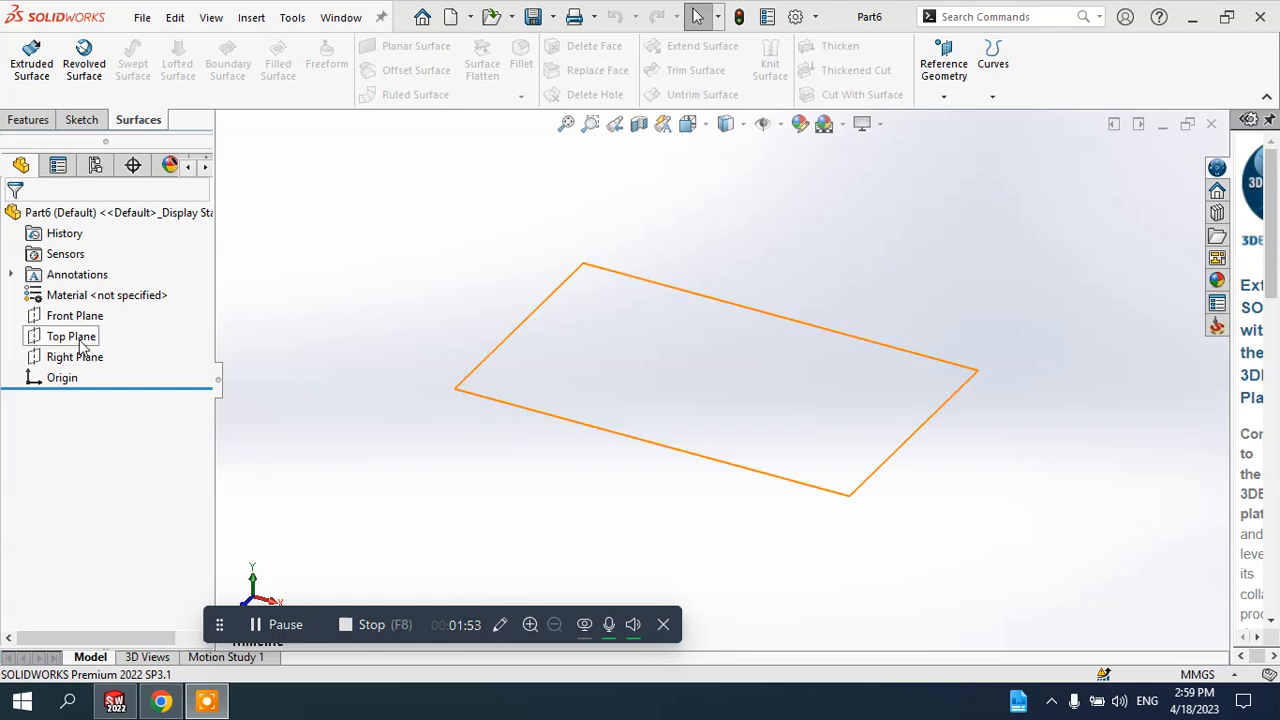
- Sketch a horizontal ellipse on the Front Plane, centred on the origin with a major radius of about 72 mm, and close the sketch
left_click(78, 345)
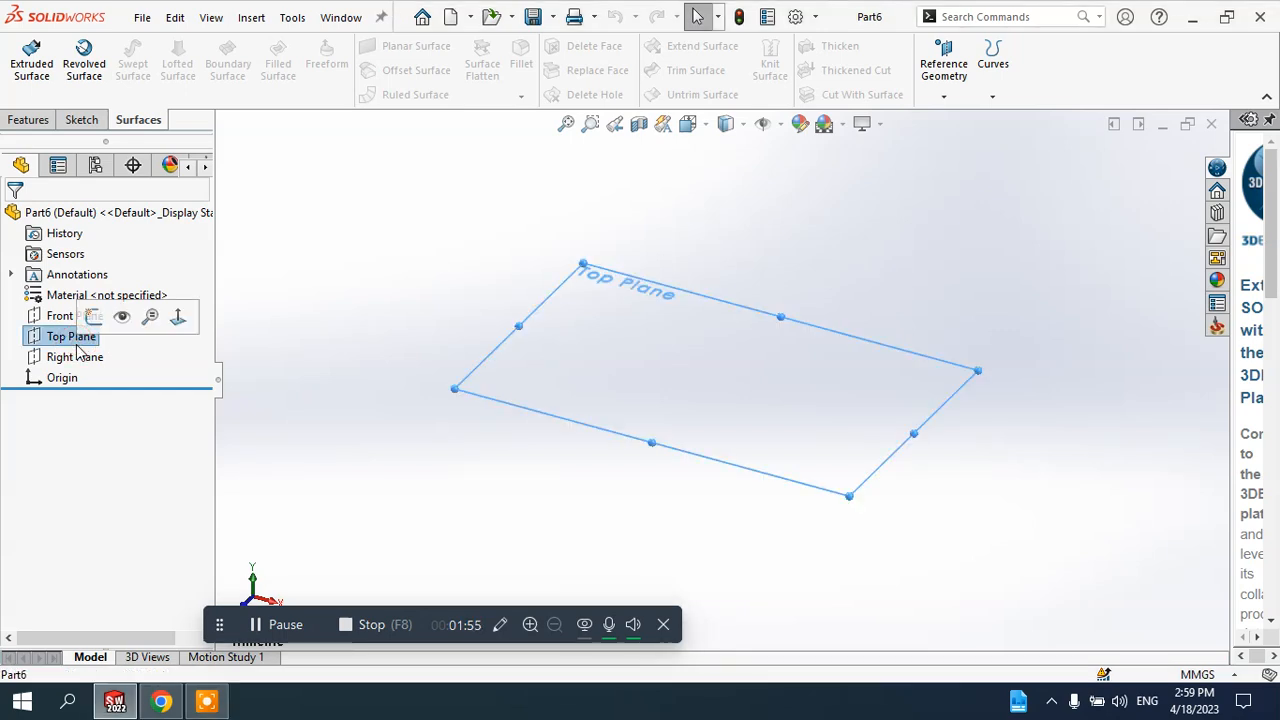
left_click(65, 322)
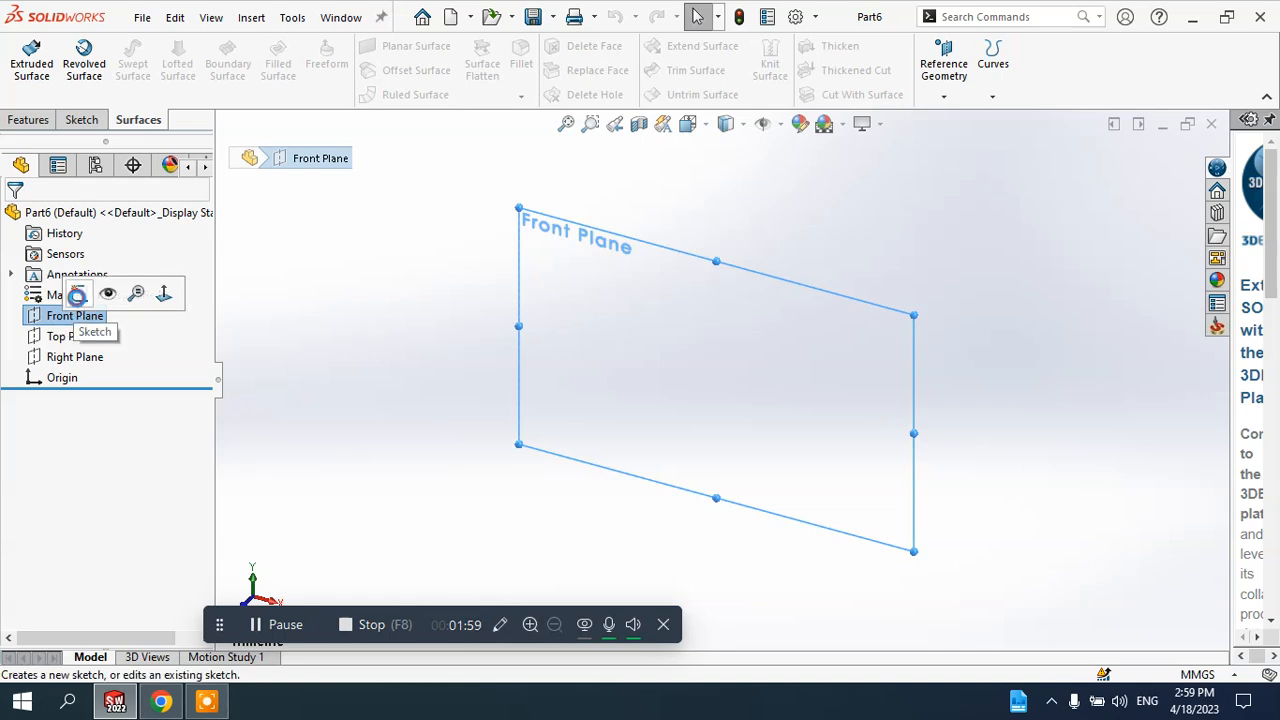
left_click(77, 296)
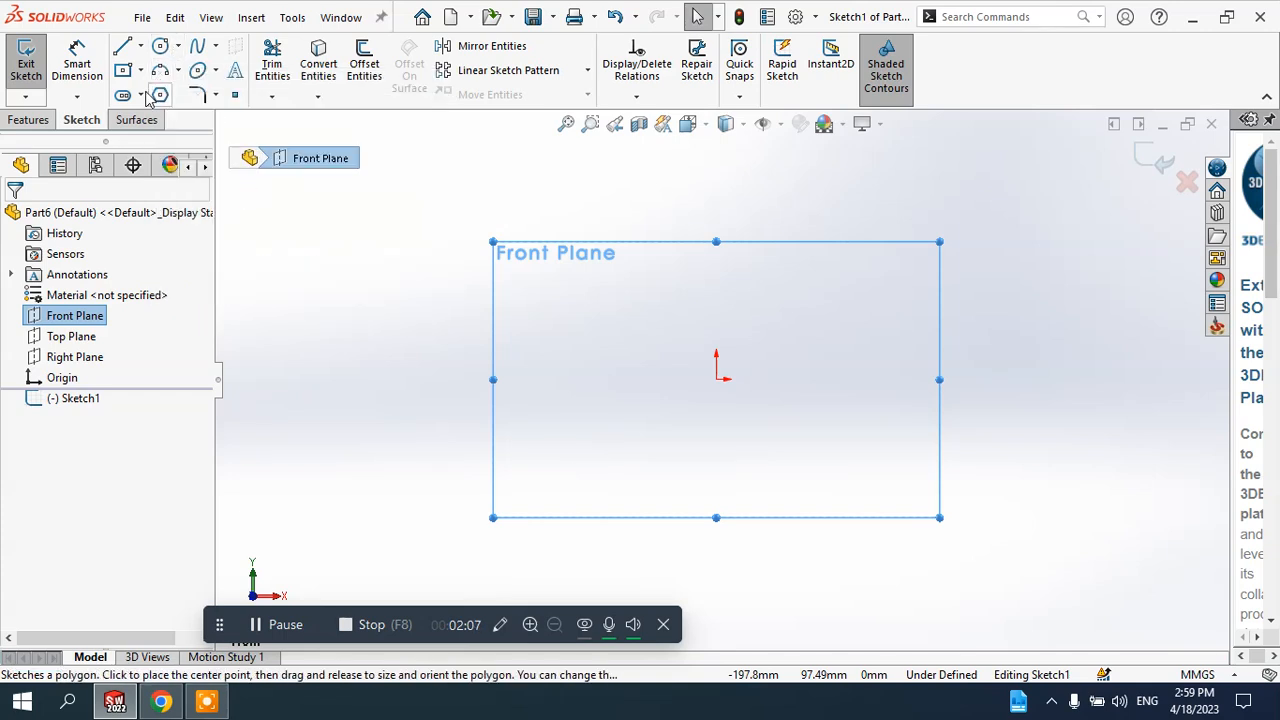
left_click(215, 70)
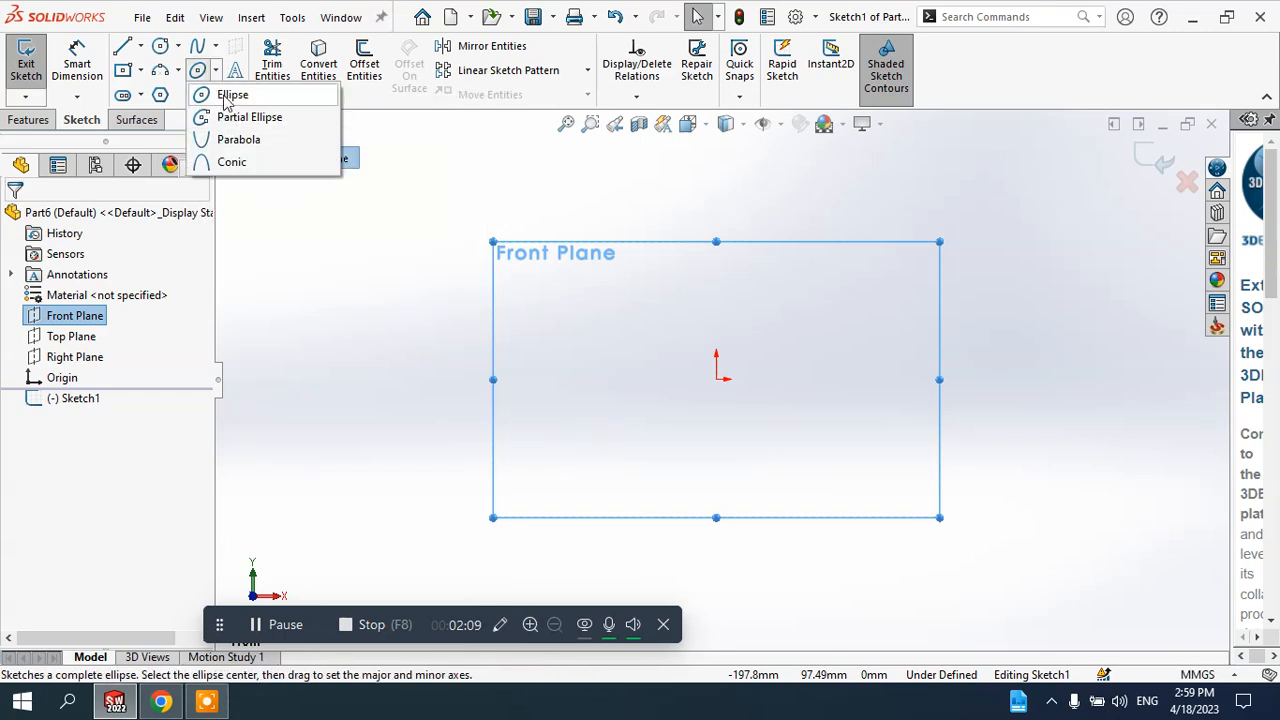
left_click(232, 95)
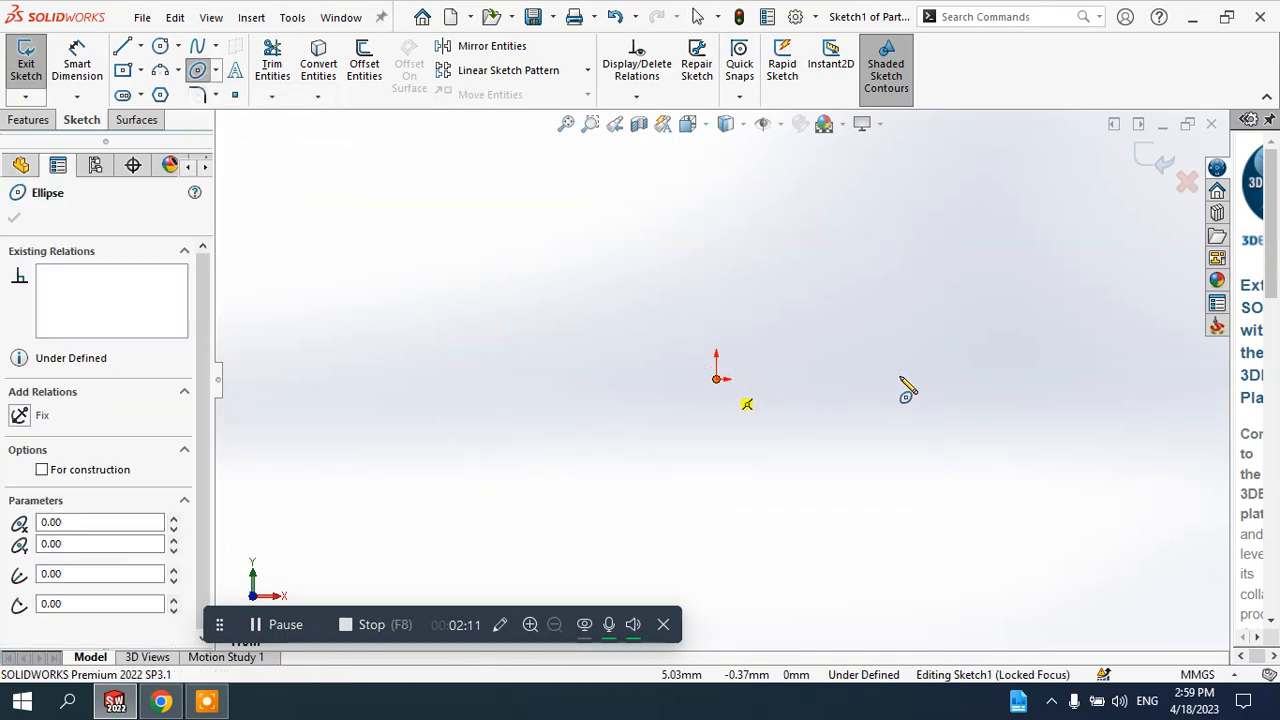
left_click(716, 378)
left_click(898, 378)
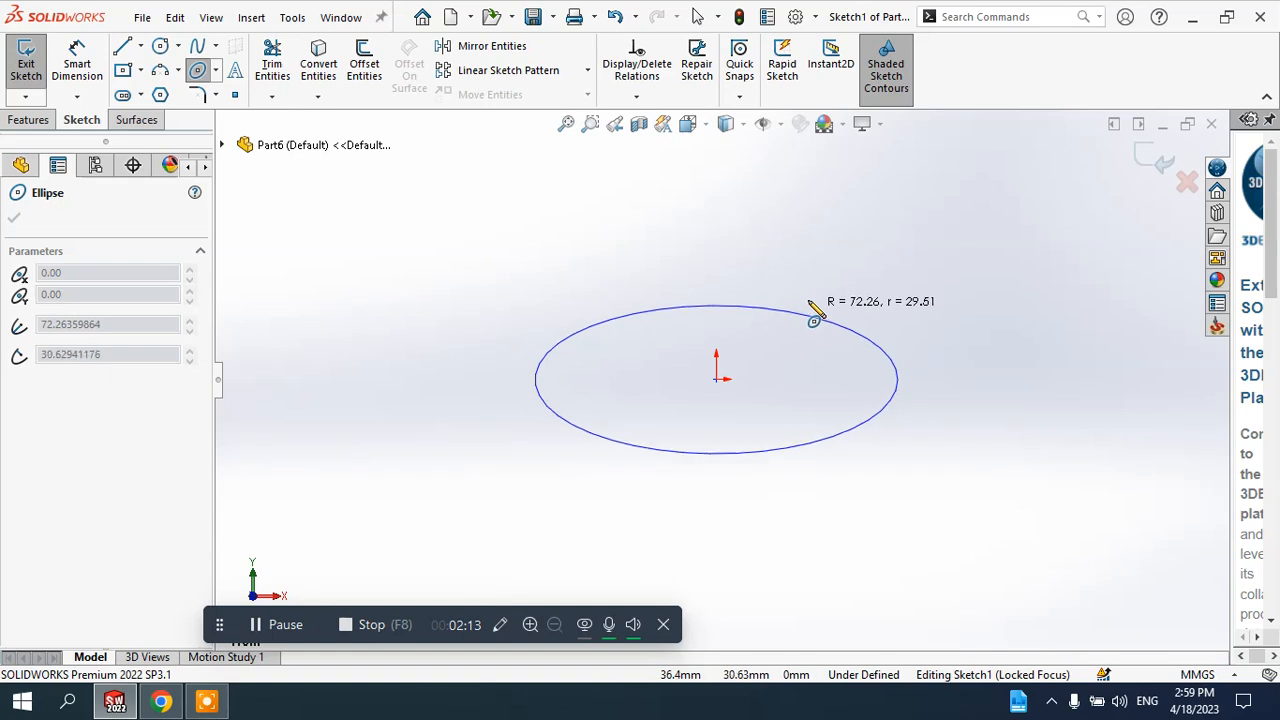
left_click(843, 334)
right_click(968, 227)
left_click(1014, 240)
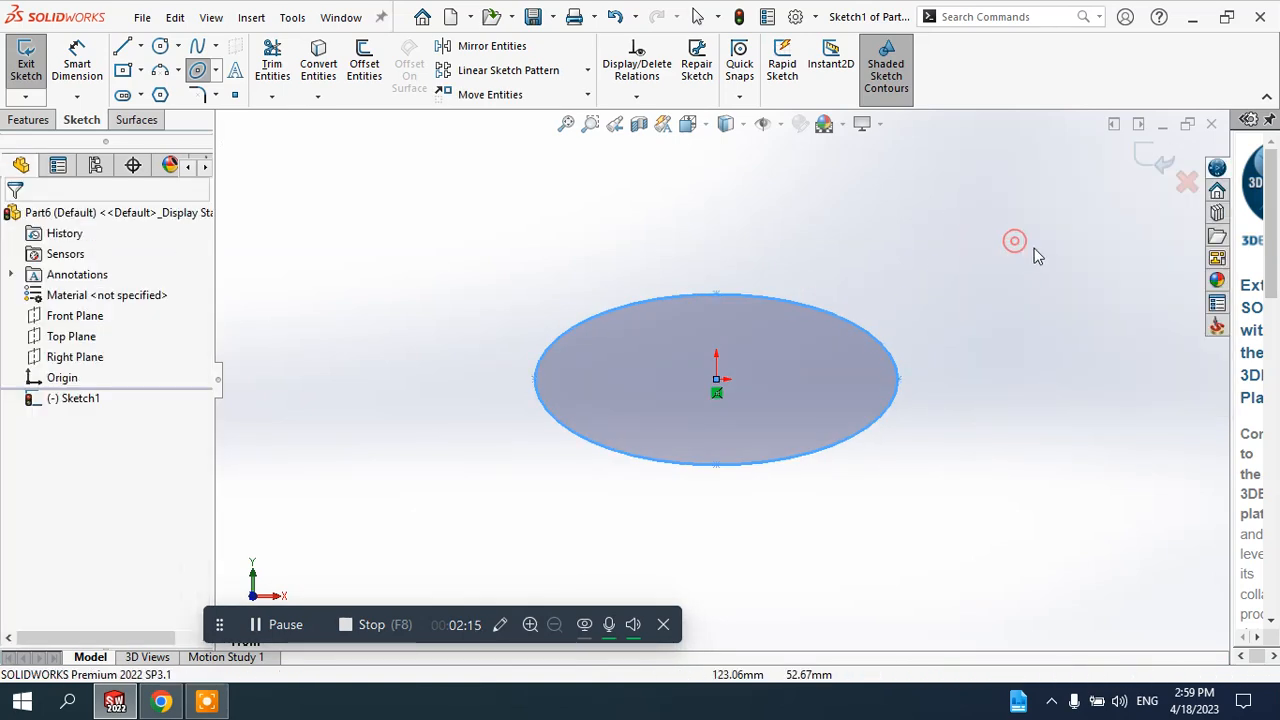
left_click(1160, 160)
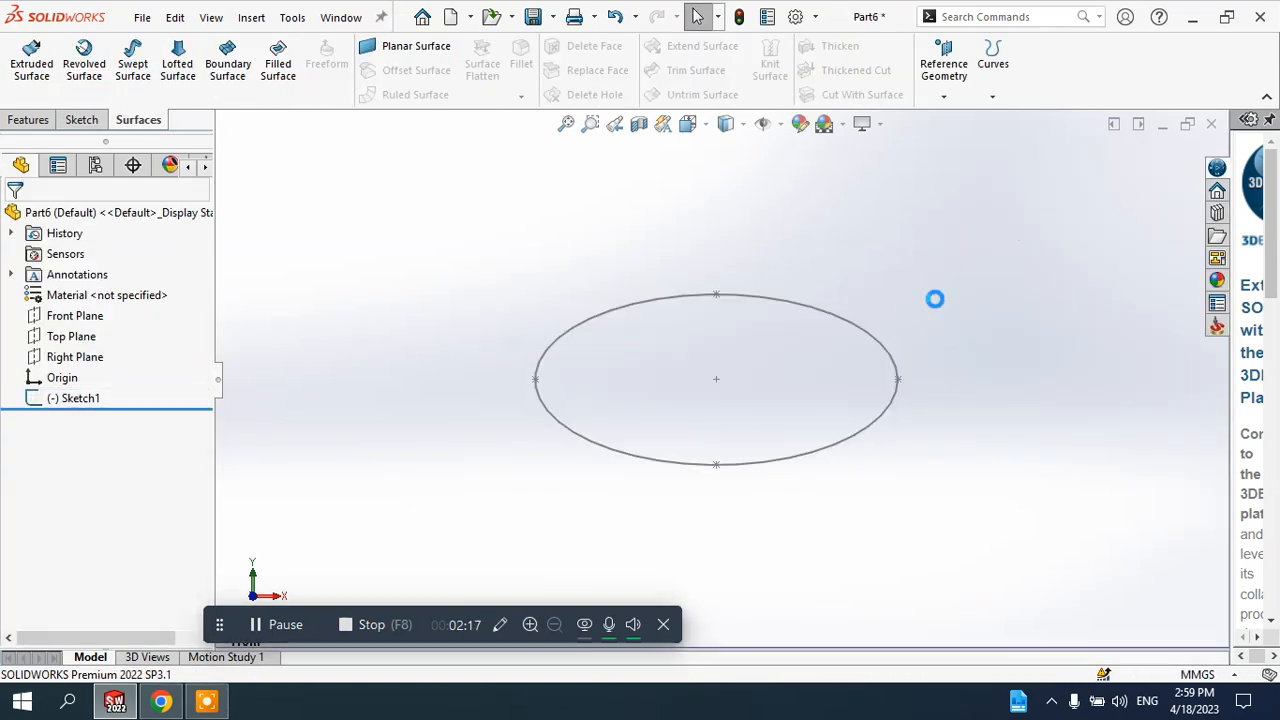
- Set up a reference plane 150 mm from the Front Plane with the offset direction flipped
middle_click_drag(934, 299, 646, 351)
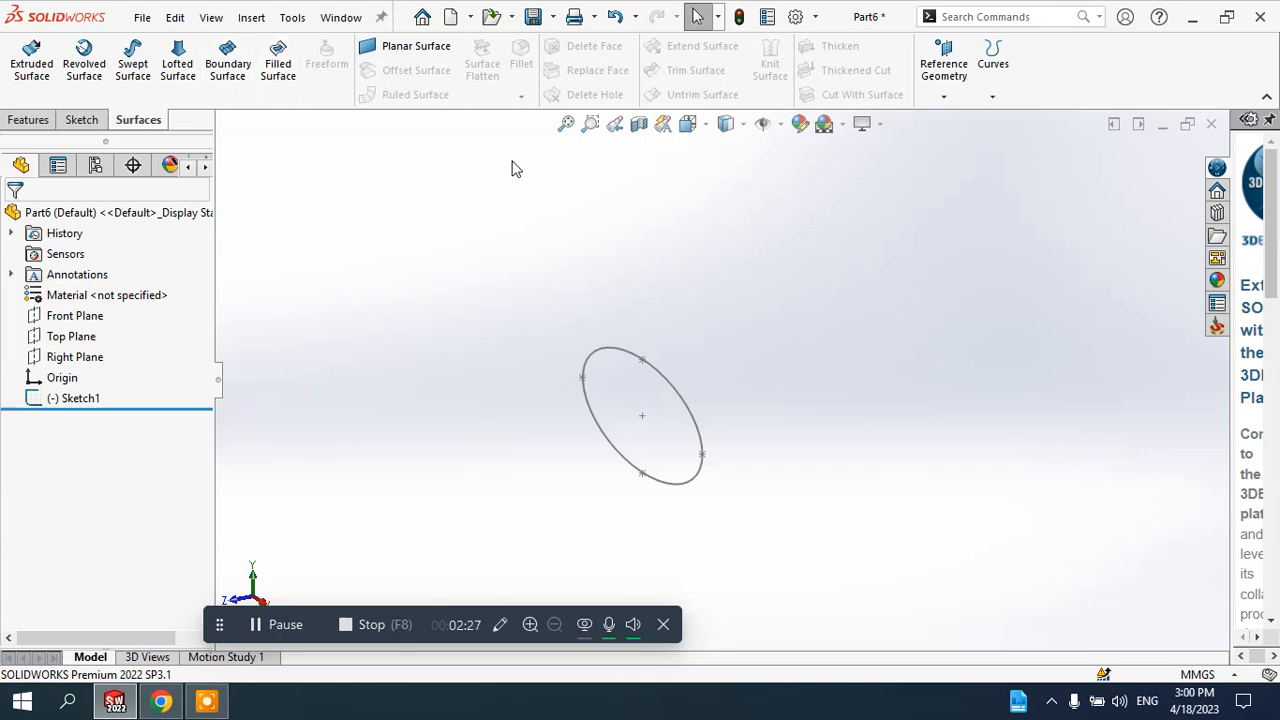
left_click(945, 97)
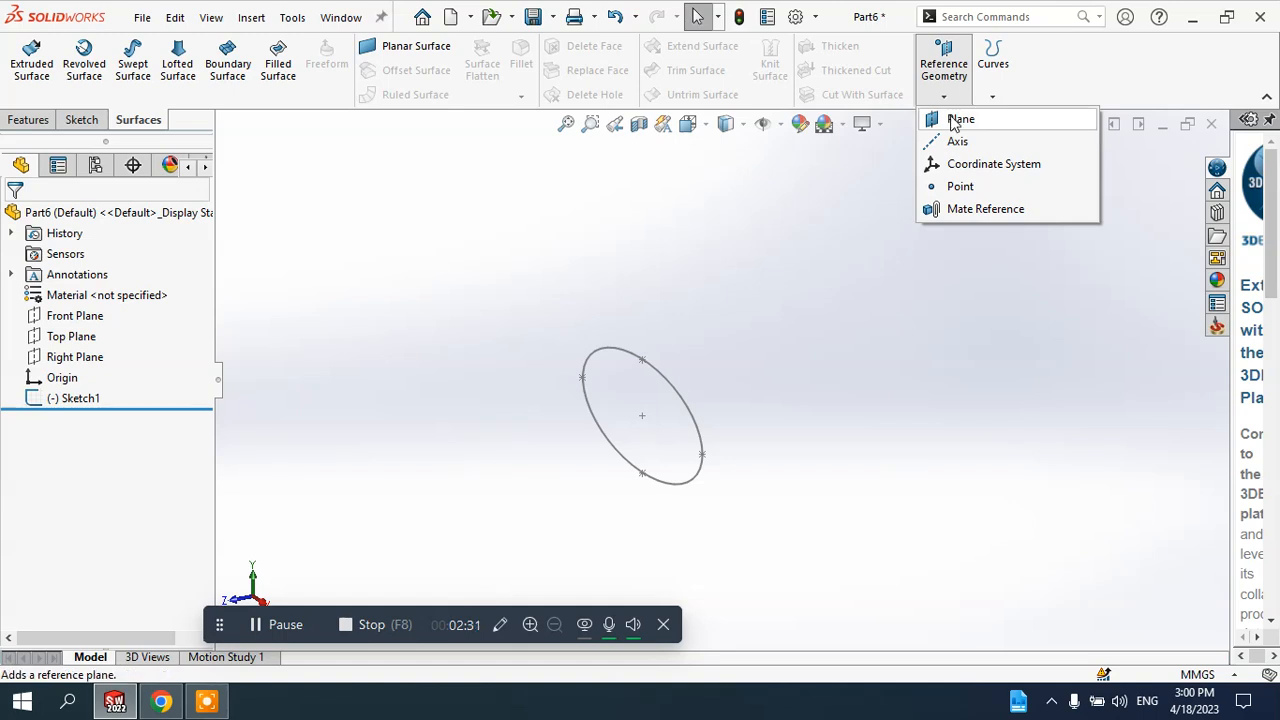
left_click(956, 120)
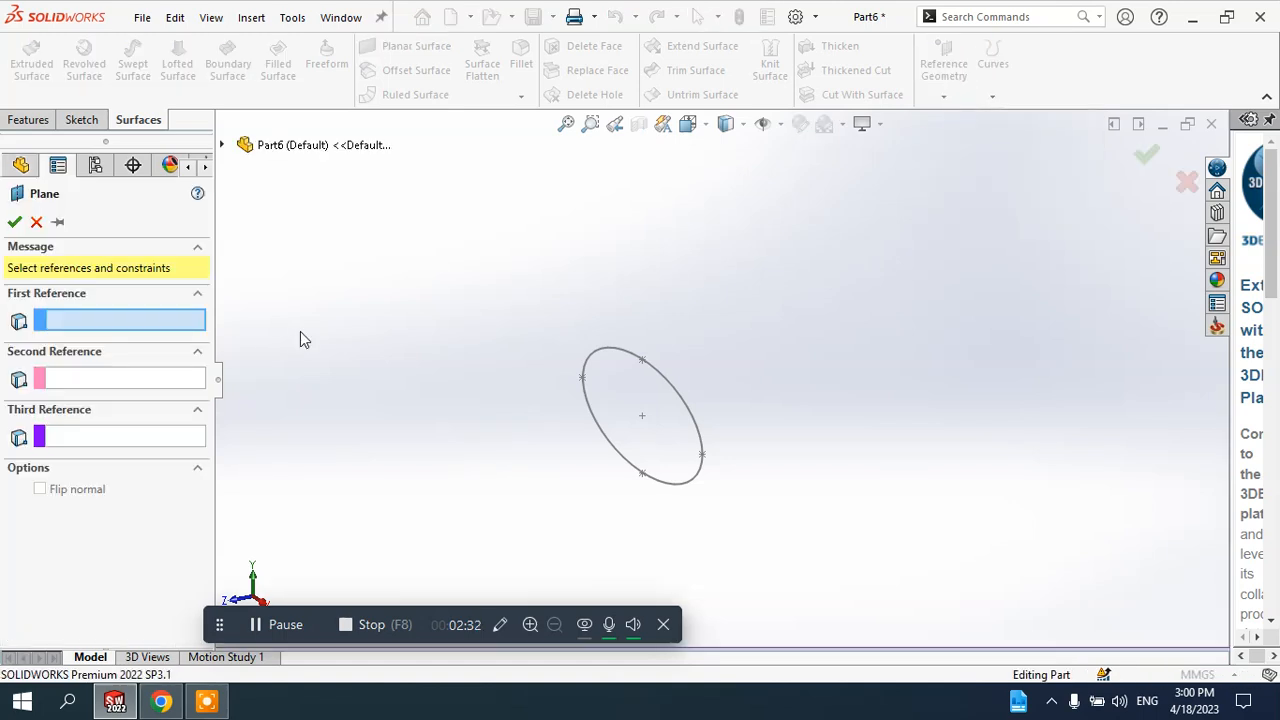
left_click(220, 145)
left_click(295, 250)
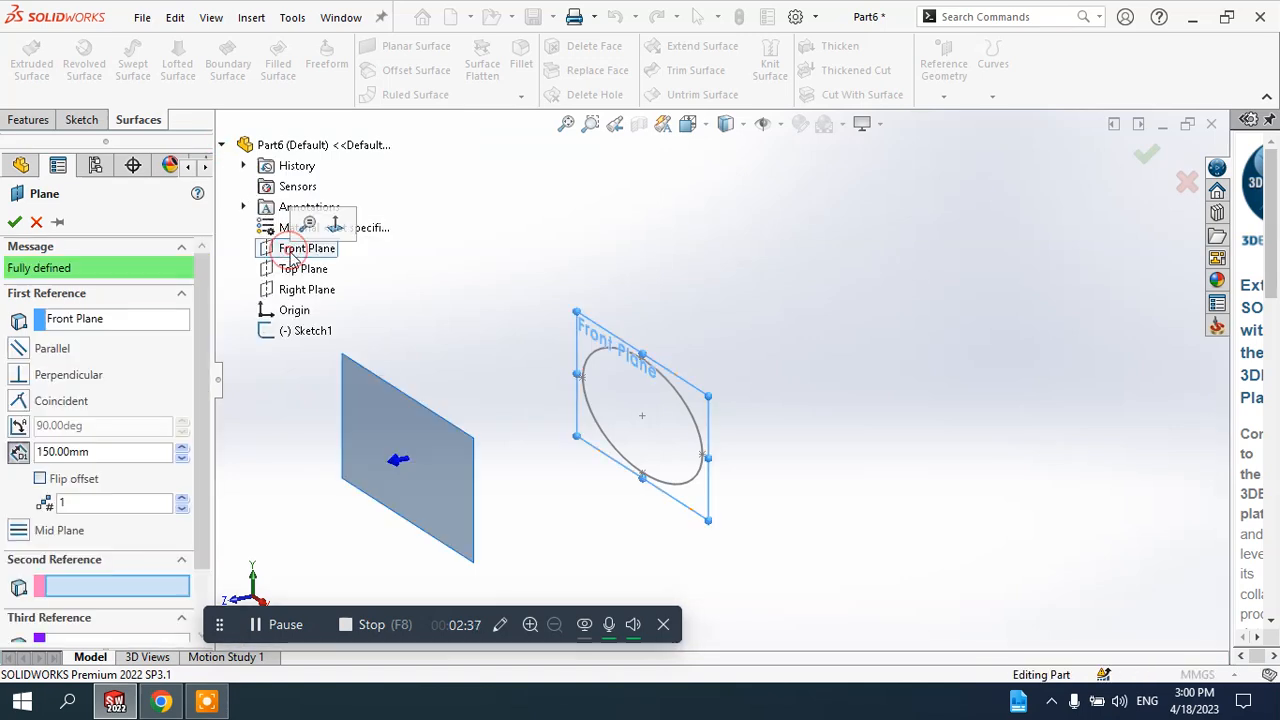
scroll(609, 409, "up", 3)
scroll(612, 376, "down", 1)
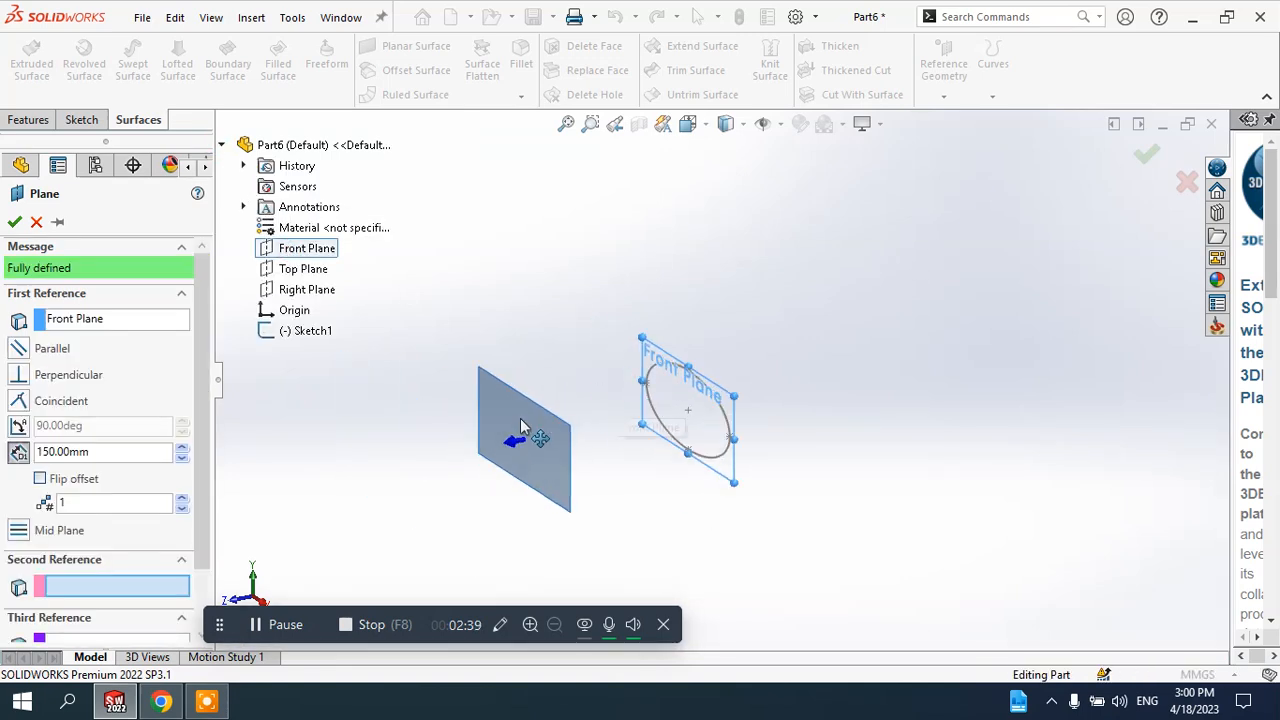
left_click(72, 320)
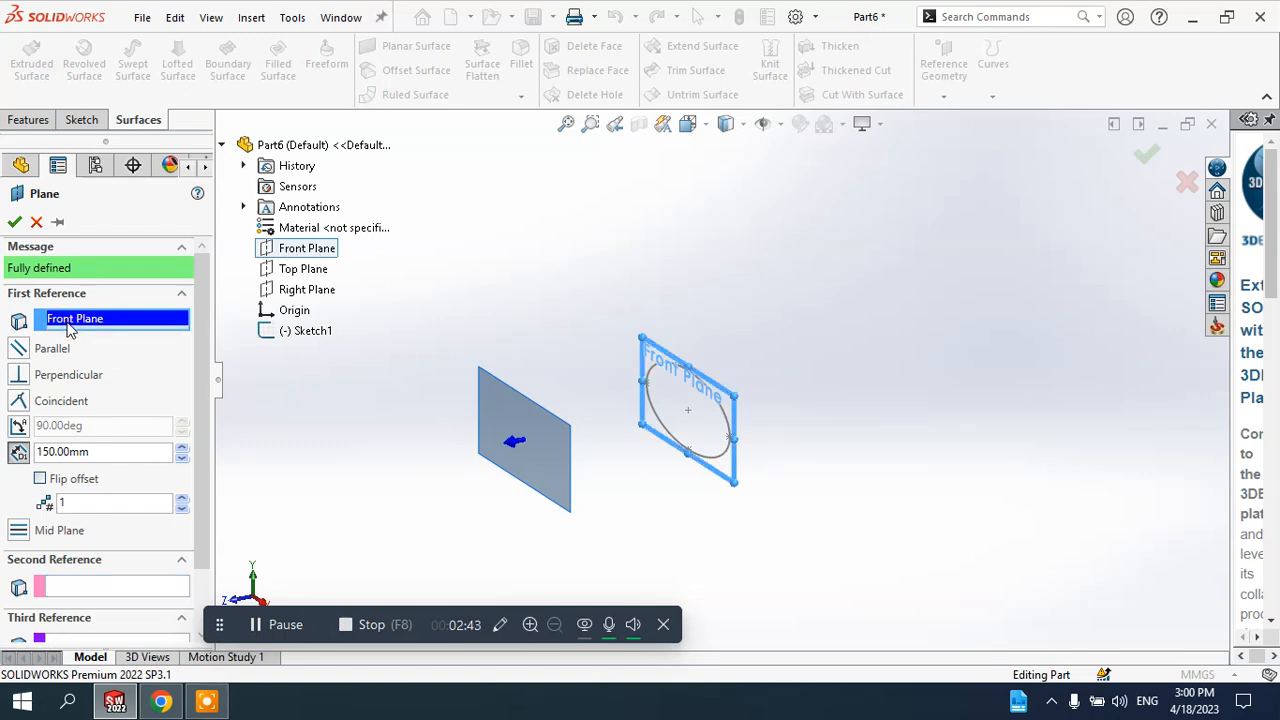
left_click(40, 479)
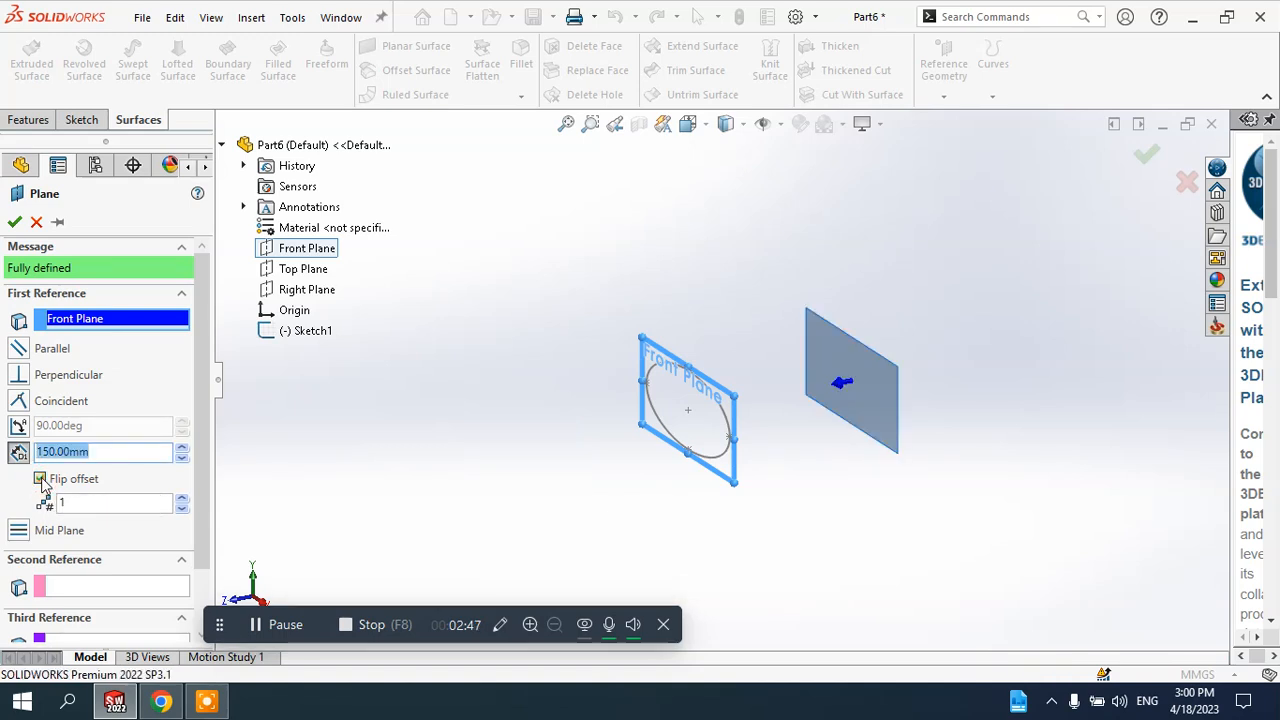
- Flip the normal of the offset plane and create it
scroll(900, 366, "down", 2)
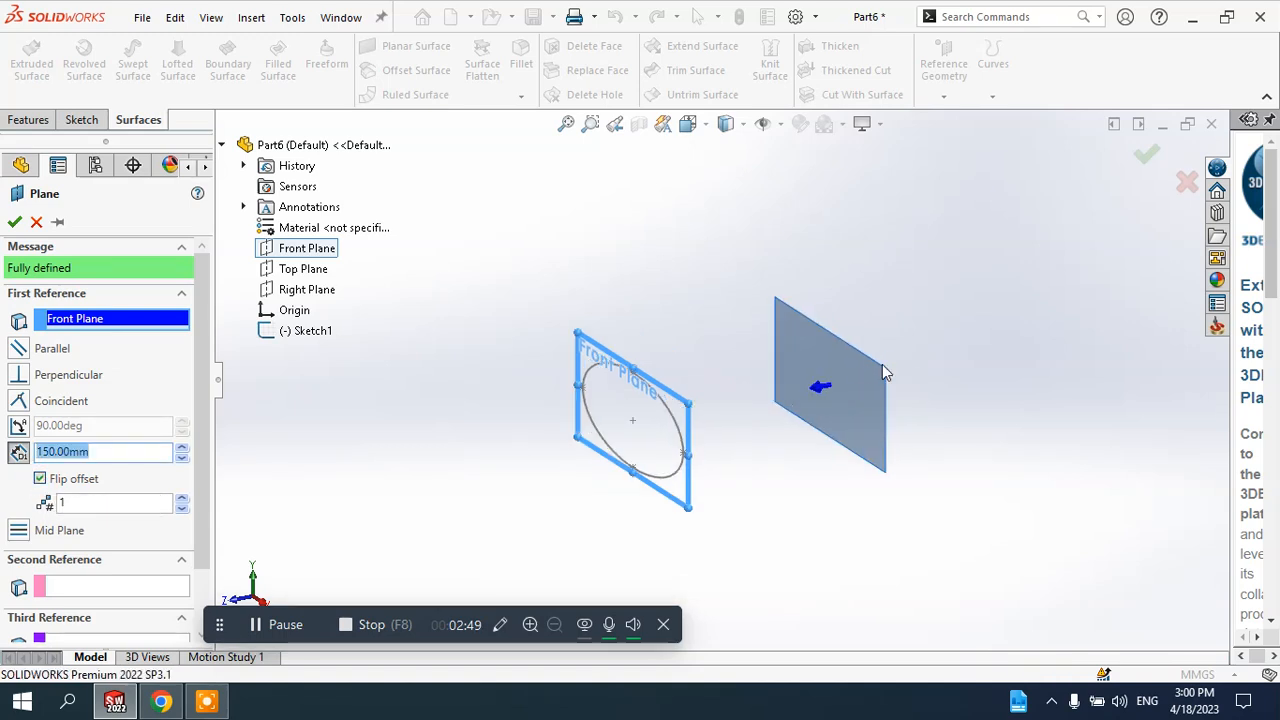
scroll(200, 454, "down", 2)
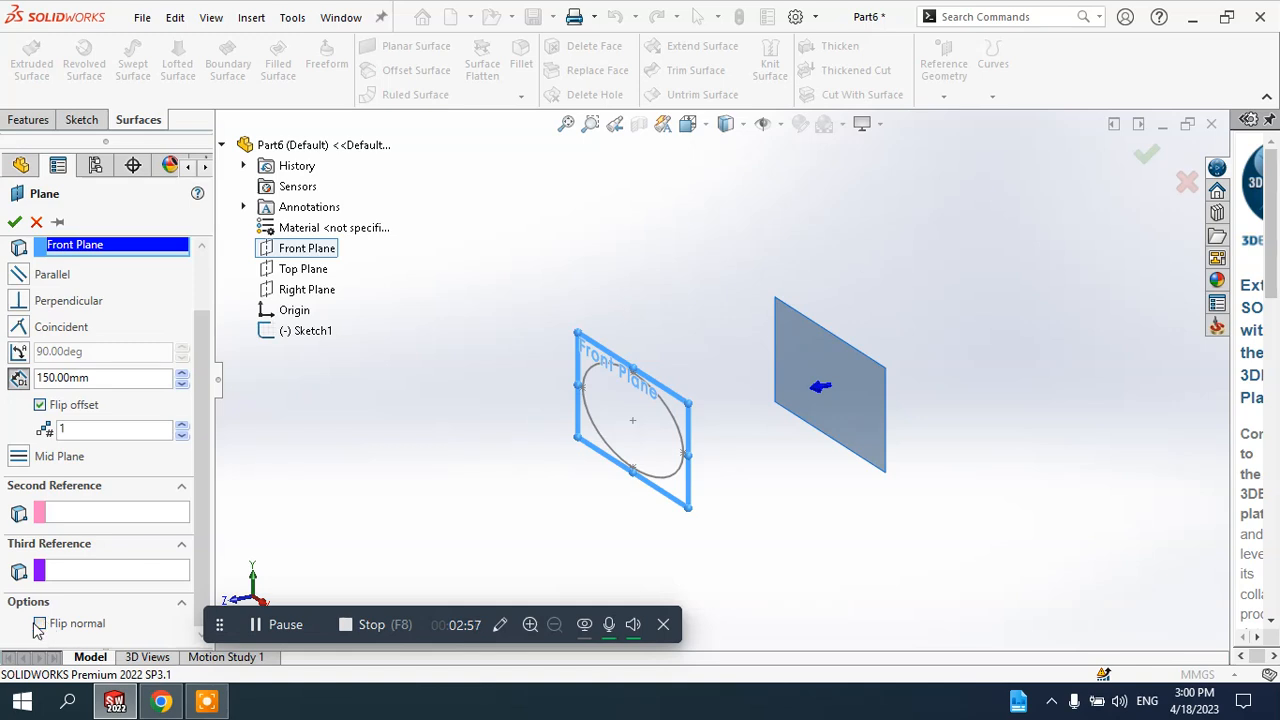
scroll(775, 390, "down", 2)
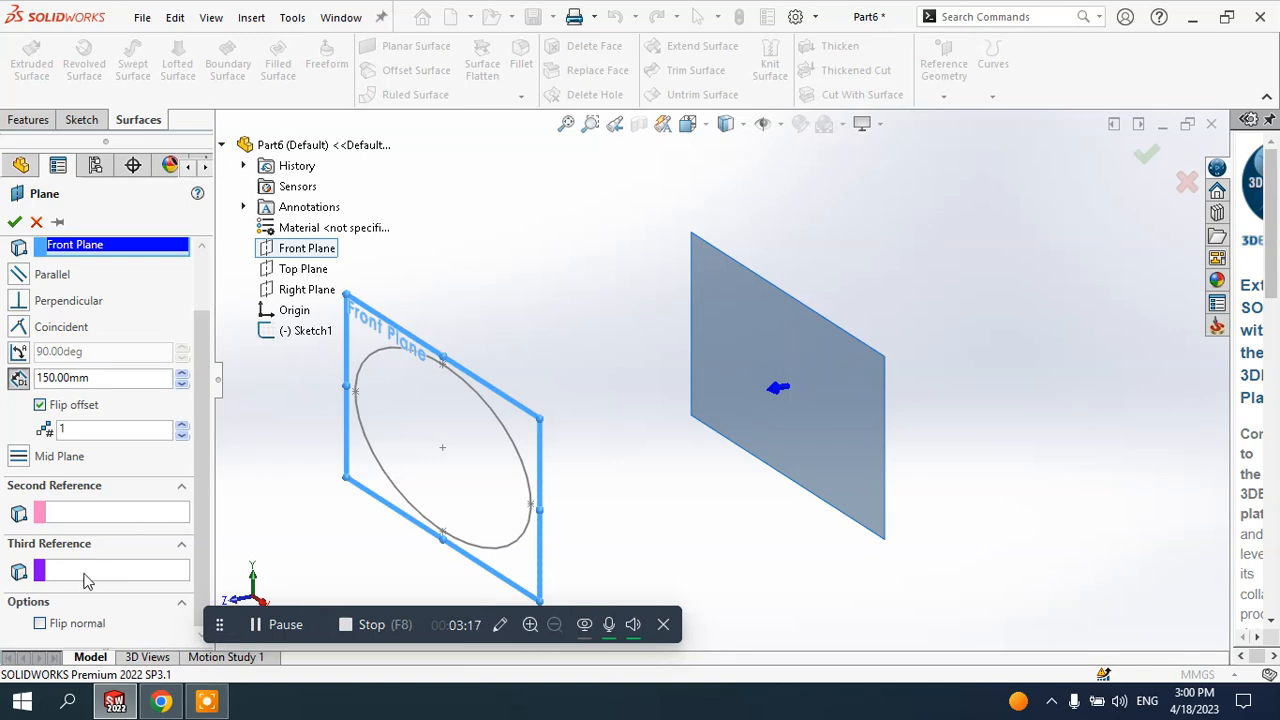
left_click(40, 623)
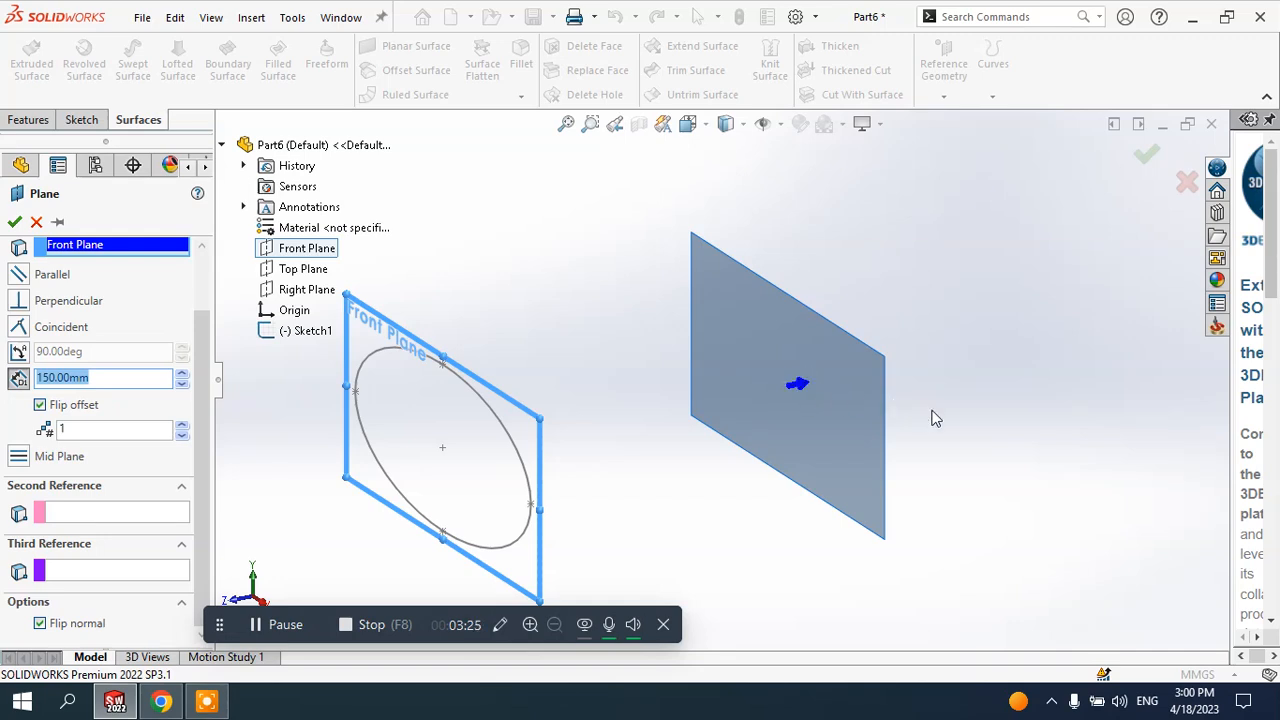
middle_click_drag(931, 410, 860, 390)
scroll(848, 462, "up", 2)
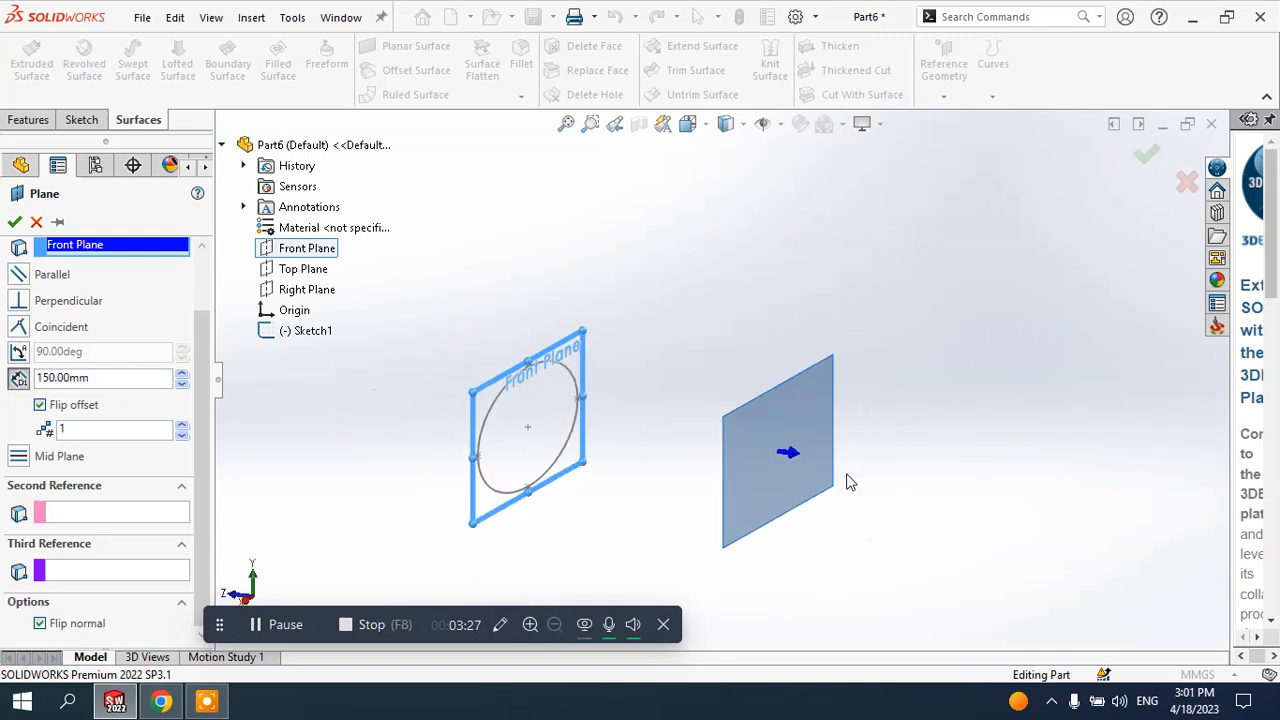
left_click(40, 624)
left_click(40, 624)
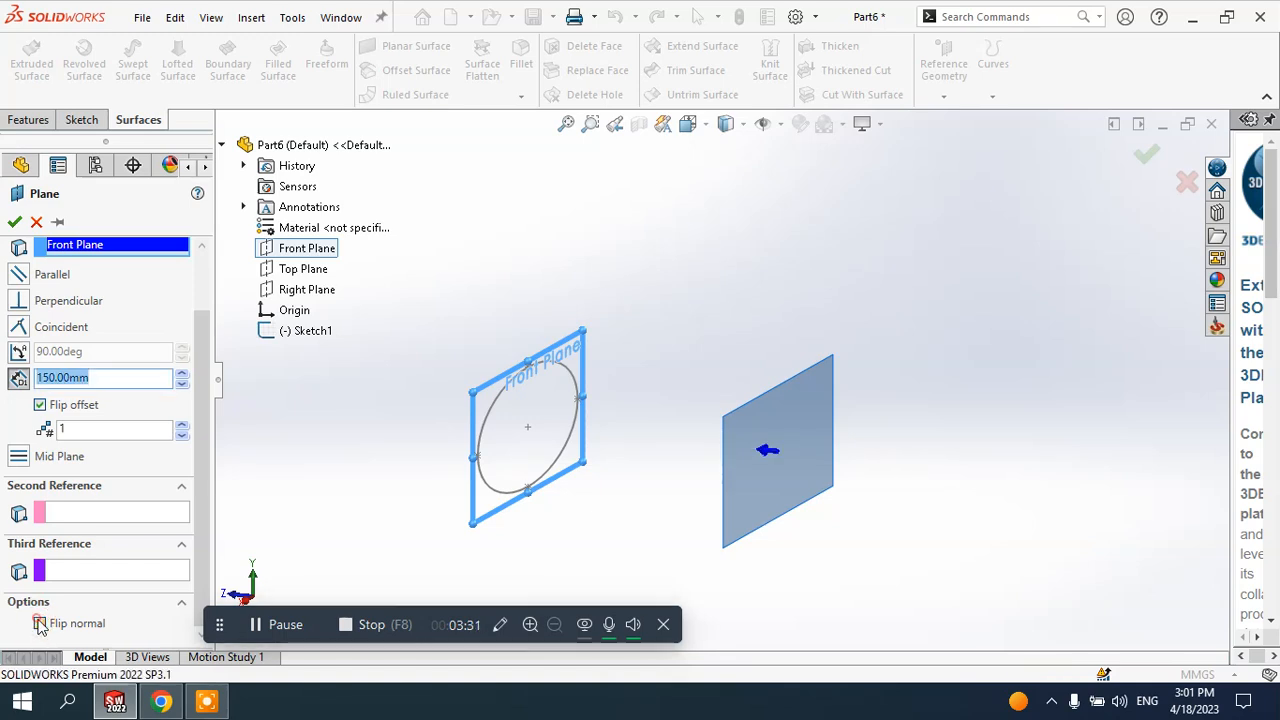
left_click(40, 624)
scroll(830, 444, "down", 2)
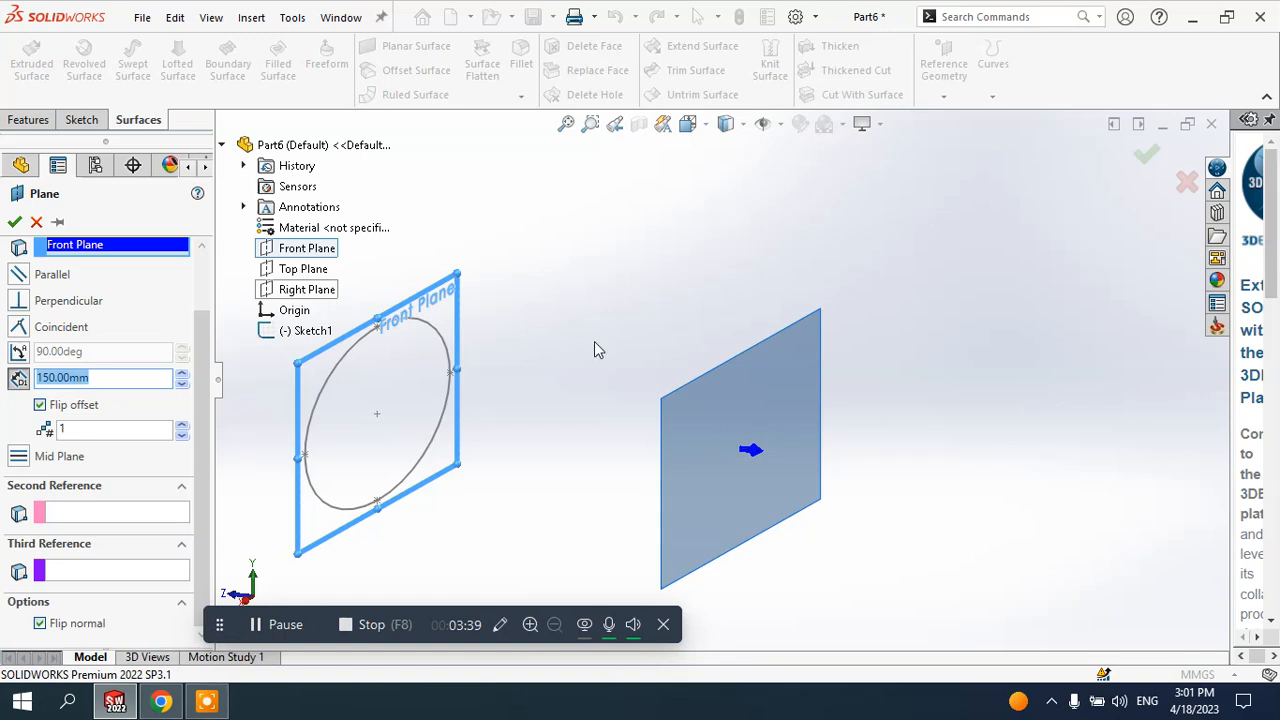
left_click(13, 223)
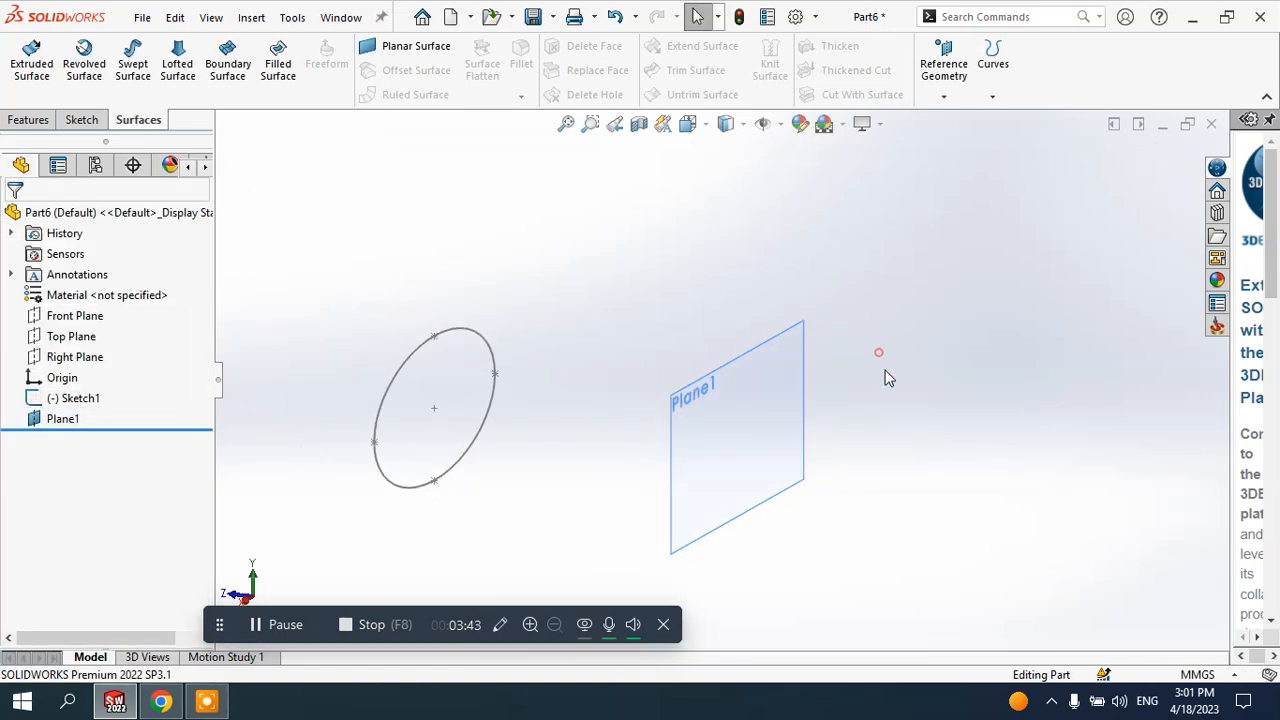
- Sketch a circle on the new offset plane, centred on the origin and smaller than the ellipse, and close the sketch
middle_click_drag(885, 377, 814, 400)
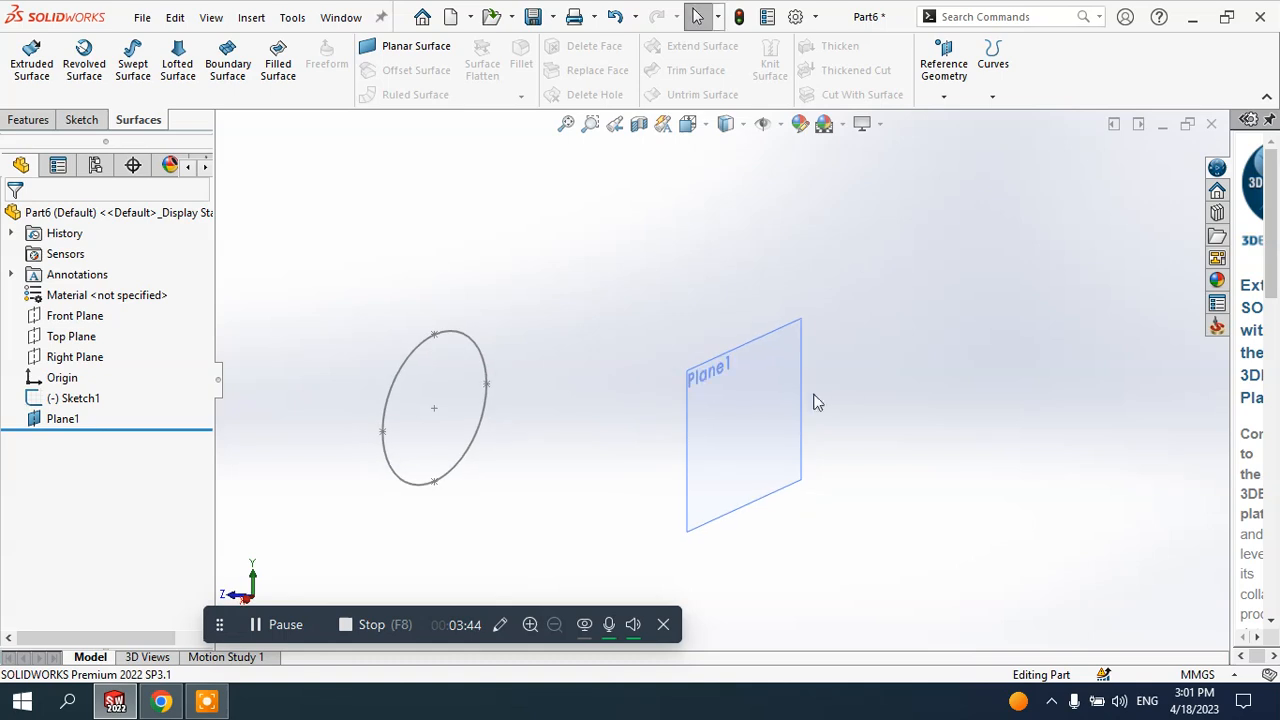
left_click(760, 398)
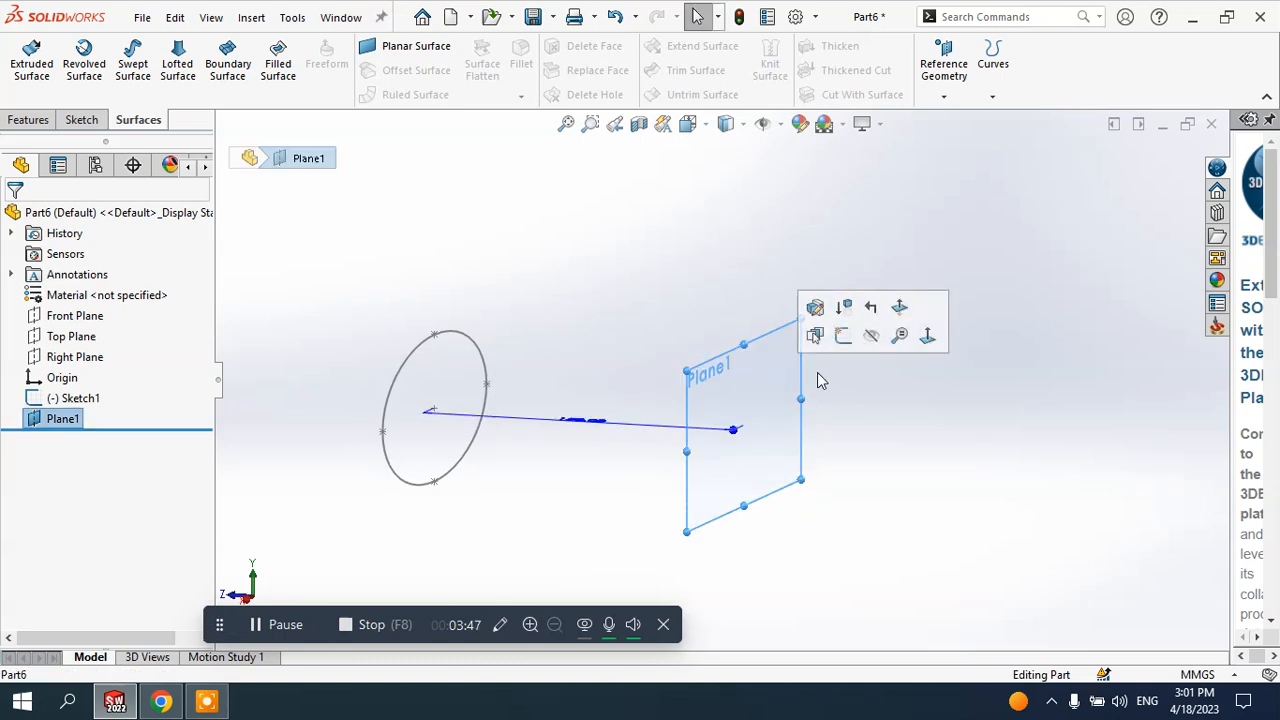
left_click(846, 340)
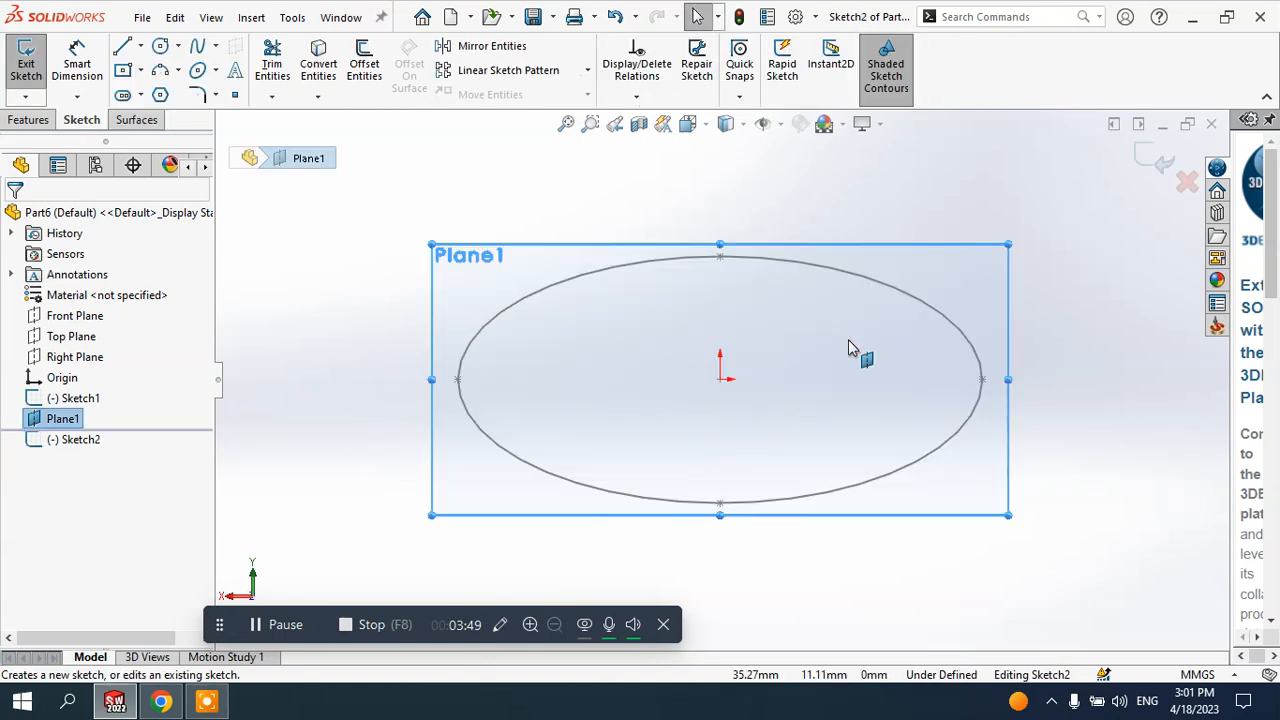
left_click(177, 46)
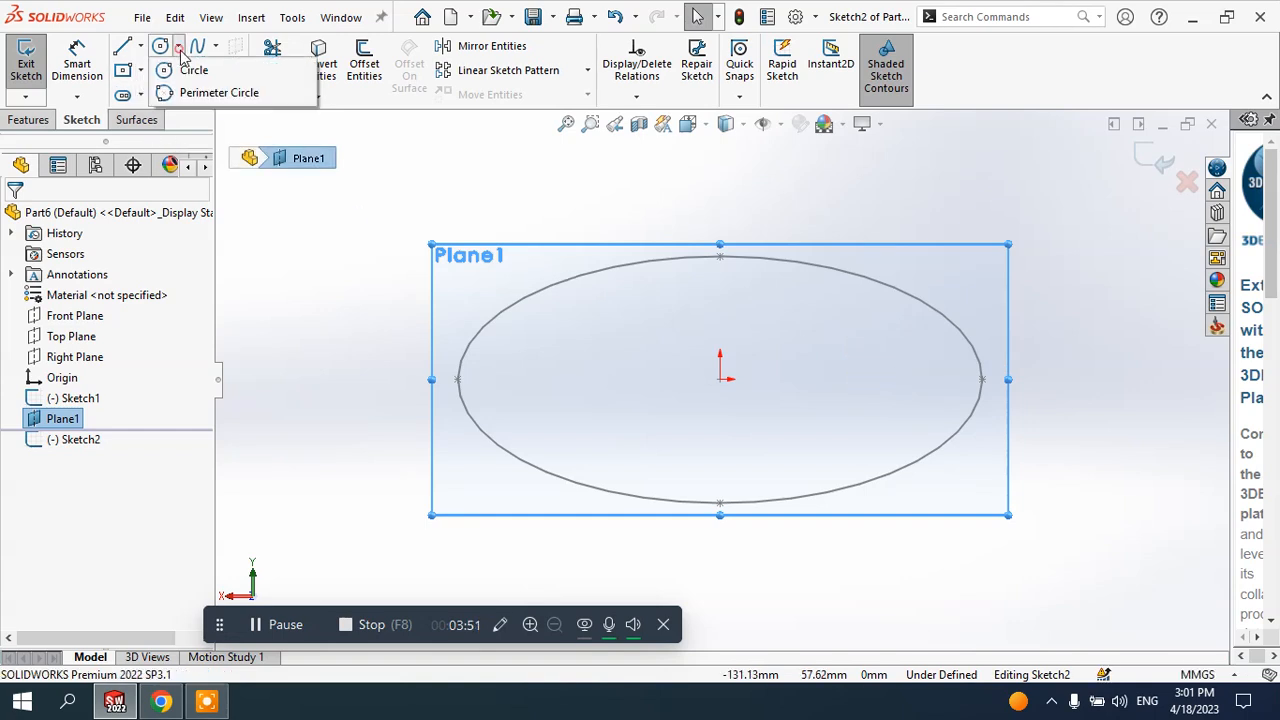
left_click(182, 66)
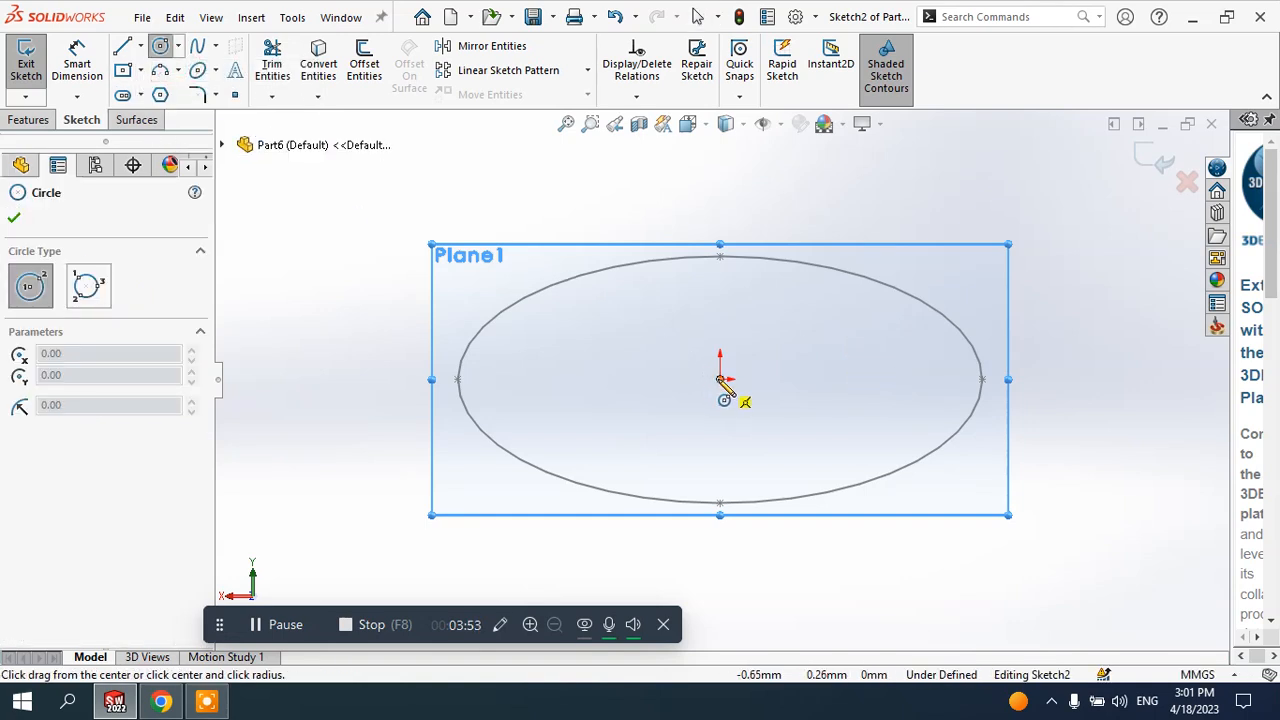
mouse_move(720, 380)
left_mouse_down()
mouse_move(777, 286)
mouse_move(771, 299)
left_mouse_up()
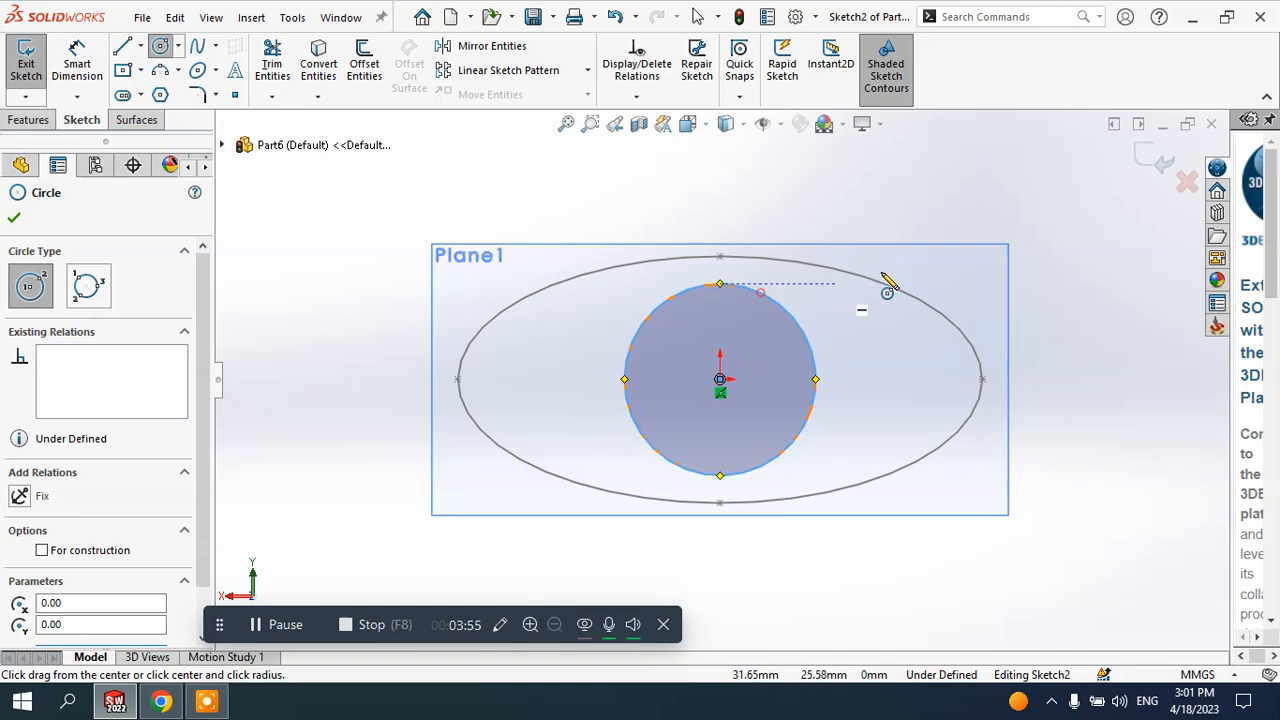
right_click(868, 148)
left_click(904, 174)
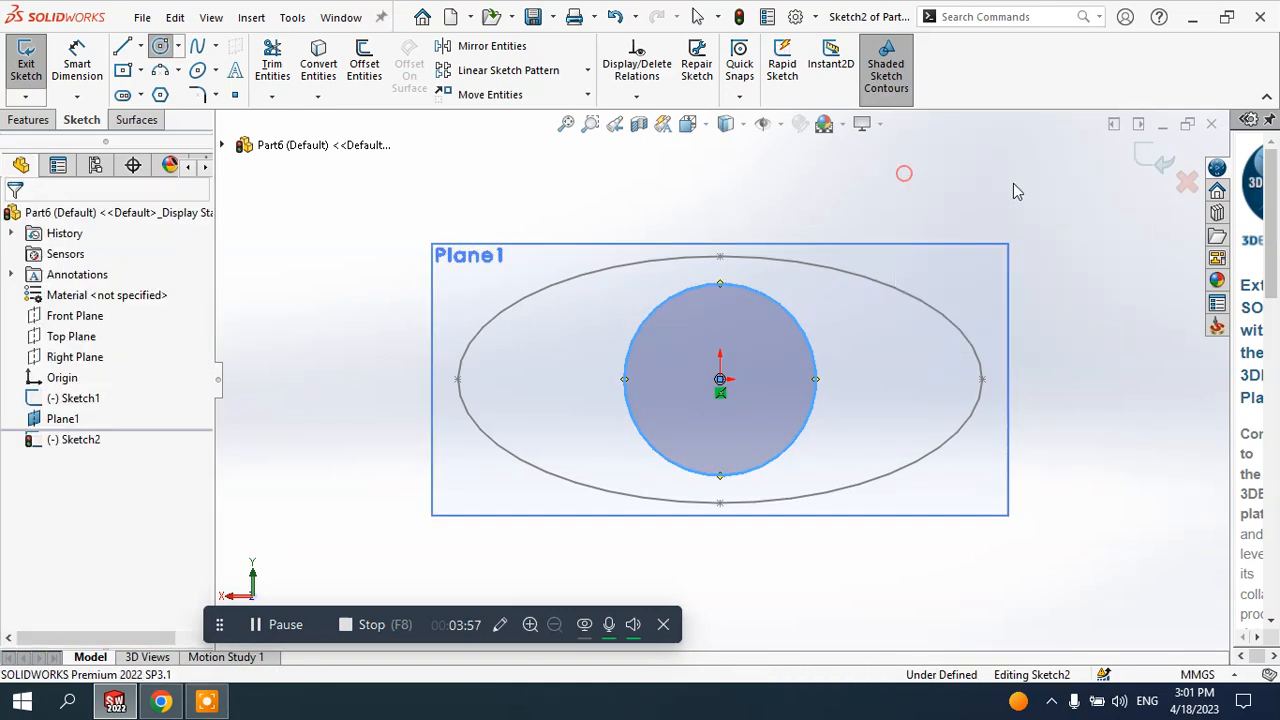
left_click(1158, 161)
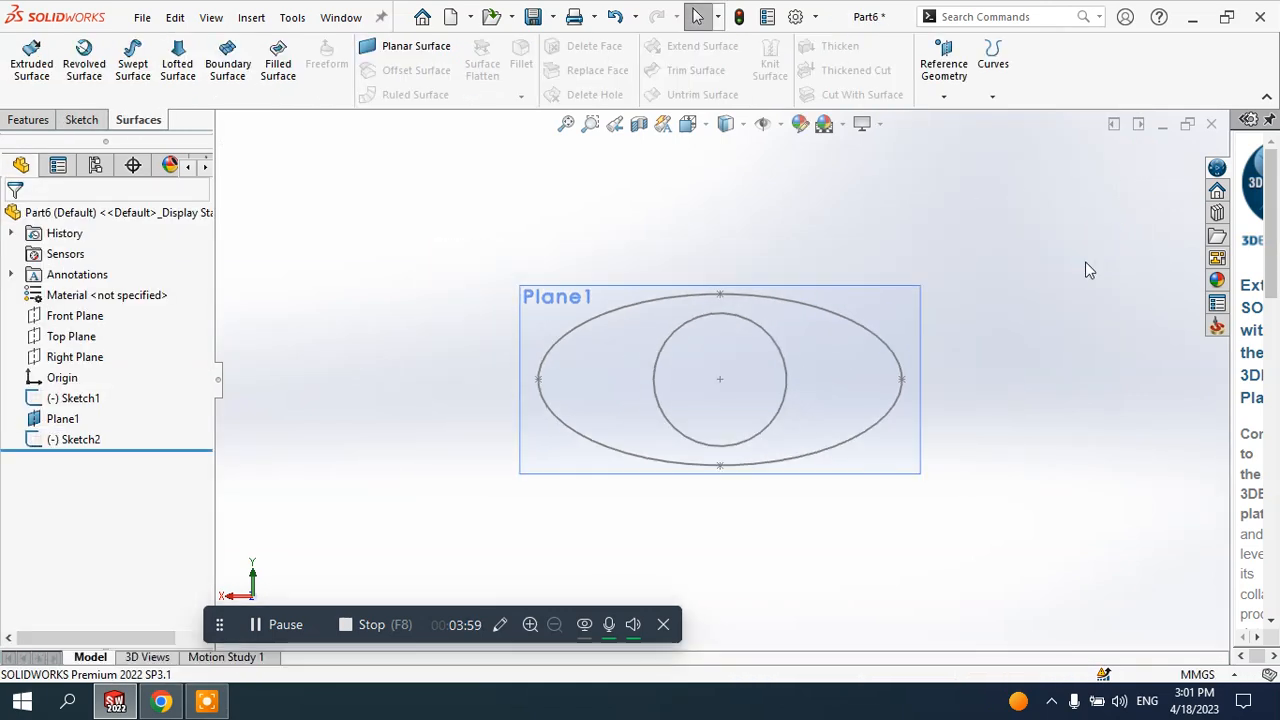
- Sketch a three-point arc of about 125 mm radius on the Top Plane, bulging outward beside the profiles from the offset plane to the ellipse's level
middle_click_drag(1088, 270, 1060, 363)
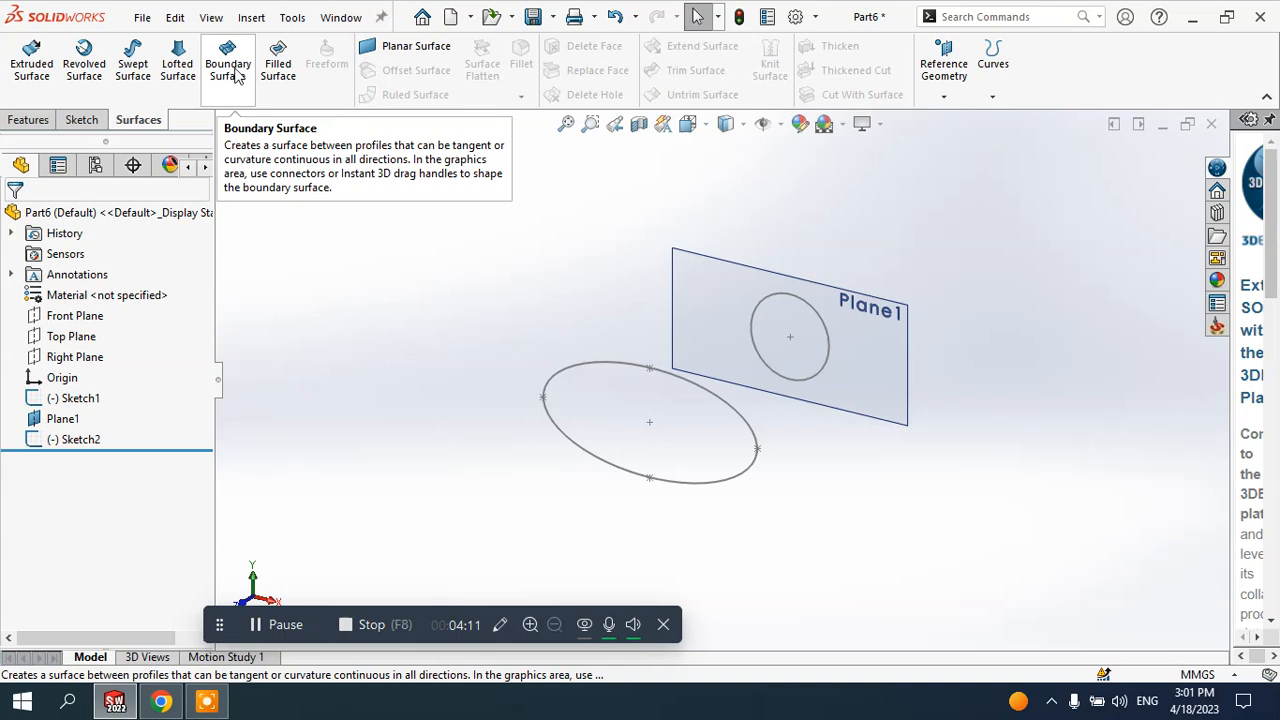
left_click(72, 336)
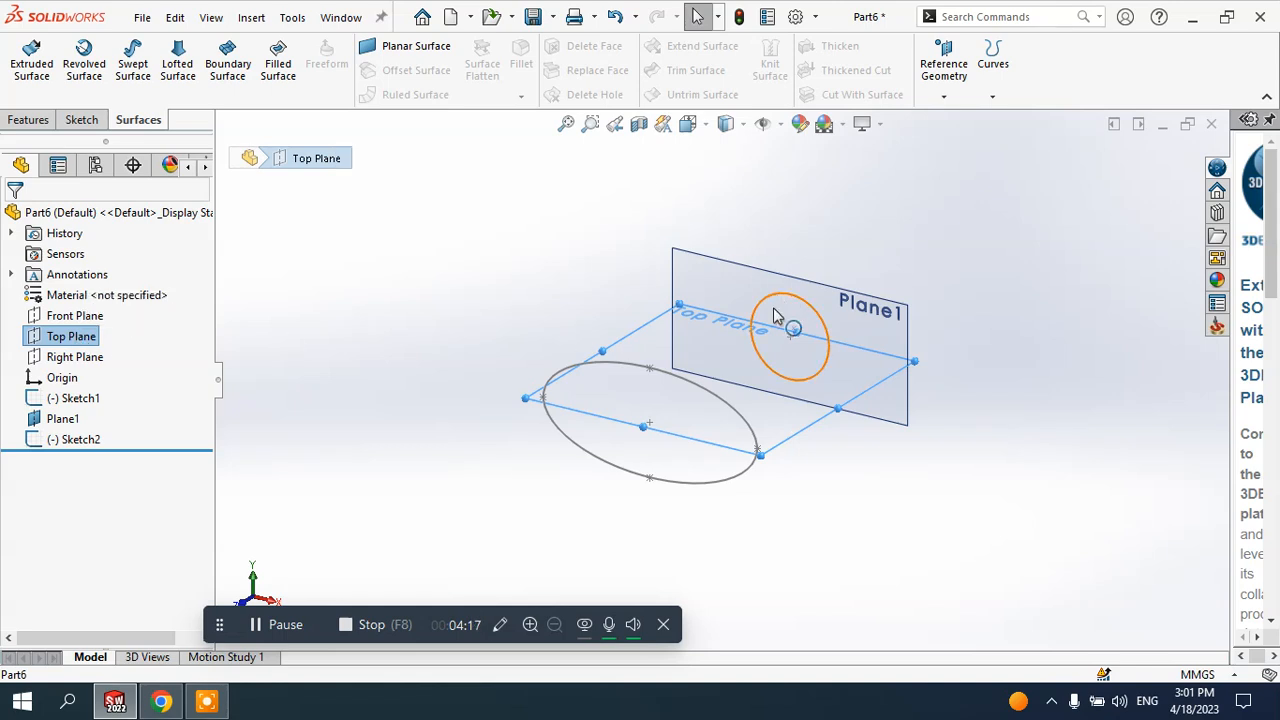
left_click(88, 340)
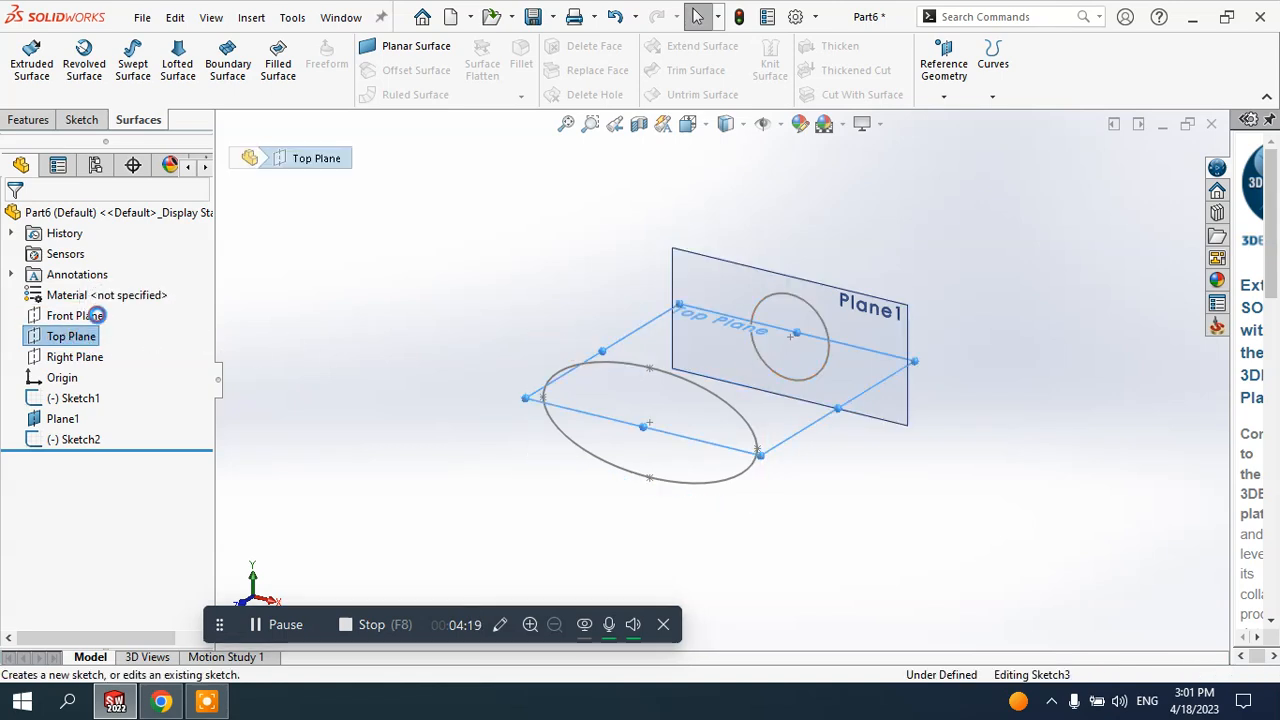
left_click(102, 312)
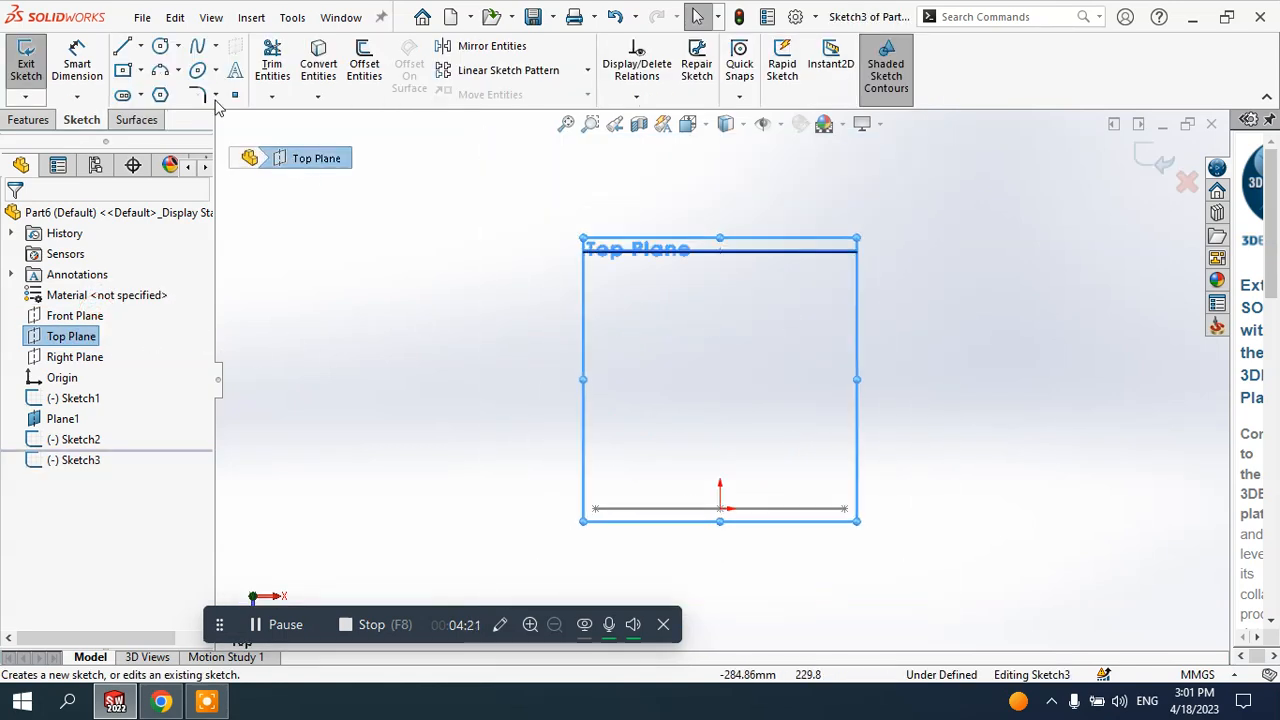
left_click(179, 71)
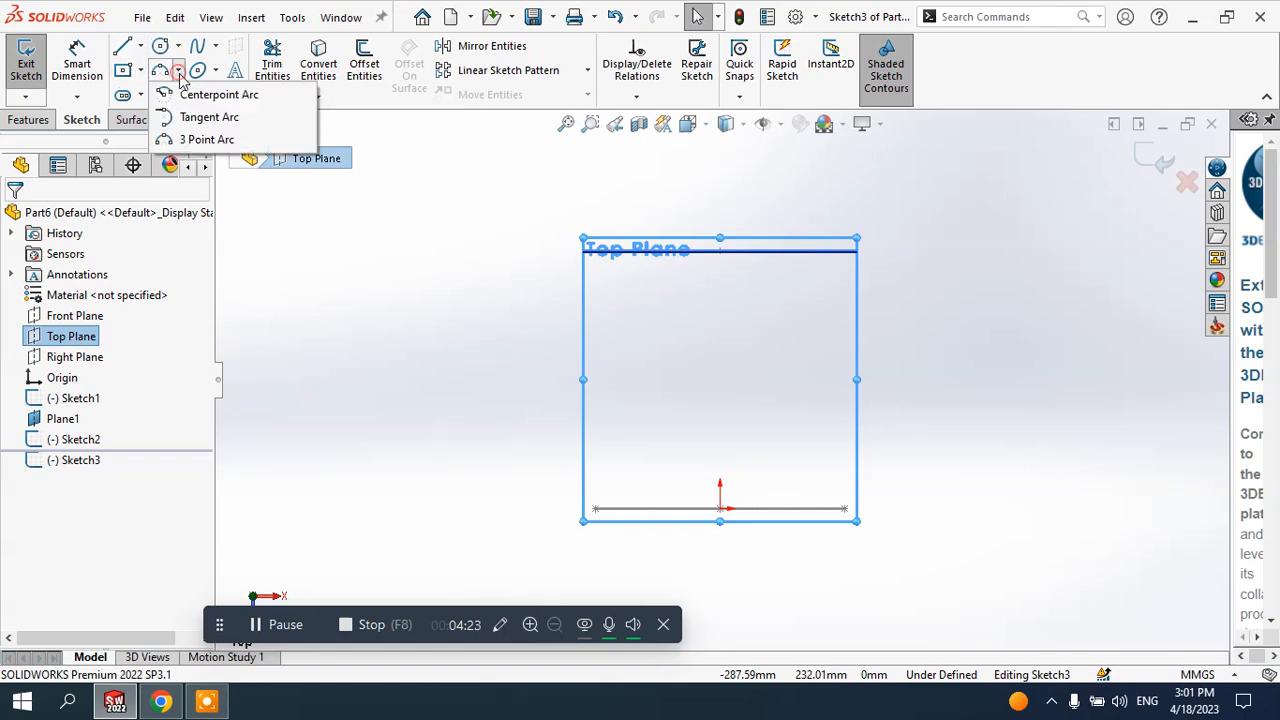
left_click(198, 137)
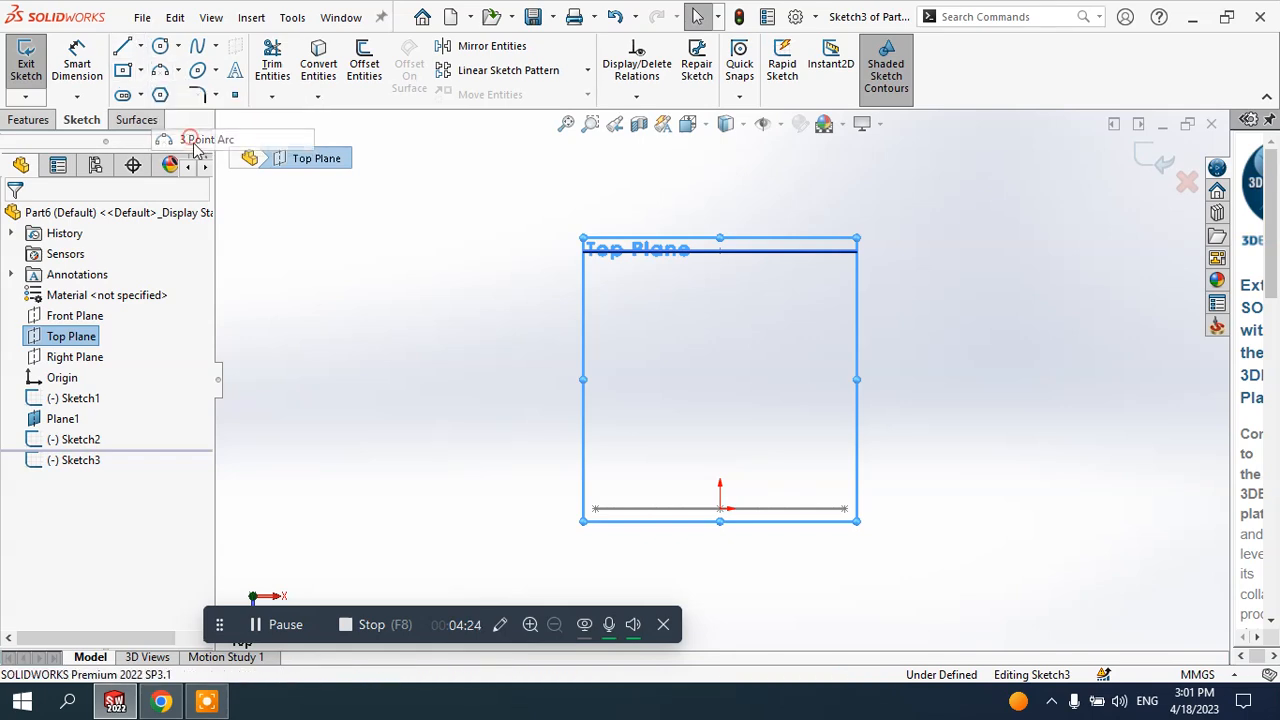
left_click(872, 250)
left_click(865, 508)
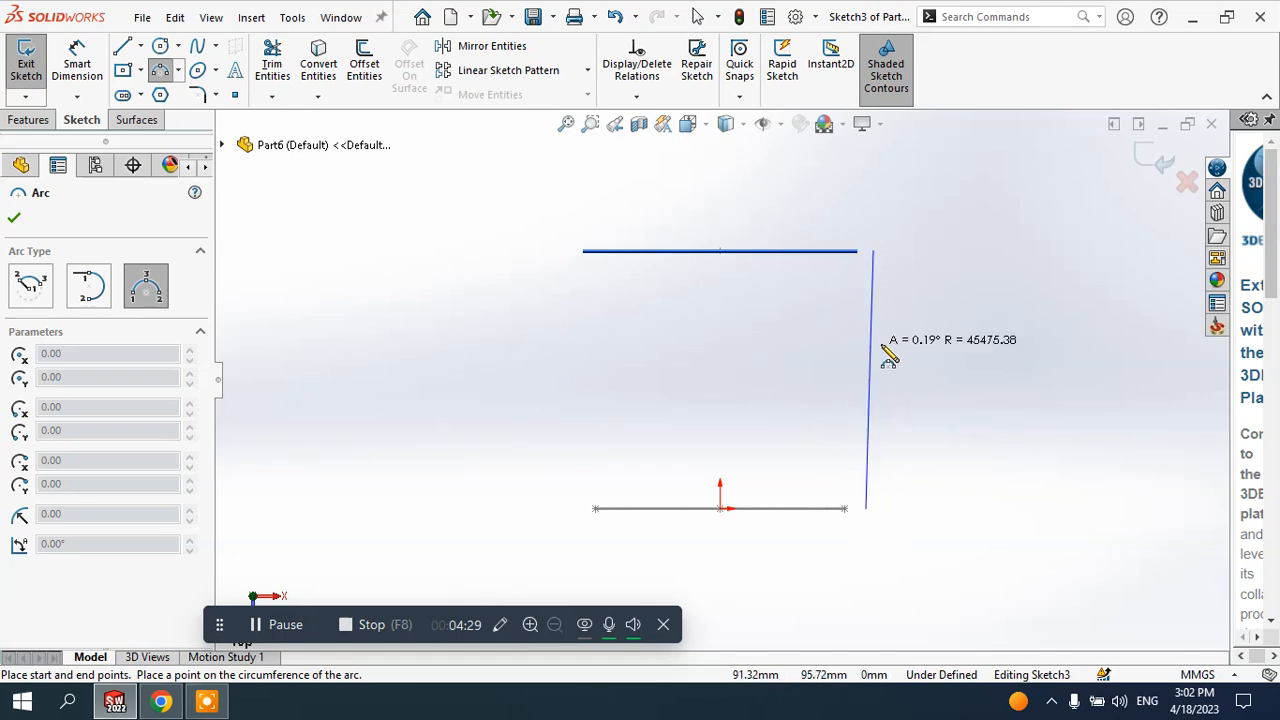
left_click(911, 331)
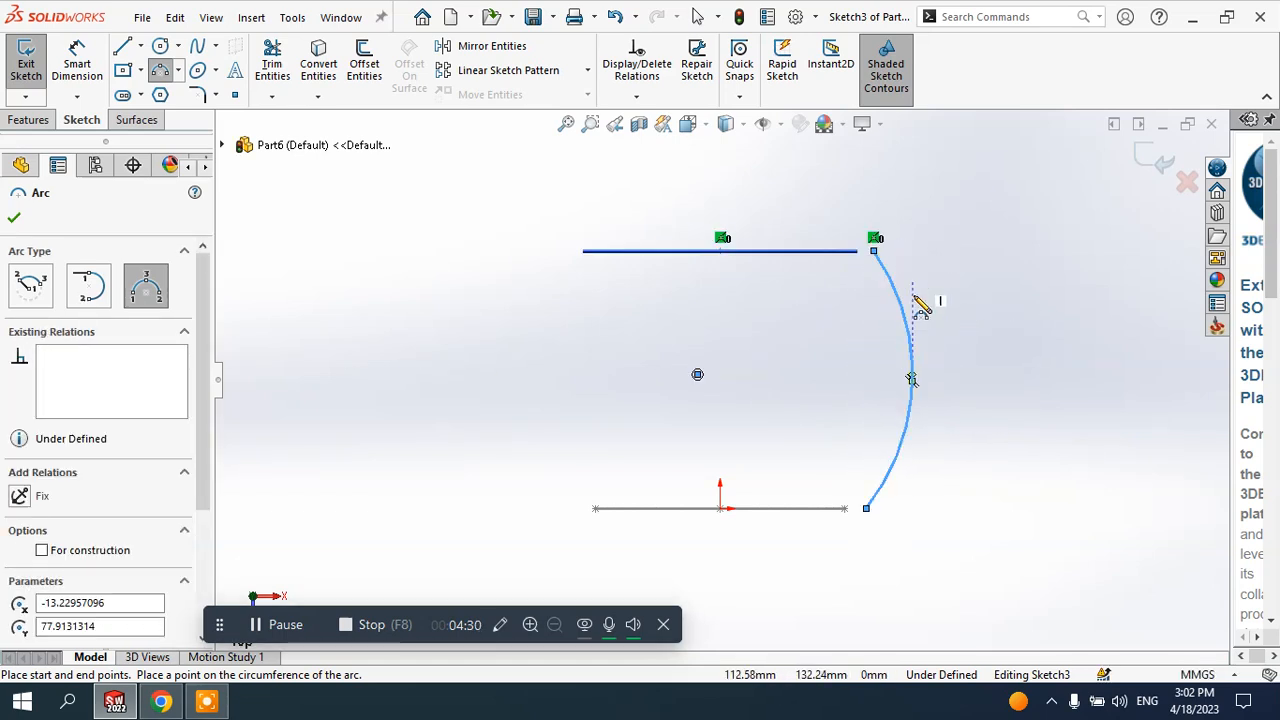
left_click(14, 217)
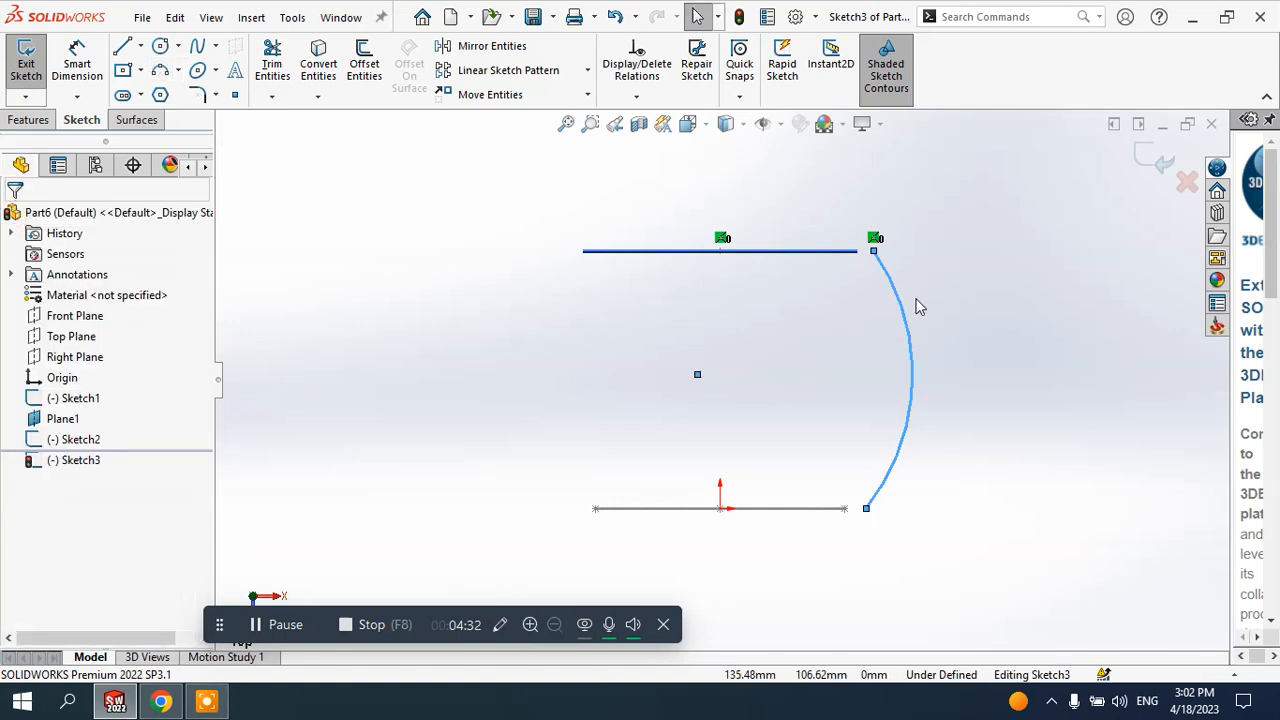
- Dimension the arc's radius and set it to 120 mm
left_click(77, 62)
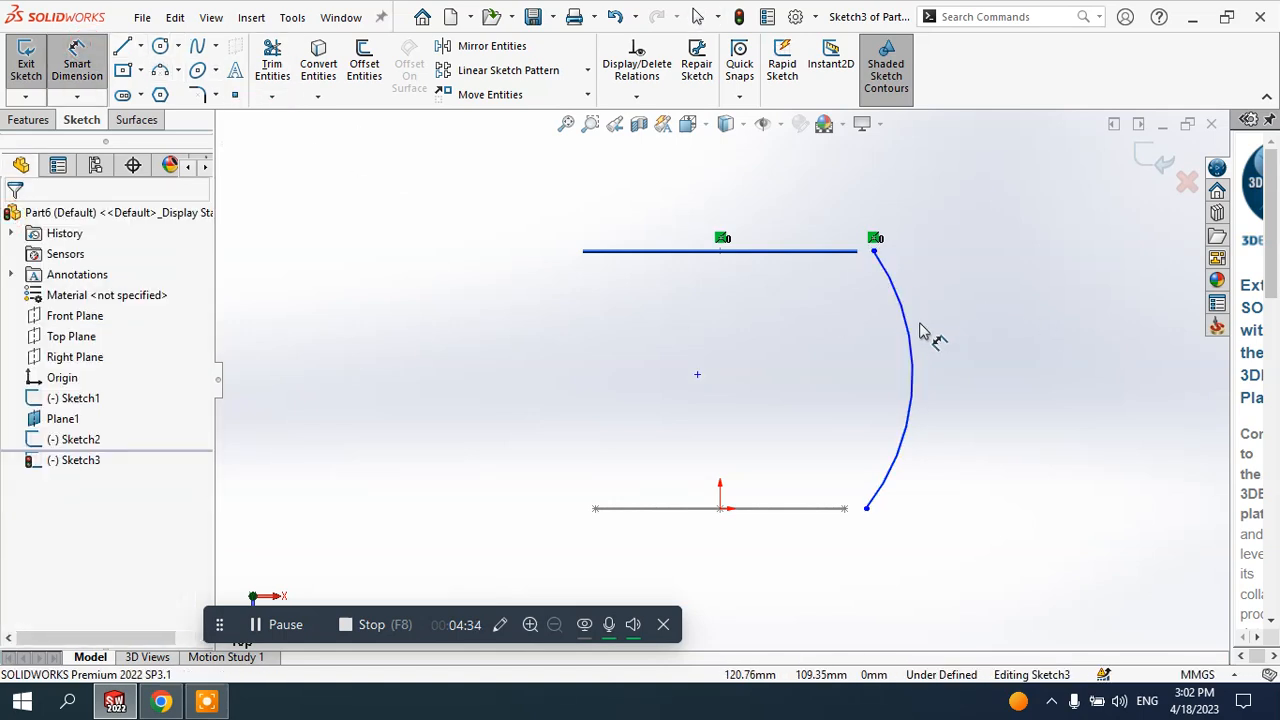
left_click(909, 336)
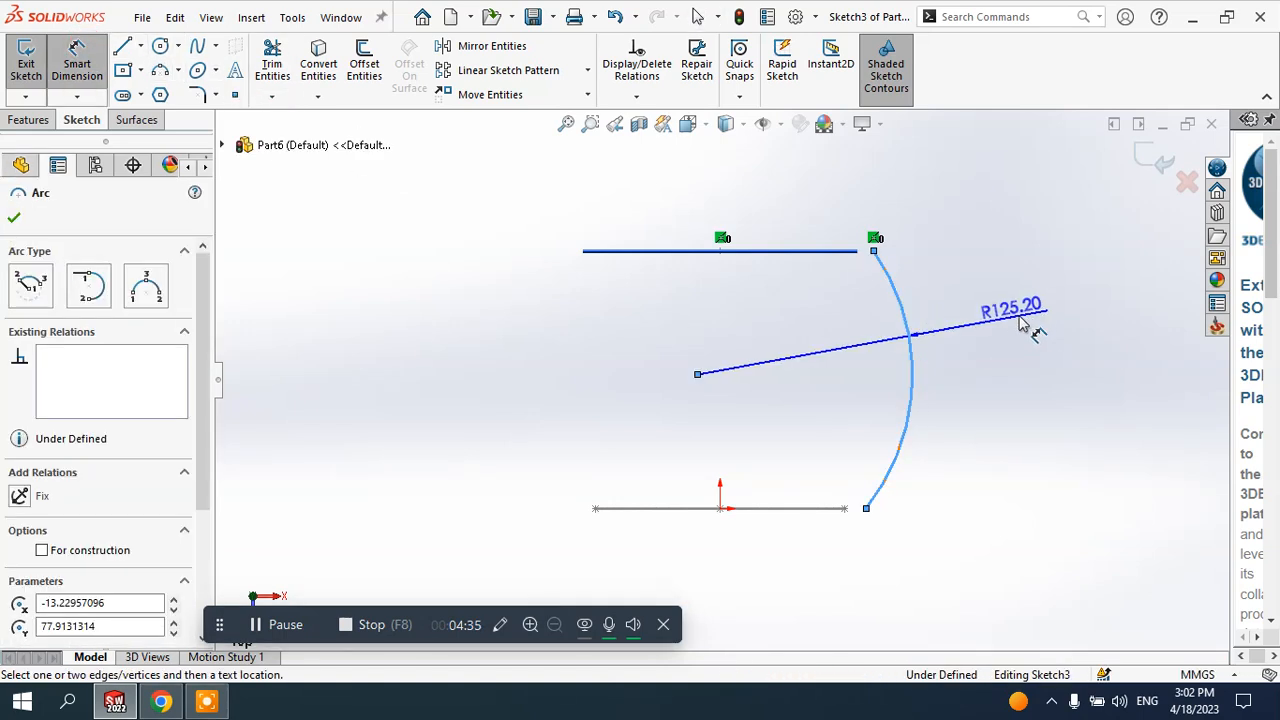
left_click(1037, 400)
type("120")
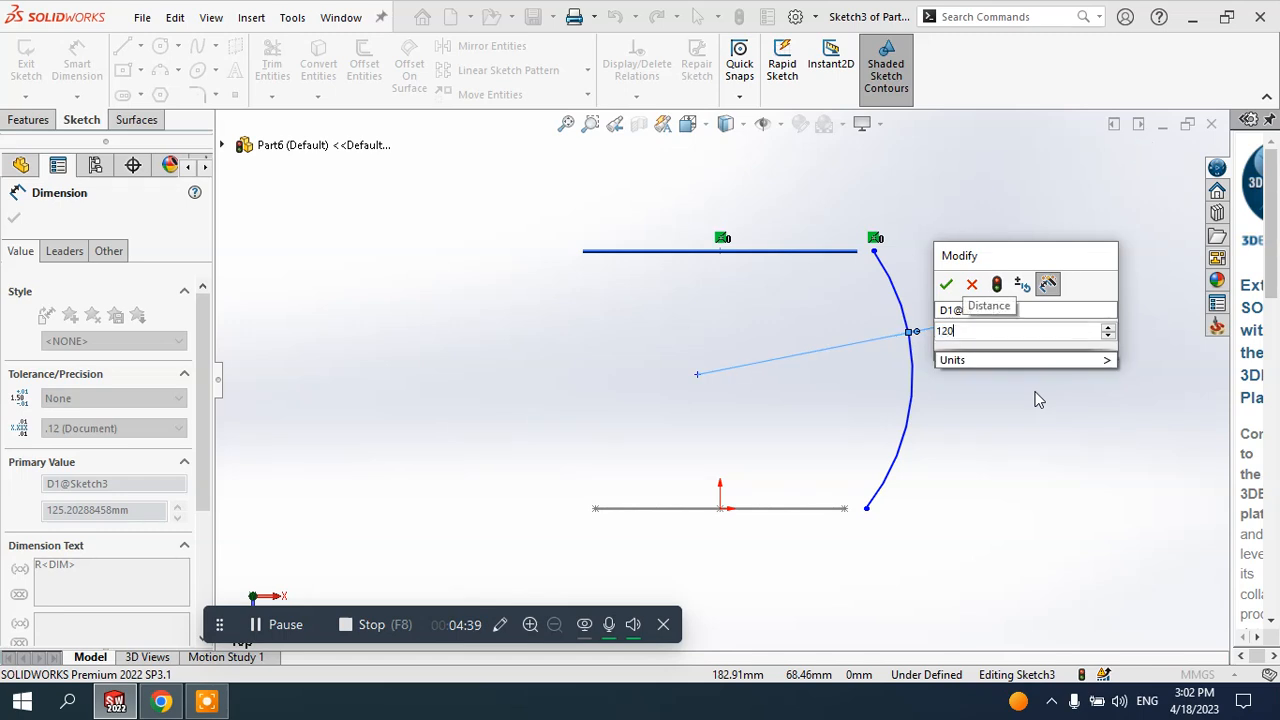
key("Return")
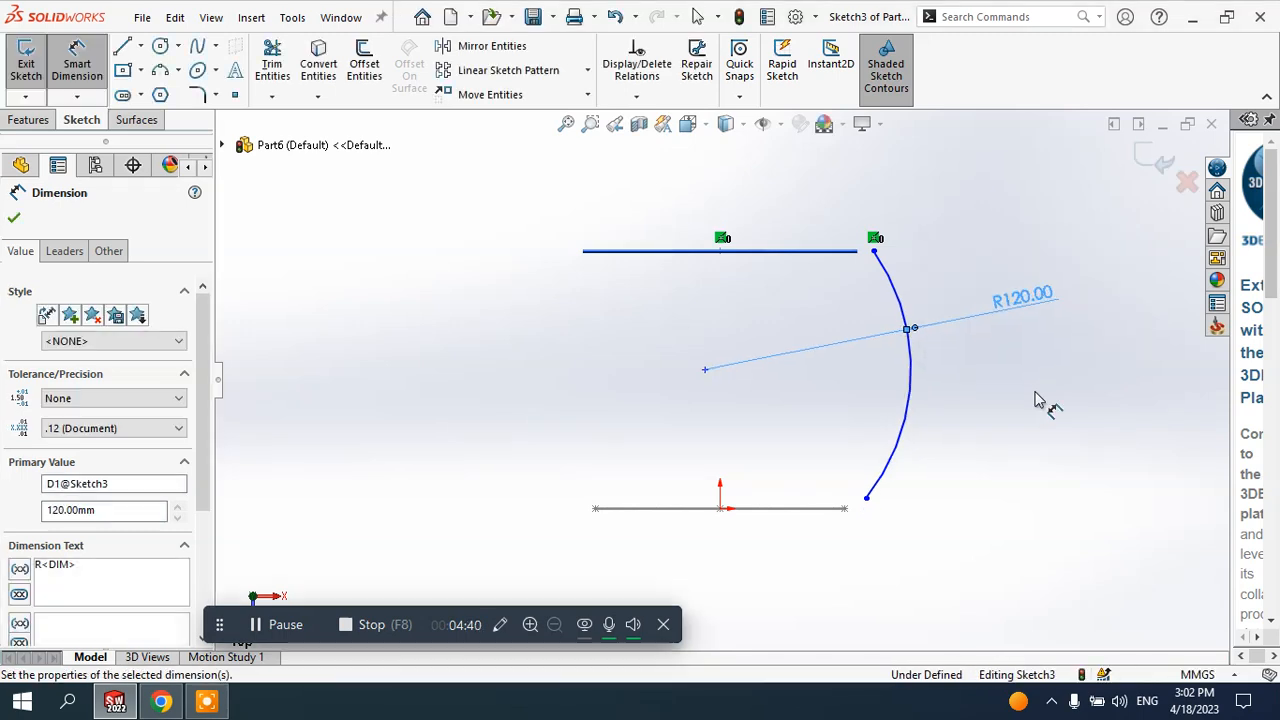
key("Escape")
- Add a pierce relation between the arc's endpoint on the offset plane and the circle
mouse_move(1037, 410)
middle_mouse_down()
mouse_move(960, 423)
mouse_move(966, 171)
mouse_move(998, 231)
mouse_move(968, 251)
mouse_move(1006, 251)
mouse_move(943, 357)
middle_mouse_up()
scroll(919, 357, "down", 2)
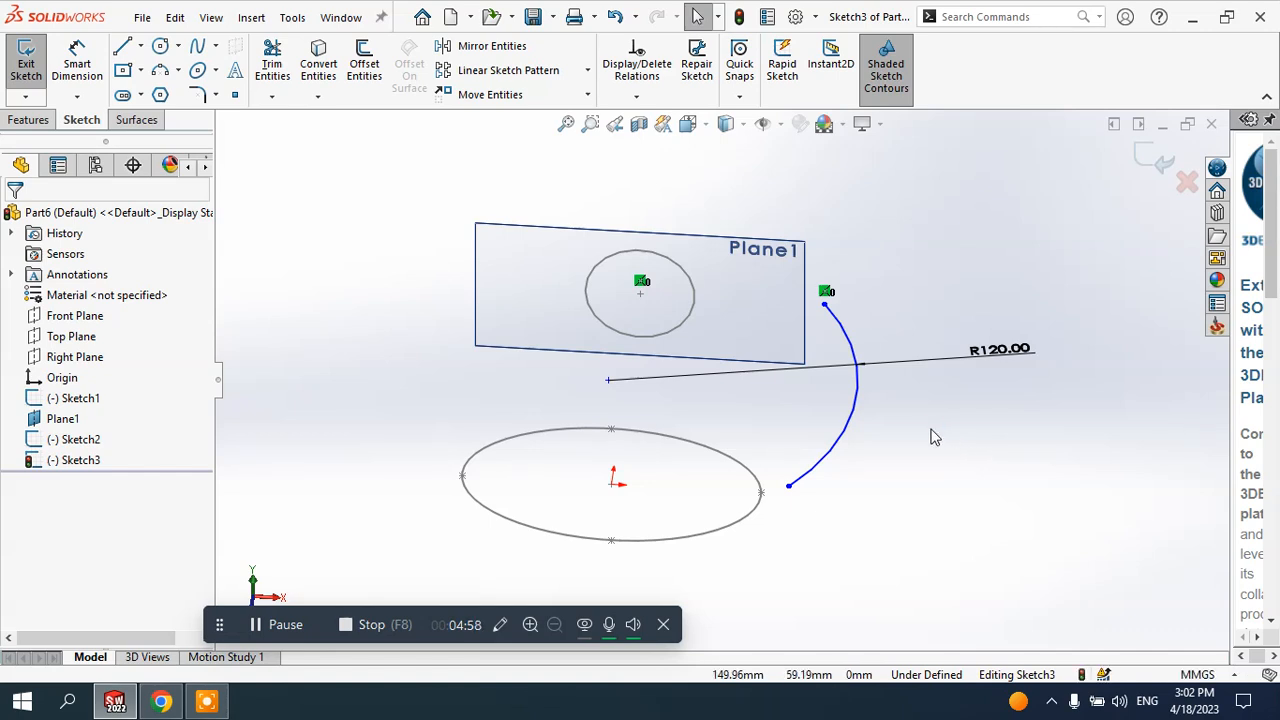
mouse_move(929, 434)
middle_mouse_down()
mouse_move(908, 400)
mouse_move(924, 431)
middle_mouse_up()
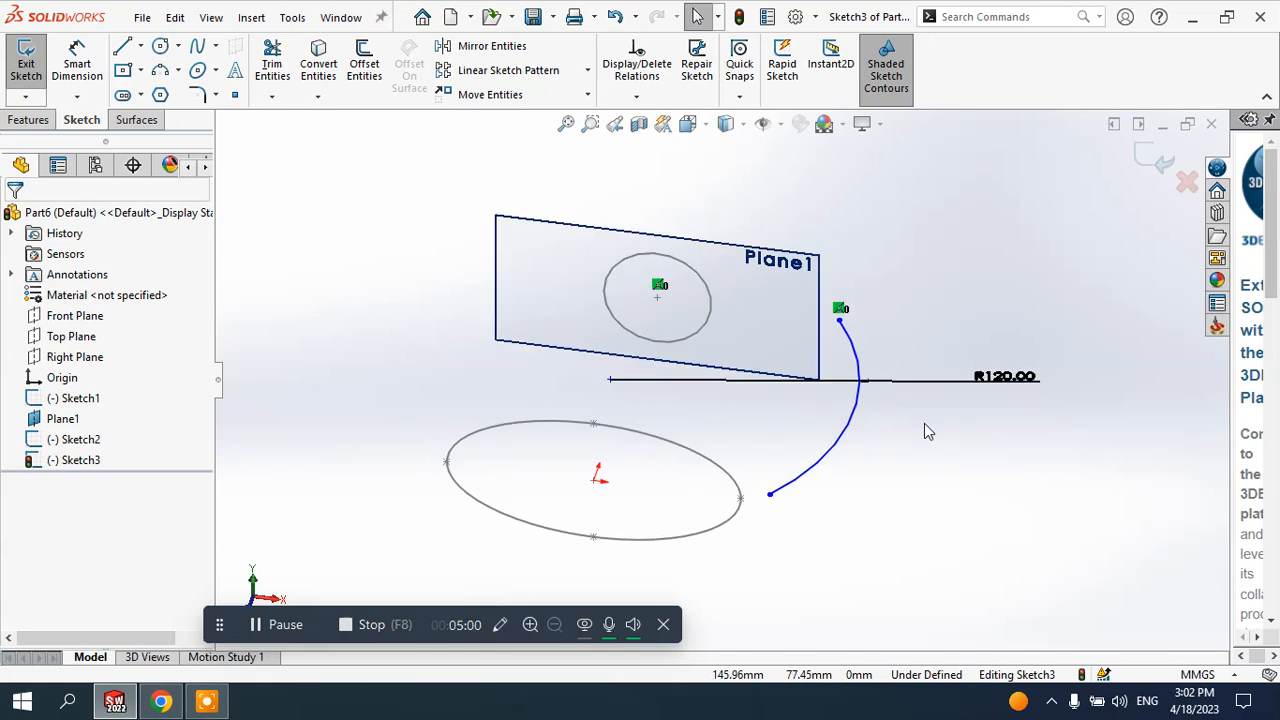
left_click(839, 320)
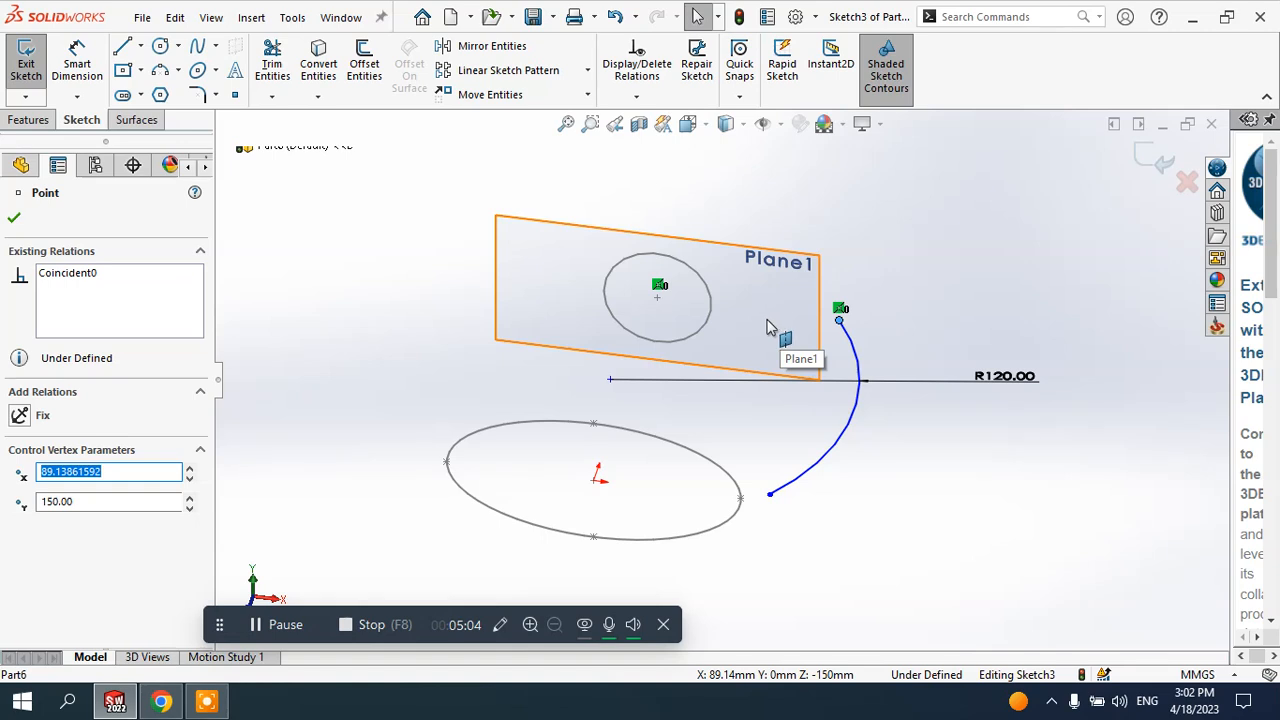
left_click(706, 297, "ctrl")
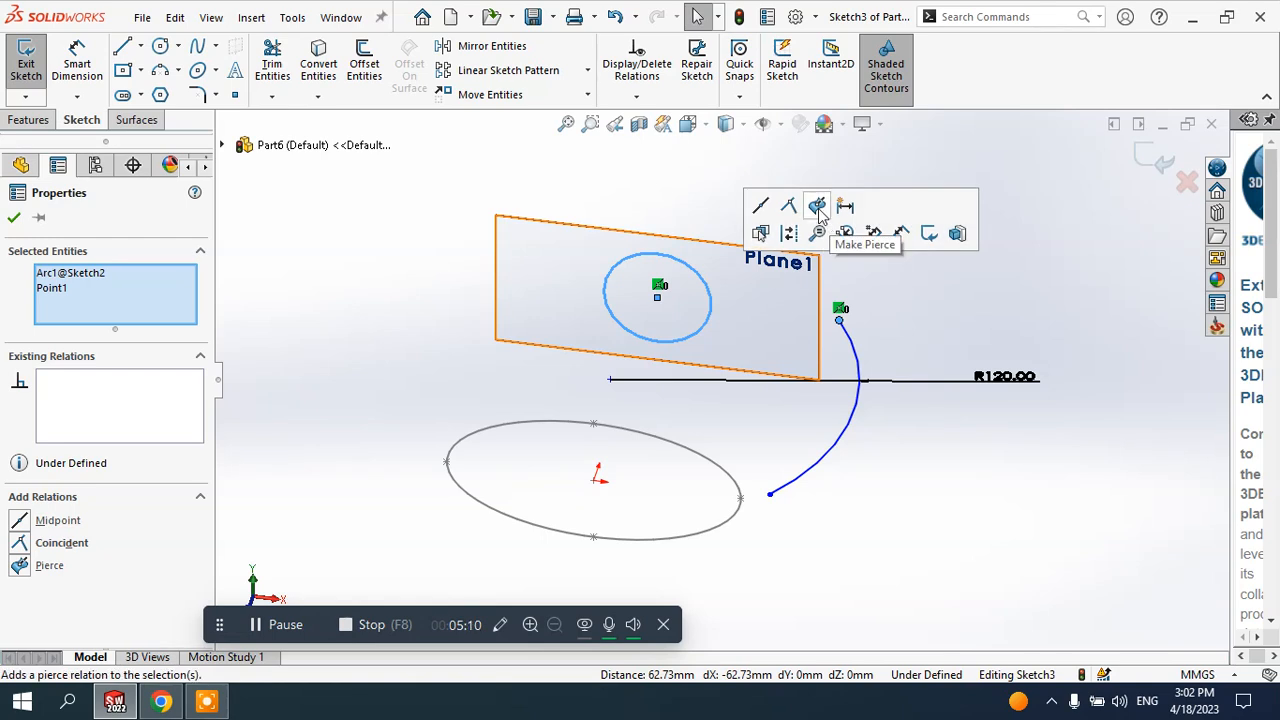
left_click(818, 208)
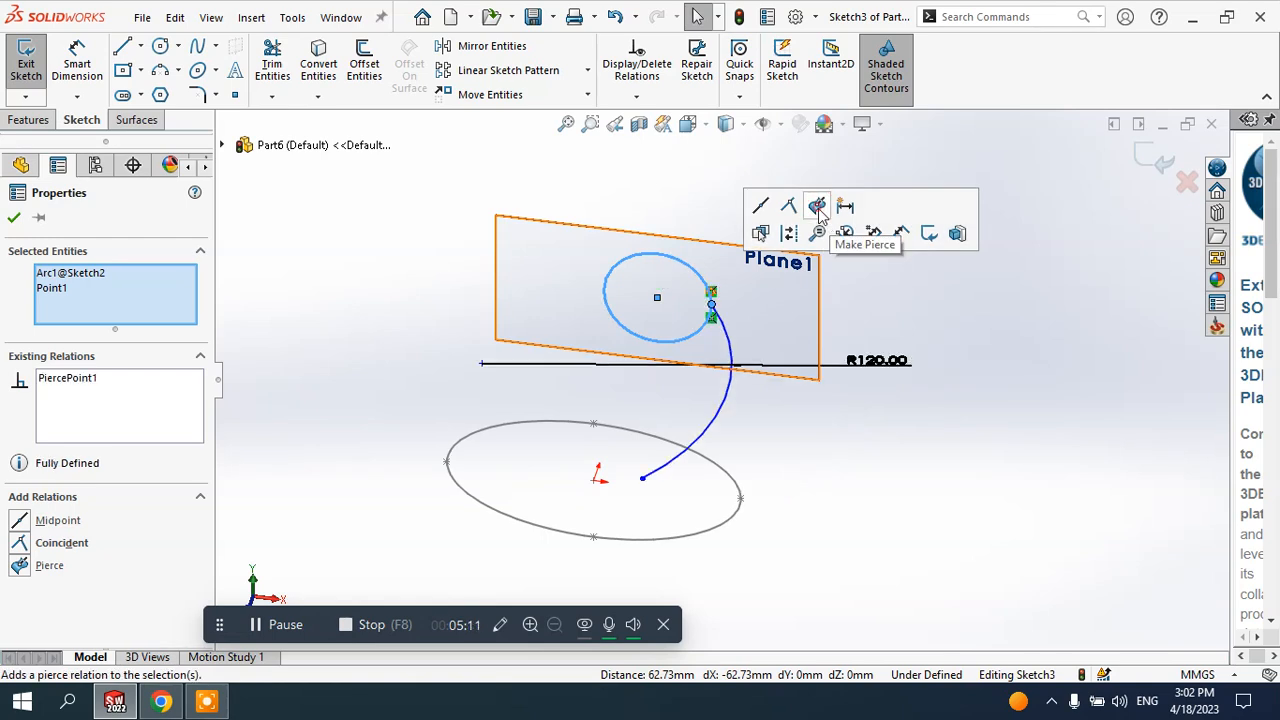
left_click(15, 219)
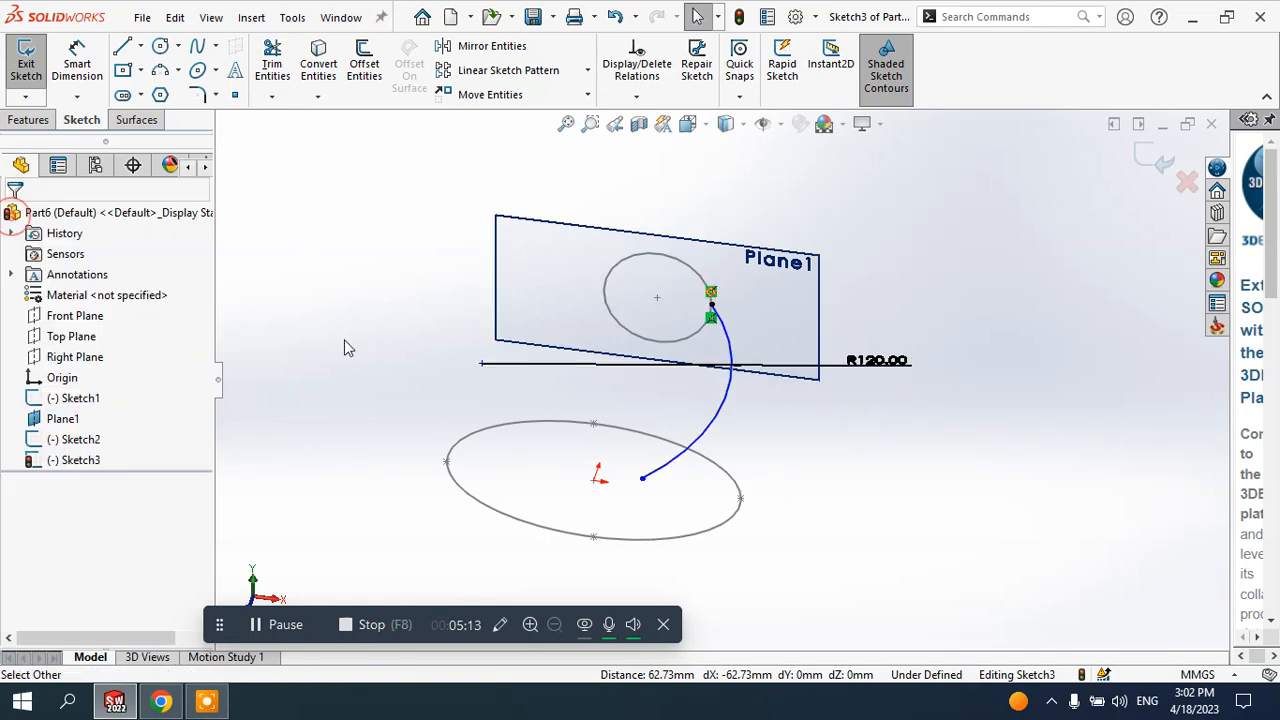
- Add a pierce relation between the arc's other endpoint and the ellipse on the Front Plane
left_click(642, 479)
left_click(741, 497, "ctrl")
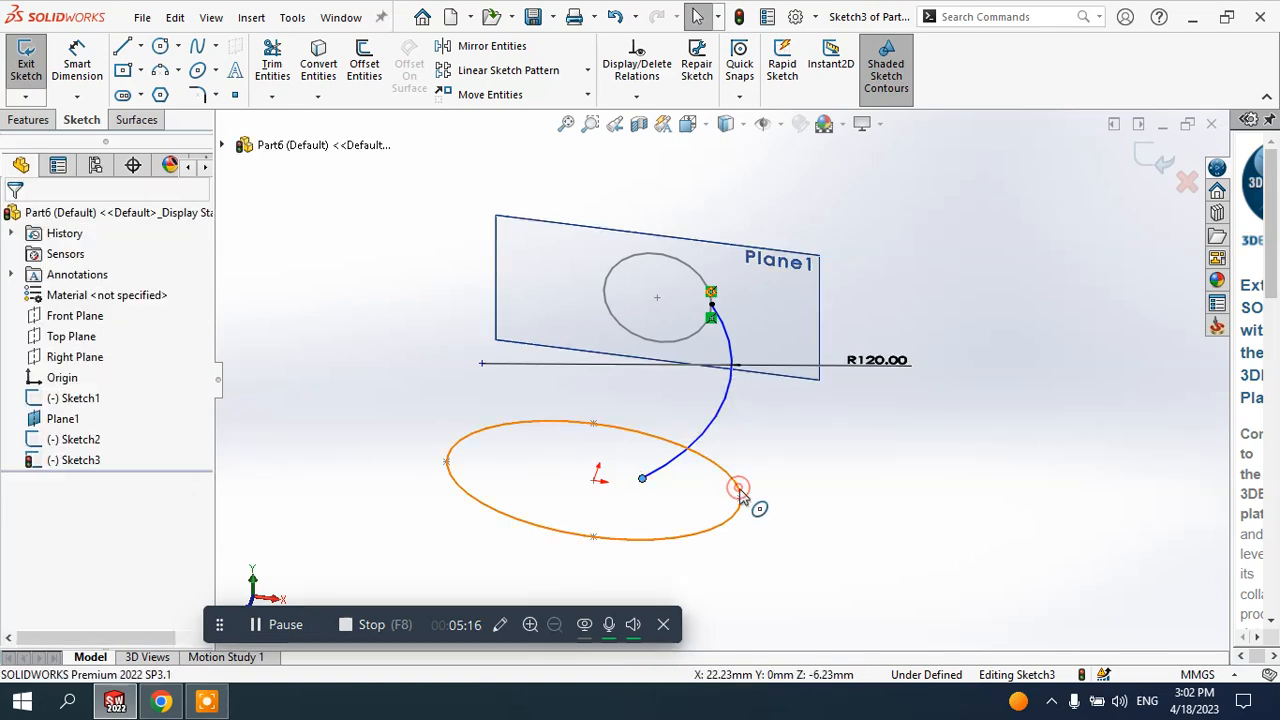
left_click(853, 405)
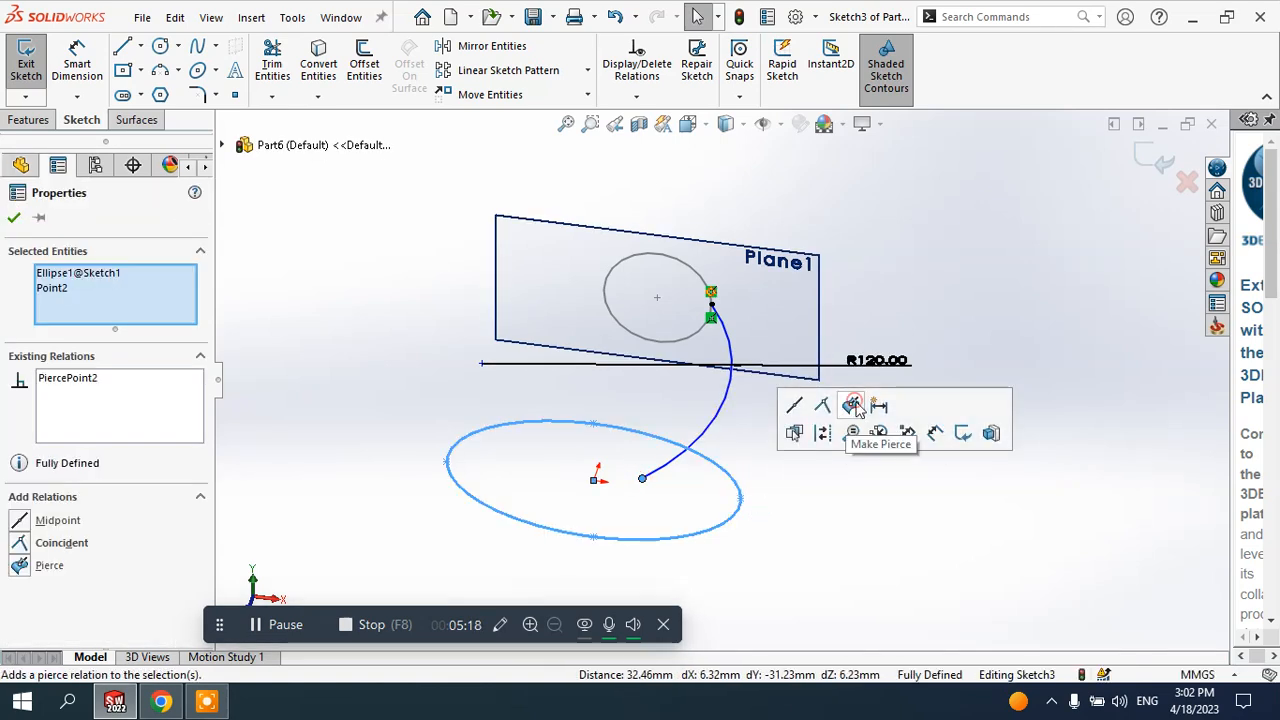
left_click(840, 510)
- Draw a vertical centerline about 99 mm long from the origin towards the offset plane
middle_click_drag(894, 438, 800, 380)
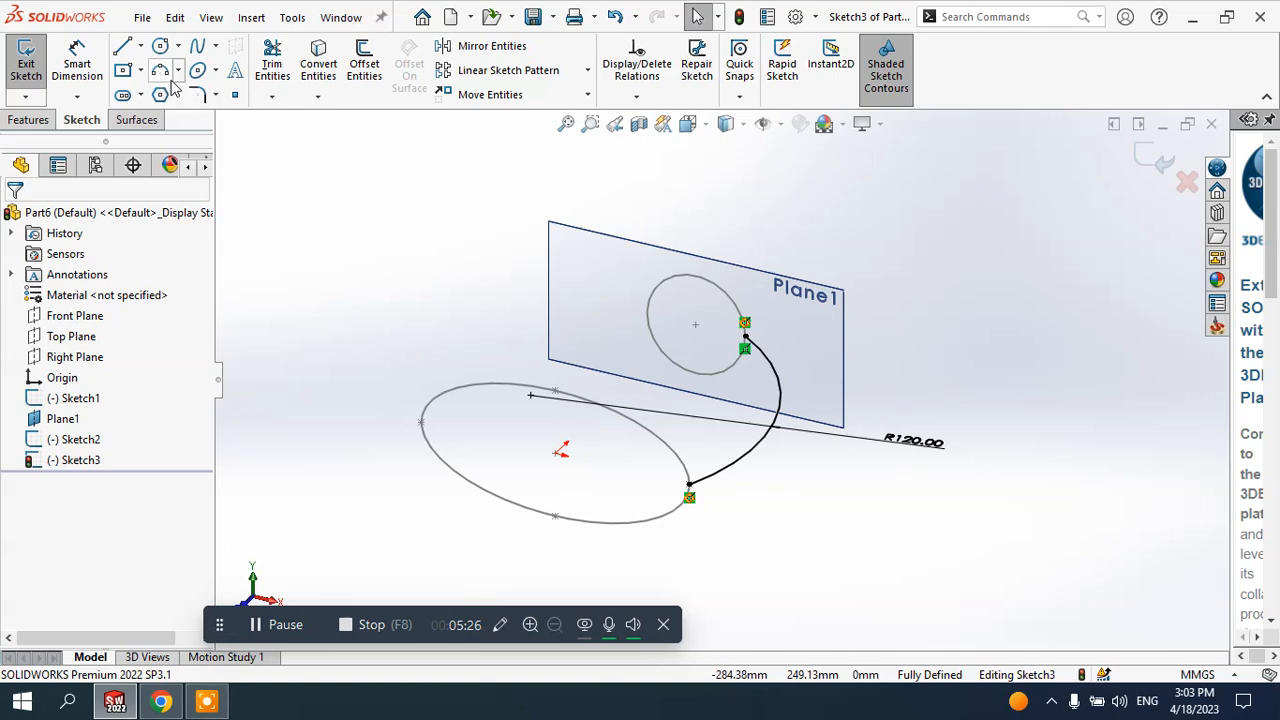
left_click(141, 46)
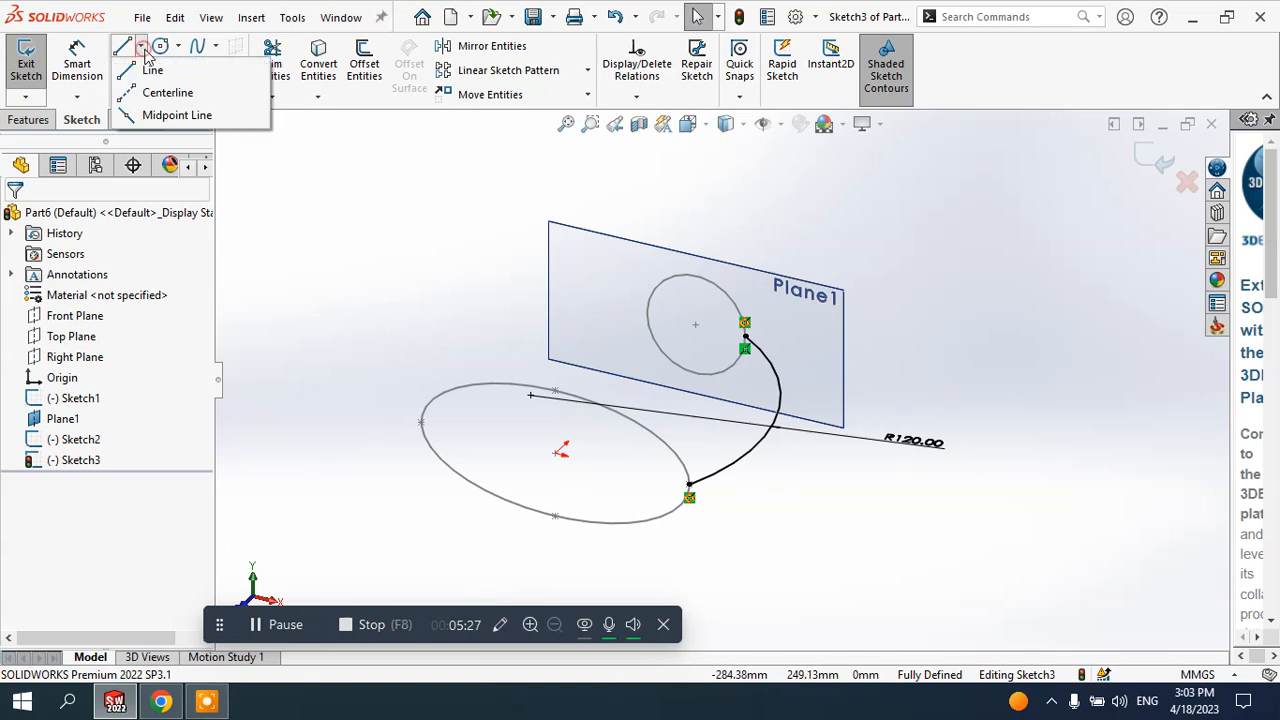
left_click(165, 93)
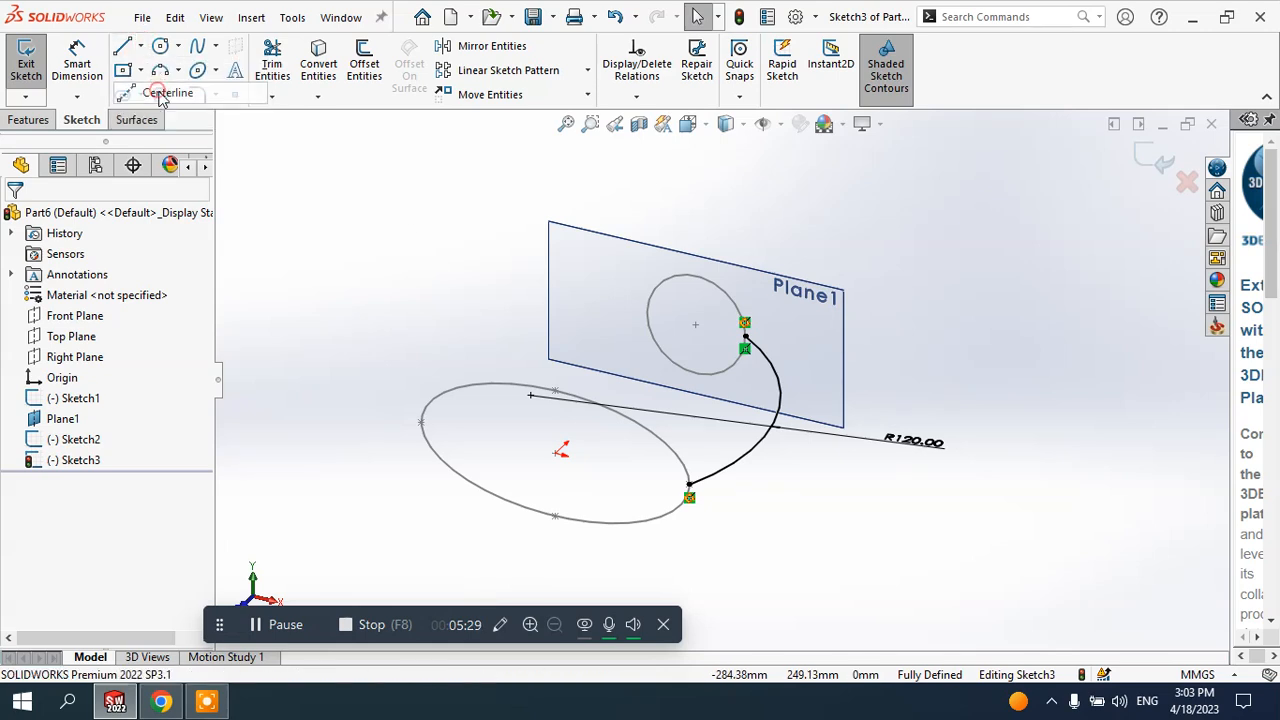
left_click(558, 452)
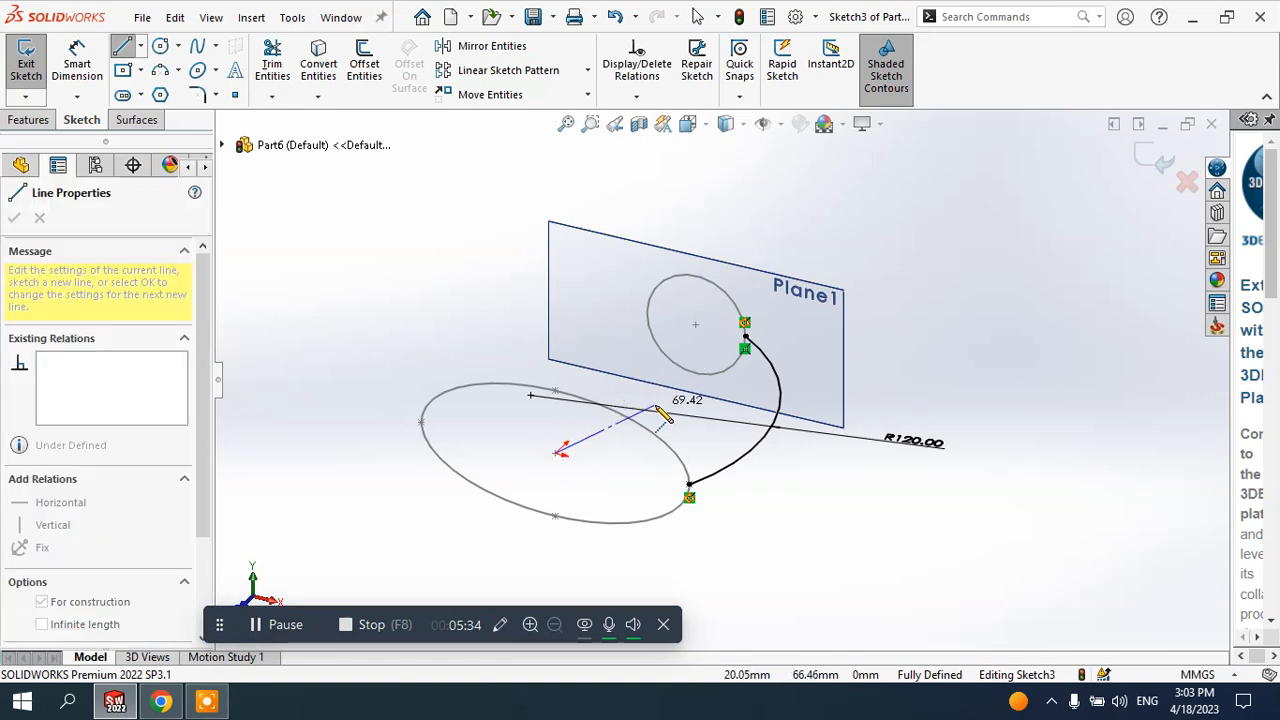
middle_click_drag(668, 392, 657, 366)
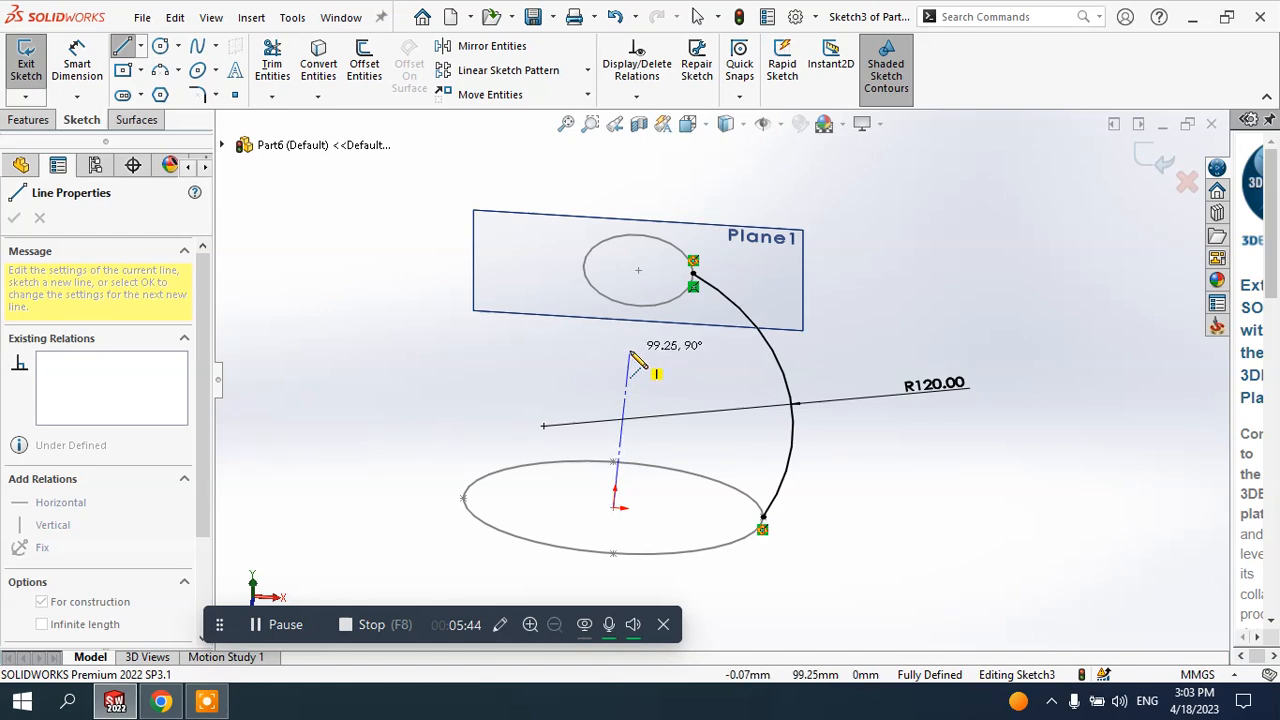
left_click(630, 352)
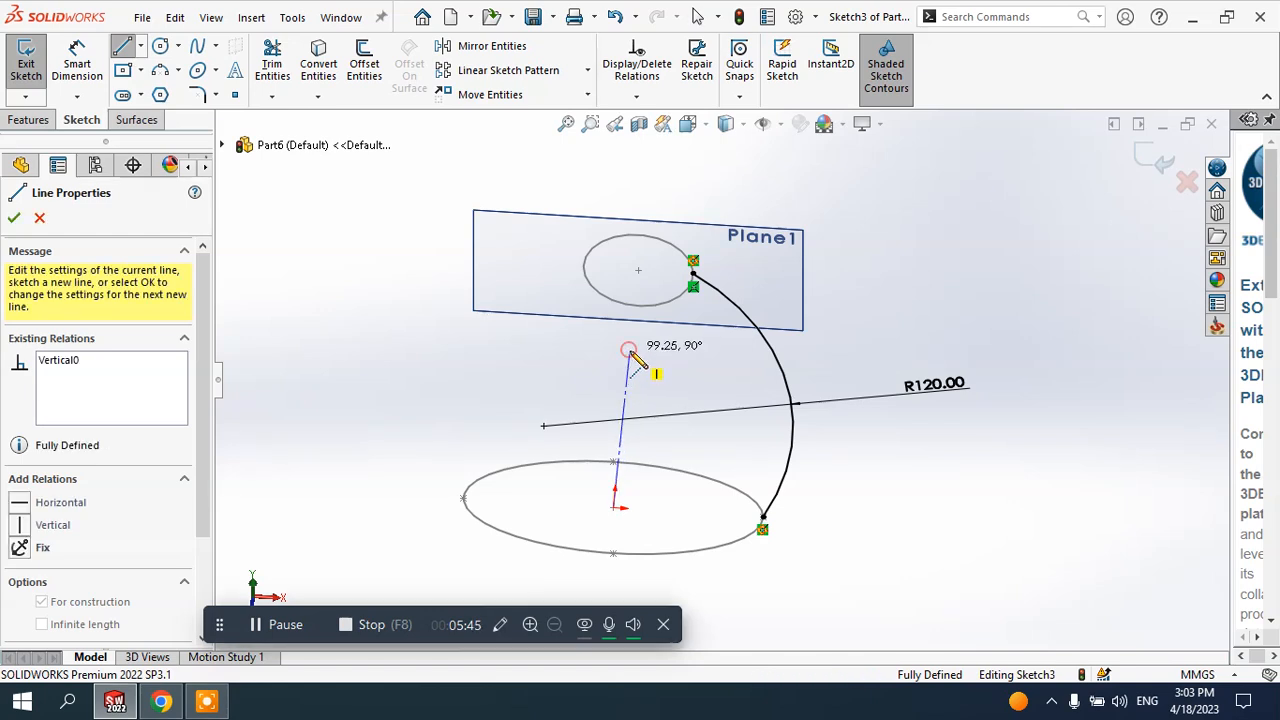
right_click(702, 369)
left_click(740, 383)
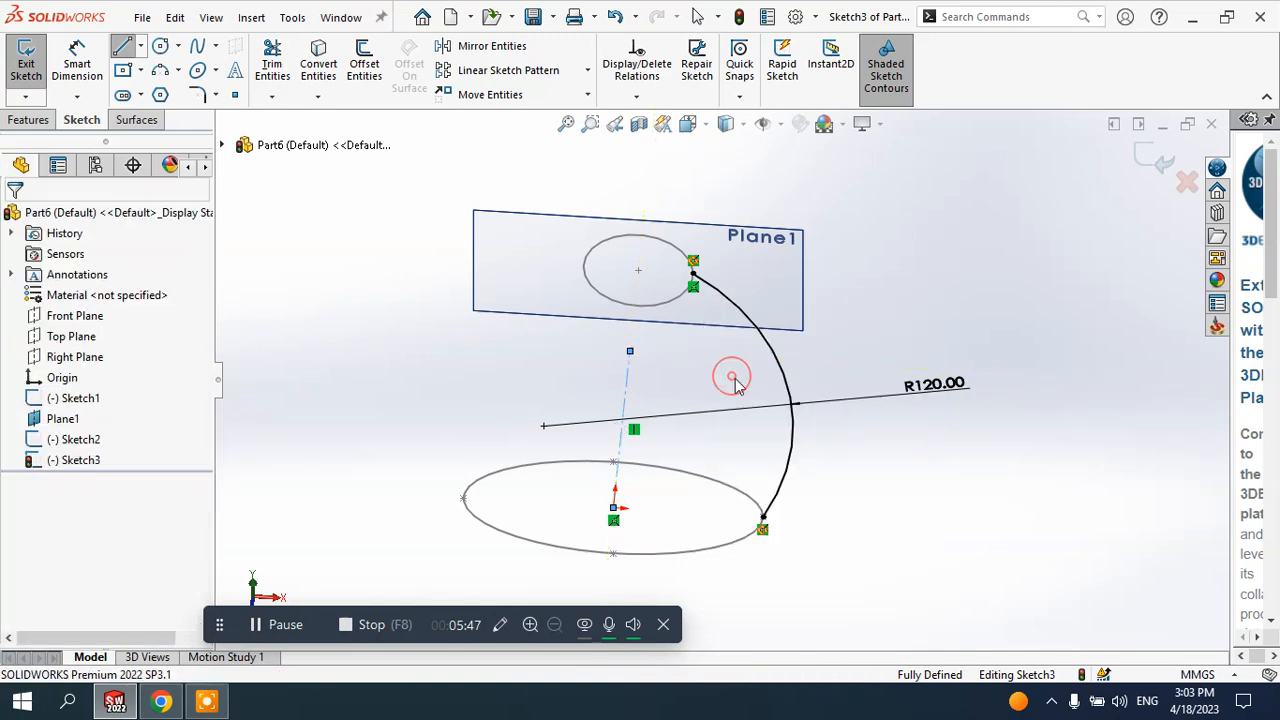
- Mirror the arc about the centerline, keeping the original, and close the sketch
left_click(484, 50)
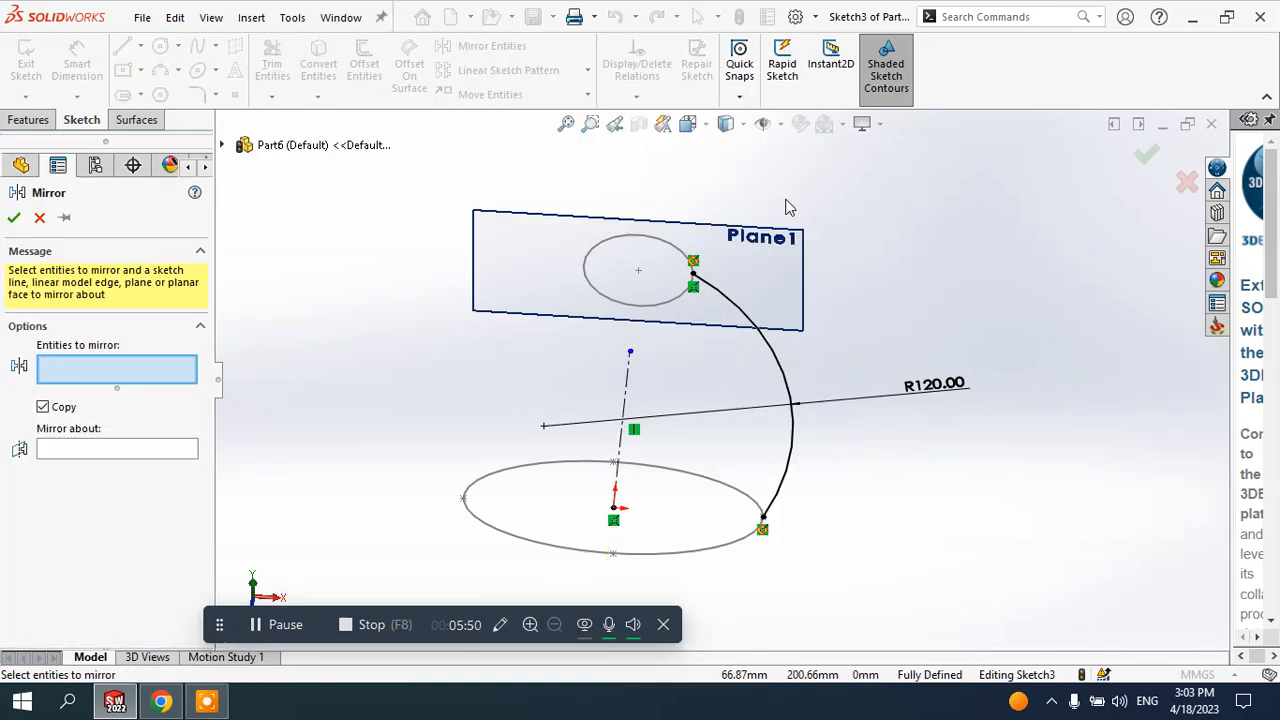
left_click(774, 355)
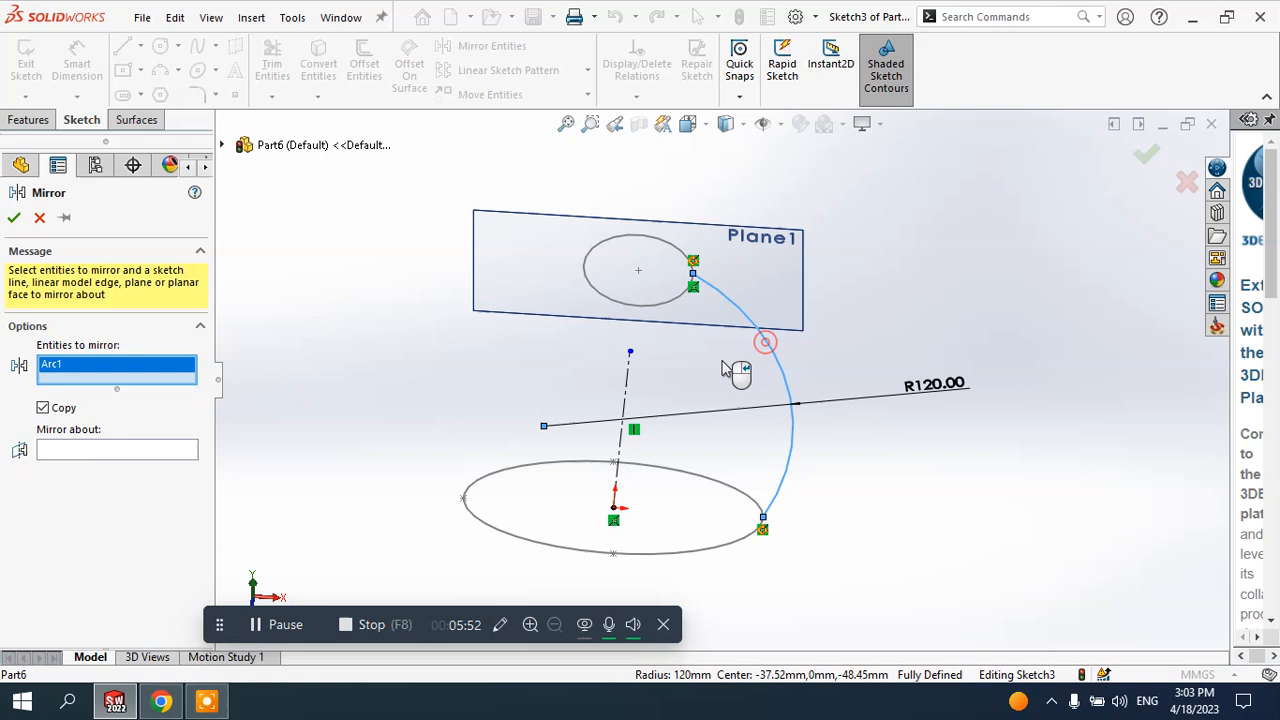
left_click(105, 451)
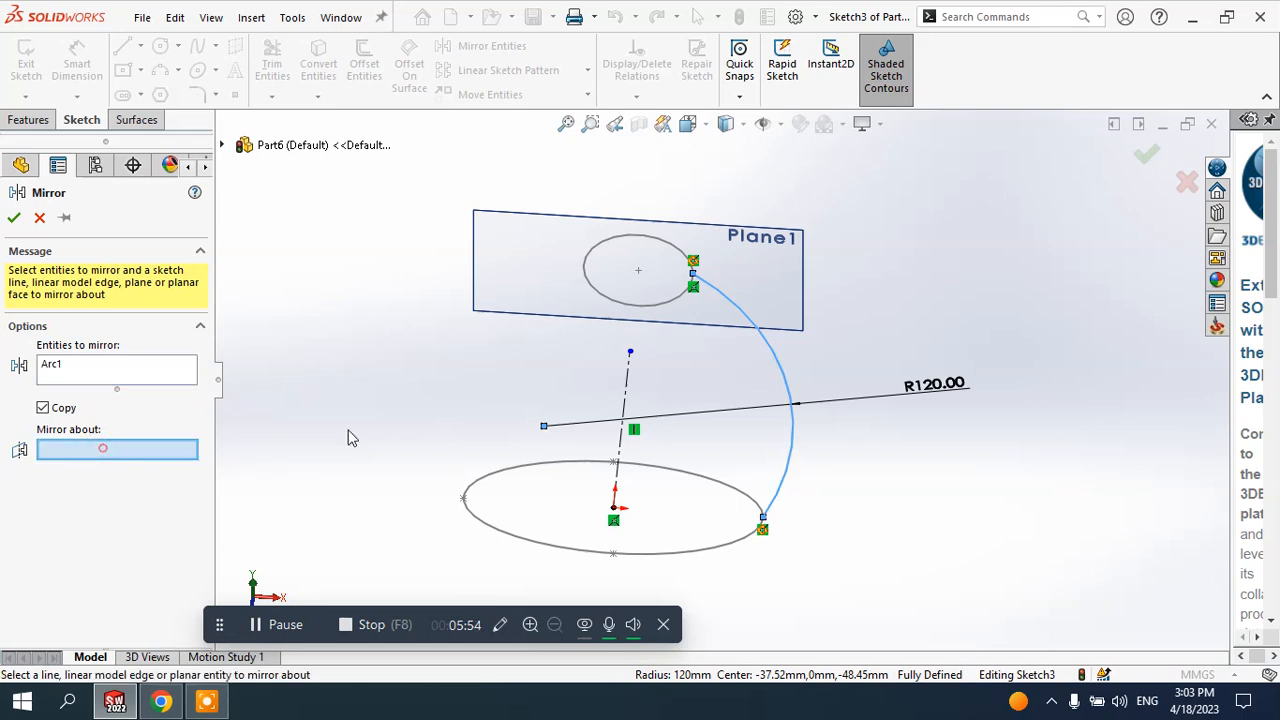
left_click(621, 392)
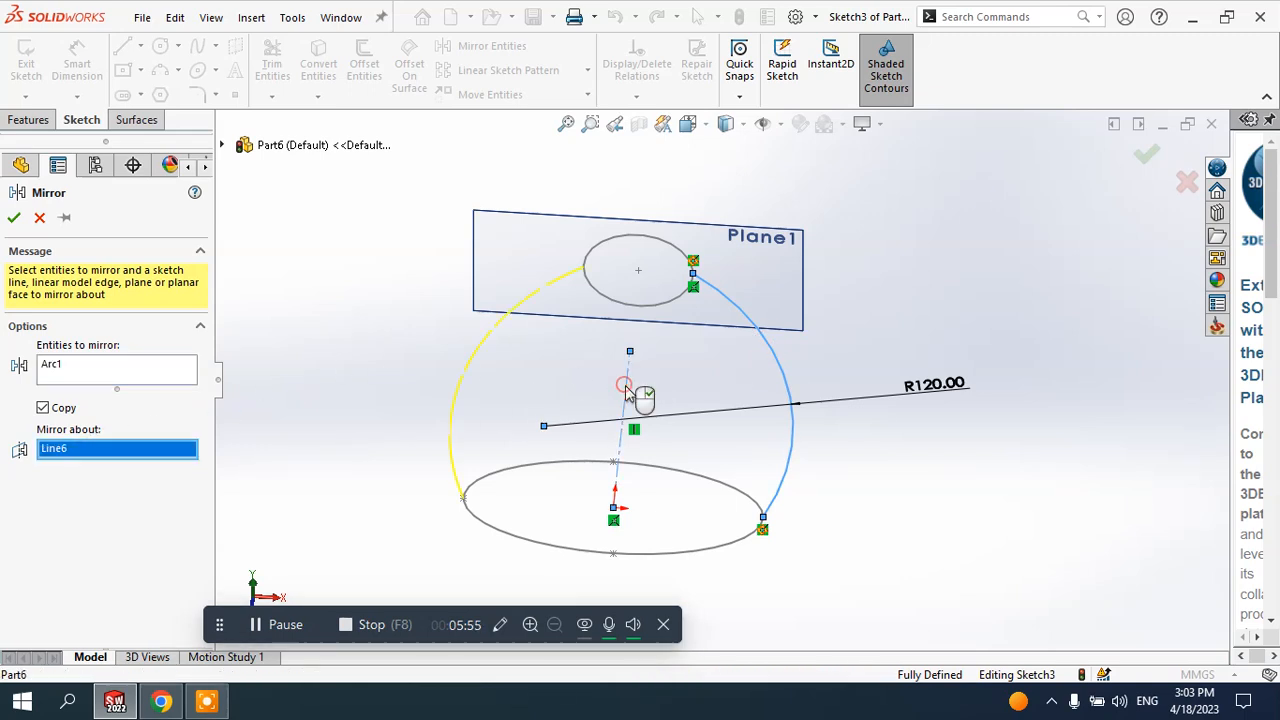
left_click(13, 218)
mouse_move(914, 277)
middle_mouse_down()
mouse_move(749, 203)
mouse_move(791, 231)
mouse_move(931, 229)
mouse_move(971, 294)
mouse_move(821, 341)
mouse_move(797, 314)
mouse_move(760, 323)
mouse_move(860, 334)
mouse_move(803, 317)
mouse_move(837, 326)
middle_mouse_up()
left_click(1160, 172)
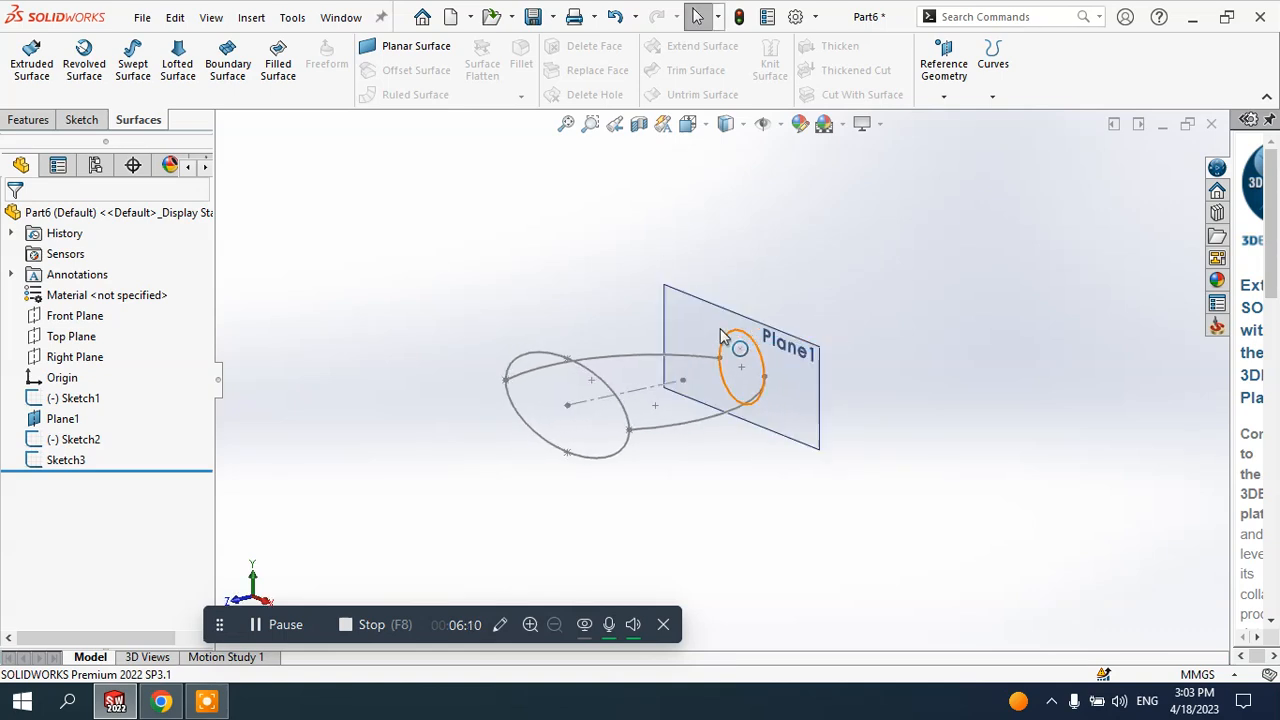
- Start a new sketch on the Right Plane
left_click(81, 357)
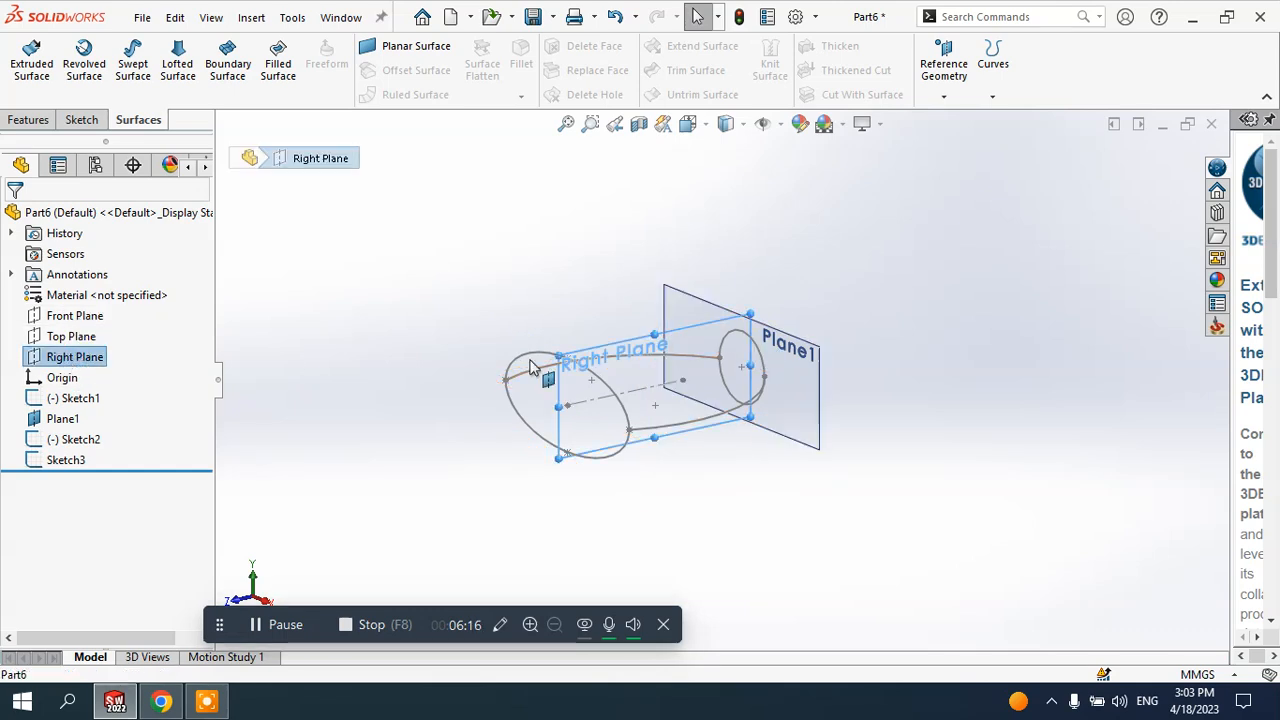
left_click(71, 336)
left_click(79, 357)
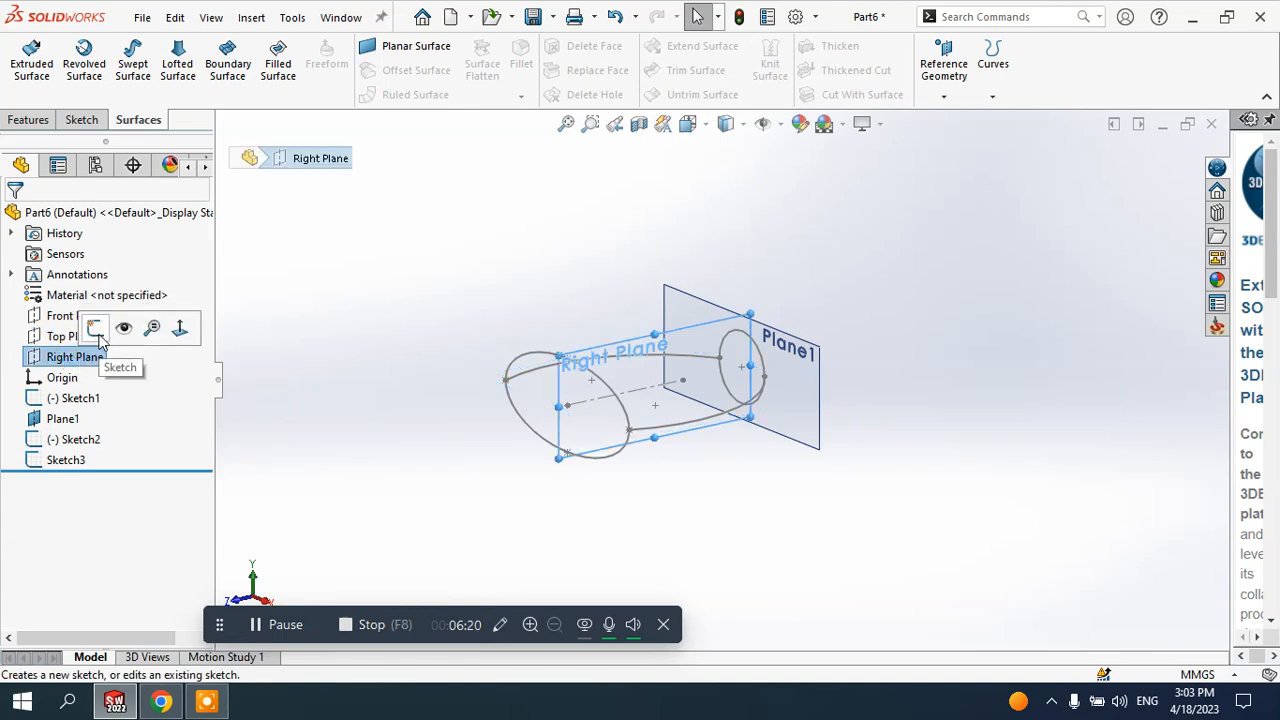
left_click(95, 328)
scroll(805, 333, "up", 2)
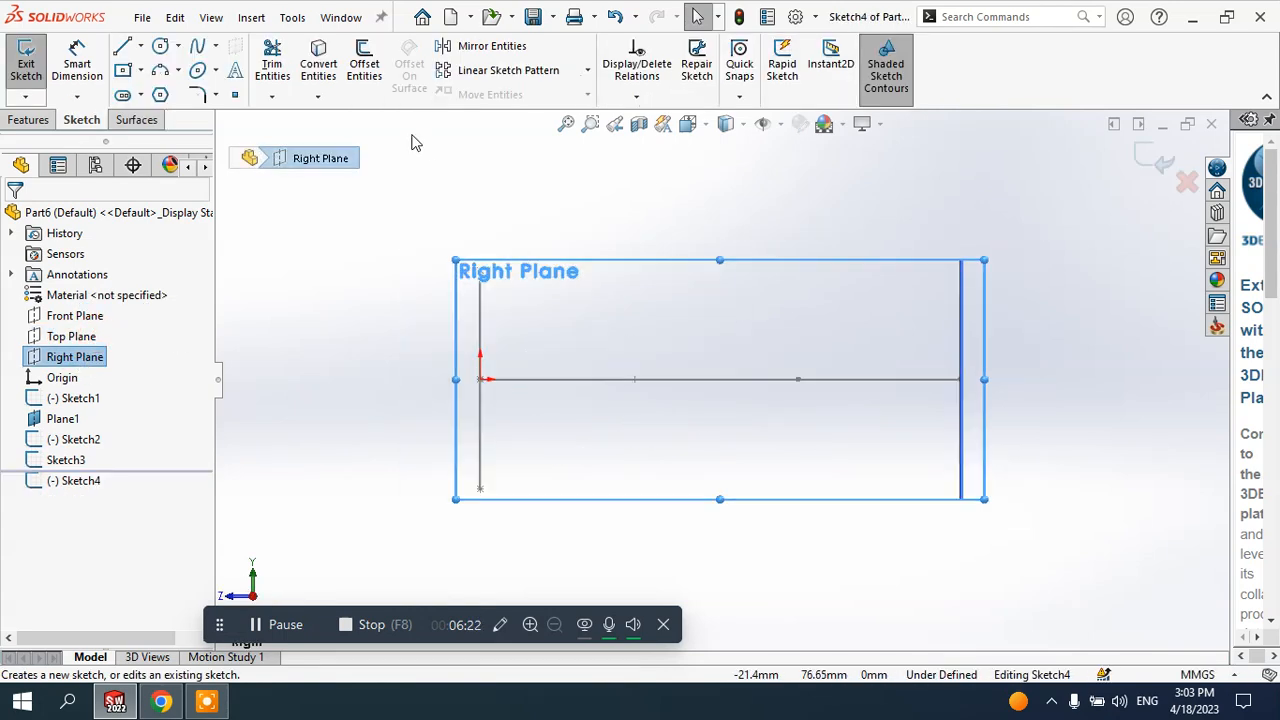
- Draw a wavy eight-point spline above the profiles, from about (-9, 50) mm near the ellipse to about (154, 31) mm near the circle
left_click(216, 49)
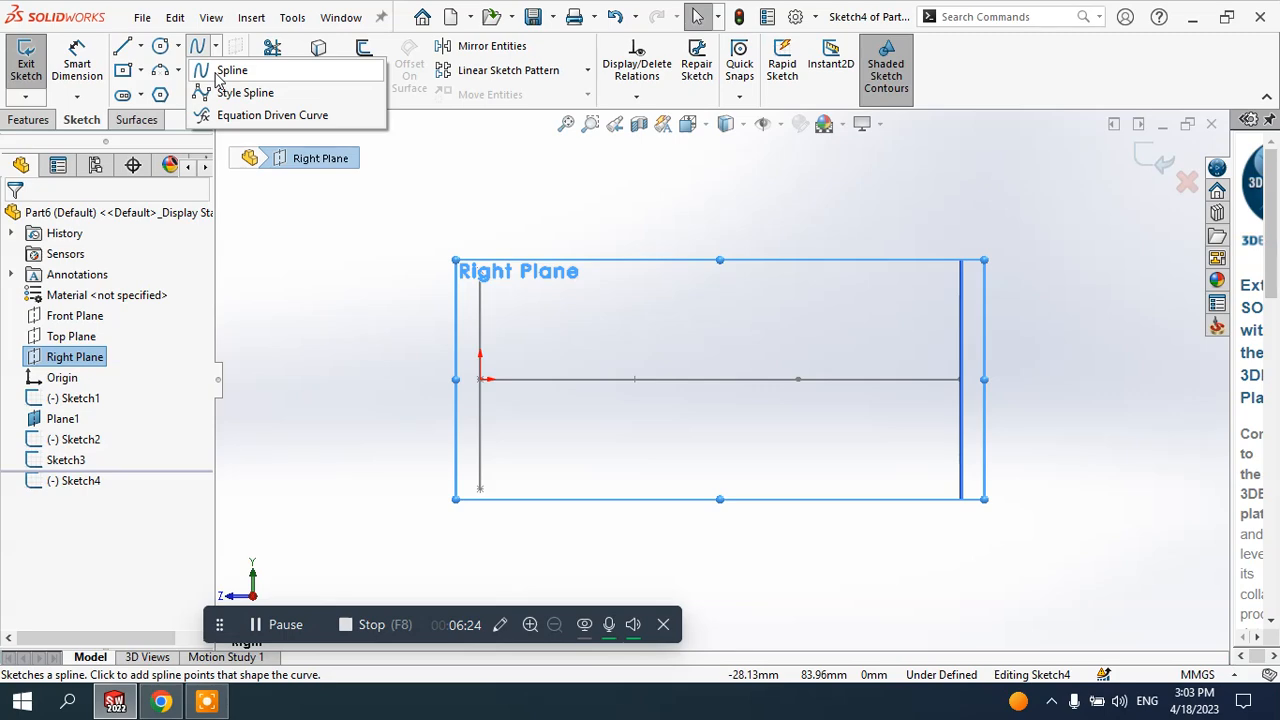
left_click(217, 73)
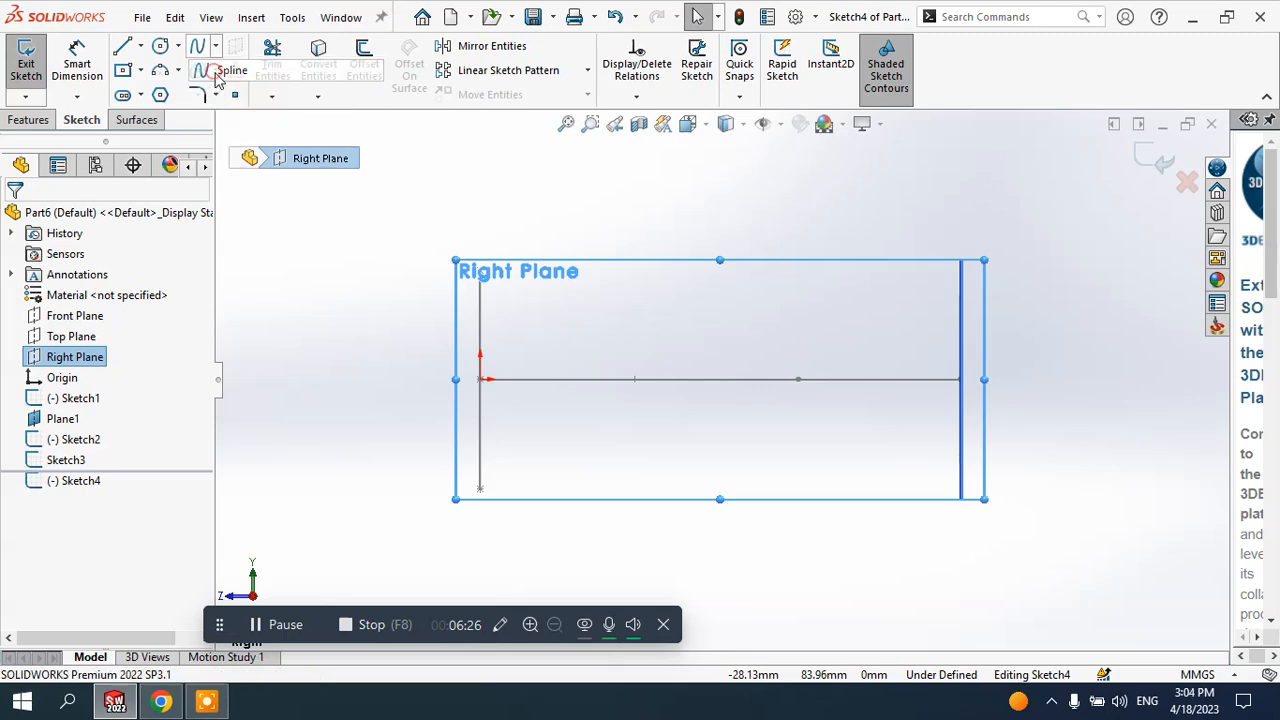
mouse_move(528, 237)
middle_mouse_down()
mouse_move(550, 240)
mouse_move(537, 274)
mouse_move(531, 257)
mouse_move(566, 287)
middle_mouse_up()
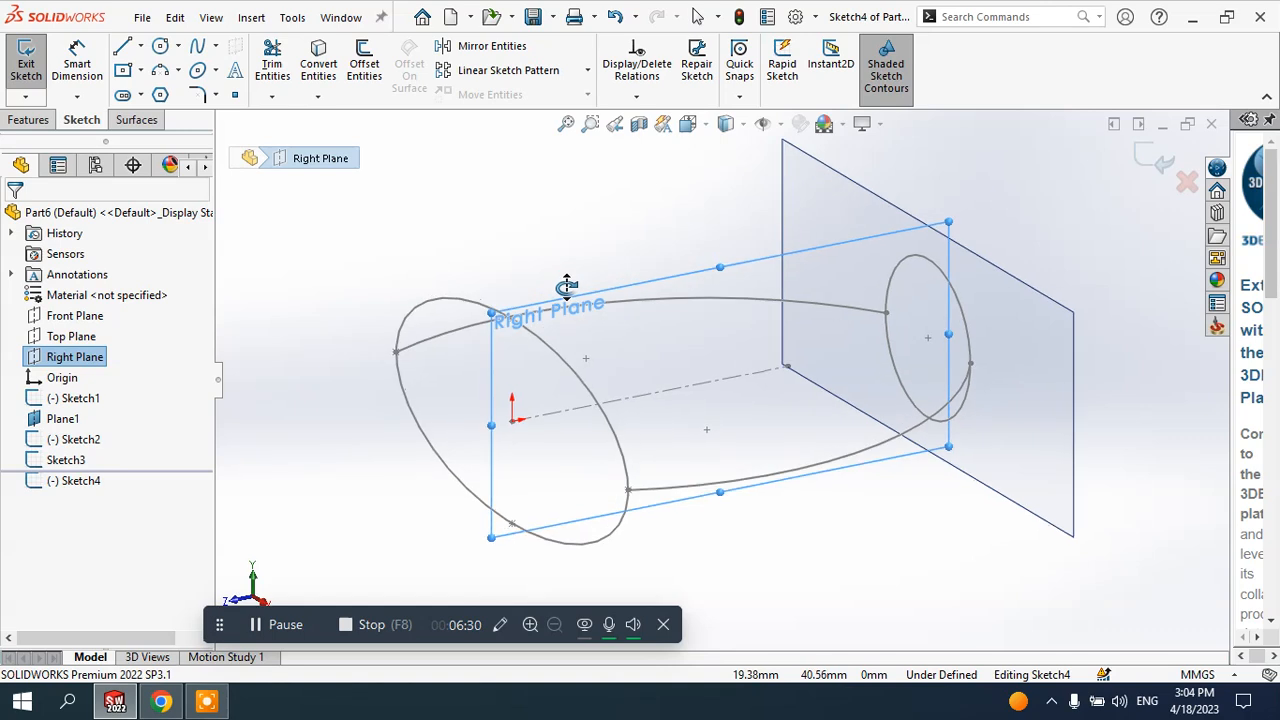
left_click(487, 275)
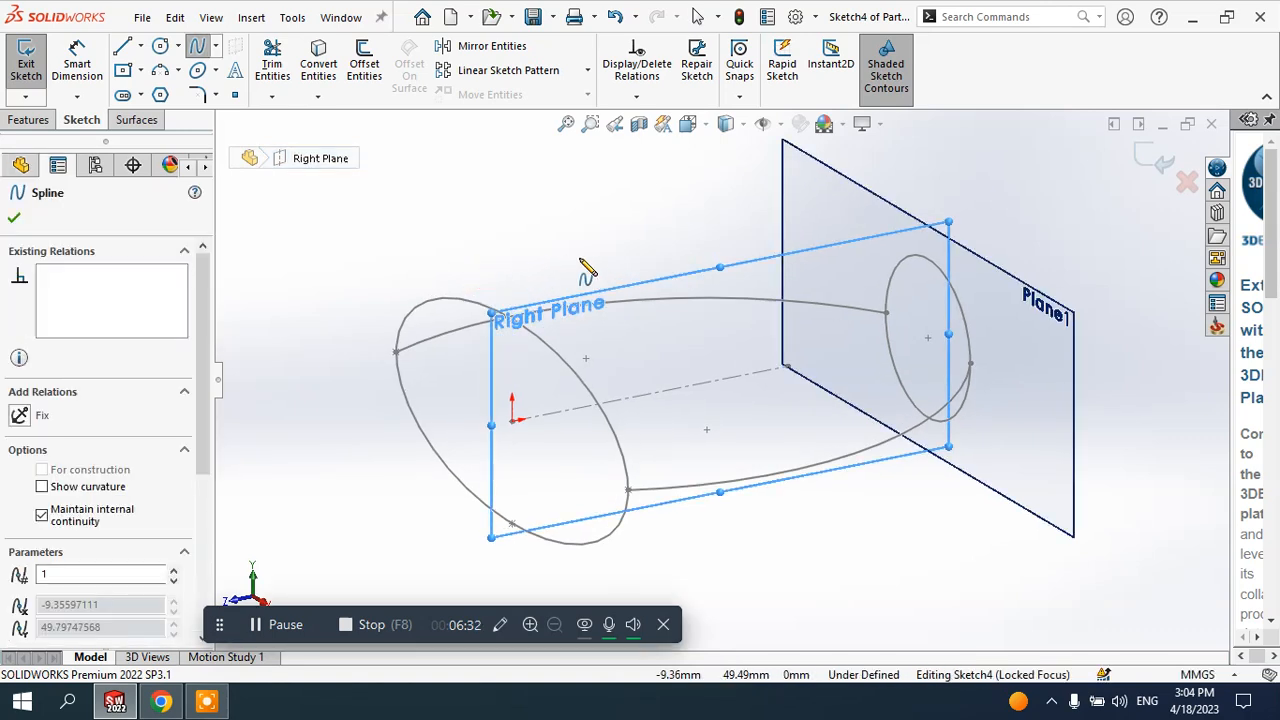
left_click(620, 276)
left_click(703, 306)
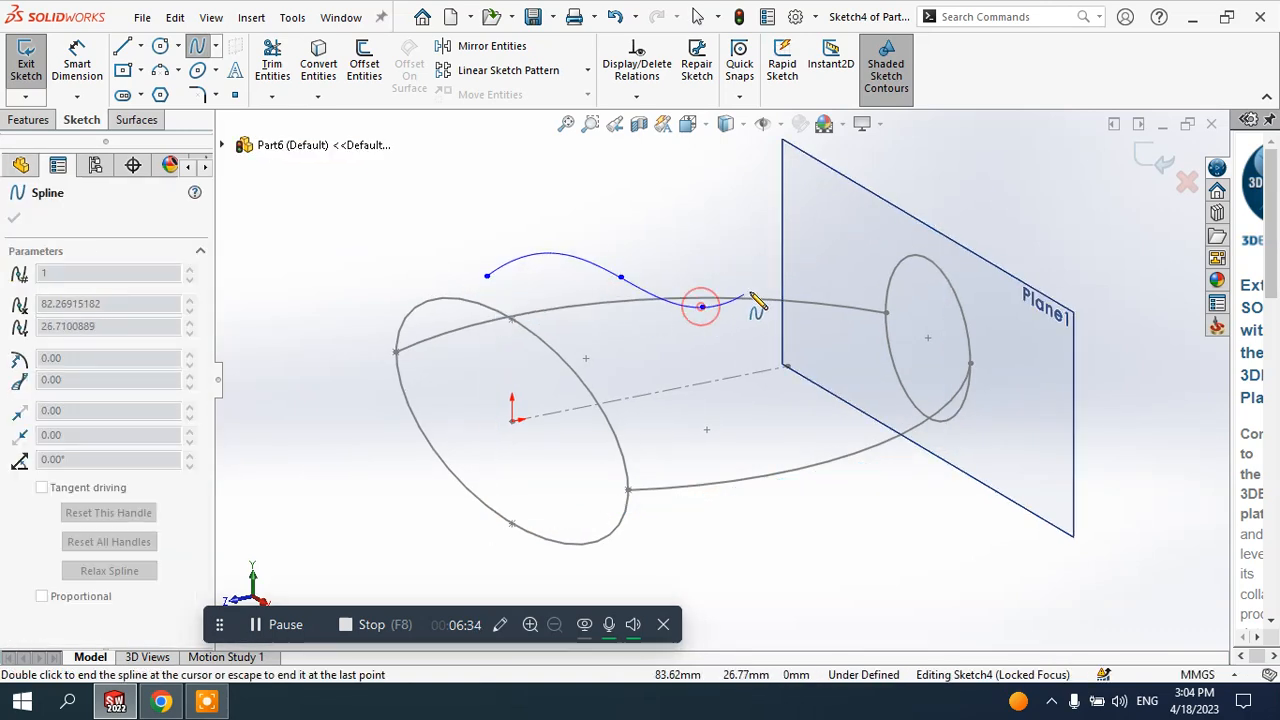
left_click(769, 283)
left_click(812, 256)
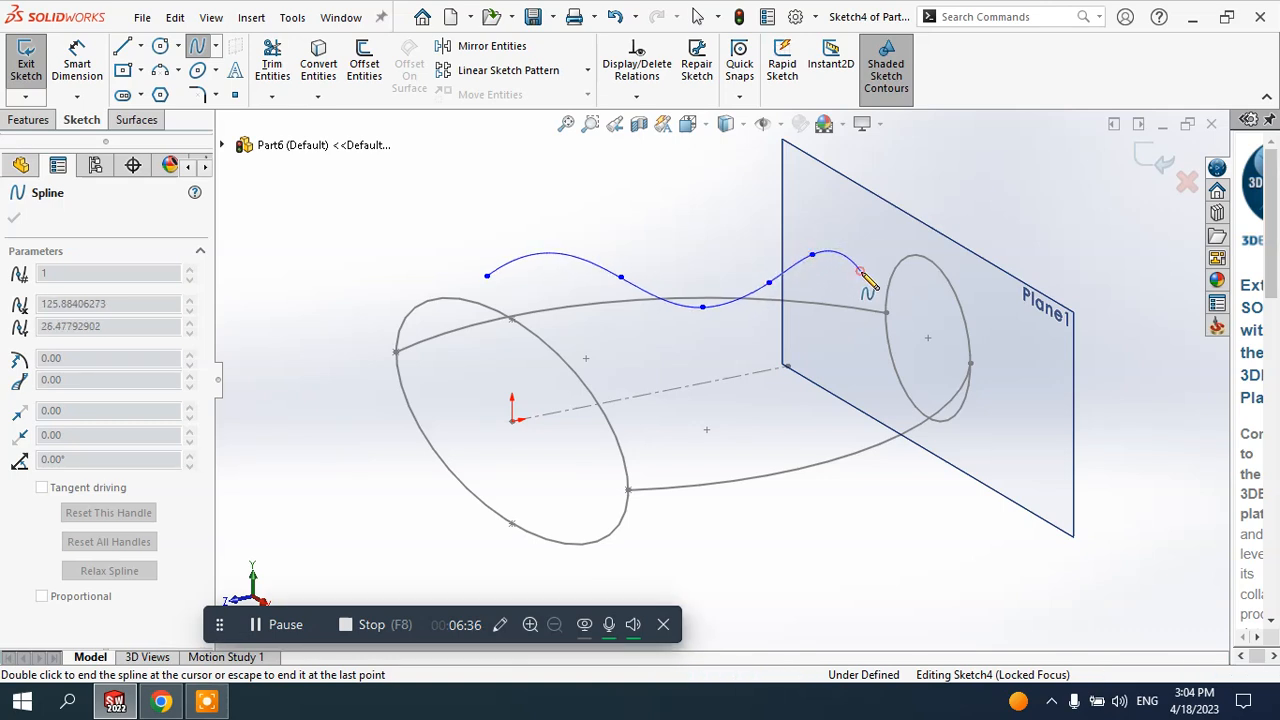
left_click(861, 271)
left_click(911, 243)
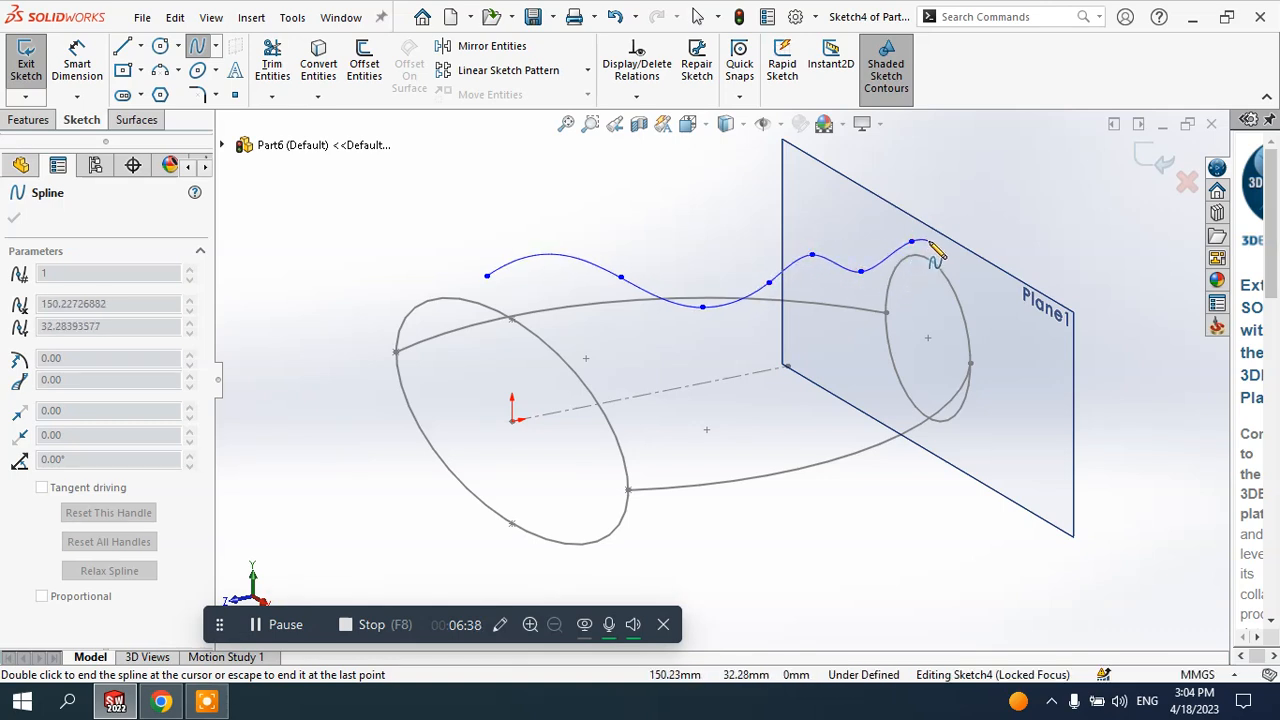
left_click(938, 244)
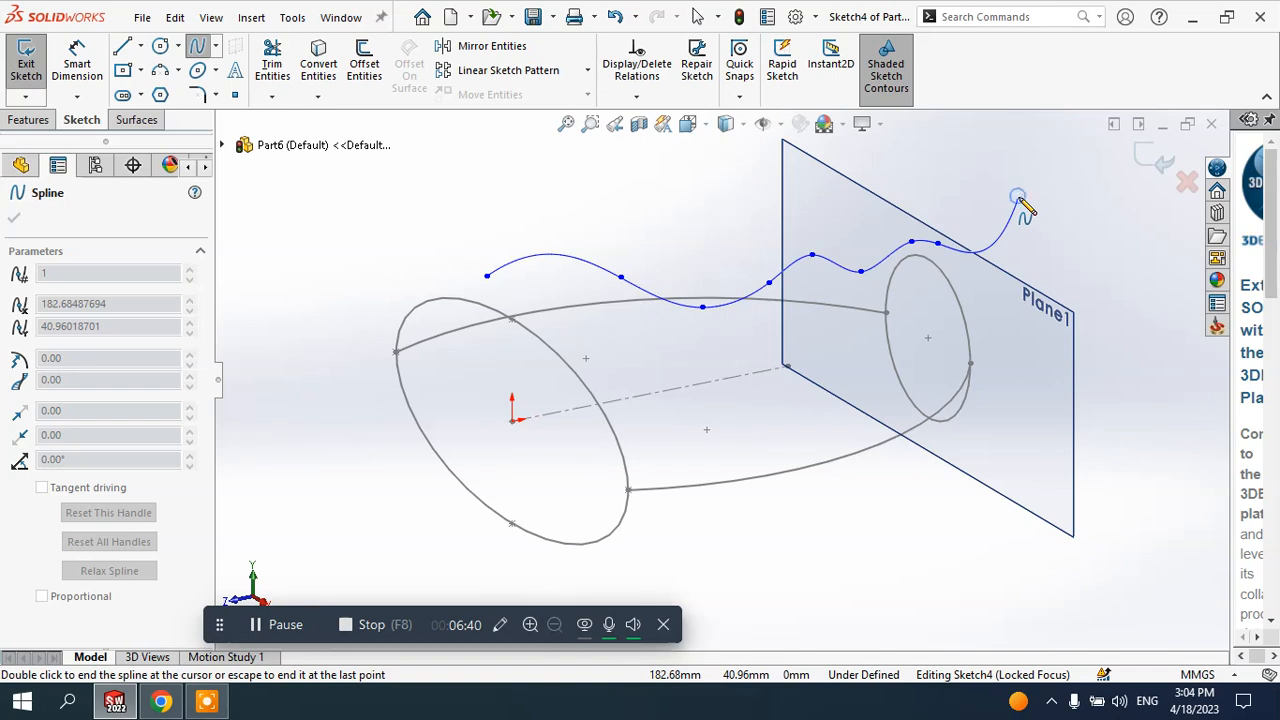
right_click(1021, 200)
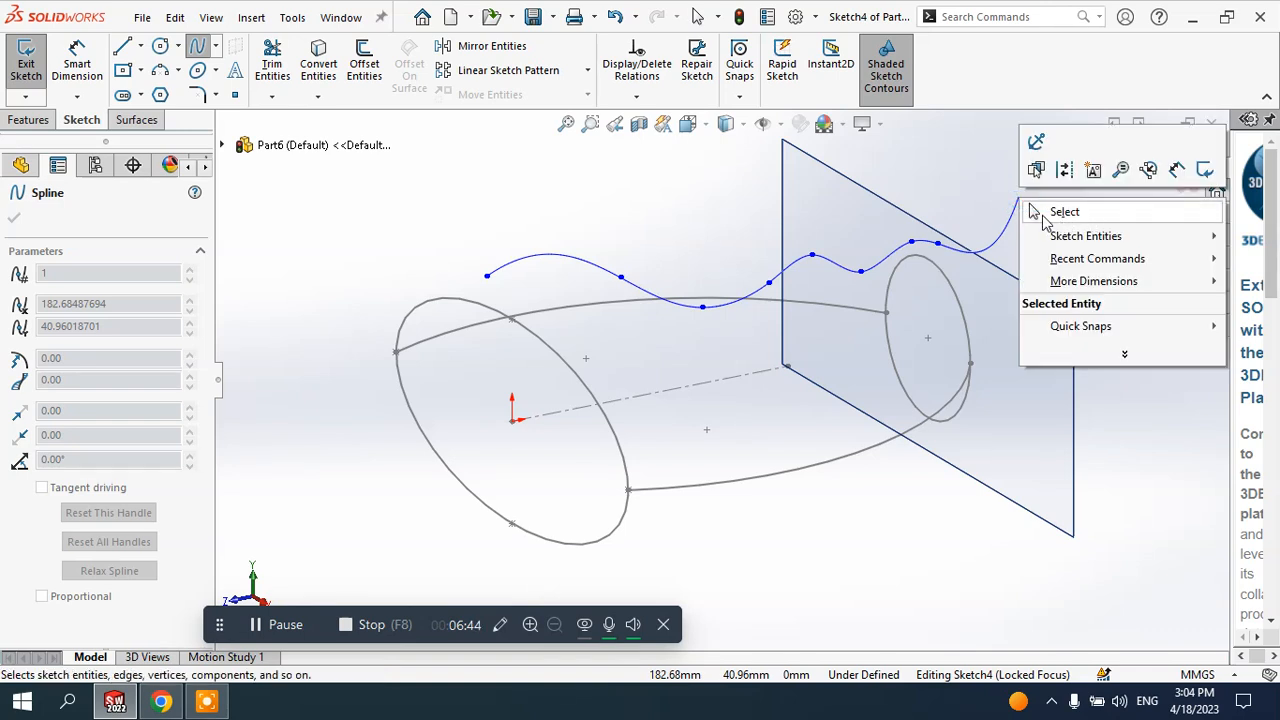
left_click(1066, 213)
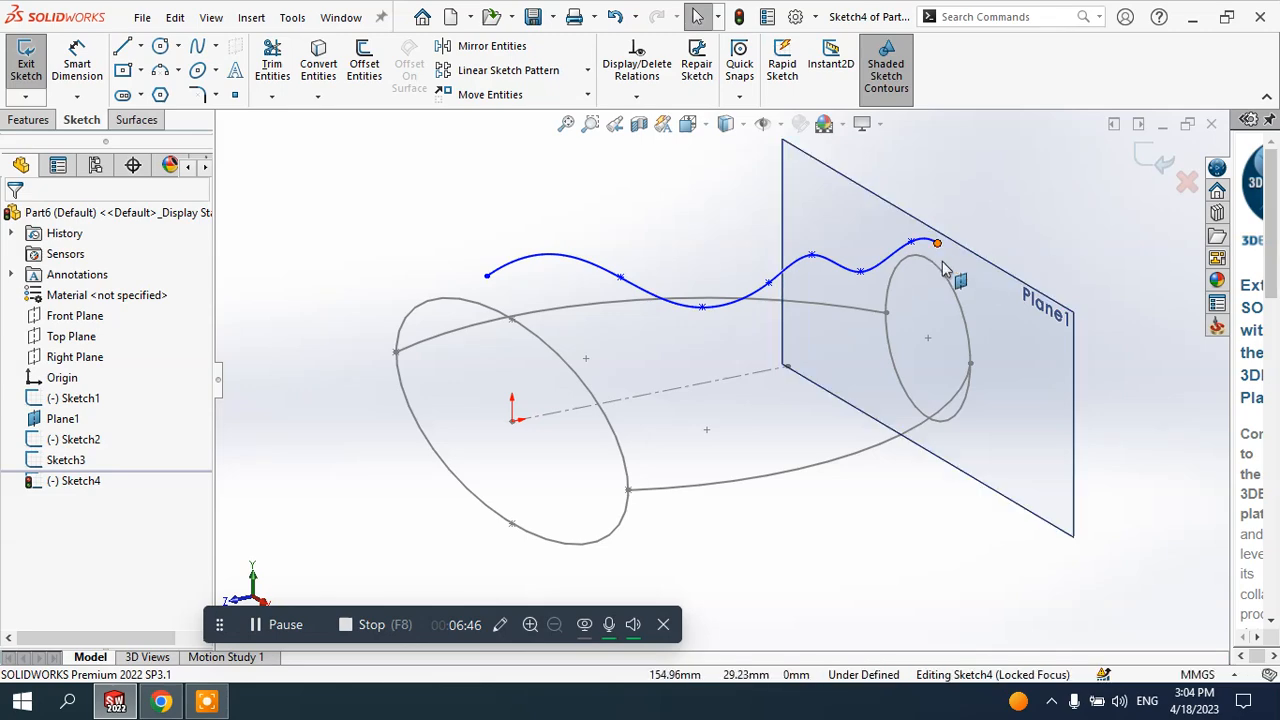
middle_click_drag(948, 272, 1006, 286)
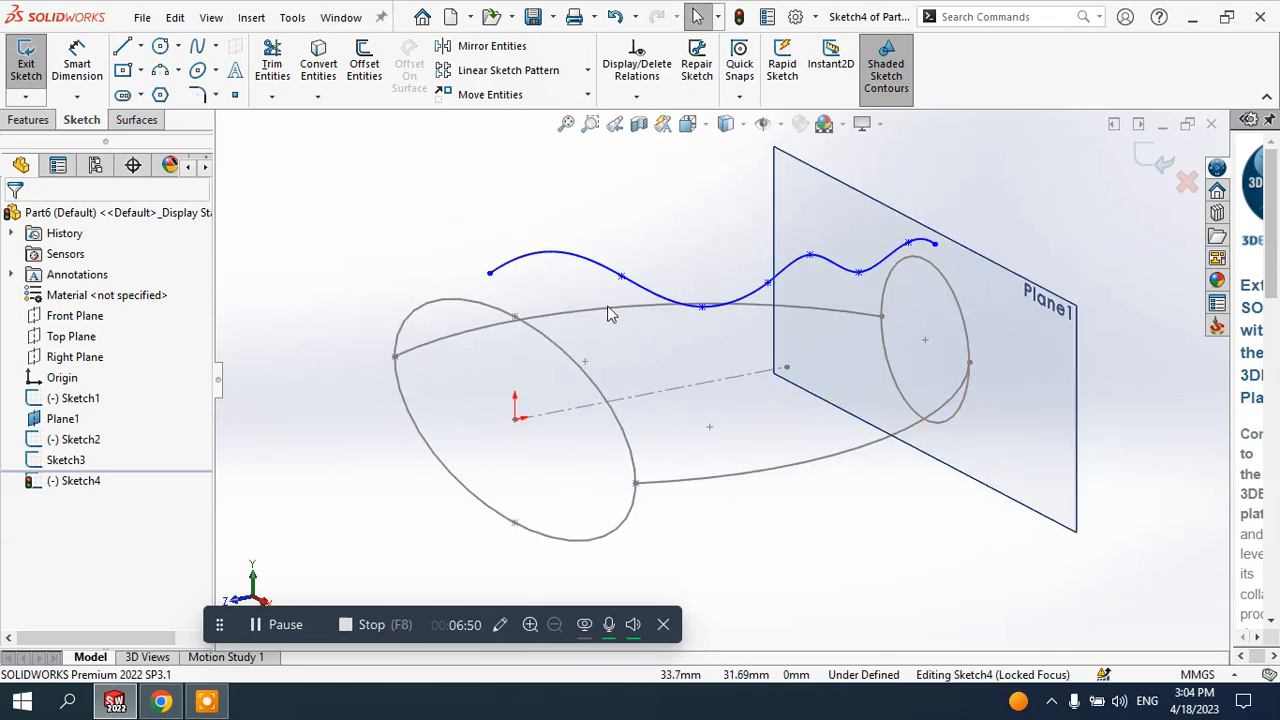
- Add a pierce relation between the spline's start point and the ellipse on the Front Plane
left_click(490, 275)
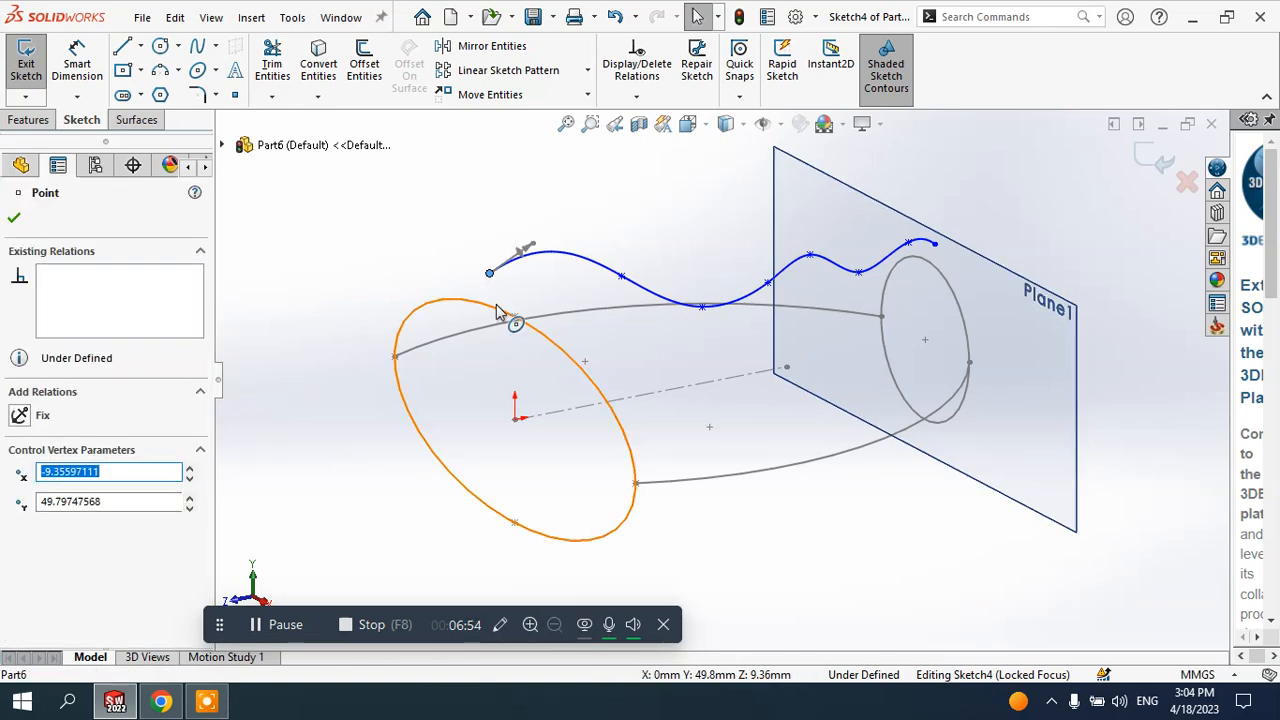
left_click(495, 308, "ctrl")
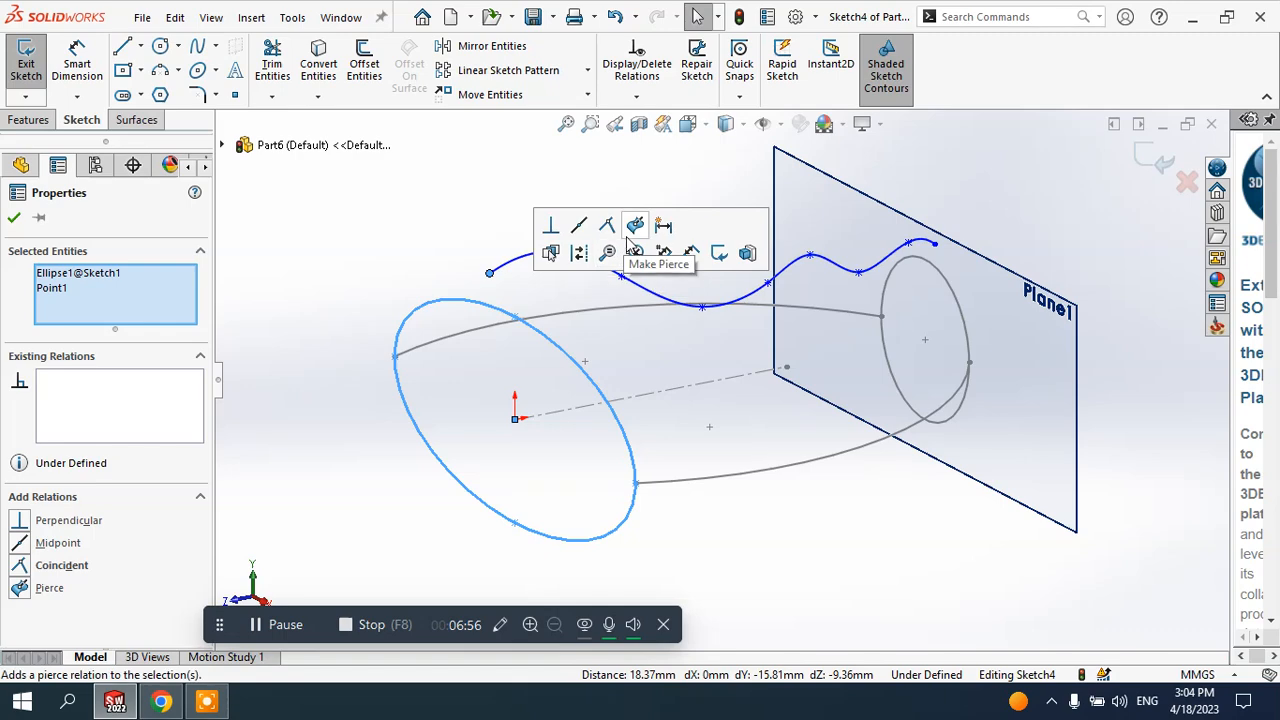
left_click(634, 226)
left_click(14, 218)
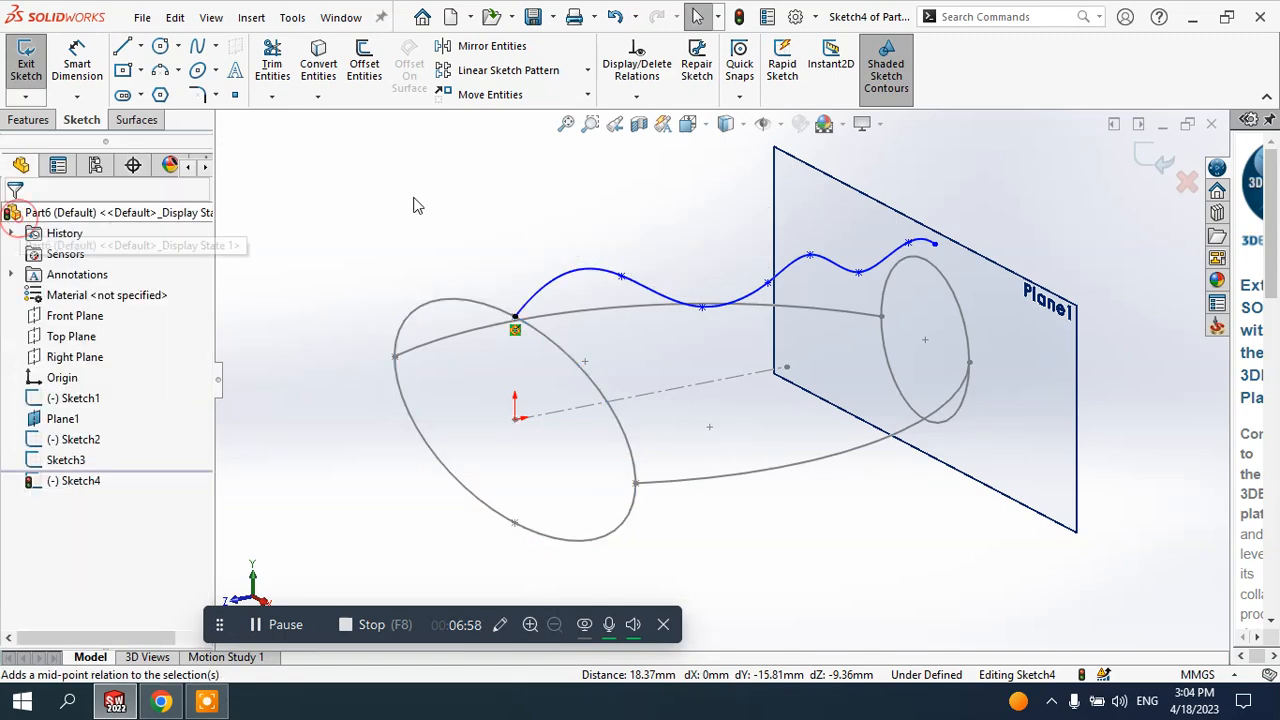
- Add a pierce relation between the spline's other endpoint and the circle on the offset plane
left_click(934, 245)
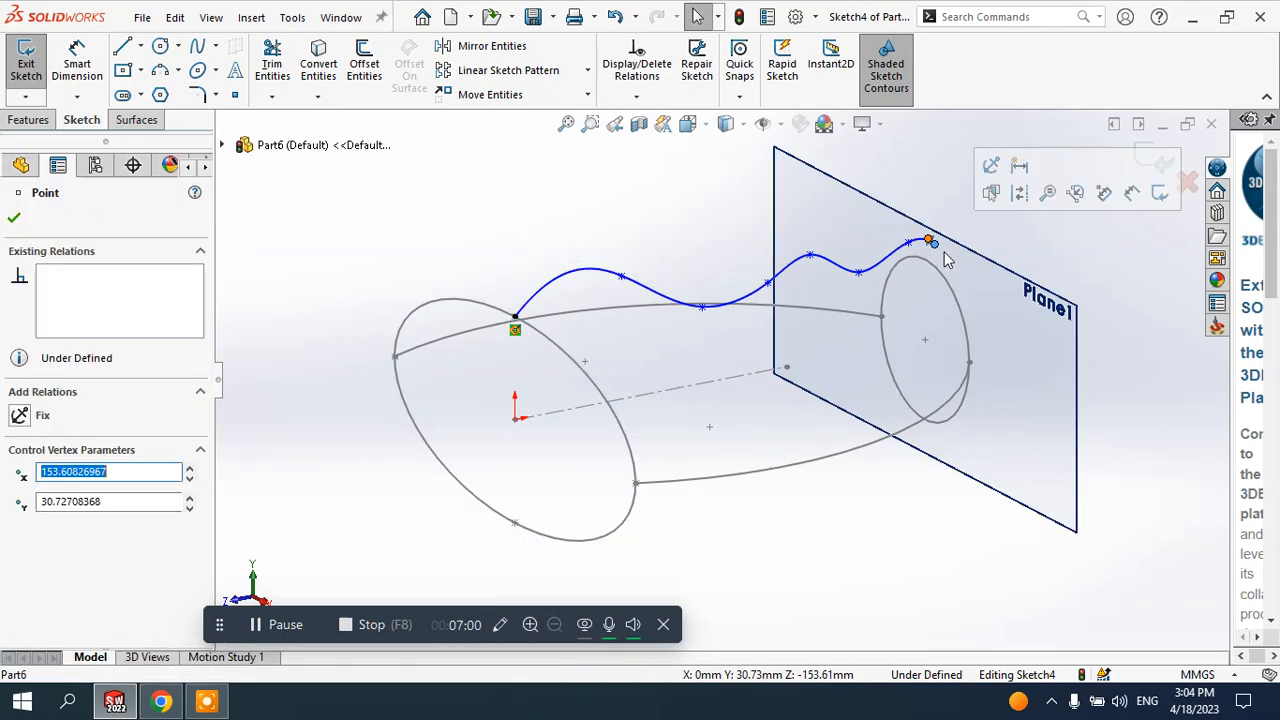
left_click(947, 278, "ctrl")
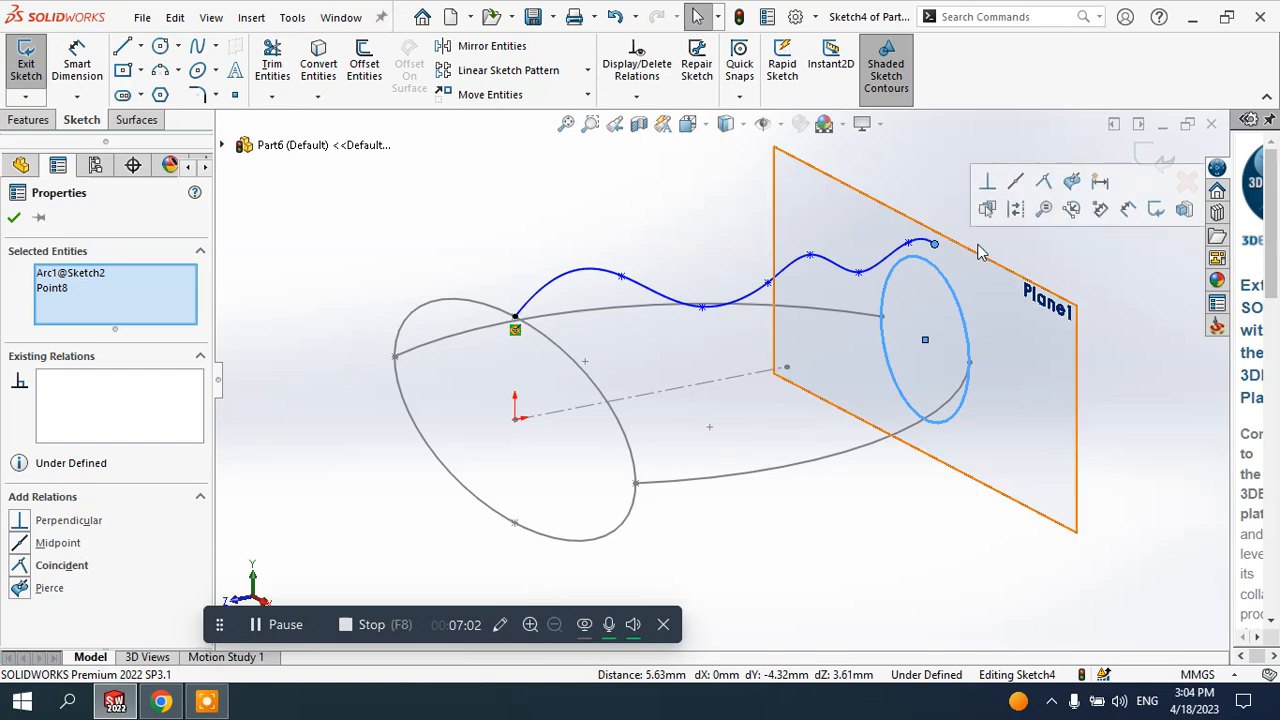
left_click(1043, 181)
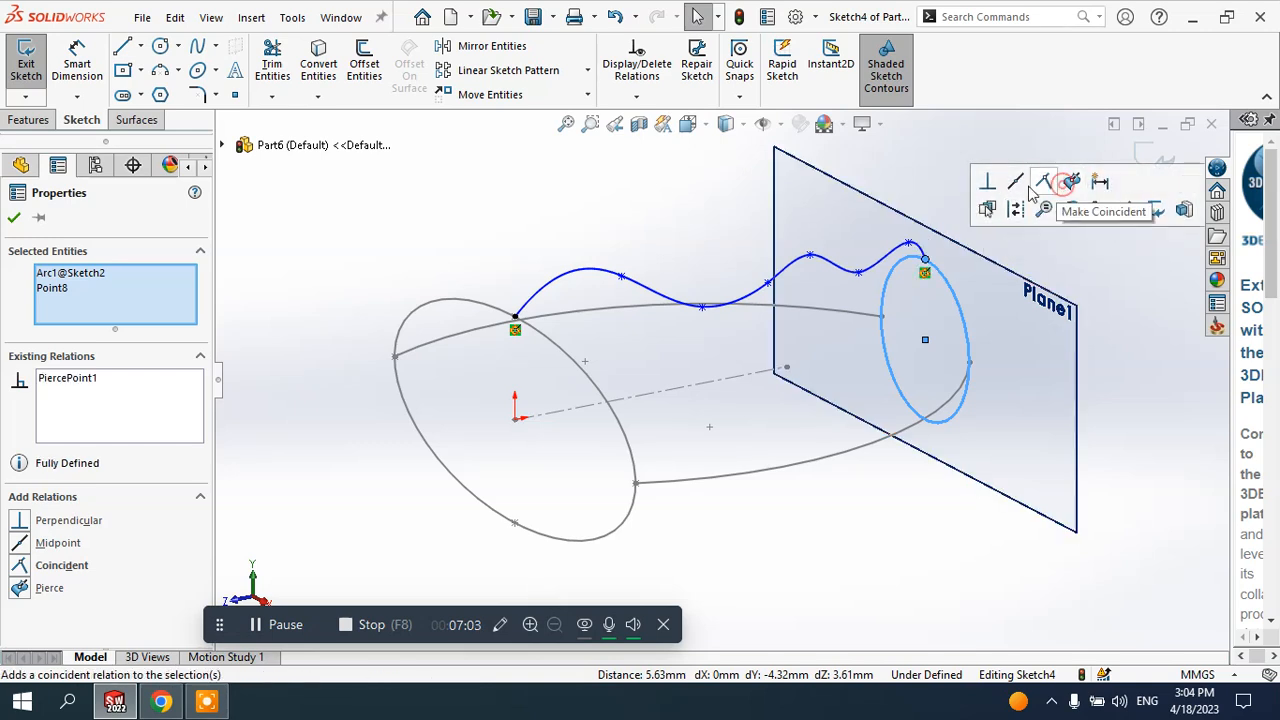
left_click(14, 218)
- Shift the spline's fourth point slightly to about X 90 mm, Y 28 mm
middle_click_drag(674, 244, 903, 253)
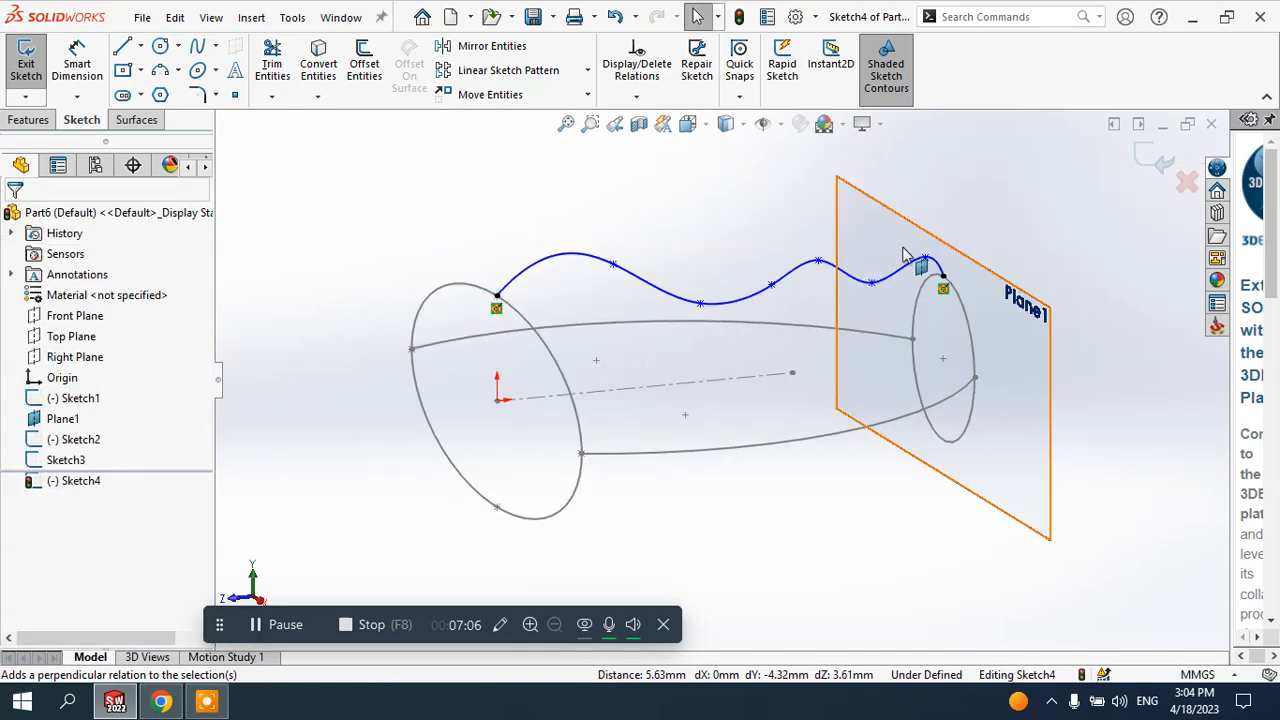
left_click_drag(764, 282, 768, 288)
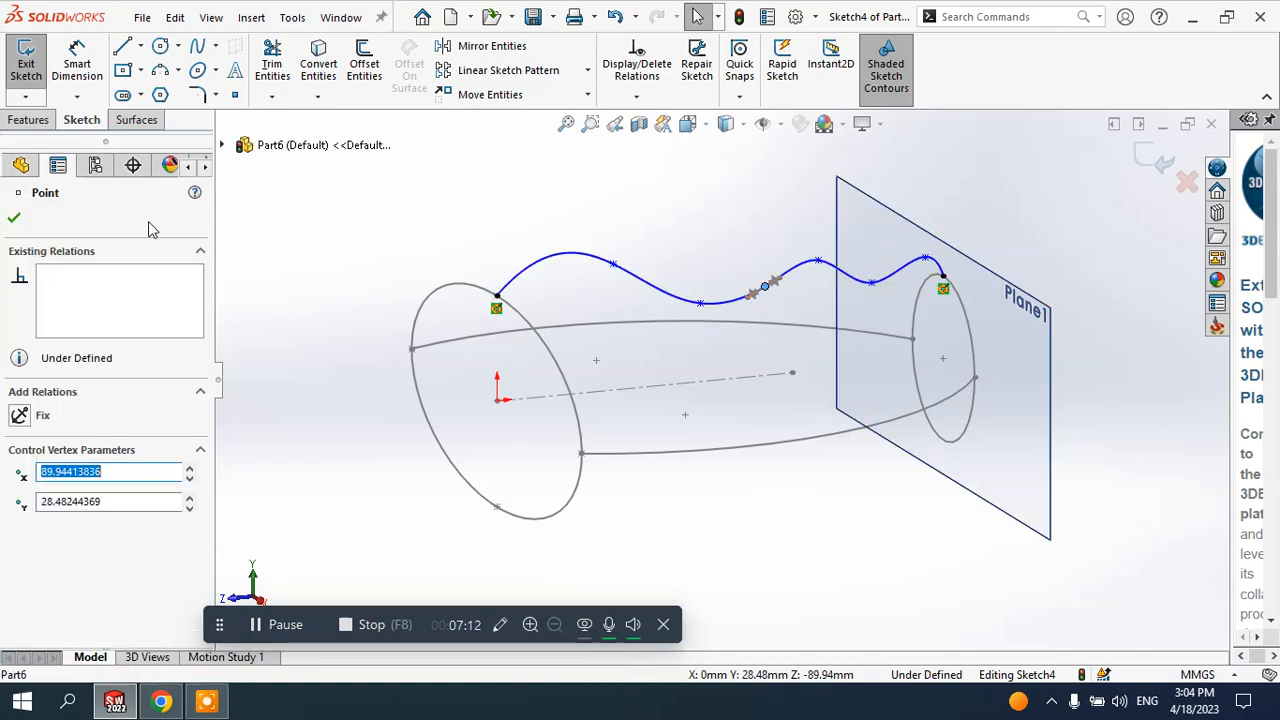
left_click(14, 217)
middle_click_drag(528, 234, 615, 263)
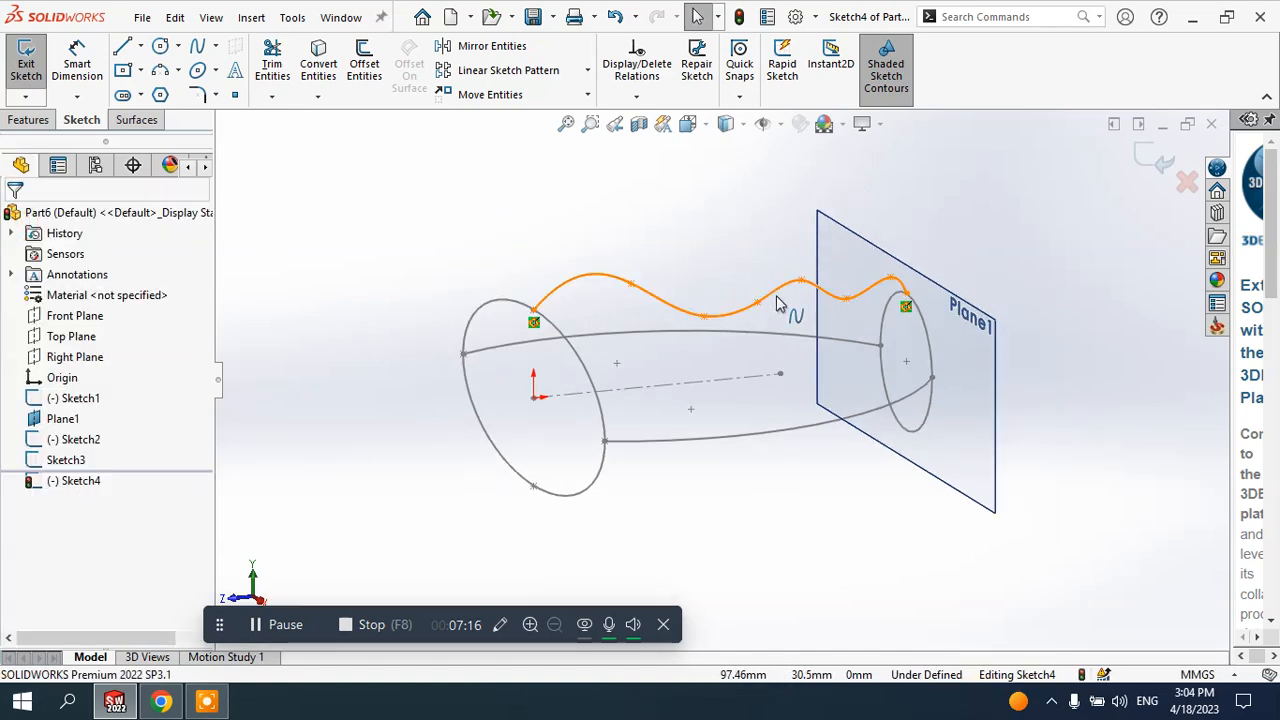
middle_click_drag(752, 454, 700, 395)
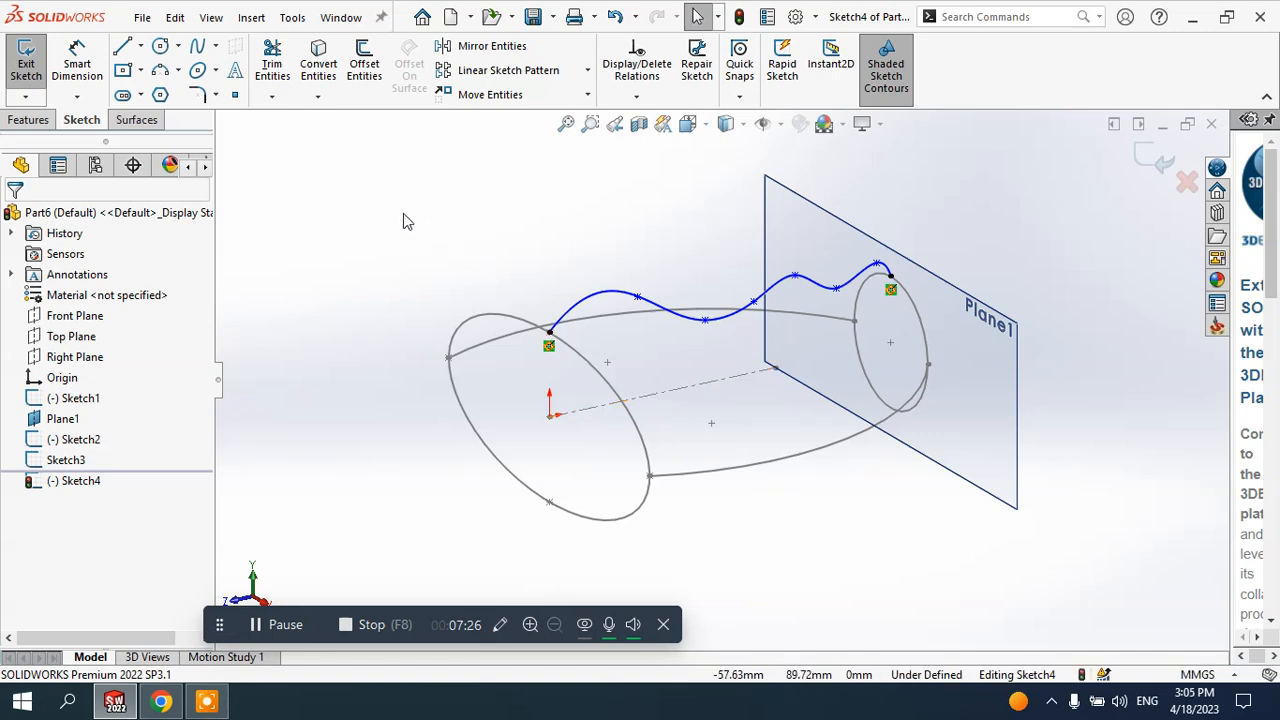
- Draw a horizontal centerline about 116 mm long from the origin towards the offset plane
left_click(142, 47)
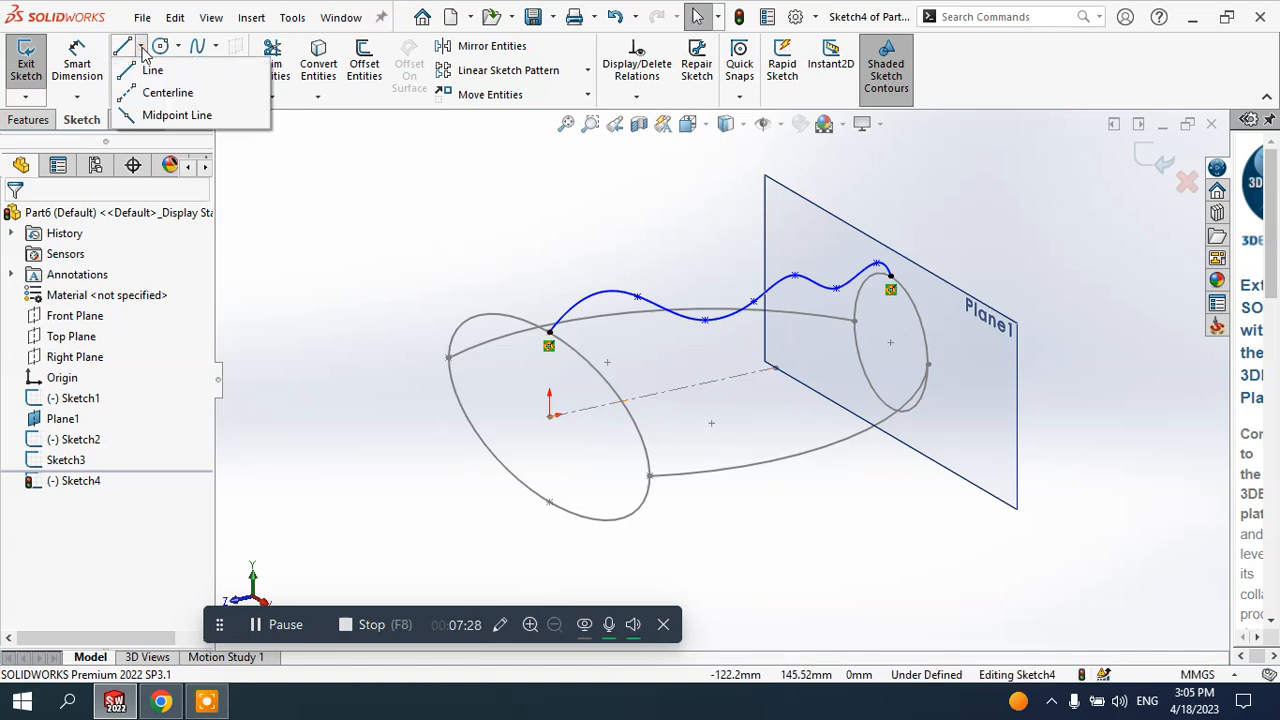
left_click(163, 95)
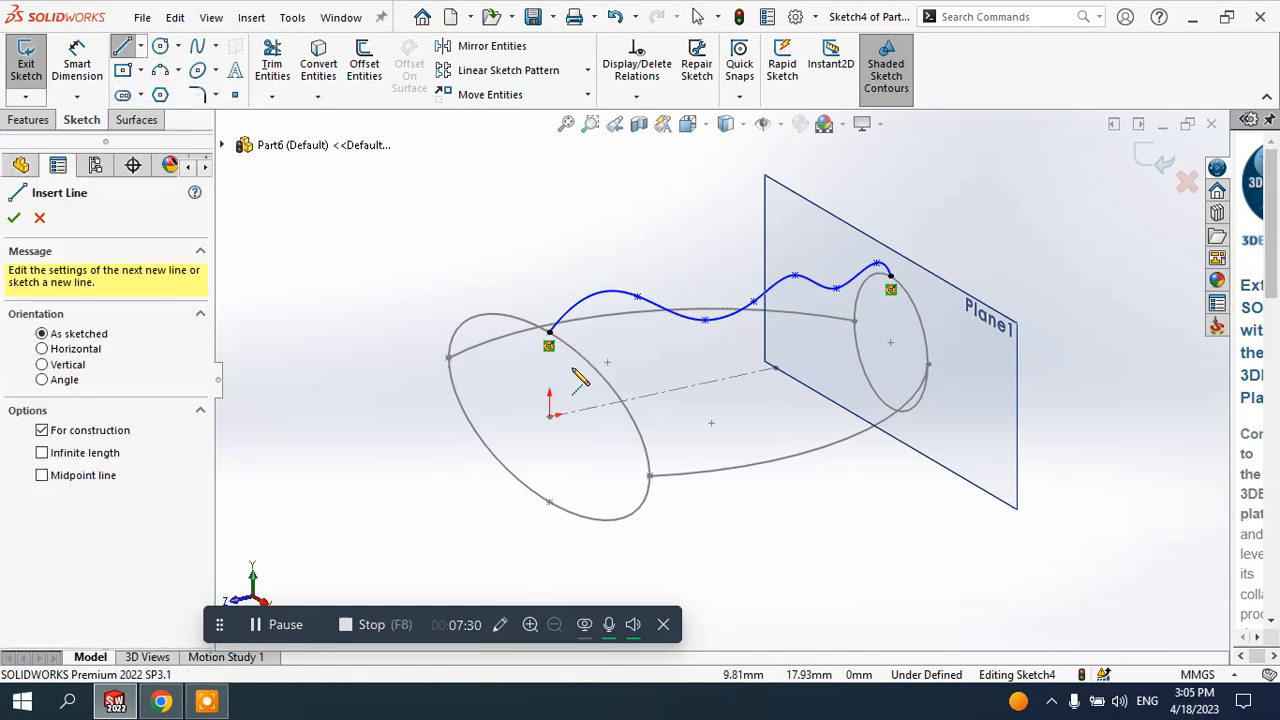
left_click(549, 413)
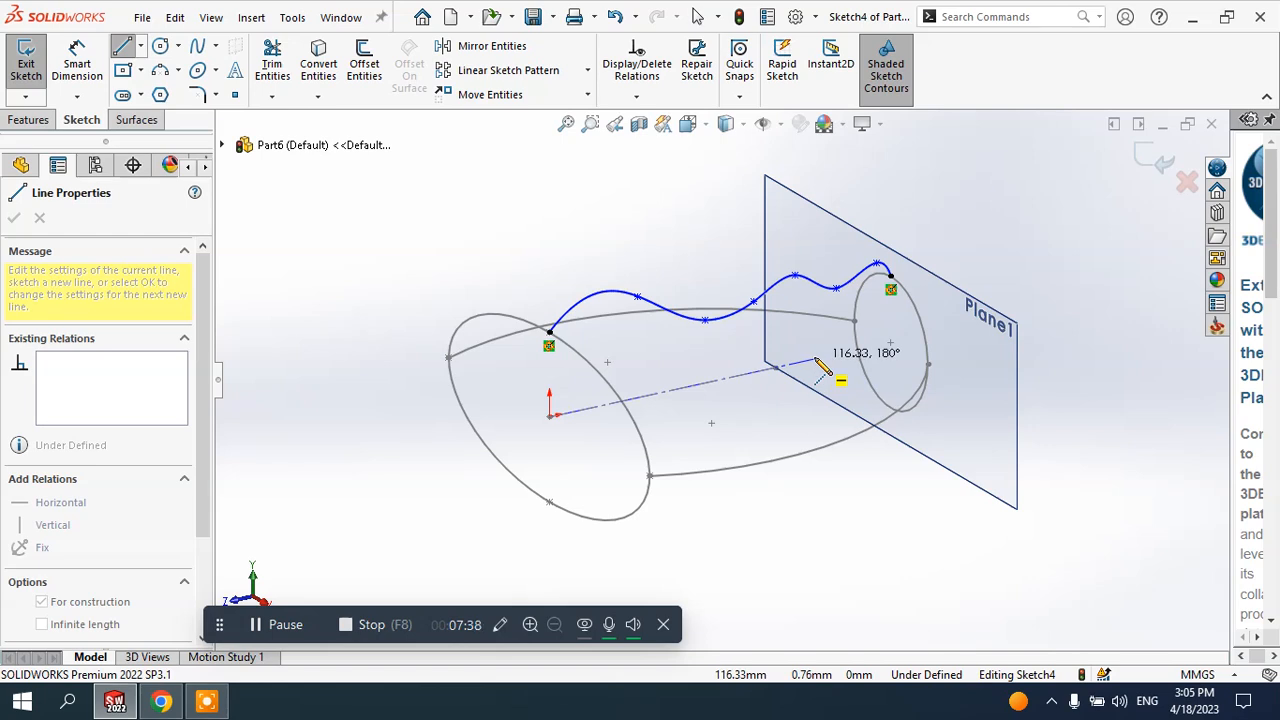
left_click(815, 360)
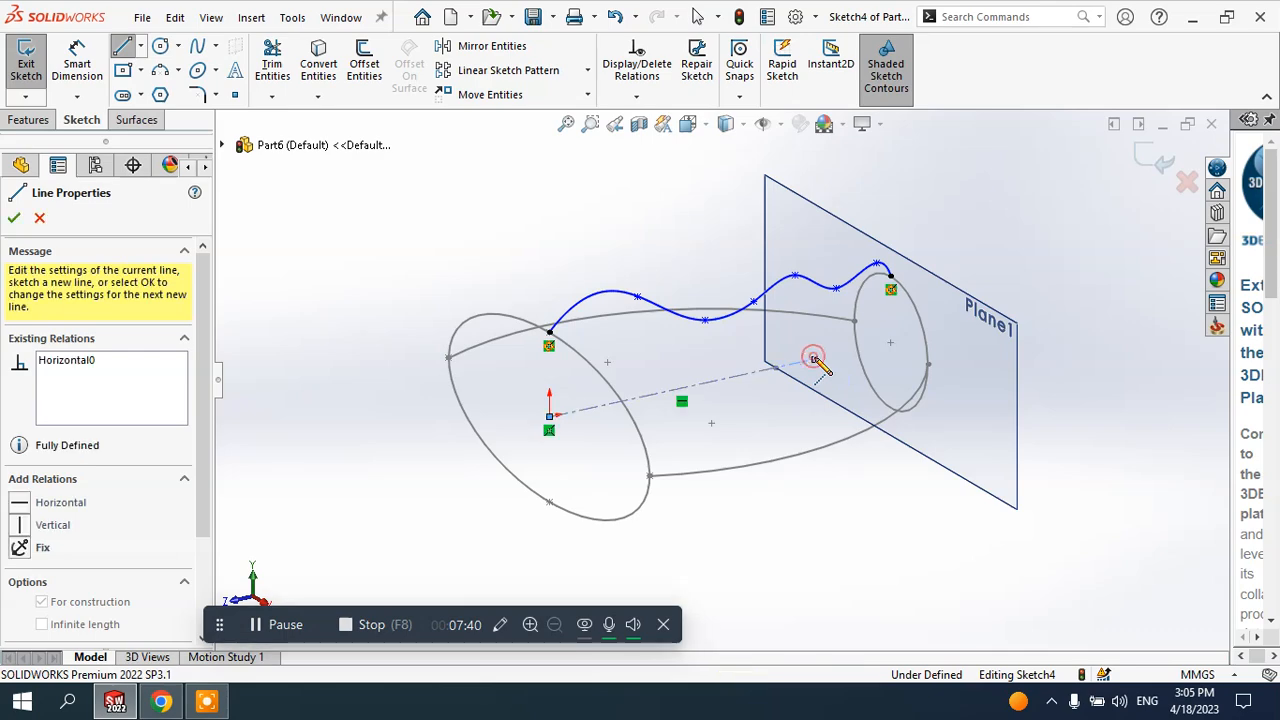
key("Escape")
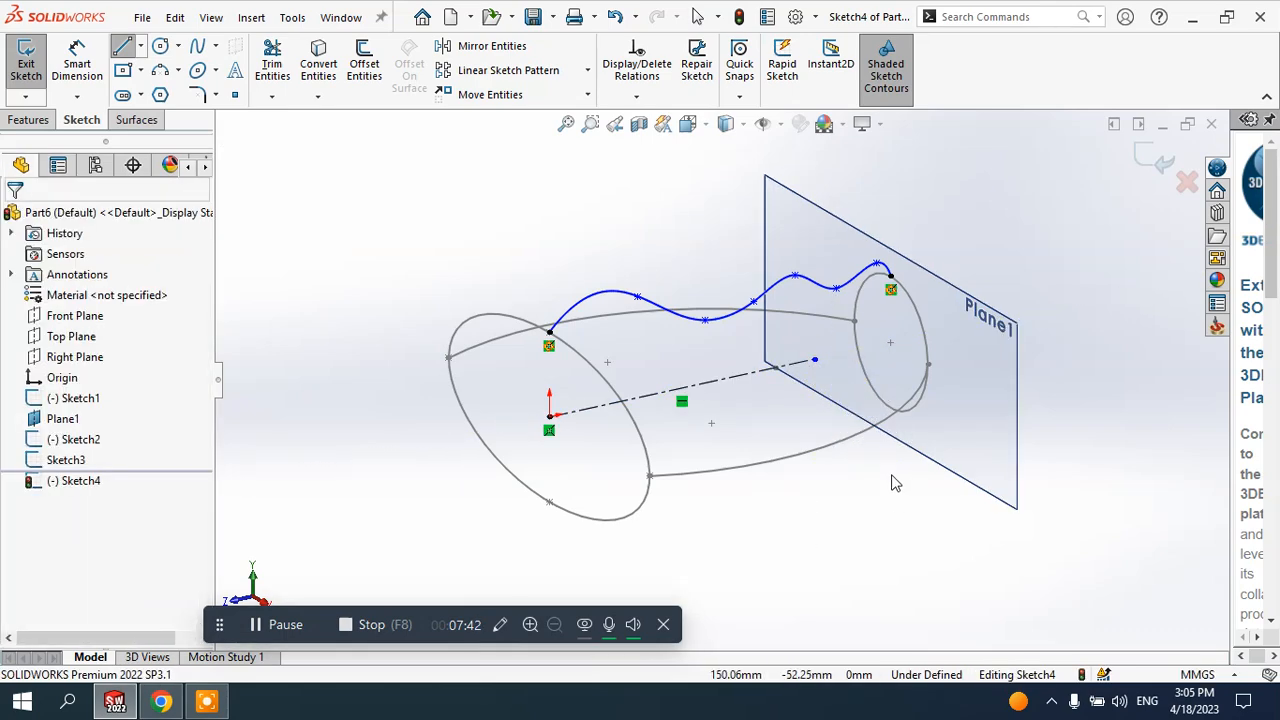
middle_click_drag(880, 514, 883, 483)
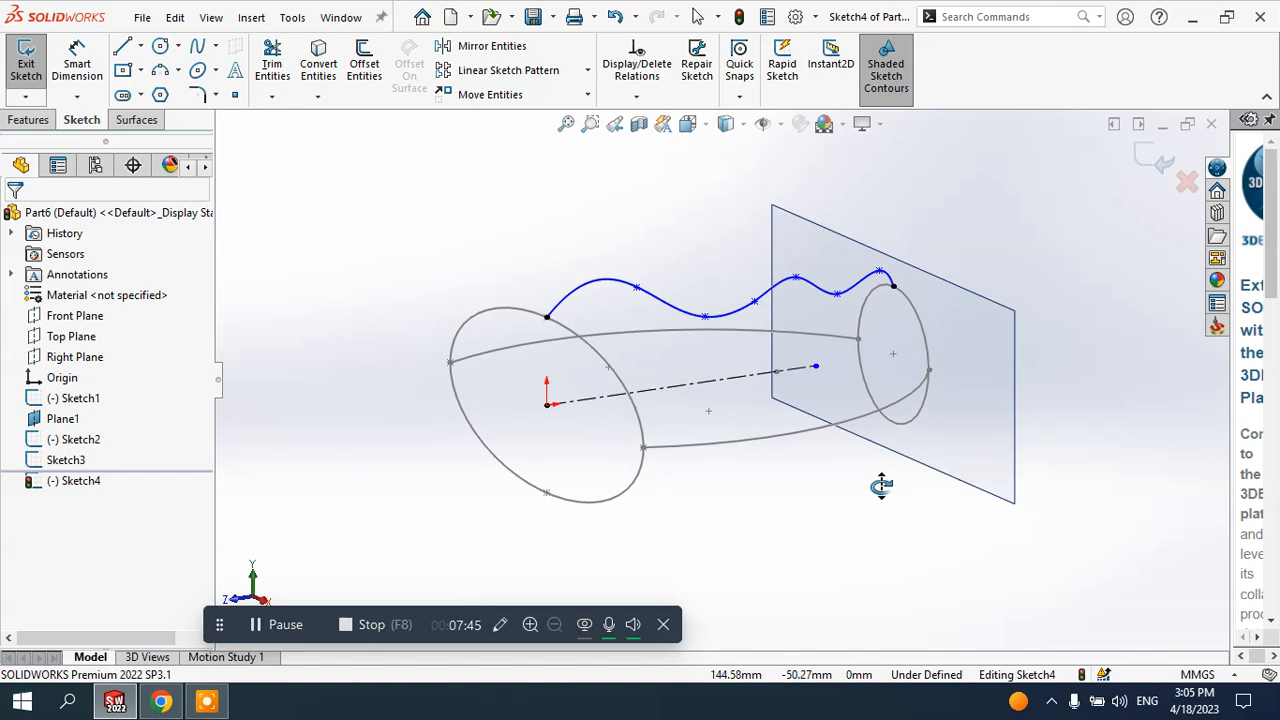
- Mirror the spline about the horizontal centerline, keeping the original, and close the sketch
left_click(467, 55)
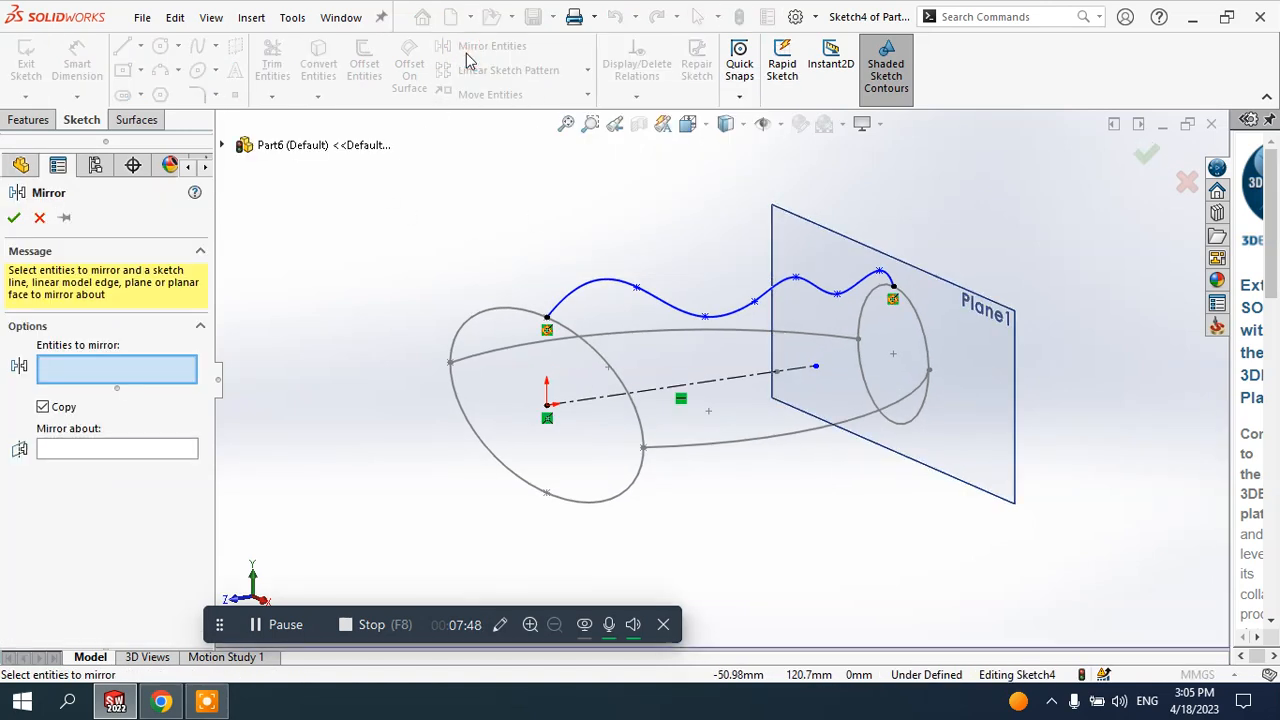
left_click(606, 281)
left_click(85, 451)
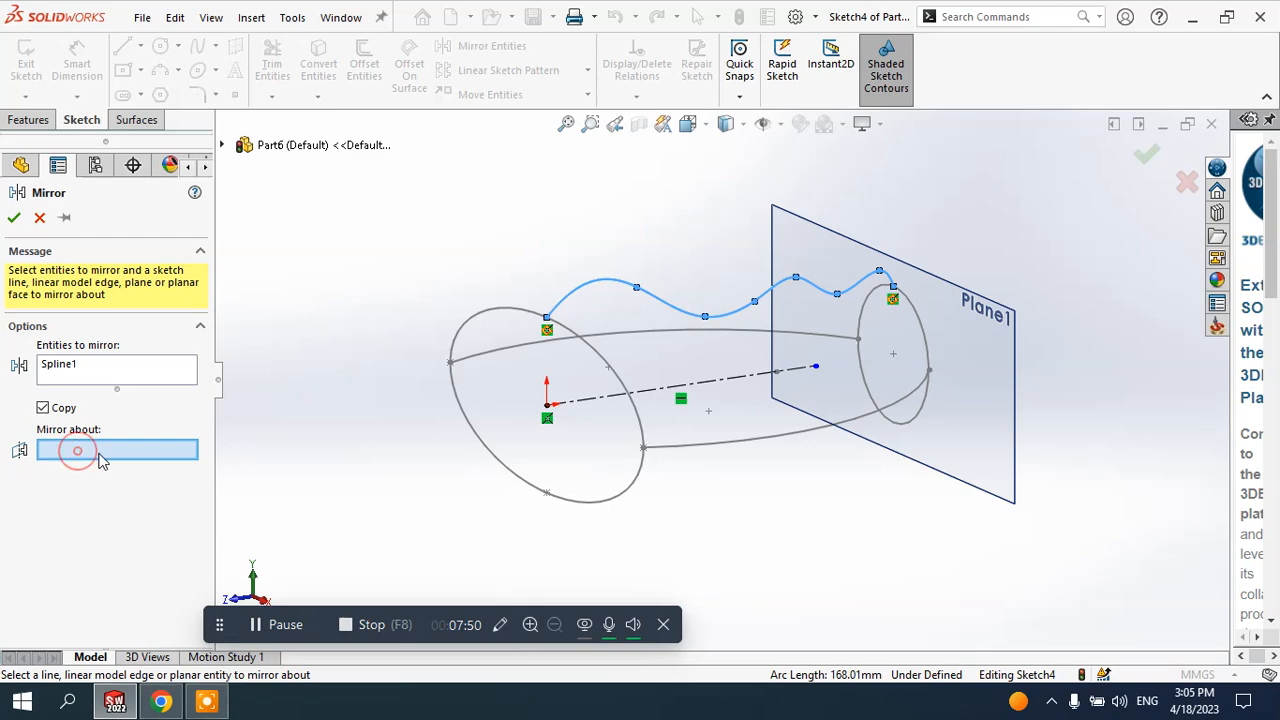
left_click(654, 390)
mouse_move(718, 477)
middle_mouse_down()
mouse_move(663, 437)
mouse_move(691, 434)
mouse_move(723, 500)
mouse_move(640, 470)
middle_mouse_up()
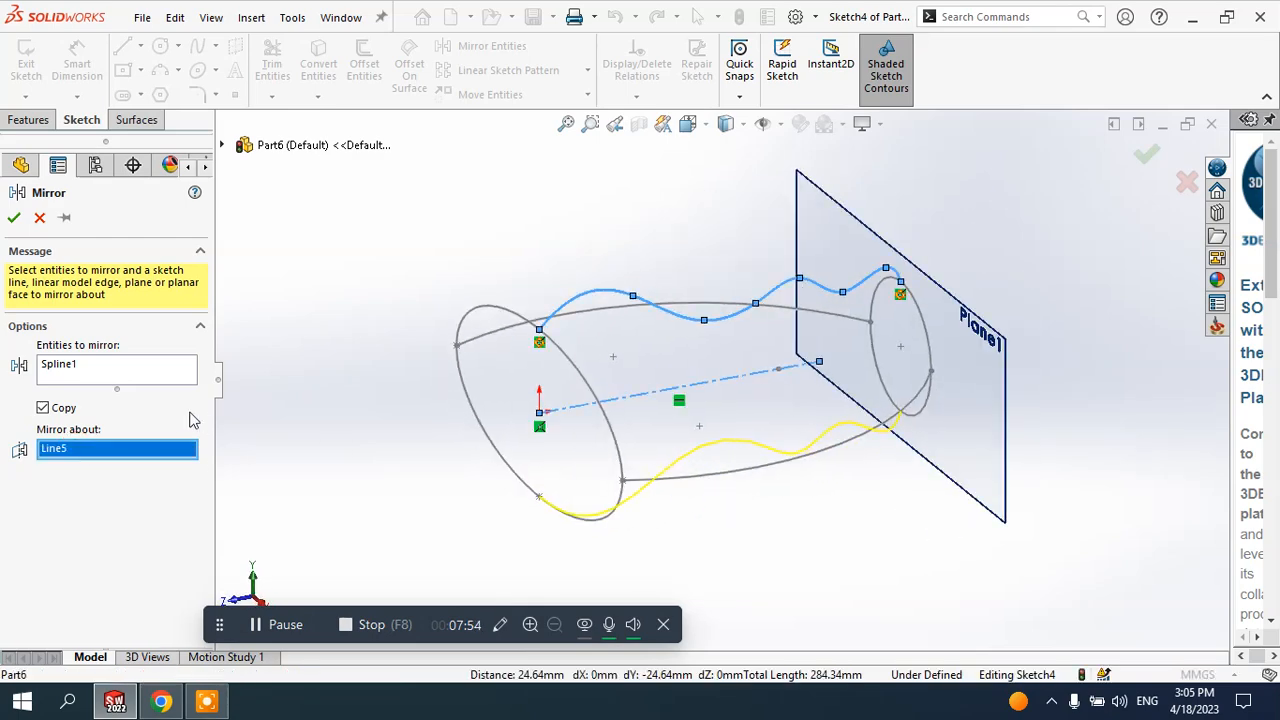
left_click(14, 218)
middle_click_drag(651, 229, 680, 214)
left_click(1160, 162)
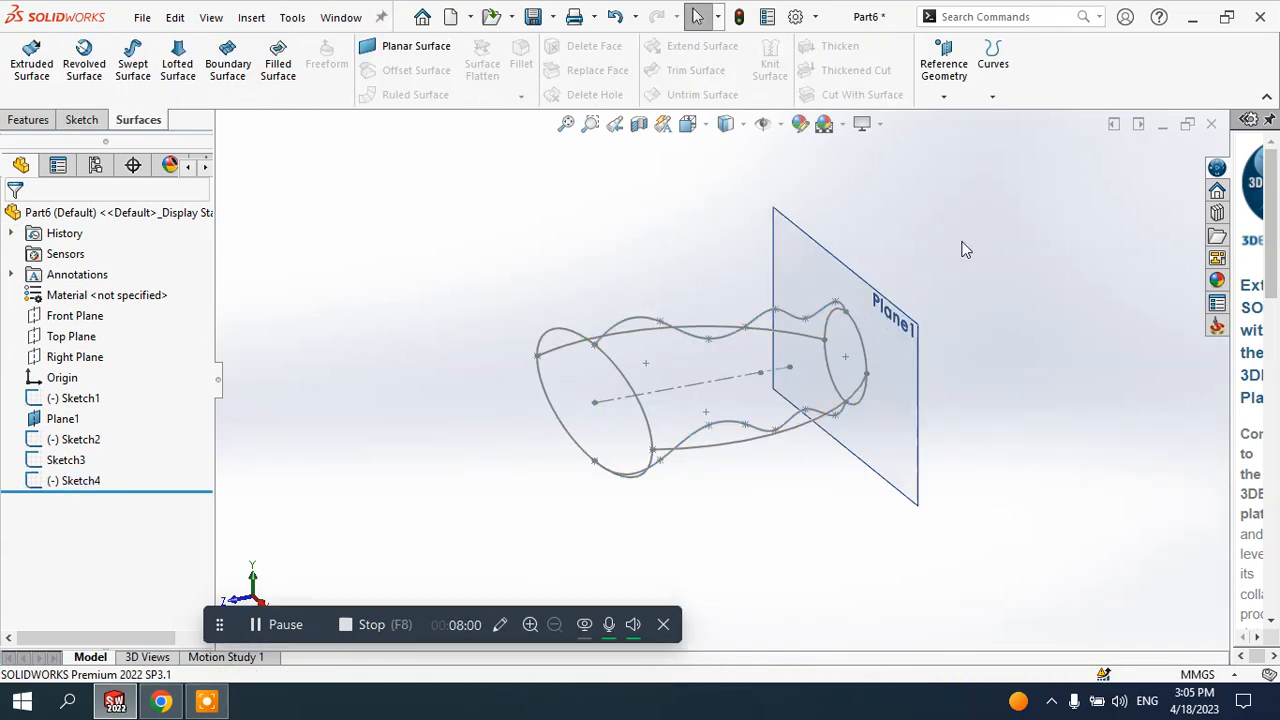
mouse_move(644, 347)
middle_mouse_down()
mouse_move(711, 417)
mouse_move(680, 569)
mouse_move(800, 463)
mouse_move(735, 313)
mouse_move(763, 280)
mouse_move(714, 491)
mouse_move(857, 491)
mouse_move(937, 260)
mouse_move(717, 337)
mouse_move(743, 163)
mouse_move(771, 391)
mouse_move(738, 291)
mouse_move(757, 366)
mouse_move(726, 340)
mouse_move(783, 340)
mouse_move(751, 377)
mouse_move(731, 366)
mouse_move(746, 372)
middle_mouse_up()
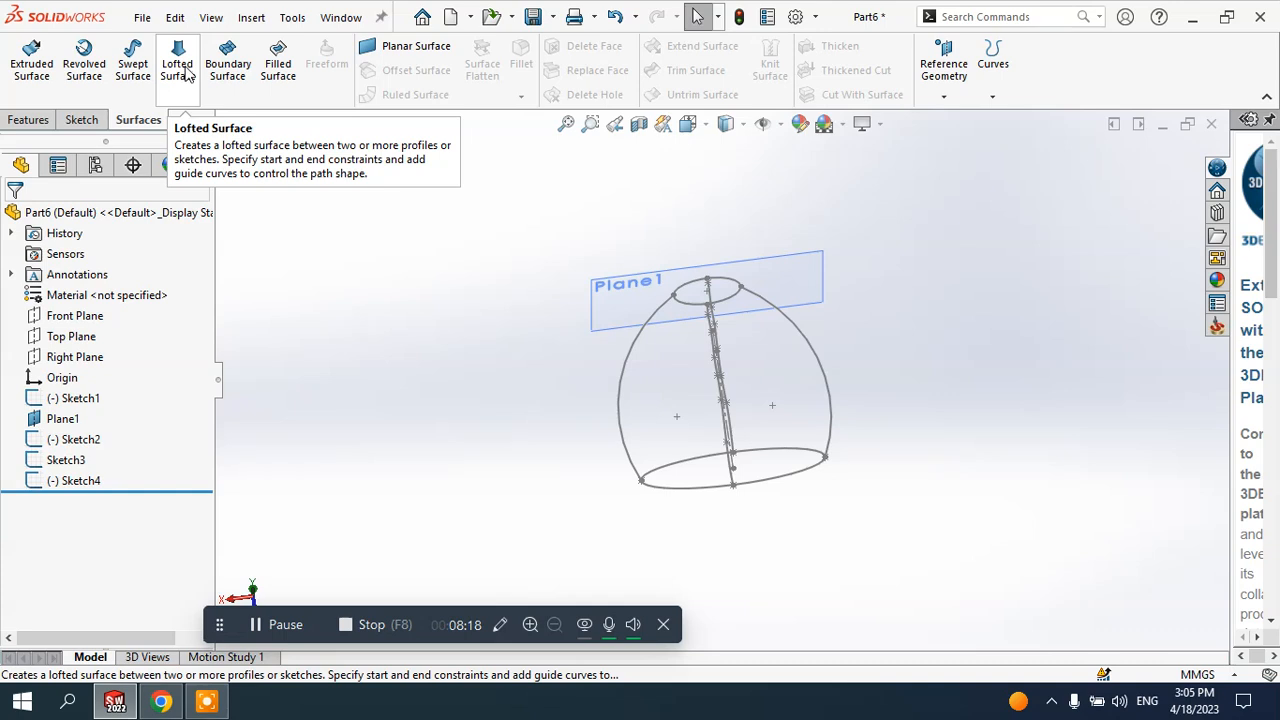
- Start a Boundary Surface with the ellipse sketch and the offset-plane circle sketch as the Direction 1 curves
left_click(230, 62)
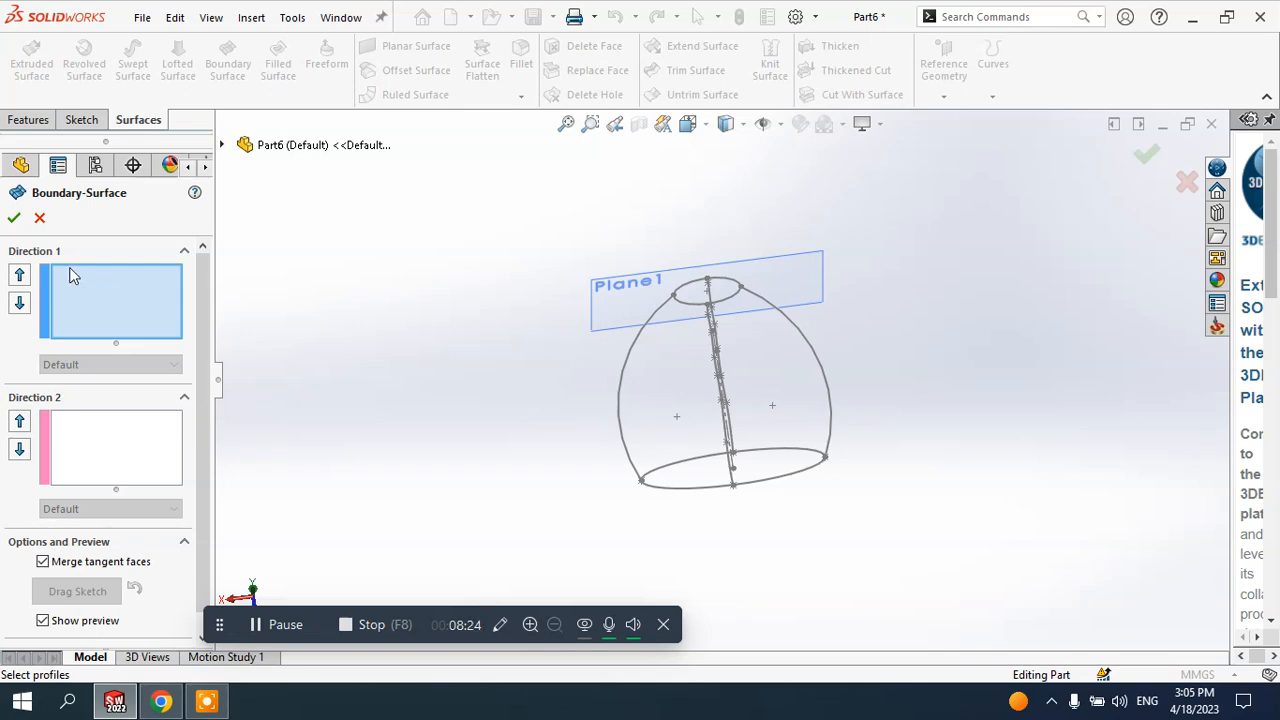
left_click(685, 497)
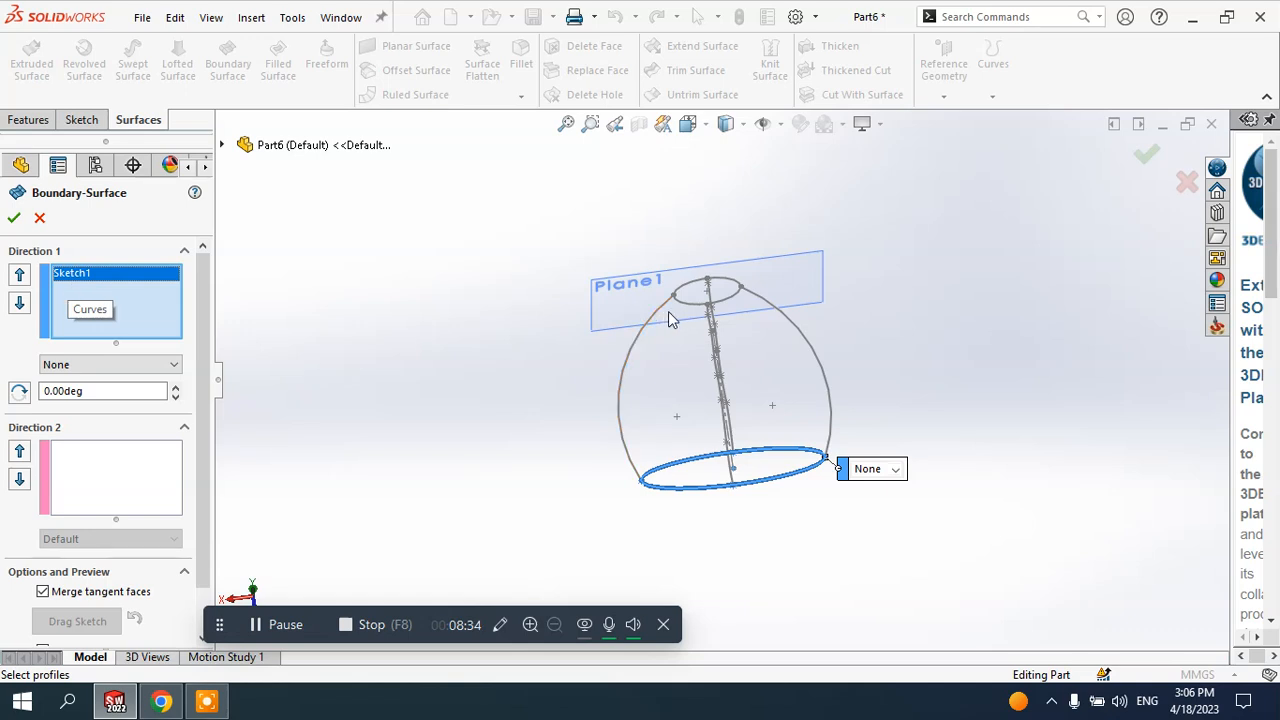
left_click(703, 297)
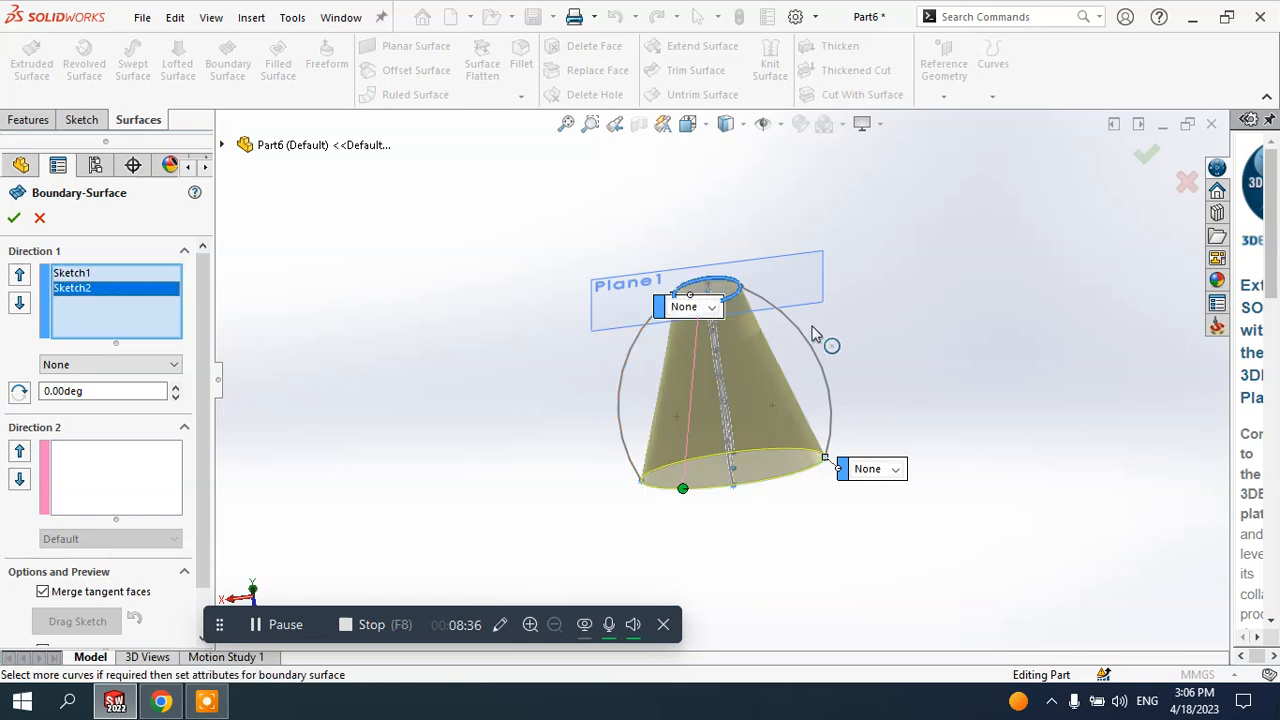
middle_click_drag(935, 392, 731, 361)
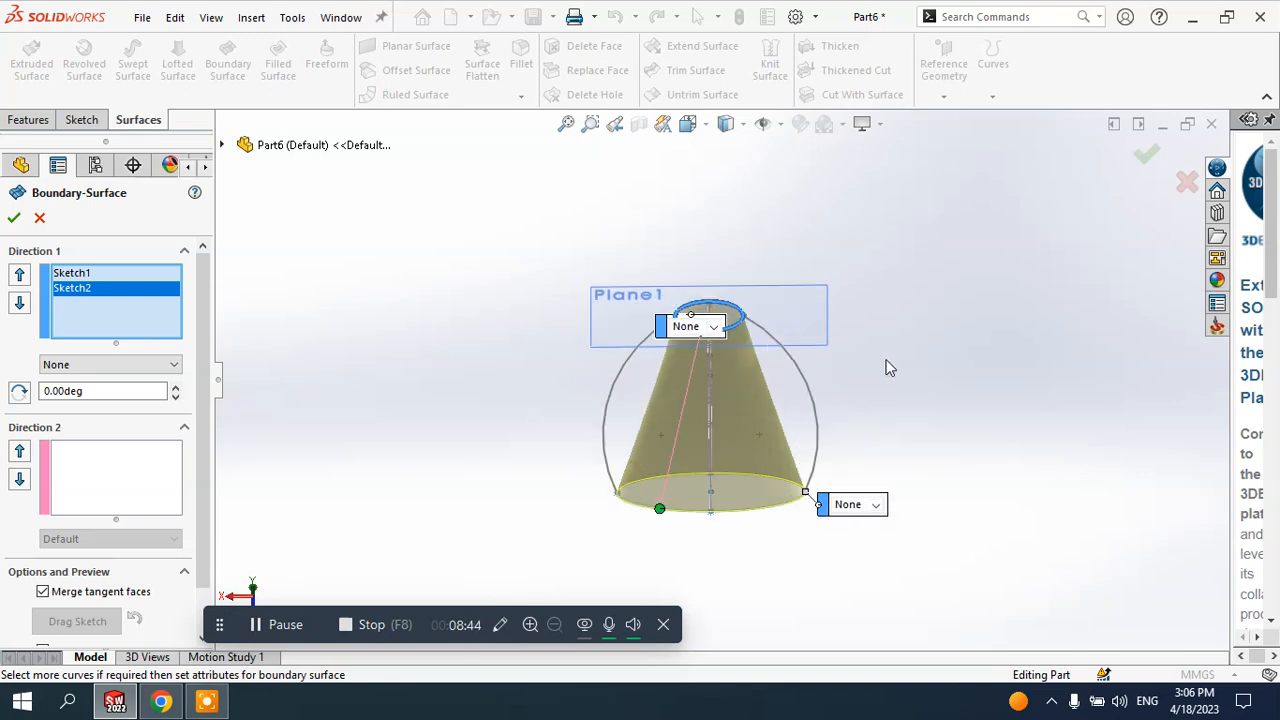
middle_click_drag(738, 337, 765, 322)
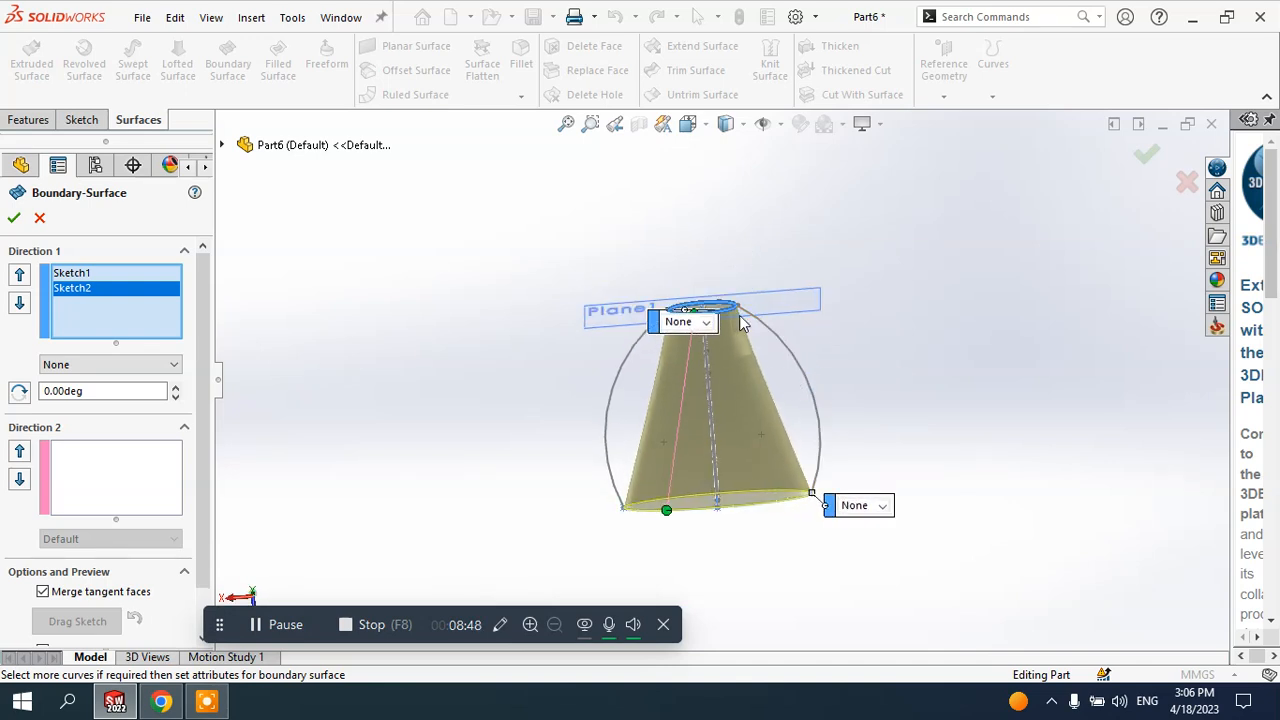
- Add one of the two Top Plane arcs to Direction 2 as an open loop
left_click(79, 464)
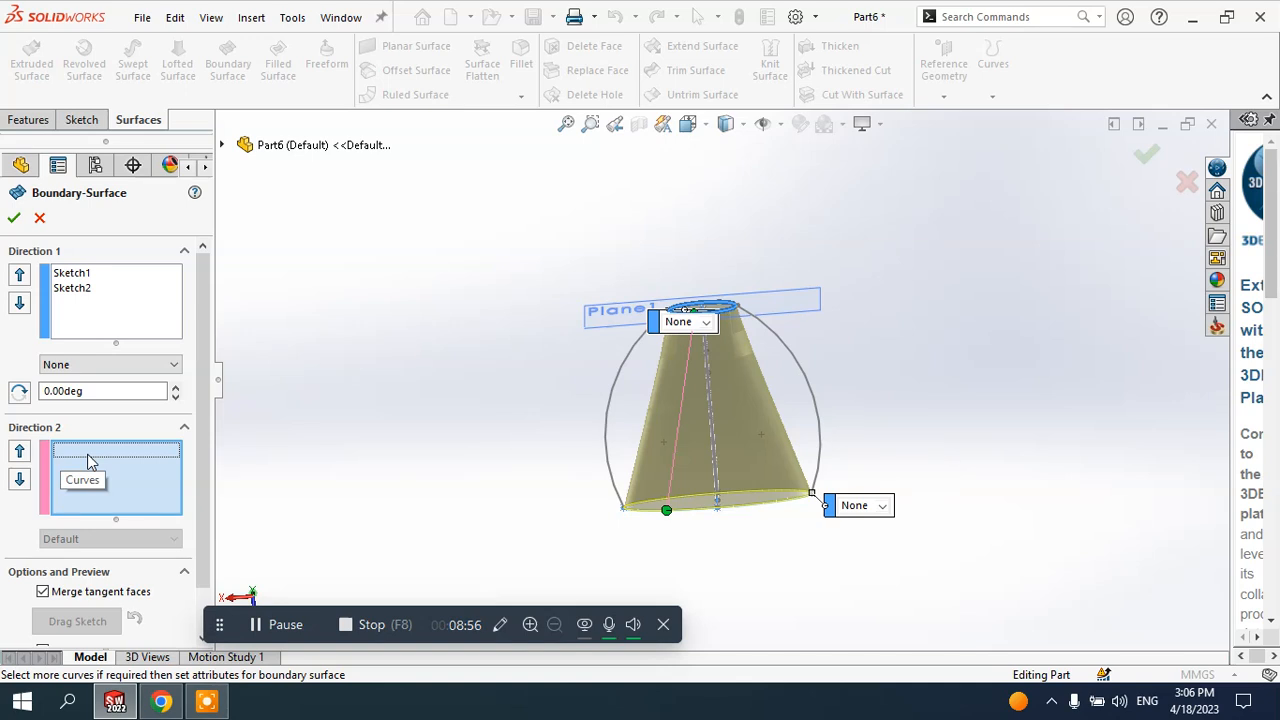
middle_click_drag(786, 477, 814, 480)
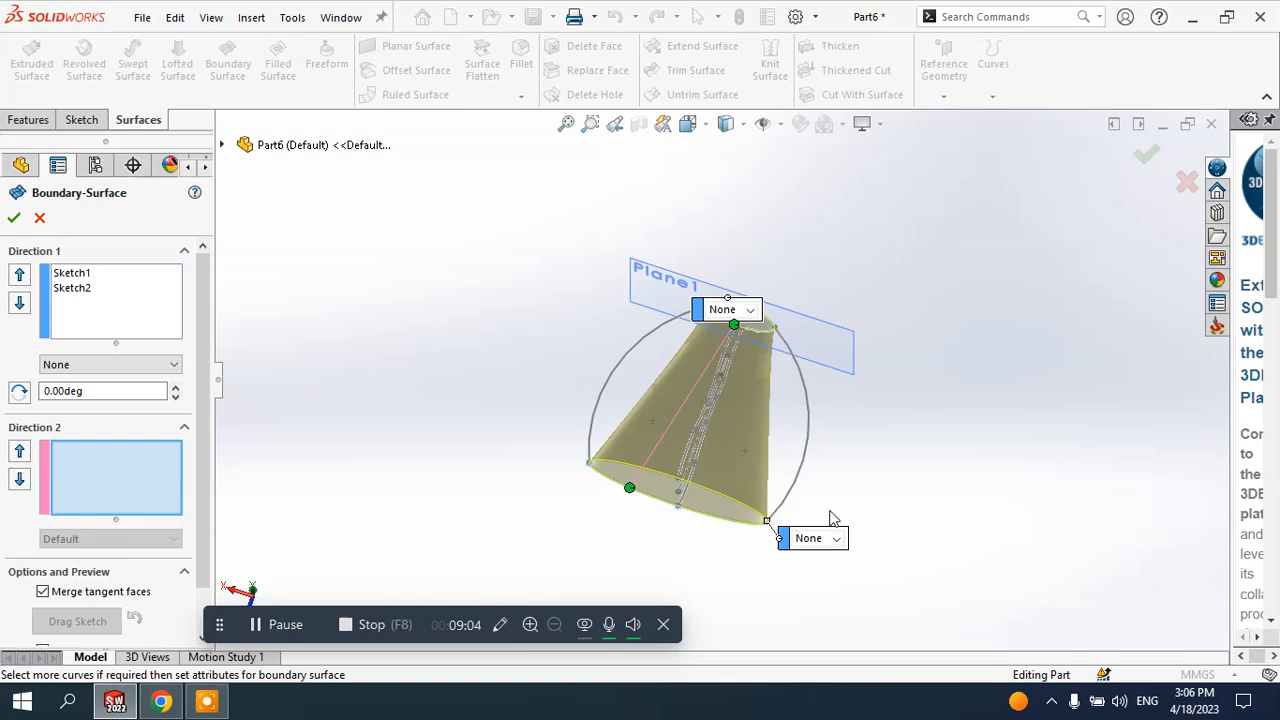
left_click(786, 510)
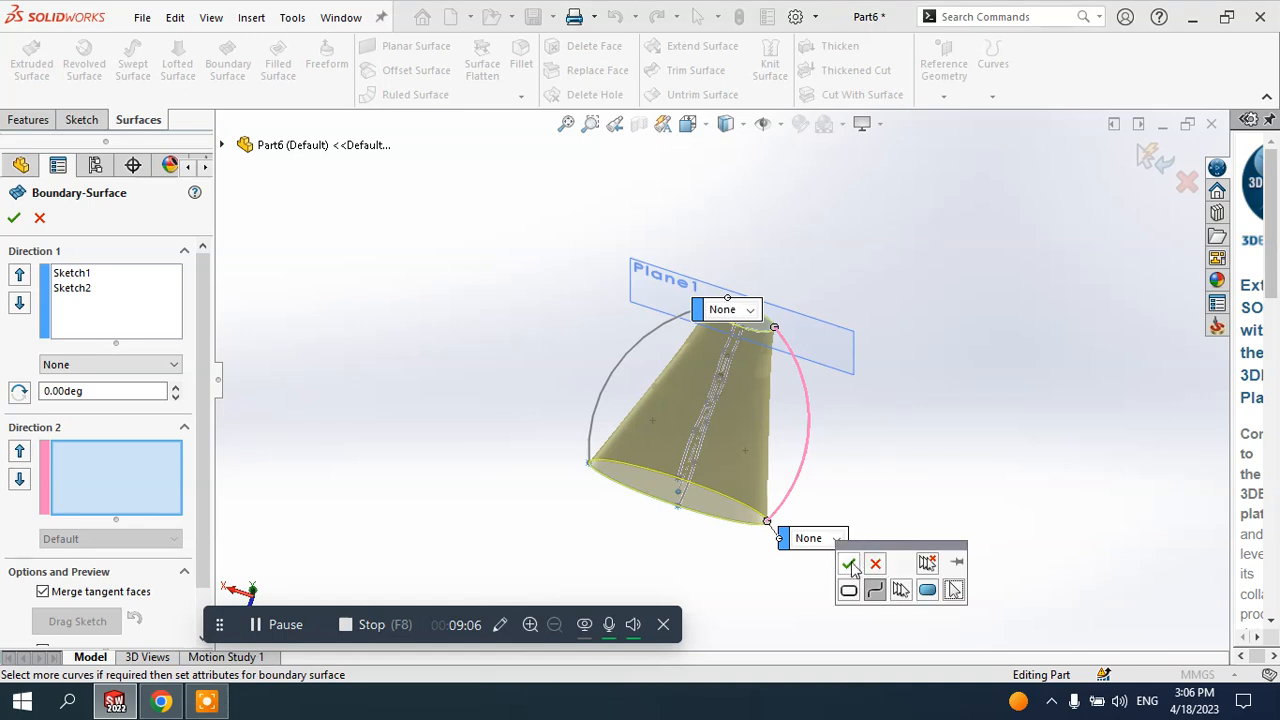
left_click(848, 565)
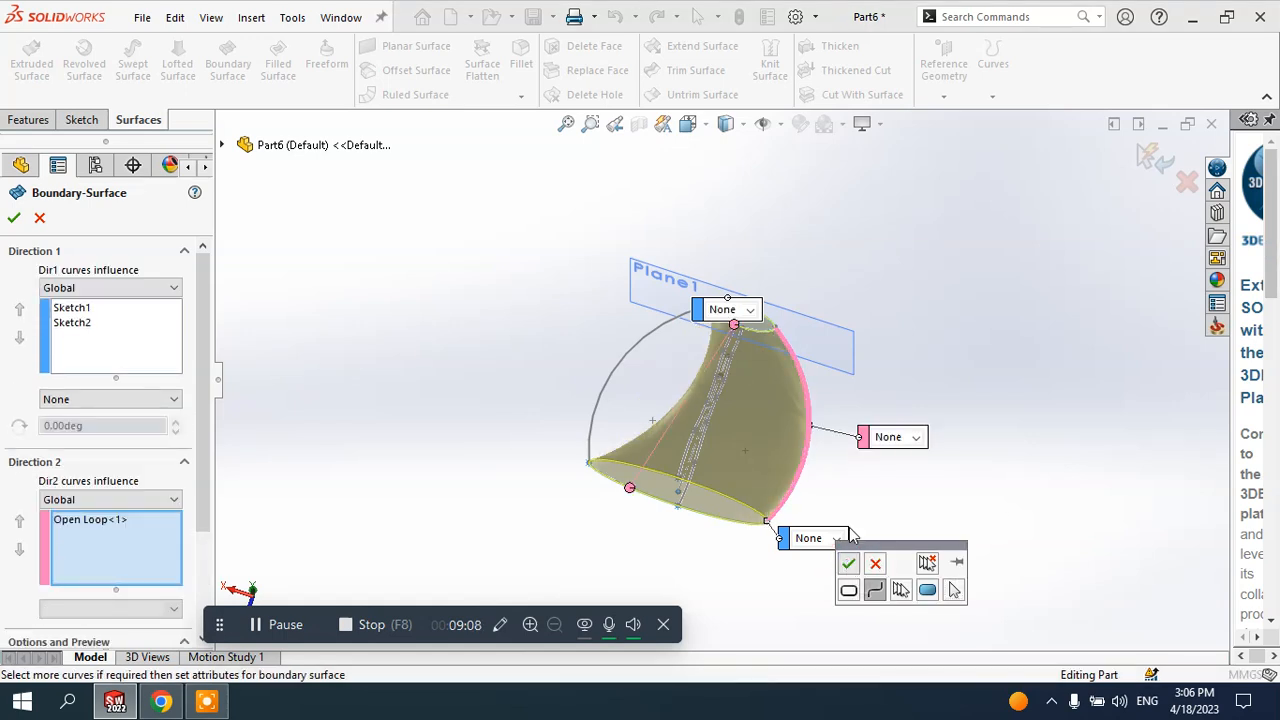
- Add the upper Right Plane spline as the second open loop in Direction 2
middle_click_drag(857, 496, 811, 366)
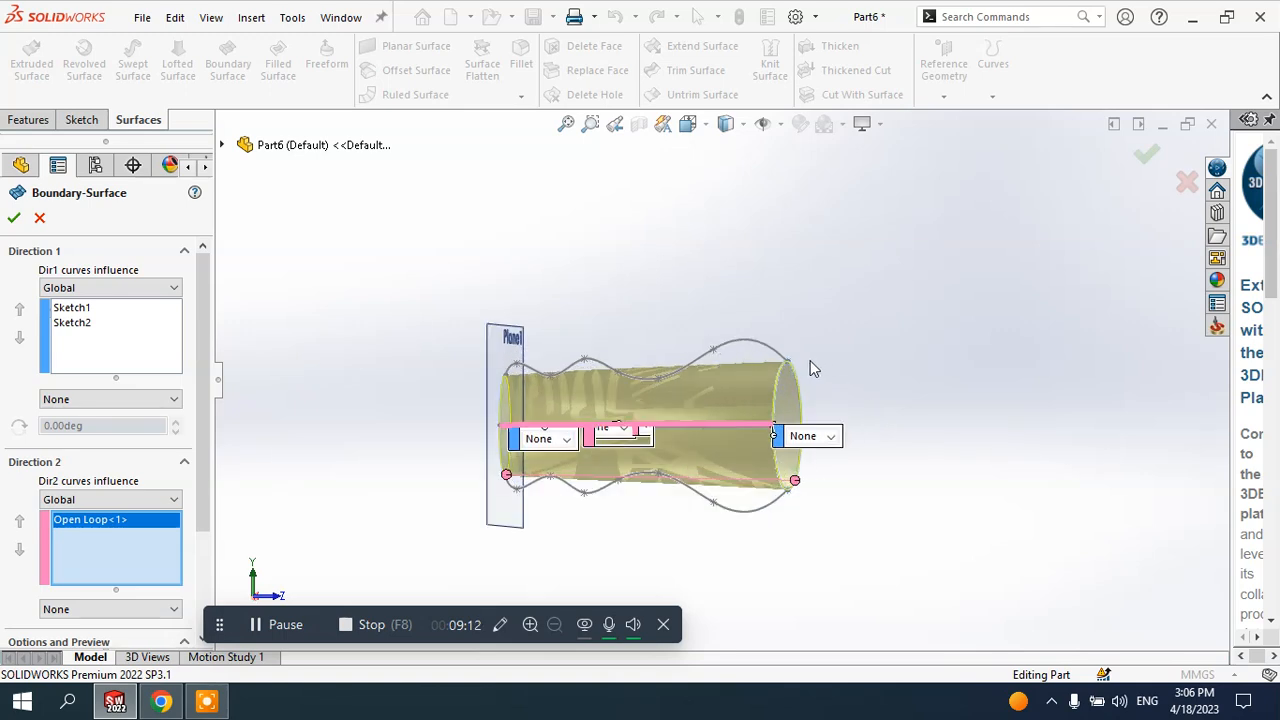
left_click(781, 362)
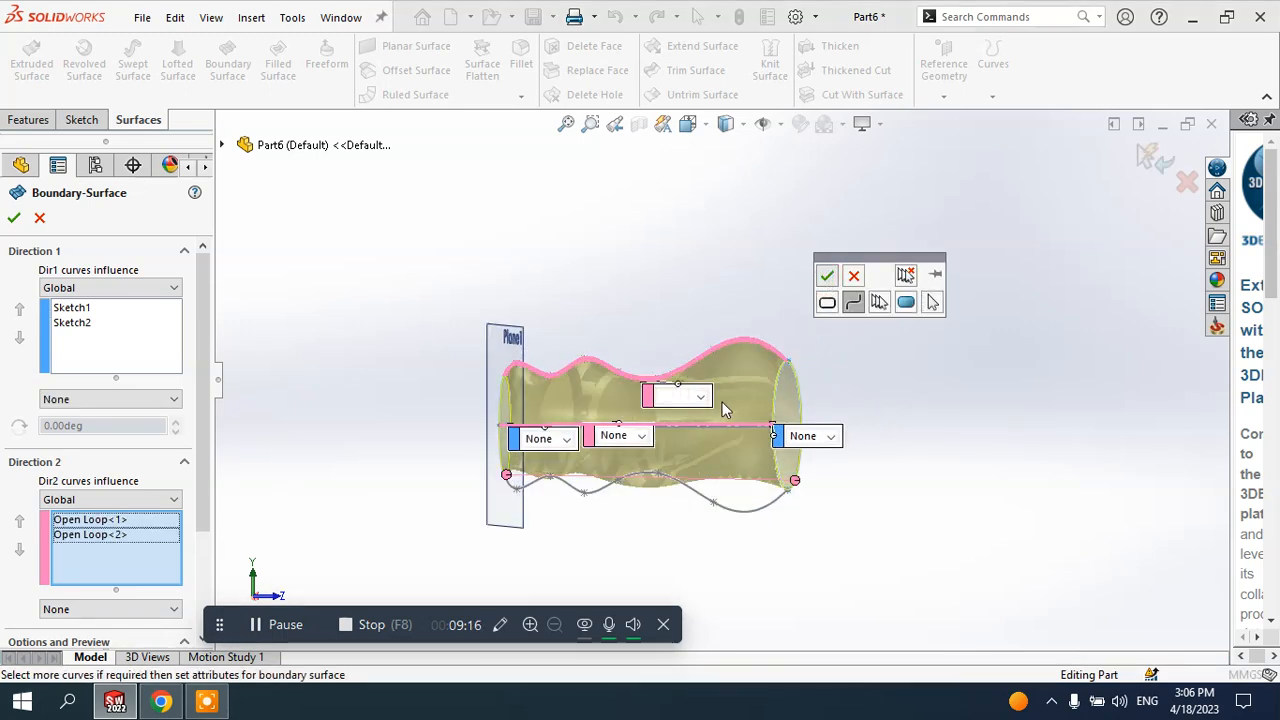
left_click(826, 278)
- Add the opposite Top Plane arc as the third open loop in Direction 2
middle_click_drag(826, 280, 837, 180)
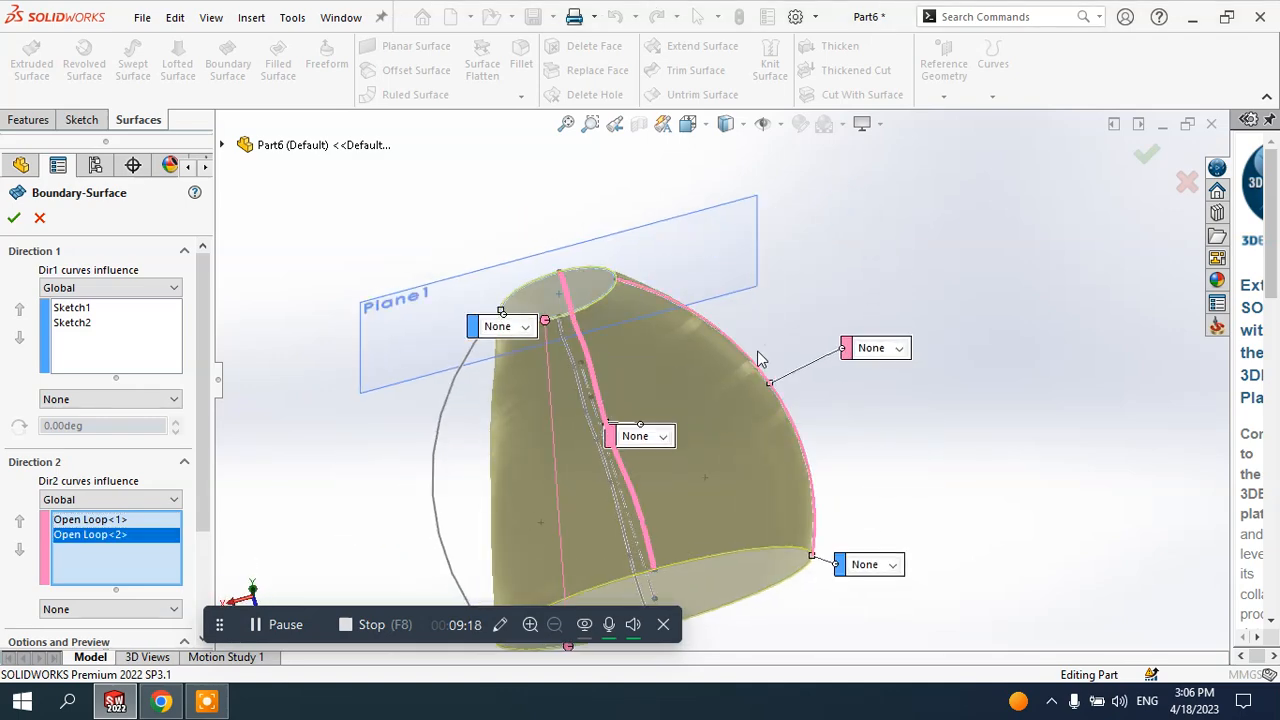
scroll(721, 390, "up", 3)
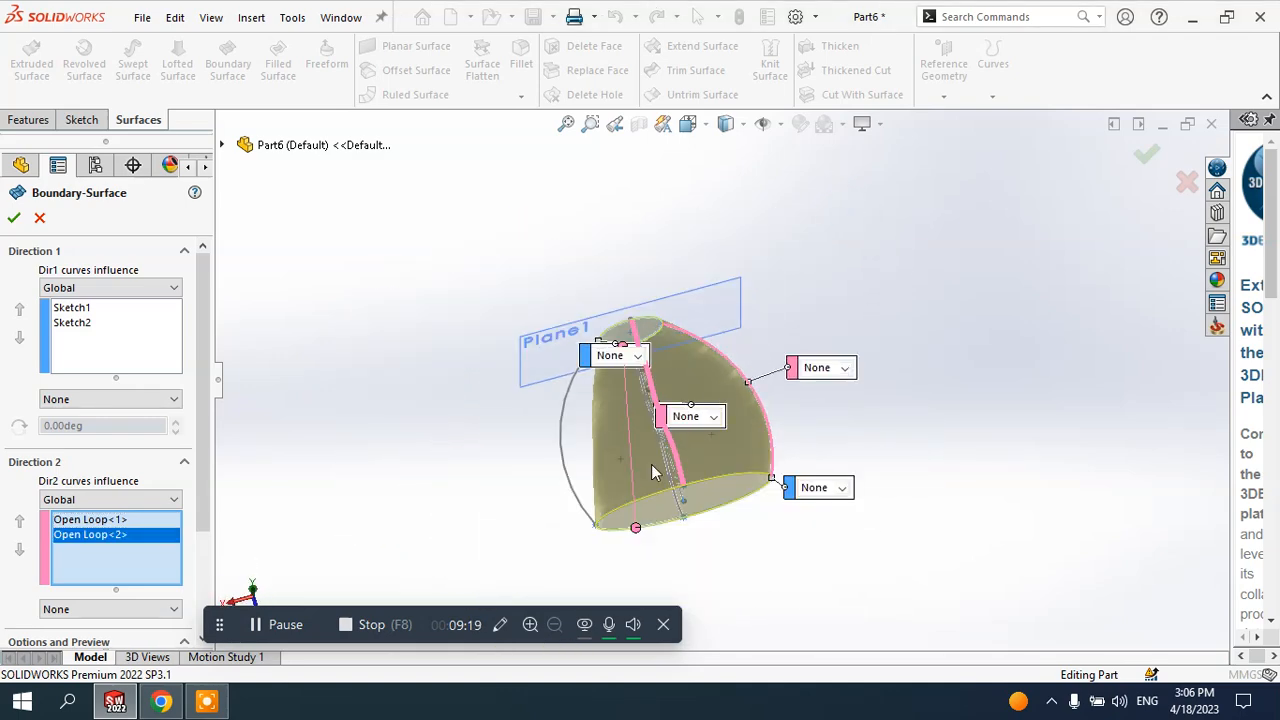
left_click(585, 522)
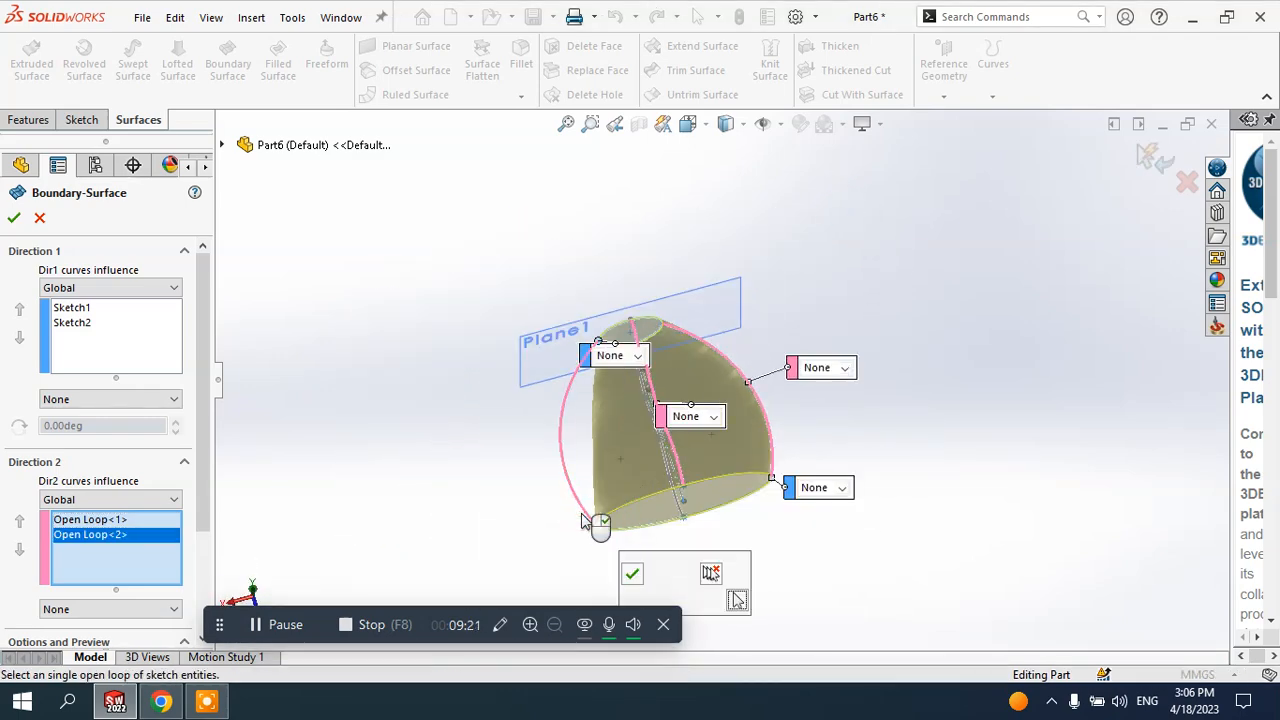
left_click(631, 576)
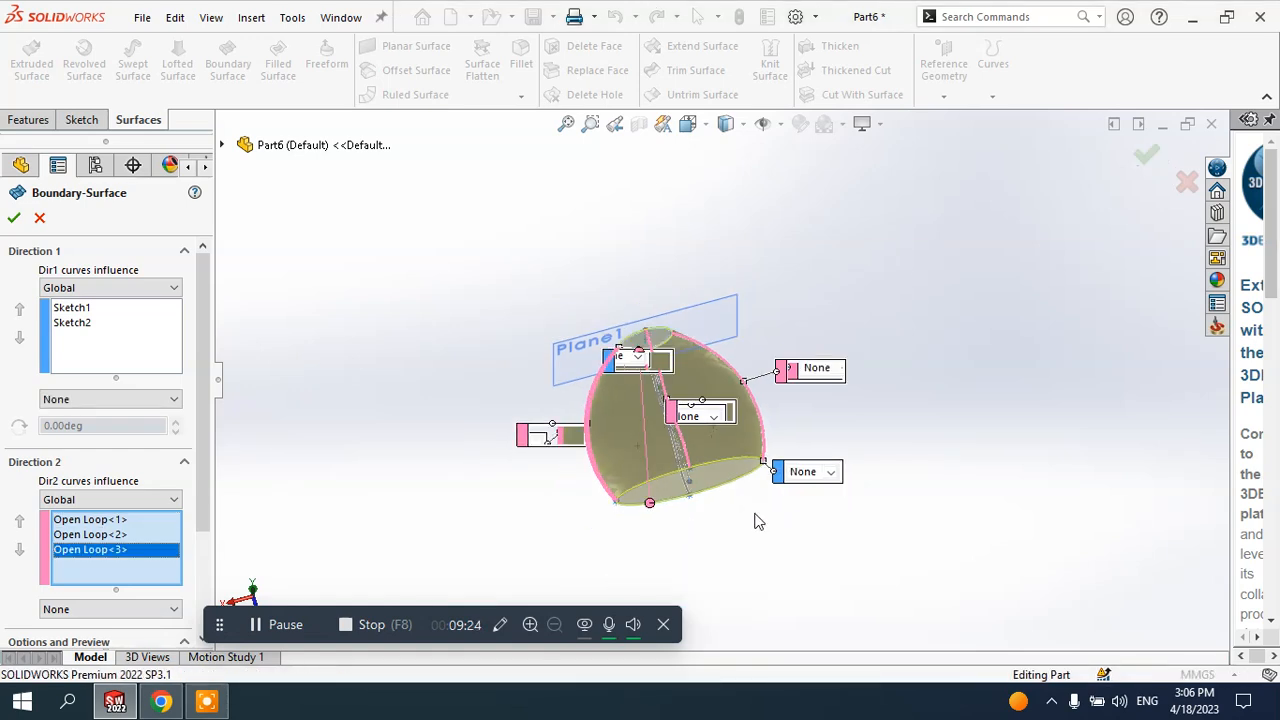
- Add the lower mirrored spline as the fourth Direction 2 open loop and create the boundary surface
middle_click_drag(737, 526, 706, 563)
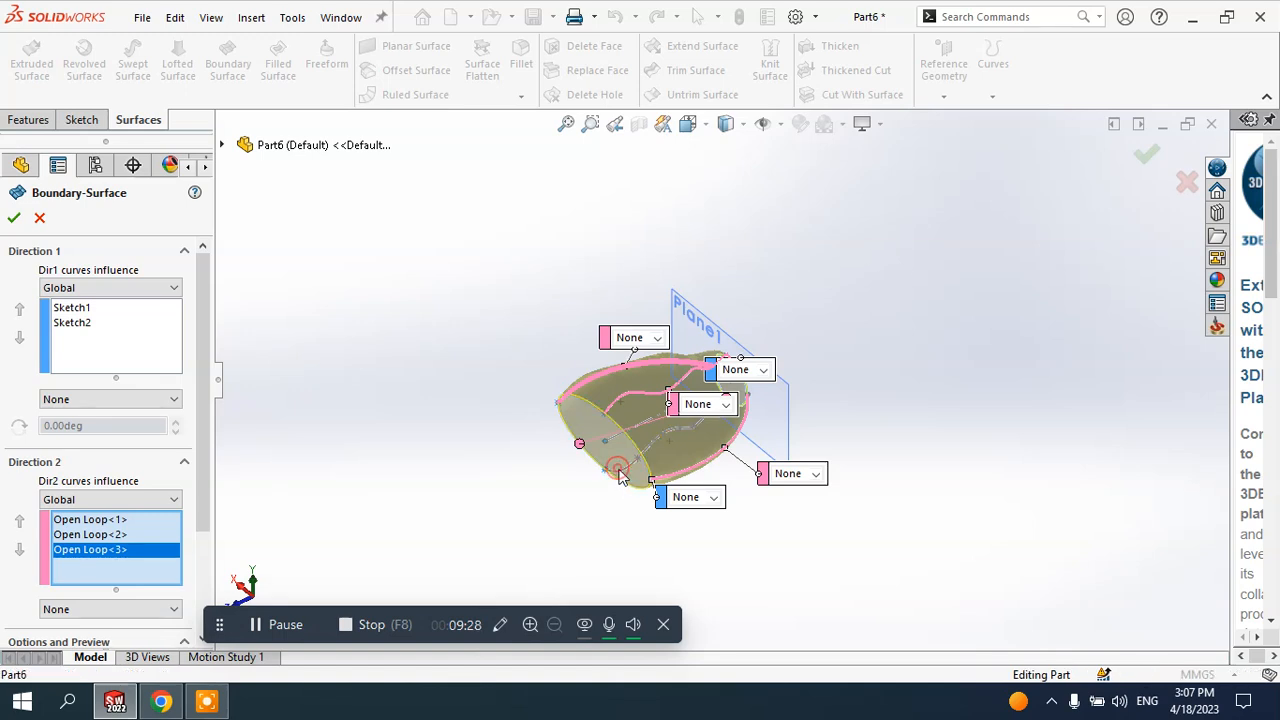
left_click(619, 477)
left_click(672, 533)
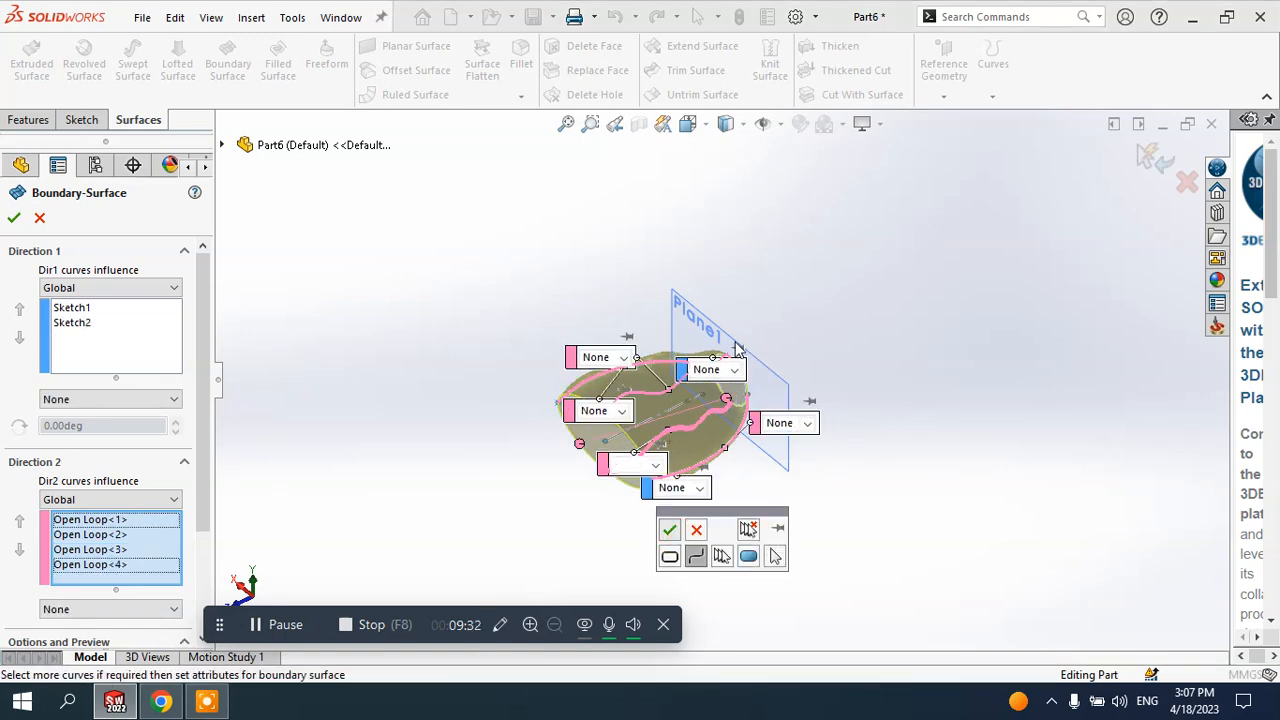
middle_click_drag(738, 347, 714, 537)
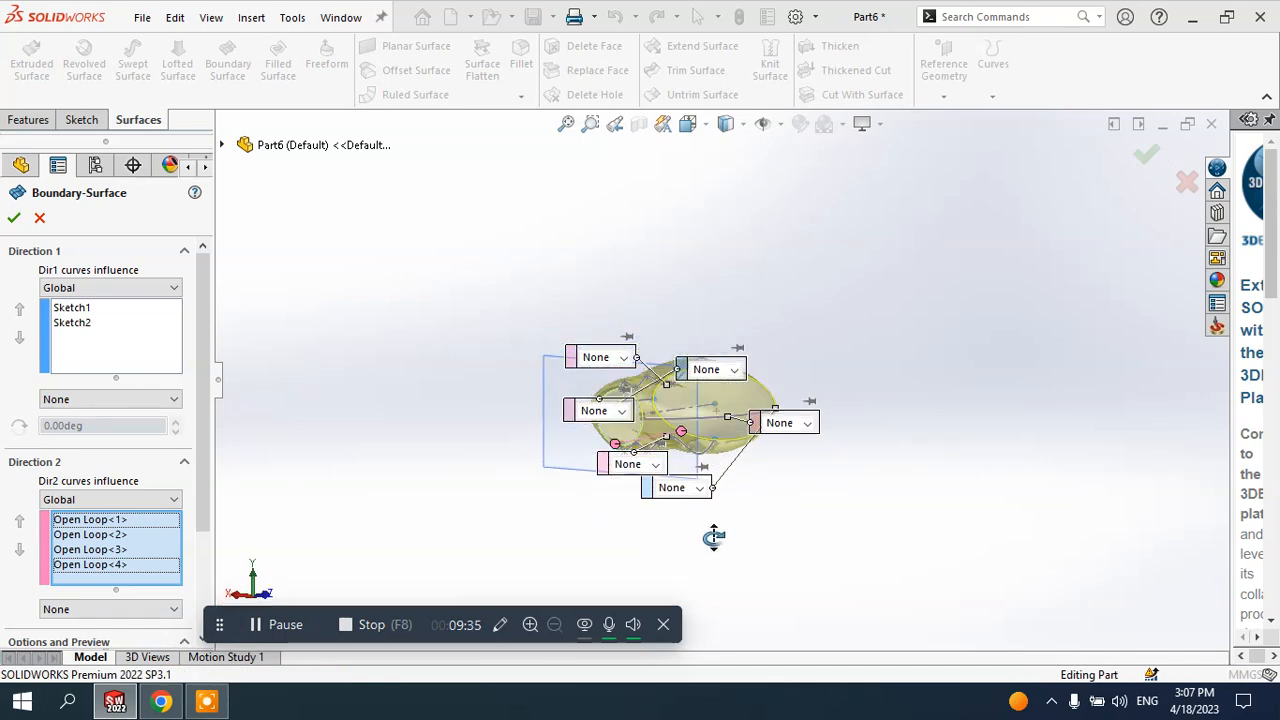
left_click(14, 220)
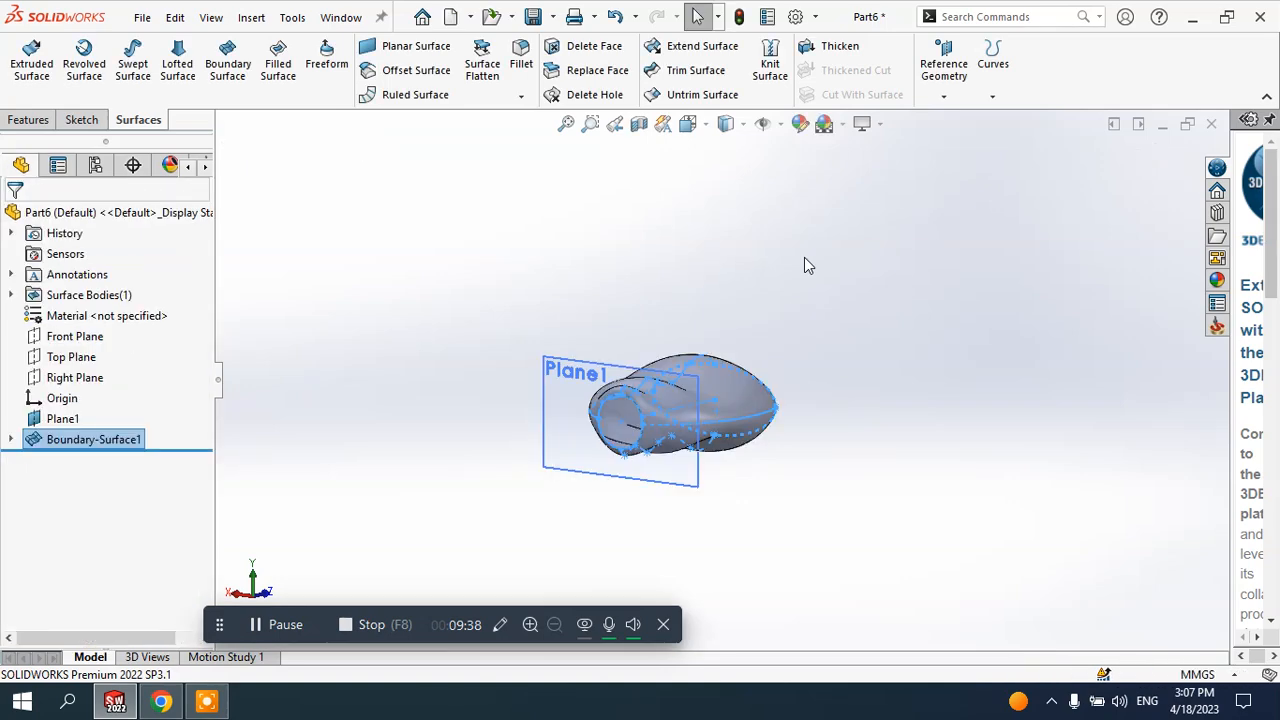
- Examine the finished boundary surface and highlight its ellipse, circle, arc and spline sketches one by one
left_click(804, 258)
key("space")
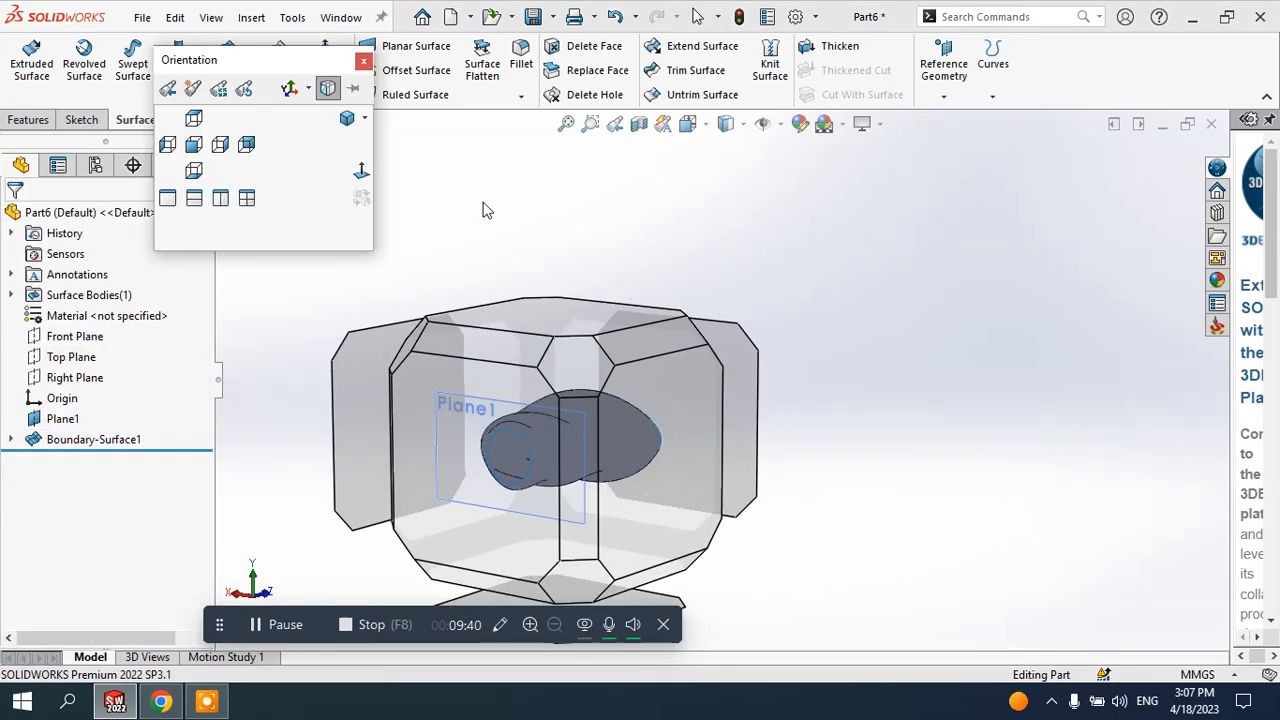
left_click(350, 122)
middle_click_drag(594, 203, 632, 222)
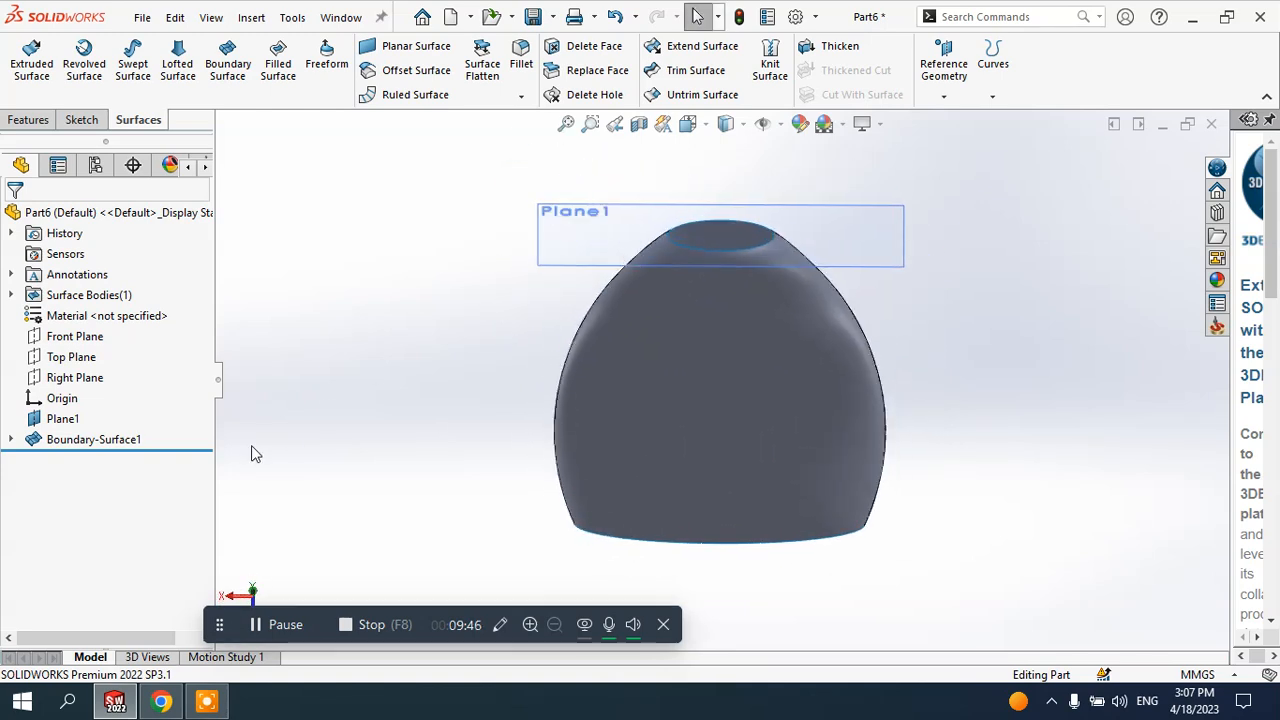
left_click(144, 441)
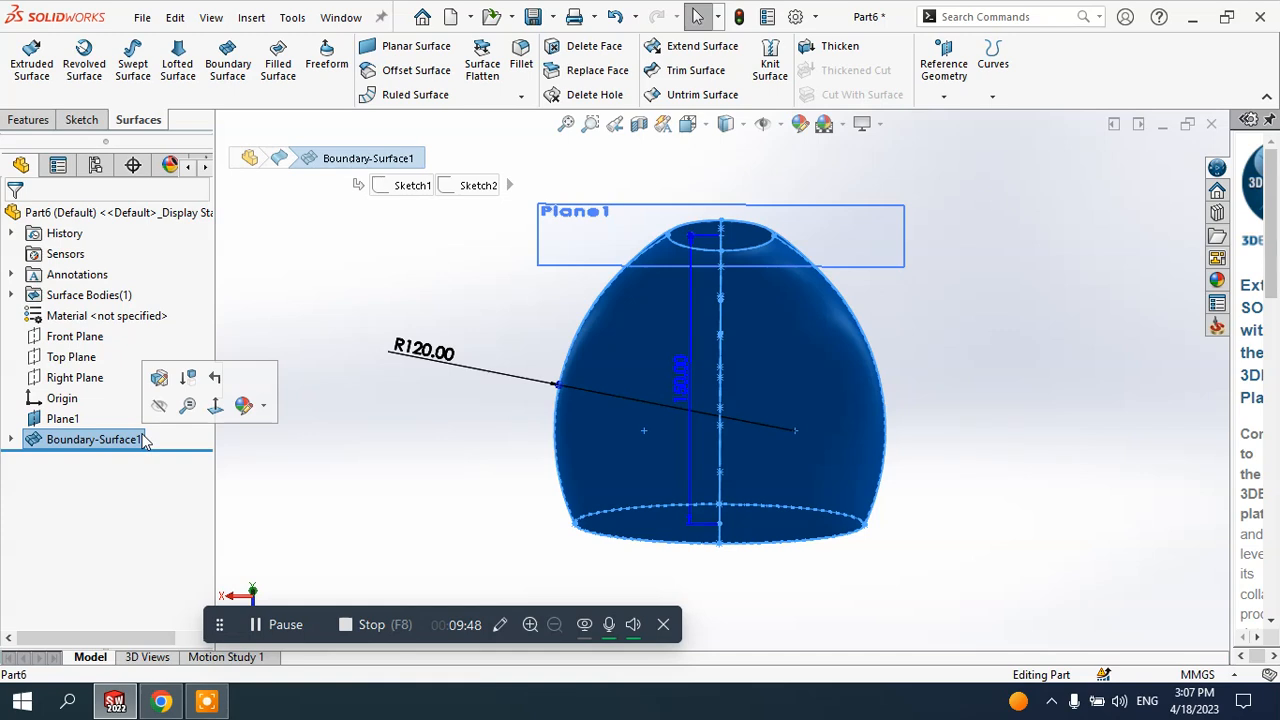
left_click(12, 440)
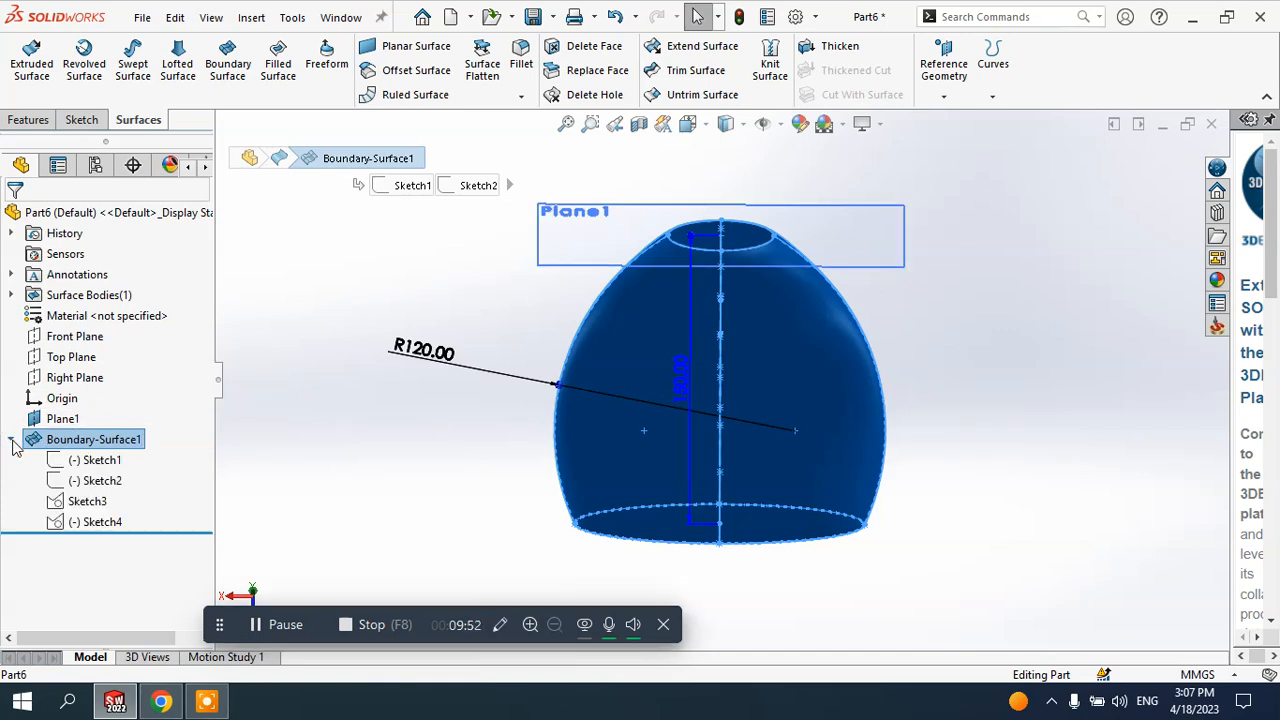
left_click(115, 464)
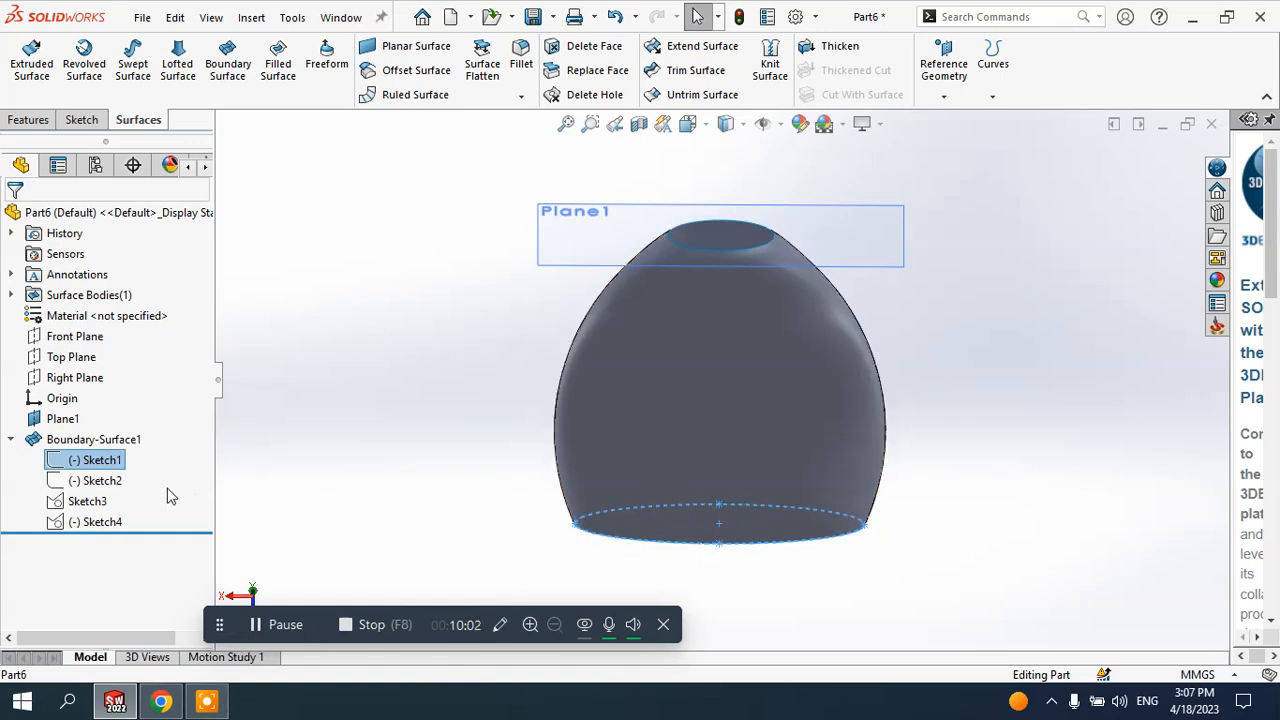
left_click(105, 484)
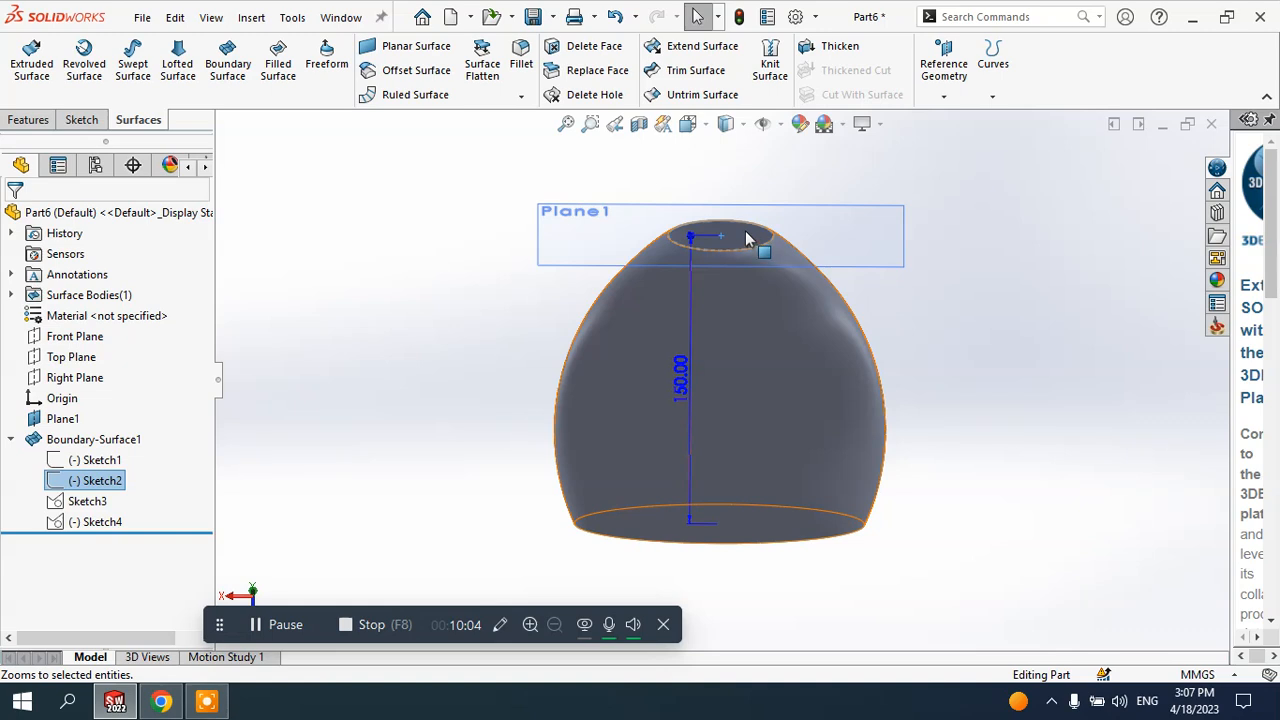
middle_click_drag(772, 250, 783, 291)
left_click(88, 501)
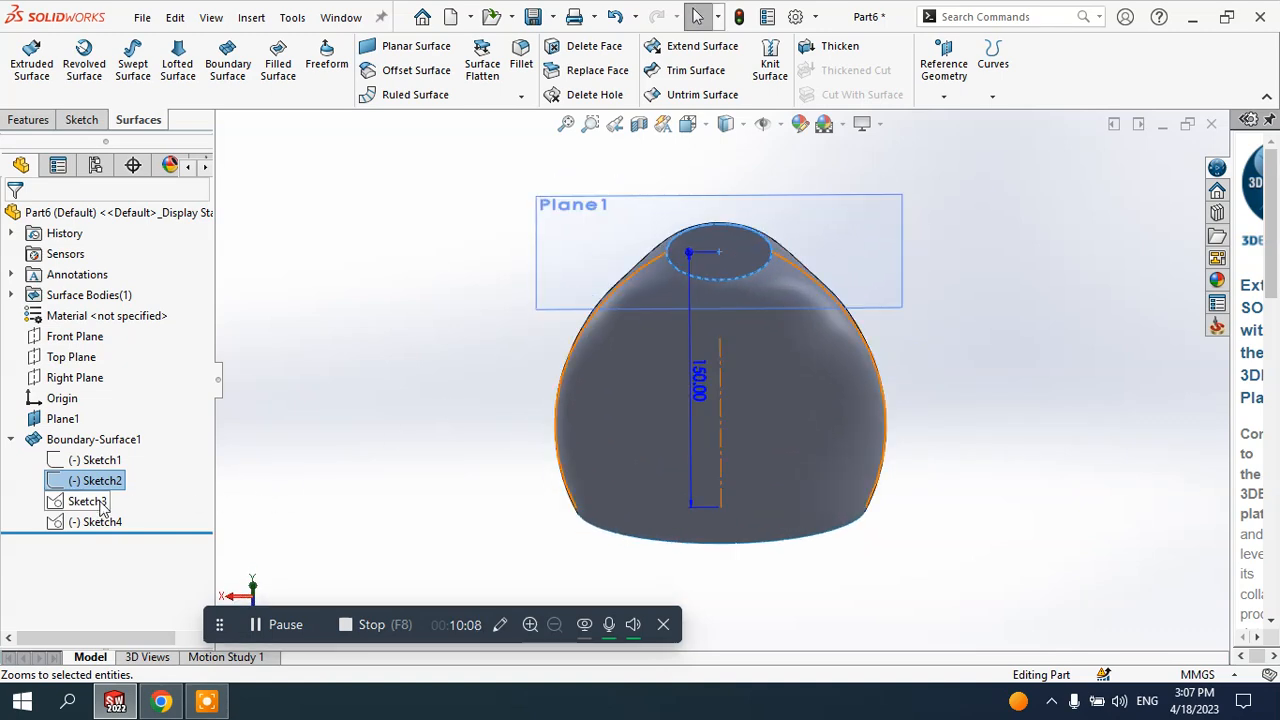
left_click(165, 475)
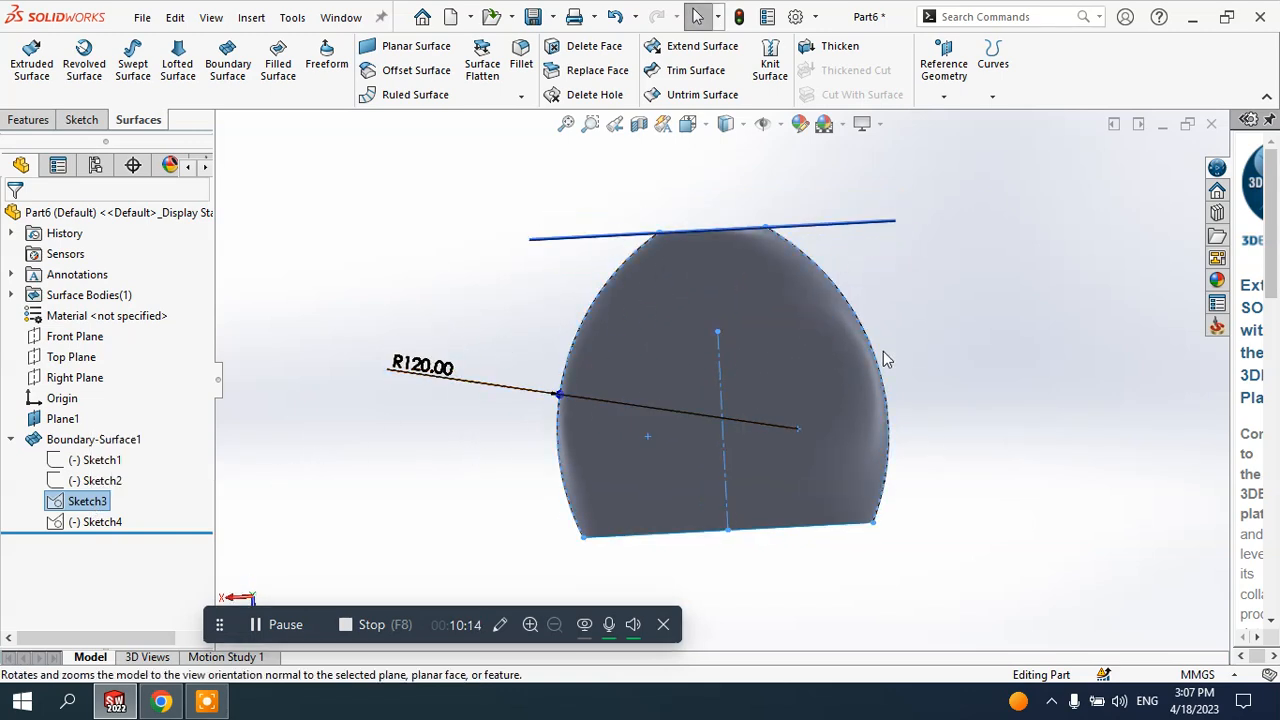
left_click(85, 521)
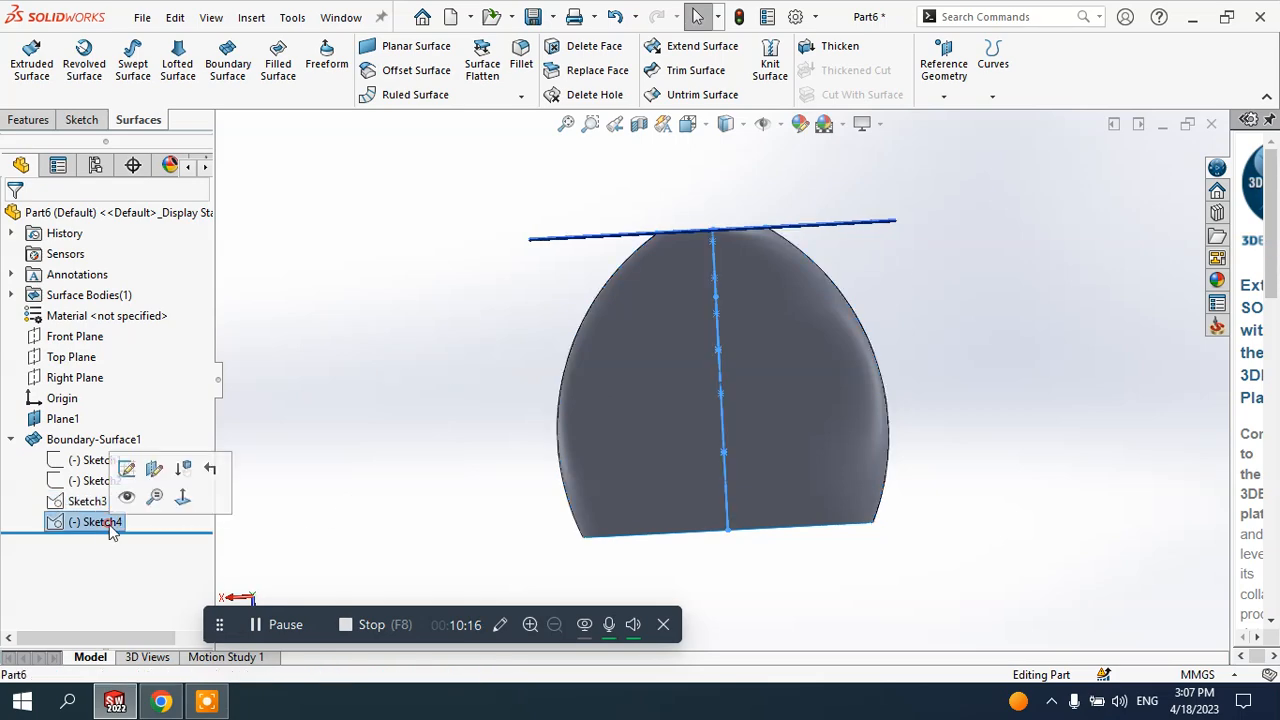
mouse_move(711, 437)
middle_mouse_down()
mouse_move(786, 450)
mouse_move(714, 443)
mouse_move(782, 408)
mouse_move(860, 523)
mouse_move(846, 620)
mouse_move(823, 417)
mouse_move(806, 451)
mouse_move(764, 413)
mouse_move(760, 293)
middle_mouse_up()
scroll(760, 293, "down", 2)
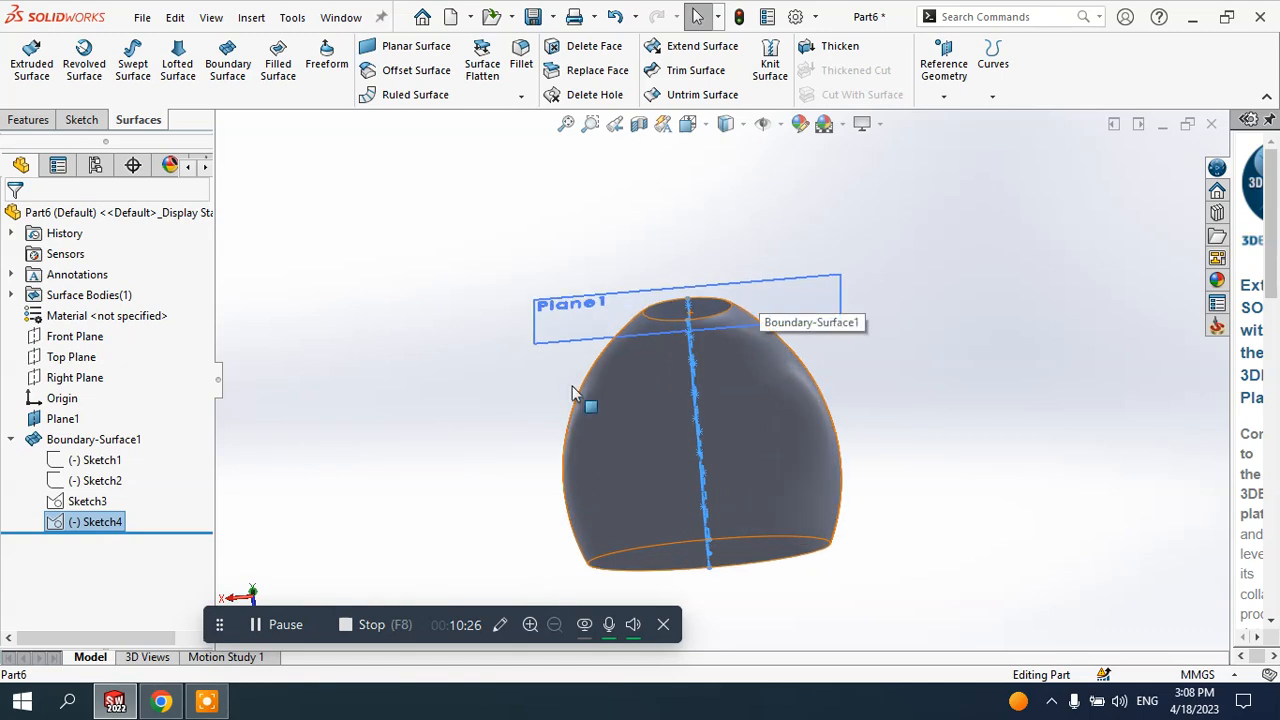
- Compare the surface's two profile sketches with each other and recheck how the arc and spline sketches shape it
left_click(118, 442)
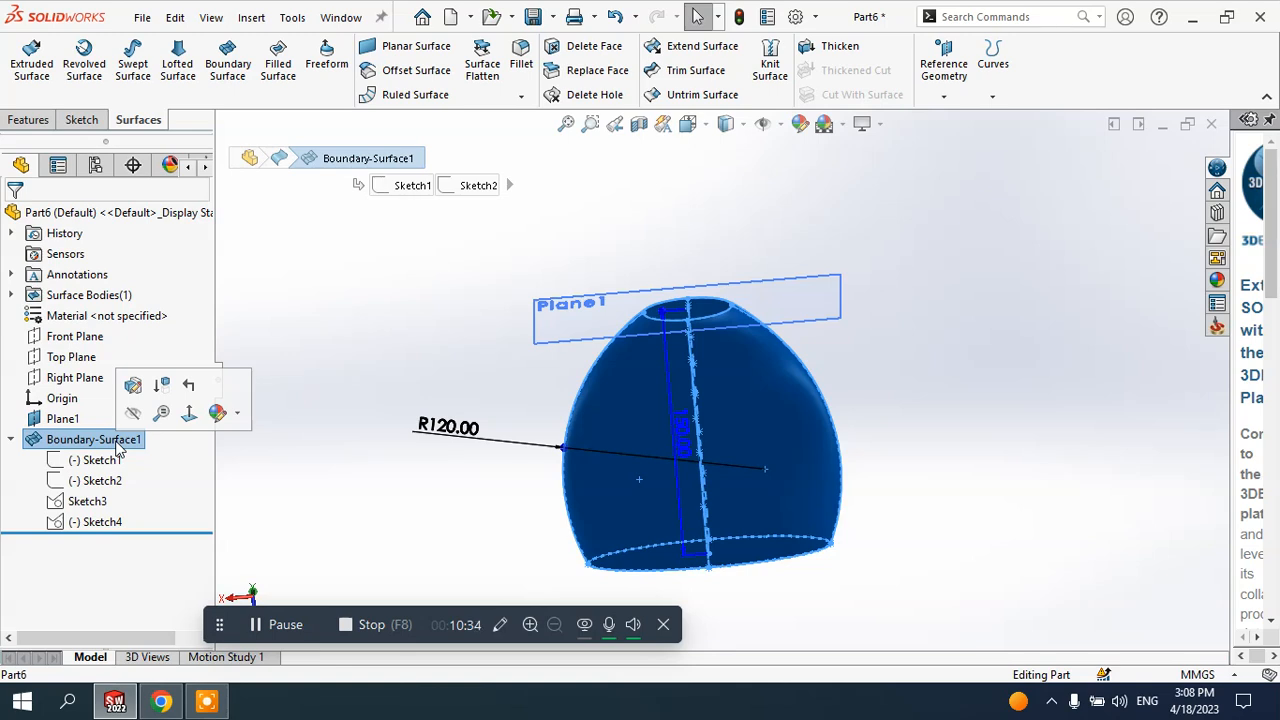
left_click(108, 461)
left_click(112, 481)
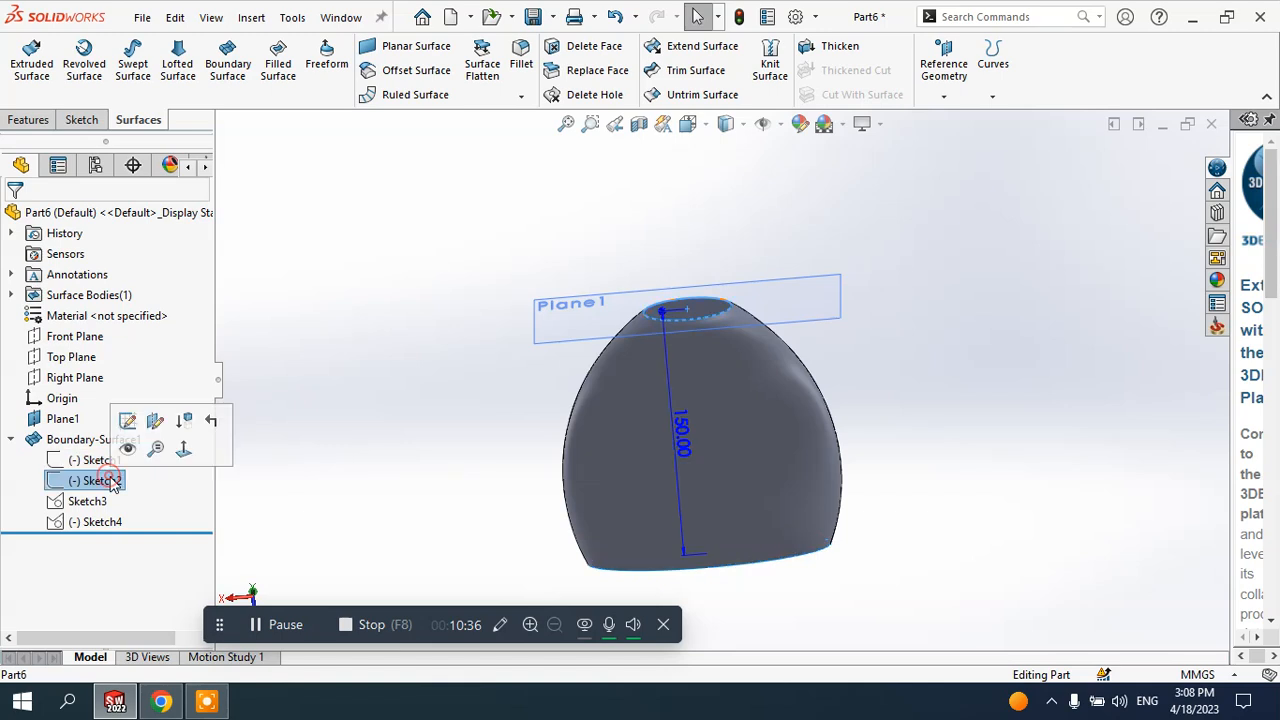
left_click(100, 460)
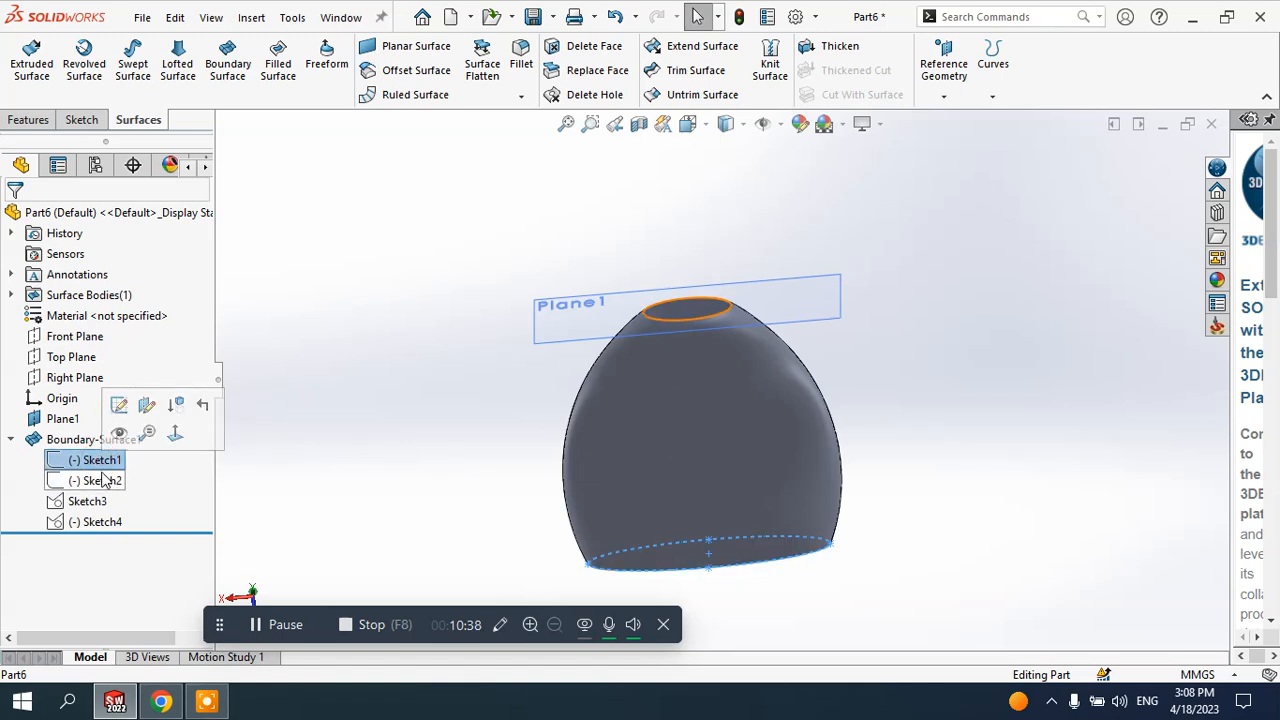
left_click(104, 481)
left_click(96, 460)
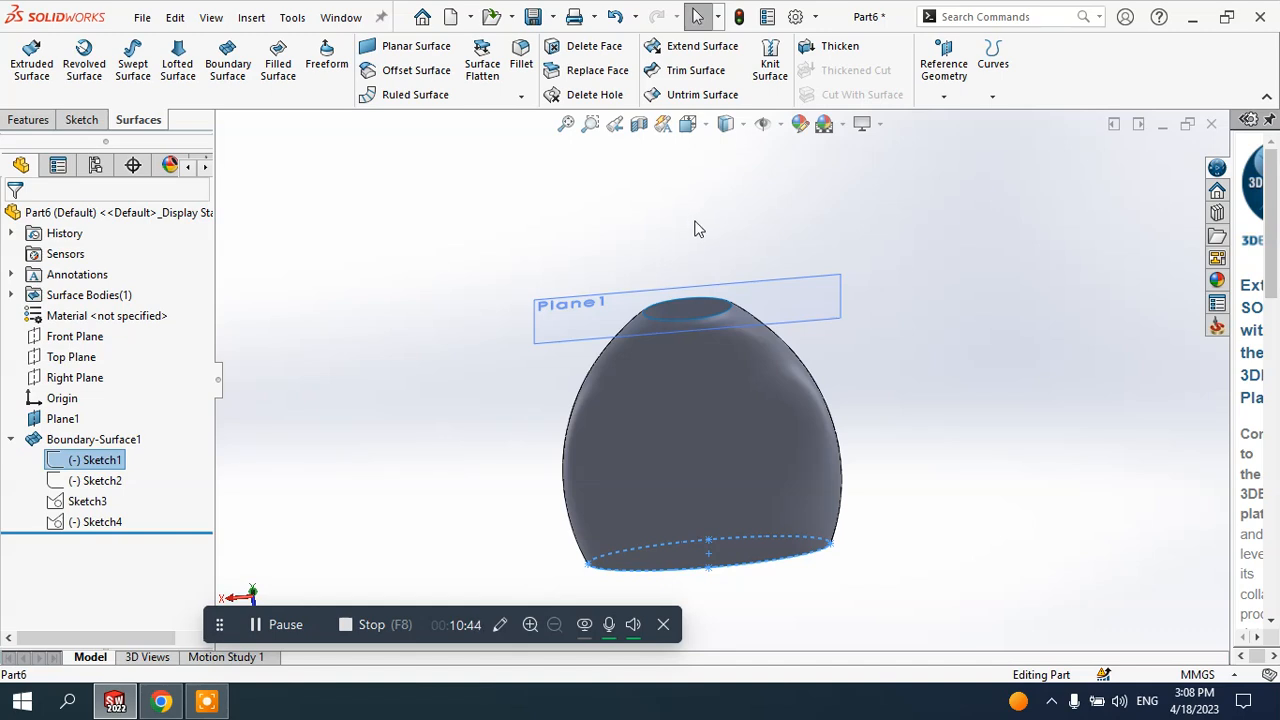
left_click(86, 501)
left_click(94, 522)
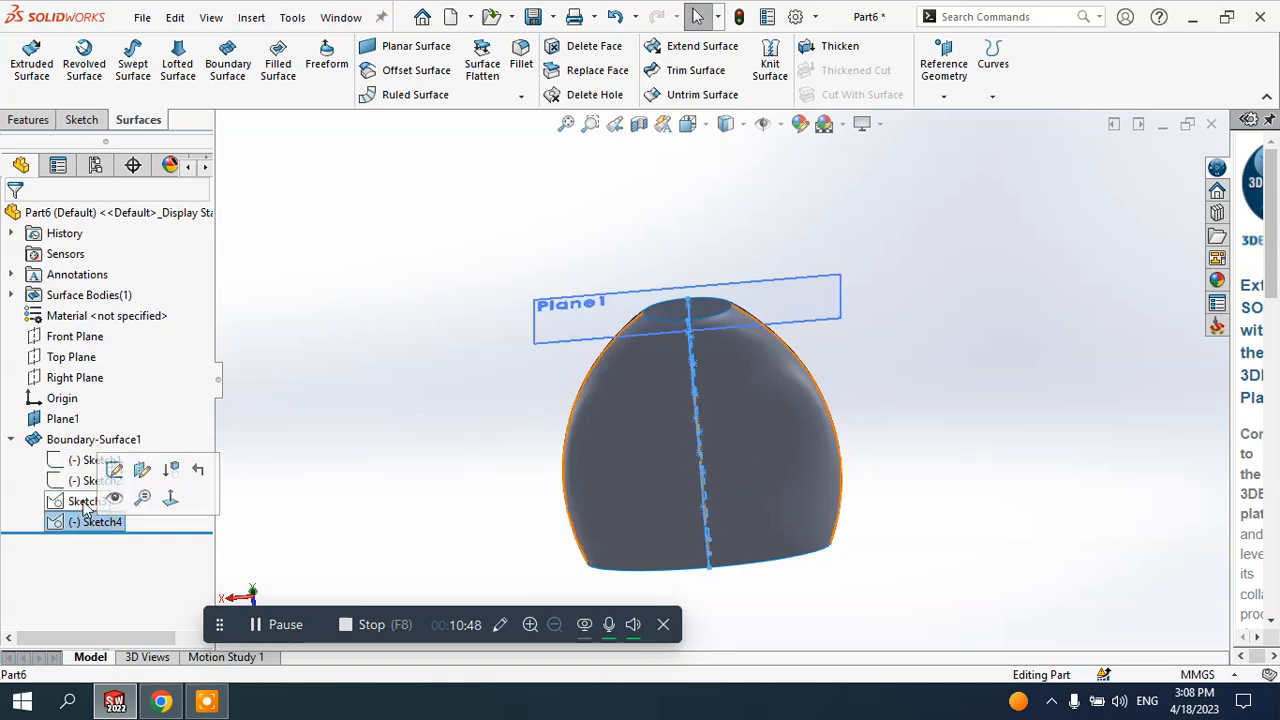
middle_click_drag(854, 306, 720, 346)
scroll(720, 346, "up", 2)
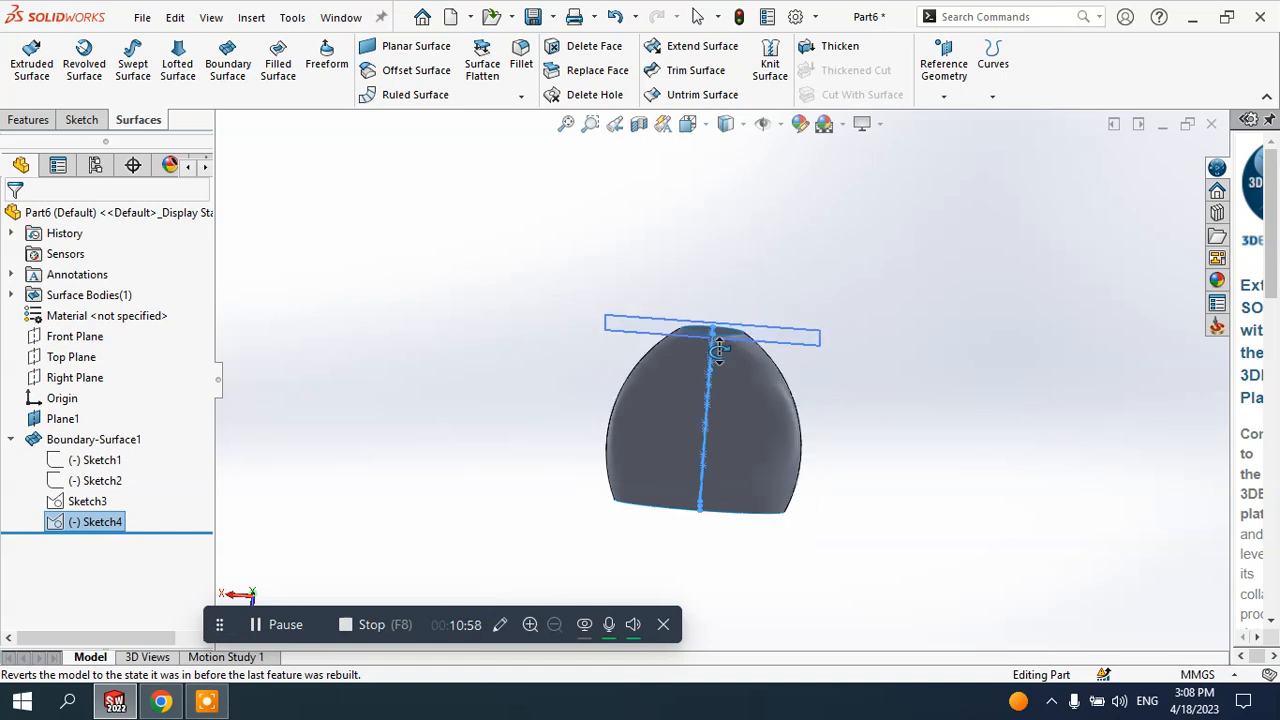
- Cap the boundary surface's elliptical opening with a planar surface bounded by its elliptical edge
middle_click_drag(719, 348, 497, 506)
mouse_move(757, 355)
middle_mouse_down()
mouse_move(820, 306)
mouse_move(811, 334)
mouse_move(737, 406)
mouse_move(663, 347)
middle_mouse_up()
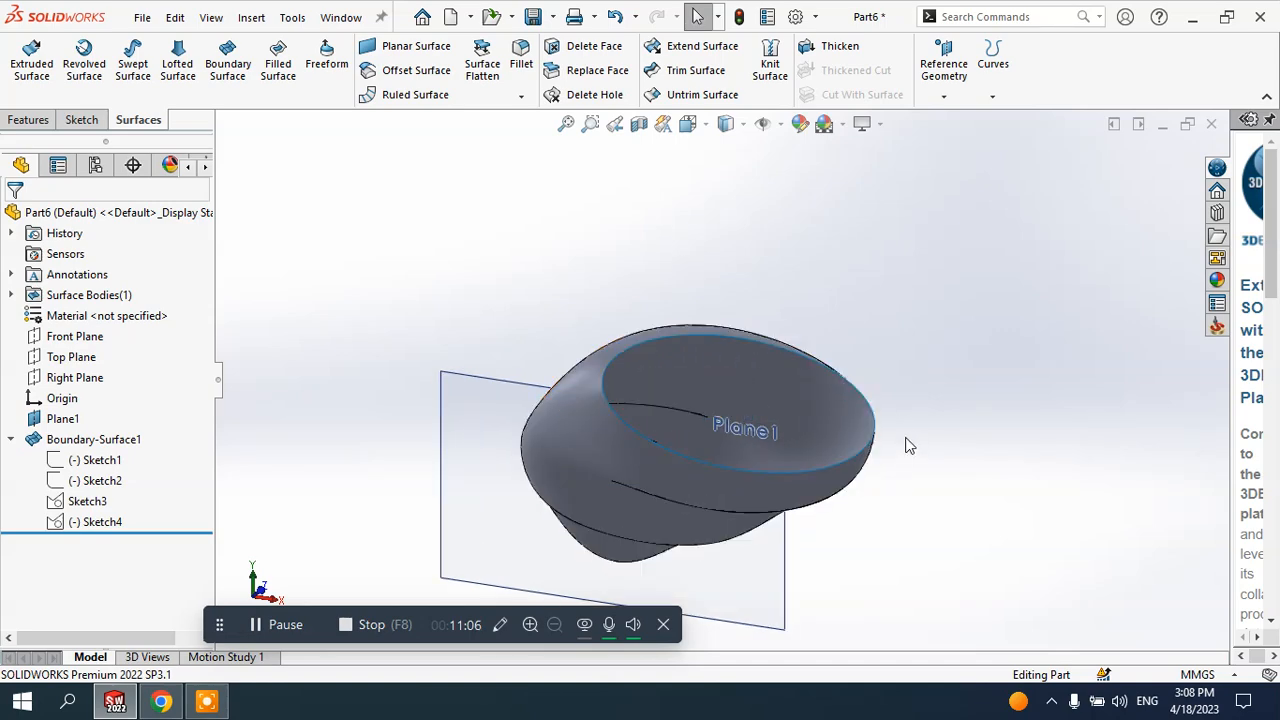
left_click(840, 362)
middle_click_drag(786, 297, 786, 477)
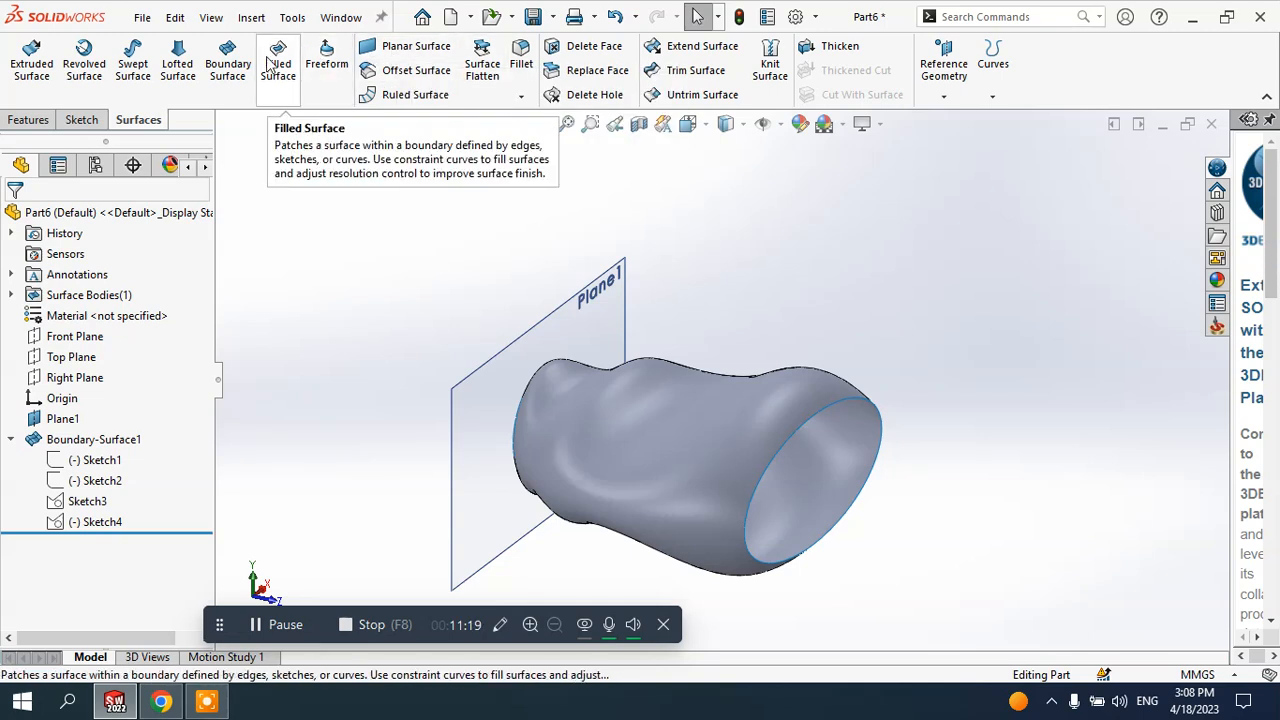
left_click(405, 47)
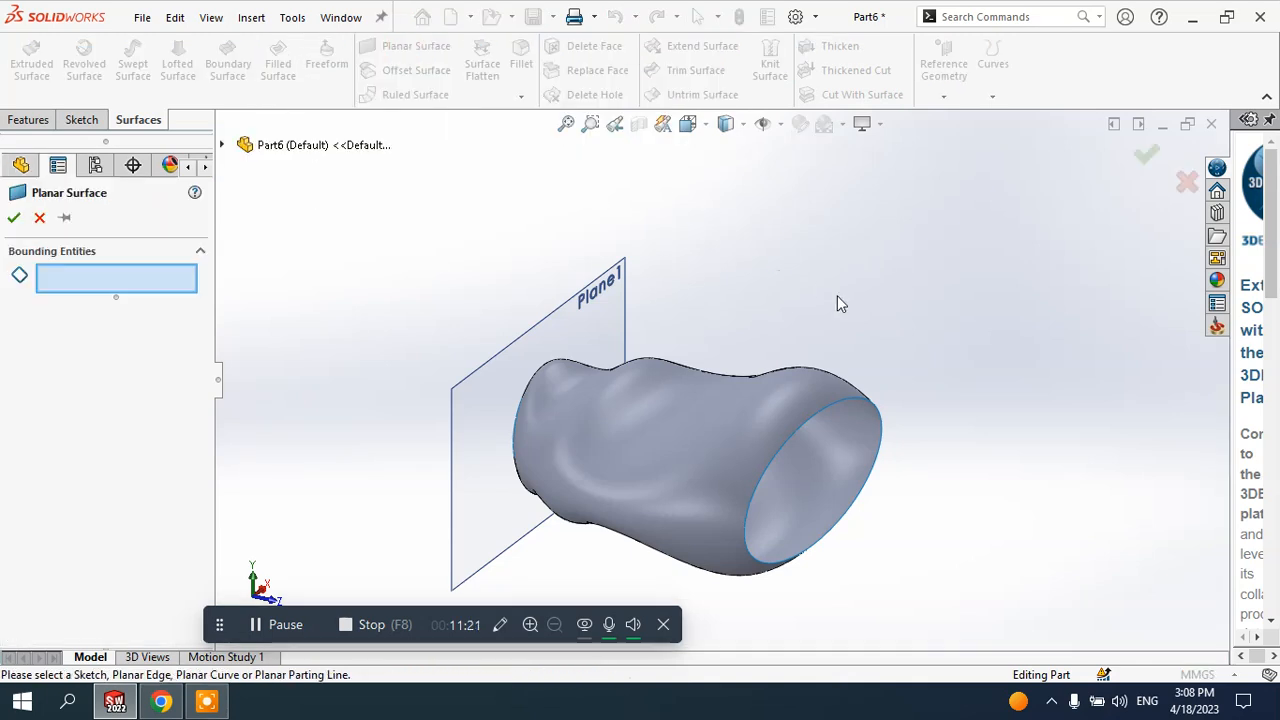
left_click(843, 401)
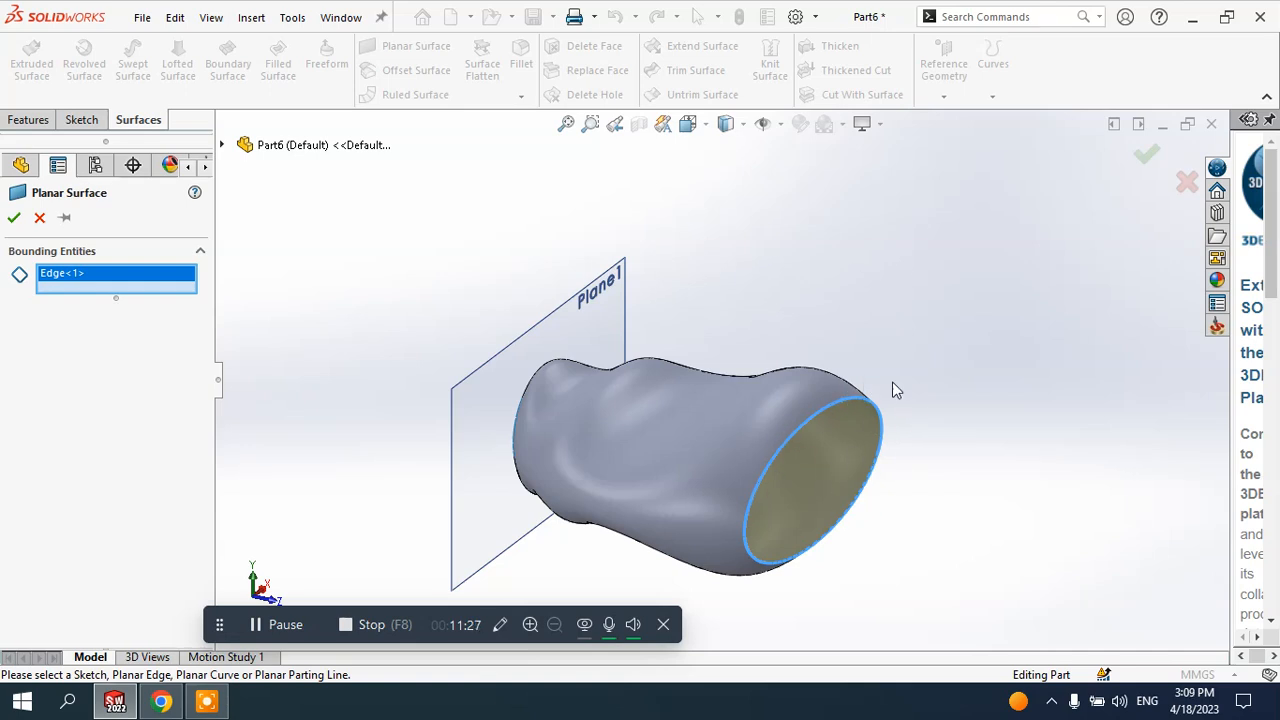
left_click(13, 219)
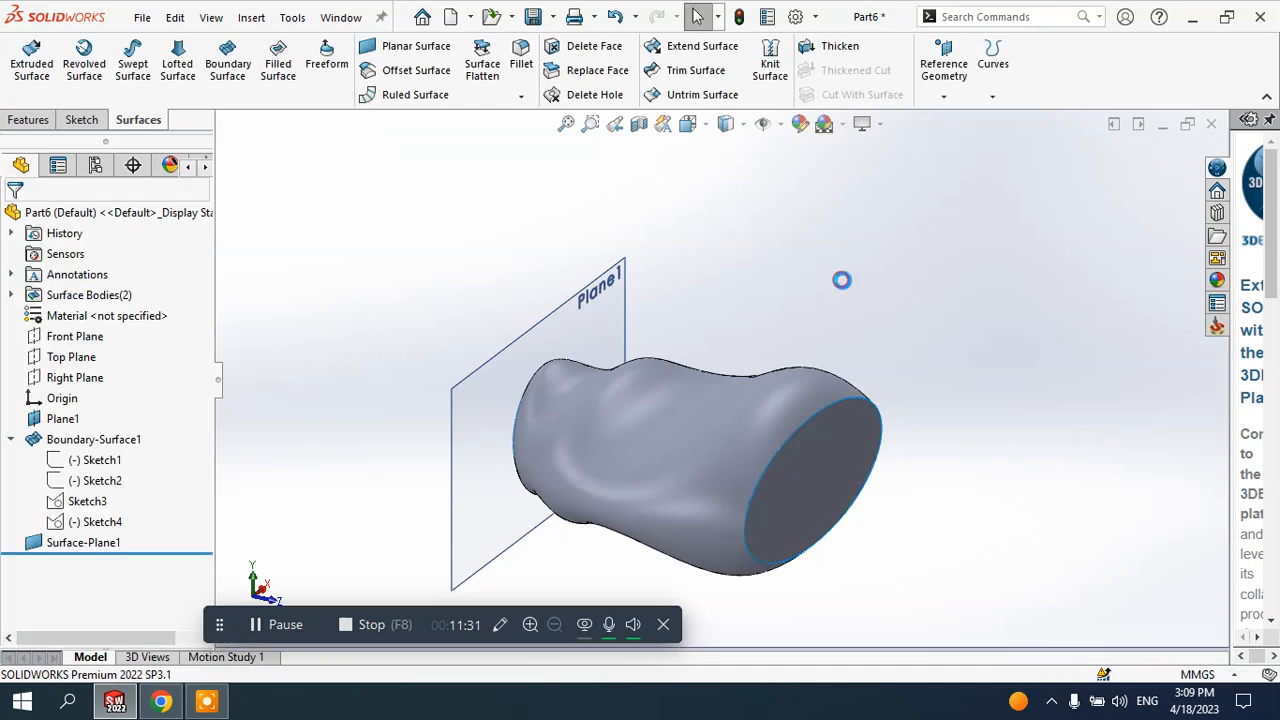
- Examine the capped shape from several angles and highlight the planar cap and the boundary surface separately
middle_click_drag(843, 277, 755, 590)
scroll(753, 501, "up", 3)
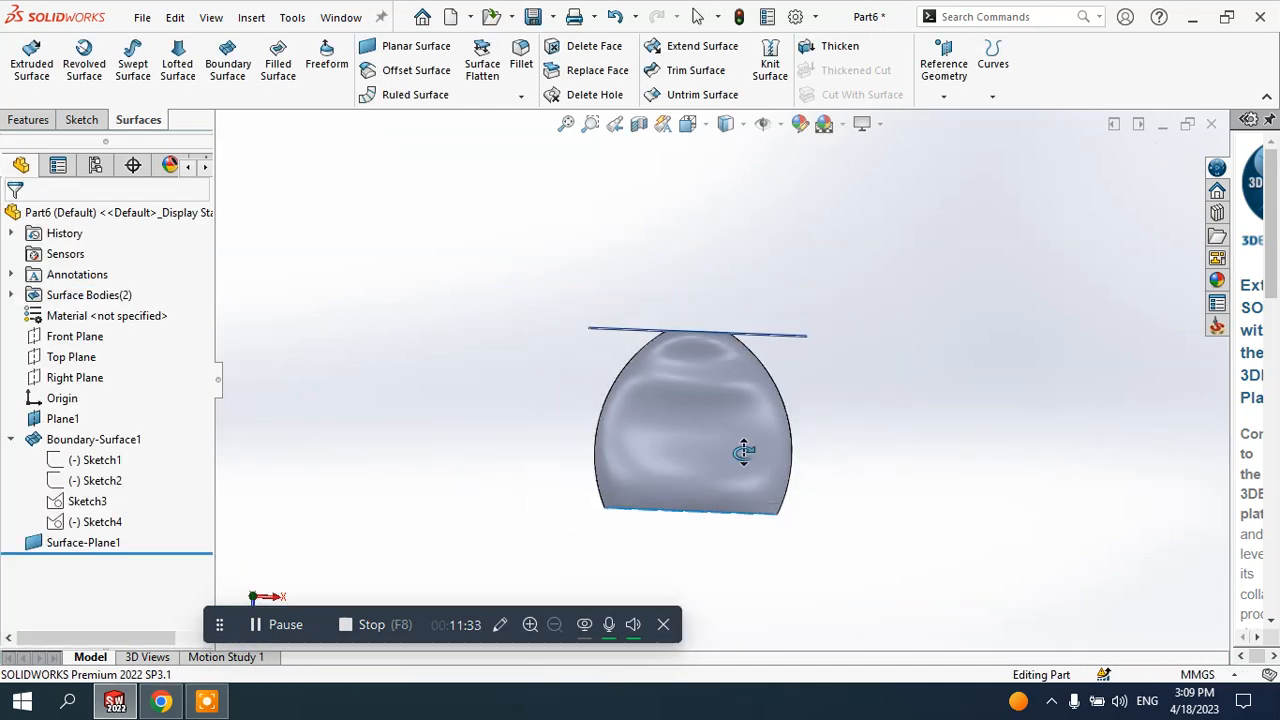
middle_click_drag(743, 451, 831, 386)
scroll(786, 425, "down", 3)
left_click(786, 426)
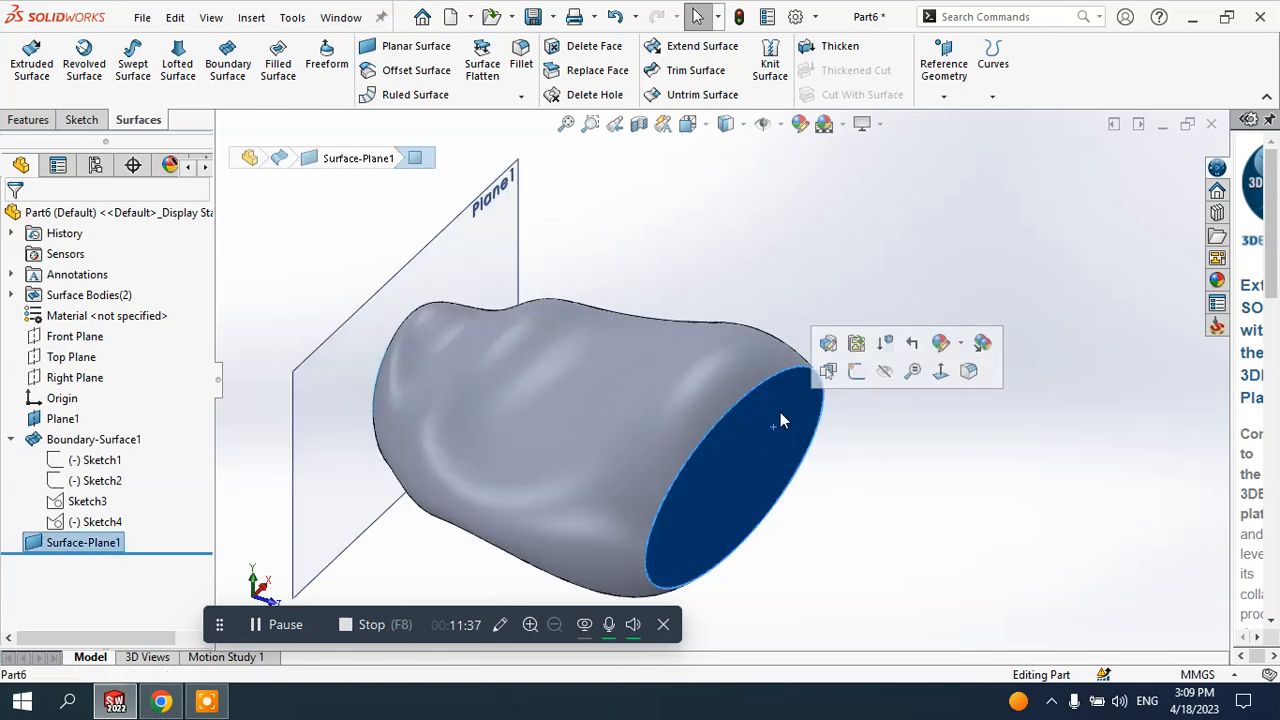
left_click(685, 368)
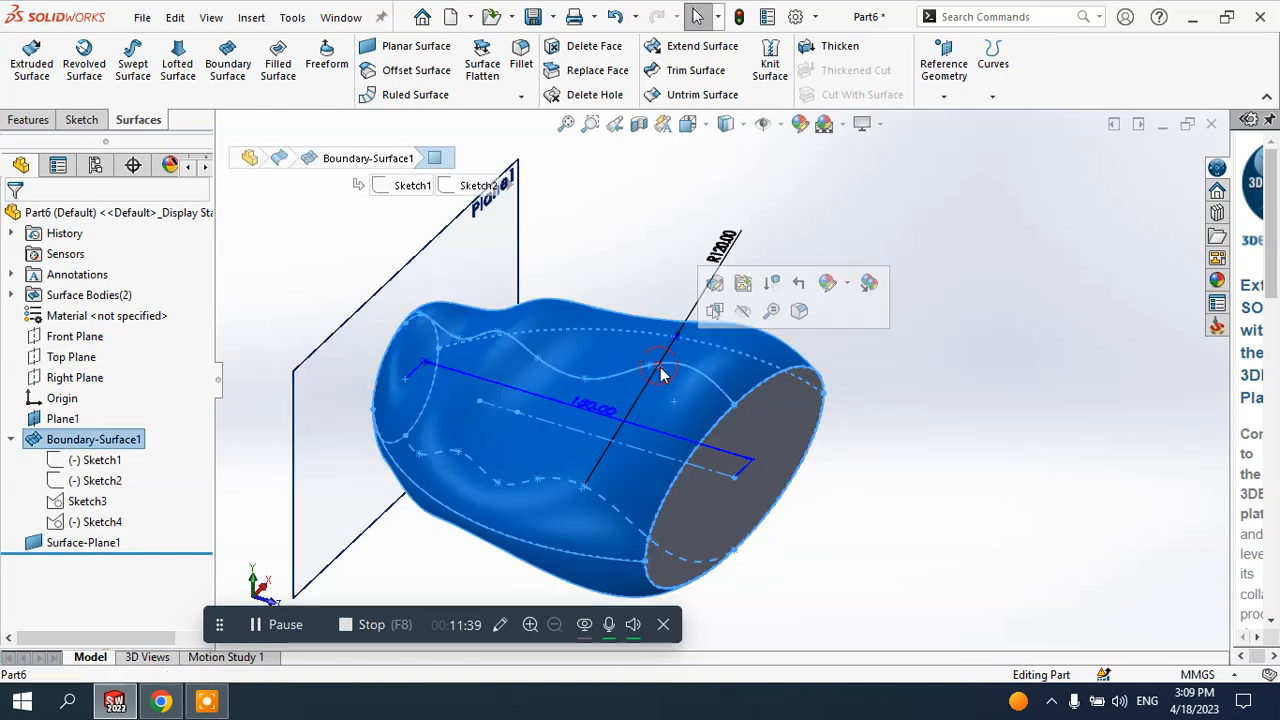
left_click(937, 400)
scroll(929, 407, "up", 3)
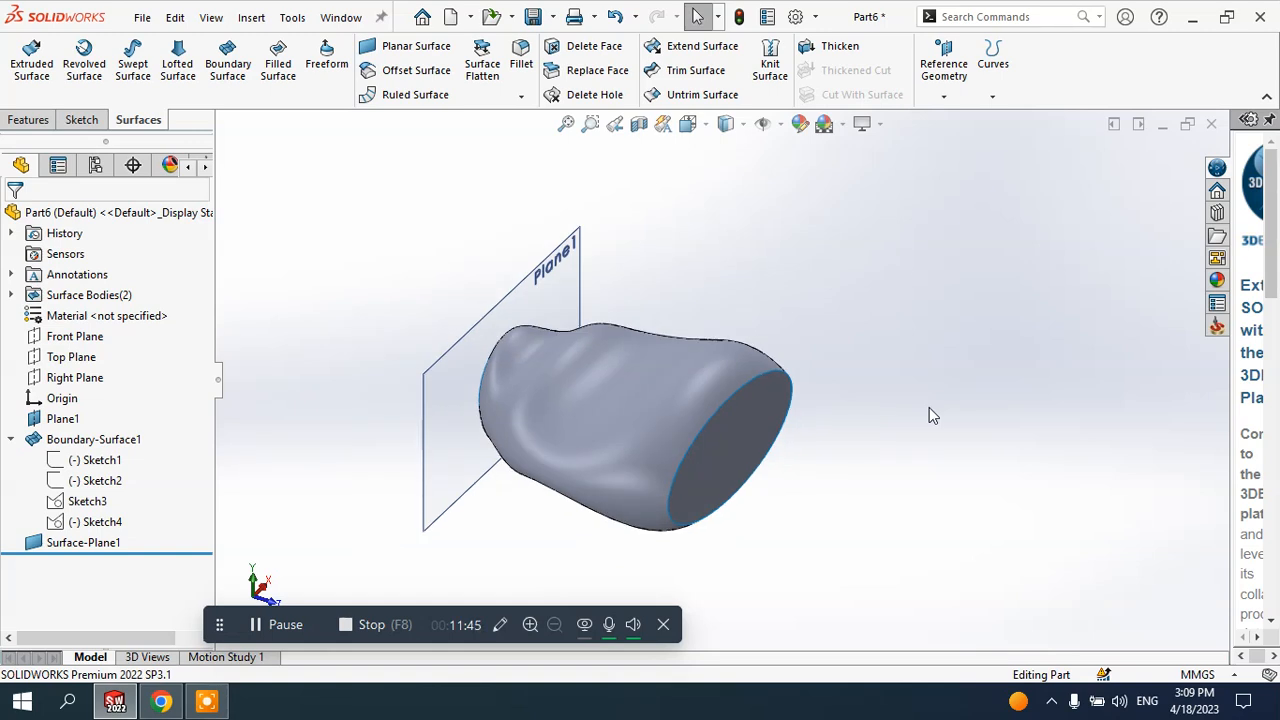
- Knit the planar cap and the boundary surface into one surface body
left_click(771, 62)
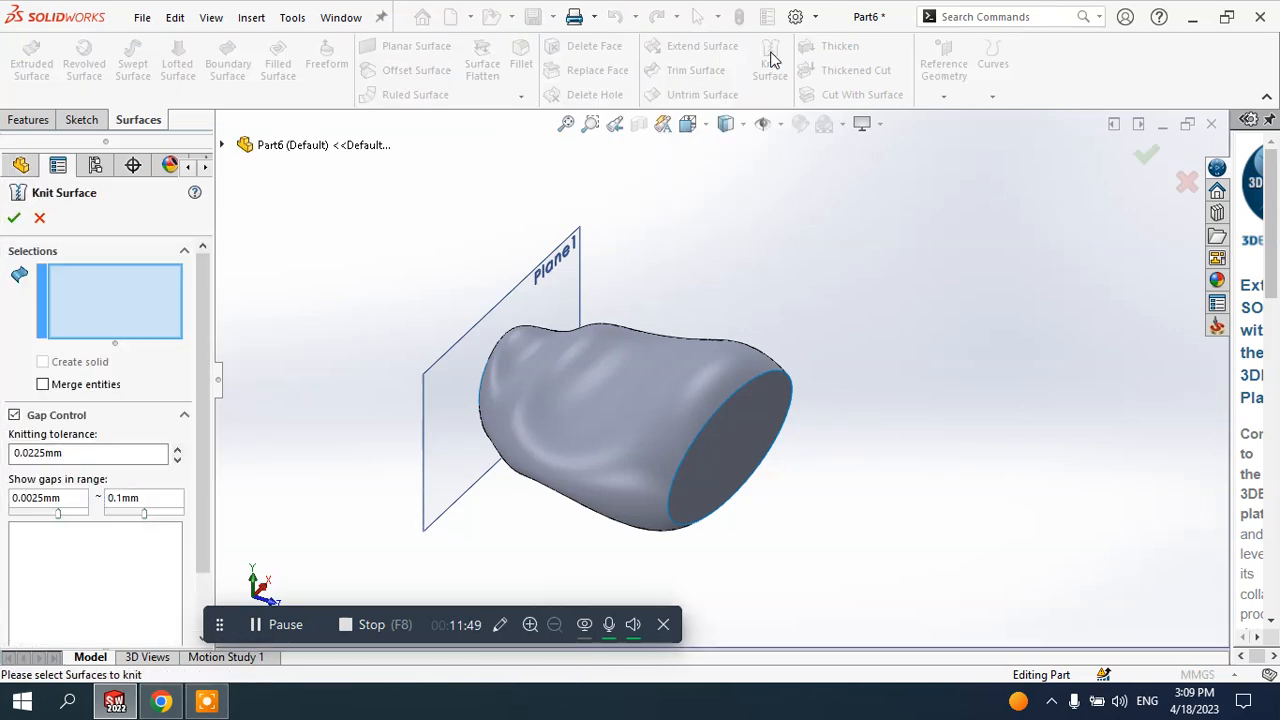
left_click(769, 405)
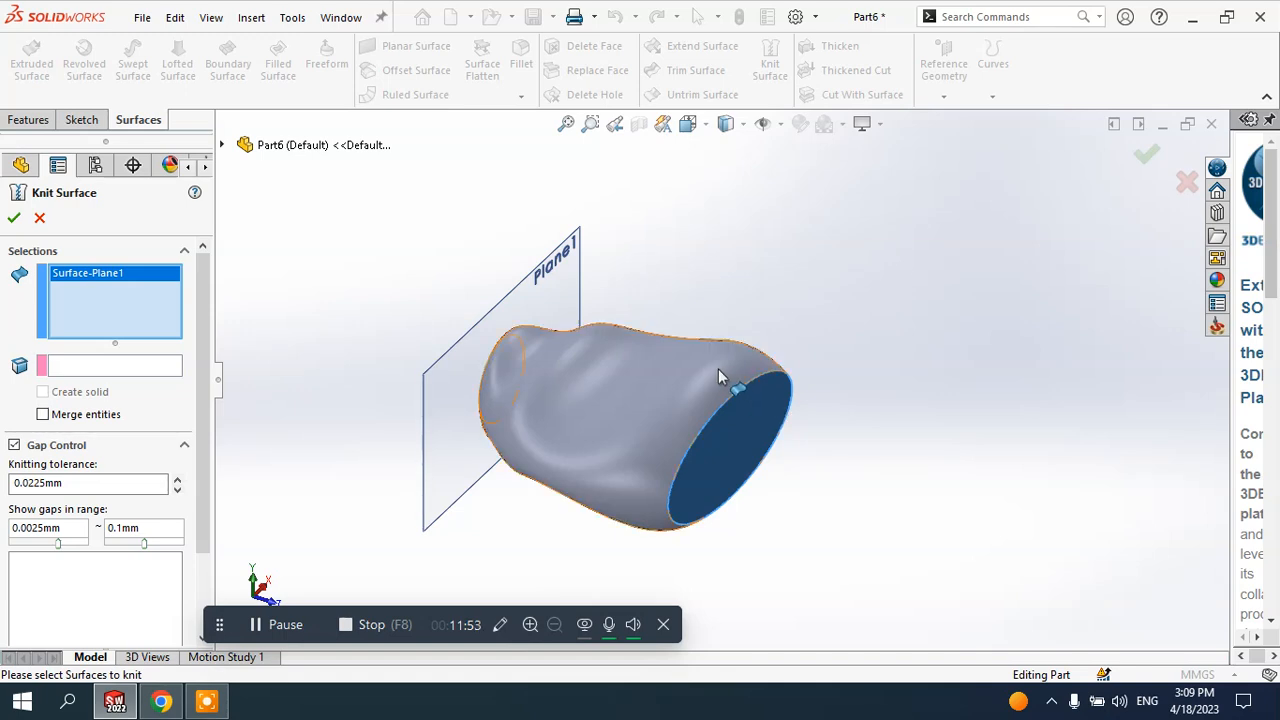
left_click(687, 362)
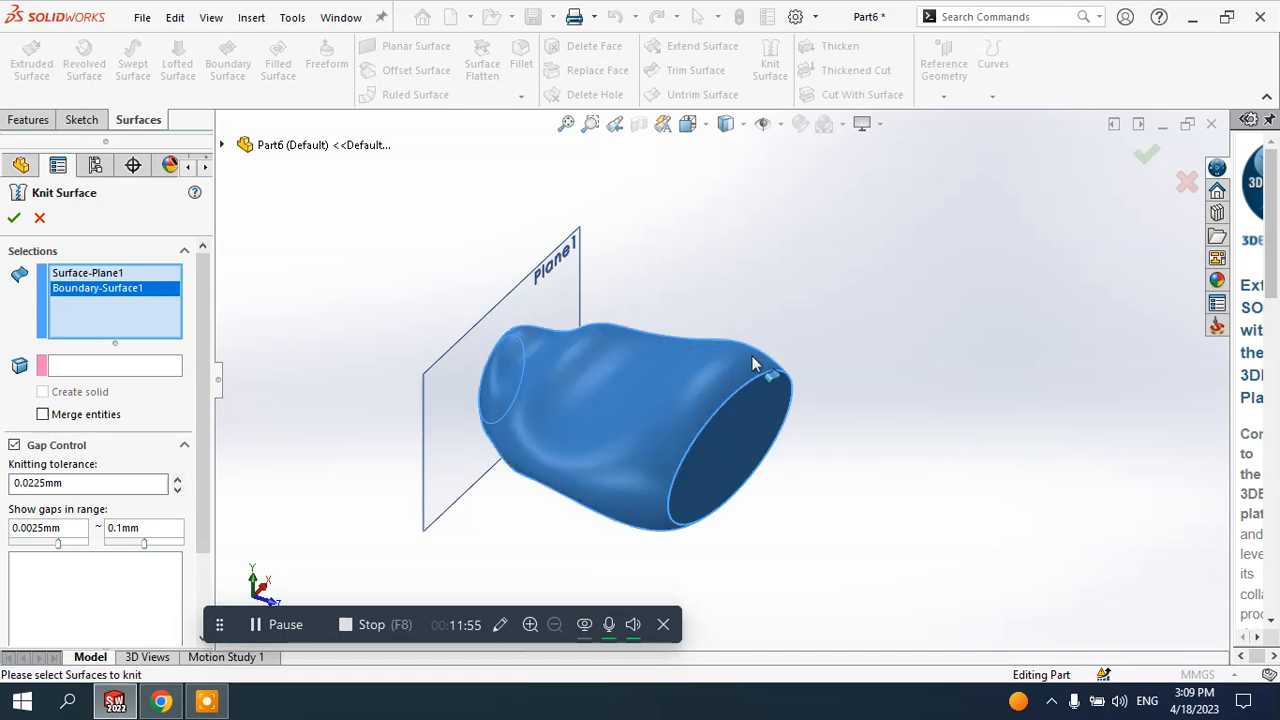
left_click(14, 218)
- Examine the knitted surface around its elliptical end and compare where the Fillet command is offered for solids and surfaces
middle_click_drag(840, 345, 771, 323)
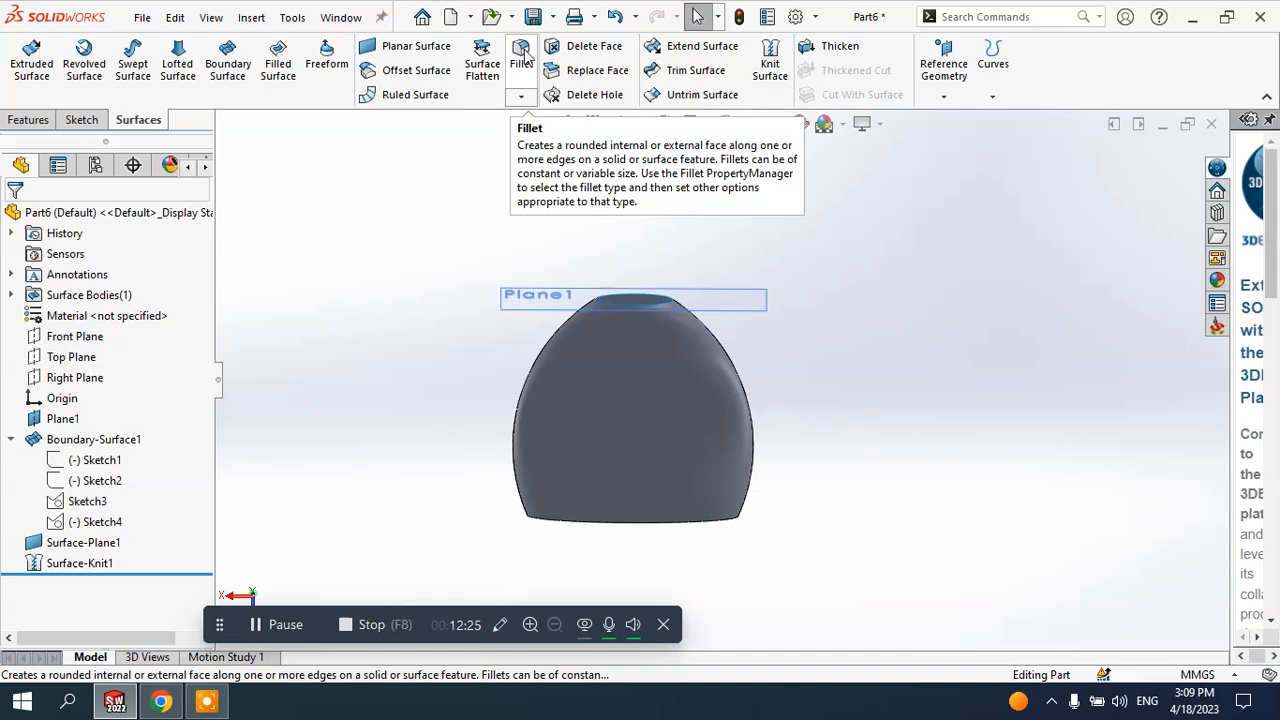
left_click(31, 122)
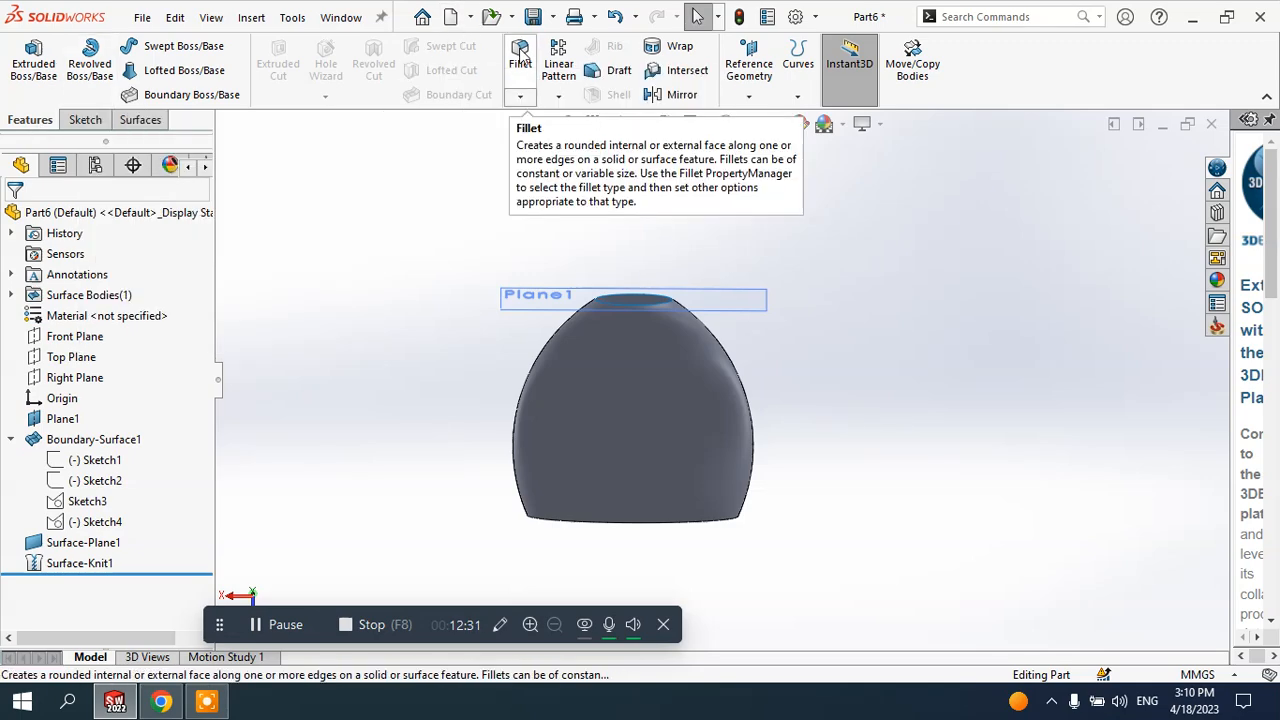
left_click(138, 120)
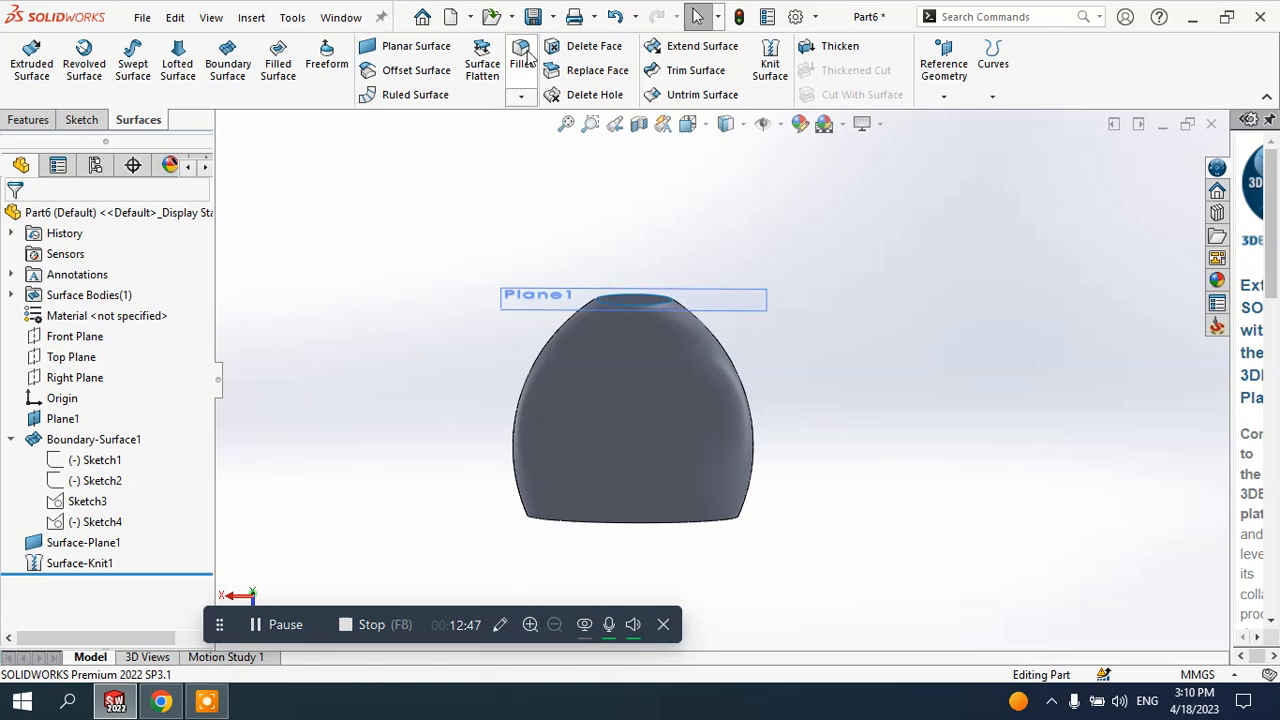
left_click(102, 565)
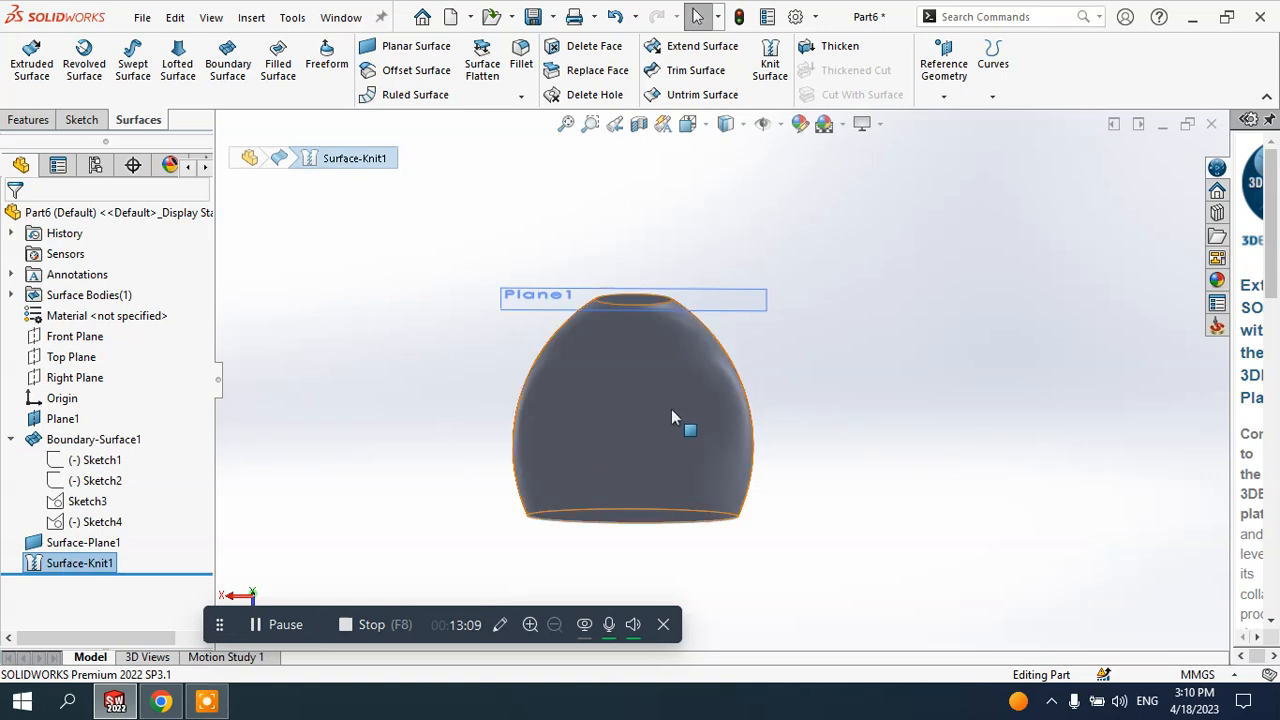
middle_click_drag(874, 420, 689, 557)
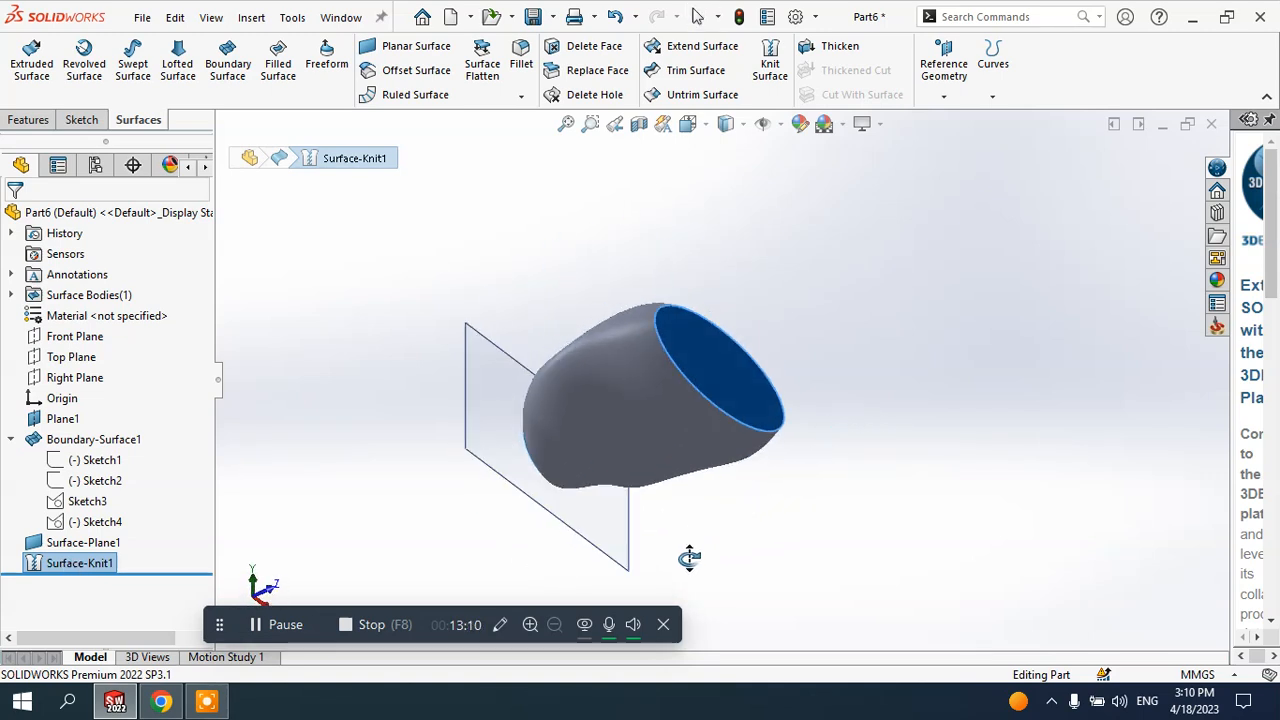
left_click(841, 336)
scroll(795, 301, "down", 1)
scroll(795, 301, "up", 1)
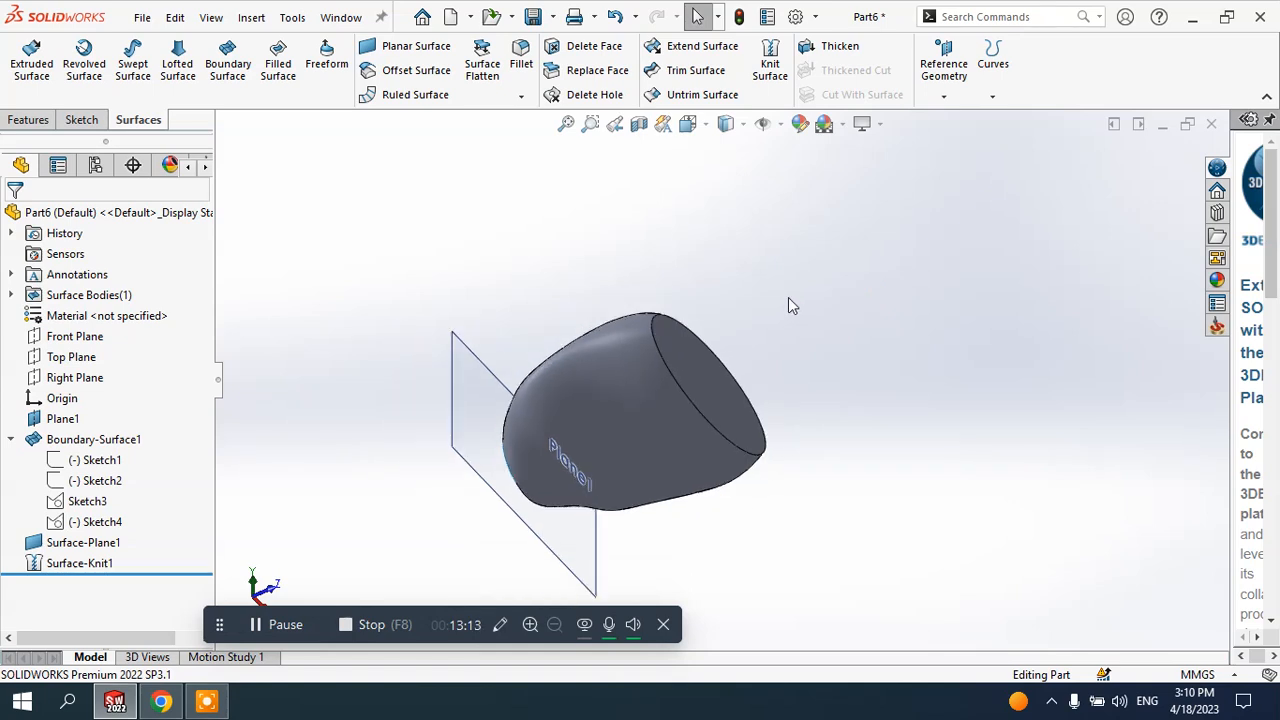
- Fillet the elliptical edge between the planar cap and the boundary surface with a symmetric 10 mm radius
left_click(521, 57)
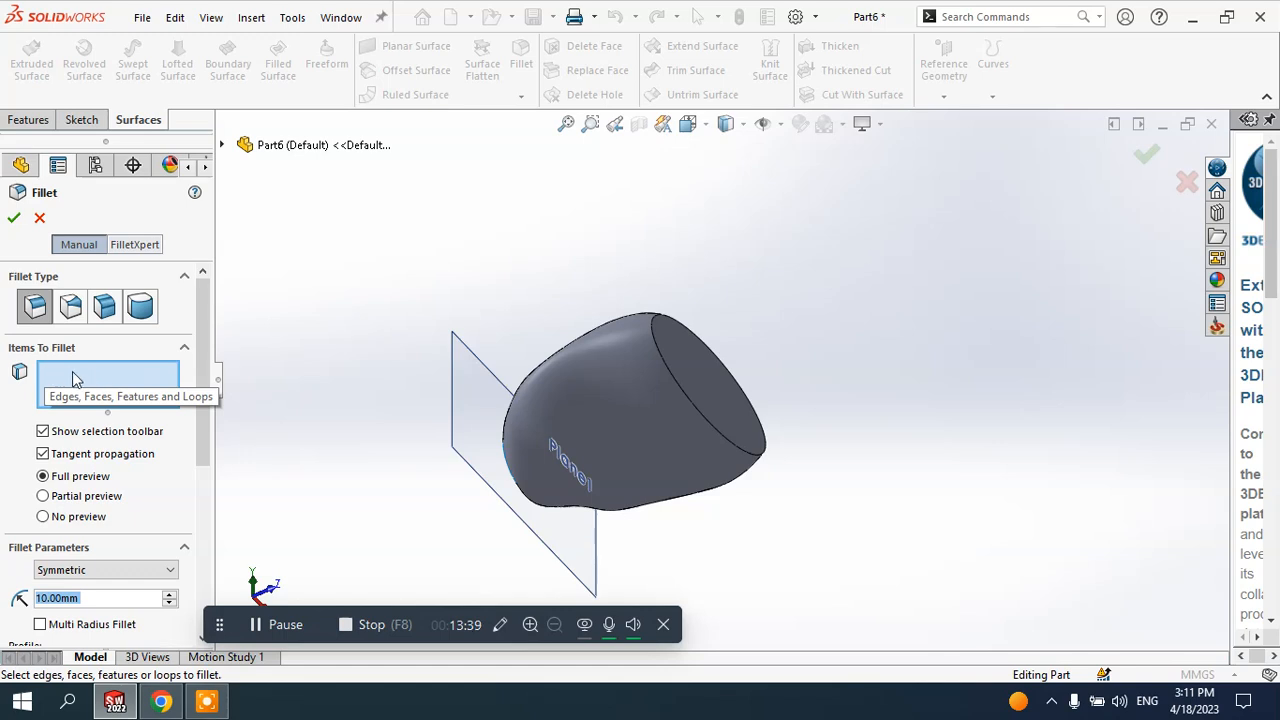
left_click(694, 374)
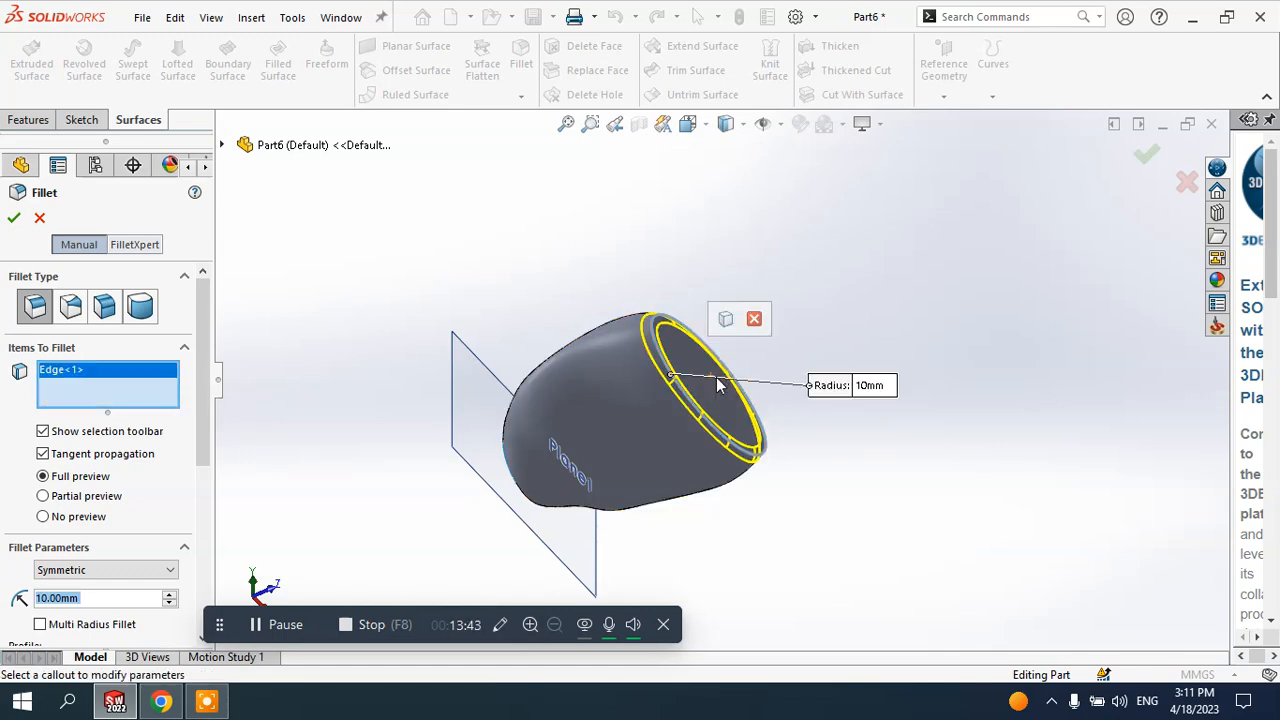
scroll(725, 385, "down", 3)
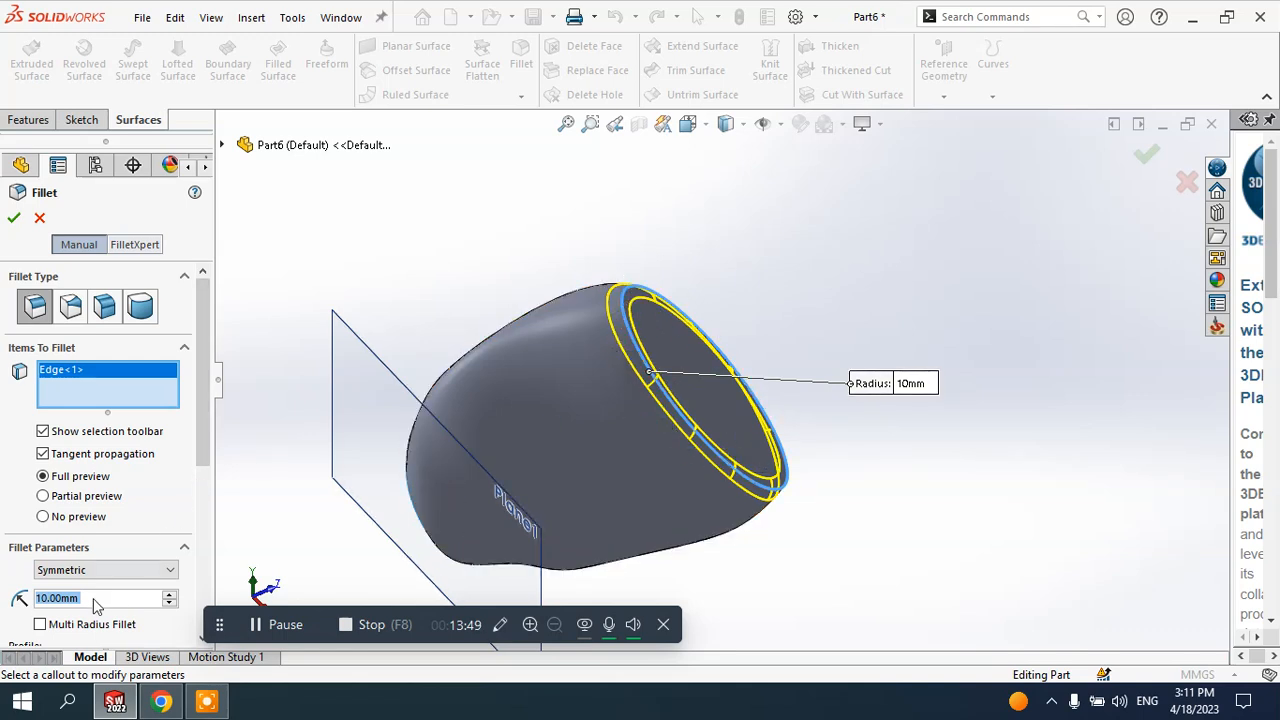
left_click(170, 595)
left_click(171, 605)
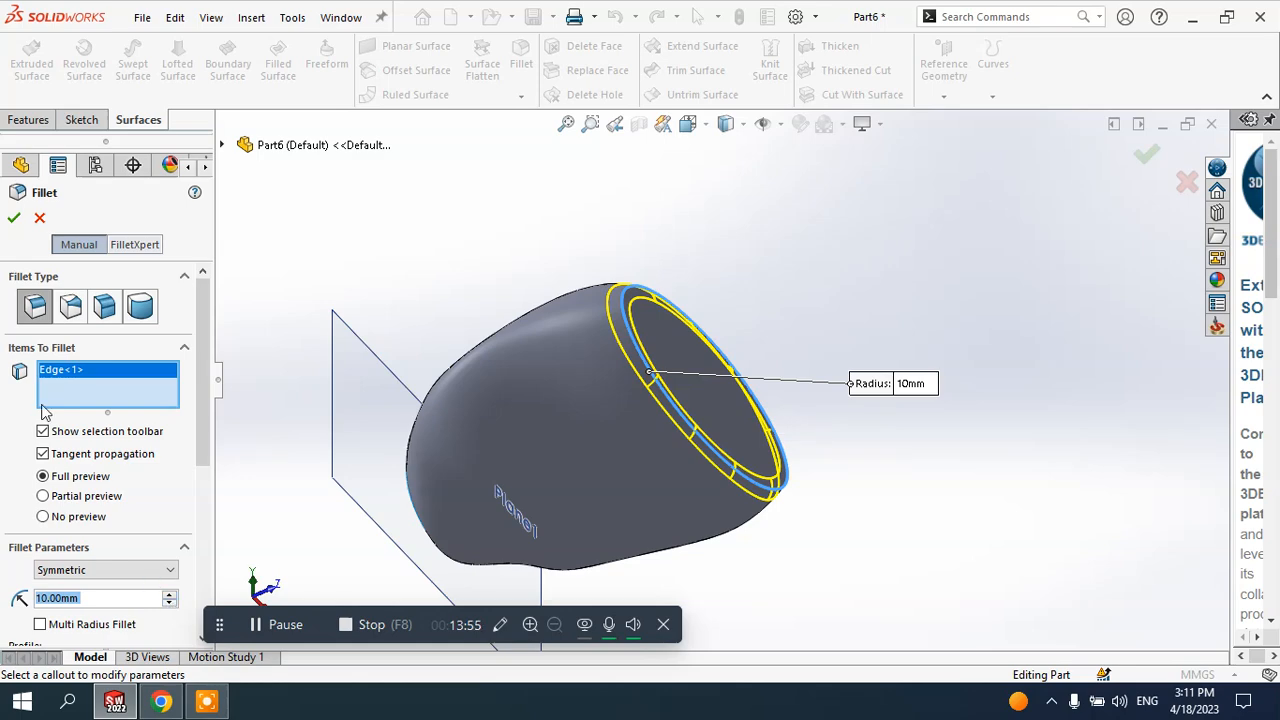
left_click(12, 216)
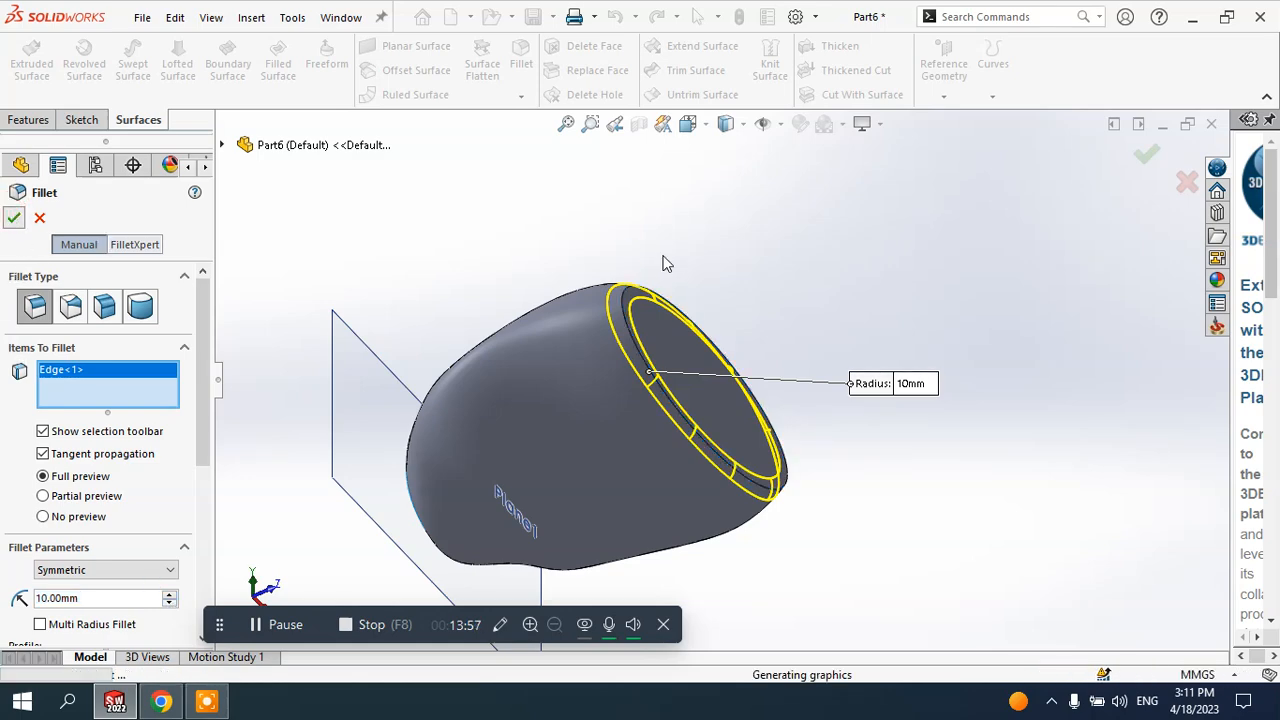
- Inspect the rounded elliptical rim and highlight the fillet and knit features it depends on
middle_click_drag(746, 257, 540, 345)
left_click(540, 345)
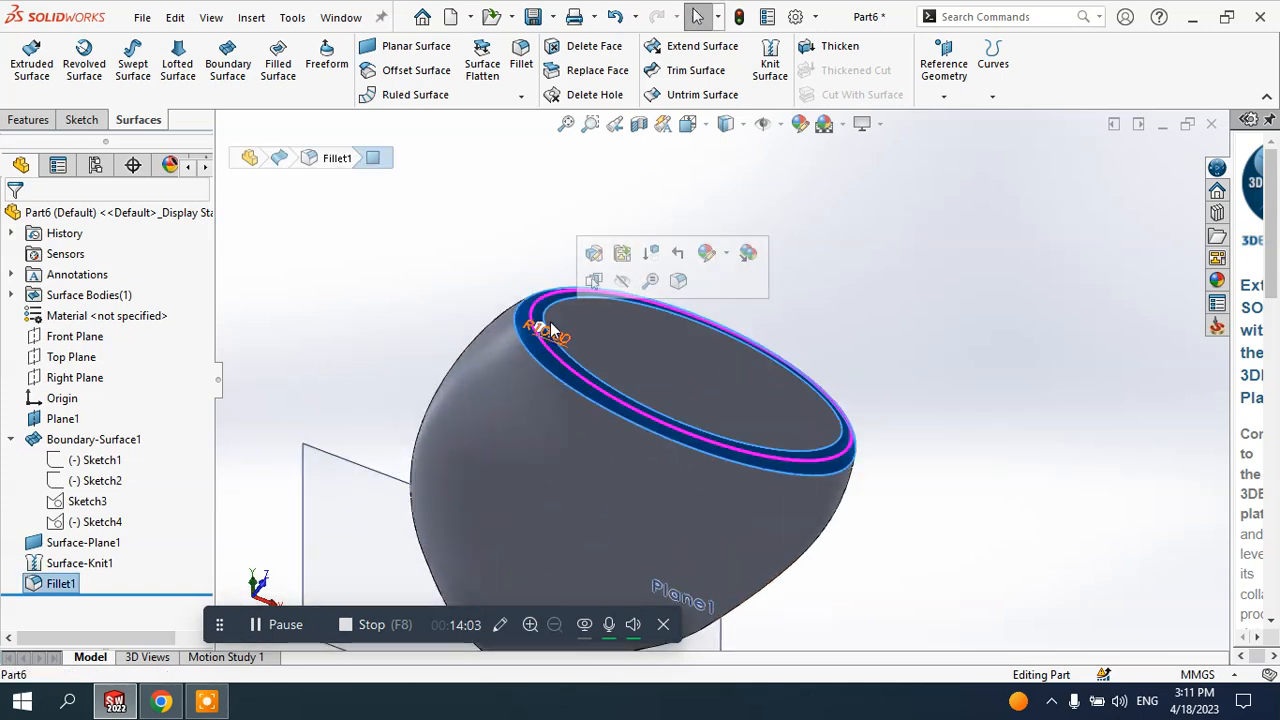
left_click(480, 274)
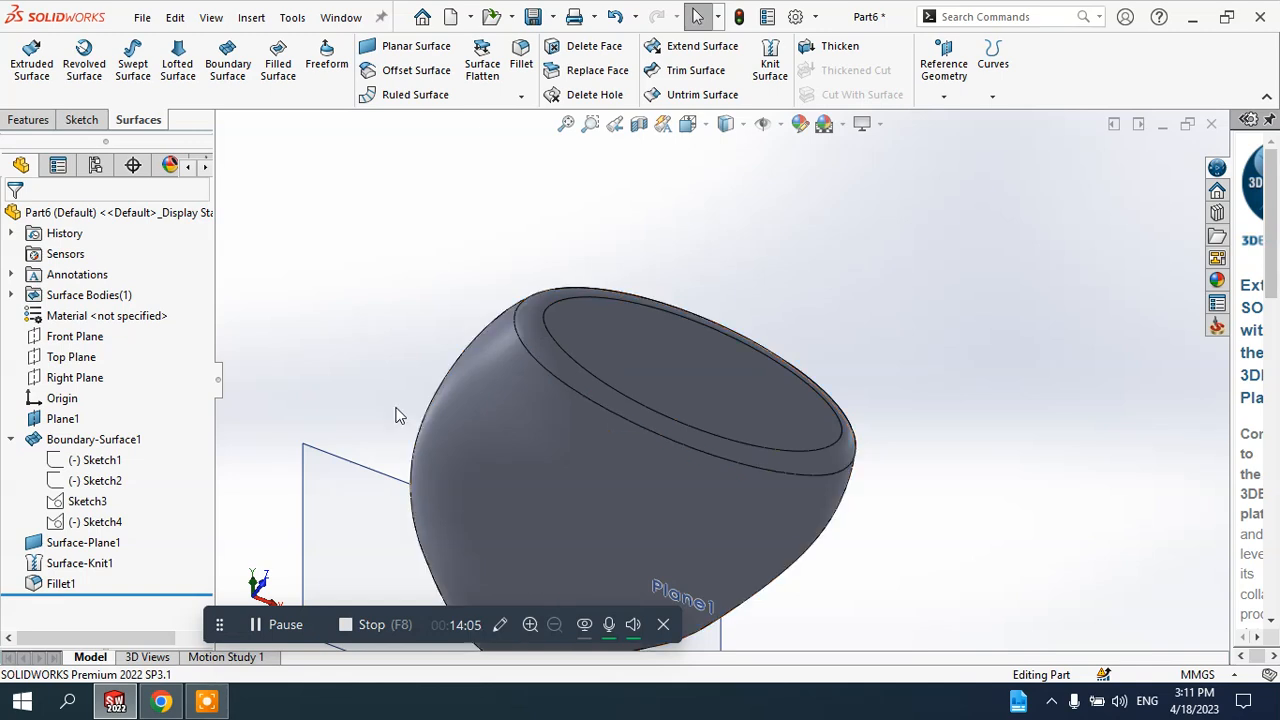
left_click(60, 584)
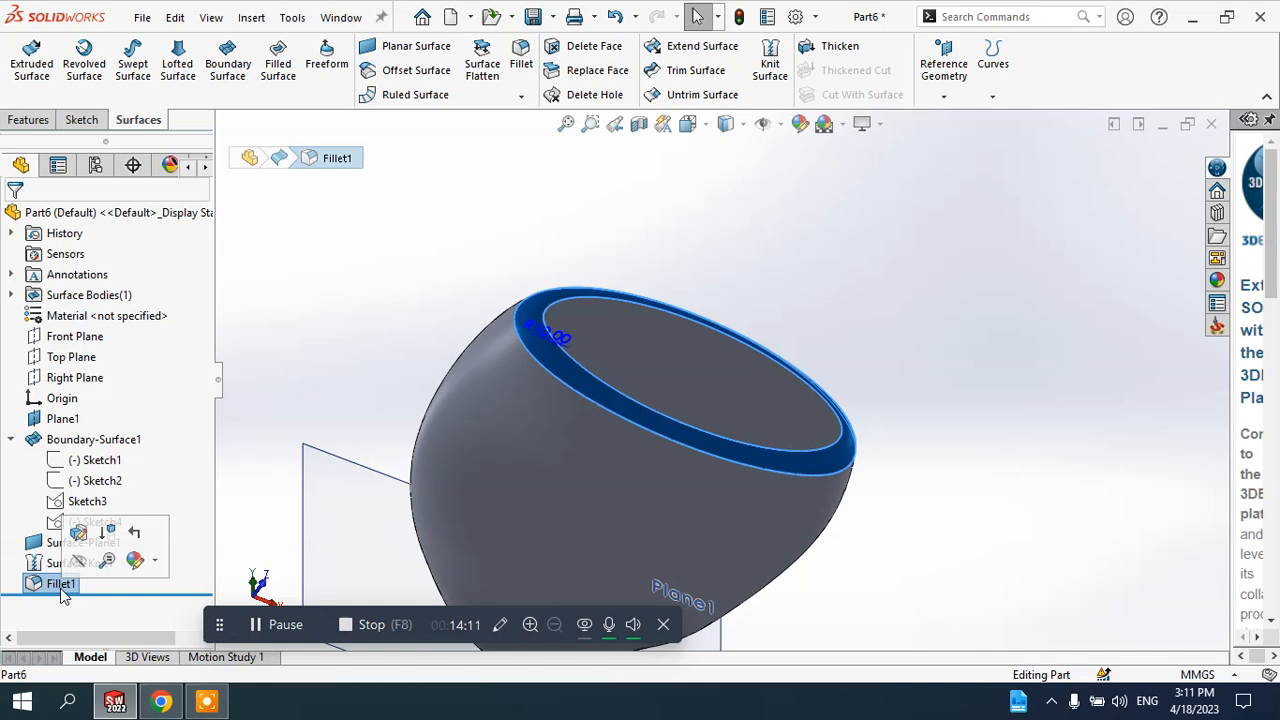
left_click(98, 564)
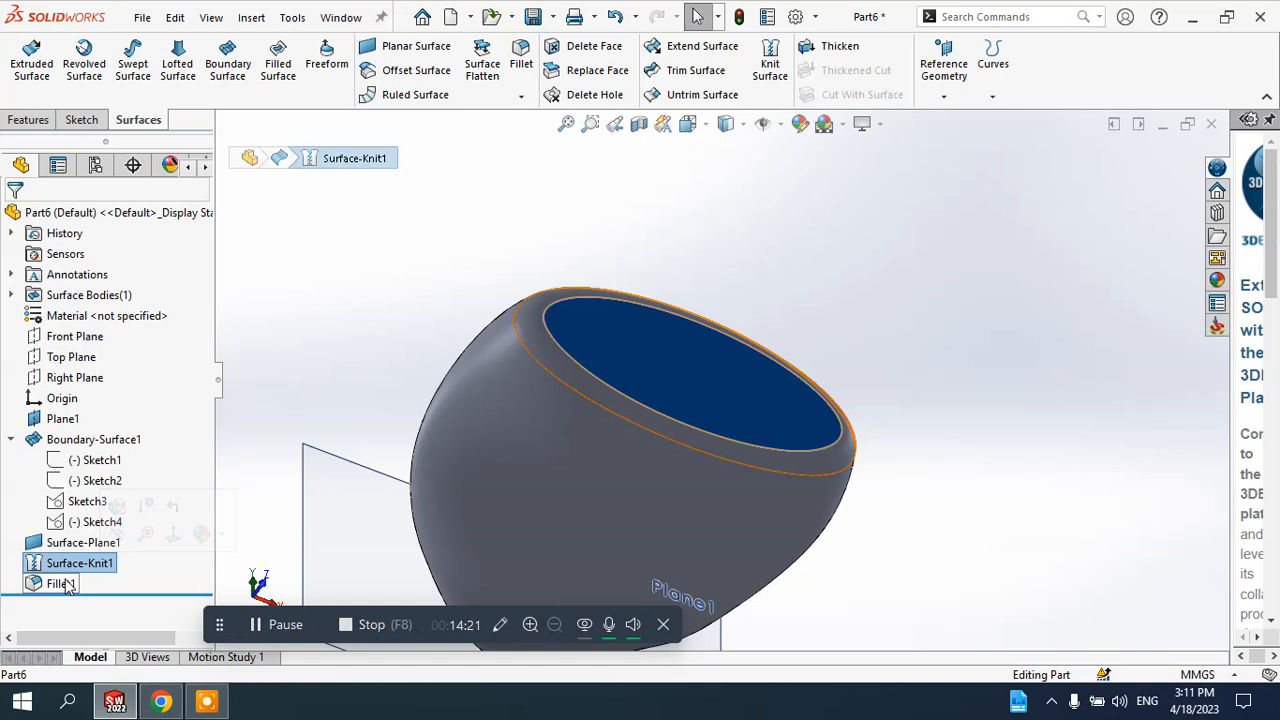
- Delete the elliptical edge's fillet and the knit feature, leaving the planar cap and boundary surface as separate bodies
left_click(63, 583)
right_click(62, 582)
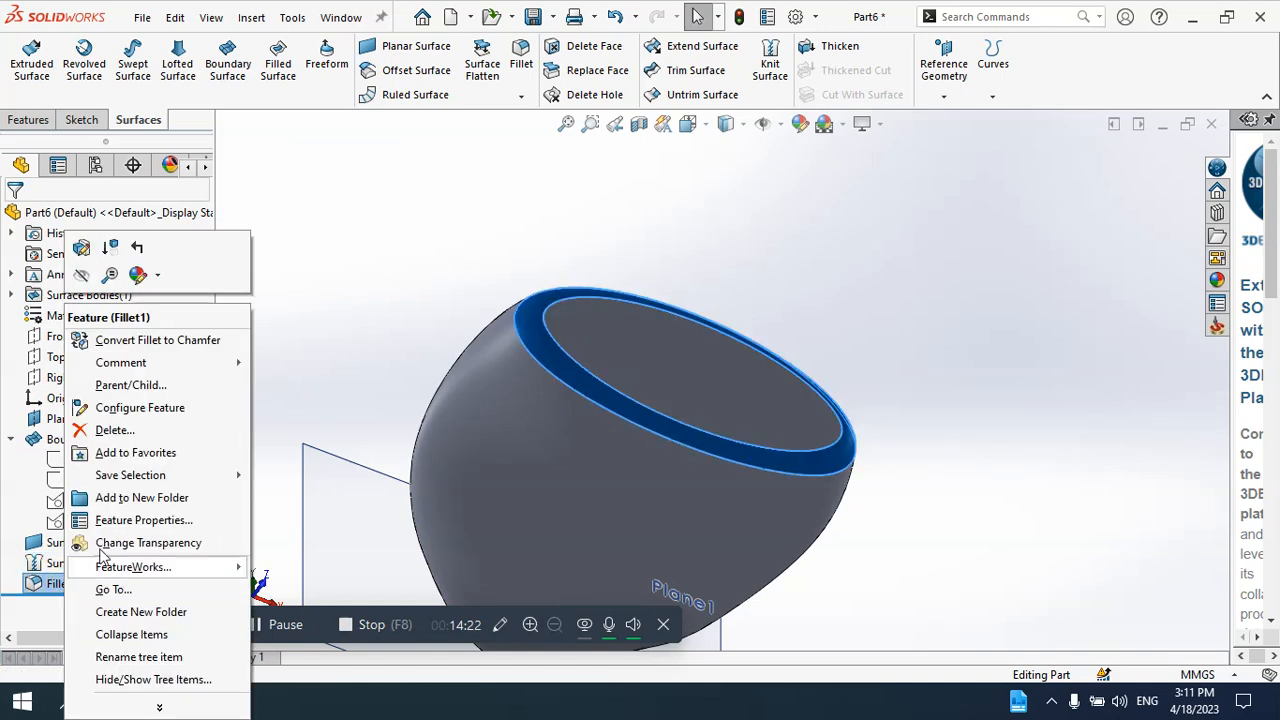
left_click(114, 430)
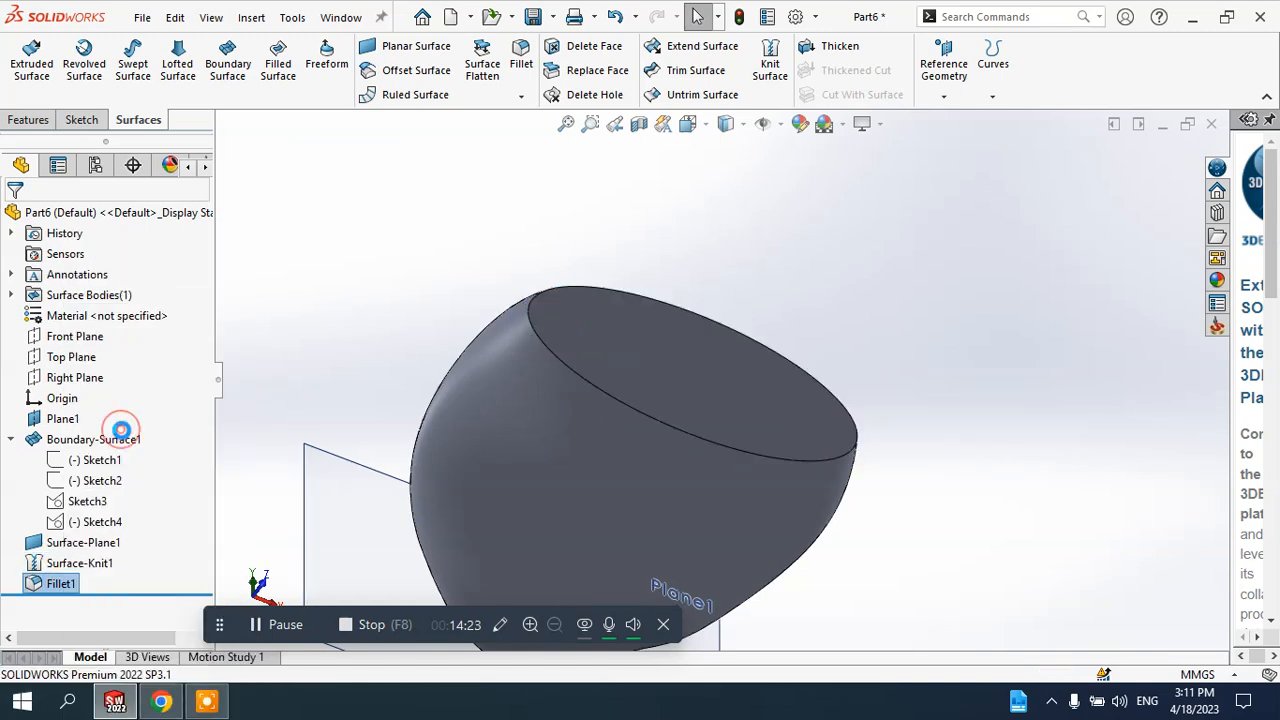
left_click(70, 565)
right_click(66, 568)
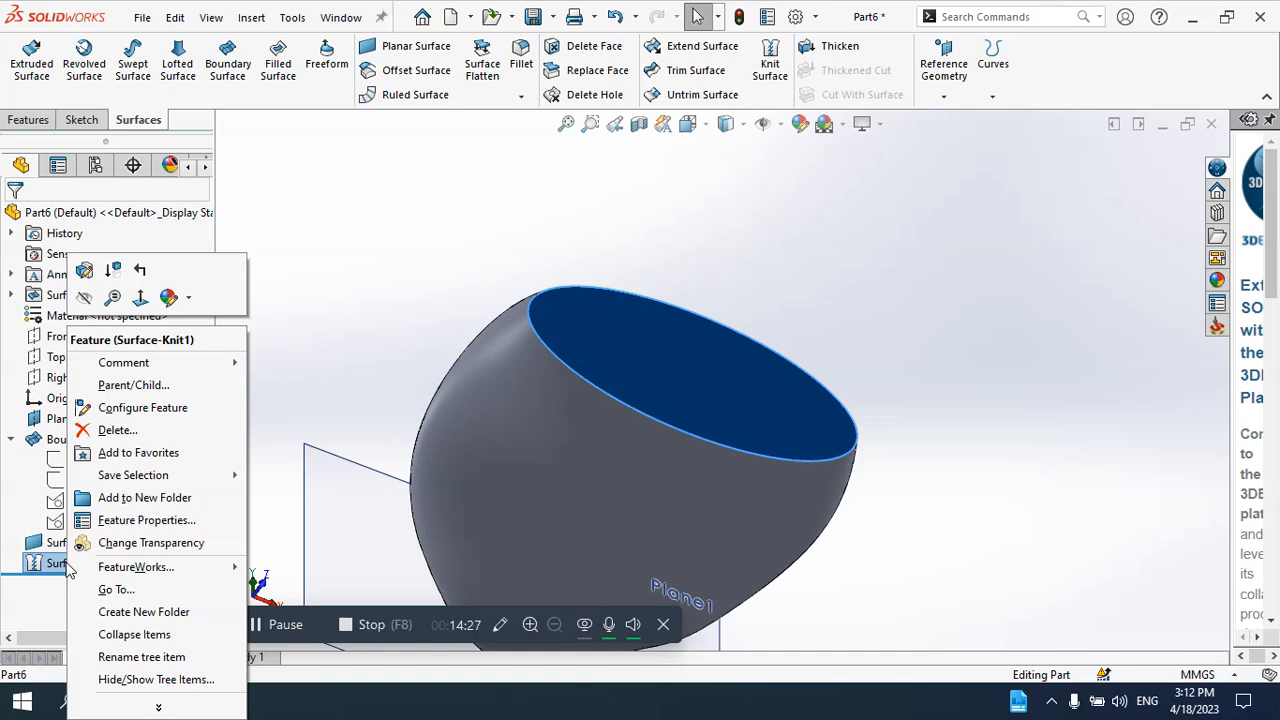
left_click(116, 430)
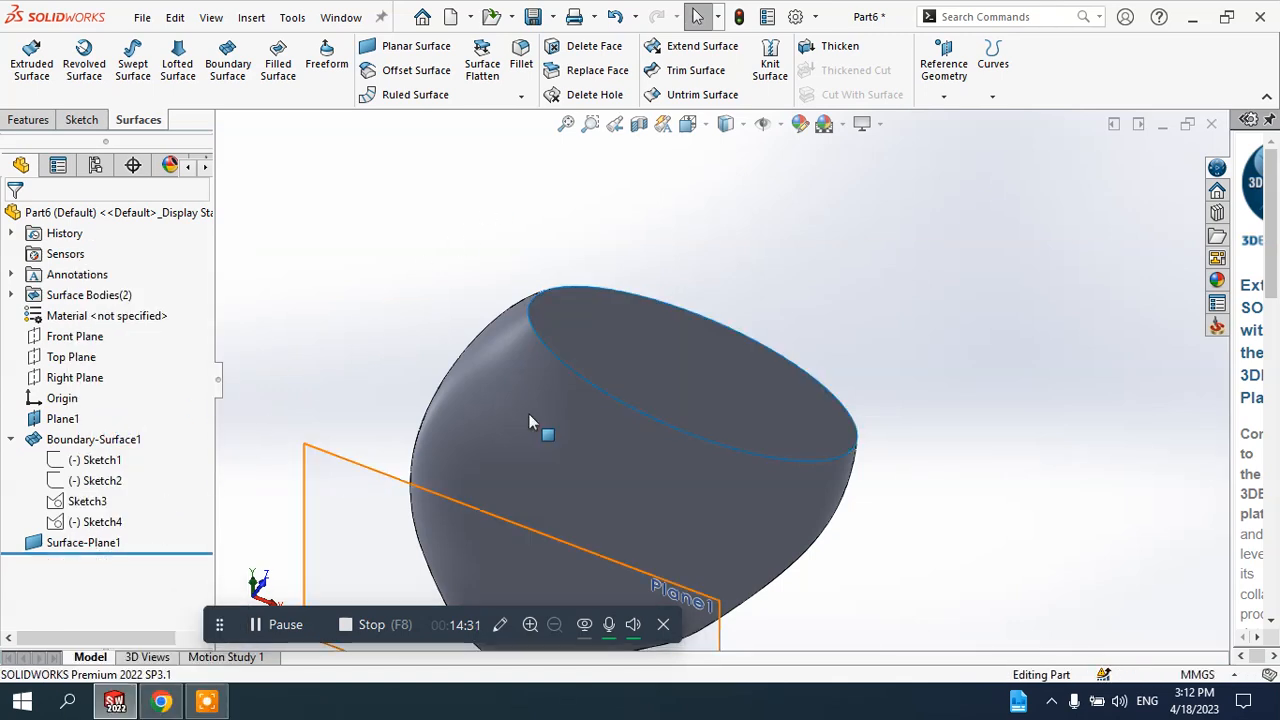
- Try to fillet the elliptical edge between the unknitted planar cap and boundary surface
left_click(624, 337)
left_click(528, 386)
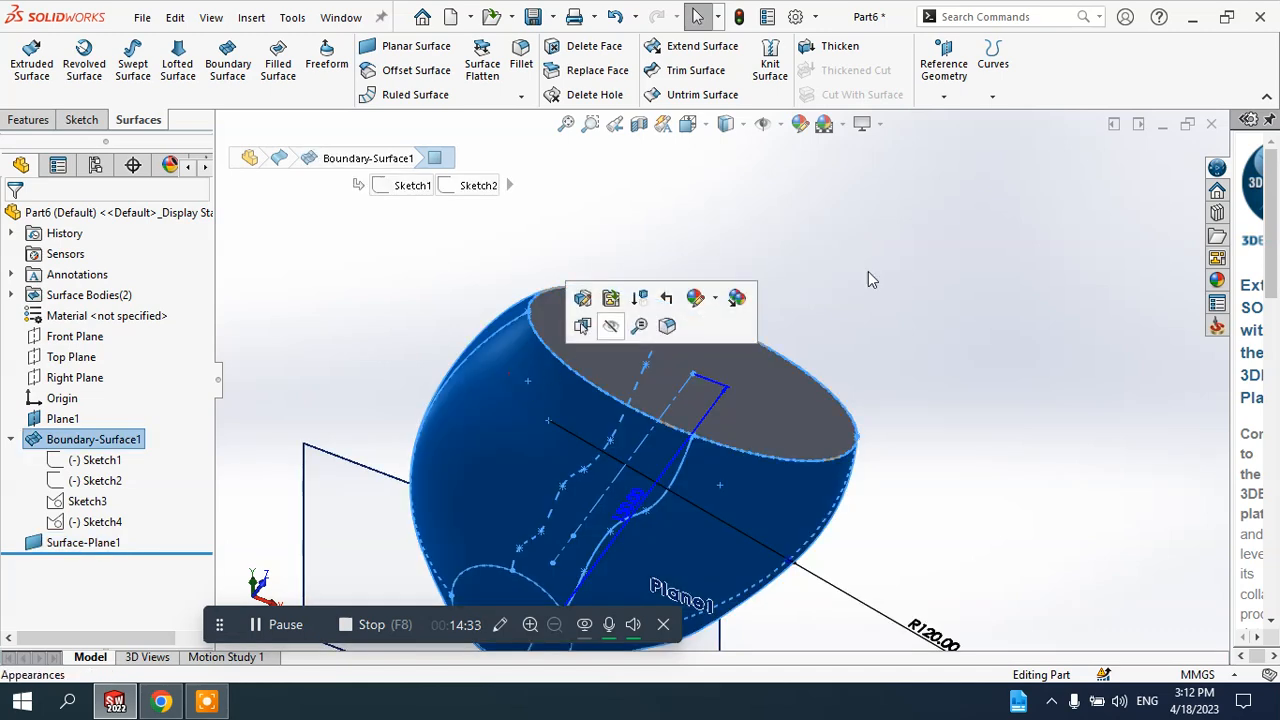
left_click(938, 248)
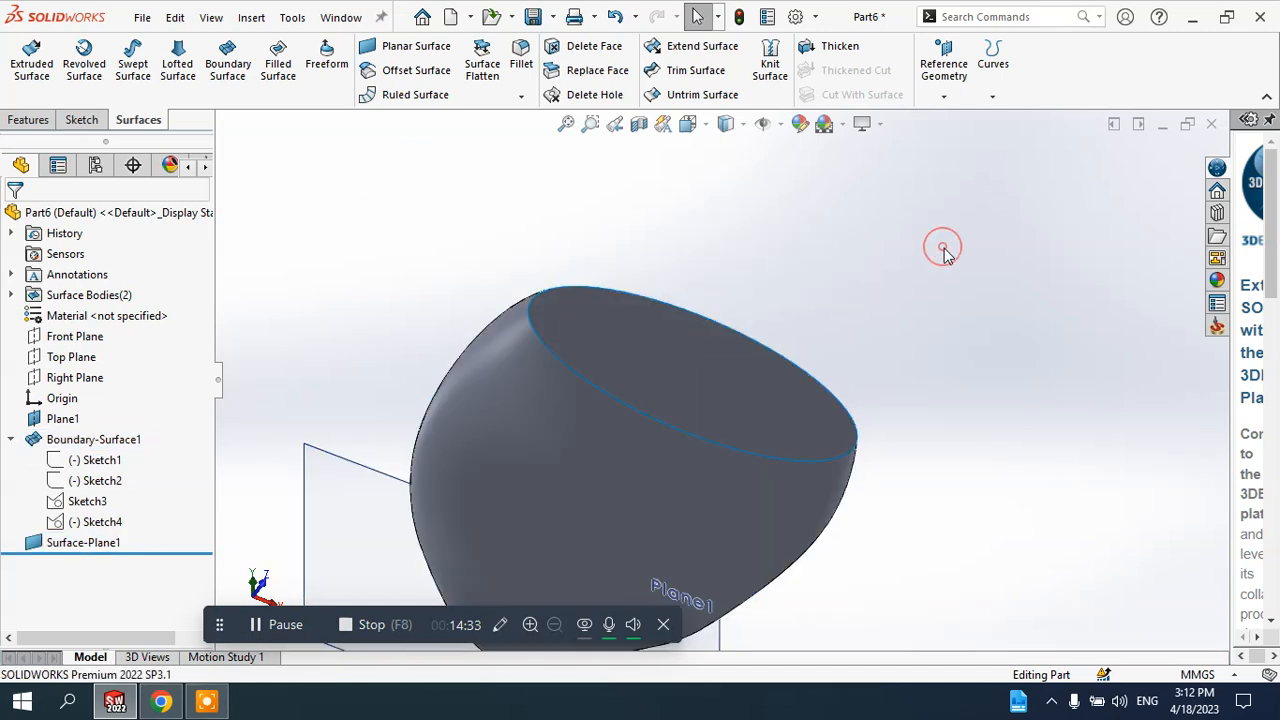
left_click(521, 56)
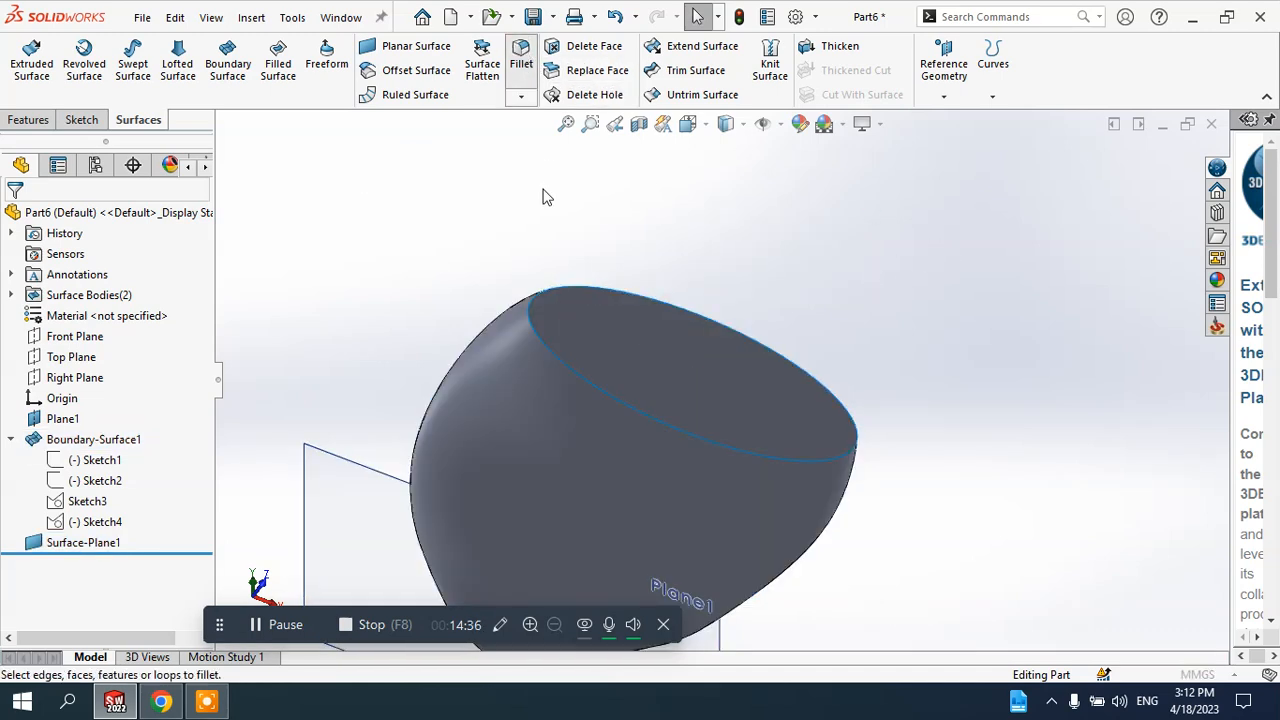
left_click(546, 296)
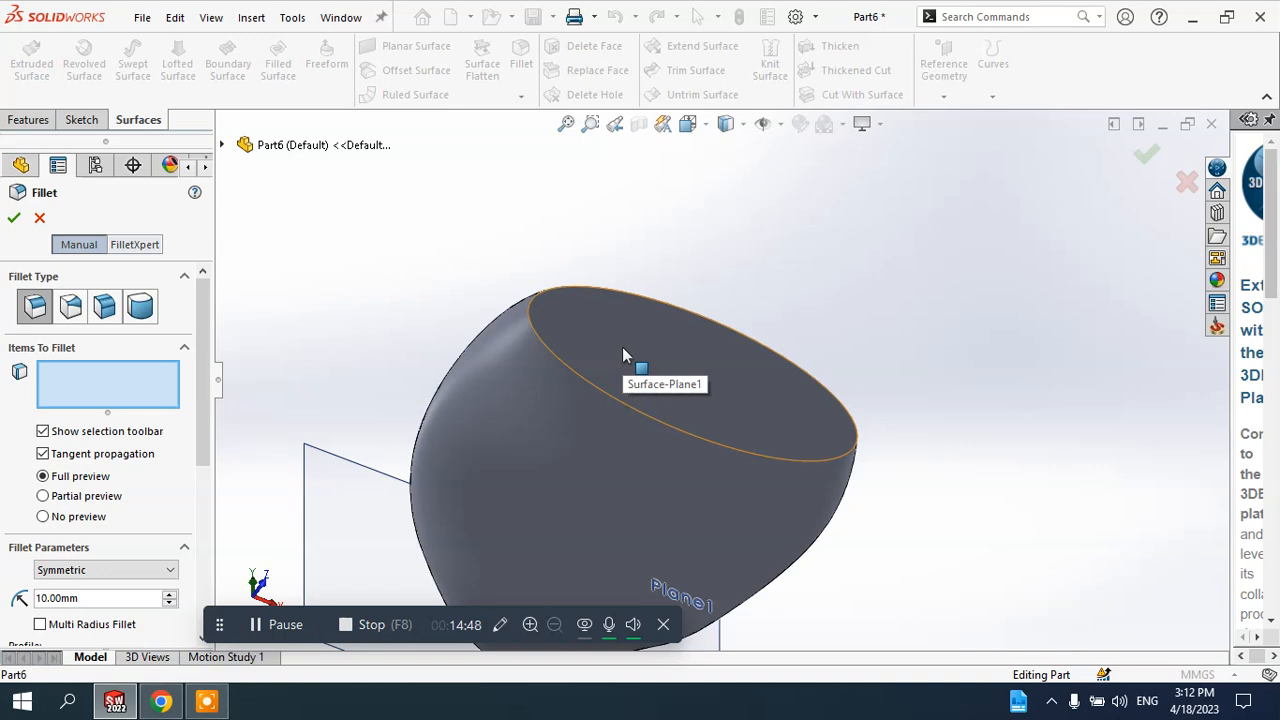
left_click(541, 300)
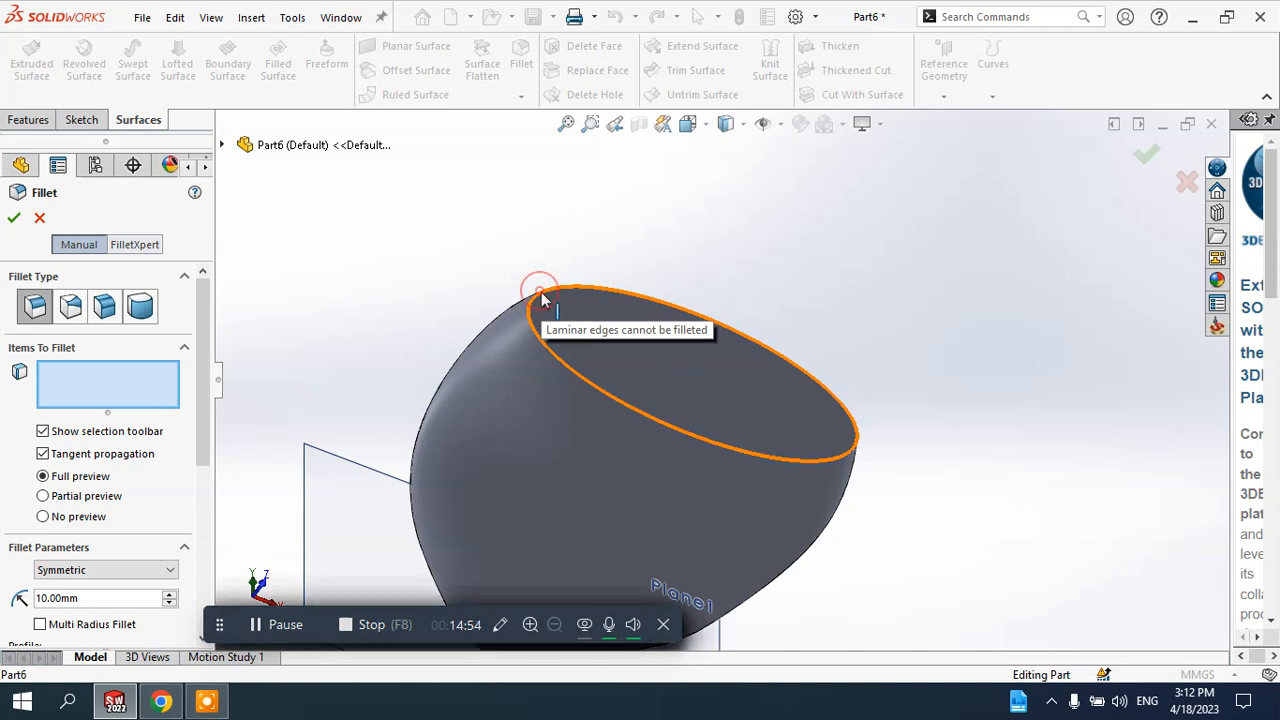
left_click(41, 219)
- Knit the planar cap and the boundary surface into a single surface body
left_click(767, 60)
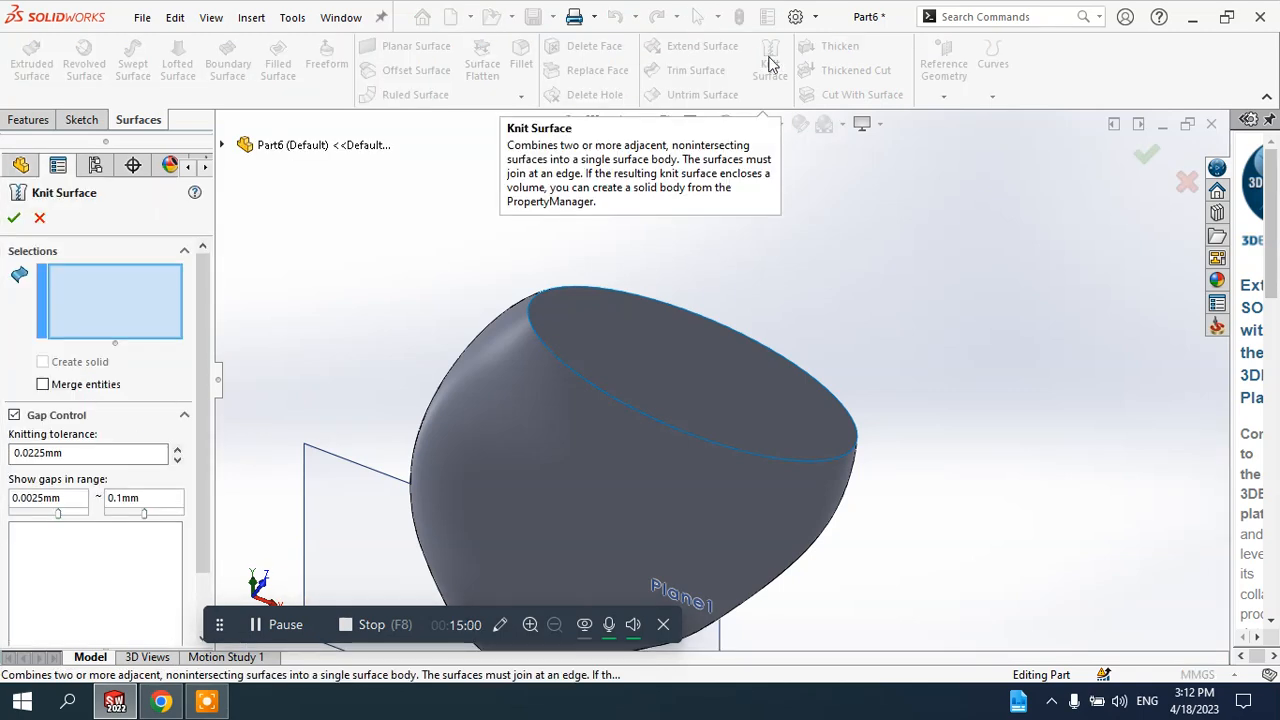
left_click(643, 316)
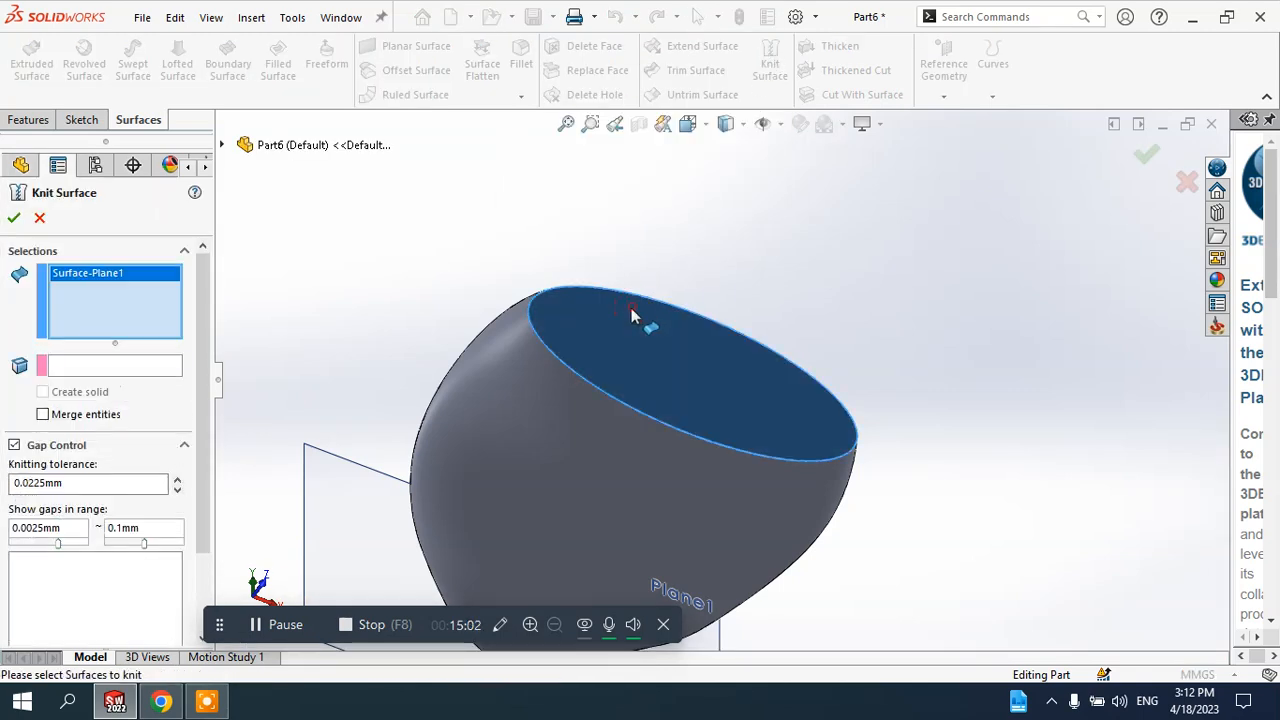
left_click(506, 354)
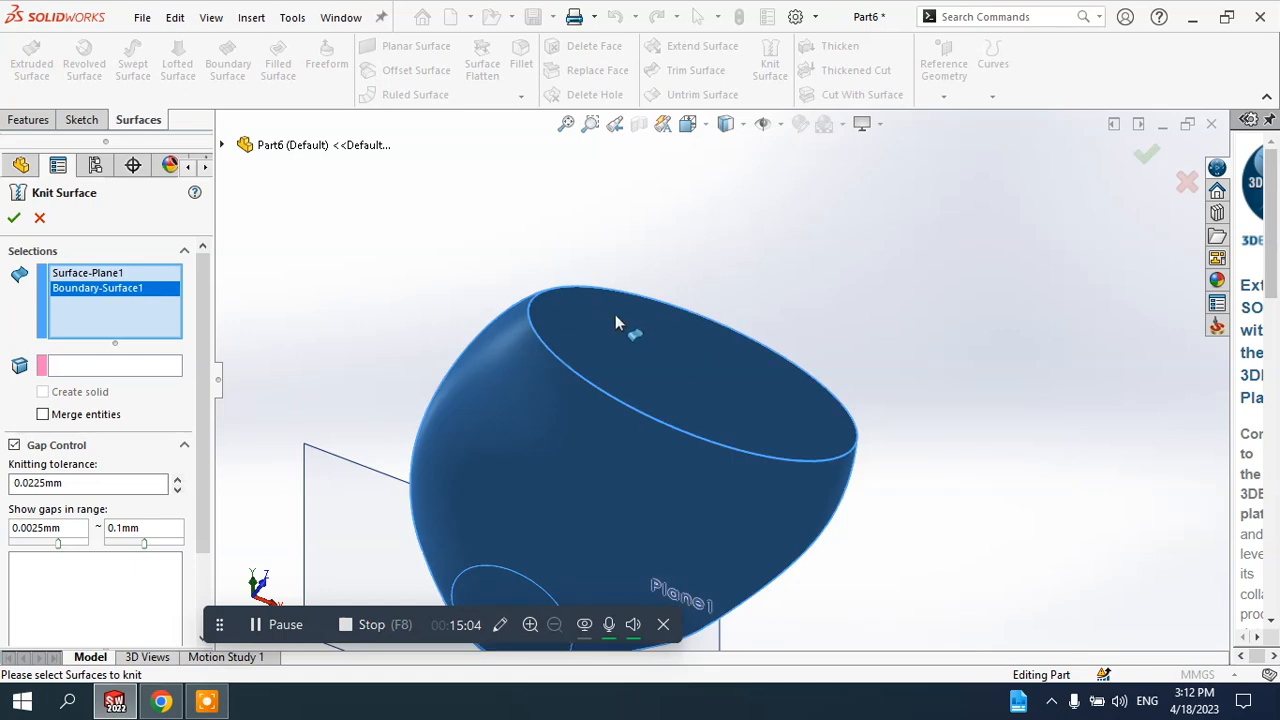
left_click(14, 220)
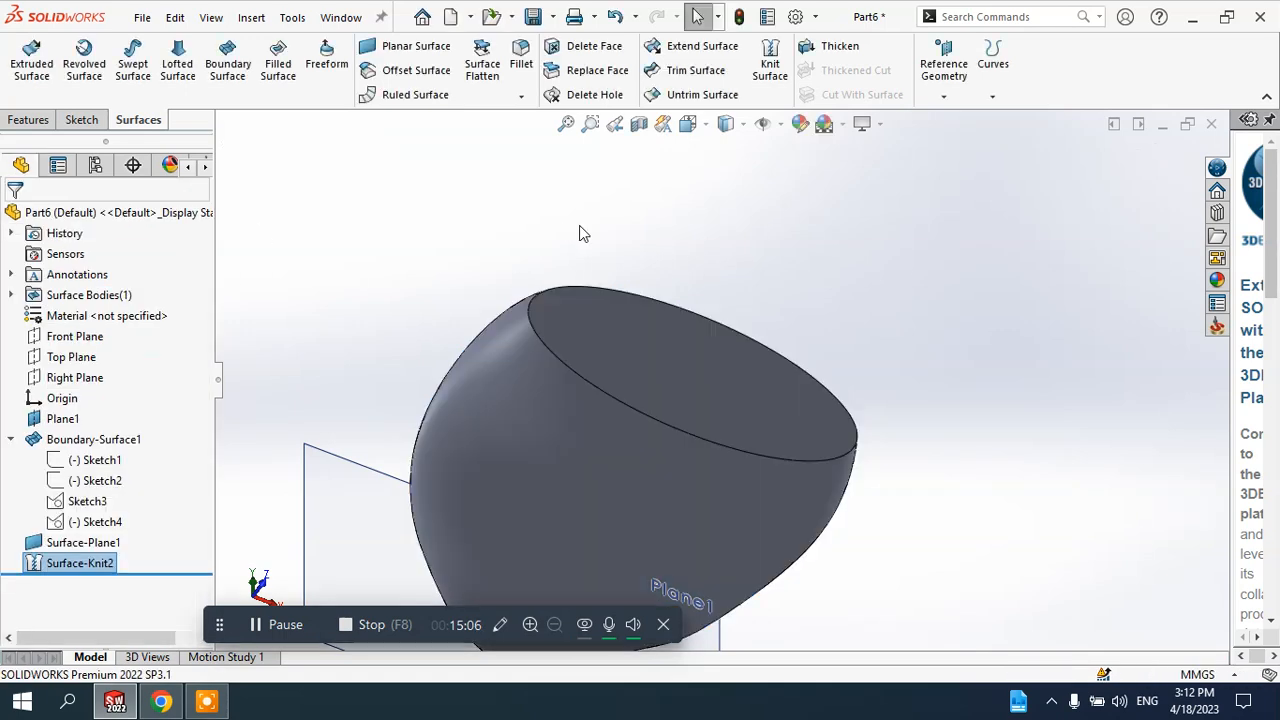
- Fillet the elliptical edge of the knitted surface with a symmetric 10 mm radius
left_click(521, 50)
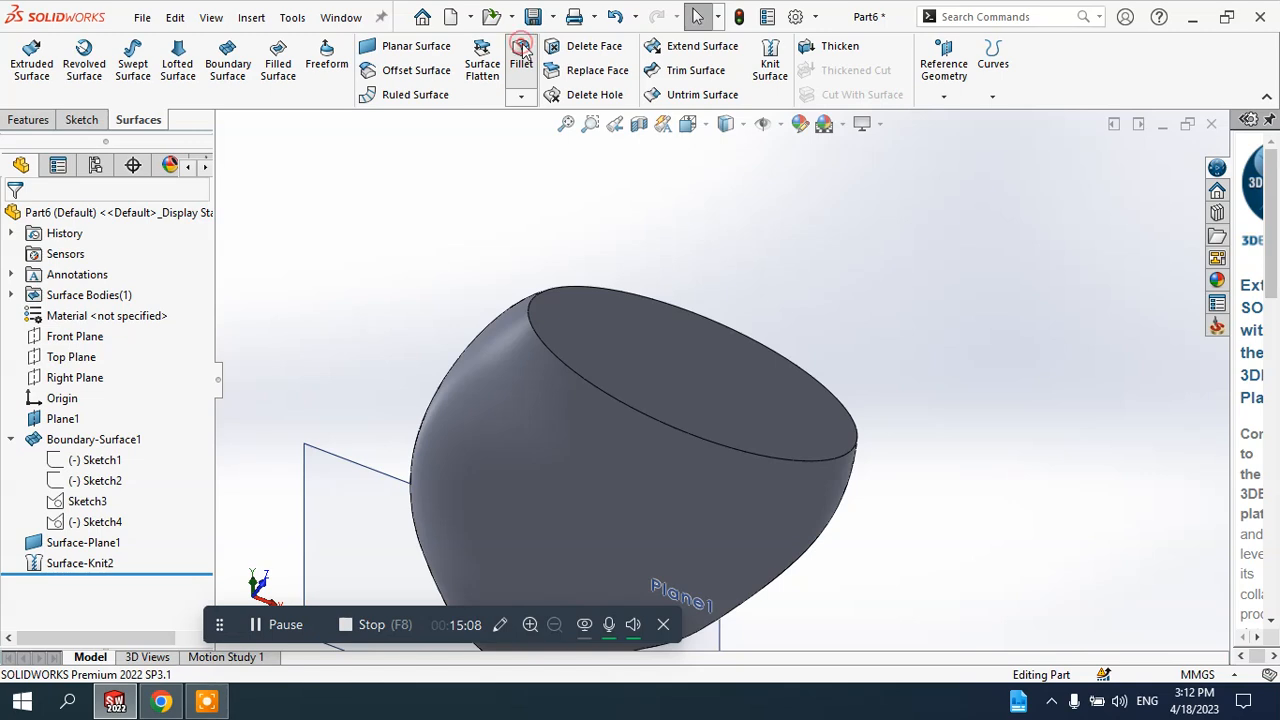
left_click(527, 314)
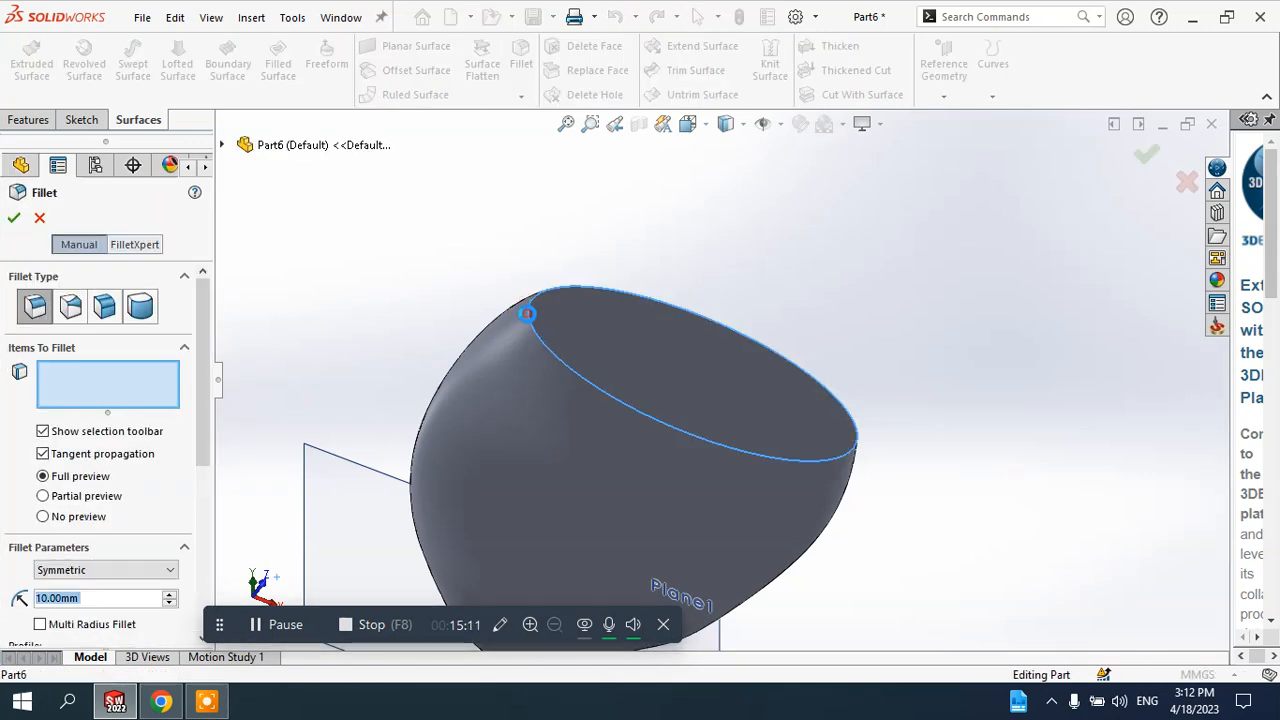
left_click(14, 218)
- Hide Plane1 at the small open end of the surface
scroll(760, 260, "up", 3)
middle_click_drag(760, 260, 679, 513)
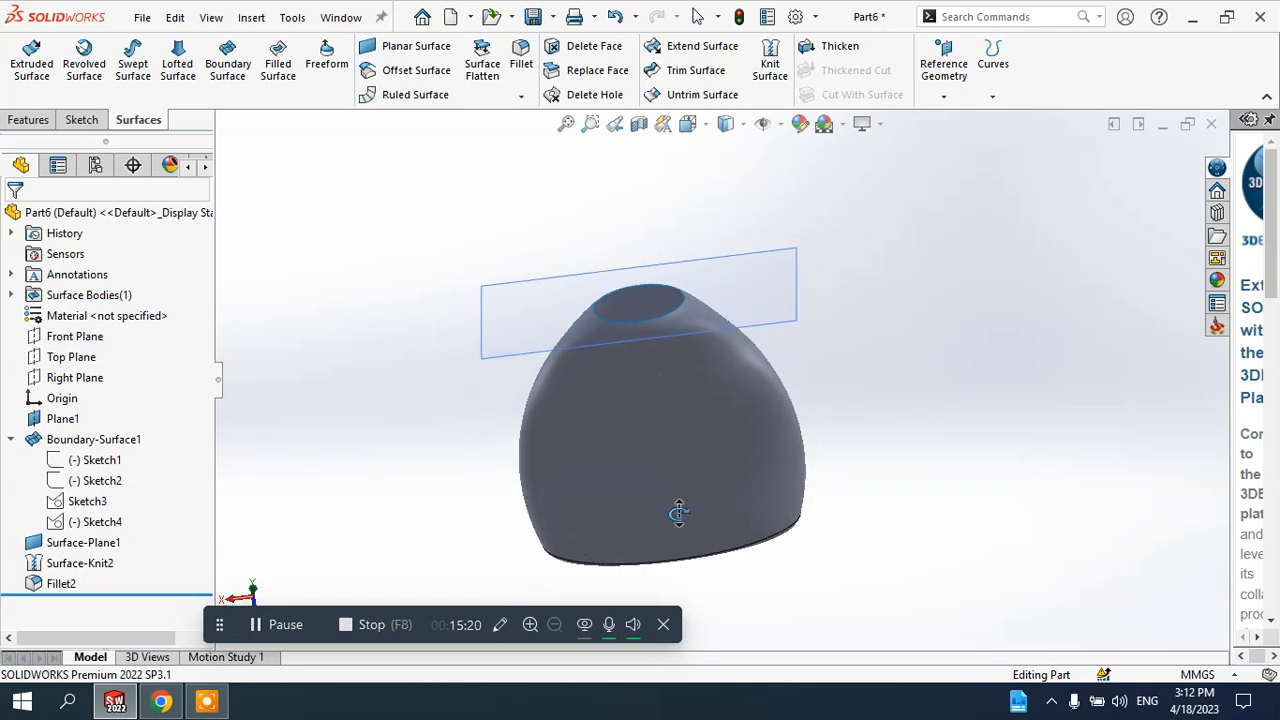
left_click(525, 348)
left_click(634, 285)
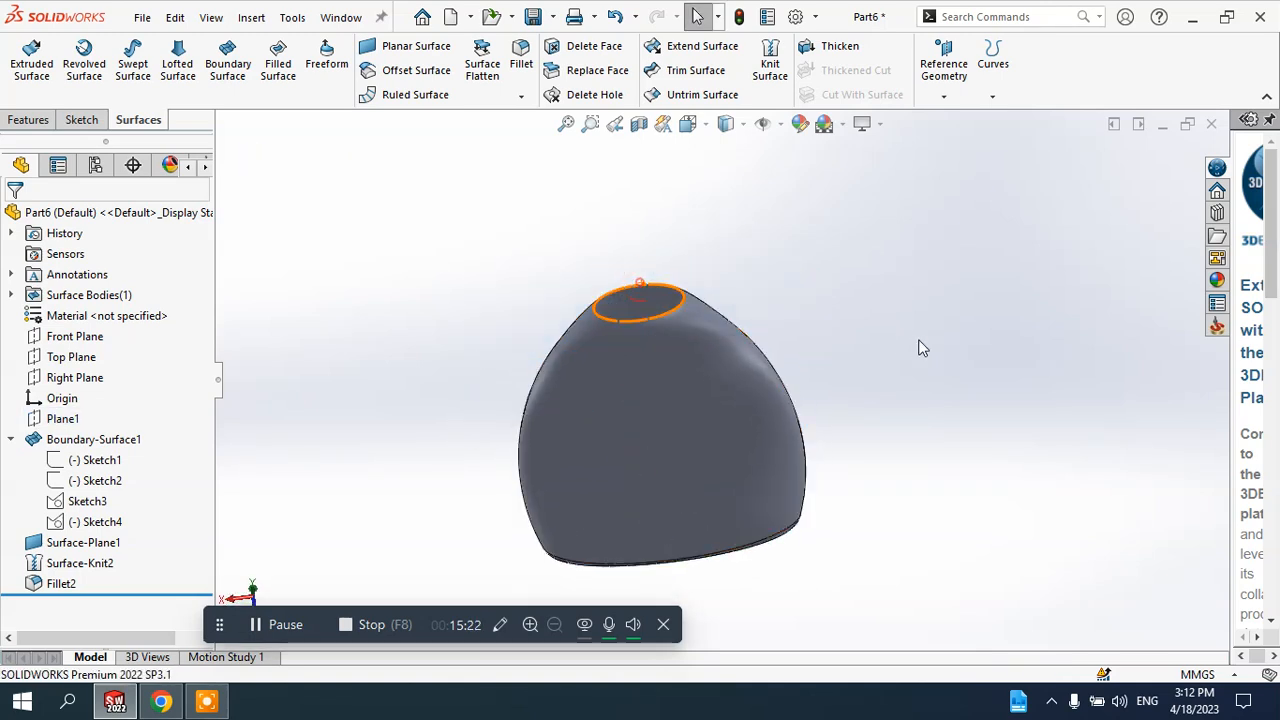
- Thicken the filleted surface body with a thickness of 1 mm
middle_click_drag(921, 347, 735, 406)
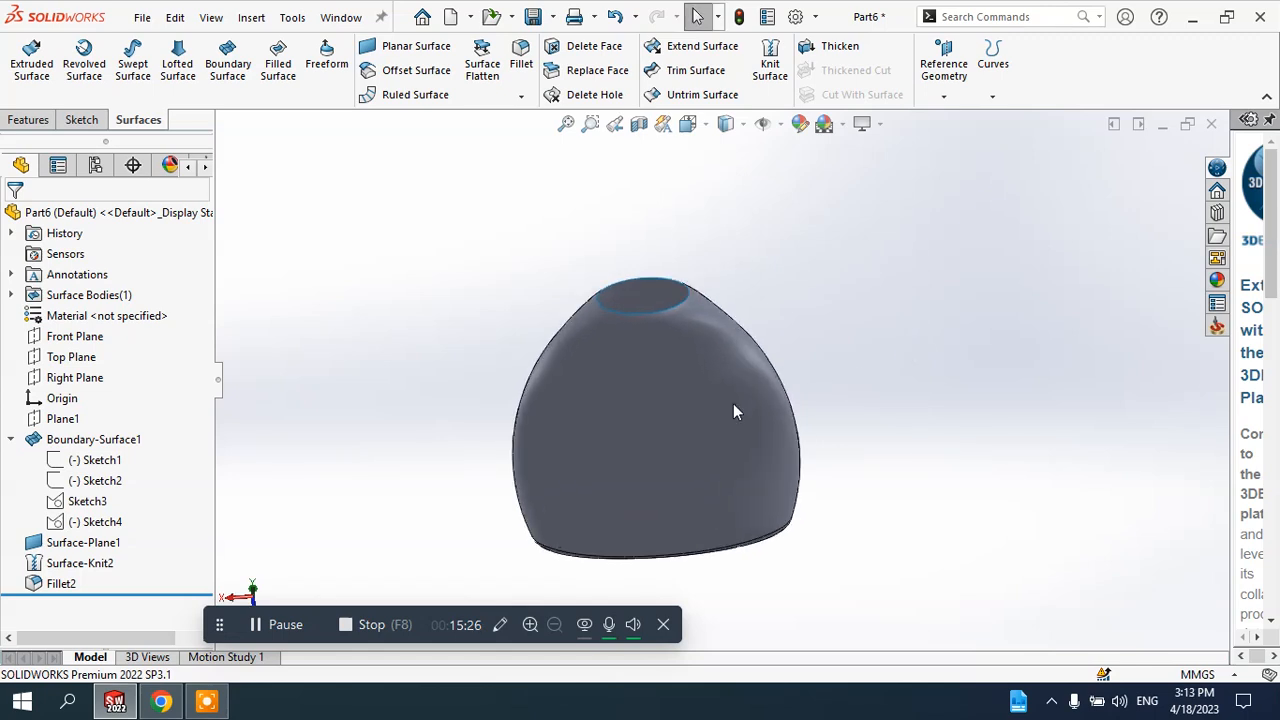
left_click(851, 52)
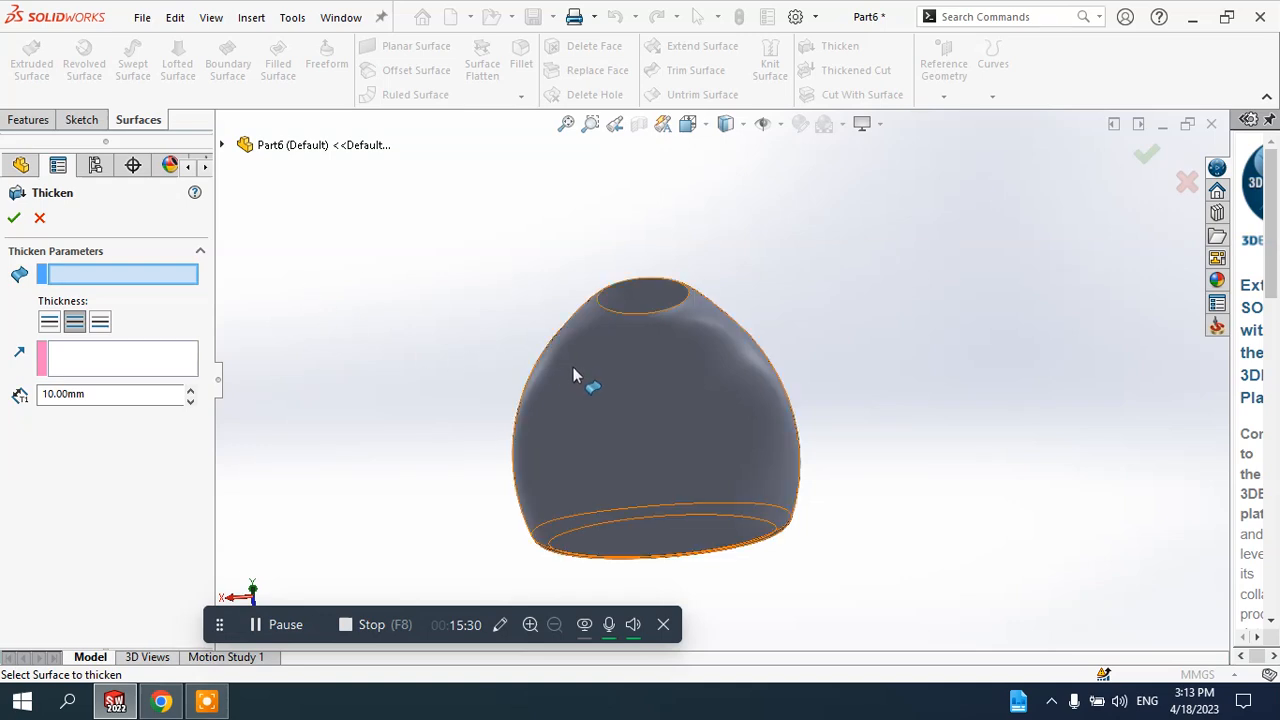
left_click(606, 374)
scroll(660, 356, "down", 2)
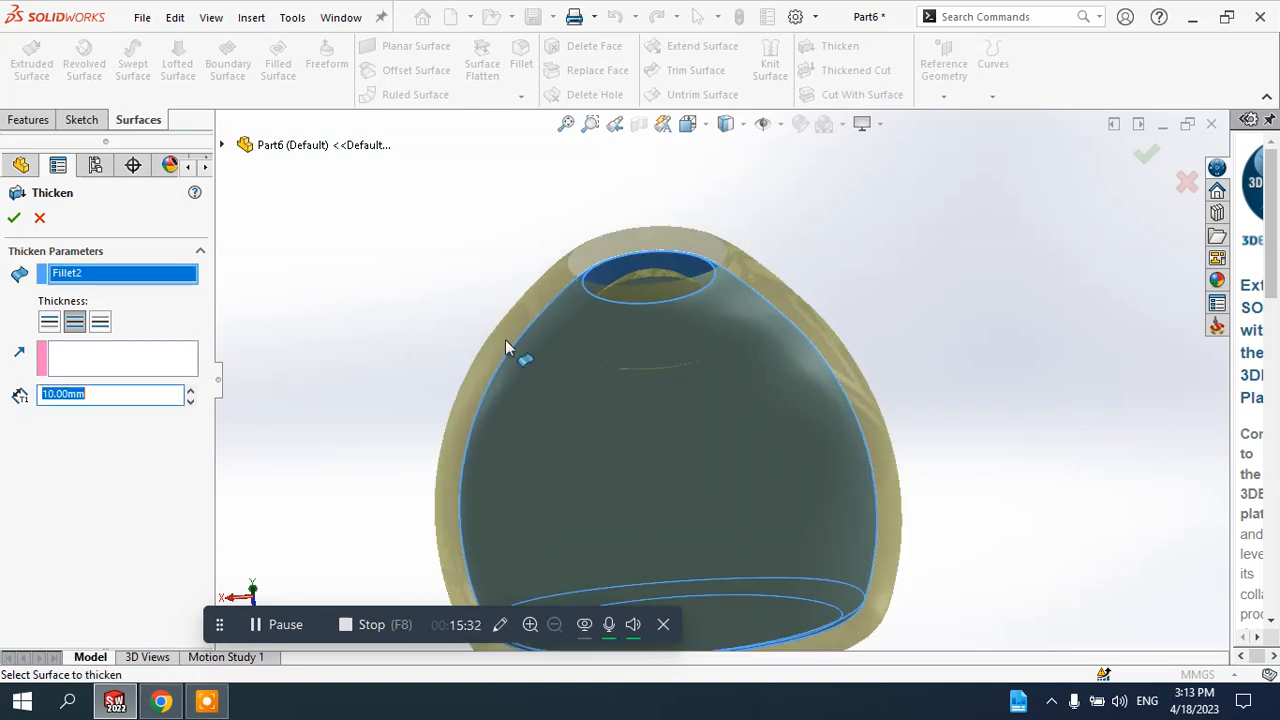
double_click(101, 393)
type("1")
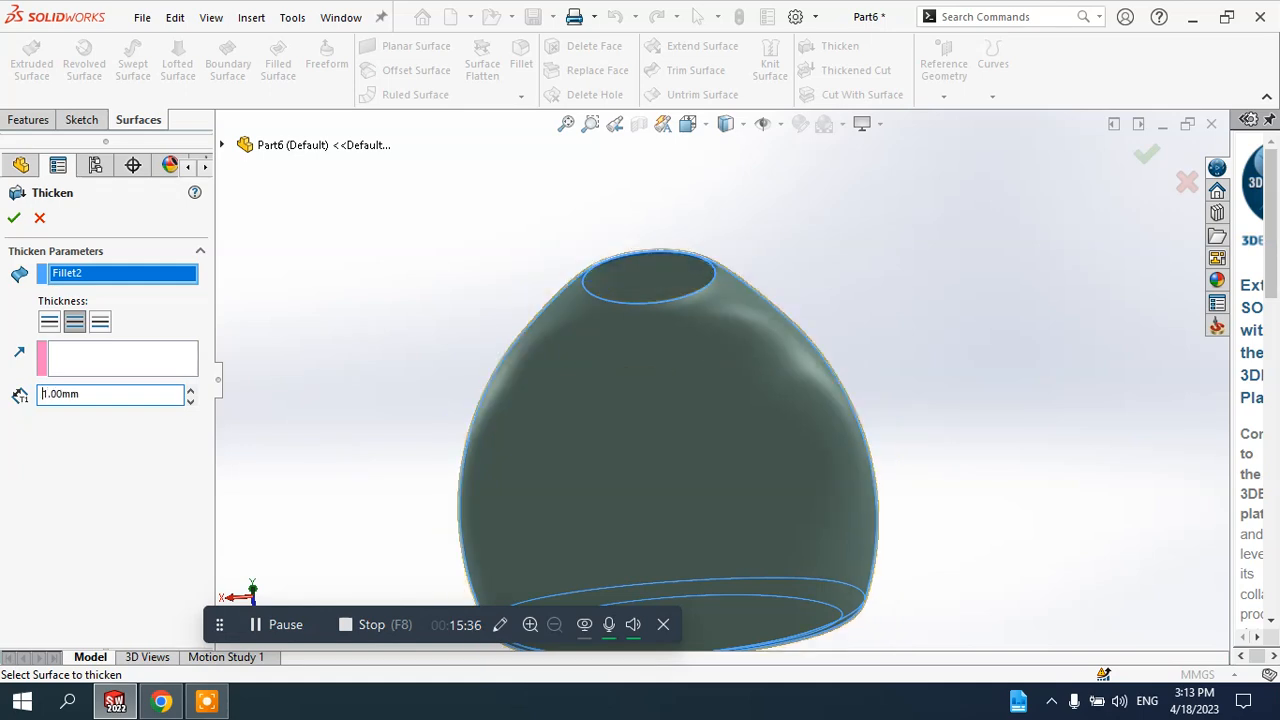
left_click(15, 218)
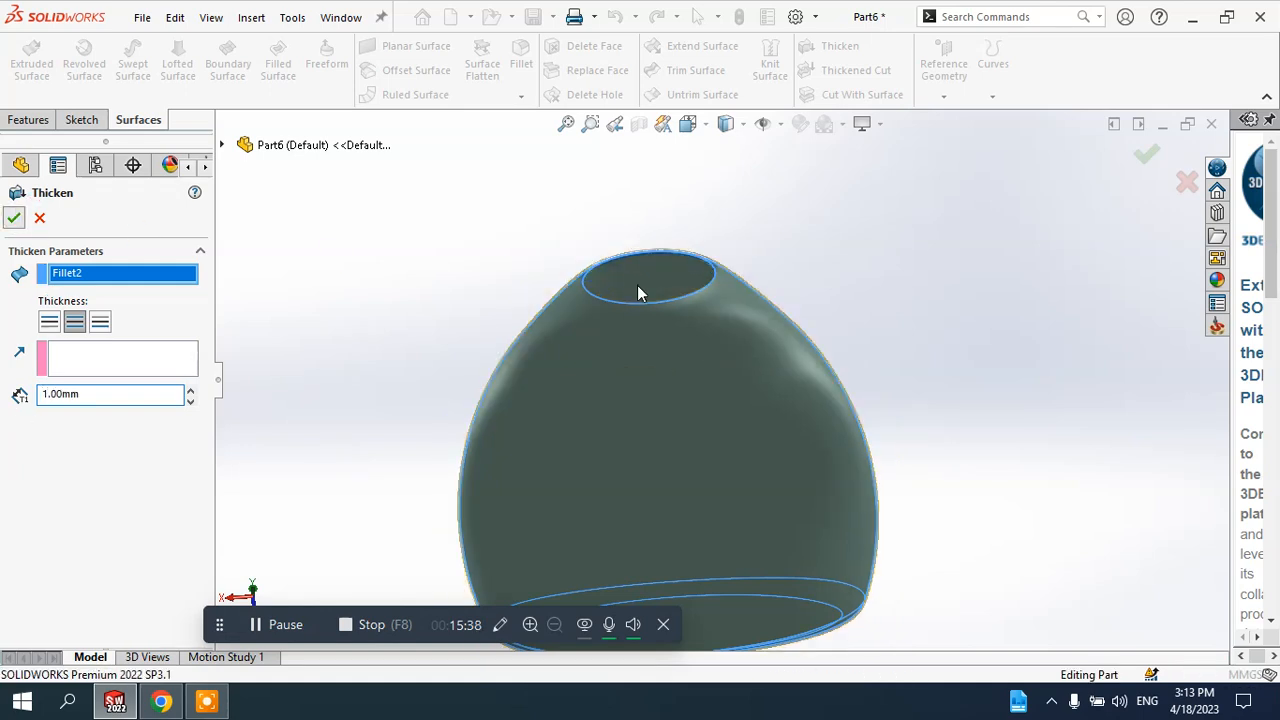
- Examine the thickened shell's wall near the small opening in a planar section view on the Top Plane
middle_click_drag(749, 320, 886, 329)
scroll(746, 396, "down", 2)
middle_click_drag(746, 396, 708, 345)
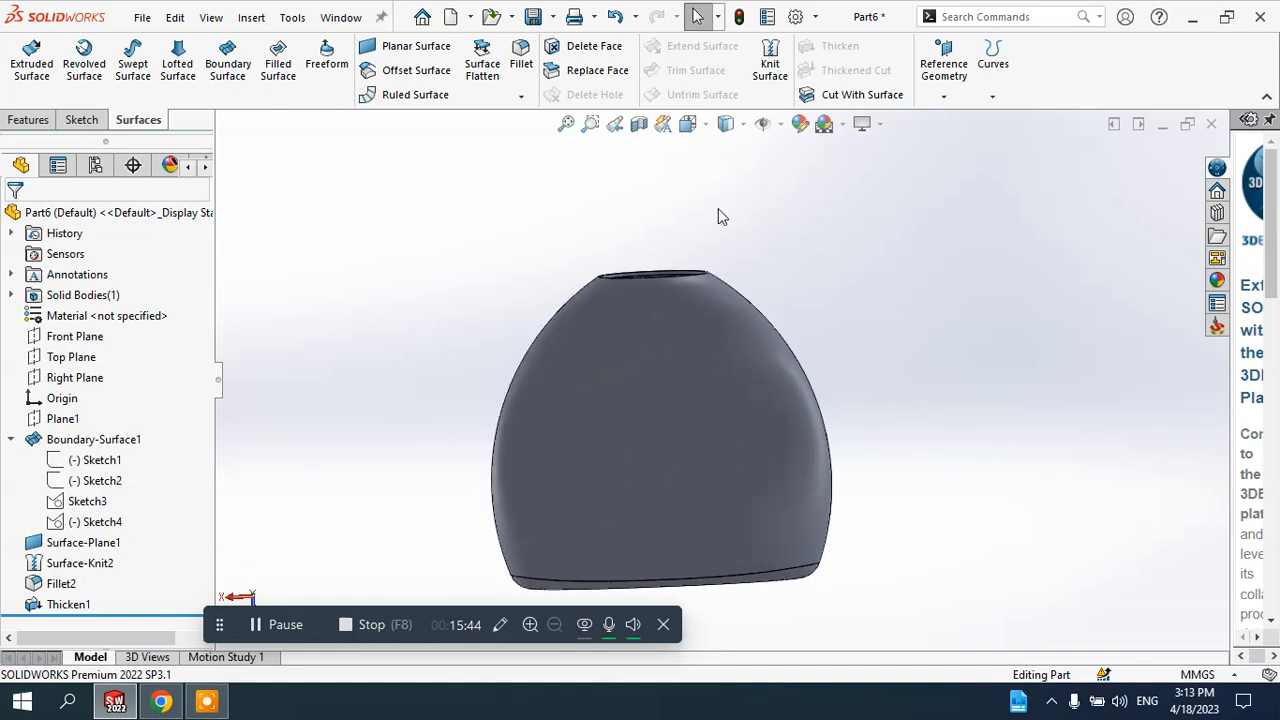
left_click(639, 131)
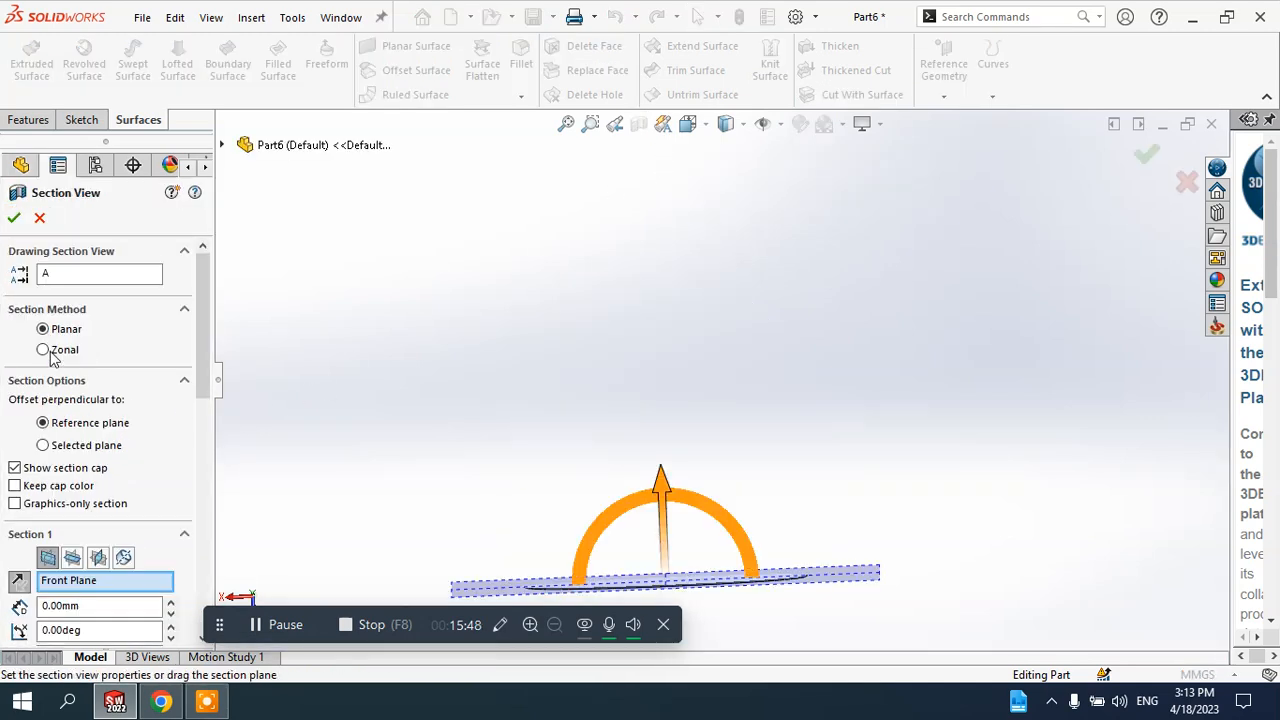
left_click(78, 560)
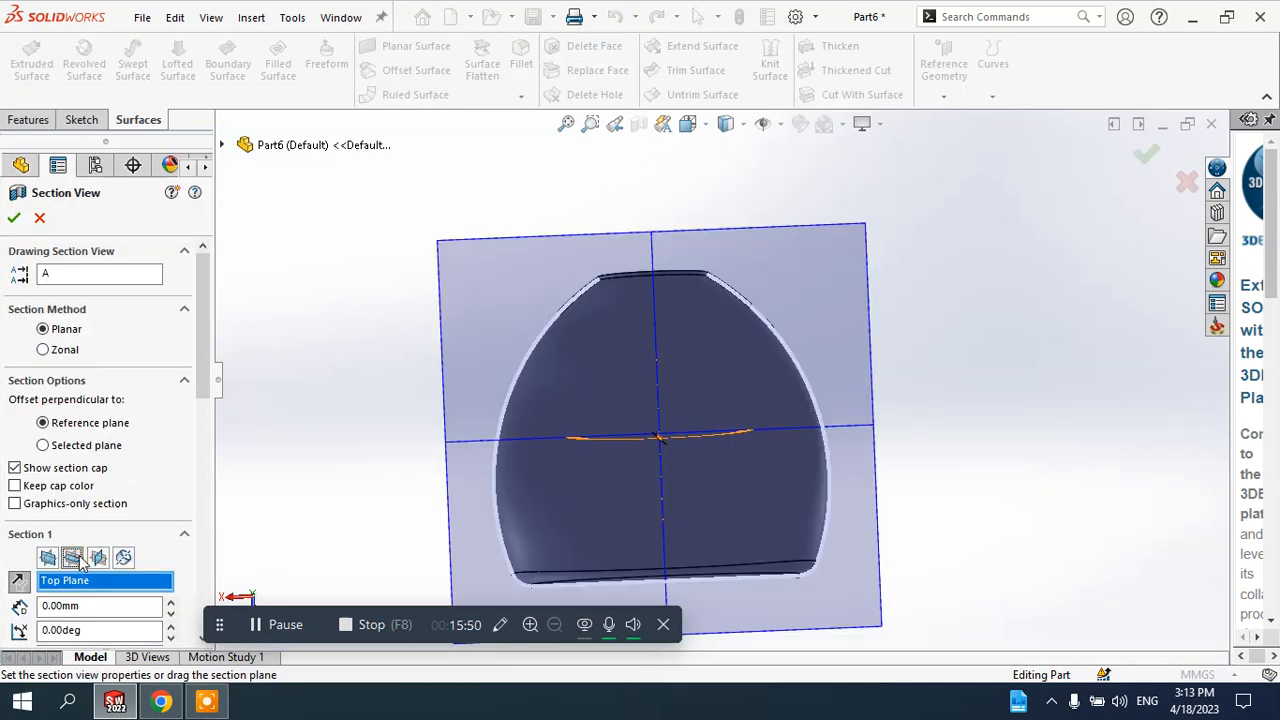
middle_click_drag(693, 428, 683, 331)
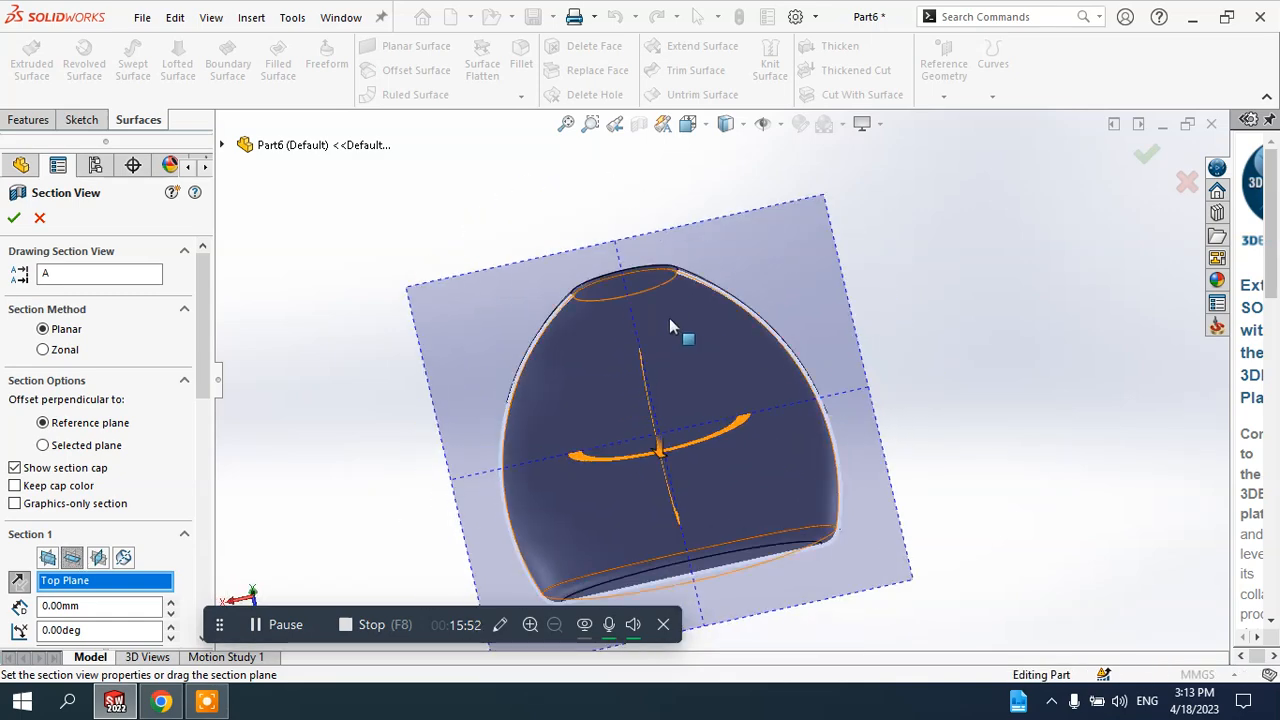
scroll(526, 291, "down", 5)
scroll(526, 291, "down", 3)
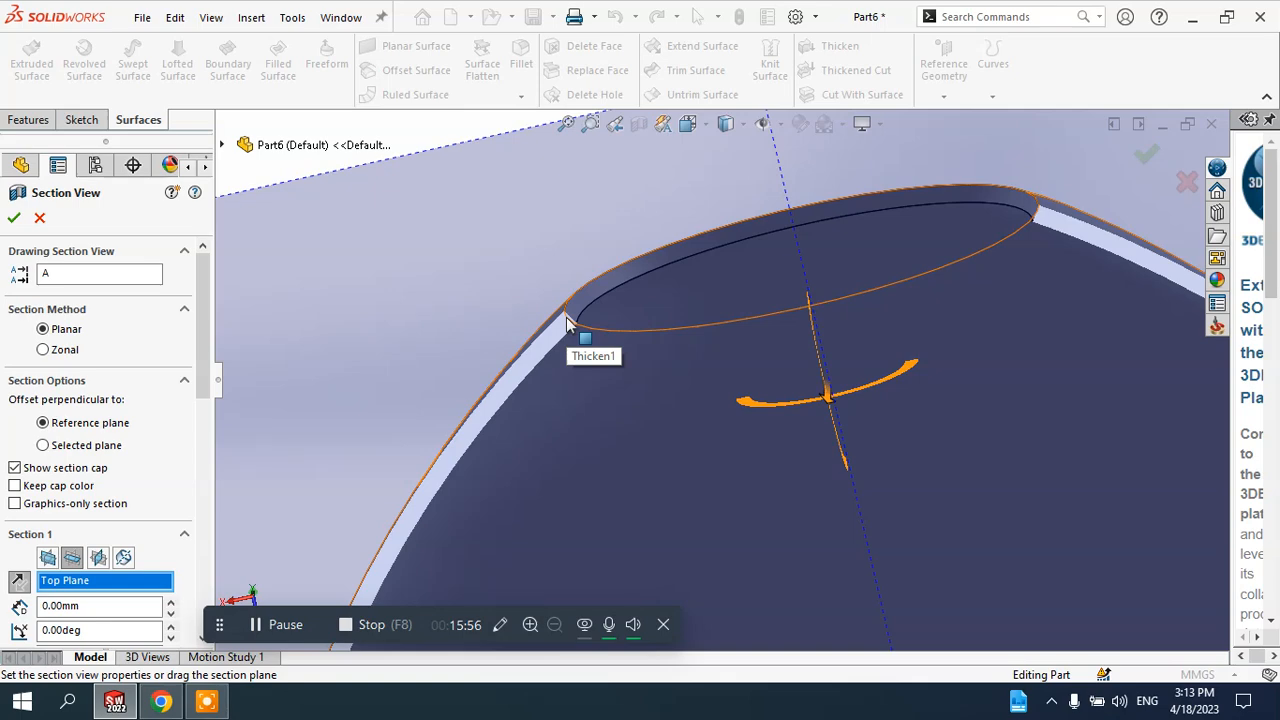
scroll(697, 321, "up", 10)
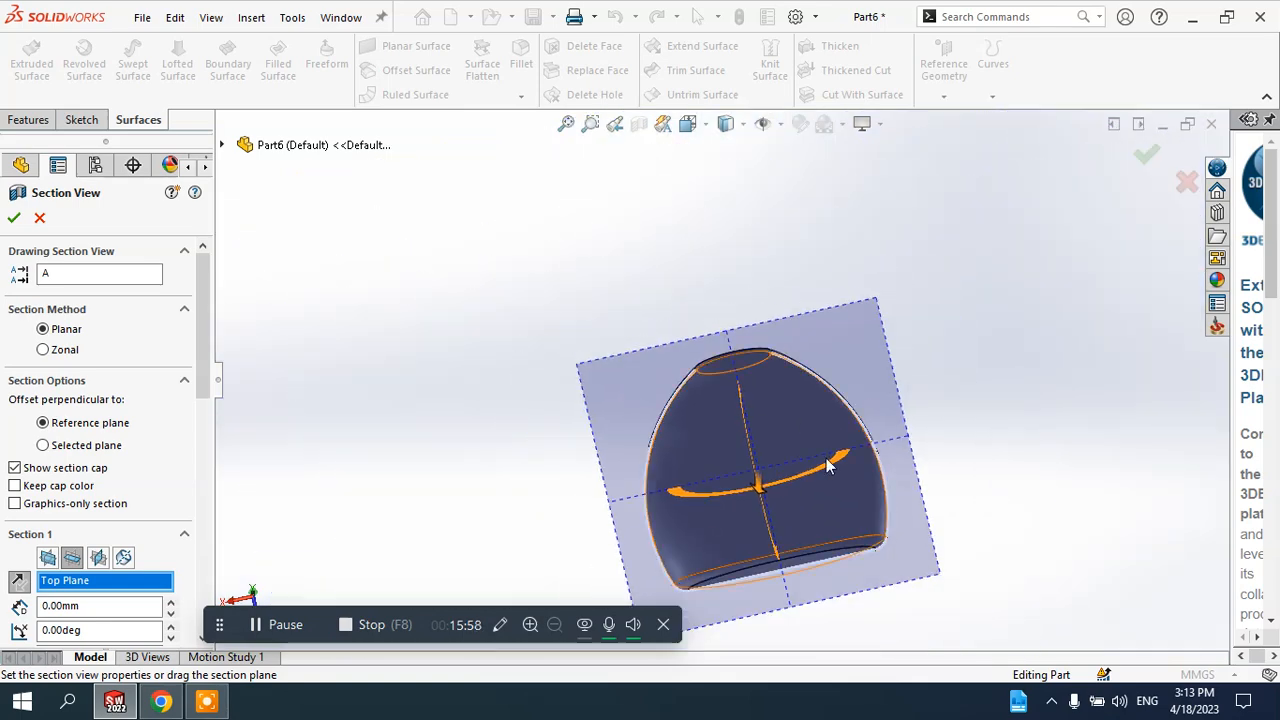
mouse_move(786, 540)
middle_mouse_down()
mouse_move(829, 517)
mouse_move(809, 543)
mouse_move(800, 530)
middle_mouse_up()
left_click(15, 218)
scroll(797, 290, "up", 5)
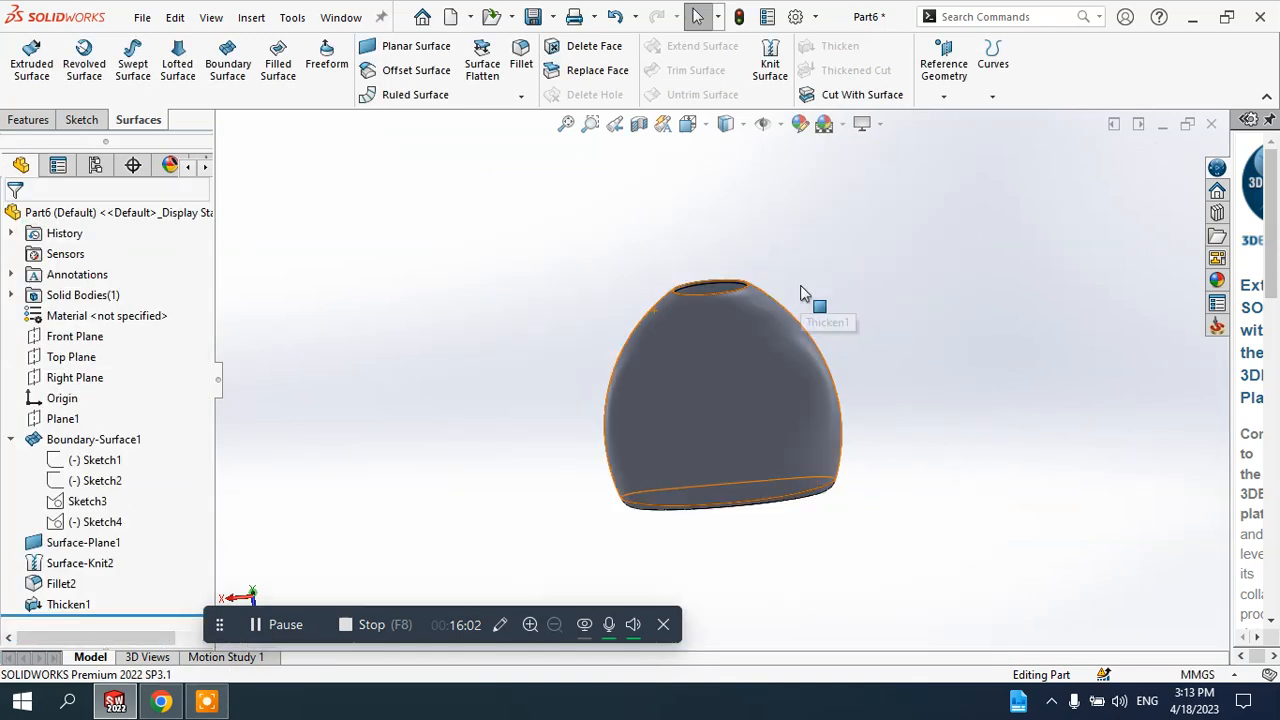
middle_click_drag(808, 294, 780, 360)
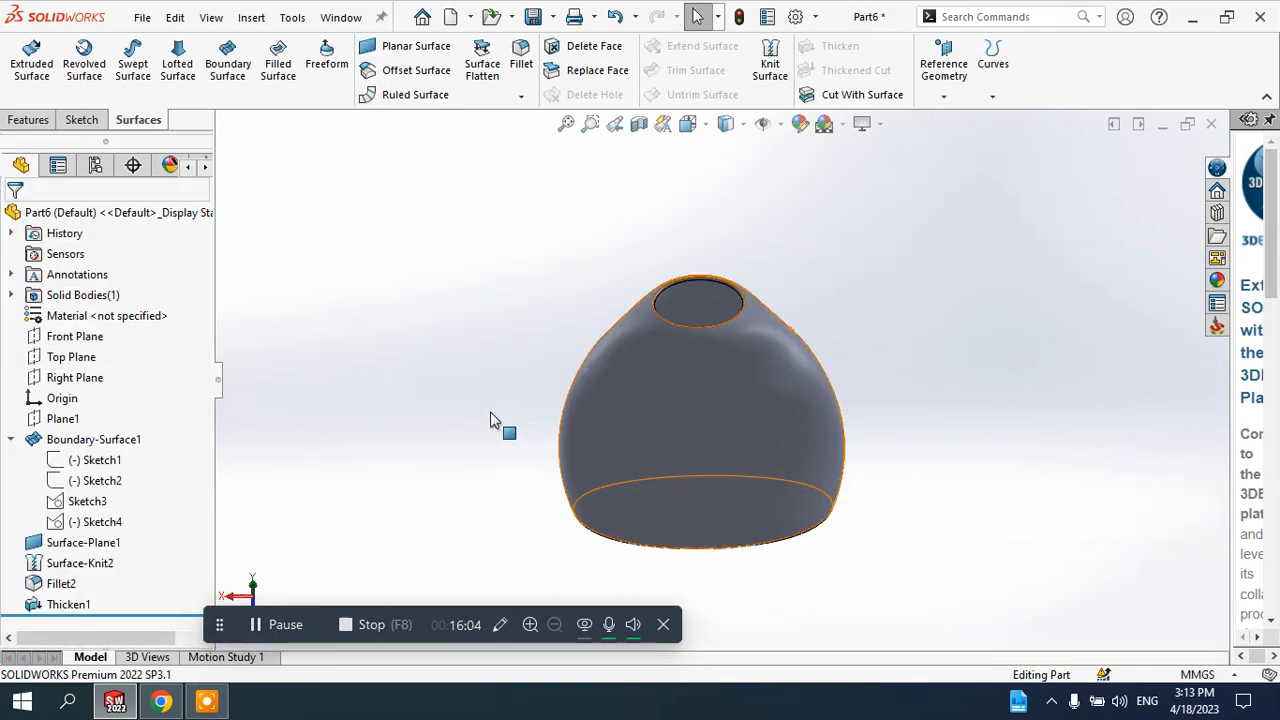
- Apply a light green standard colour to the boundary surface, planar surface, knit, fillet and thicken features
left_click(700, 314)
left_click(511, 350)
left_click(95, 439)
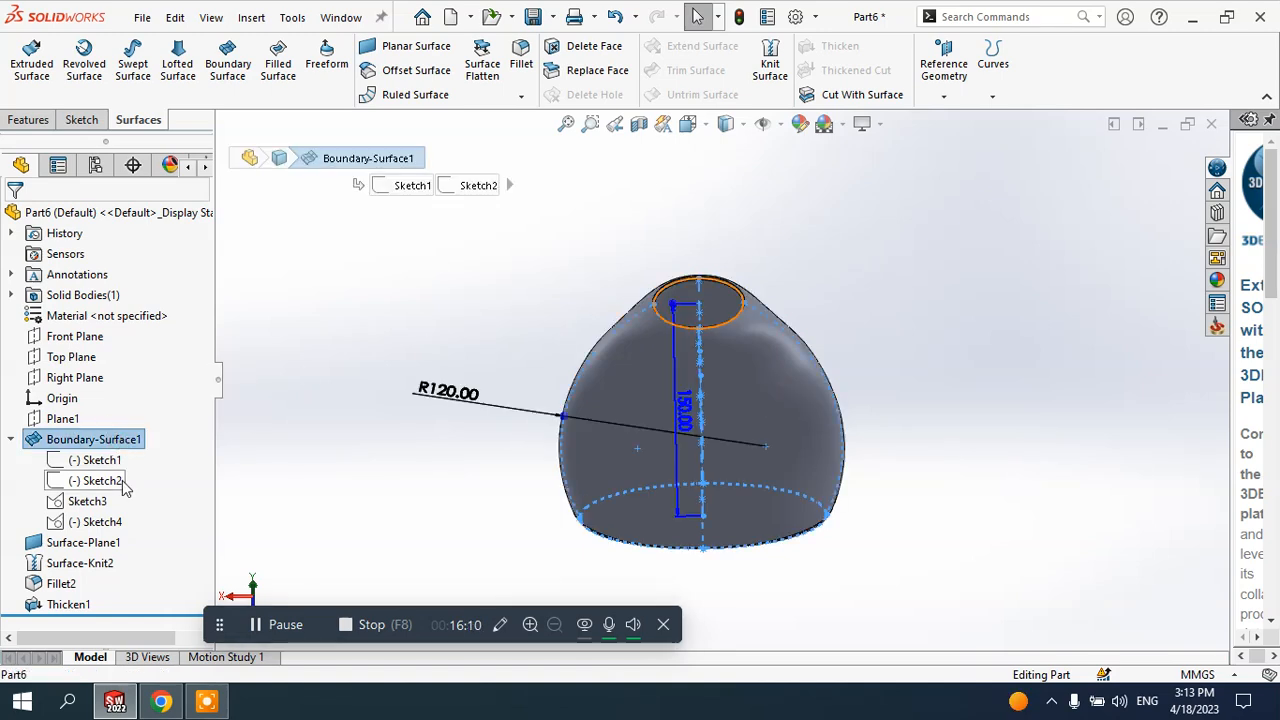
left_click(97, 566, "ctrl")
left_click(65, 586, "ctrl")
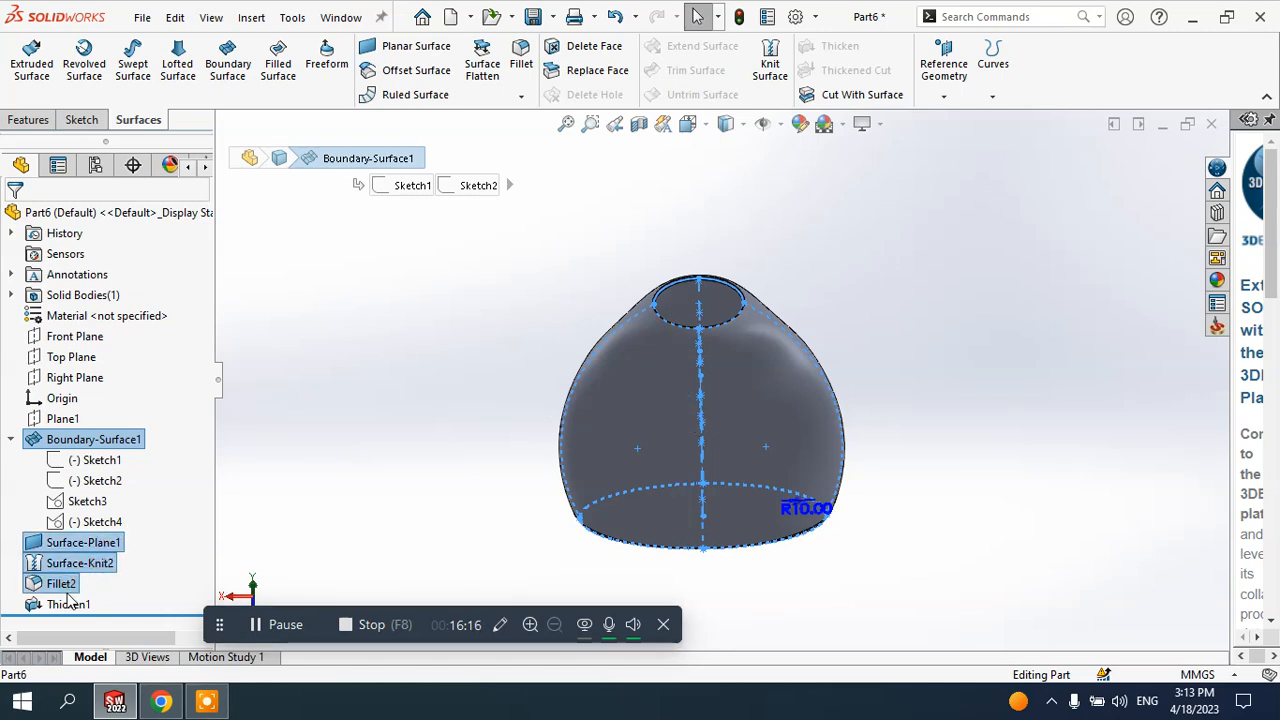
left_click(68, 603, "ctrl")
middle_click_drag(815, 428, 803, 160)
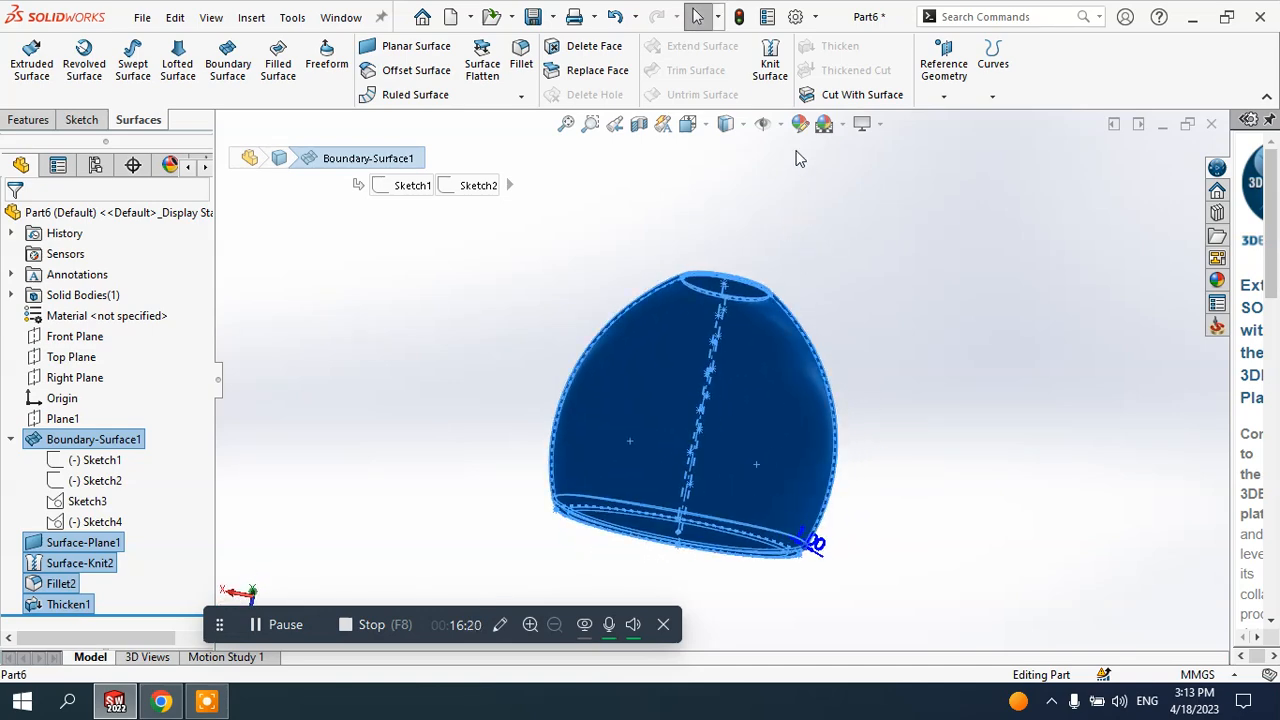
left_click(799, 130)
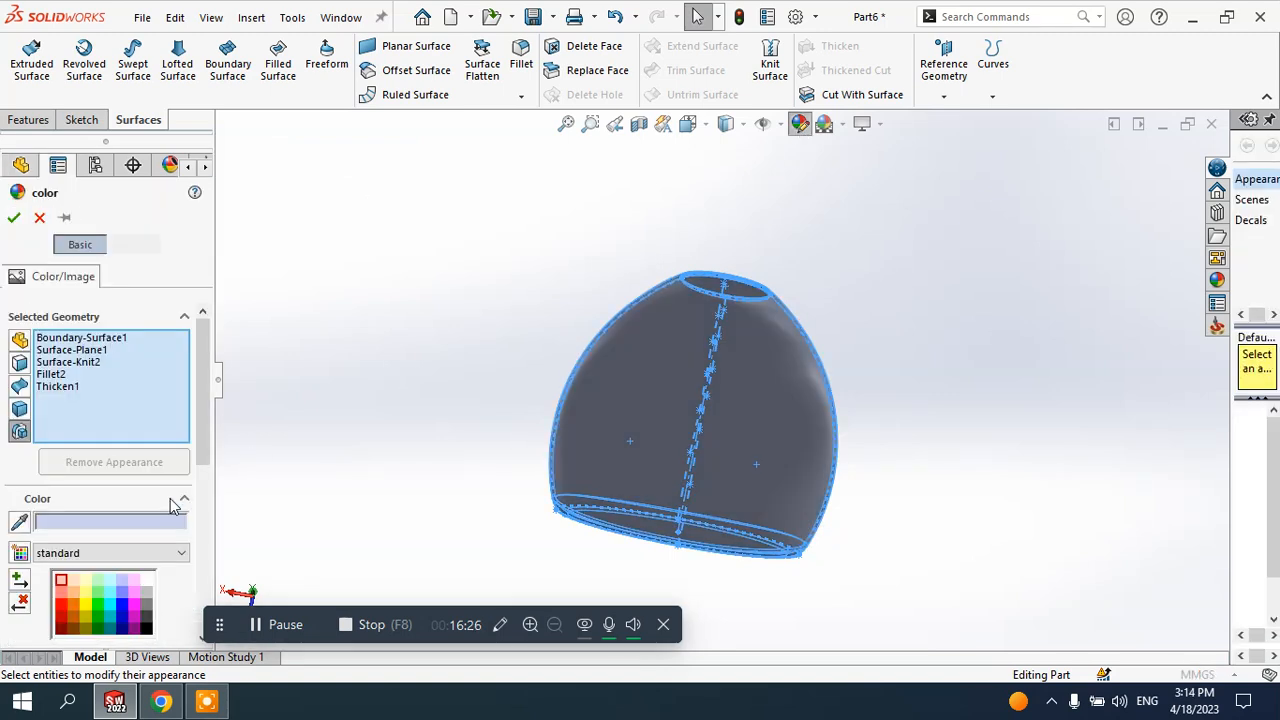
left_click(74, 593)
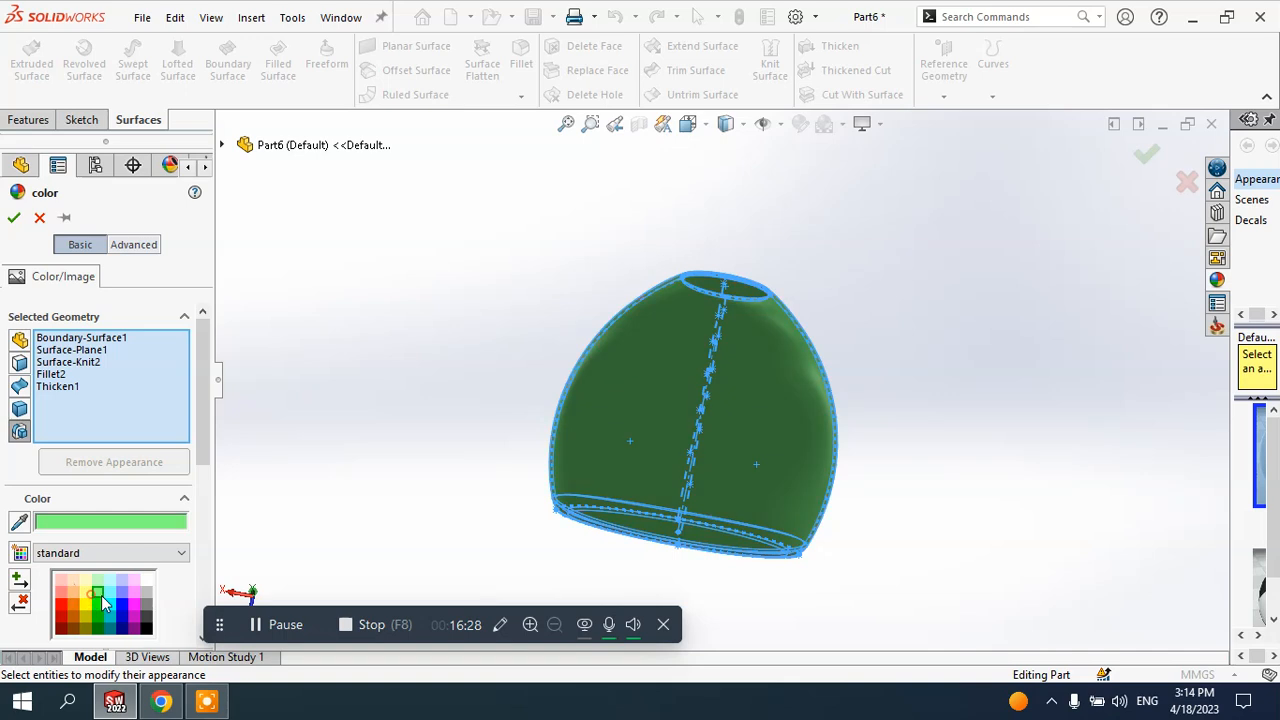
left_click(109, 592)
left_click(87, 592)
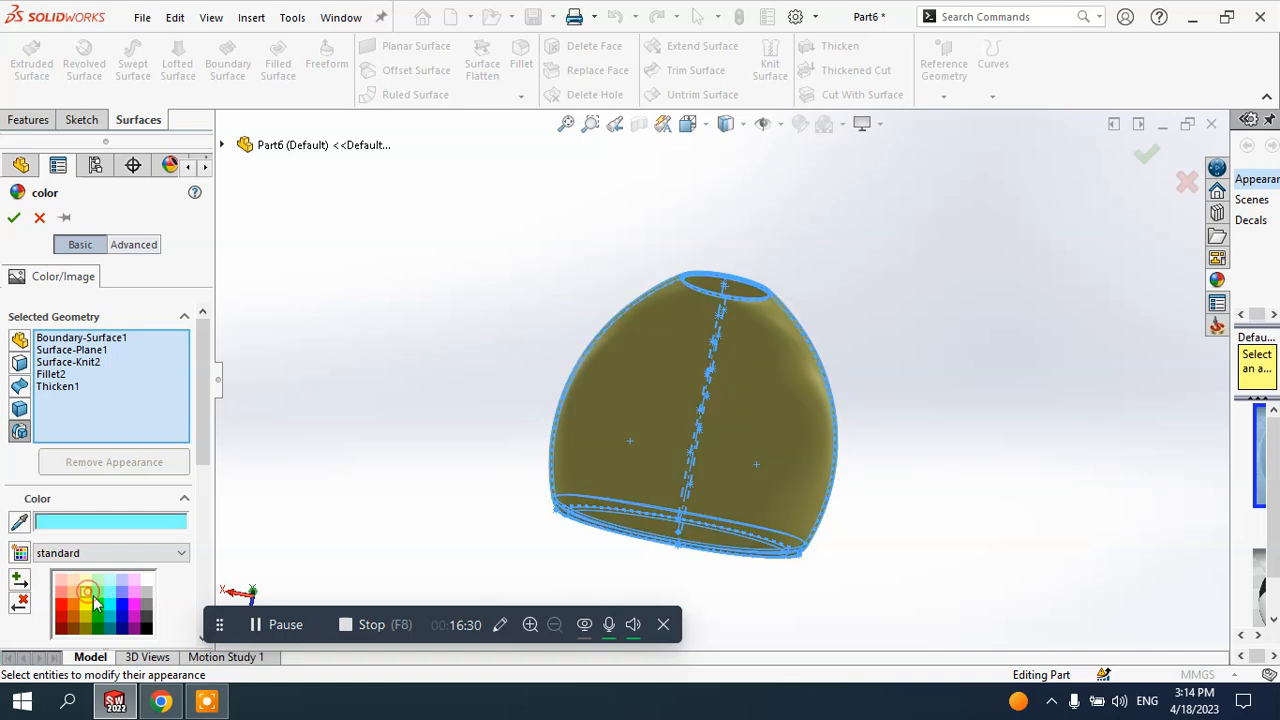
left_click(98, 592)
left_click(15, 219)
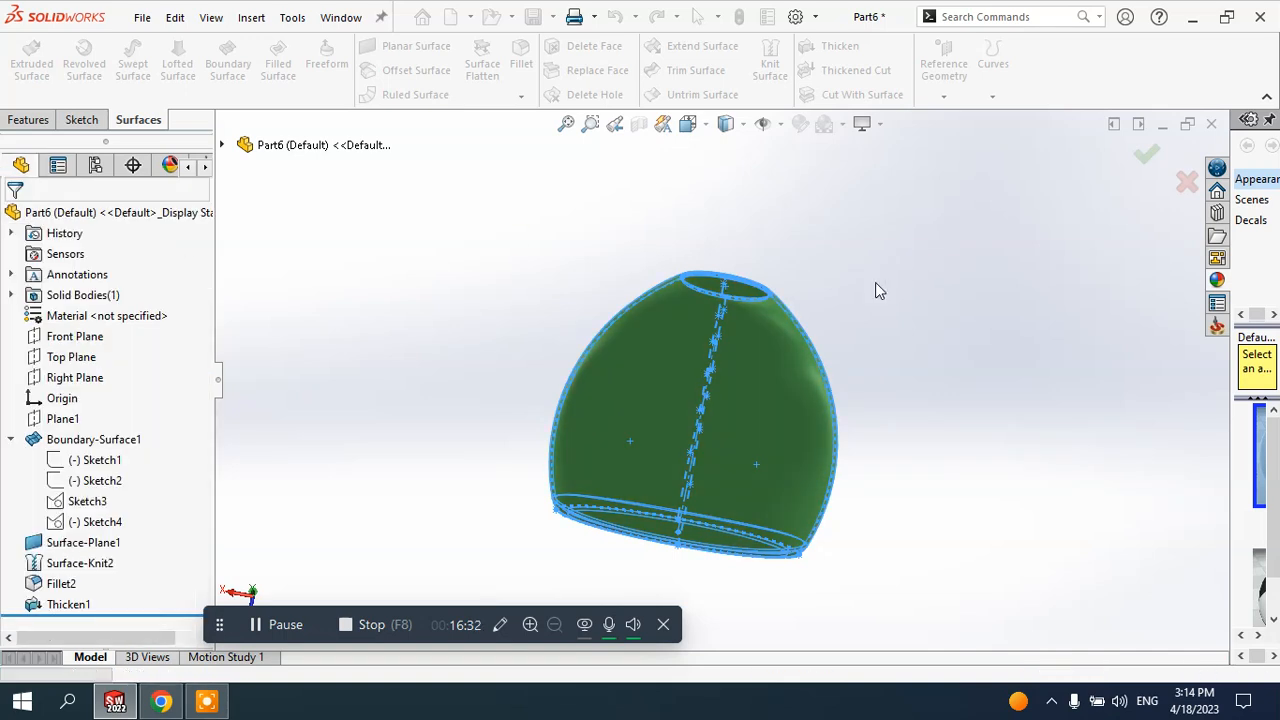
middle_click_drag(875, 290, 807, 296)
scroll(756, 348, "up", 2)
scroll(744, 347, "down", 3)
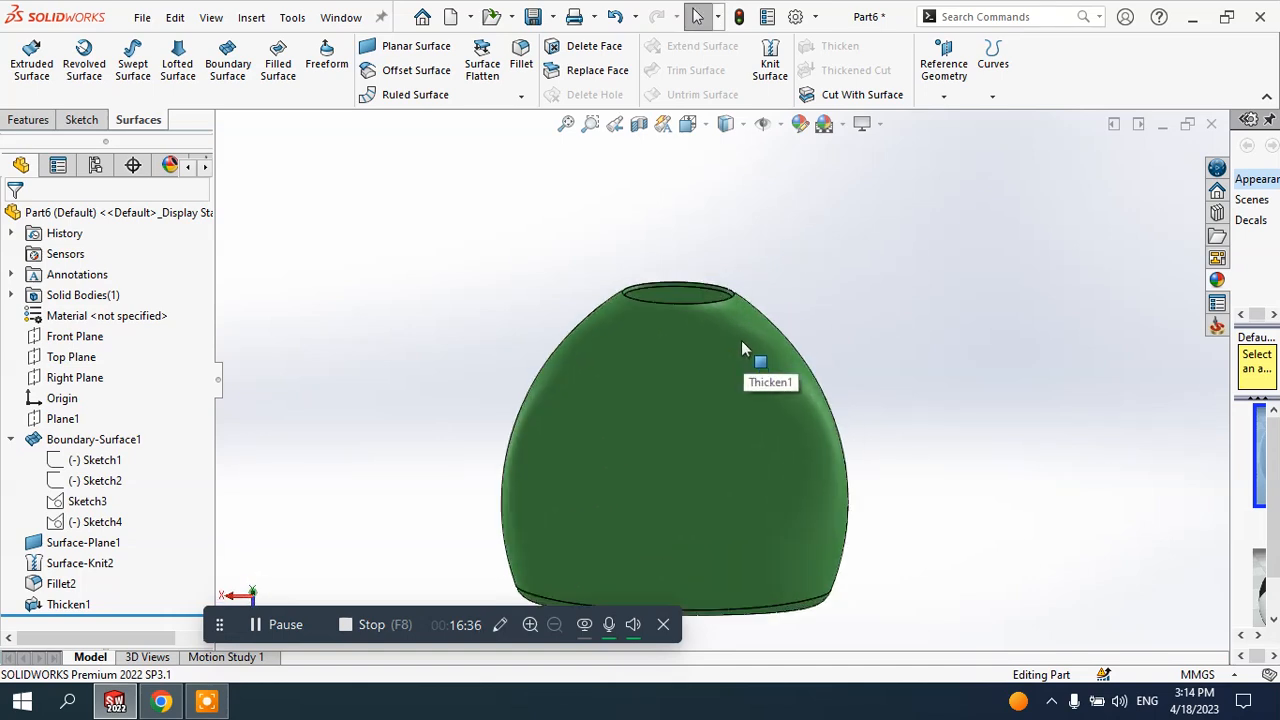
mouse_move(741, 340)
middle_mouse_down()
mouse_move(734, 311)
mouse_move(728, 360)
mouse_move(694, 394)
mouse_move(723, 625)
mouse_move(729, 534)
mouse_move(703, 371)
mouse_move(737, 306)
mouse_move(736, 365)
middle_mouse_up()
scroll(736, 365, "down", 3)
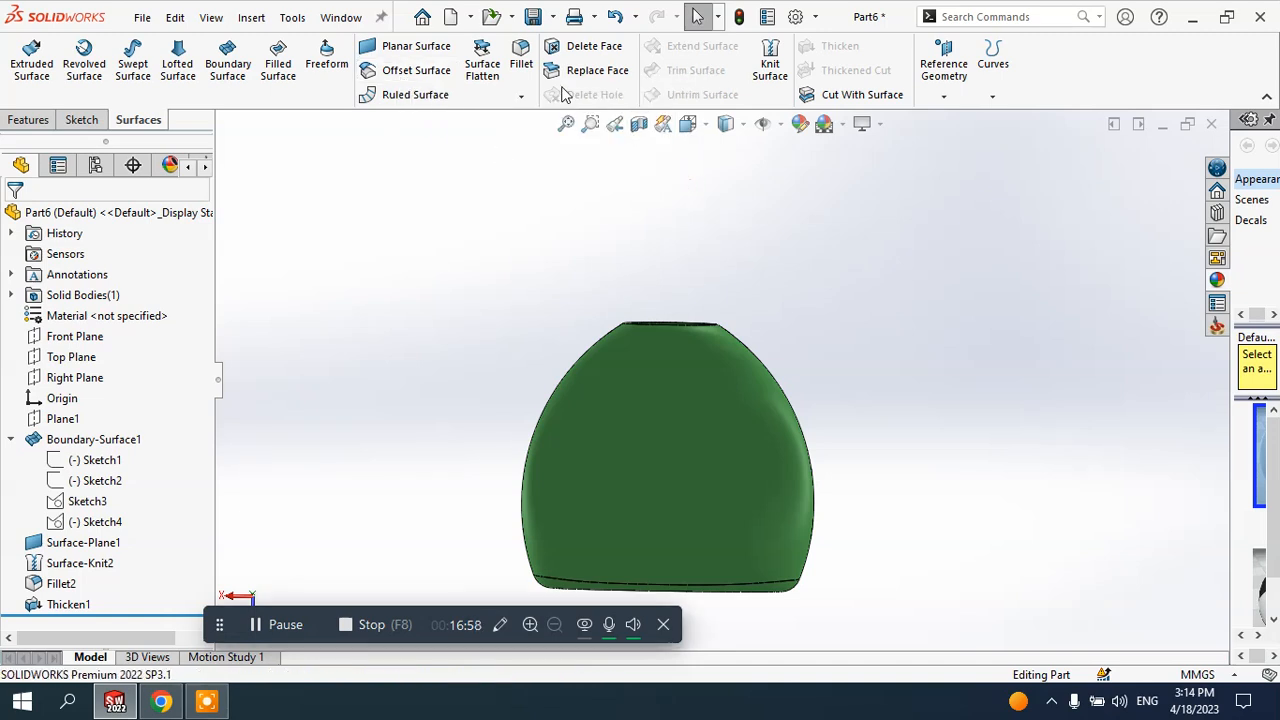
- Create a new part document
left_click(471, 20)
left_click(471, 40)
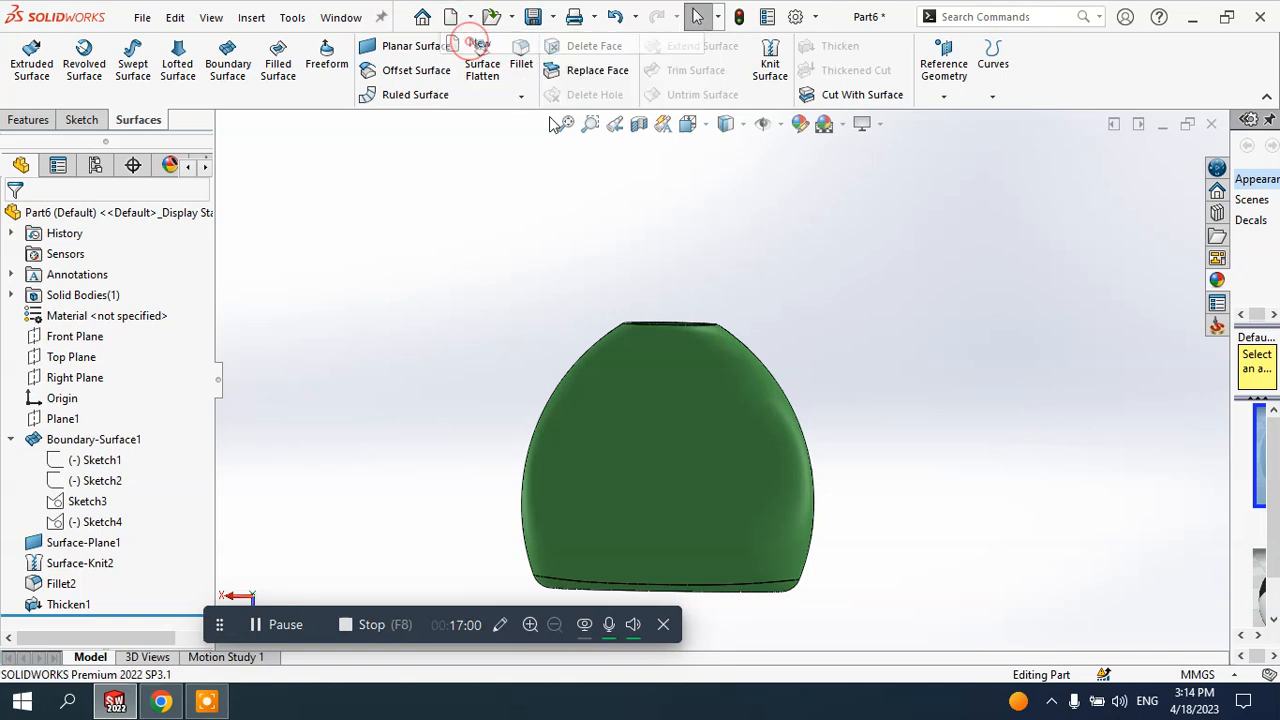
left_click(776, 586)
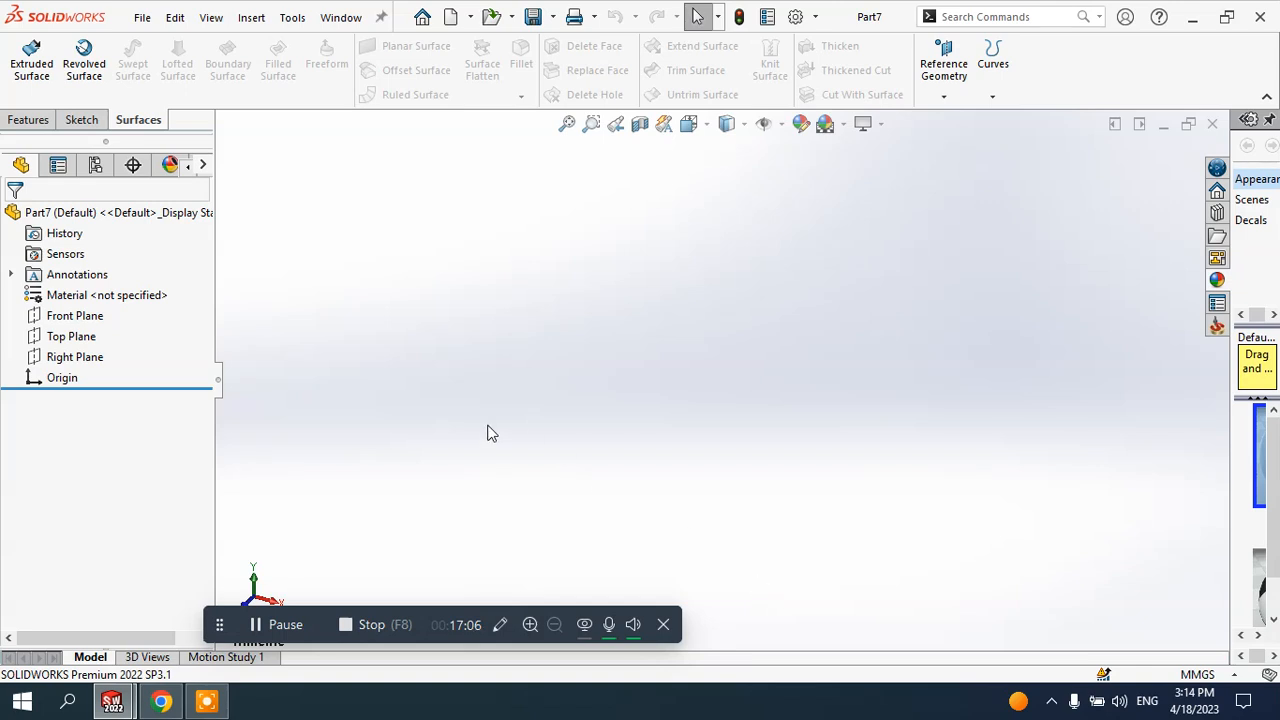
- Sketch a center rectangle about 99 mm tall on the Top Plane, centred on the origin
left_click(81, 341)
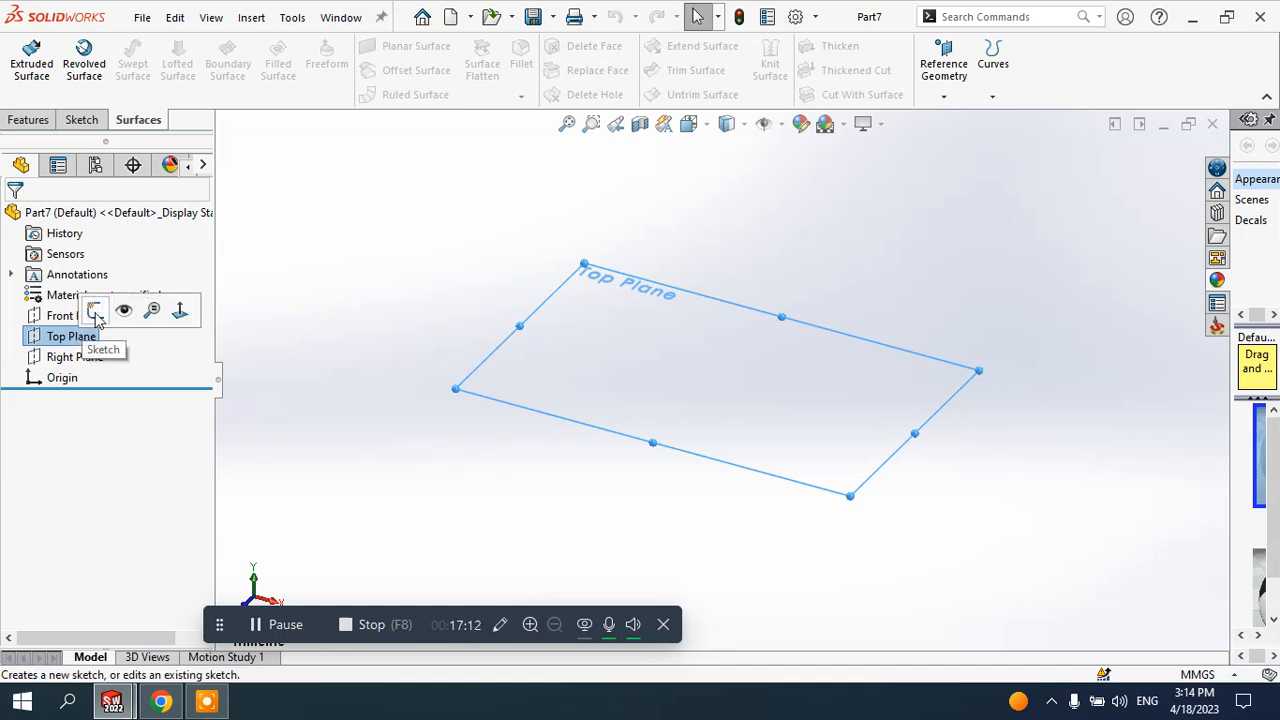
left_click(95, 313)
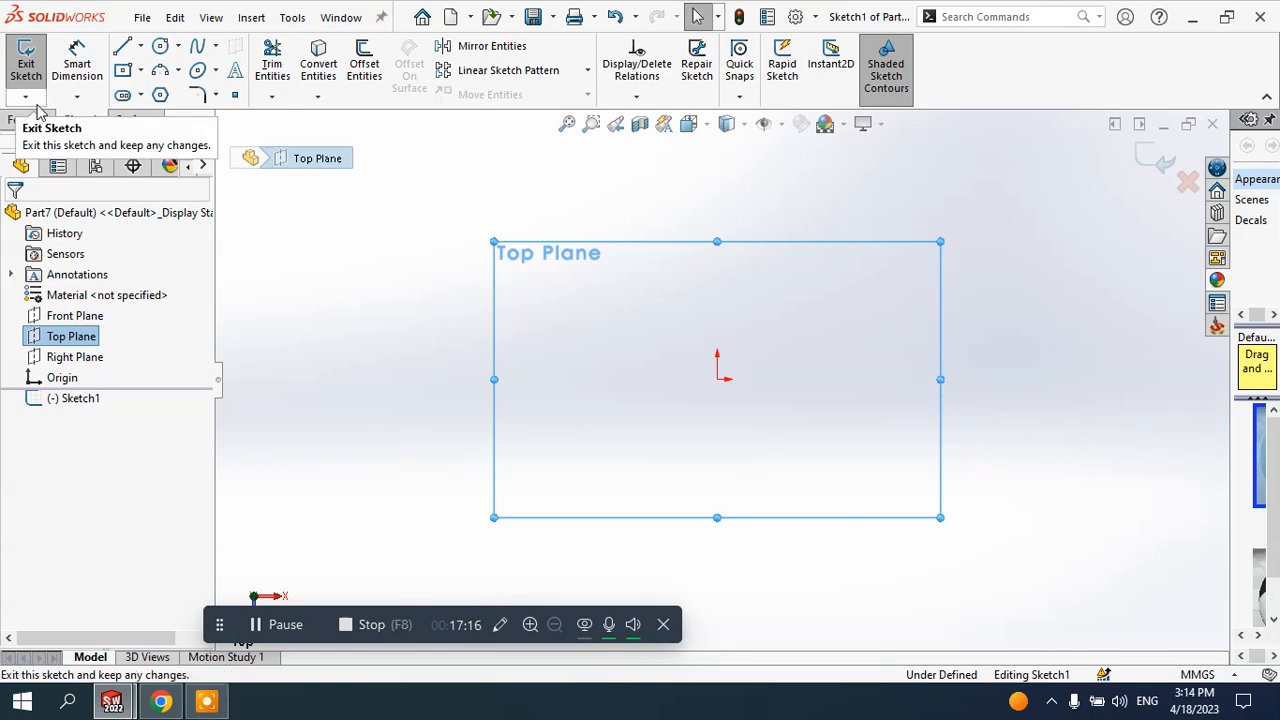
left_click(142, 72)
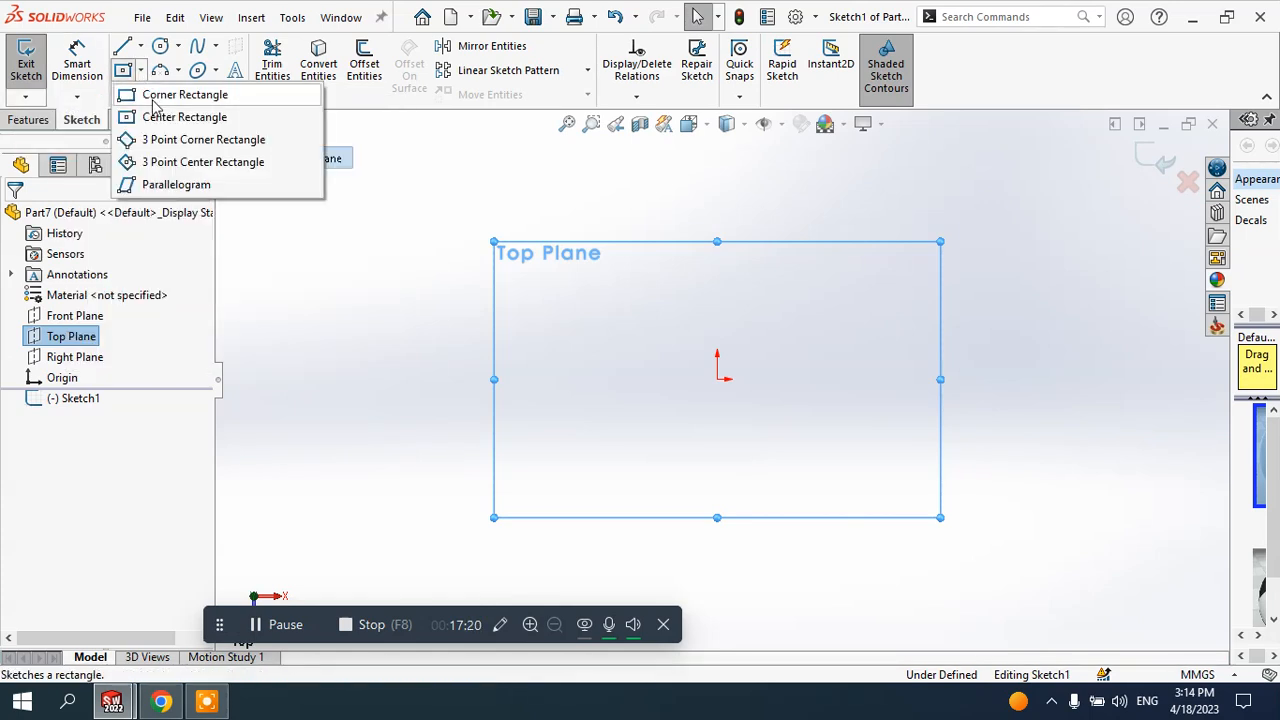
left_click(165, 117)
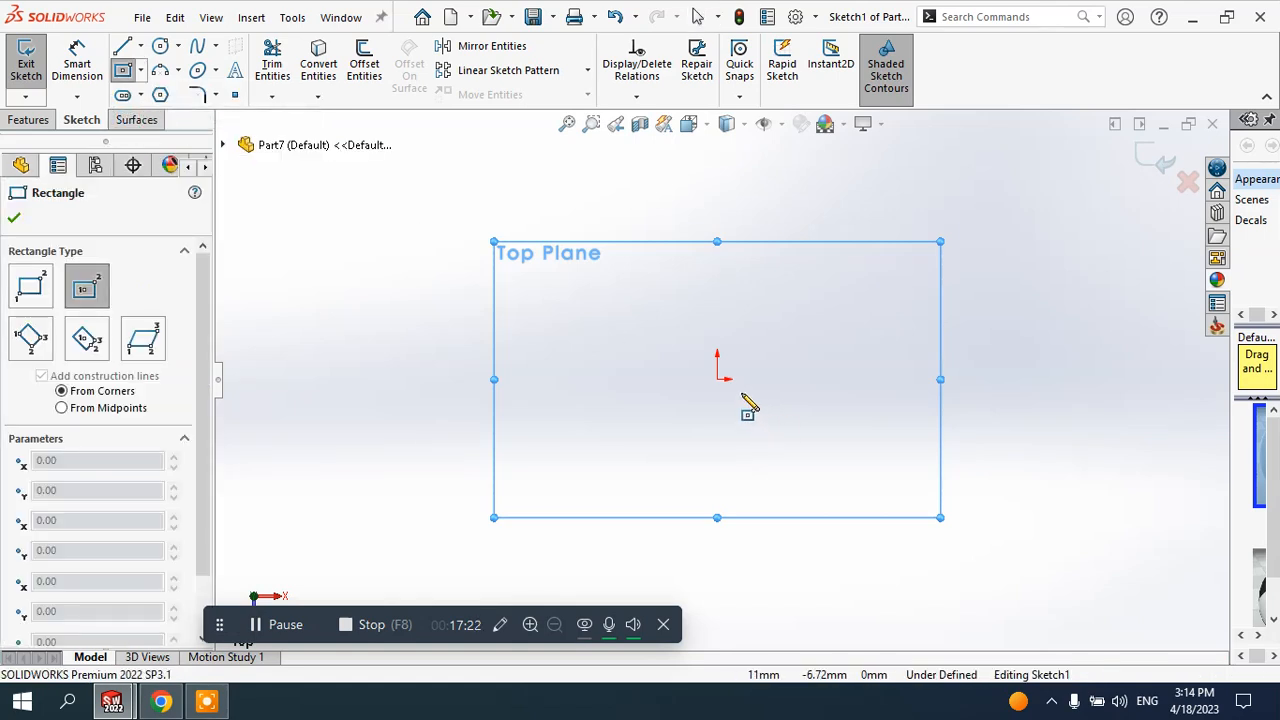
left_click(717, 380)
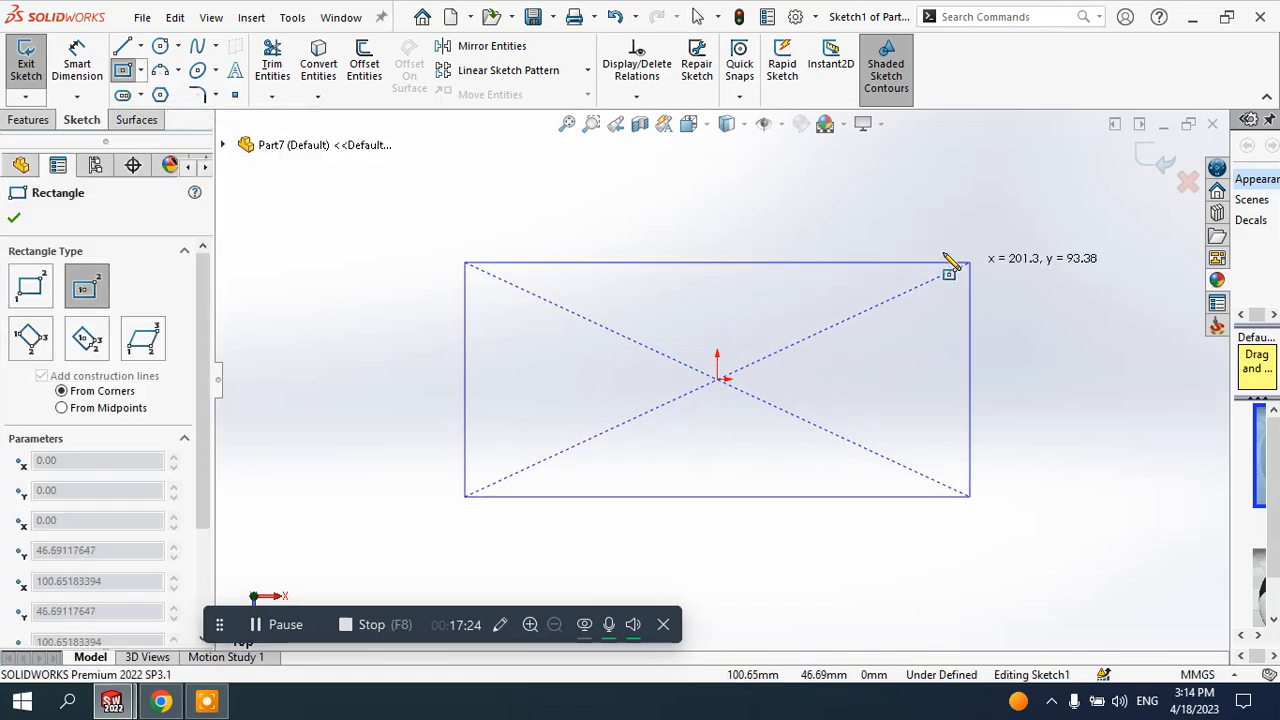
left_click(945, 255)
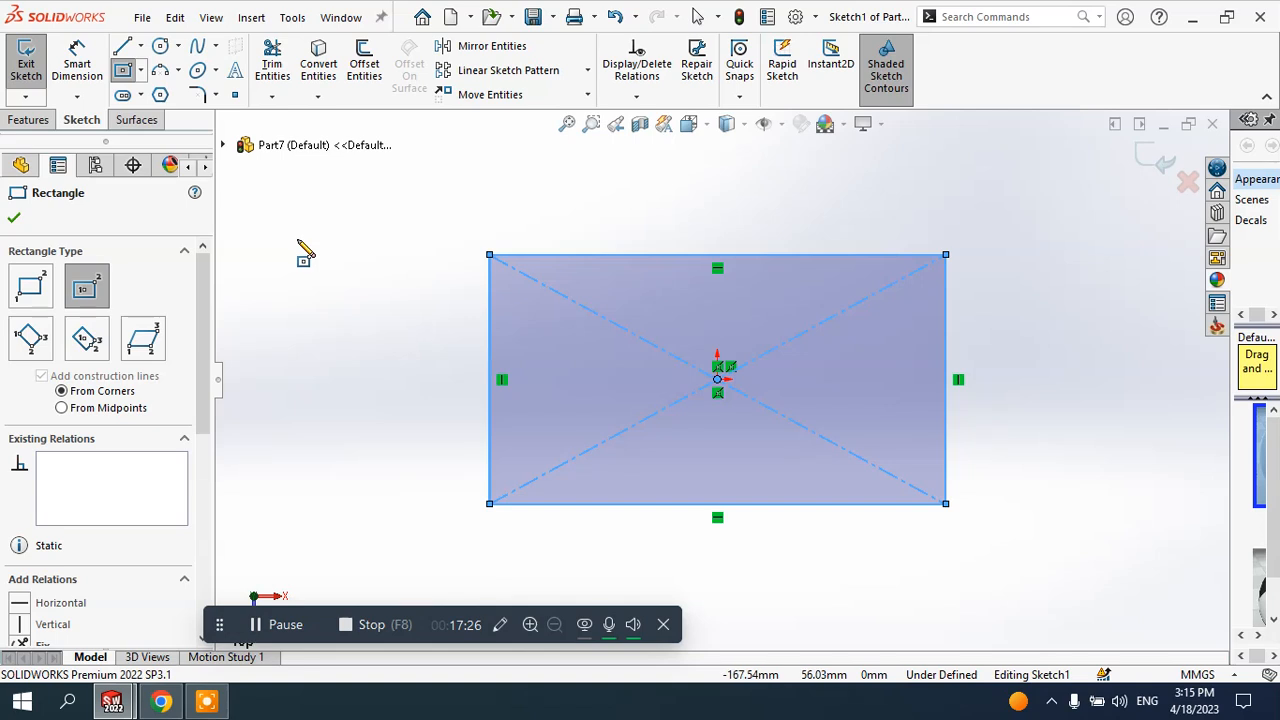
left_click(14, 217)
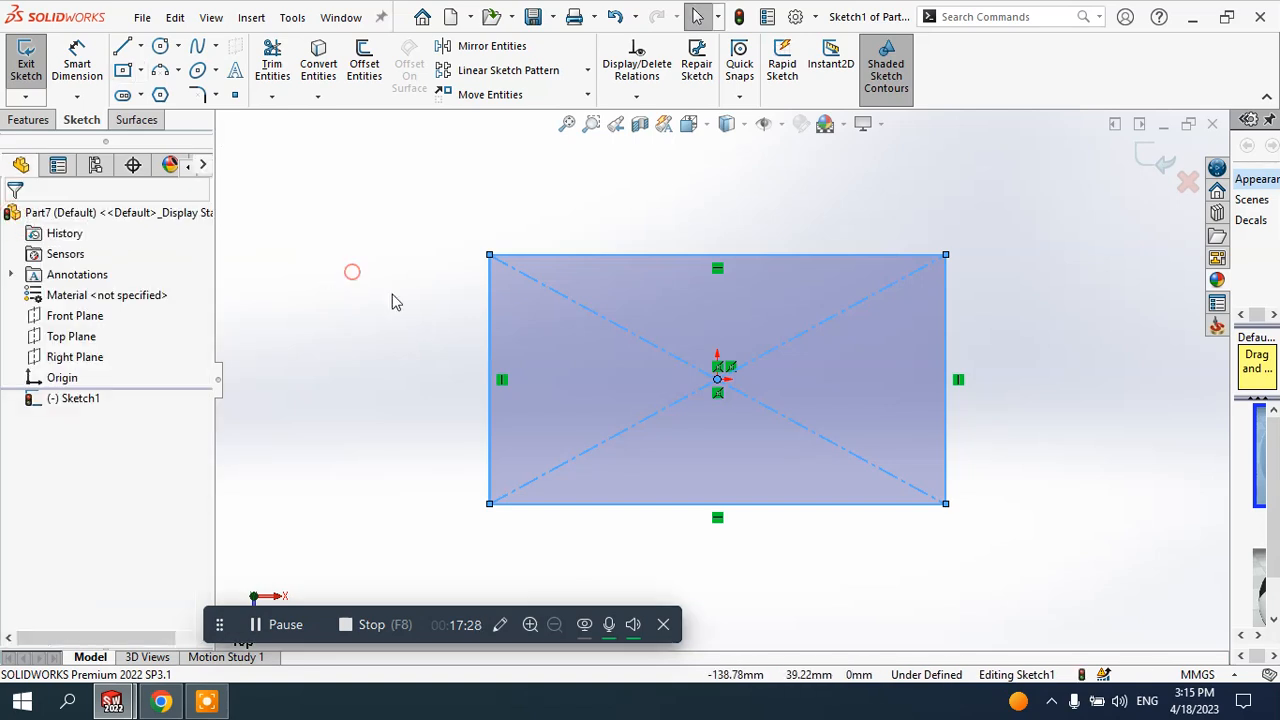
- Create a planar surface bounded by the current rectangle sketch
left_click(440, 340)
middle_click_drag(440, 340, 520, 309)
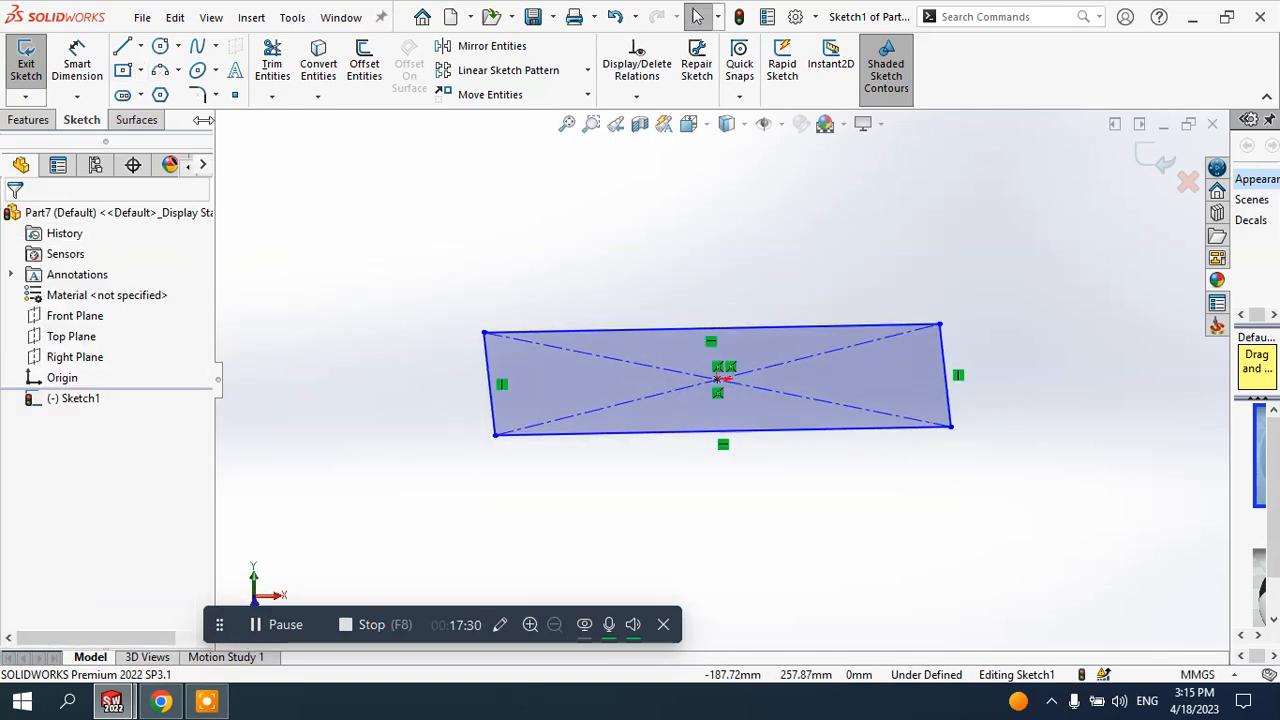
left_click(140, 120)
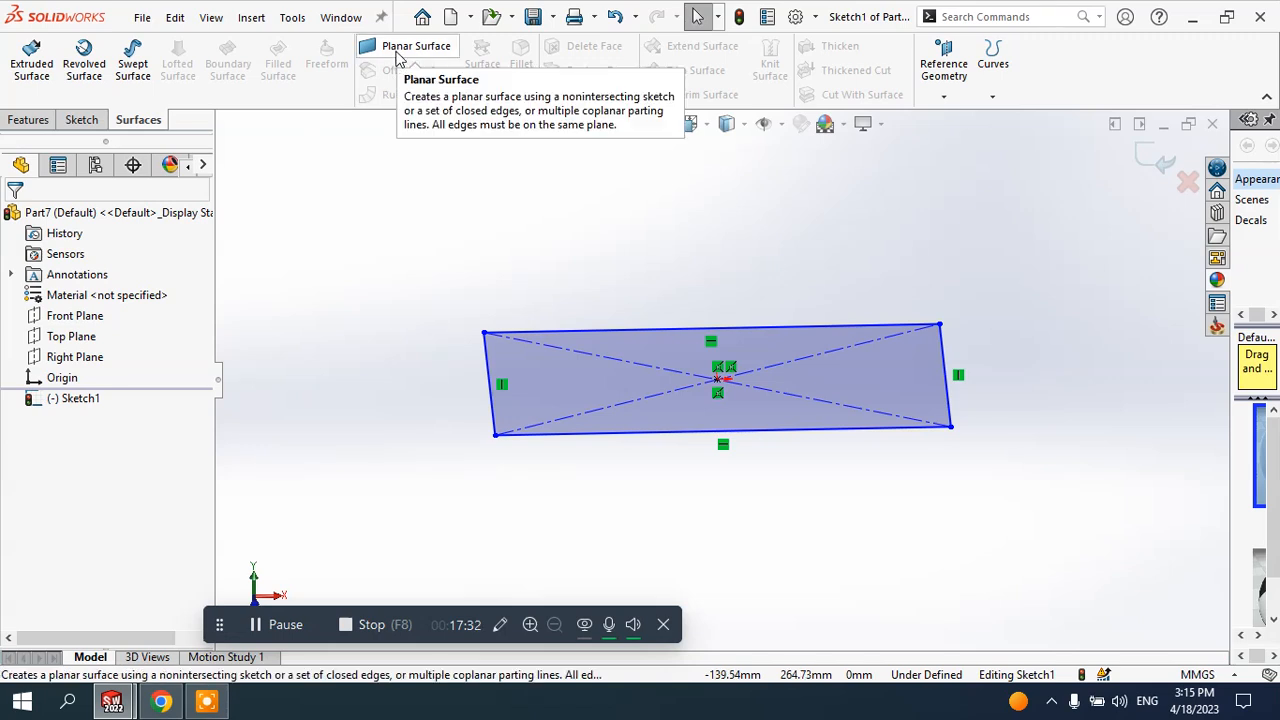
left_click(397, 56)
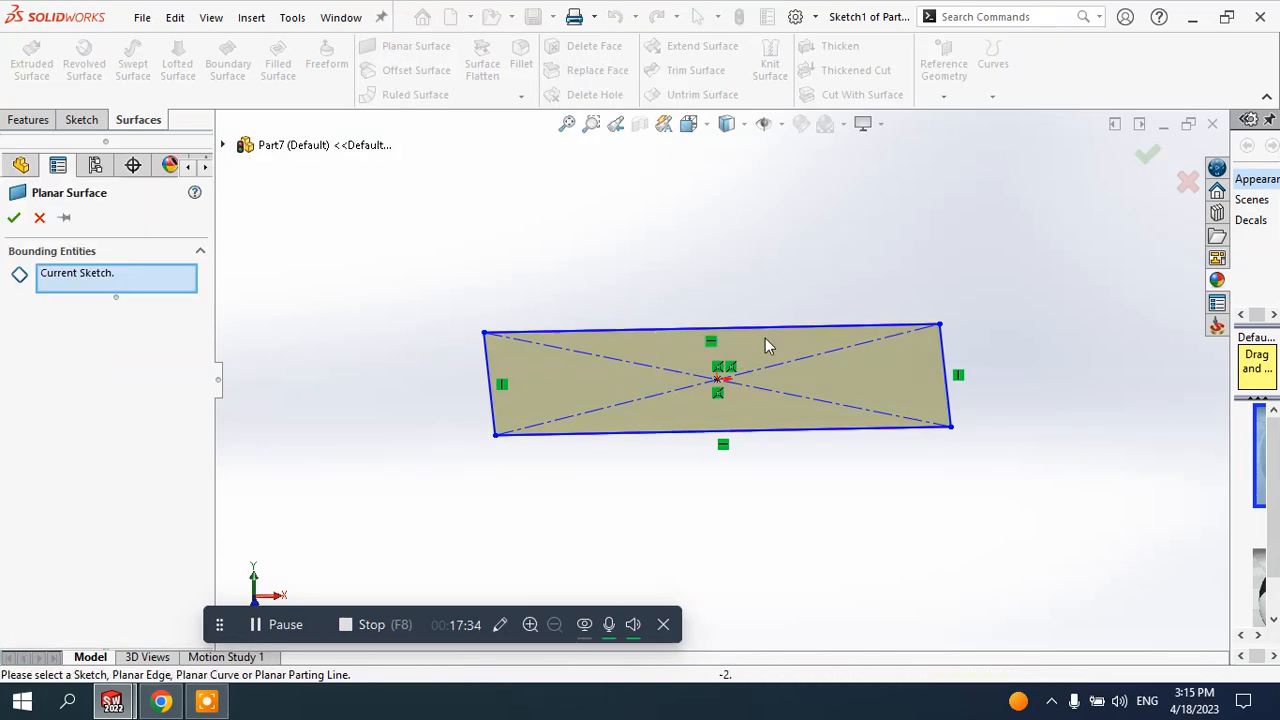
scroll(792, 375, "down", 2)
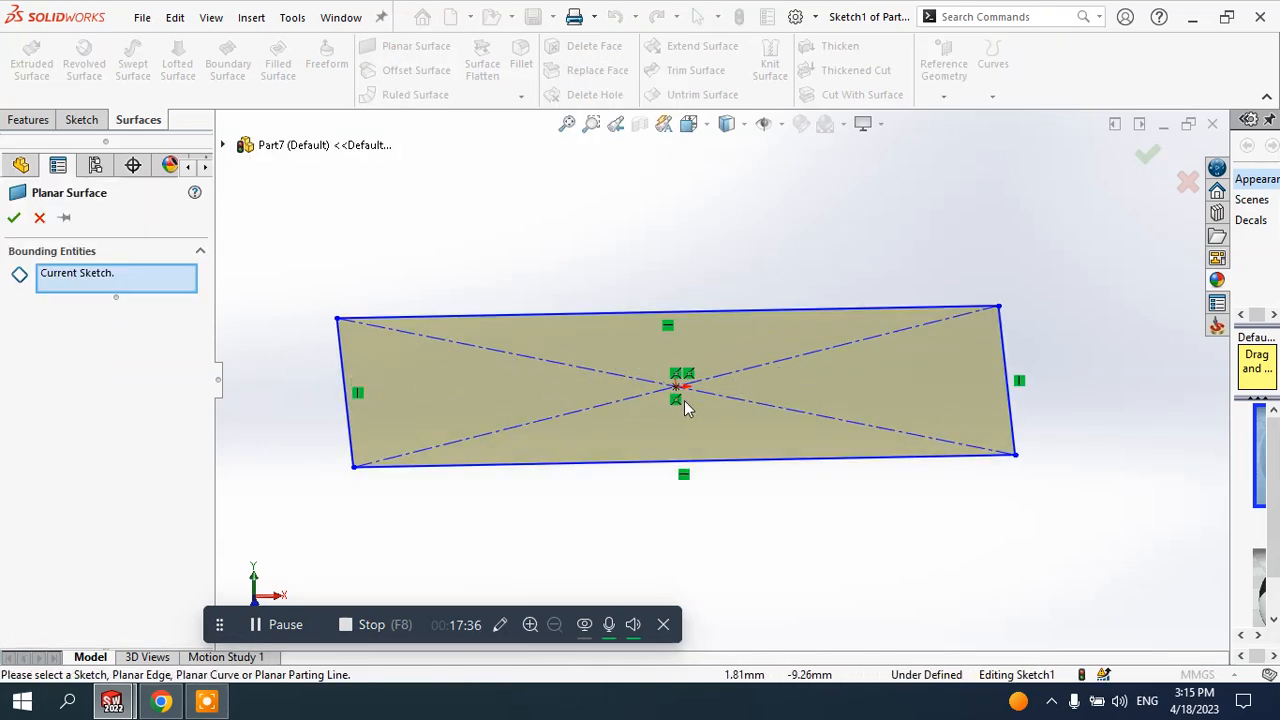
scroll(684, 400, "up", 1)
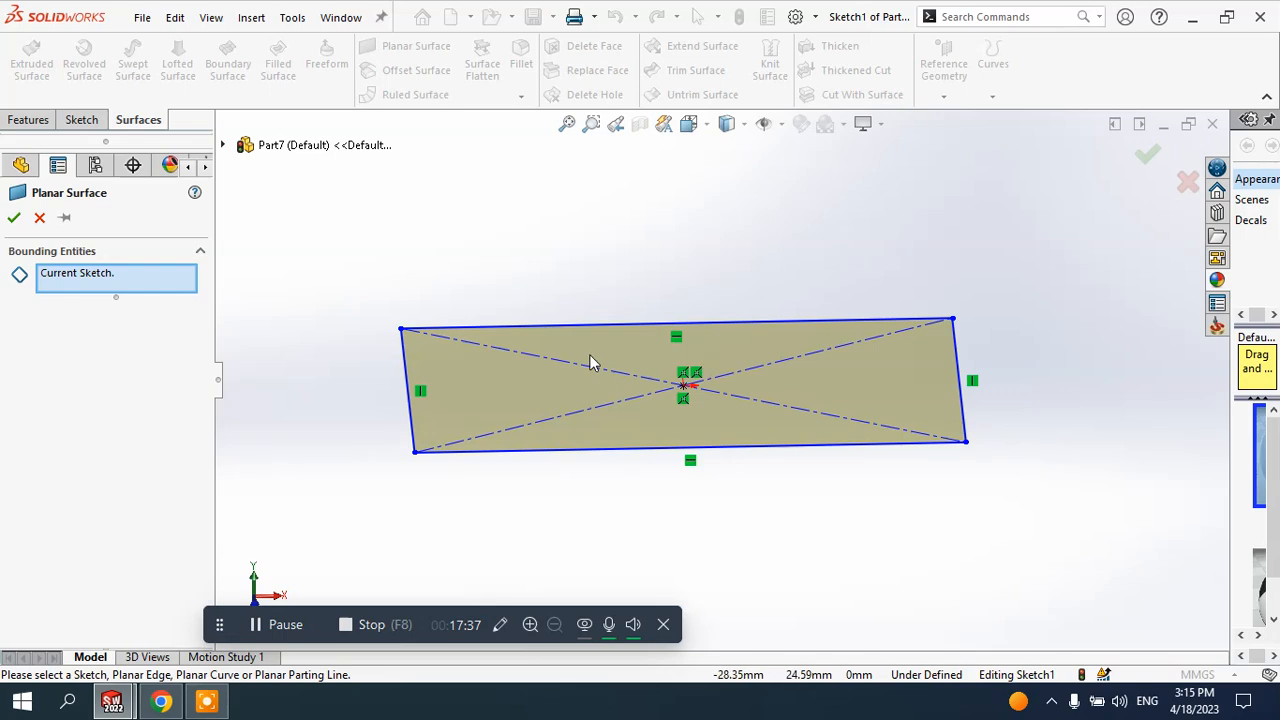
left_click(15, 218)
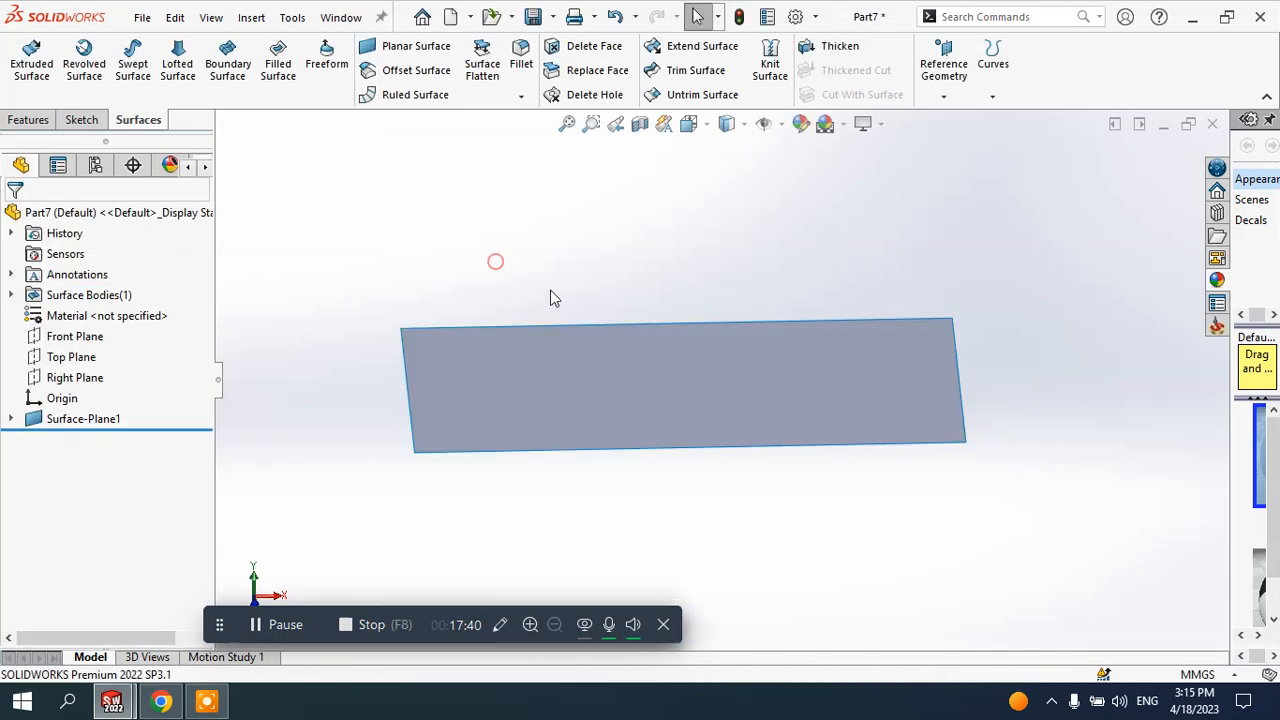
mouse_move(552, 294)
middle_mouse_down()
mouse_move(566, 401)
mouse_move(557, 257)
mouse_move(540, 291)
middle_mouse_up()
left_click(509, 366)
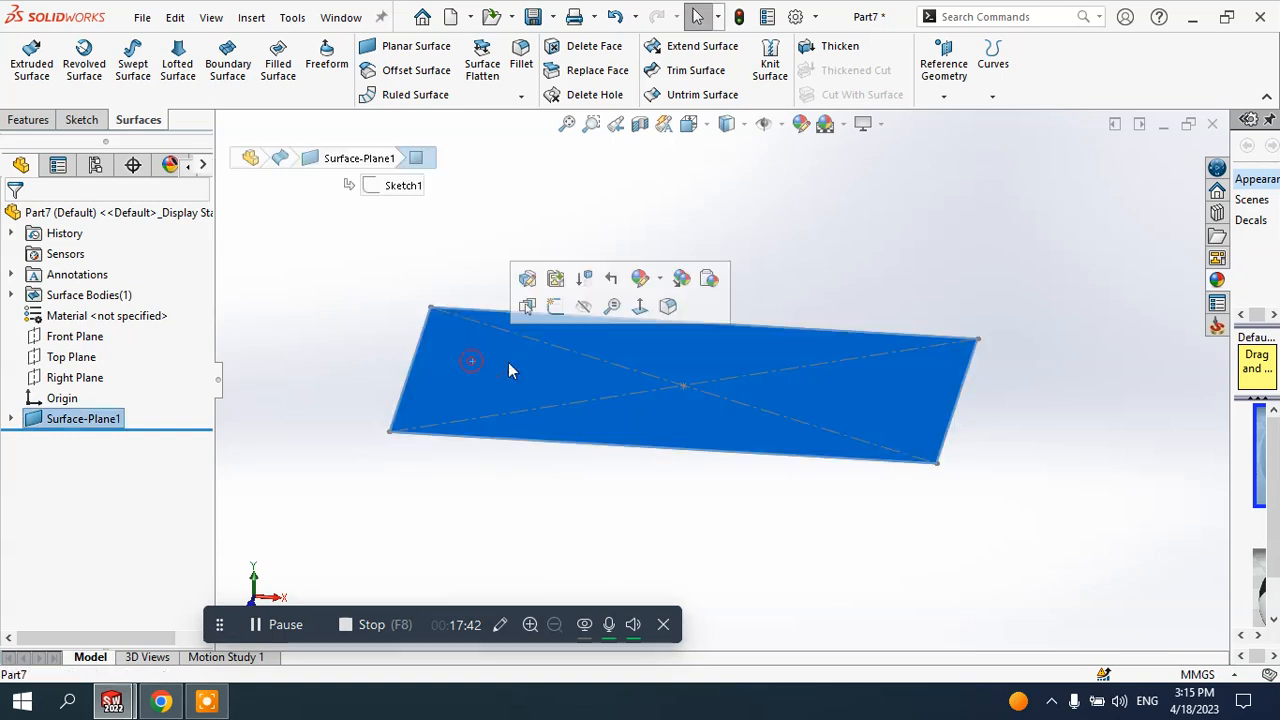
left_click(332, 370)
left_click(110, 420)
left_click(288, 436)
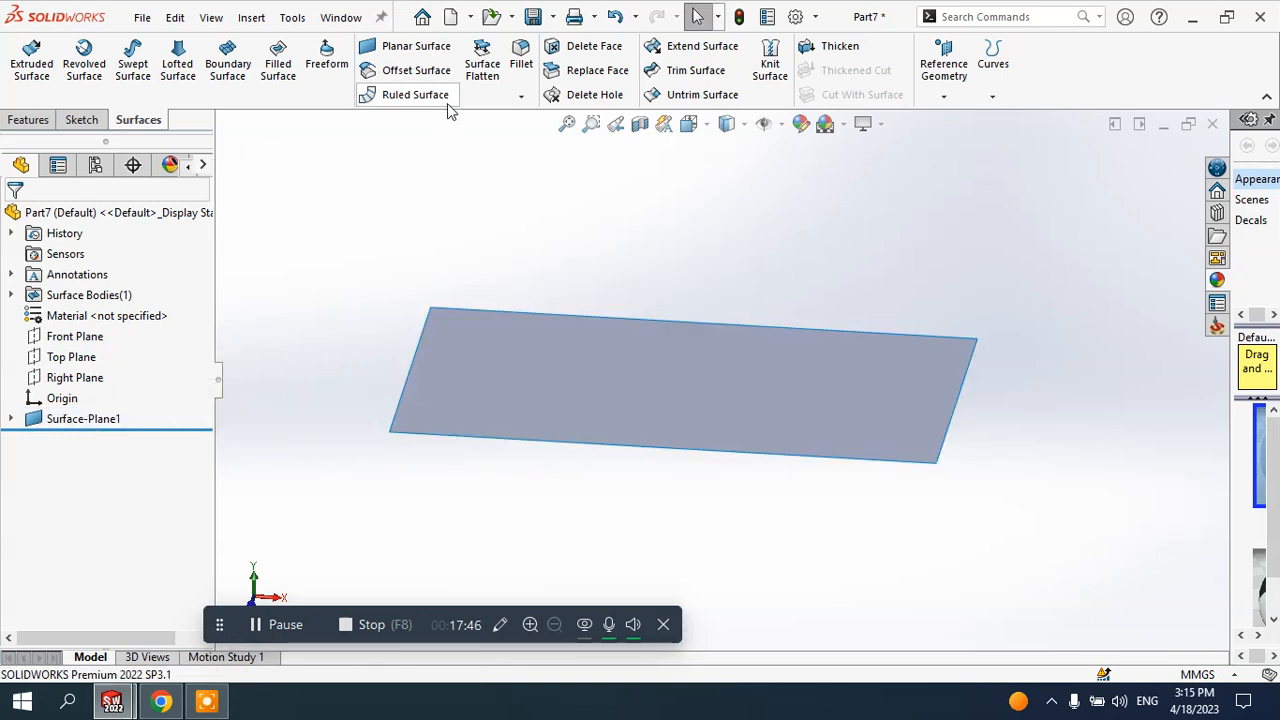
- Start a Ruled Surface of type Tangent to Surface from one short edge of the planar surface, with a distance of 30 mm
left_click(392, 98)
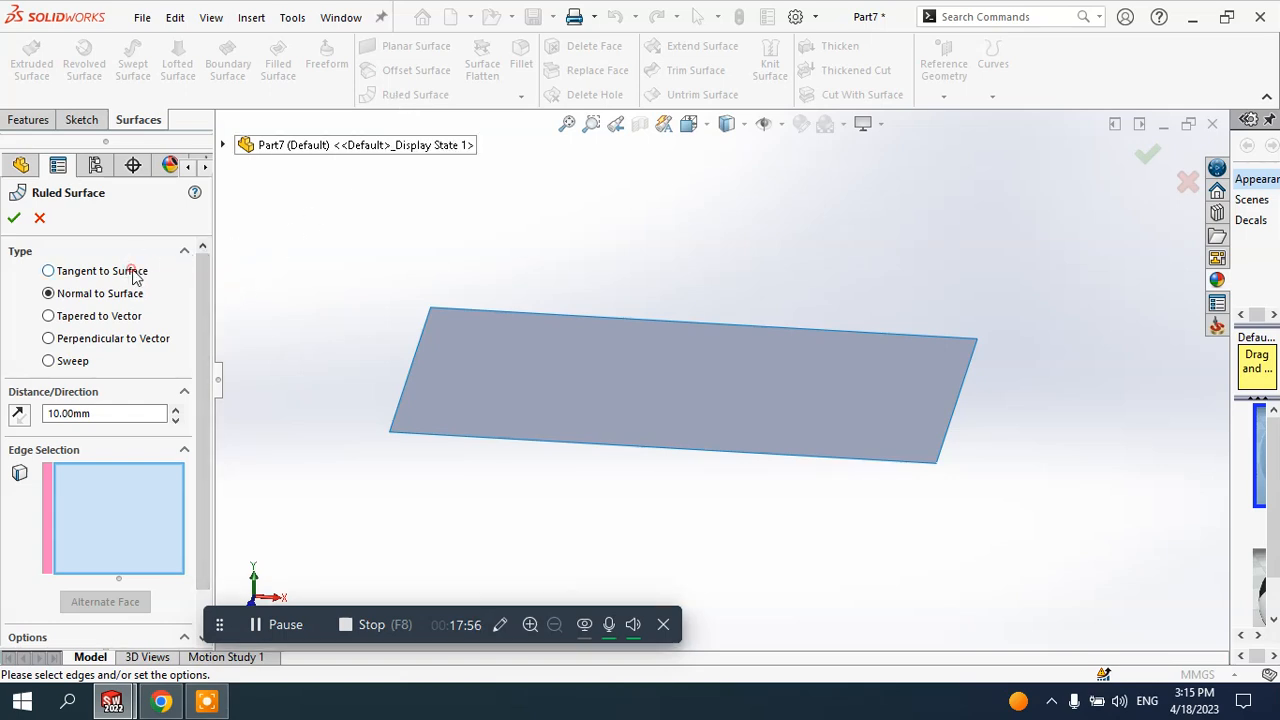
left_click(128, 272)
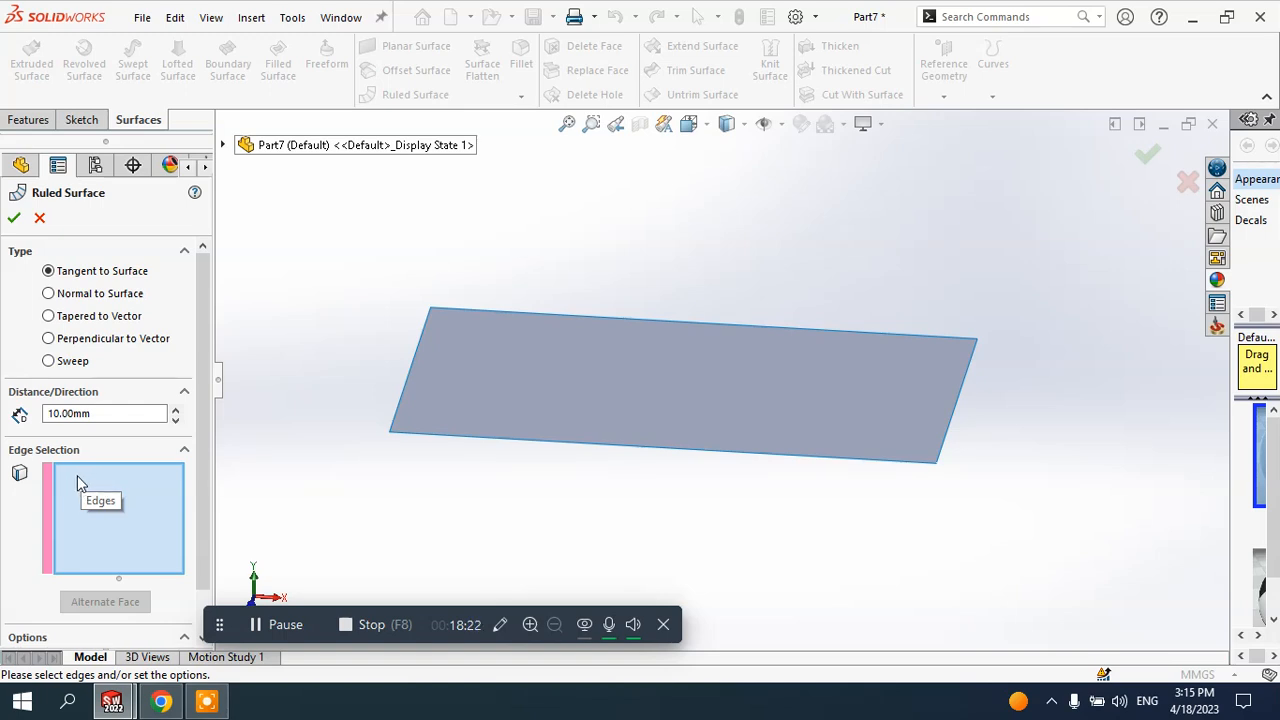
left_click(397, 420)
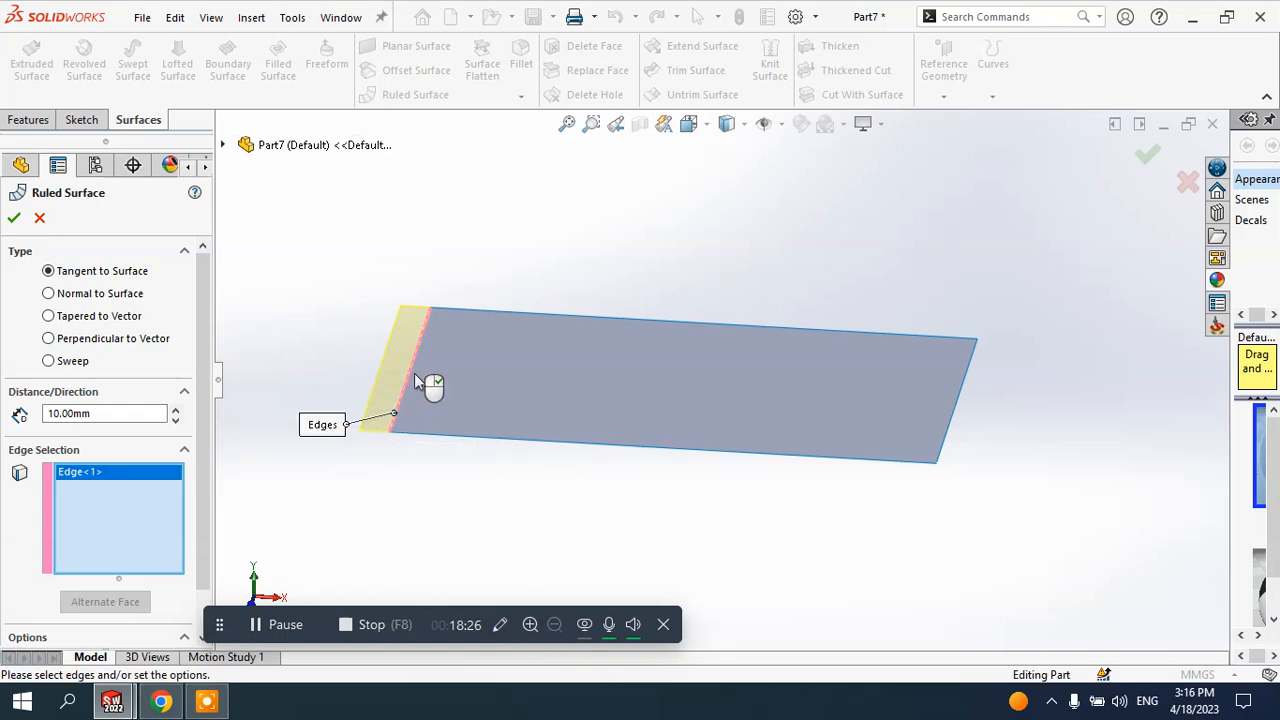
middle_click_drag(426, 383, 425, 403)
scroll(542, 386, "down", 5)
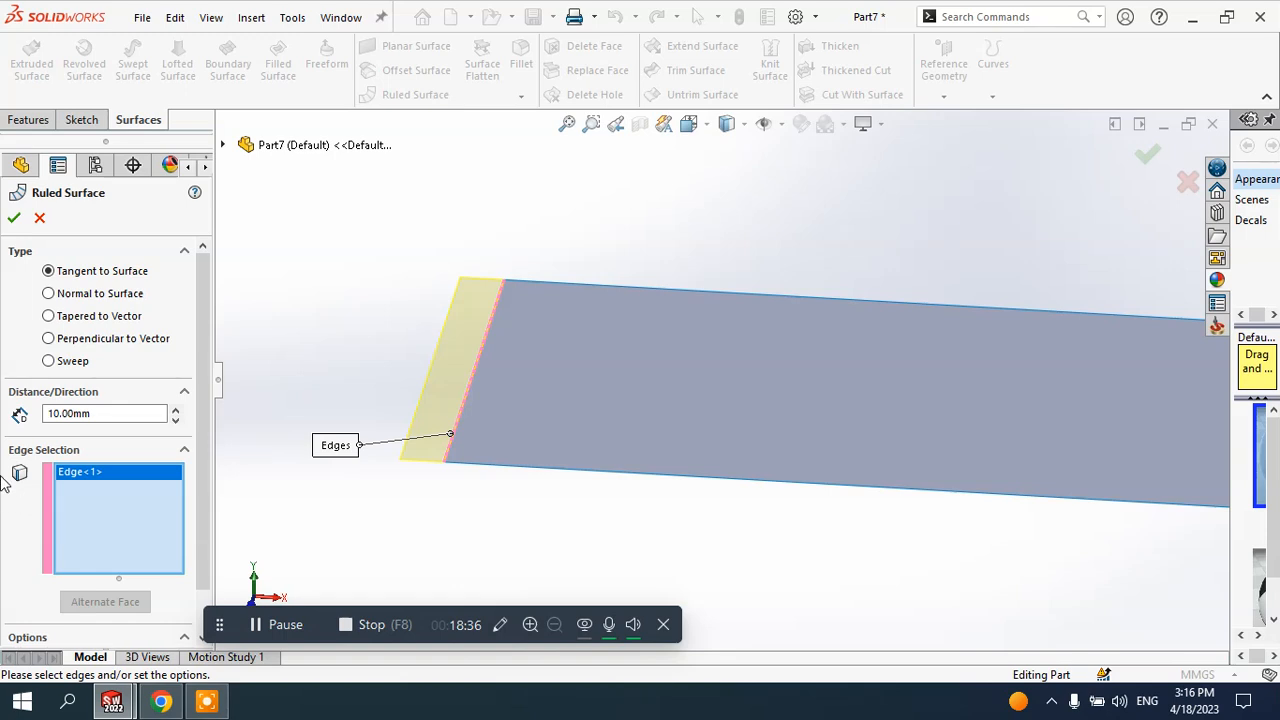
double_click(94, 416)
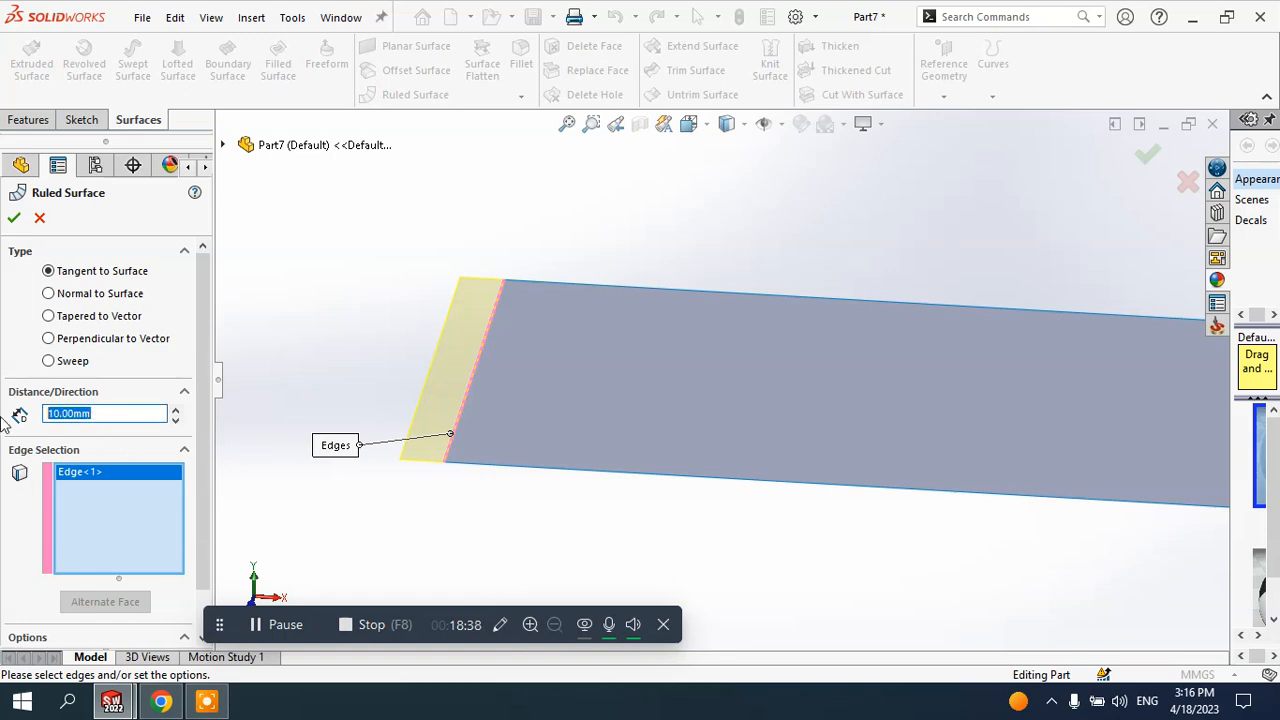
left_click(174, 412)
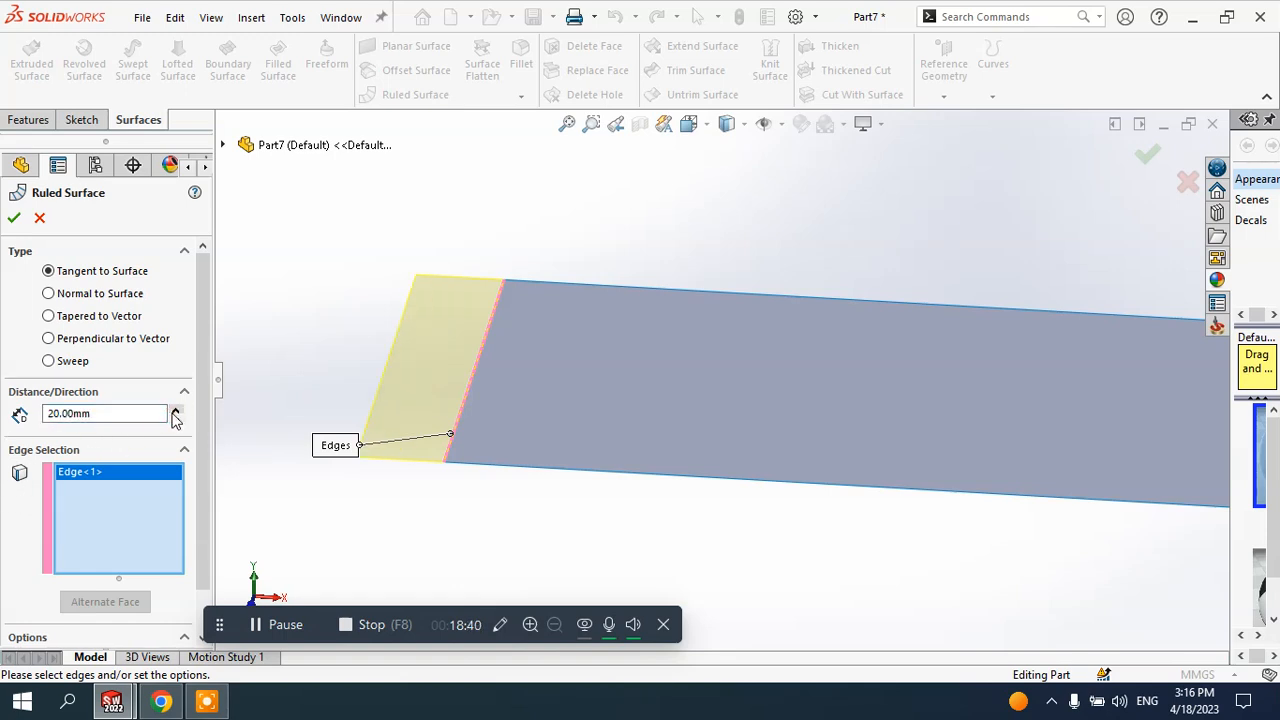
left_click(175, 418)
left_click(175, 412)
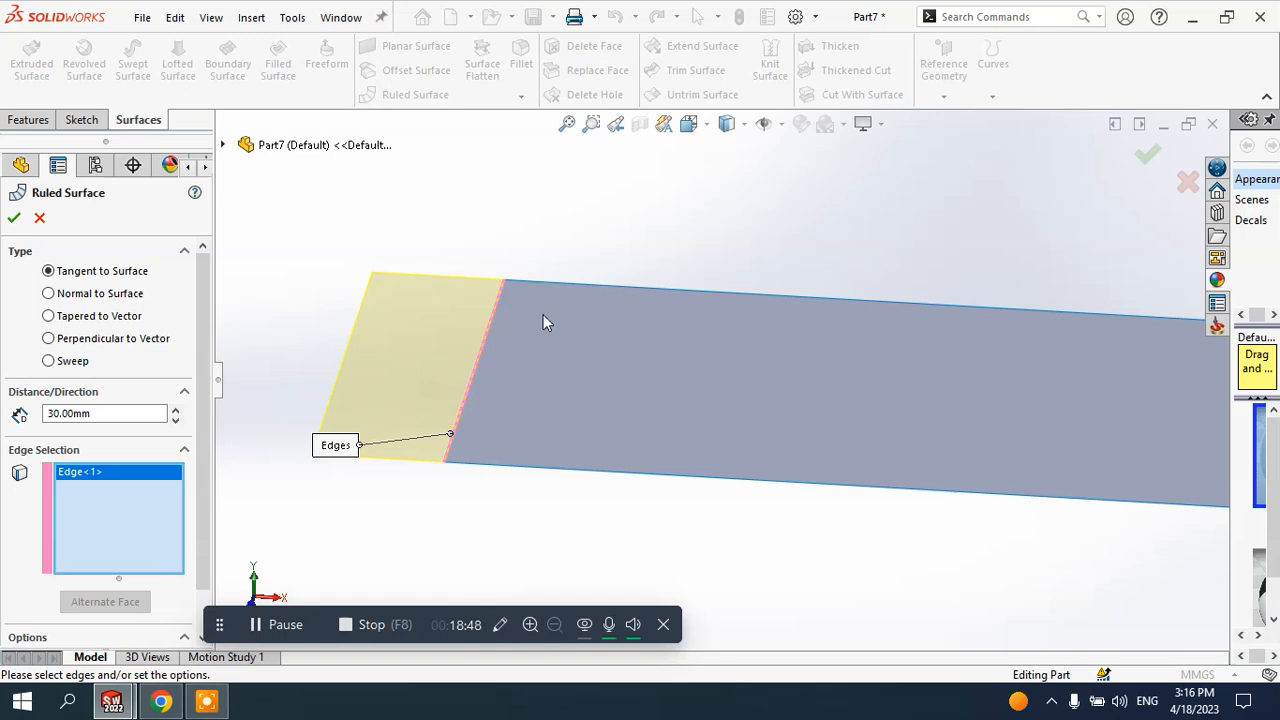
- Add the other three edges of the planar surface to the ruled surface and create it around the full rectangle
left_click(558, 289)
scroll(560, 312, "up", 4)
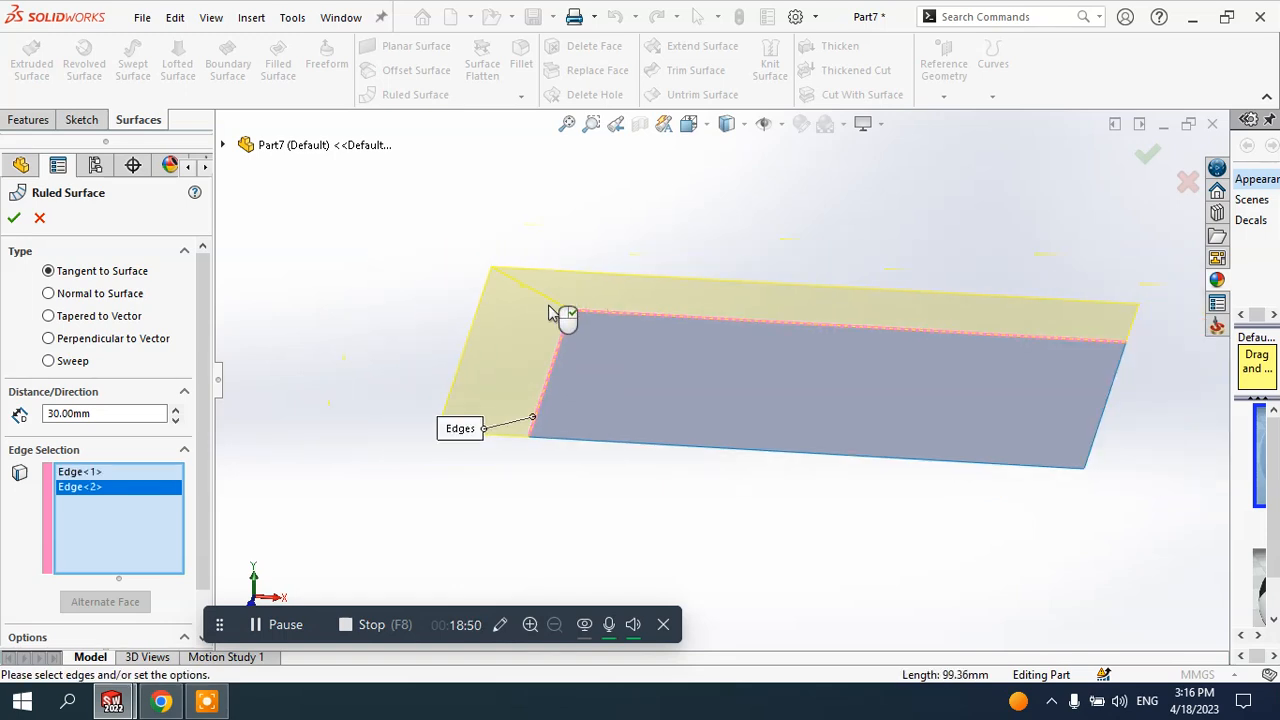
scroll(1087, 388, "down", 3)
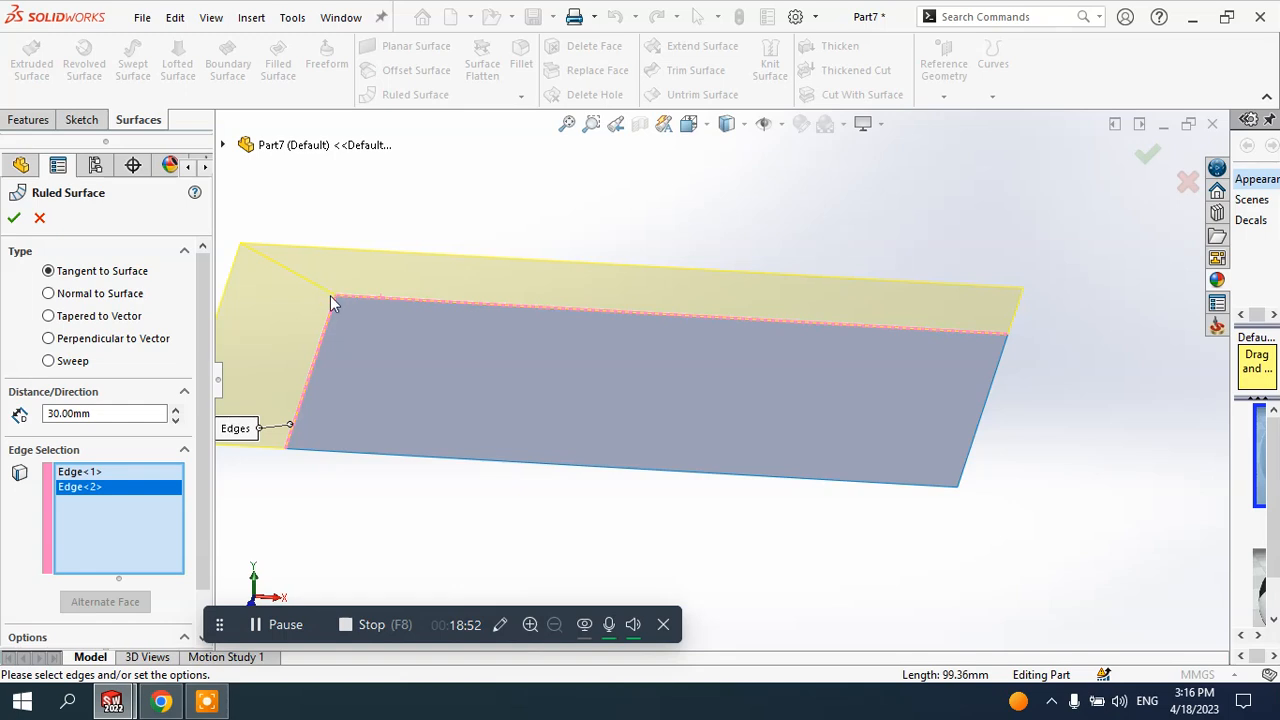
left_click(87, 494)
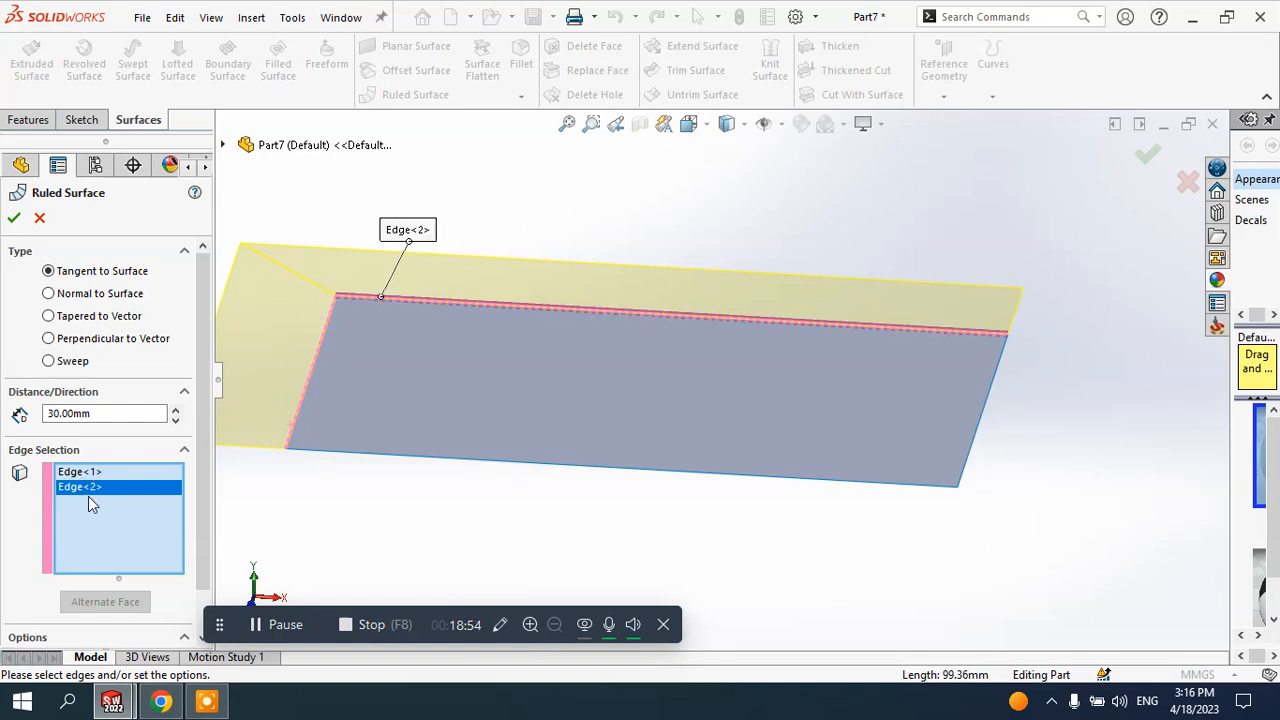
left_click(986, 400)
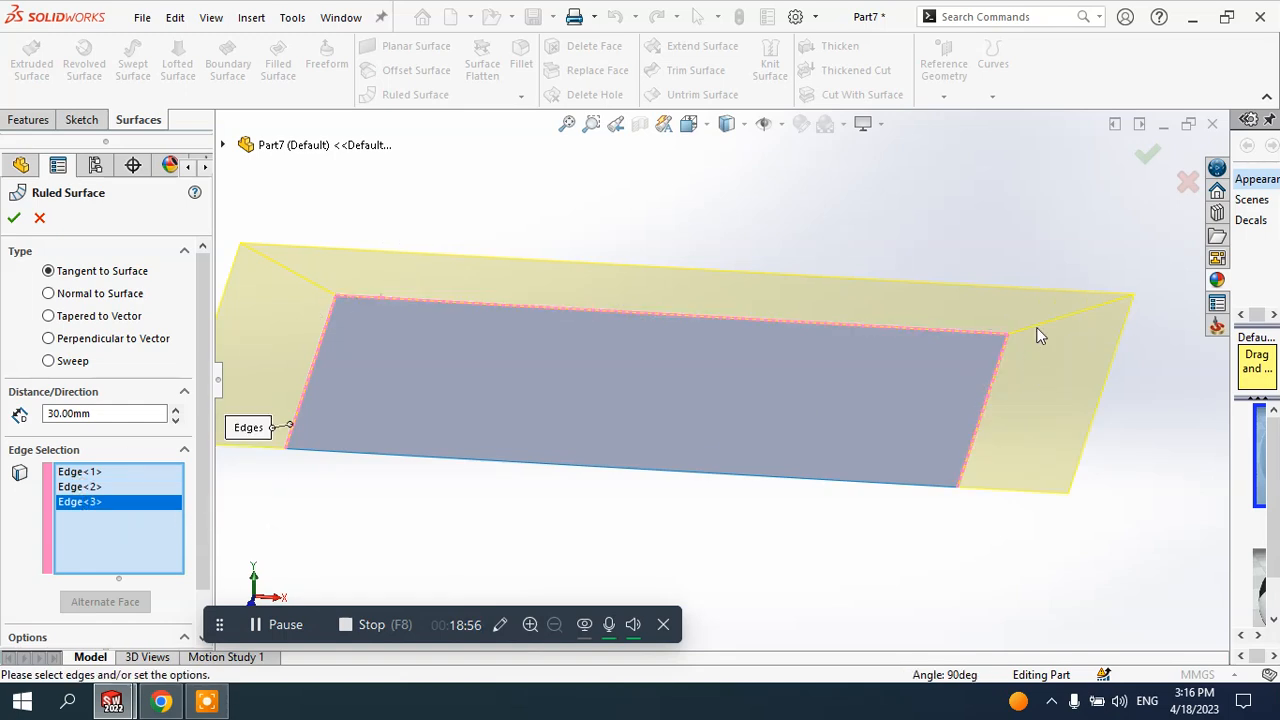
left_click(884, 488)
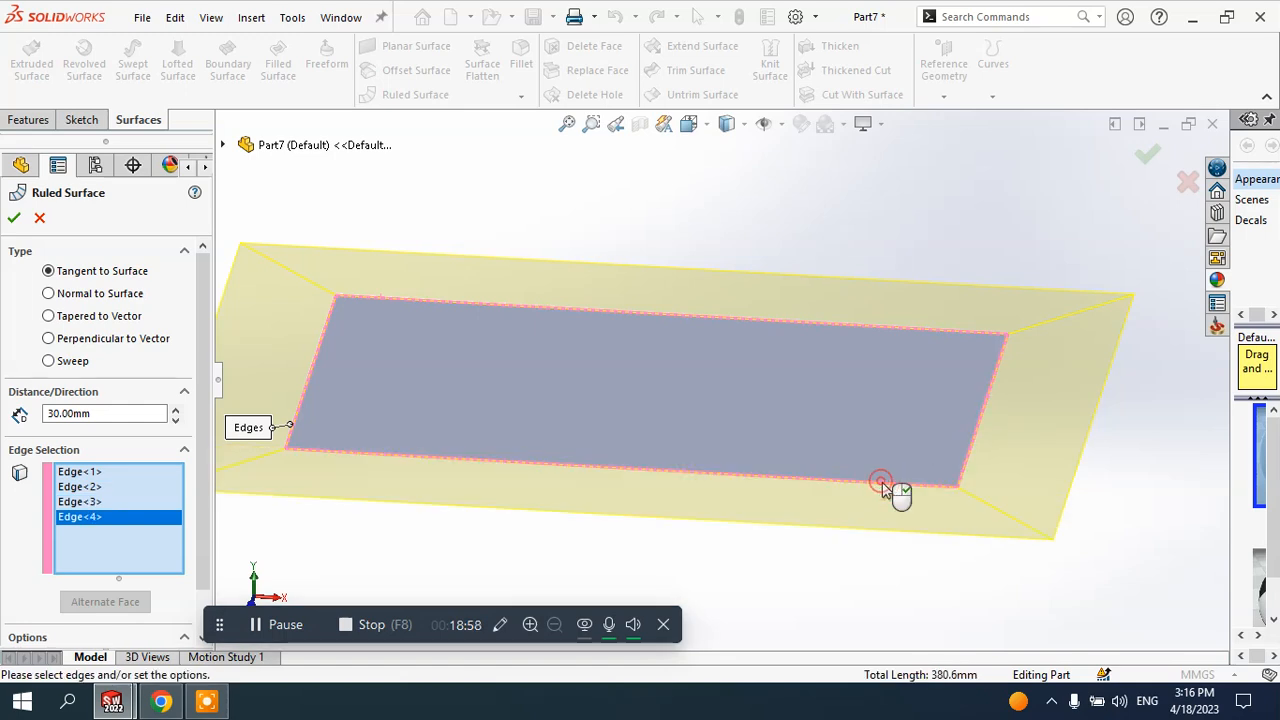
scroll(894, 491, "up", 3)
scroll(492, 408, "down", 2)
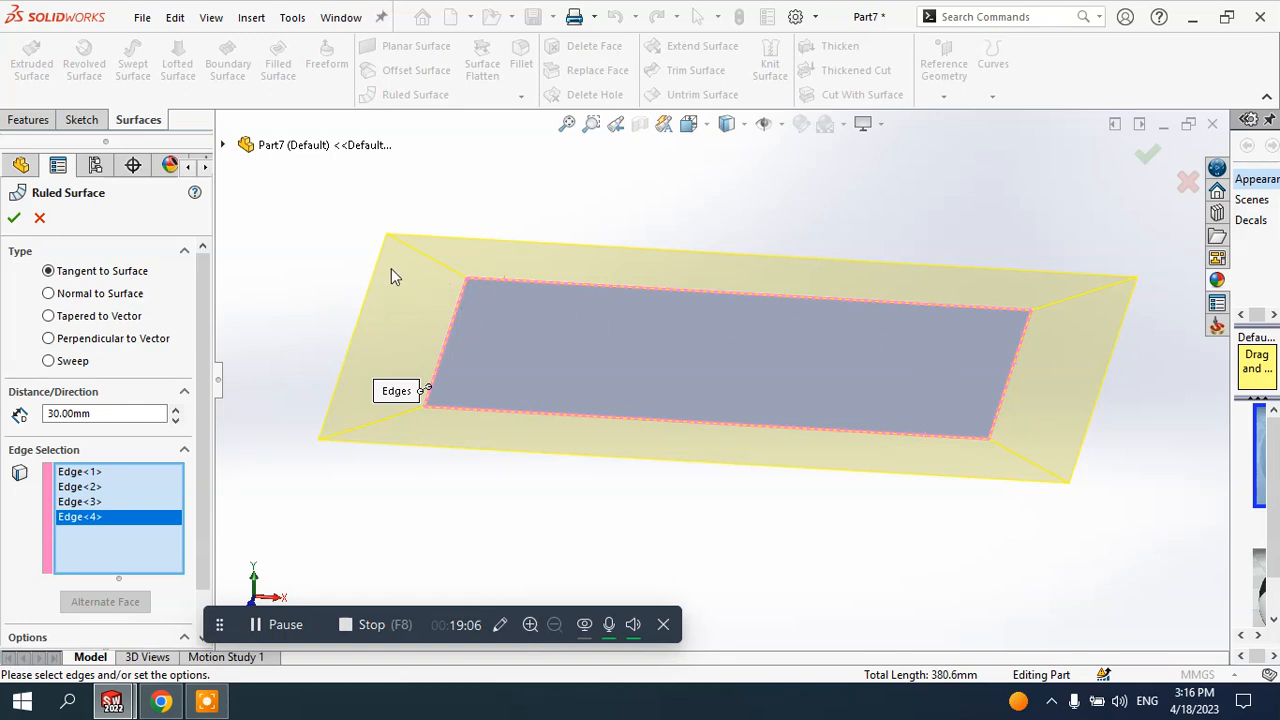
left_click(92, 414)
left_click_drag(92, 414, 5, 420)
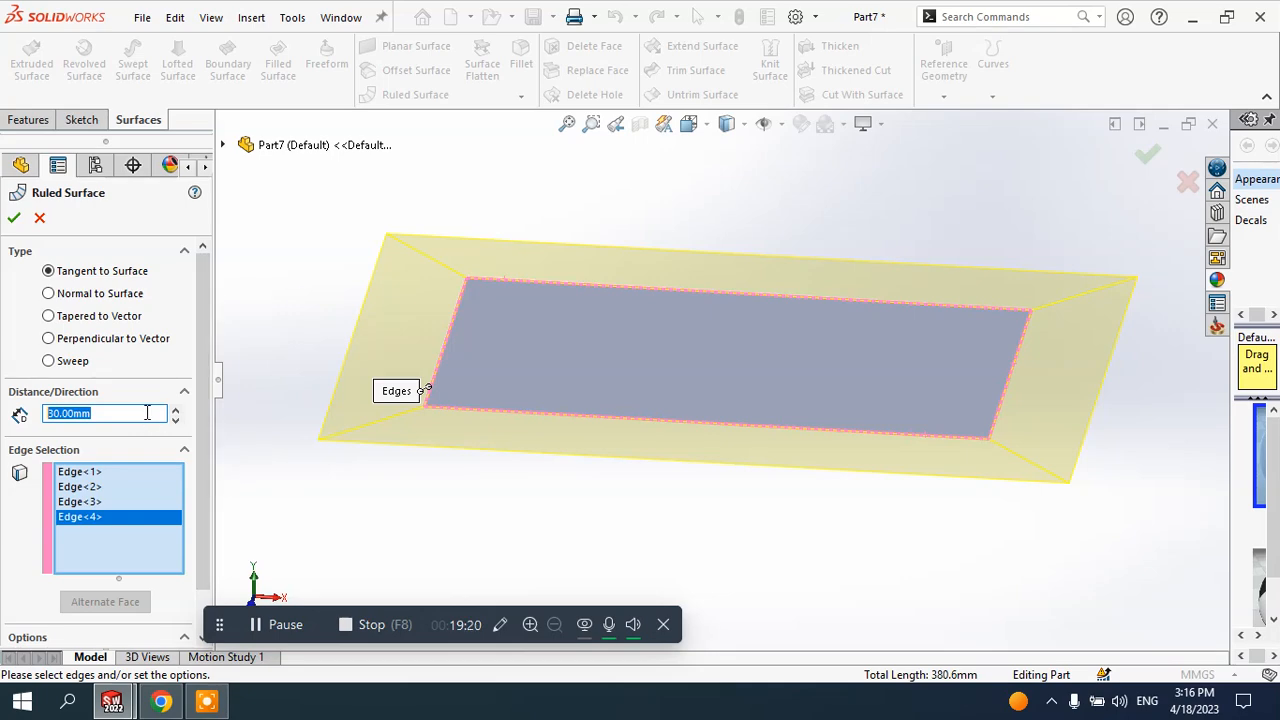
left_click(14, 221)
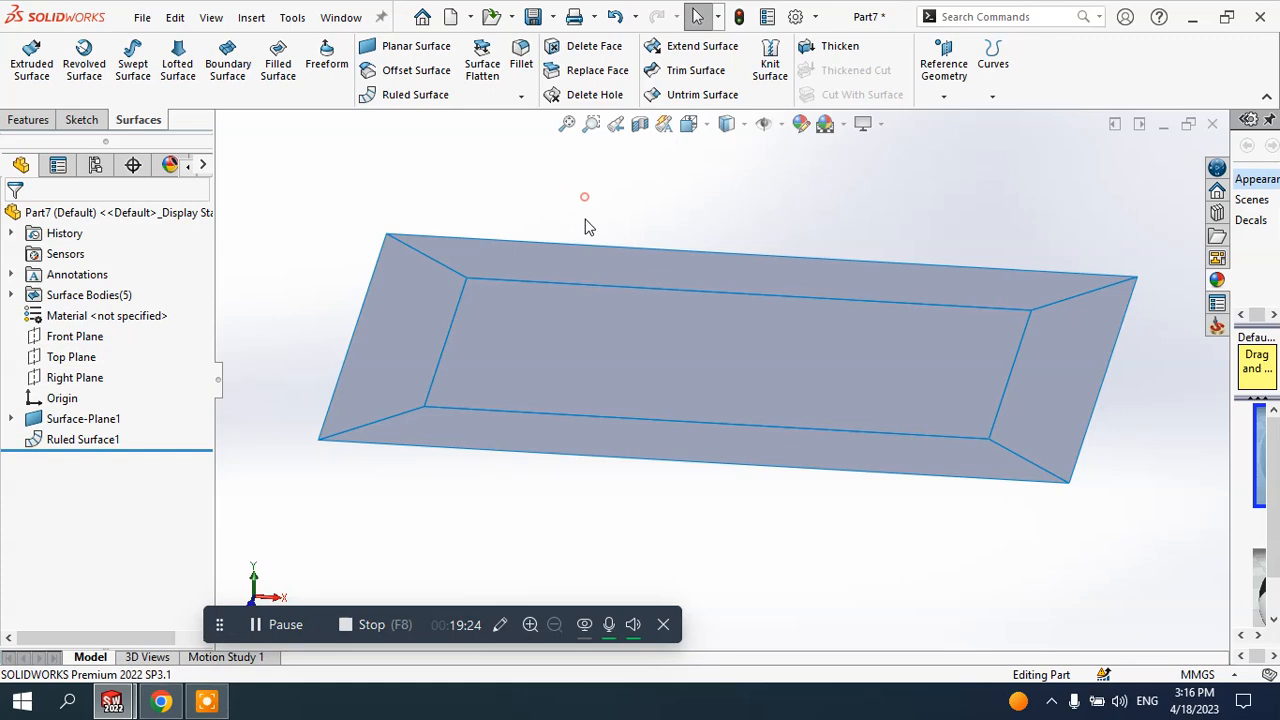
middle_click_drag(586, 194, 577, 231)
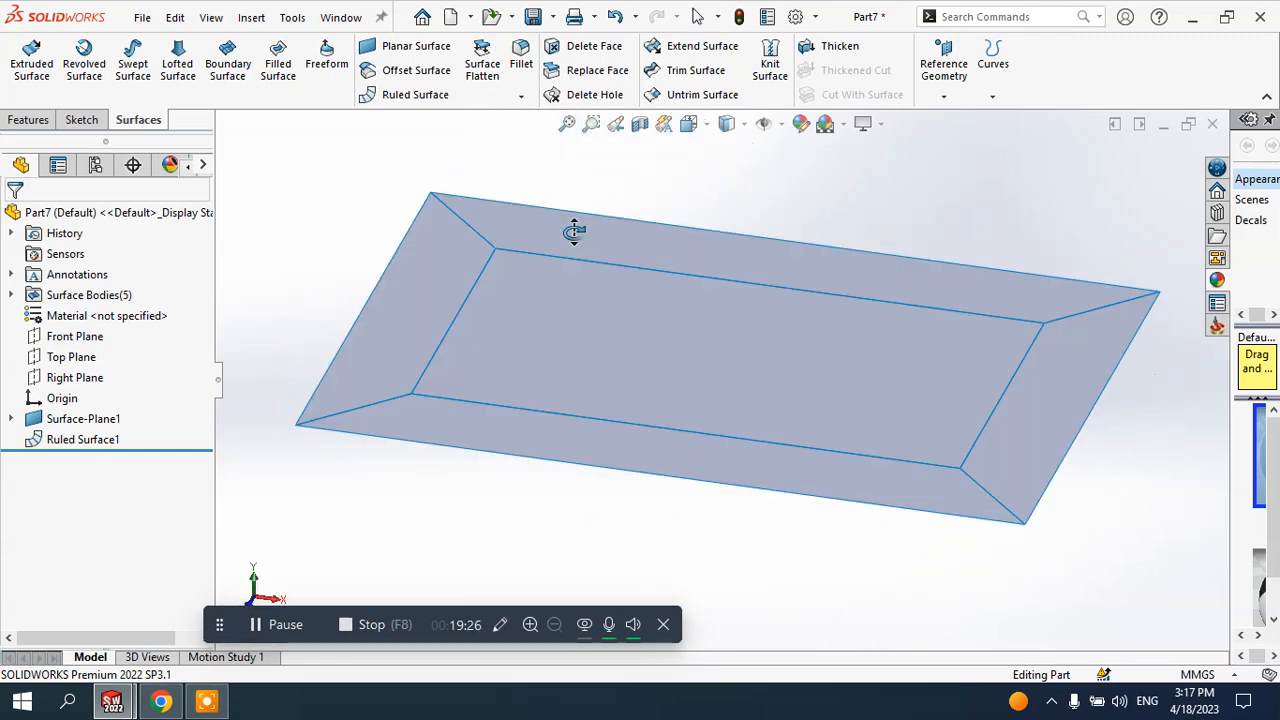
left_click(459, 290)
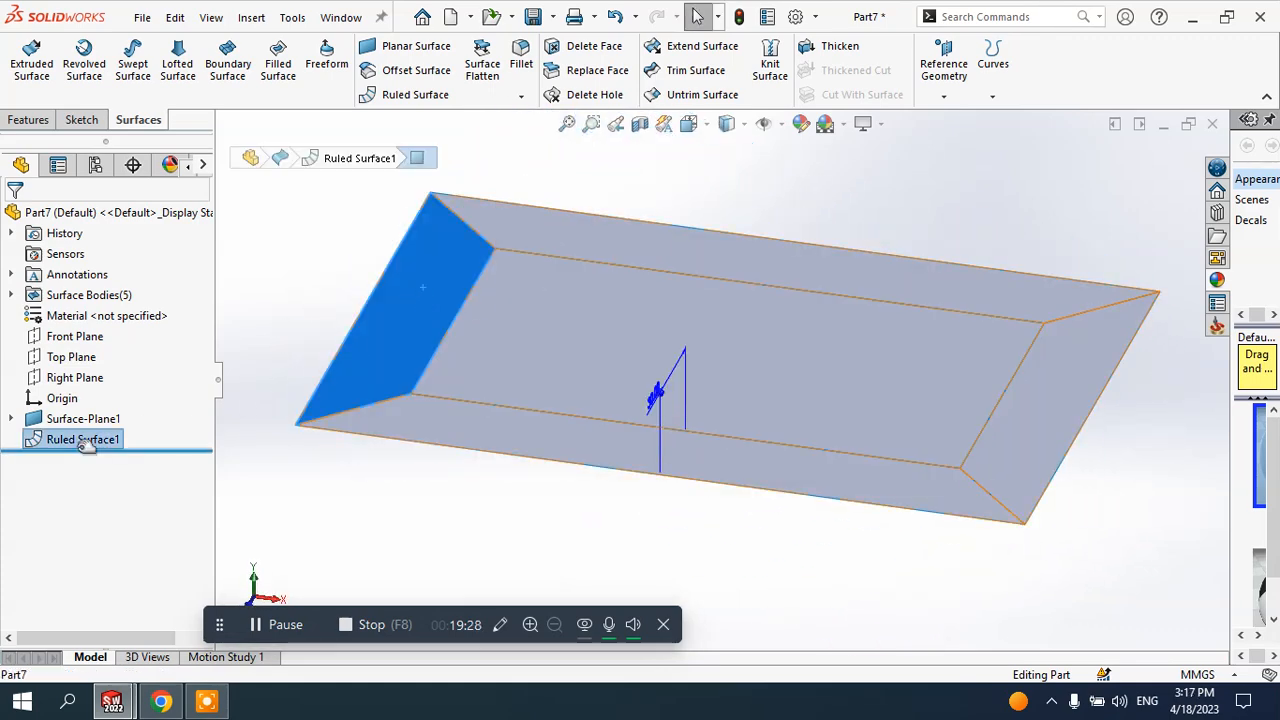
left_click(423, 421)
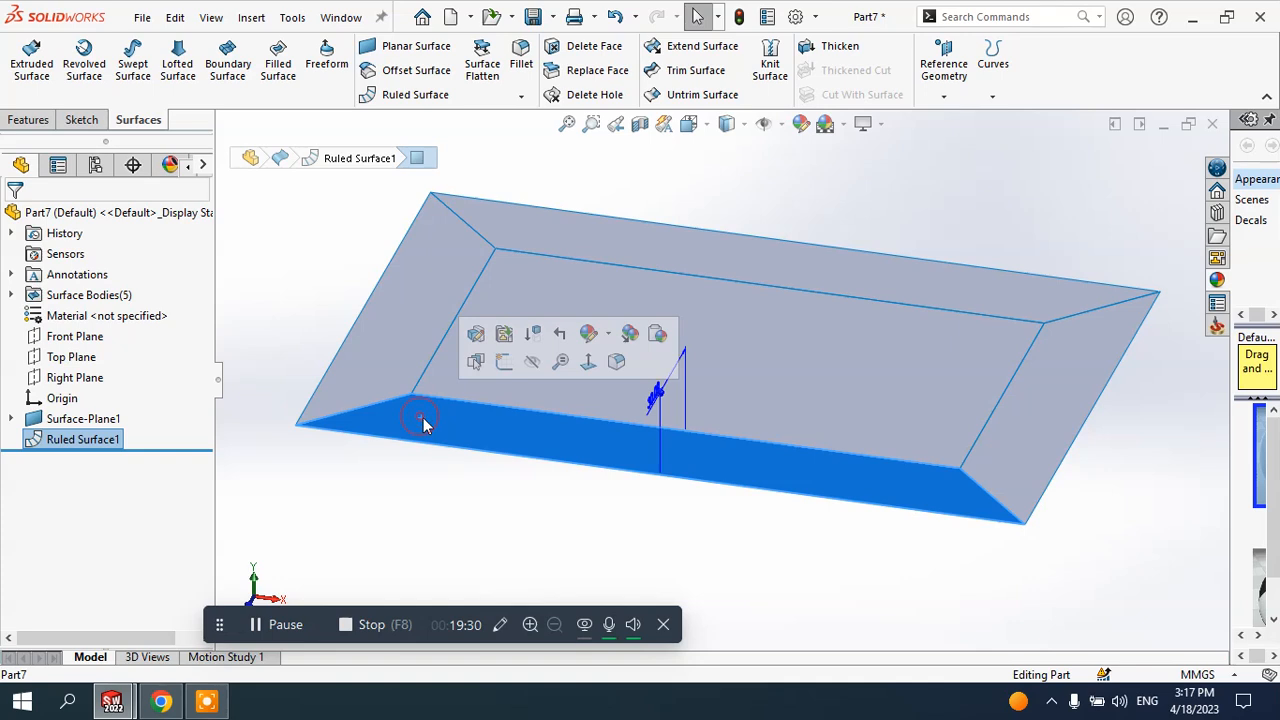
left_click(522, 225)
left_click(305, 268)
middle_click_drag(343, 309, 360, 286)
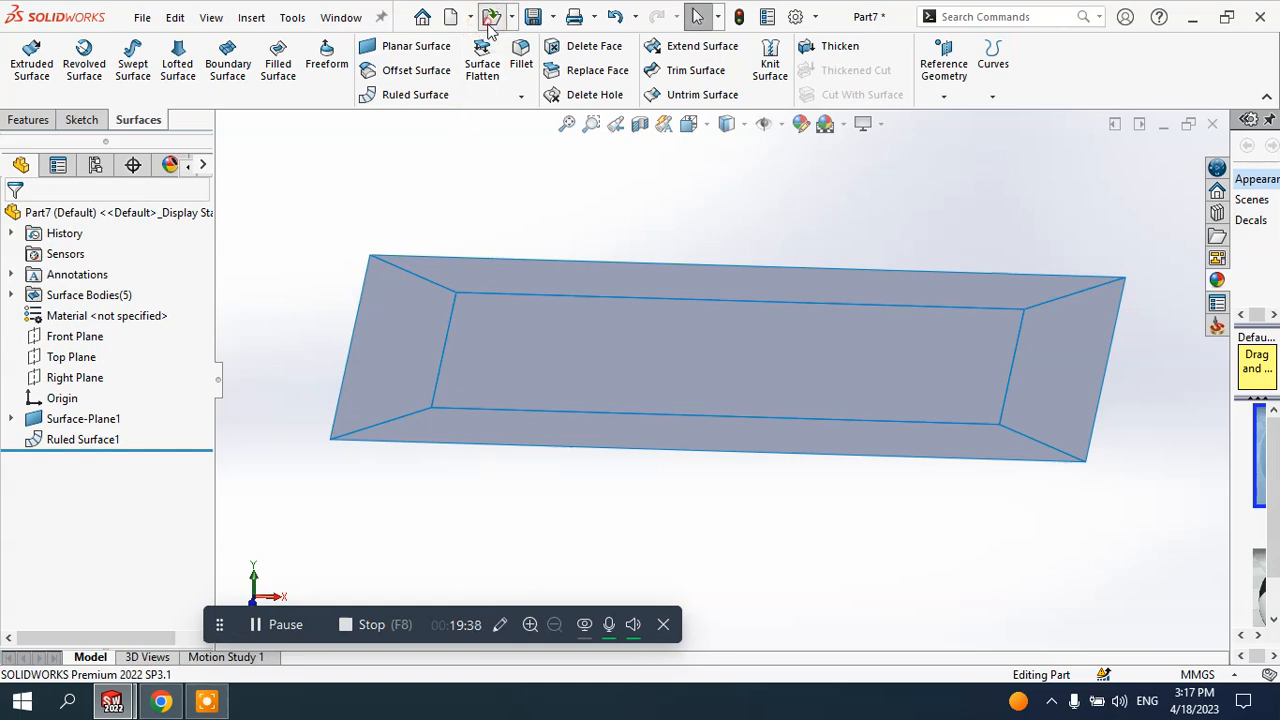
- Open the part file Ruled Surface3.SLDPRT from the Surface folder
scroll(345, 300, "down", 2)
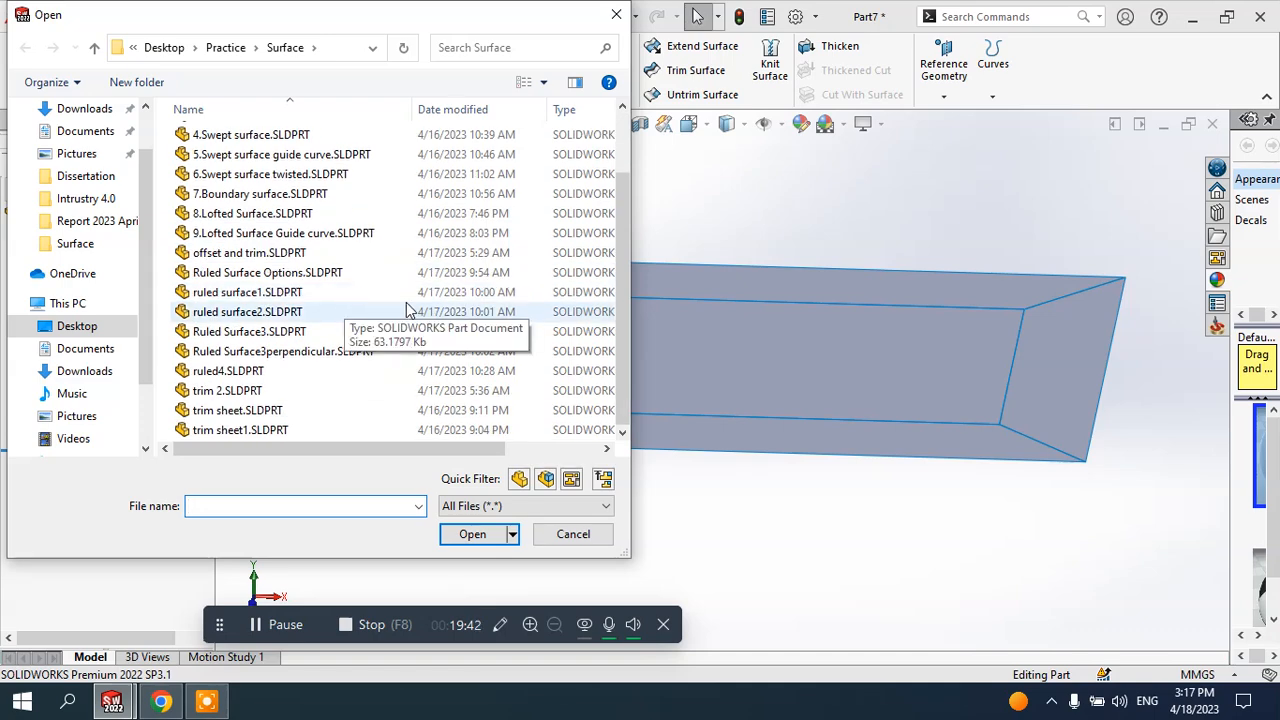
left_click(301, 334)
left_click(488, 536)
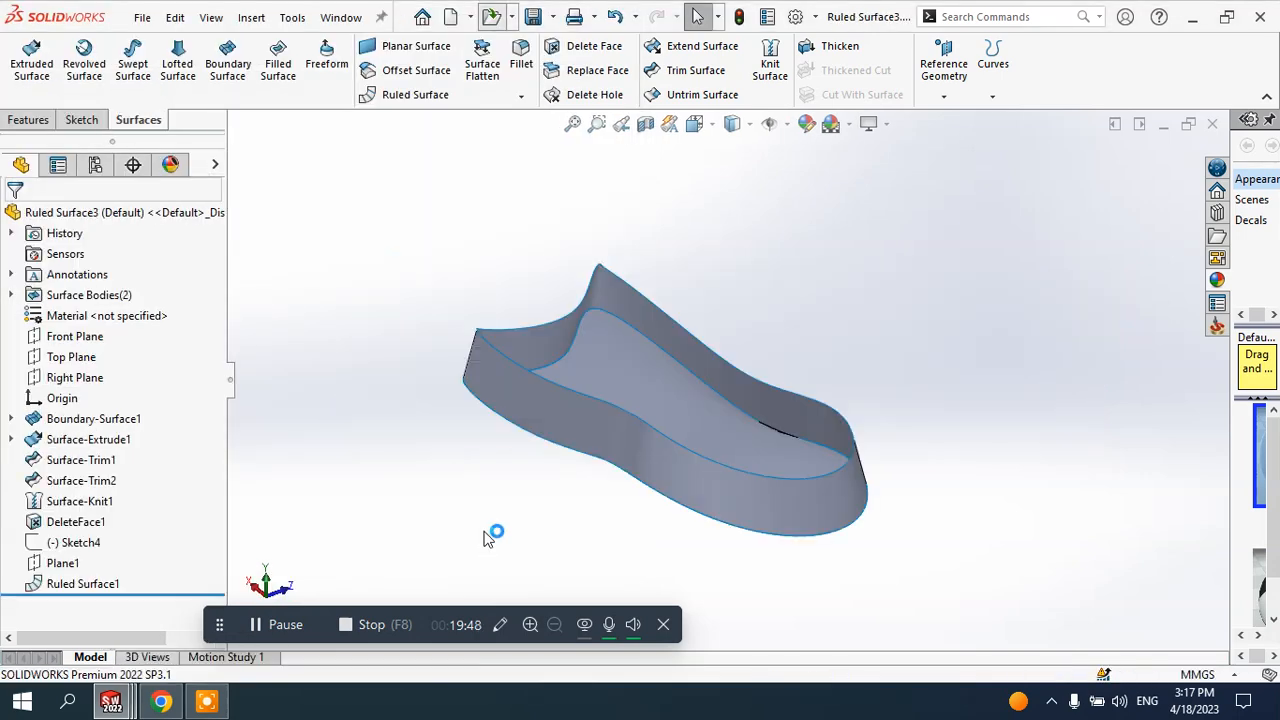
middle_click_drag(545, 455, 543, 449)
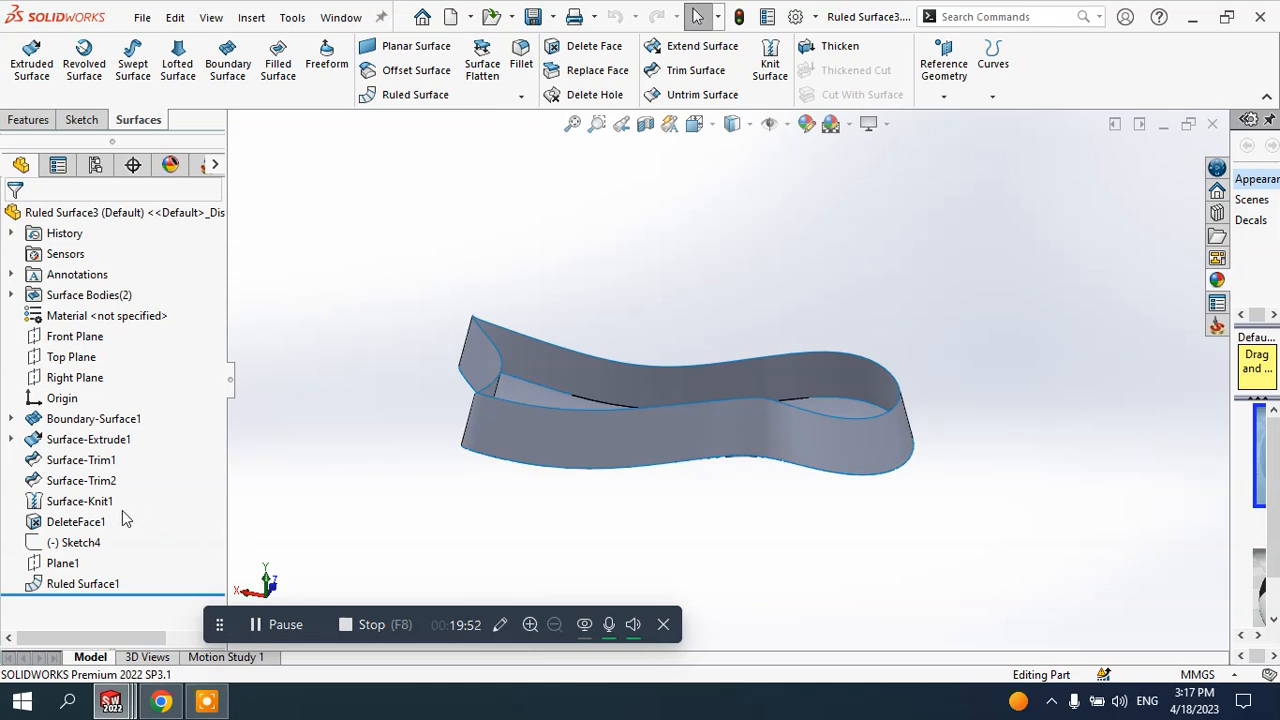
- Delete the existing ruled surface feature so only the curved sole-shaped surface is left
left_click(107, 422)
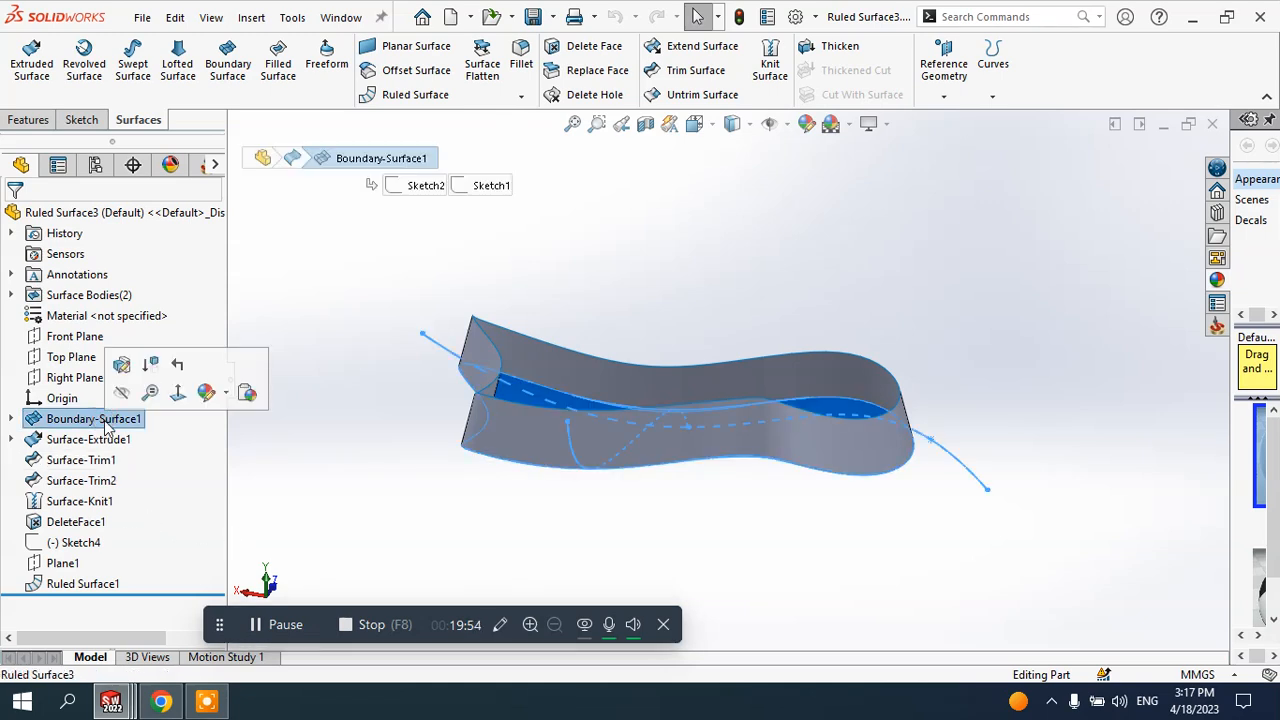
left_click(82, 584)
right_click(83, 587)
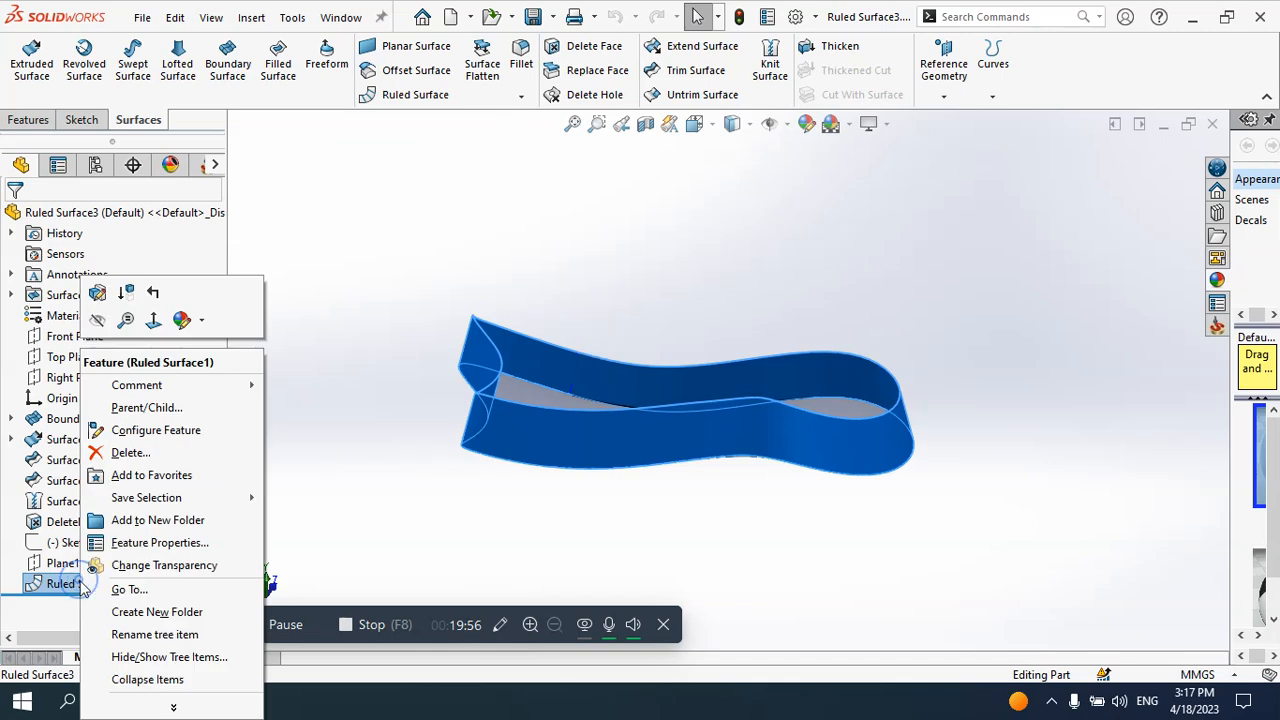
left_click(145, 455)
mouse_move(454, 449)
middle_mouse_down()
mouse_move(429, 531)
mouse_move(457, 466)
mouse_move(463, 503)
mouse_move(431, 460)
mouse_move(457, 471)
middle_mouse_up()
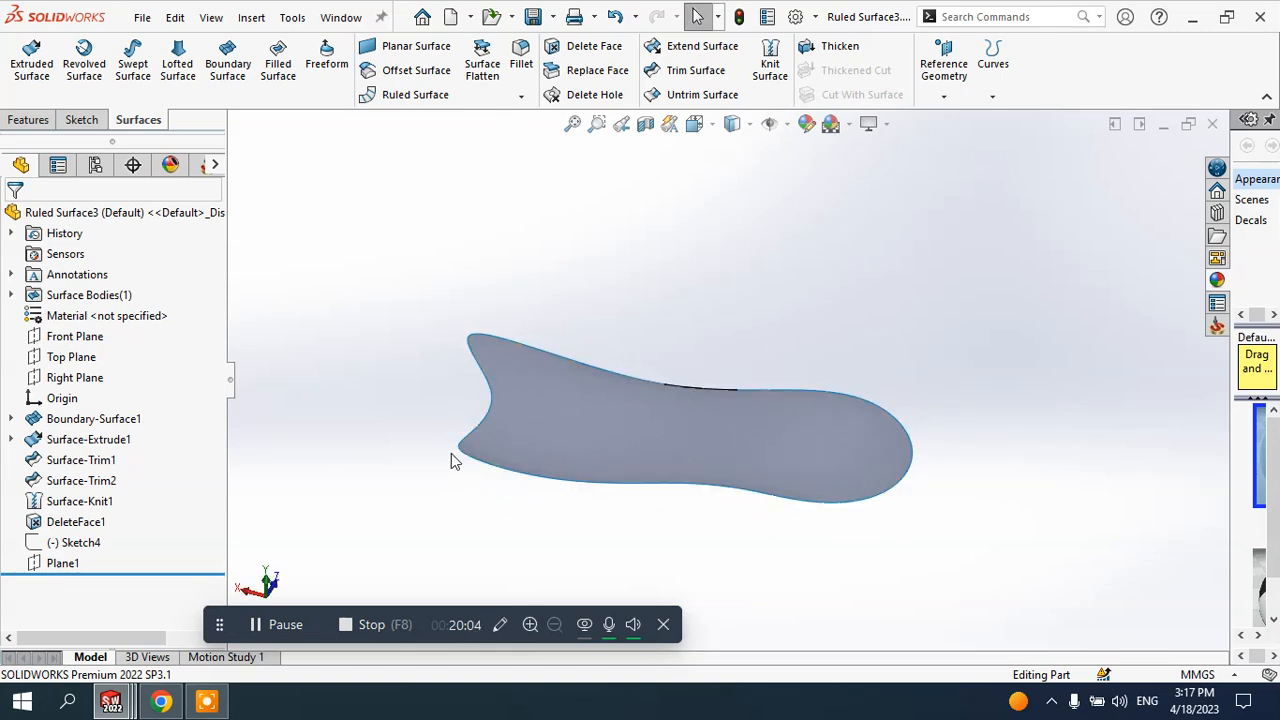
- Create a Ruled Surface of type Tangent to Surface, 10 mm wide, around the outline edge of the sole-shaped surface
left_click(484, 382)
left_click(410, 100)
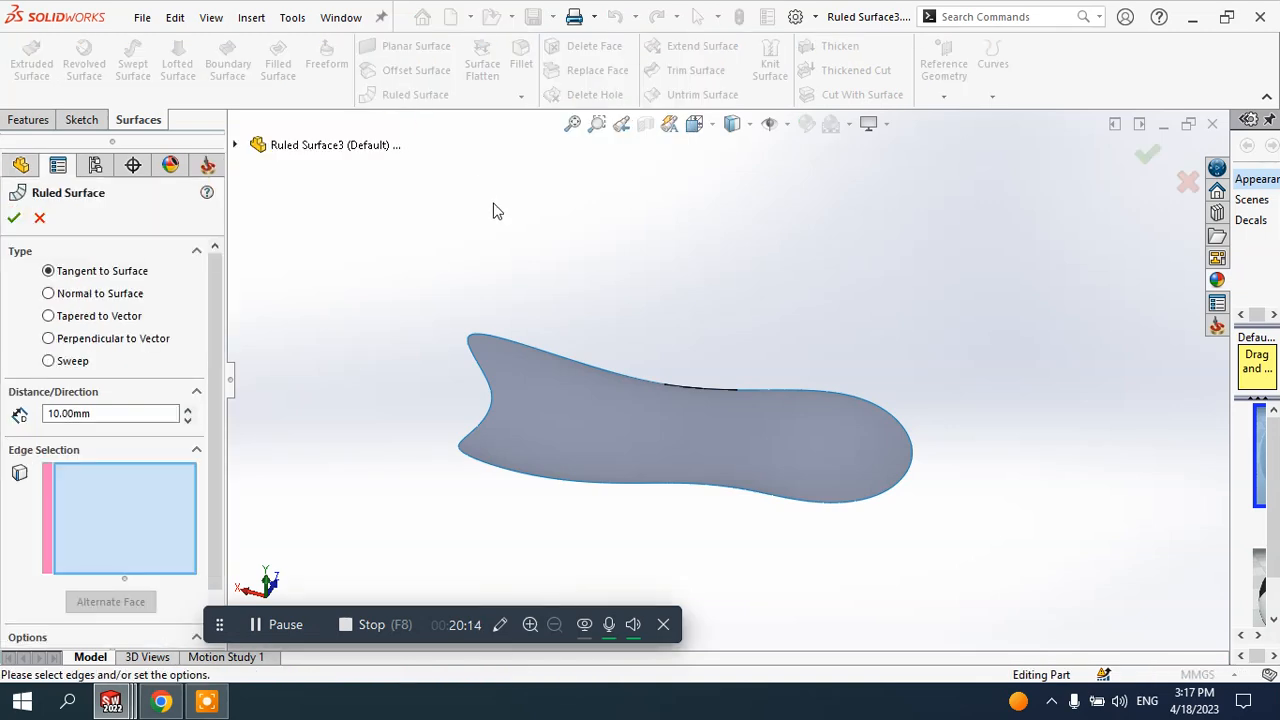
left_click(485, 372)
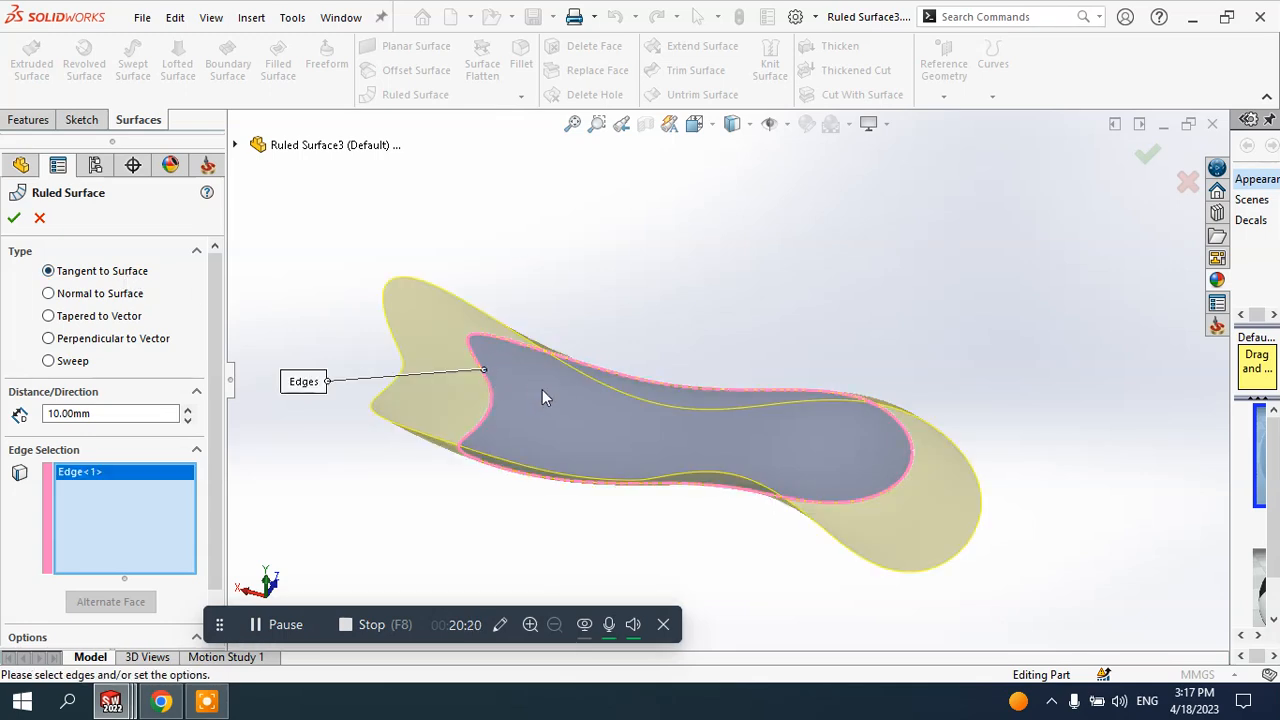
middle_click_drag(543, 394, 440, 318)
scroll(829, 489, "down", 4)
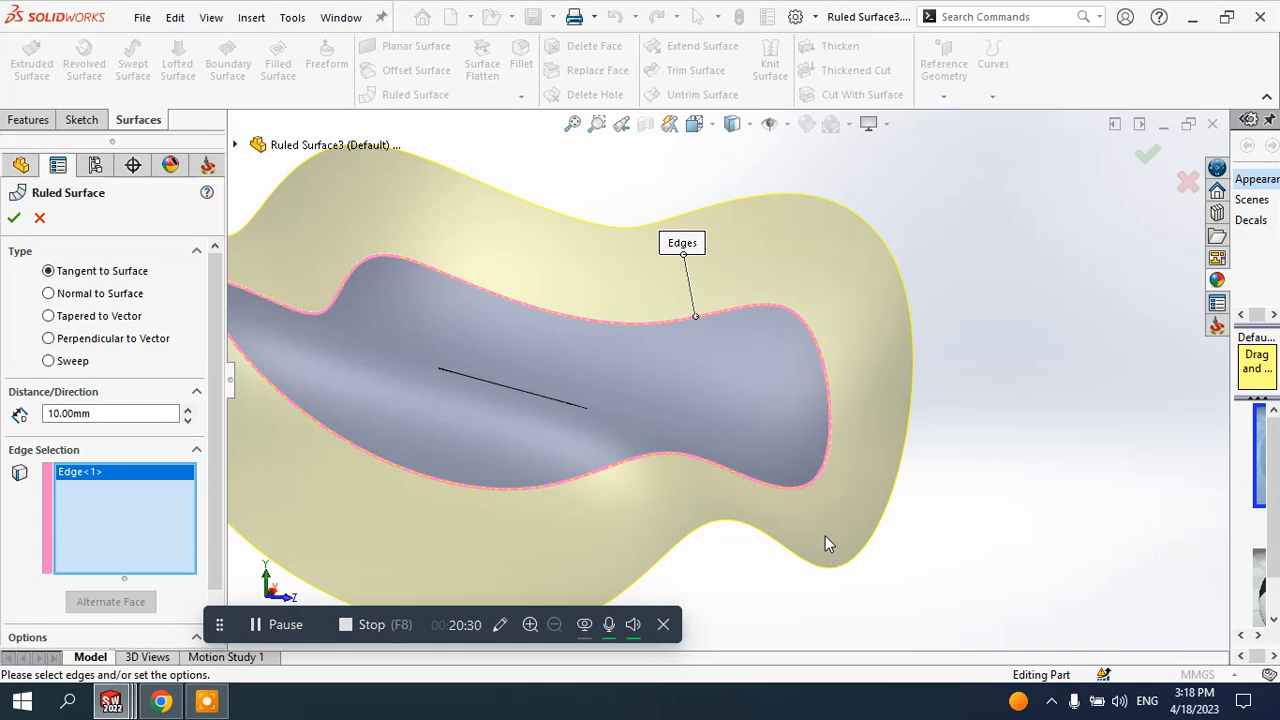
scroll(829, 511, "up", 4)
middle_click_drag(757, 449, 737, 478)
left_click(13, 222)
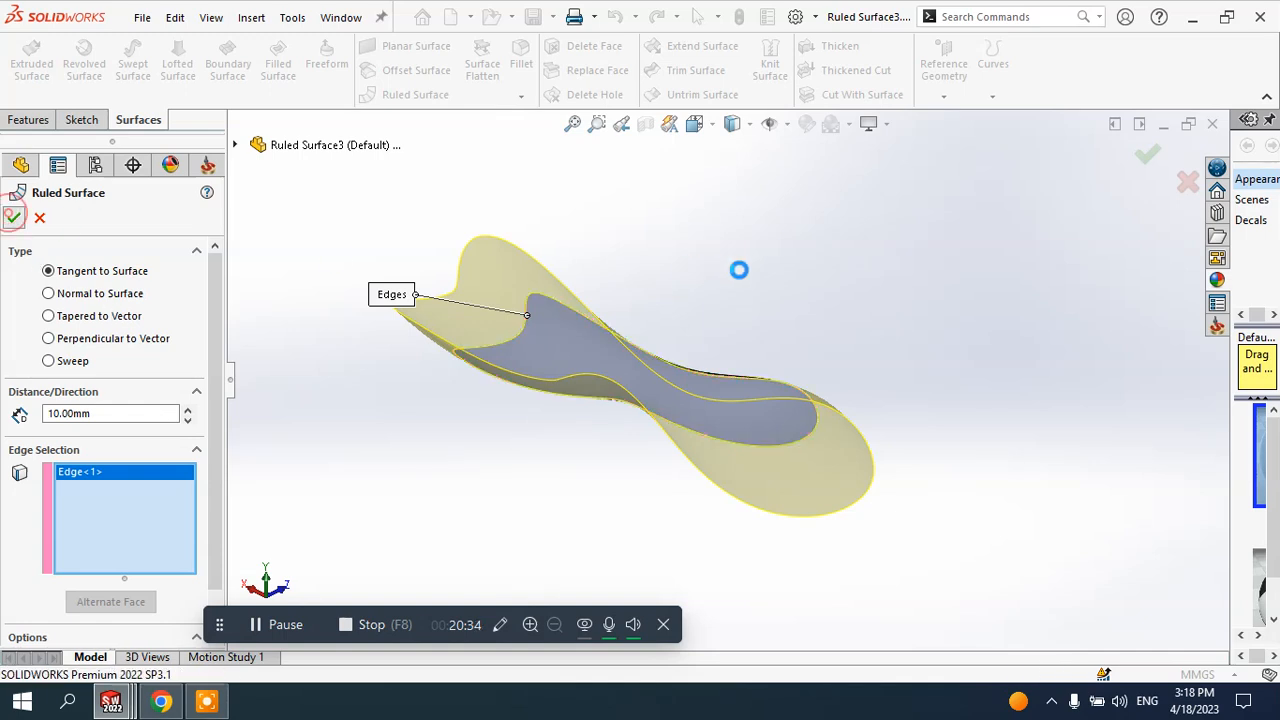
- Inspect the tangent ruled surface around the sole shape and delete its feature
middle_click_drag(700, 286, 838, 307)
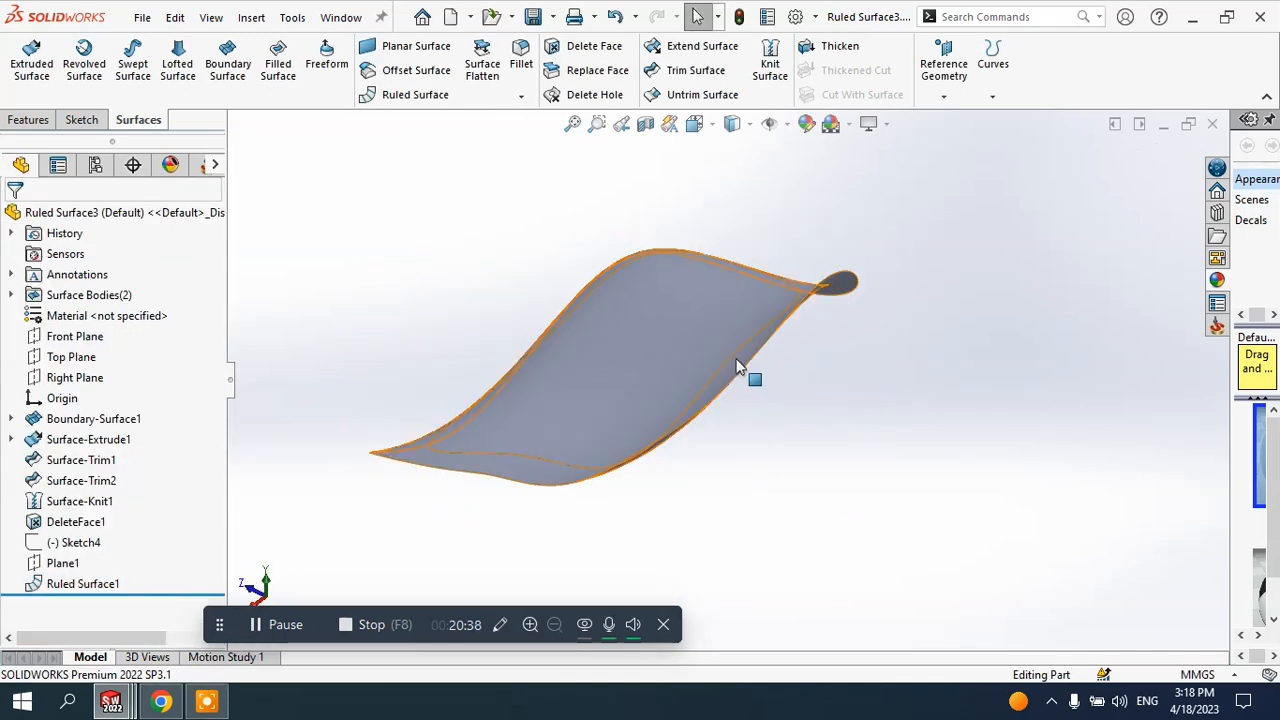
middle_click_drag(736, 359, 506, 323)
left_click(506, 326)
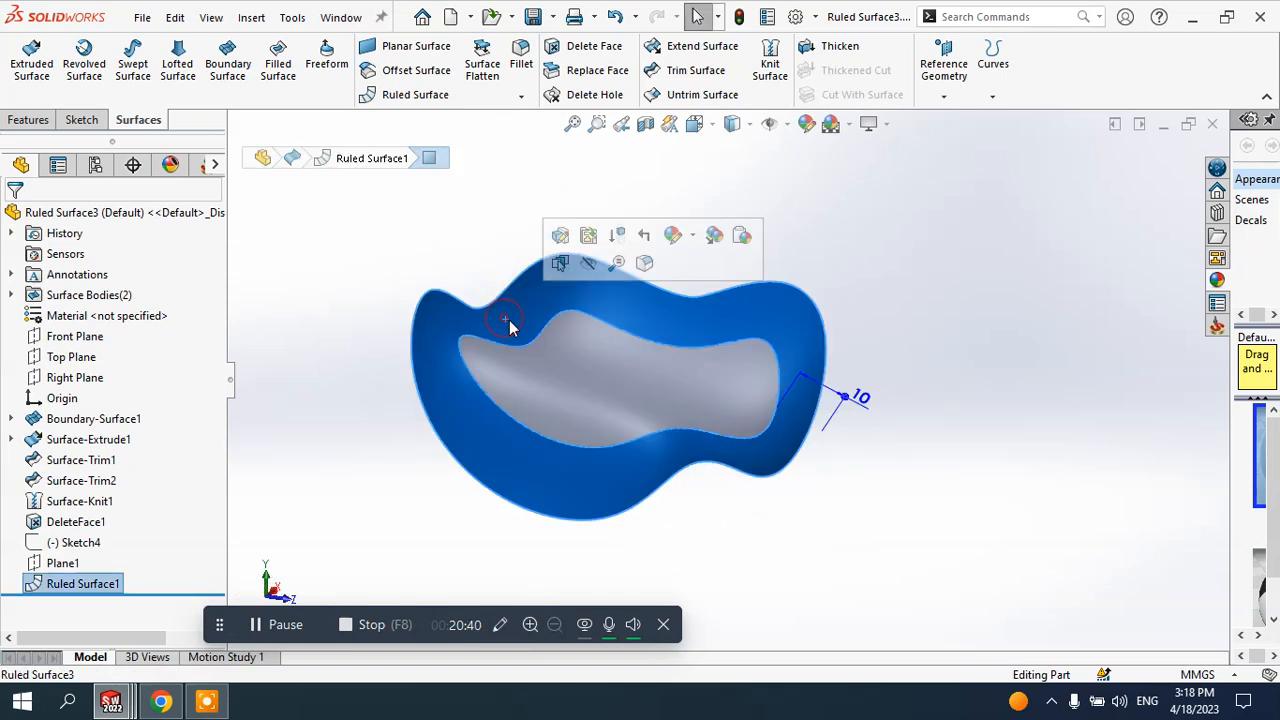
right_click(98, 585)
left_click(154, 450)
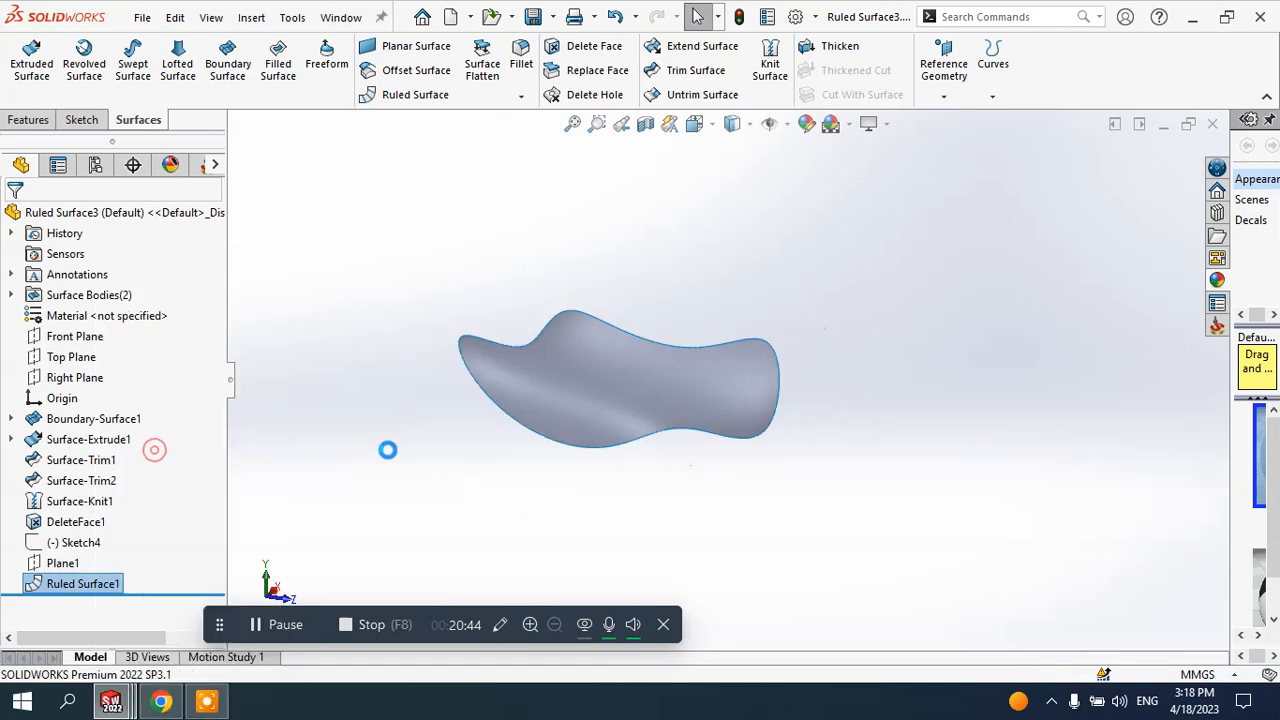
- Start a Ruled Surface of type Normal to Surface from the outline edge of the sole-shaped surface
middle_click_drag(387, 450, 466, 254)
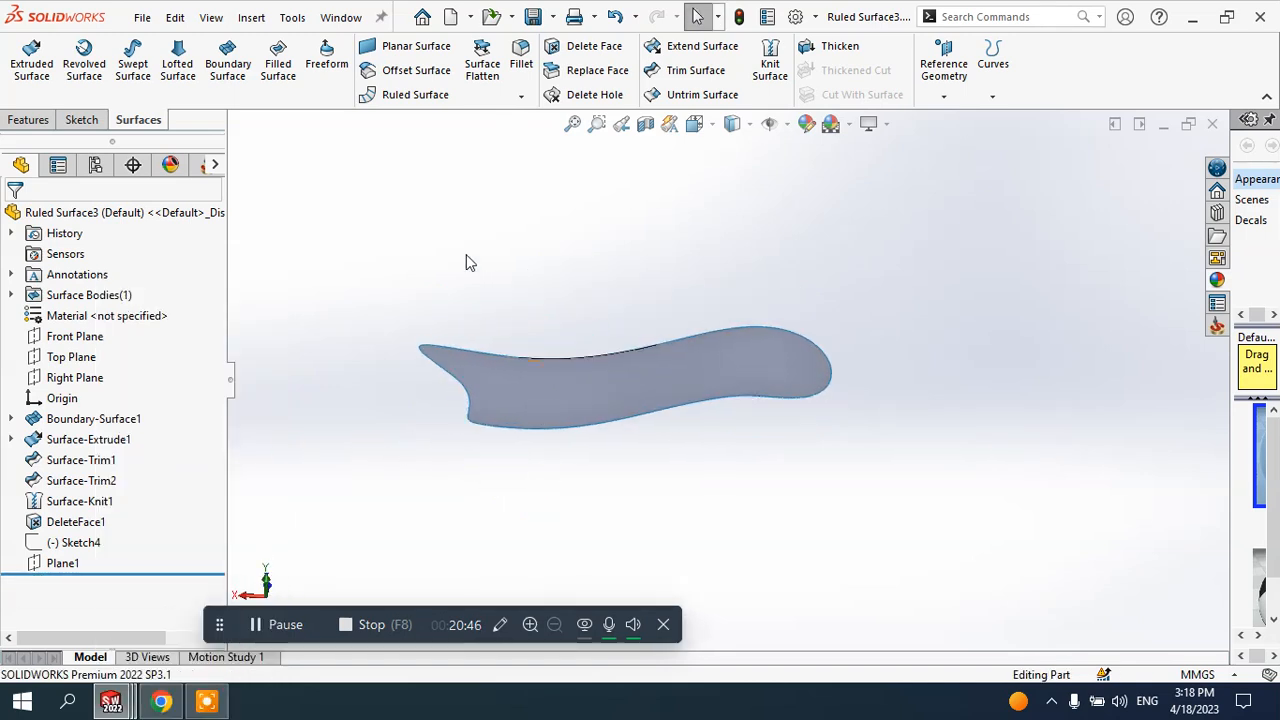
left_click(412, 96)
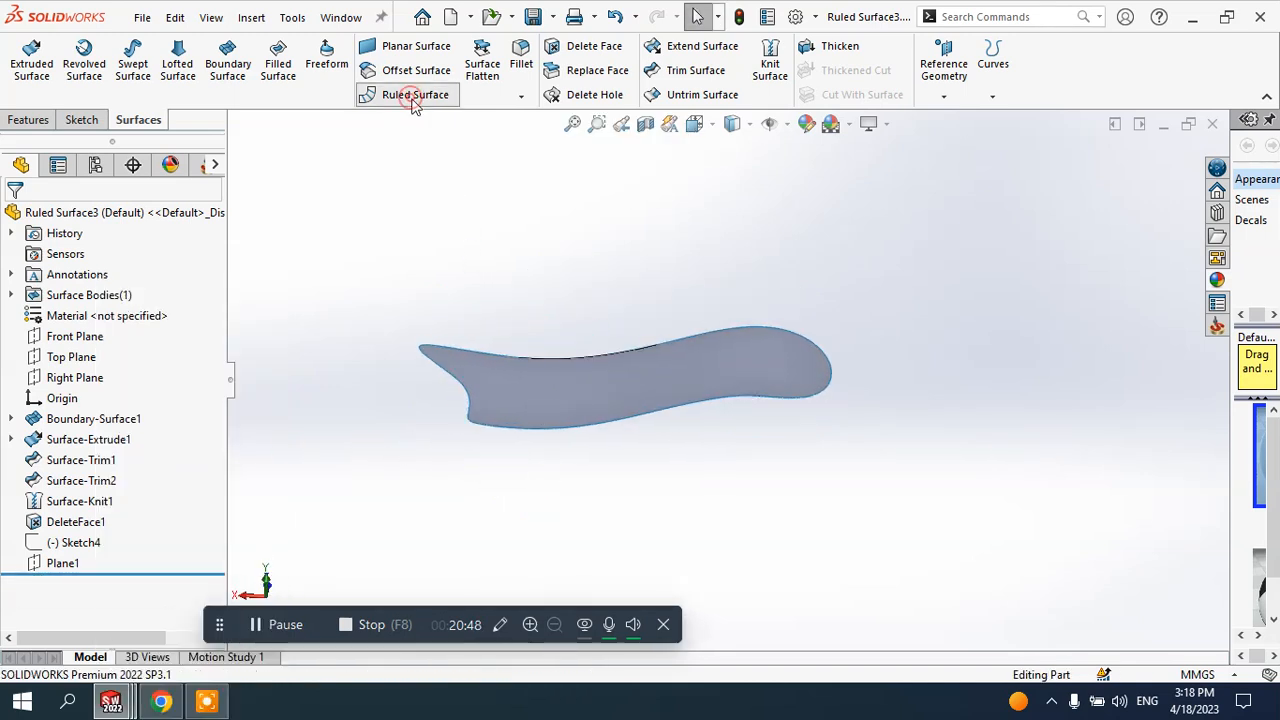
left_click(134, 295)
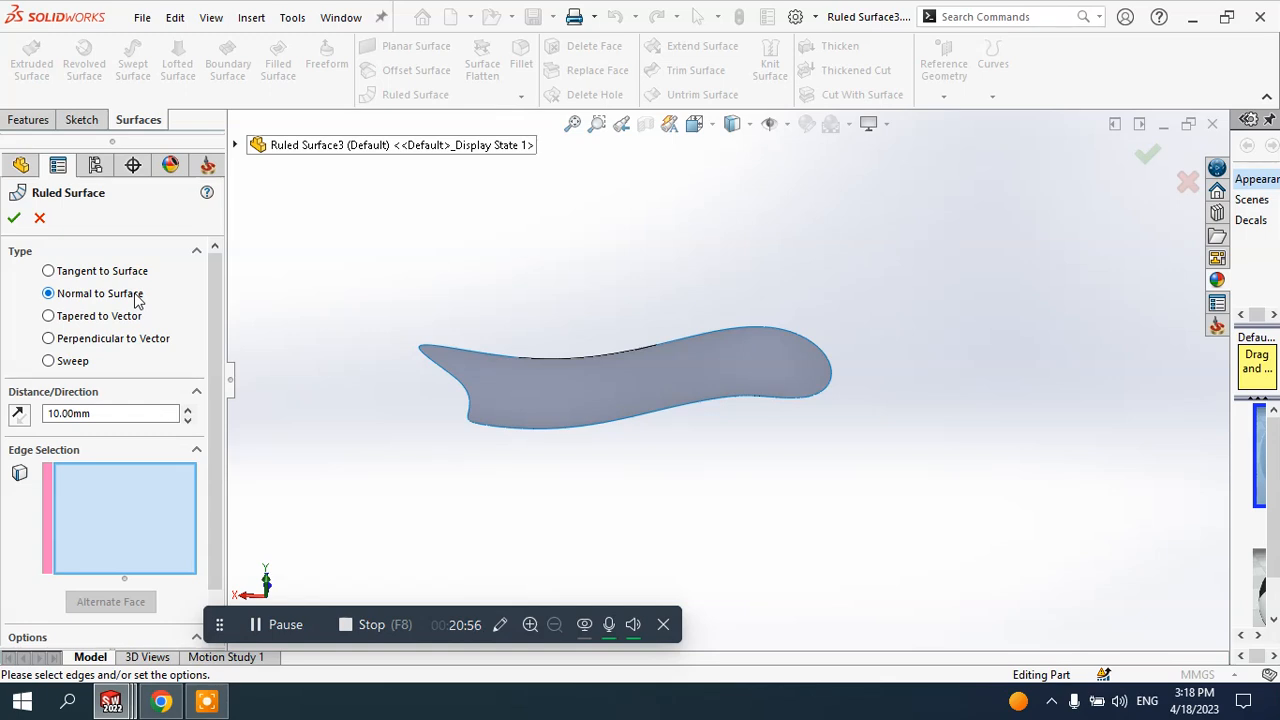
left_click(460, 374)
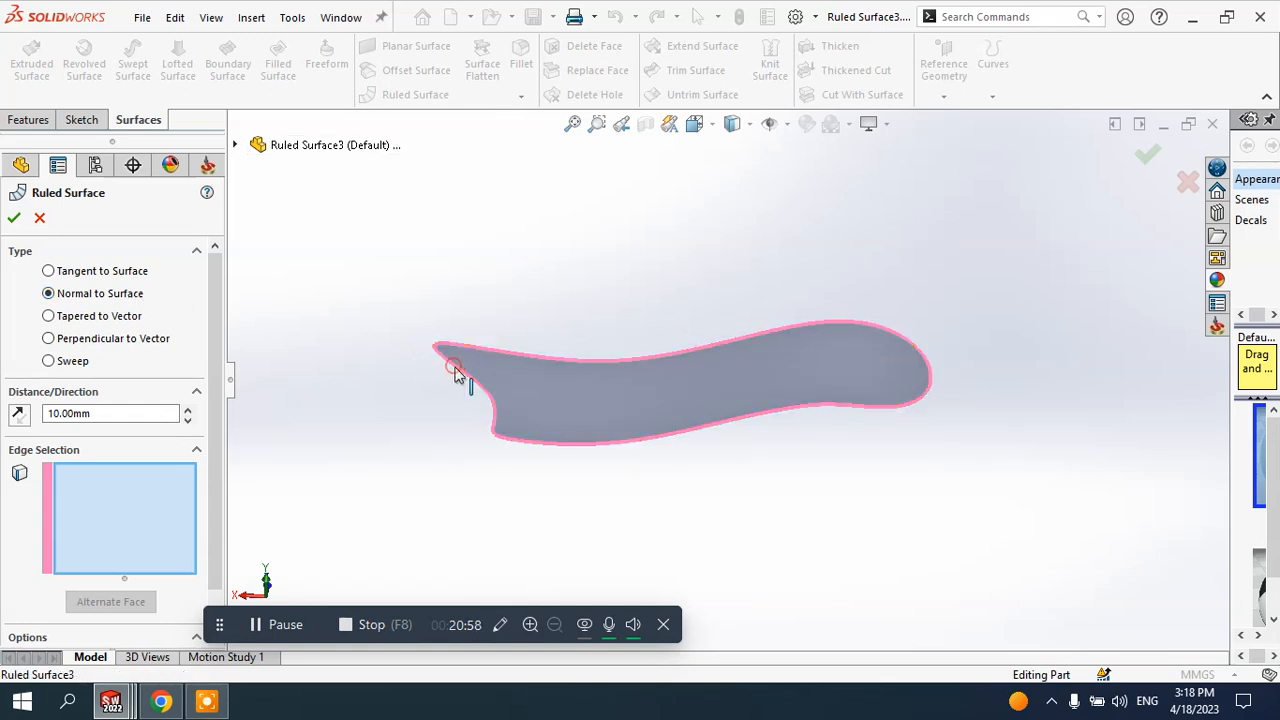
middle_click_drag(505, 425, 490, 388)
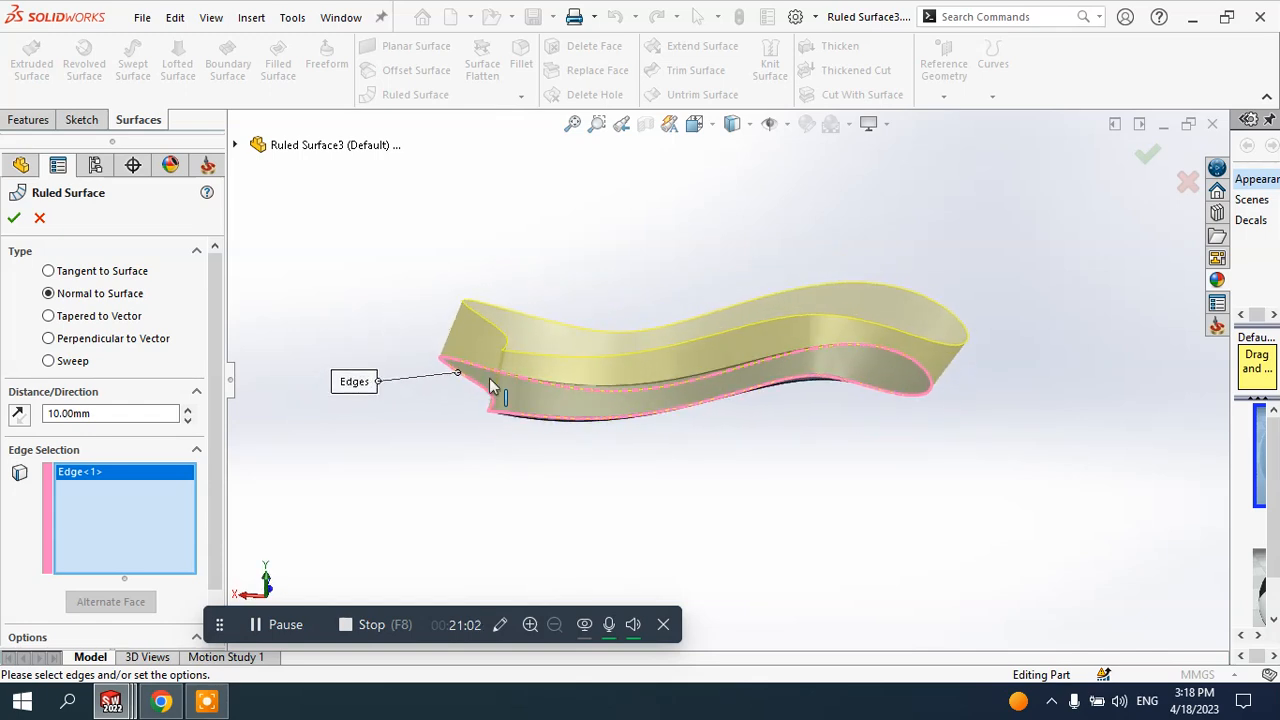
scroll(806, 365, "down", 2)
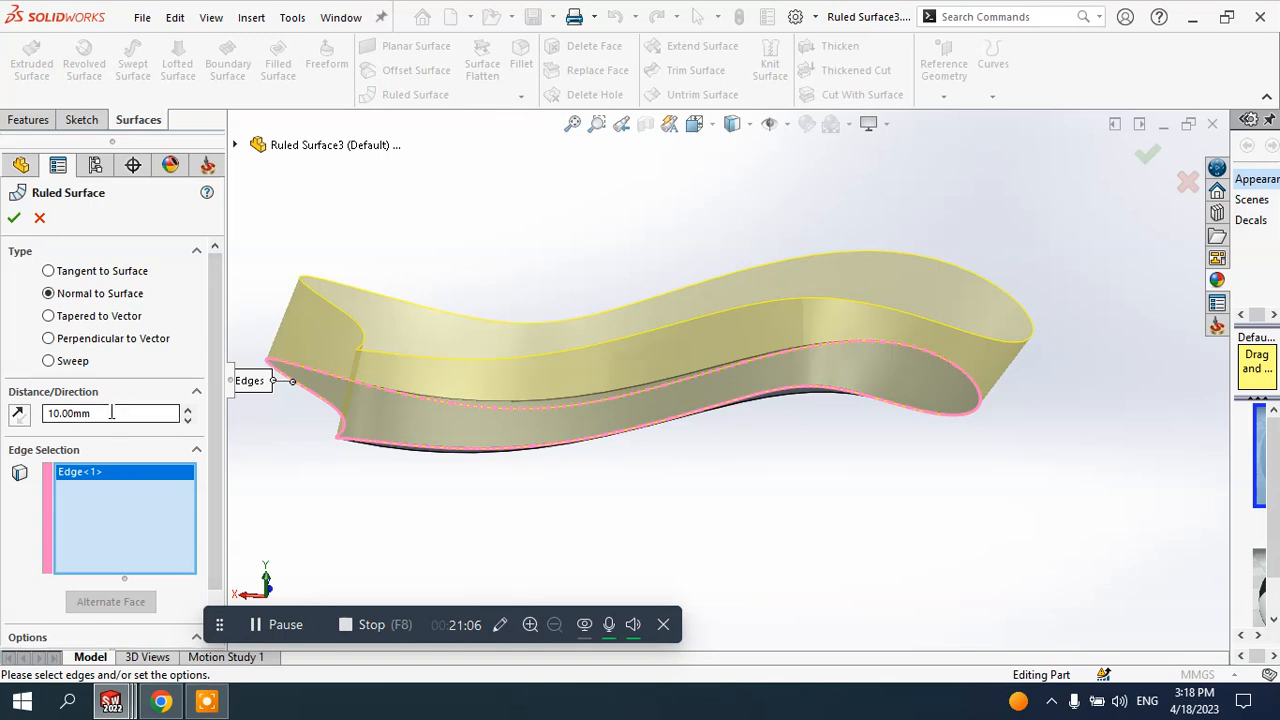
- Set the ruled surface distance to 20 mm, reverse its direction to point downward and create it
left_click_drag(110, 413, 40, 405)
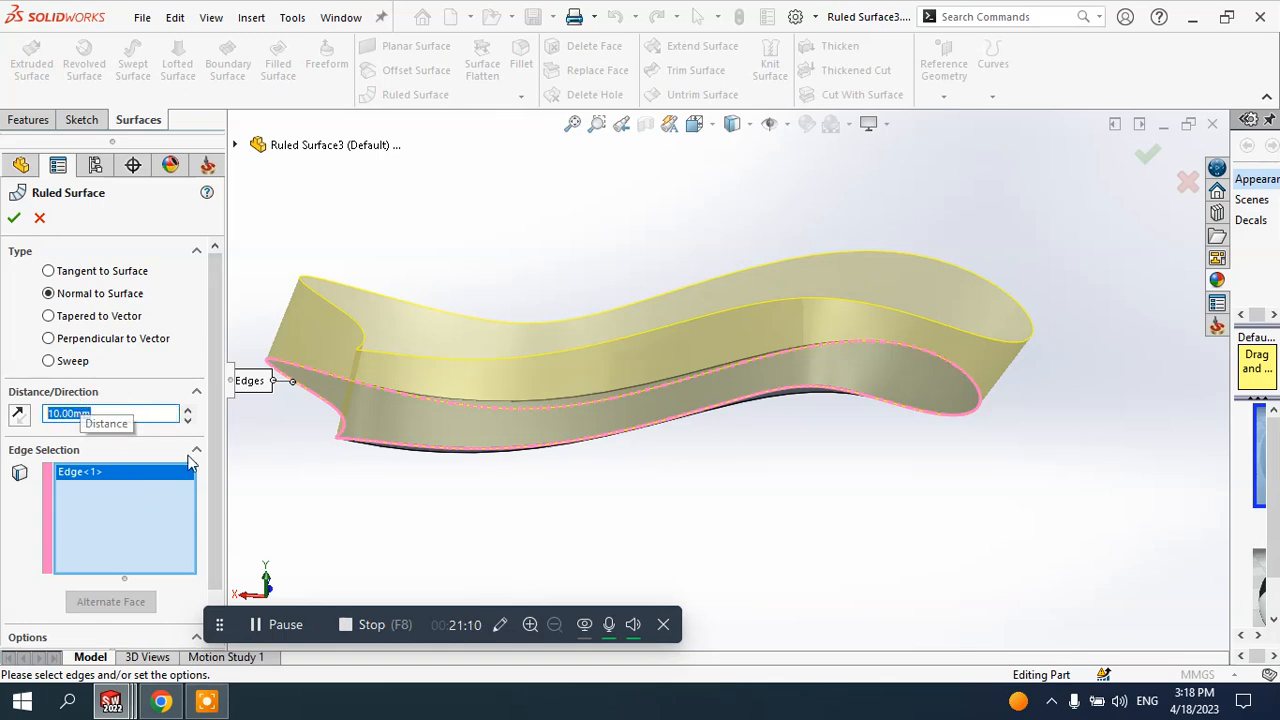
left_click(186, 409)
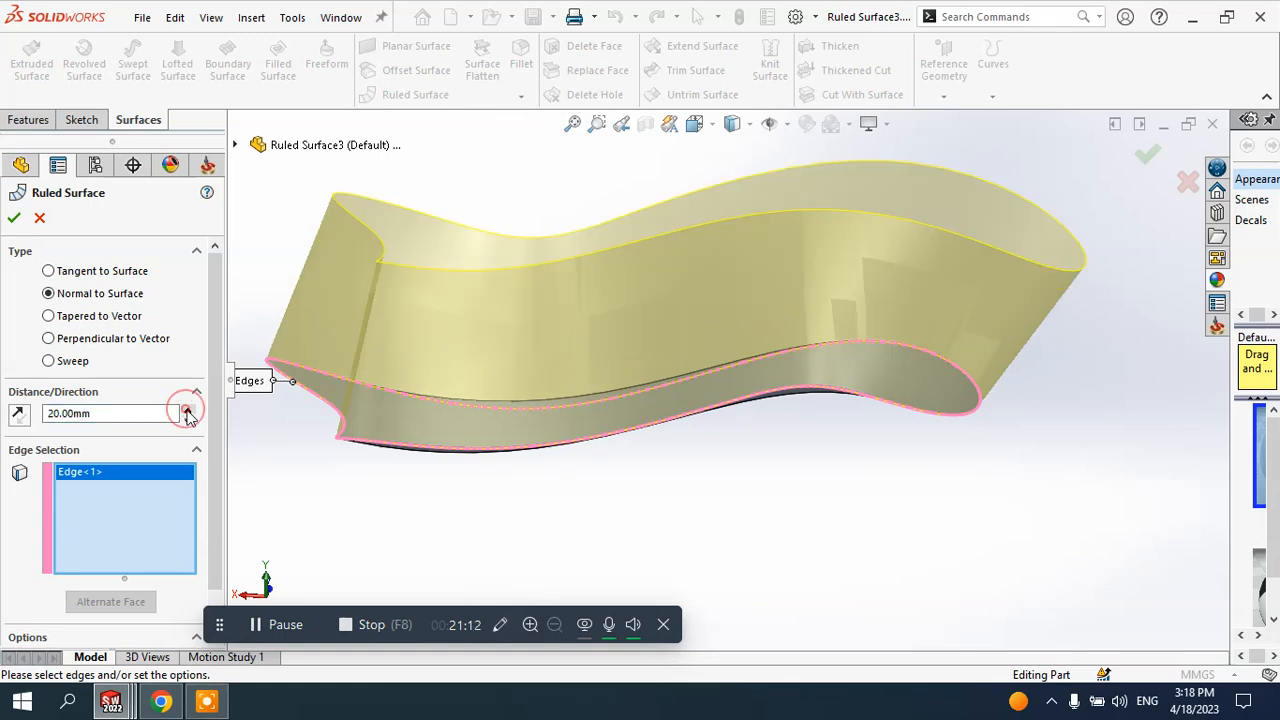
left_click(127, 502)
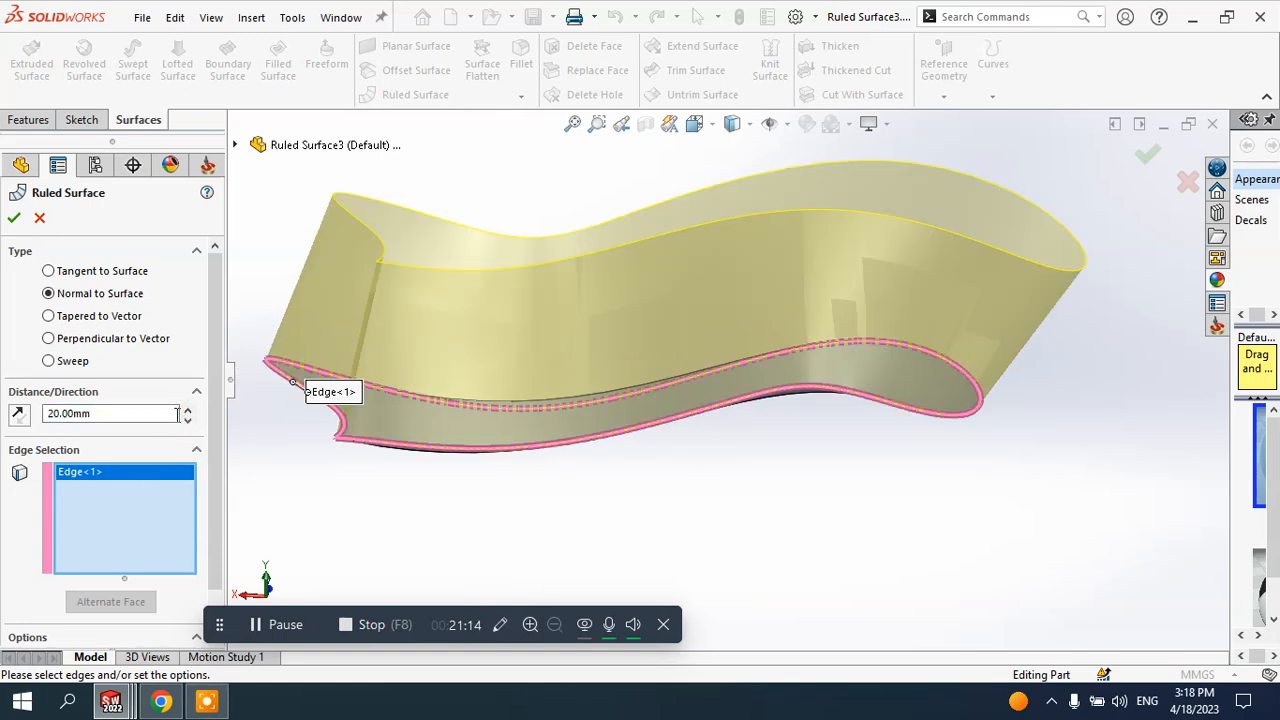
left_click(19, 416)
middle_click_drag(735, 400, 690, 420)
left_click(14, 218)
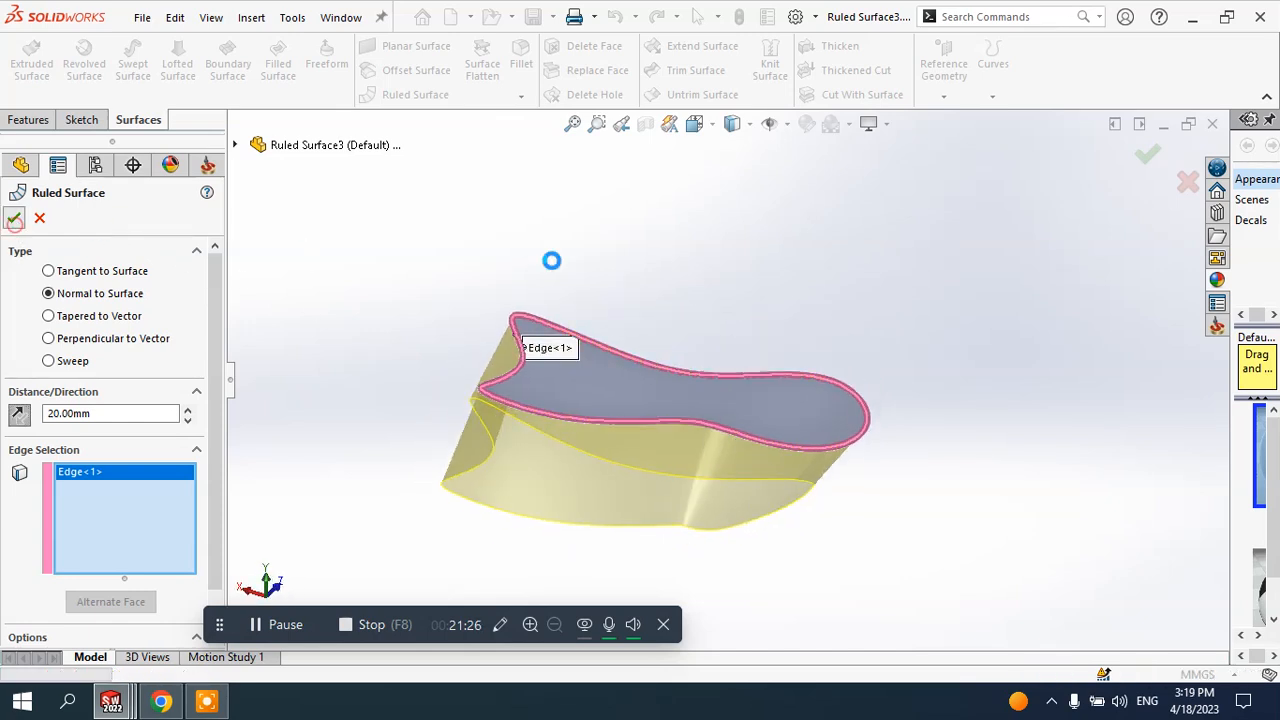
middle_click_drag(706, 277, 570, 430)
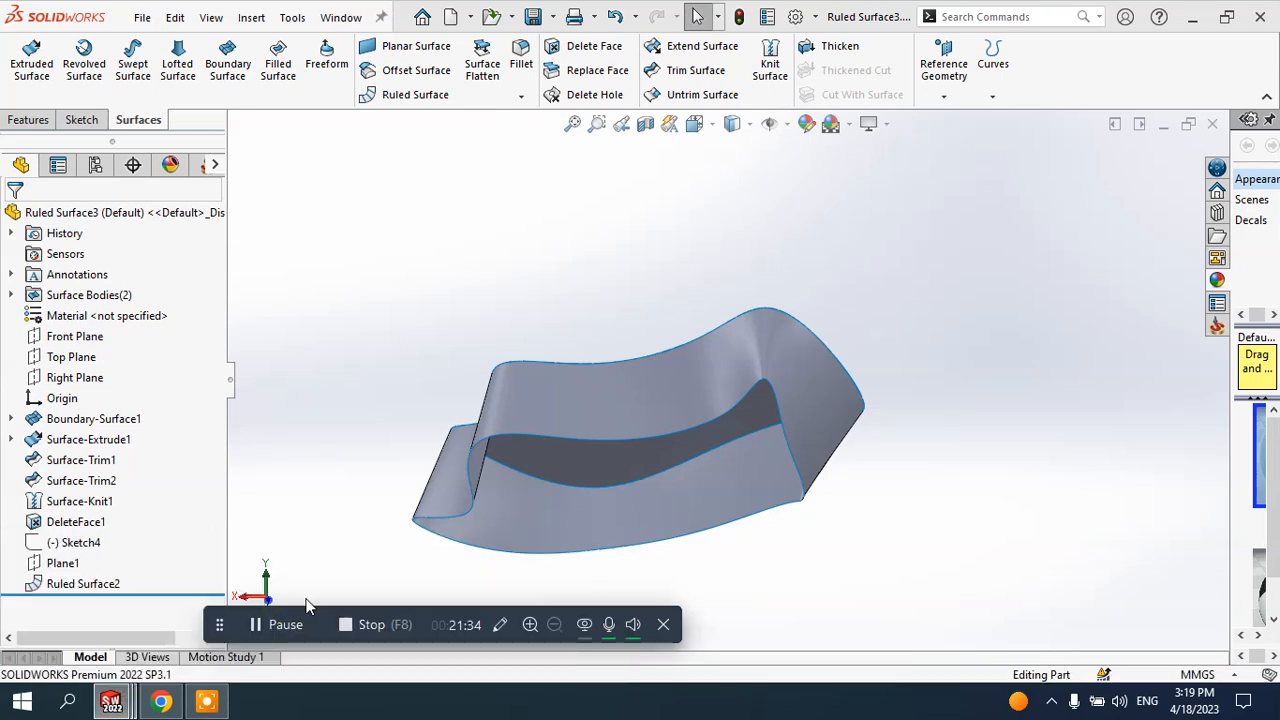
- Switch to Part7 and delete the ruled surface around the rectangular planar surface
key("ctrl+Tab")
middle_click_drag(491, 509, 466, 417)
left_click(107, 441)
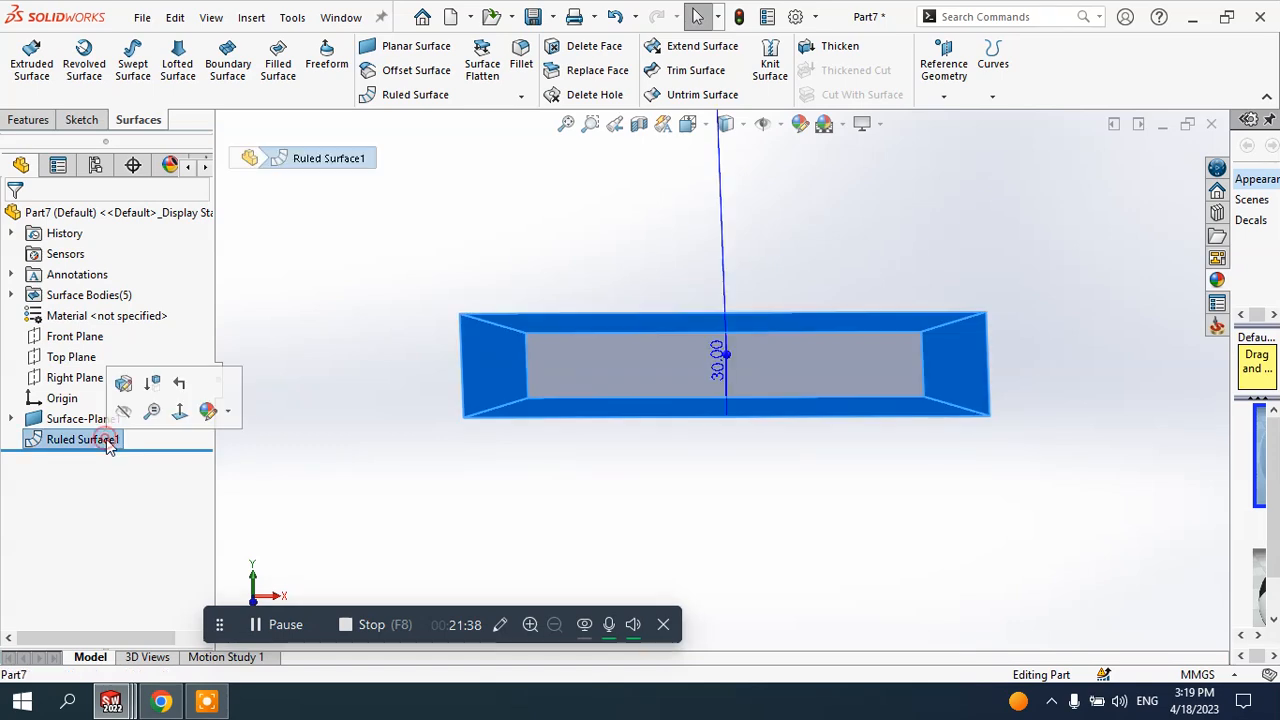
right_click(108, 445)
left_click(150, 451)
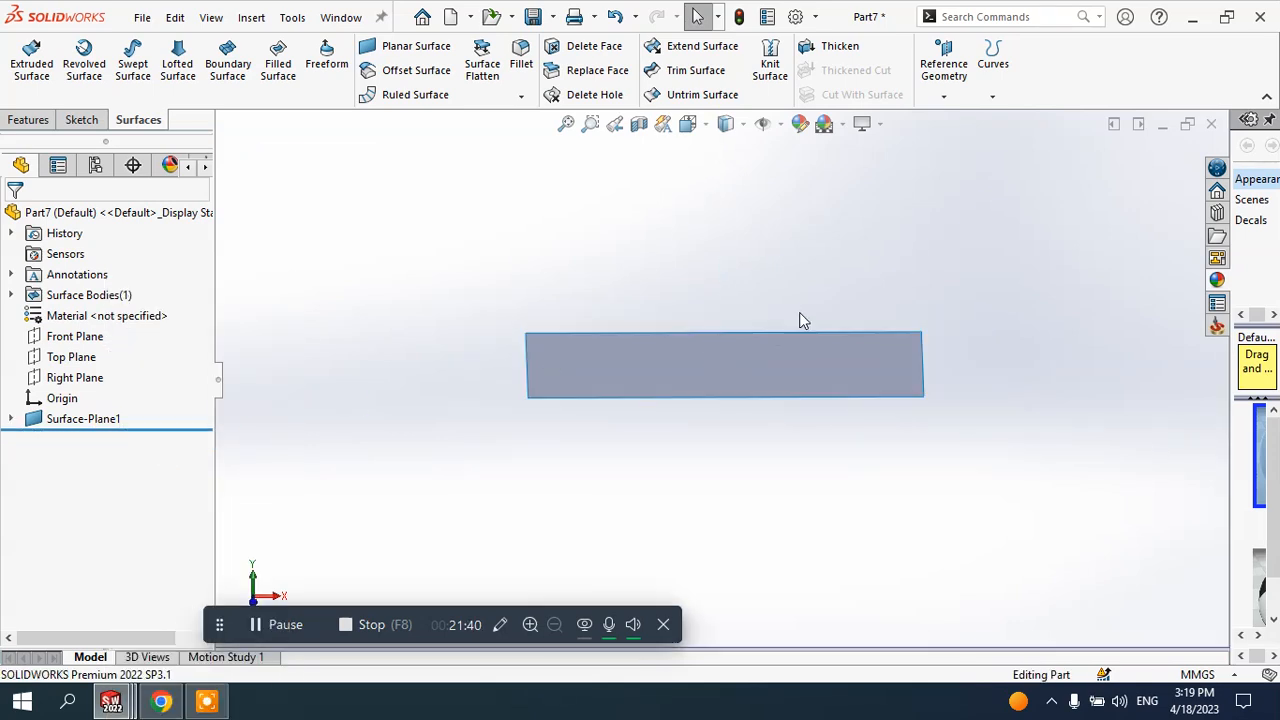
- Start a Ruled Surface of type Normal to Surface from one short edge of the planar surface, with a distance of 20 mm
scroll(799, 320, "down", 1)
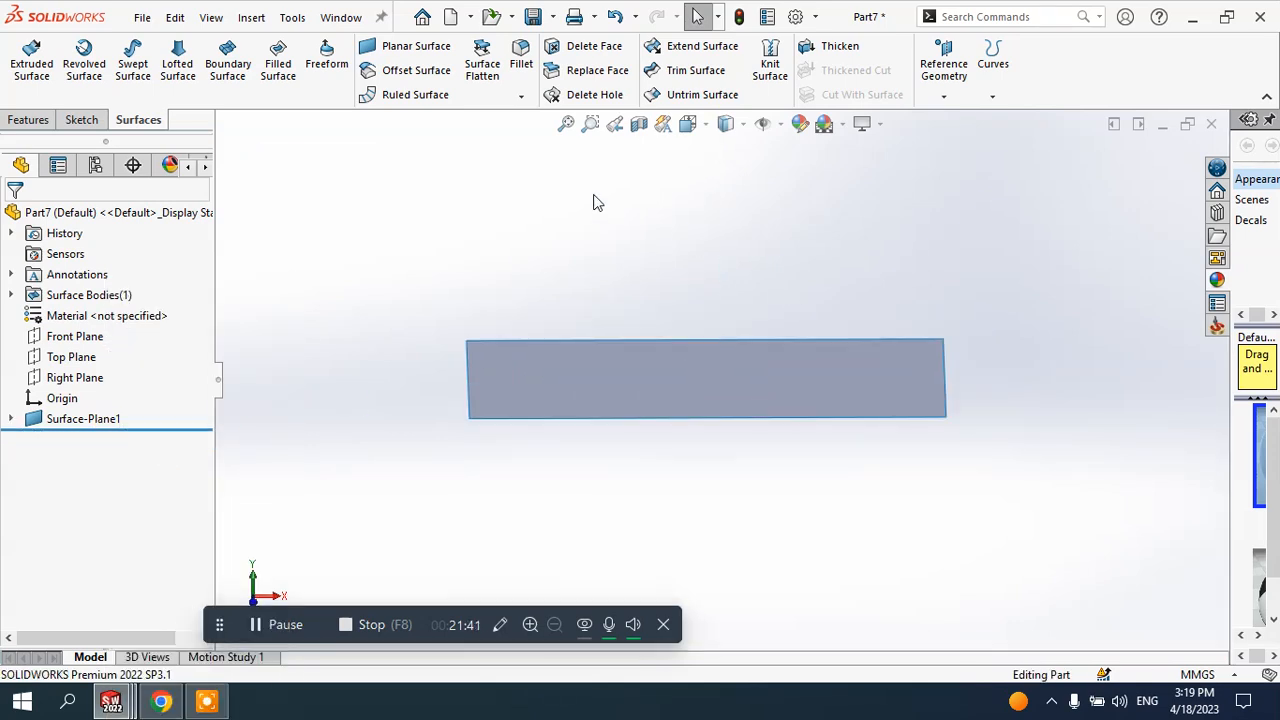
left_click(422, 94)
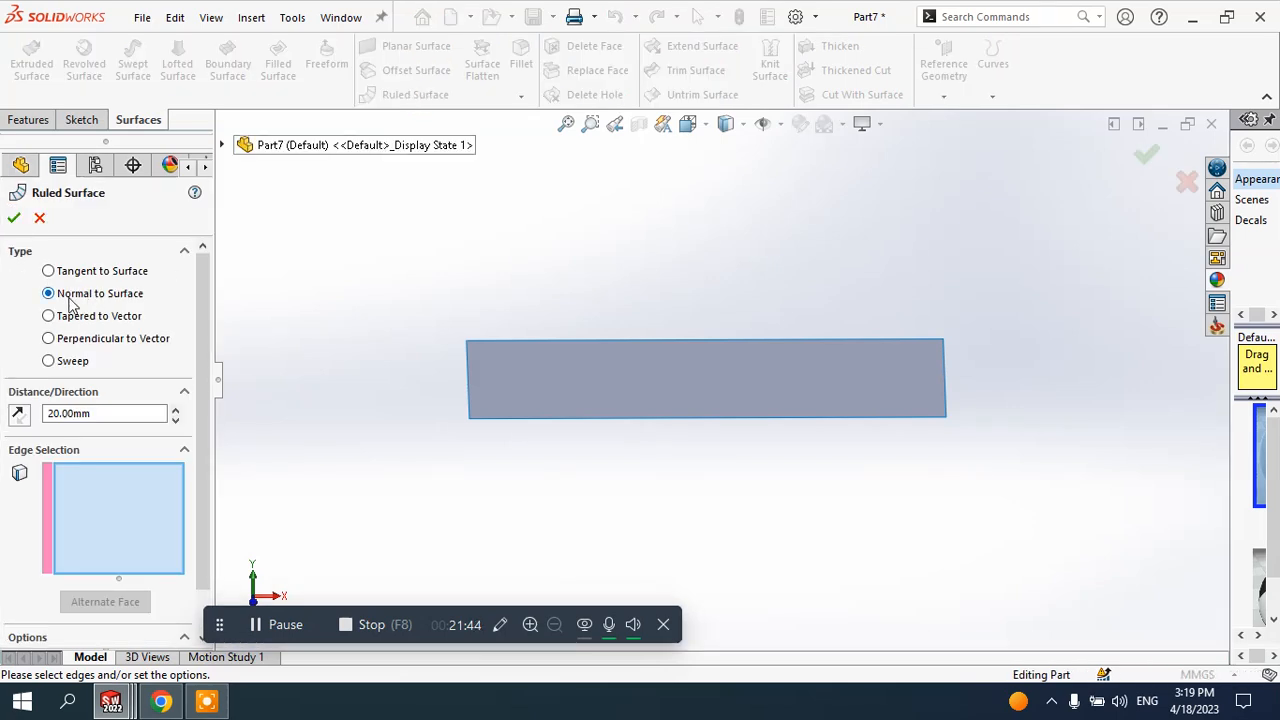
scroll(637, 344, "down", 1)
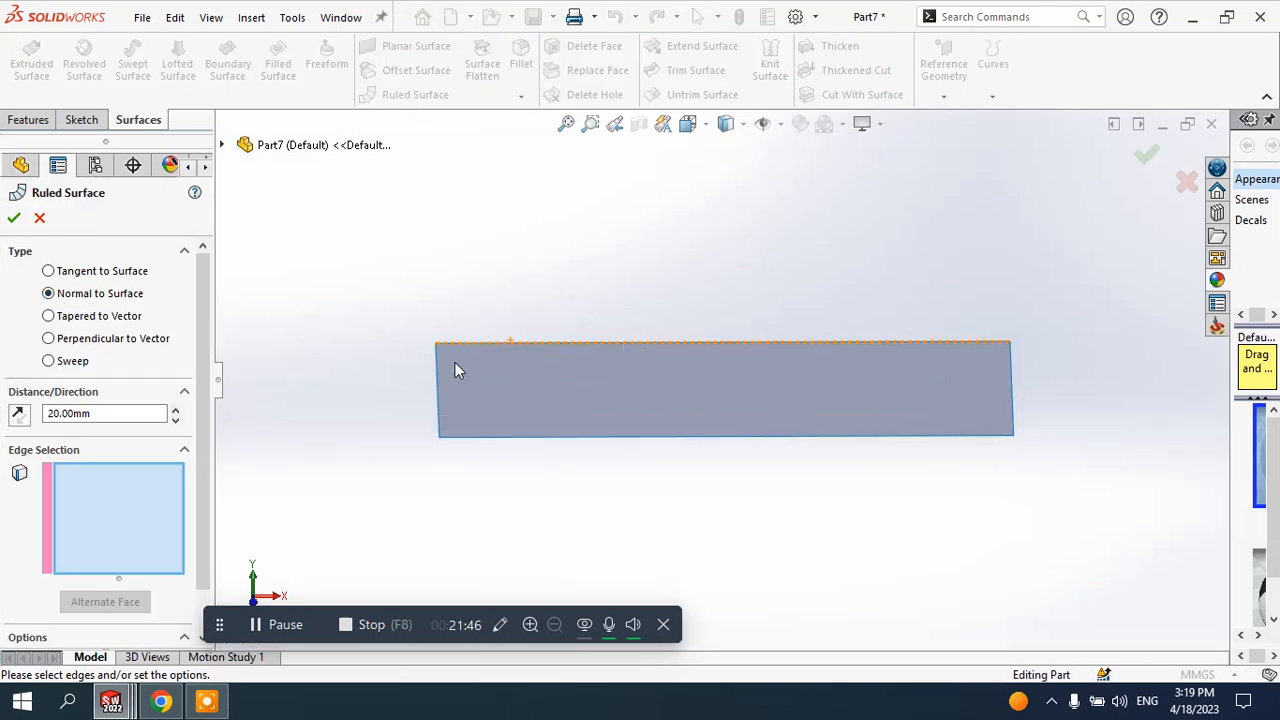
left_click(436, 380)
middle_click_drag(534, 371, 488, 343)
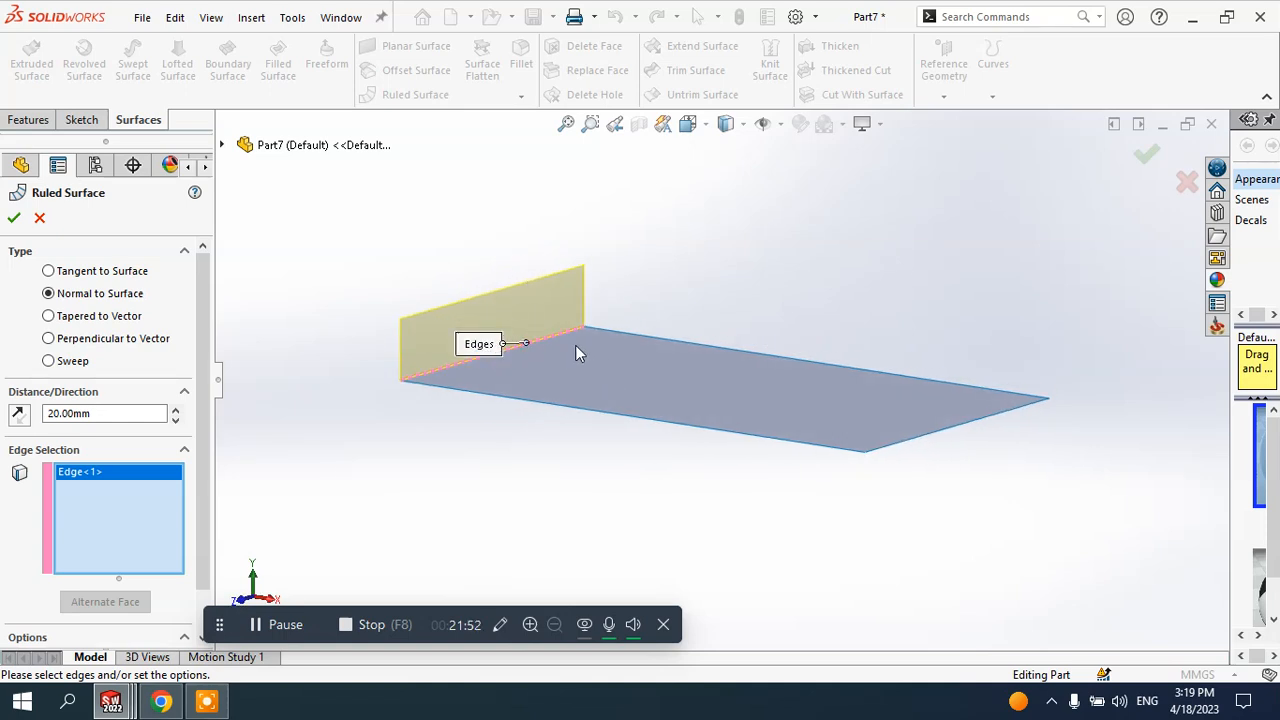
- Add the other three edges of the rectangular planar surface to the Normal to Surface ruled surface
left_click(627, 337)
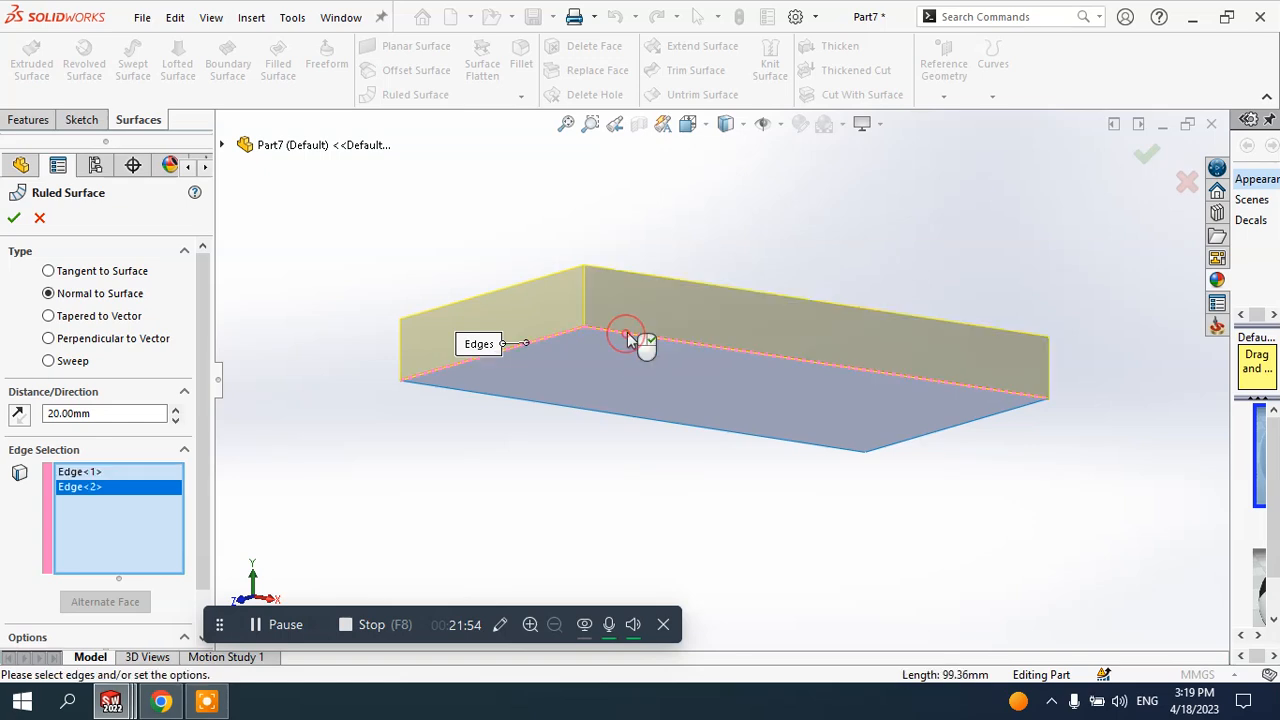
left_click(890, 447)
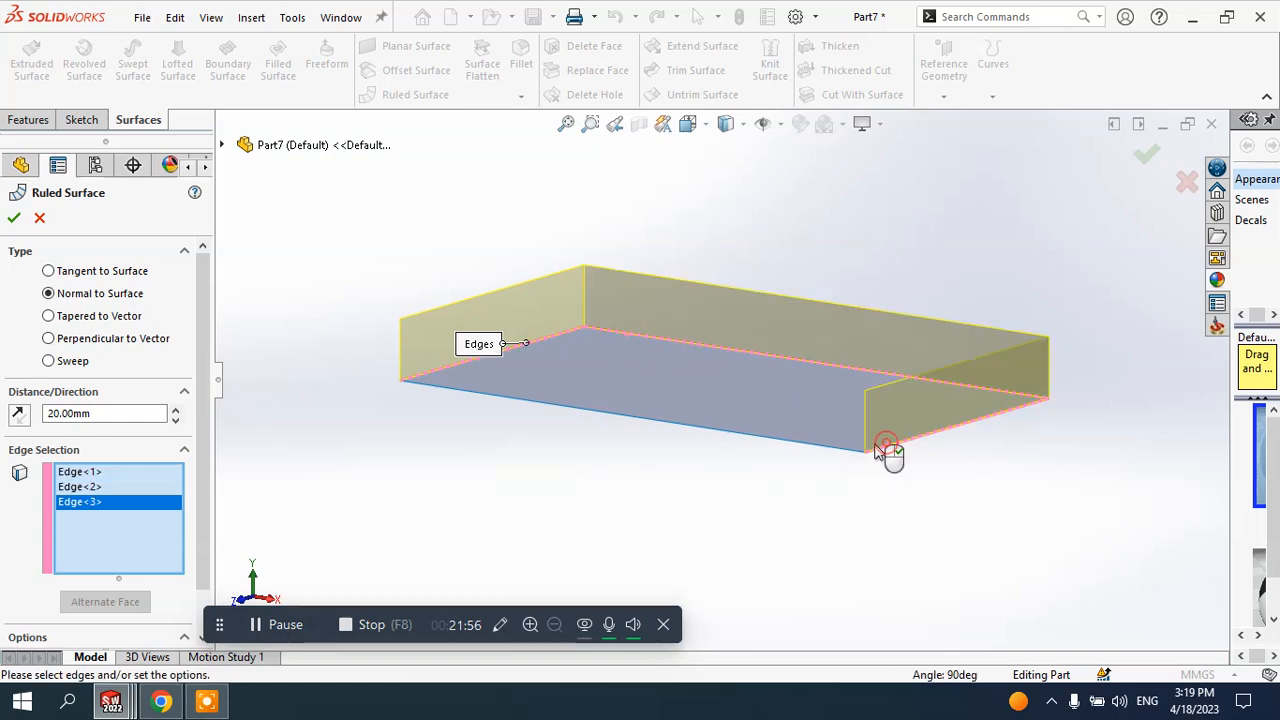
left_click(825, 452)
middle_click_drag(726, 463, 765, 451)
- Preview the 20 mm ruled surface in both directions, leave it pointing upward and create it
double_click(90, 414)
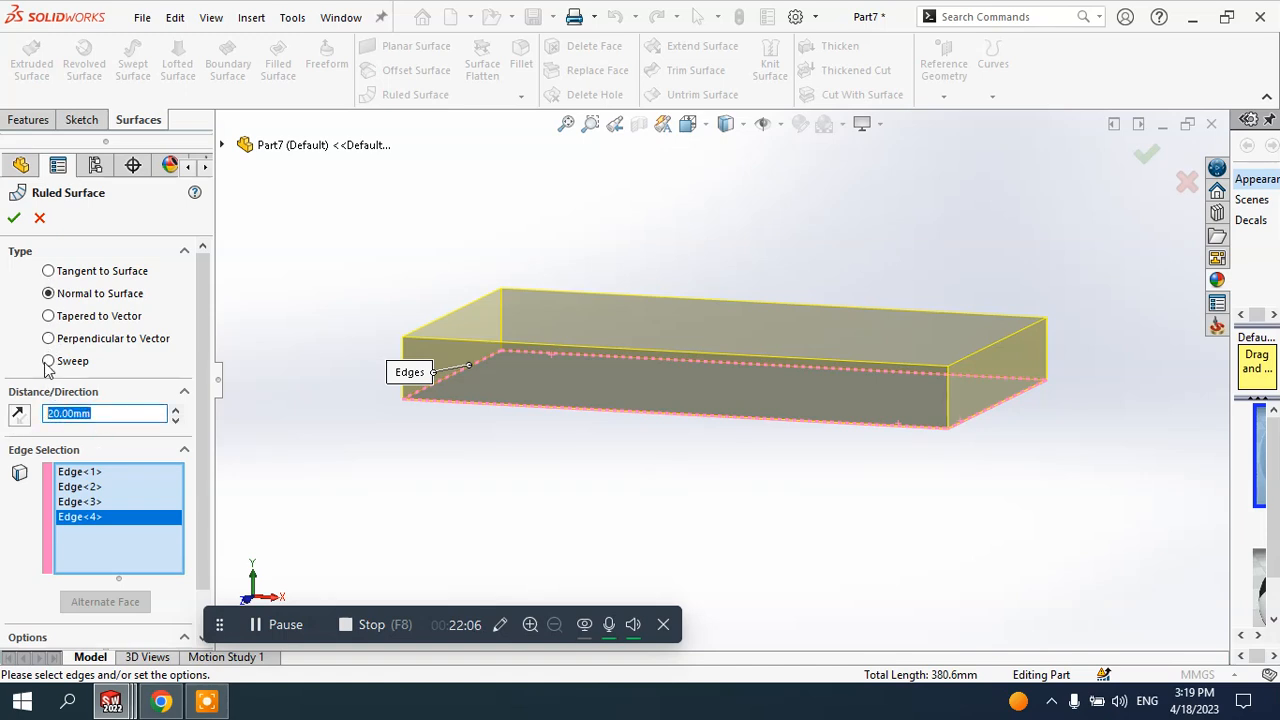
left_click(18, 416)
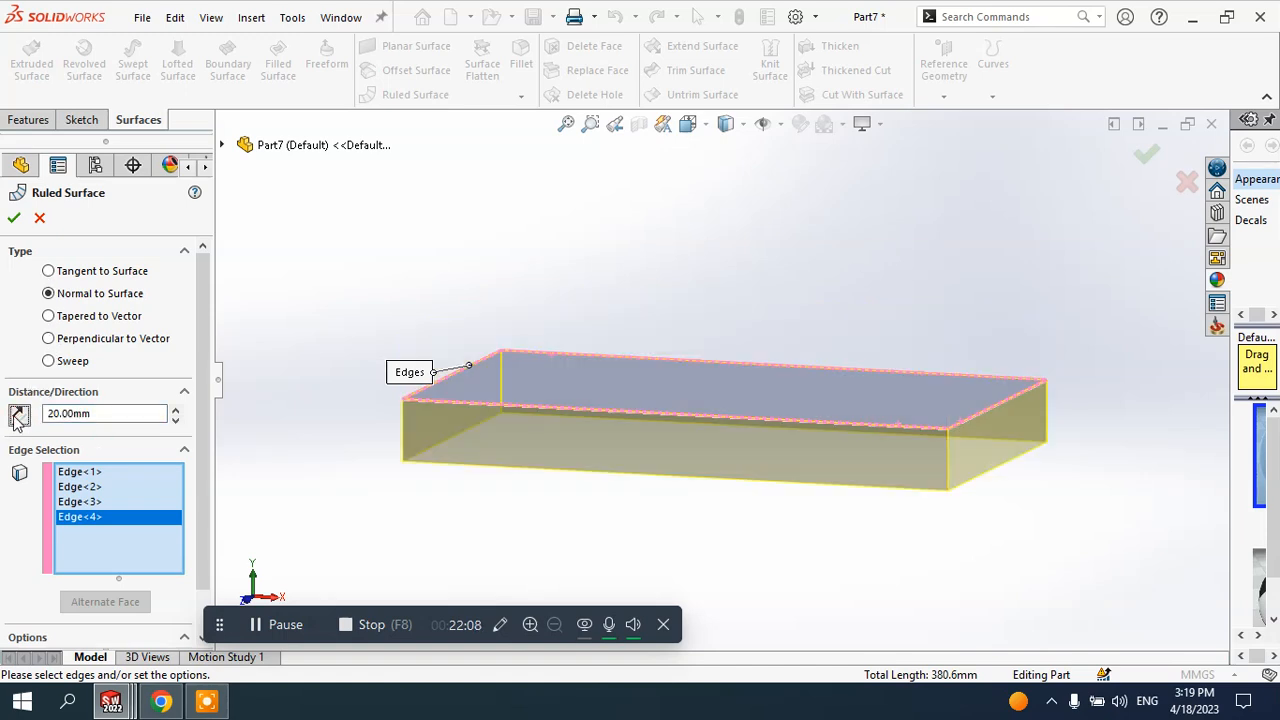
left_click(18, 416)
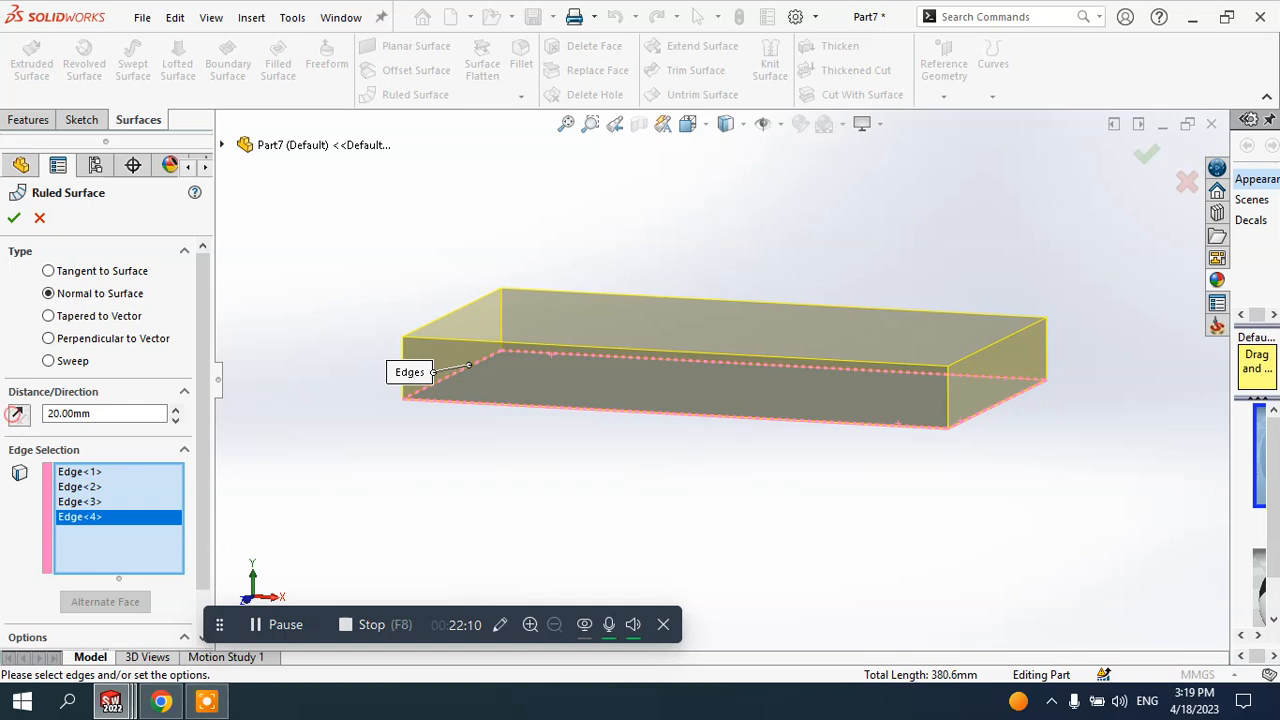
left_click(18, 416)
left_click(18, 416)
left_click(16, 219)
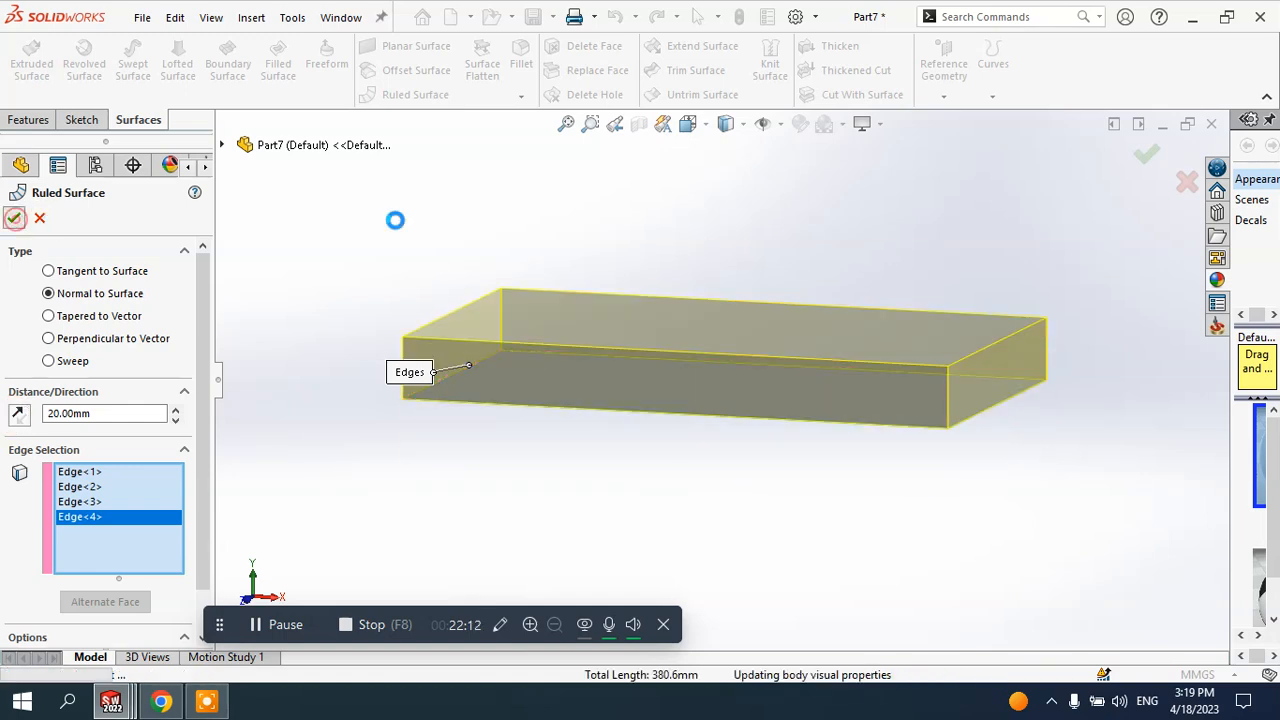
middle_click_drag(792, 224, 800, 249)
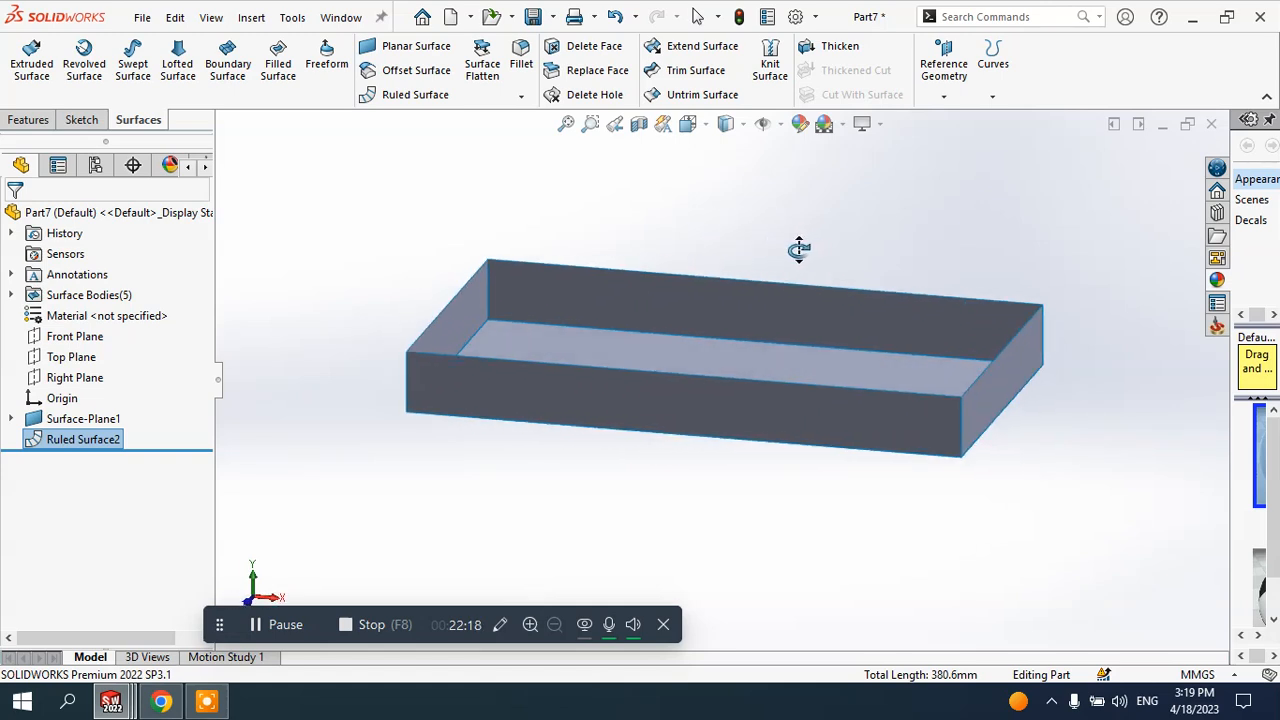
- Switch to Part6 and delete the Thicken feature from the domed body
mouse_move(110, 702)
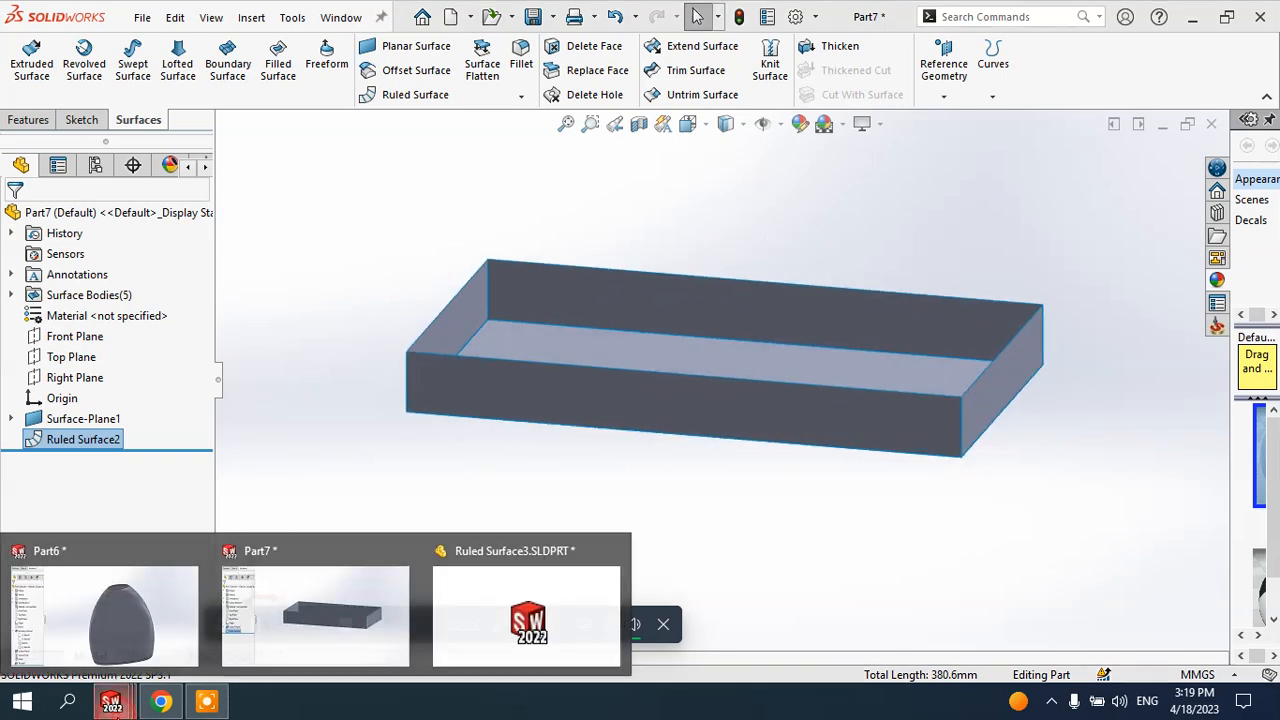
left_click(116, 640)
middle_click_drag(528, 398, 592, 374)
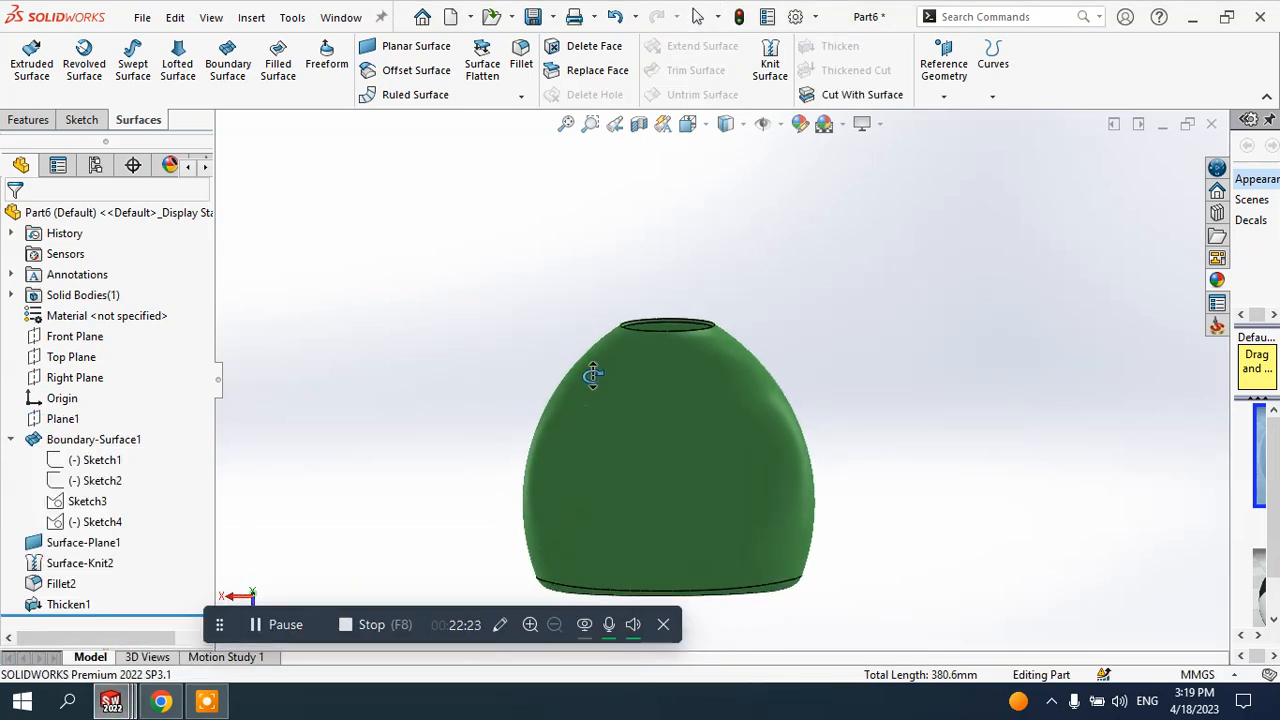
left_click(66, 605)
right_click(66, 605)
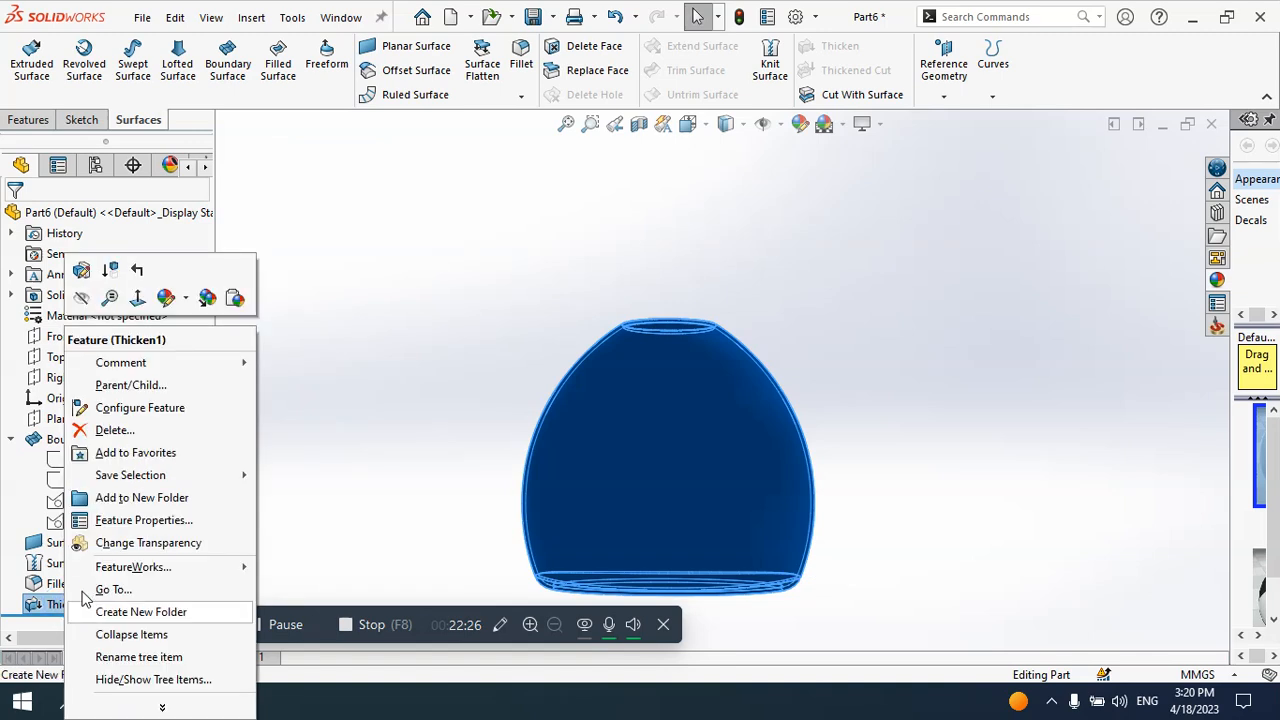
left_click(119, 430)
scroll(680, 340, "down", 4)
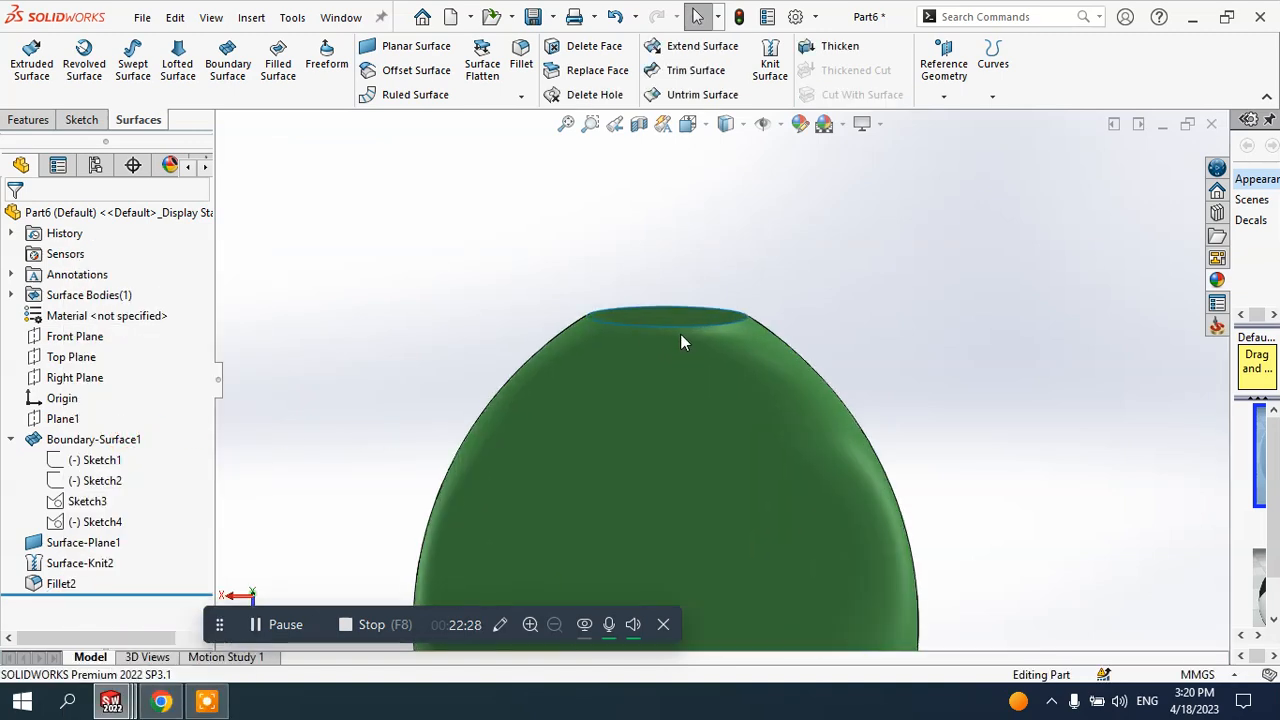
left_click(418, 97)
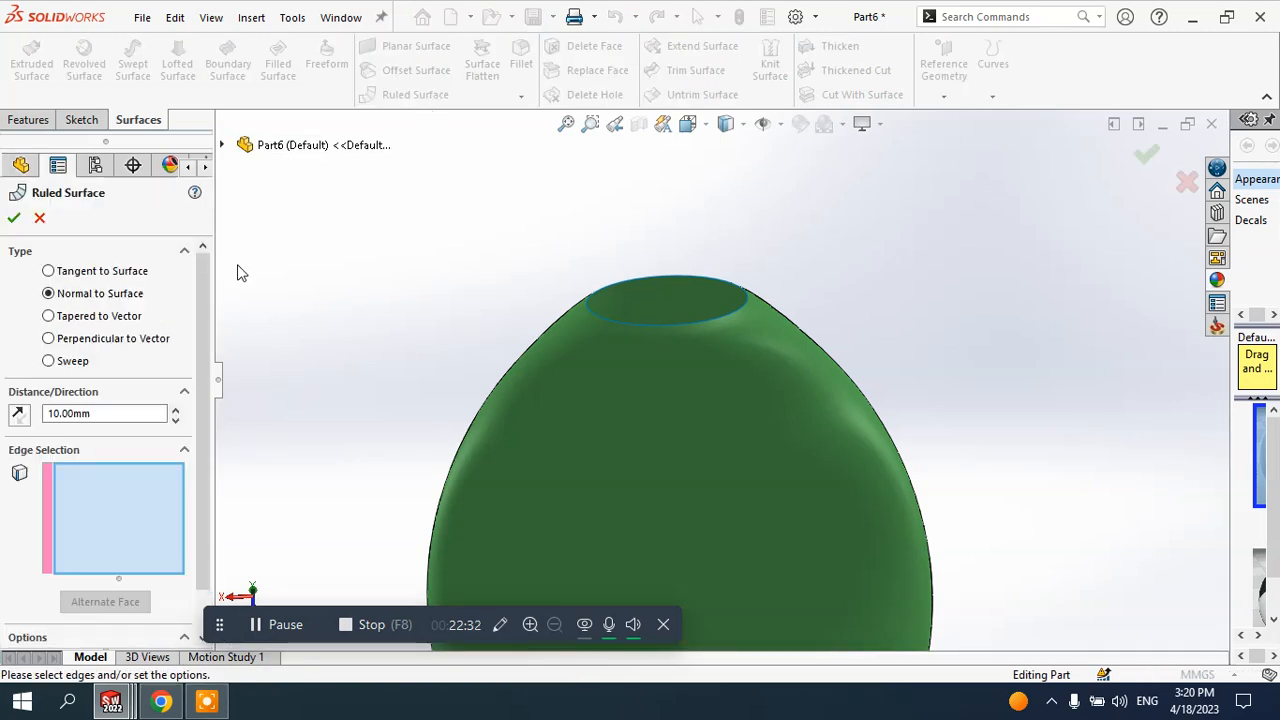
scroll(600, 318, "down", 3)
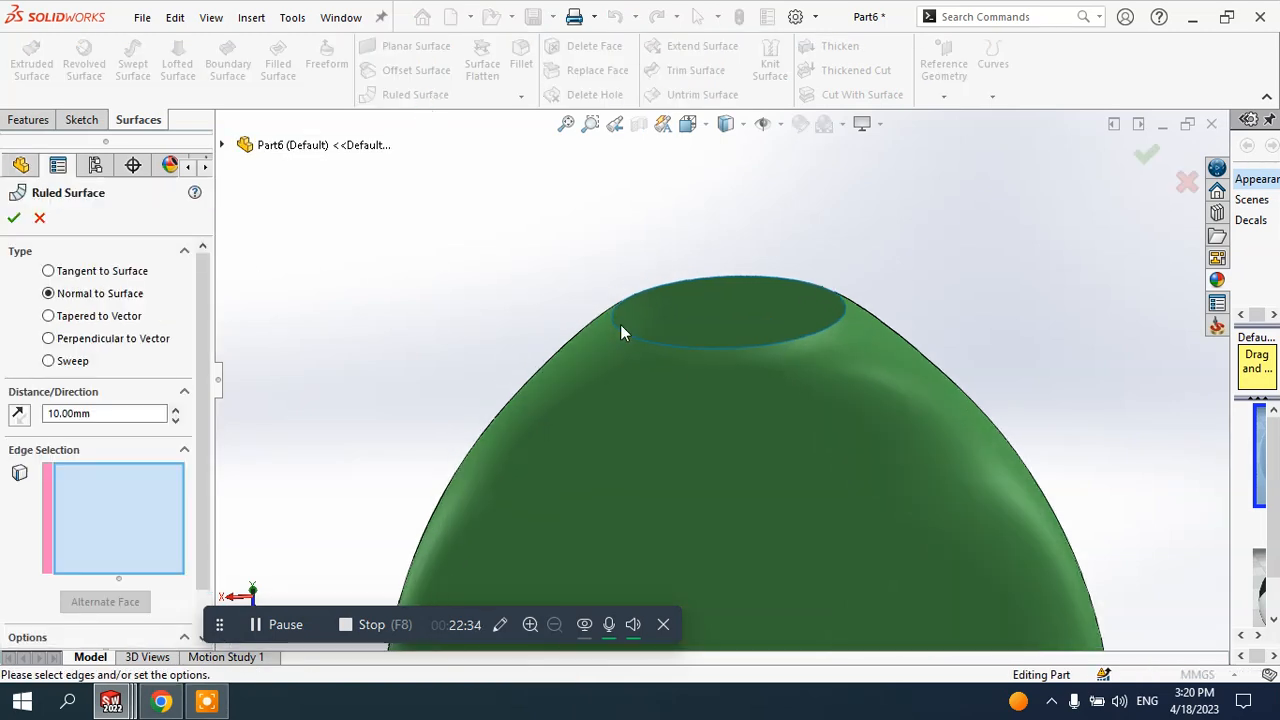
left_click(626, 336)
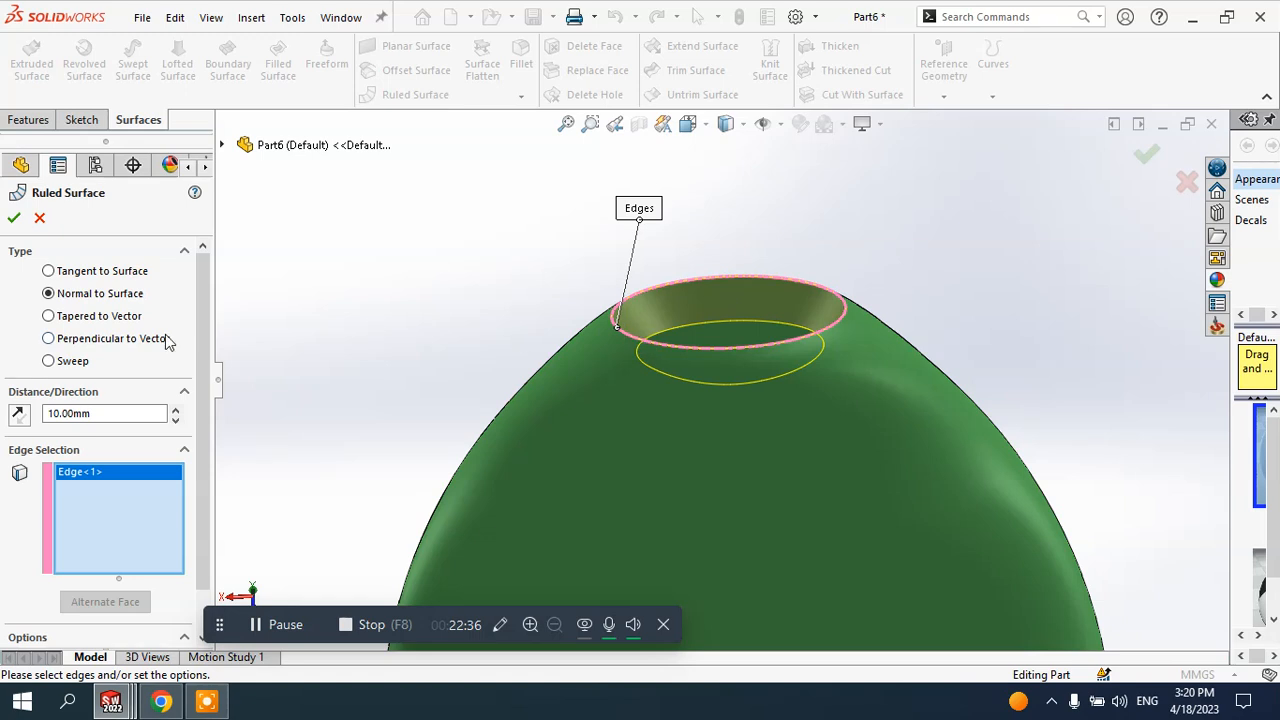
middle_click_drag(656, 362, 640, 285)
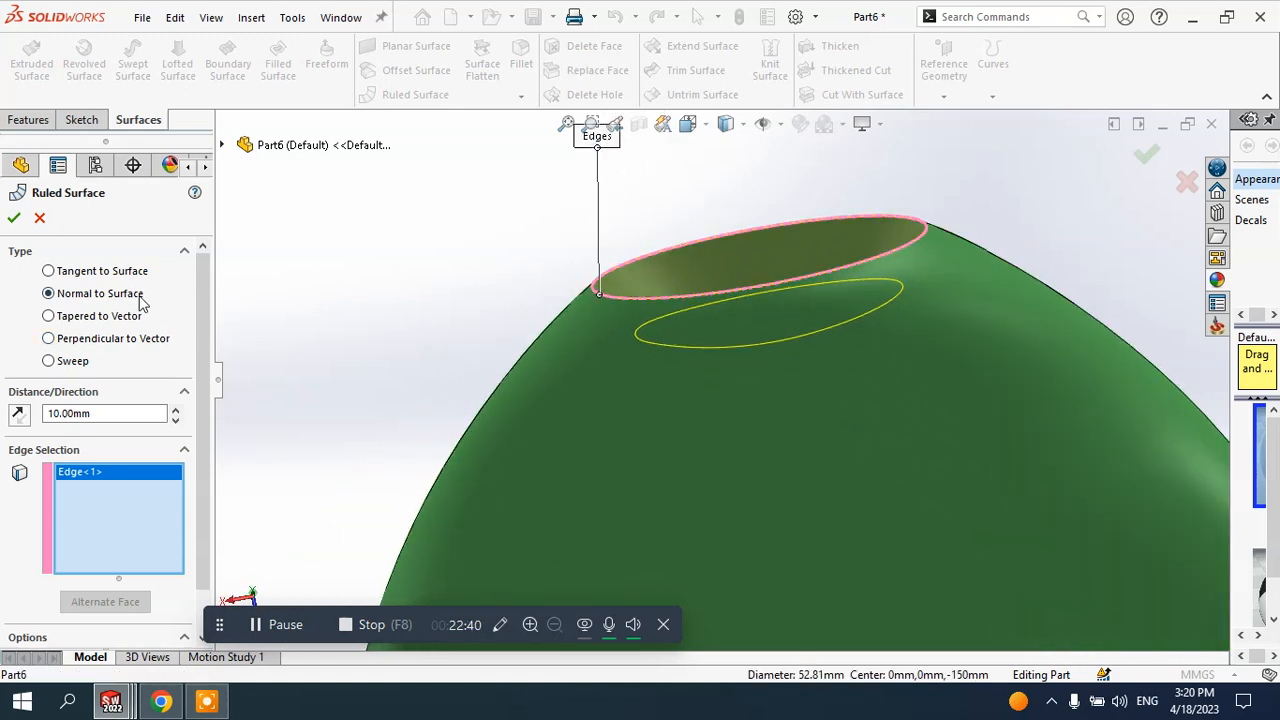
left_click(72, 339)
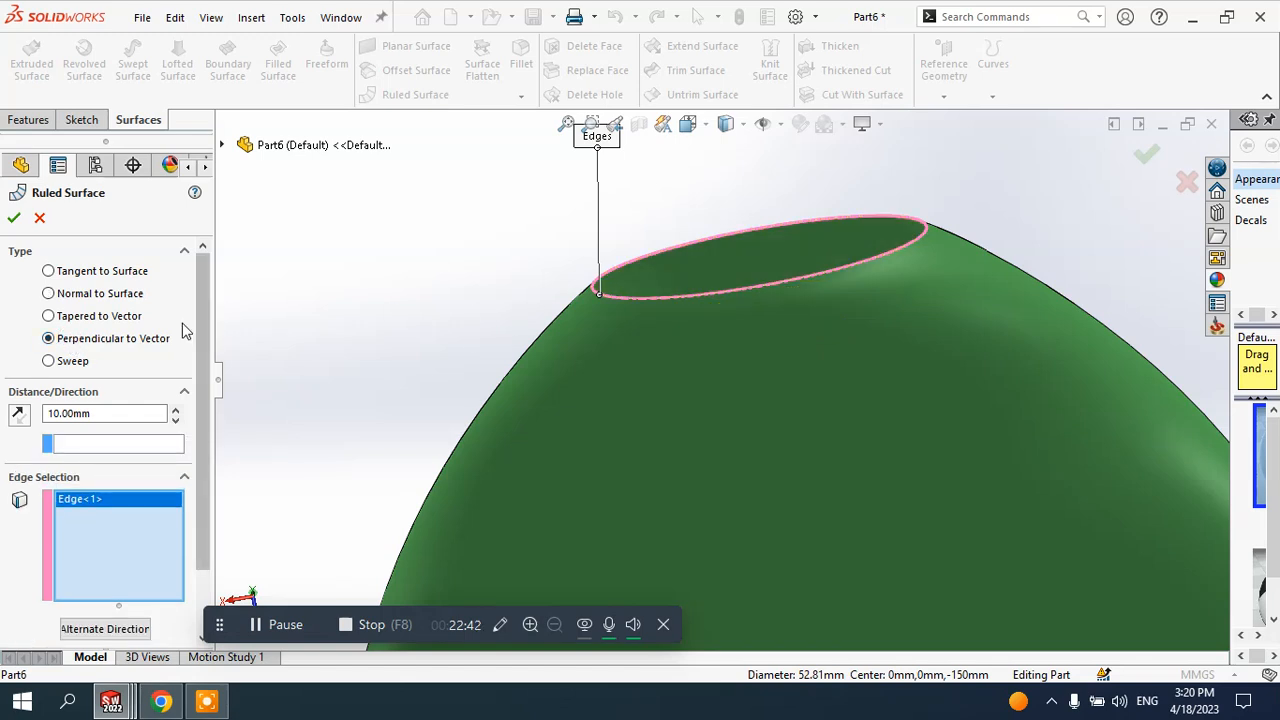
left_click(41, 219)
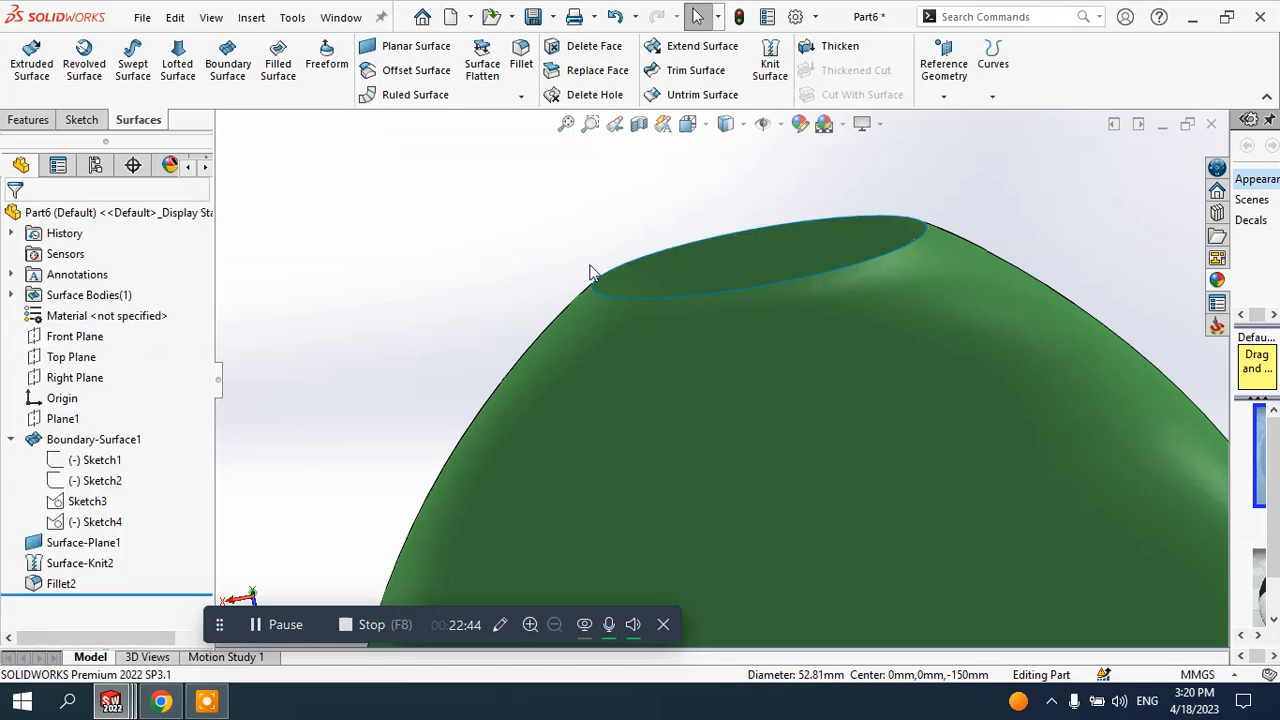
scroll(723, 325, "up", 3)
middle_click_drag(723, 324, 760, 372)
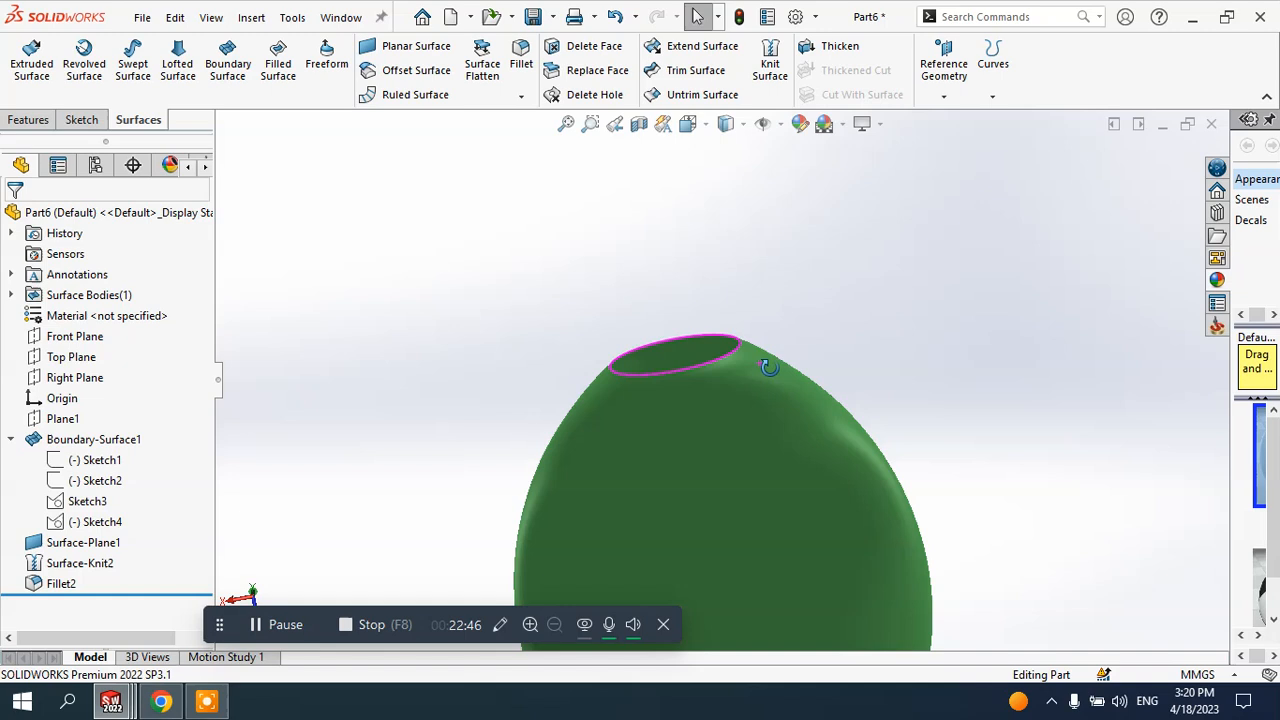
mouse_move(111, 703)
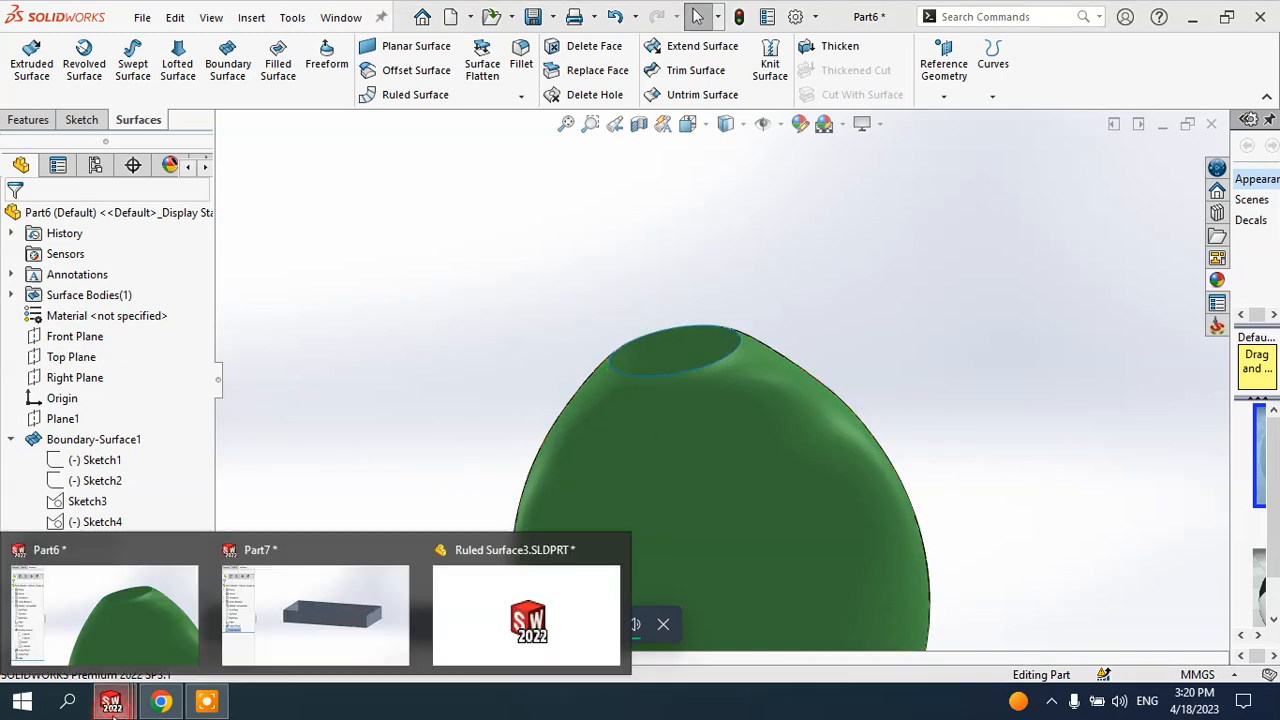
left_click(287, 640)
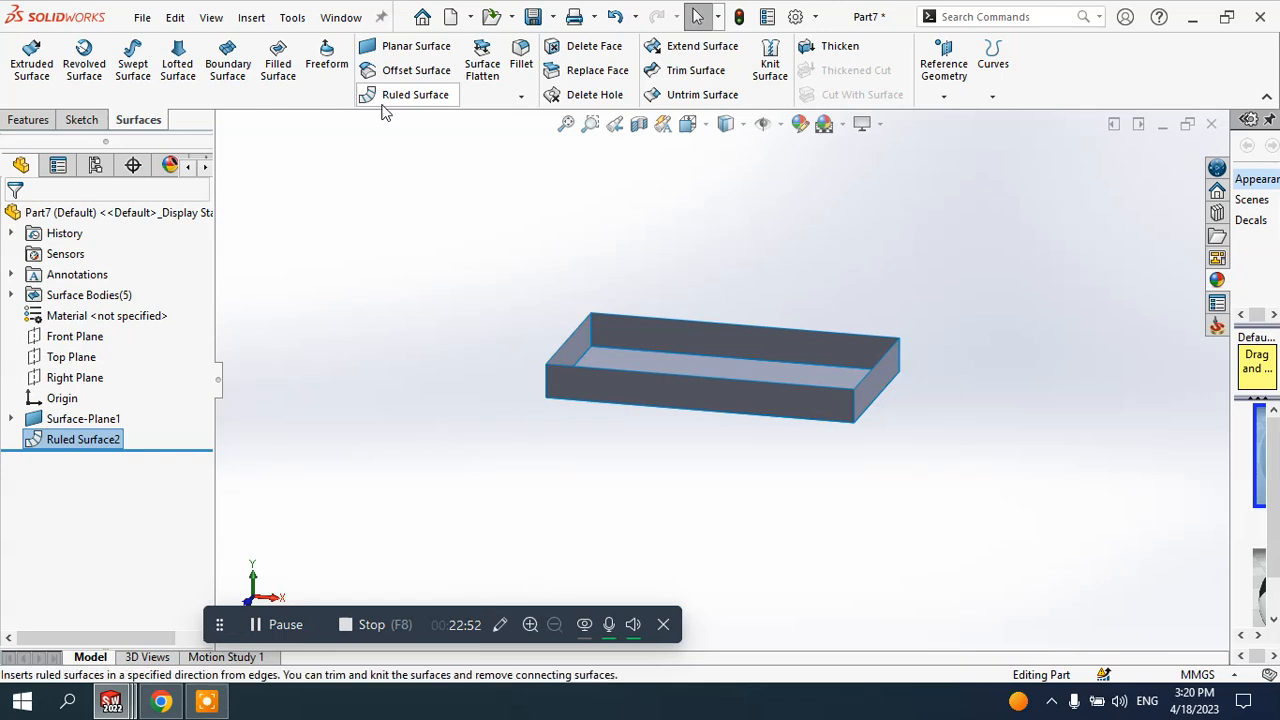
- Switch to Ruled Surface3.SLDPRT and delete the ruled surface around the sole-shaped surface
mouse_move(111, 703)
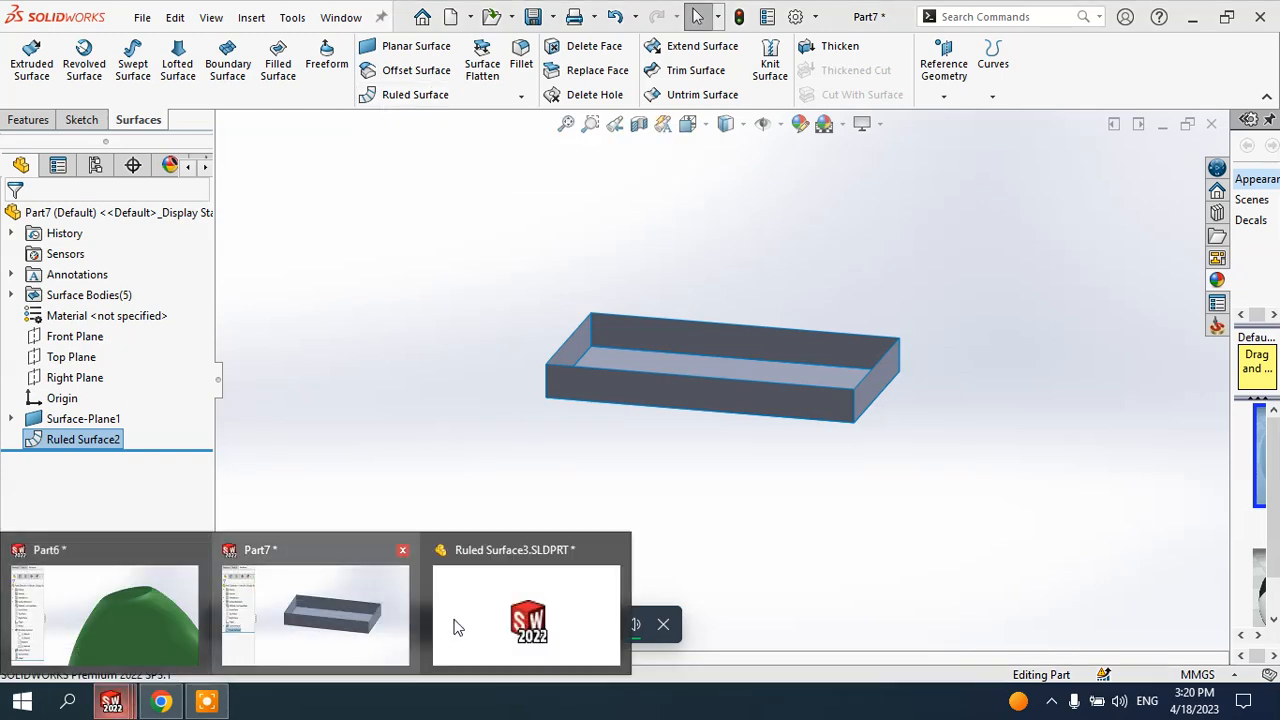
left_click(456, 622)
middle_click_drag(491, 450, 460, 533)
left_click(93, 587)
right_click(93, 587)
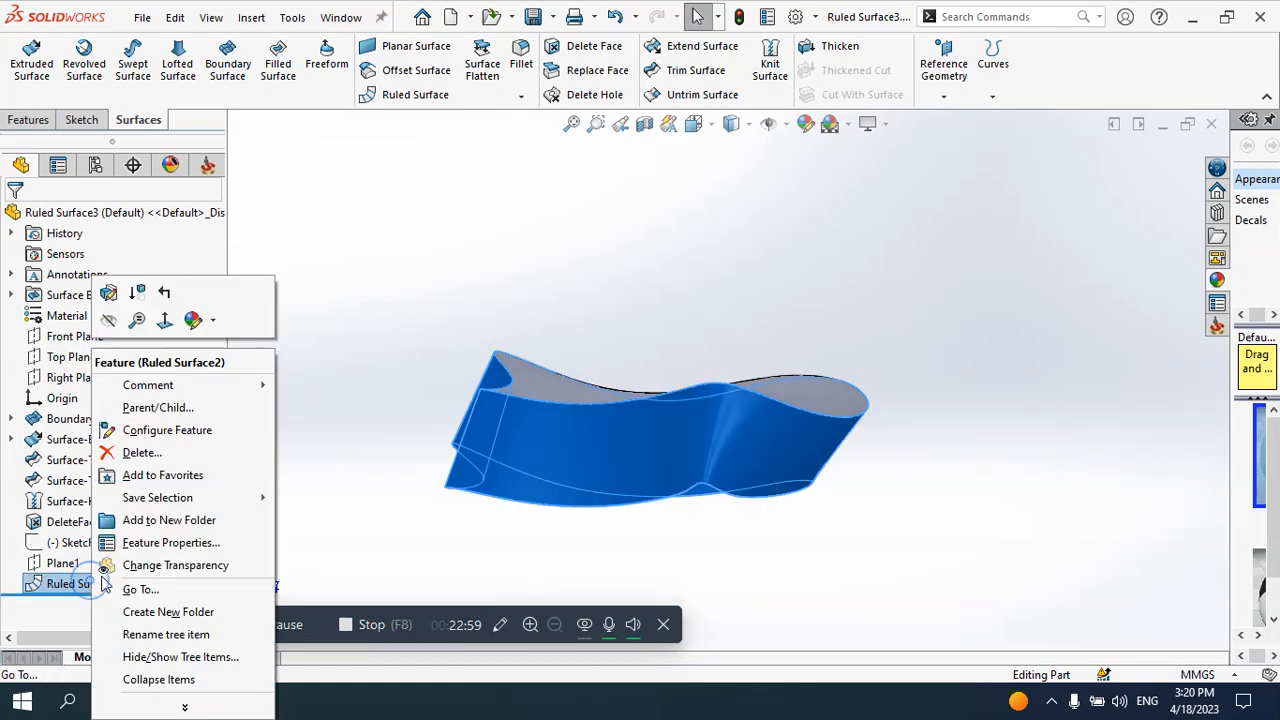
left_click(145, 455)
middle_click_drag(651, 323, 657, 371)
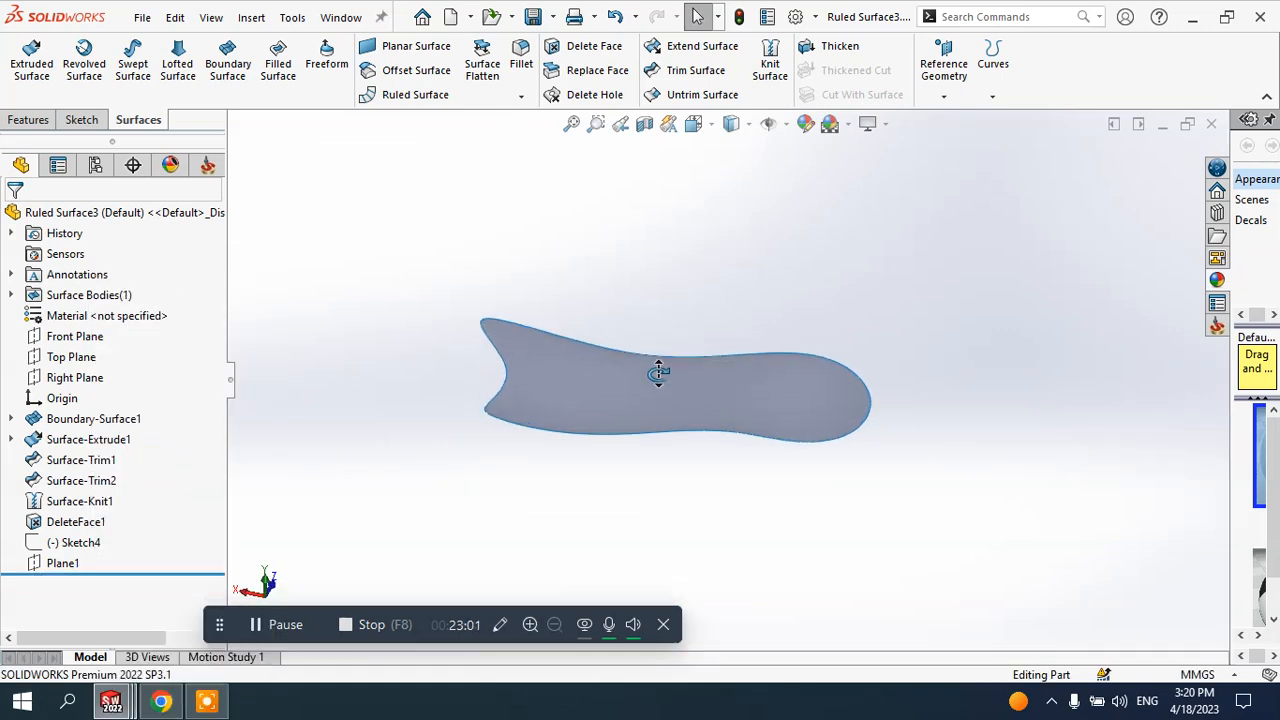
- Start a Ruled Surface of type Tapered to Vector from the outline edge of the sole-shaped surface
left_click(436, 96)
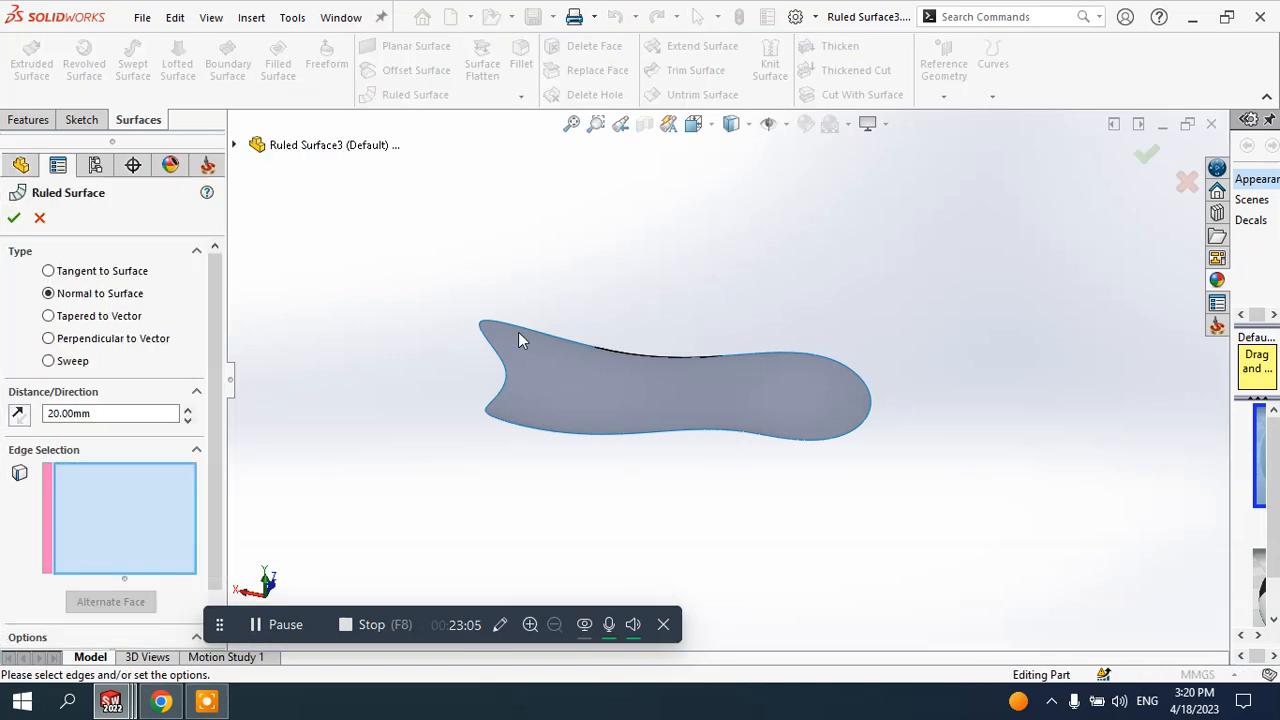
left_click(127, 318)
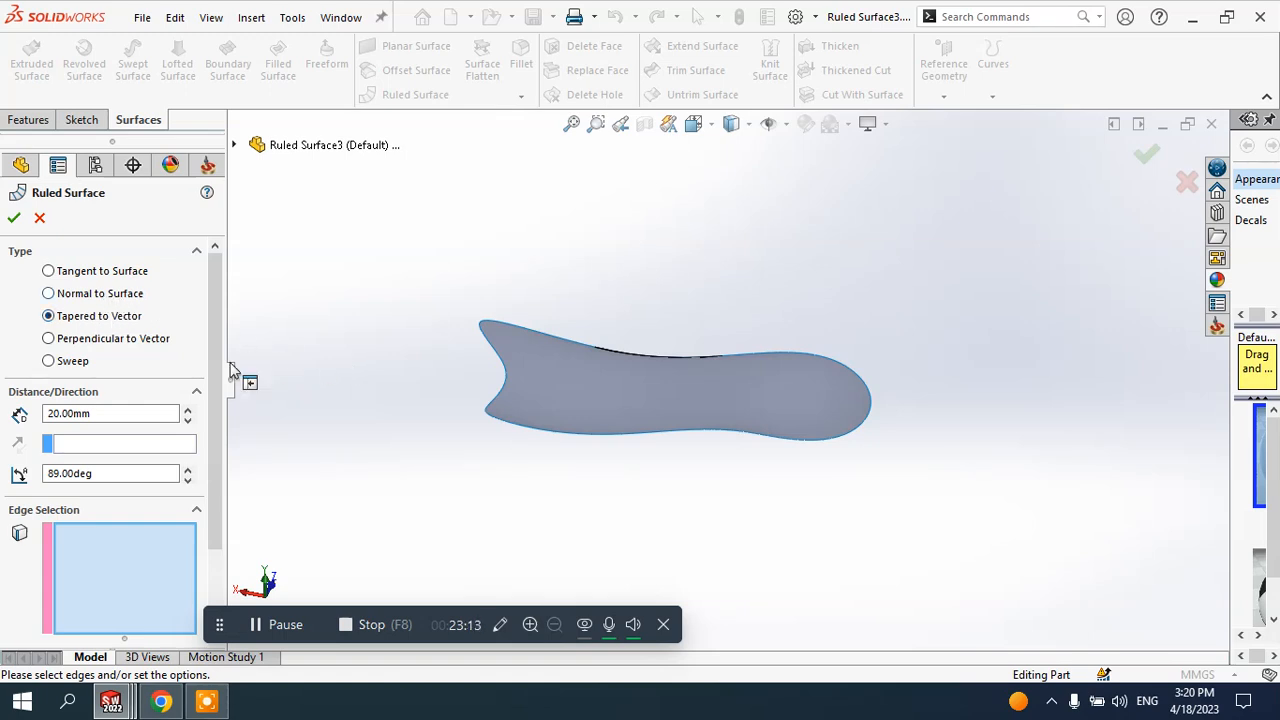
scroll(468, 398, "down", 2)
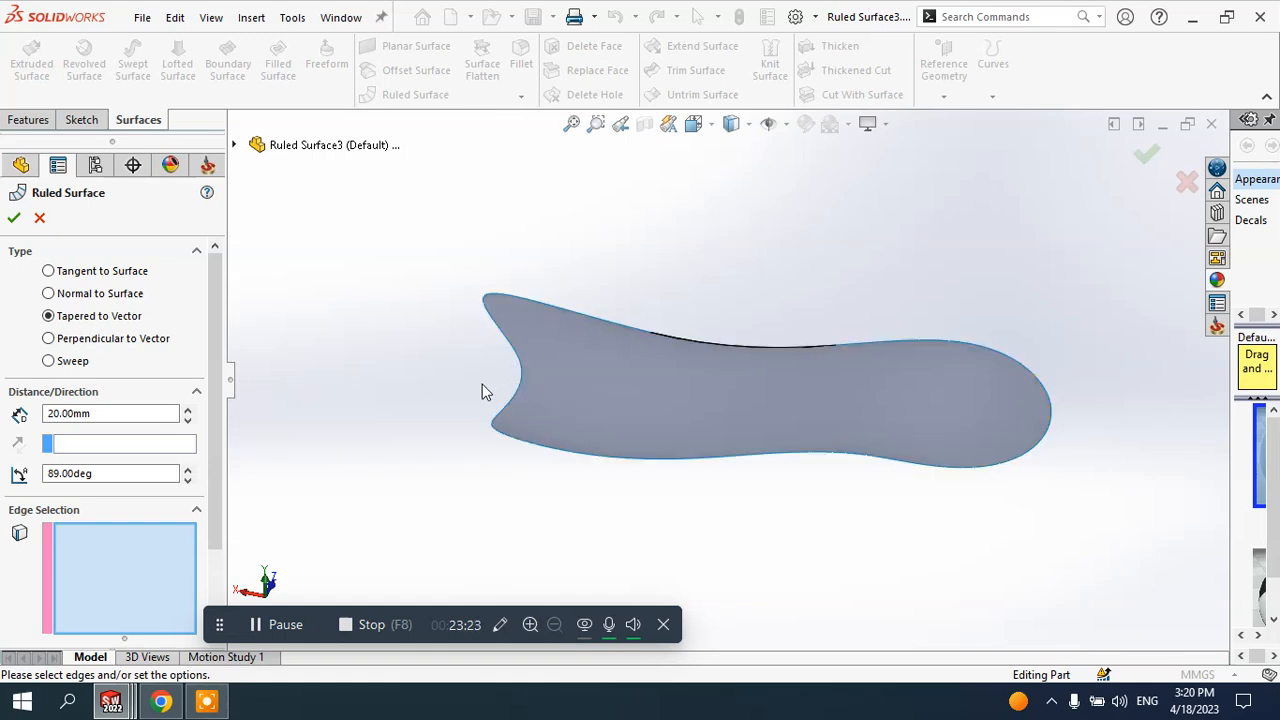
left_click(519, 378)
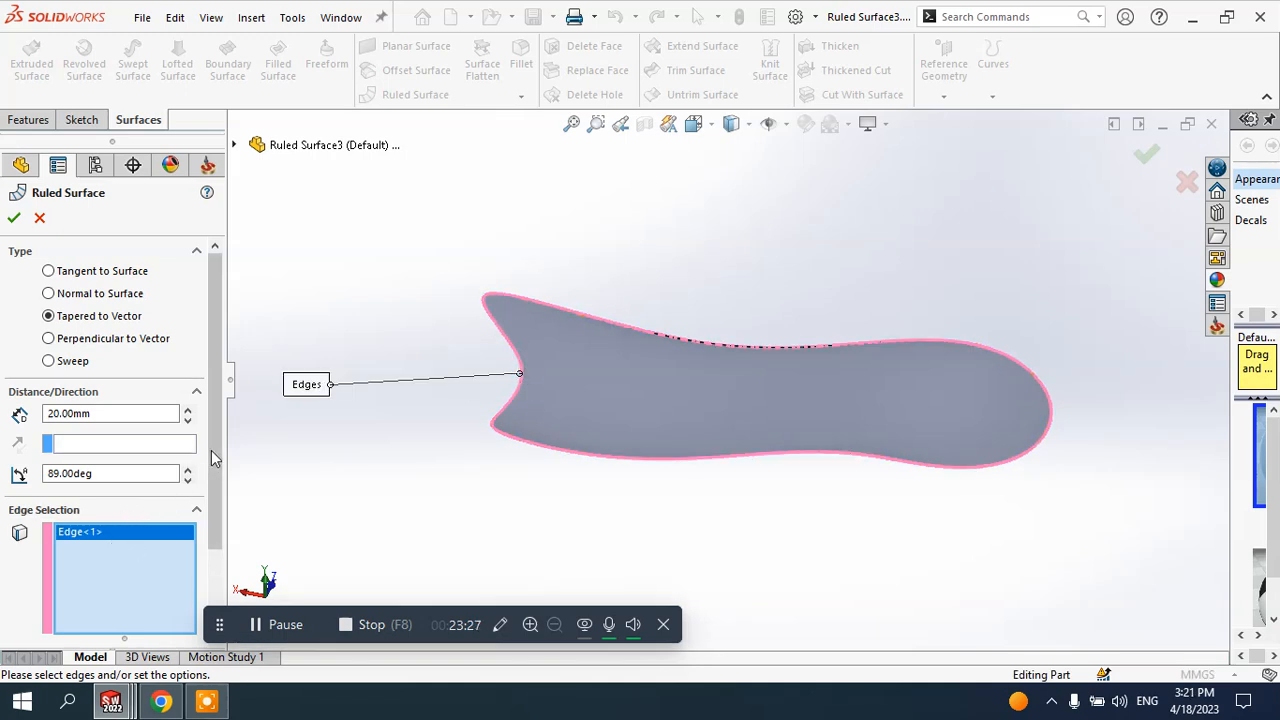
- Try the Top Plane as the reference vector of the tapered ruled surface
left_click(61, 448)
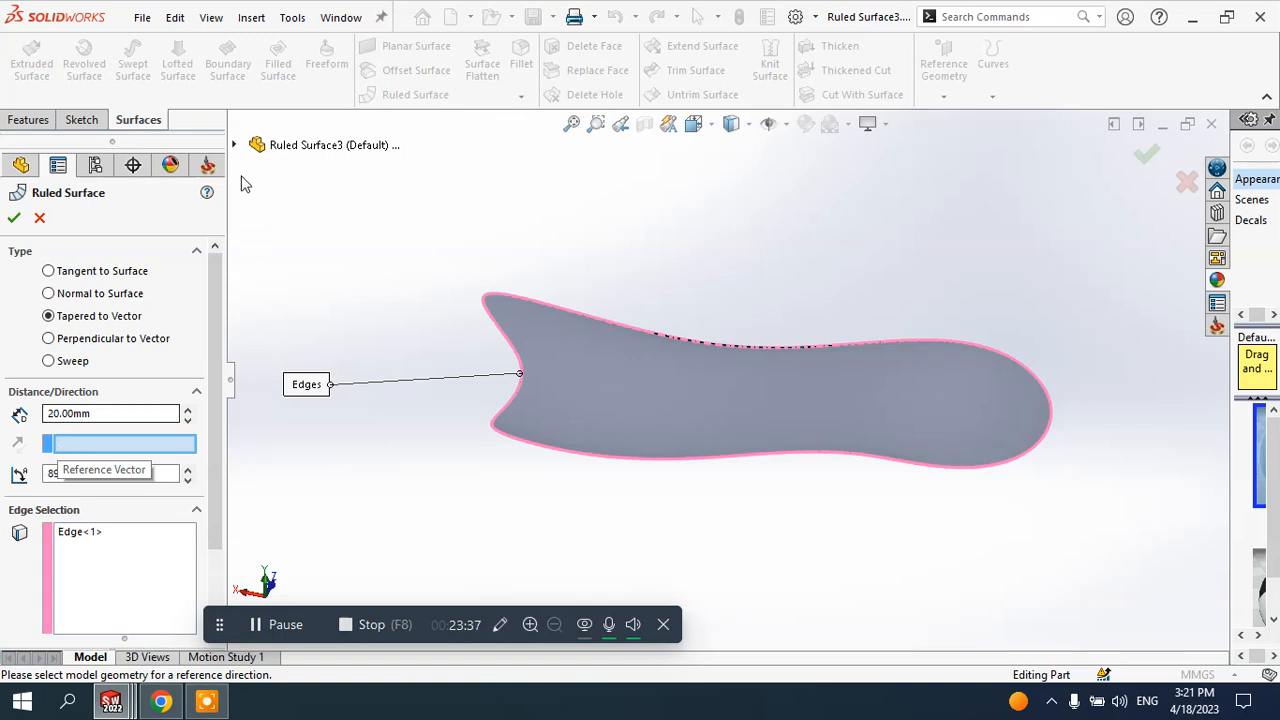
left_click(234, 144)
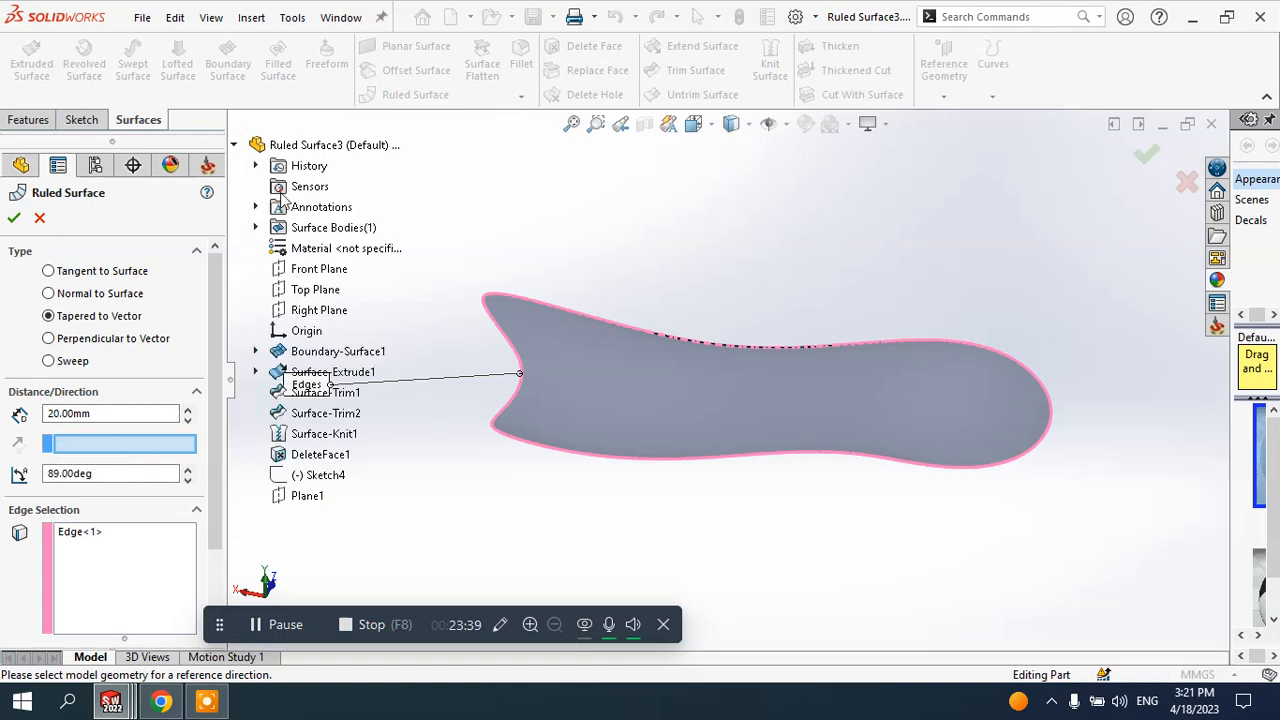
left_click(317, 290)
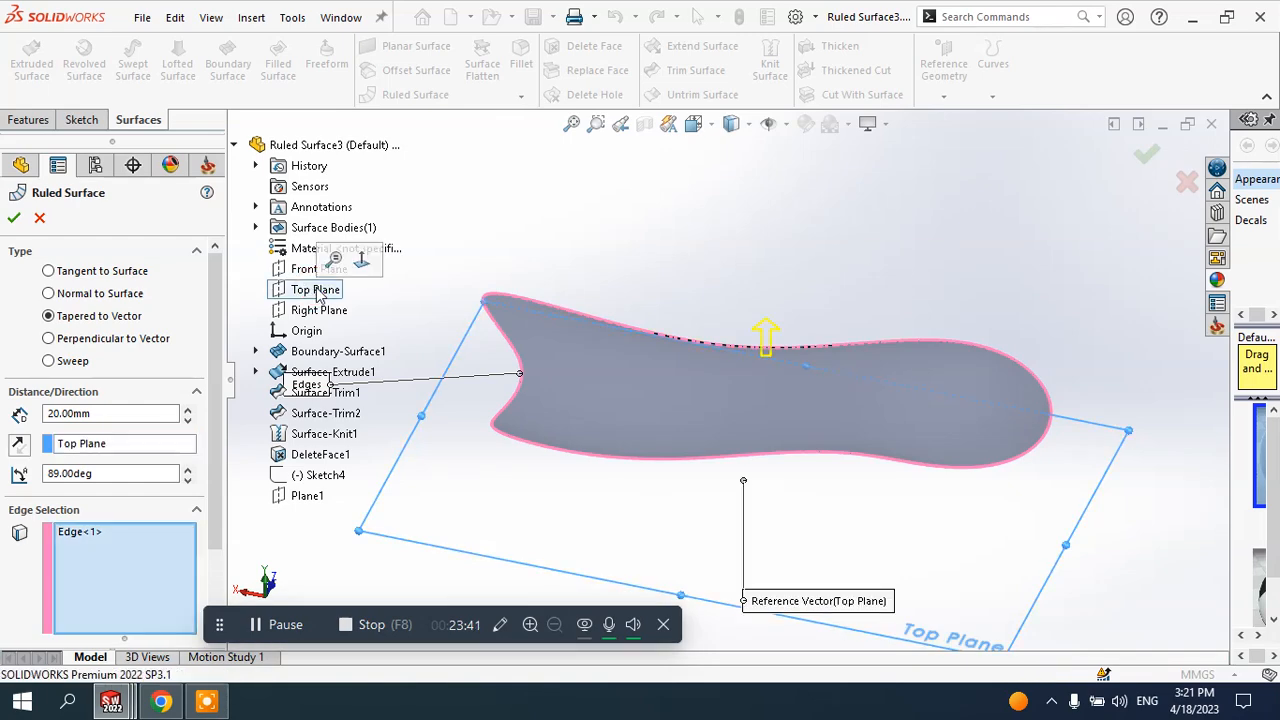
middle_click_drag(960, 438, 912, 370)
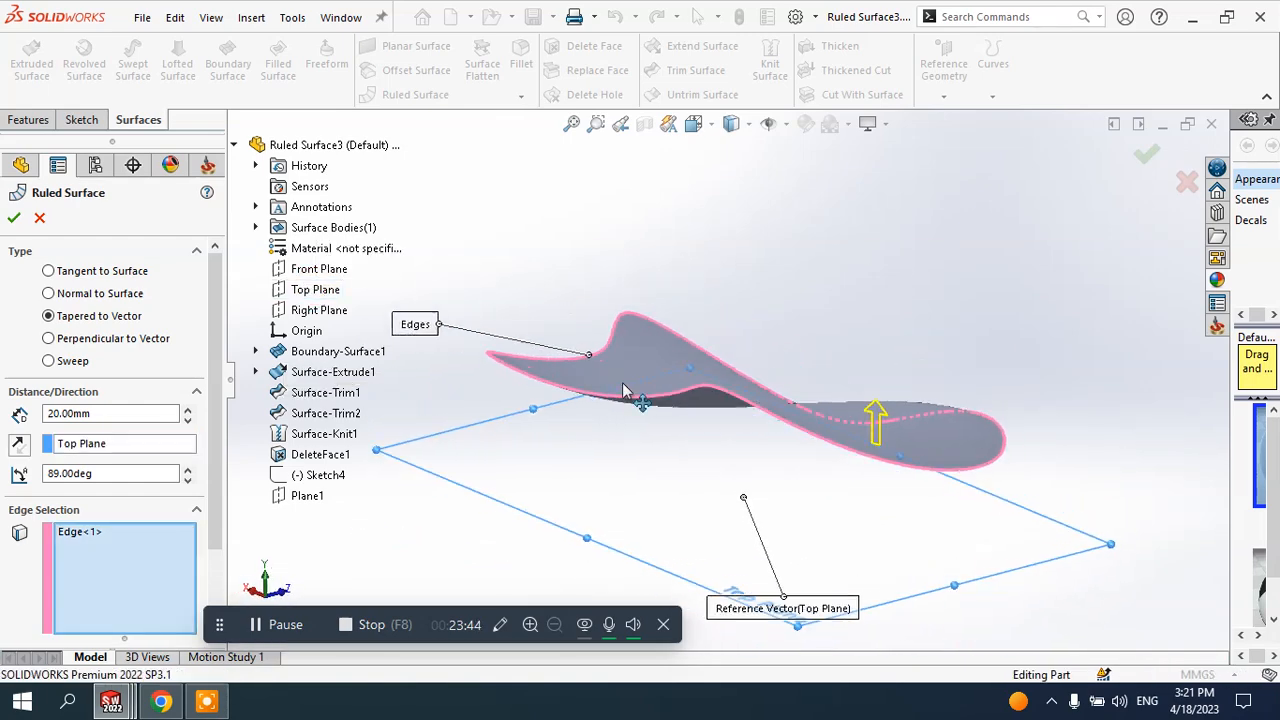
- Change the tapered ruled surface's reference vector to the Right Plane
left_click(76, 444)
right_click(78, 444)
left_click(106, 478)
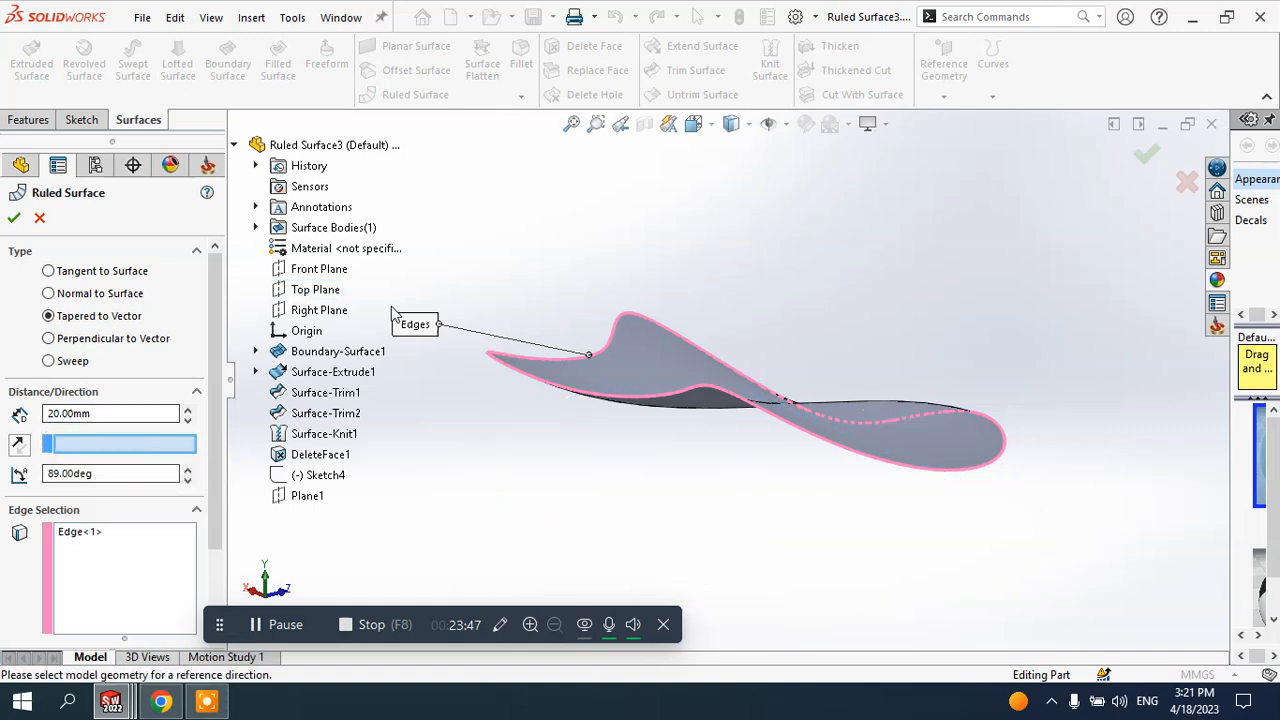
left_click(338, 312)
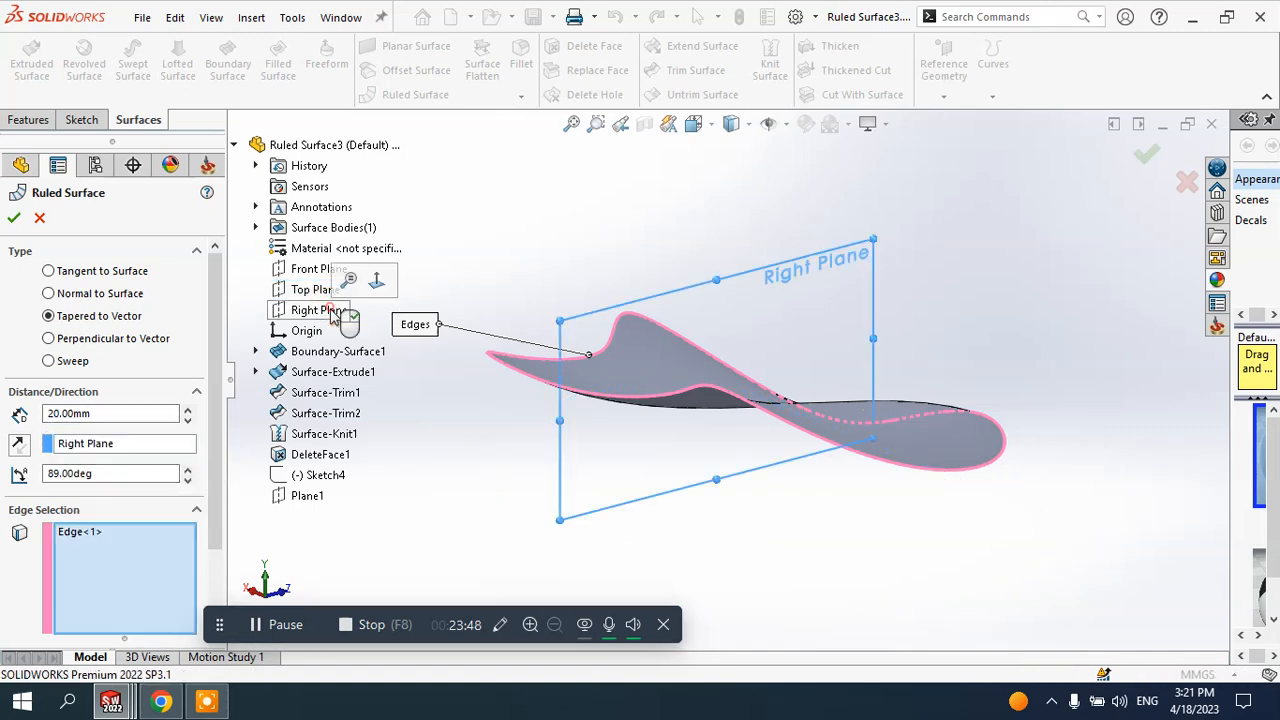
- Change the tapered ruled surface's reference vector to the Front Plane
left_click(102, 444)
right_click(100, 446)
left_click(144, 478)
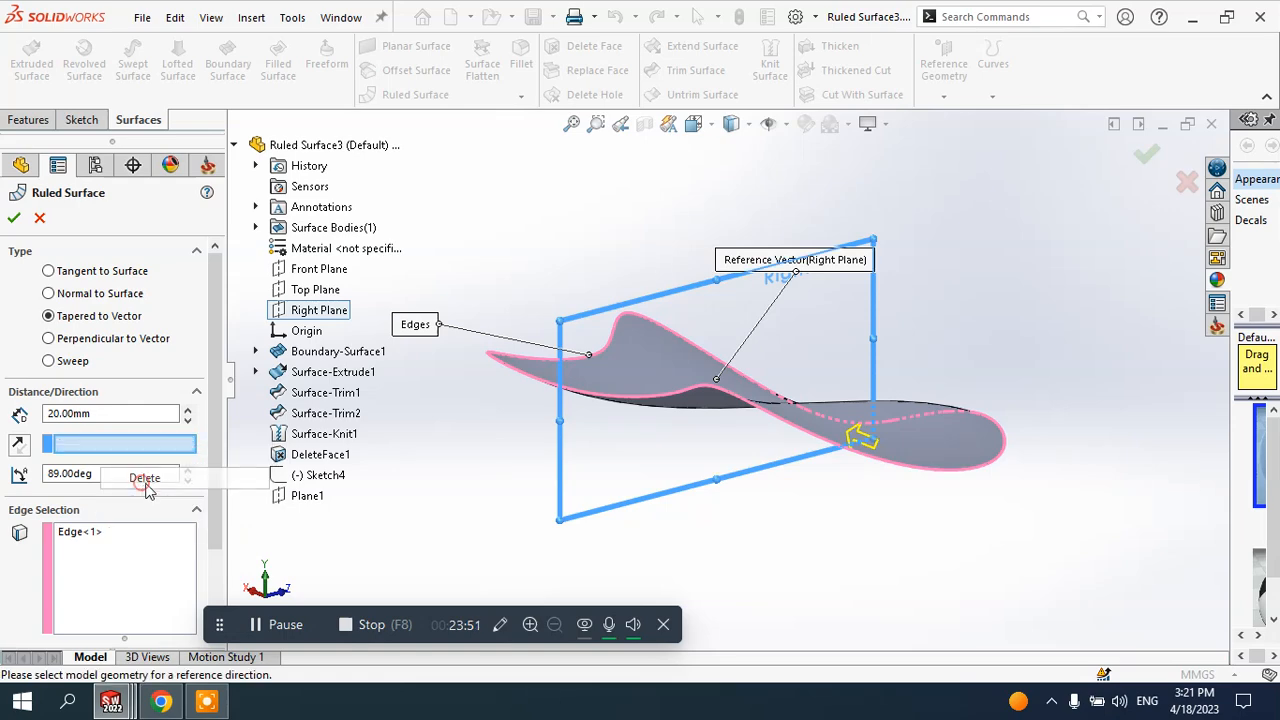
left_click(318, 270)
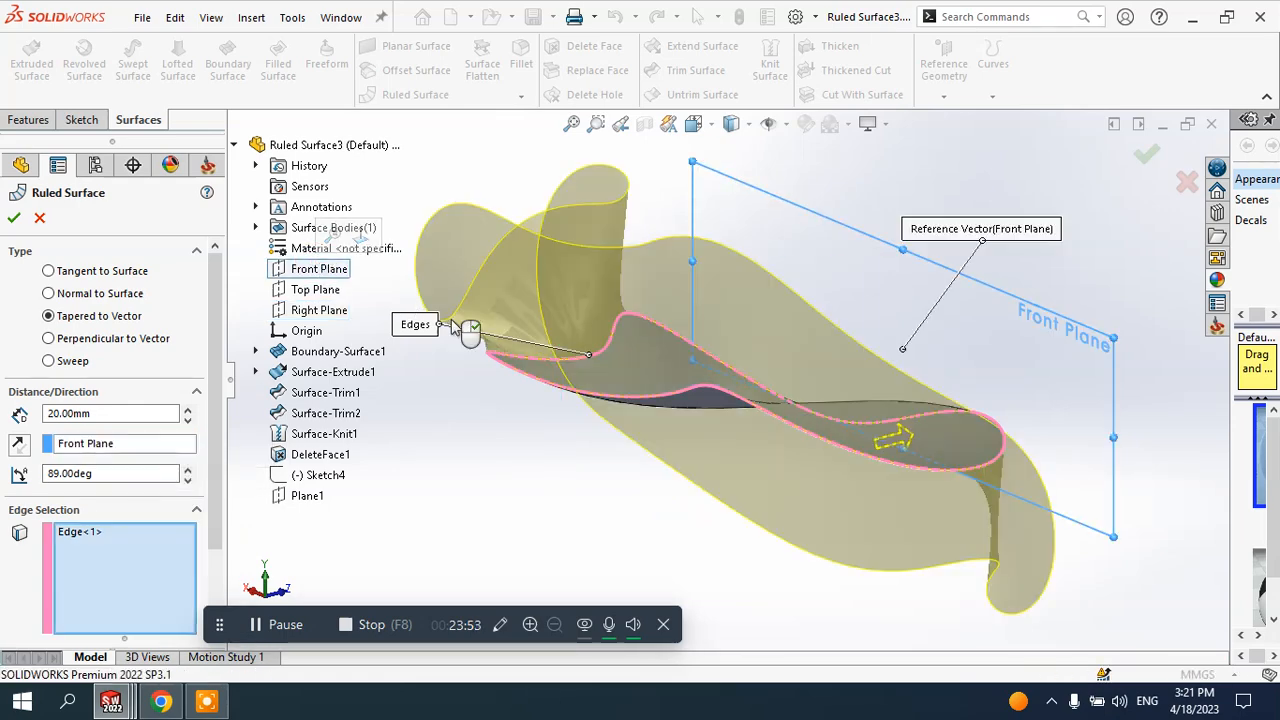
- Try the alternate side for the selected outline edge of the tapered ruled surface, and return it to the original side
mouse_move(463, 325)
middle_mouse_down()
mouse_move(463, 349)
mouse_move(404, 312)
mouse_move(426, 306)
mouse_move(465, 338)
mouse_move(449, 340)
middle_mouse_up()
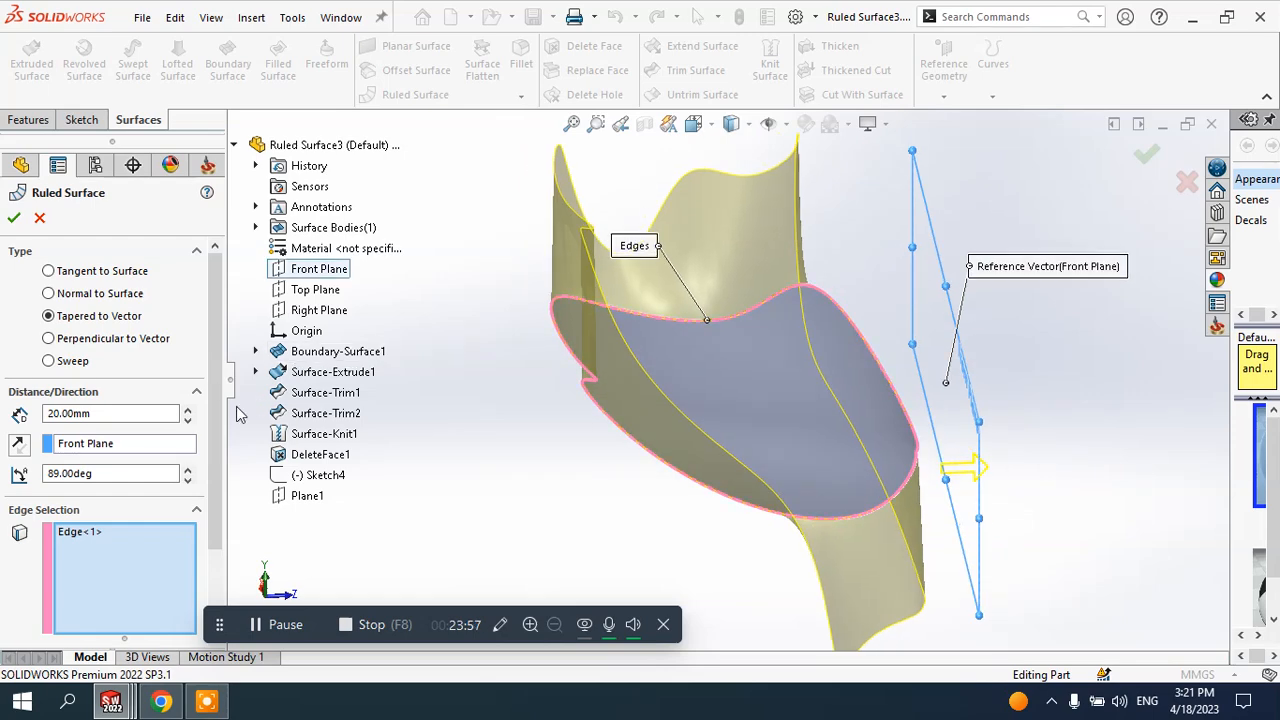
left_click(86, 535)
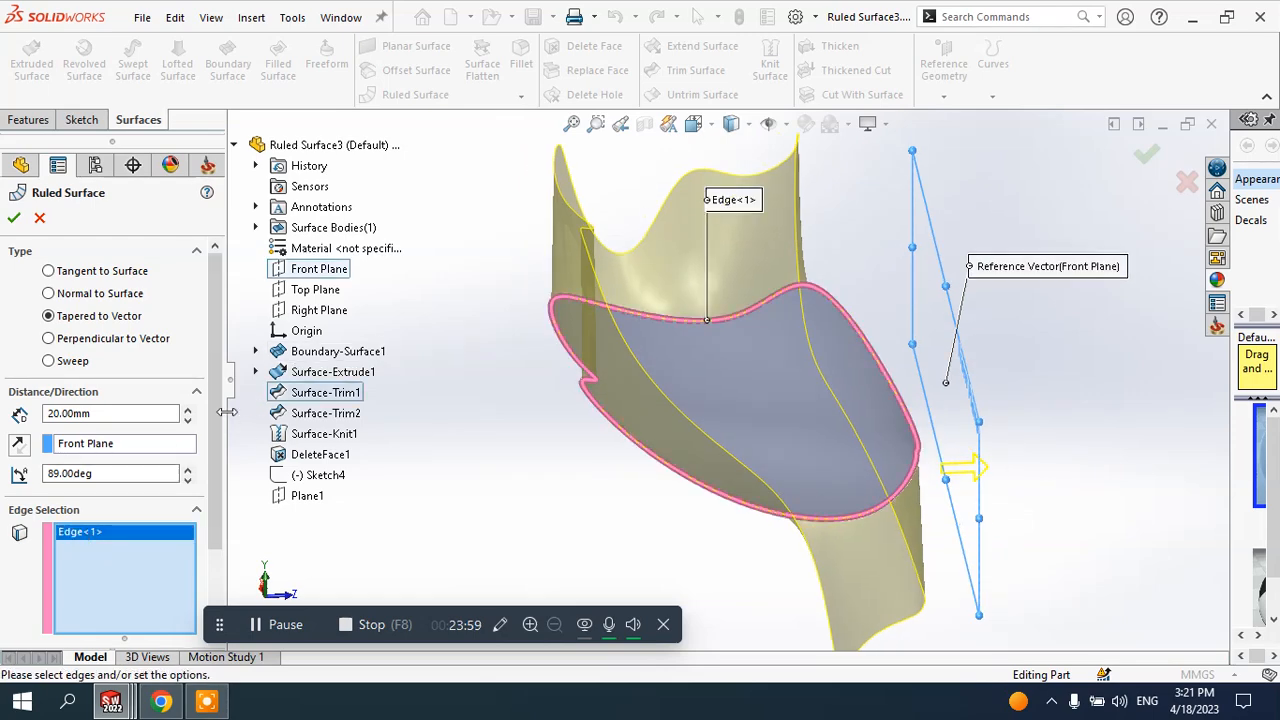
scroll(214, 420, "down", 3)
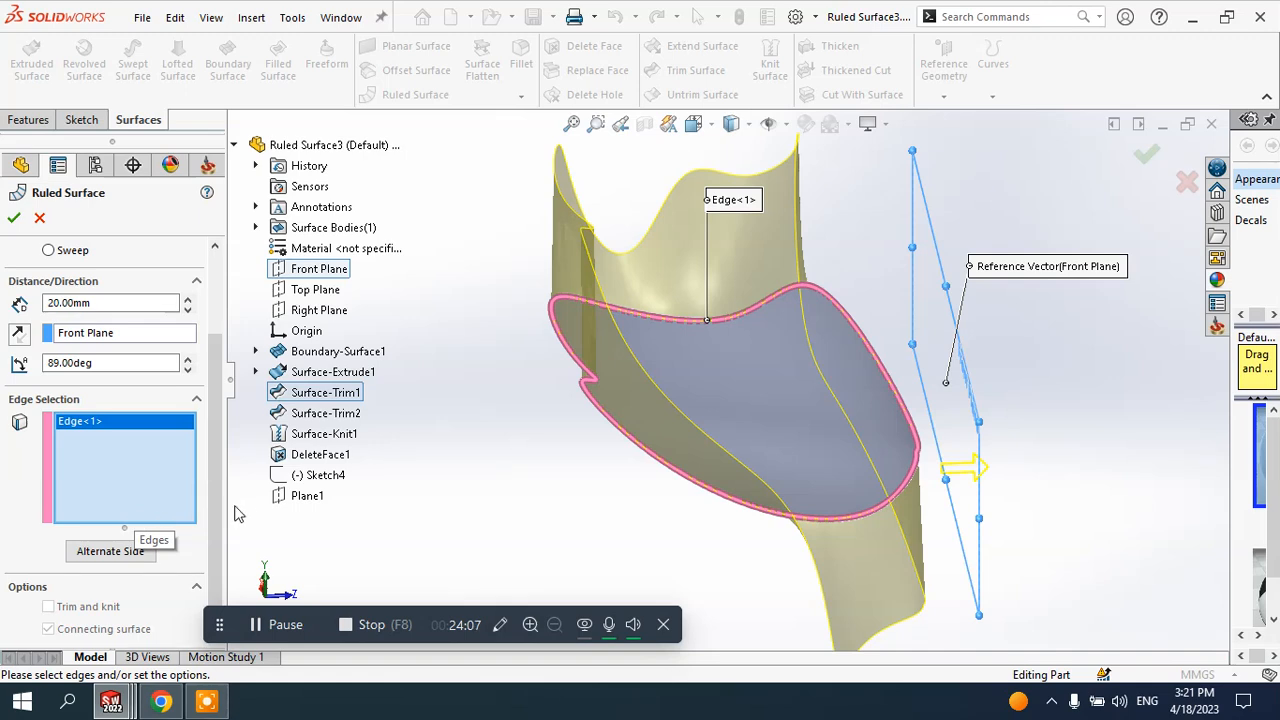
left_click_drag(225, 500, 212, 468)
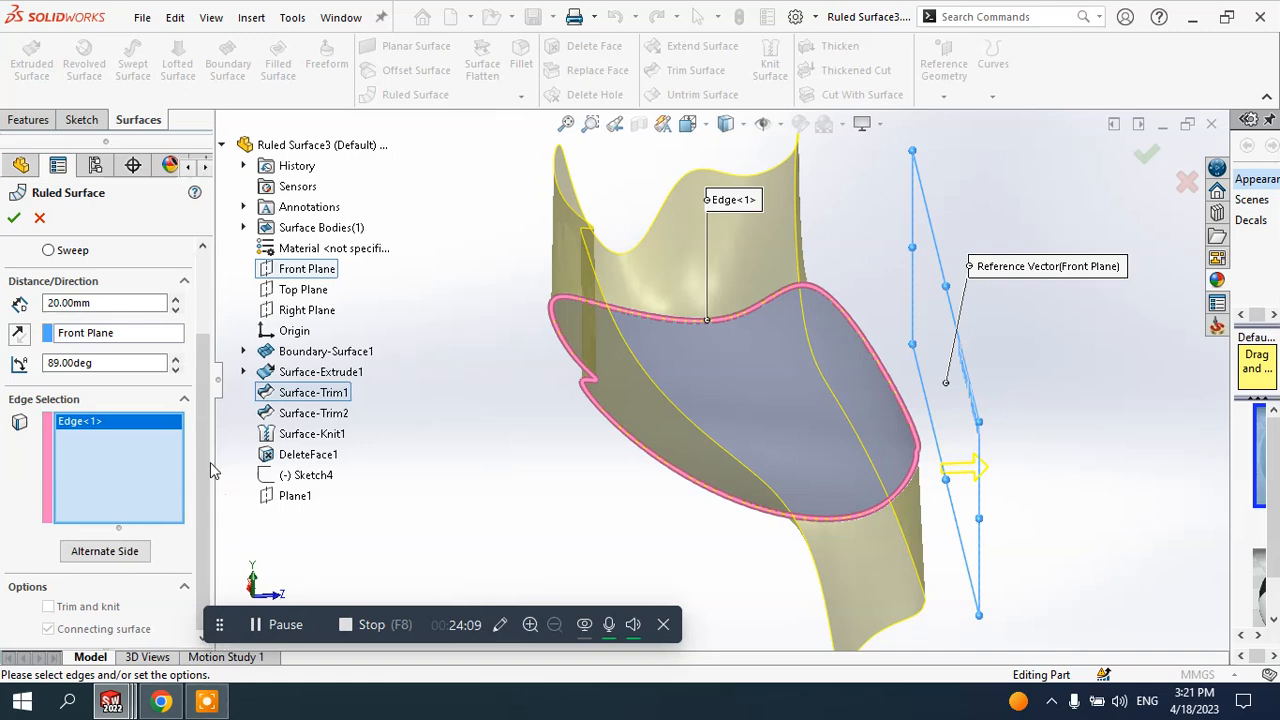
left_click(105, 551)
left_click(106, 551)
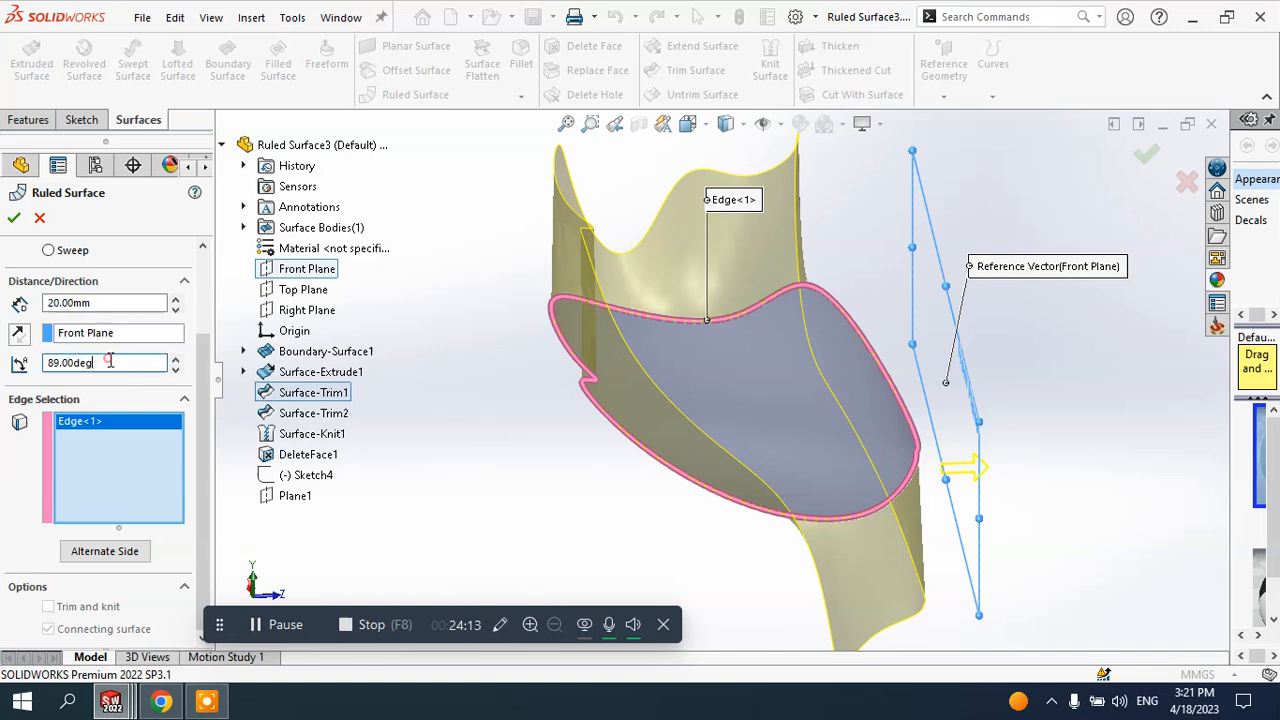
- Reduce the taper angle of the ruled surface to 50 degrees
left_click_drag(108, 361, 3, 369)
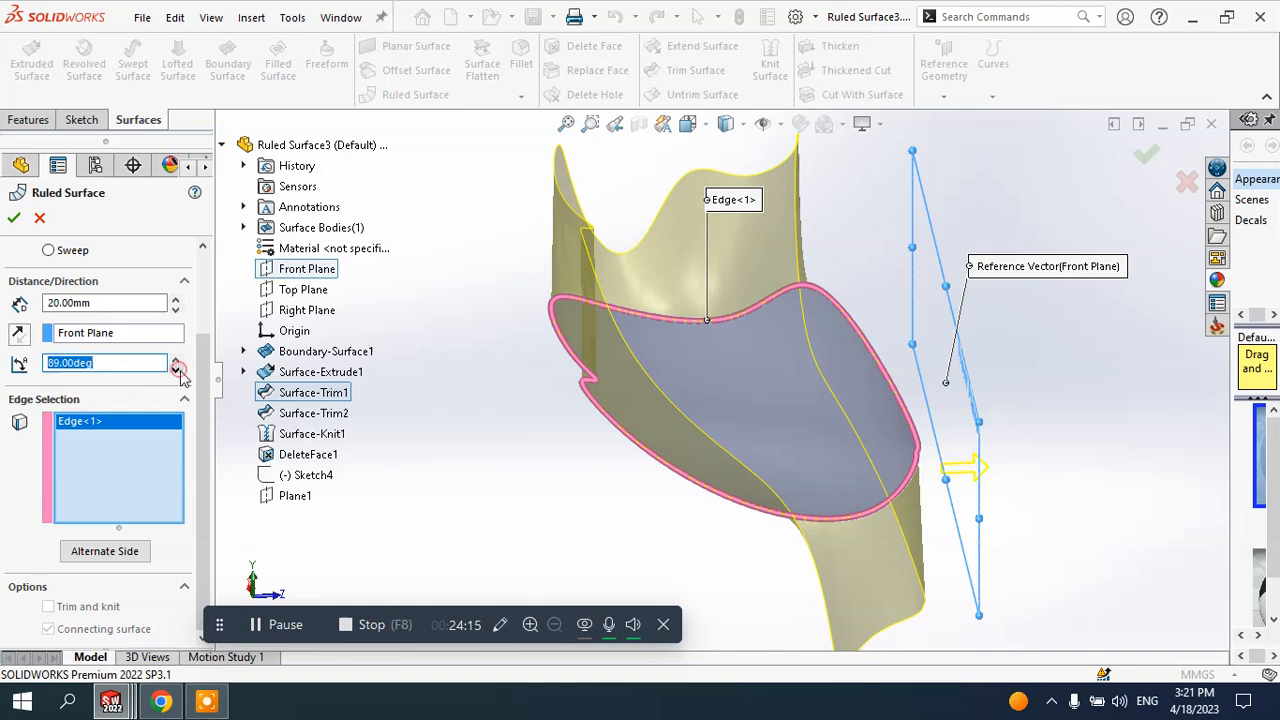
left_click(177, 370)
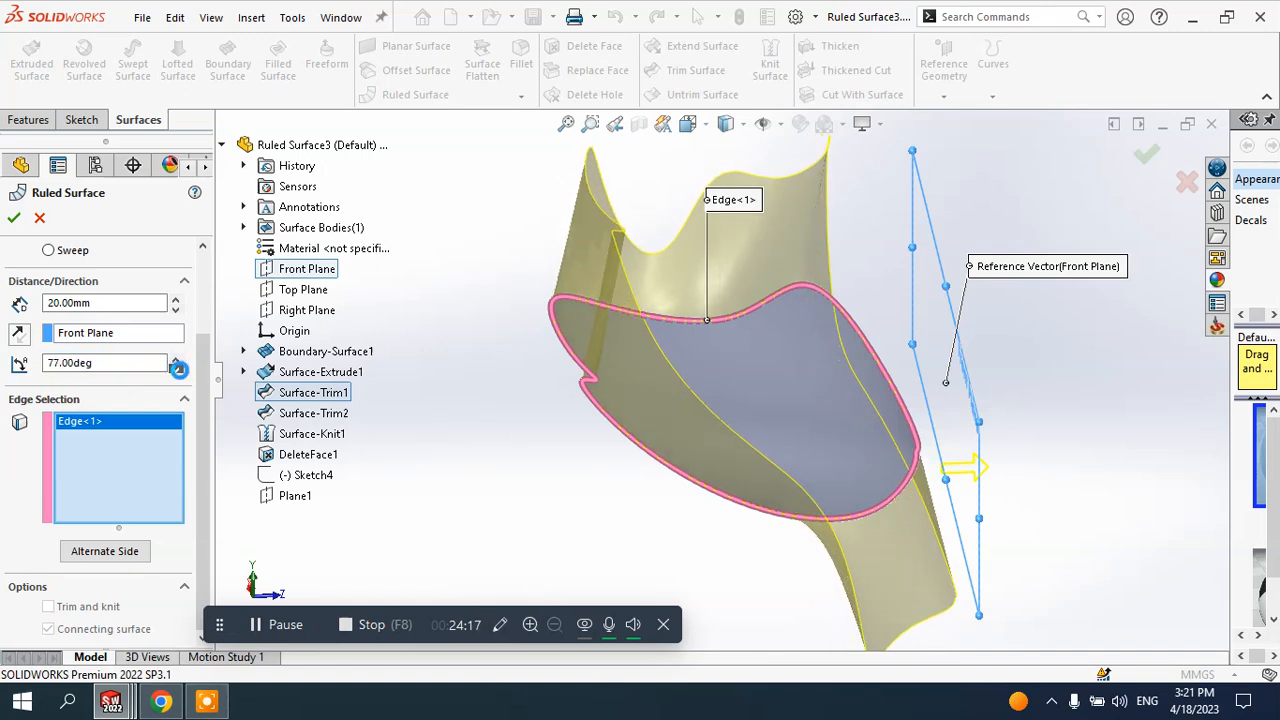
left_click_drag(177, 370, 52, 366)
left_click_drag(175, 372, 175, 372)
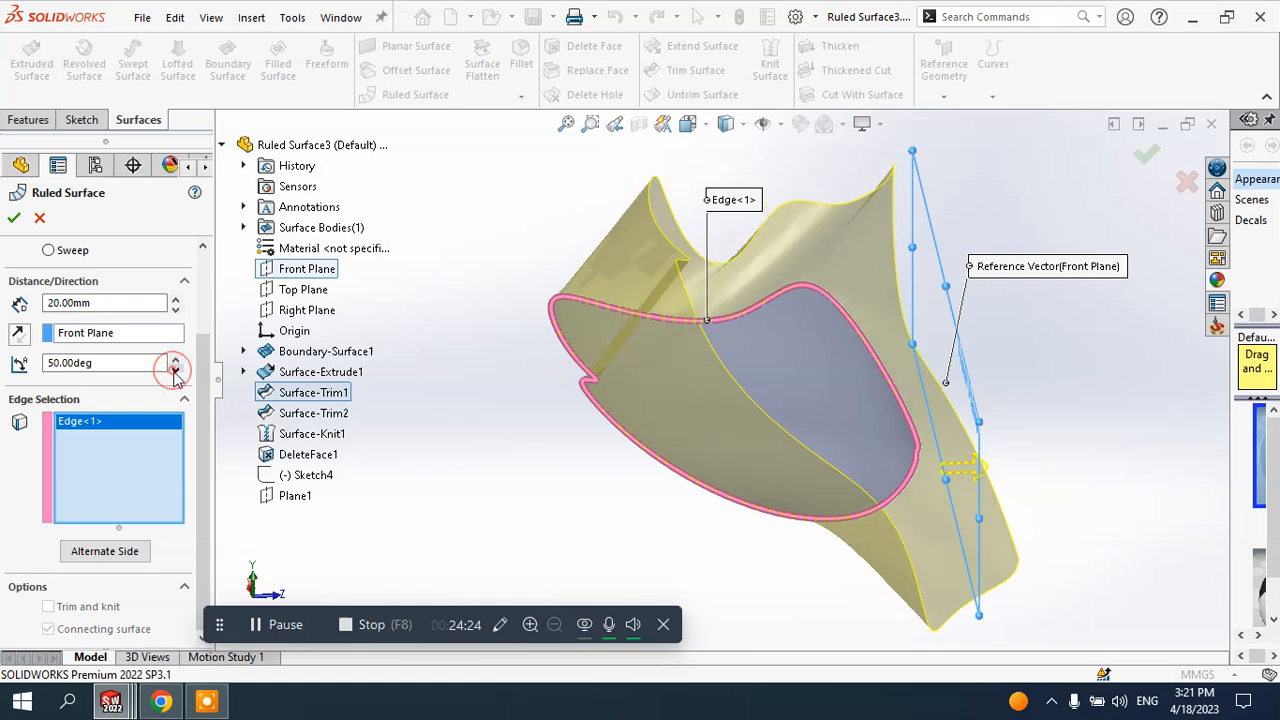
- Try the reversed reference direction, and complete the tapered ruled surface in the original direction with a taper angle of 53 degrees
left_click(20, 336)
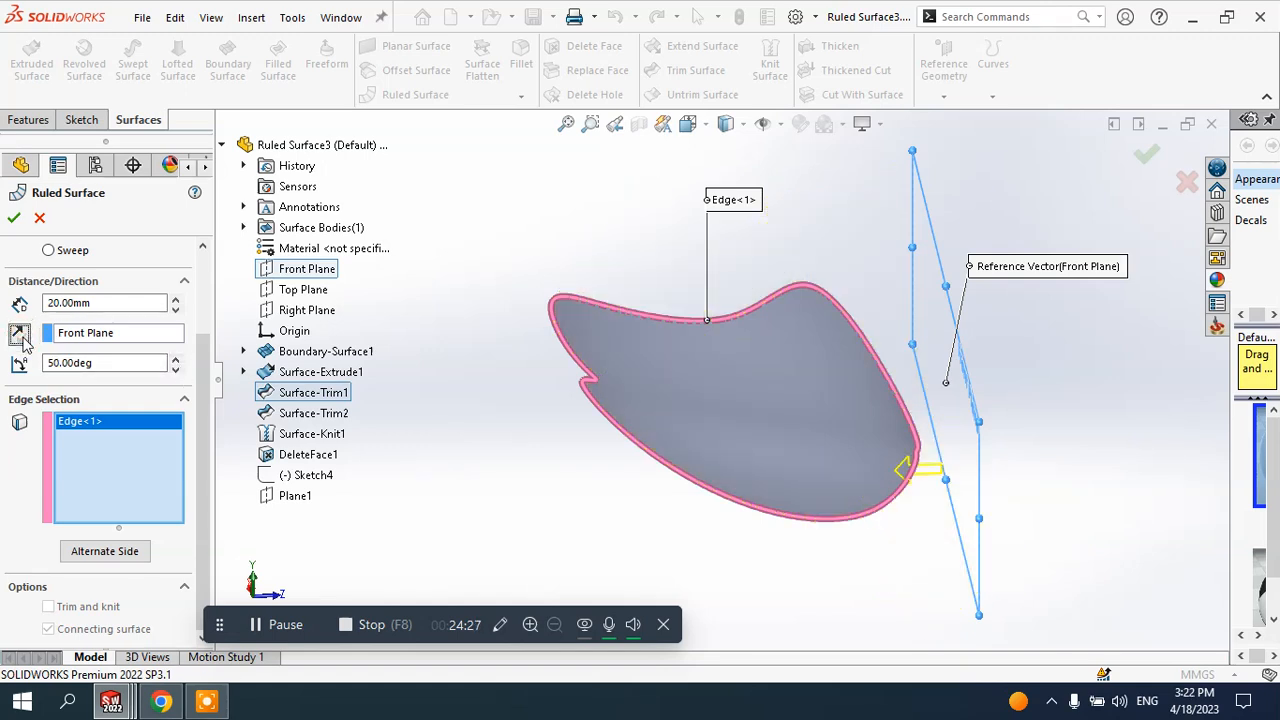
left_click(20, 338)
left_click_drag(175, 357, 175, 357)
left_click(14, 218)
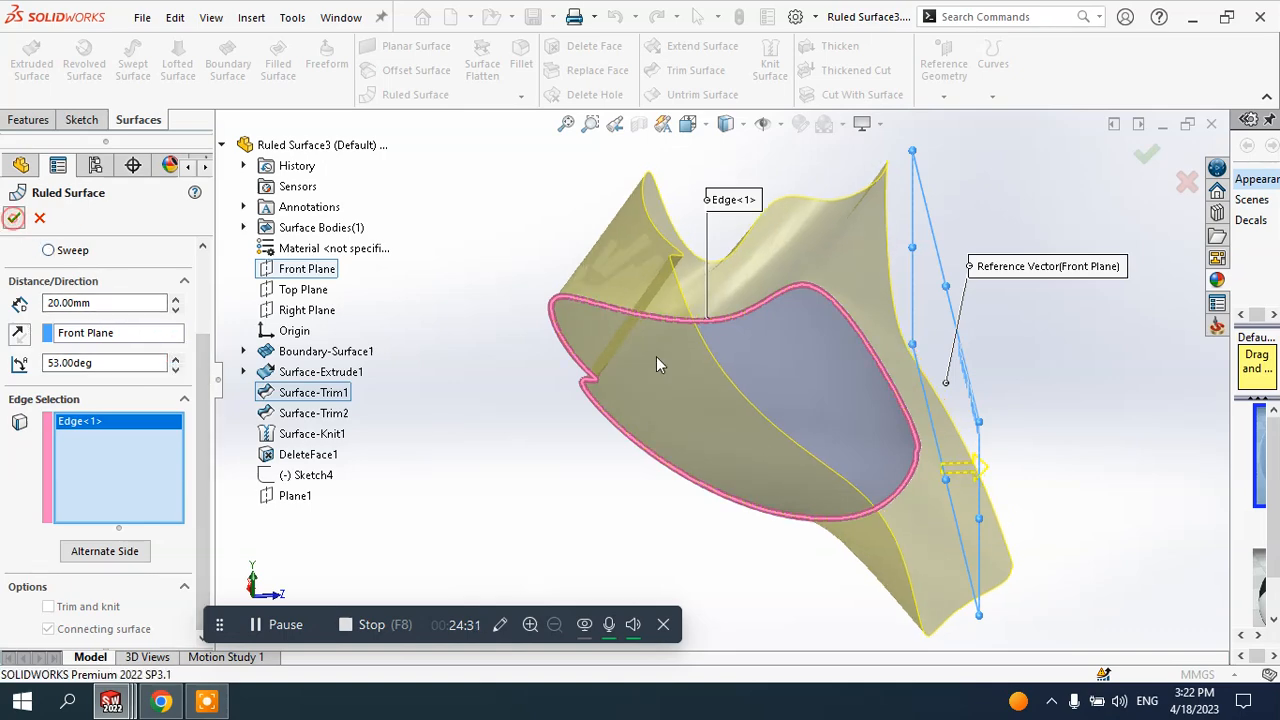
- Delete the tapered ruled surface feature from the part
middle_click_drag(737, 456, 640, 370)
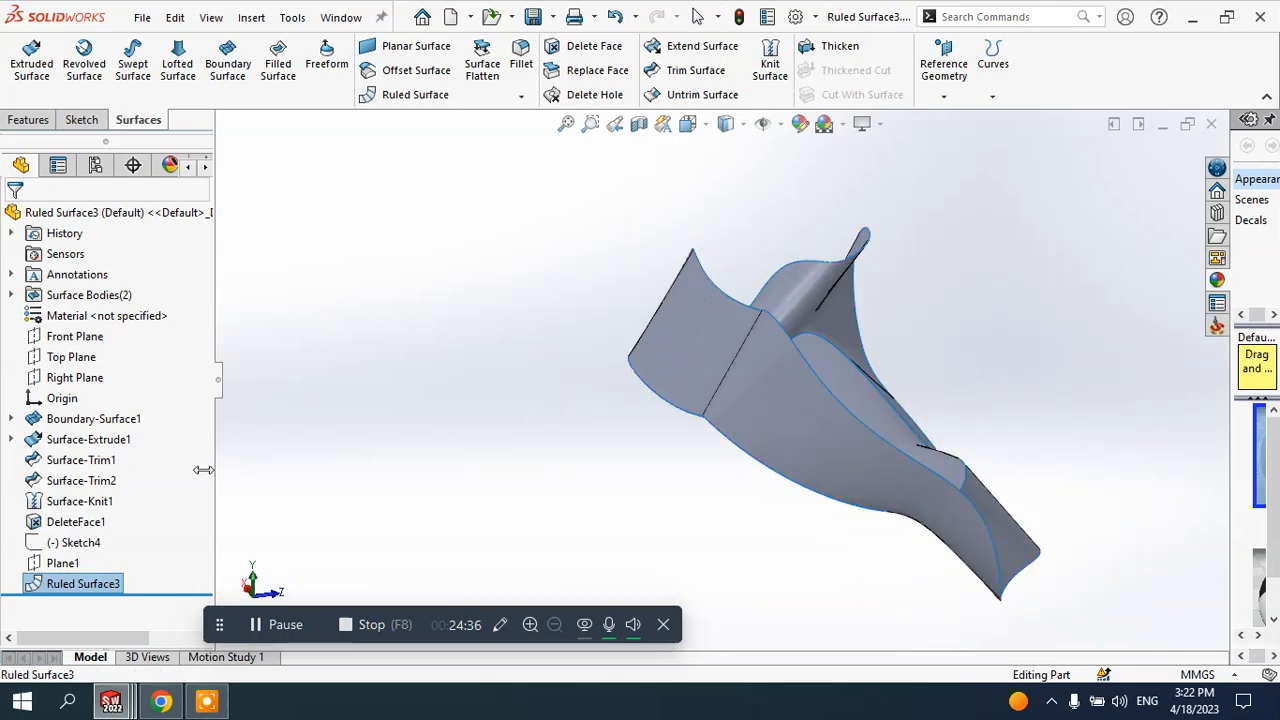
right_click(112, 588)
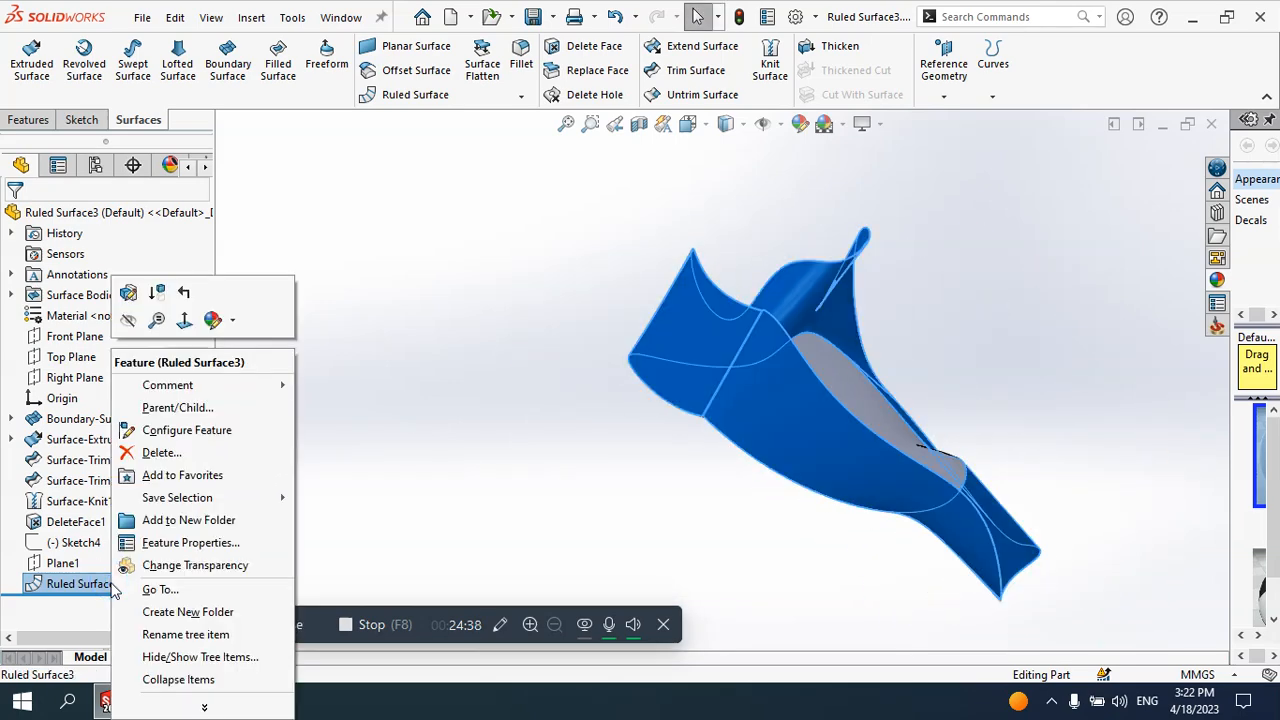
left_click(160, 453)
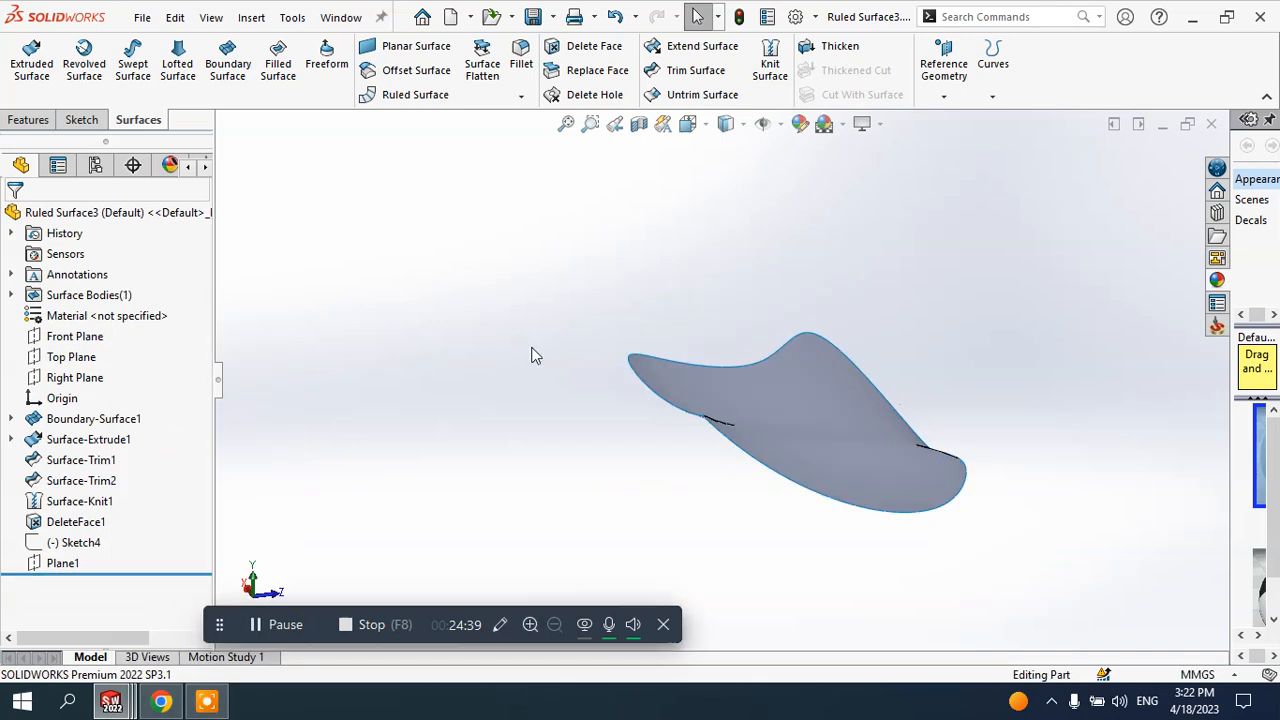
- Start a Ruled Surface of type Perpendicular to Vector from the outline edge of the sole-shaped surface
left_click(390, 94)
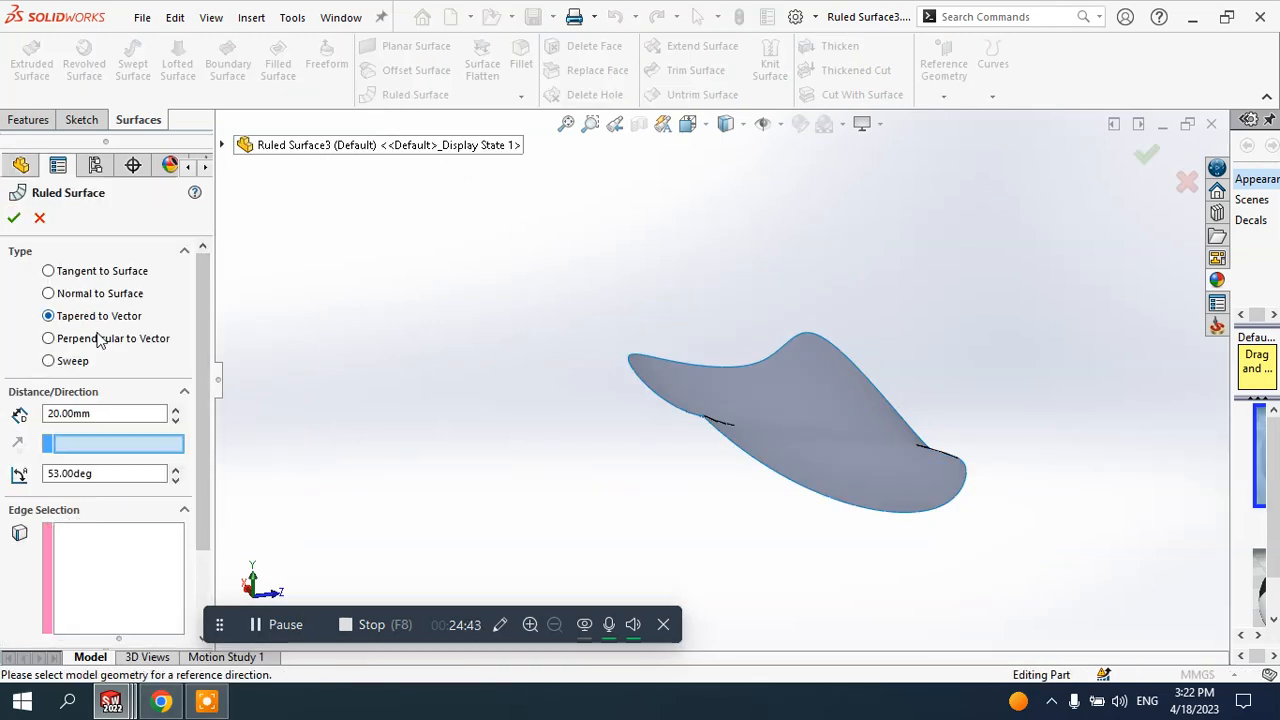
left_click(80, 341)
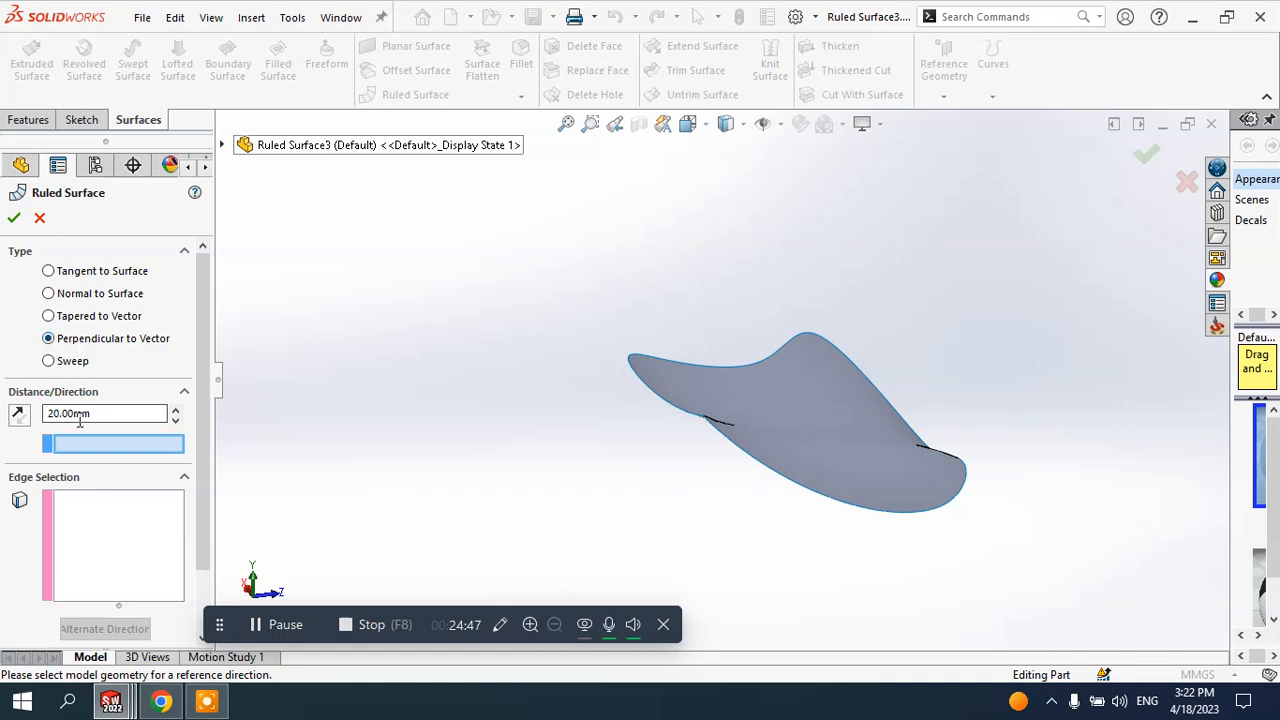
middle_click_drag(684, 365, 646, 405)
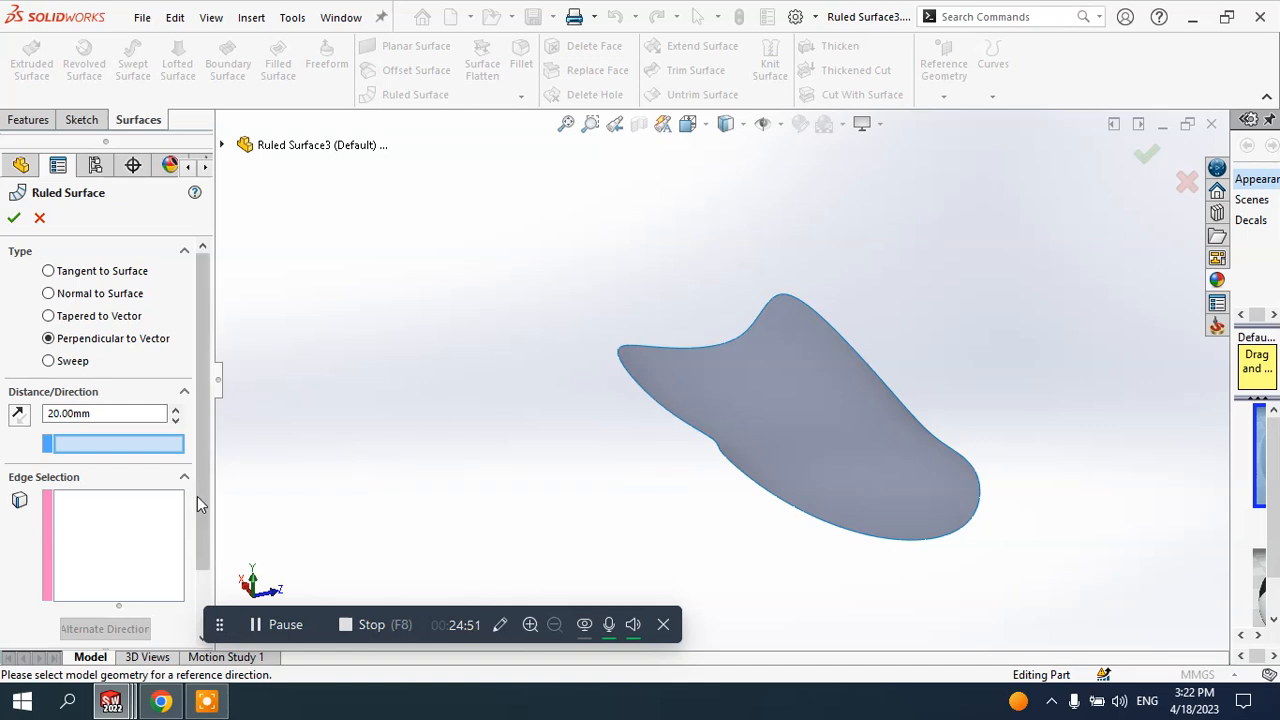
left_click(88, 522)
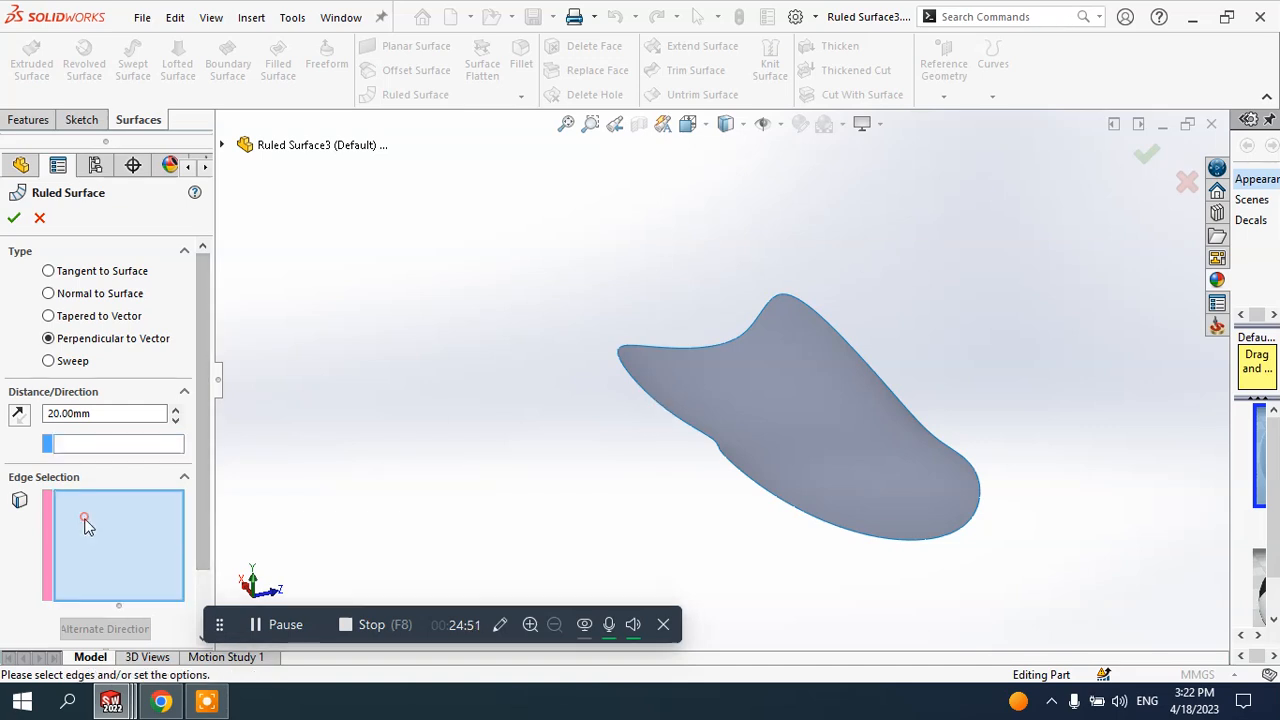
left_click(631, 375)
- Try the Top Plane as the reference vector of the perpendicular ruled surface
left_click(88, 447)
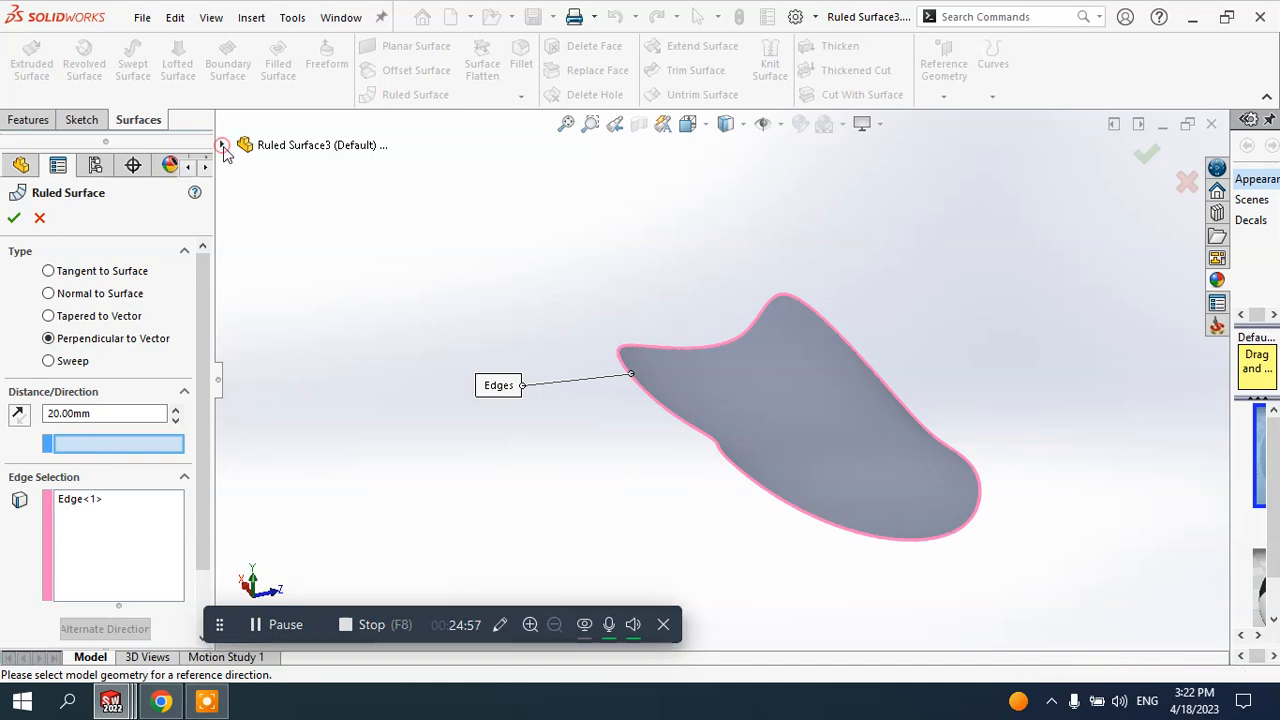
left_click(222, 145)
left_click(296, 292)
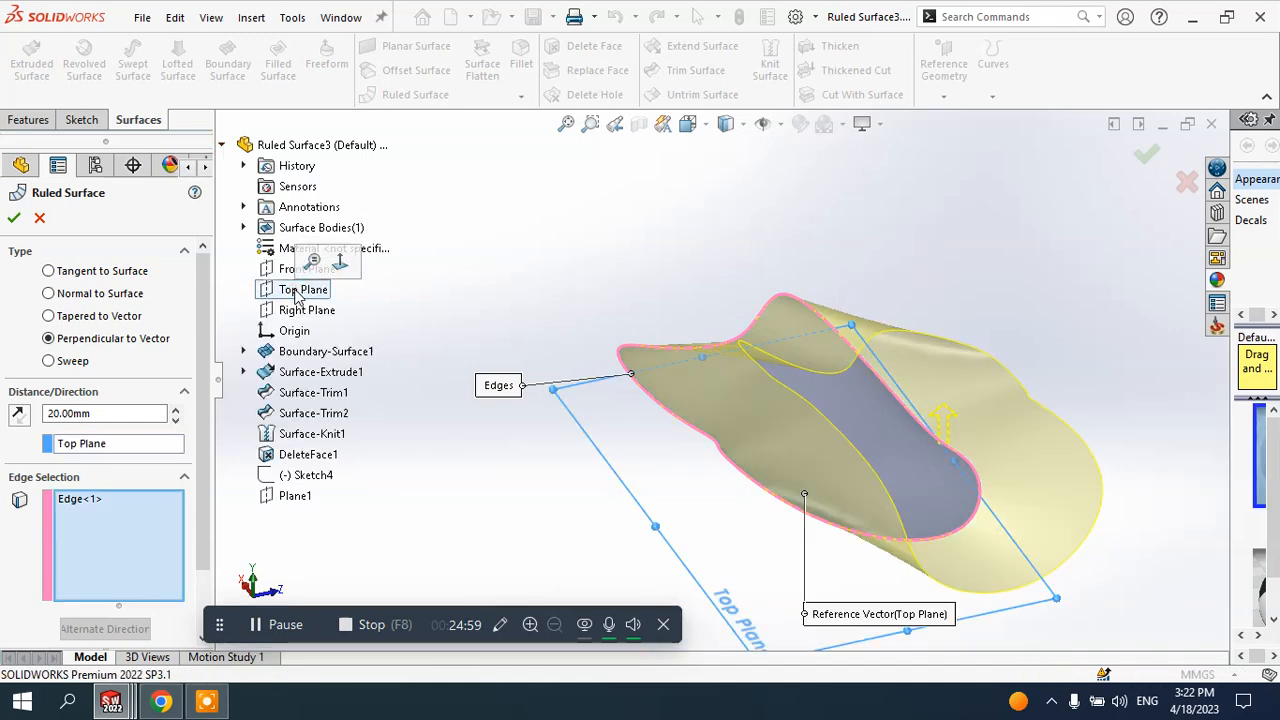
middle_click_drag(729, 366, 704, 300)
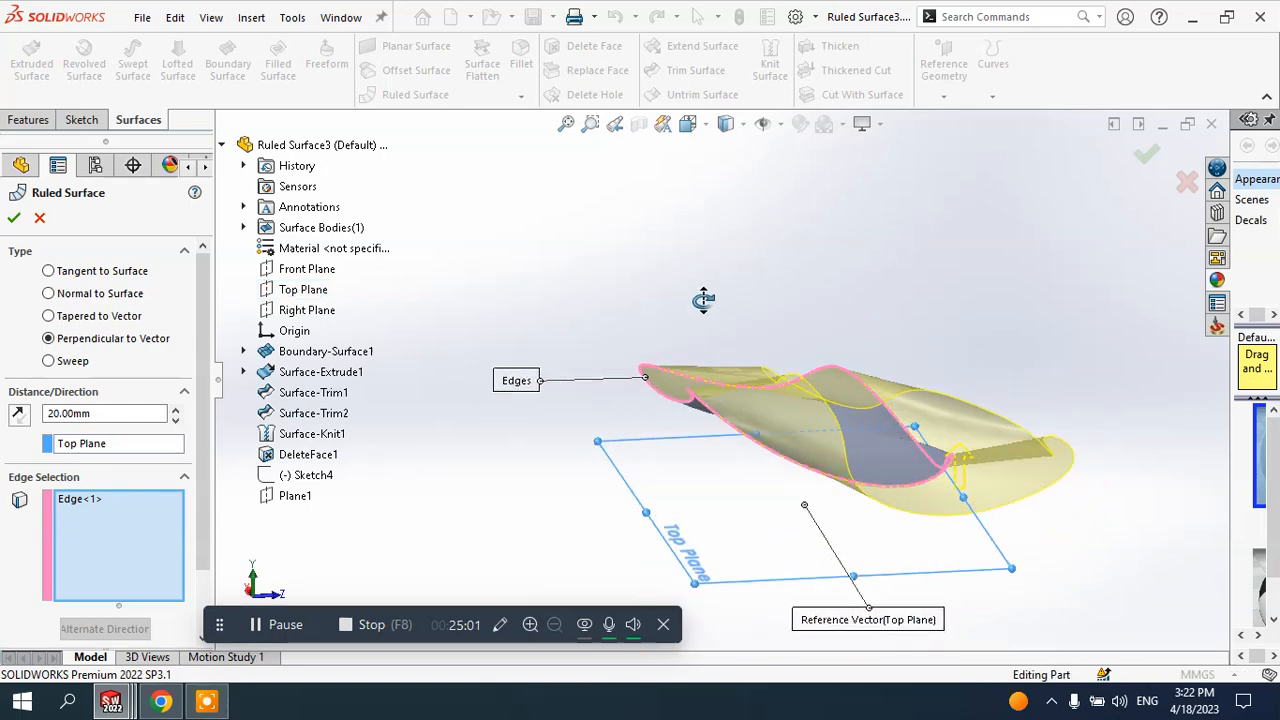
- Replace the perpendicular ruled surface's reference vector with the Front Plane
left_click(82, 448)
right_click(88, 448)
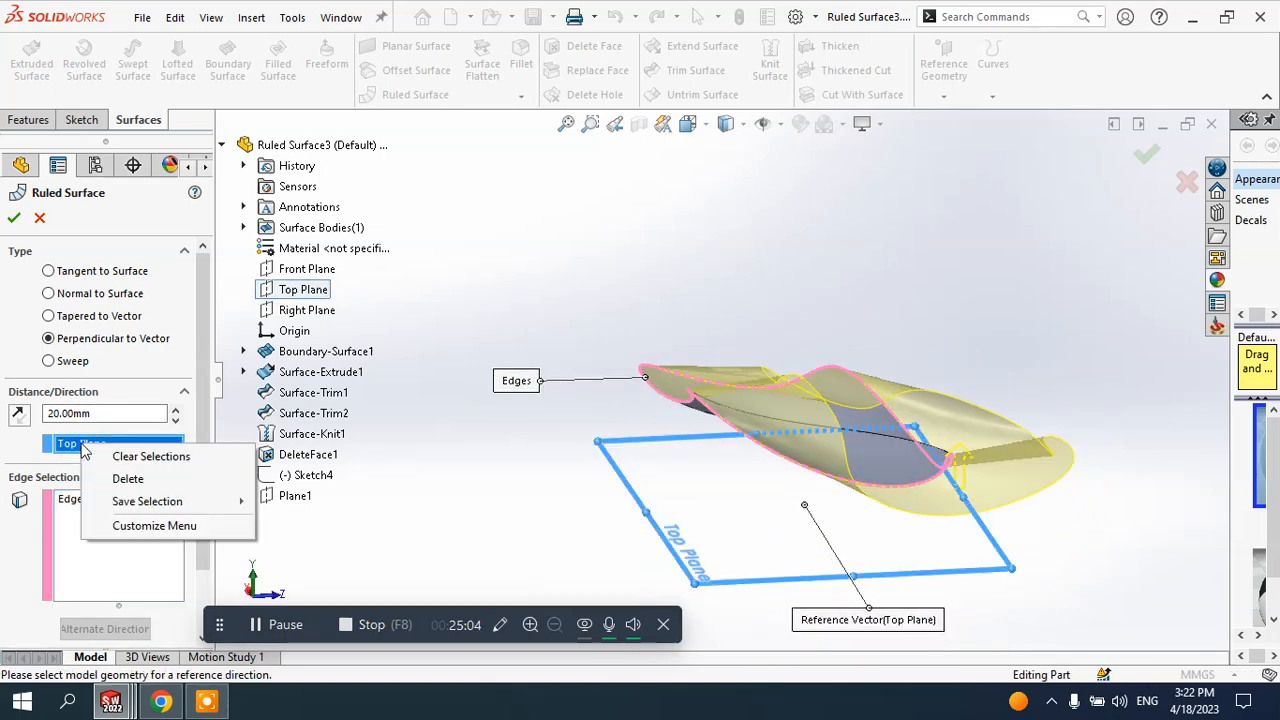
left_click(128, 479)
left_click(301, 271)
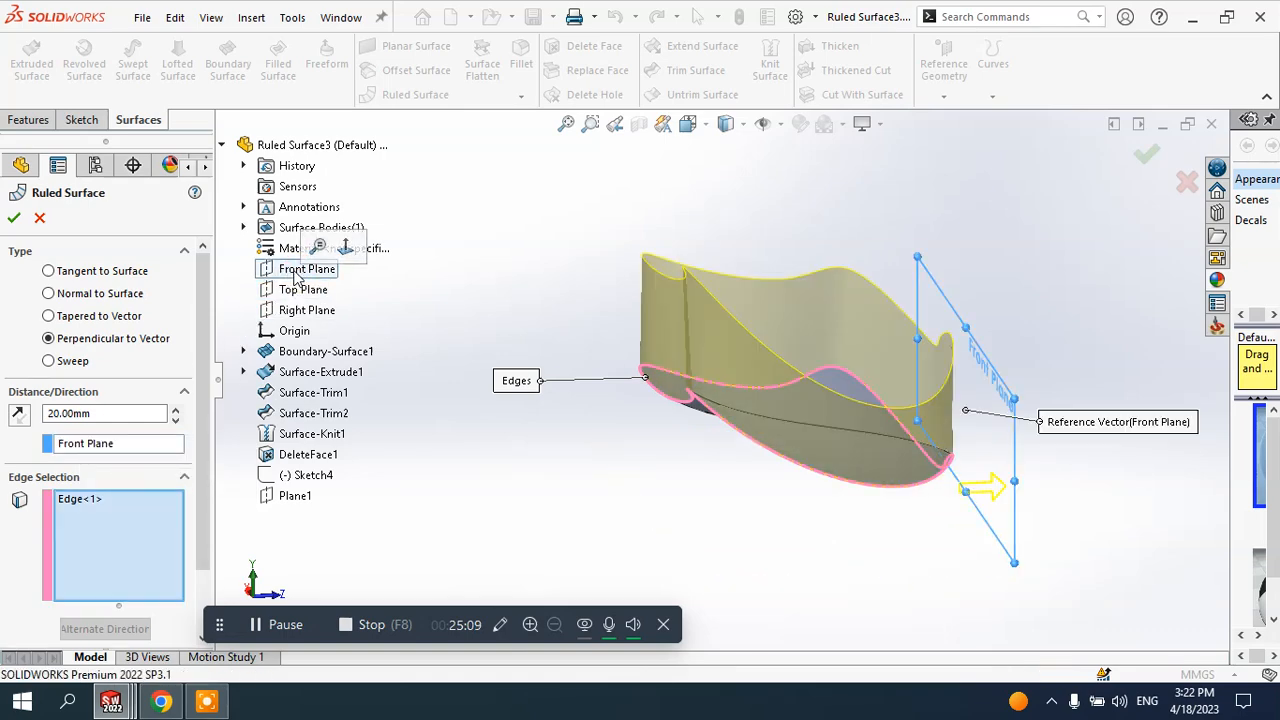
middle_click_drag(986, 368, 1023, 389)
mouse_move(931, 371)
middle_mouse_down()
mouse_move(857, 333)
mouse_move(909, 359)
middle_mouse_up()
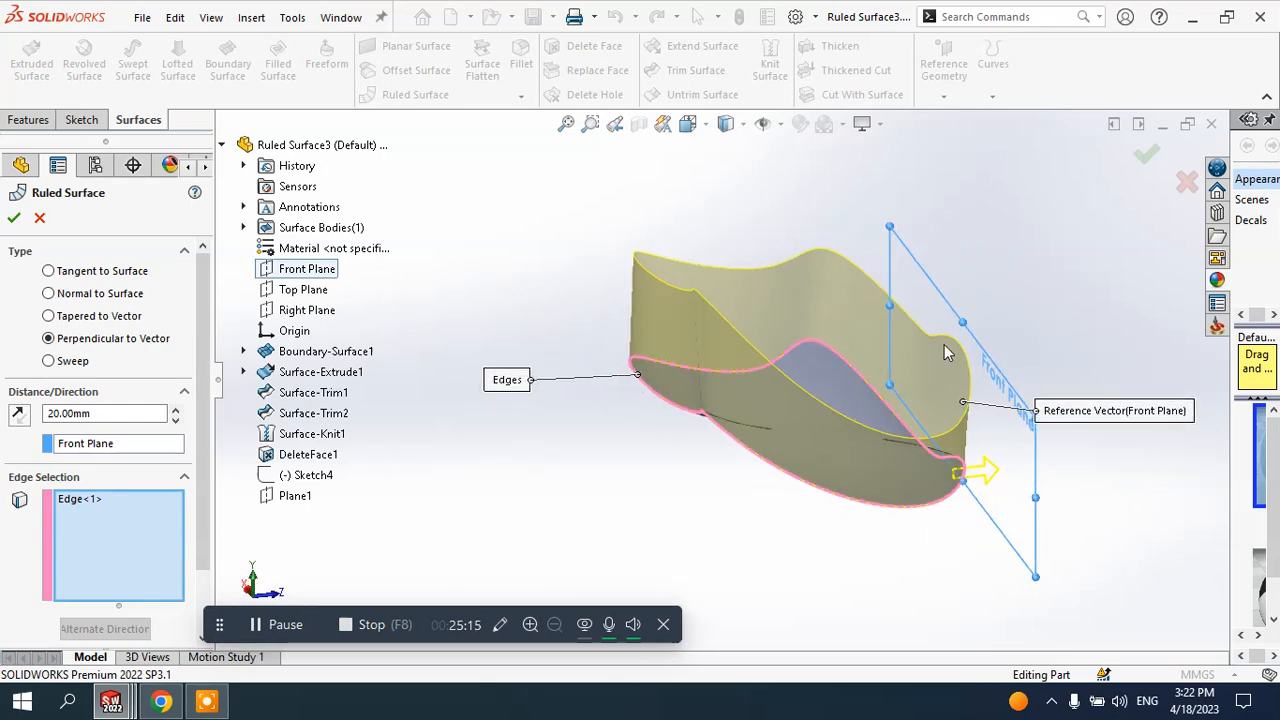
- Flip the perpendicular ruled surface to the alternate direction for the selected outline edge
left_click(82, 500)
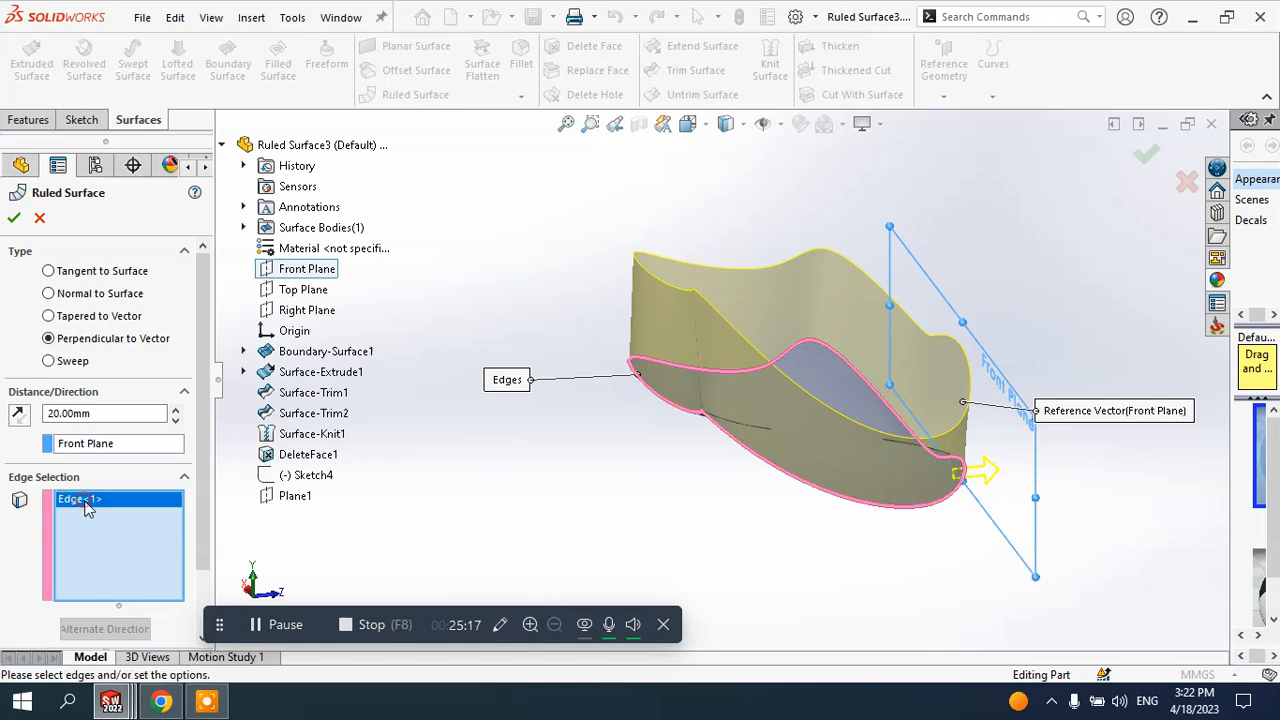
left_click(133, 628)
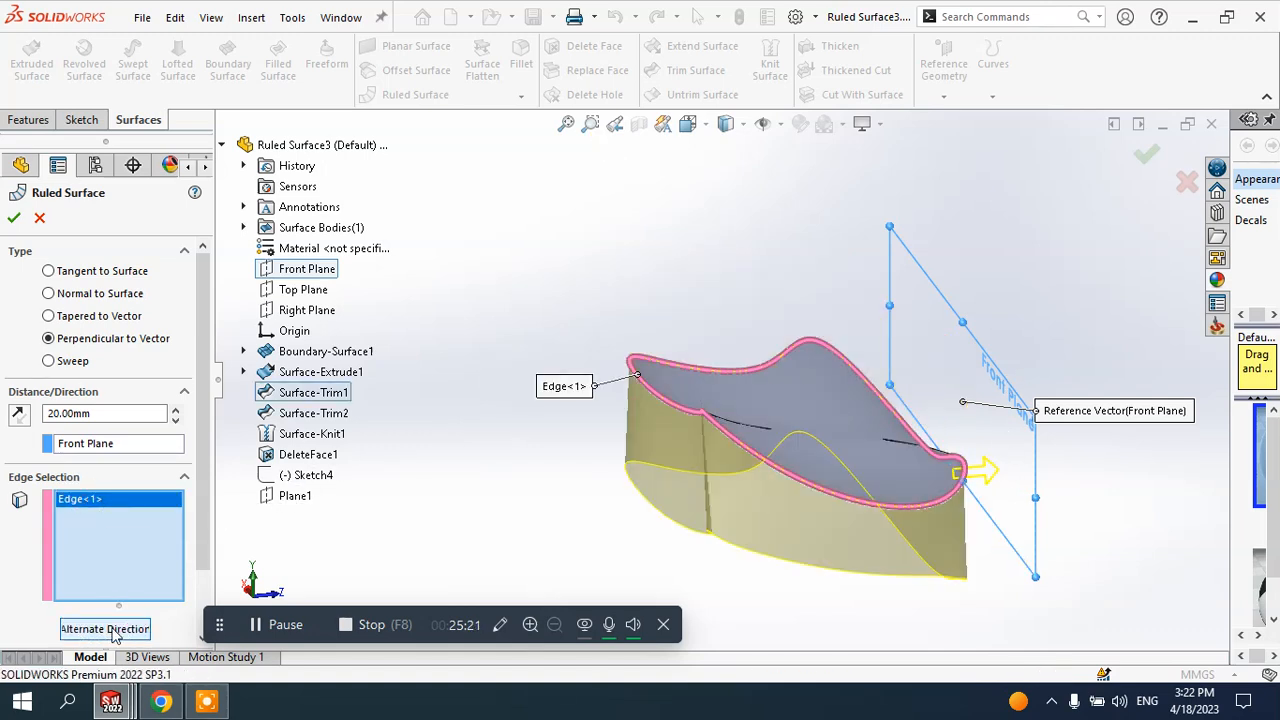
middle_click_drag(840, 410, 828, 448)
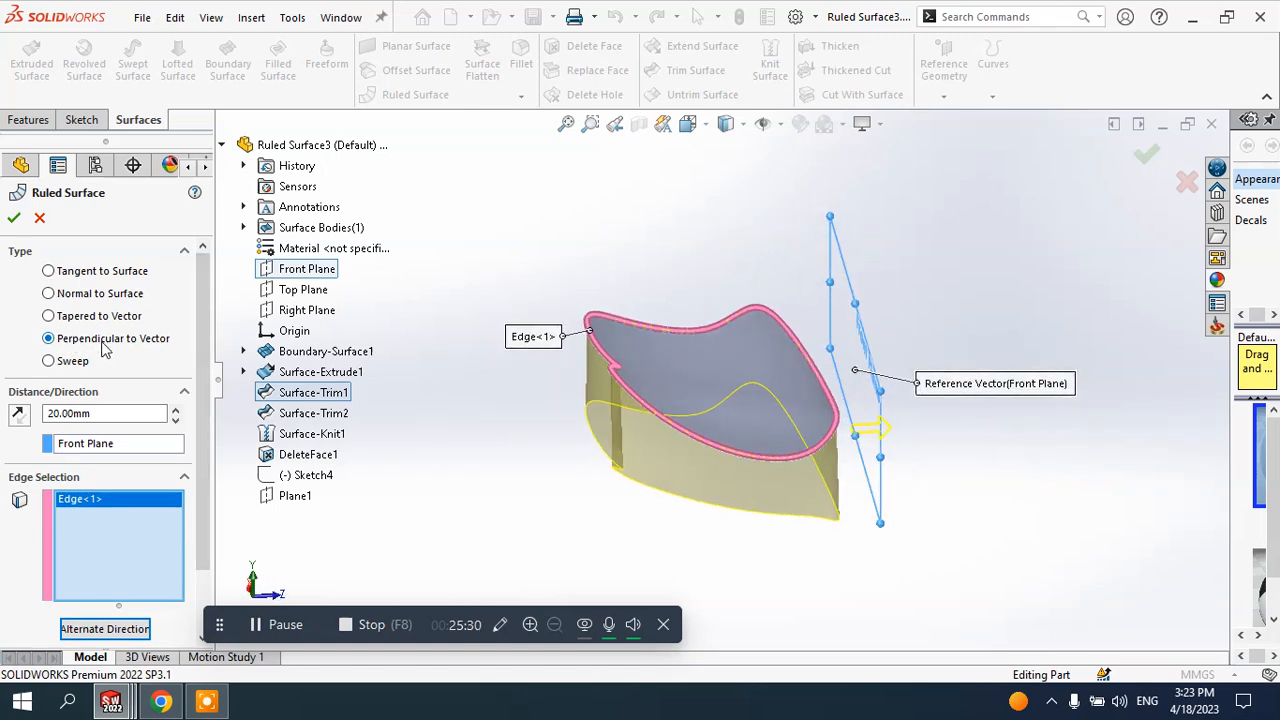
- Try the Sweep type for the ruled surface along the Front Plane direction, and cancel the command
left_click(68, 364)
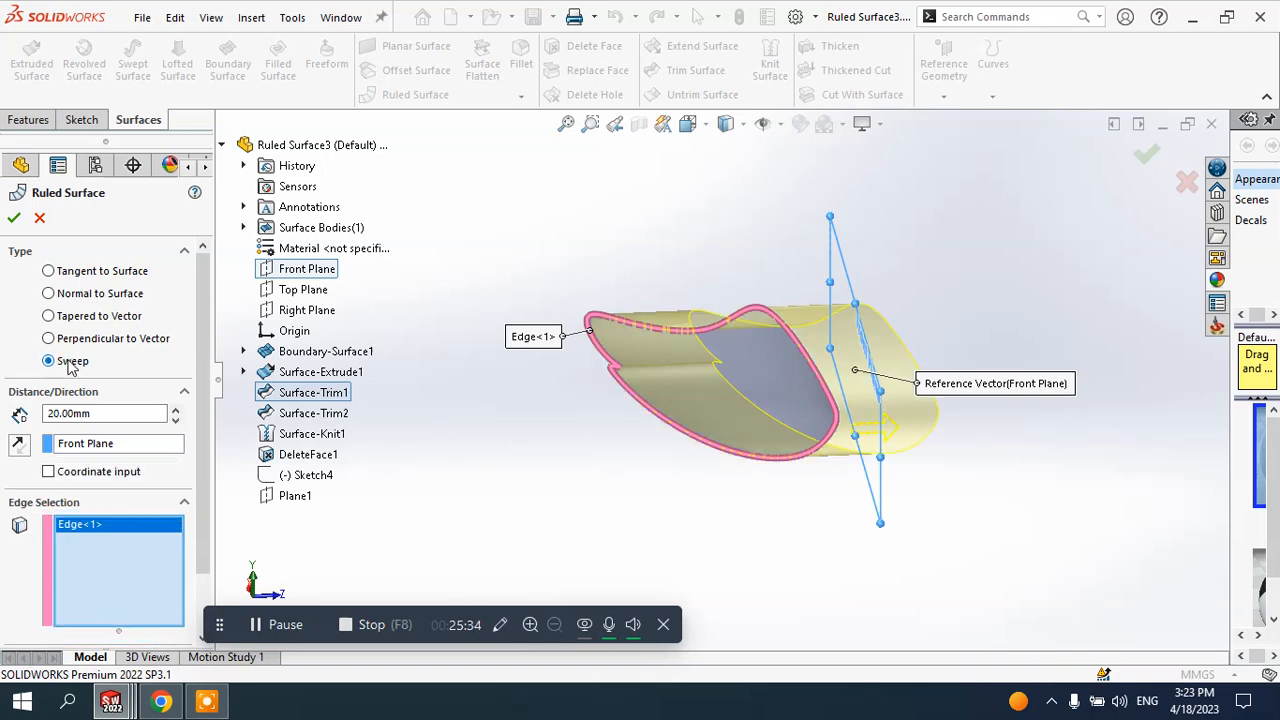
middle_click_drag(828, 342, 660, 303)
middle_click_drag(737, 357, 684, 336)
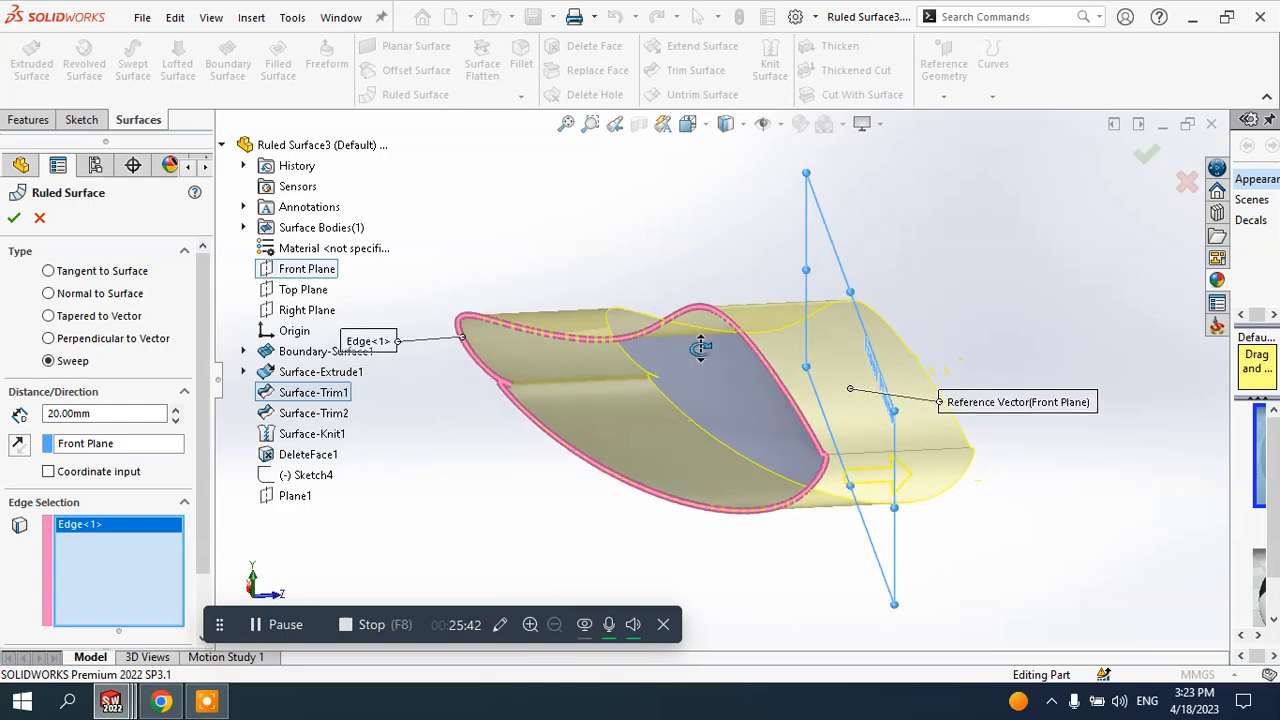
left_click(39, 218)
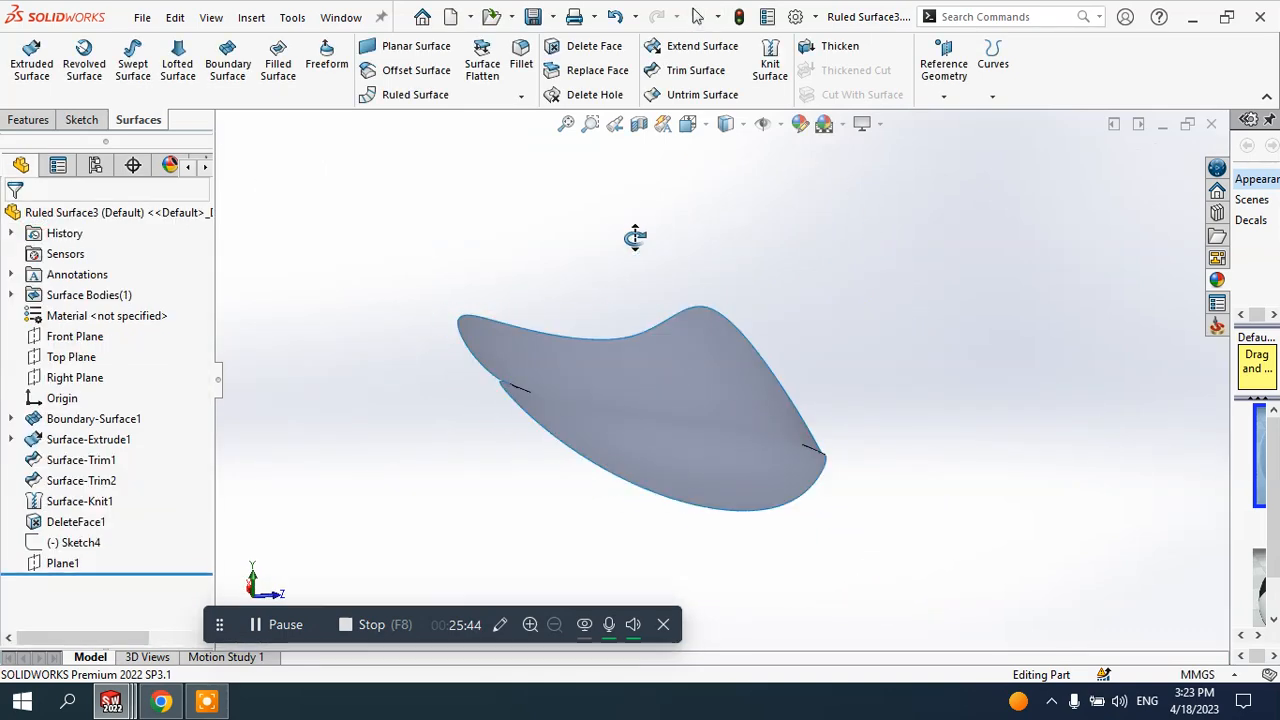
middle_click_drag(634, 234, 647, 258)
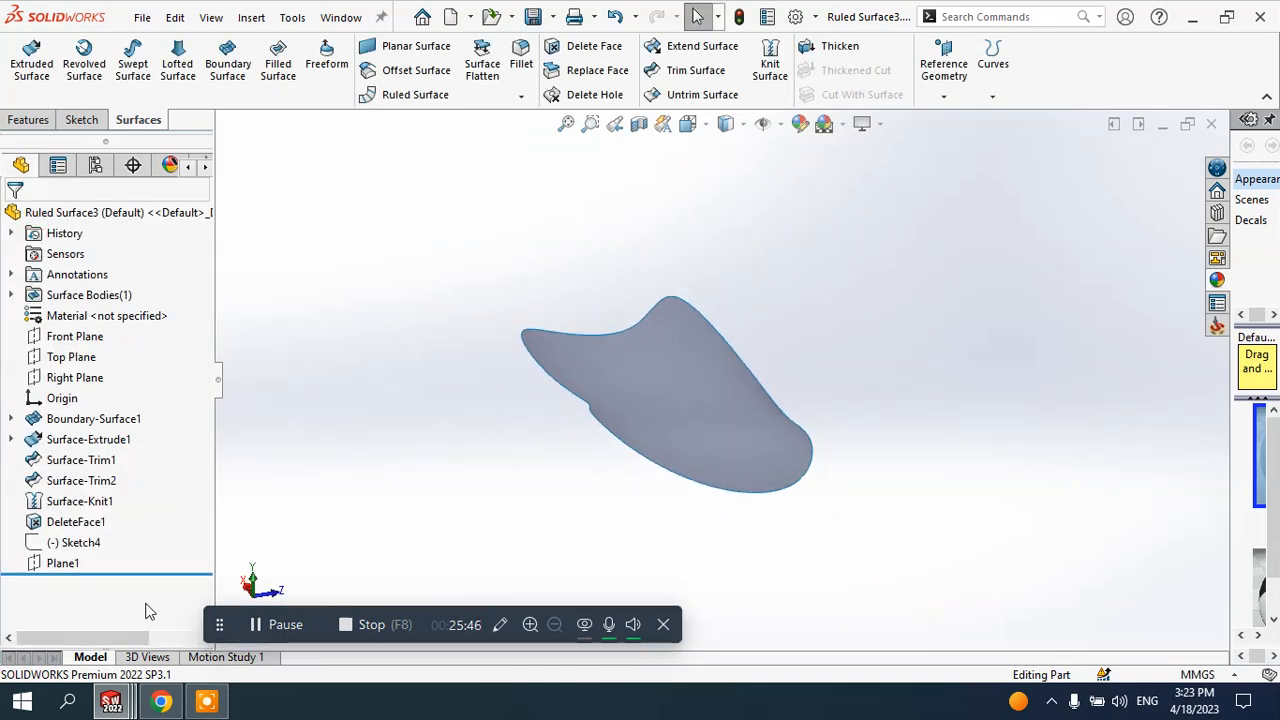
- Switch to the open Part6 document with the green bottle-shaped body
mouse_move(126, 697)
left_click(126, 647)
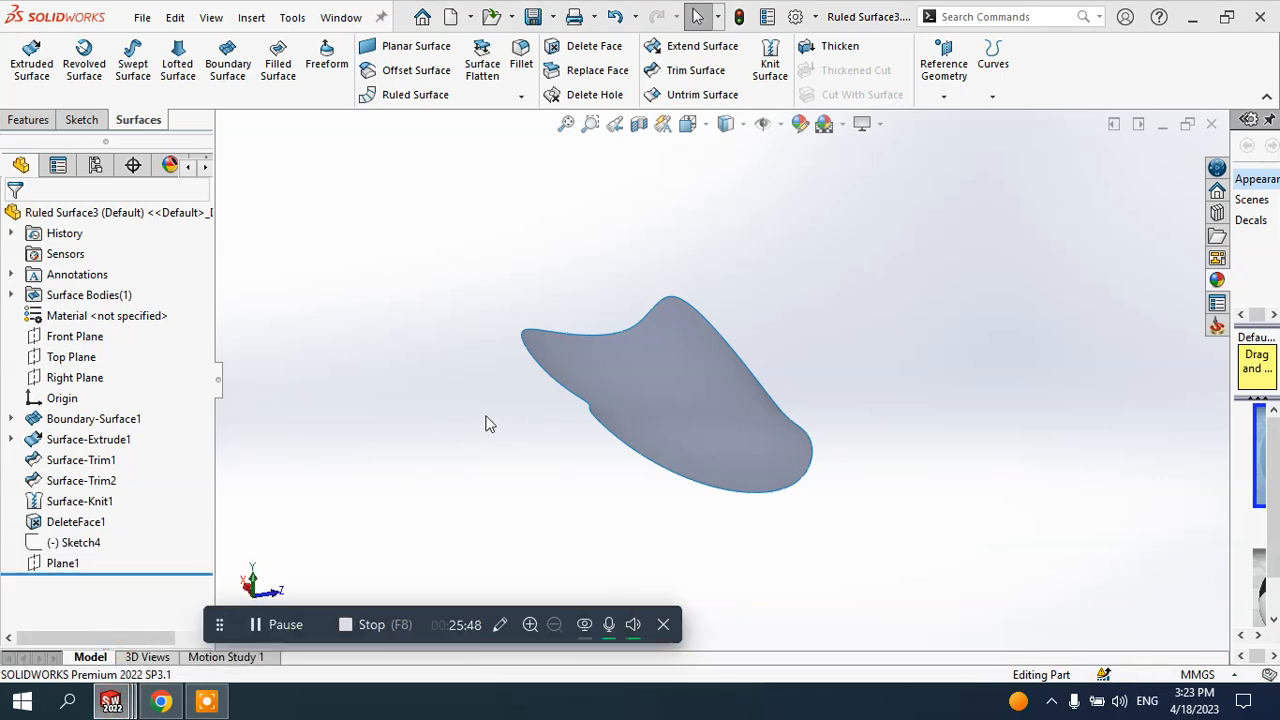
middle_click_drag(572, 396, 664, 364)
- Start a Ruled Surface of type Perpendicular to Vector from the circular opening edge of the green body
left_click(405, 94)
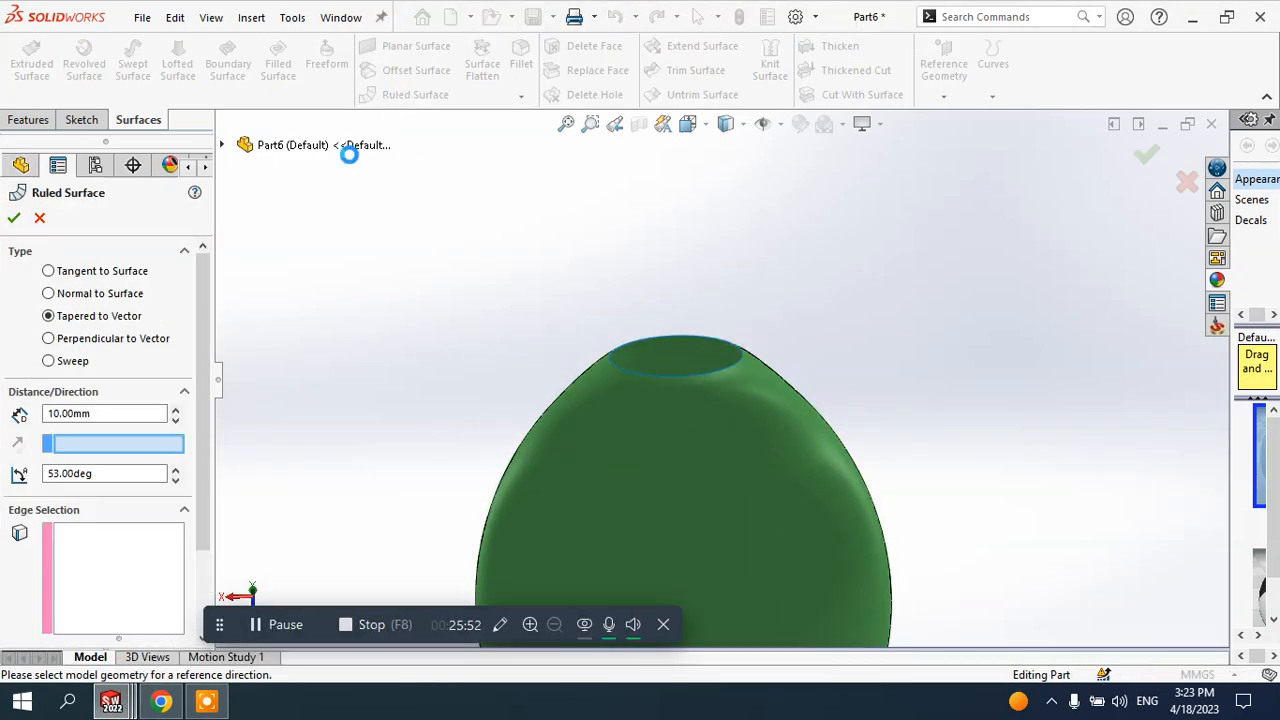
left_click(103, 275)
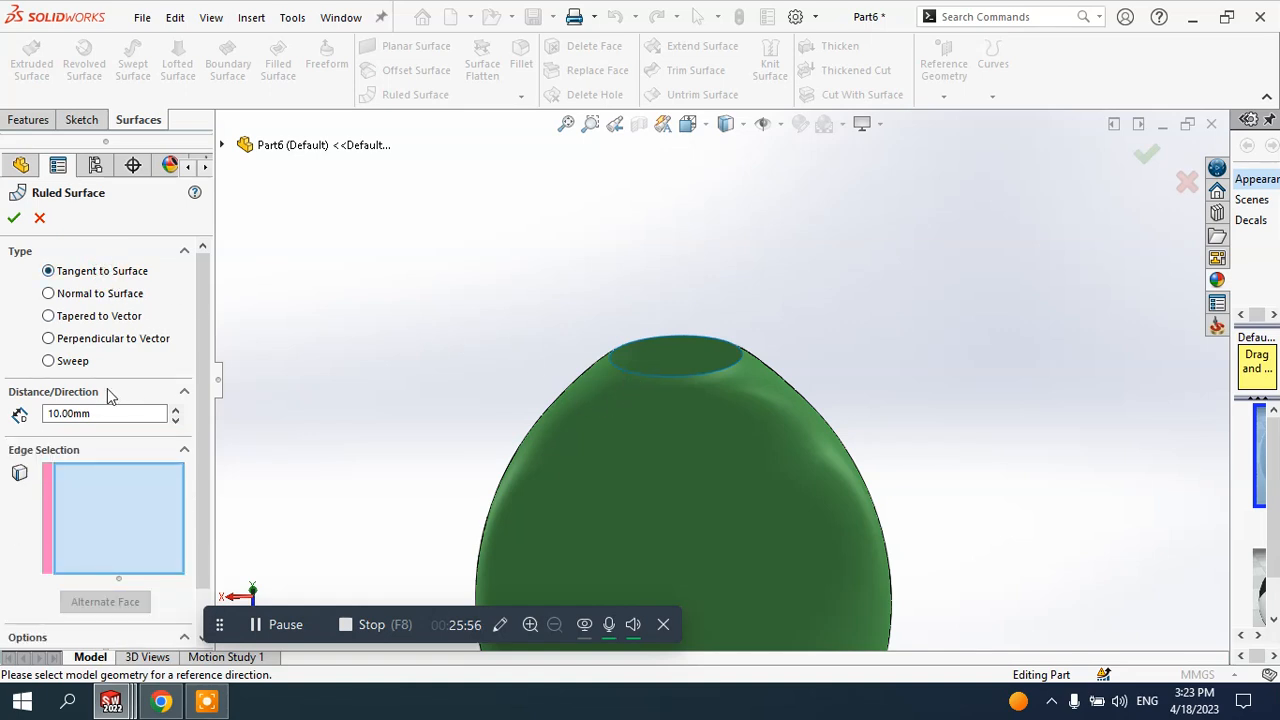
left_click(100, 339)
left_click(117, 497)
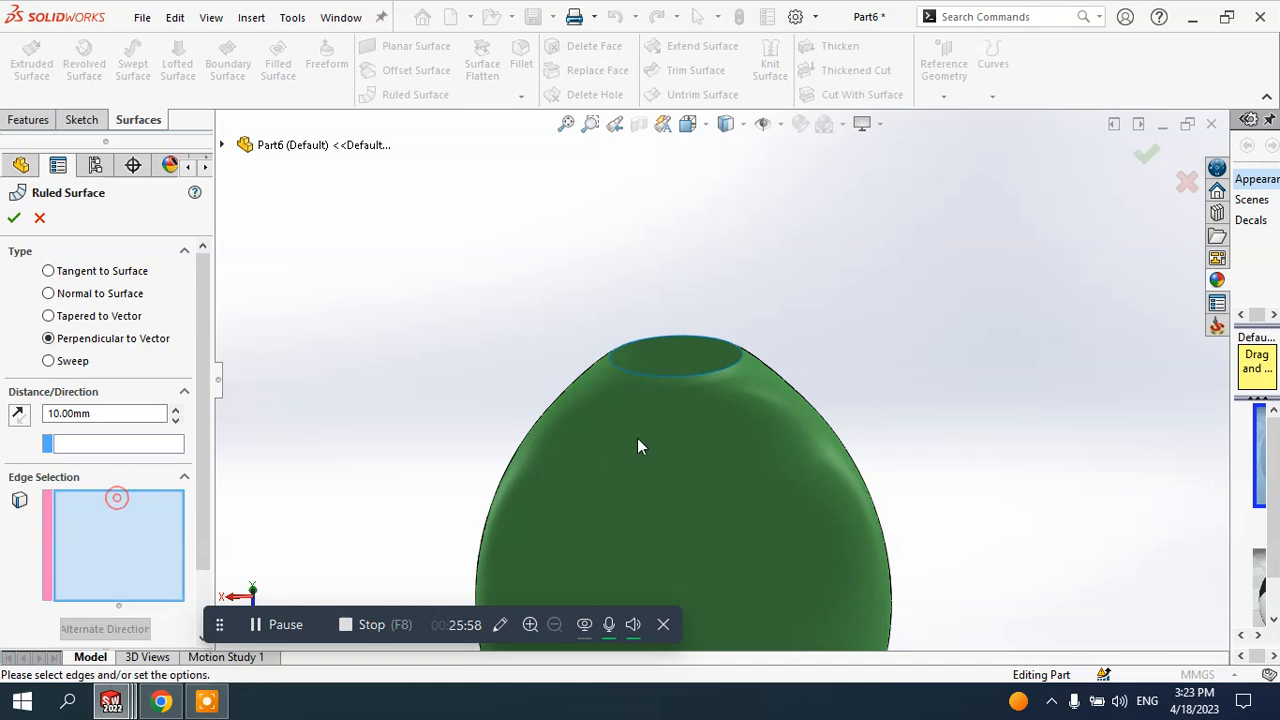
left_click(643, 372)
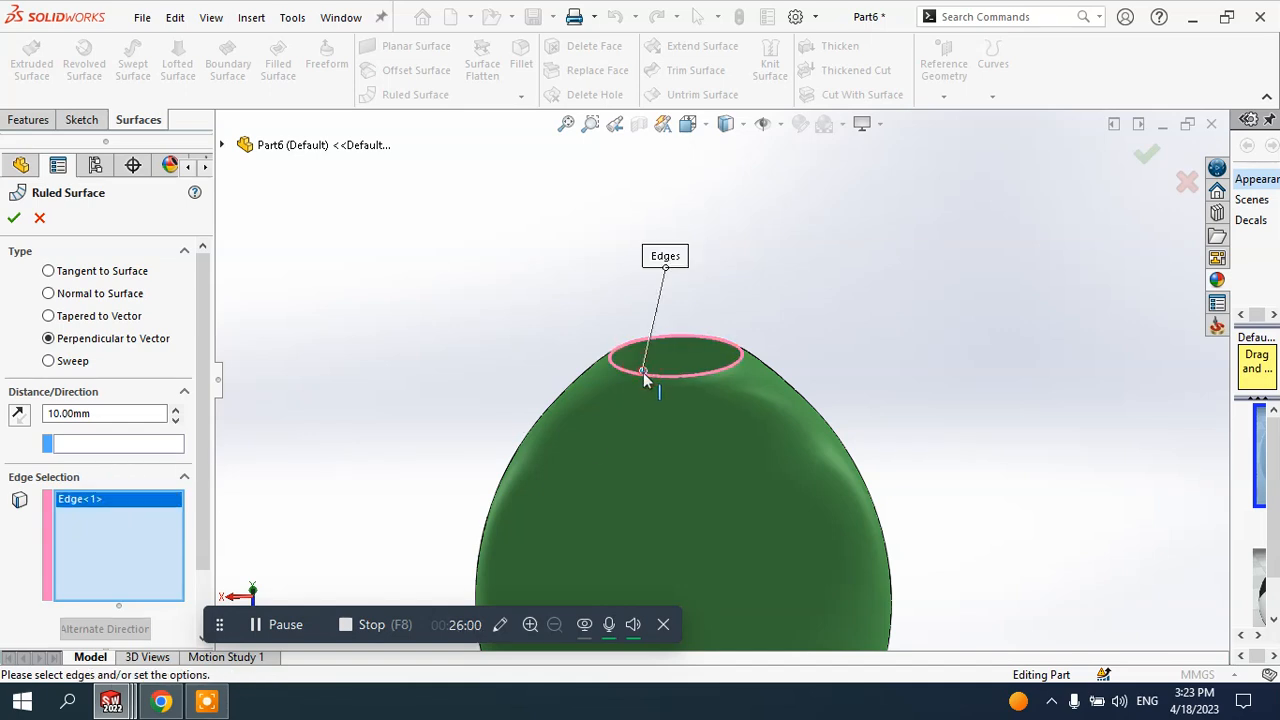
- Try the Front Plane as the ruled surface's reference direction, and clear that selection
left_click(86, 446)
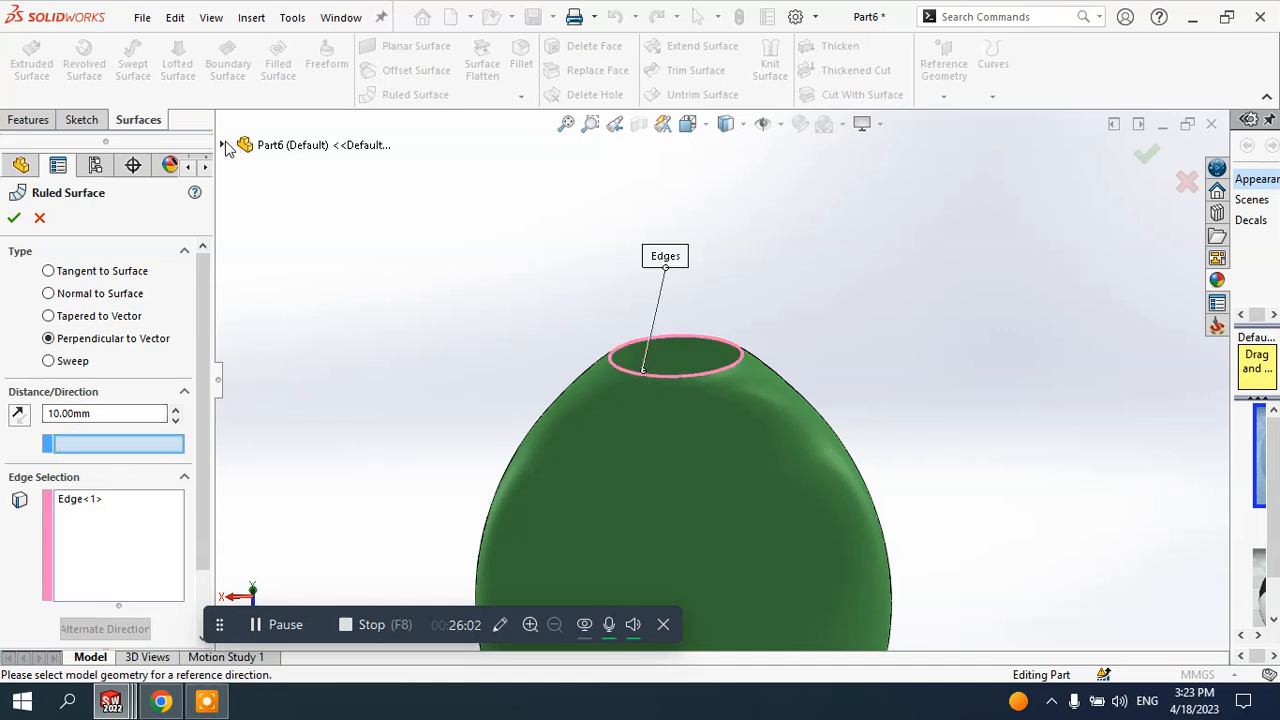
left_click(222, 146)
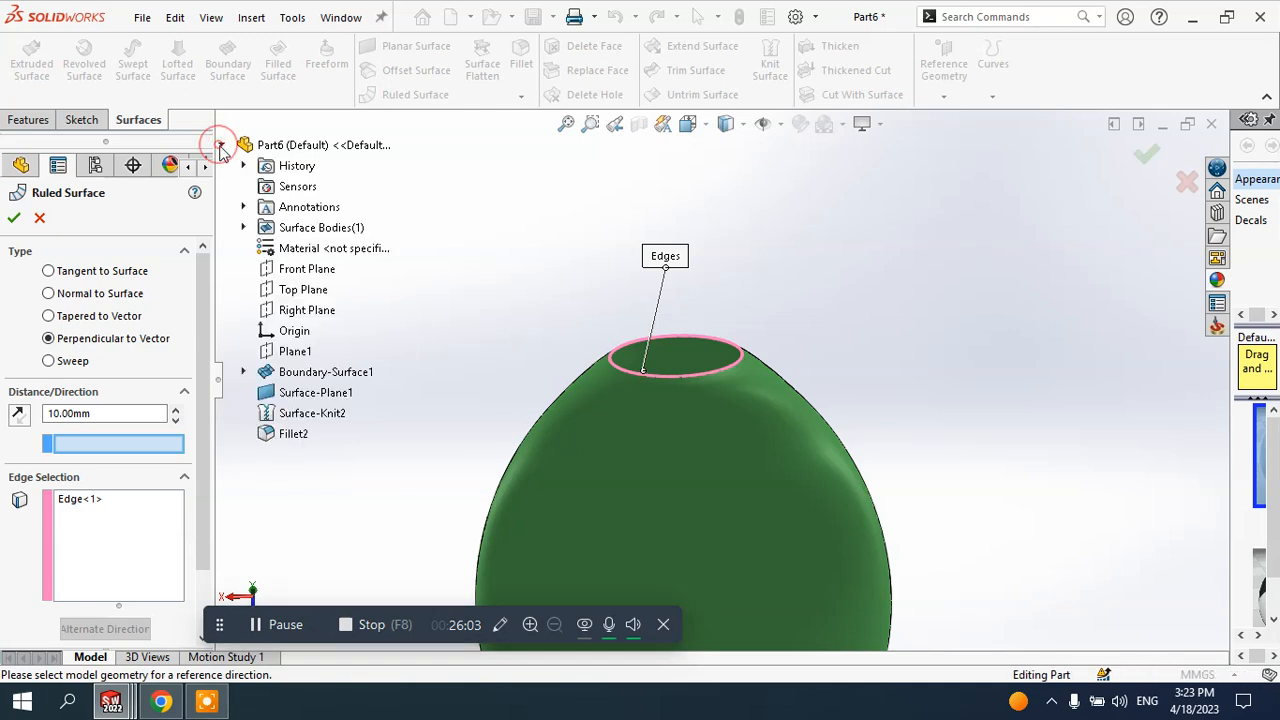
left_click(292, 270)
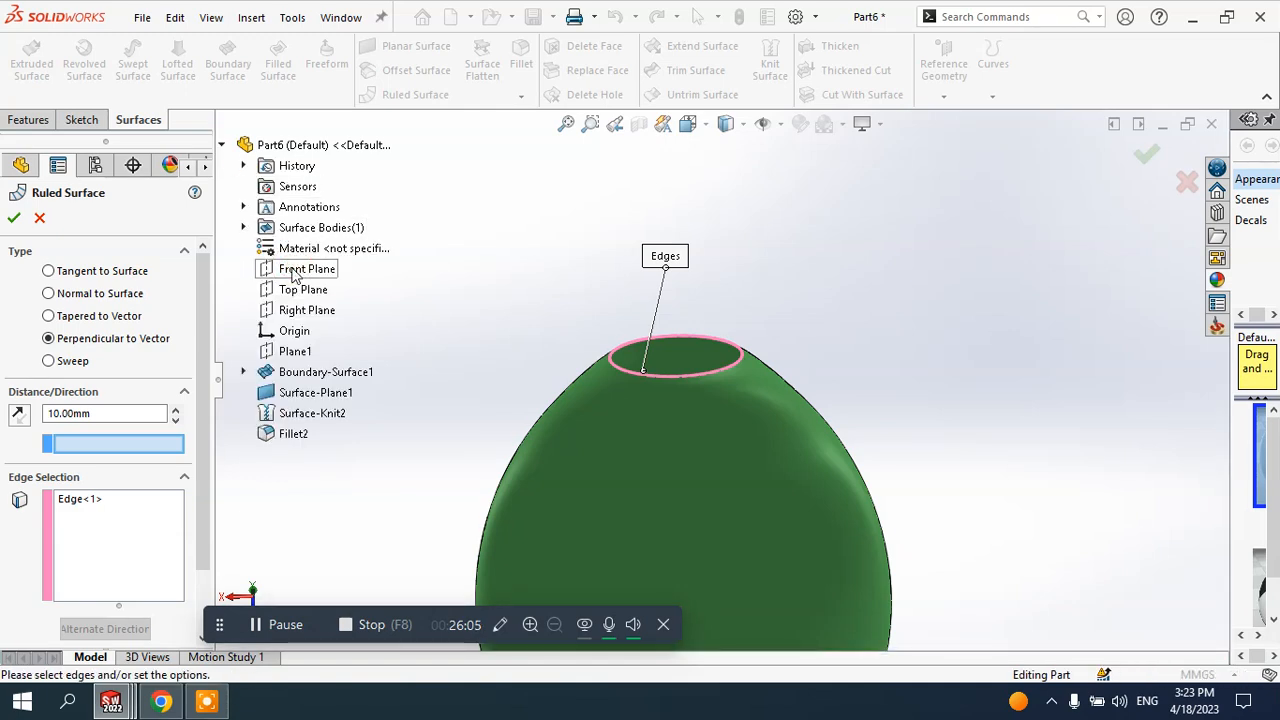
left_click(296, 290)
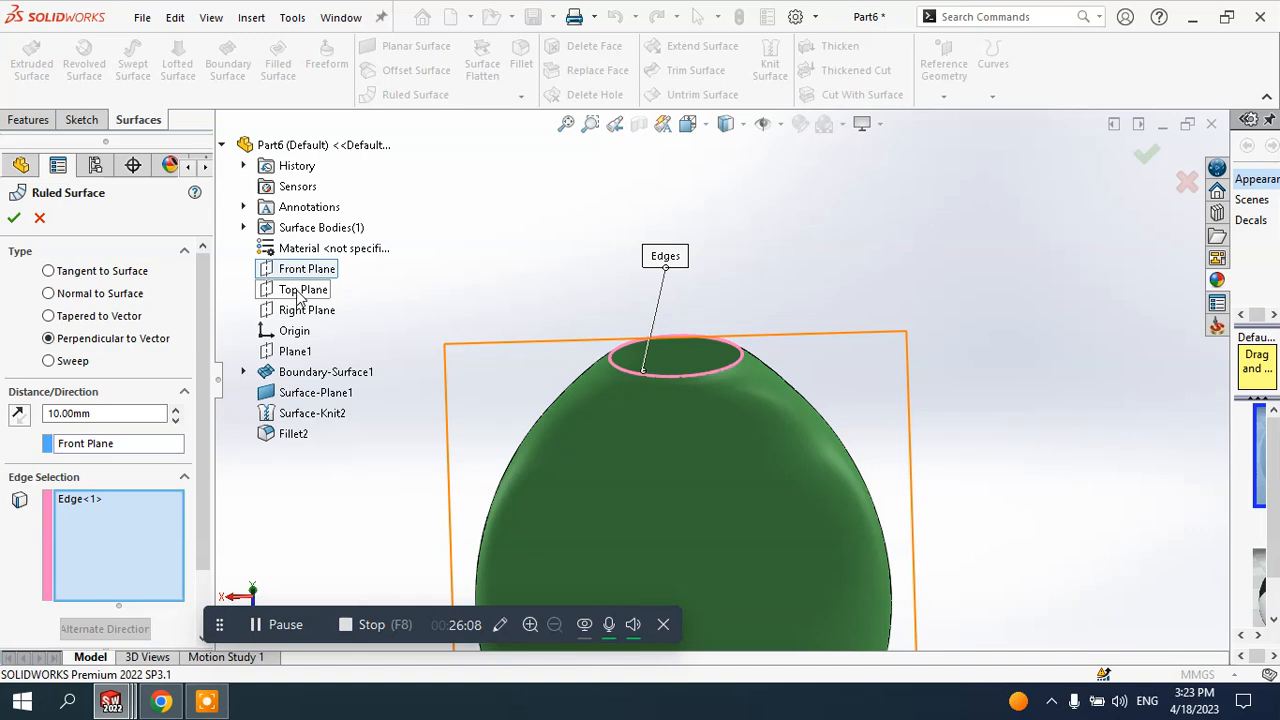
left_click(290, 312)
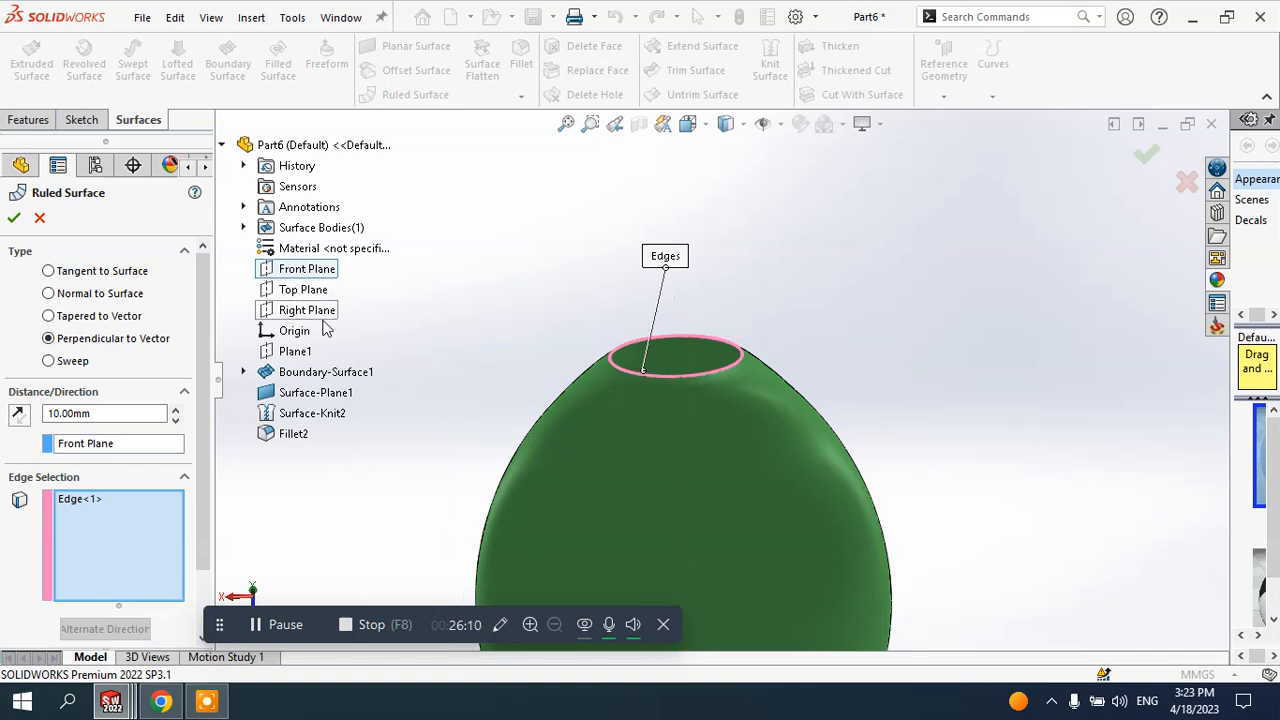
left_click(86, 449)
right_click(92, 446)
left_click(117, 481)
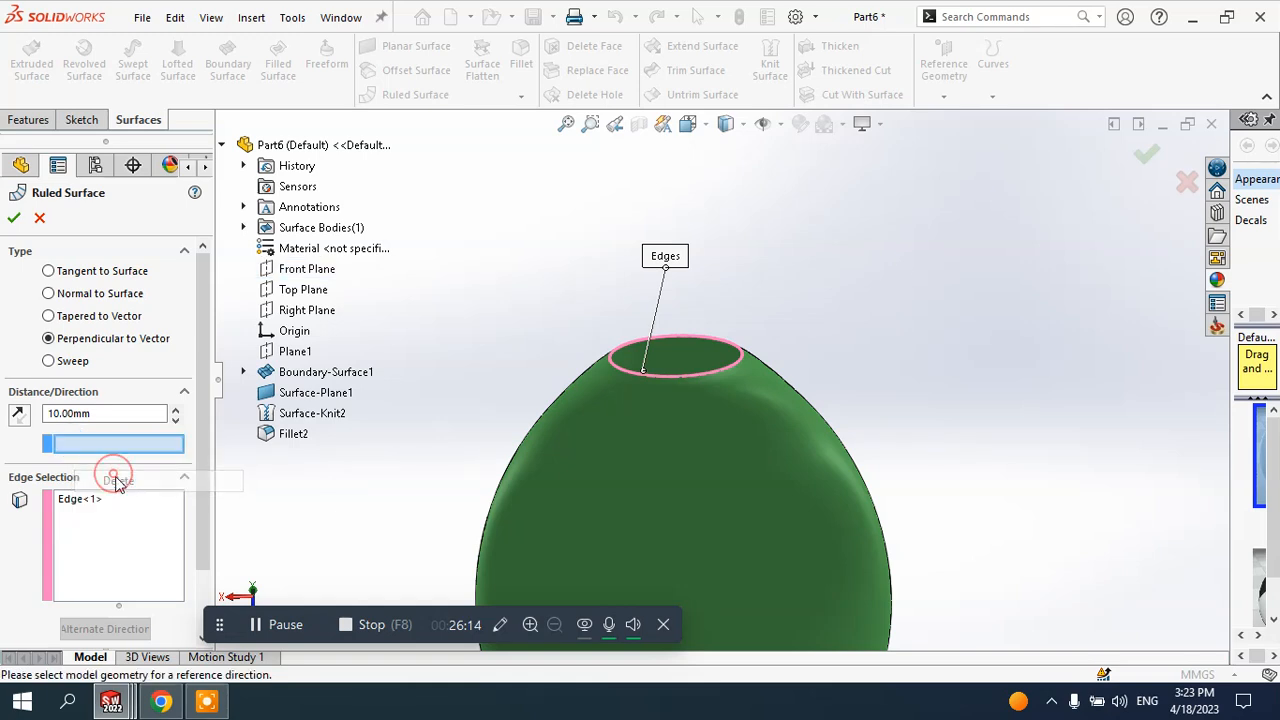
- Try the Top Plane as the reference vector for the opening edge's ruled surface, and remove it
left_click(296, 290)
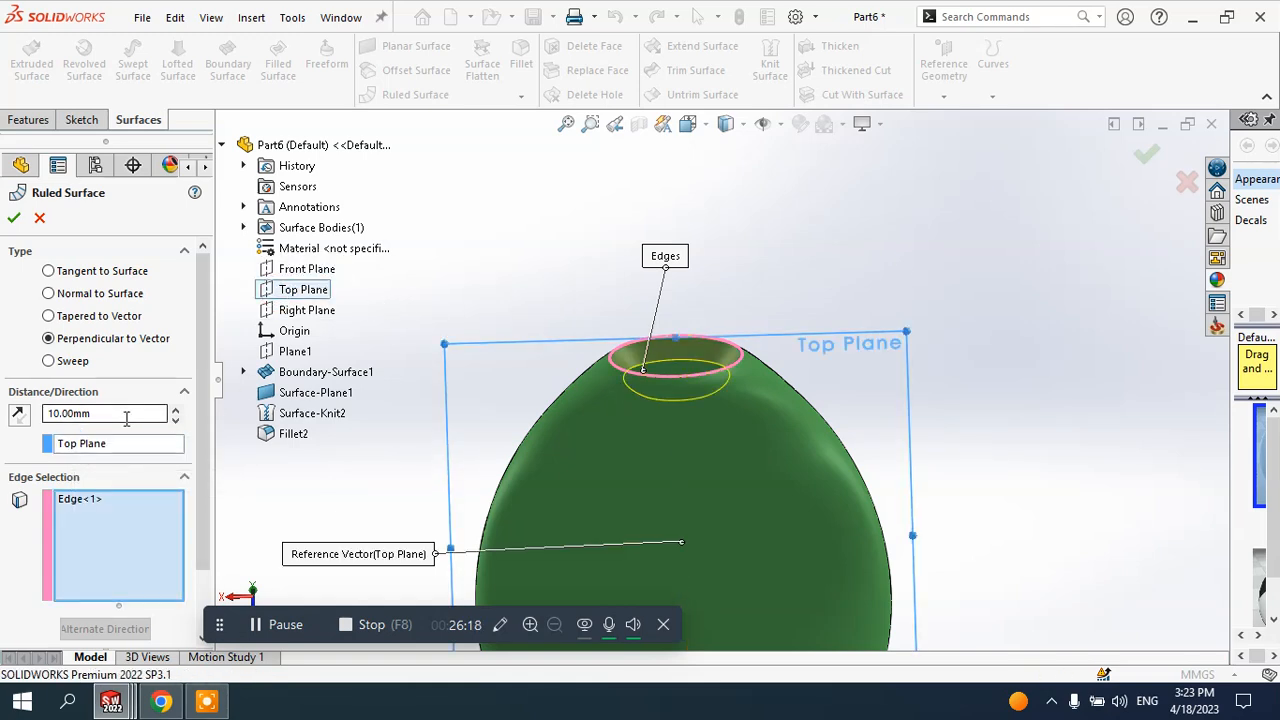
left_click(97, 445)
right_click(97, 445)
left_click(140, 477)
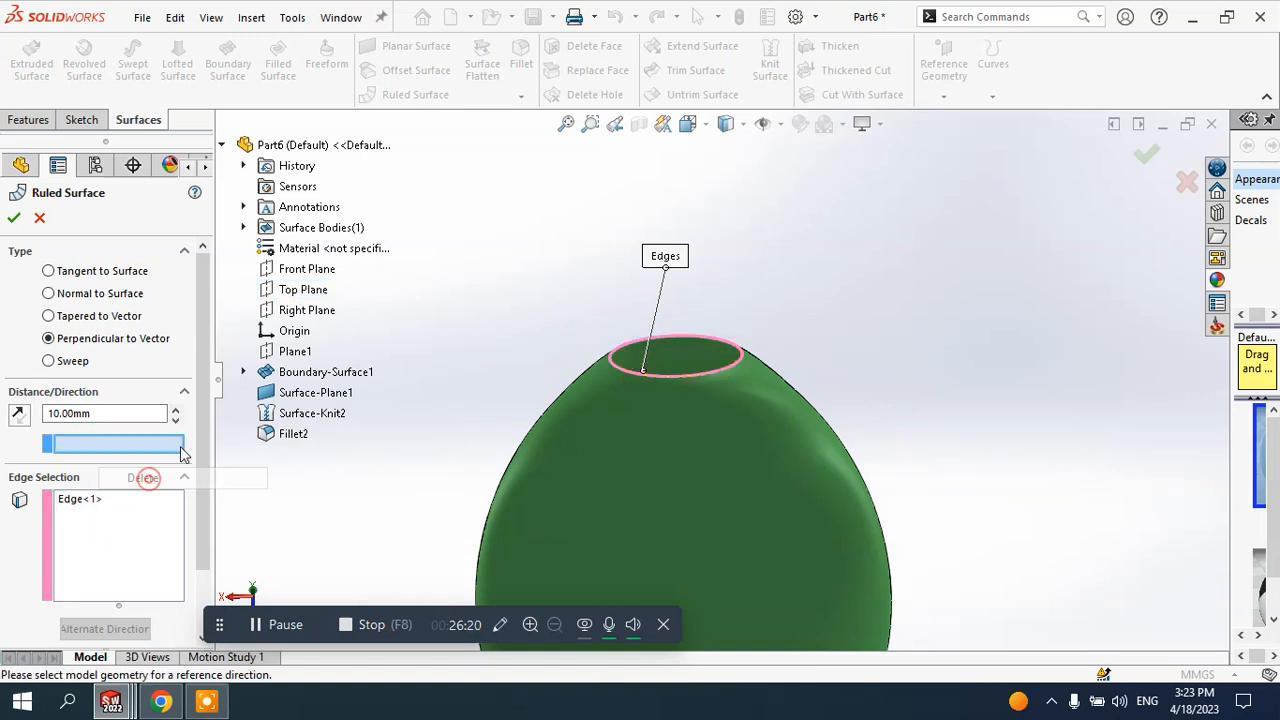
- Set the Right Plane as the reference vector for the perpendicular ruled surface on the opening edge
left_click(300, 310)
scroll(603, 385, "down", 3)
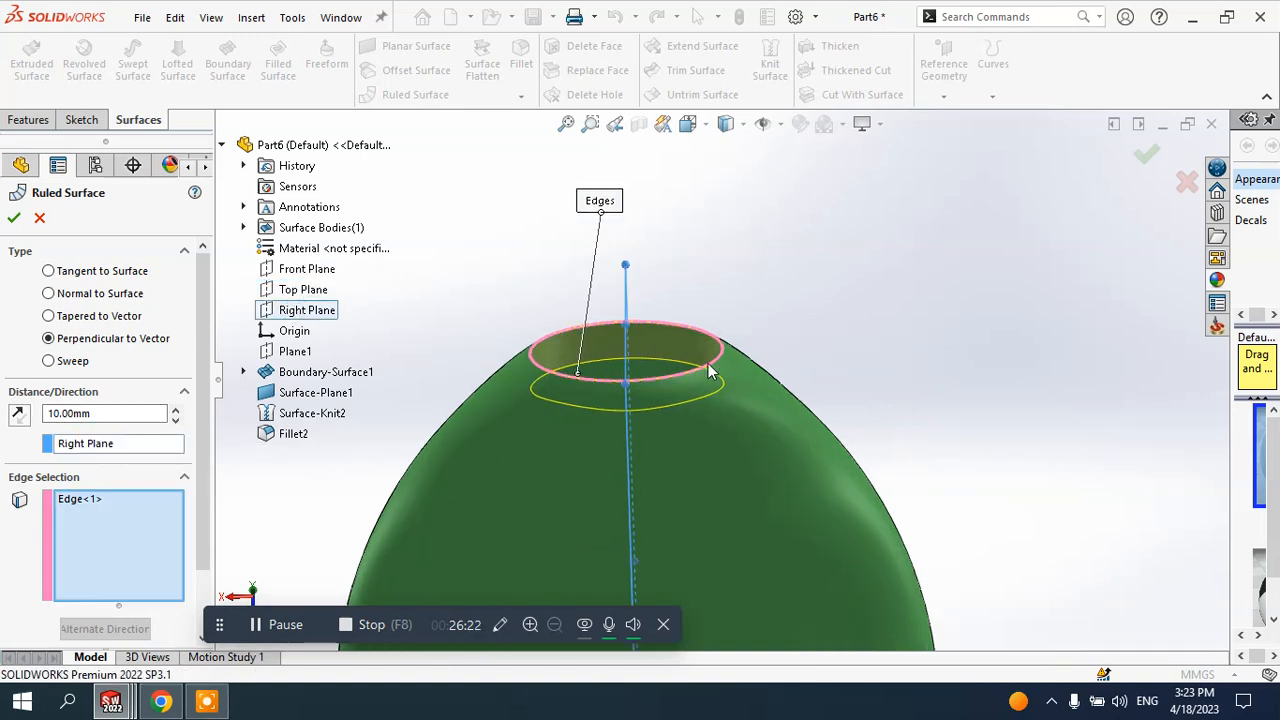
middle_click_drag(604, 386, 602, 351)
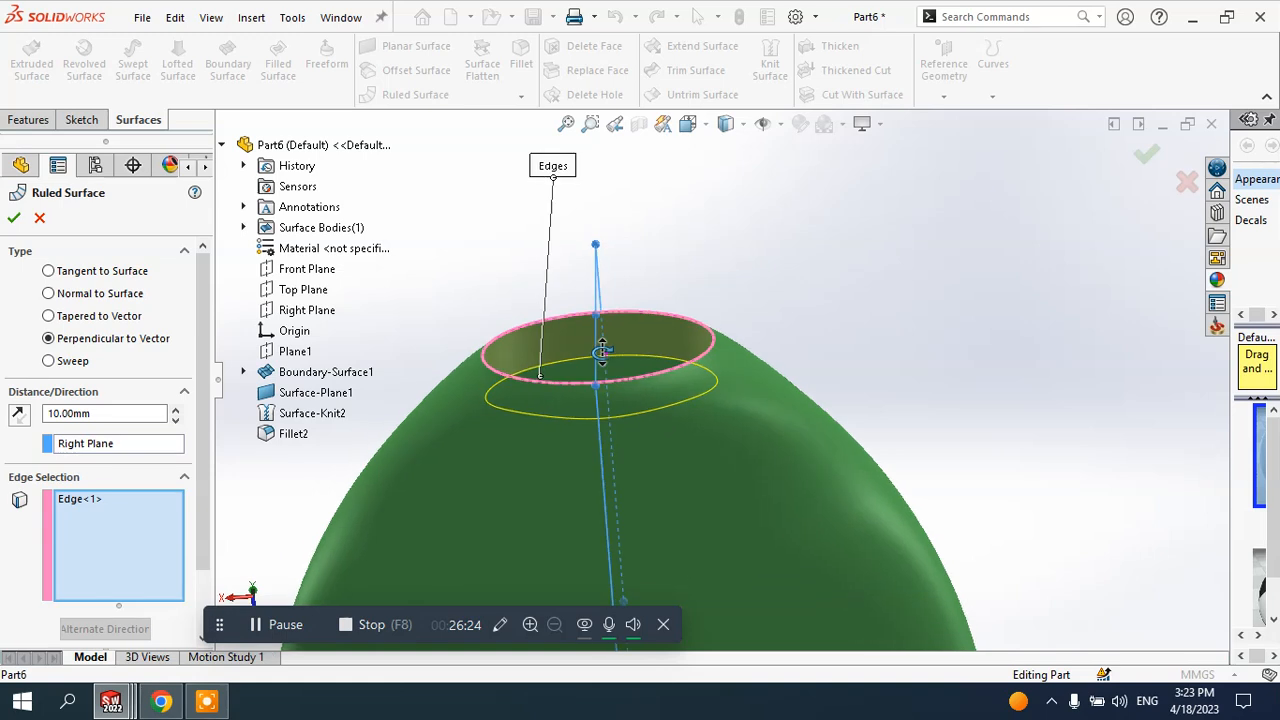
scroll(523, 365, "down", 1)
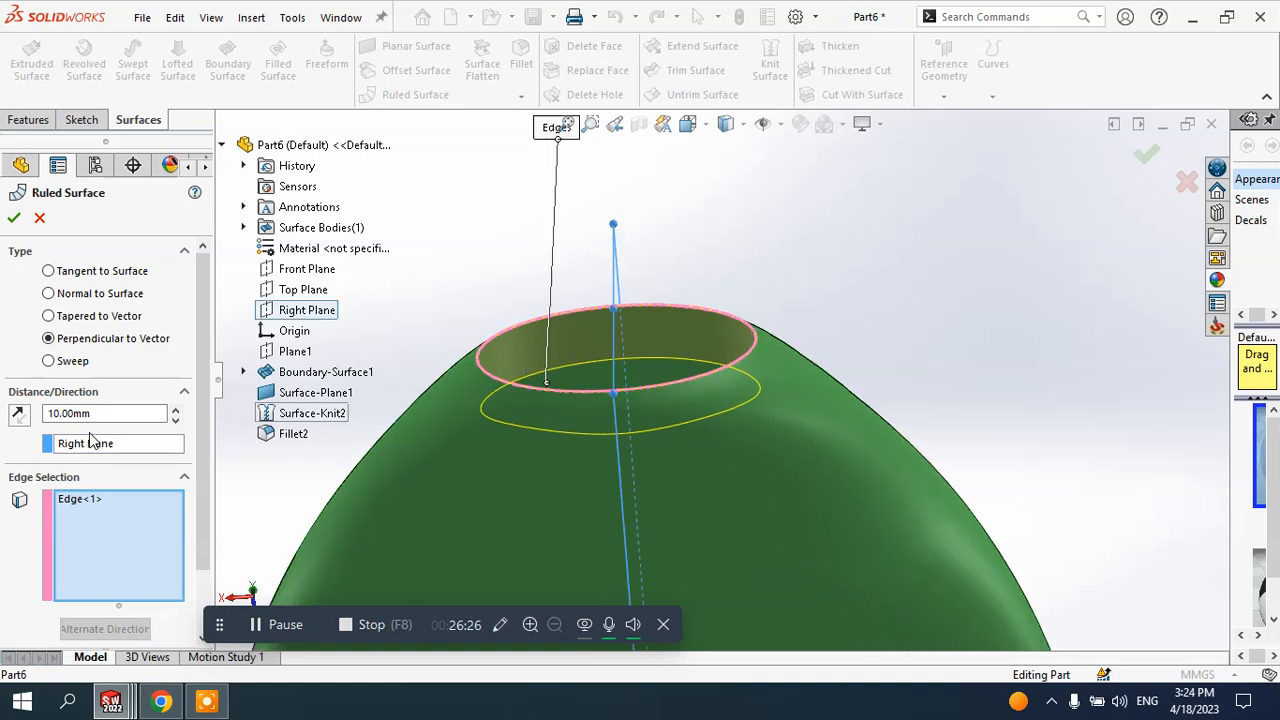
- Preview the Tapered to Vector and Normal to Surface types on the opening edge, and return to Perpendicular to Vector
left_click(85, 315)
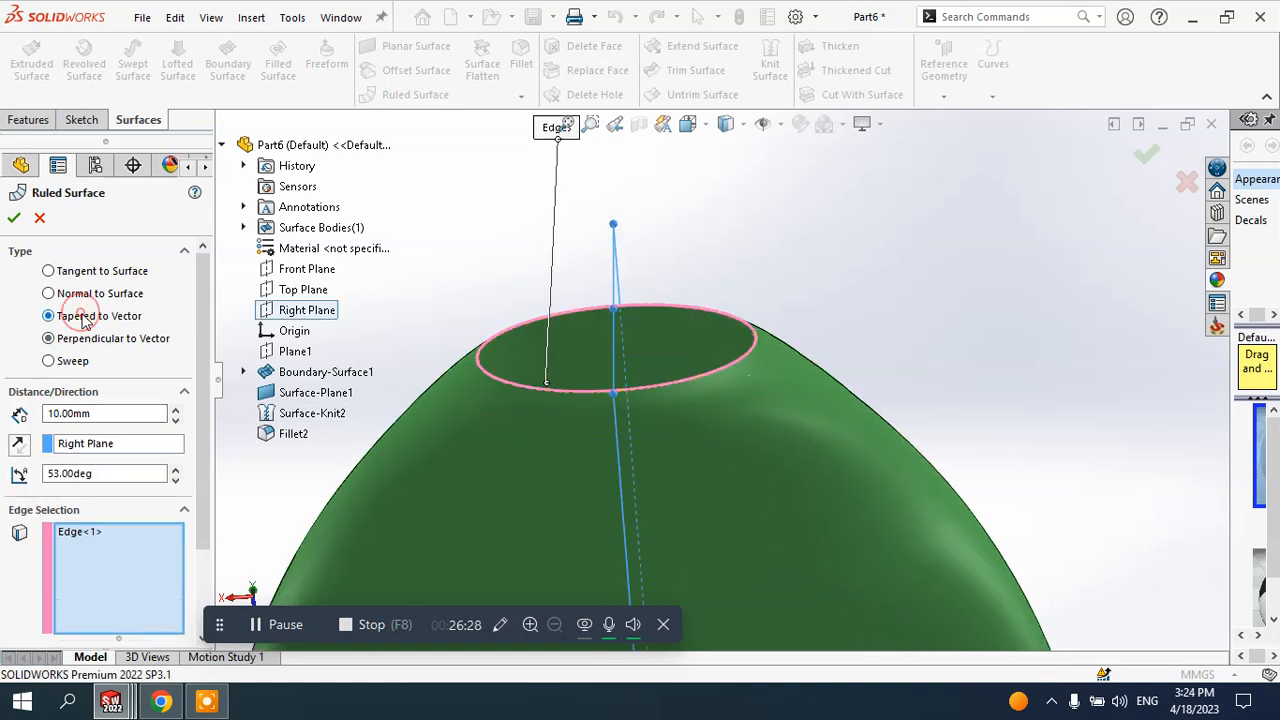
left_click(75, 294)
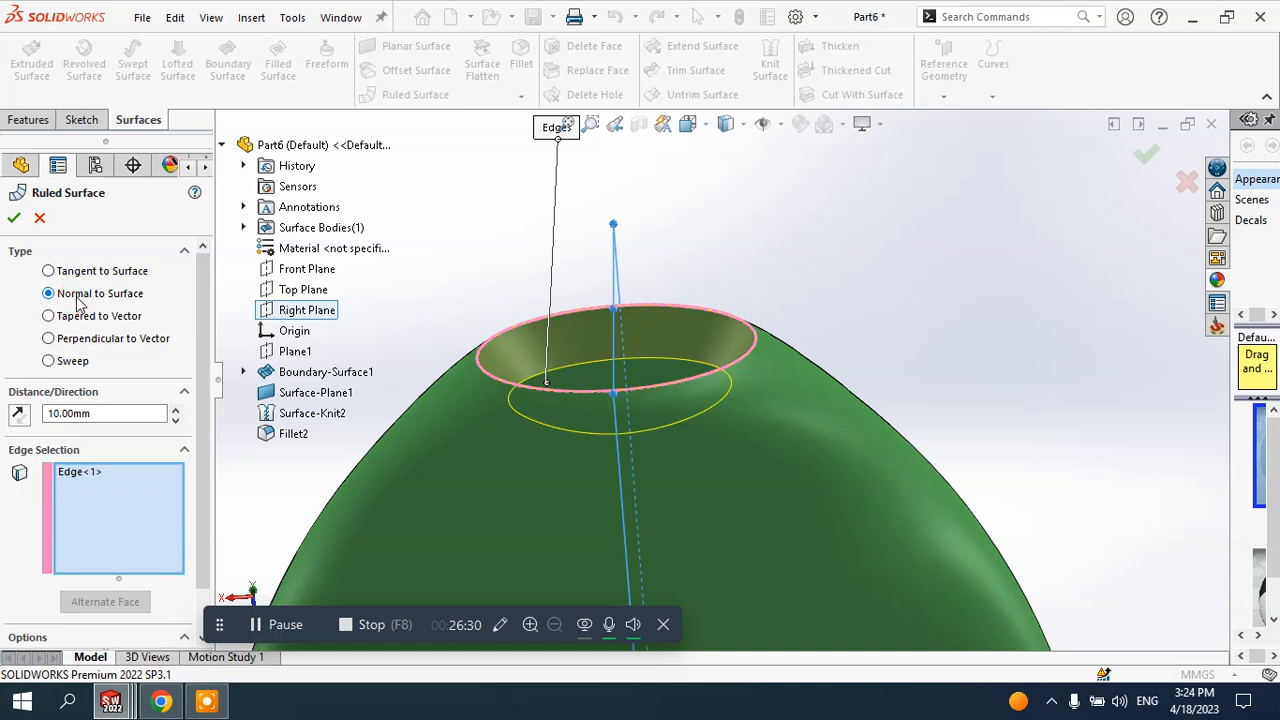
left_click(74, 338)
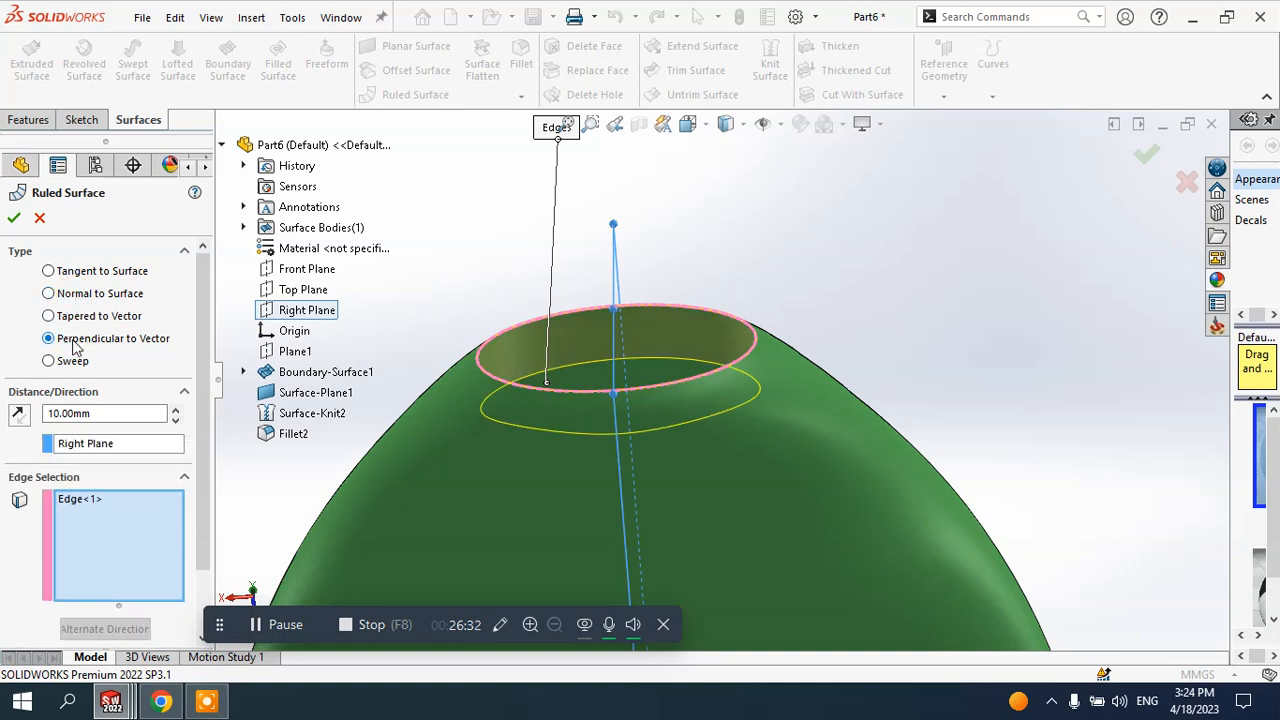
- Reverse the ruled surface's direction so the 10 mm collar rises outward from the opening, and create the surface
middle_click_drag(594, 383, 594, 446)
left_click(122, 446)
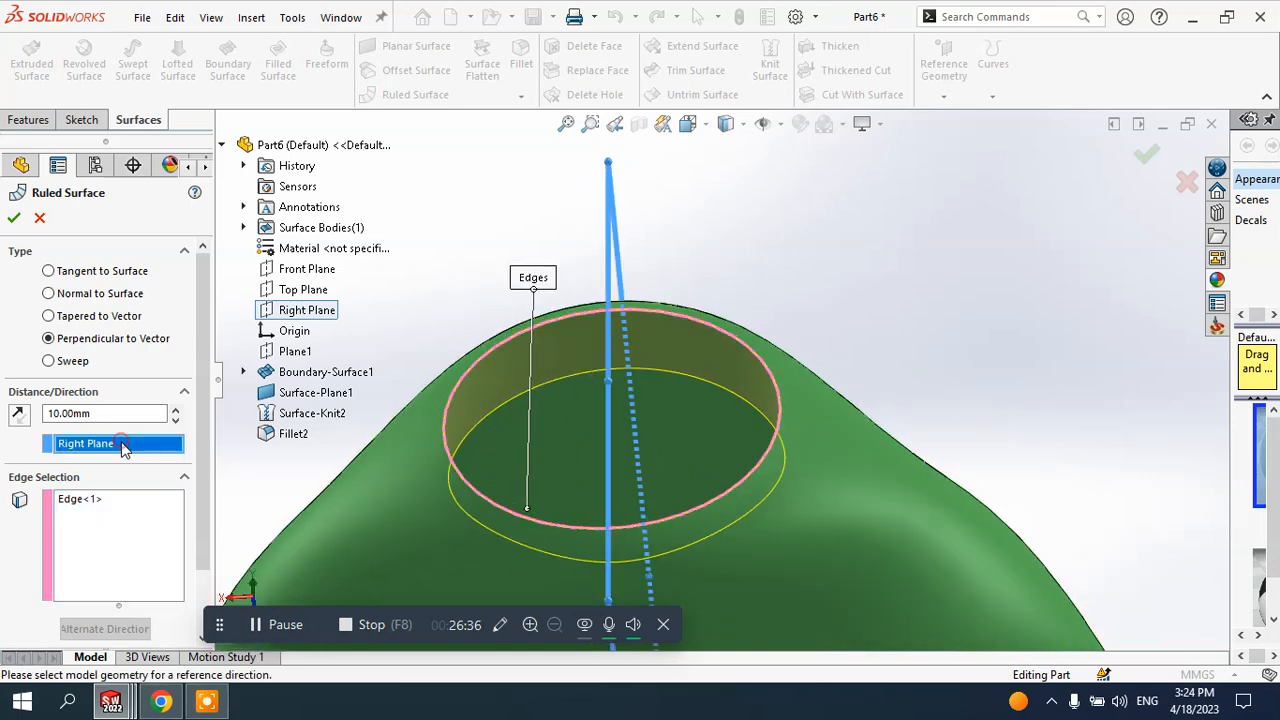
left_click(20, 420)
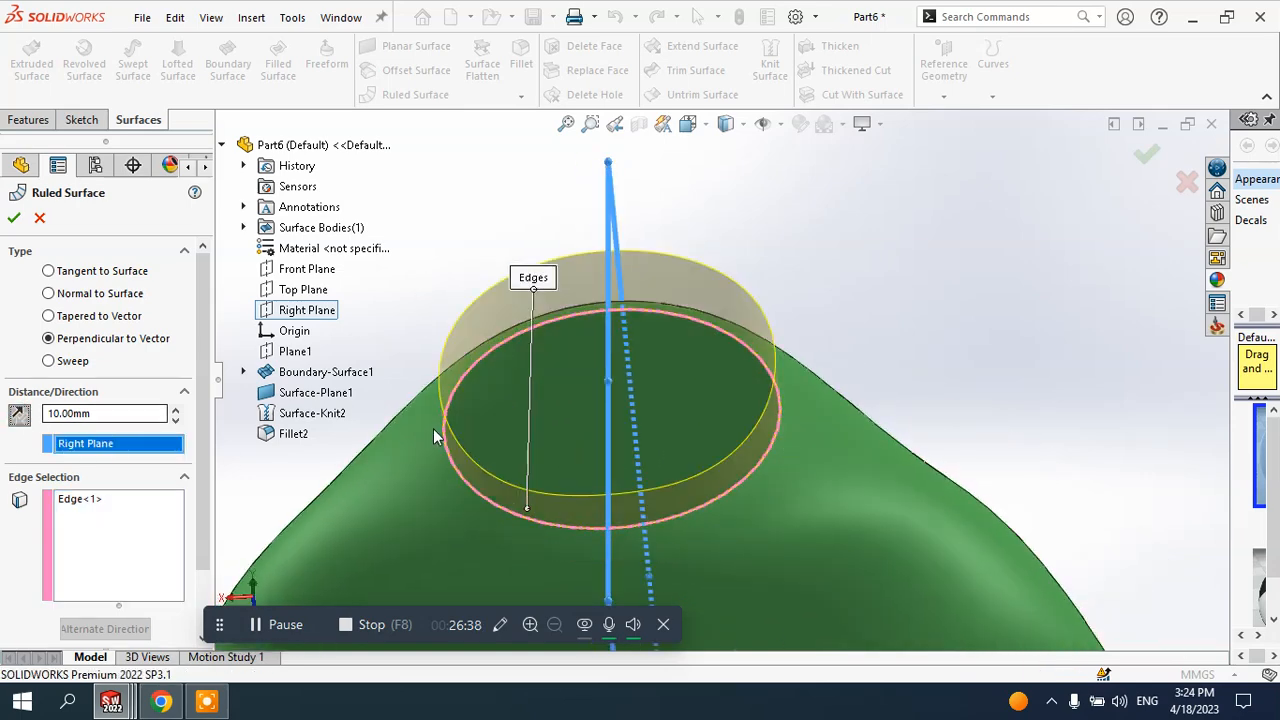
middle_click_drag(434, 434, 508, 366)
scroll(560, 370, "up", 4)
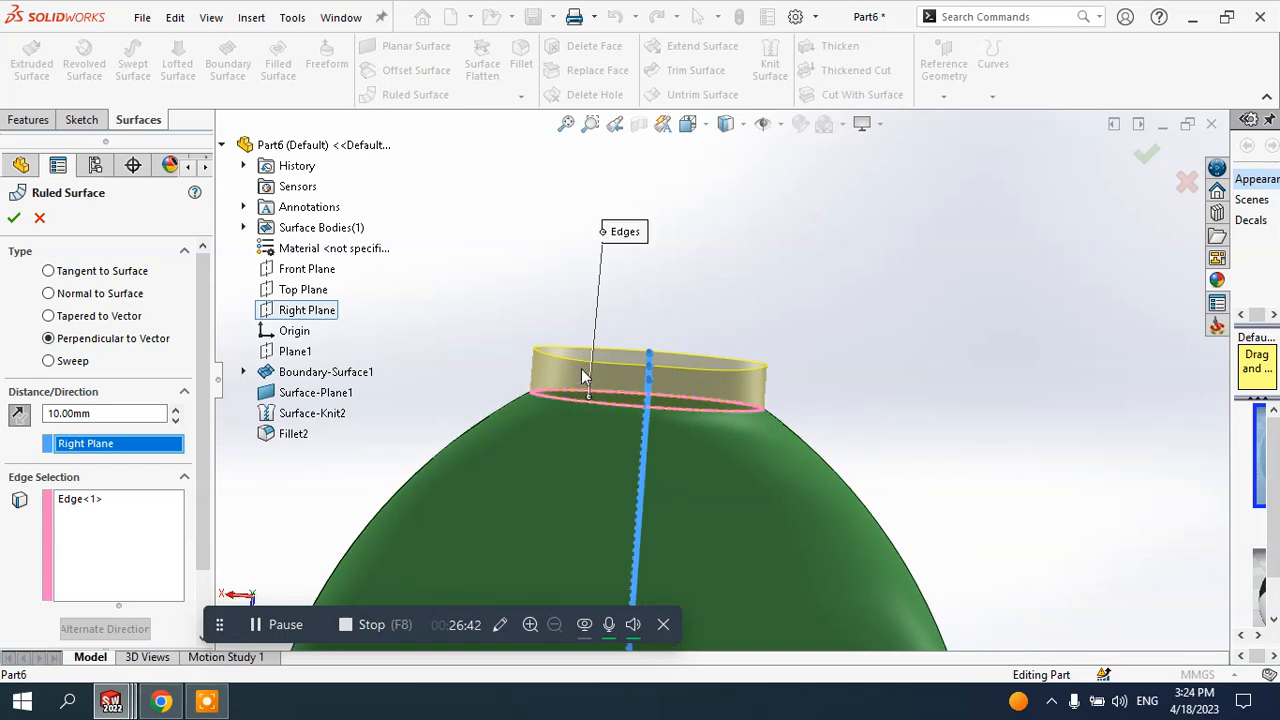
left_click(13, 219)
- Reopen the collar's ruled surface feature on the bottle opening for editing
scroll(771, 391, "up", 5)
middle_click_drag(777, 400, 743, 409)
scroll(700, 380, "down", 4)
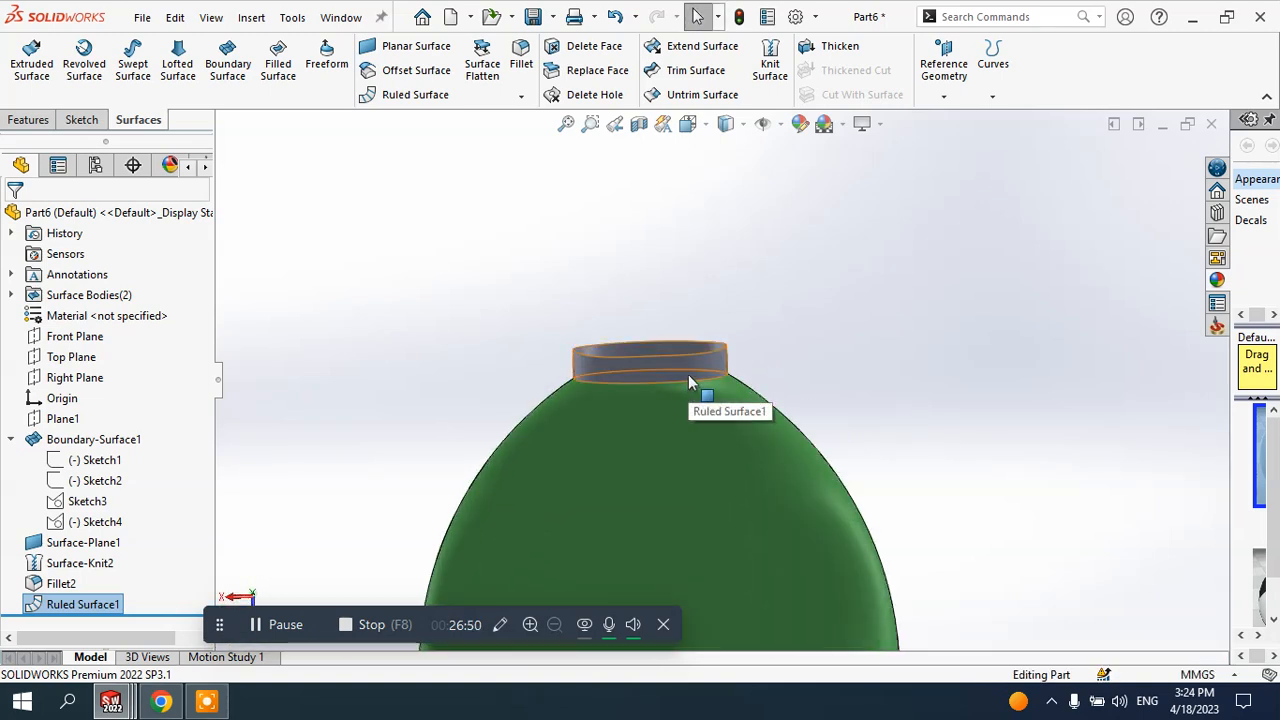
scroll(665, 368, "down", 2)
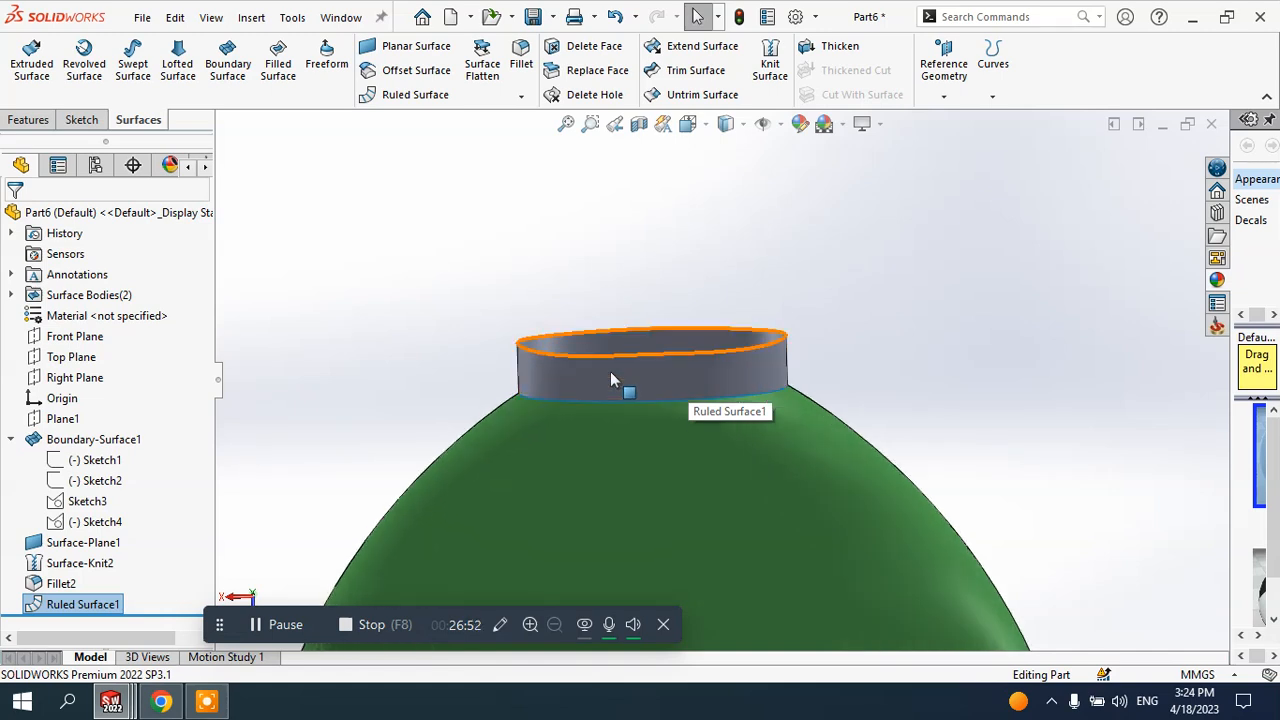
middle_click_drag(592, 390, 622, 396)
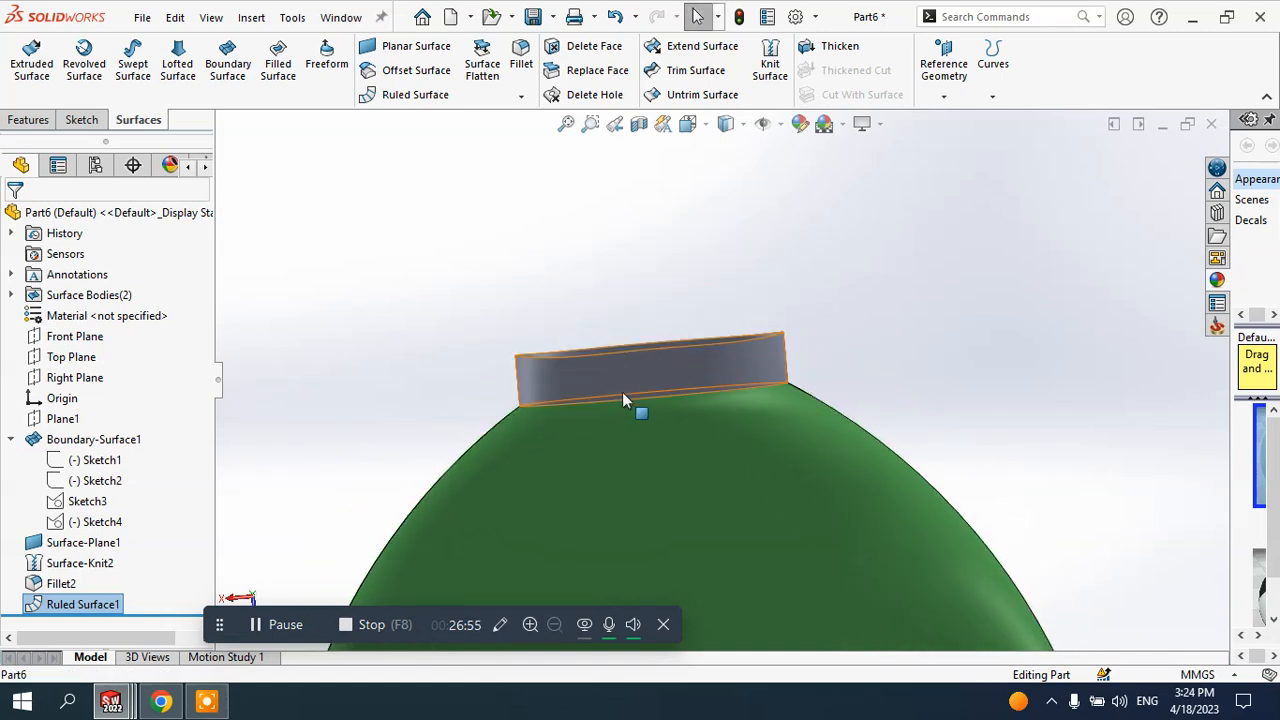
left_click(83, 604)
left_click(80, 568)
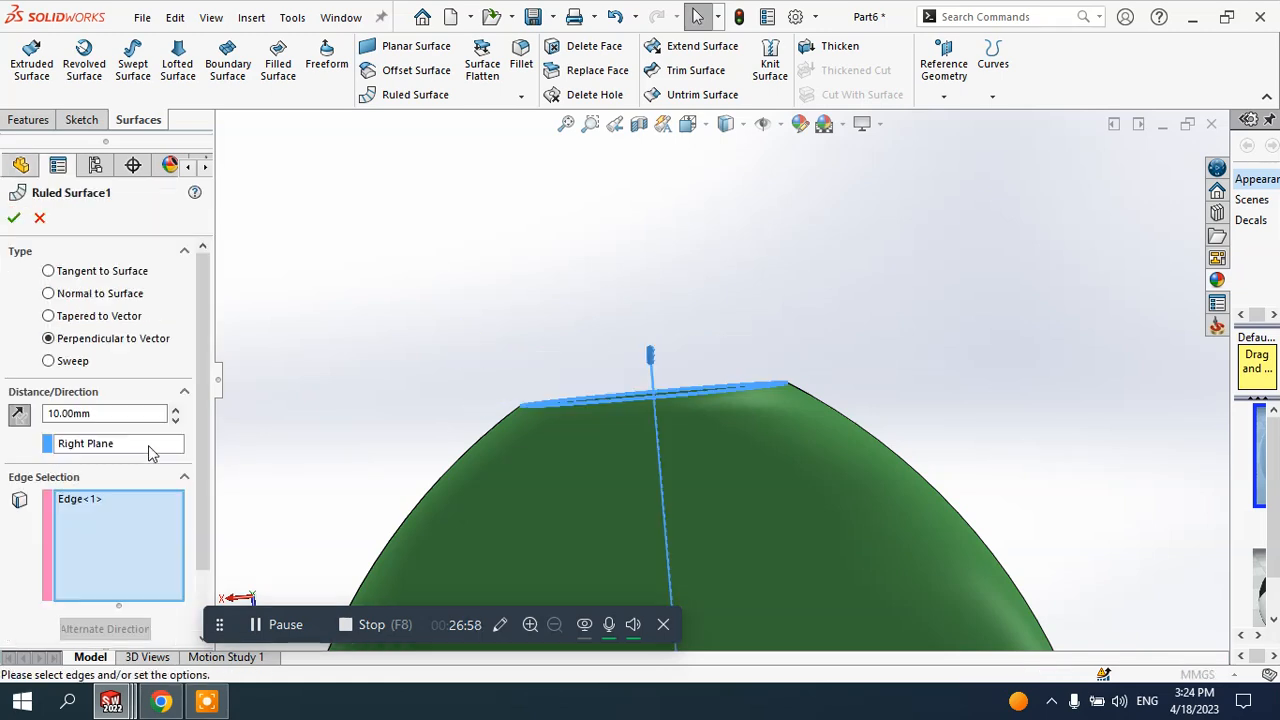
- Preview the bottle neck's ruled surface as Normal to Surface, and finish it as Perpendicular to Vector with the Right Plane as reference
left_click(119, 296)
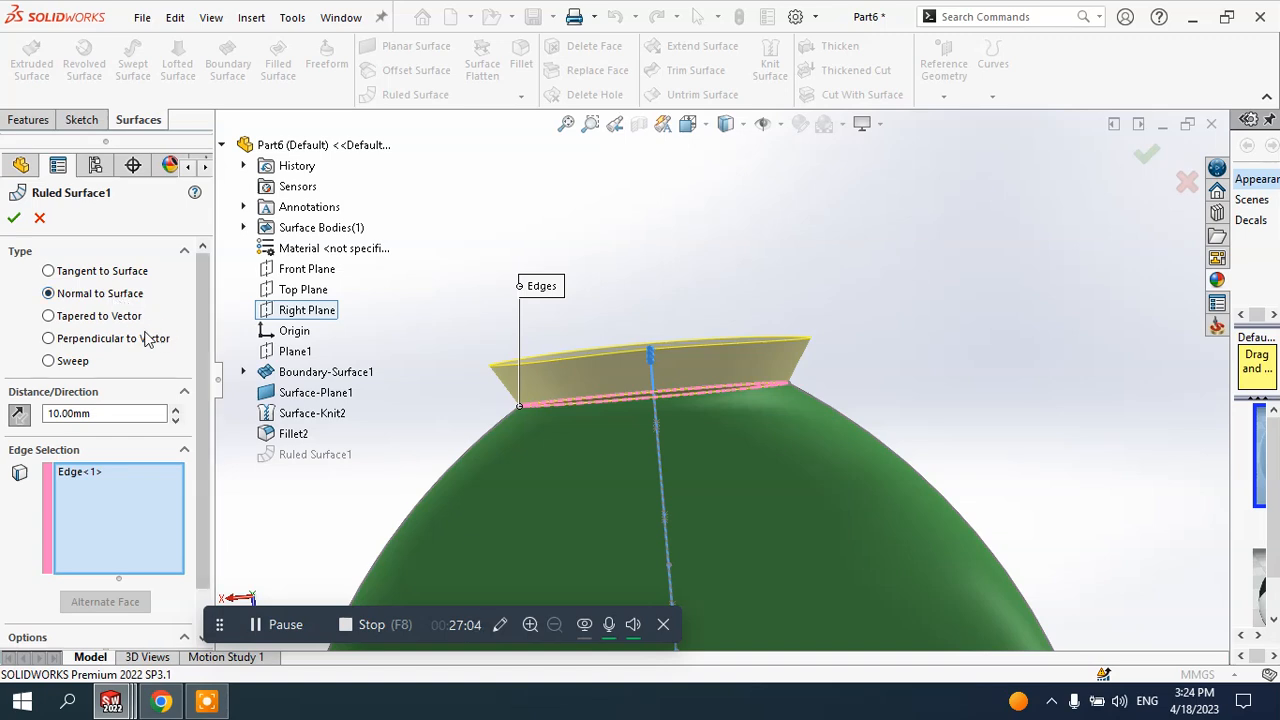
left_click(90, 340)
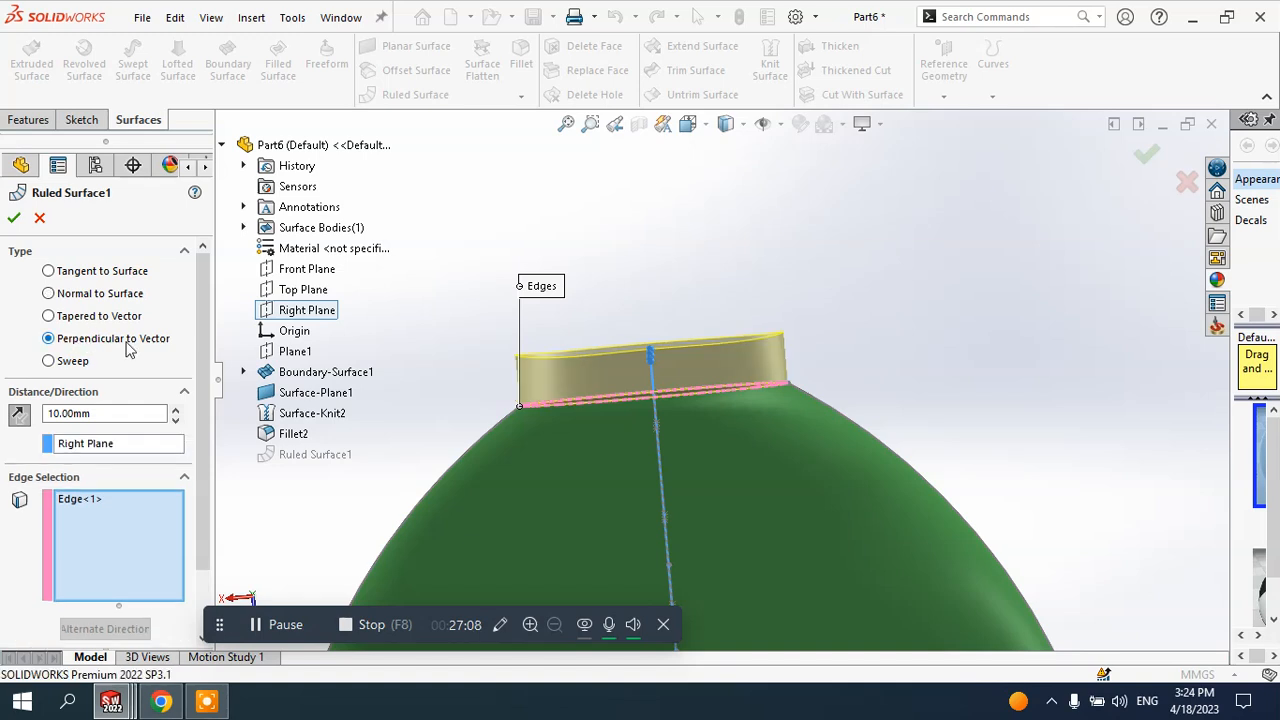
scroll(690, 430, "up", 5)
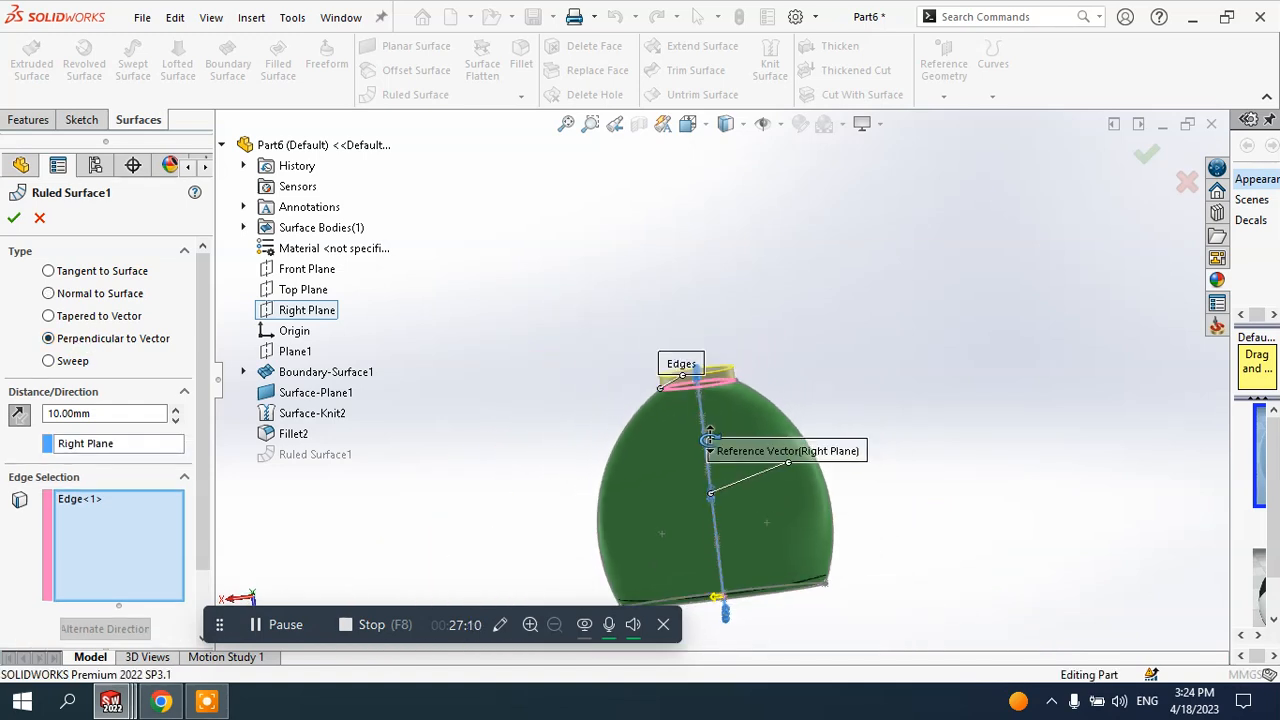
middle_click_drag(709, 438, 750, 446)
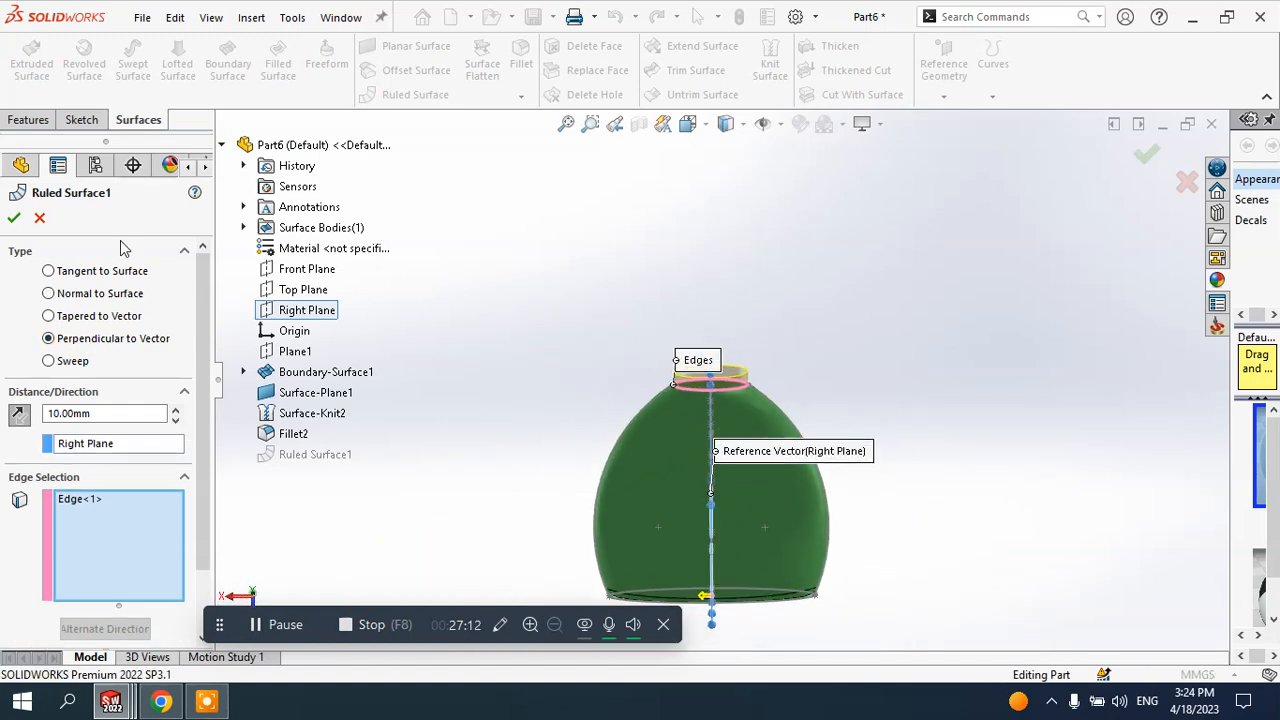
left_click(15, 218)
scroll(777, 385, "down", 5)
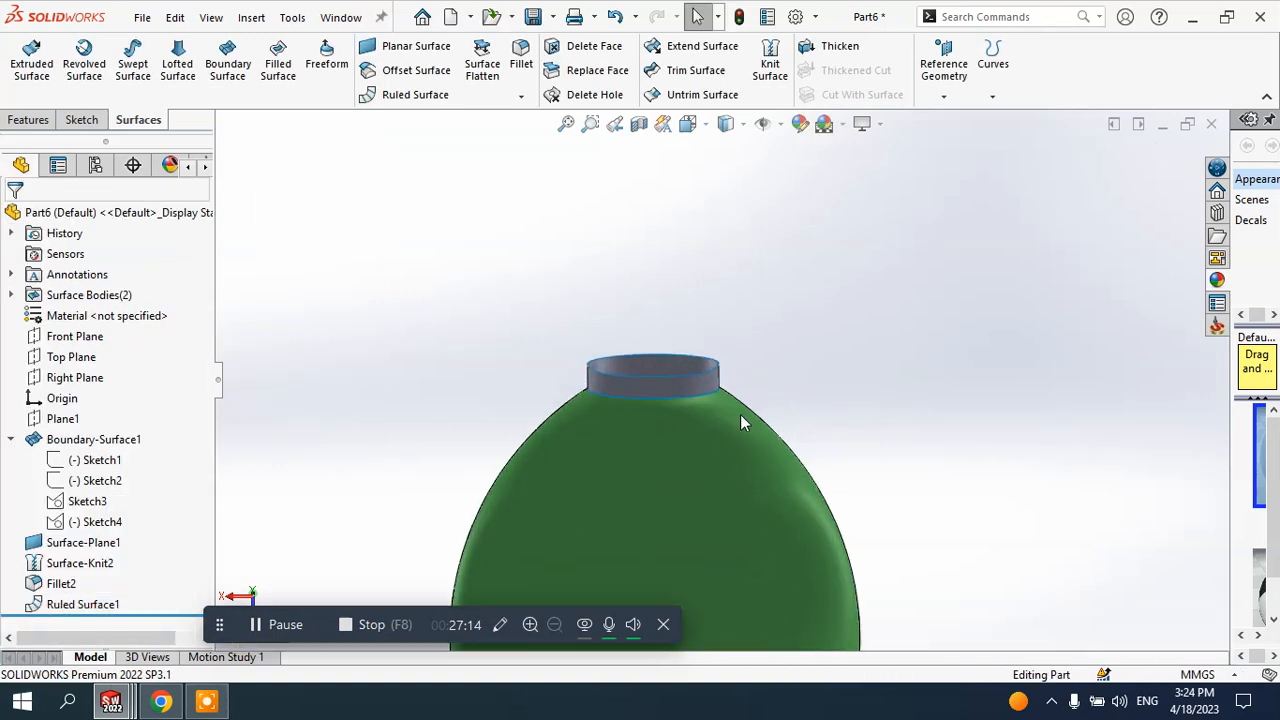
middle_click_drag(740, 415, 731, 330)
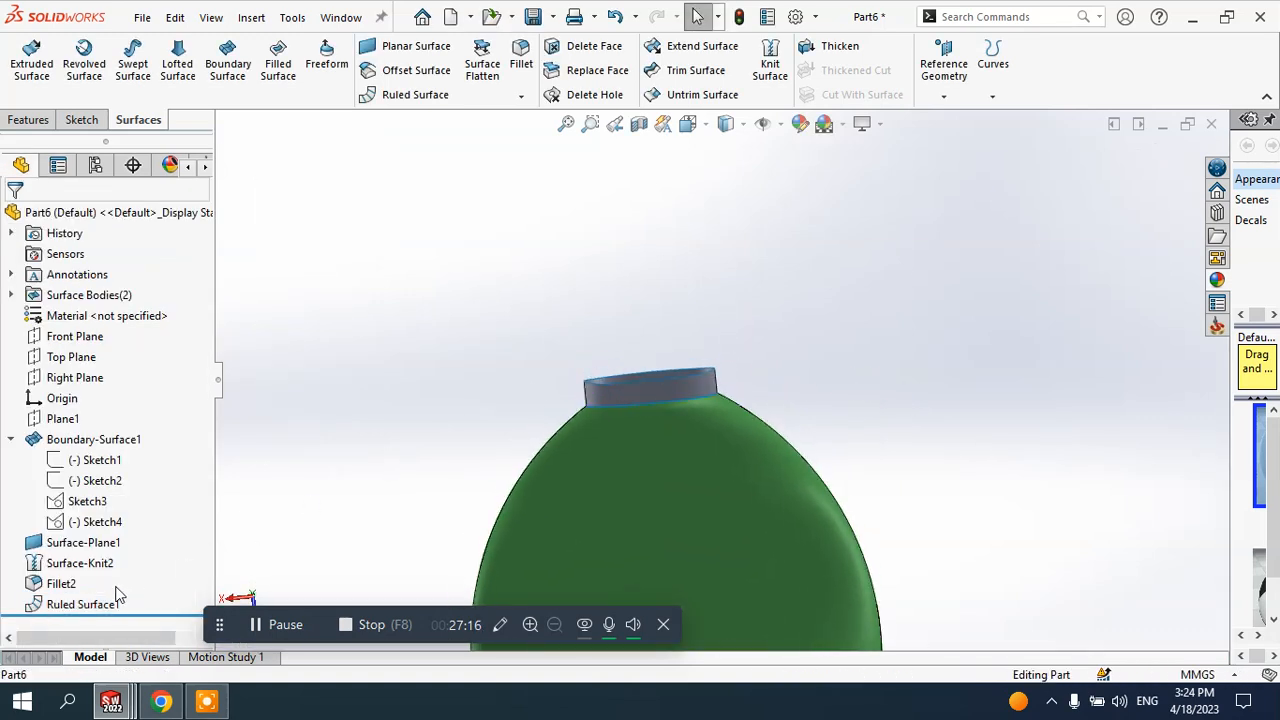
scroll(669, 451, "up", 3)
middle_click_drag(723, 391, 727, 423)
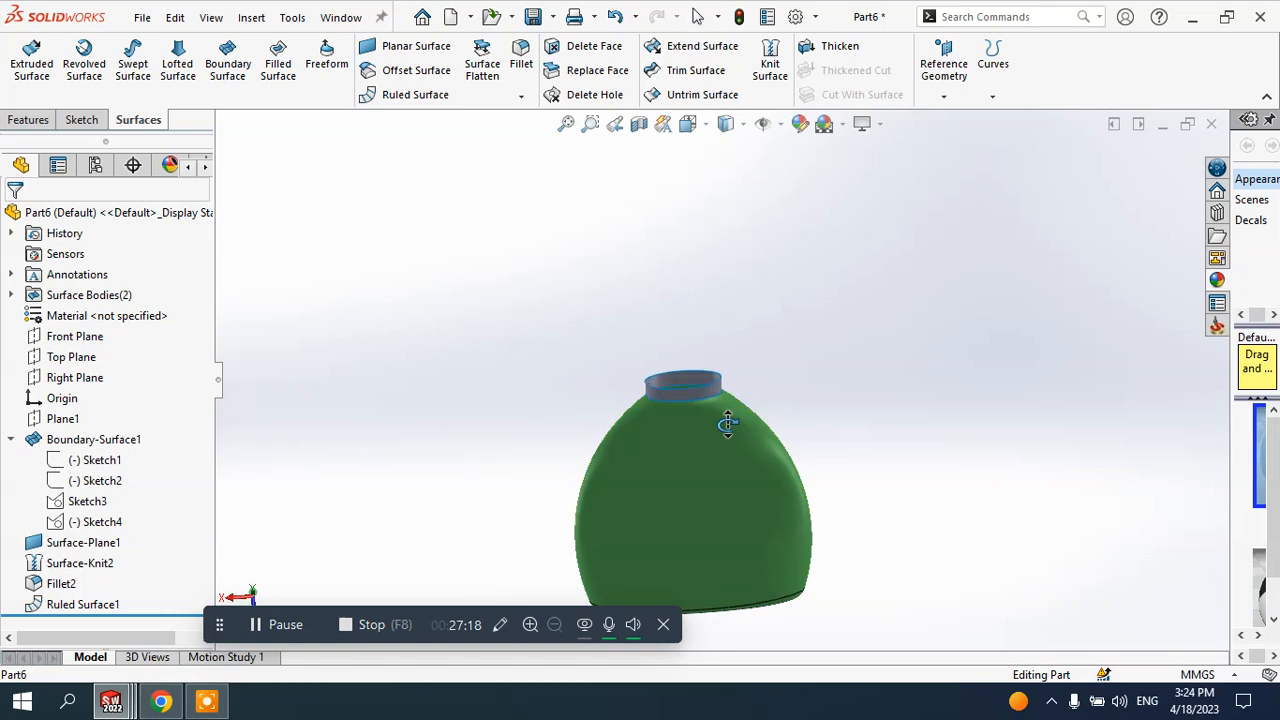
left_click(415, 96)
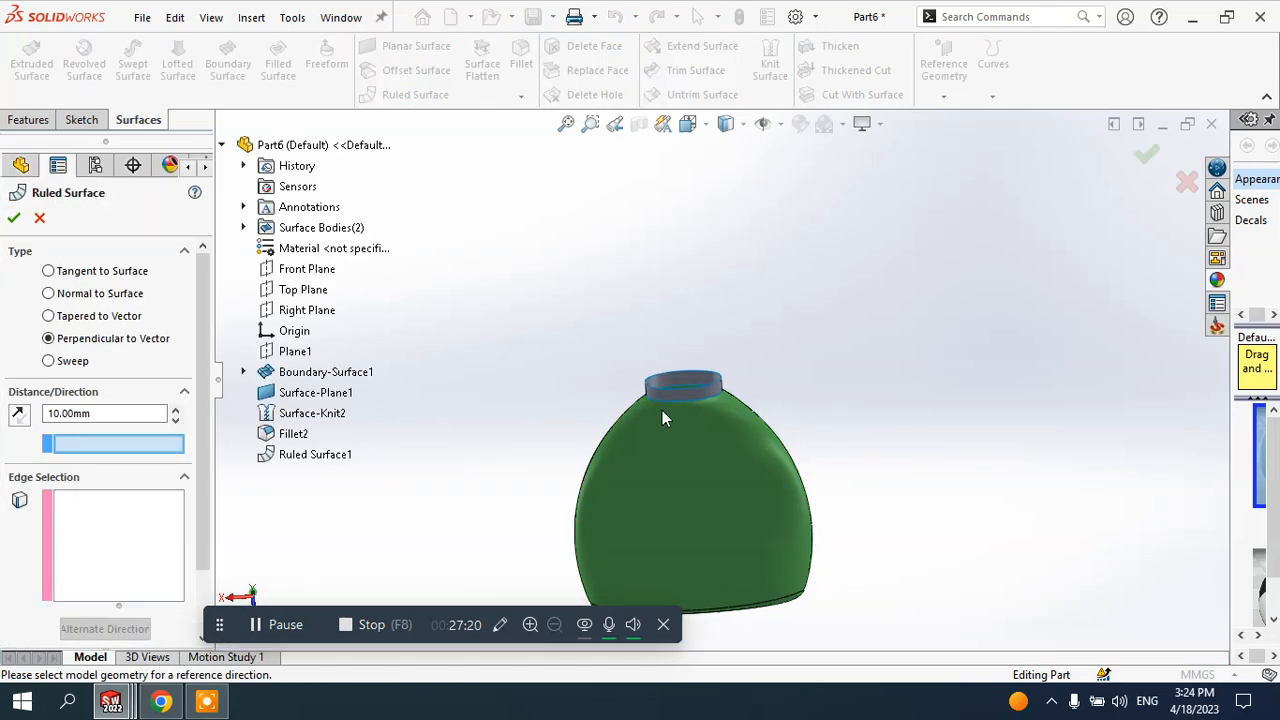
scroll(714, 410, "down", 2)
scroll(710, 385, "down", 3)
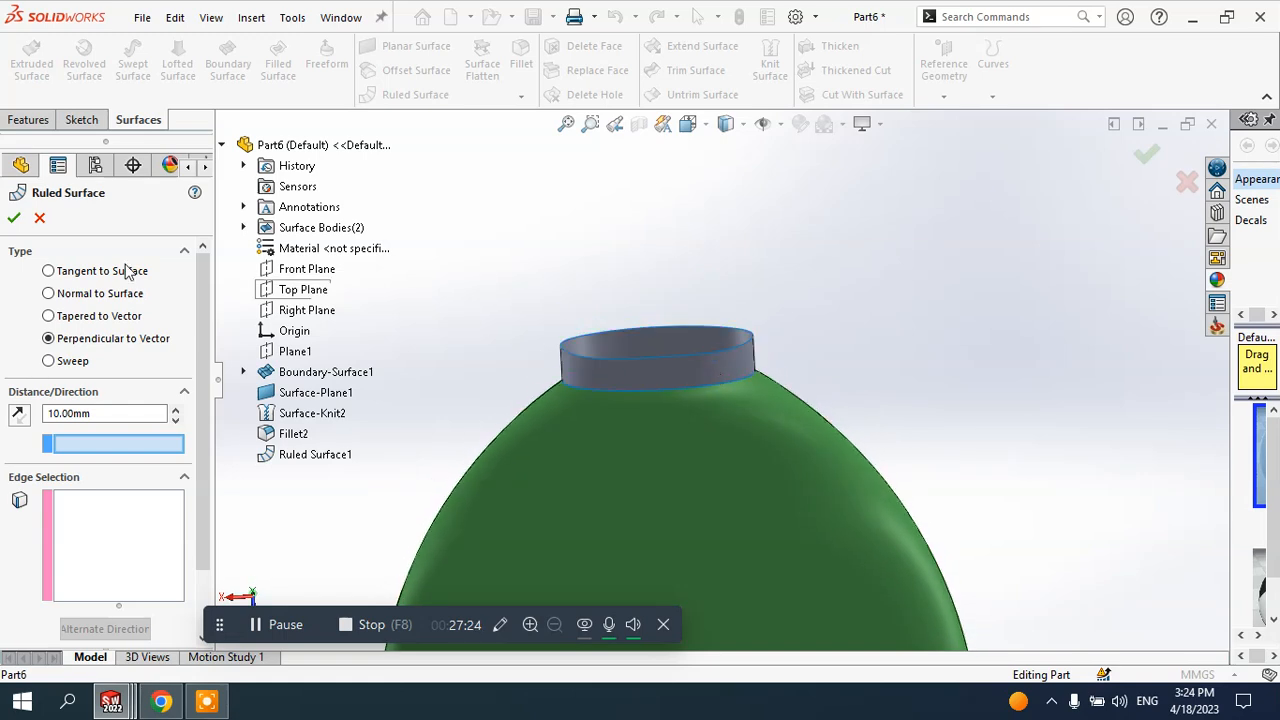
left_click(39, 218)
scroll(645, 268, "up", 5)
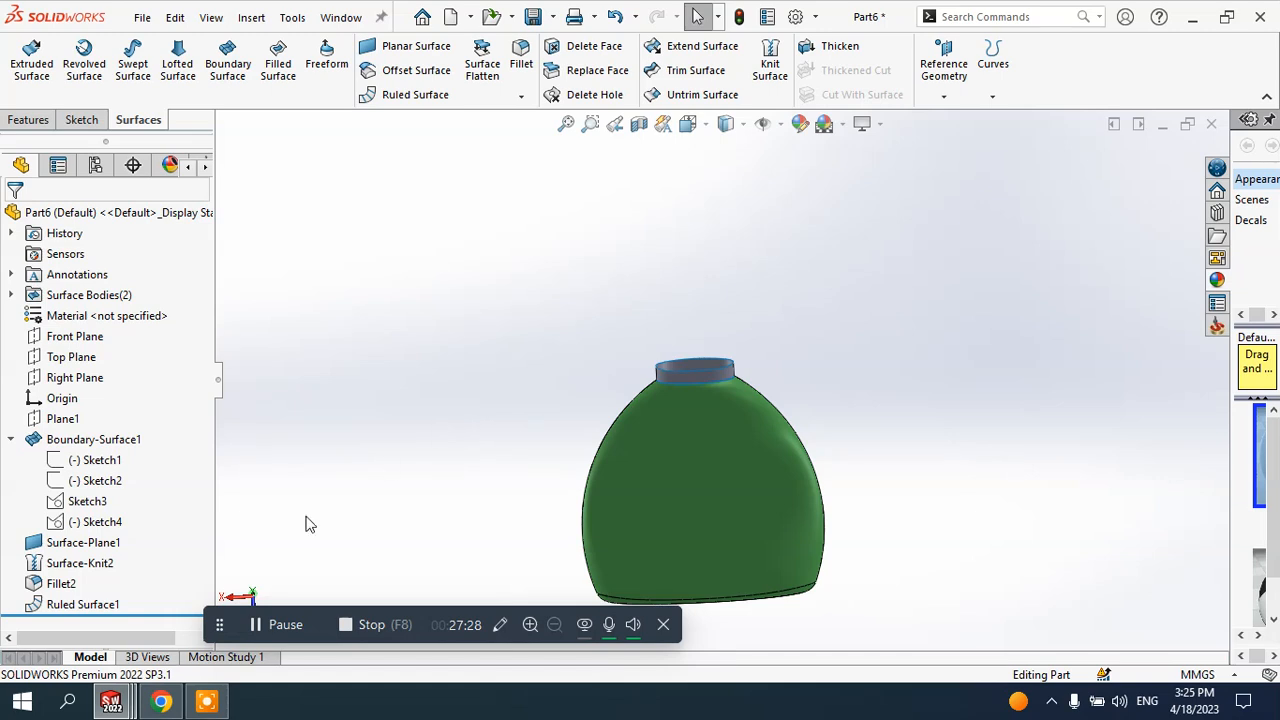
- Switch to the Ruled Surface3.SLDPRT part and compare the Offset Surface tool with the sketch Offset Entities tool
mouse_move(128, 707)
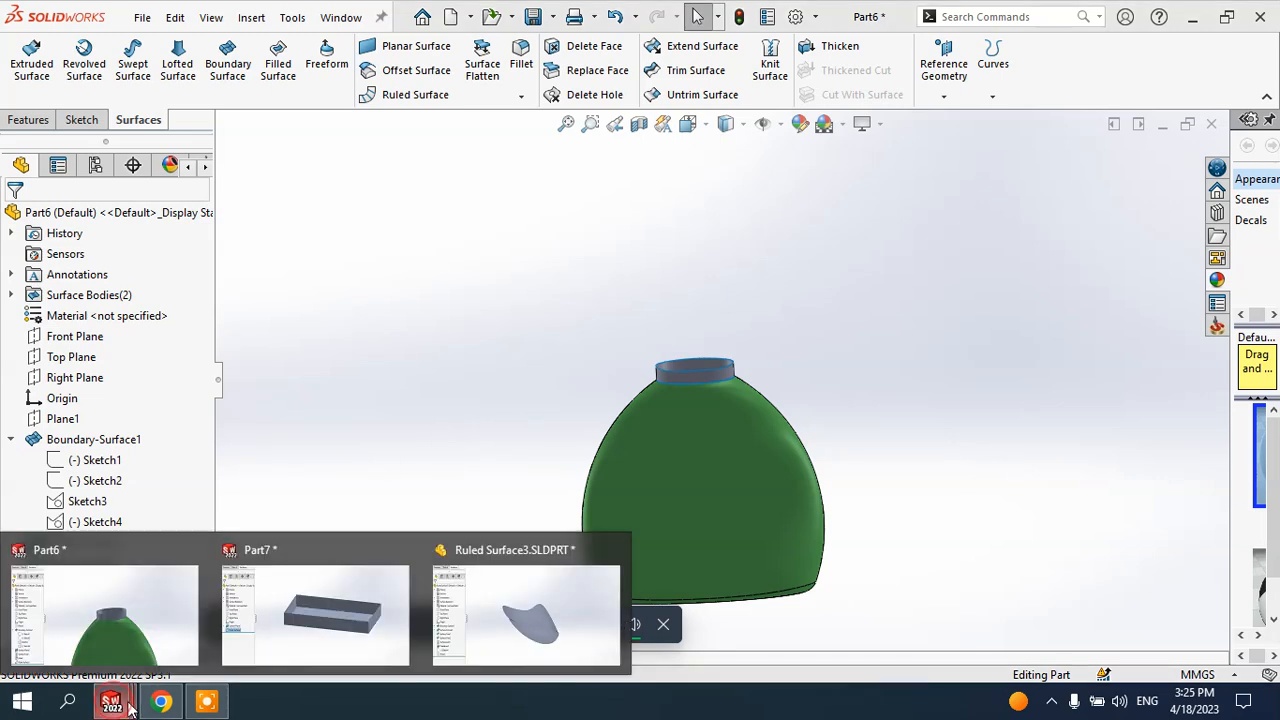
left_click(505, 618)
middle_click_drag(588, 459, 490, 210)
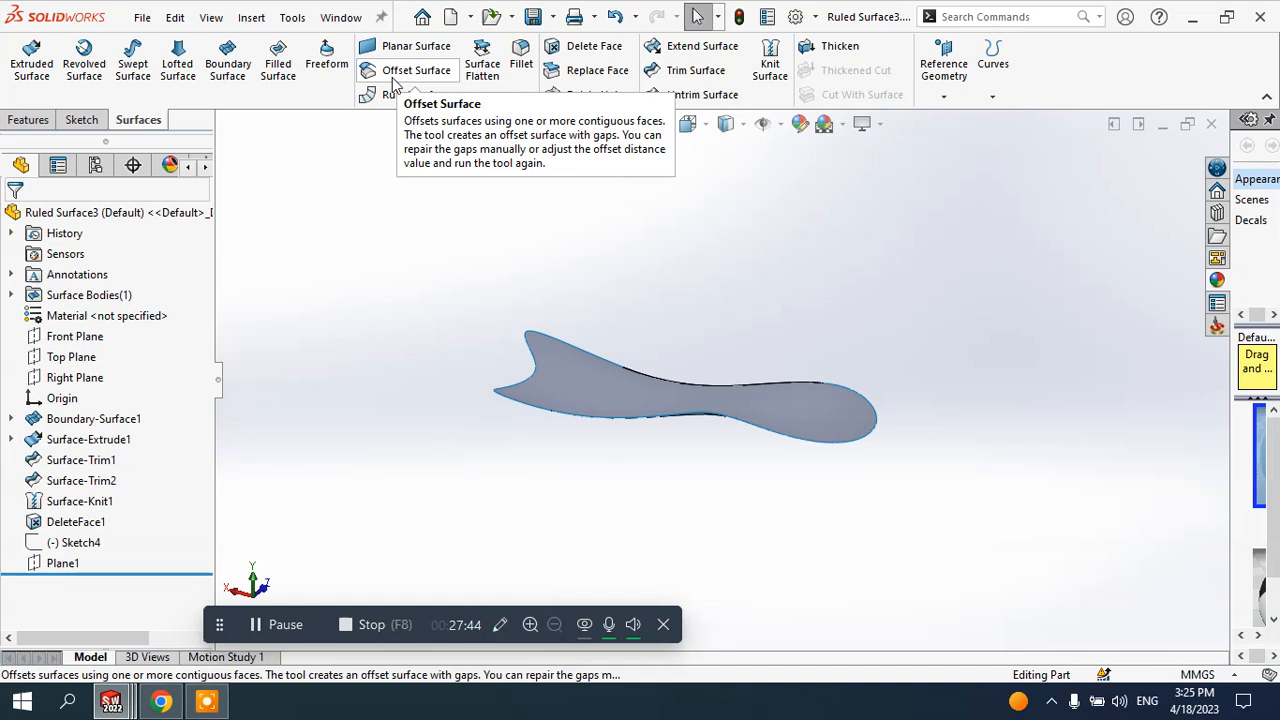
left_click(82, 120)
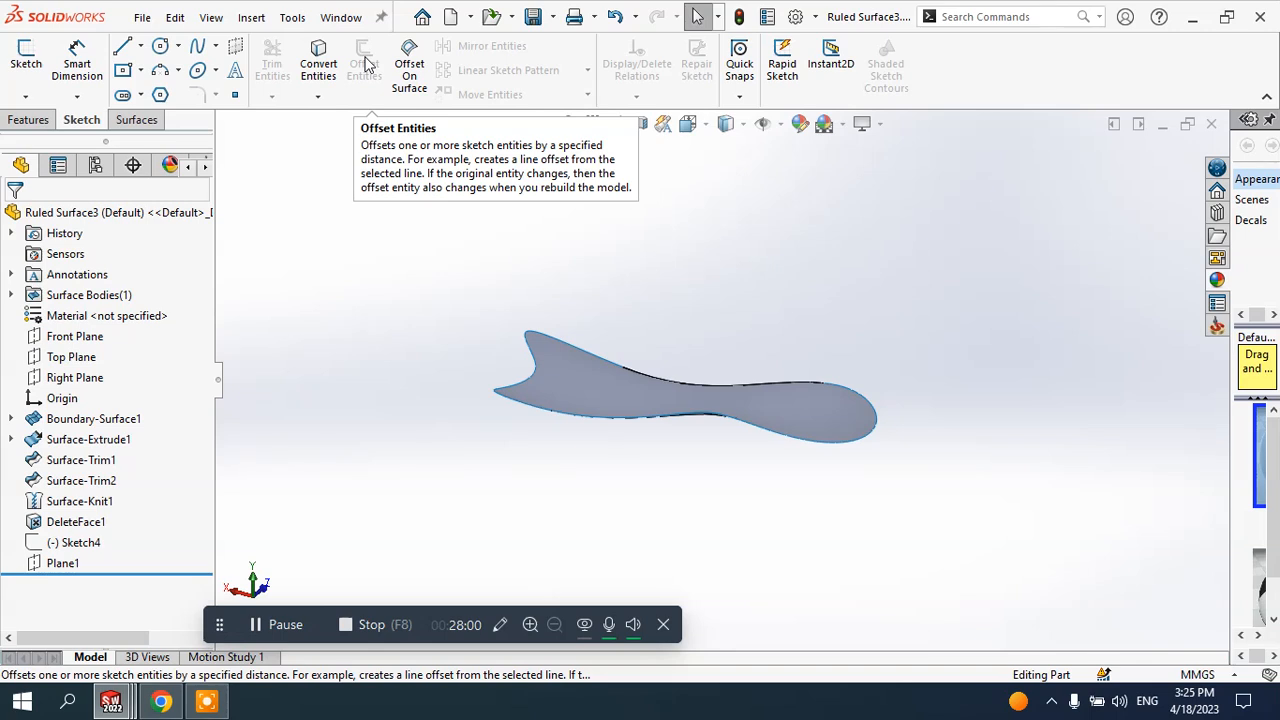
left_click(130, 124)
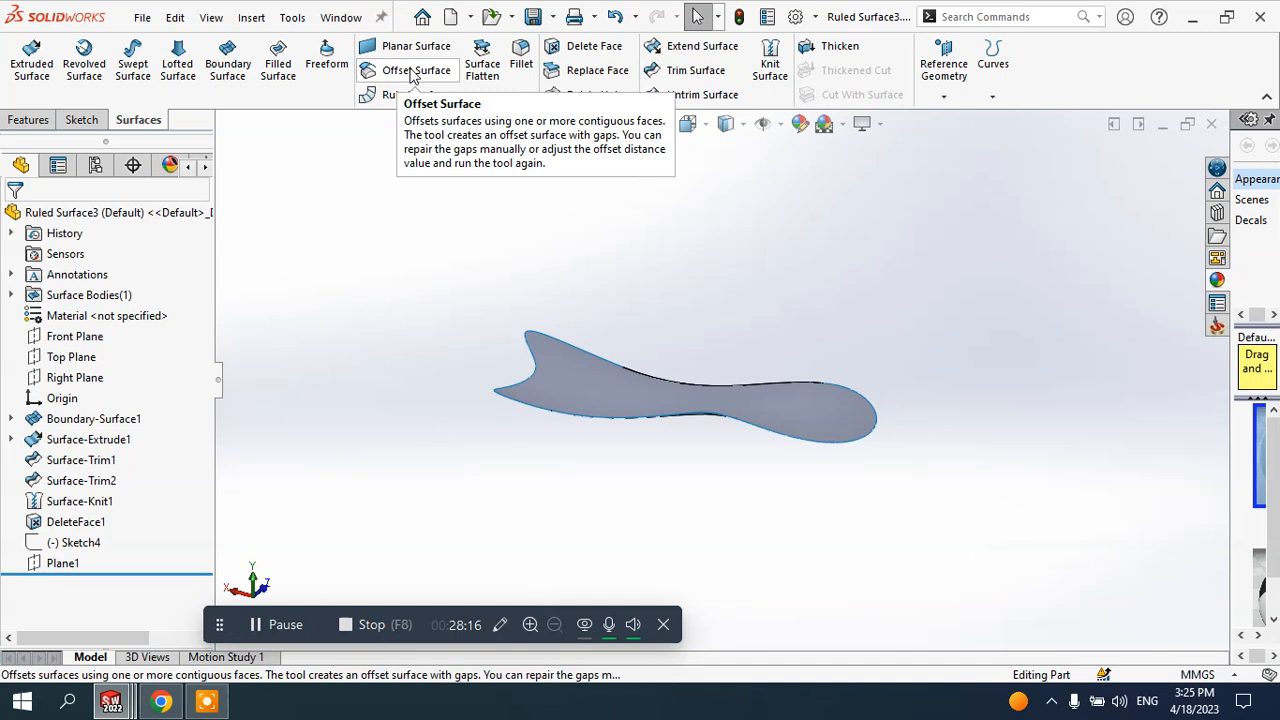
- Start an Offset Surface and select the face of the curved surface body as the face to offset
left_click(413, 76)
mouse_move(726, 229)
middle_mouse_down()
mouse_move(696, 240)
mouse_move(720, 226)
mouse_move(709, 243)
middle_mouse_up()
scroll(706, 245, "down", 2)
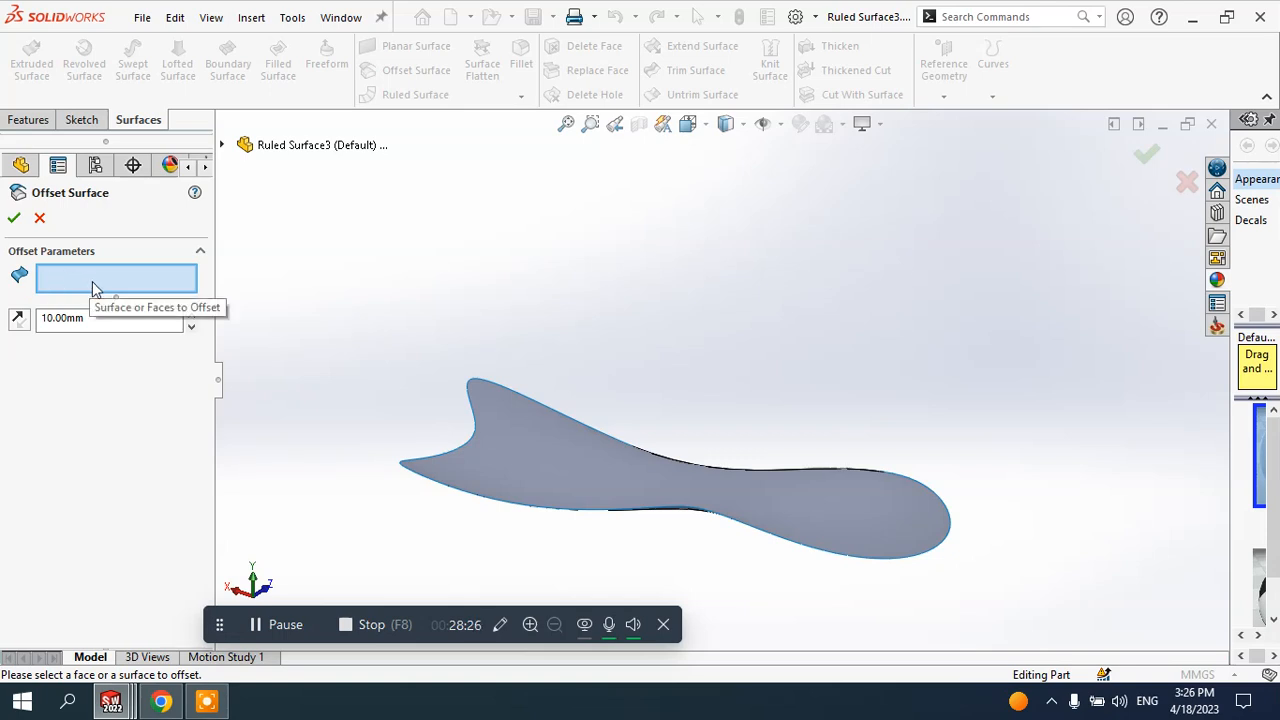
left_click(522, 446)
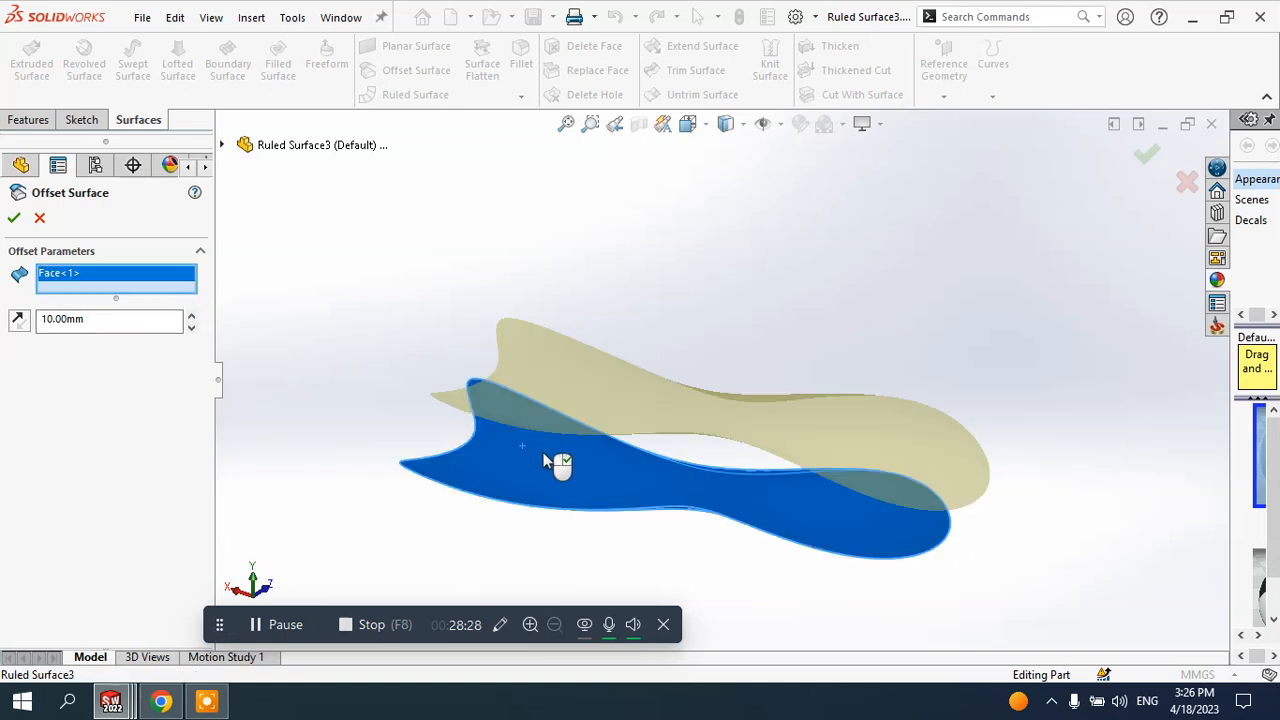
middle_click_drag(557, 463, 556, 407)
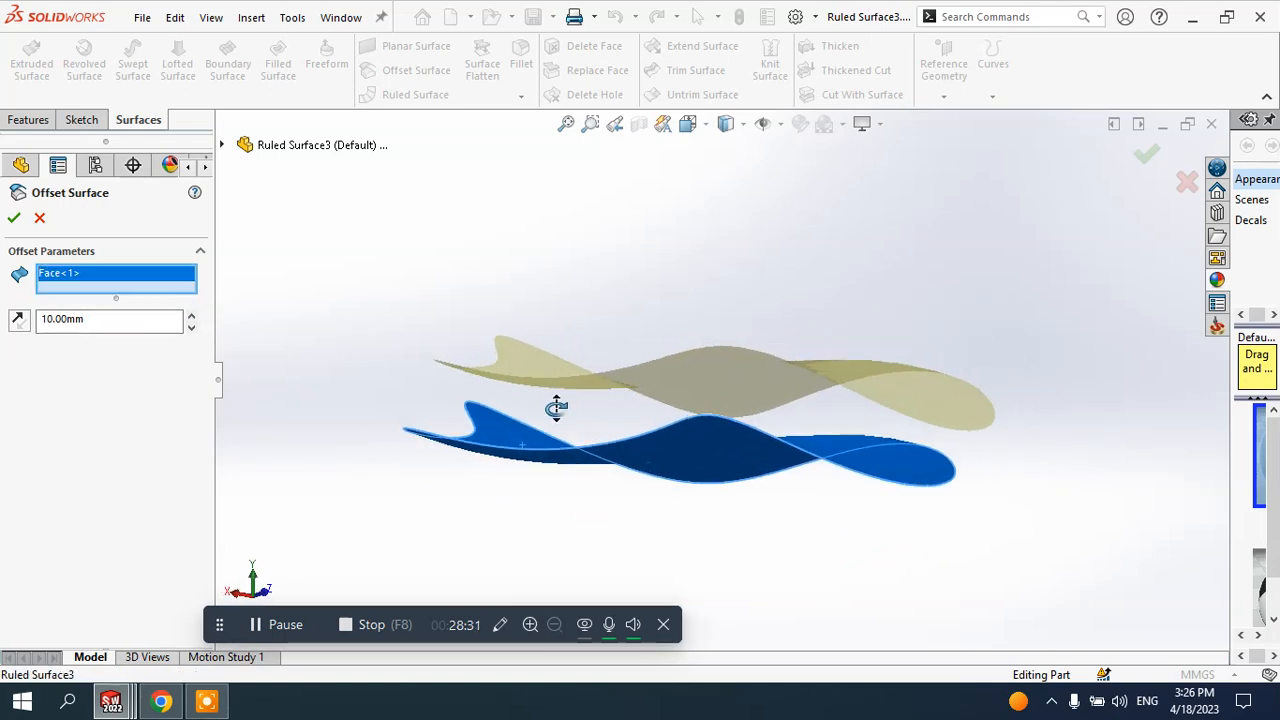
- Try an offset distance of 40 mm and flip the offset direction back and forth
double_click(100, 320)
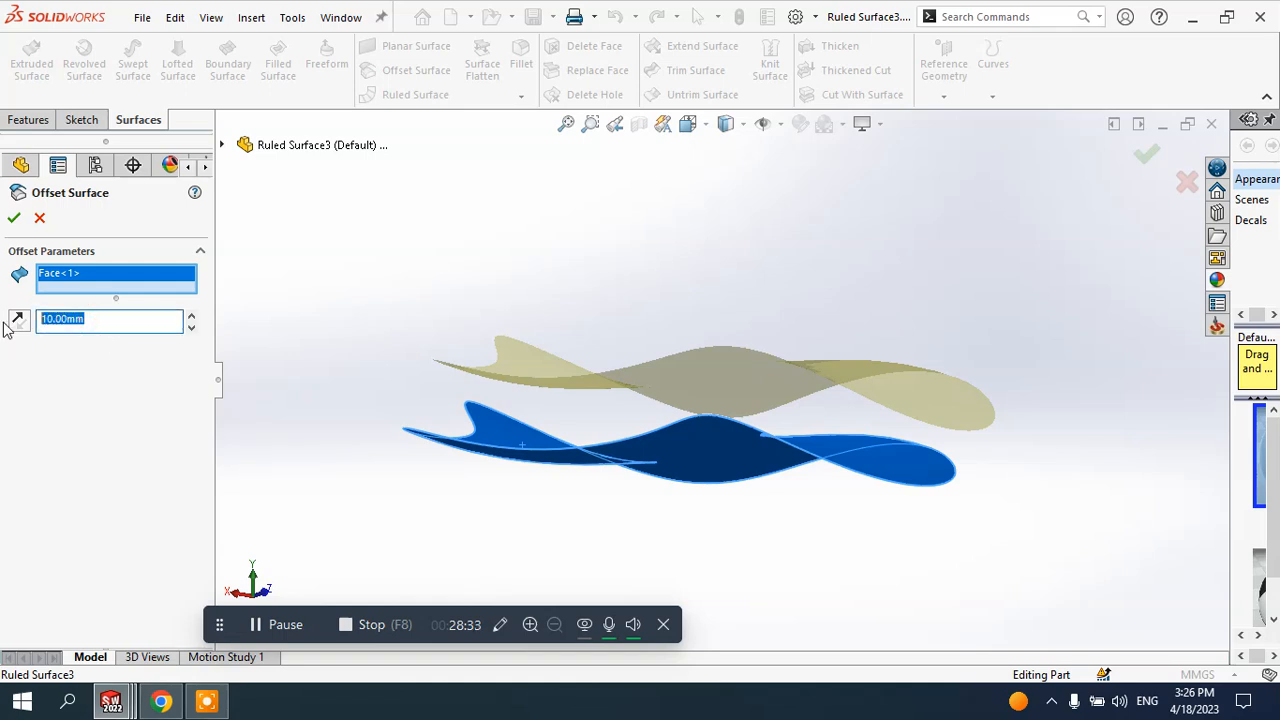
left_click(192, 317)
left_click(192, 317)
left_click(192, 317)
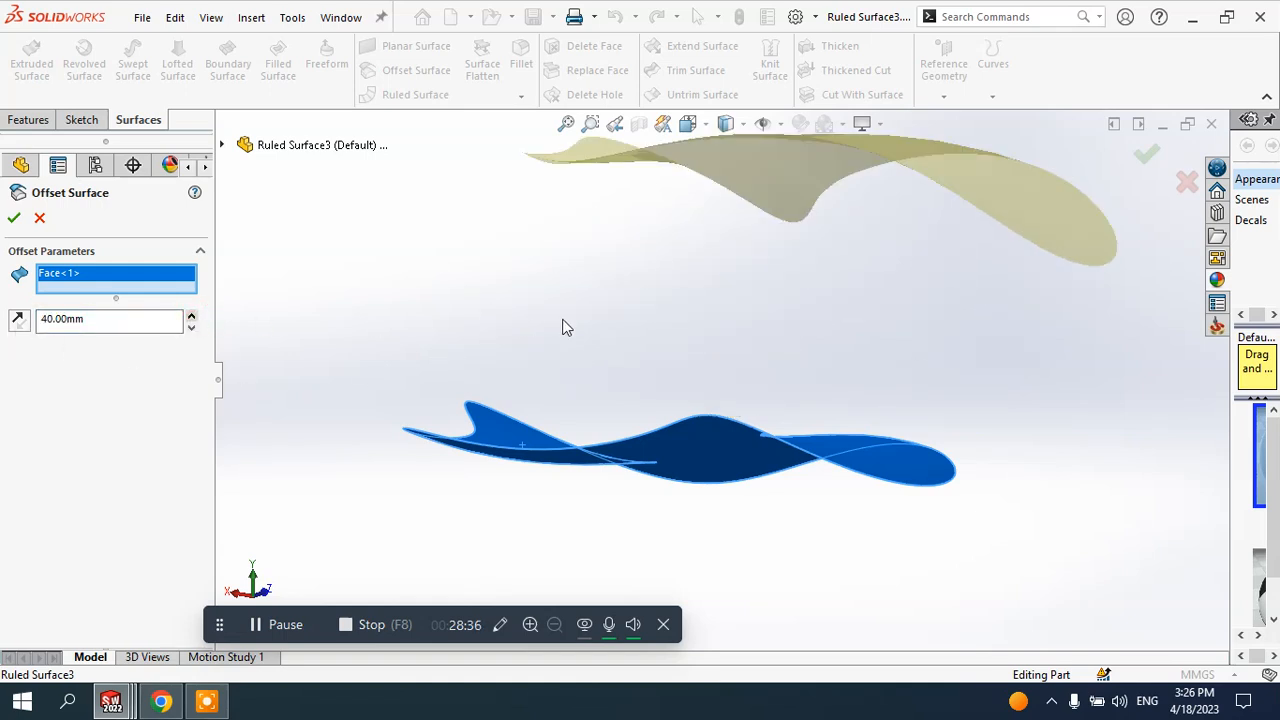
scroll(563, 323, "up", 2)
left_click(19, 320)
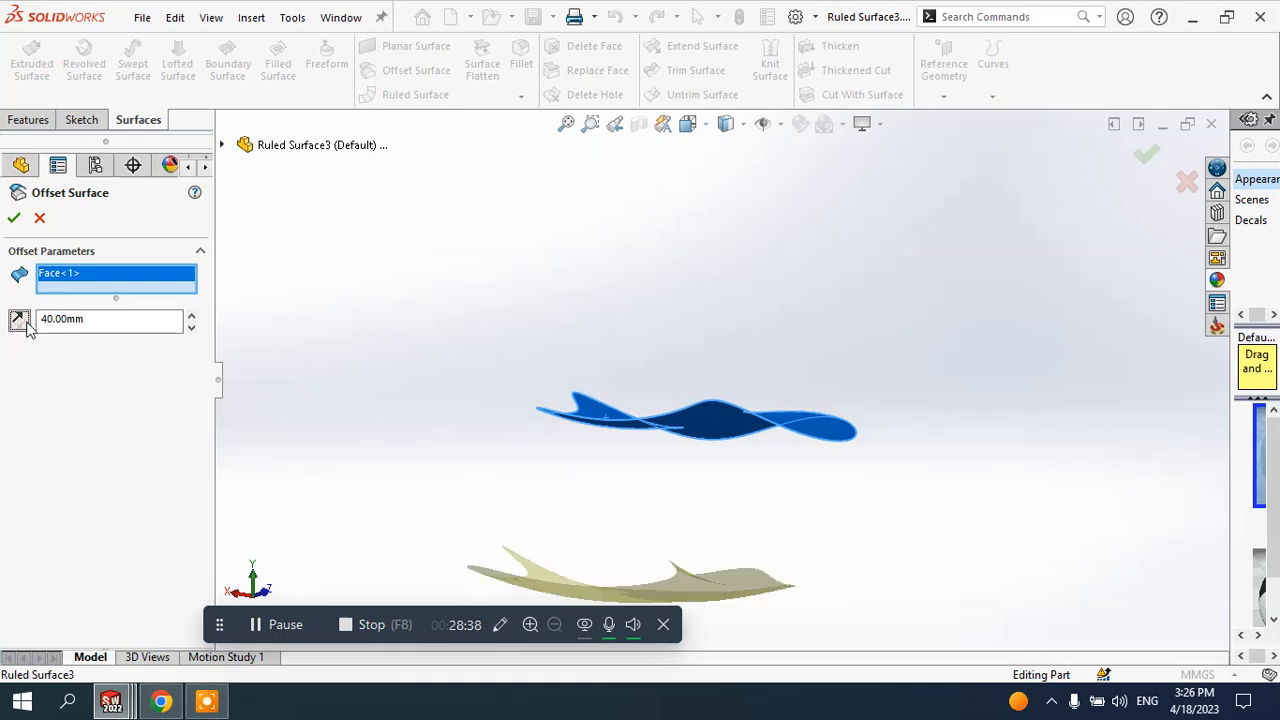
left_click(20, 322)
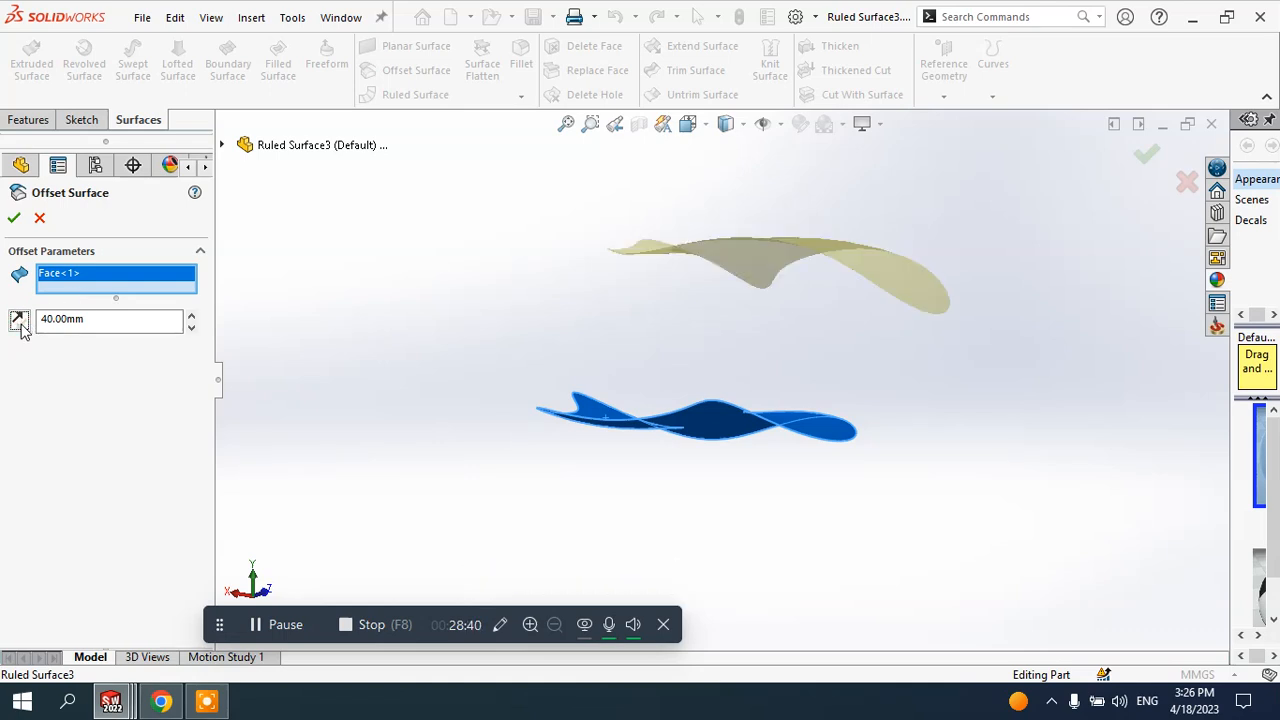
left_click(20, 323)
left_click(20, 323)
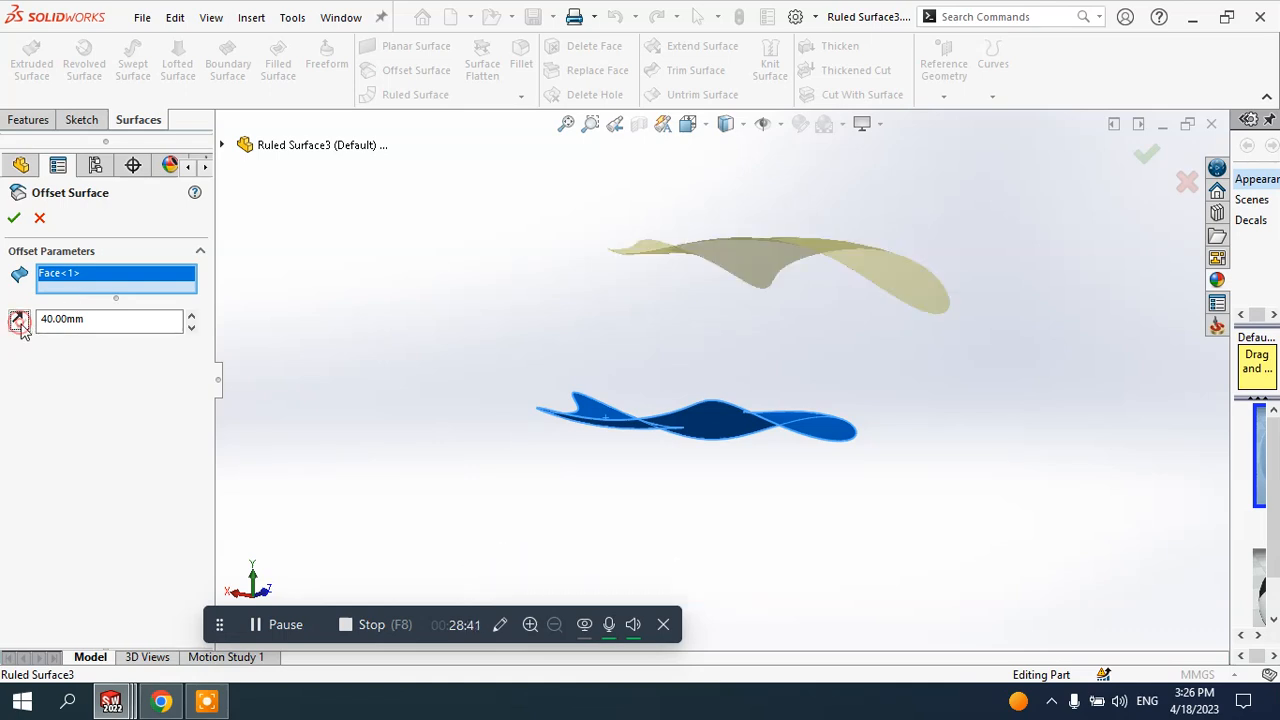
- Set the offset distance to 10 mm and create the offset surface above the curved face
left_click(190, 328)
left_click(190, 328)
left_click(190, 328)
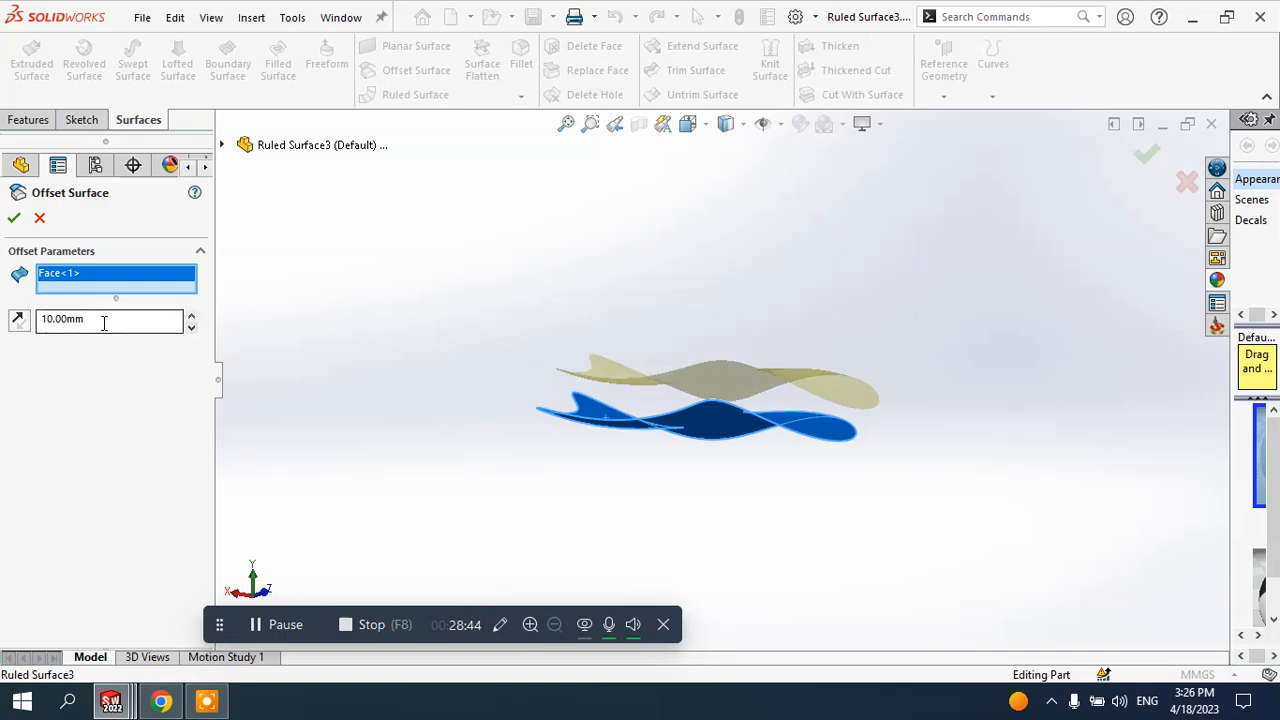
middle_click_drag(745, 290, 740, 395)
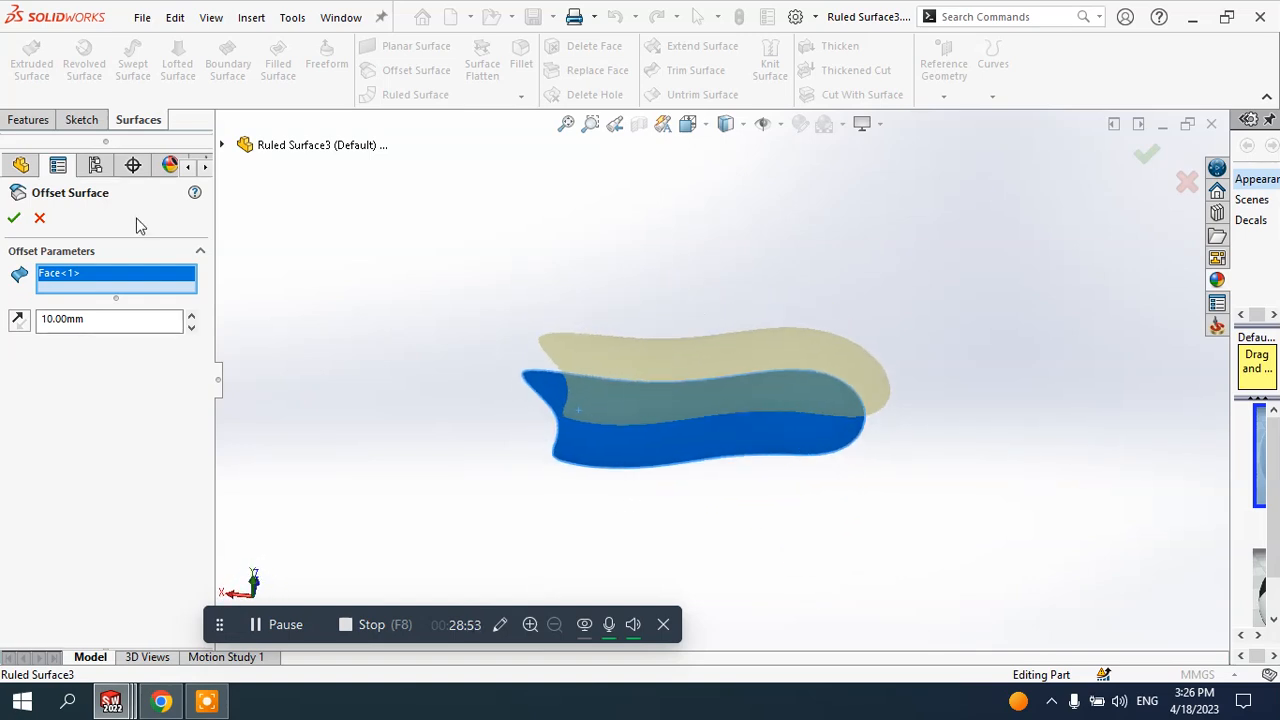
left_click(14, 221)
middle_click_drag(669, 257, 700, 215)
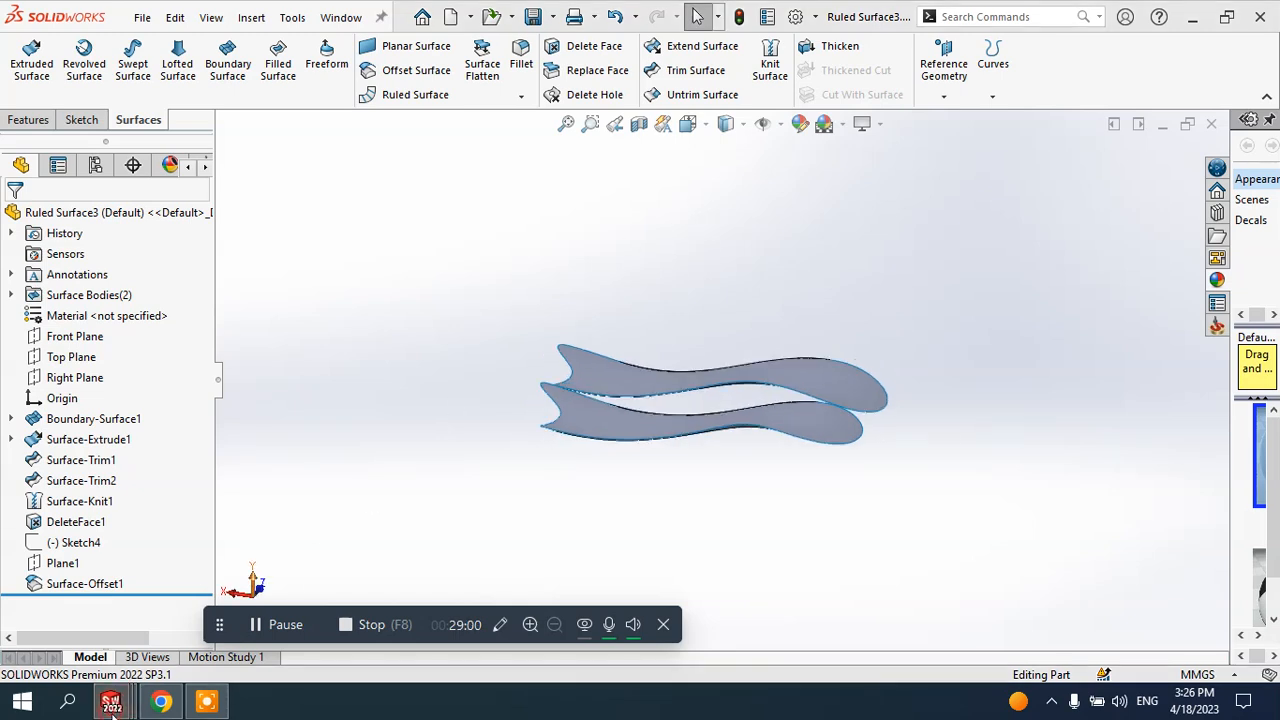
- Switch to the Part7 document and delete the ruled surface forming the walls around the rectangular planar surface
mouse_move(112, 706)
left_click(294, 634)
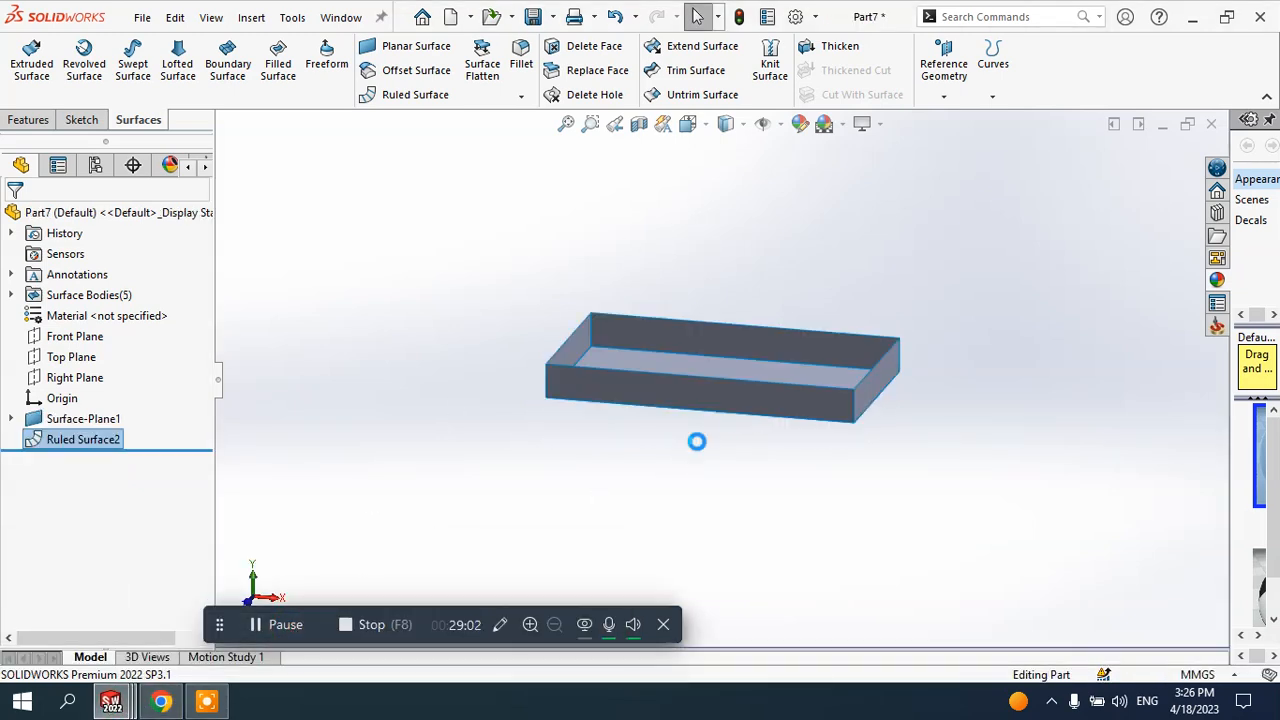
mouse_move(697, 441)
middle_mouse_down()
mouse_move(671, 436)
mouse_move(689, 425)
middle_mouse_up()
scroll(598, 361, "down", 2)
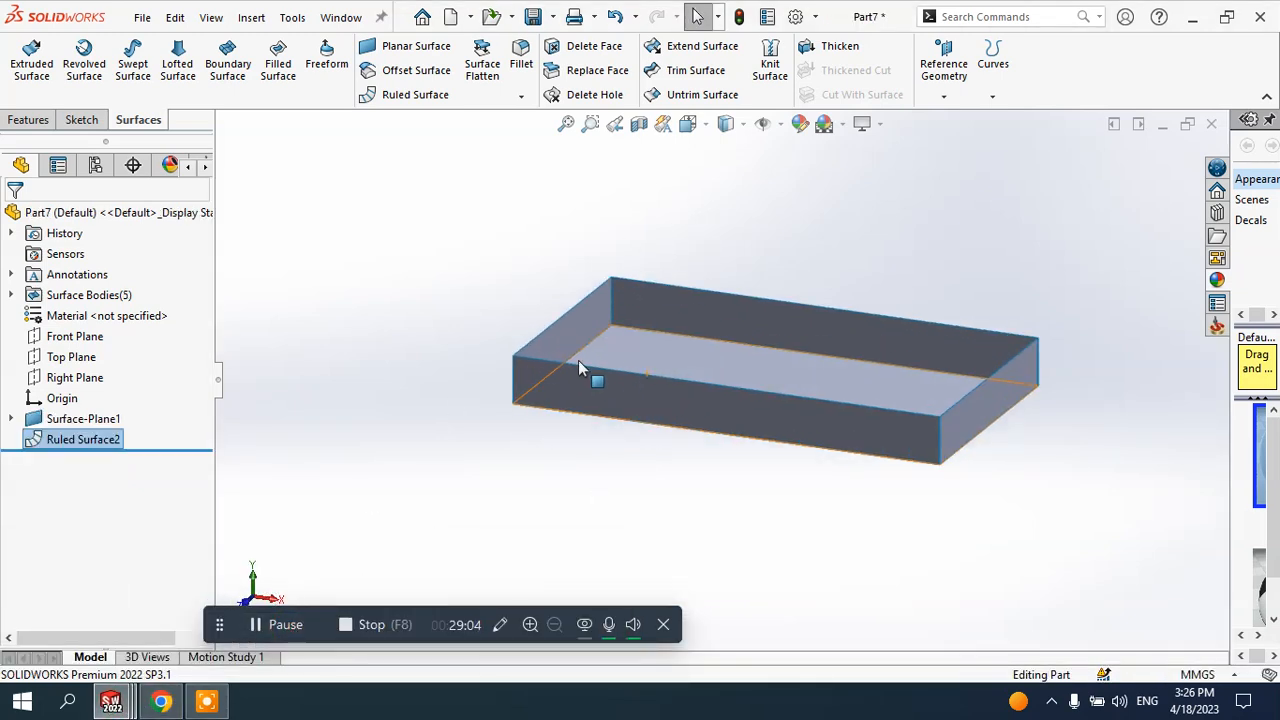
right_click(70, 440)
left_click(116, 456)
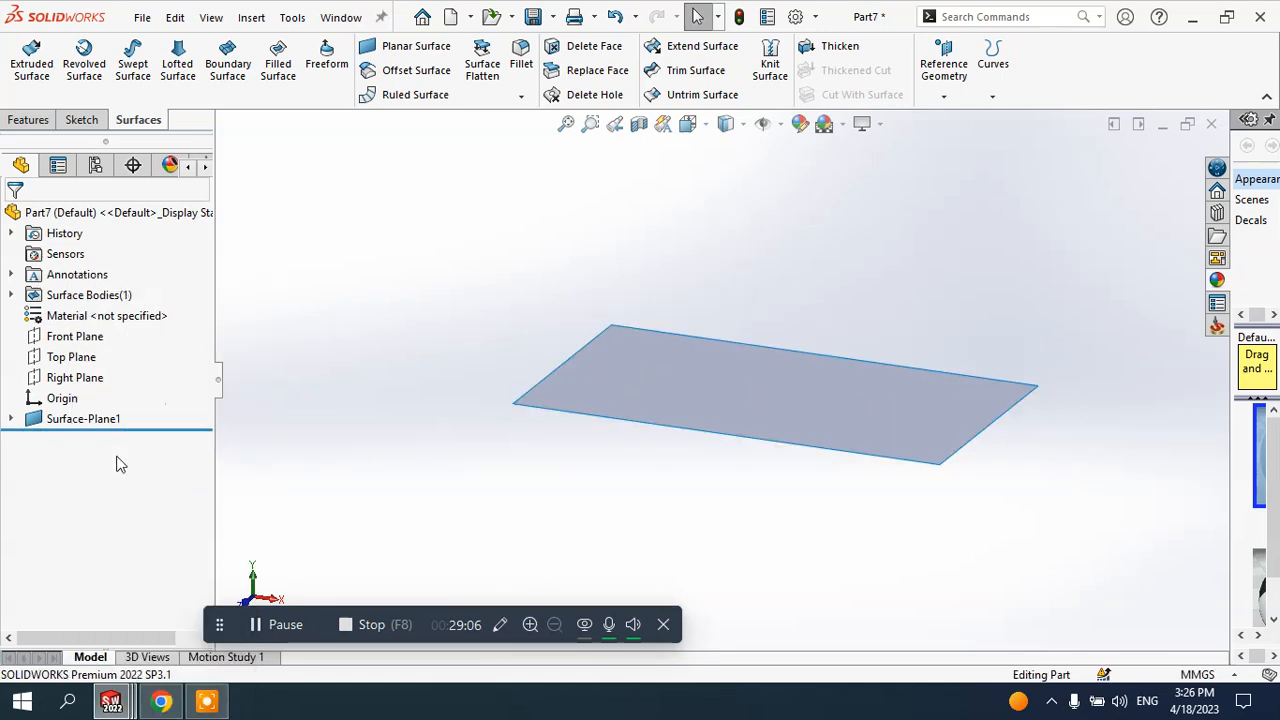
- Offset the rectangular planar surface by 30 mm with the direction reversed so the copy lies below it
left_click(392, 80)
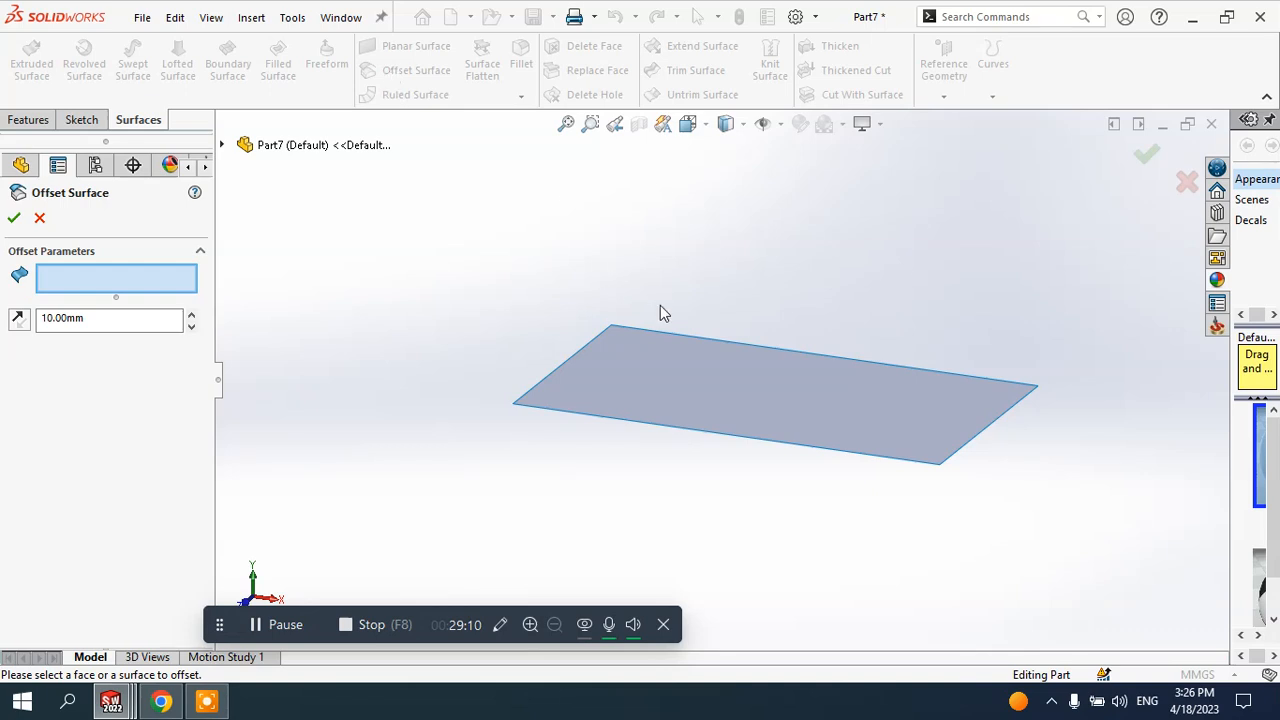
left_click(631, 369)
middle_click_drag(640, 423, 577, 389)
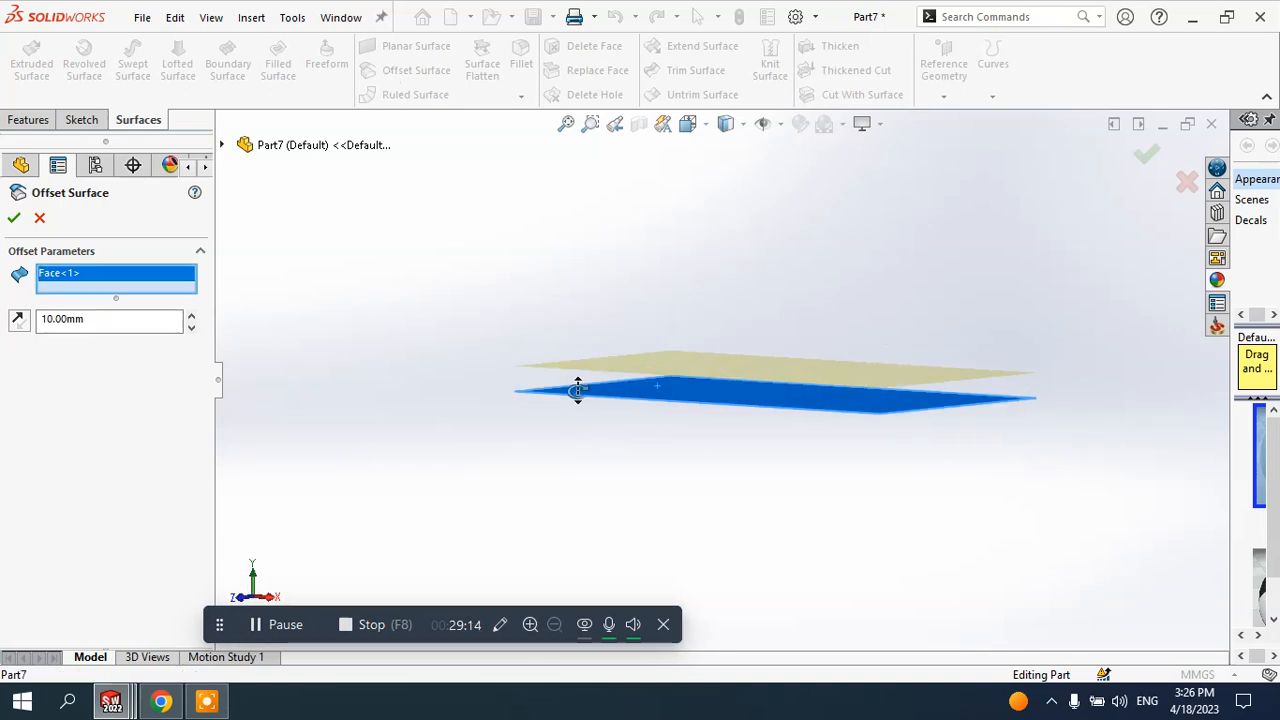
left_click(191, 315)
left_click(191, 315)
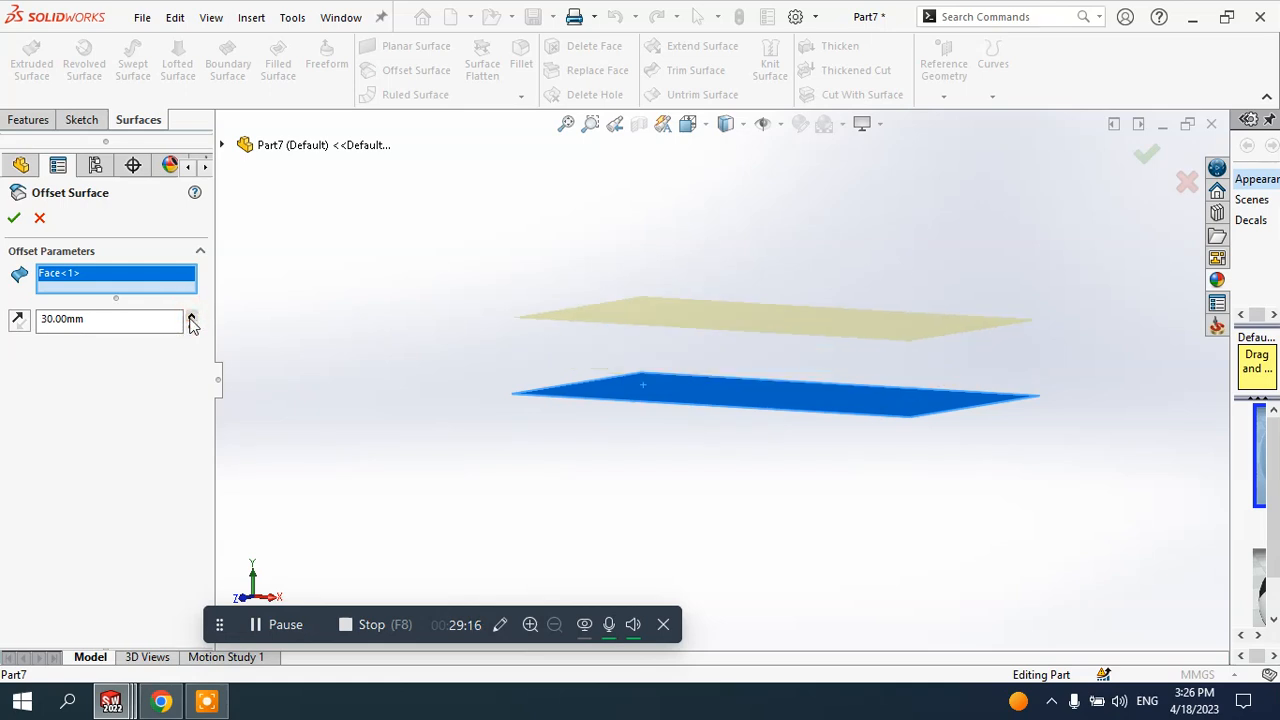
left_click(18, 320)
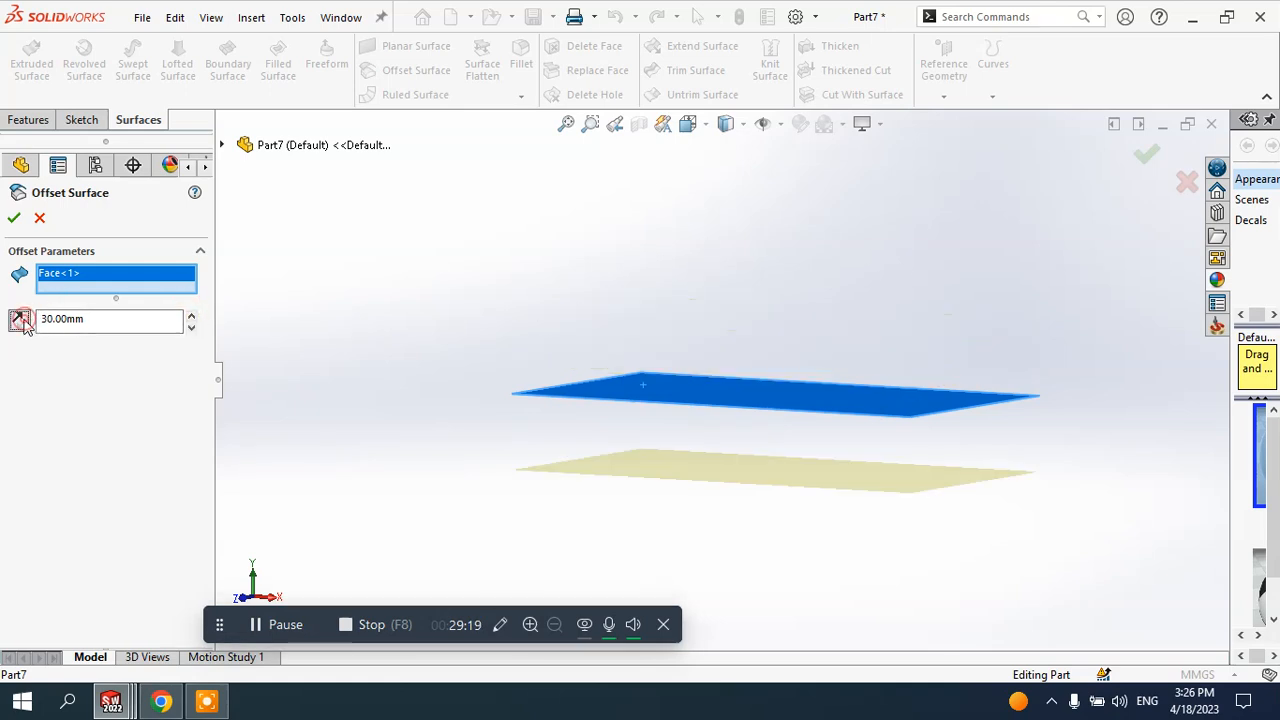
left_click(13, 224)
middle_click_drag(674, 229, 645, 288)
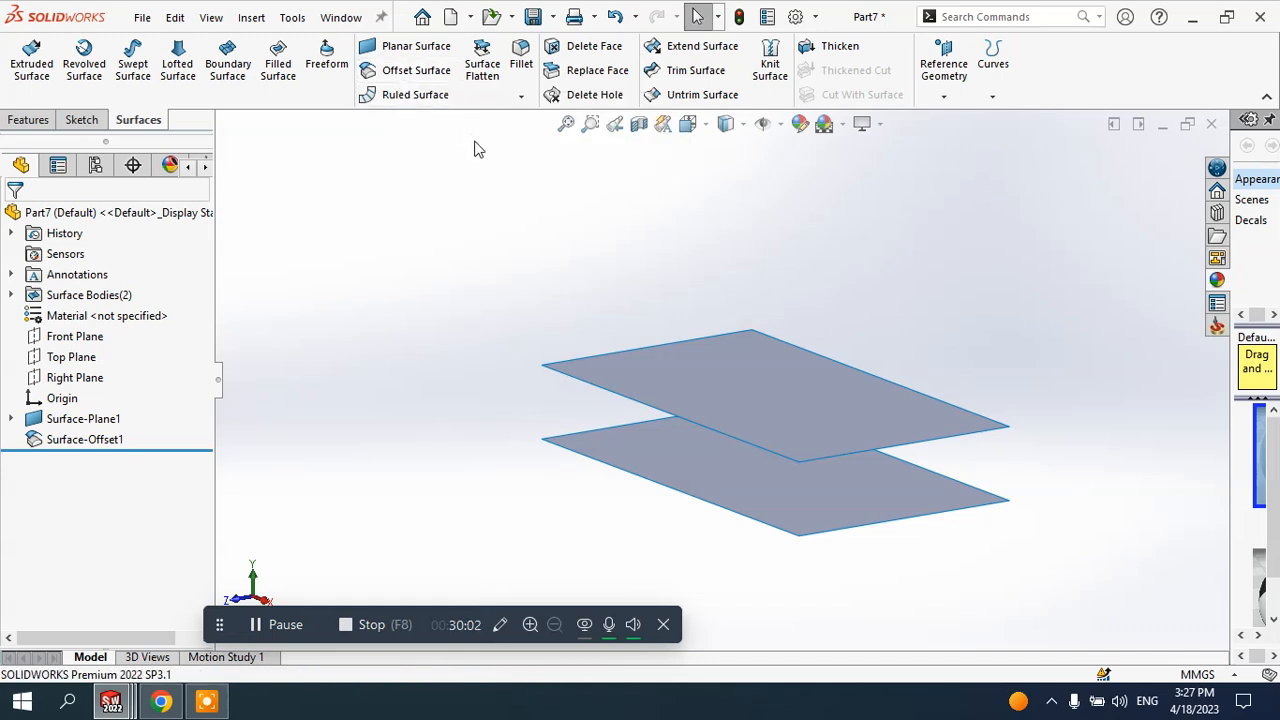
- Delete the offset surface below the rectangular planar surface
left_click(112, 439)
right_click(112, 440)
left_click(150, 452)
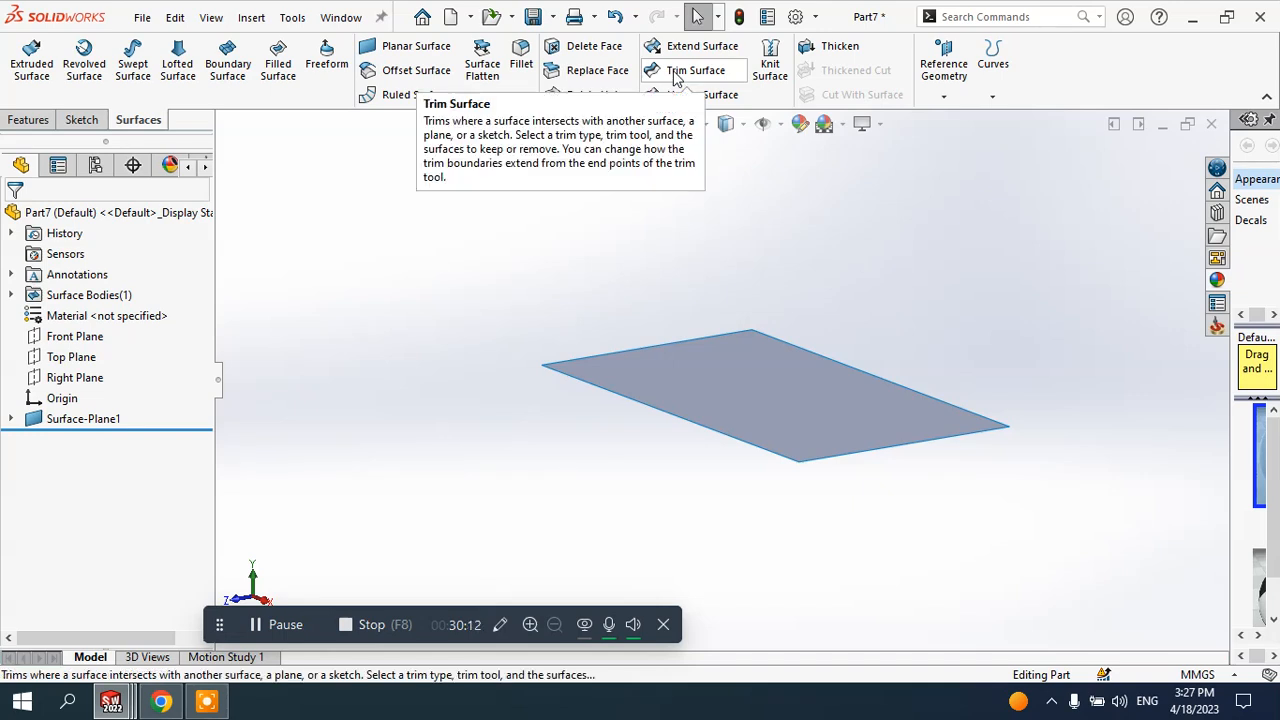
left_click(84, 121)
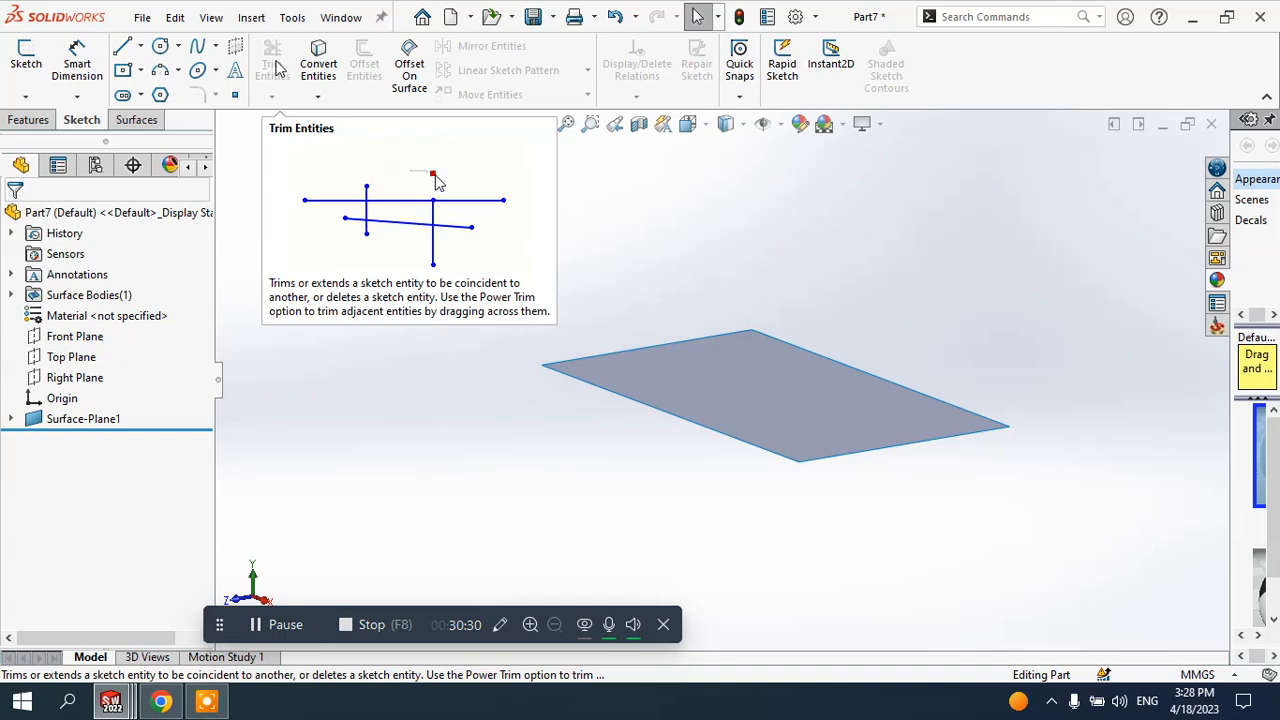
left_click(148, 121)
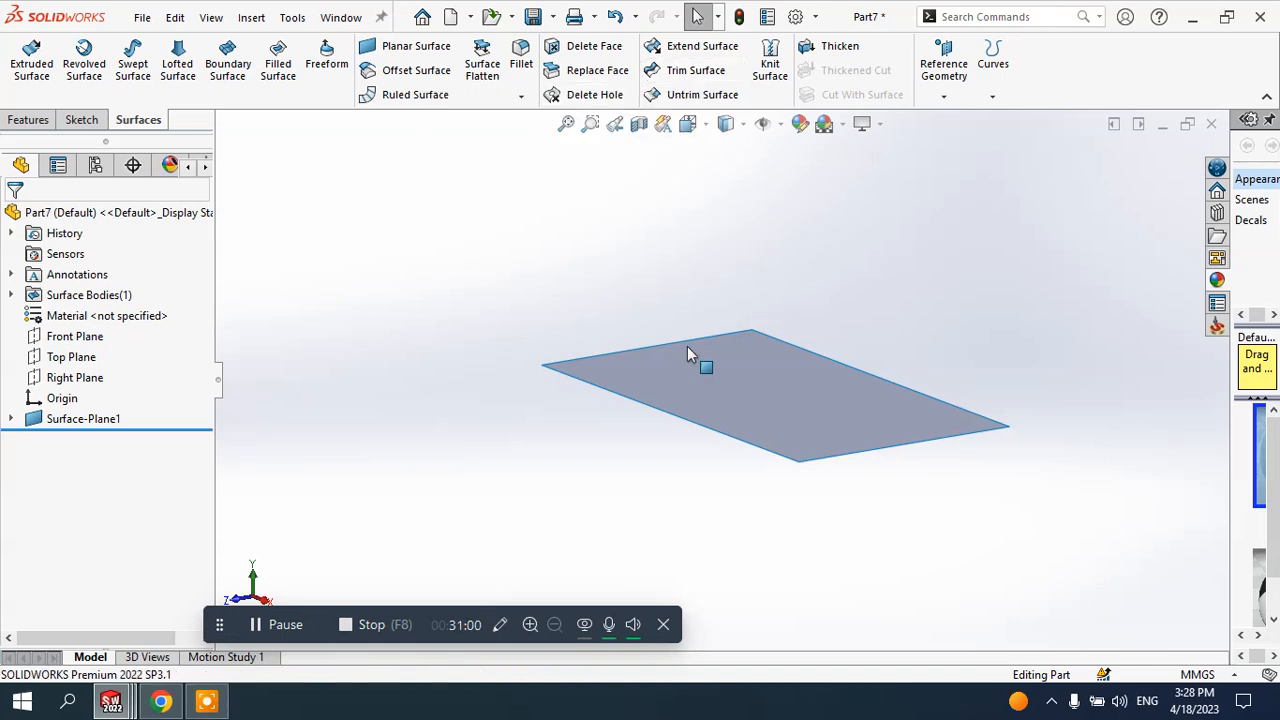
- Start a sketch on the rectangular planar surface and draw a circle centred about 60 mm left of and 14 mm above the origin
left_click(694, 376)
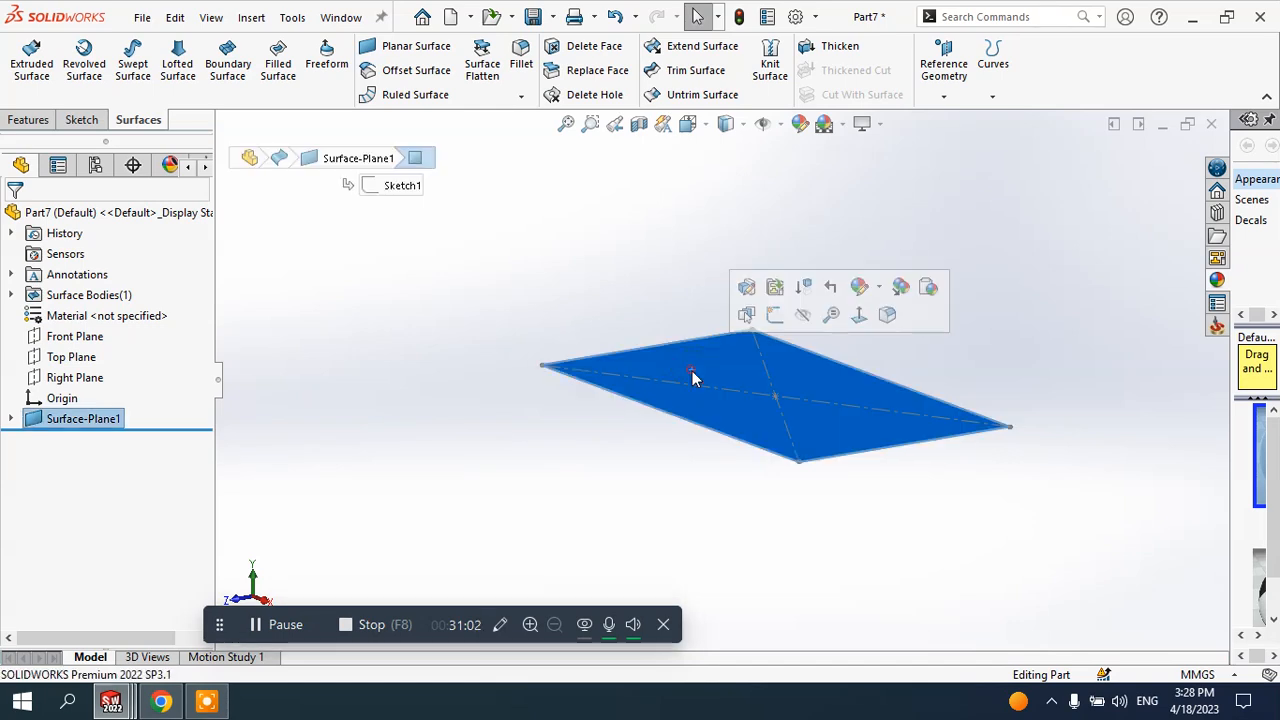
left_click(777, 317)
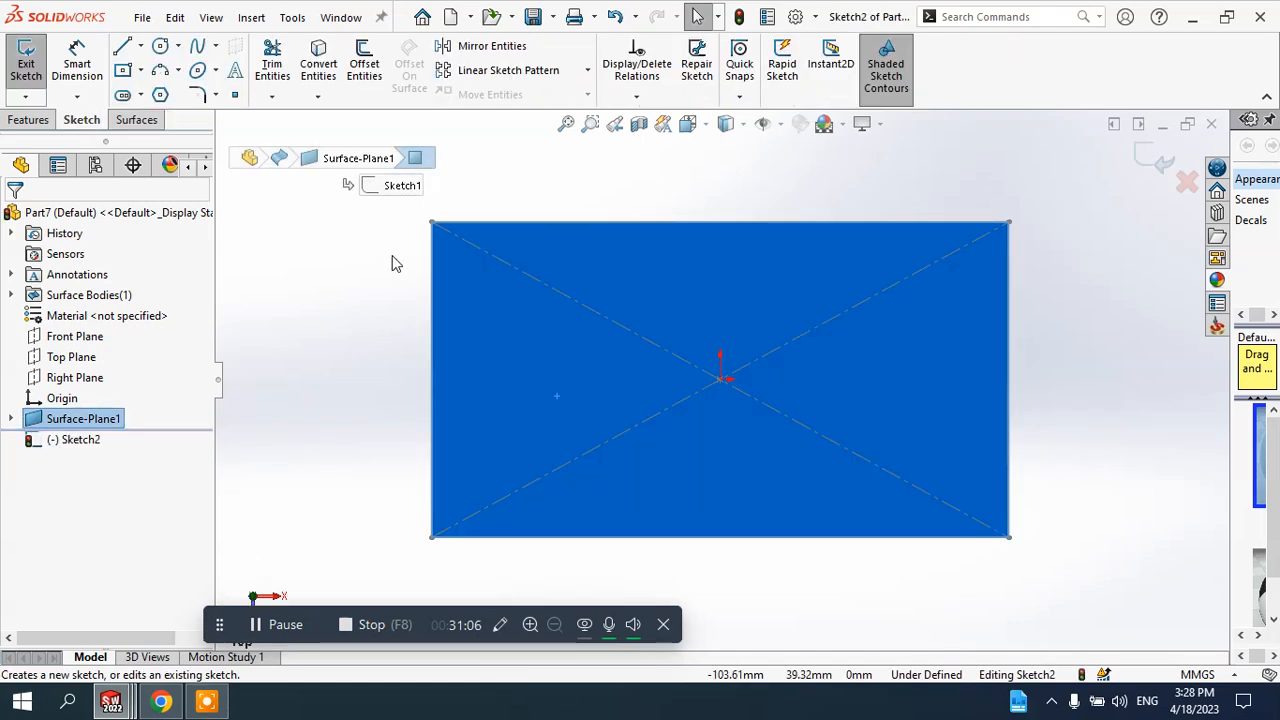
left_click(178, 47)
left_click(186, 70)
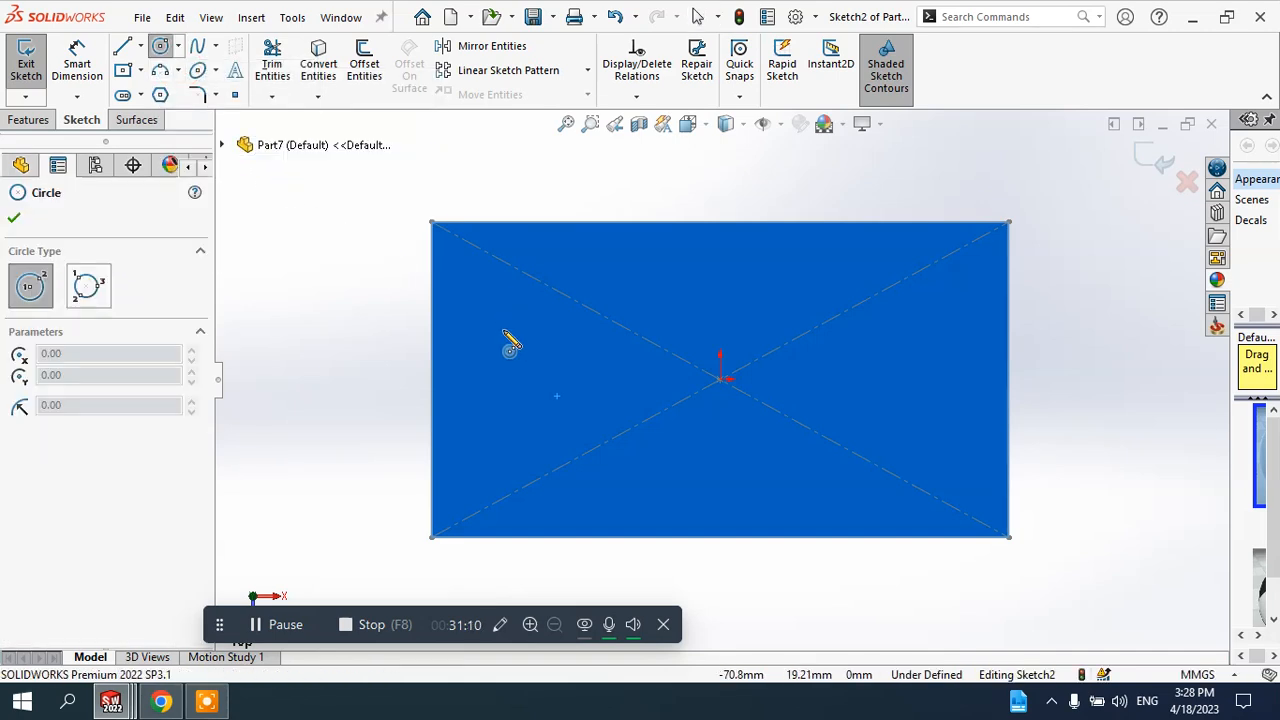
mouse_move(529, 335)
left_mouse_down()
mouse_move(560, 309)
mouse_move(557, 275)
left_mouse_up()
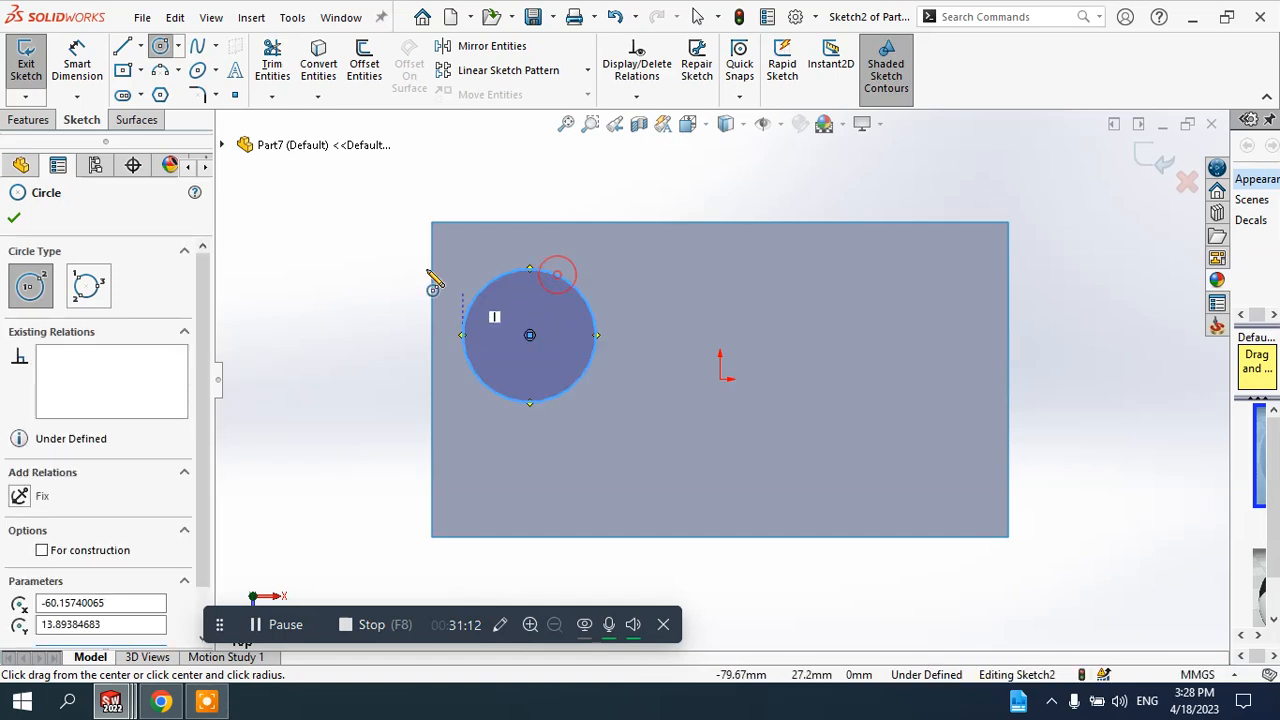
key("Escape")
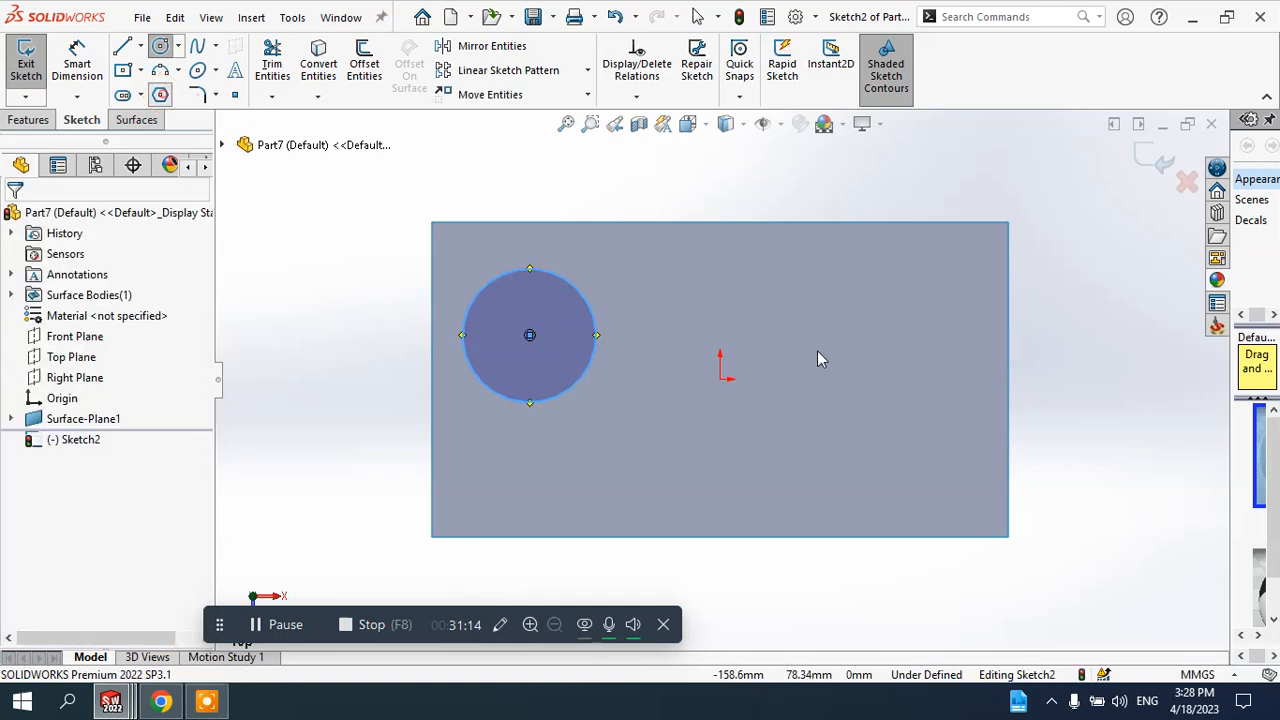
- Add a hexagon with an inscribed circle of about 36 mm near the upper-right corner and a center rectangle near the lower edge, finishing the sketch
left_click_drag(893, 308, 929, 252)
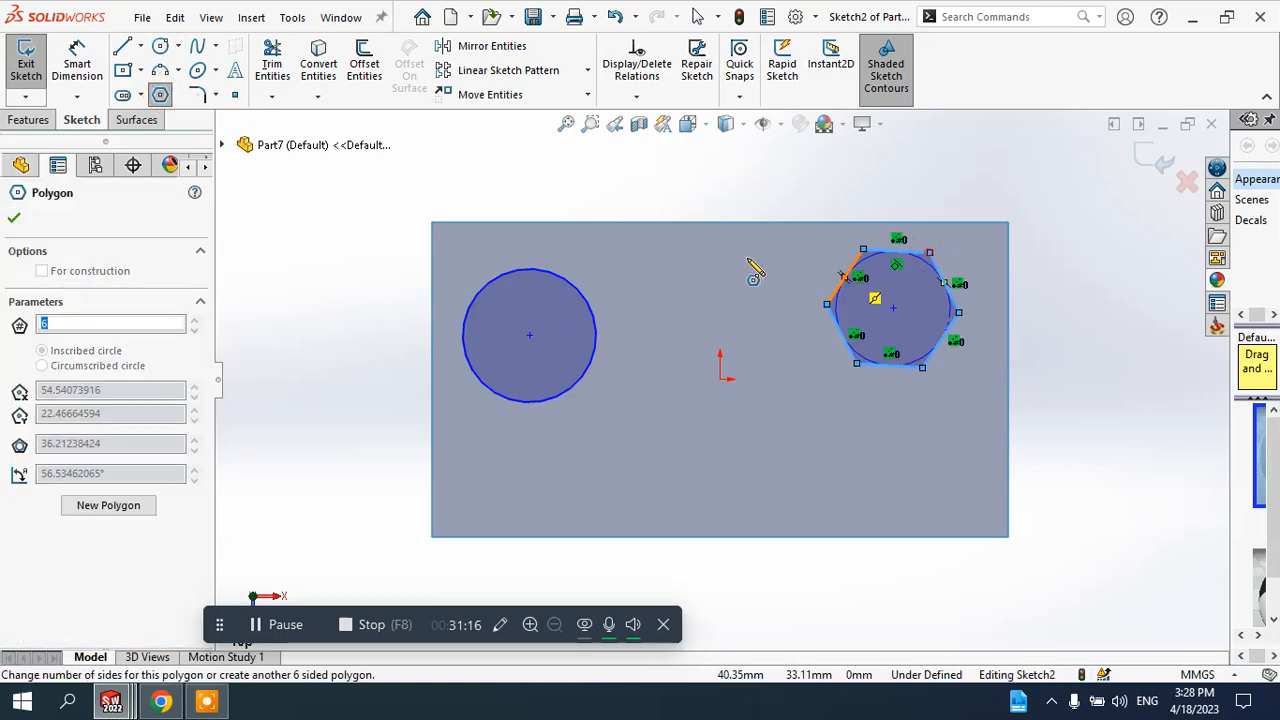
left_click(142, 72)
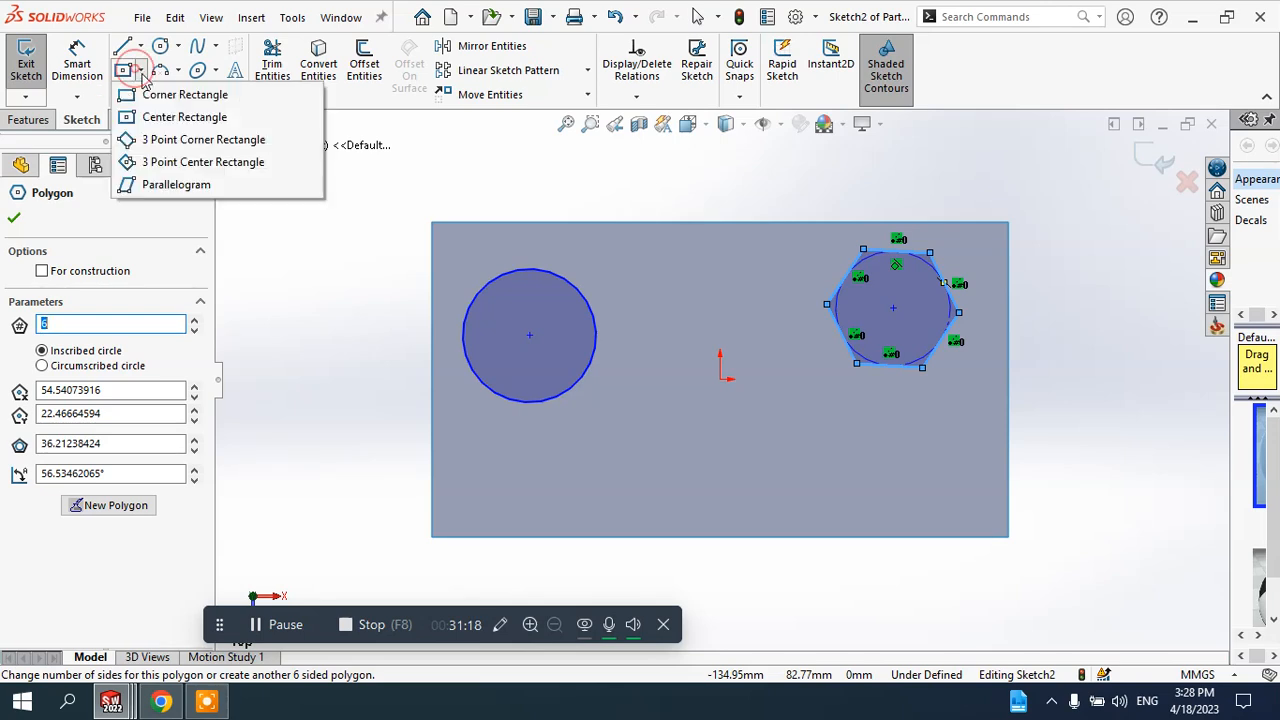
left_click(180, 117)
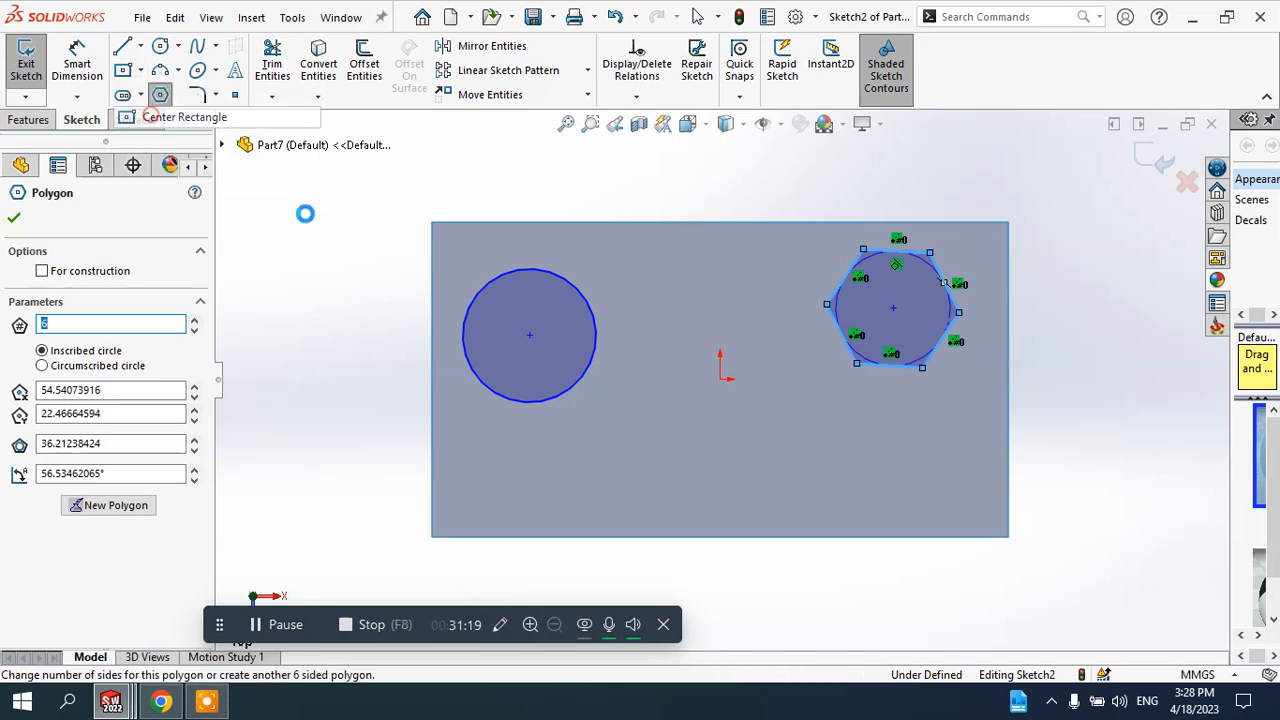
left_click(729, 462)
left_click(794, 403)
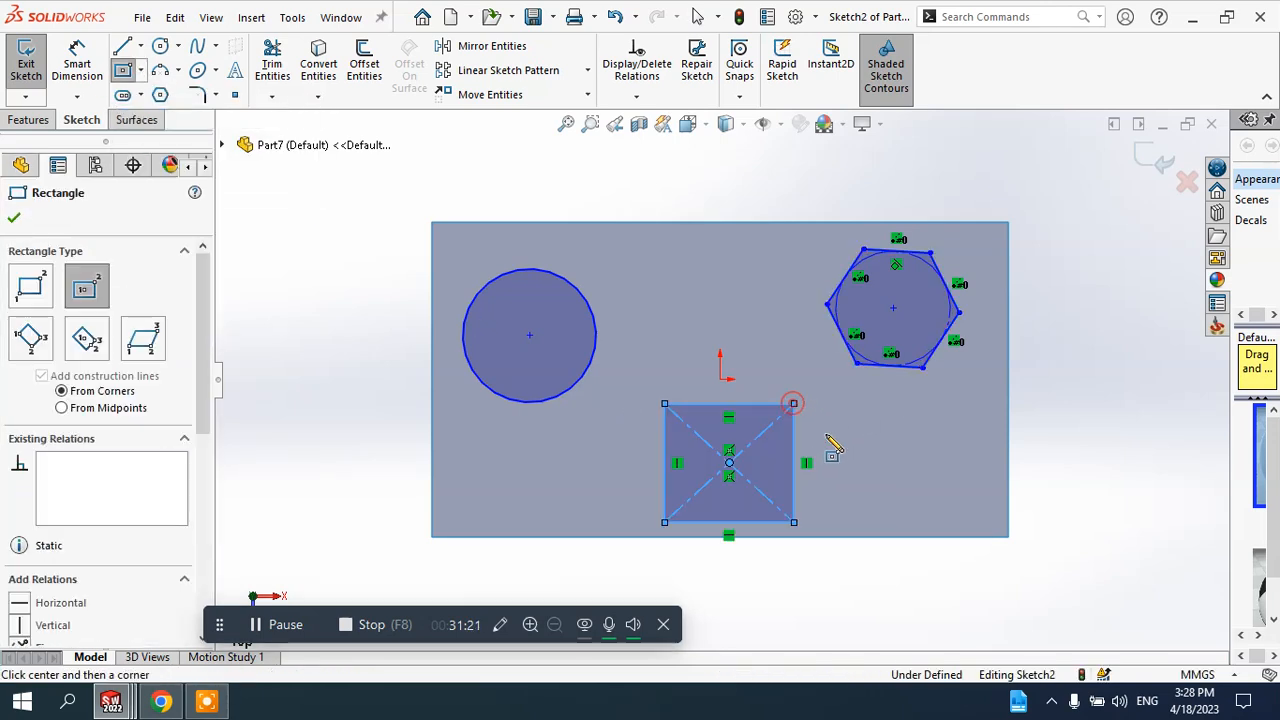
left_click(16, 218)
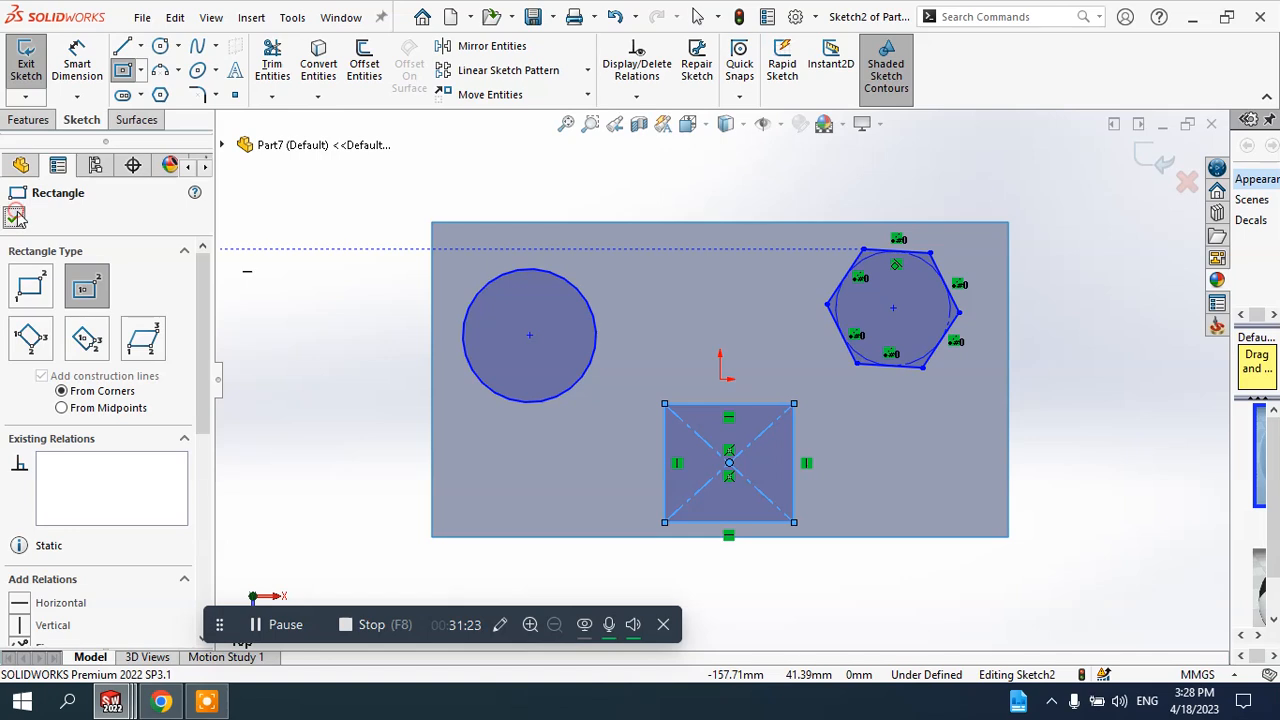
left_click(1155, 165)
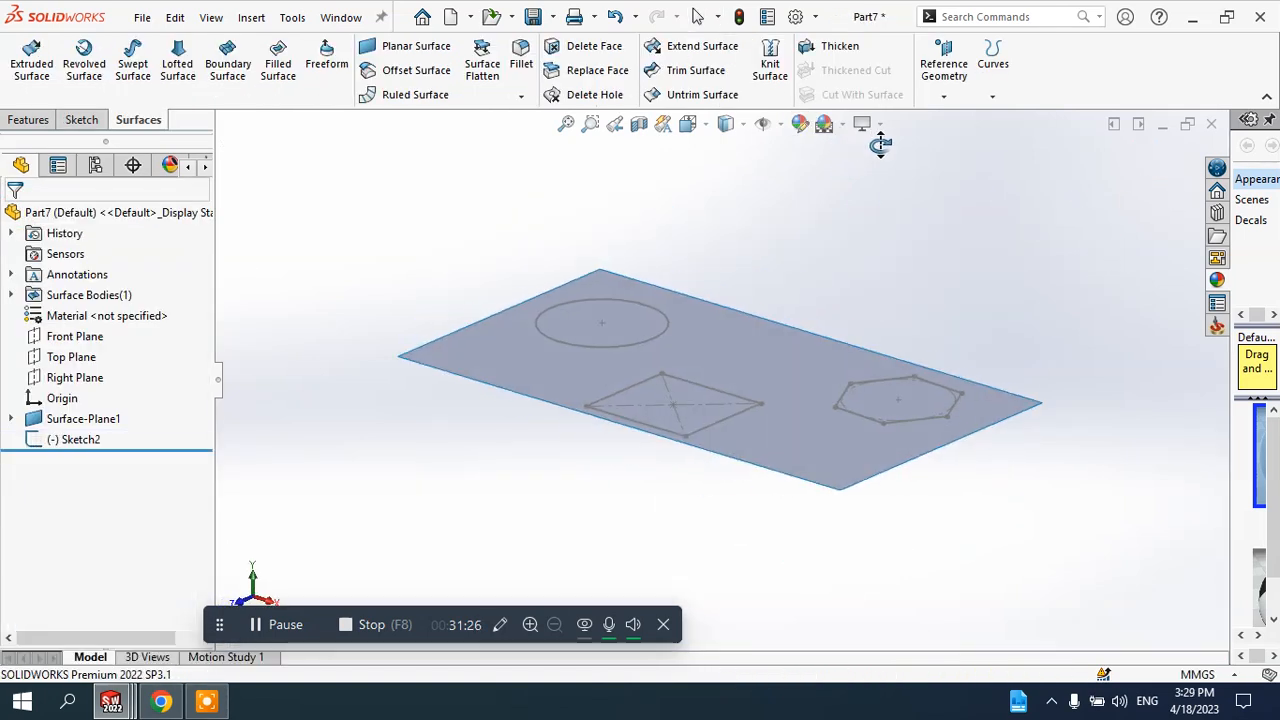
scroll(745, 362, "down", 3)
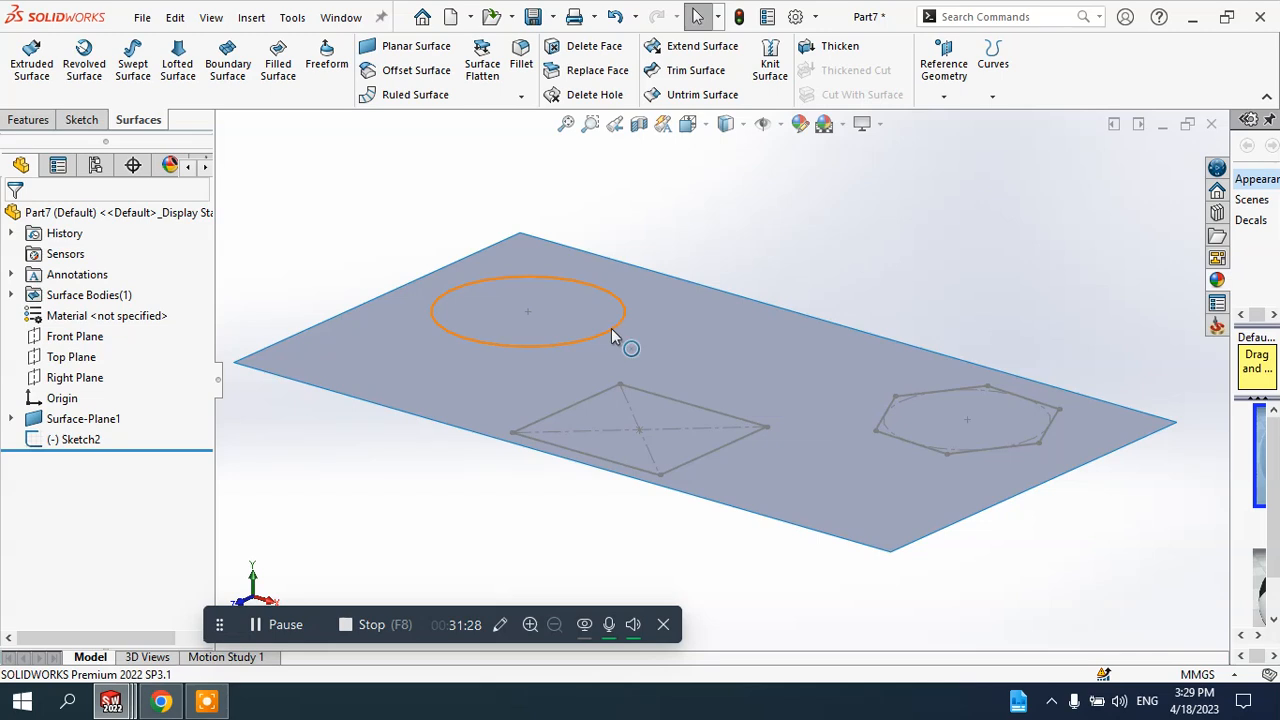
left_click(612, 330)
left_click(734, 356)
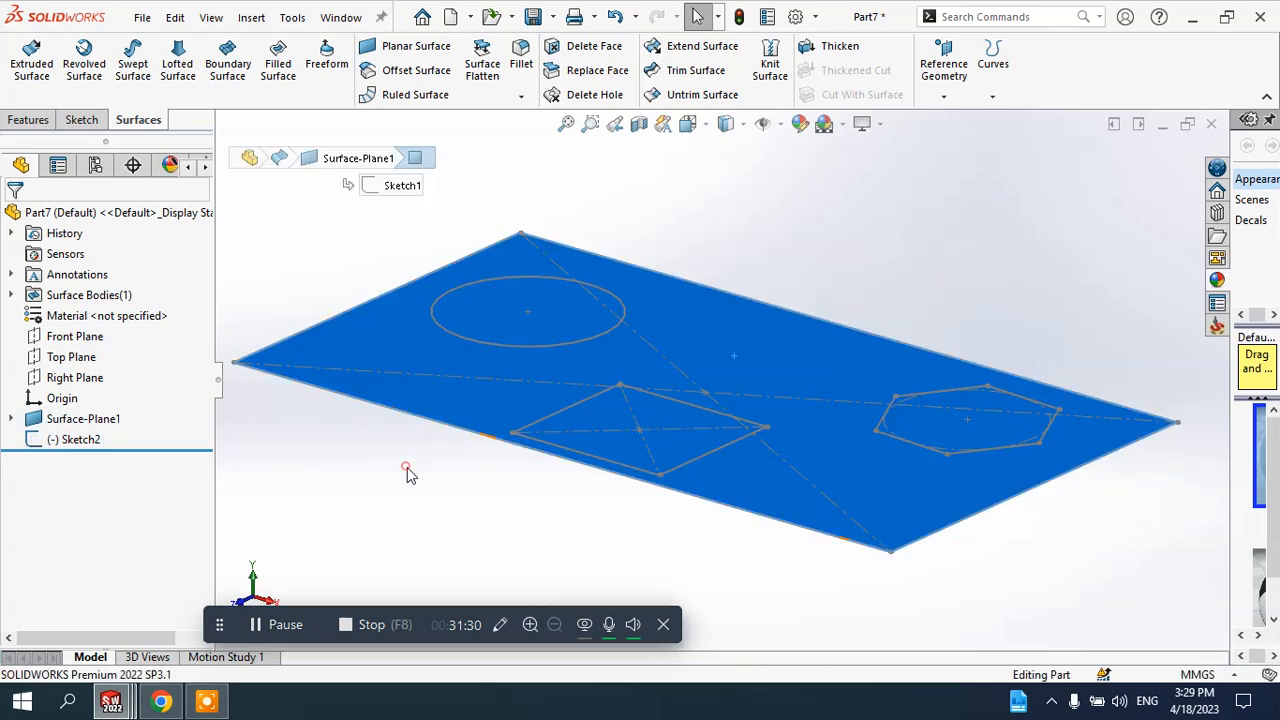
left_click(407, 472)
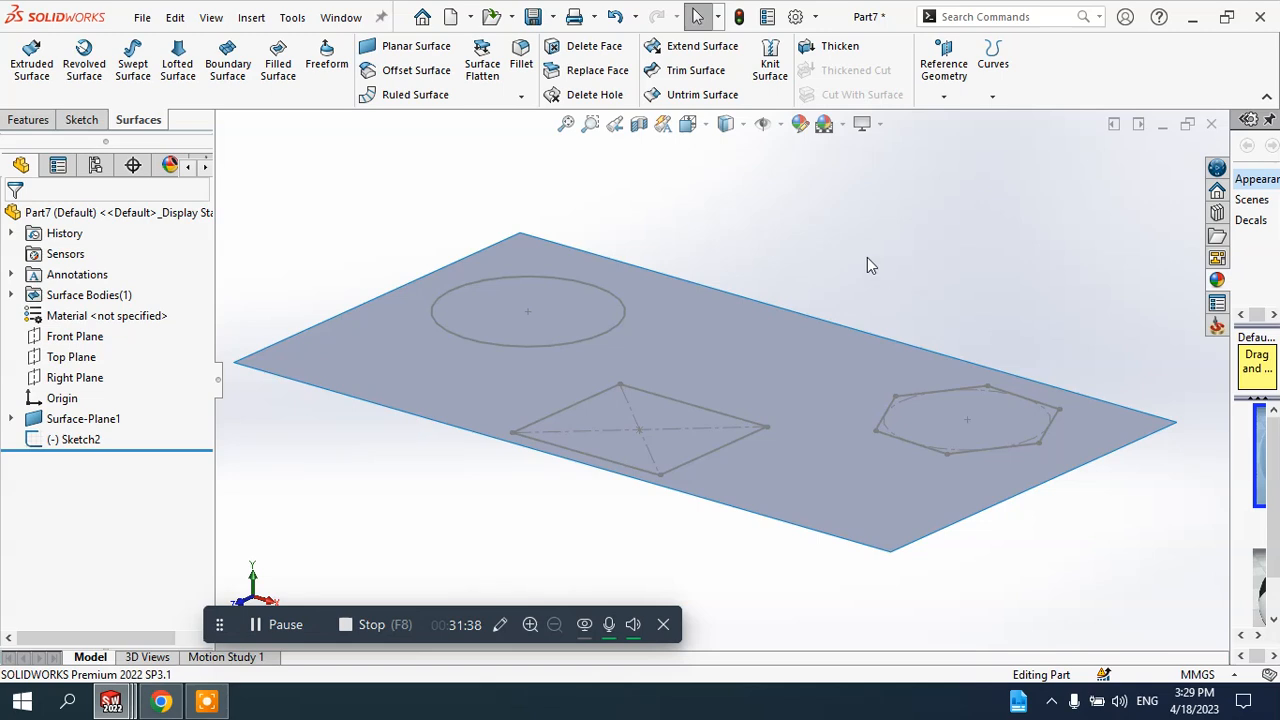
- Trim the planar surface using the three-shape sketch as trim tool, with Remove selections set to remove the region outside the circle, rectangle and hexagon
left_click(691, 72)
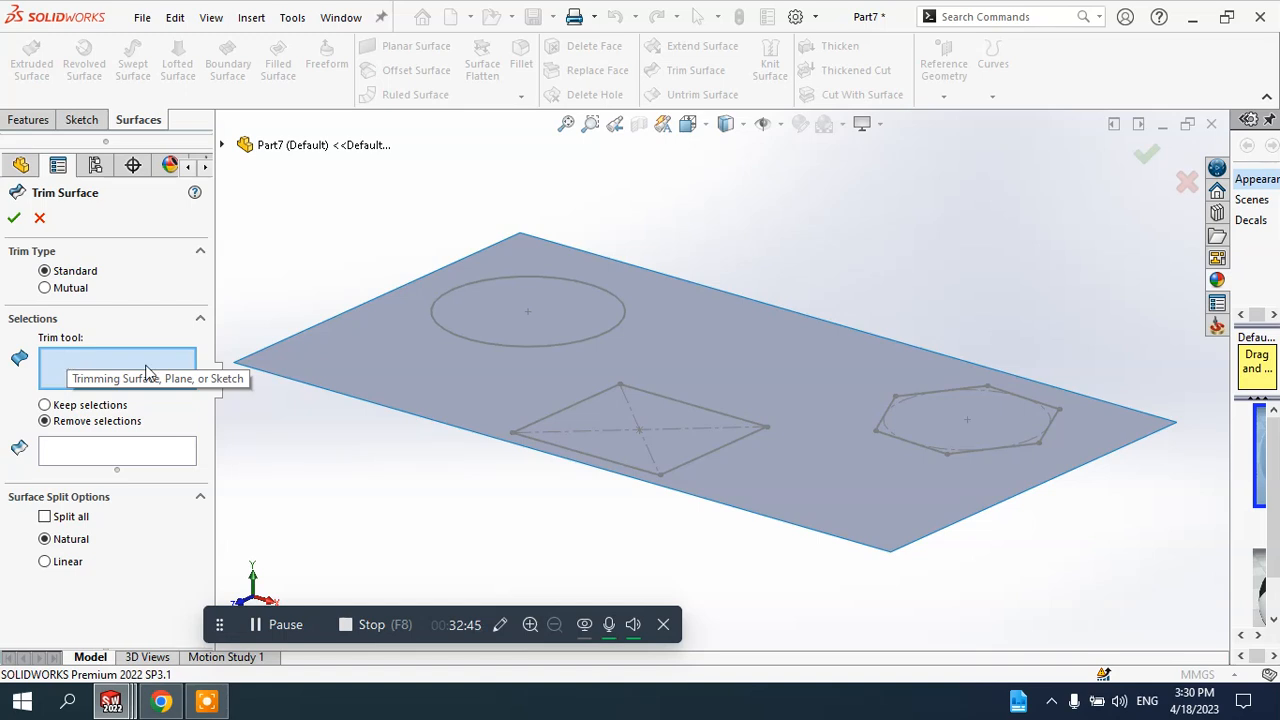
left_click(456, 338)
left_click(441, 342)
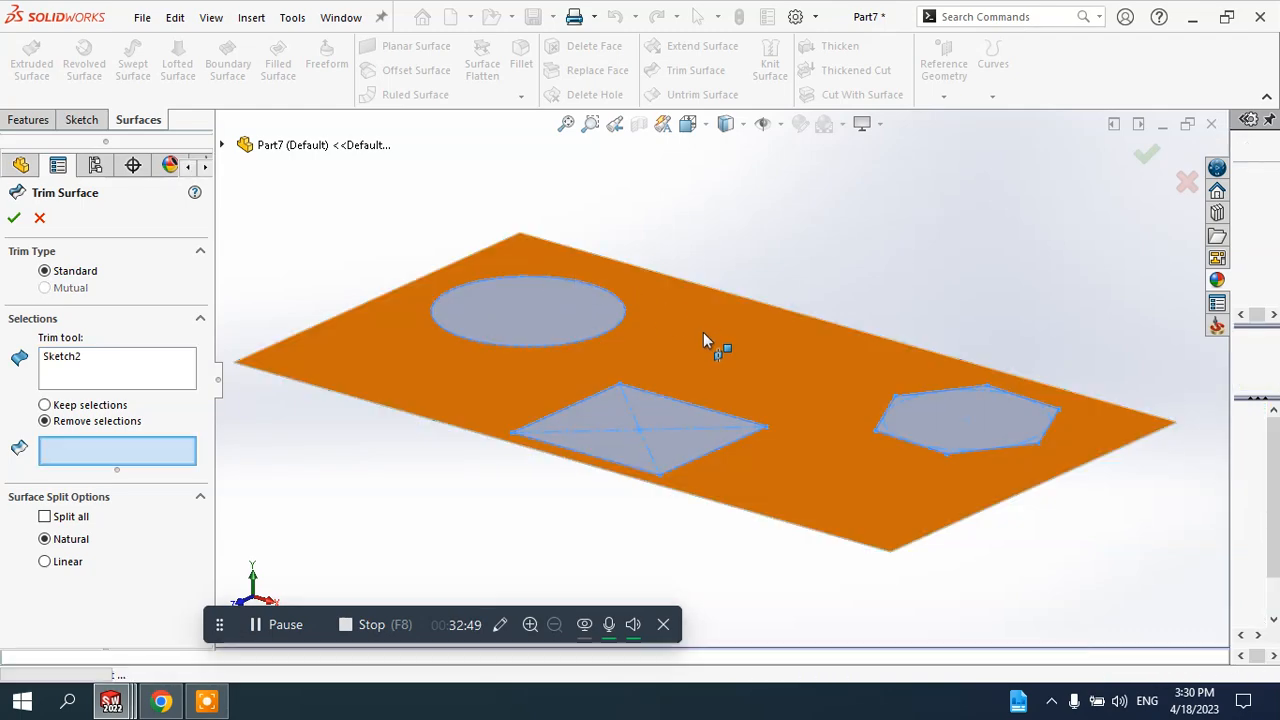
left_click(64, 356)
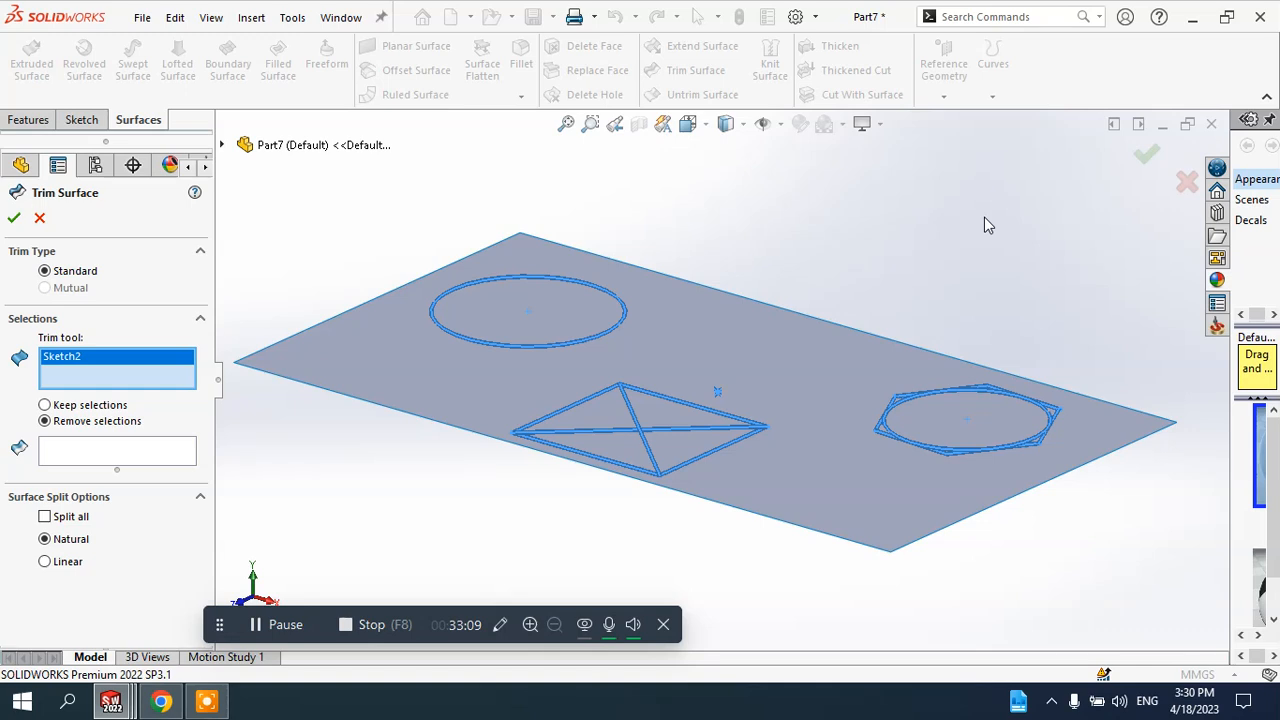
left_click(45, 421)
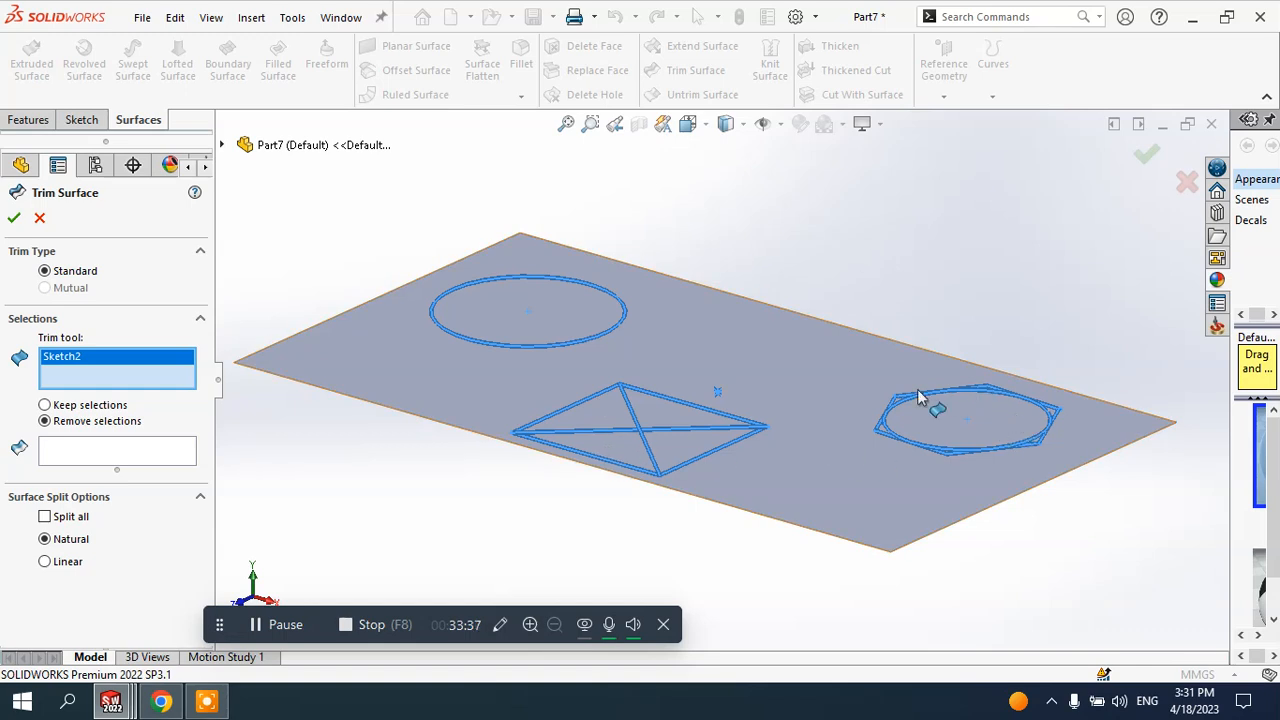
left_click(110, 406)
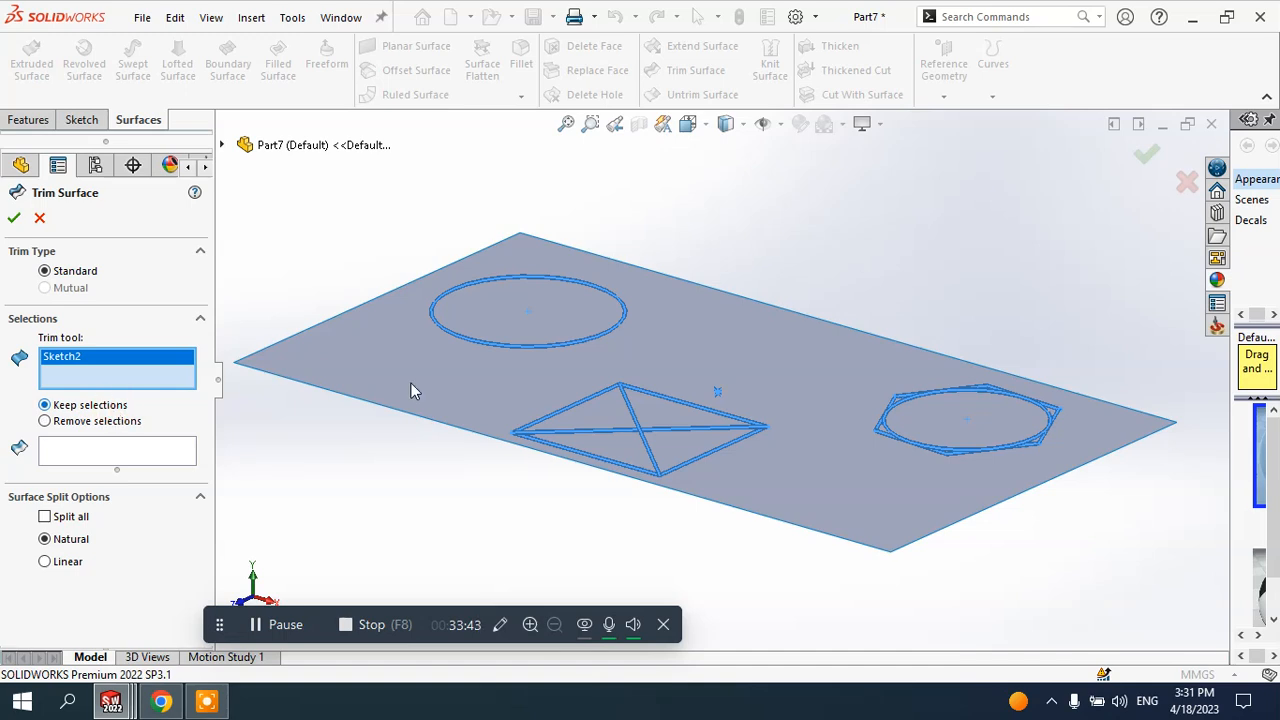
left_click(112, 420)
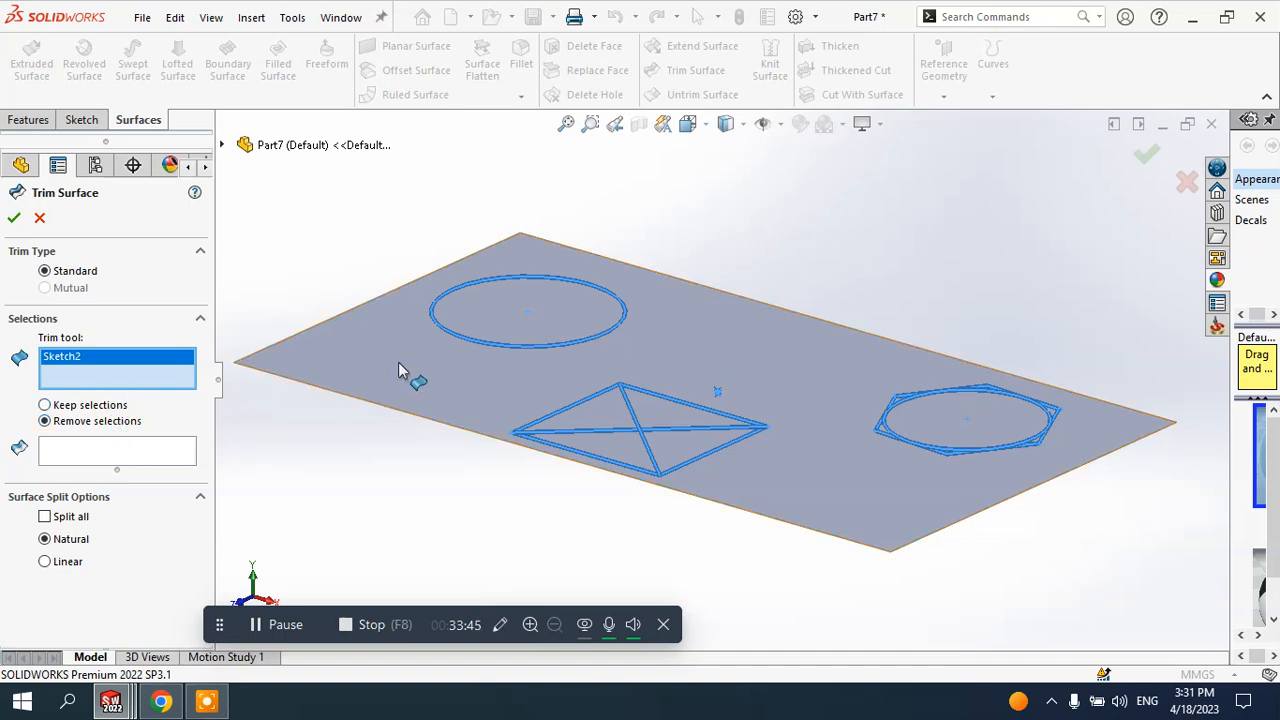
left_click(78, 452)
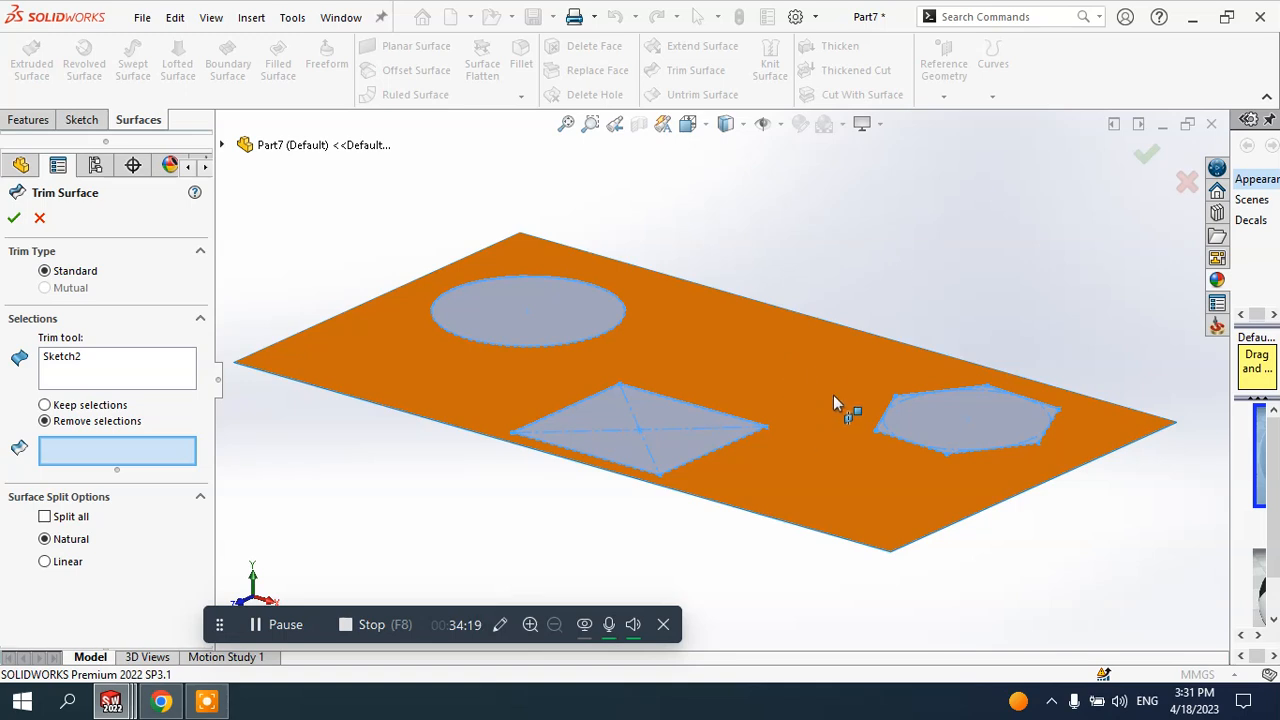
left_click(782, 368)
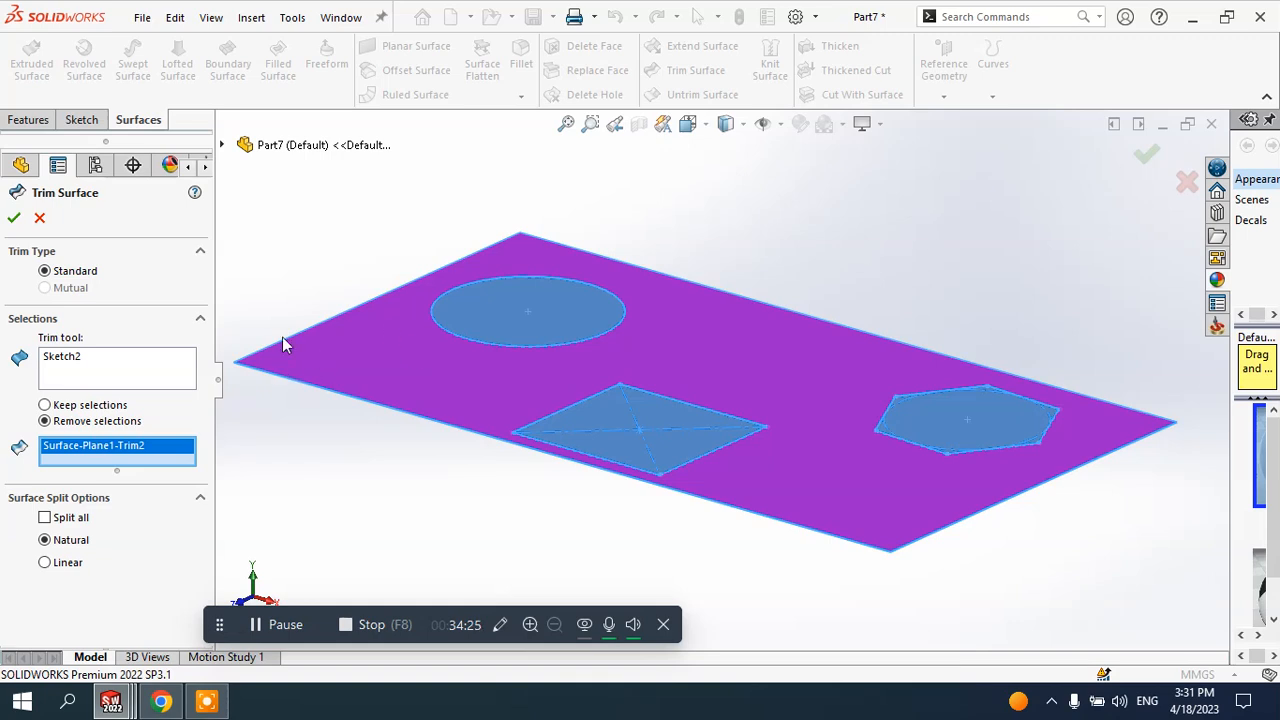
left_click(14, 218)
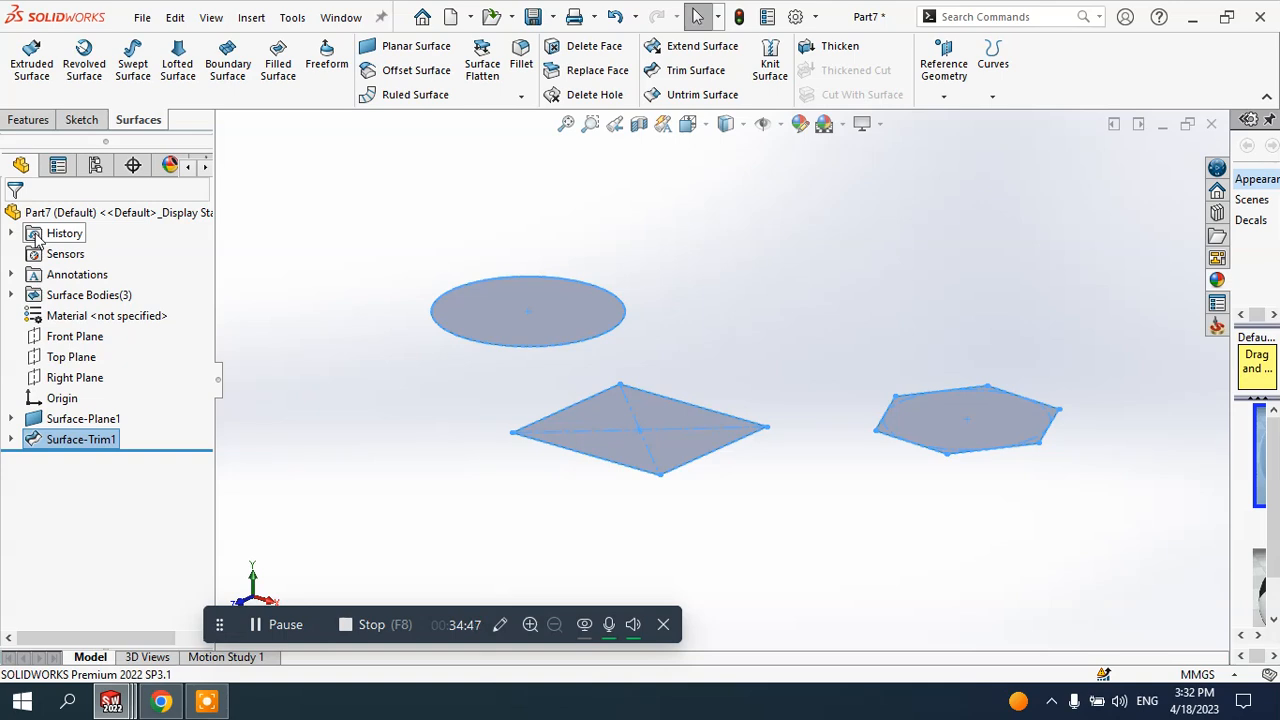
- Delete the trim feature to restore the full rectangular planar surface and its sketch
right_click(110, 440)
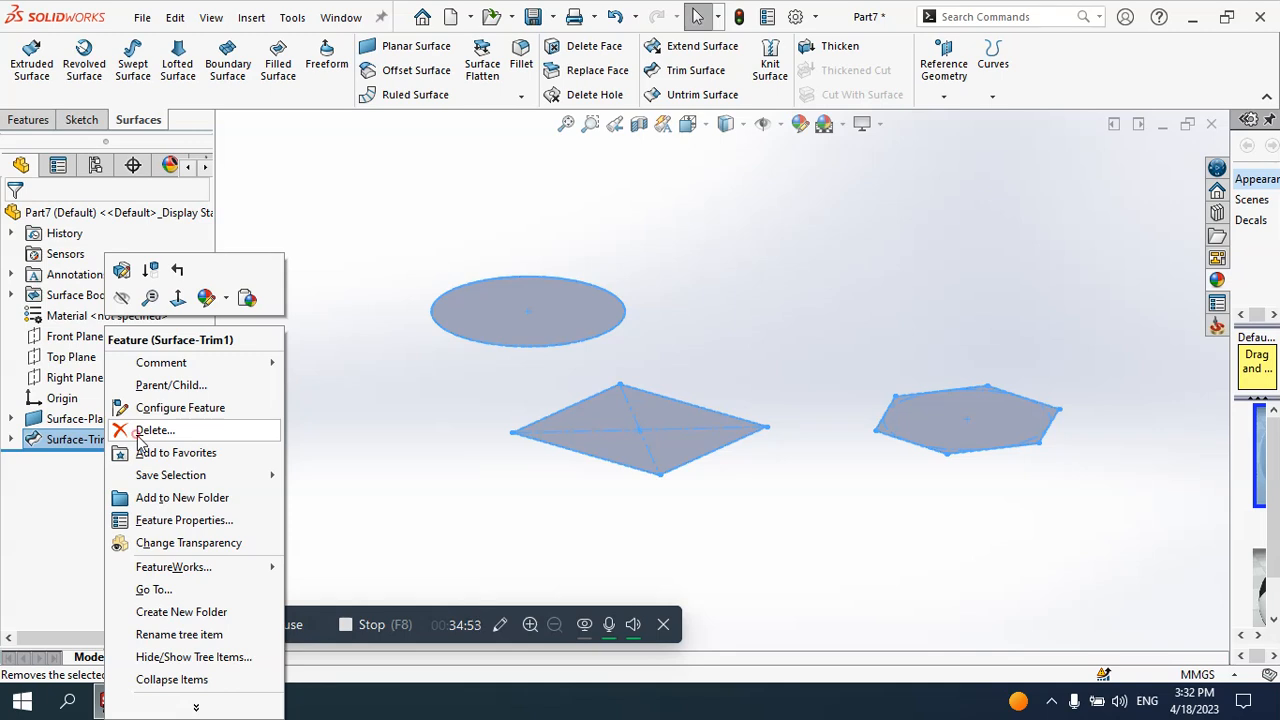
left_click(145, 431)
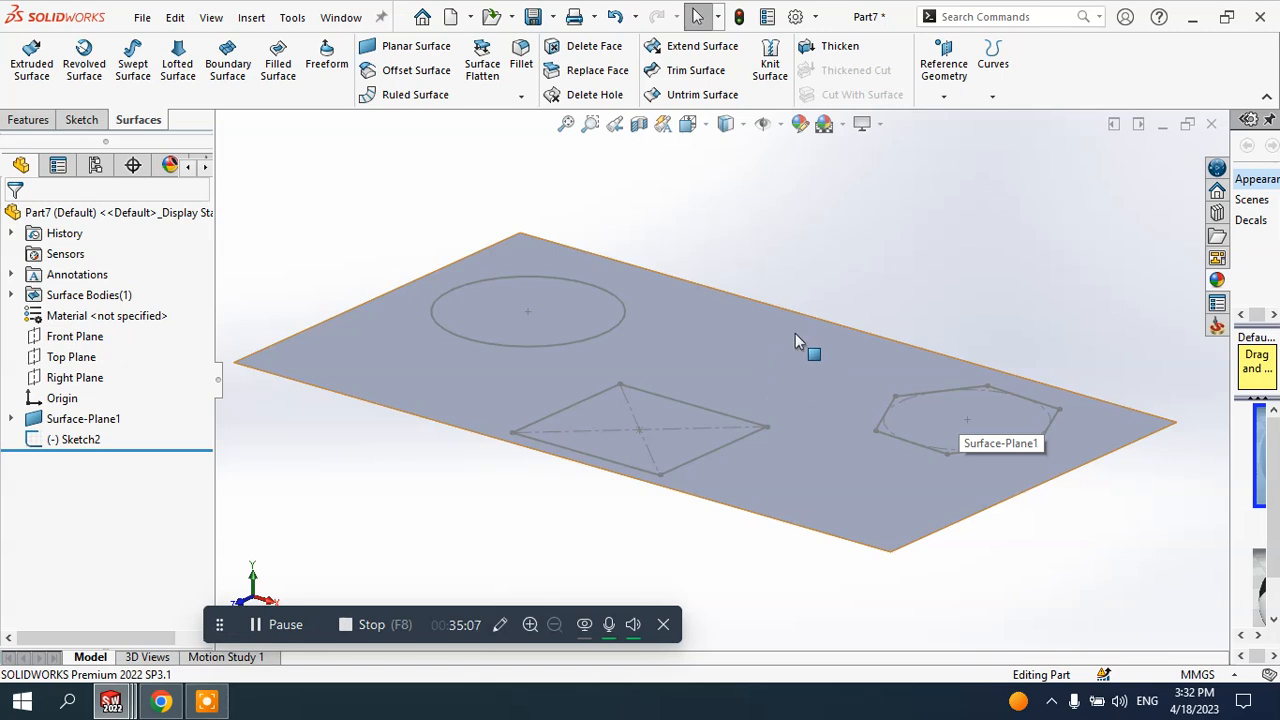
left_click(594, 262)
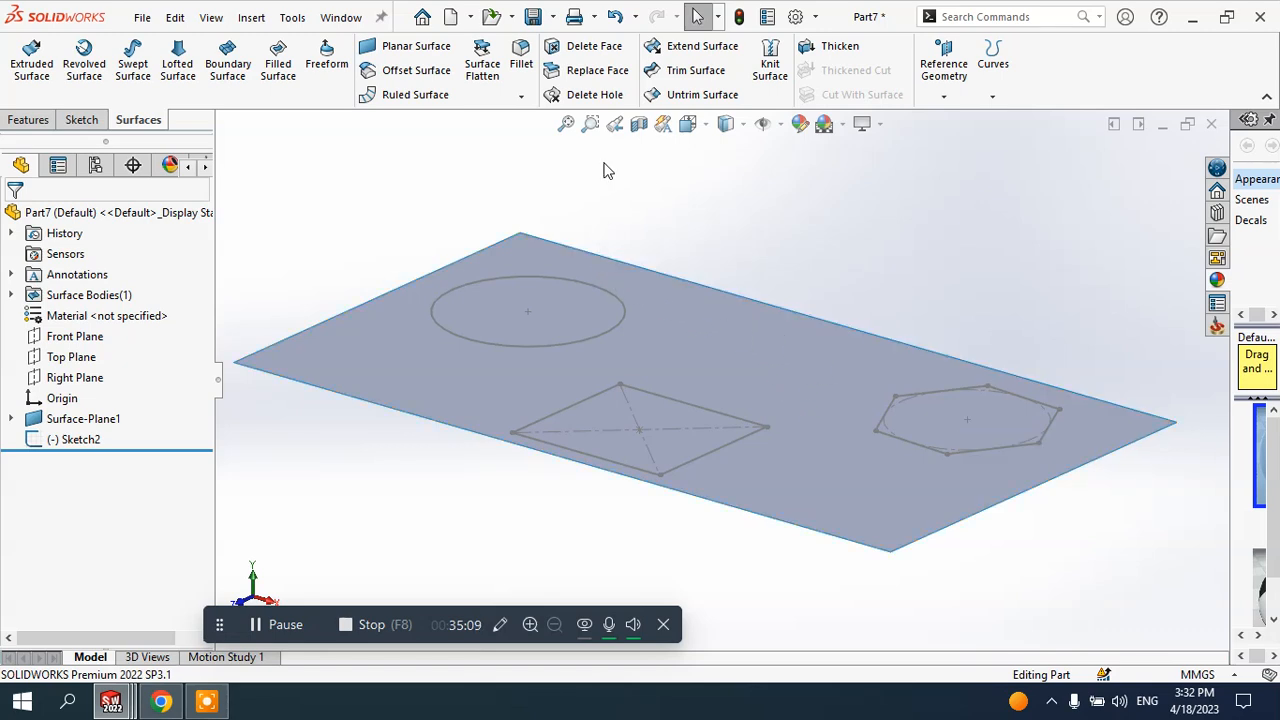
- Trim the planar surface with the three-shape sketch, using Keep selections to keep only the region outside the circle, rectangle and hexagon
left_click(688, 70)
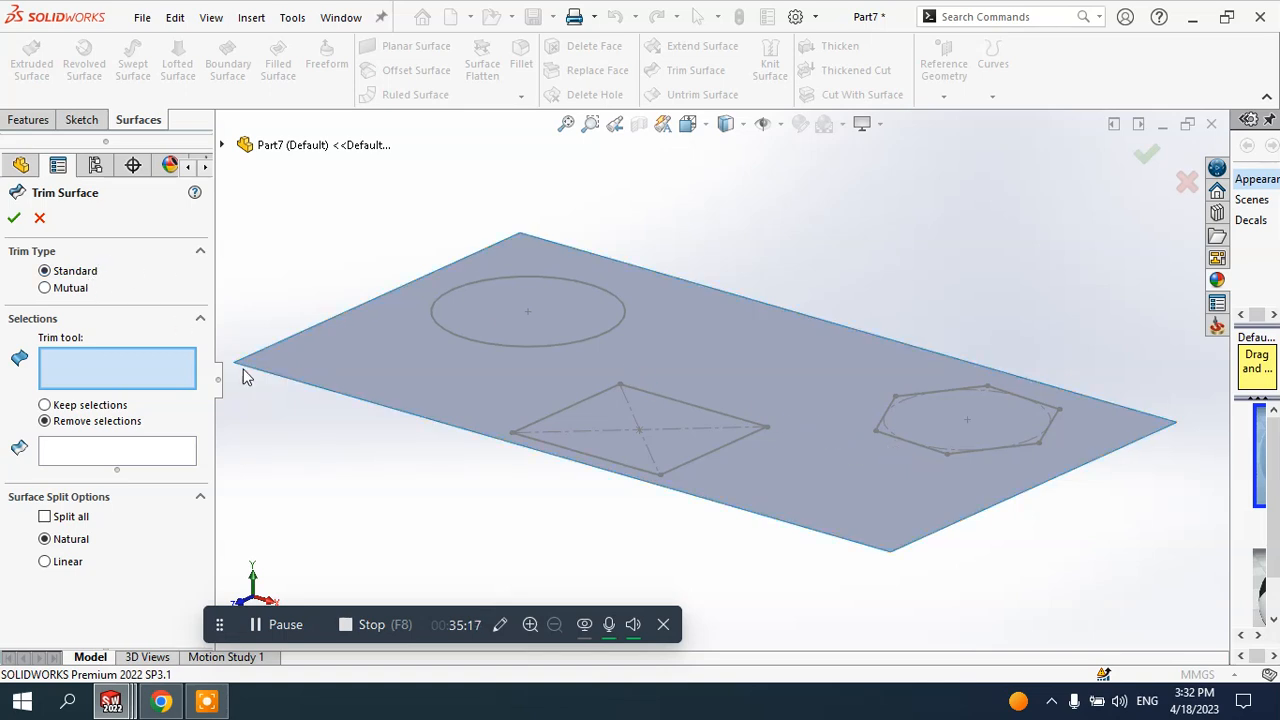
left_click(457, 336)
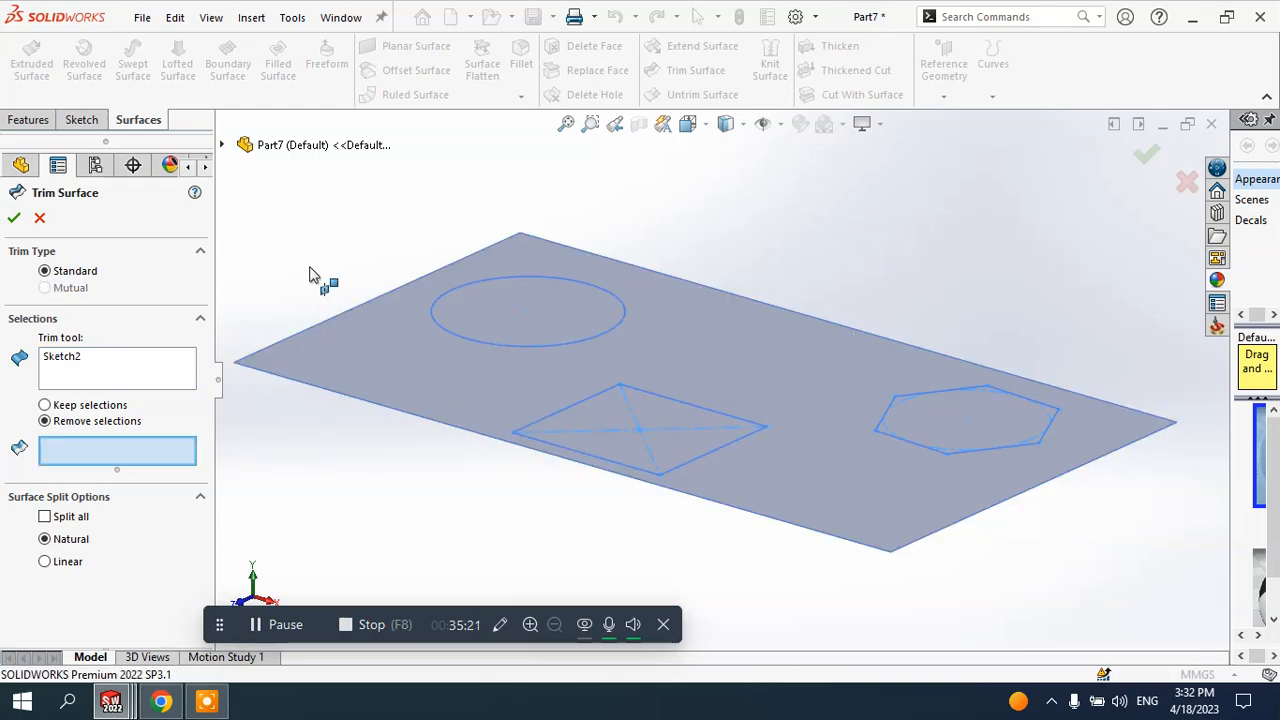
left_click(100, 409)
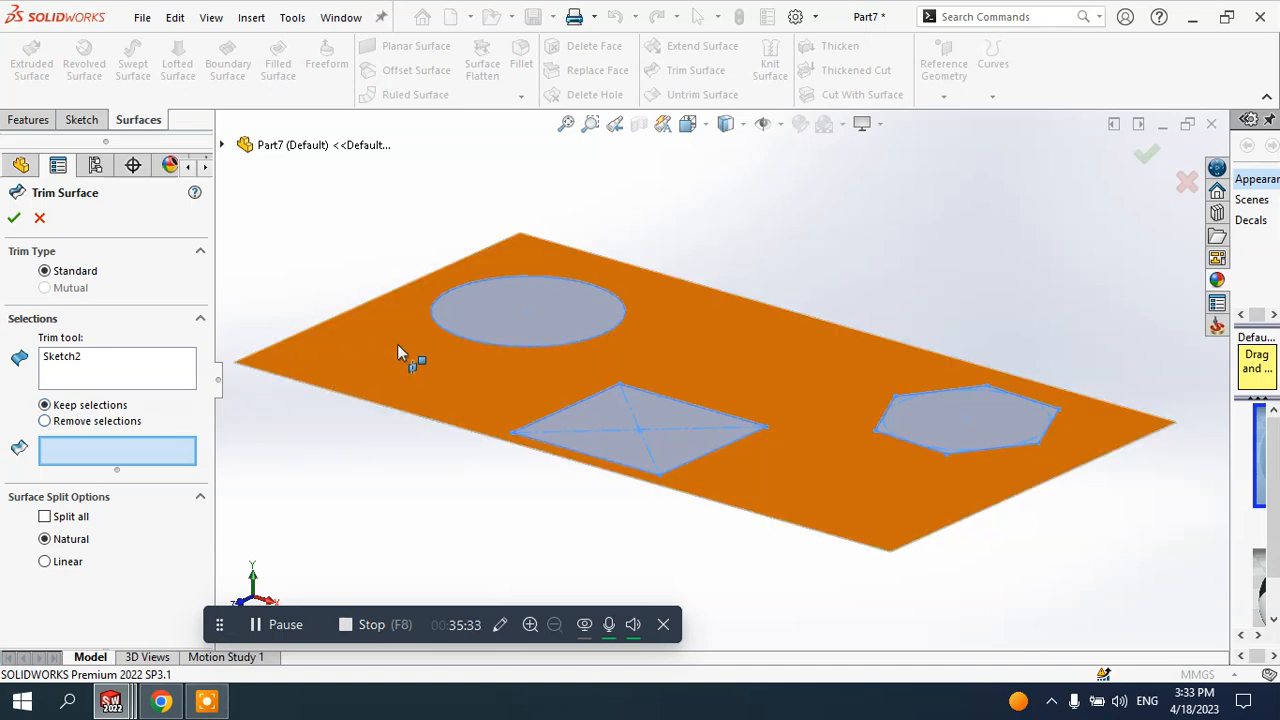
left_click(396, 347)
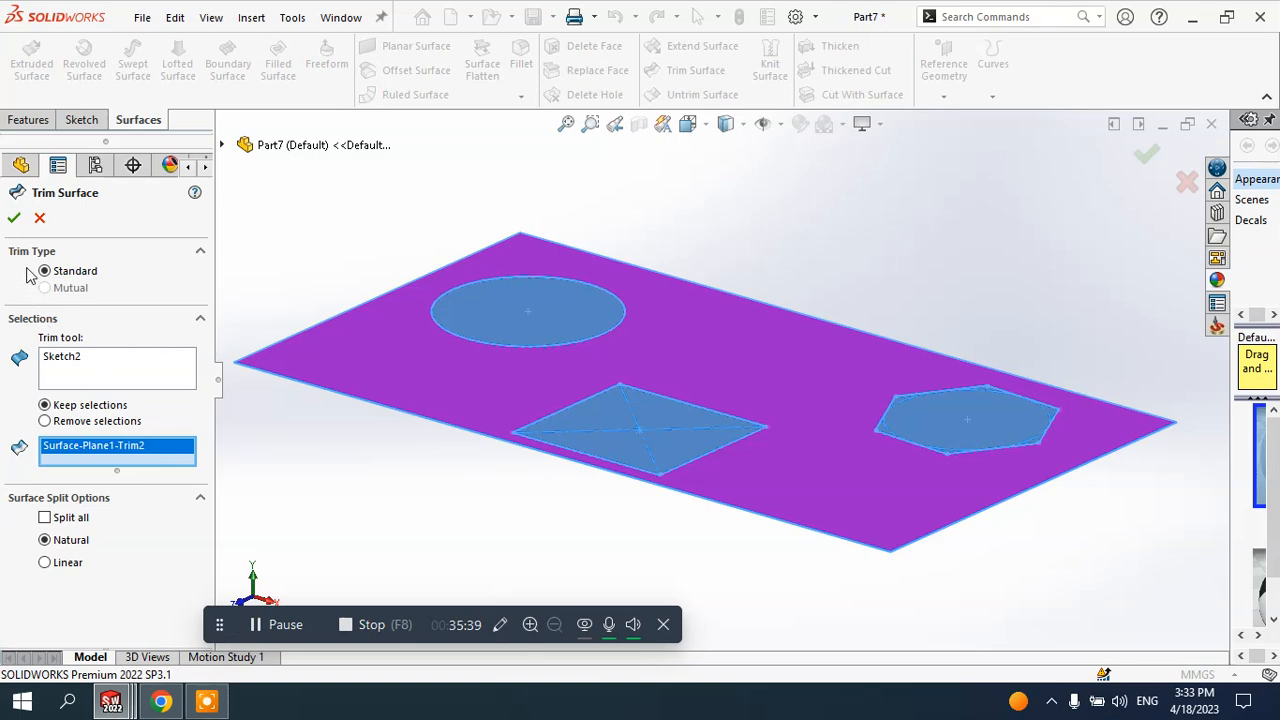
left_click(14, 219)
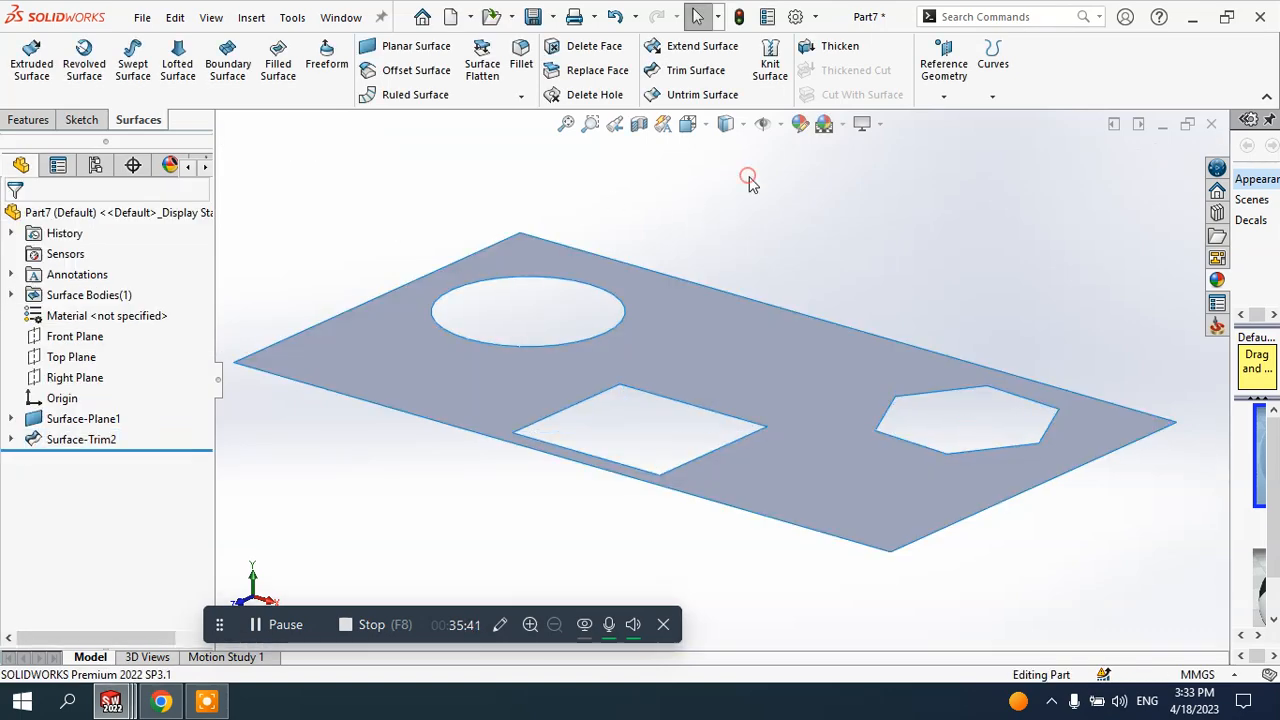
middle_click_drag(735, 187, 706, 277)
left_click(689, 297)
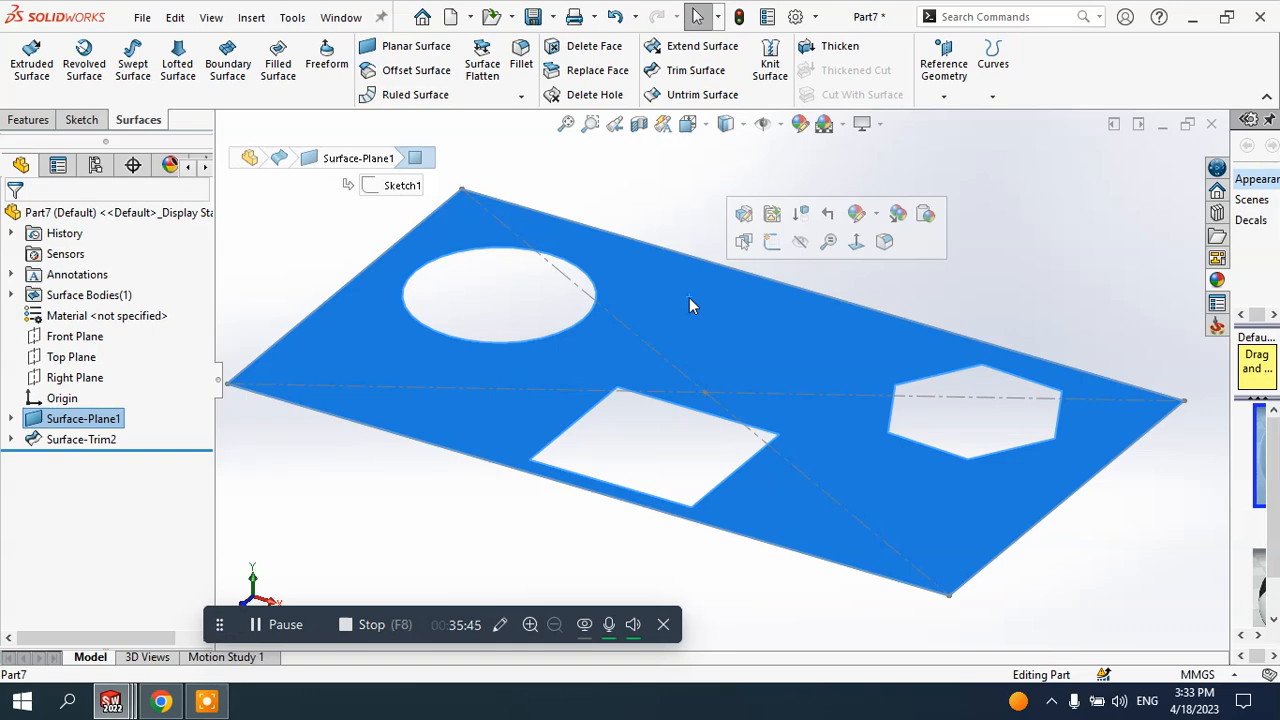
left_click(502, 288)
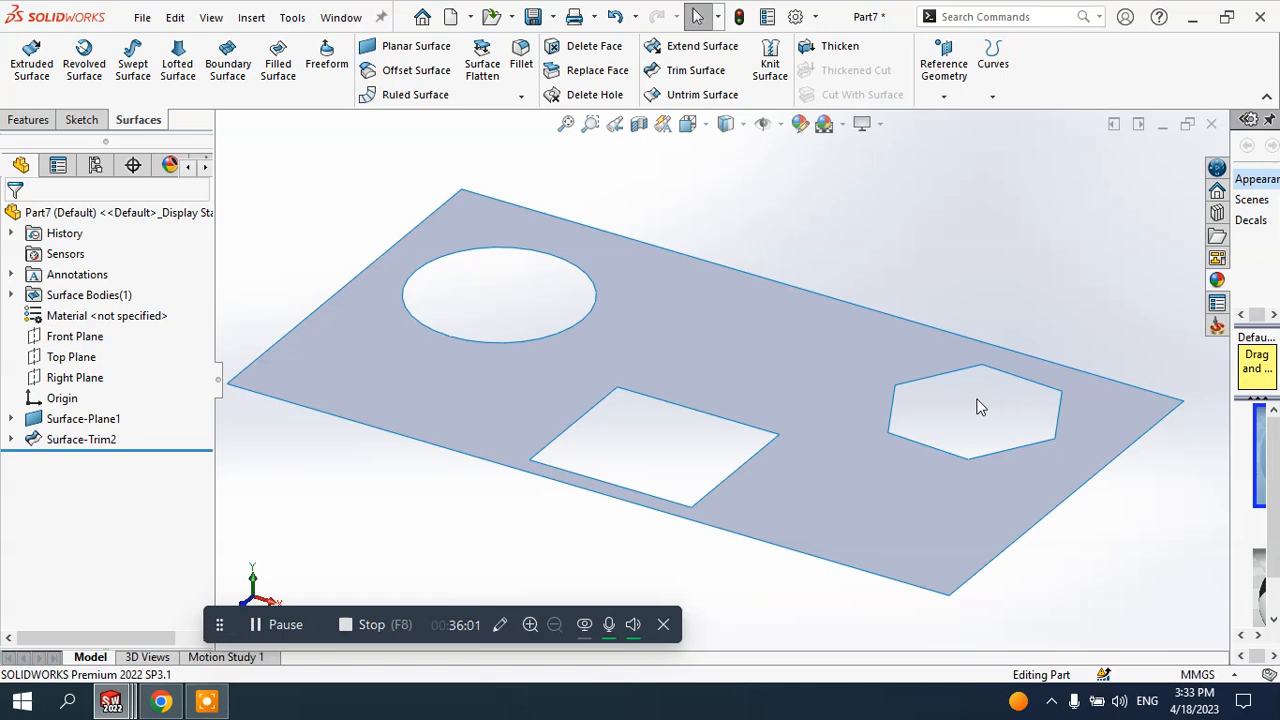
- Delete the trim feature that cut the circle, rectangle and hexagon openings, leaving the full planar surface and its sketch
left_click(108, 438)
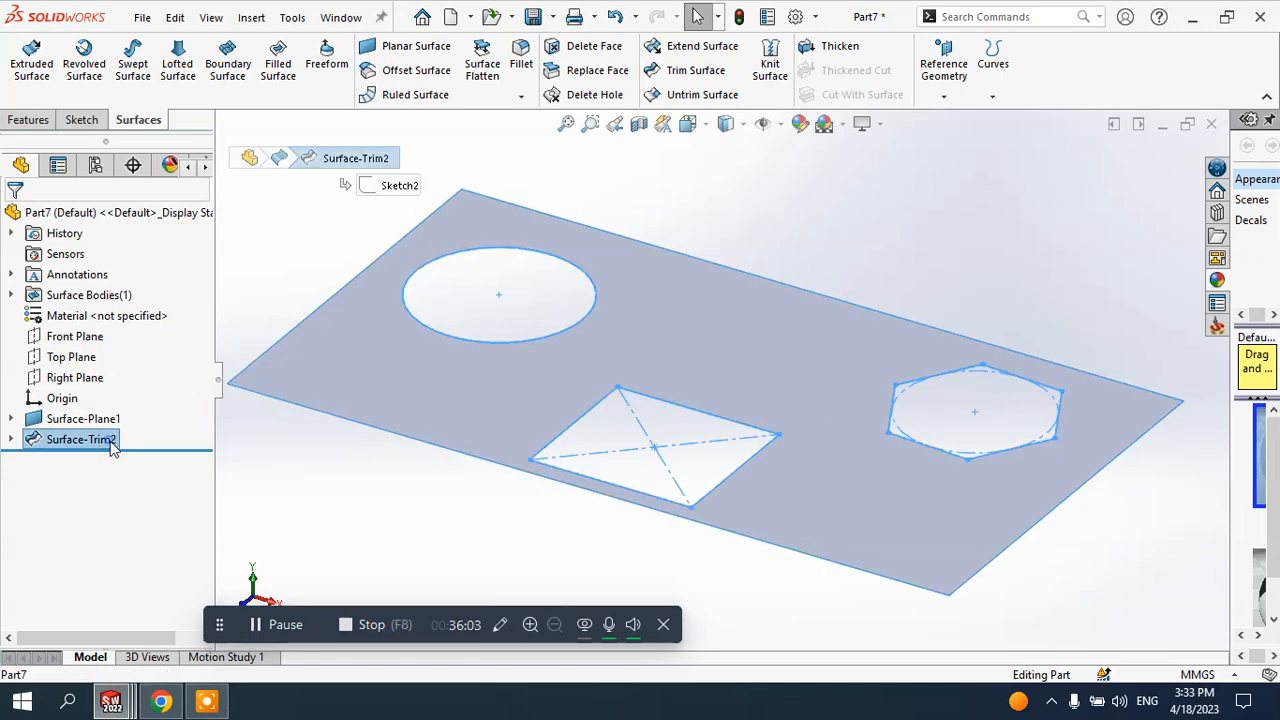
right_click(108, 438)
left_click(150, 432)
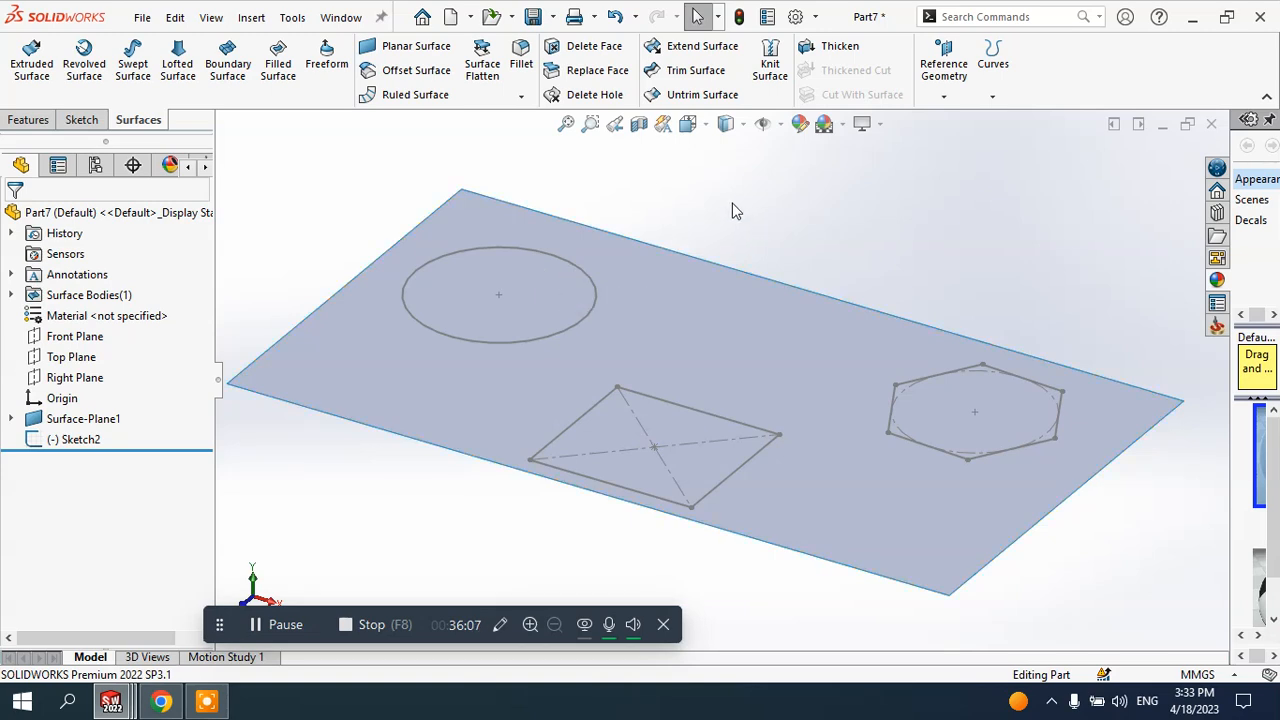
- Trim the planar surface with the three-shape sketch, using Keep selections to keep only the circle, rectangle and hexagon regions
left_click(688, 70)
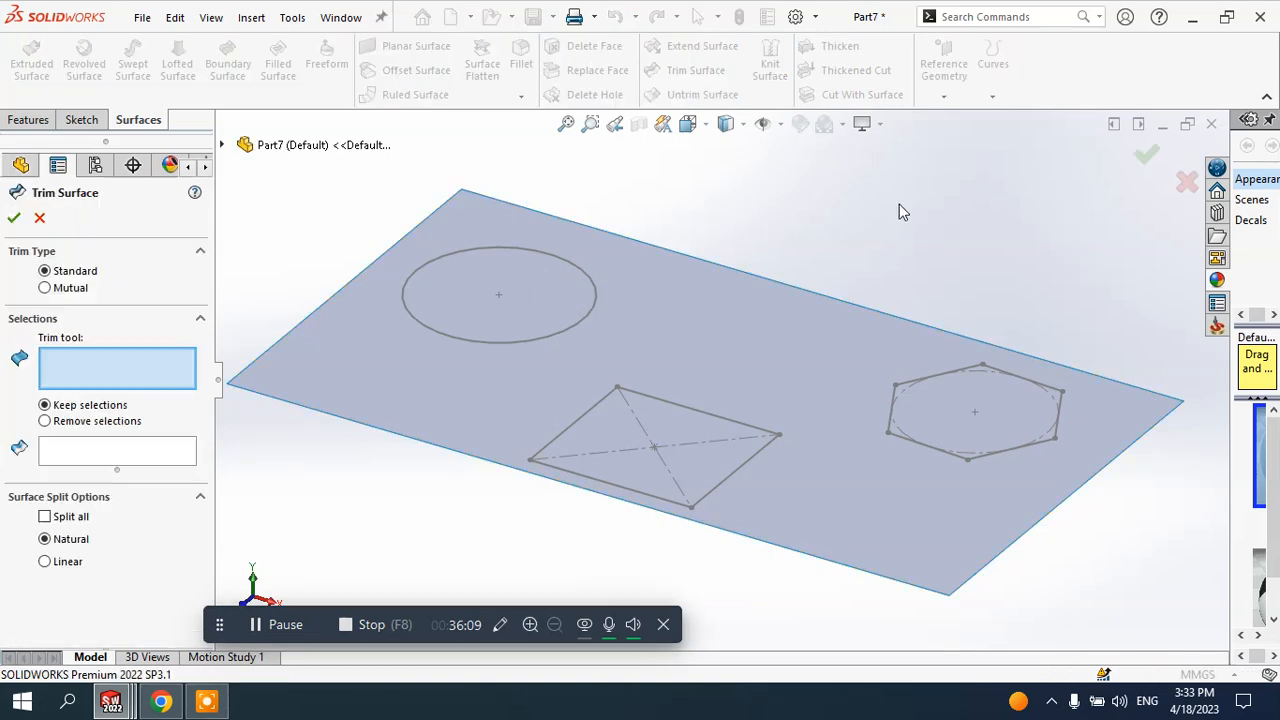
middle_click_drag(877, 228, 848, 204)
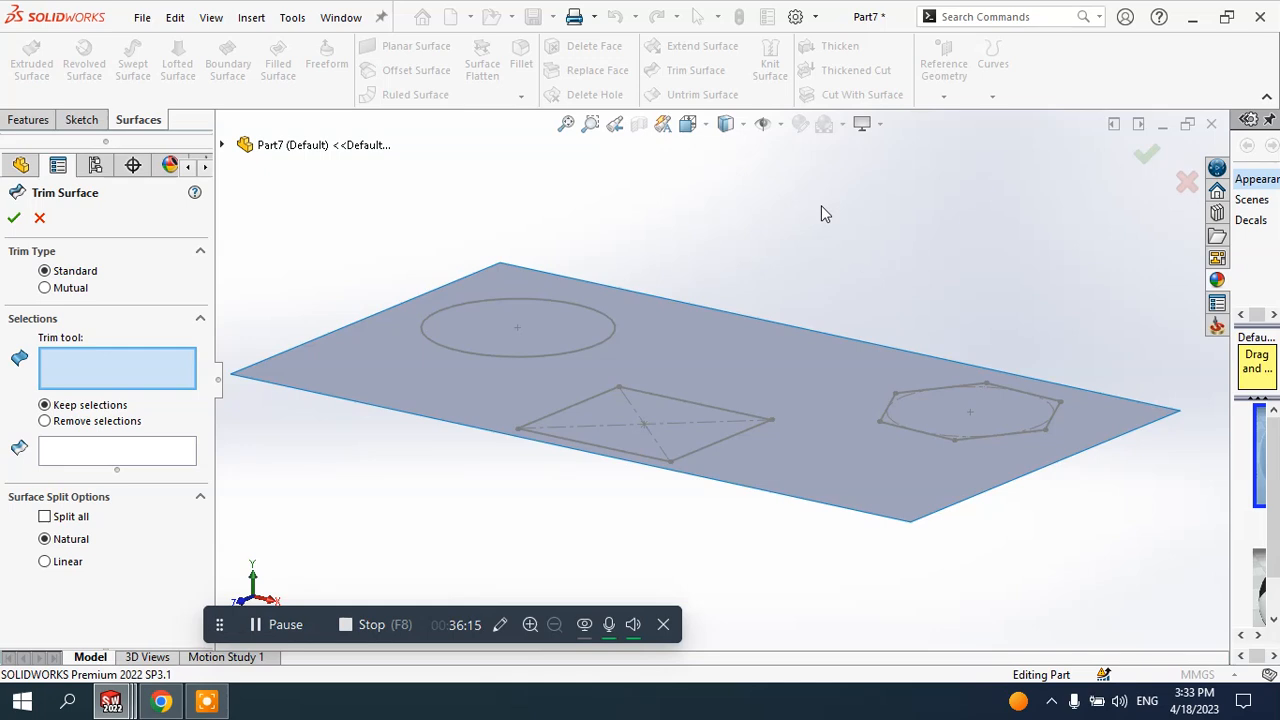
middle_click_drag(805, 211, 794, 243)
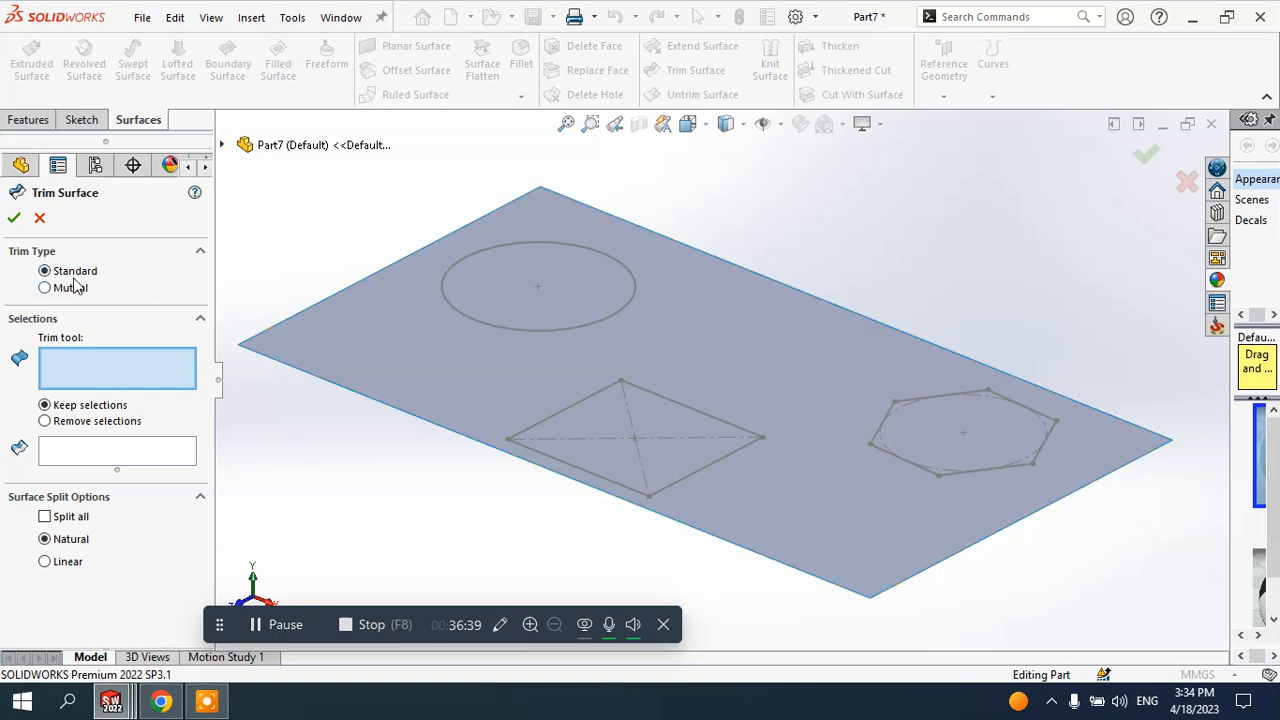
left_click(84, 357)
left_click(466, 315)
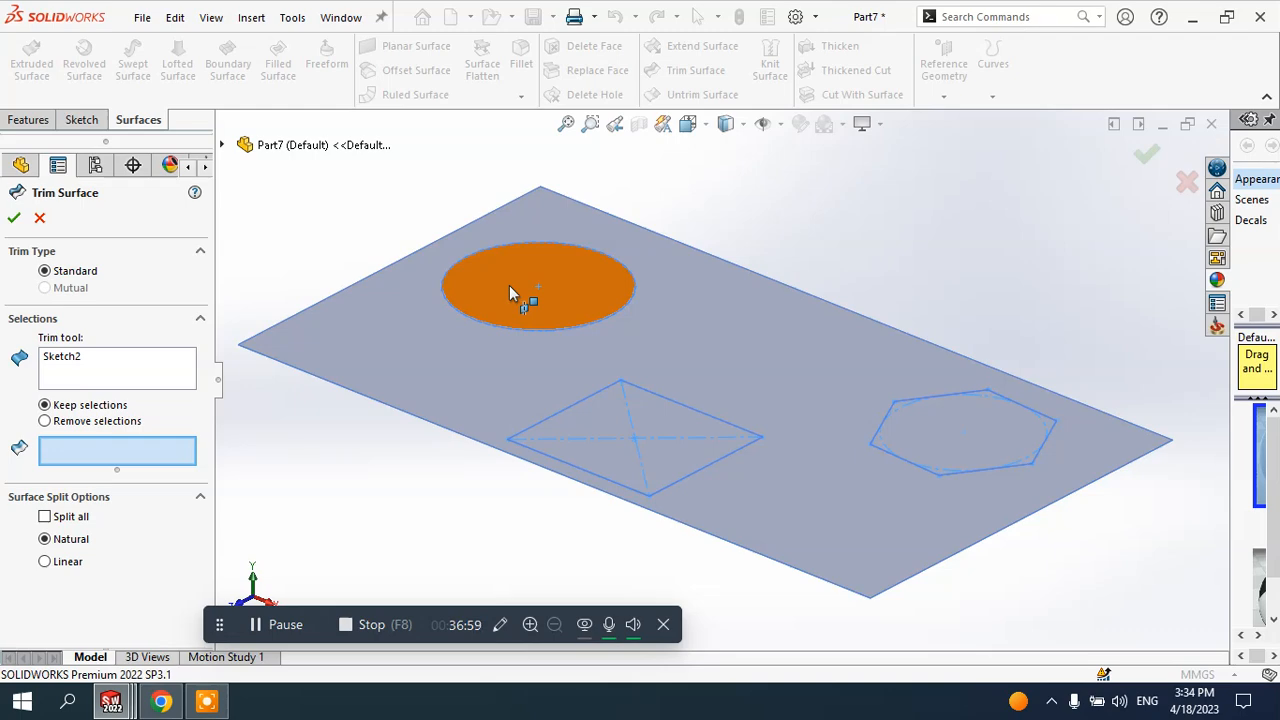
left_click(515, 272)
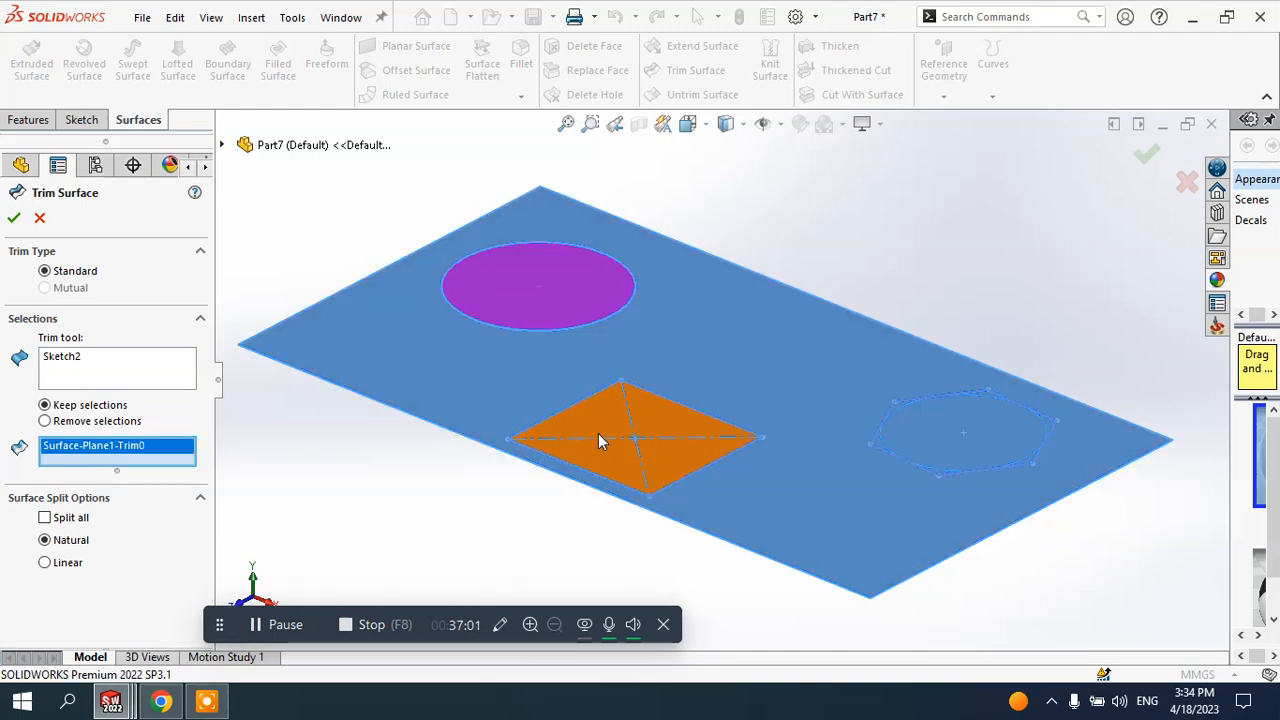
left_click(601, 428)
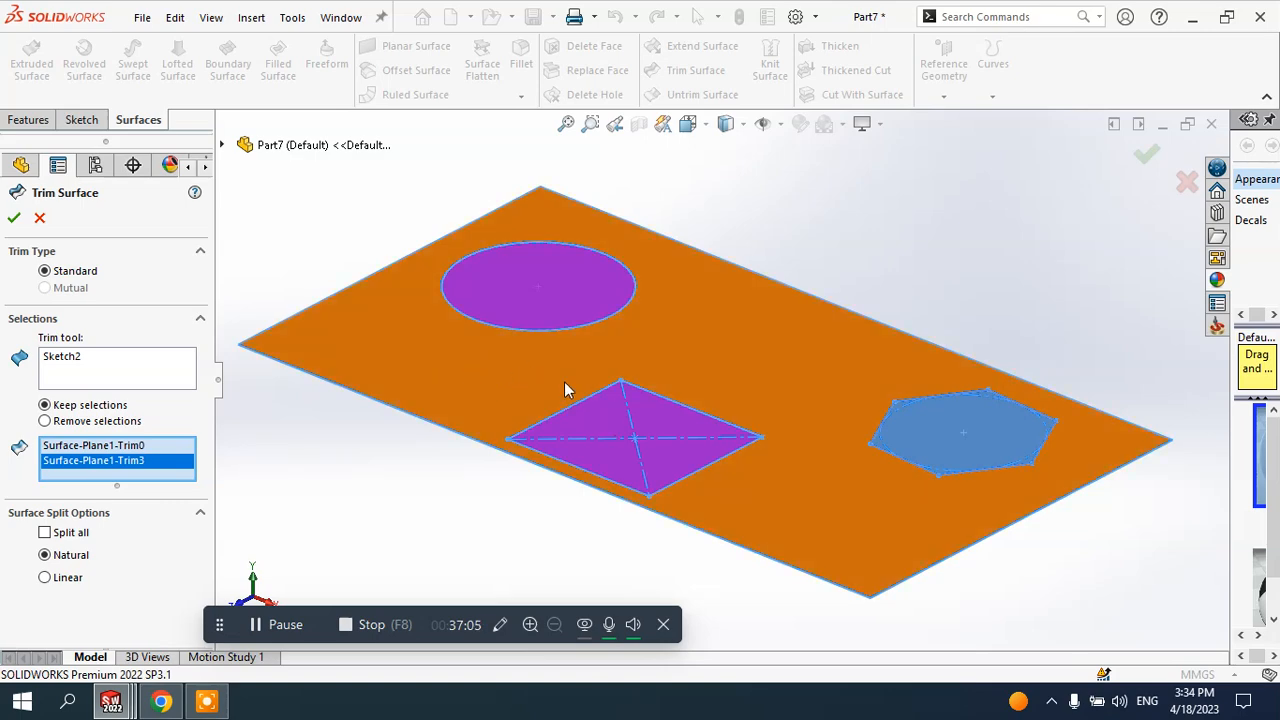
left_click(918, 425)
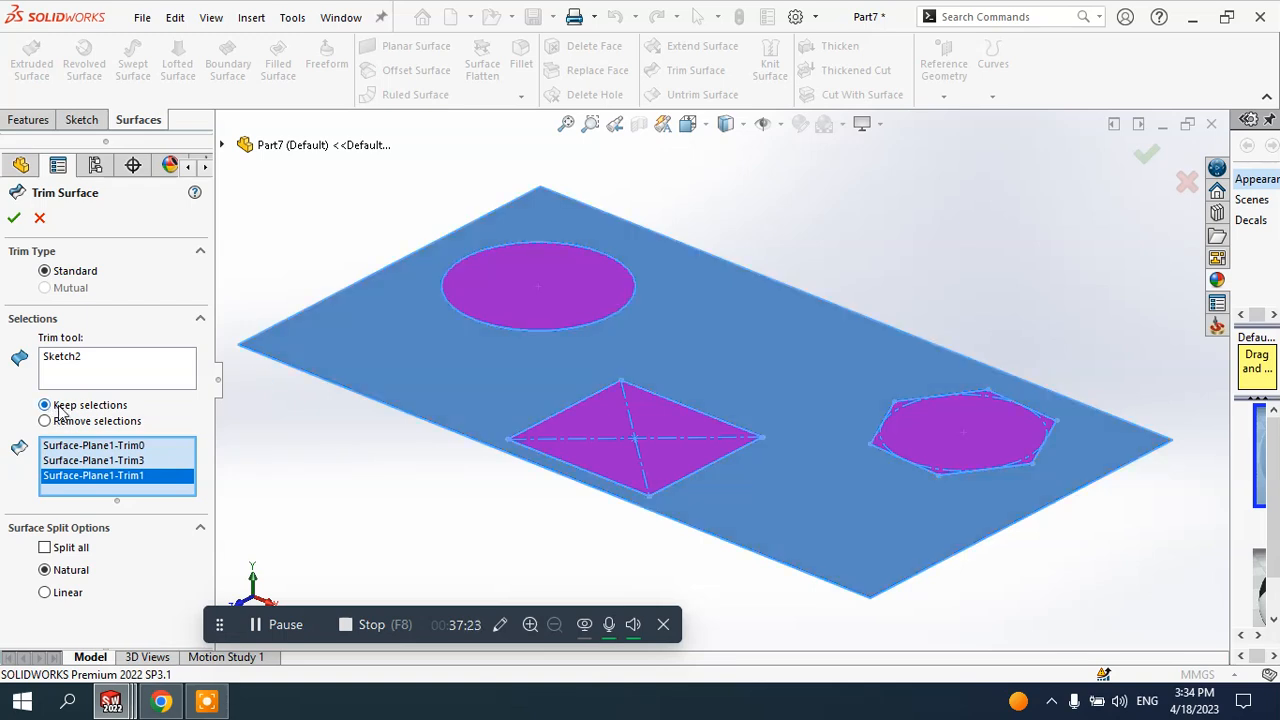
left_click(14, 218)
left_click(322, 220)
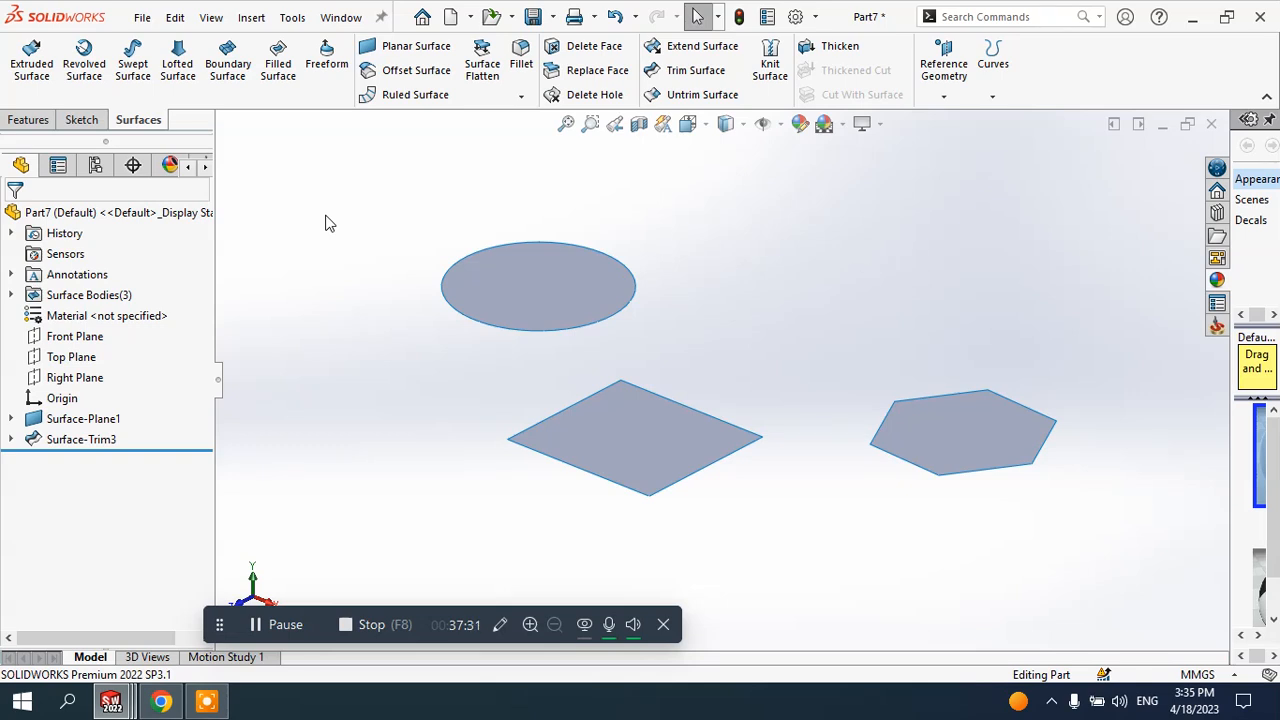
- Delete the trim feature that kept only the three shapes, restoring the full planar surface
left_click(90, 440)
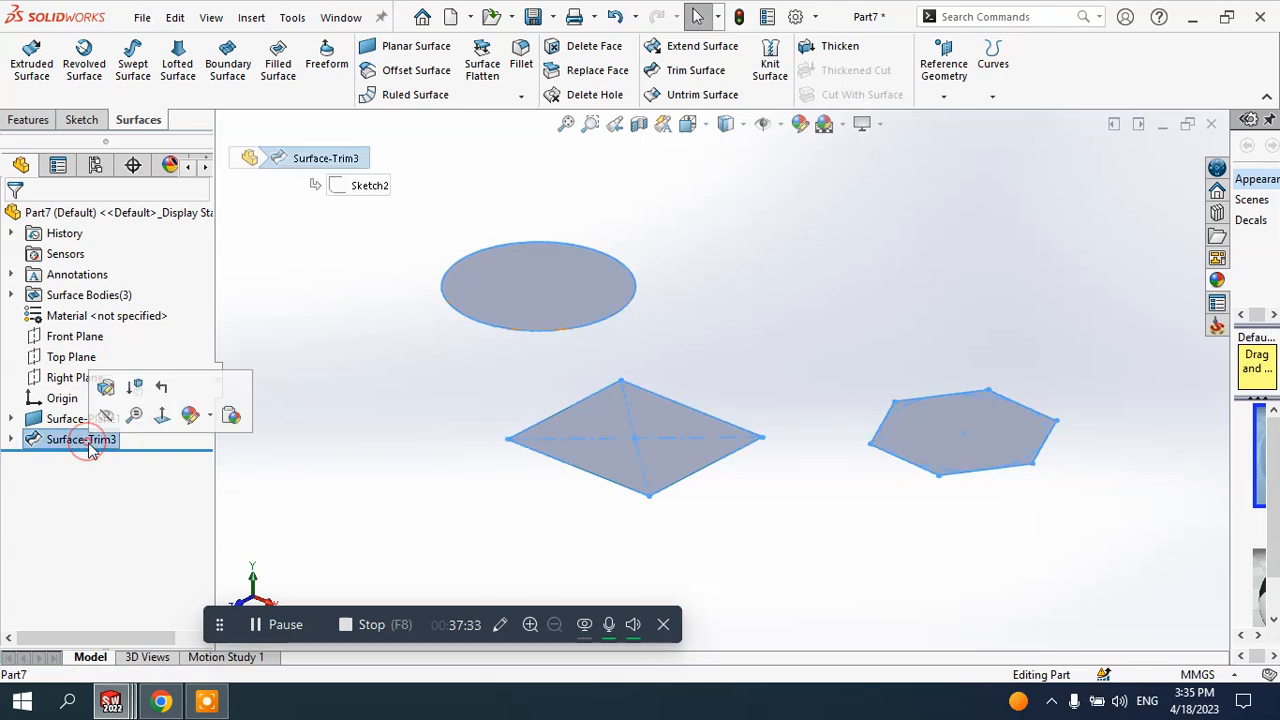
right_click(92, 440)
left_click(138, 430)
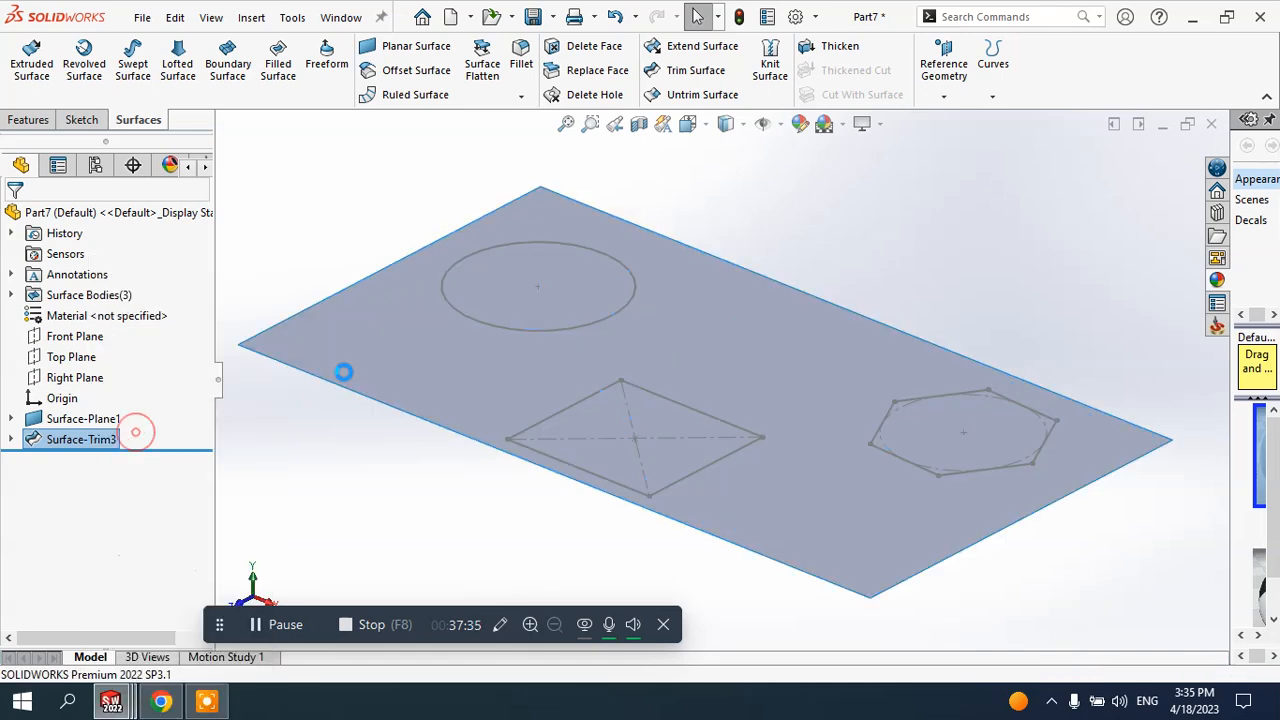
left_click(343, 371)
left_click(322, 230)
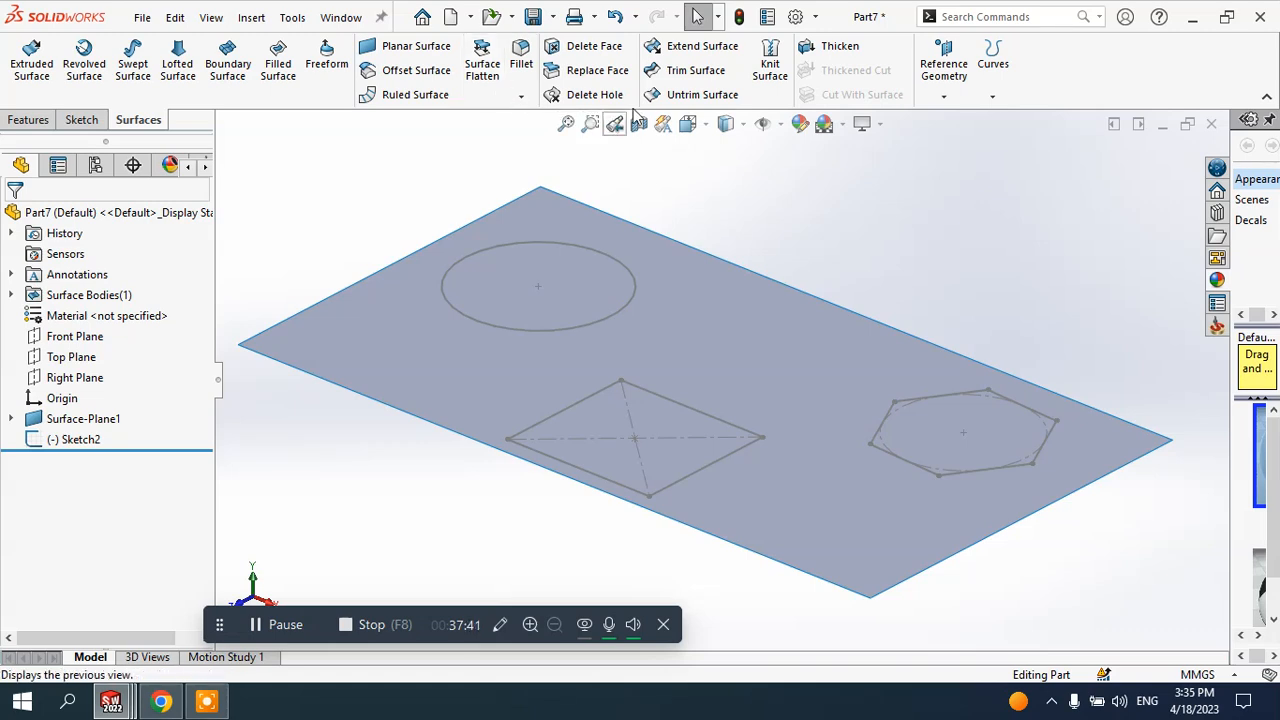
- Trim the planar surface with the three-shape sketch, using Remove selections to remove the circle, rectangle and hexagon regions
left_click(693, 72)
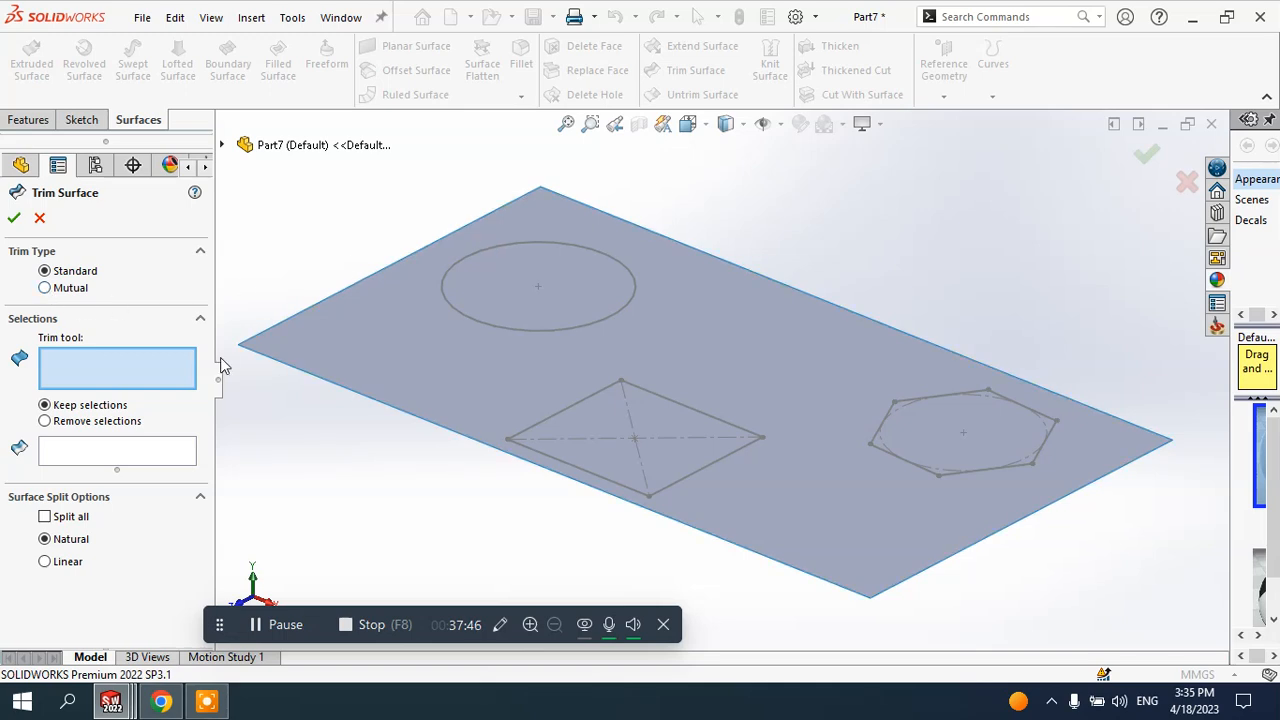
left_click(473, 326)
left_click(58, 360)
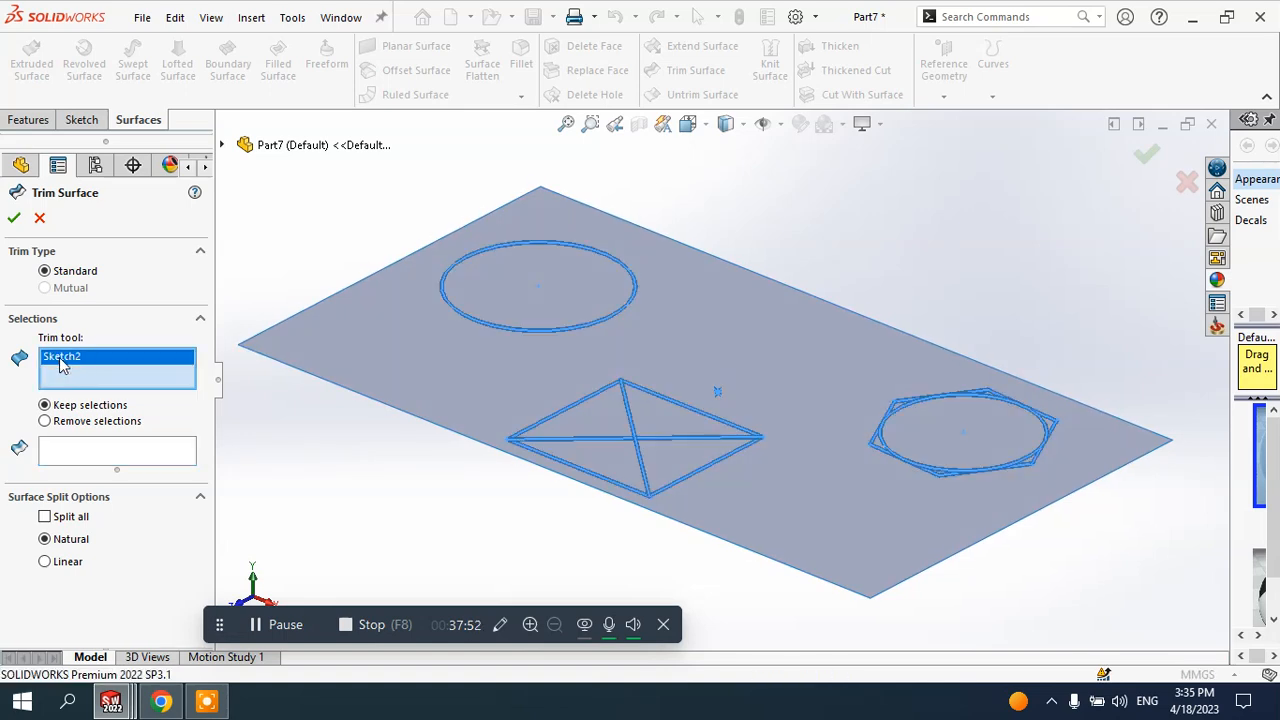
left_click(45, 421)
left_click(84, 450)
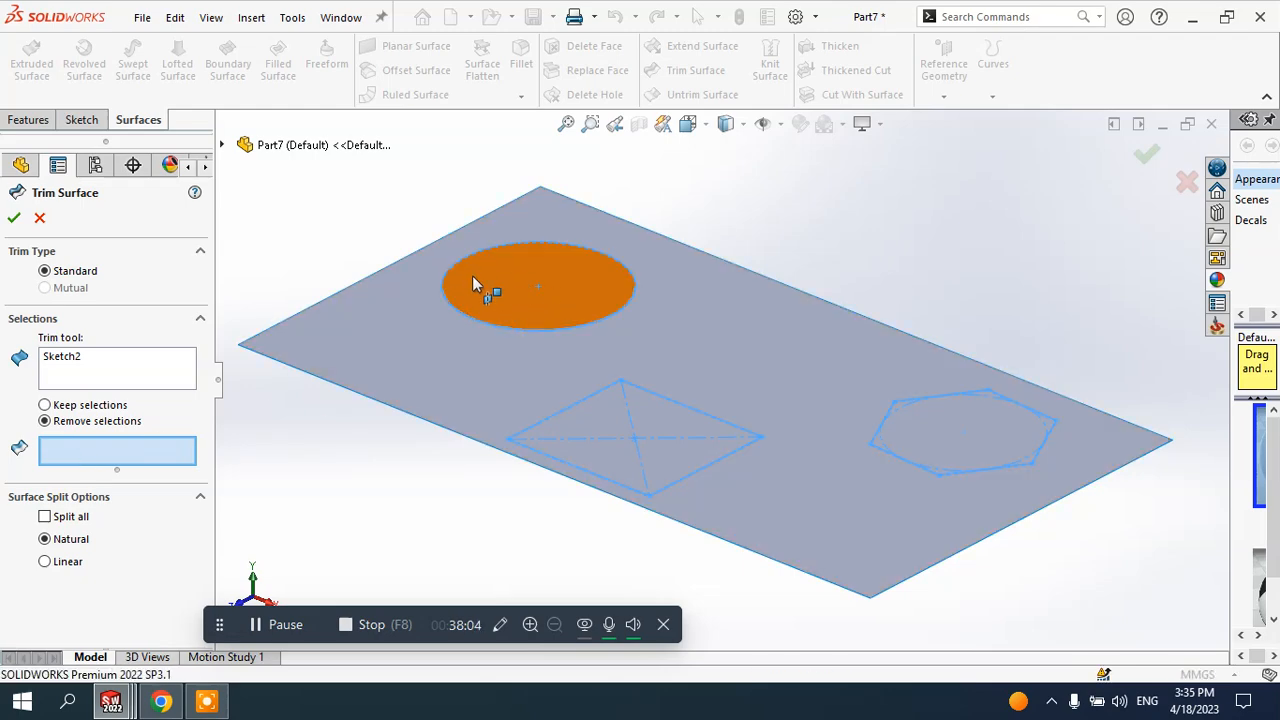
left_click(513, 272)
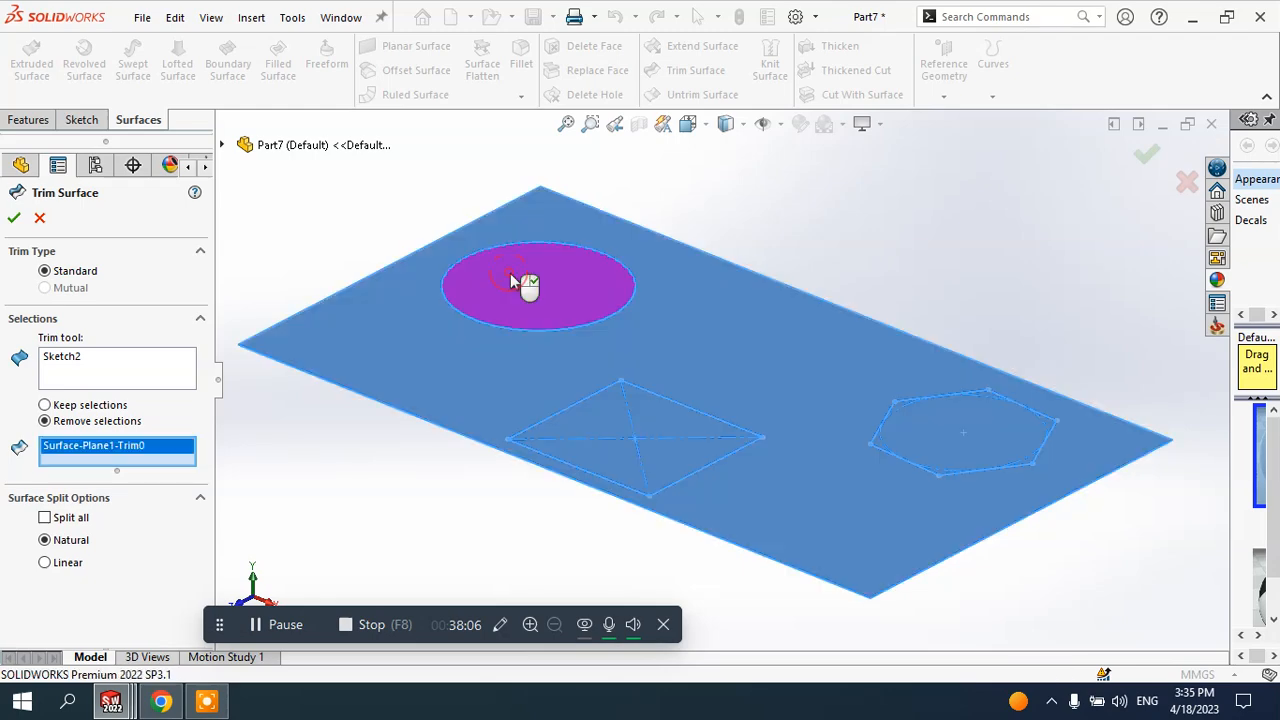
left_click(607, 437)
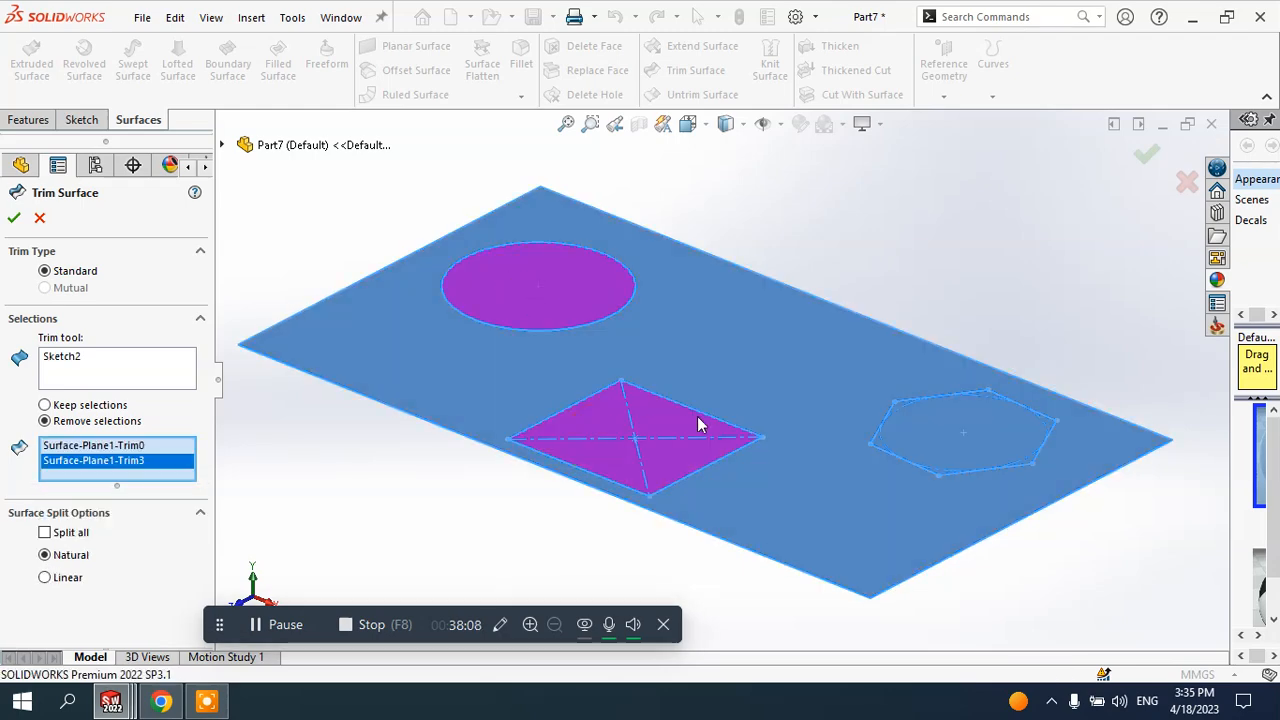
left_click(945, 414)
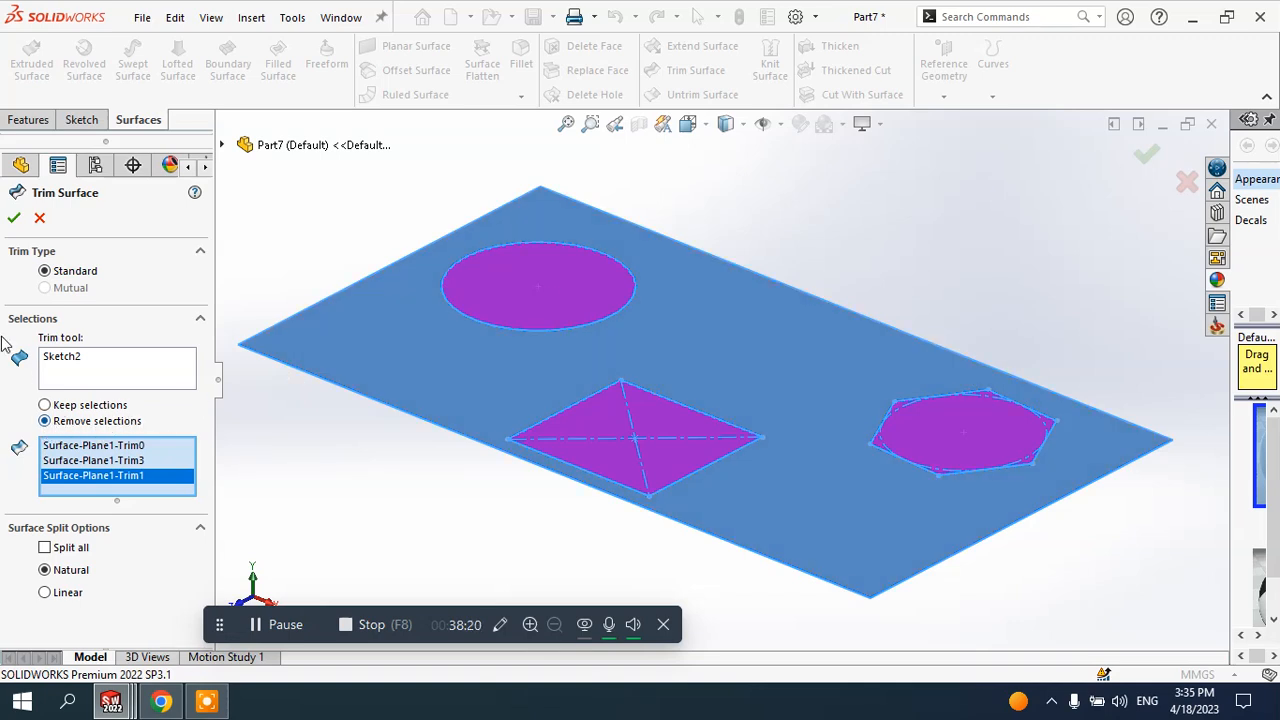
left_click(14, 217)
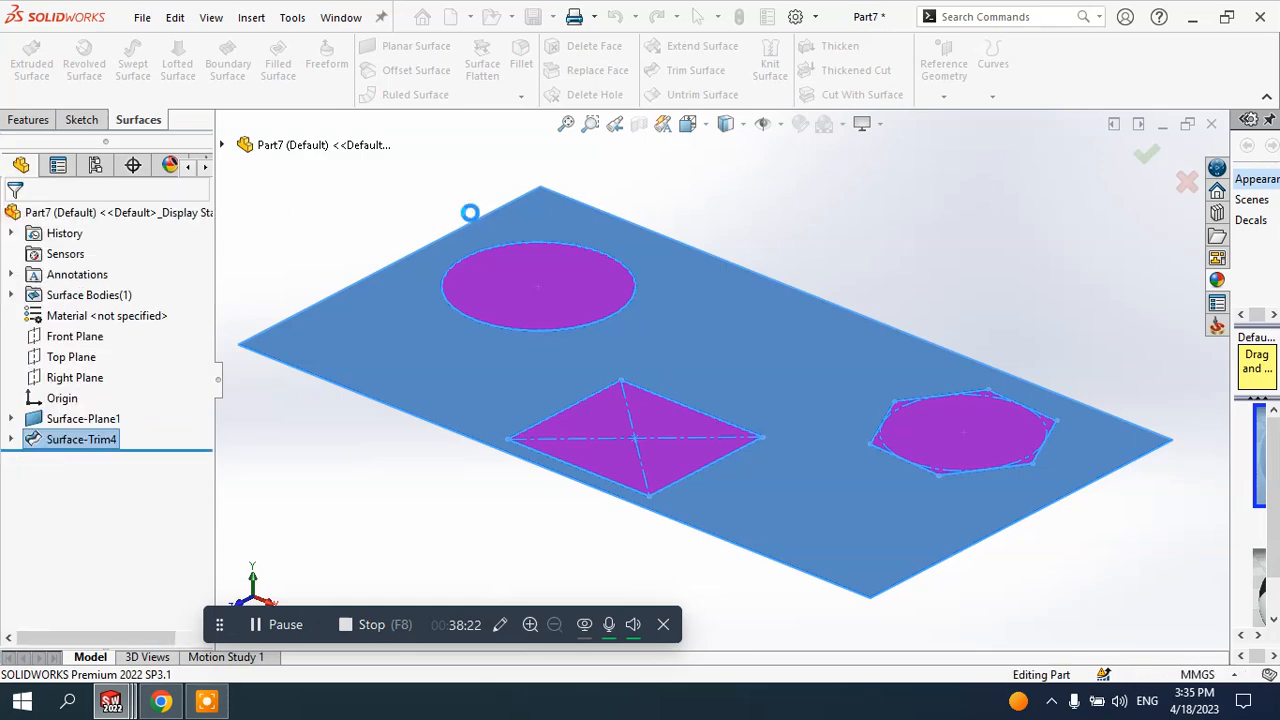
left_click(858, 206)
mouse_move(862, 214)
middle_mouse_down()
mouse_move(880, 271)
mouse_move(854, 234)
mouse_move(863, 214)
middle_mouse_up()
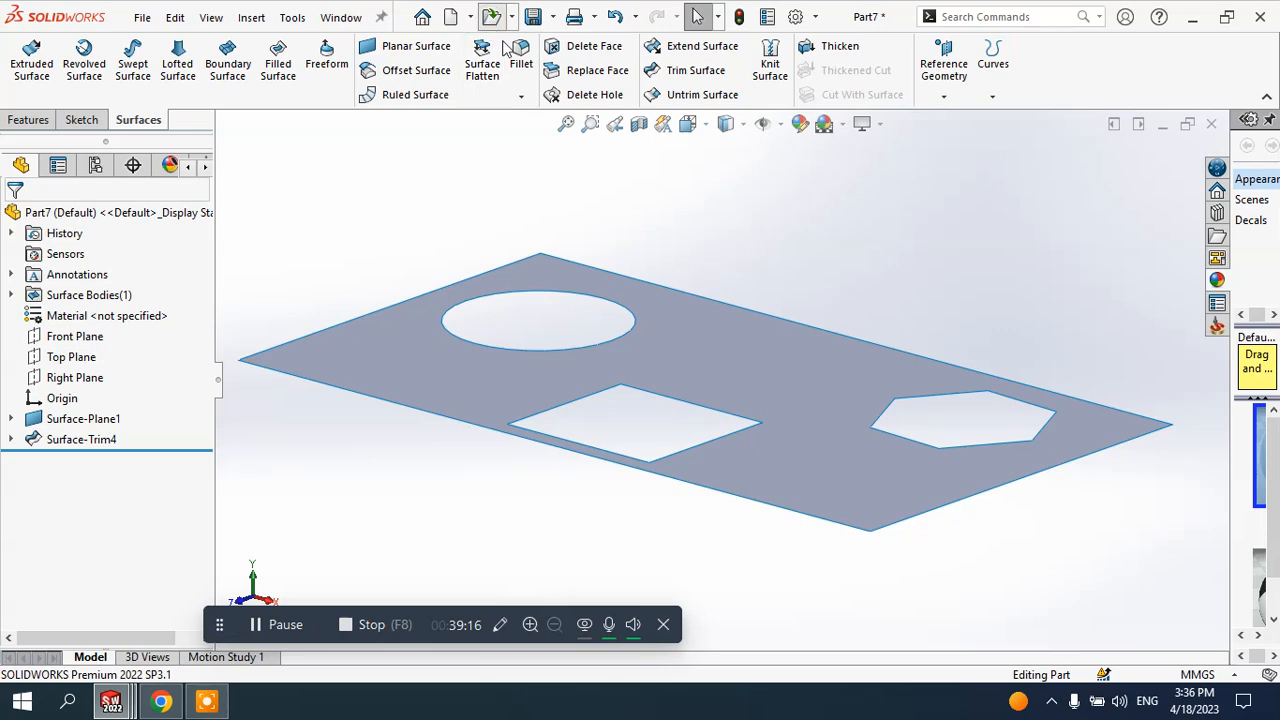
- Open the part file trim 2.SLDPRT from the Surface folder
scroll(295, 355, "down", 2)
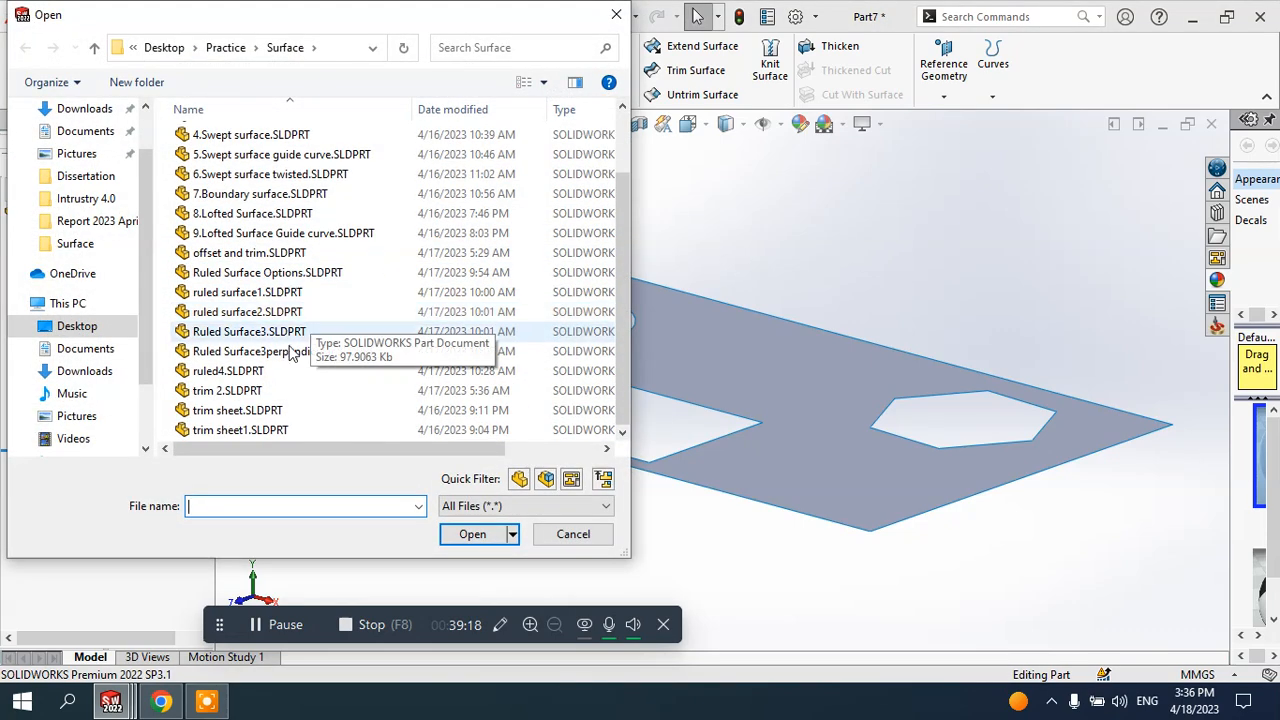
left_click(245, 390)
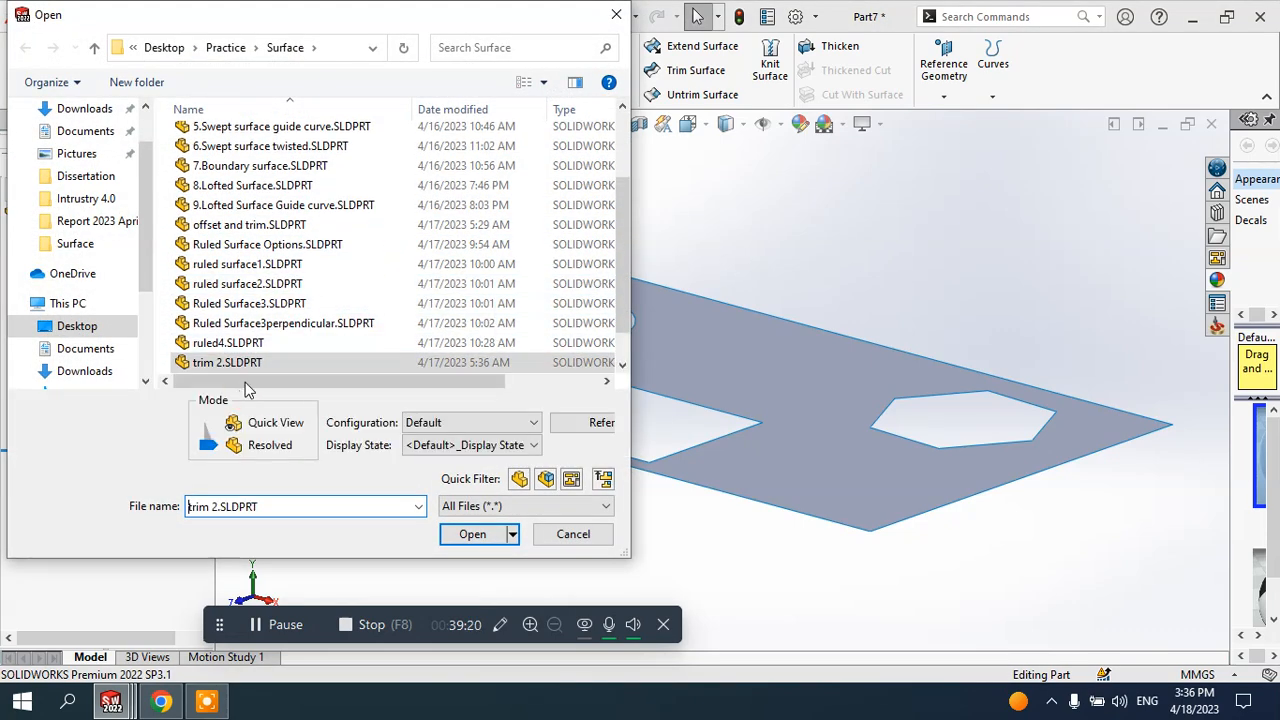
scroll(353, 362, "down", 1)
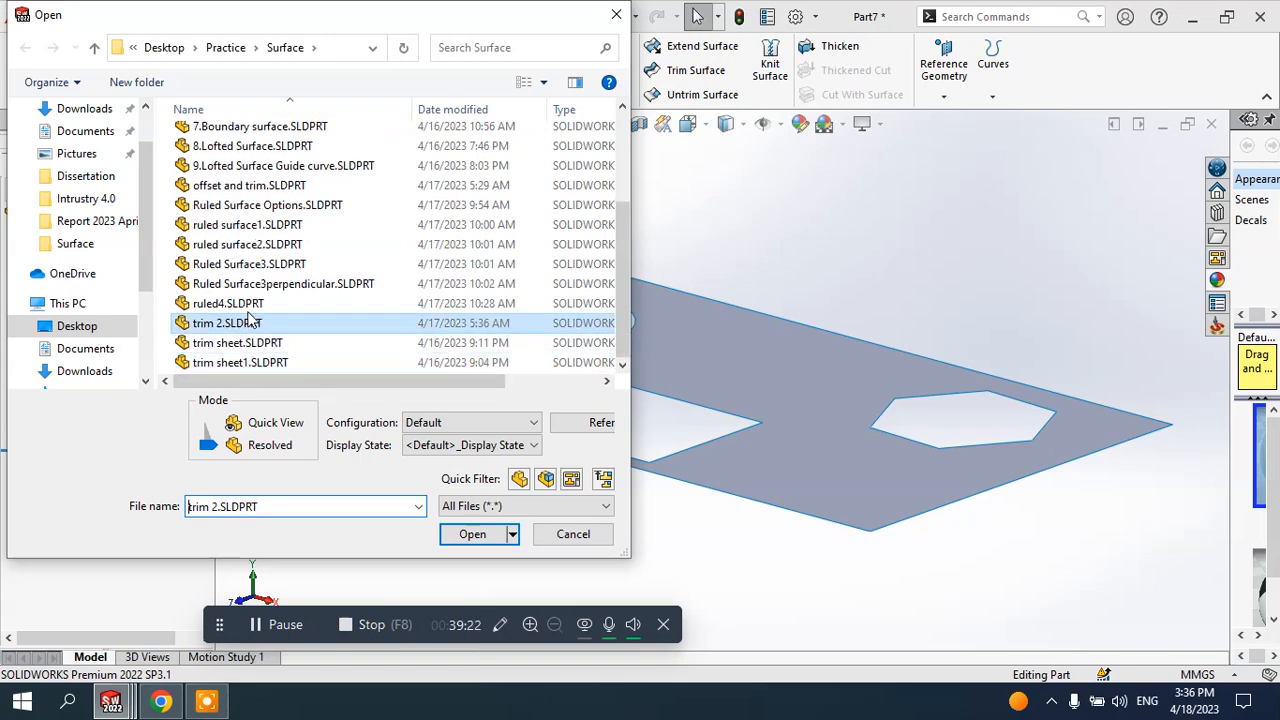
left_click(246, 307)
left_click(246, 324)
left_click(470, 533)
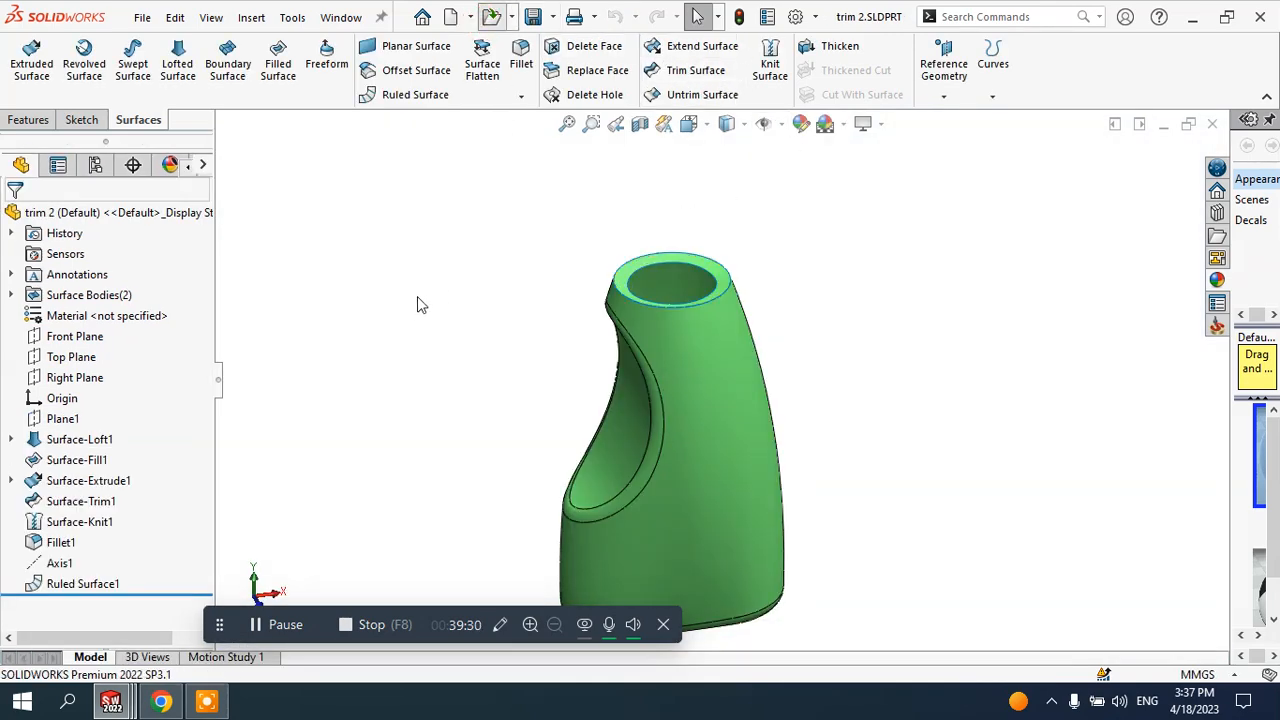
- Open the part file trim sheet1.SLDPRT from the Surface folder and close it again
key("ctrl+o")
scroll(266, 331, "down", 2)
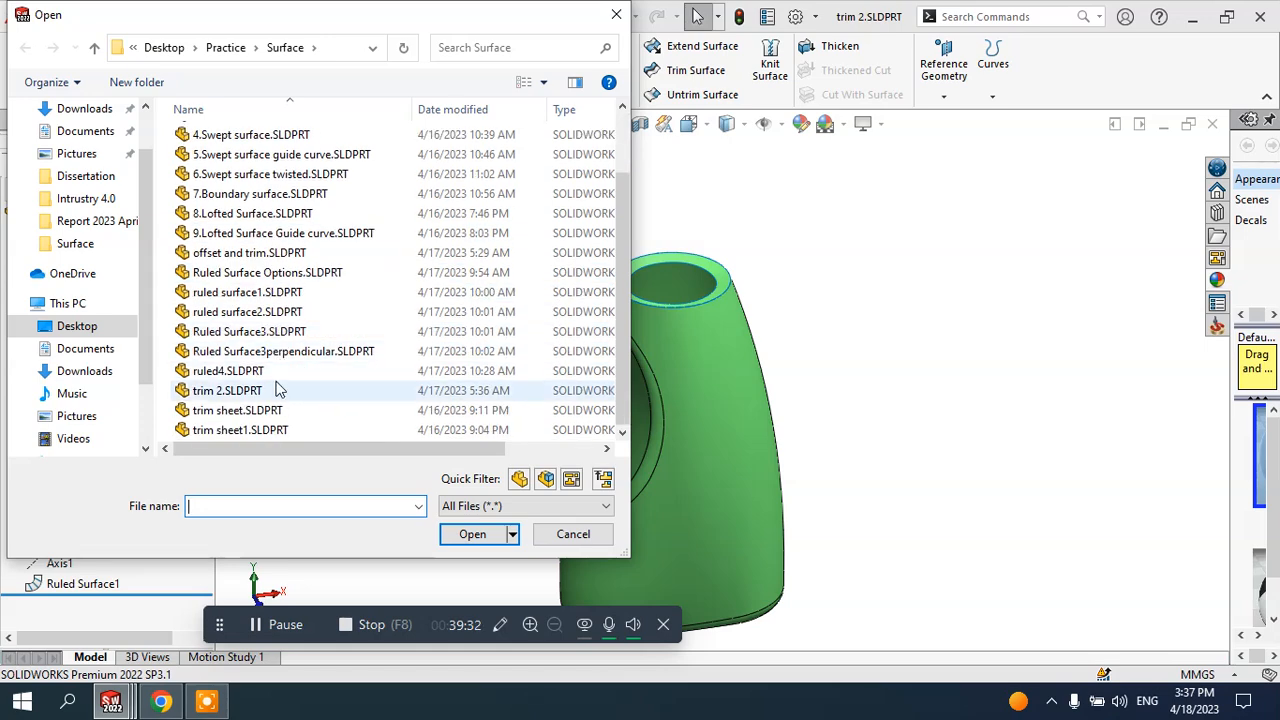
left_click(250, 410)
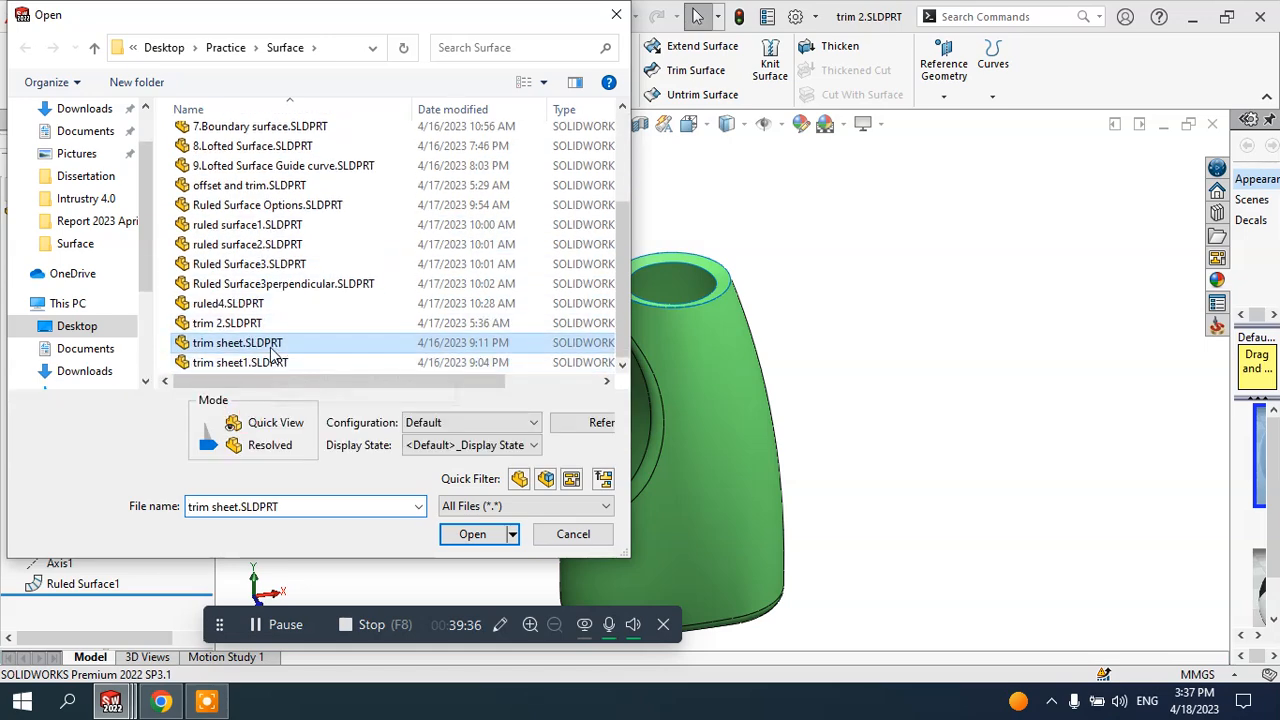
left_click(276, 362)
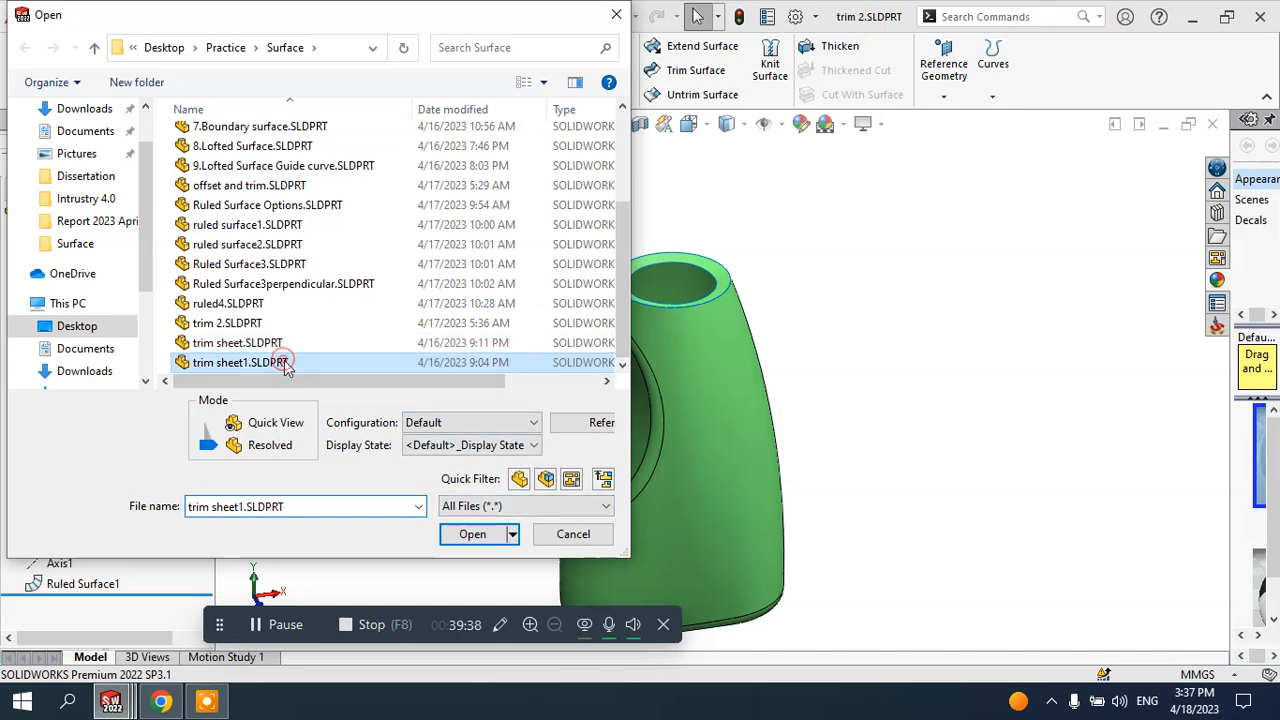
left_click(476, 534)
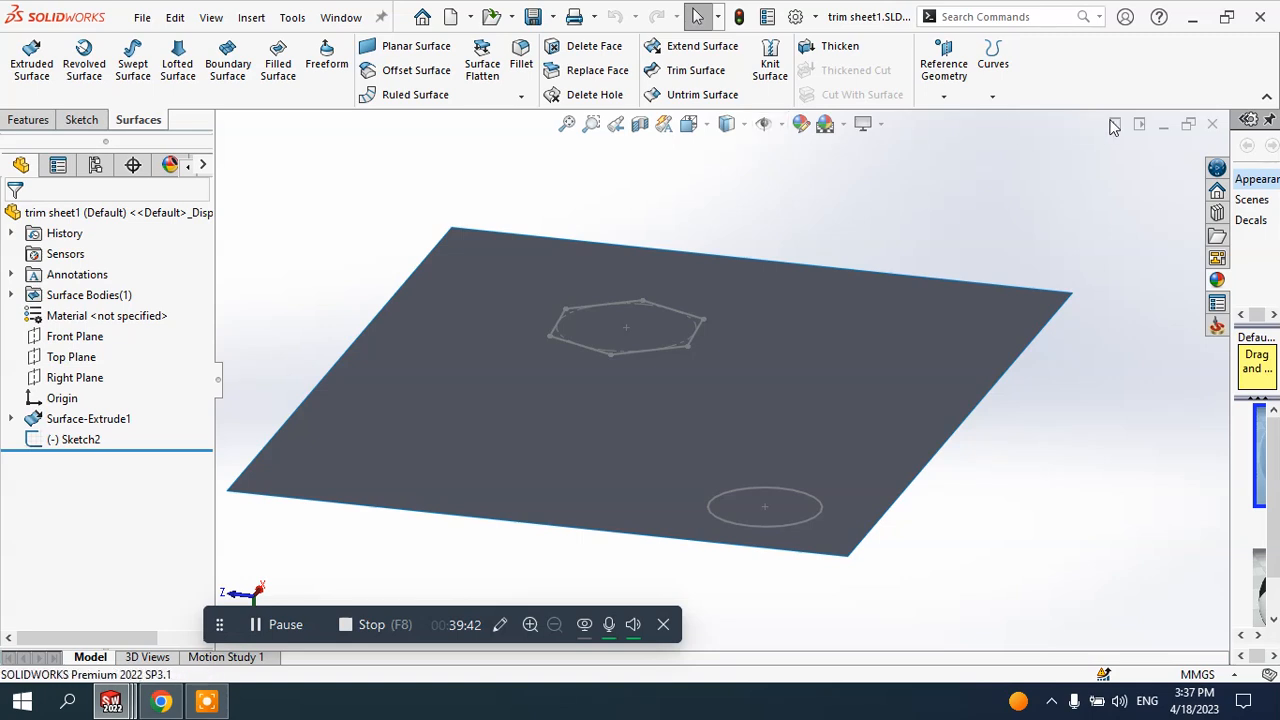
left_click(1212, 123)
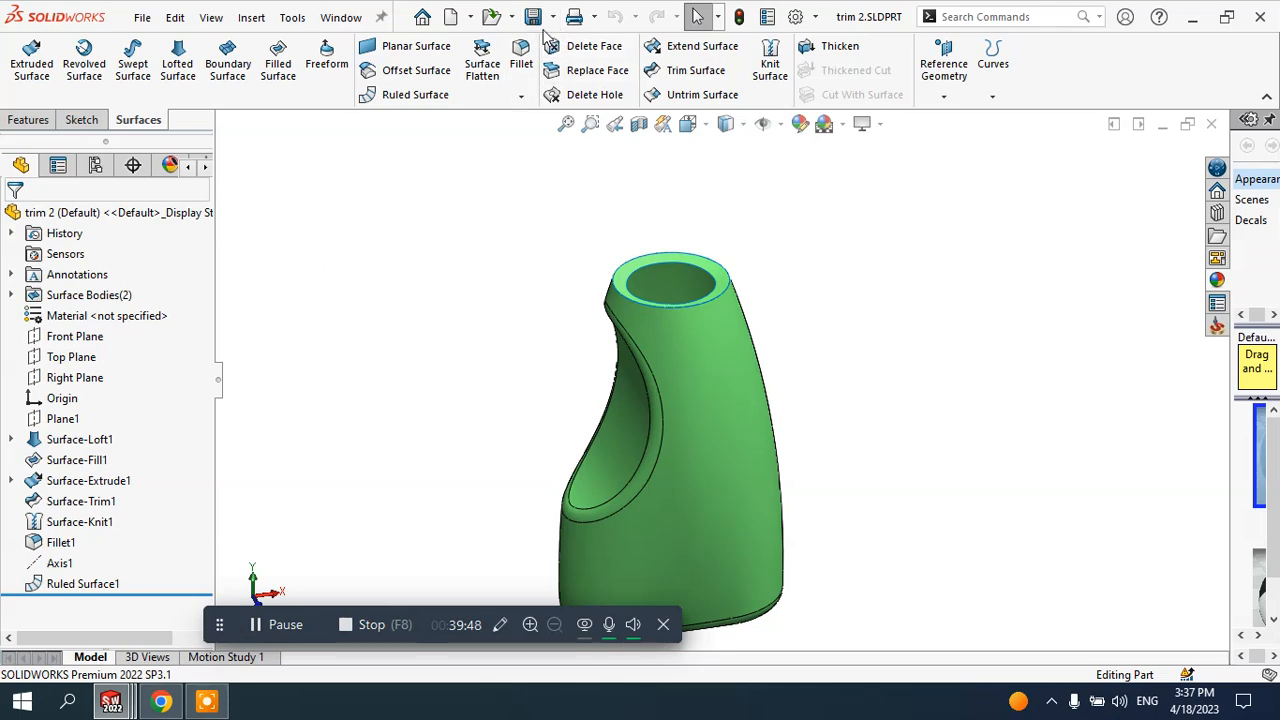
- Open the part file trim sheet.SLDPRT from the Surface folder and examine the mouse-shaped surface model
key("ctrl+o")
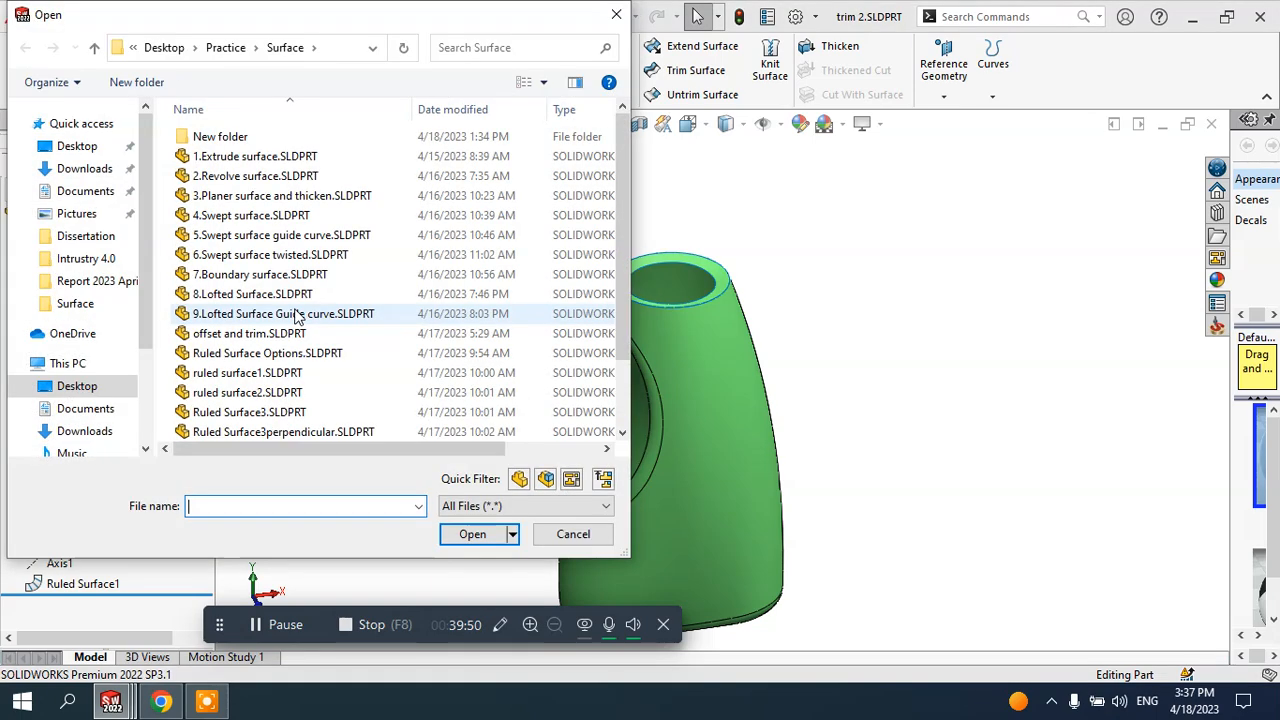
scroll(286, 330, "down", 2)
left_click(263, 410)
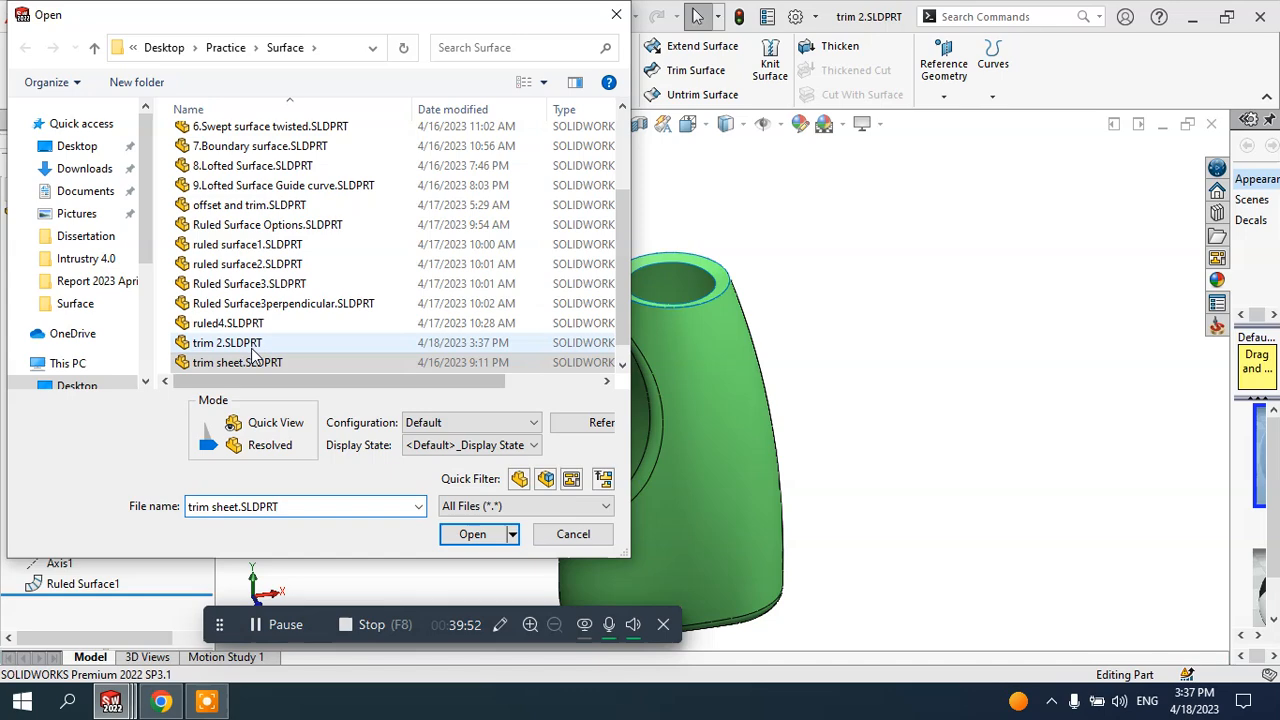
scroll(257, 356, "down", 1)
left_click(486, 536)
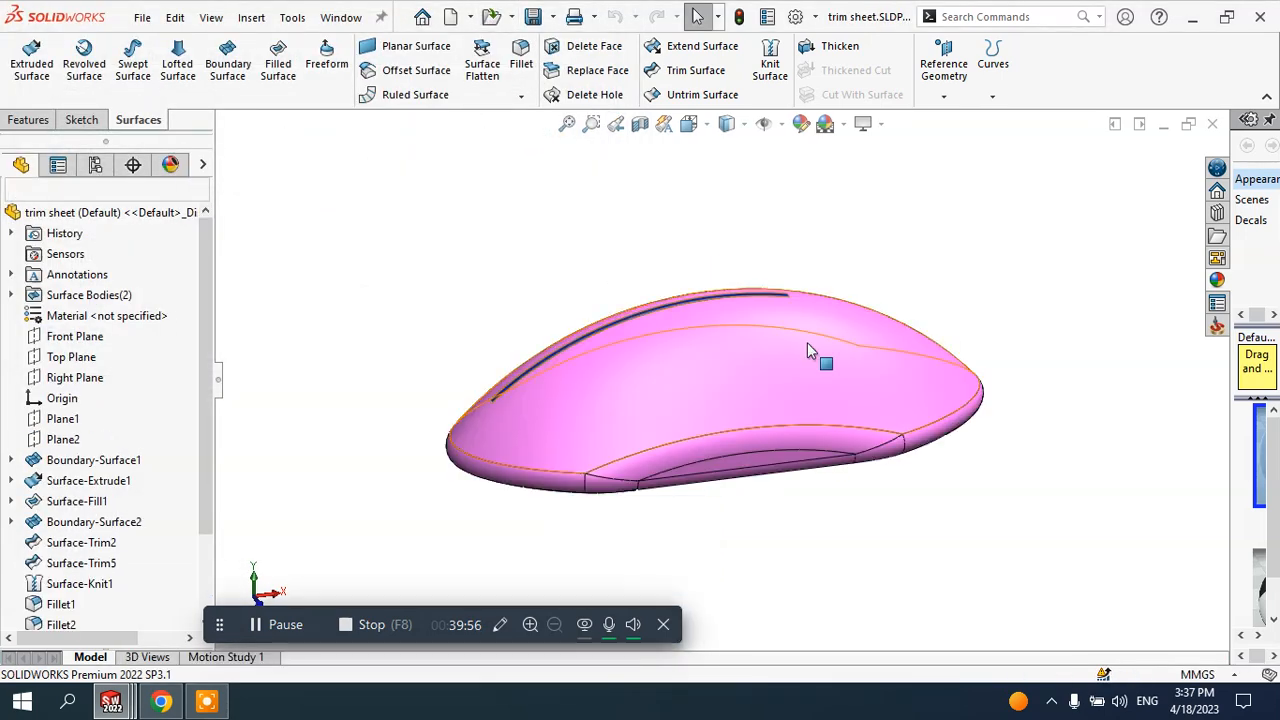
middle_click_drag(820, 354, 657, 306)
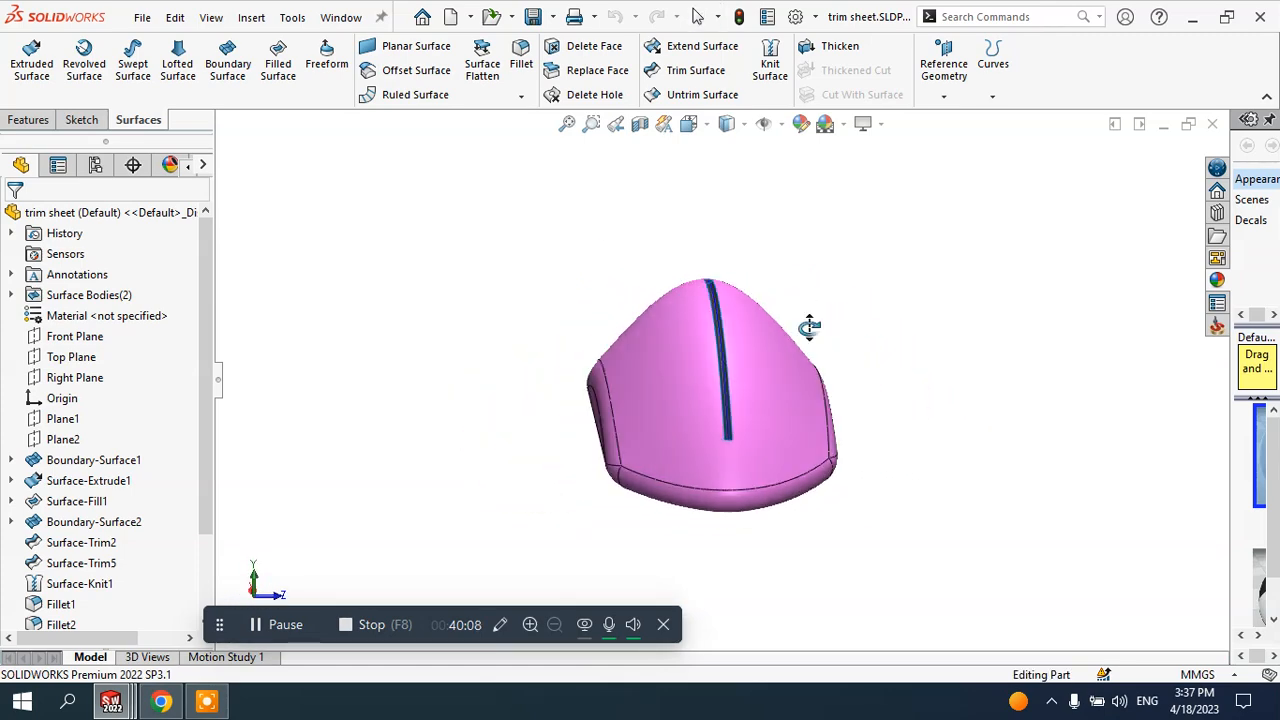
mouse_move(708, 332)
middle_mouse_down()
mouse_move(771, 337)
mouse_move(731, 346)
mouse_move(706, 330)
middle_mouse_up()
key("Escape")
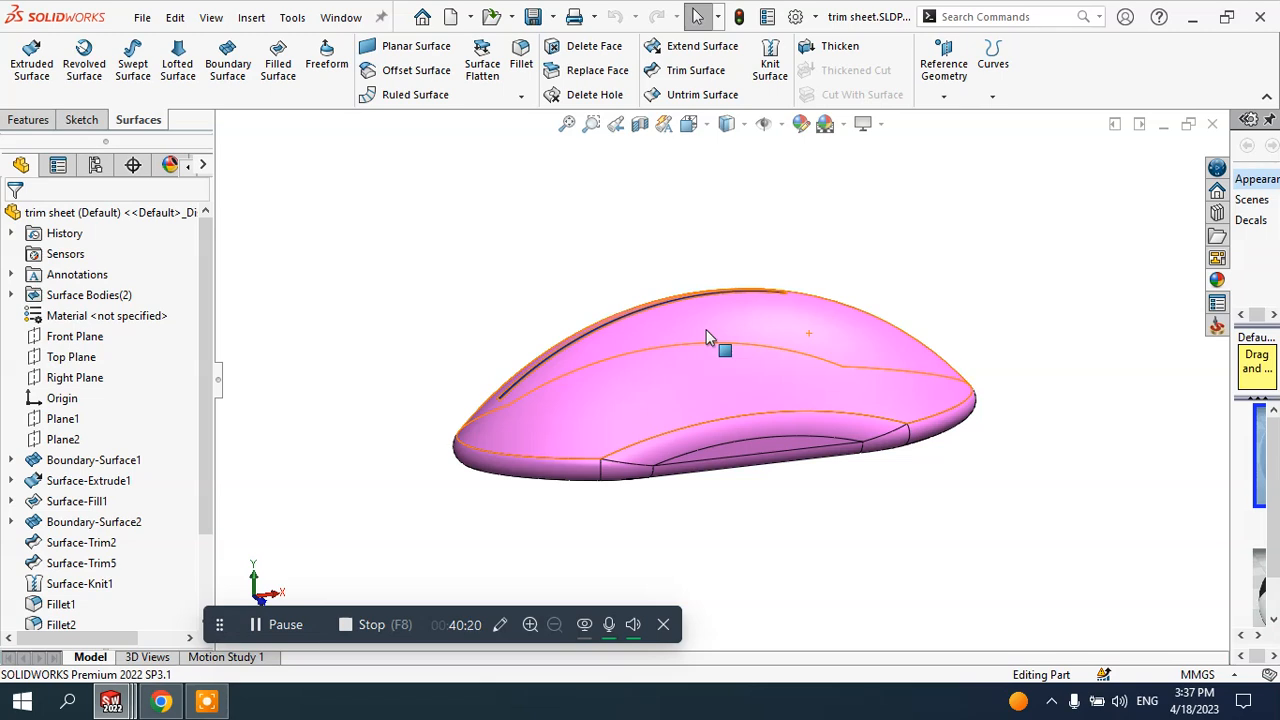
- Create a new part document and start a sketch on the Front Plane
left_click(469, 17)
left_click(476, 40)
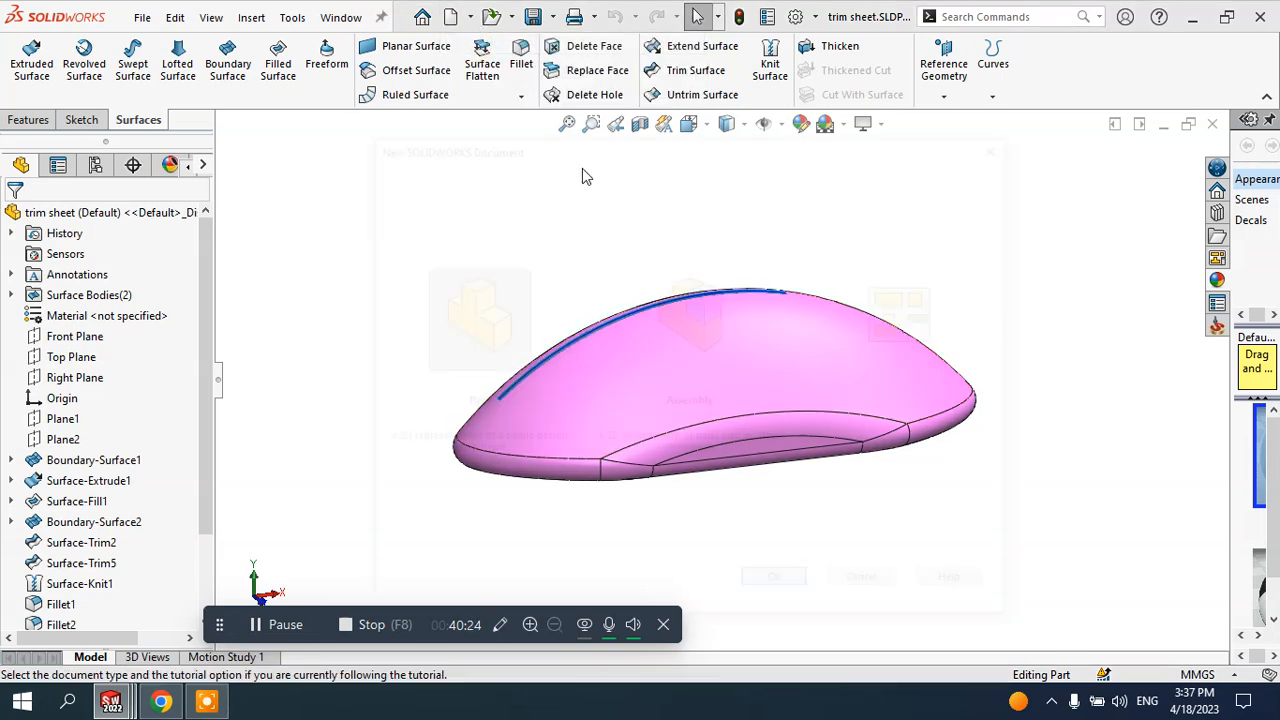
left_click(764, 589)
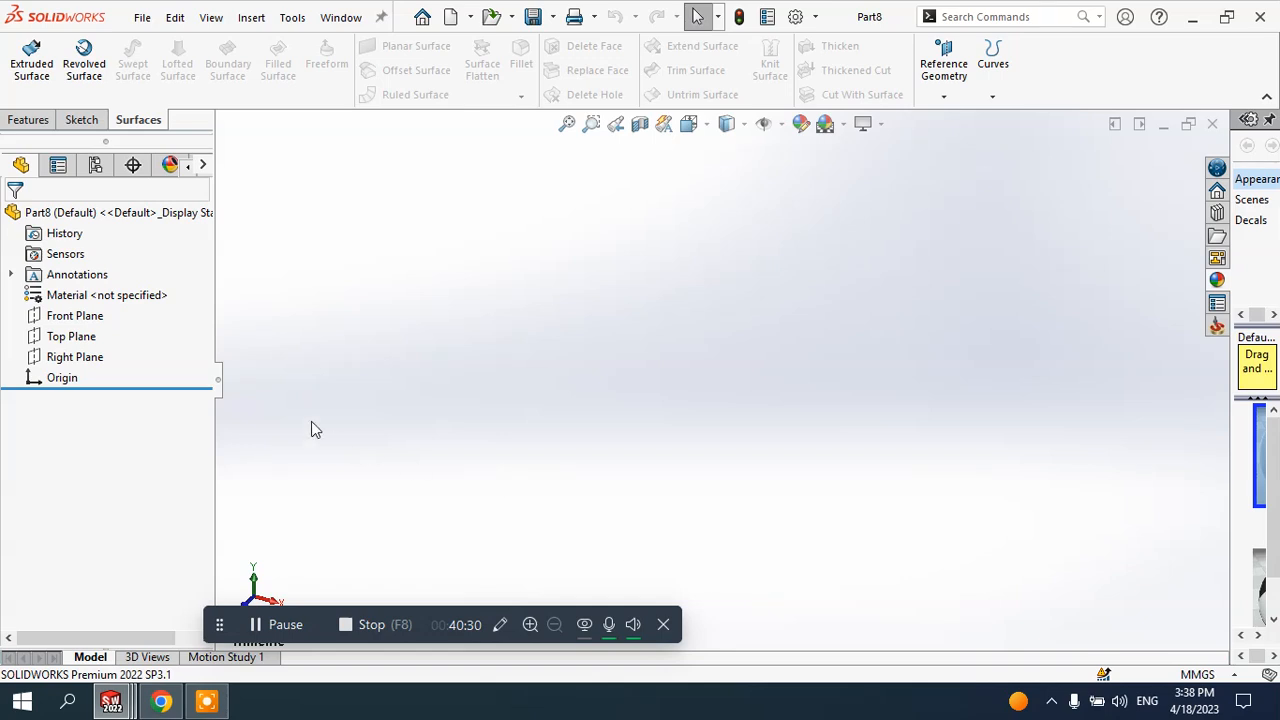
left_click(76, 318)
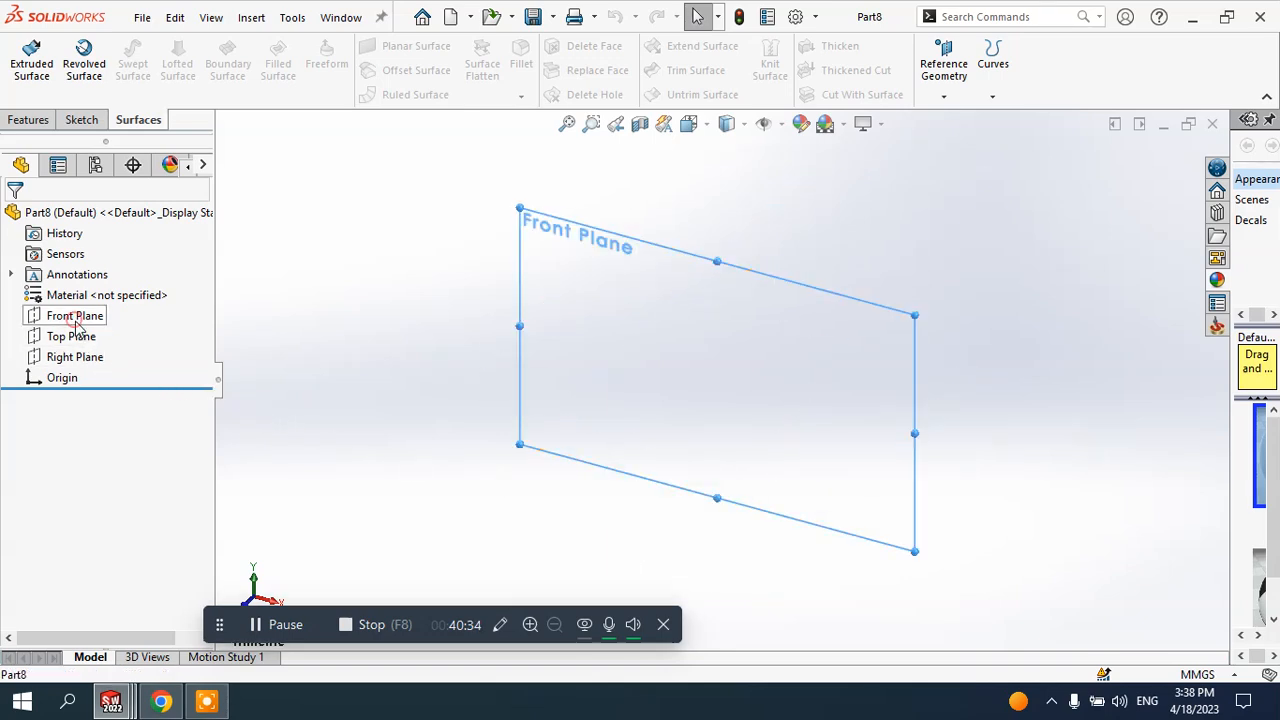
left_click(91, 295)
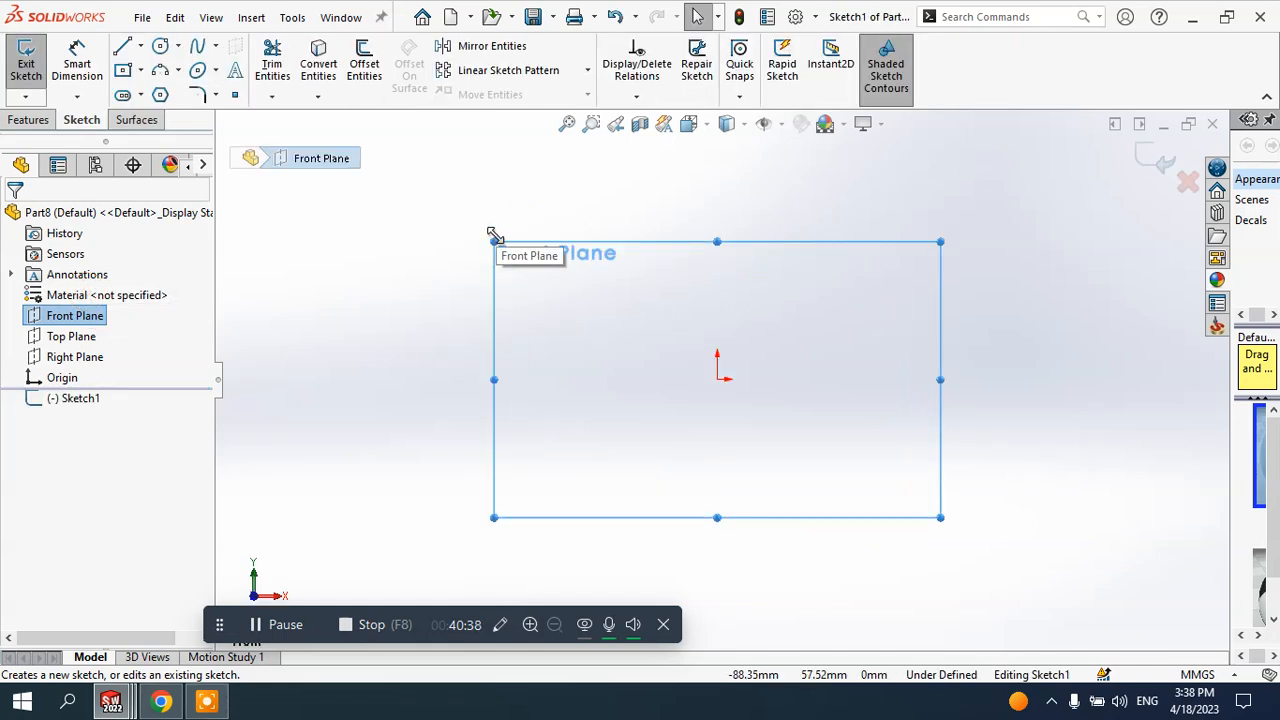
- Sketch an upward-bulging three-point arc over the origin with a radius of about 108 mm, with both ends level with the origin
left_click(179, 71)
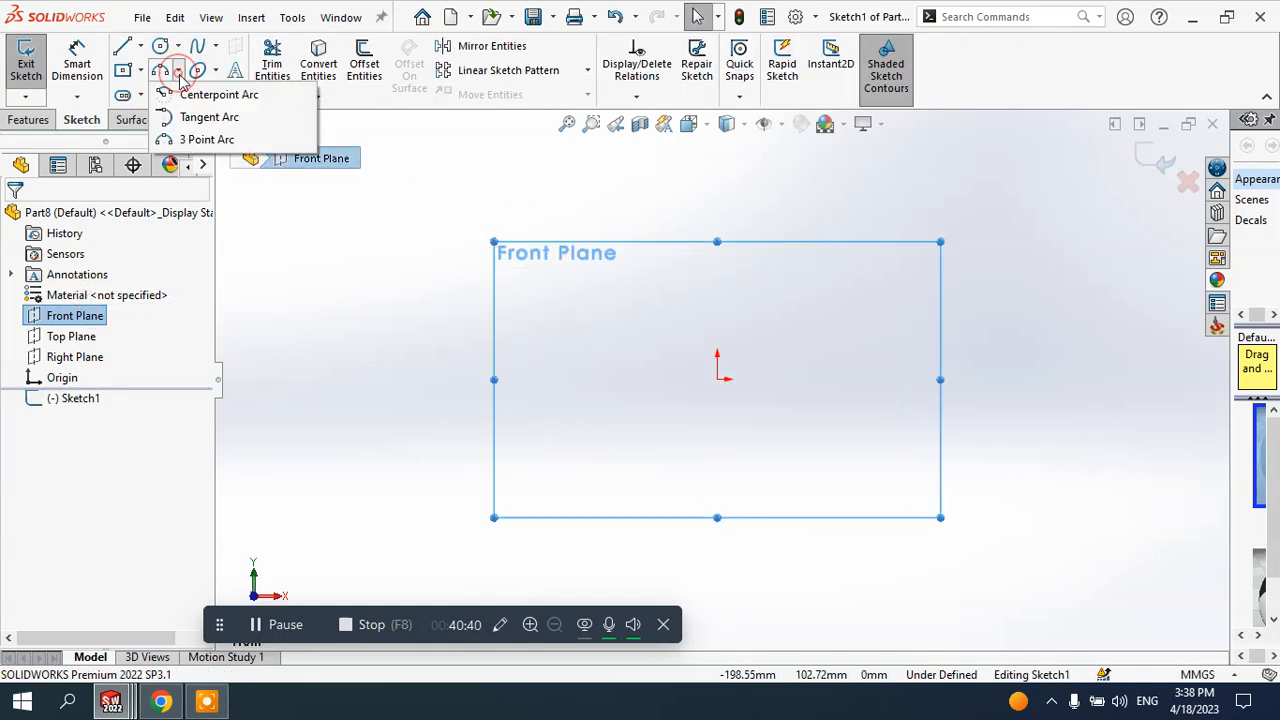
left_click(186, 137)
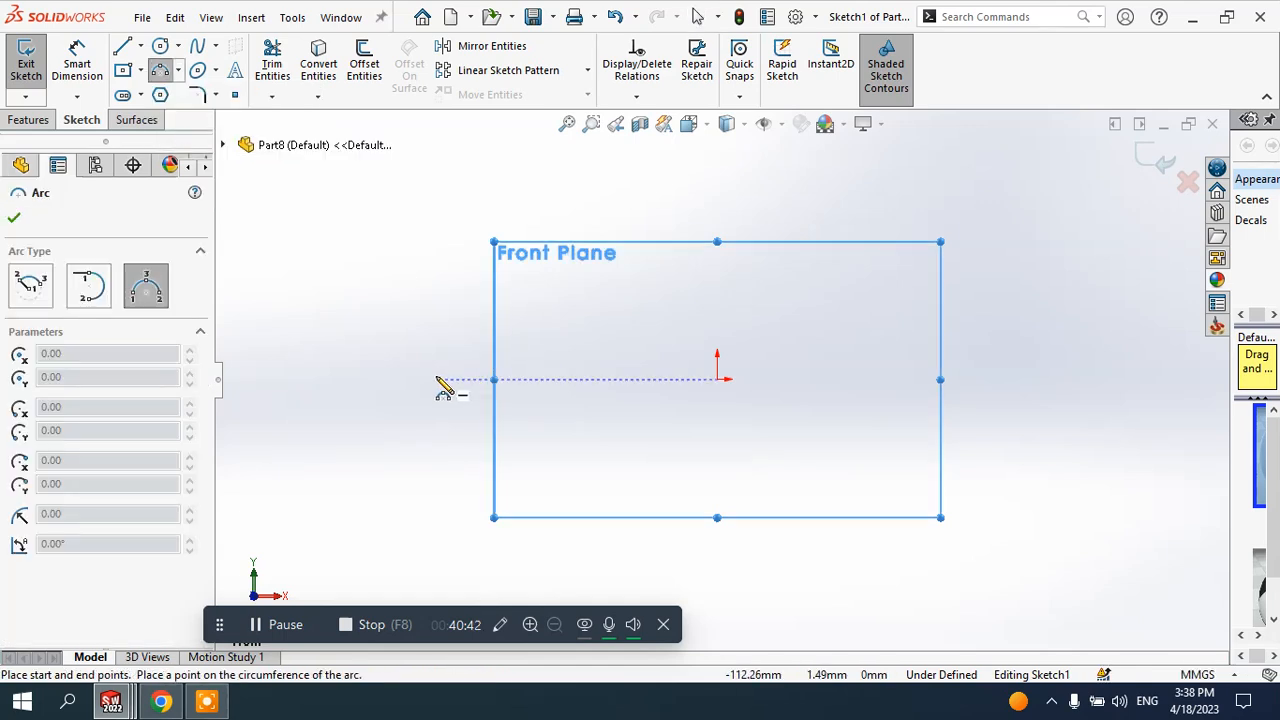
left_click(520, 378)
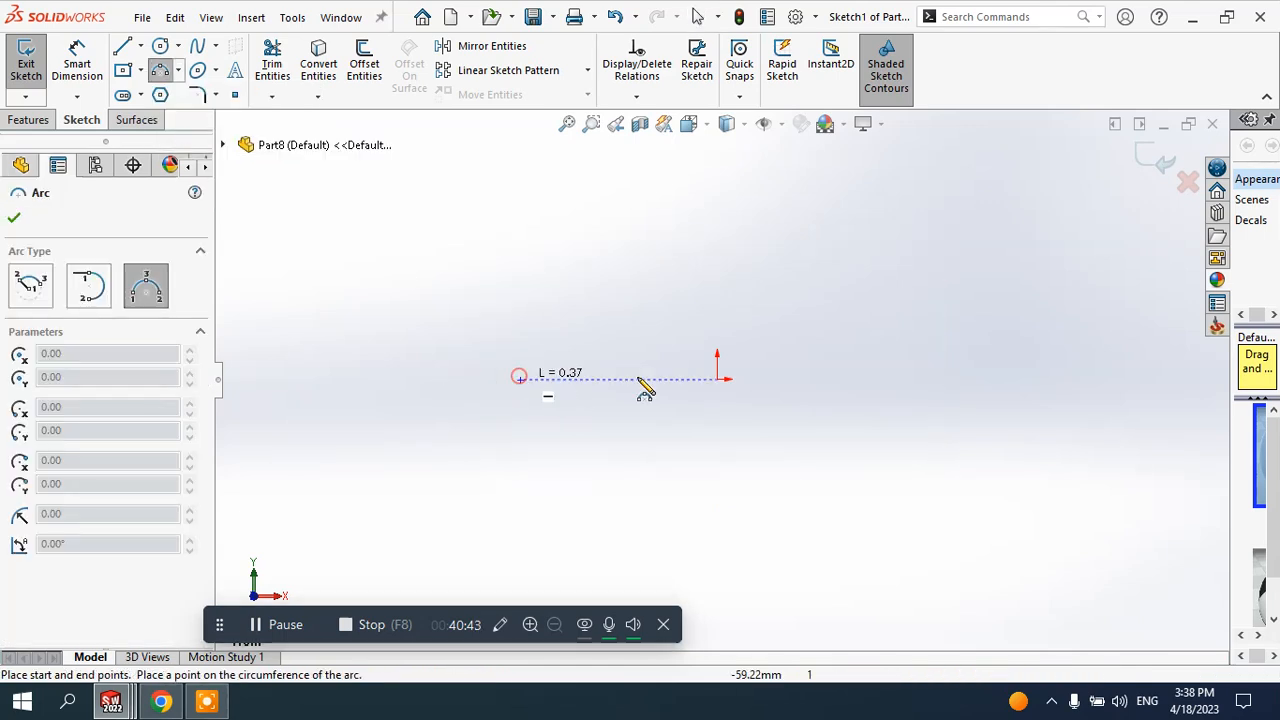
left_click(1005, 378)
left_click(738, 236)
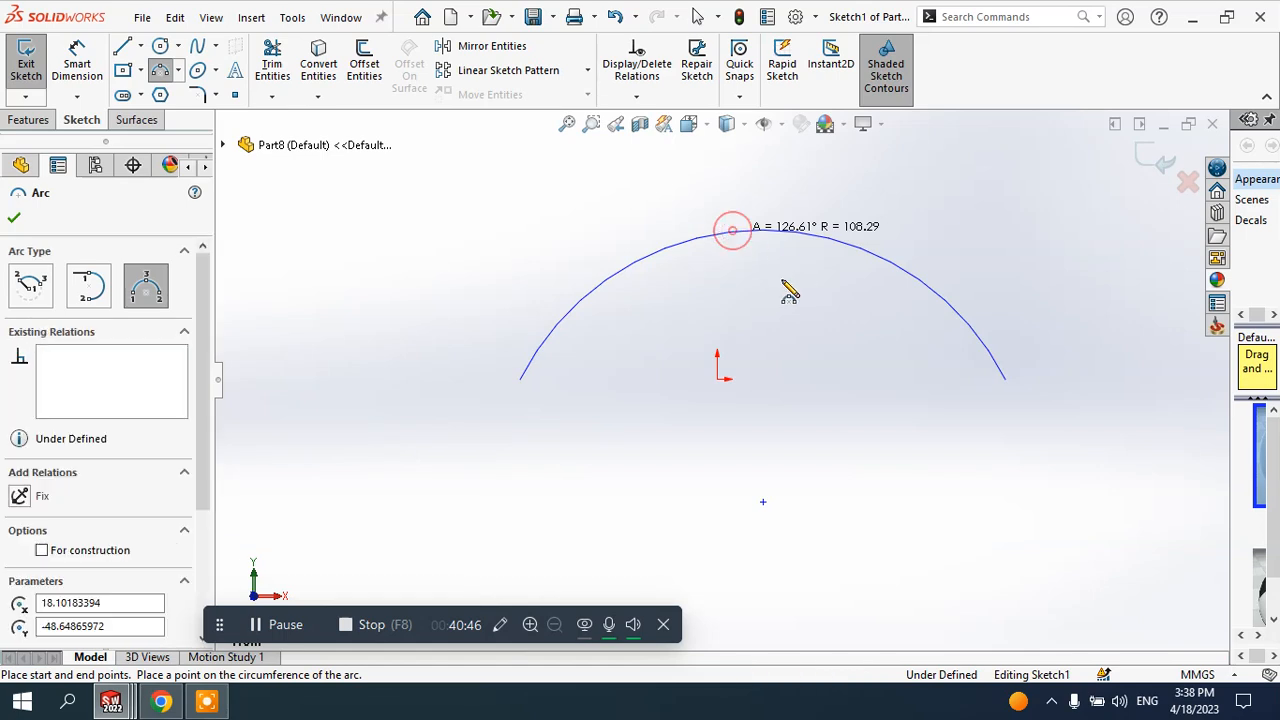
left_click(15, 220)
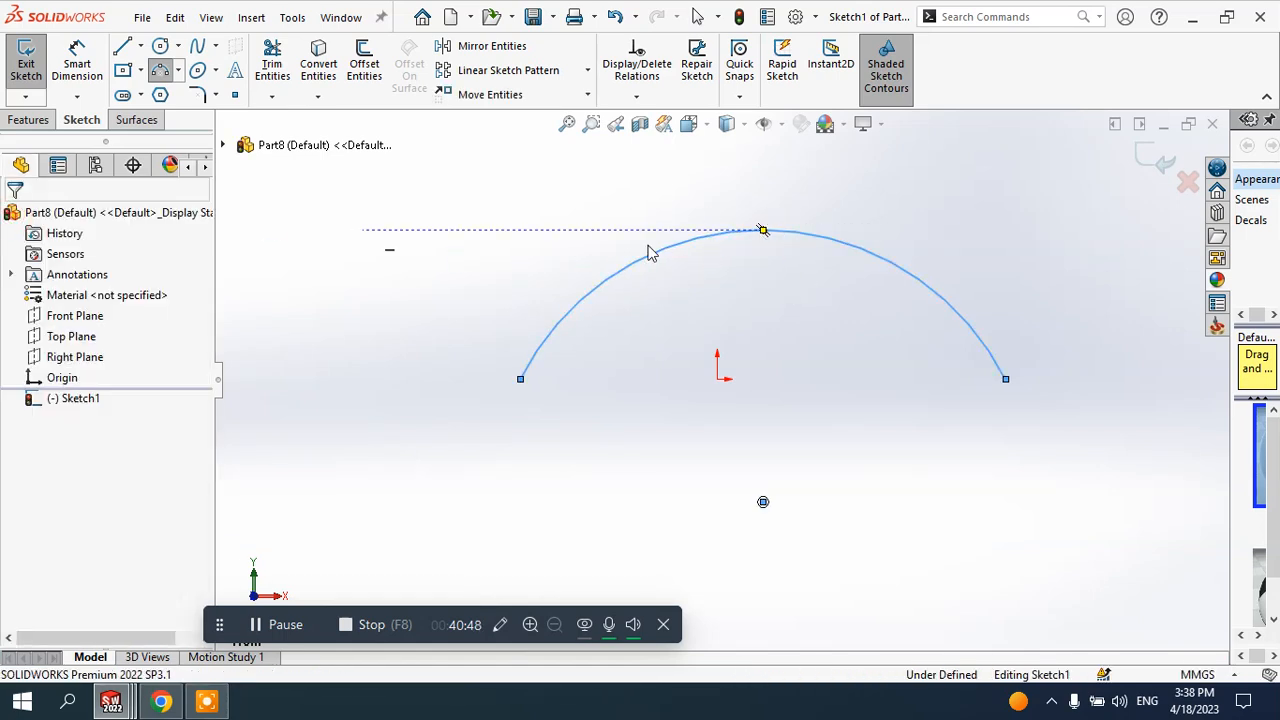
- Dimension the arc's radius and set it to 110 mm
left_click(77, 63)
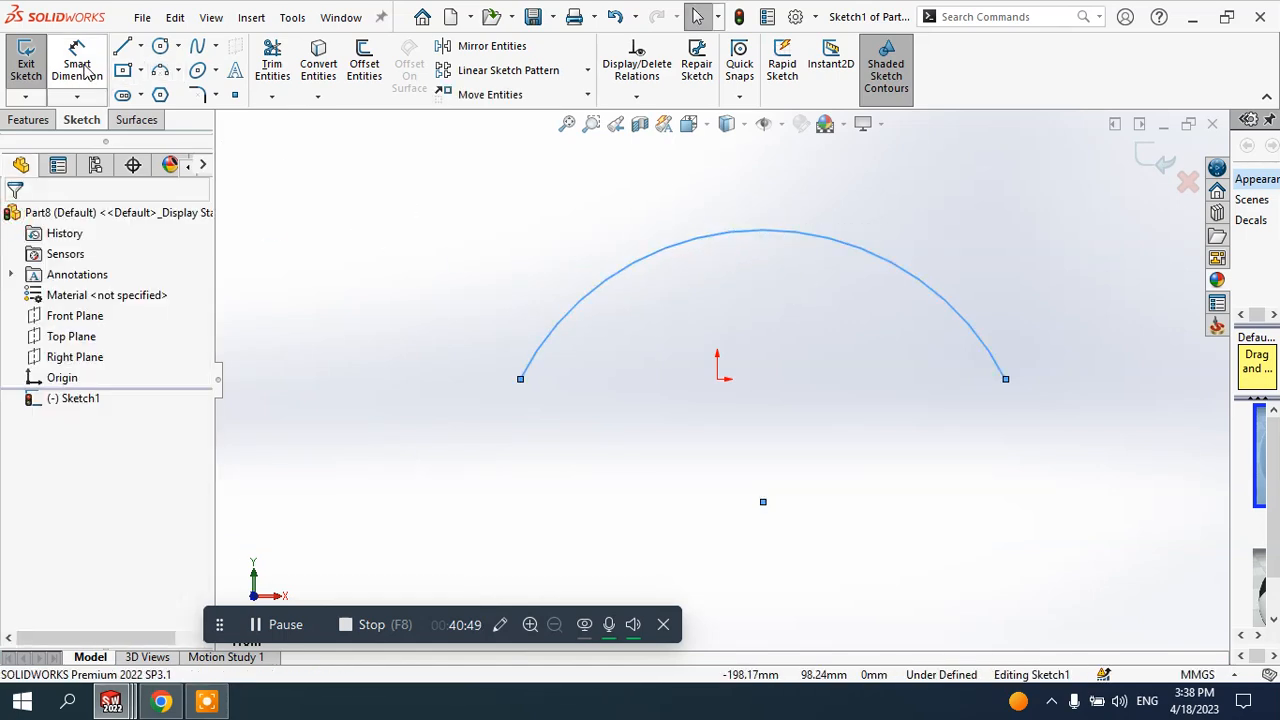
left_click(628, 270)
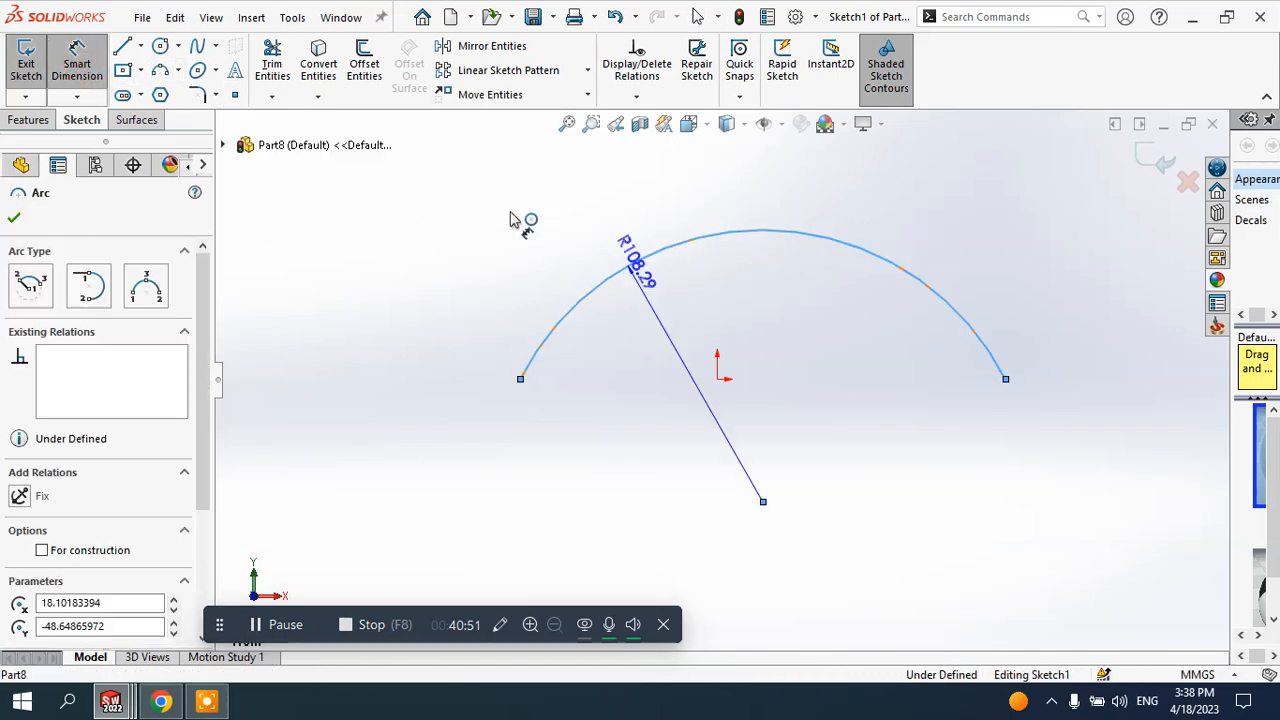
left_click(501, 298)
type("110")
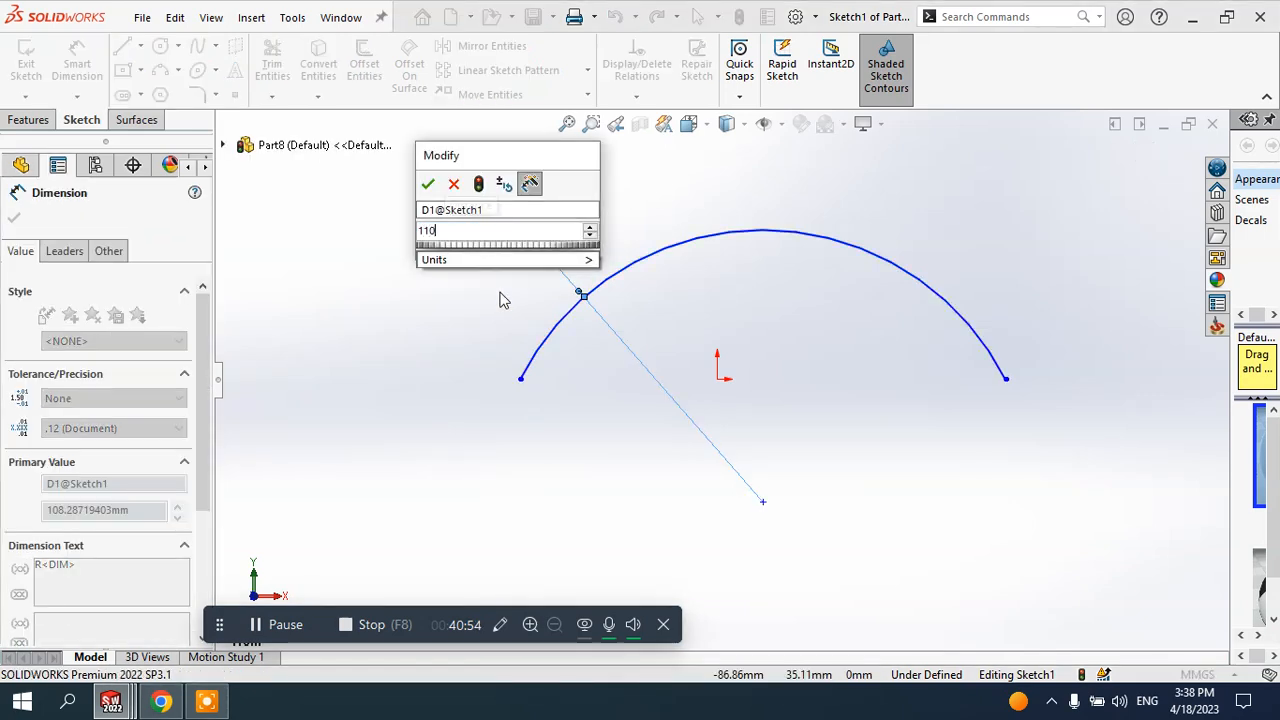
key("Return")
key("Escape")
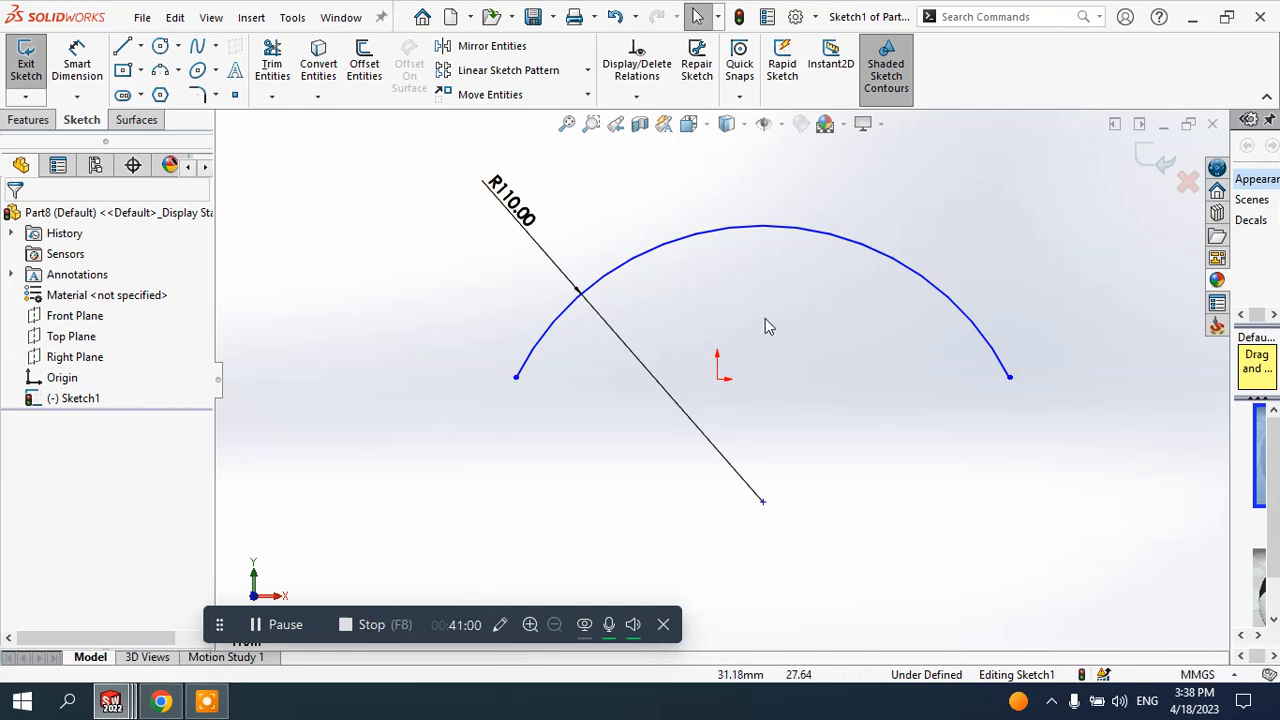
- Add a Horizontal relation between both arc endpoints and the origin
left_click(514, 384)
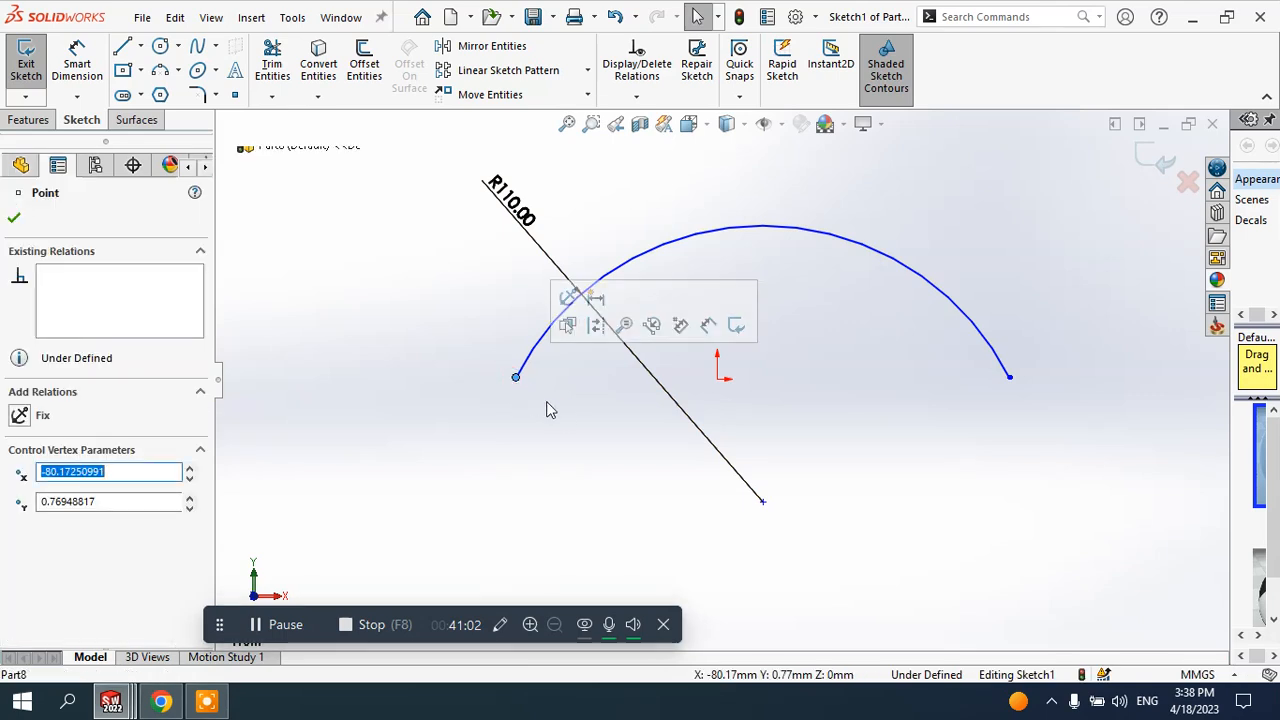
left_click(1009, 381, "ctrl")
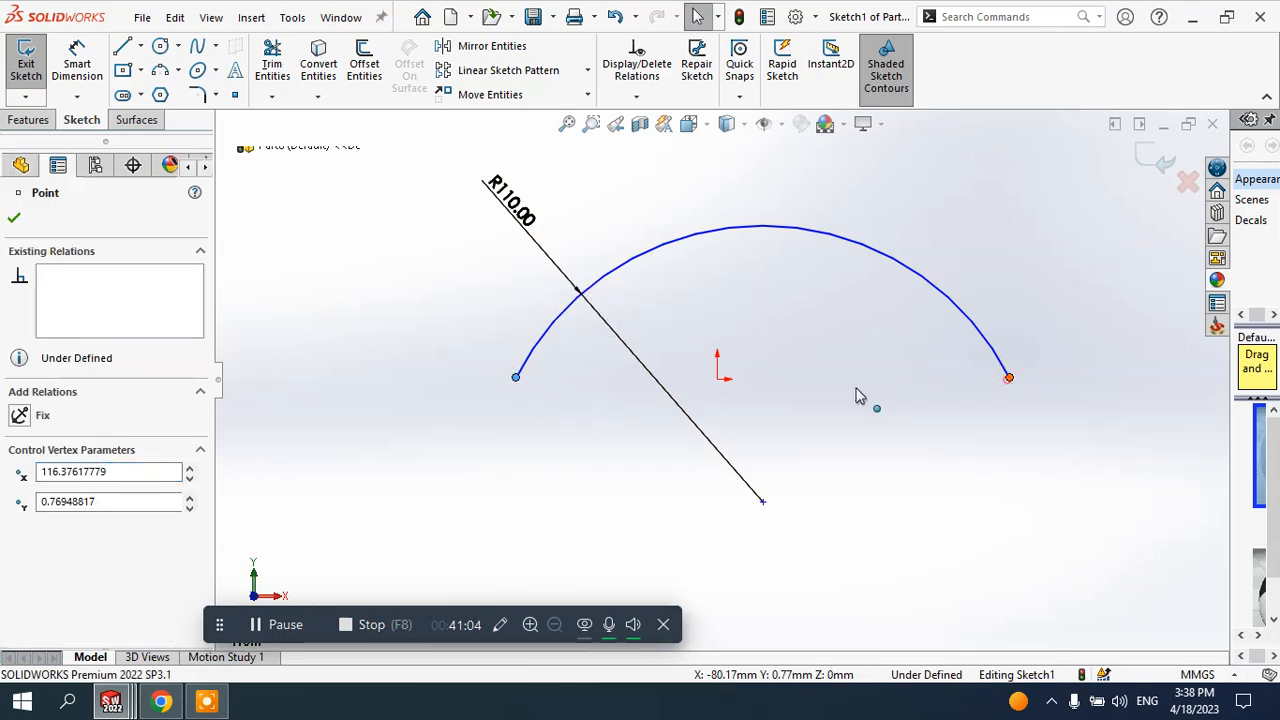
left_click(719, 381, "ctrl")
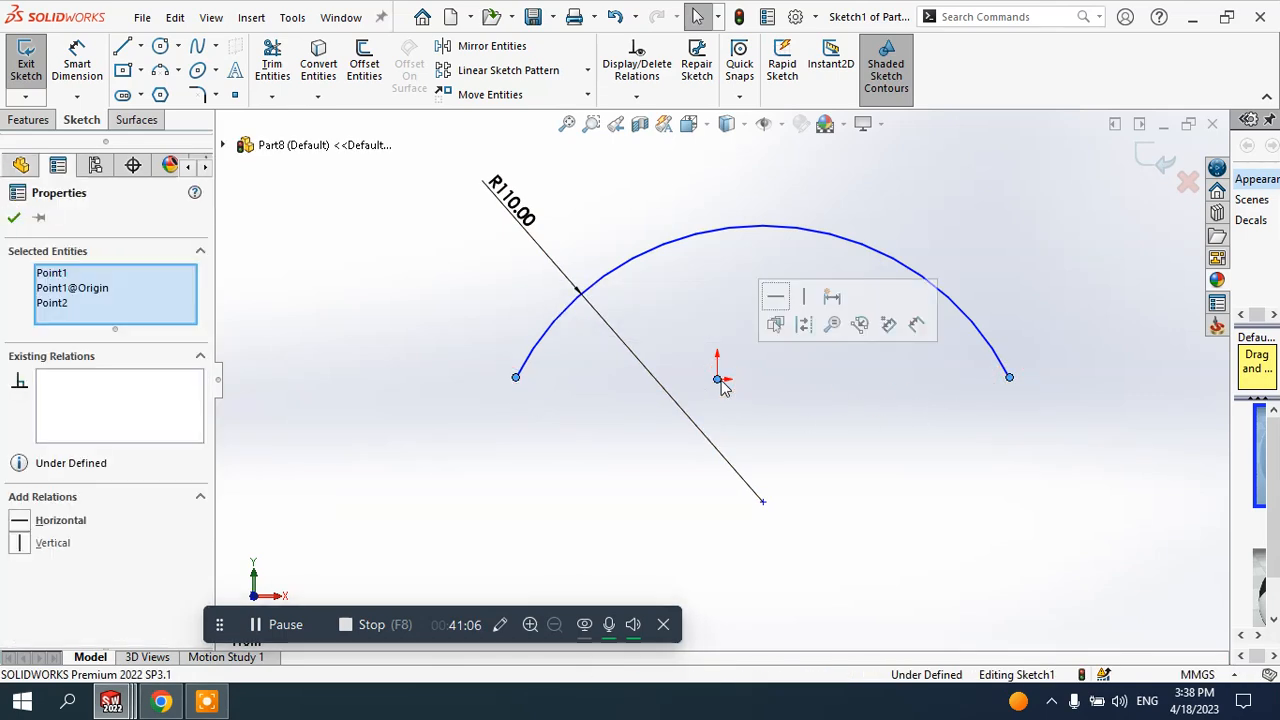
left_click(777, 298)
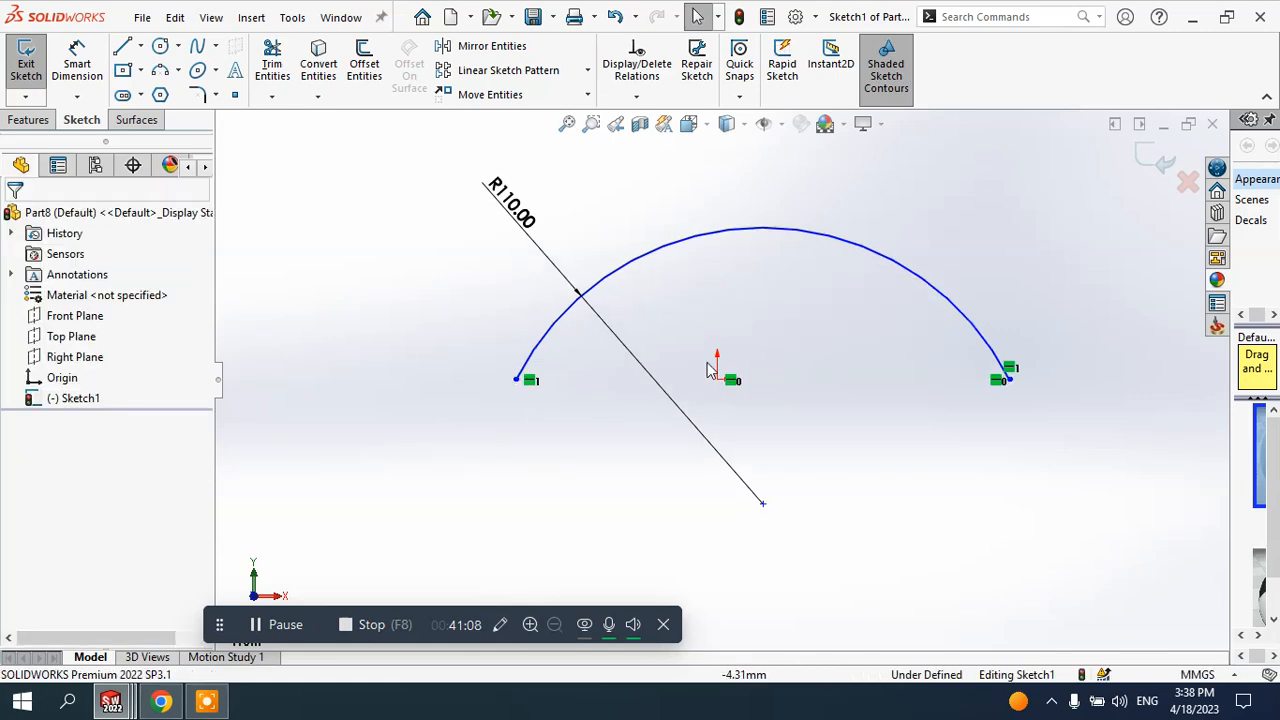
- Draw a vertical centerline upward from the origin, ending below the arc
left_click(140, 46)
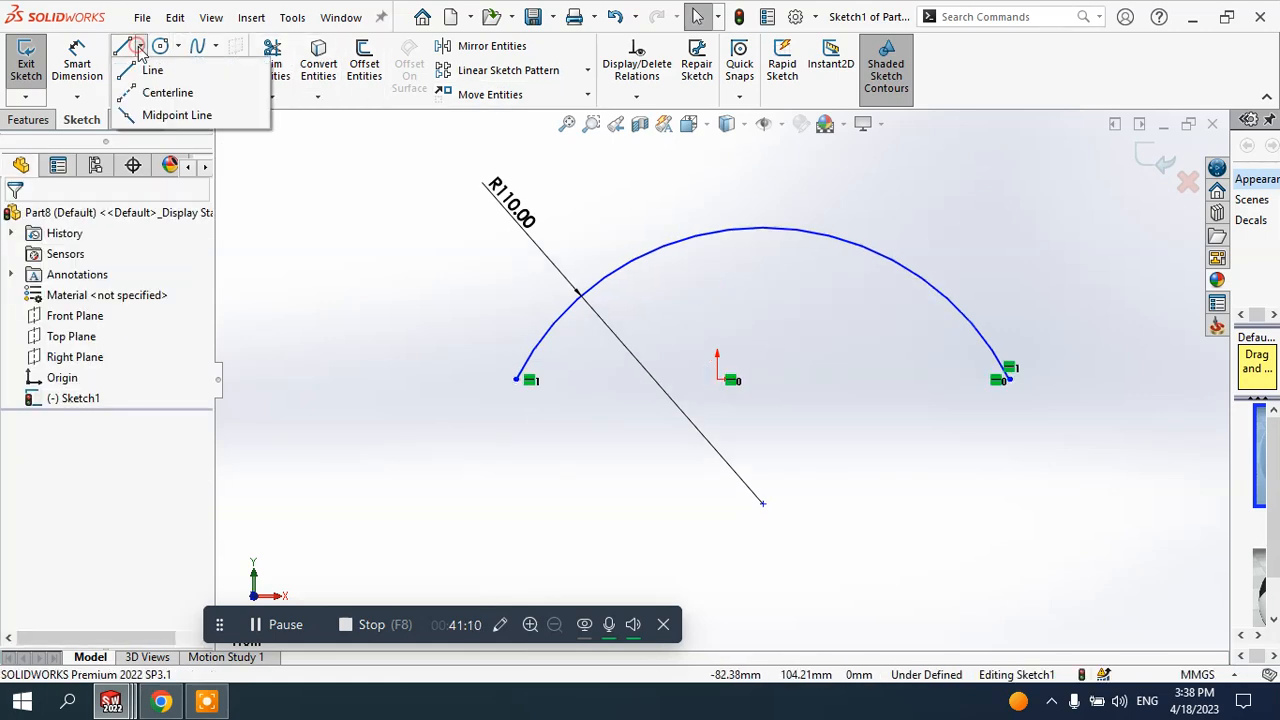
left_click(155, 89)
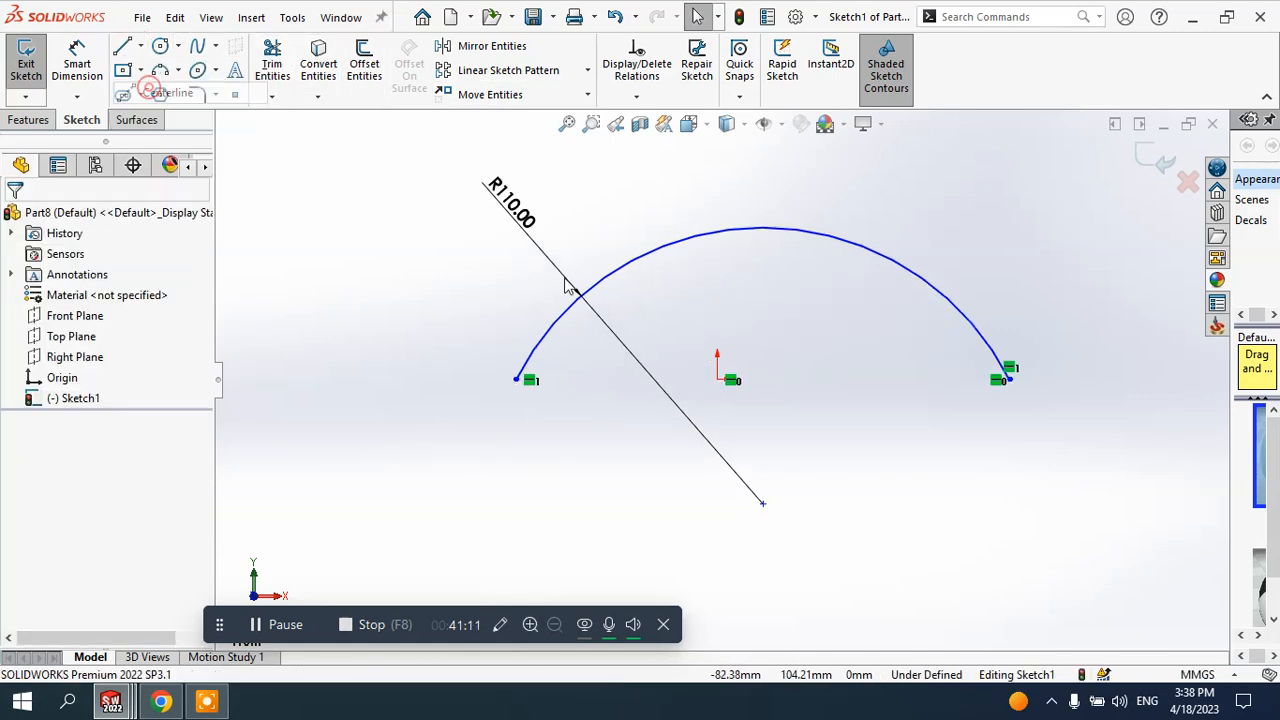
left_click(716, 380)
left_click(716, 262)
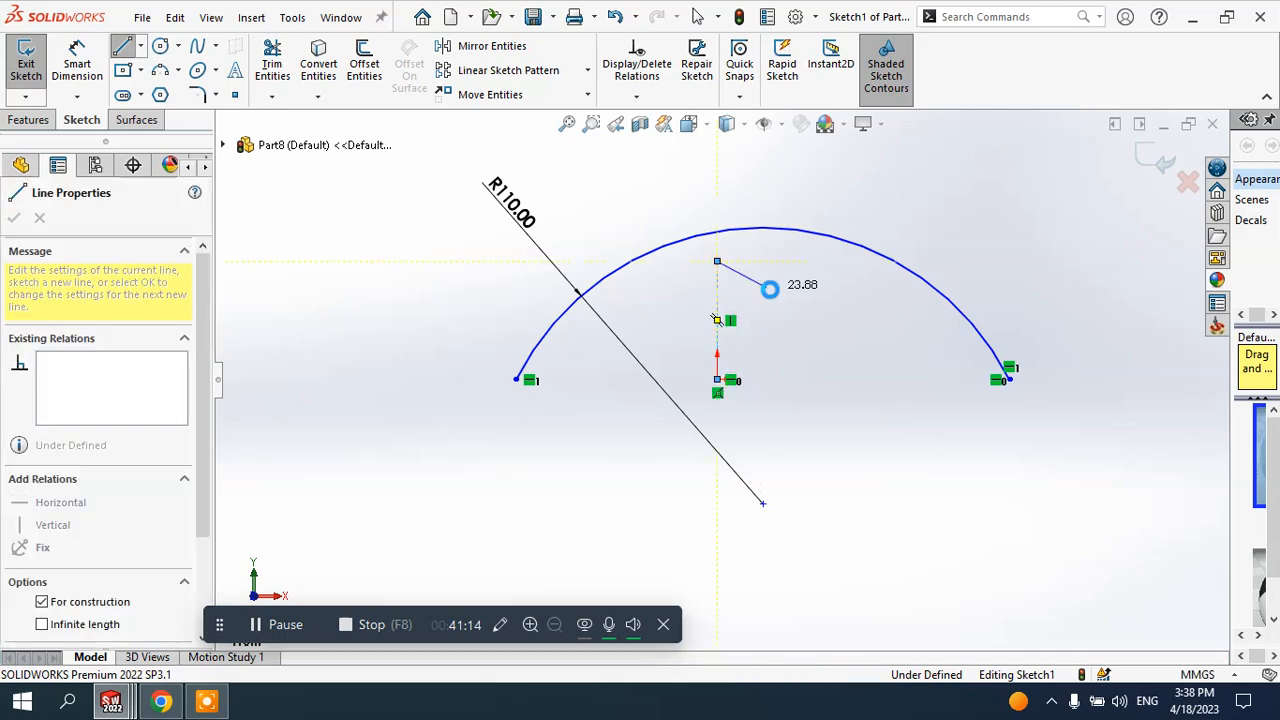
key("Escape")
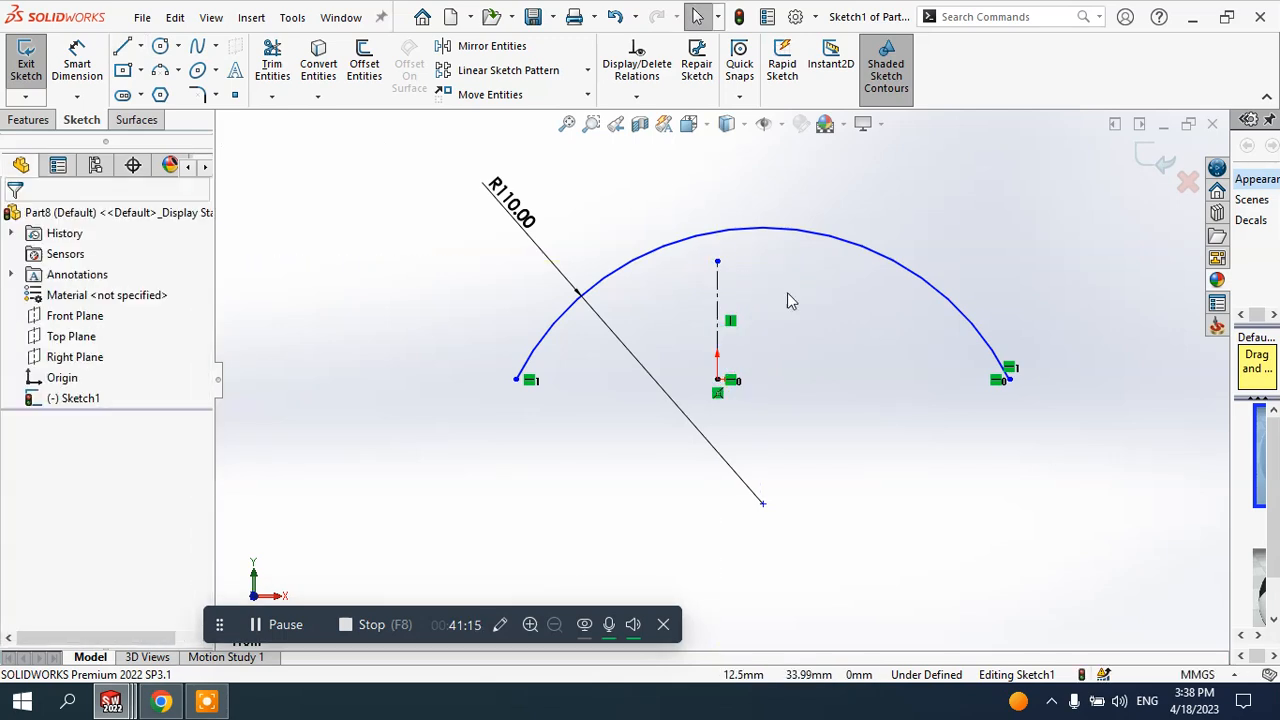
- Make the two arc endpoints symmetric about the vertical centerline and exit the sketch
left_click(516, 379)
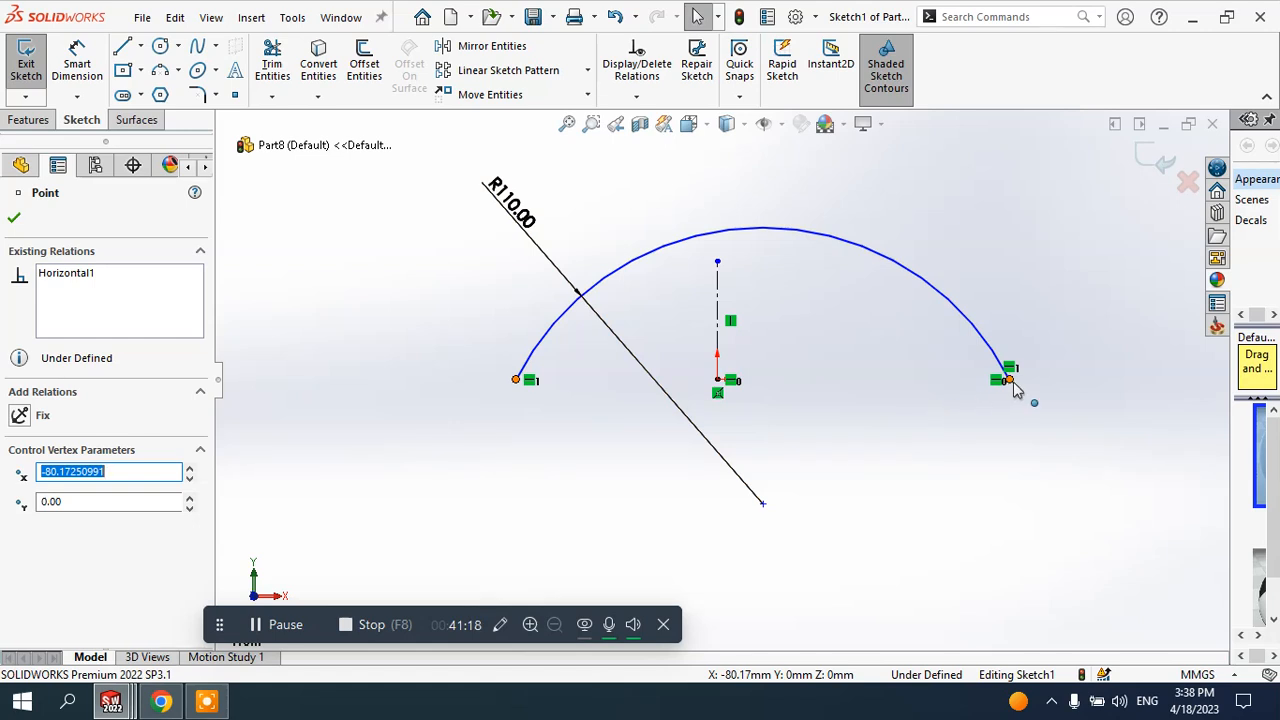
left_click(1009, 381, "ctrl")
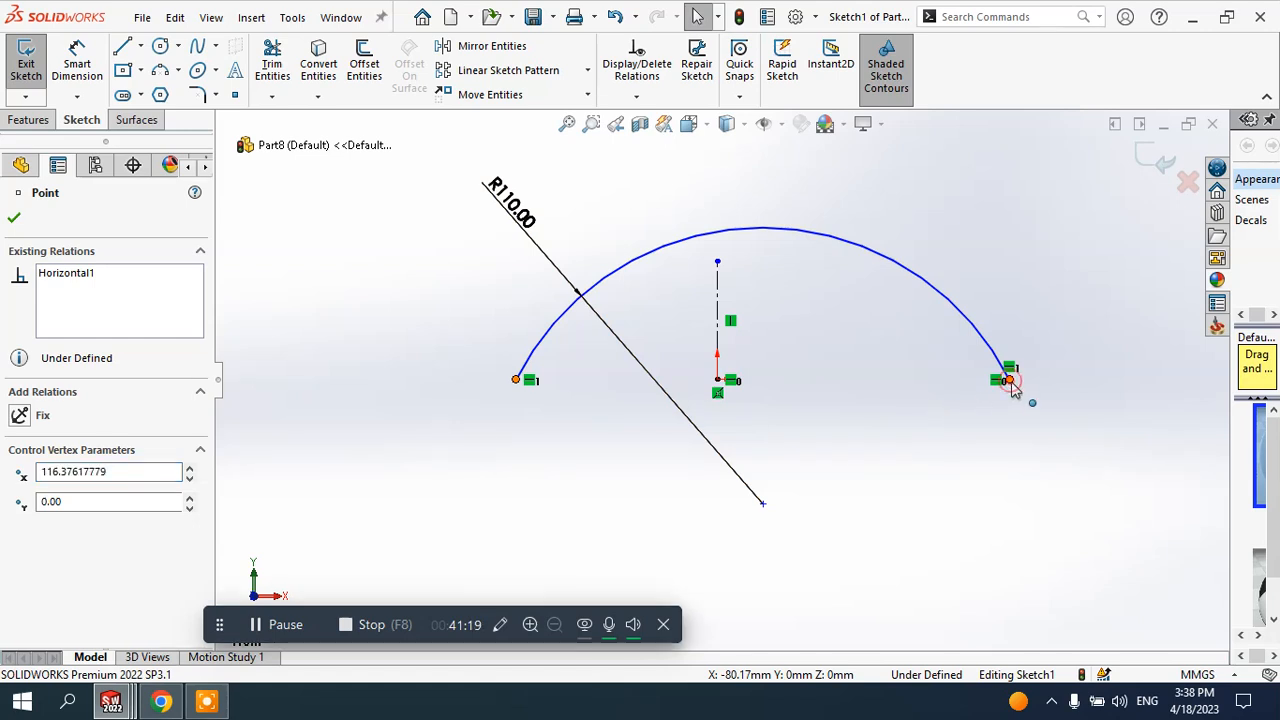
left_click(719, 300, "ctrl")
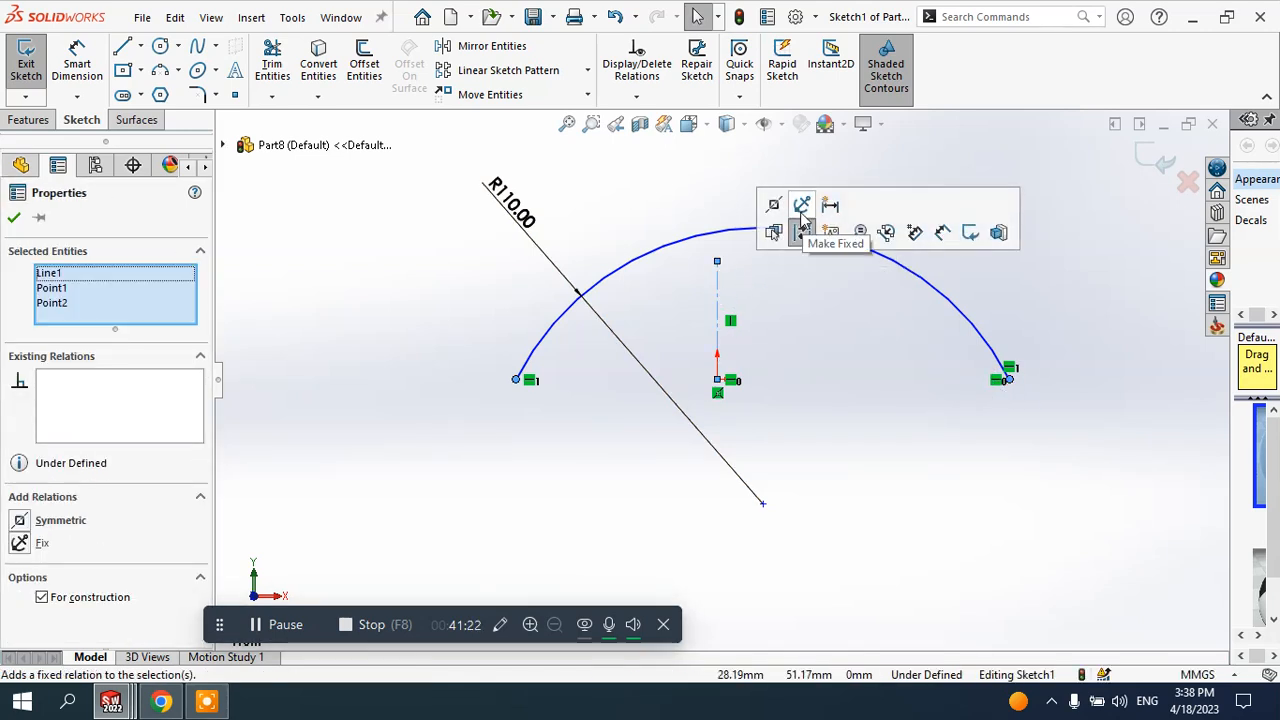
left_click(772, 205)
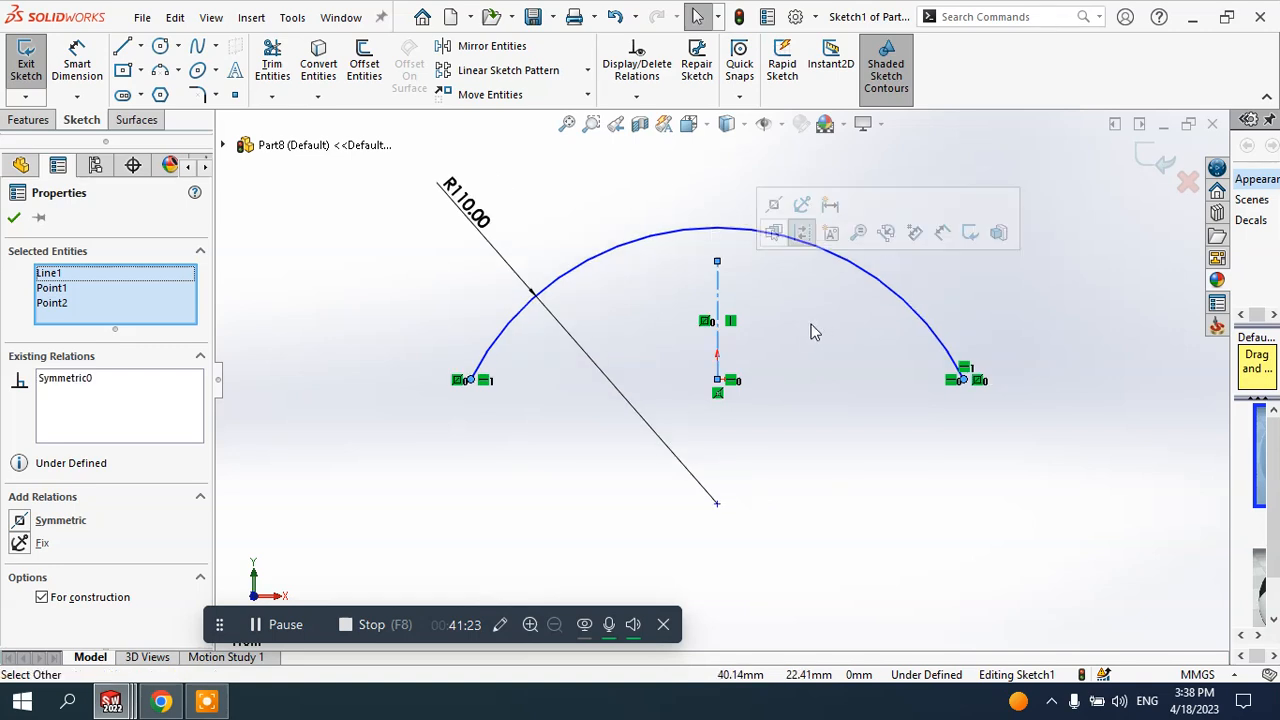
left_click(14, 218)
mouse_move(820, 334)
middle_mouse_down()
mouse_move(823, 363)
mouse_move(736, 381)
mouse_move(780, 409)
mouse_move(823, 346)
mouse_move(810, 334)
middle_mouse_up()
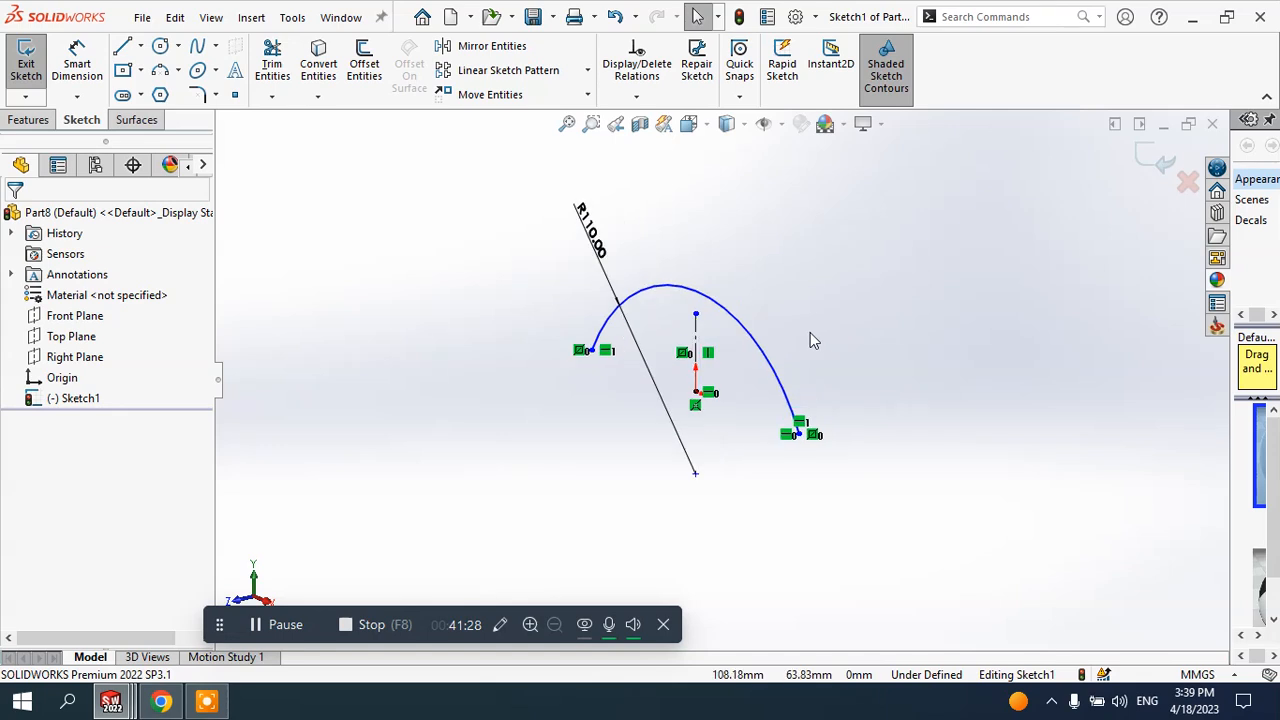
scroll(806, 335, "down", 1)
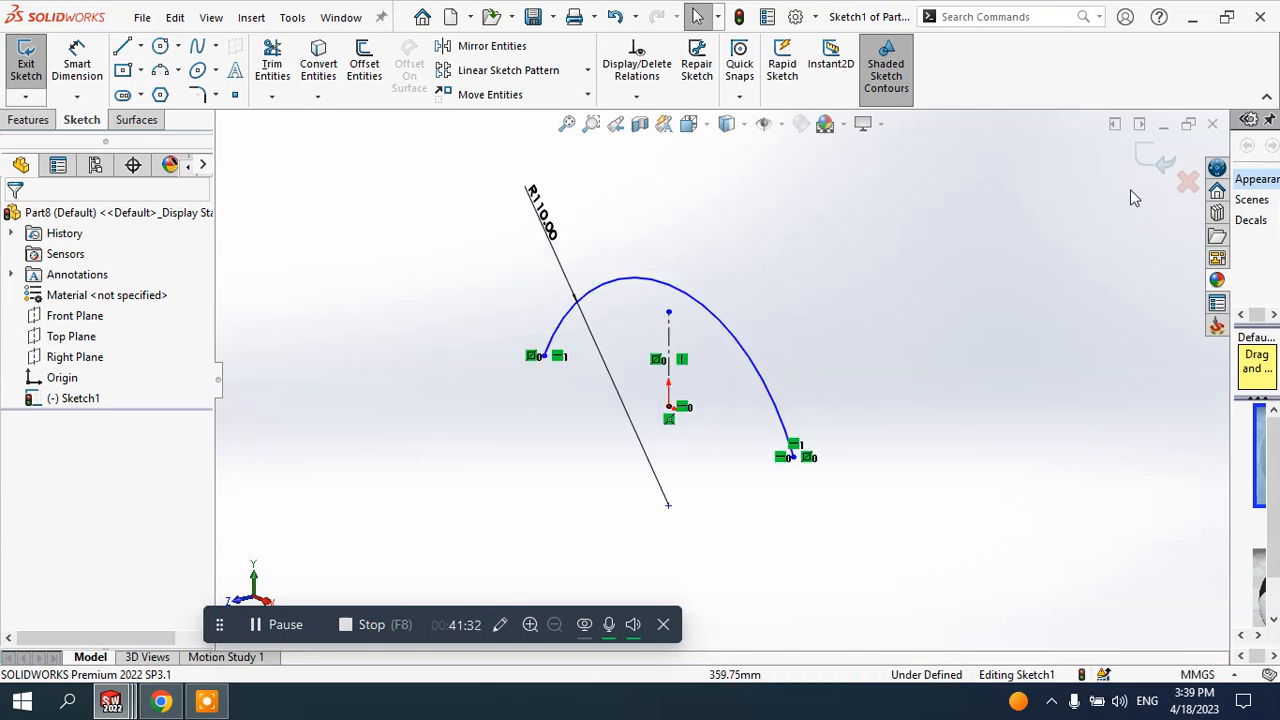
left_click(1162, 168)
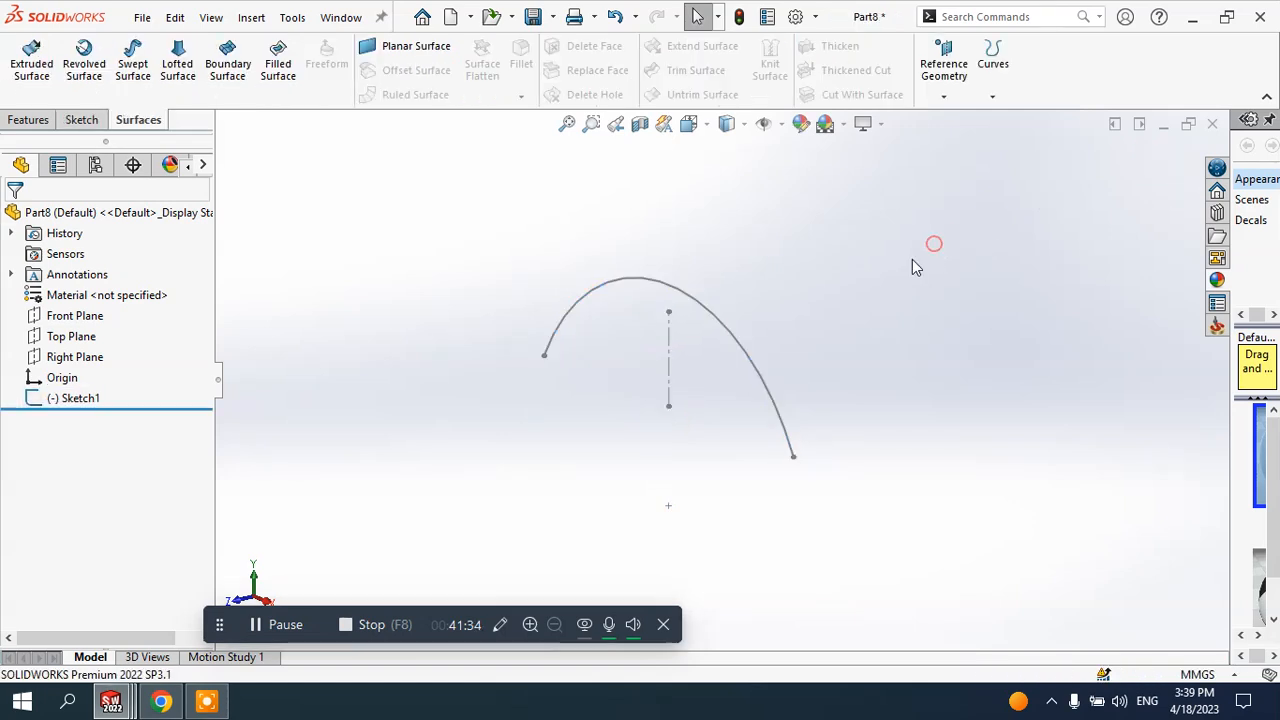
- Create a reference plane offset 30 mm from the Front Plane
mouse_move(912, 259)
middle_mouse_down()
mouse_move(868, 329)
mouse_move(843, 320)
mouse_move(868, 322)
middle_mouse_up()
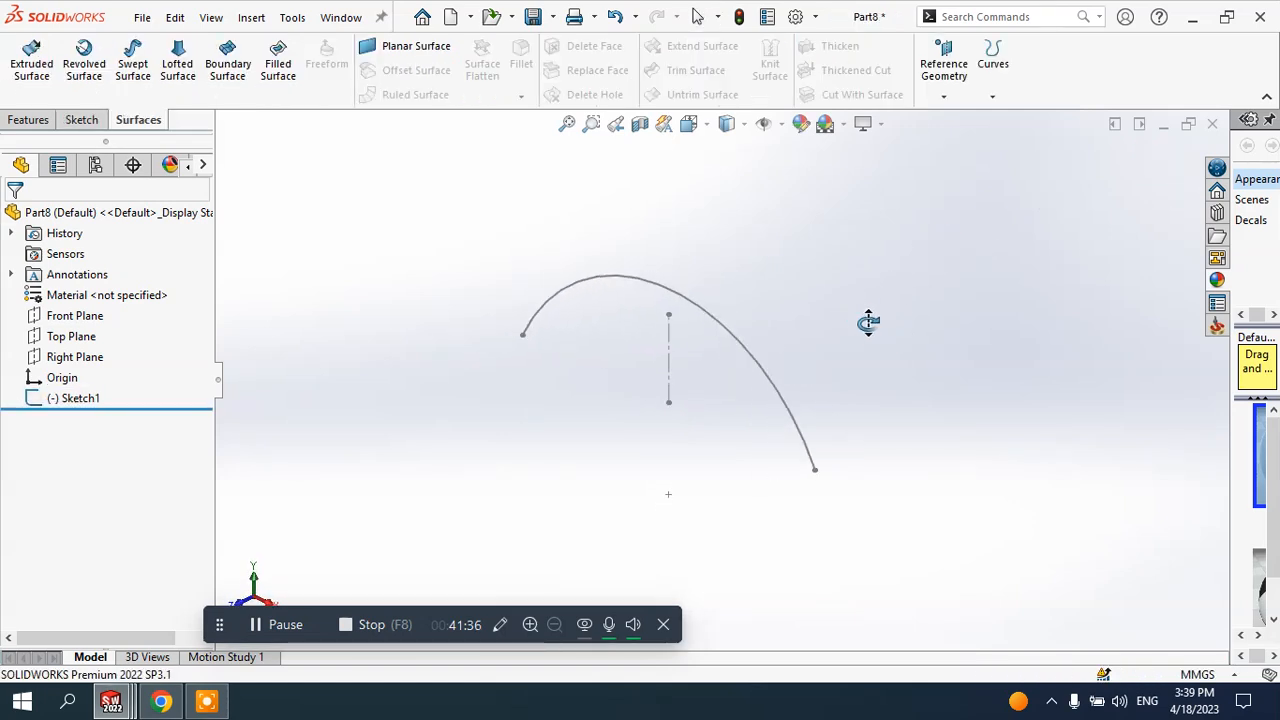
left_click(942, 99)
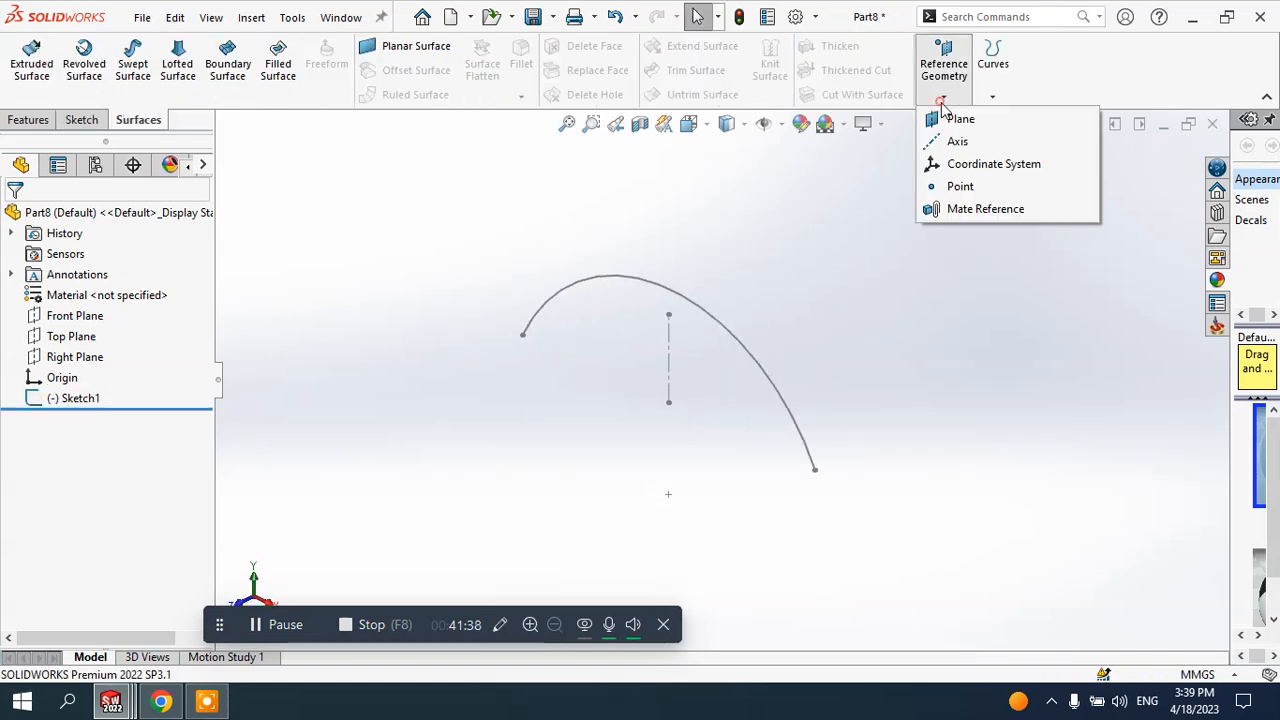
left_click(950, 120)
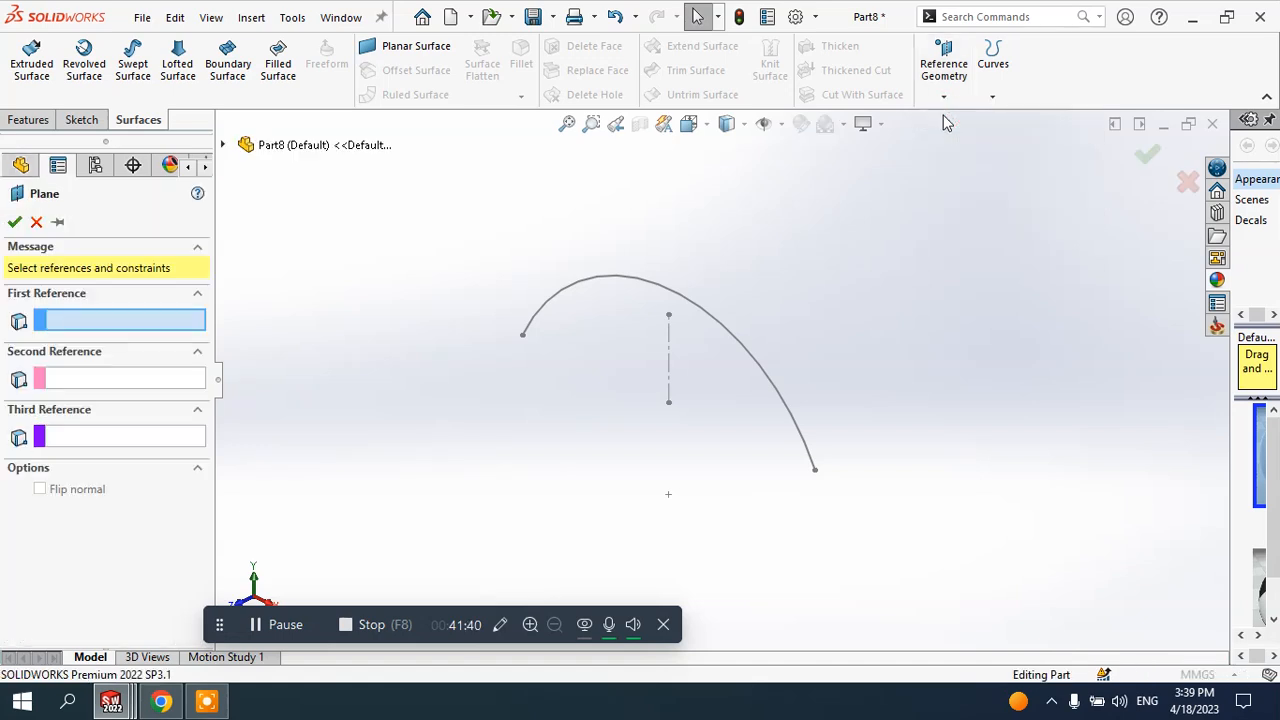
left_click(223, 145)
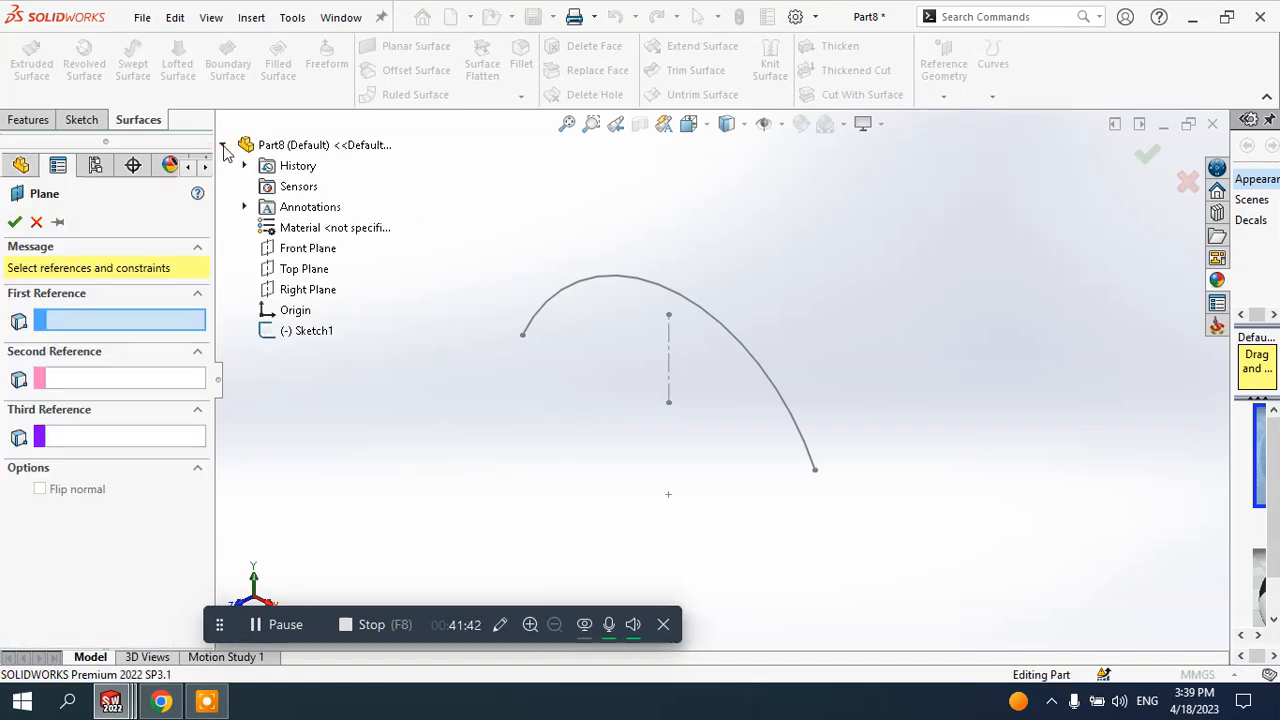
left_click(305, 249)
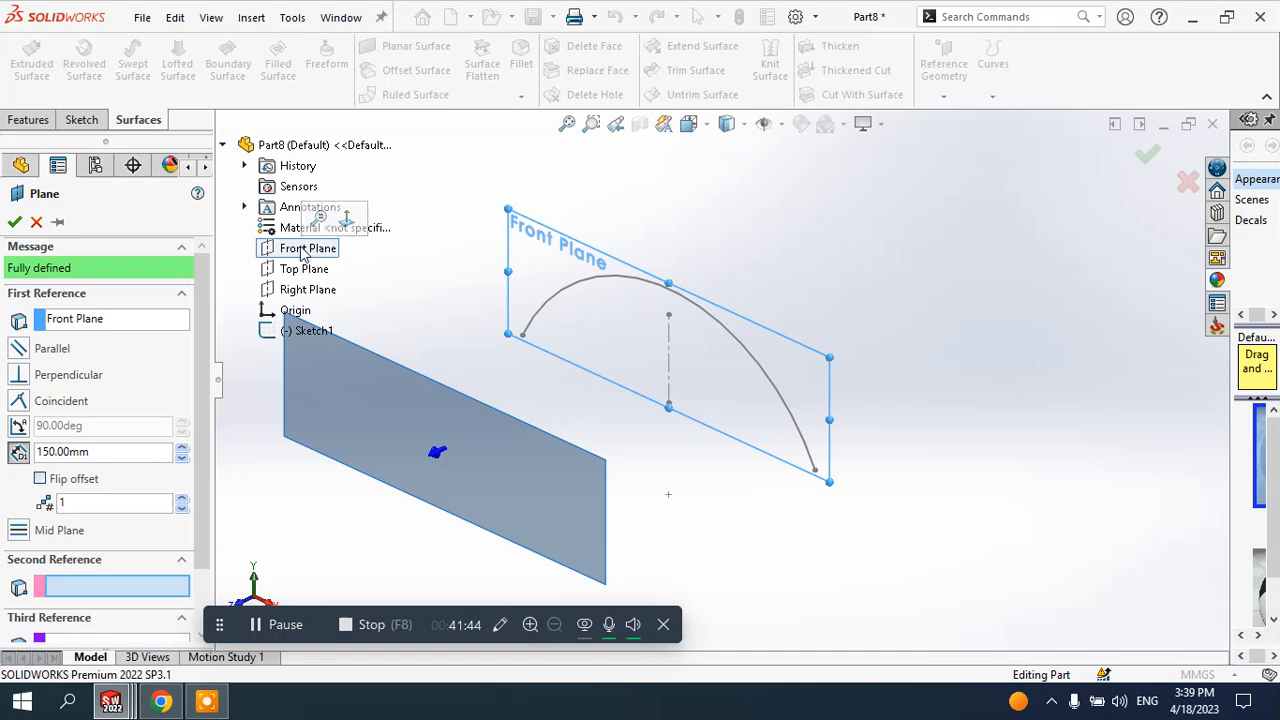
left_click_drag(106, 452, 4, 468)
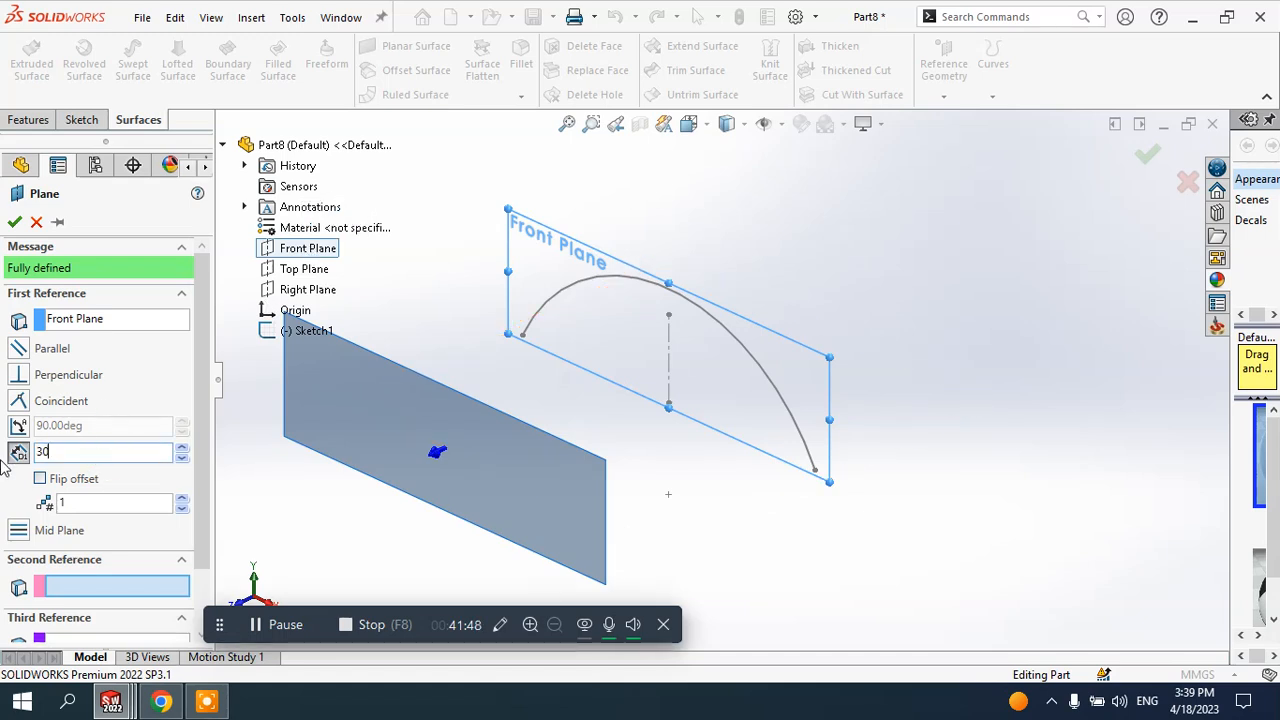
type("30")
key("Return")
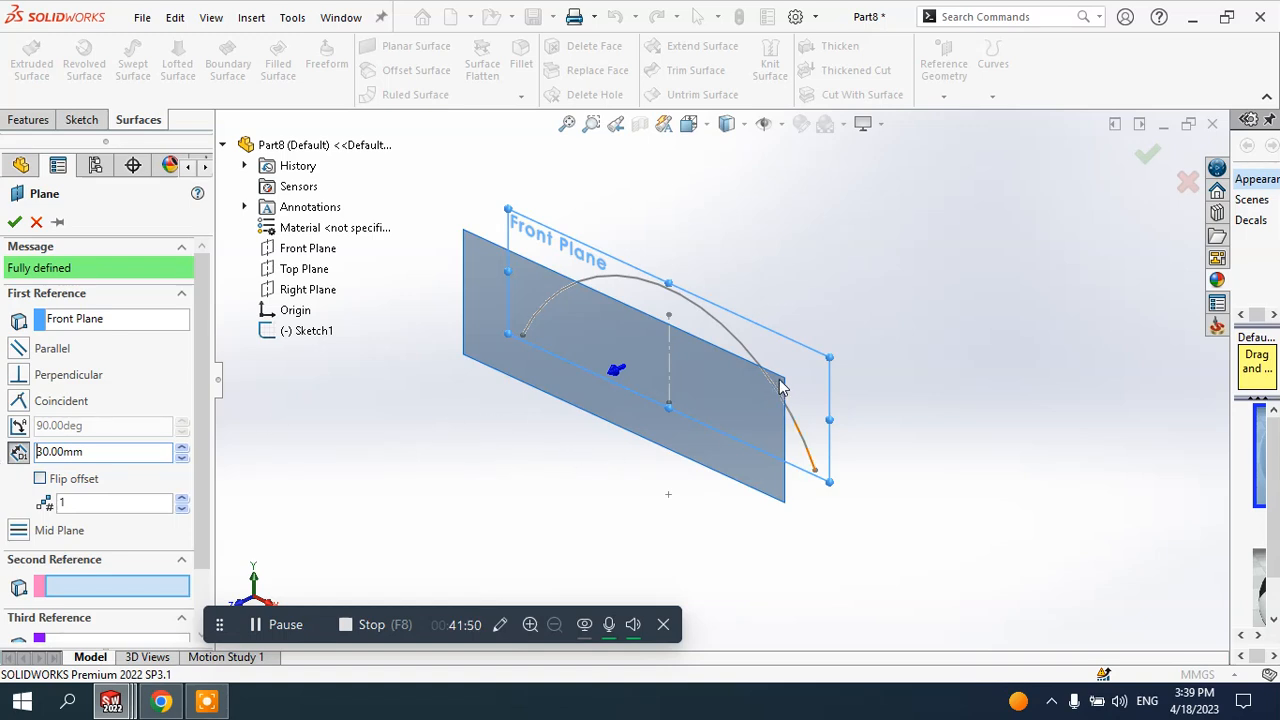
mouse_move(782, 388)
middle_mouse_down()
mouse_move(700, 363)
mouse_move(689, 337)
mouse_move(730, 340)
middle_mouse_up()
left_click(14, 222)
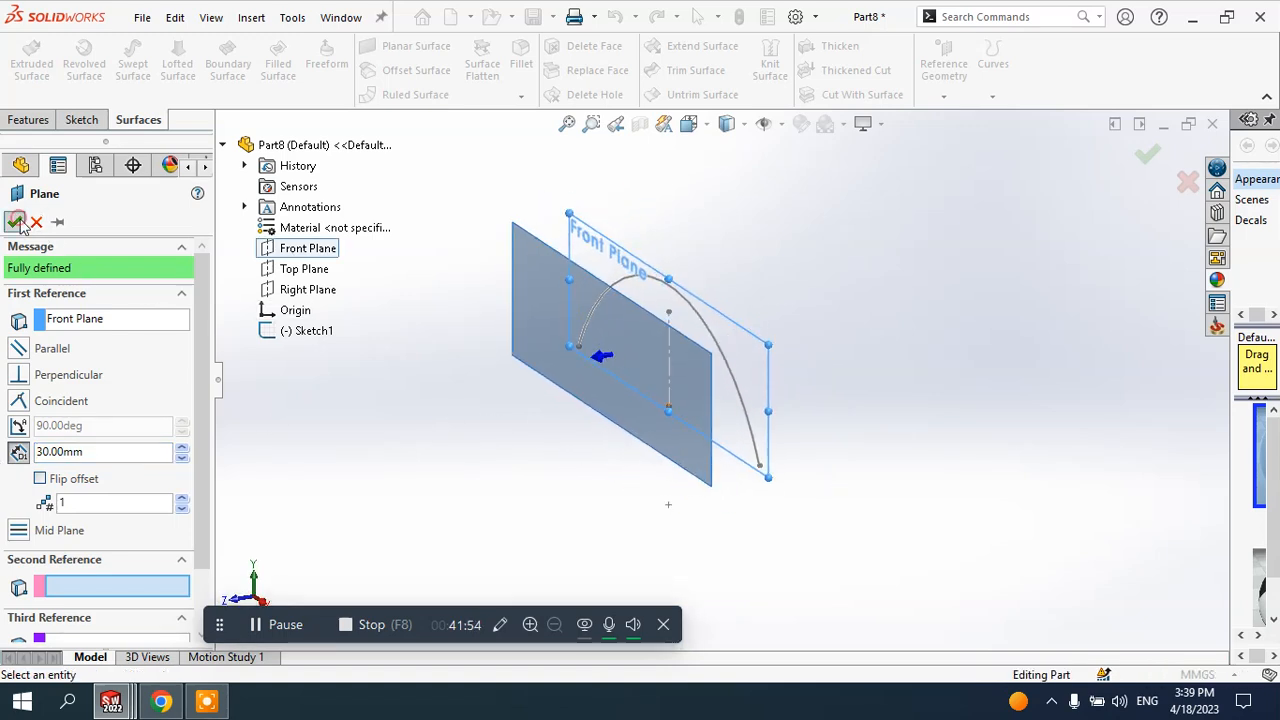
- Start a second reference plane and replace its preselected first reference with the Front Plane
mouse_move(759, 266)
middle_mouse_down()
mouse_move(719, 260)
mouse_move(737, 260)
middle_mouse_up()
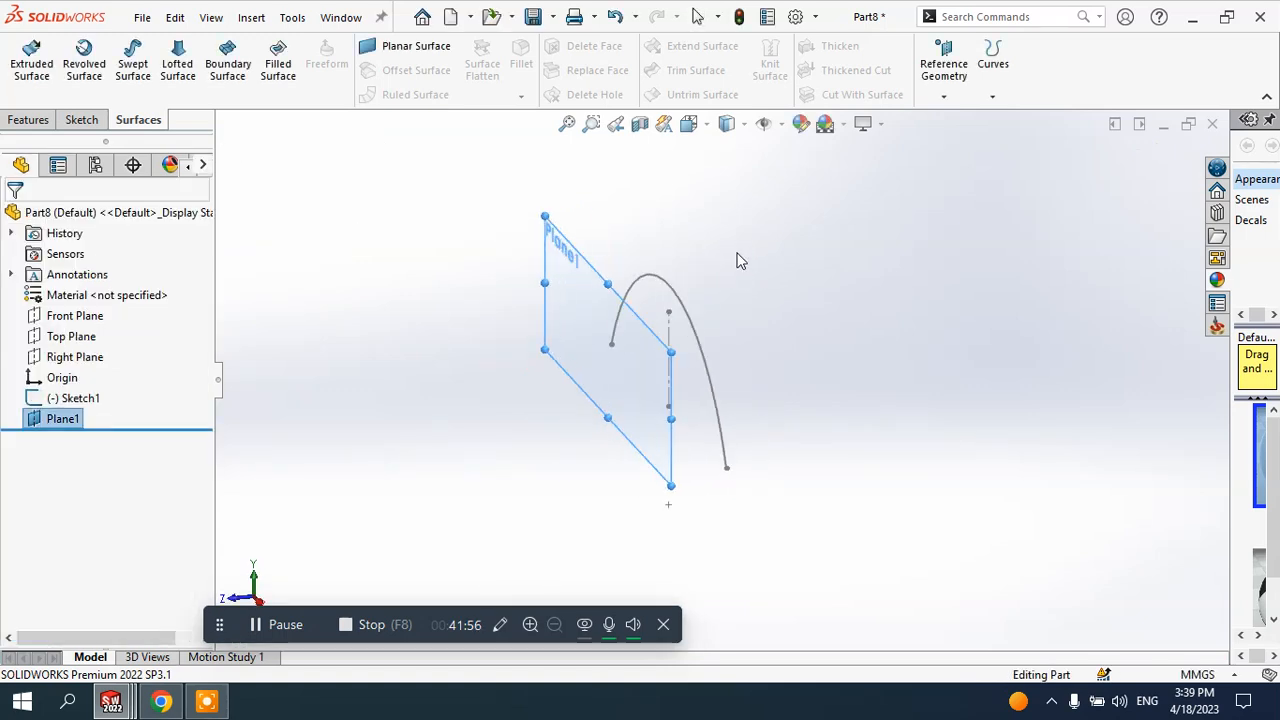
left_click(944, 97)
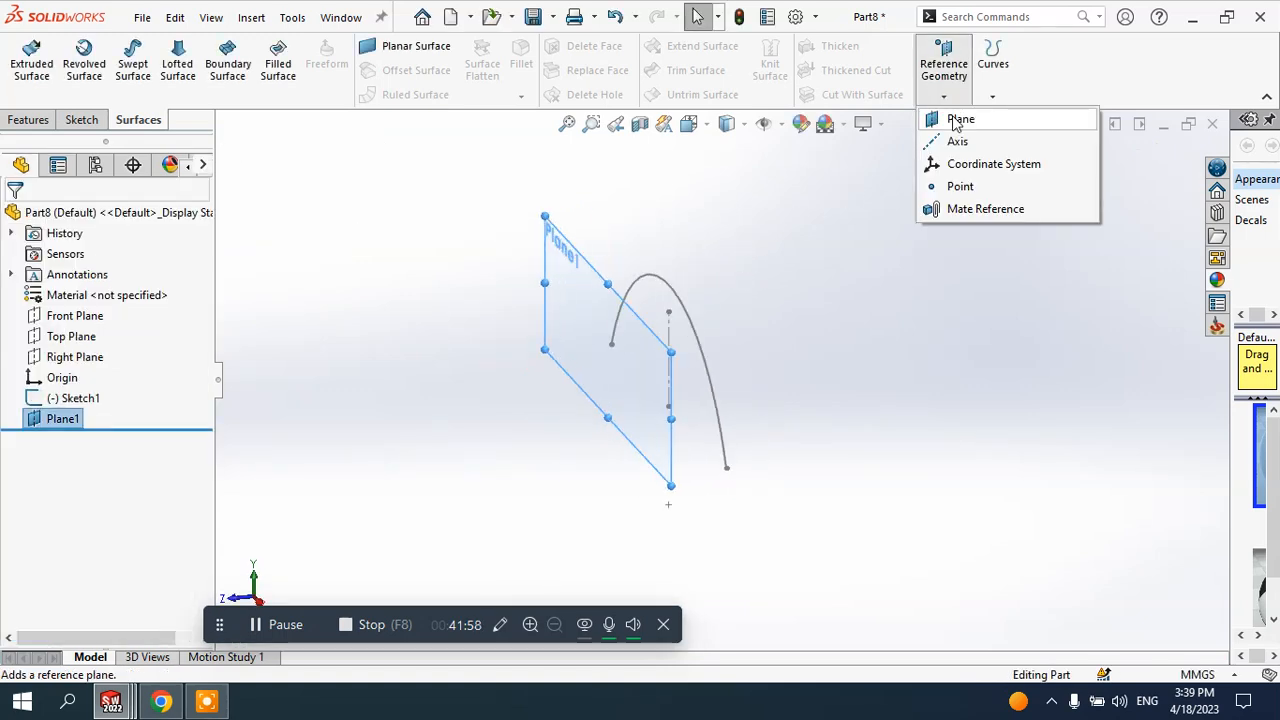
left_click(957, 121)
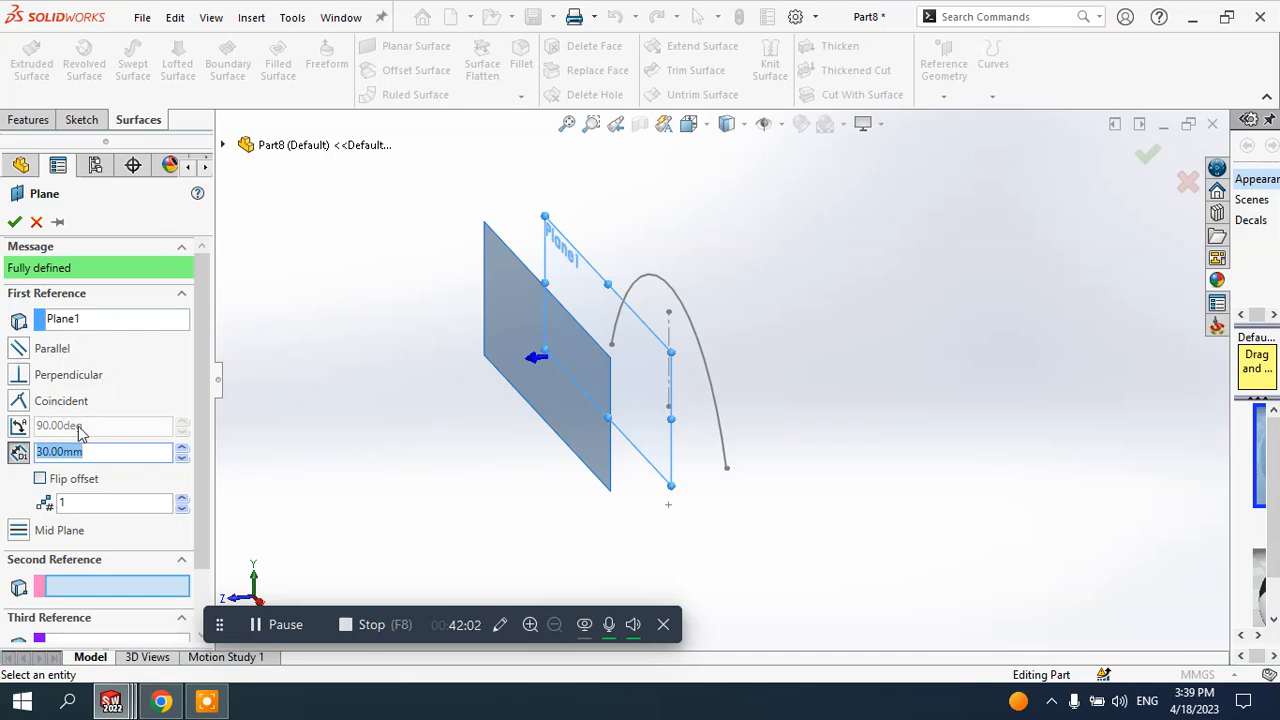
left_click(70, 320)
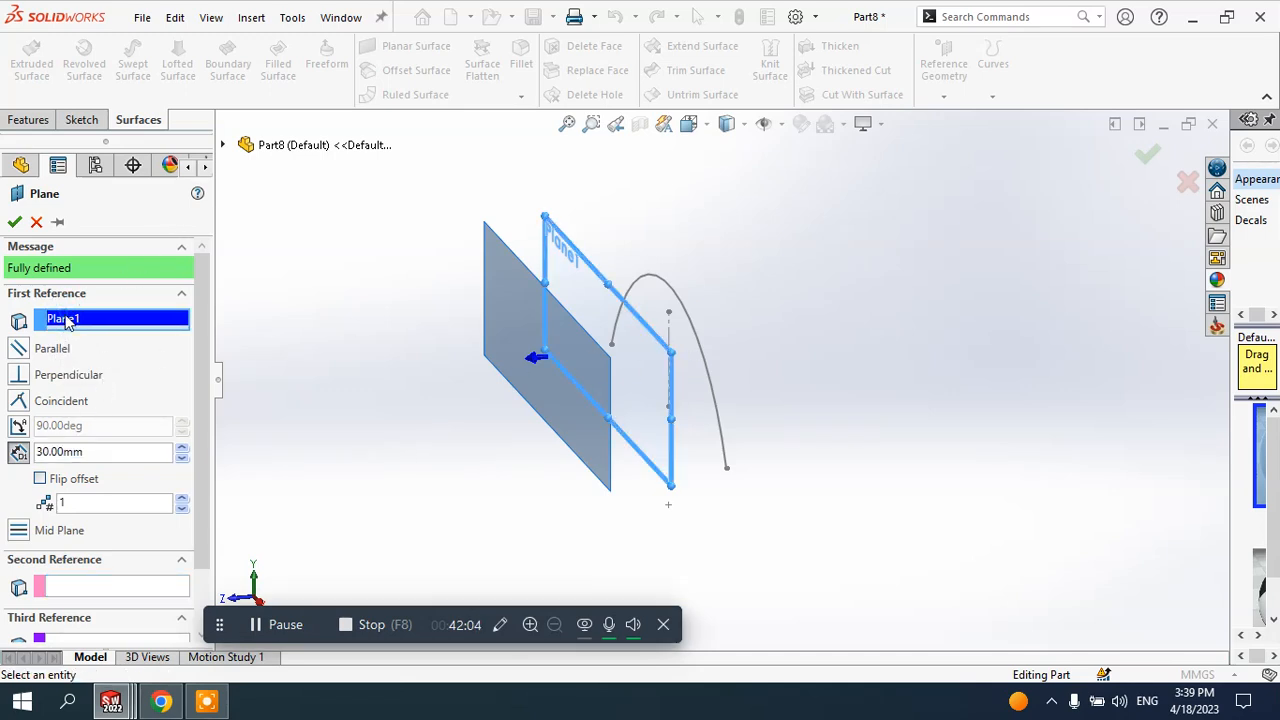
right_click(68, 320)
left_click(88, 327)
left_click(224, 146)
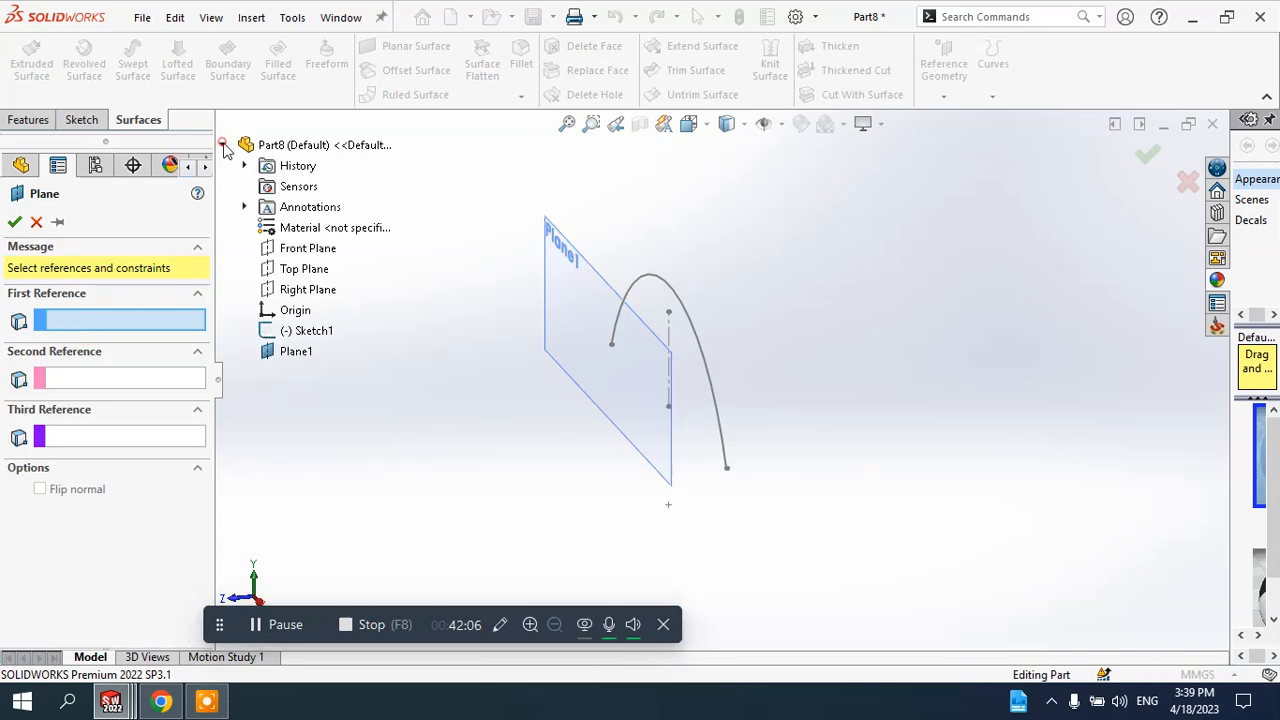
left_click(303, 250)
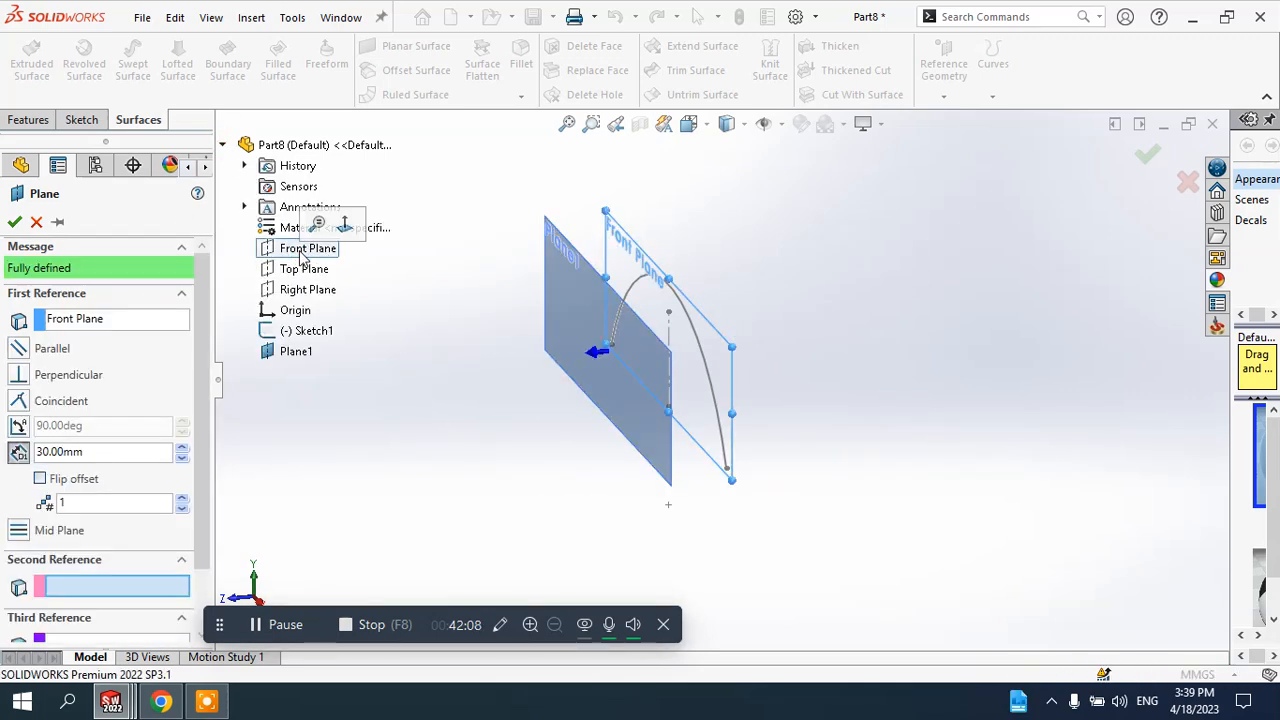
- Flip the second plane's 30 mm offset to the opposite side of the Front Plane, flip its normal and create it
left_click(40, 480)
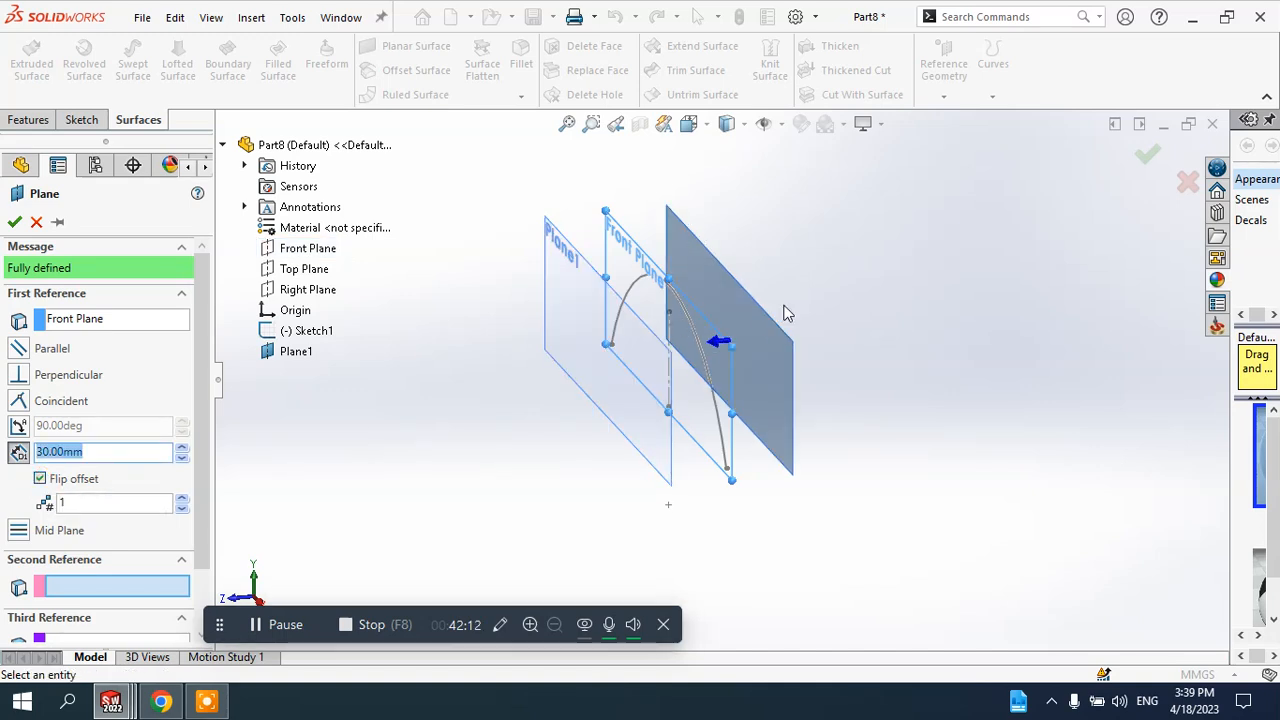
scroll(110, 520, "down", 3)
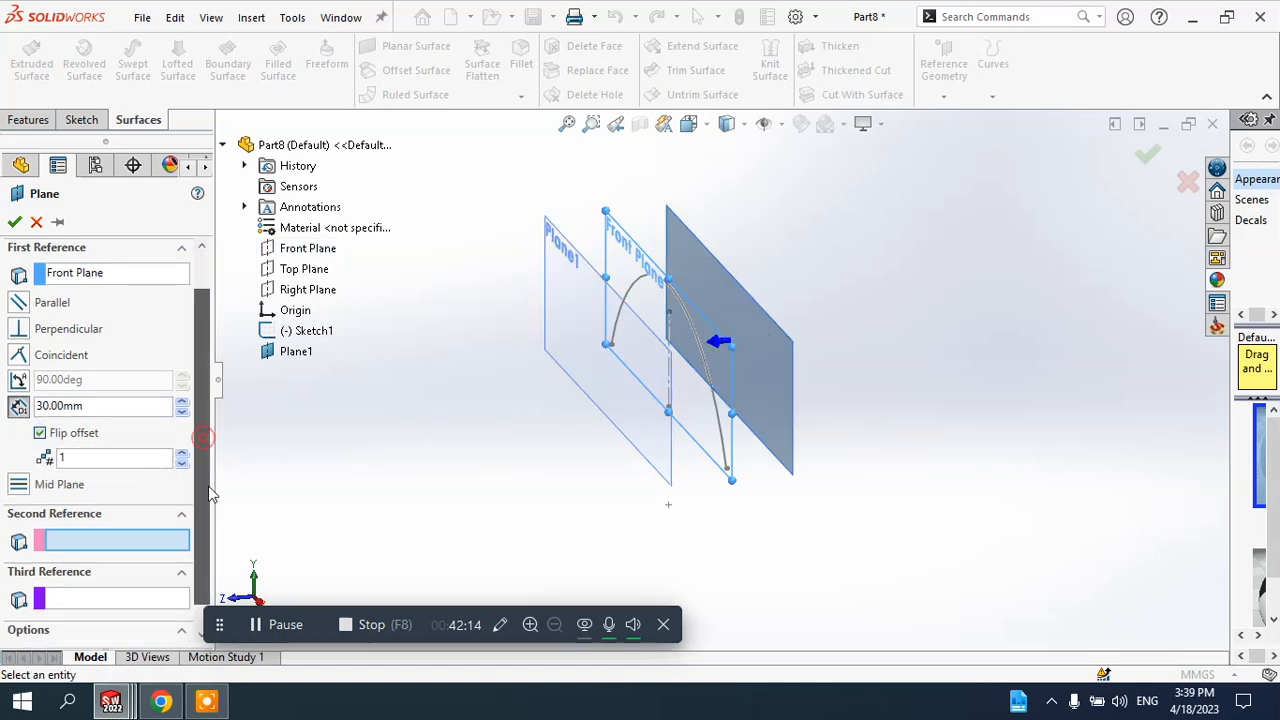
left_click(39, 625)
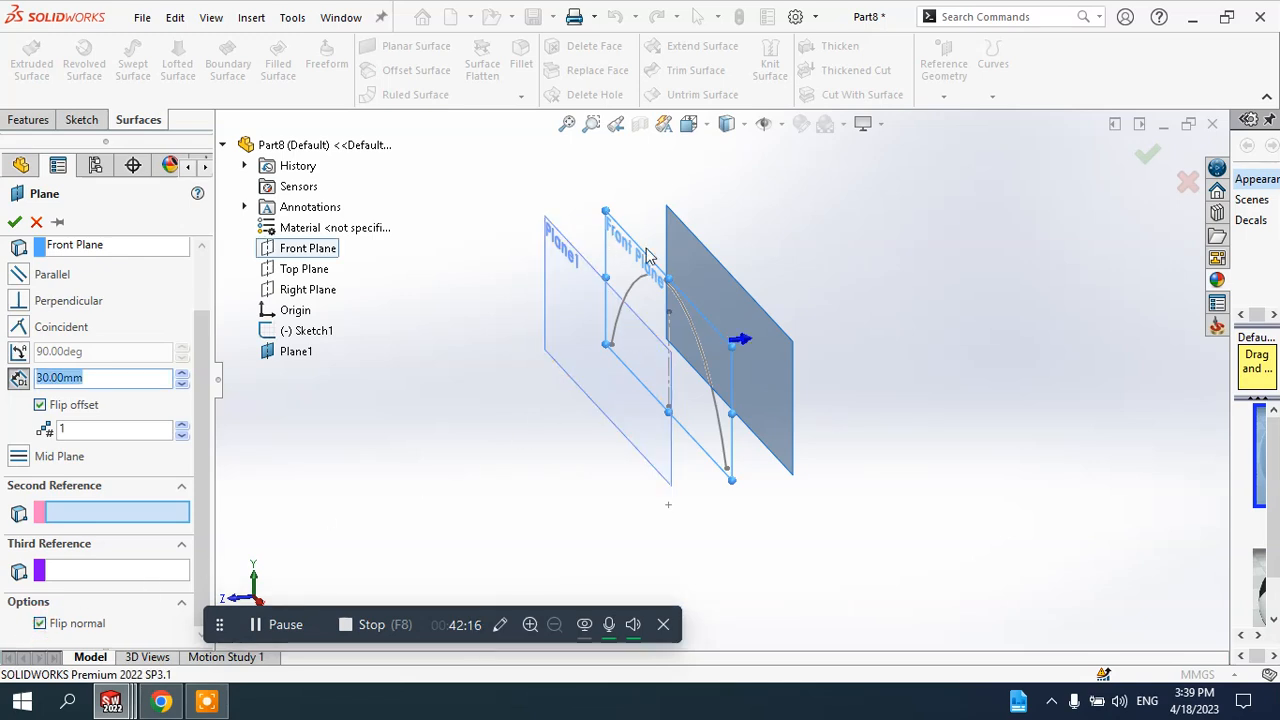
middle_click_drag(648, 256, 670, 246)
scroll(609, 274, "down", 1)
scroll(600, 270, "down", 2)
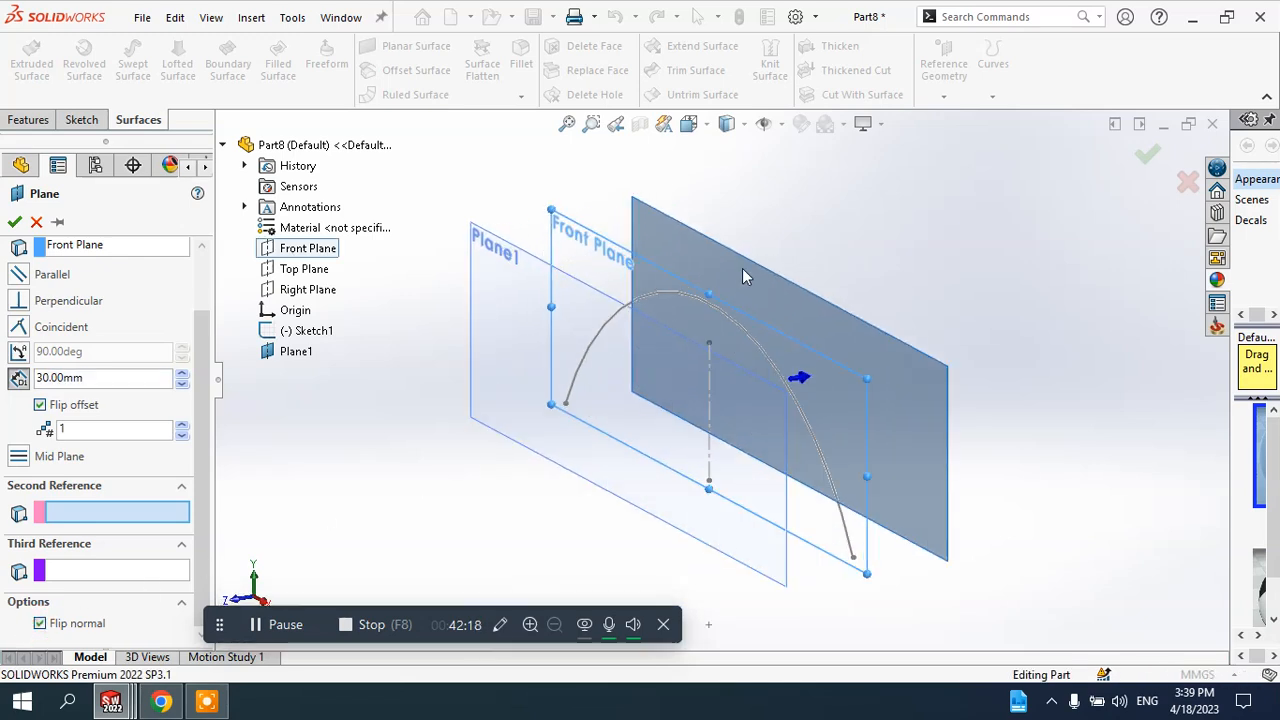
middle_click_drag(820, 306, 793, 358)
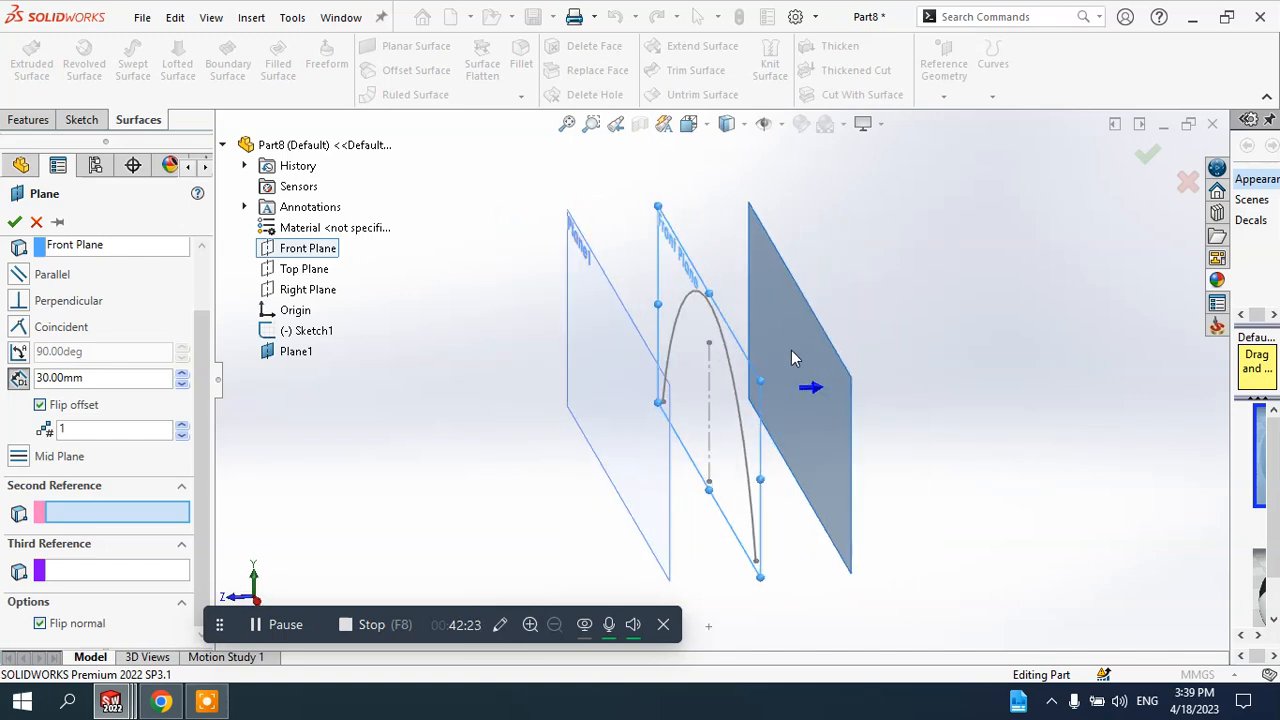
left_click(14, 222)
- Open a sketch on Plane1 and draw a three-point arc of about 78 mm radius inside the existing arc
middle_click_drag(509, 251, 563, 269)
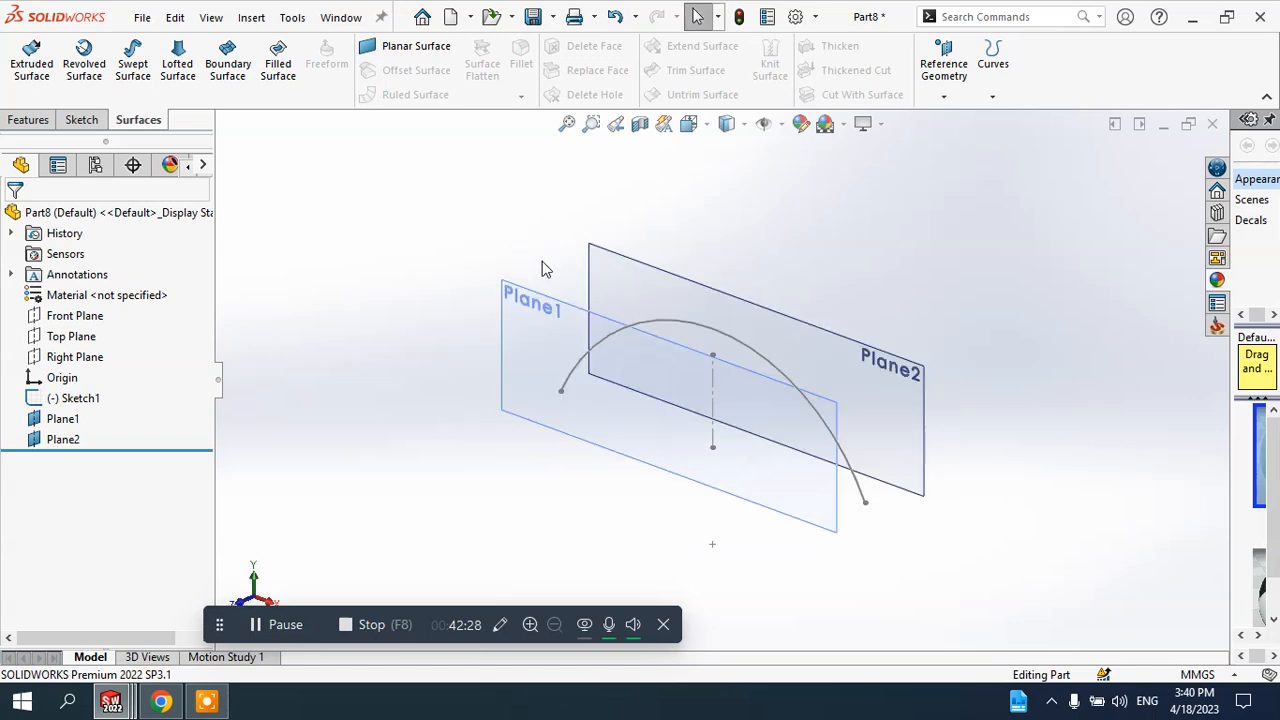
left_click(533, 343)
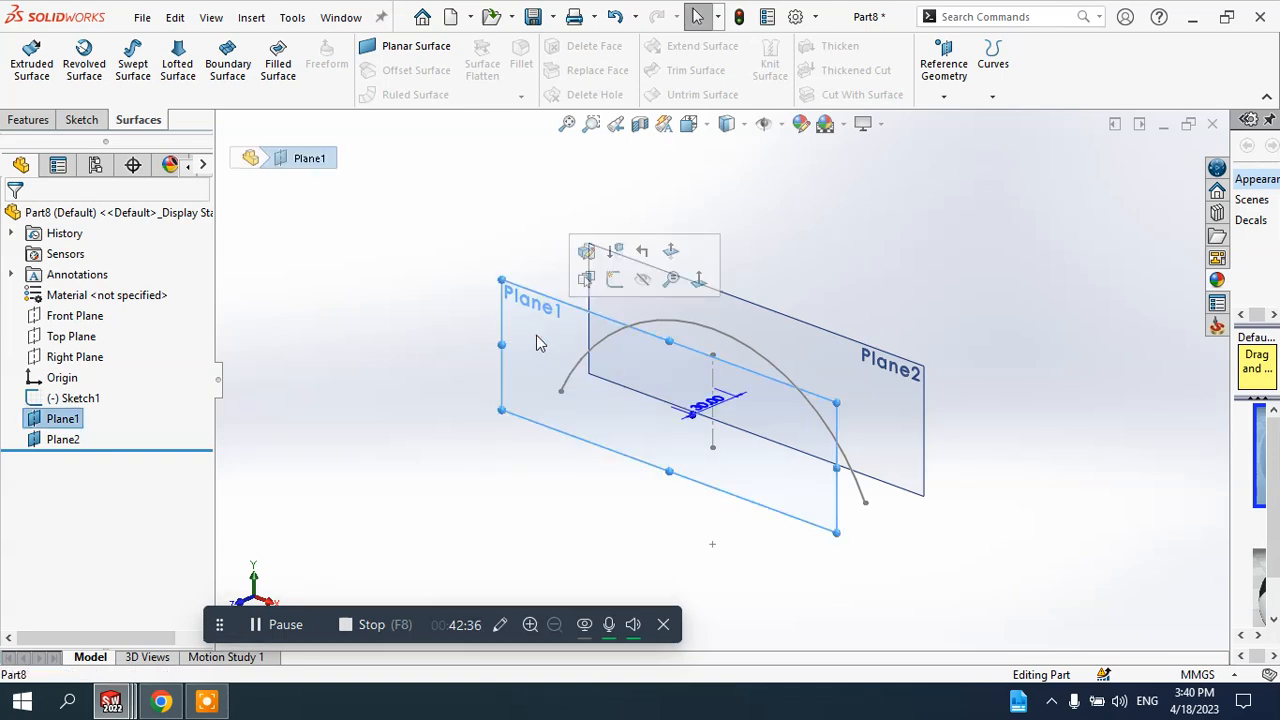
left_click(614, 279)
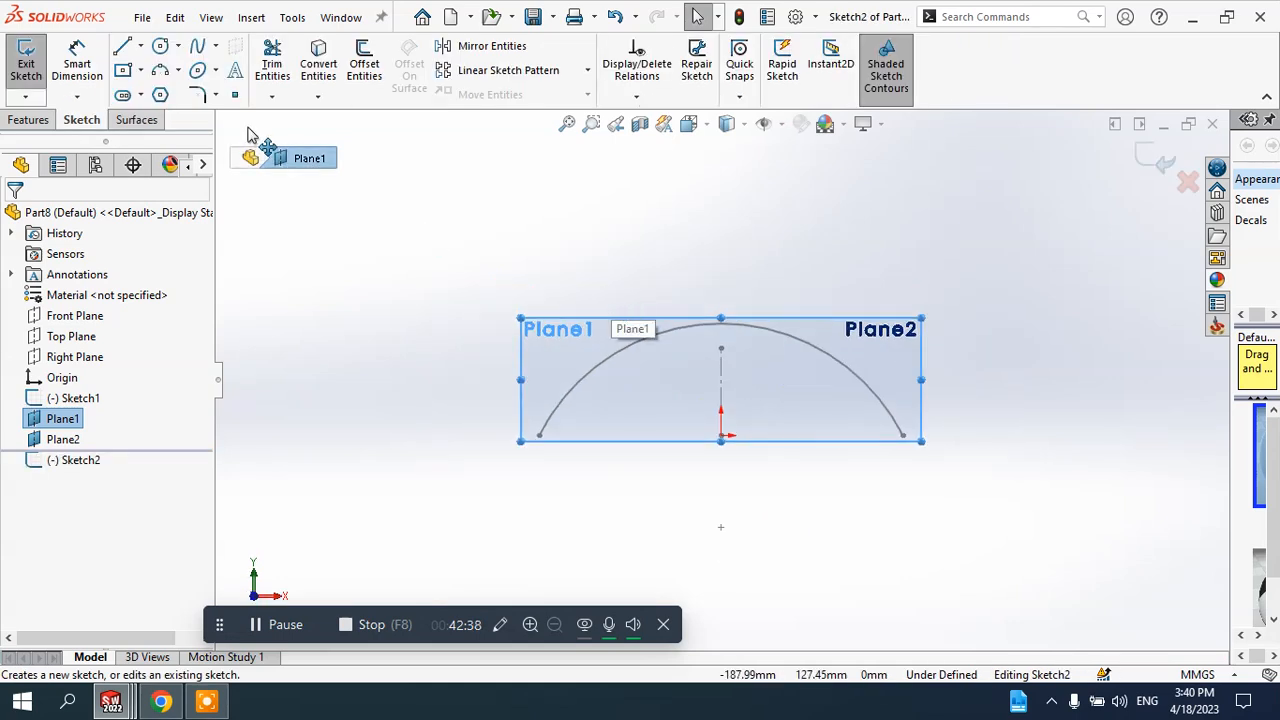
left_click(176, 72)
left_click(185, 134)
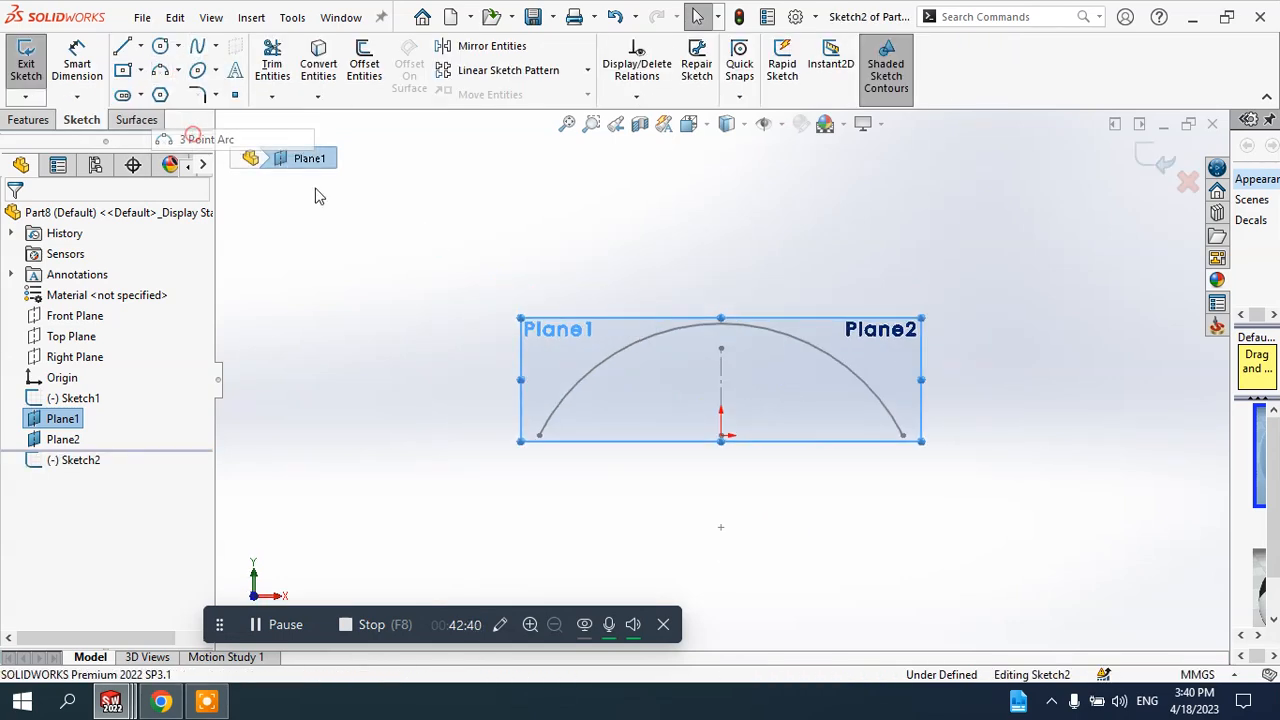
left_click(508, 430)
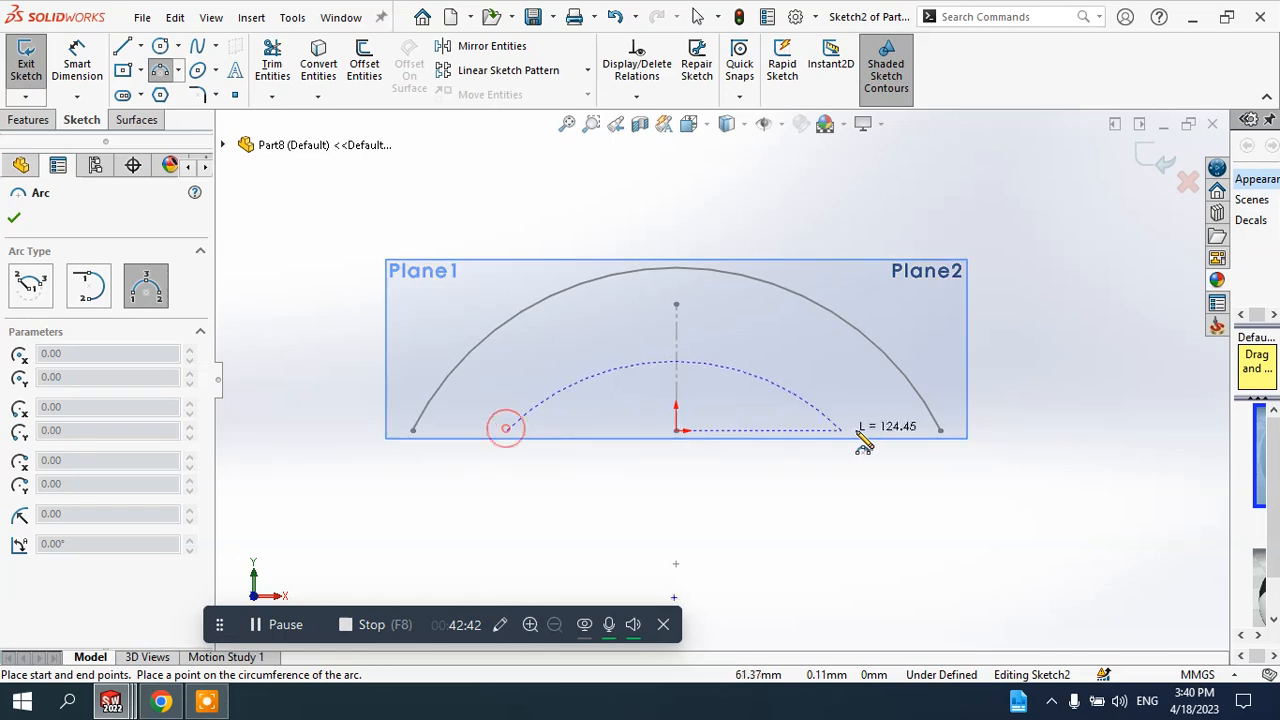
left_click(863, 430)
left_click(685, 331)
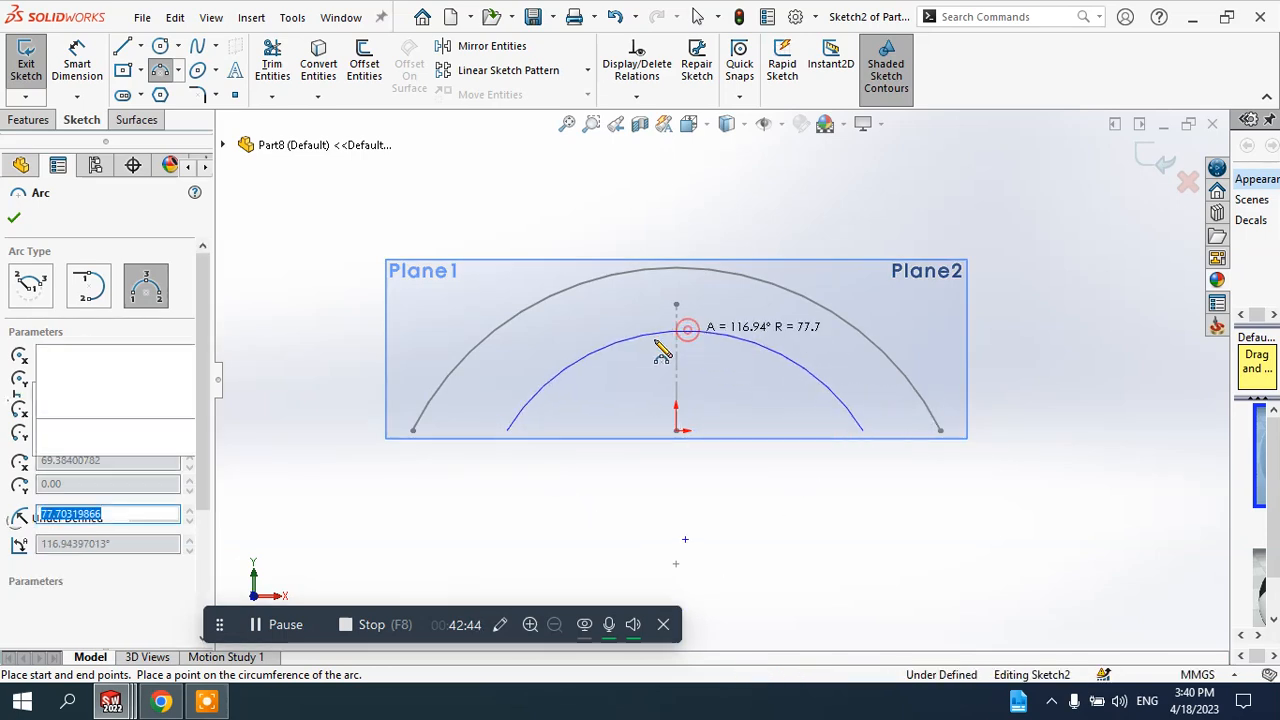
- Dimension the new arc's radius and set it to 80 mm
left_click(85, 62)
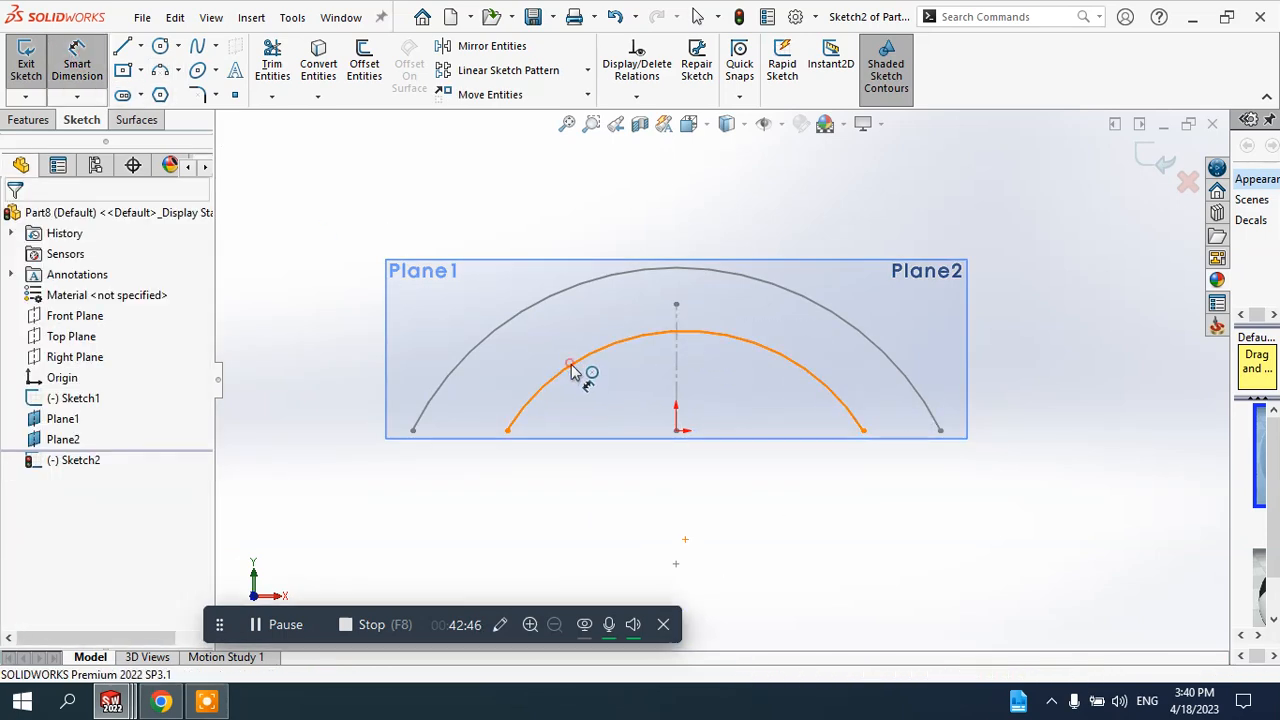
left_click(566, 366)
left_click(514, 216)
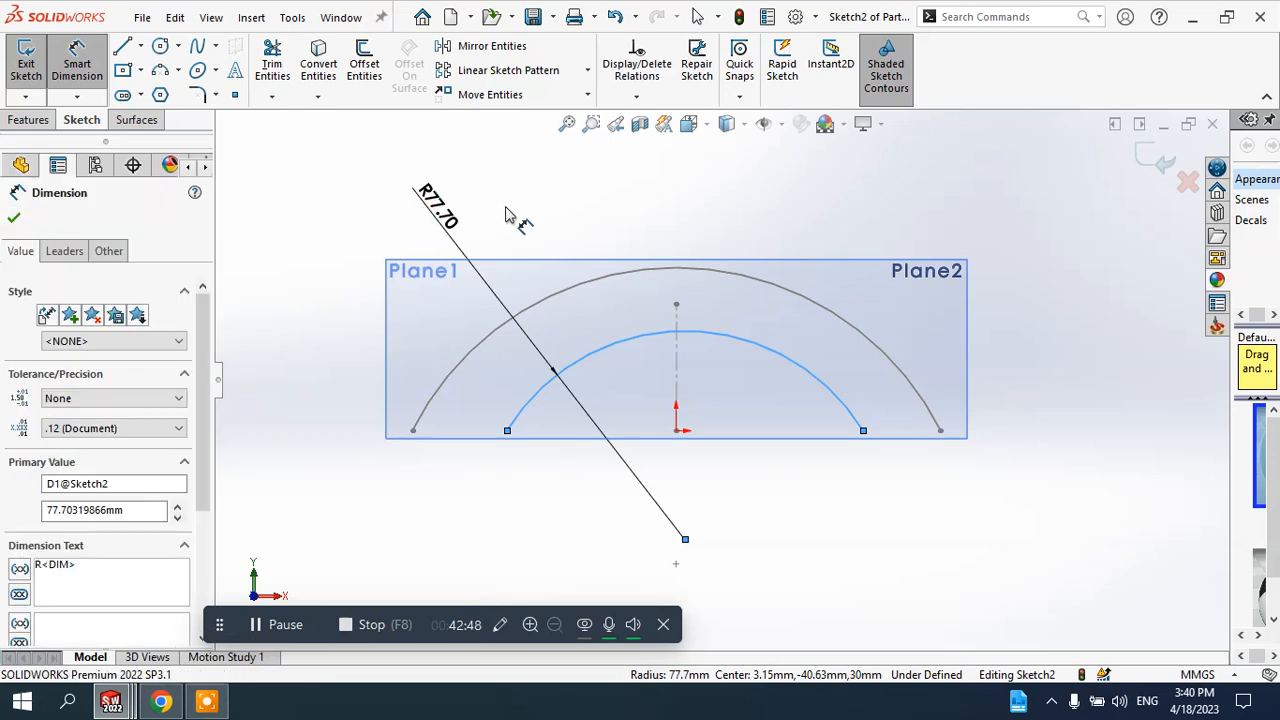
type("80")
key("Return")
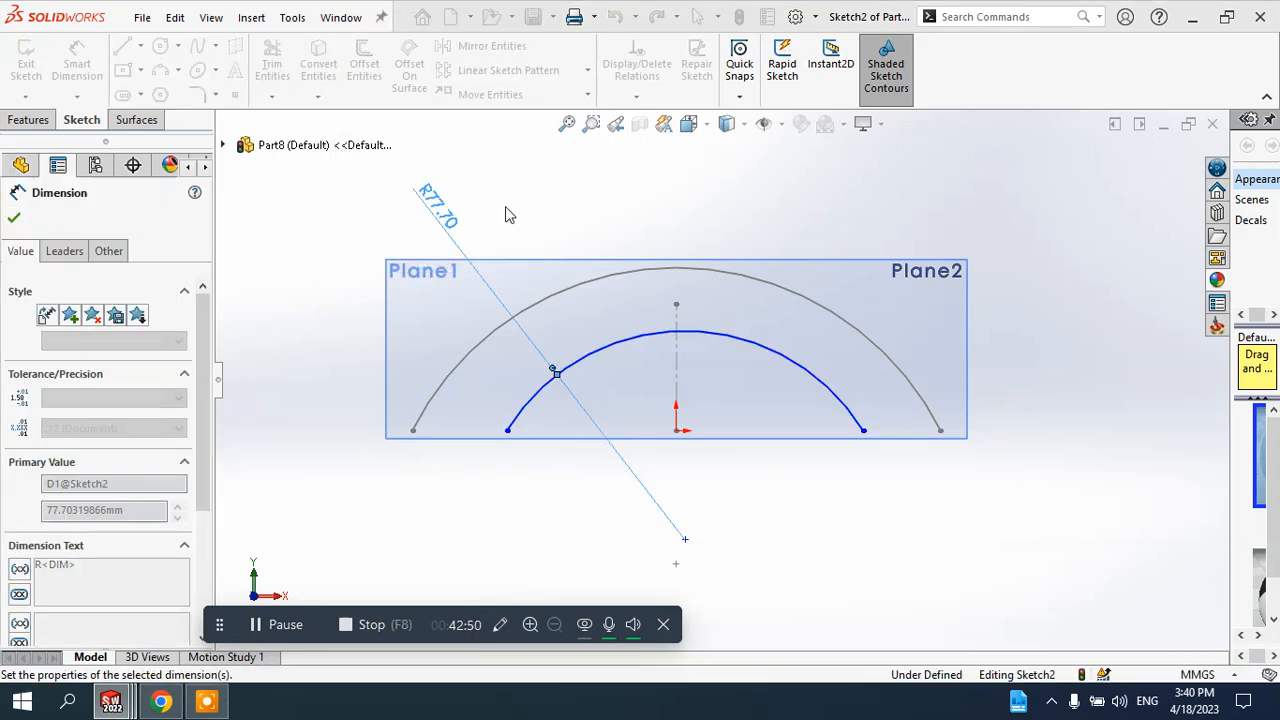
key("Escape")
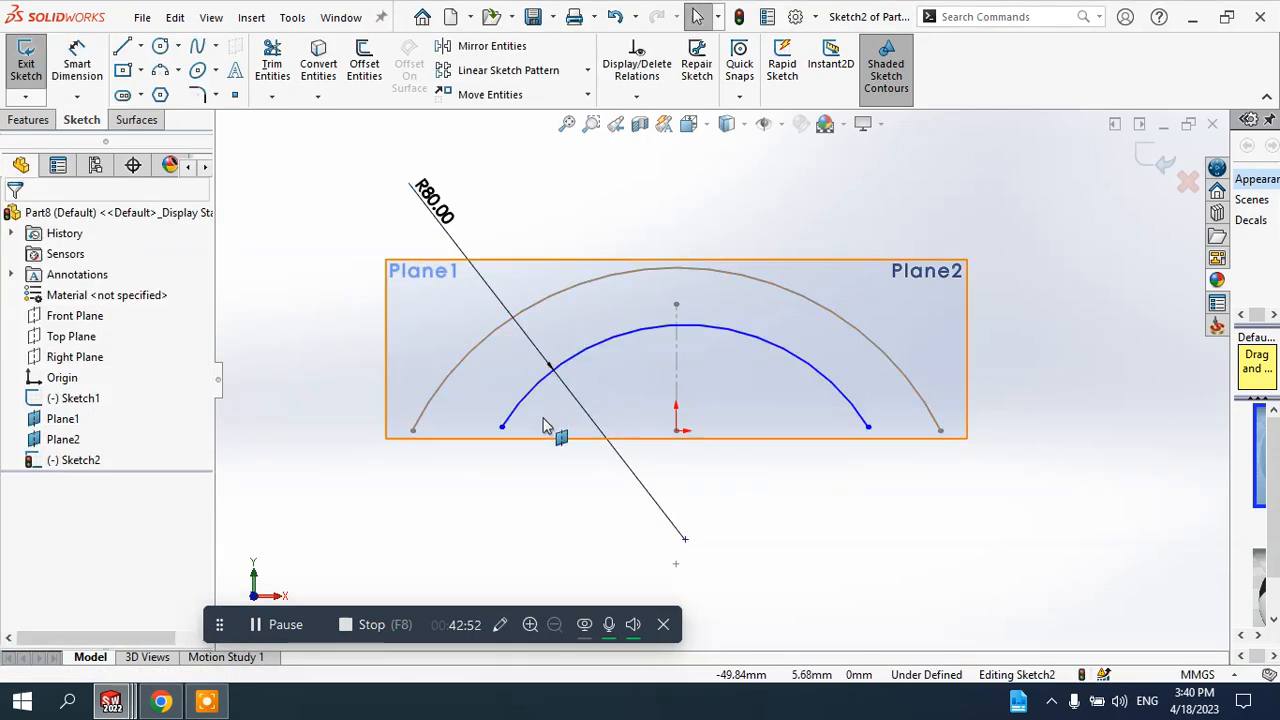
- Add a Horizontal relation between both endpoints of the 80 mm arc and the origin
left_click(502, 428)
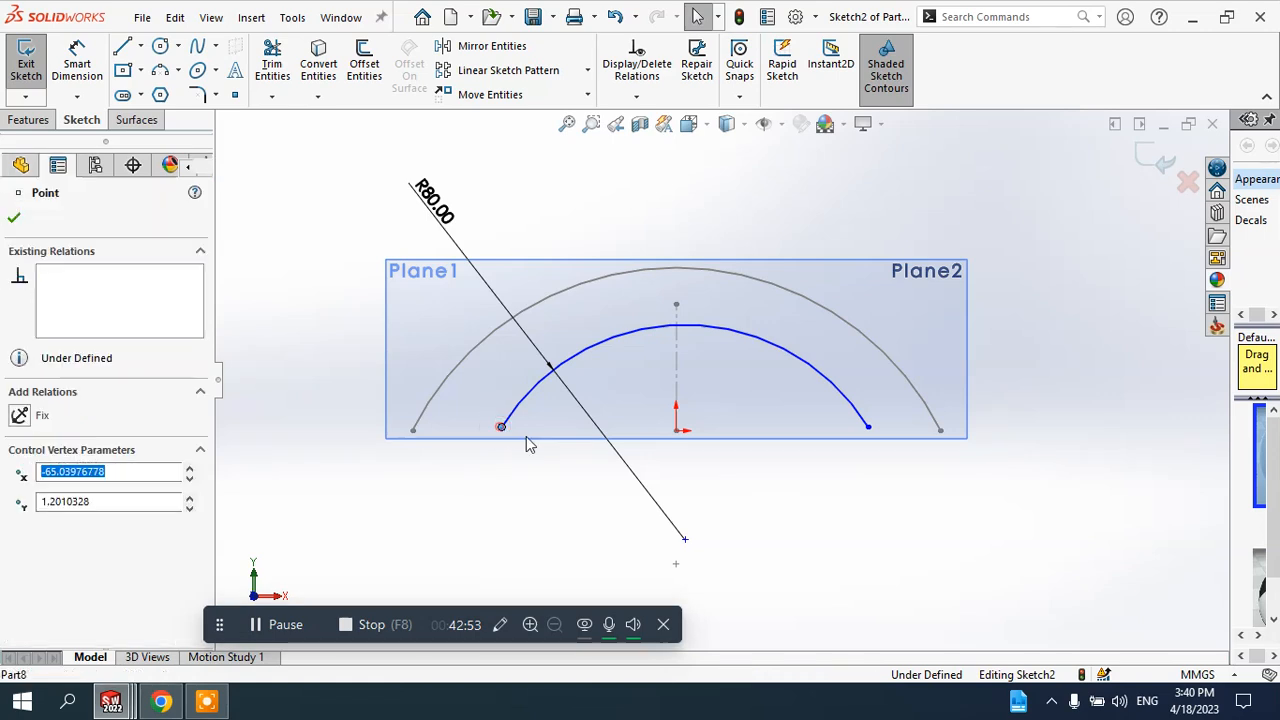
left_click(868, 428, "ctrl")
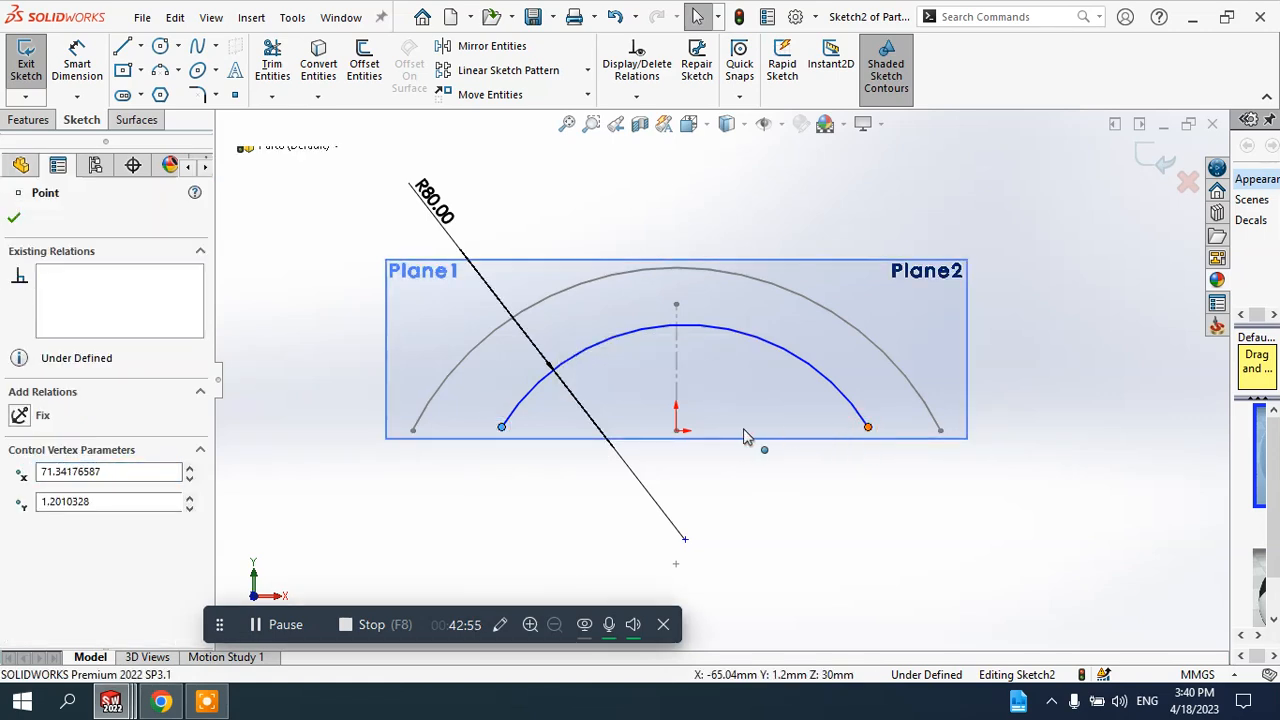
left_click(677, 431, "ctrl")
left_click(738, 352)
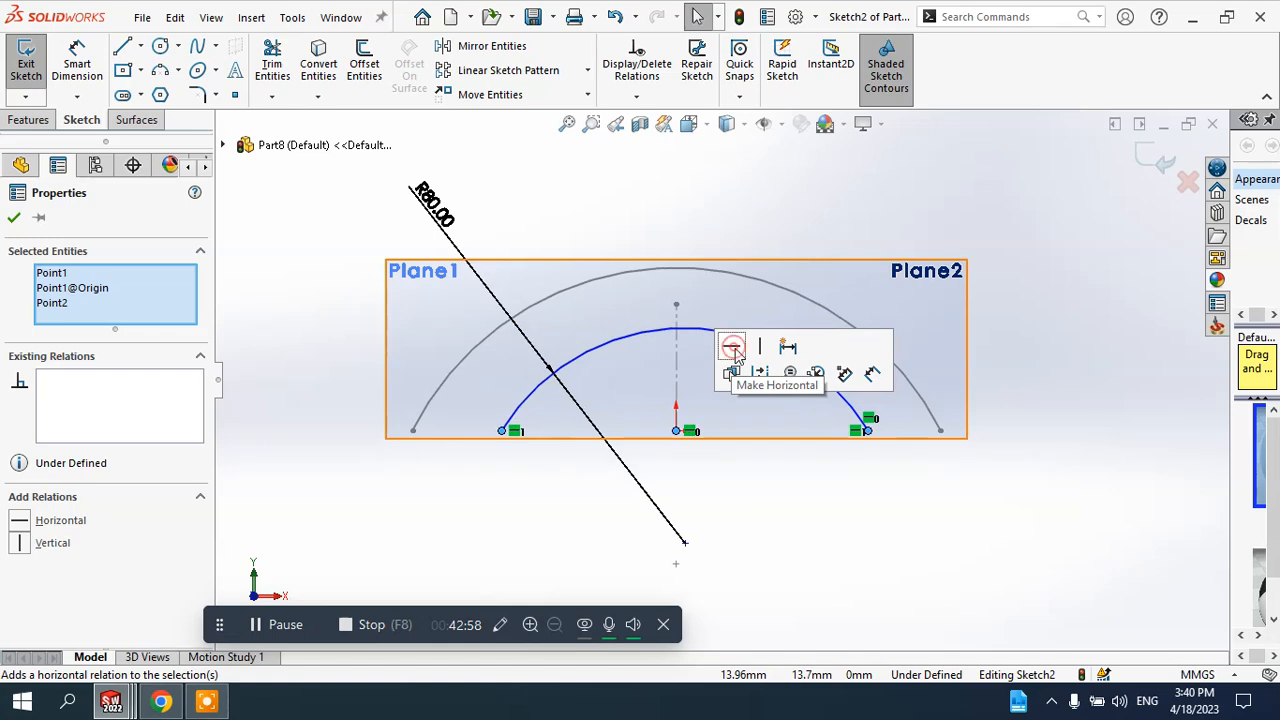
left_click(938, 518)
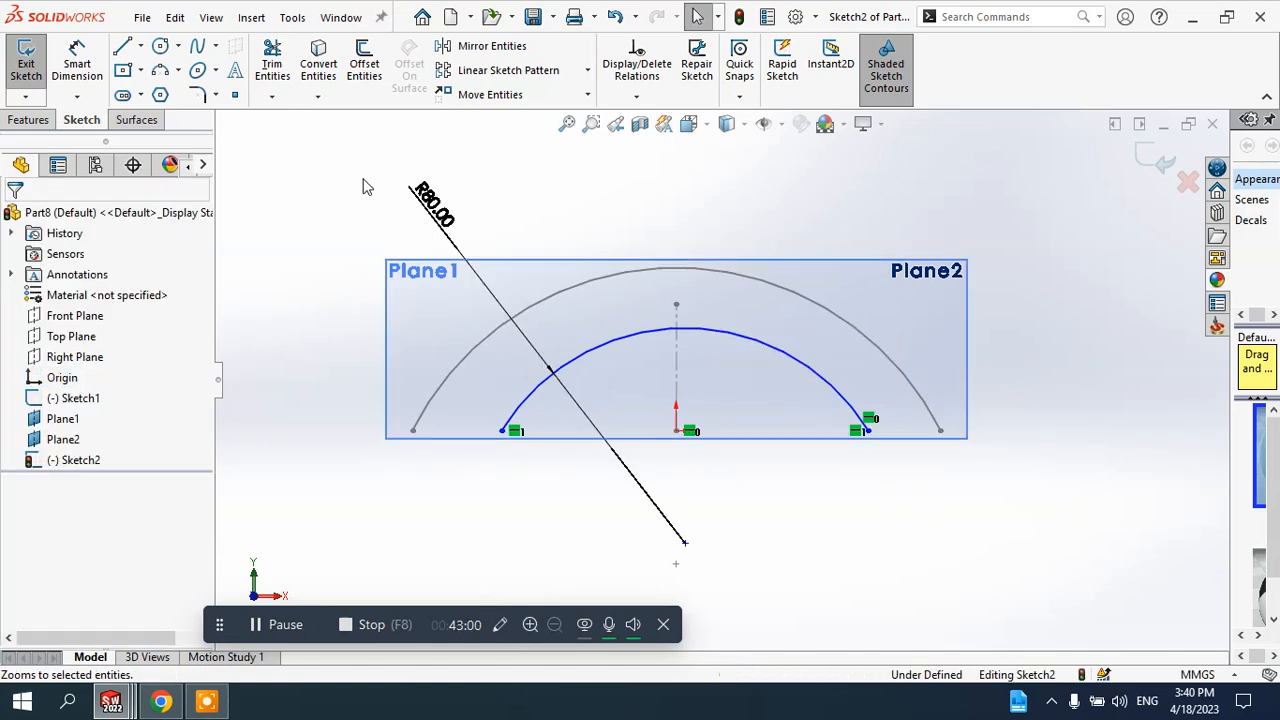
- Draw a vertical centerline from the origin up past the top of the 80 mm arc
left_click(140, 46)
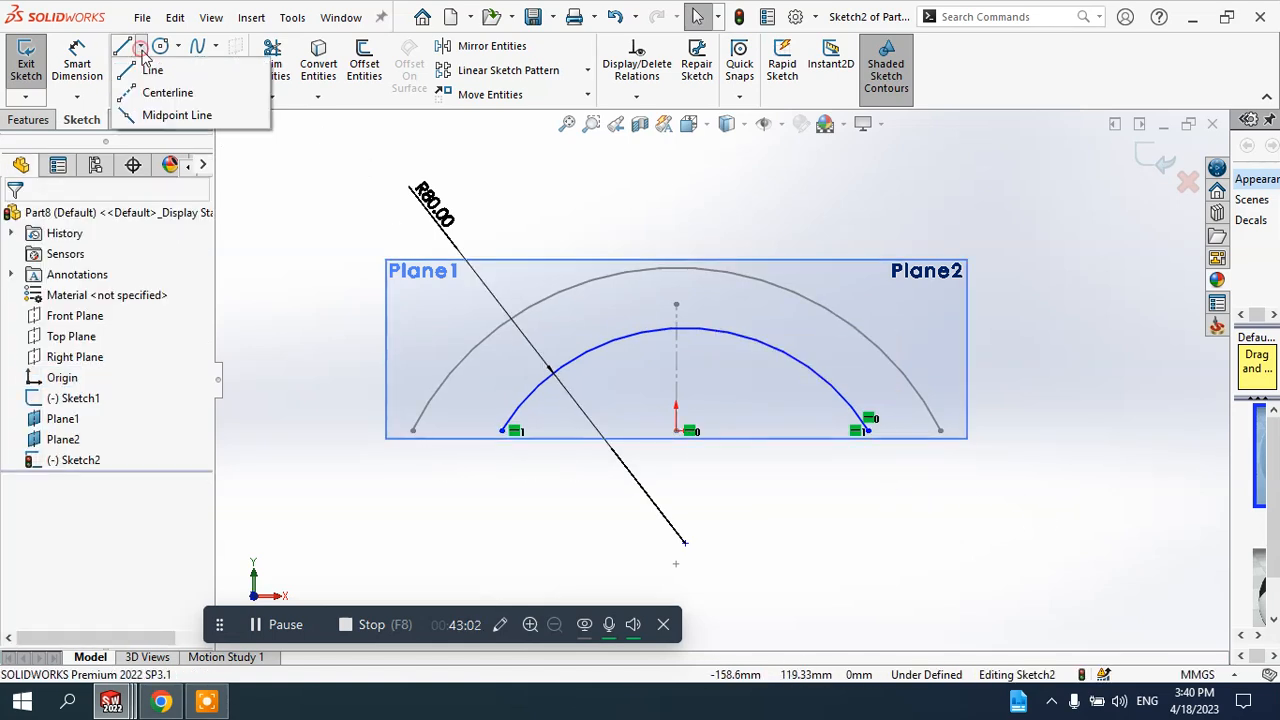
left_click(168, 92)
left_click(676, 431)
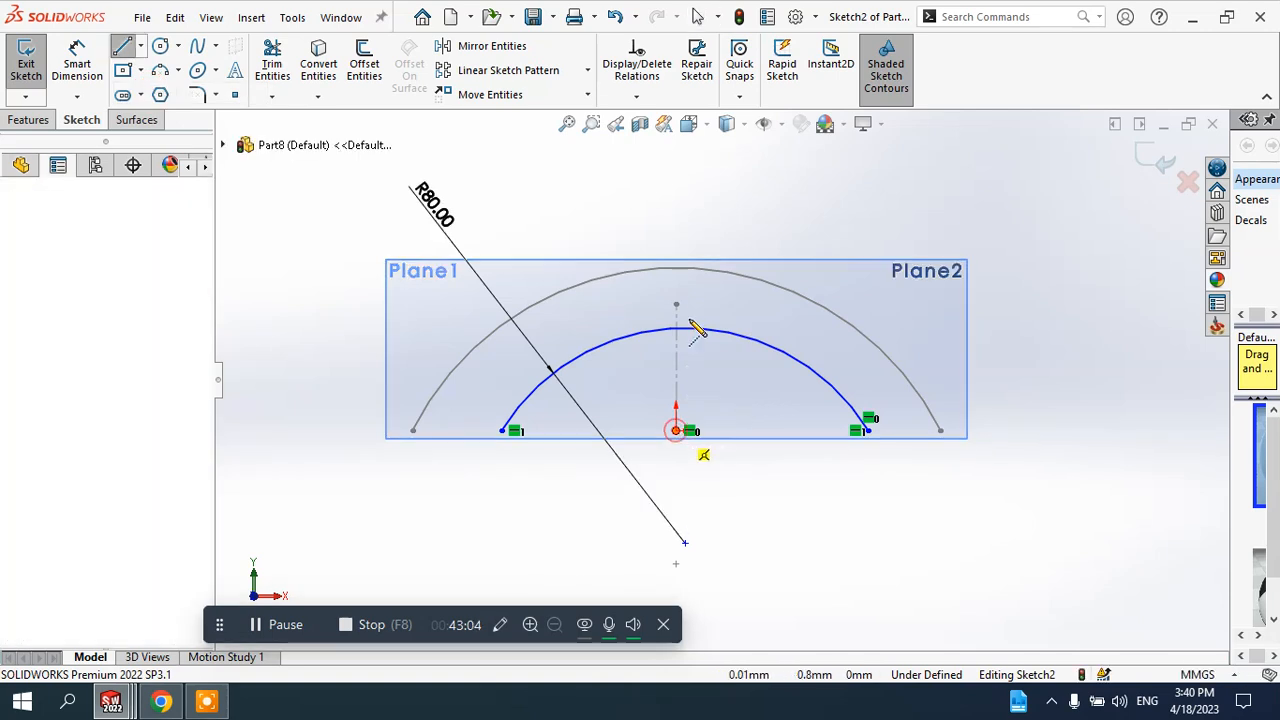
left_click(676, 272)
key("Escape")
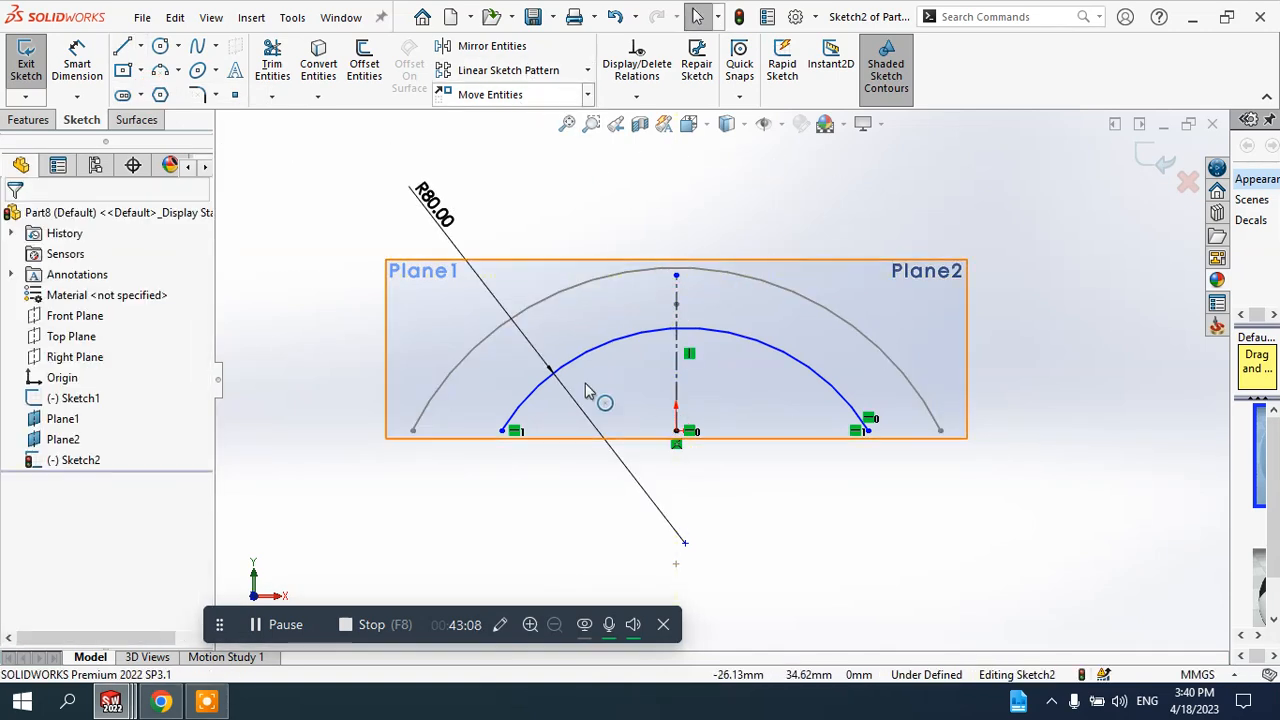
- Make the 80 mm arc's two endpoints symmetric about the vertical centerline and exit the sketch
left_click(502, 431)
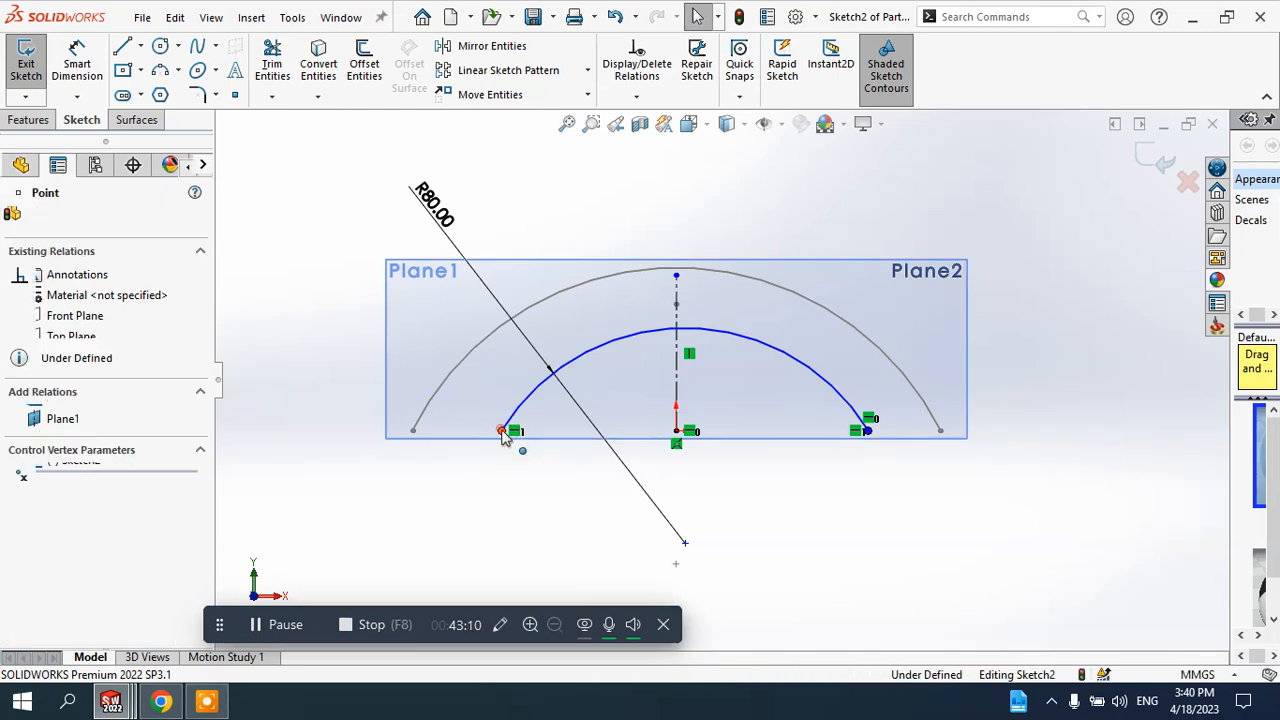
left_click(868, 431, "ctrl")
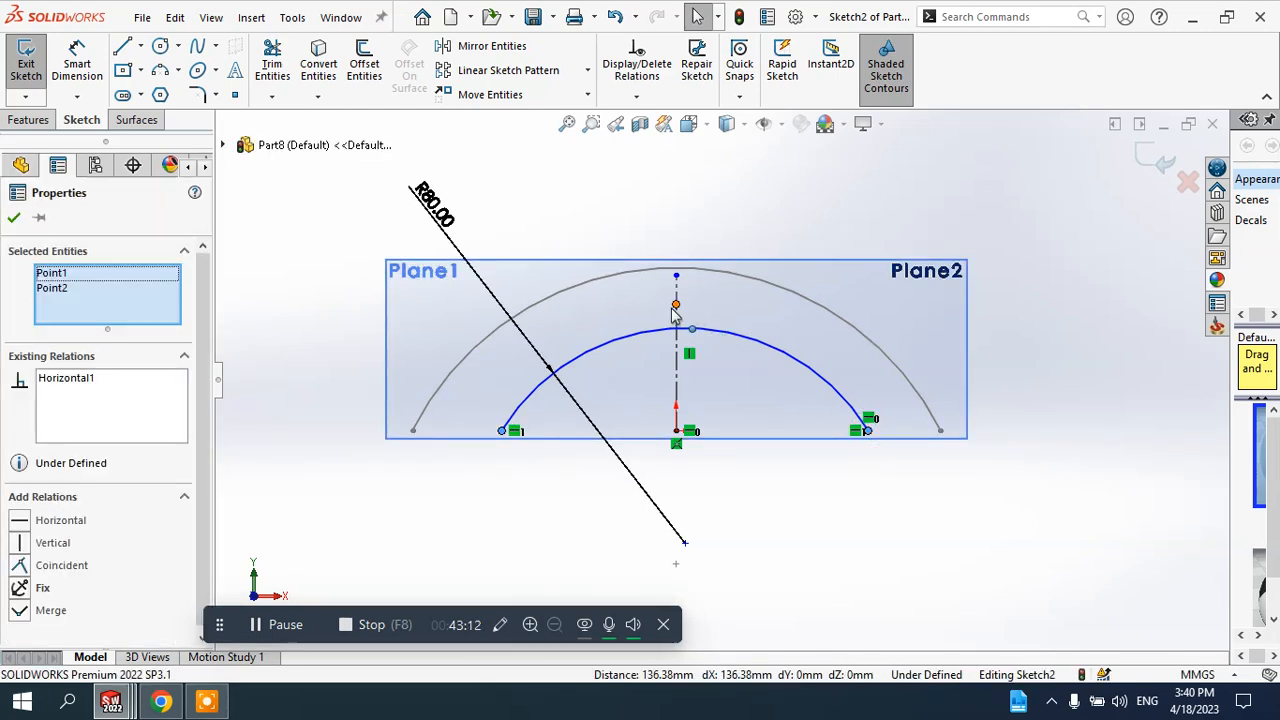
left_click(677, 318, "ctrl")
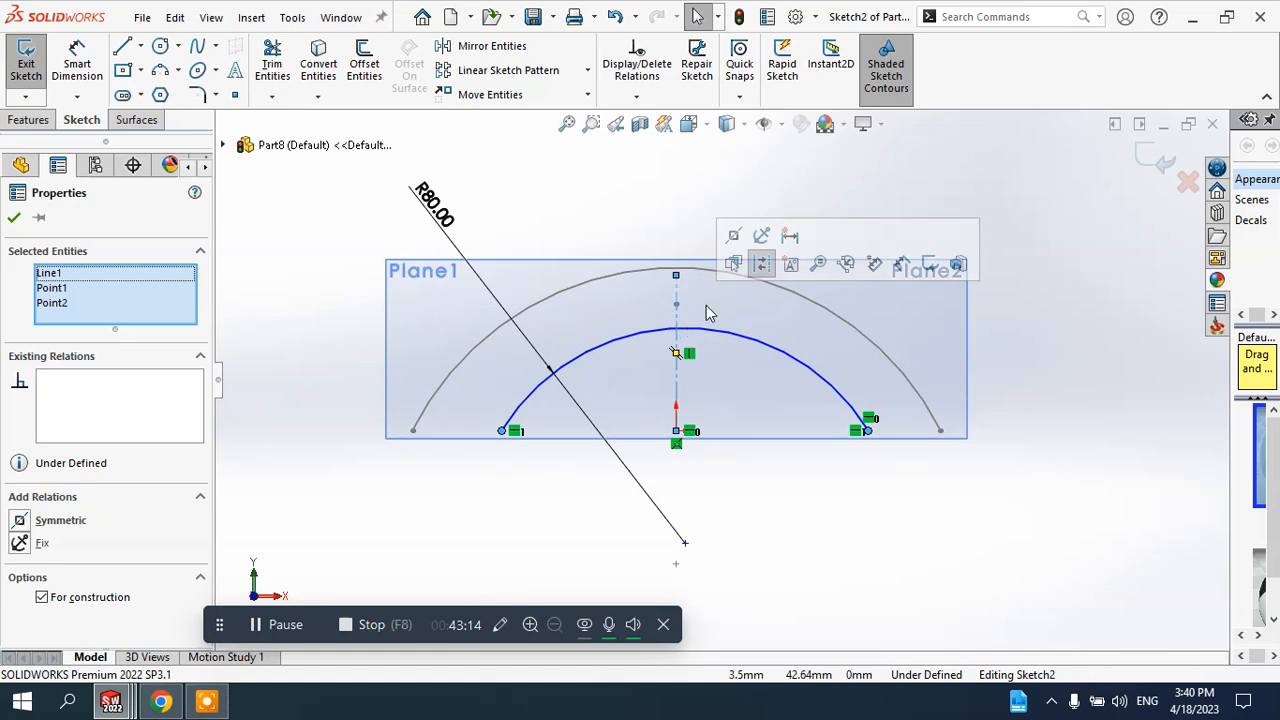
left_click(733, 238)
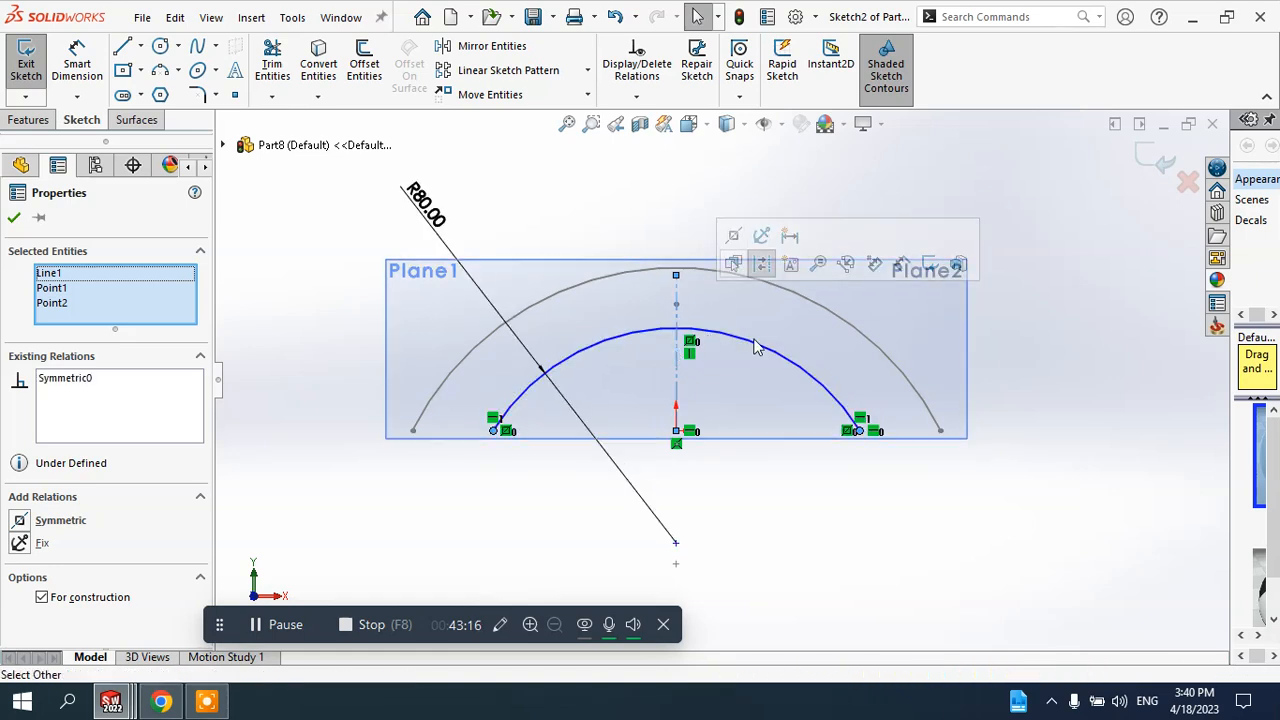
left_click(13, 218)
left_click(1160, 166)
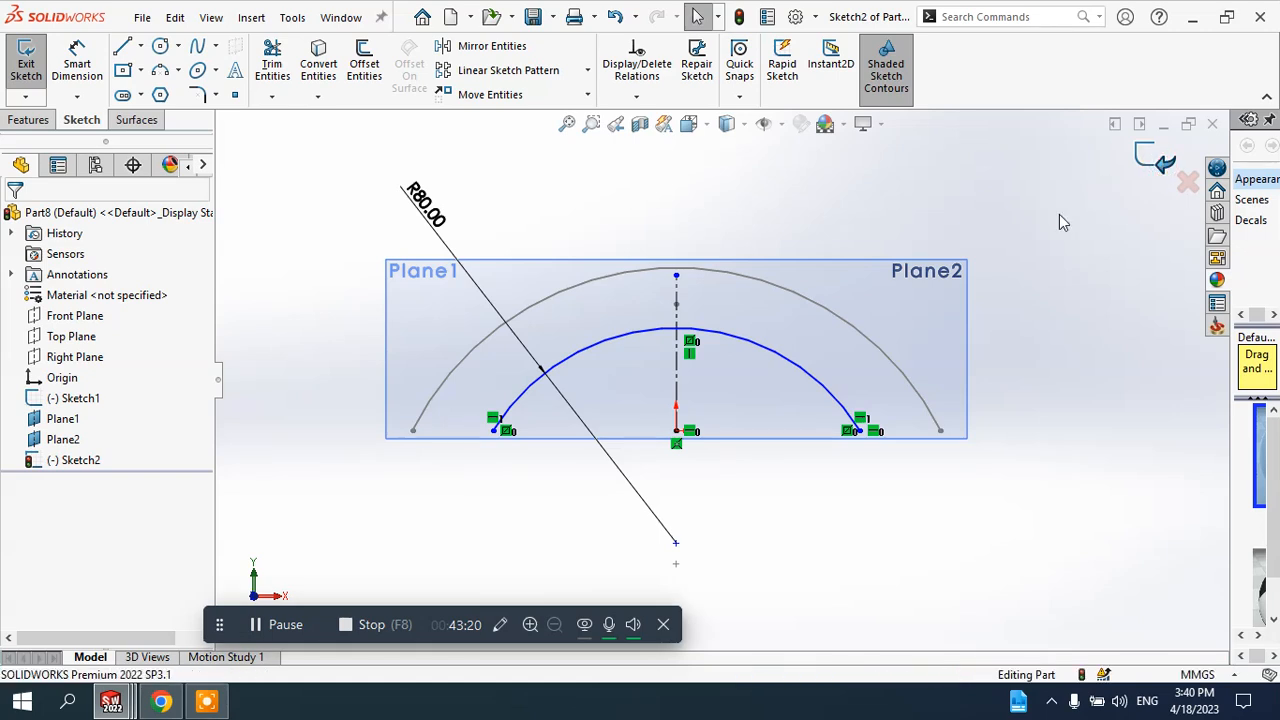
- Try projecting the Plane1 arc sketch onto Plane2 with a sketch-on-faces Projected Curve
mouse_move(1029, 249)
middle_mouse_down()
mouse_move(969, 286)
mouse_move(918, 272)
mouse_move(951, 306)
mouse_move(944, 316)
middle_mouse_up()
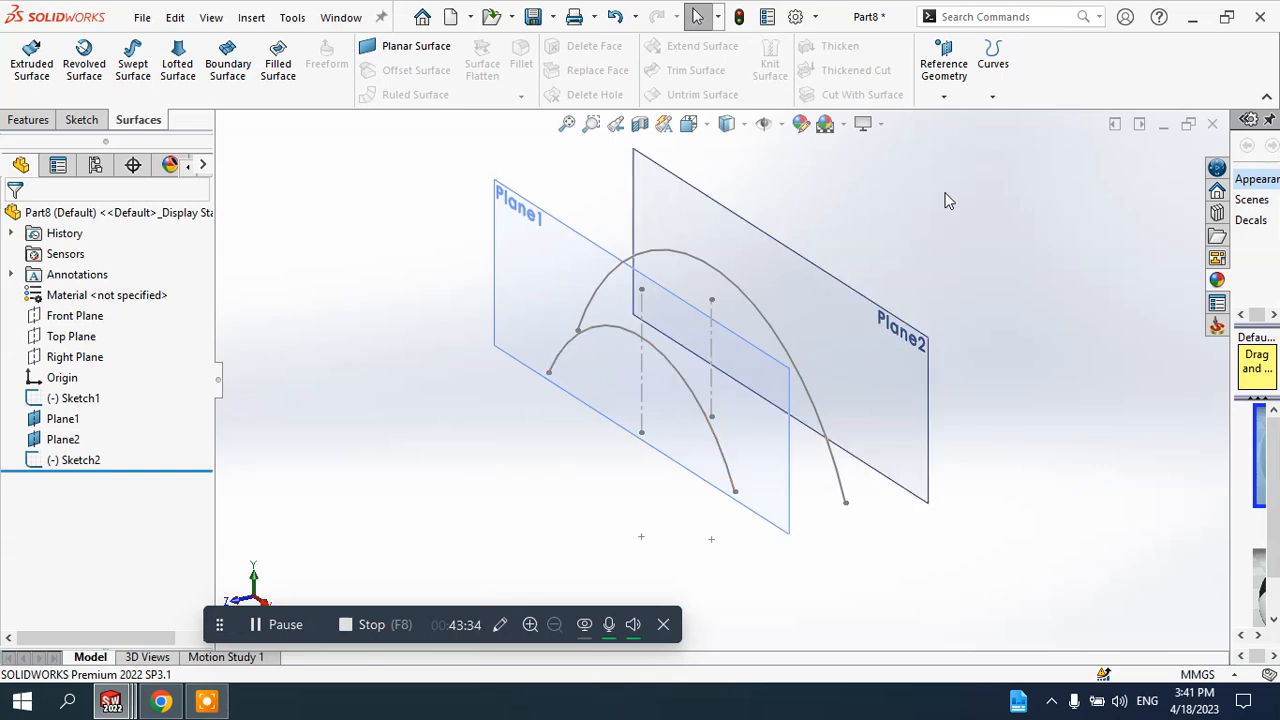
left_click(992, 96)
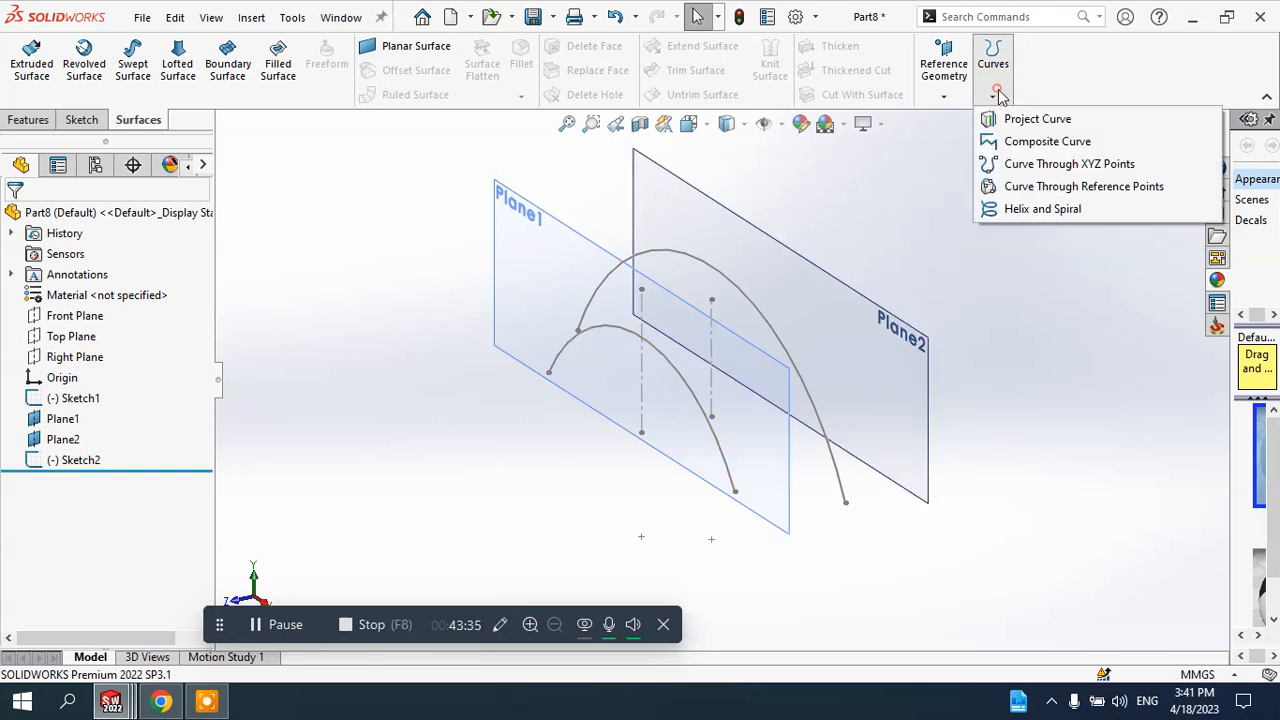
left_click(1040, 122)
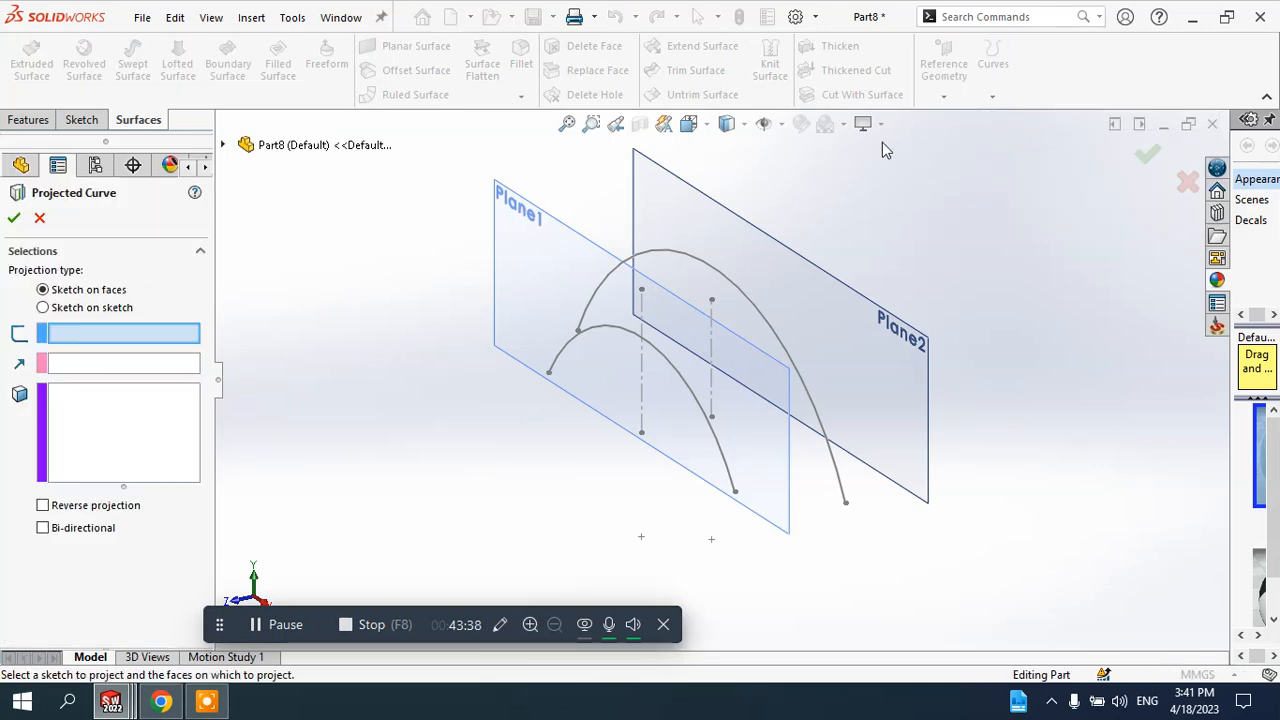
left_click(609, 330)
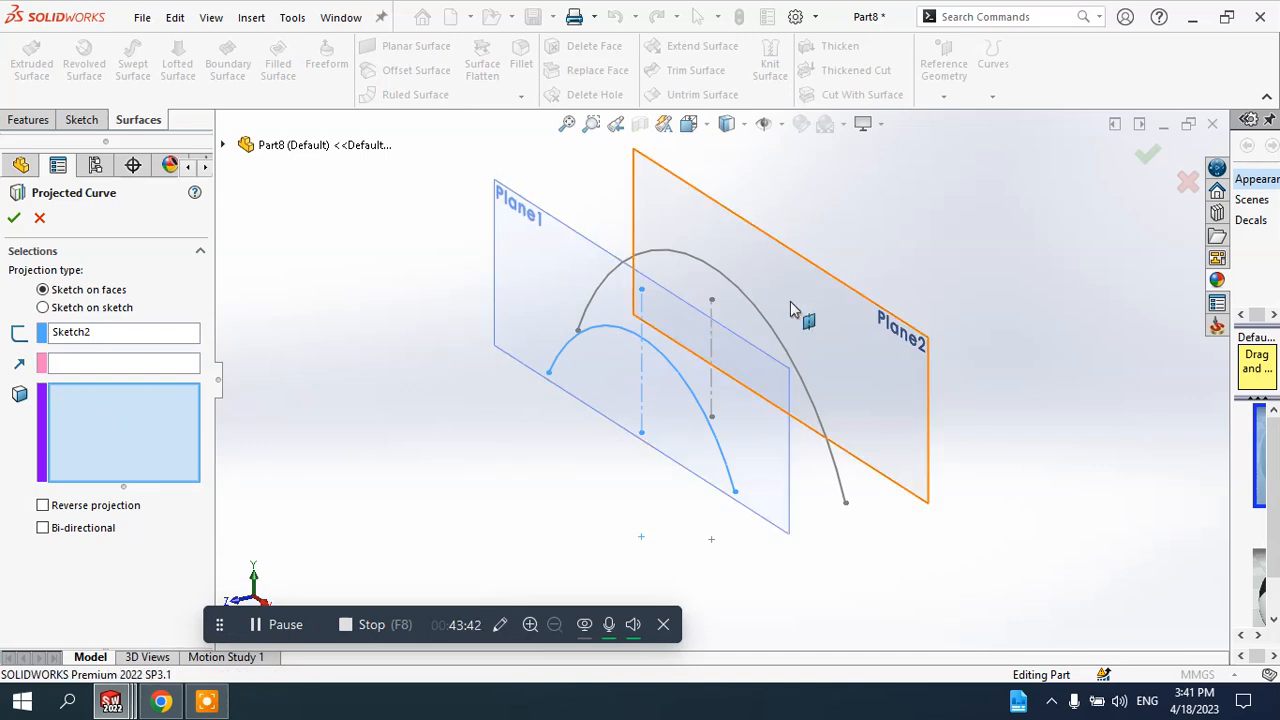
left_click(825, 297)
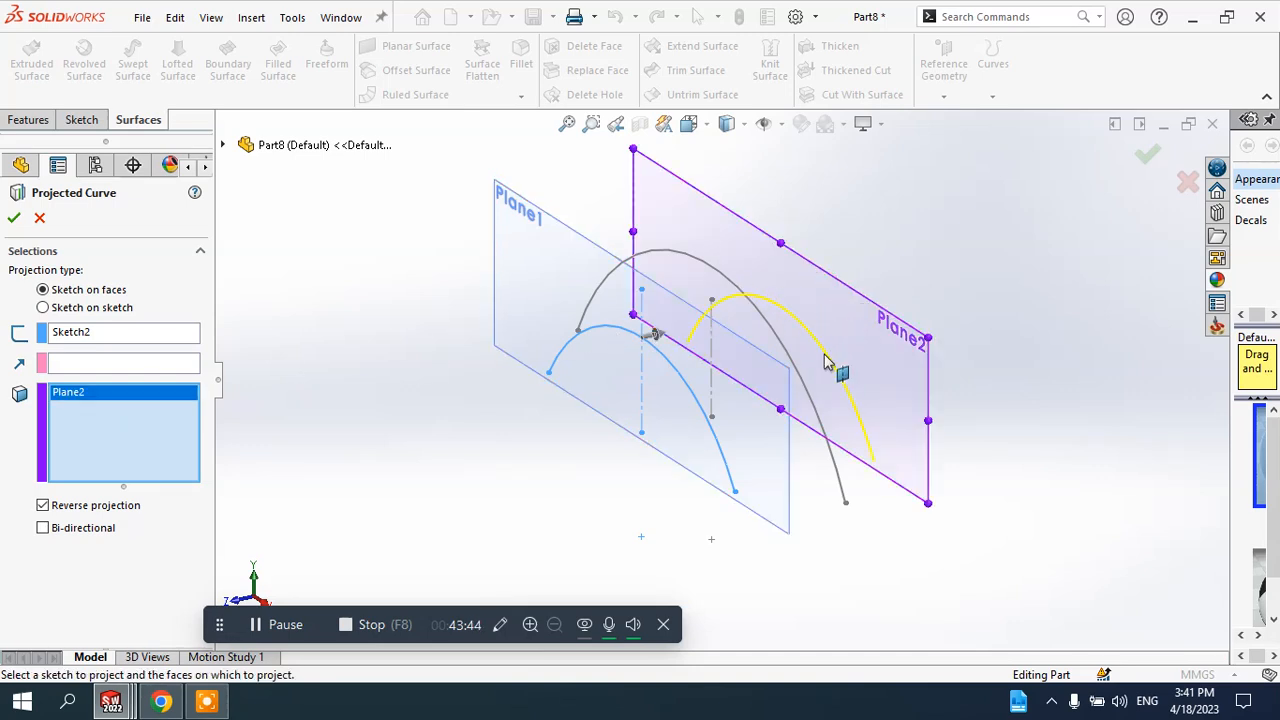
left_click(16, 219)
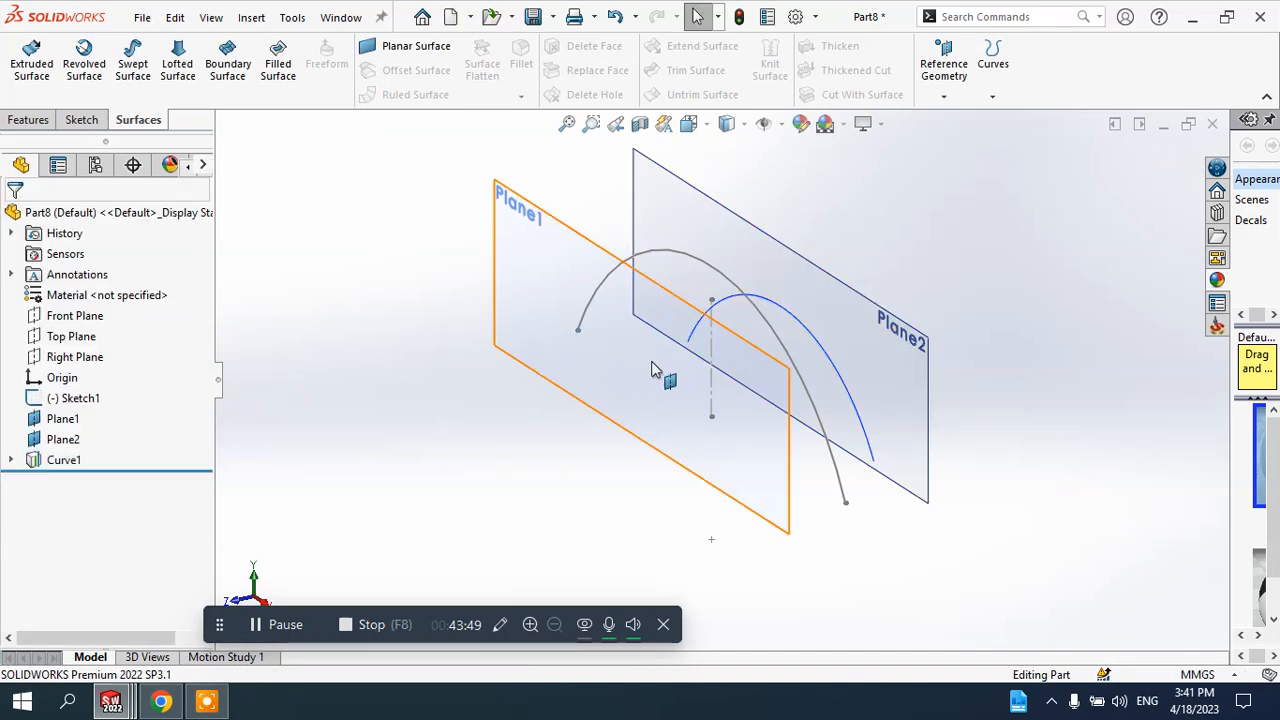
- Undo the projected curve on Plane2
middle_click_drag(657, 371, 678, 348)
left_click(71, 462)
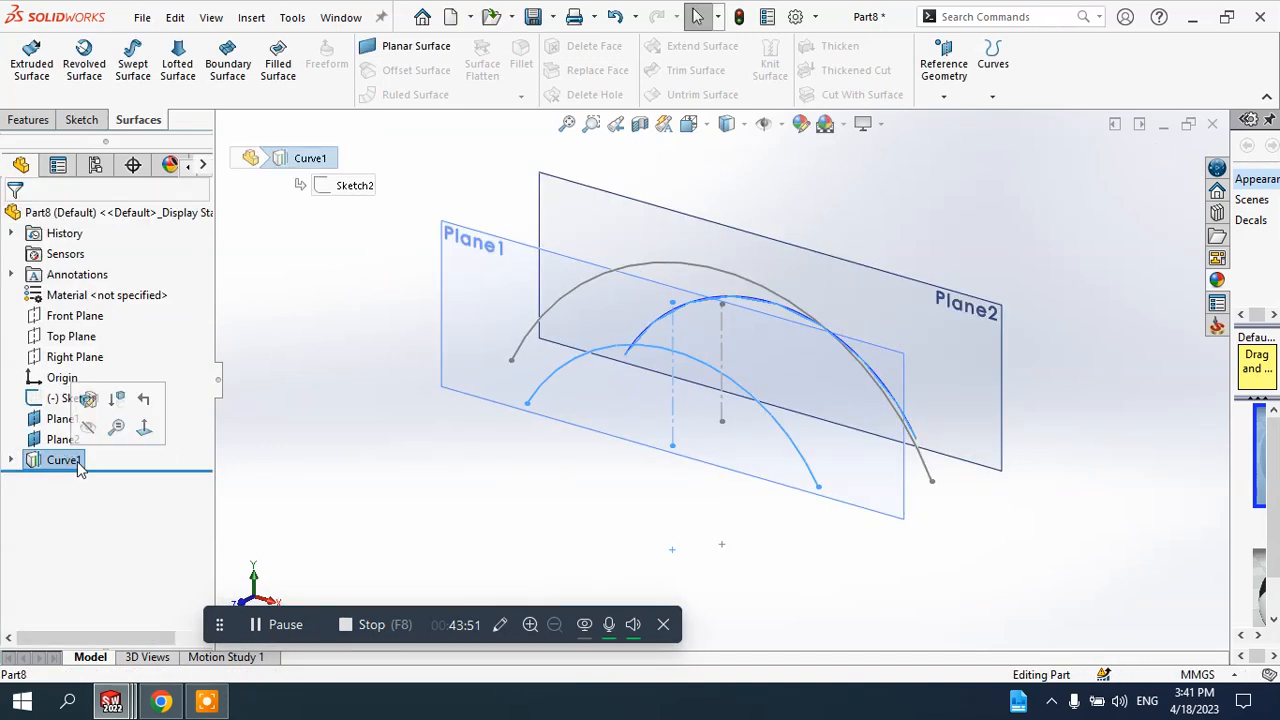
right_click(80, 468)
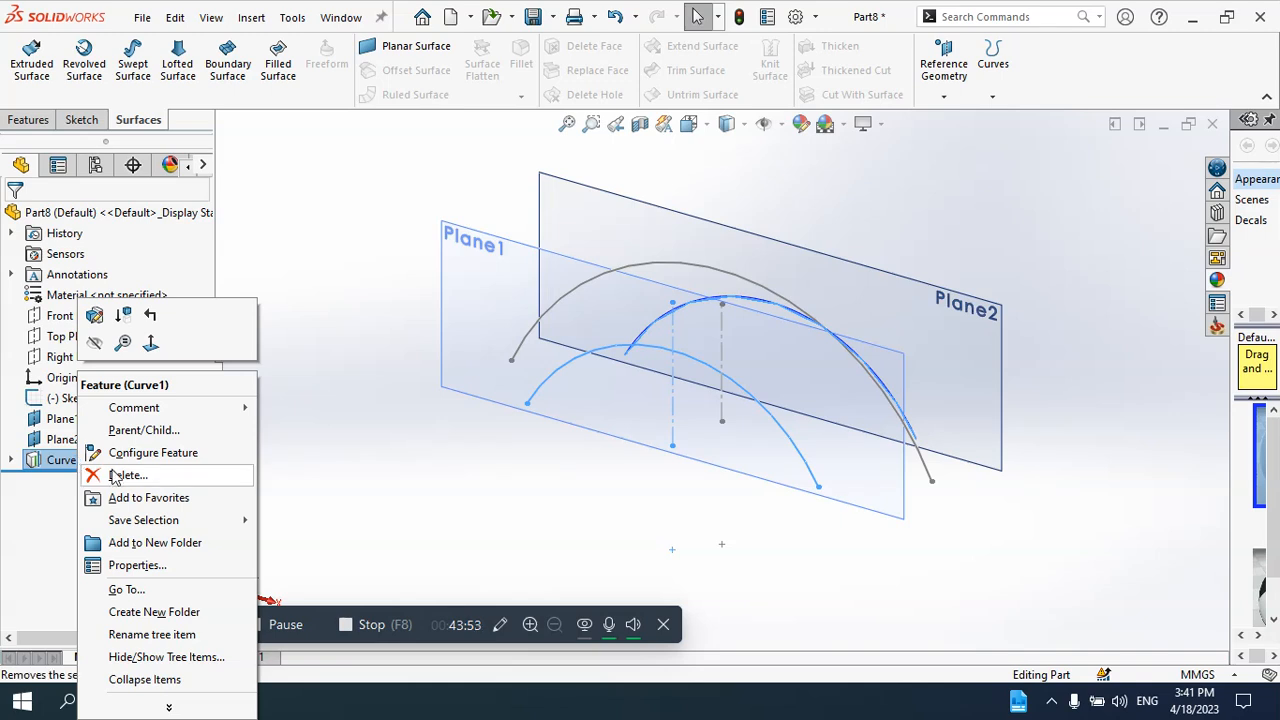
left_click(474, 437)
left_click(379, 462)
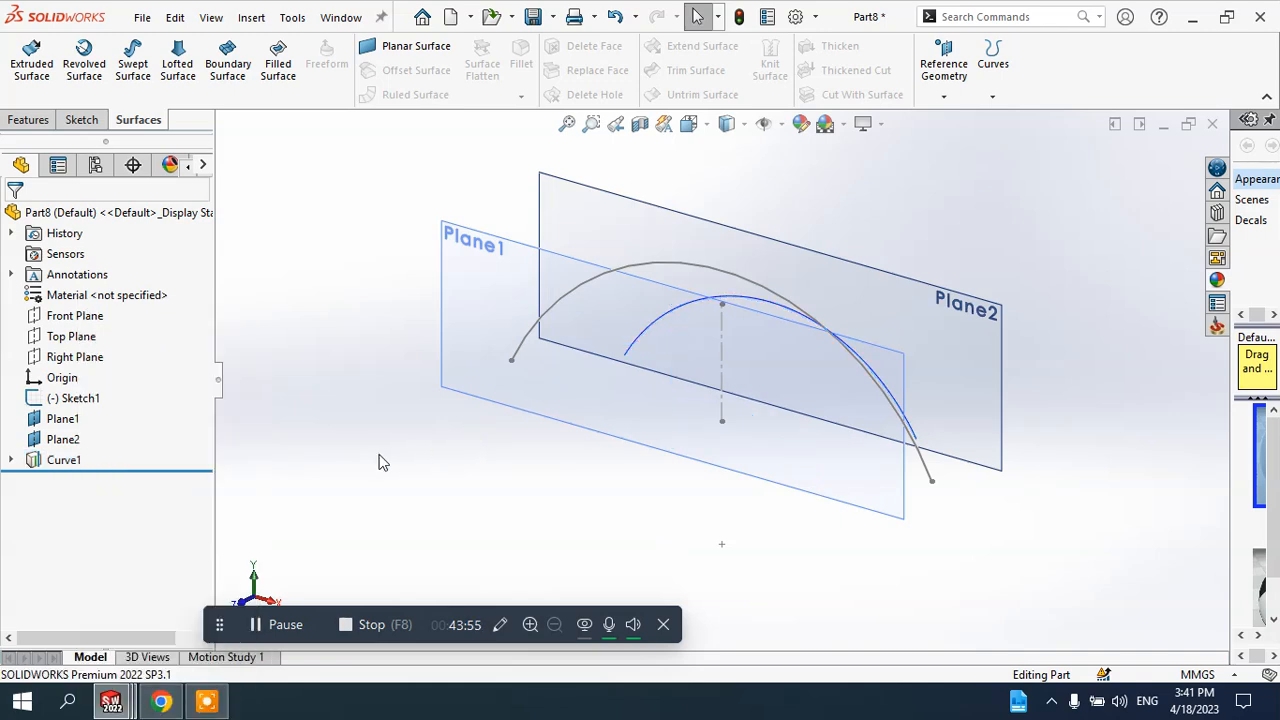
key("ctrl+z")
mouse_move(434, 463)
middle_mouse_down()
mouse_move(429, 434)
mouse_move(337, 430)
middle_mouse_up()
- Open a sketch on Plane2 and draw a three-point arc of about 80 mm radius between the Plane1 arc's endpoints, following that arc
left_click(655, 488)
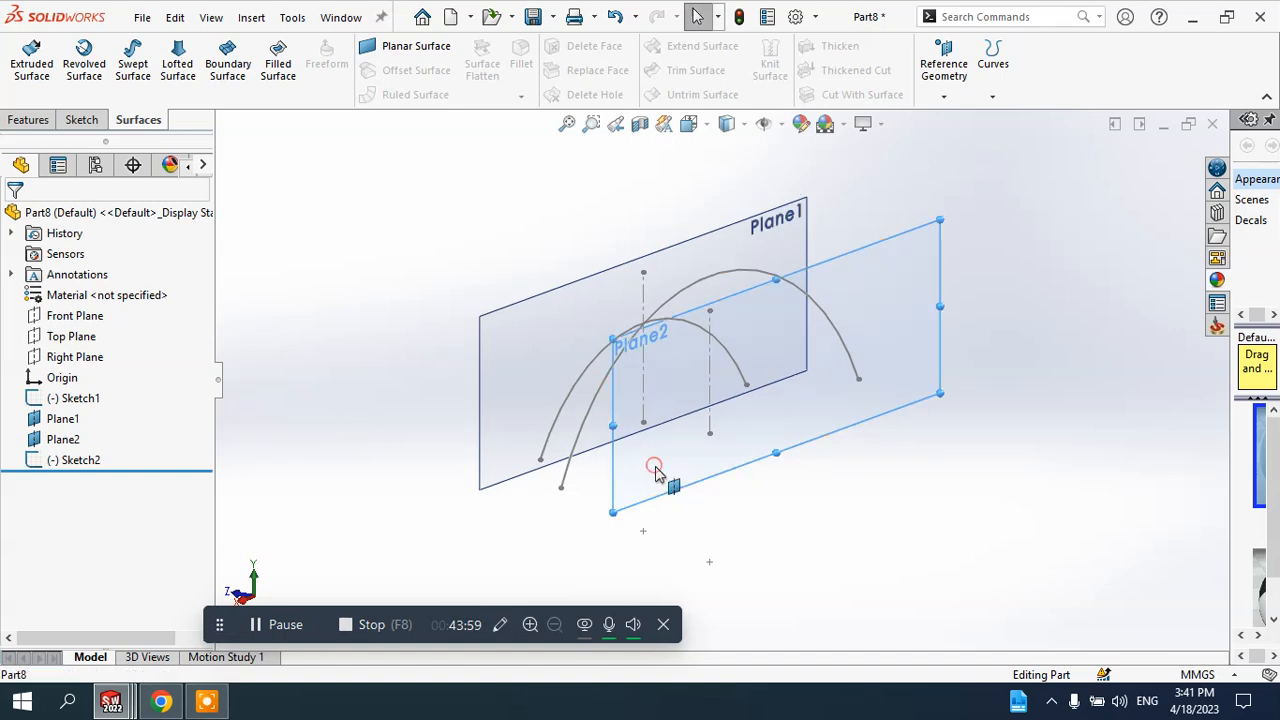
left_click(984, 460)
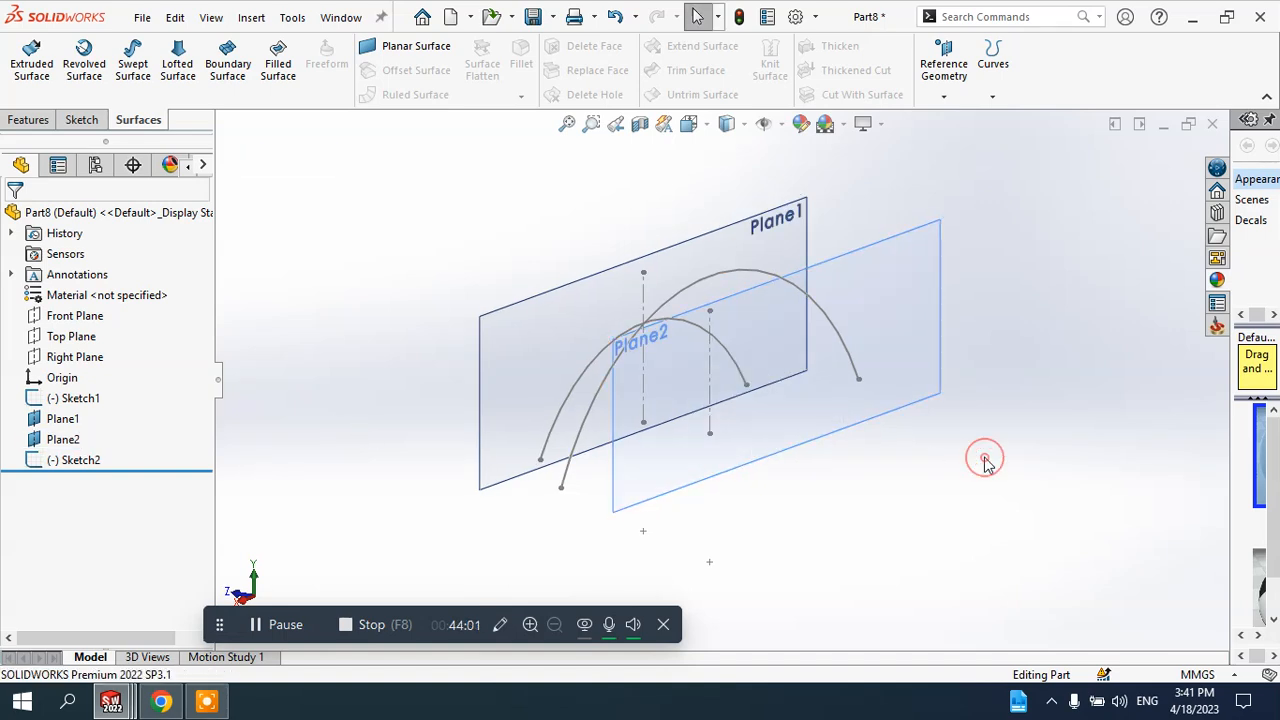
middle_click_drag(984, 460, 1003, 452)
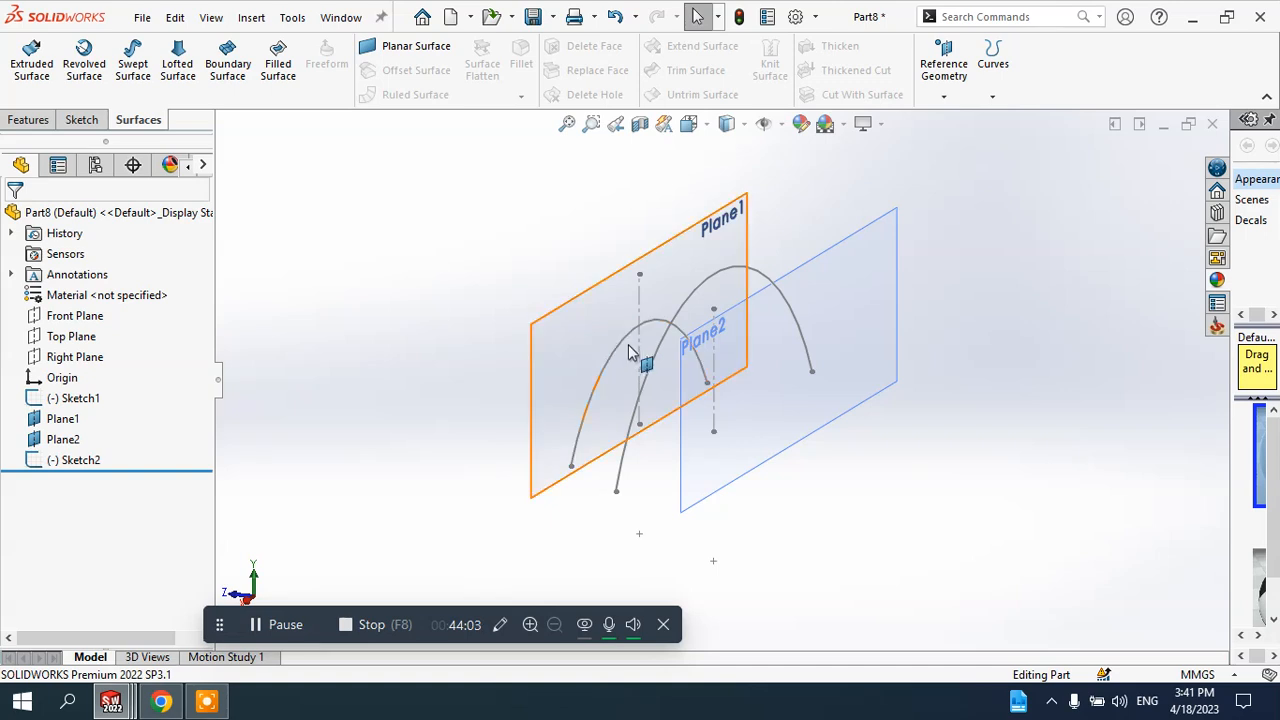
left_click(748, 445)
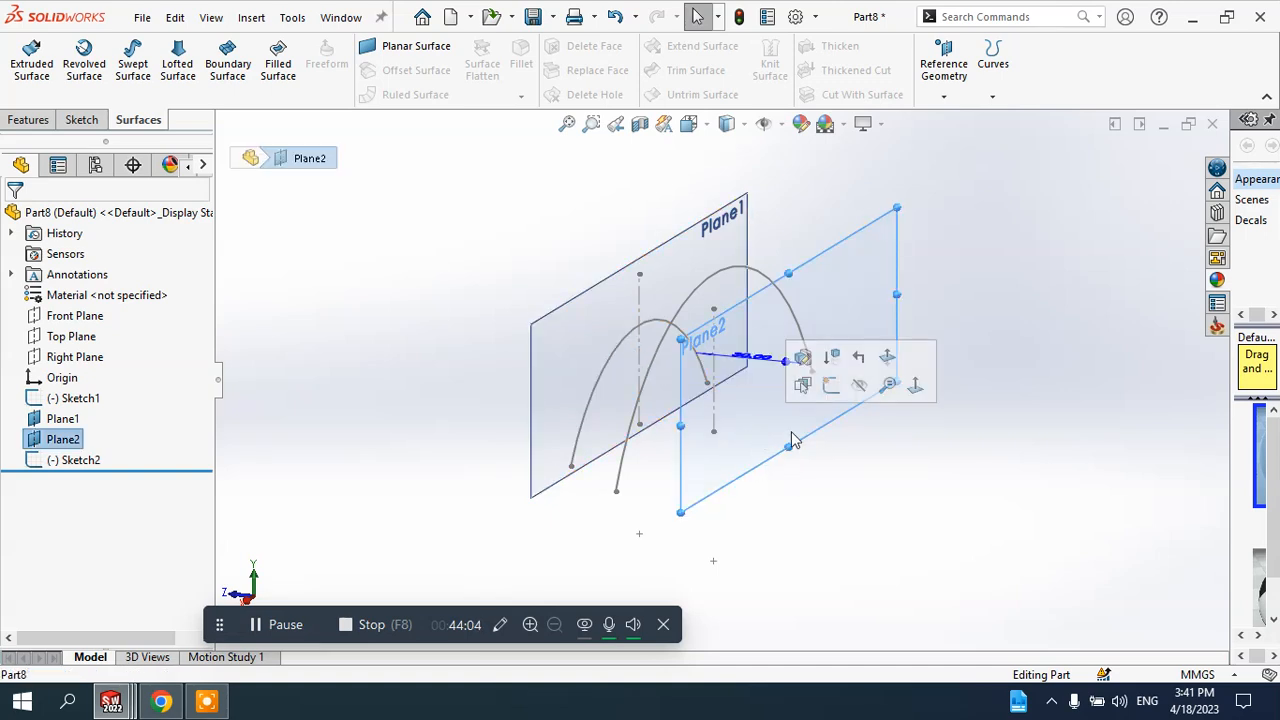
left_click(832, 387)
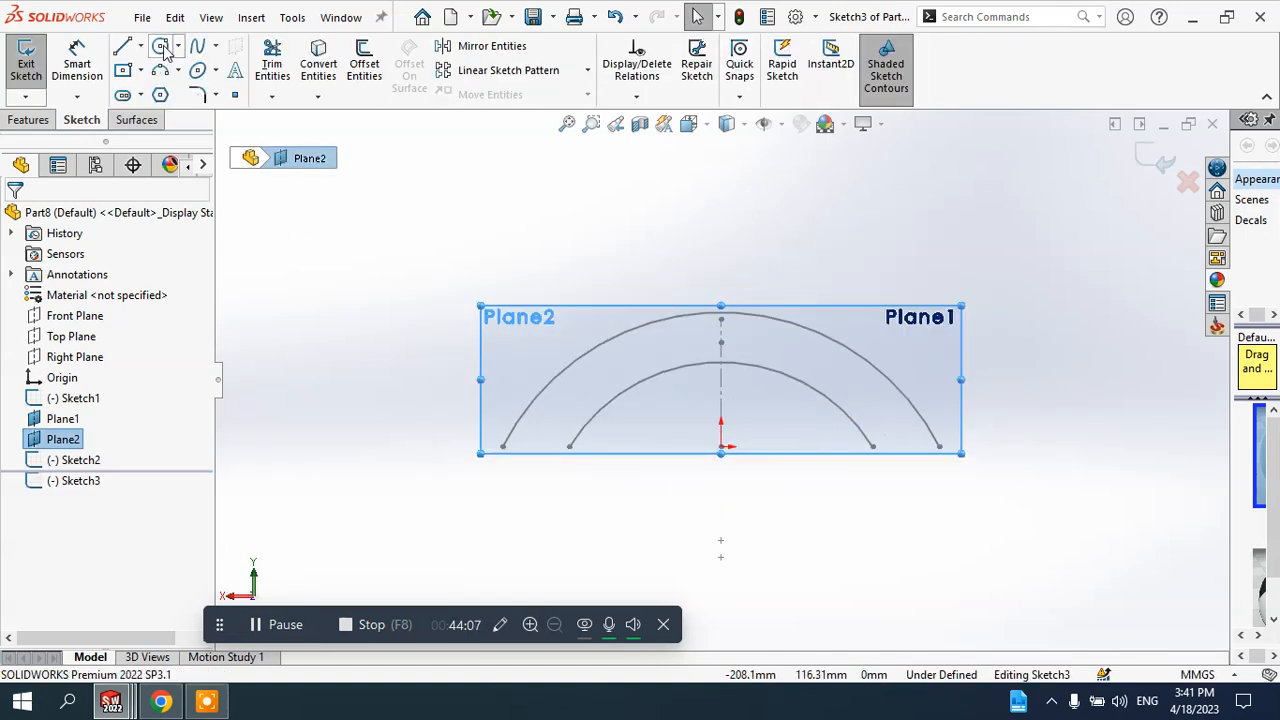
left_click(179, 74)
left_click(205, 137)
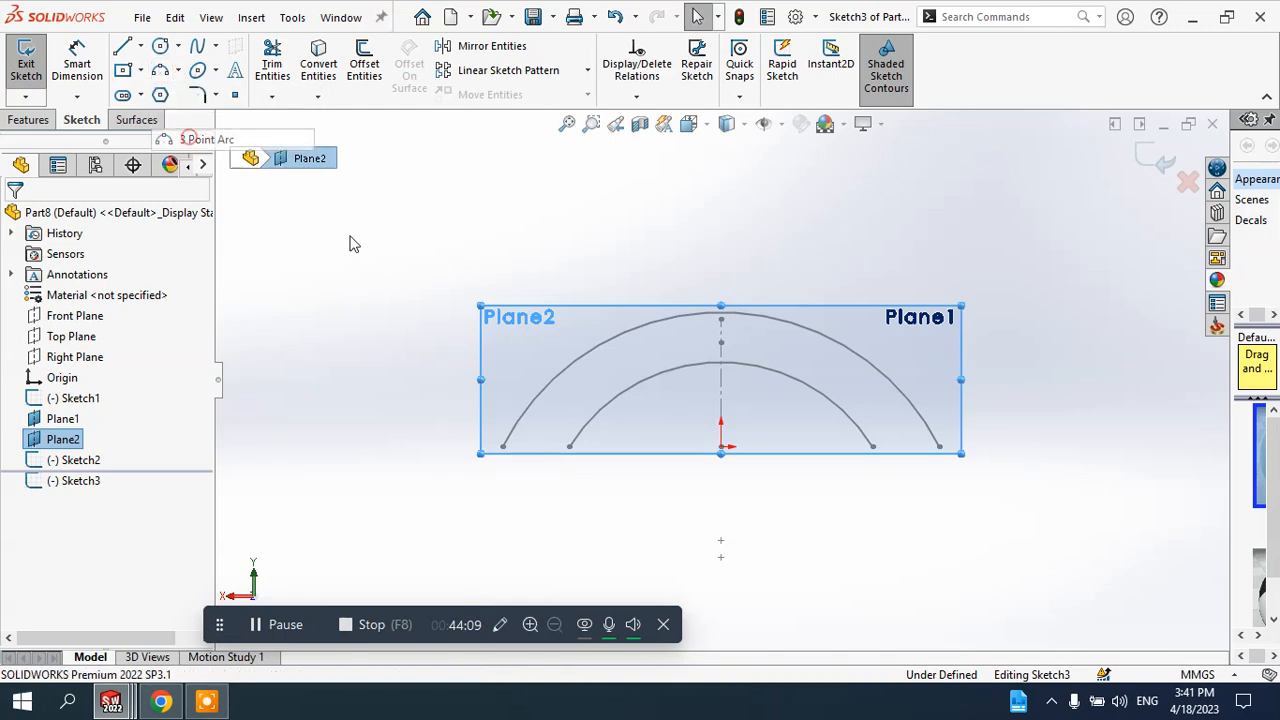
left_click(569, 447)
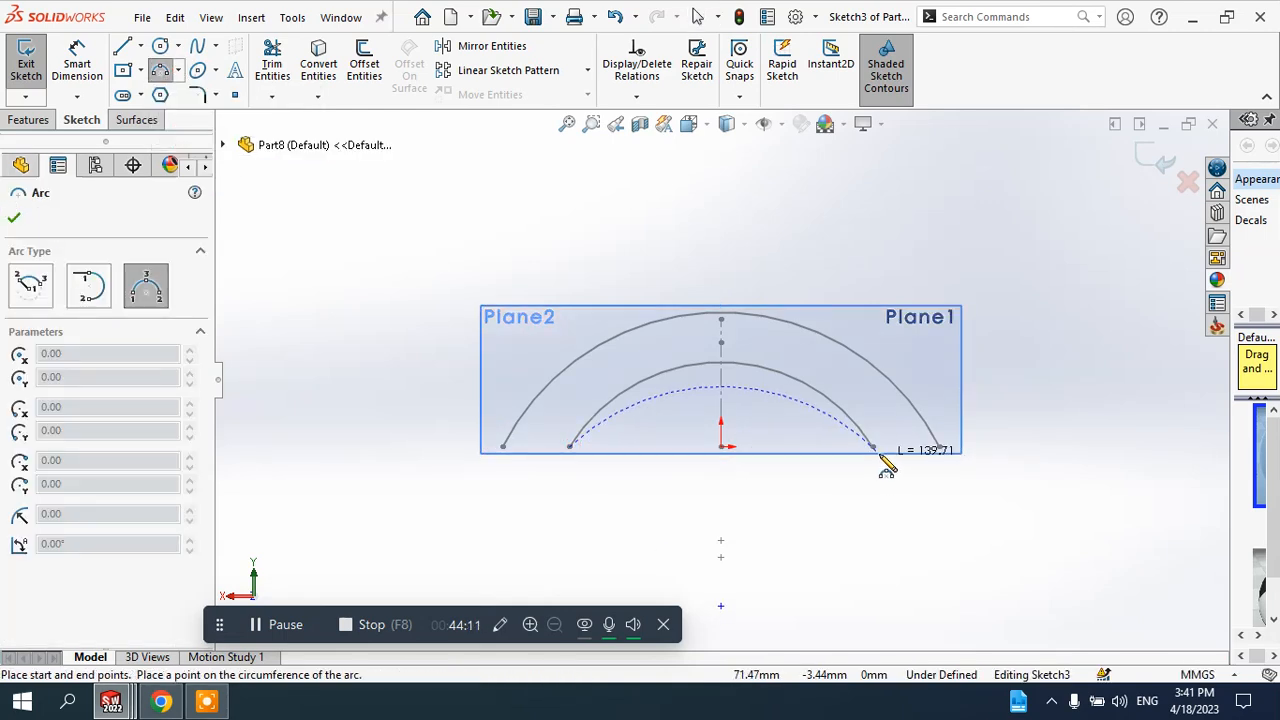
left_click(872, 447)
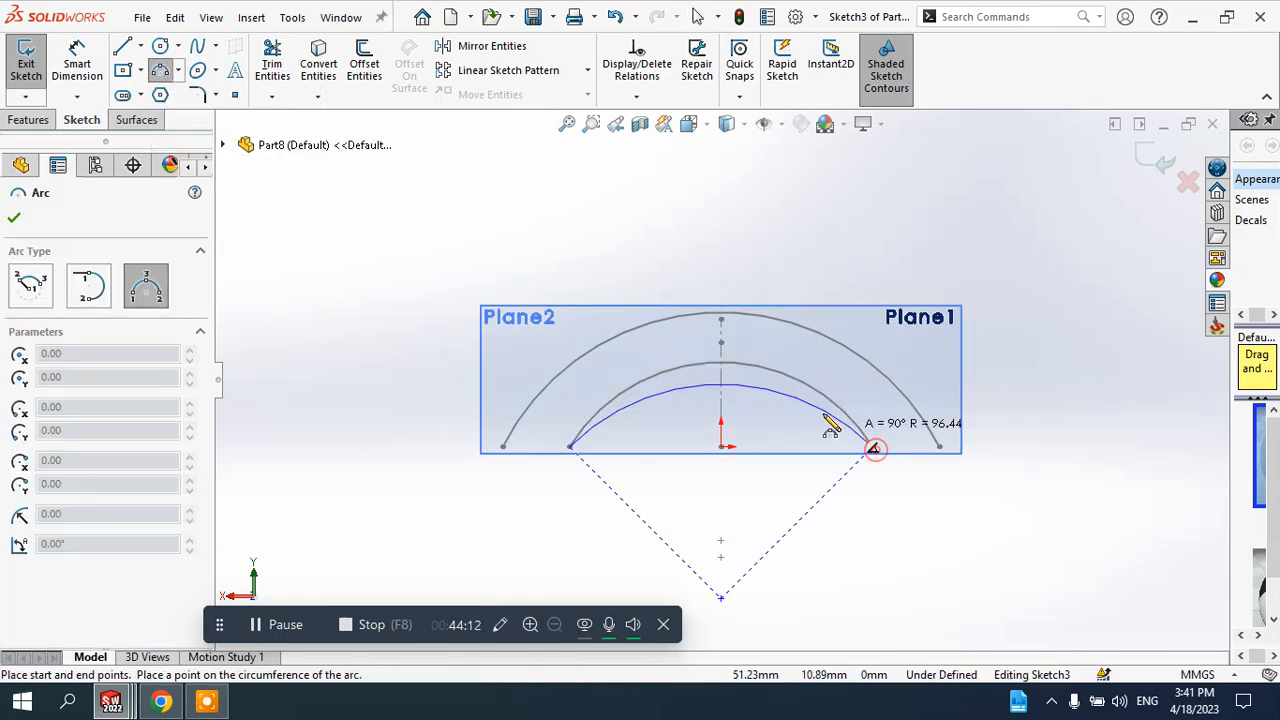
left_click(788, 383)
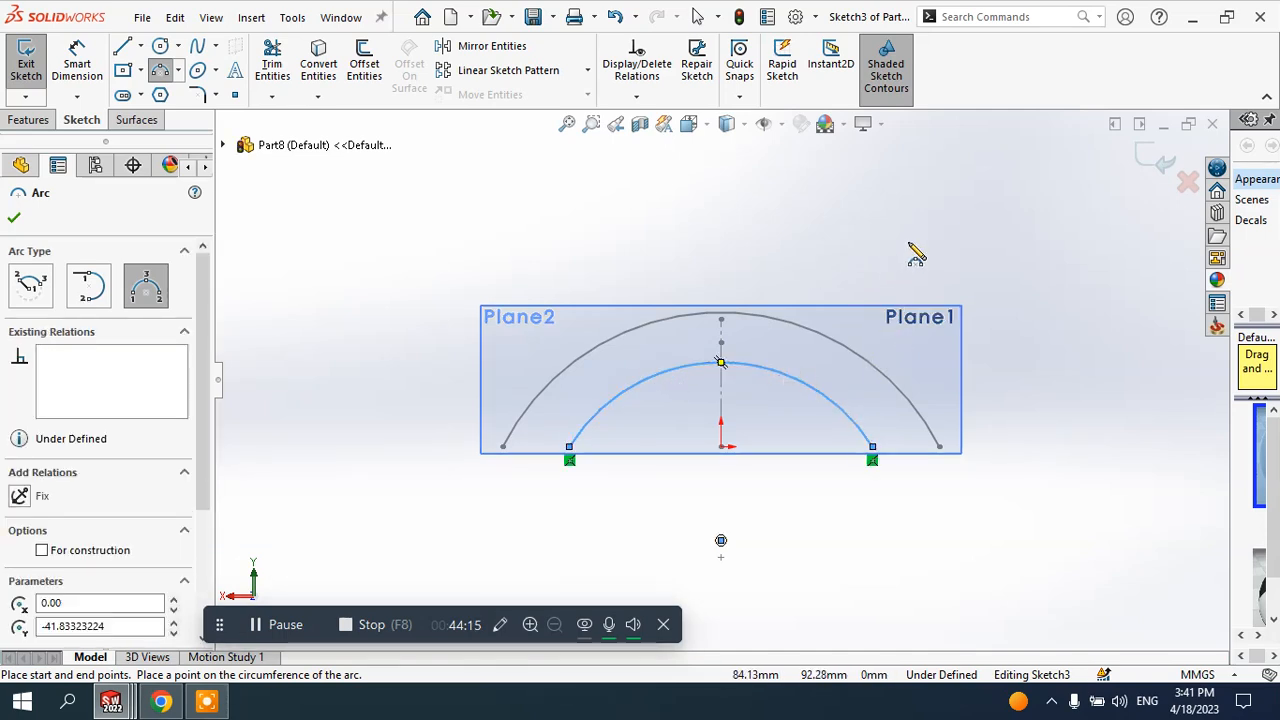
key("Escape")
- Dimension the Plane2 arc's radius at 80 mm and exit the sketch
middle_click_drag(731, 429, 800, 450)
left_click(77, 63)
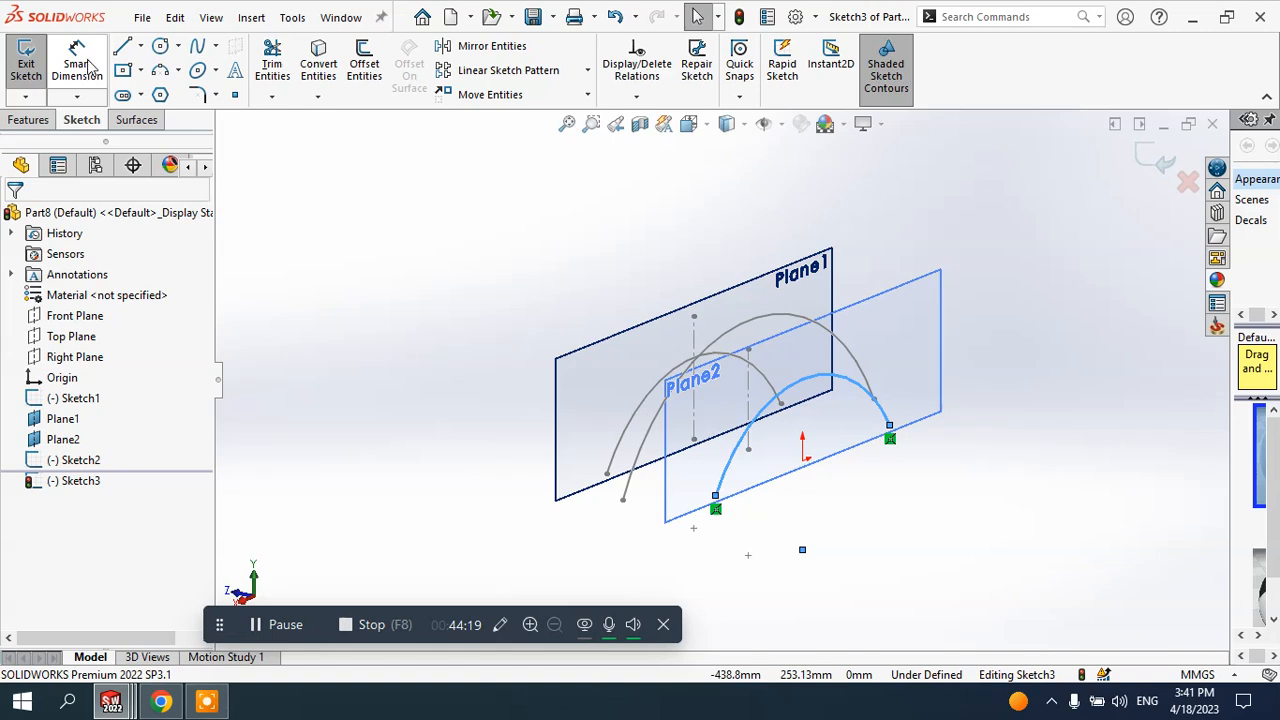
left_click(848, 388)
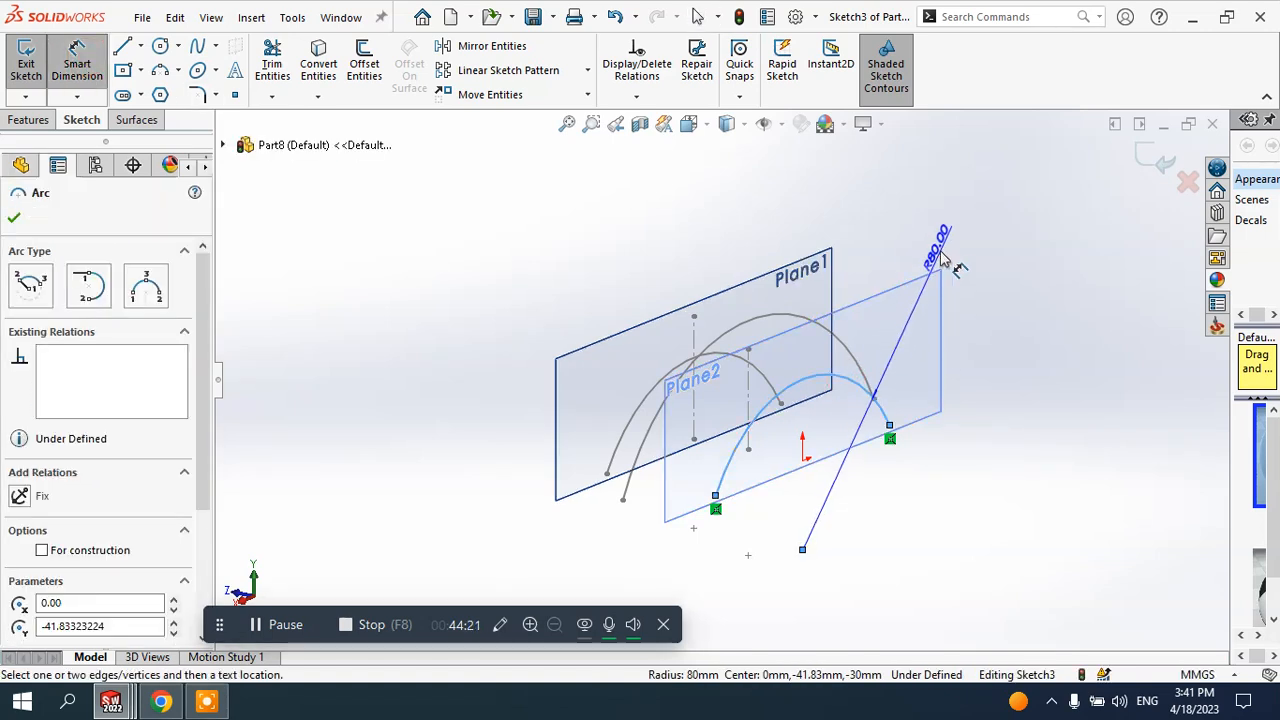
left_click(950, 262)
left_click(950, 302)
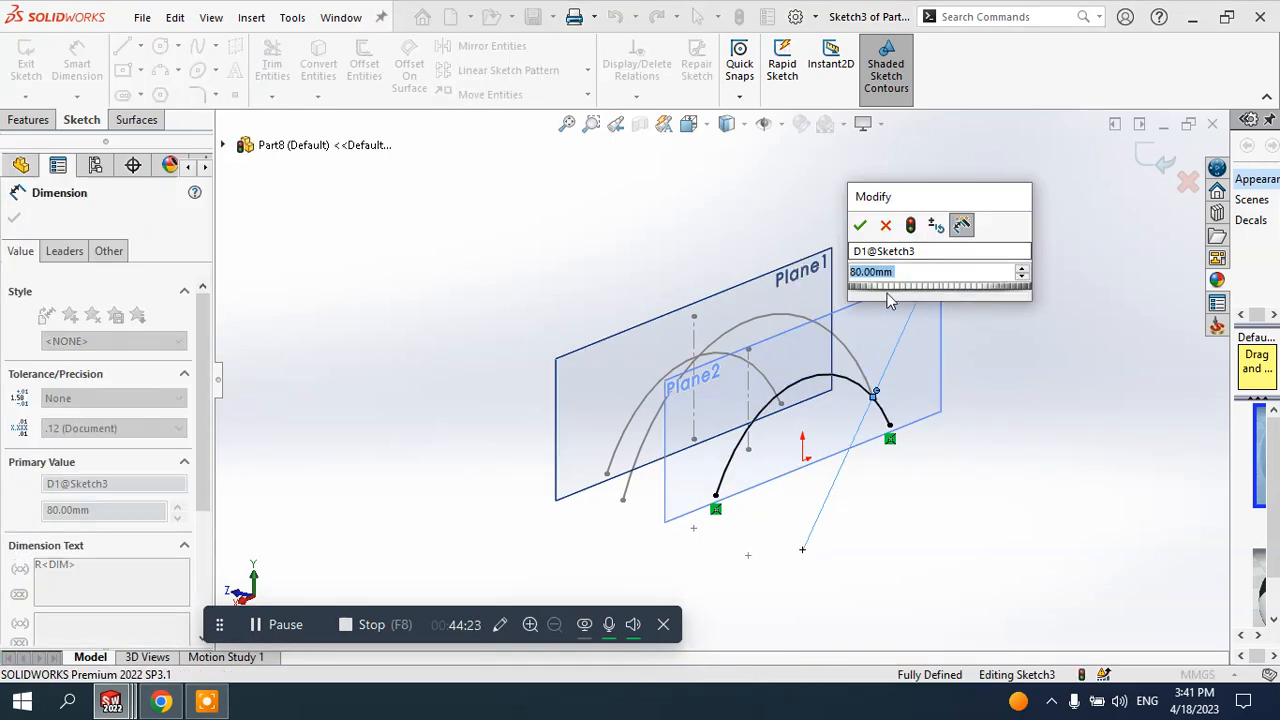
left_click(1056, 233)
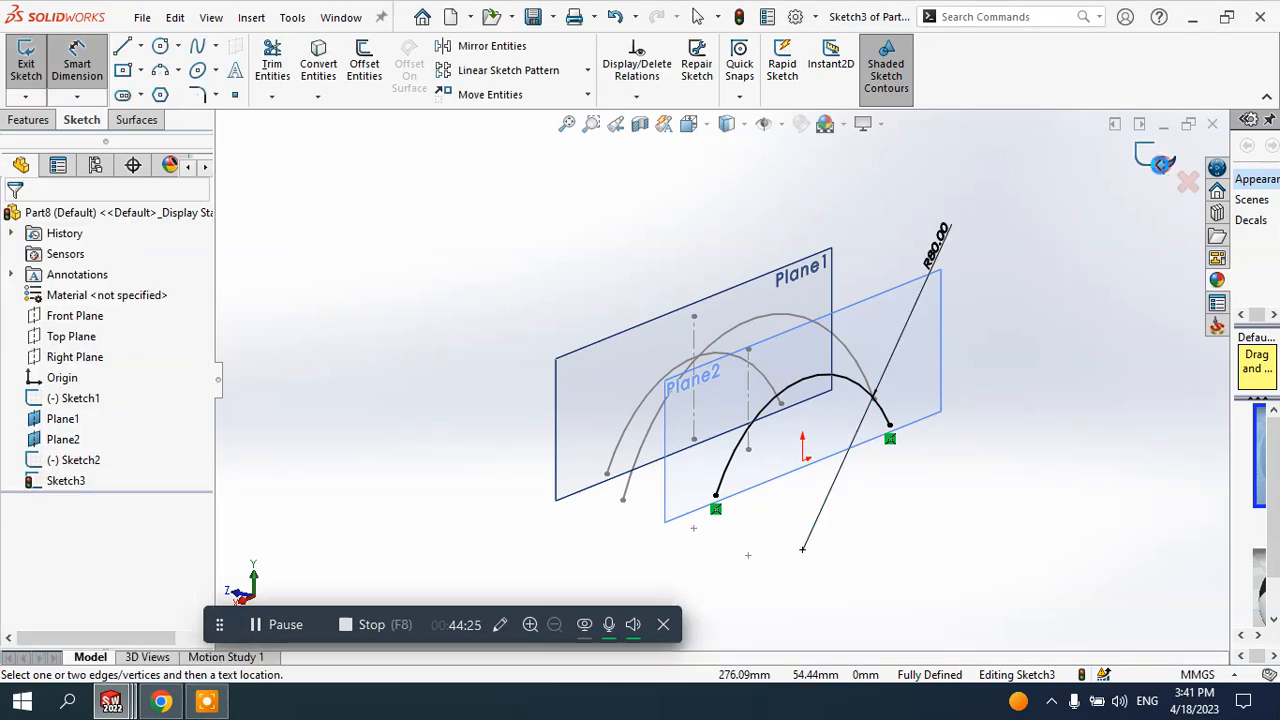
key("ctrl+b")
- Create a boundary surface through the Plane1, Front Plane and Plane2 arcs, in that order, as Direction 1 profiles
mouse_move(966, 309)
middle_mouse_down()
mouse_move(1080, 306)
mouse_move(1021, 306)
mouse_move(1073, 321)
mouse_move(1009, 337)
mouse_move(1030, 322)
middle_mouse_up()
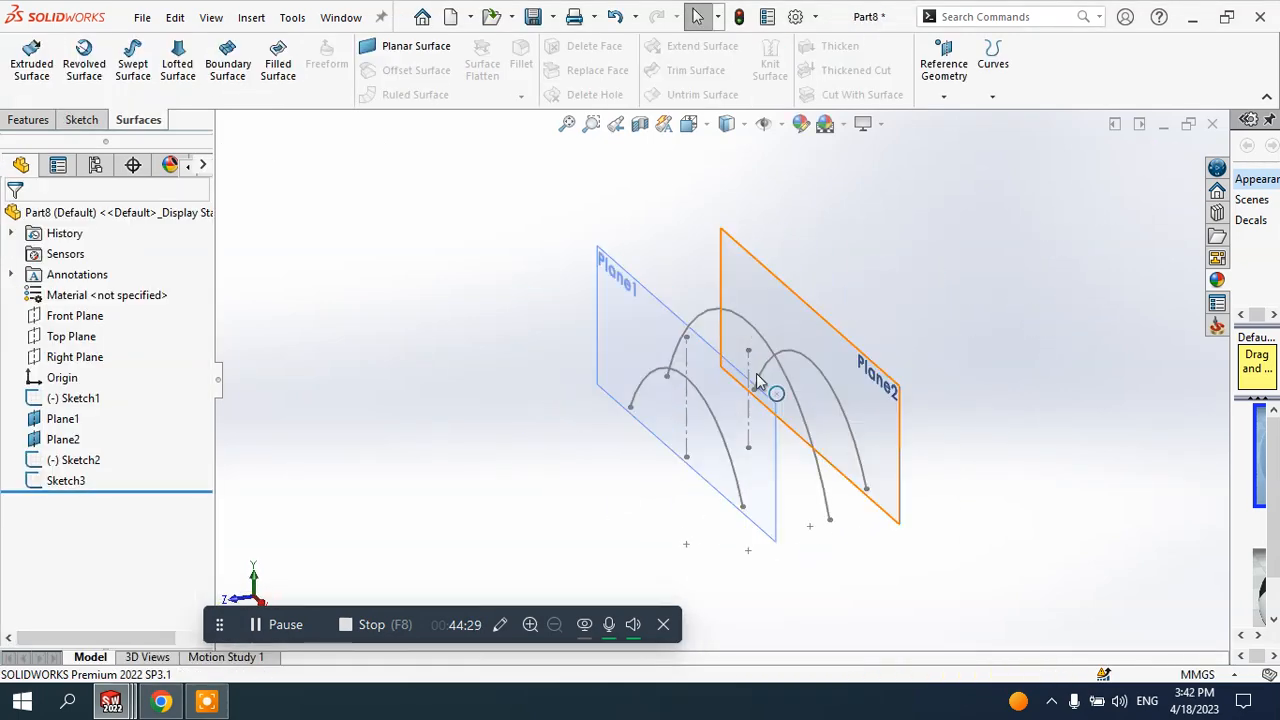
middle_click_drag(886, 390, 757, 418)
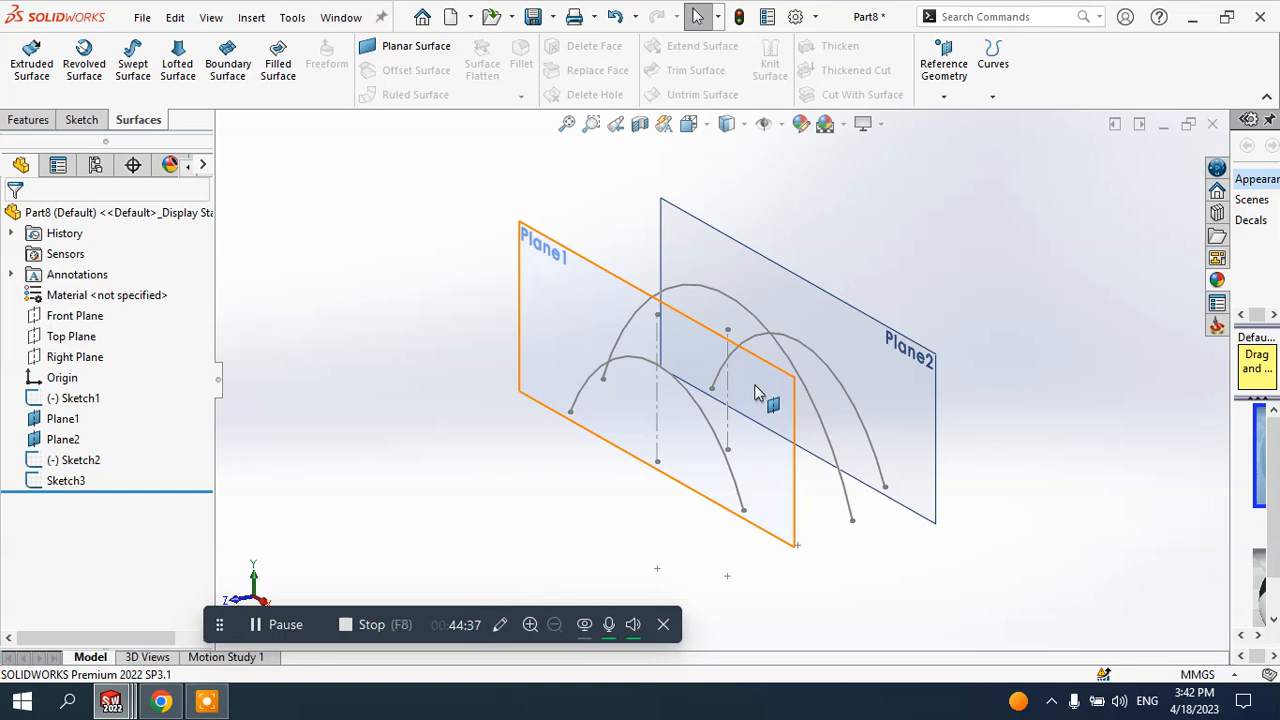
left_click(229, 62)
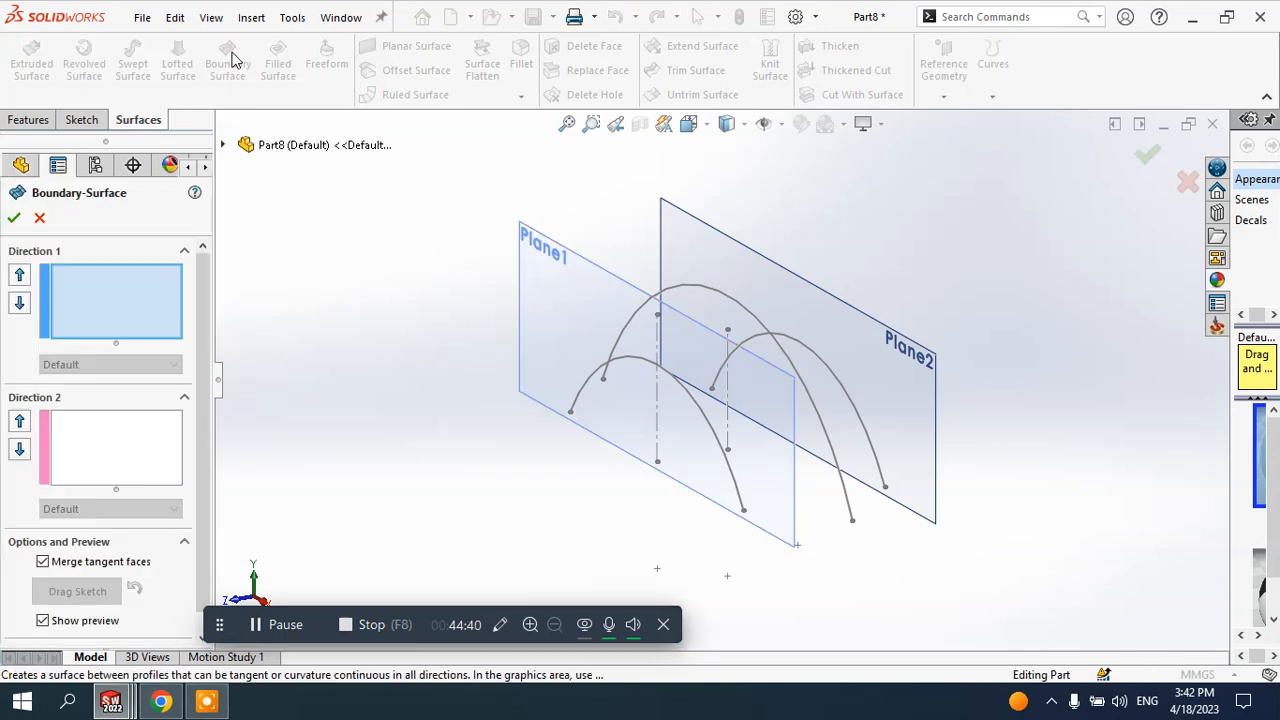
left_click(741, 494)
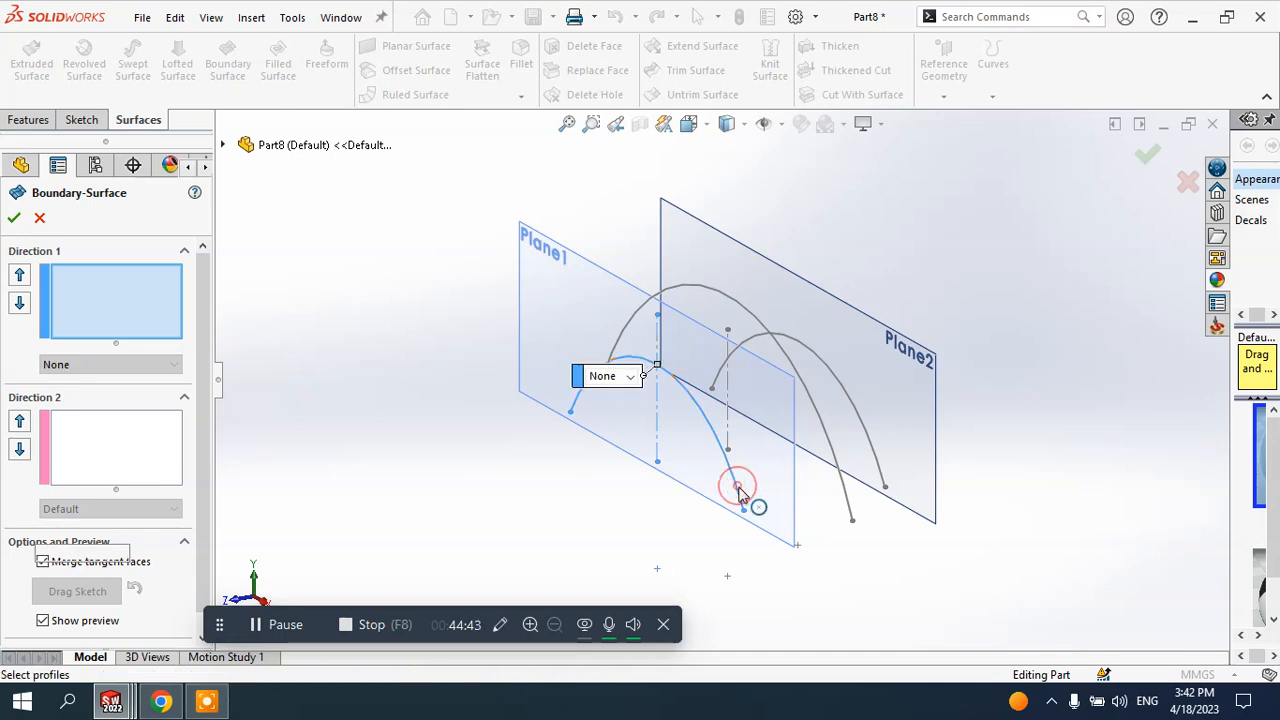
left_click(848, 502)
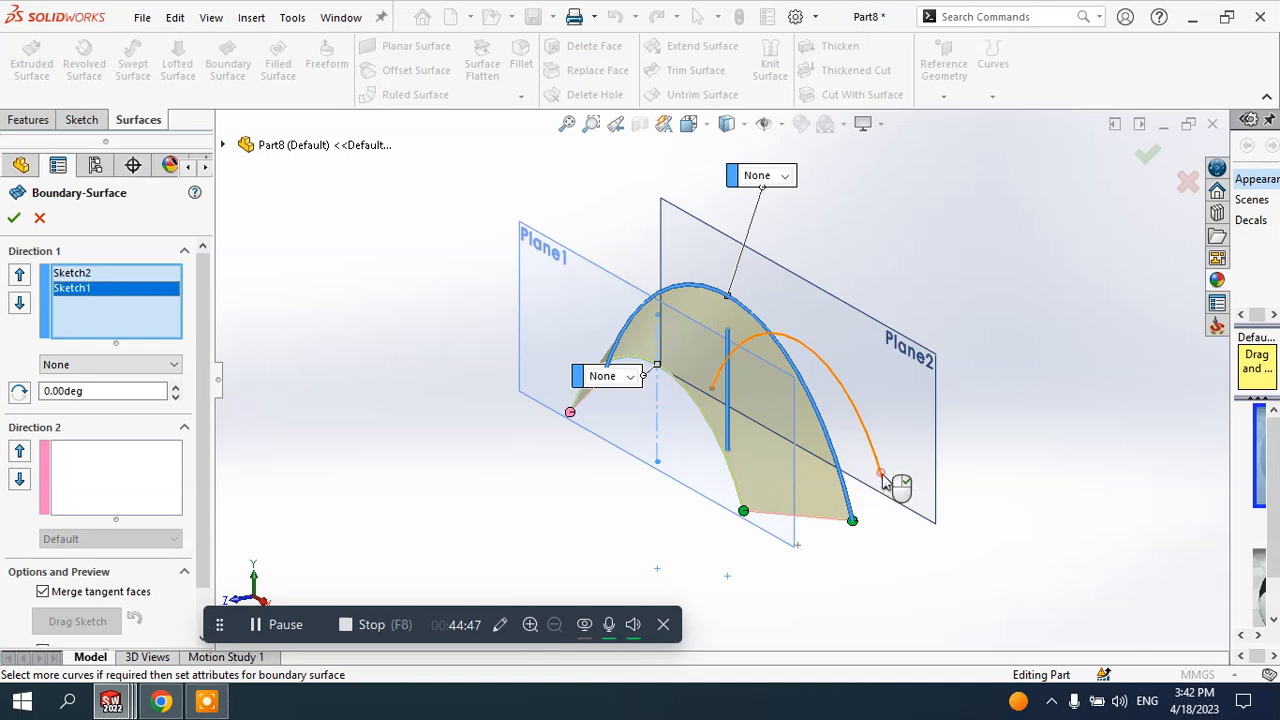
left_click(883, 479)
mouse_move(820, 486)
middle_mouse_down()
mouse_move(890, 452)
mouse_move(866, 471)
mouse_move(720, 457)
mouse_move(874, 485)
middle_mouse_up()
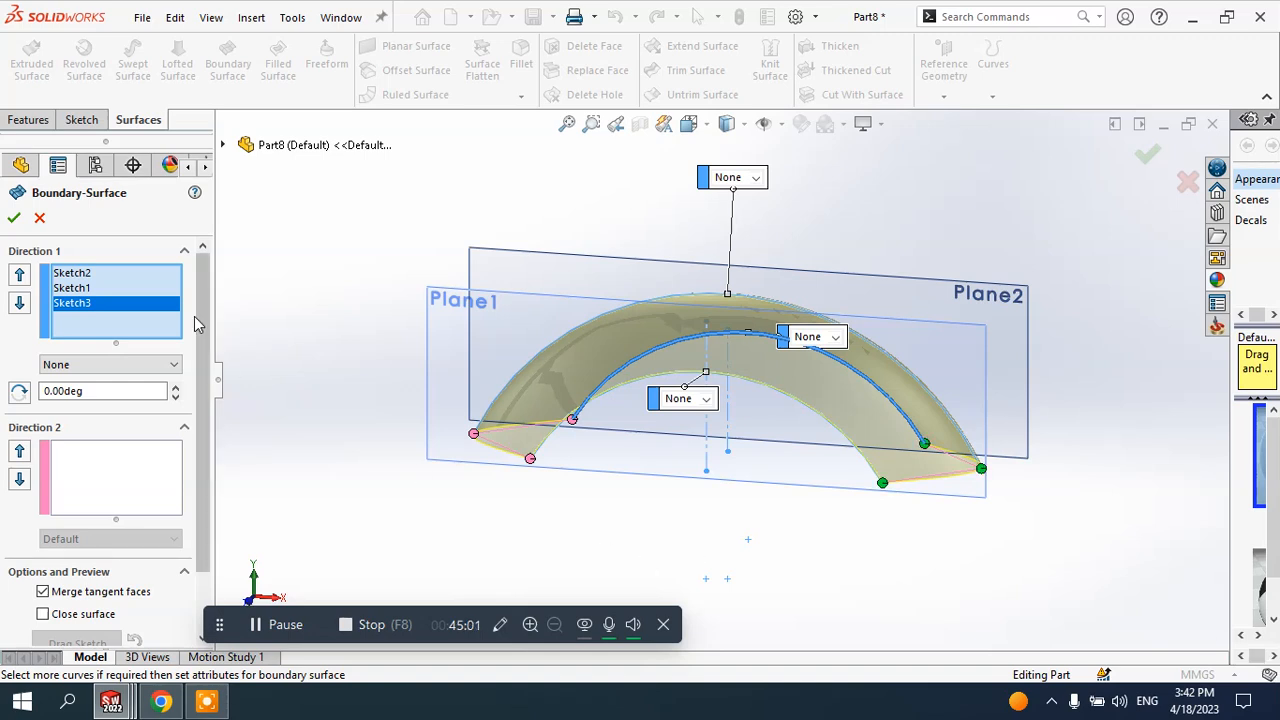
left_click(14, 218)
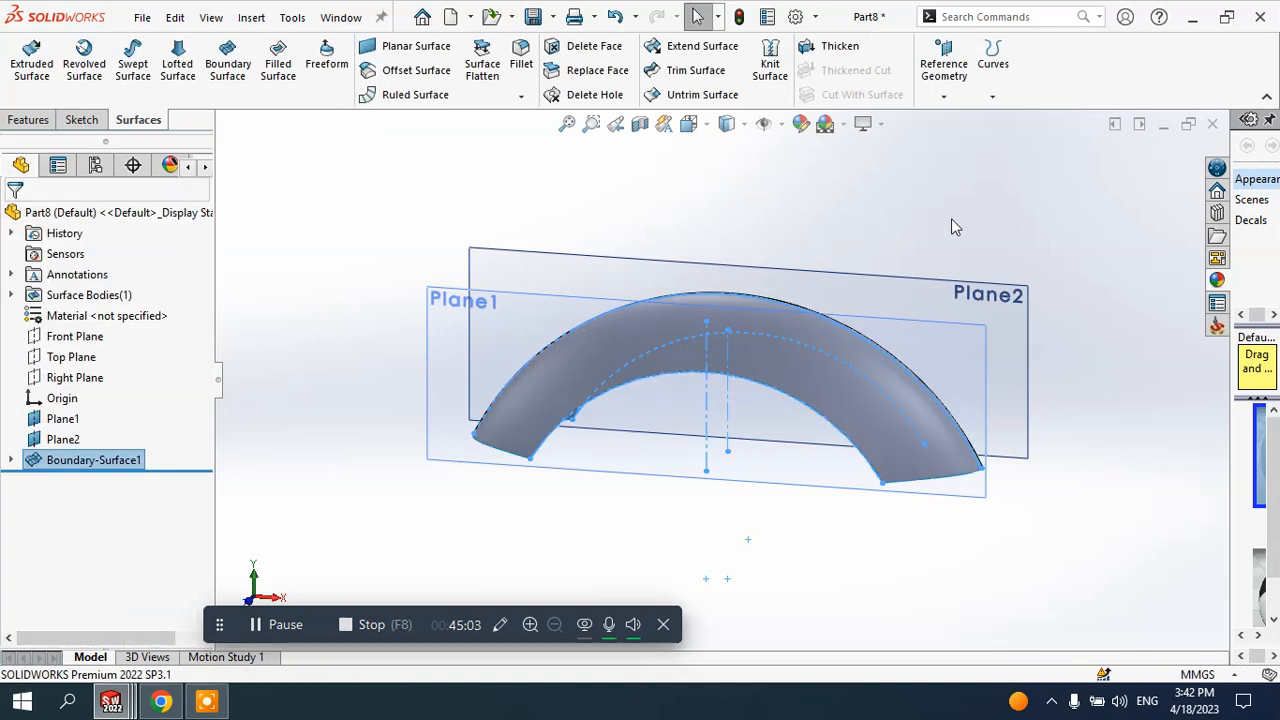
- Sketch a horizontal line on Plane1 joining the two lower endpoints of the surface's arc edge, and exit the sketch
middle_click_drag(951, 223, 893, 234)
left_click(474, 218)
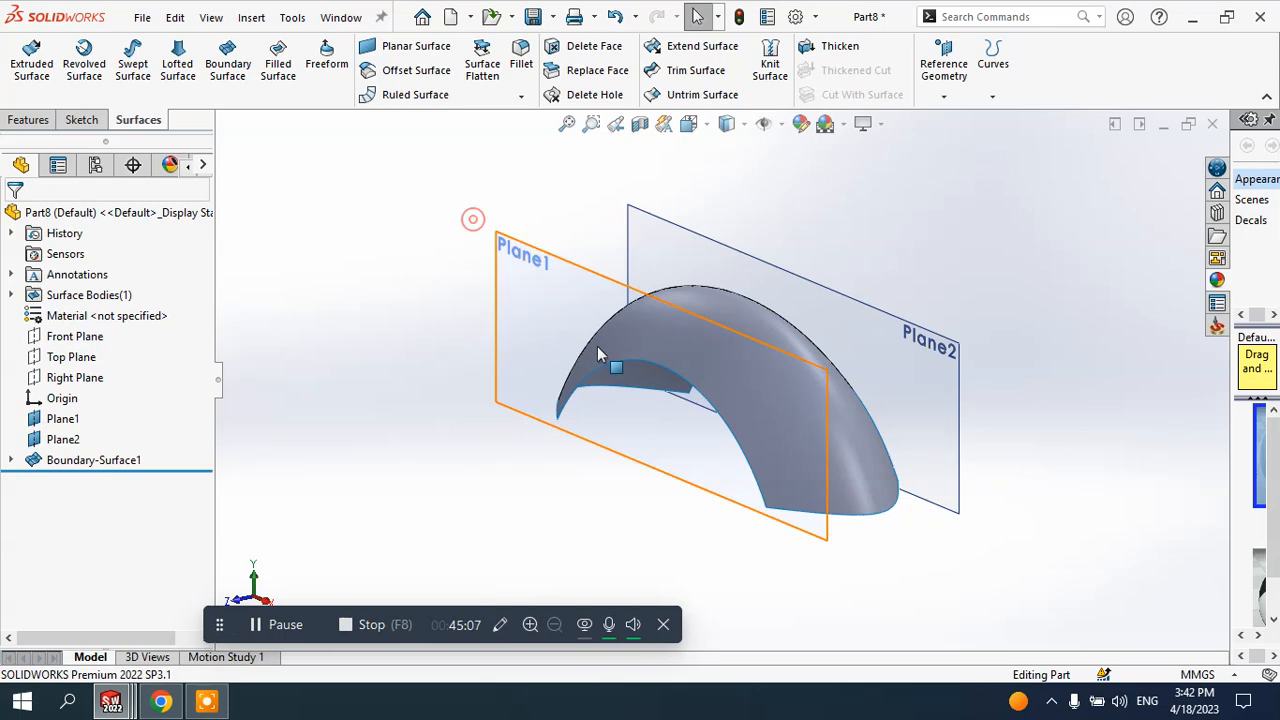
scroll(618, 371, "down", 2)
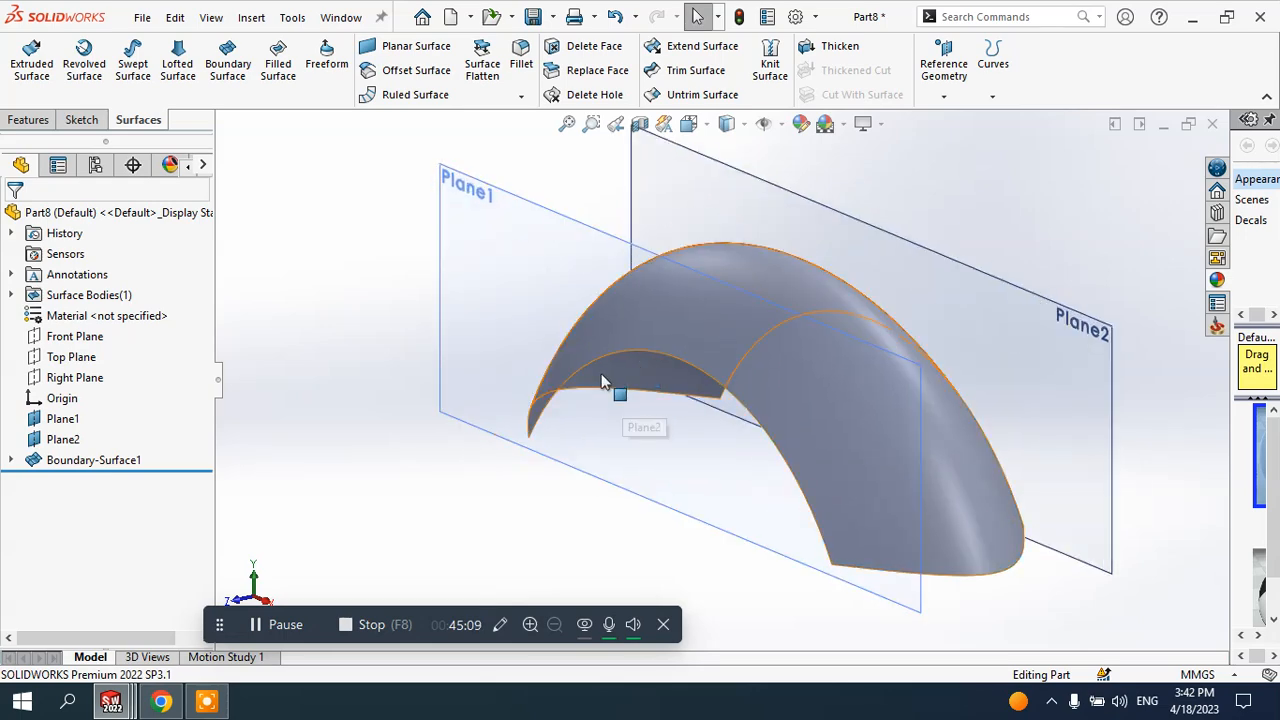
middle_click_drag(617, 372, 637, 389)
scroll(640, 390, "up", 2)
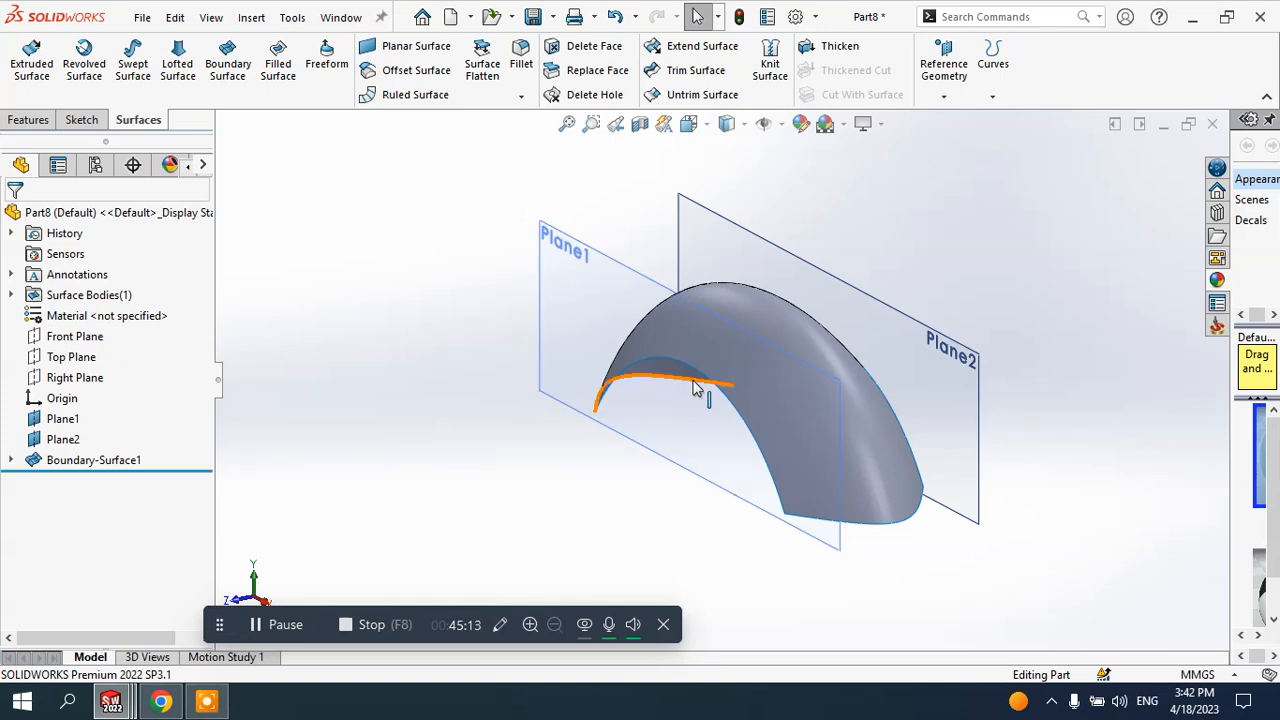
left_click(570, 316)
left_click(655, 238)
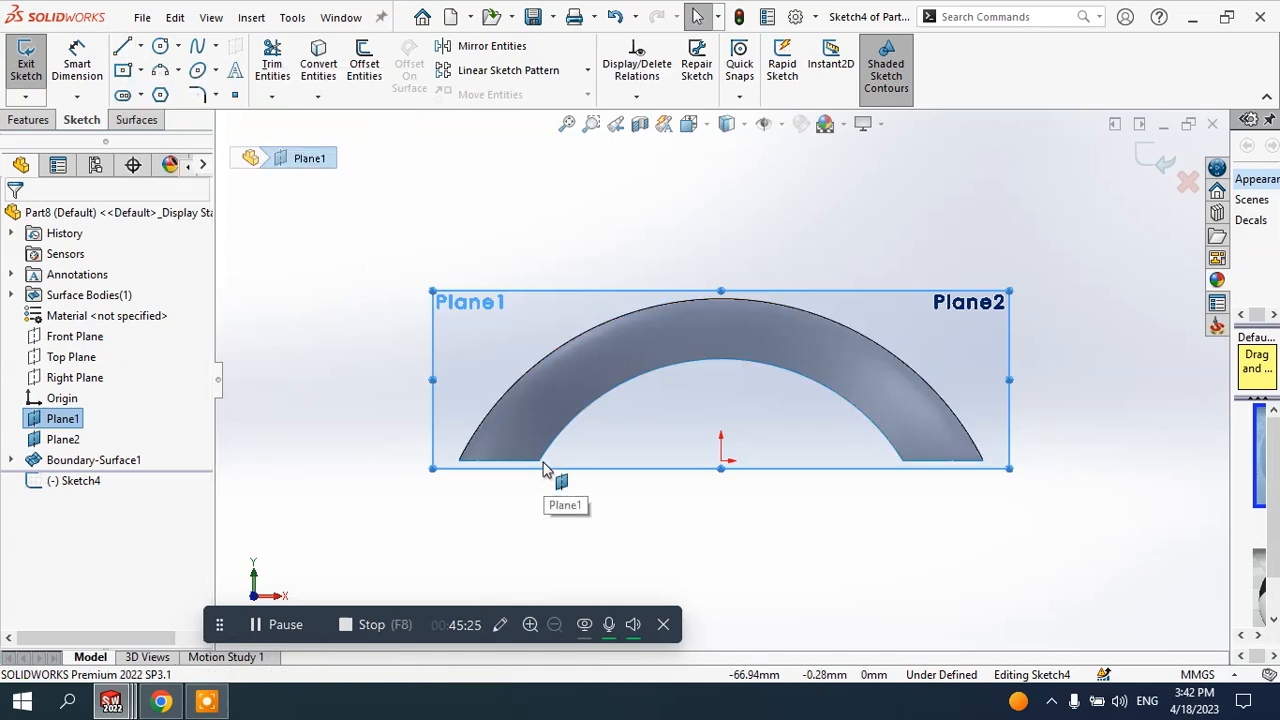
left_click(121, 47)
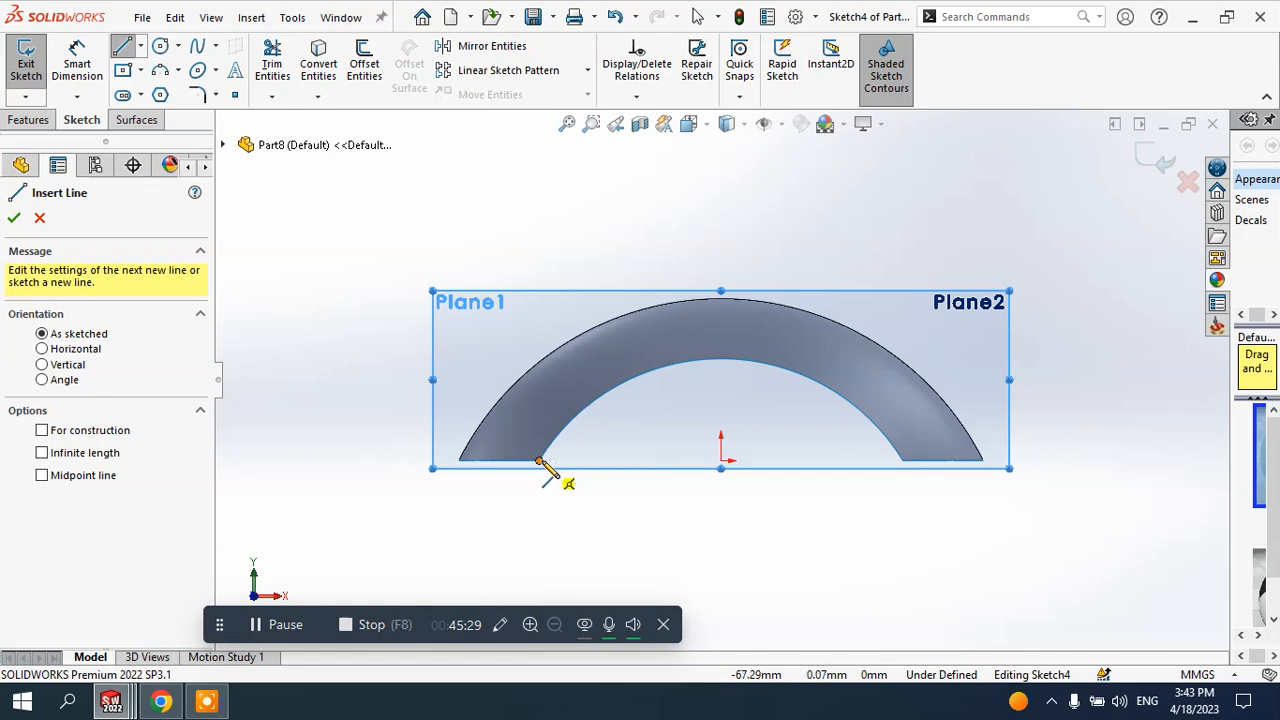
left_click(540, 463)
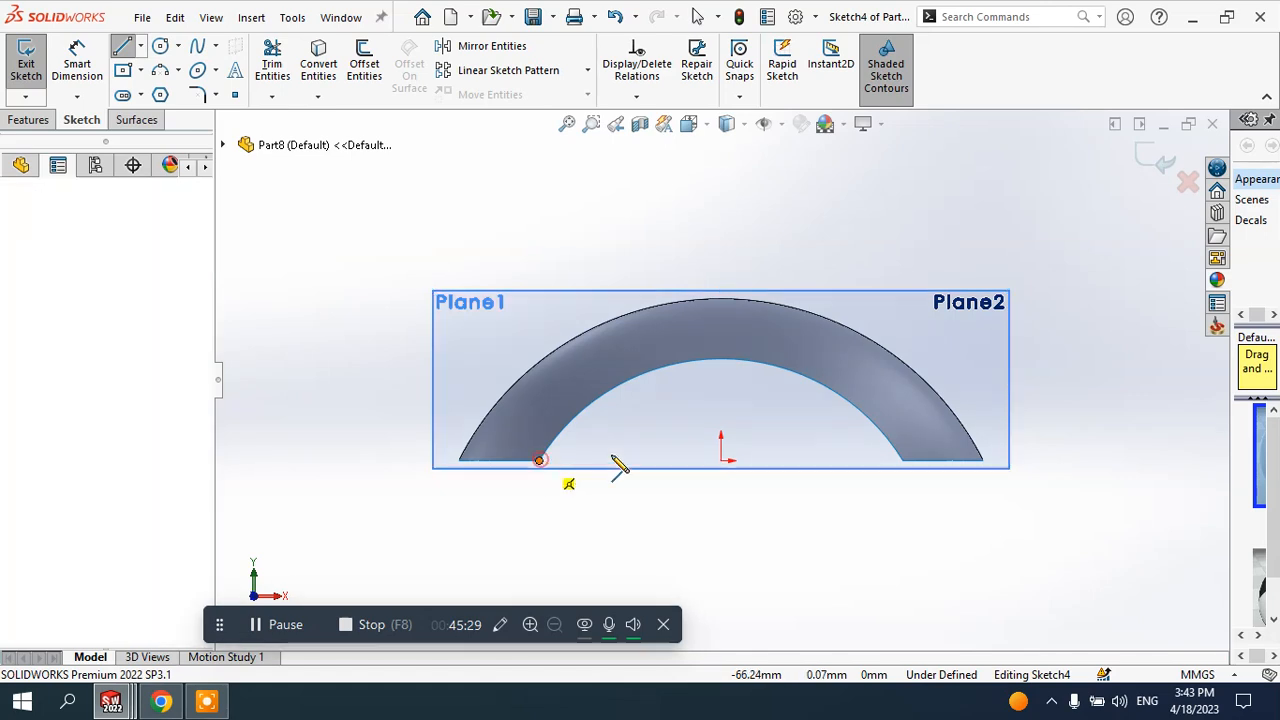
left_click(903, 462)
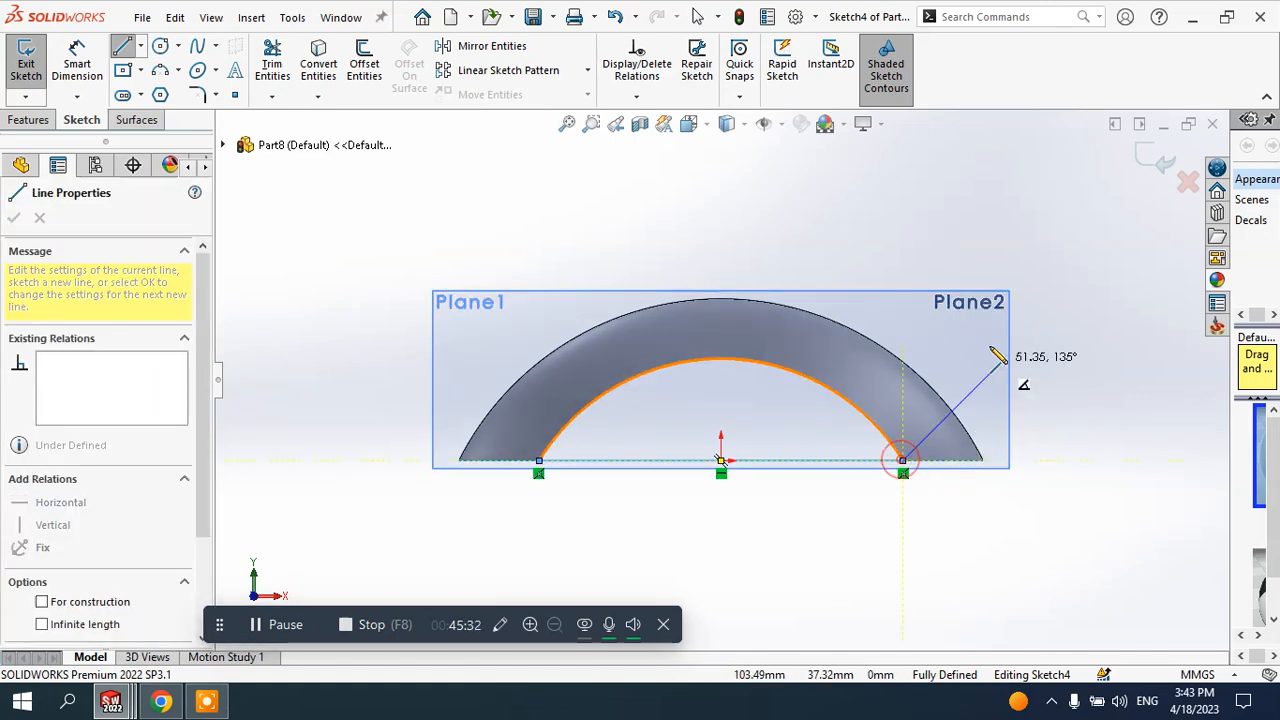
right_click(1080, 230)
left_click(1082, 229)
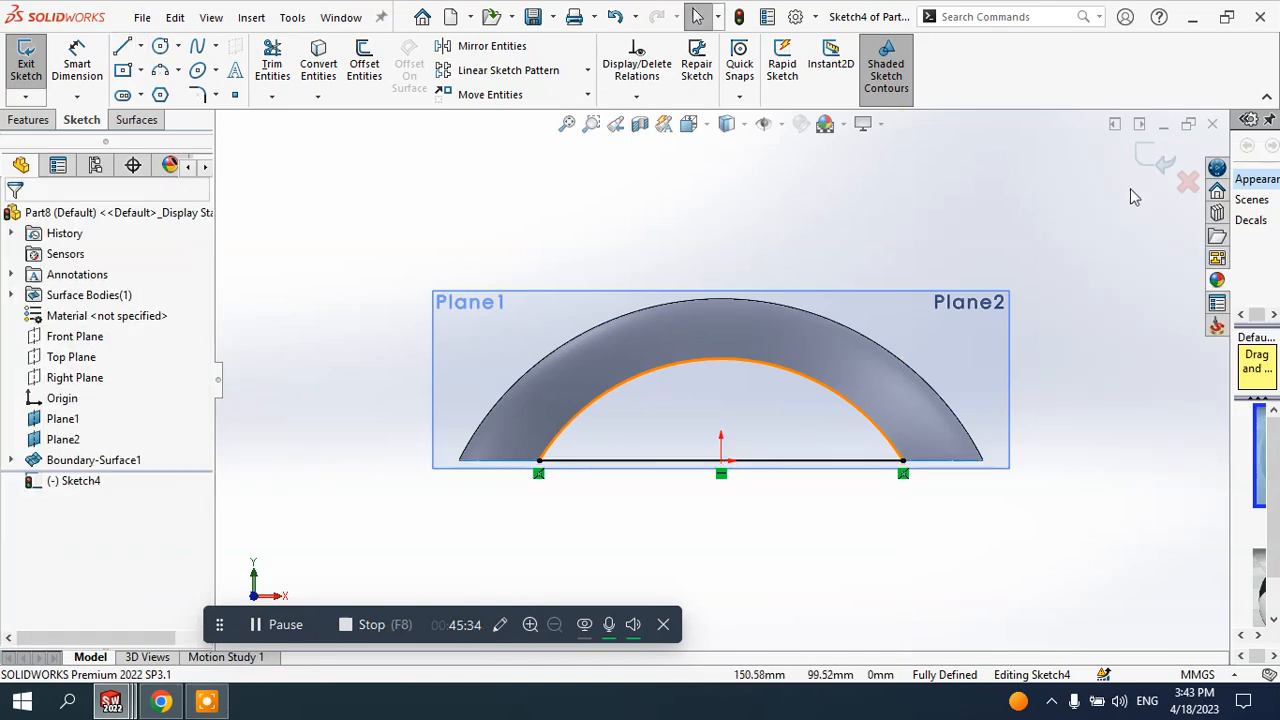
double_click(1076, 248)
- Fill the Plane1 end opening with a Filled Surface bounded by the sketched line and the arc edge, using Contact
mouse_move(1047, 294)
middle_mouse_down()
mouse_move(1003, 329)
mouse_move(970, 332)
middle_mouse_up()
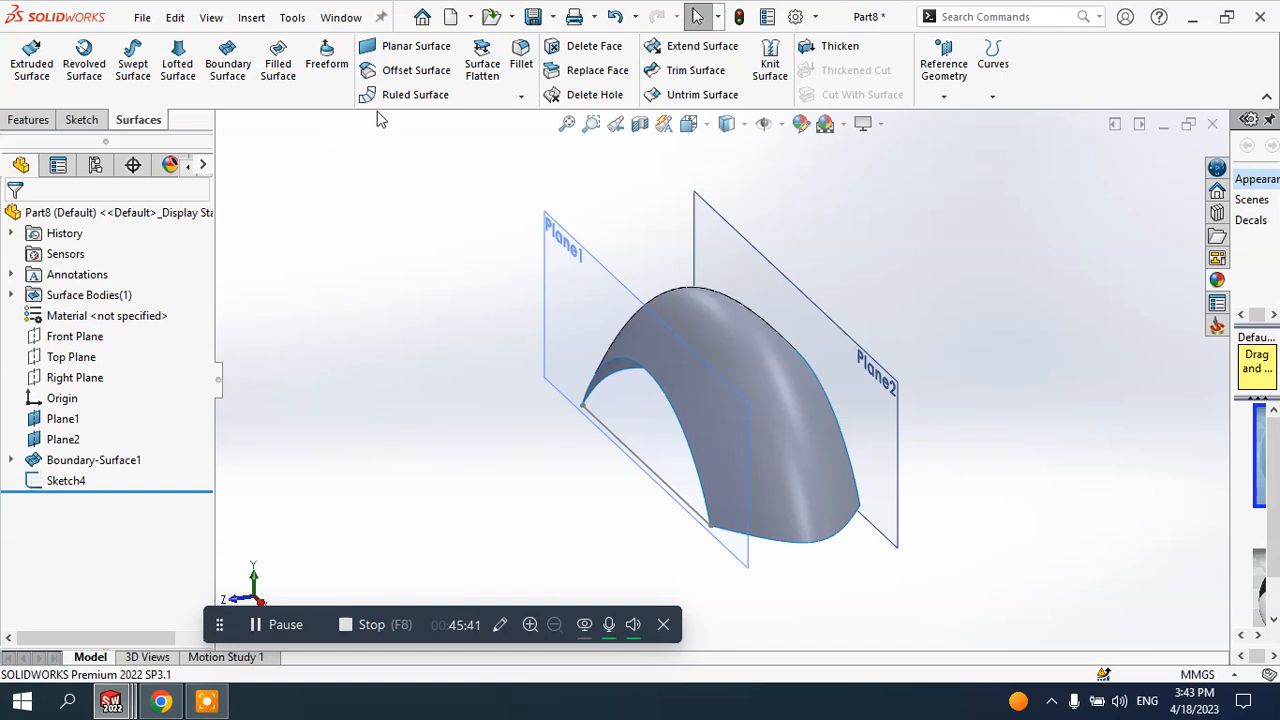
left_click(278, 63)
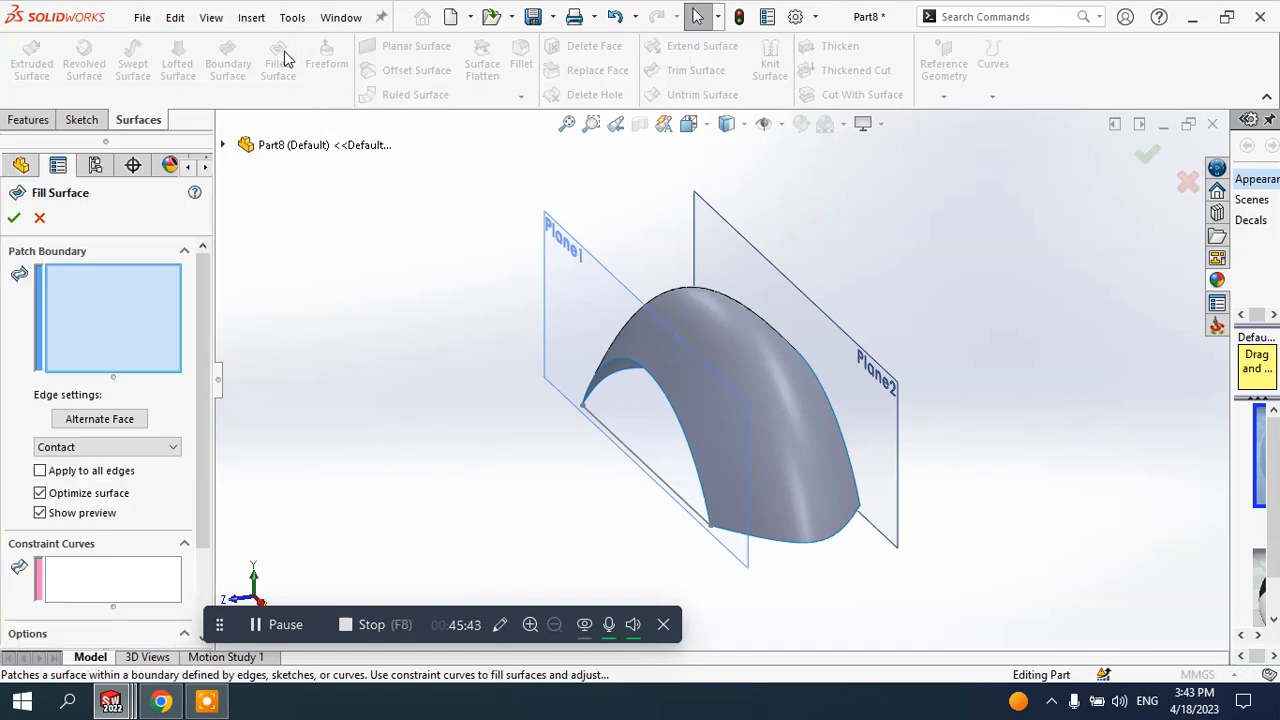
left_click(601, 430)
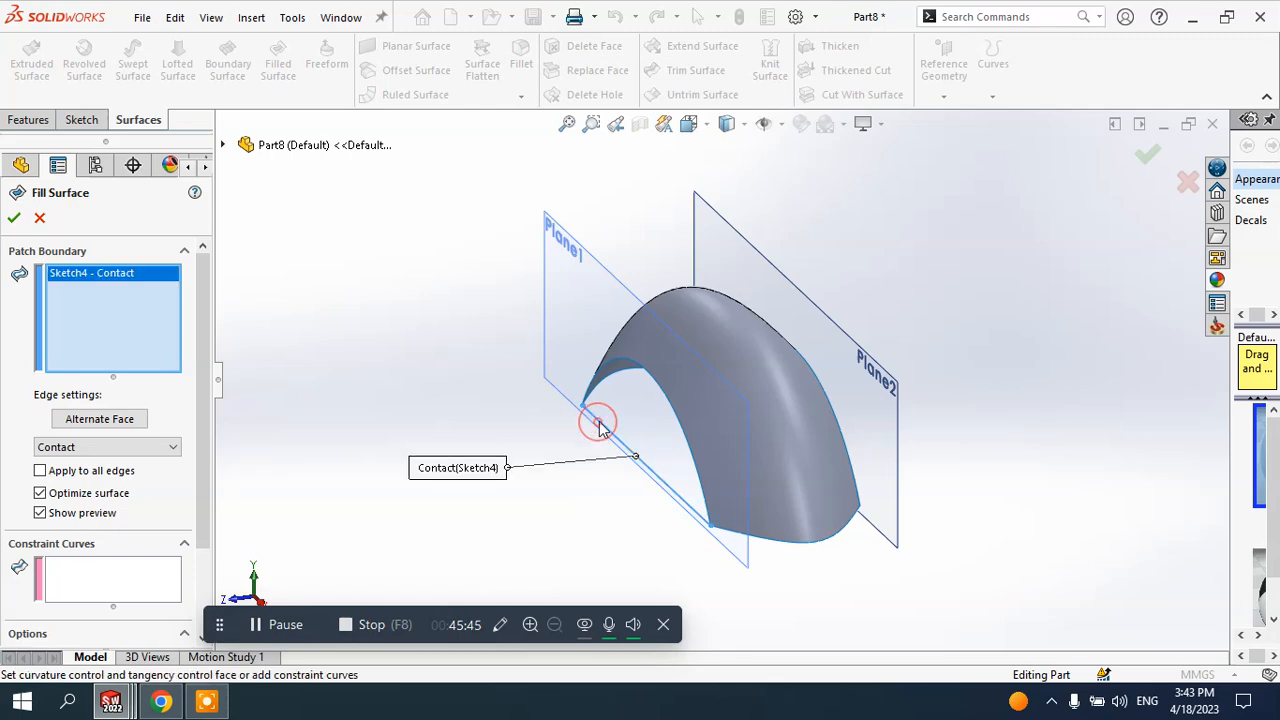
left_click(605, 368)
middle_click_drag(598, 418, 826, 398)
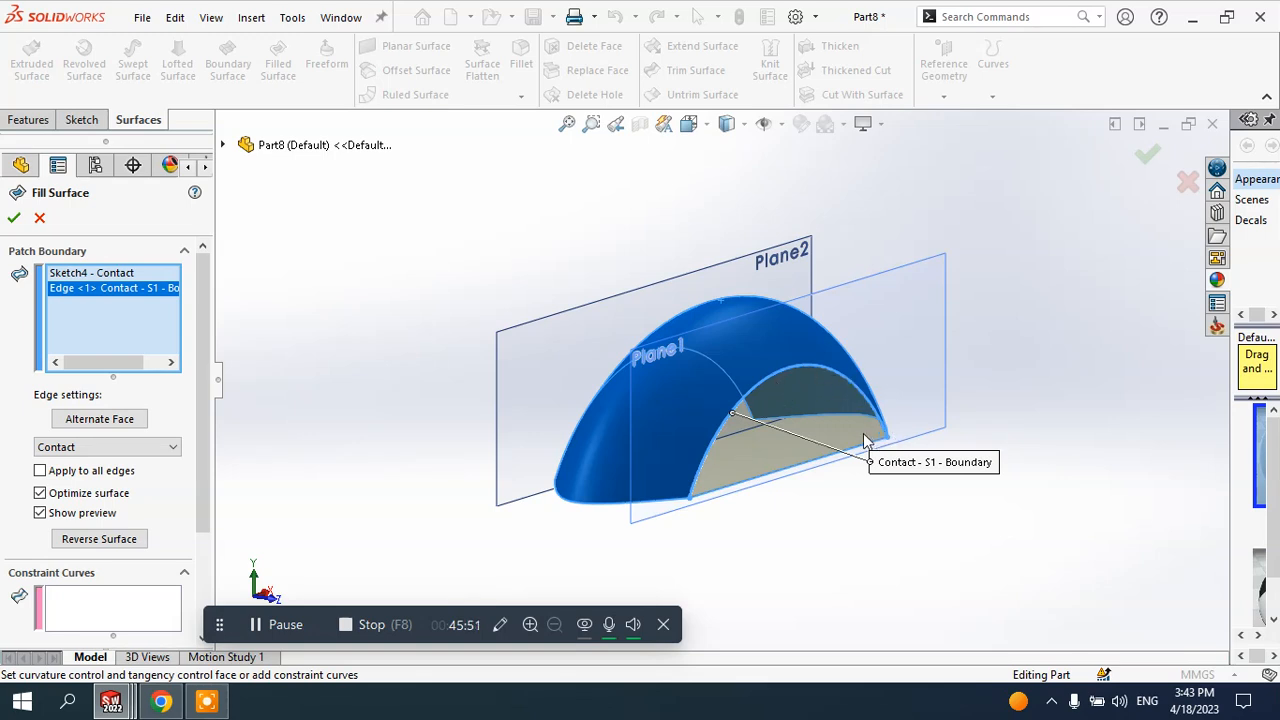
left_click(13, 220)
- Sketch a horizontal line on Plane2 joining the two lower endpoints of the surface's arc edge, and exit the sketch
middle_click_drag(903, 549, 850, 500)
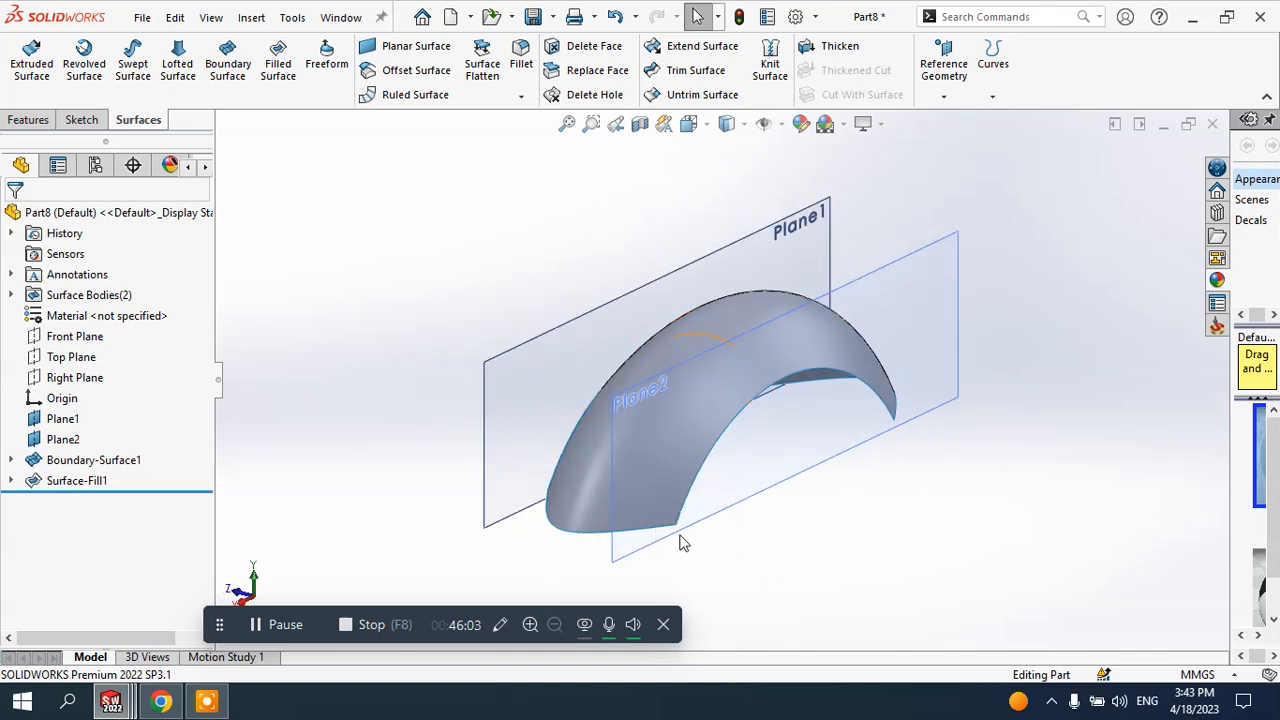
left_click(637, 546)
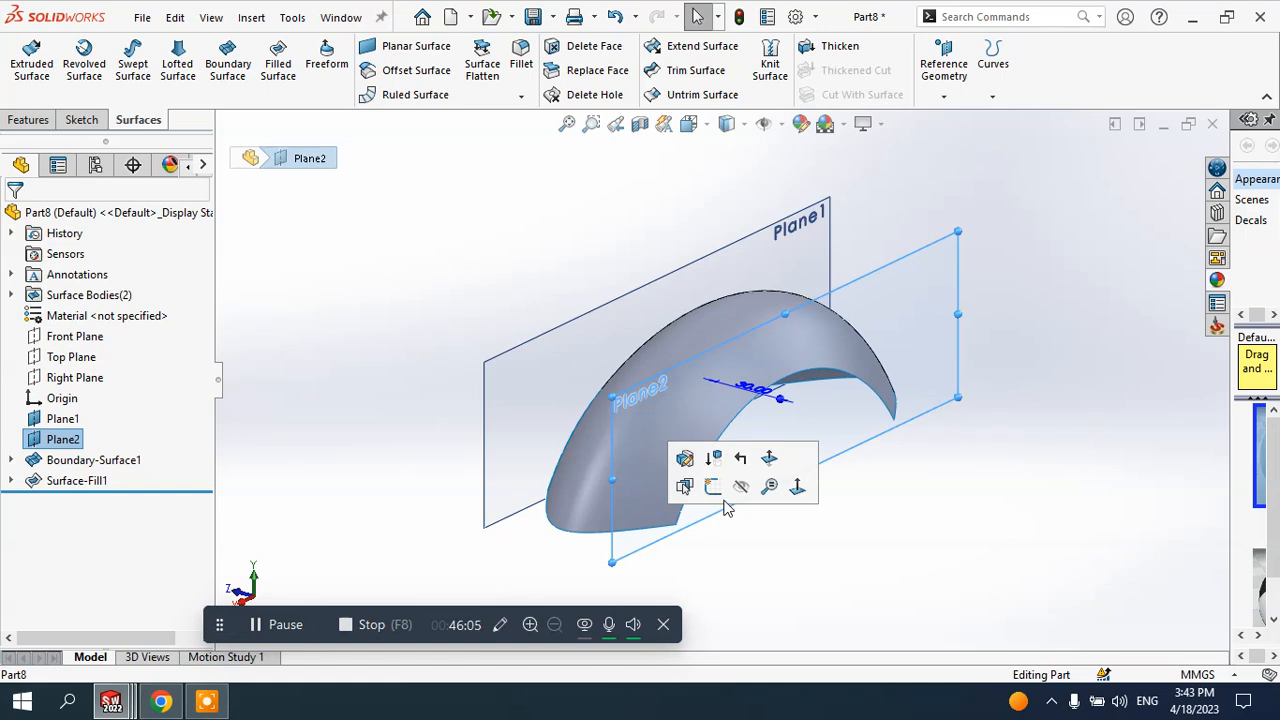
left_click(712, 486)
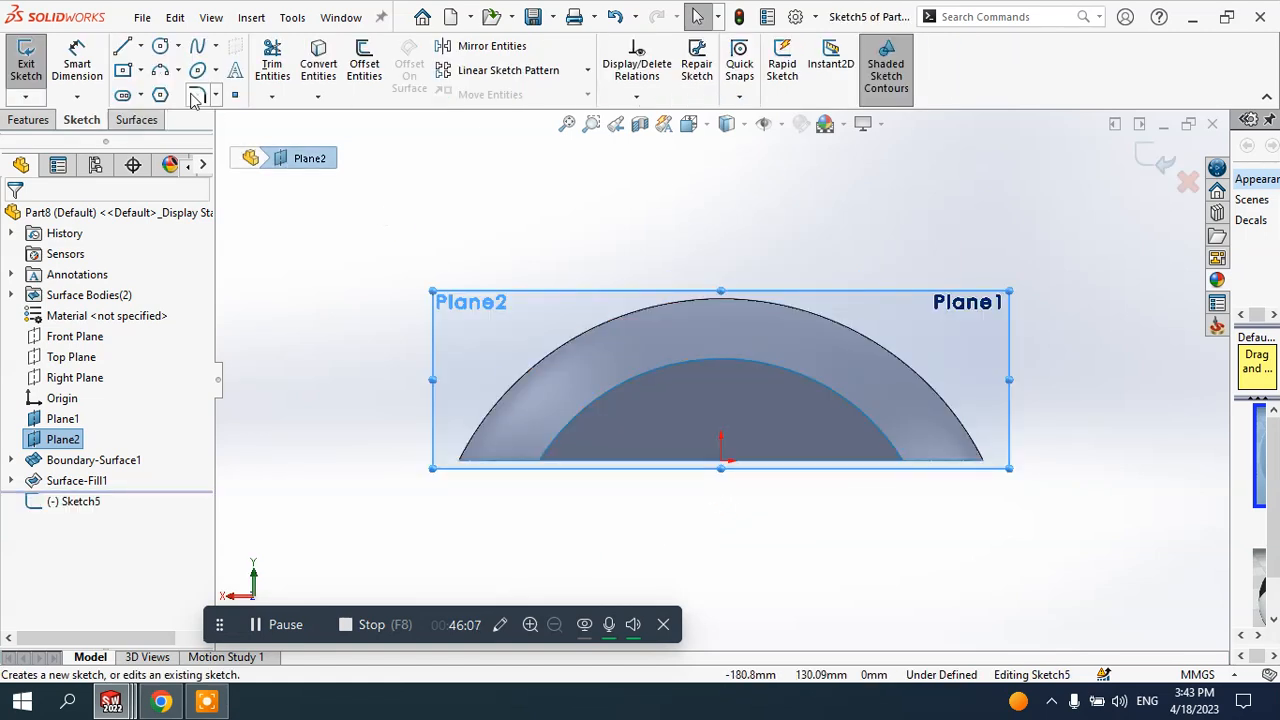
left_click(124, 48)
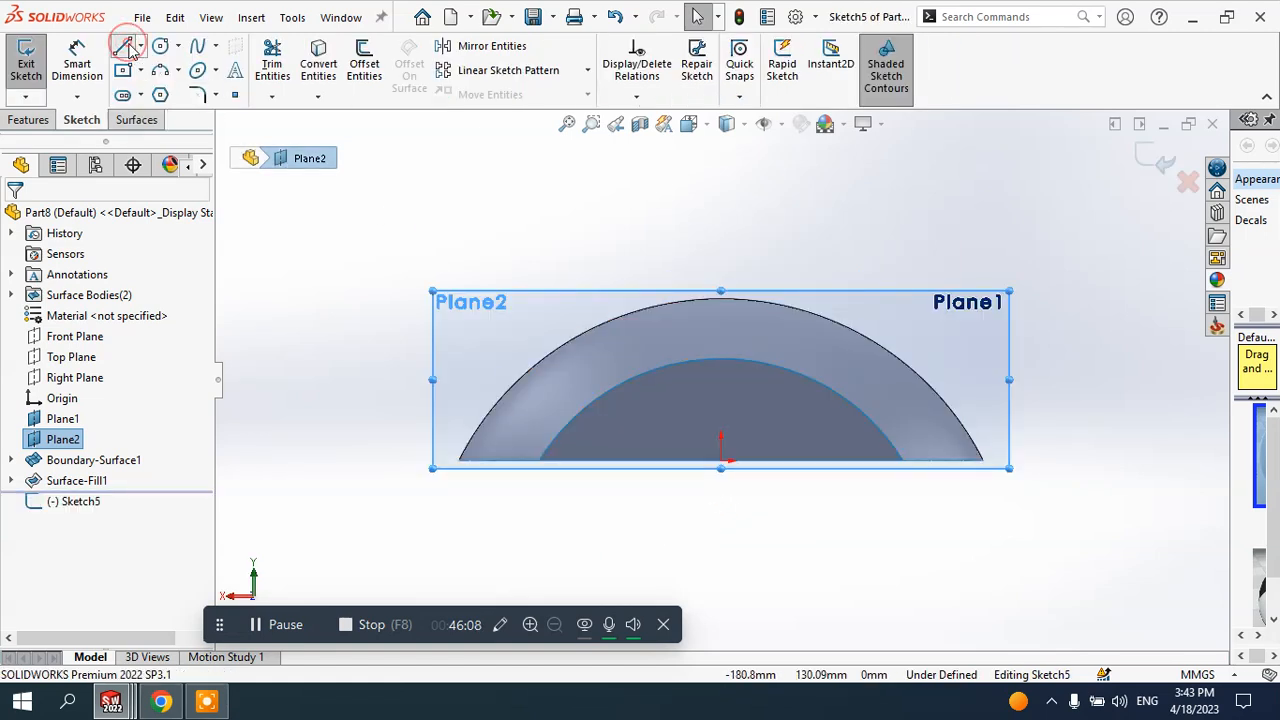
left_click(540, 463)
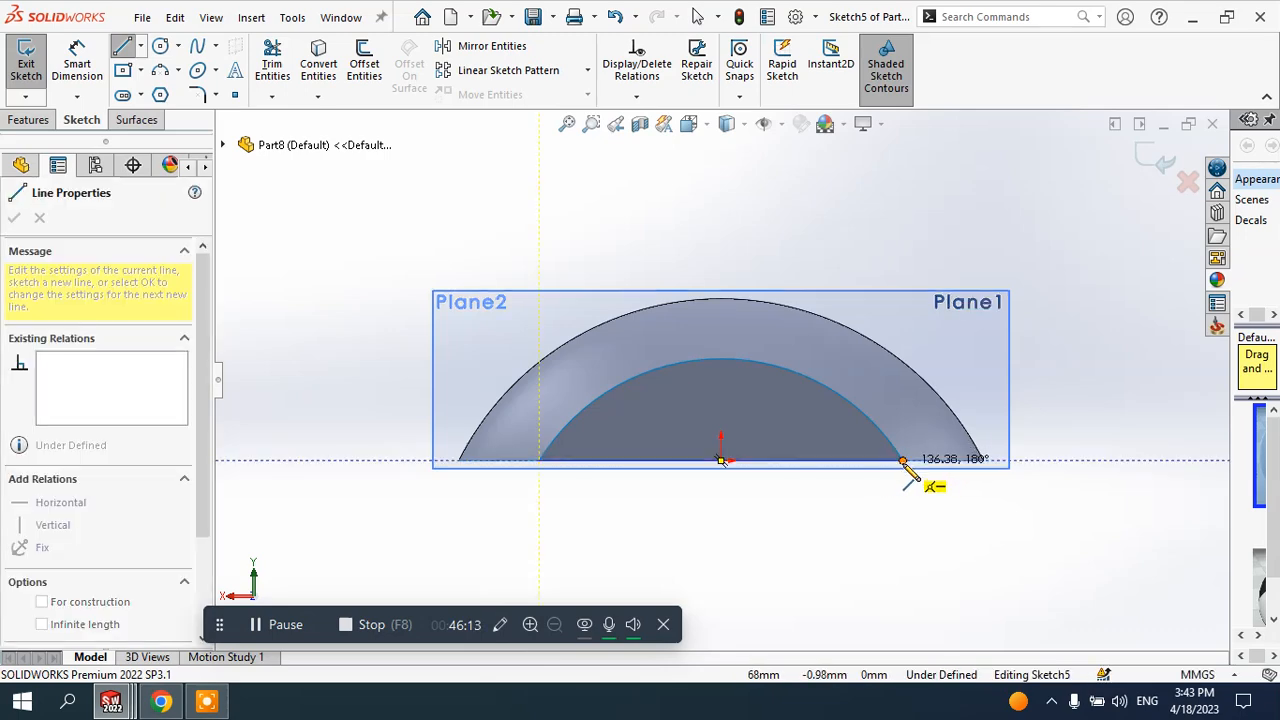
left_click(903, 461)
right_click(955, 484)
left_click(1018, 500)
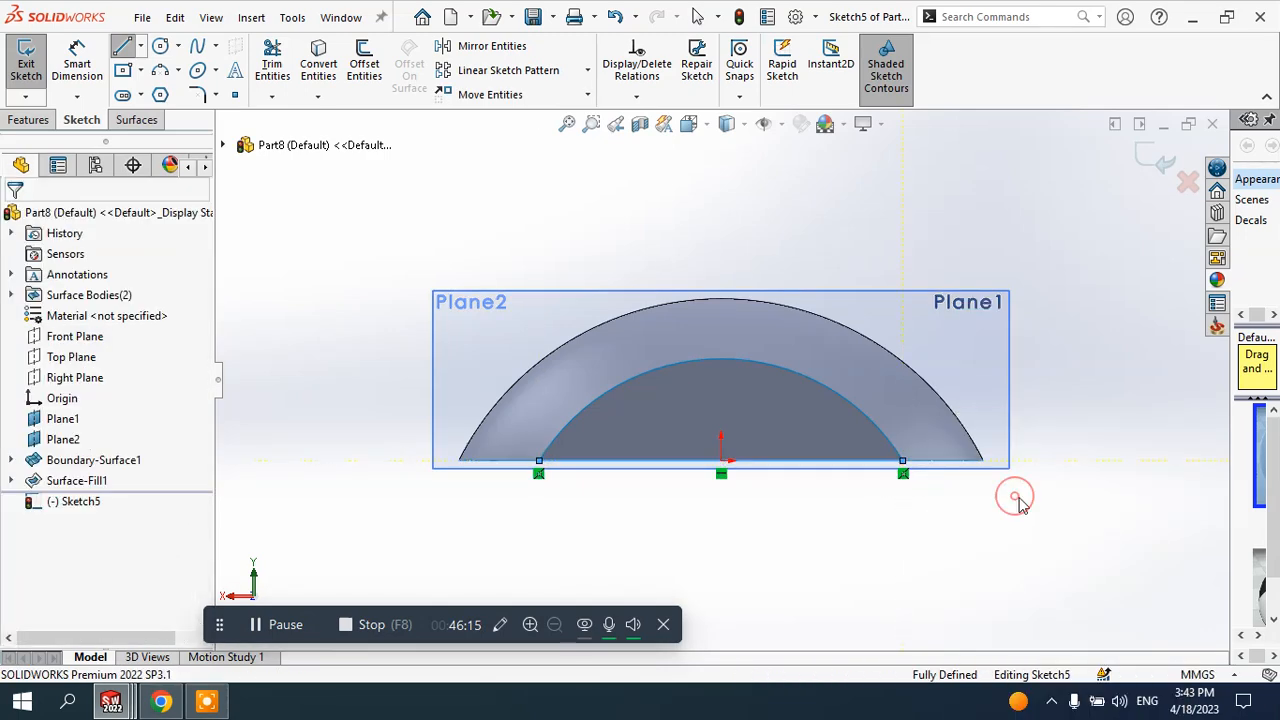
key("ctrl+7")
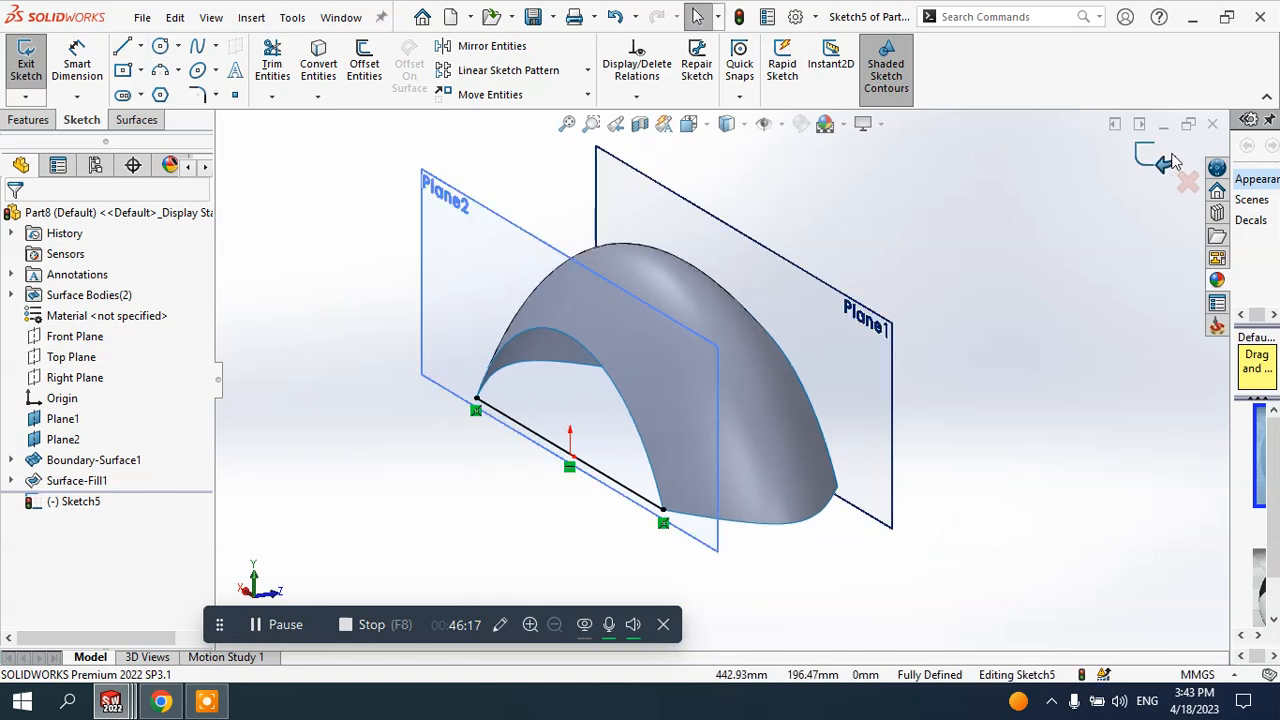
left_click(1166, 160)
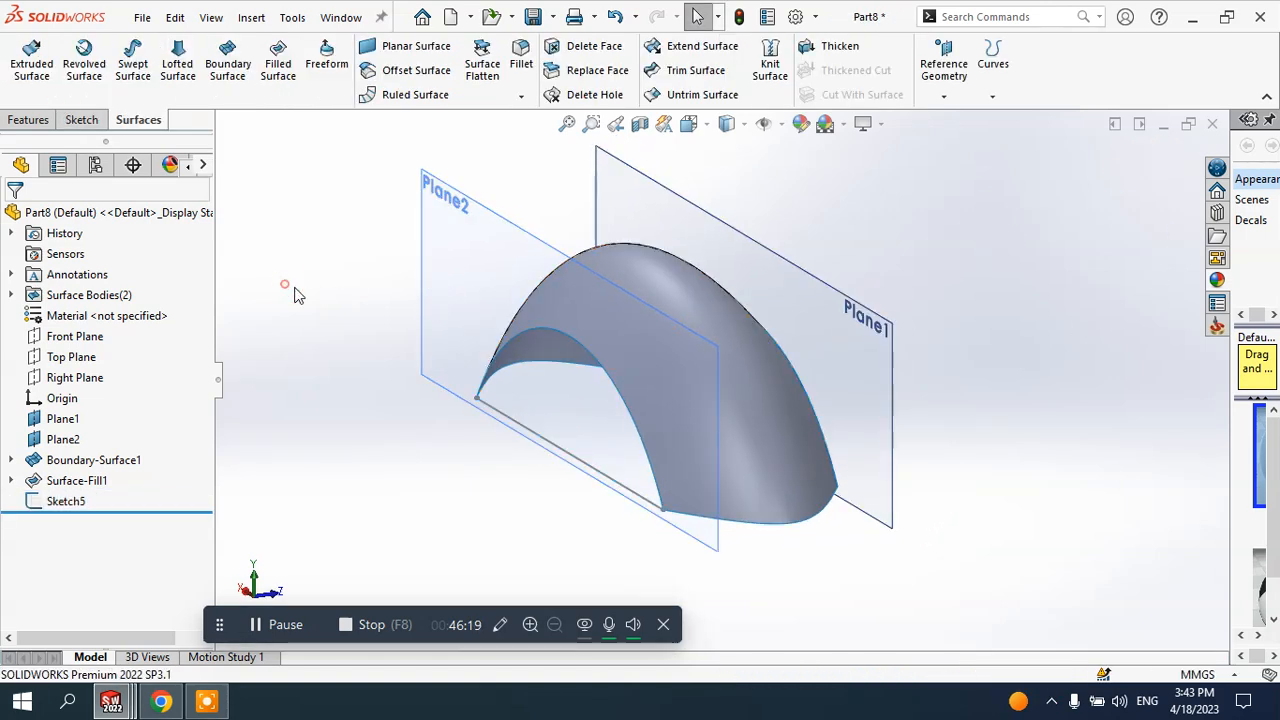
- Fill the Plane2 end opening with a Filled Surface bounded by the arc edge and the sketched line, using Contact
left_click(278, 63)
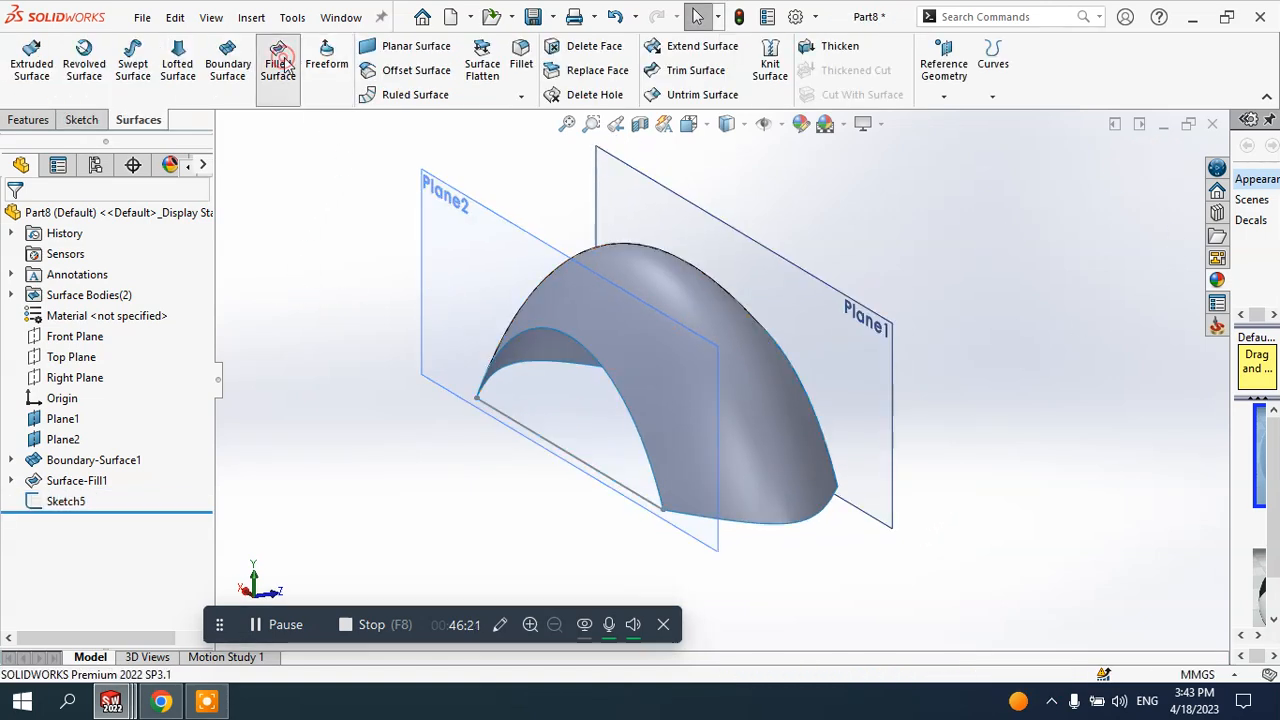
left_click(541, 330)
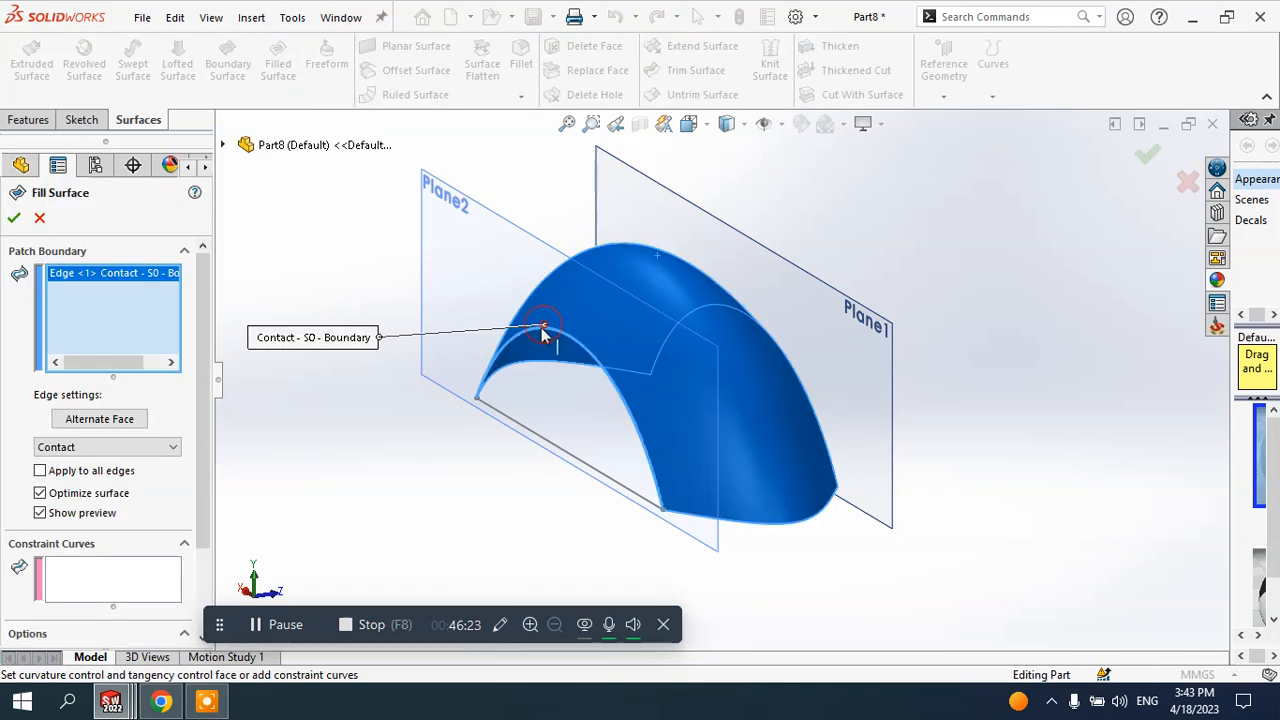
left_click(494, 418)
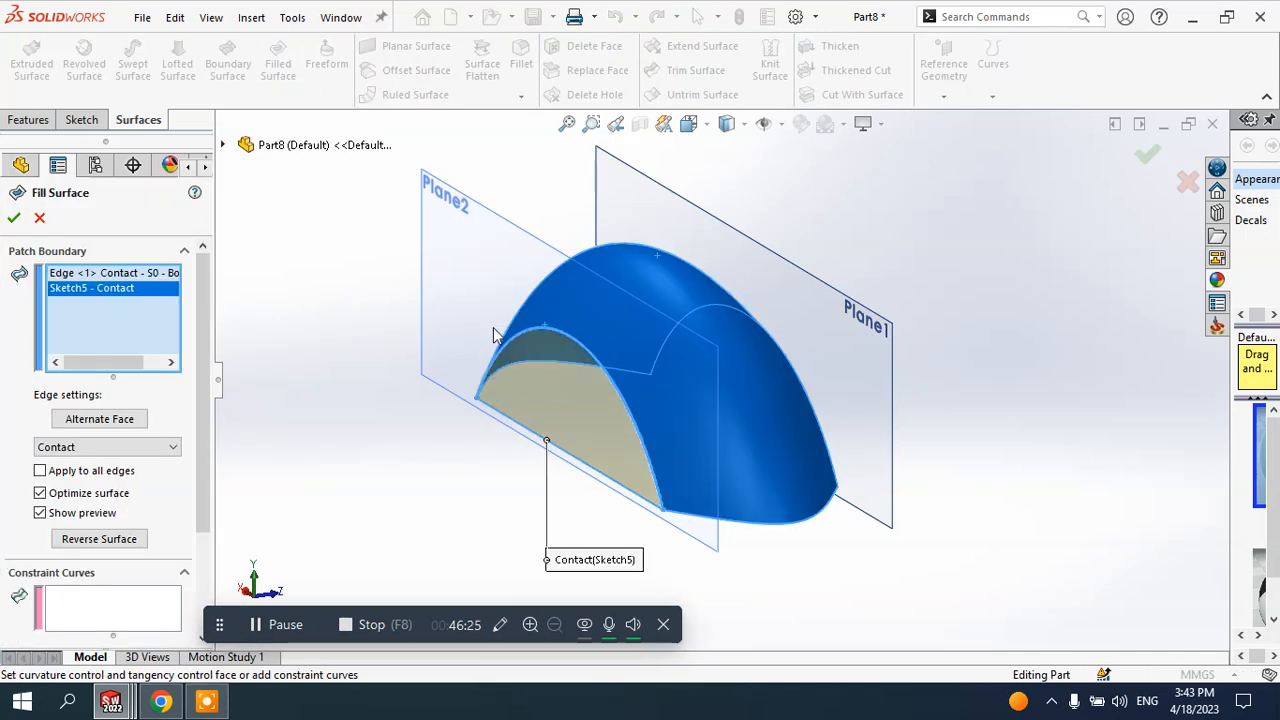
left_click(13, 217)
- Sketch a horizontal line about 258 mm long on the Front Plane, crossing the lower part of the body and extending past both sides
middle_click_drag(278, 262, 600, 347)
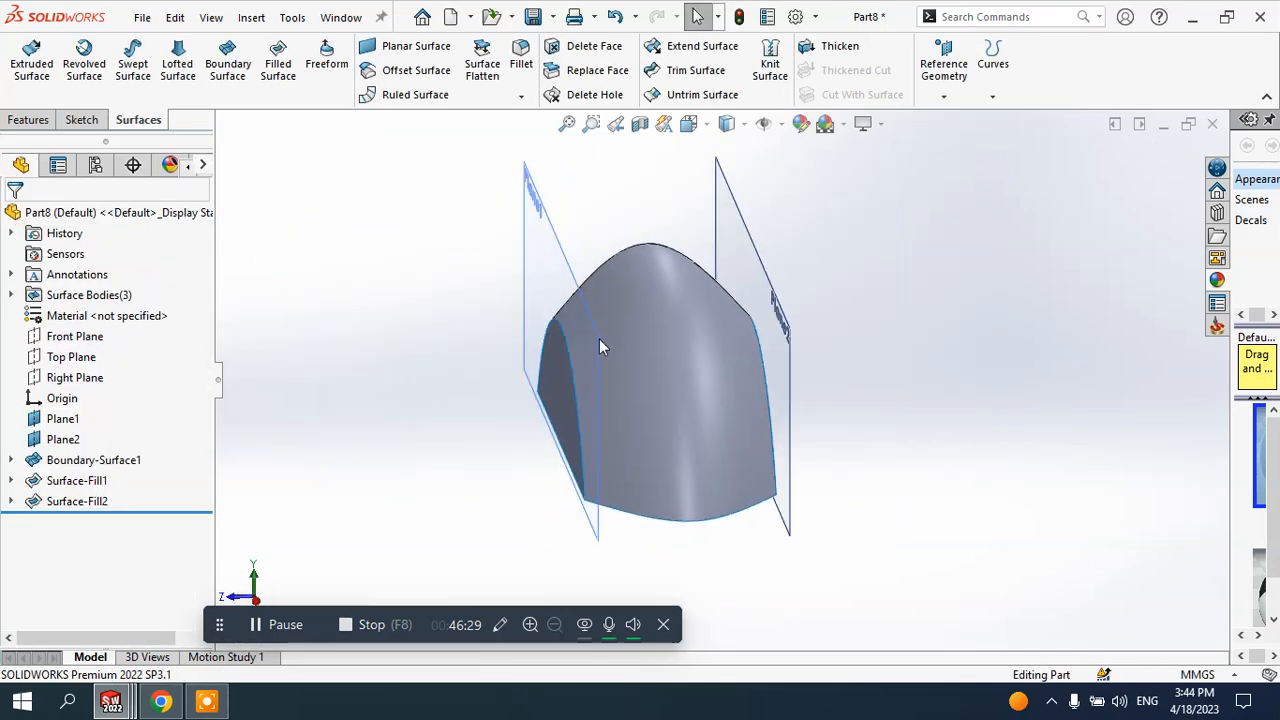
middle_click_drag(522, 386, 585, 376)
scroll(560, 397, "up", 2)
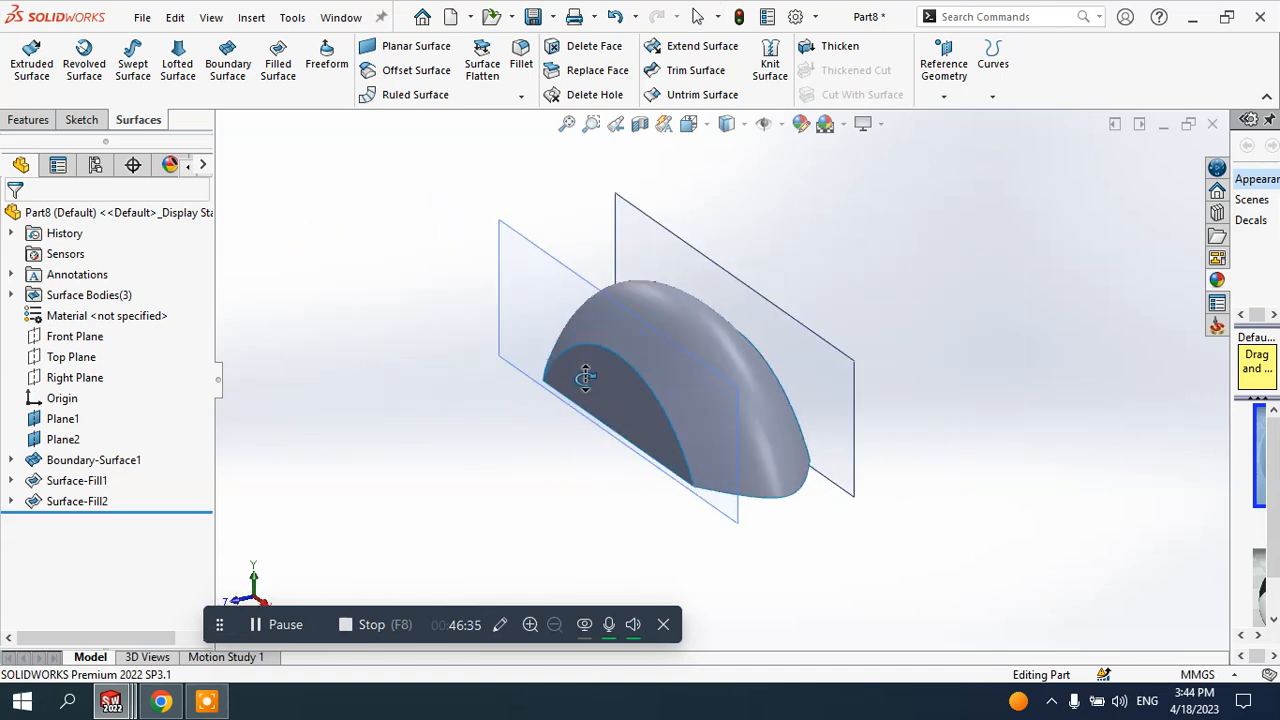
left_click(80, 340)
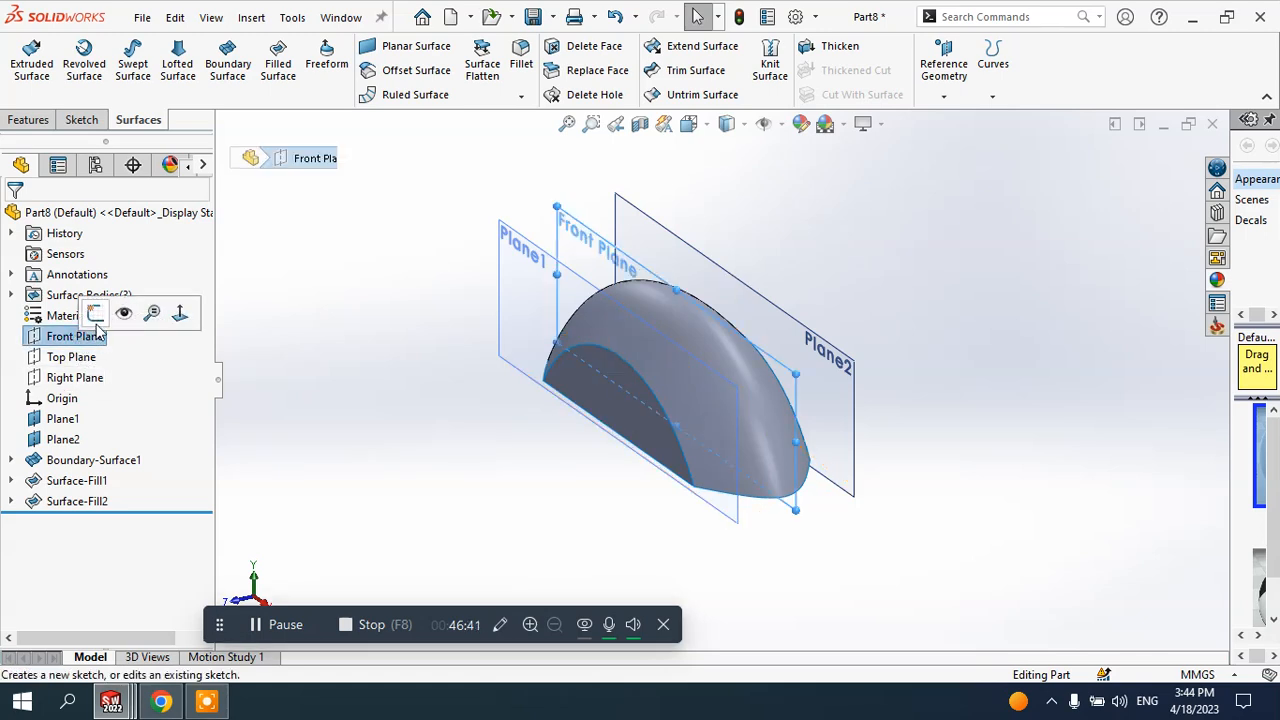
left_click(96, 313)
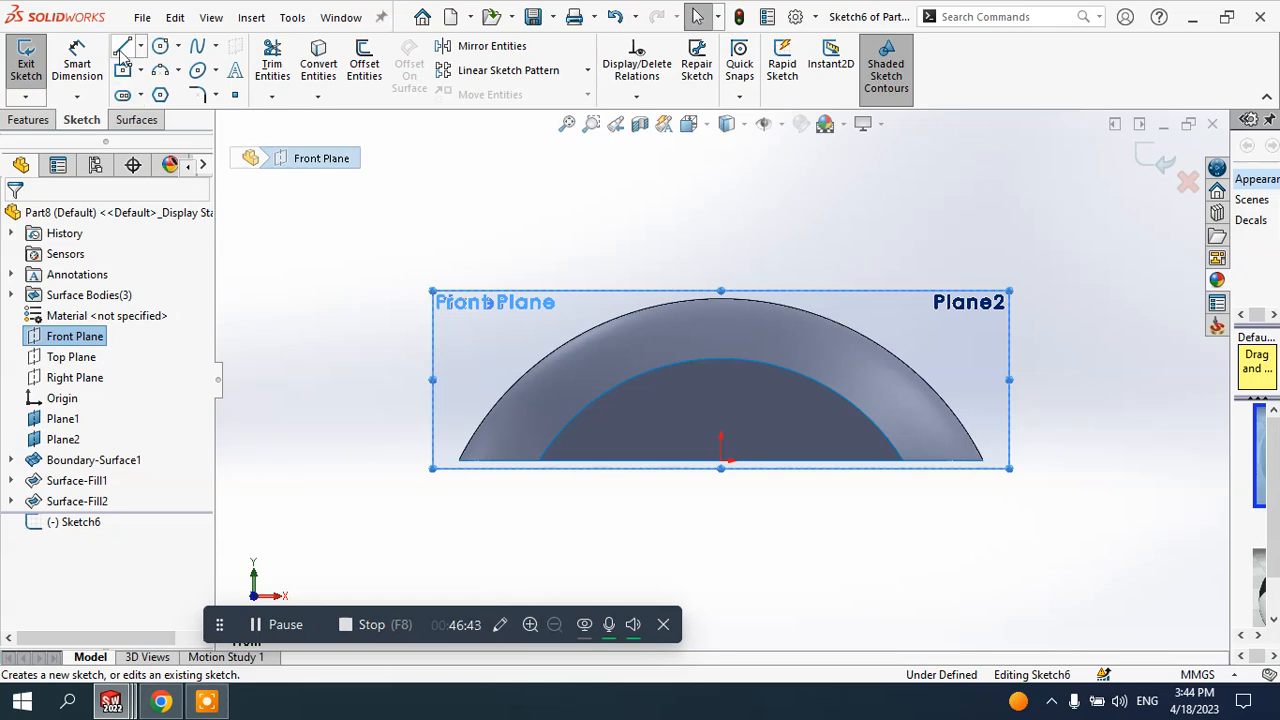
left_click(404, 404)
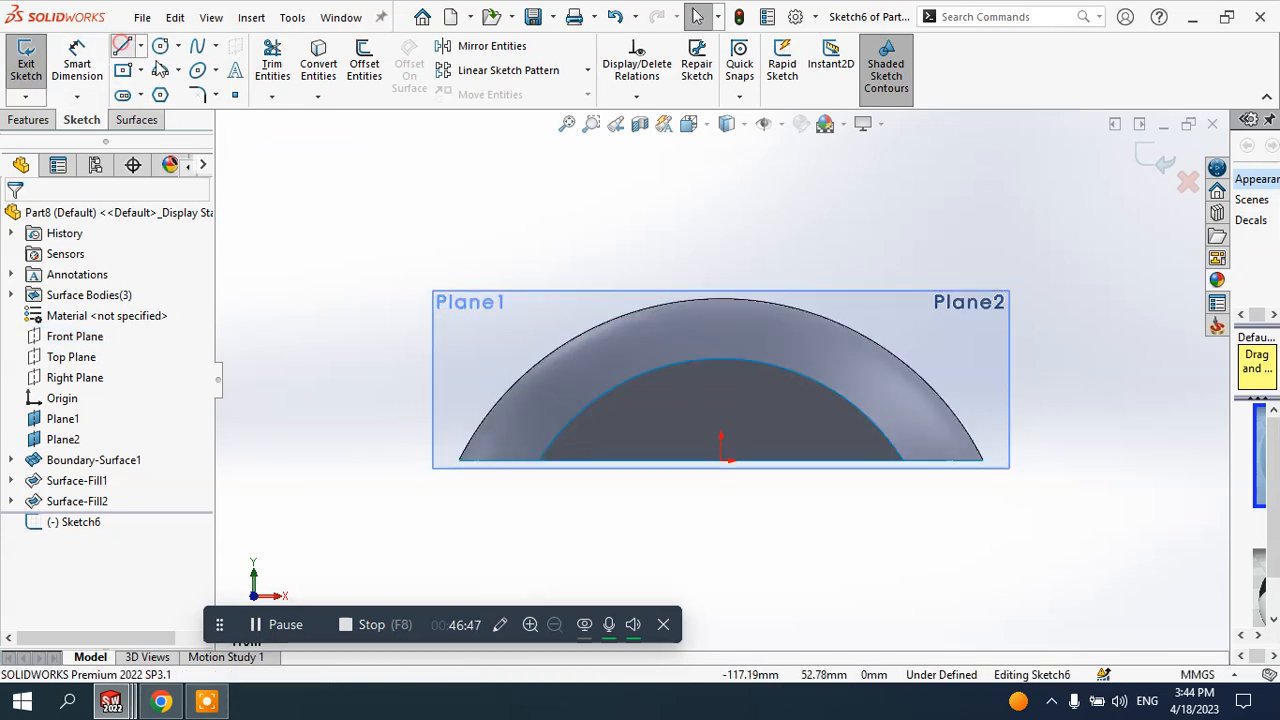
left_click(122, 46)
left_click(389, 405)
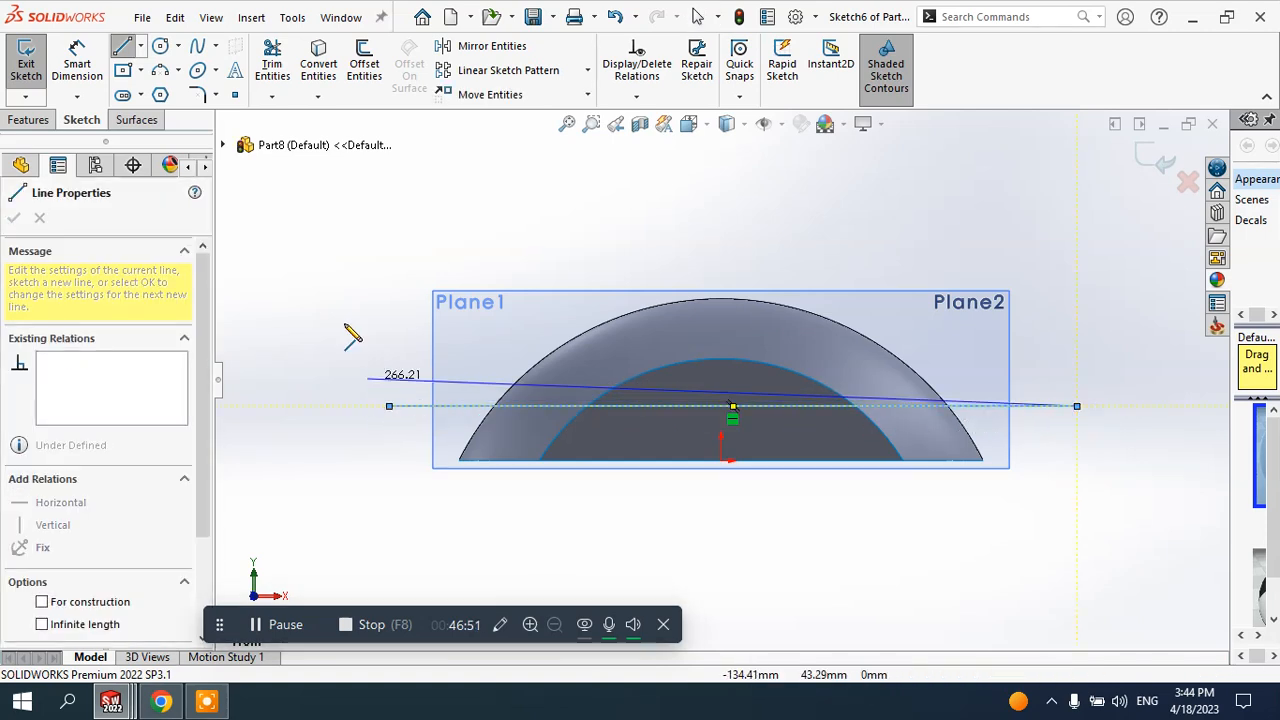
key("Escape")
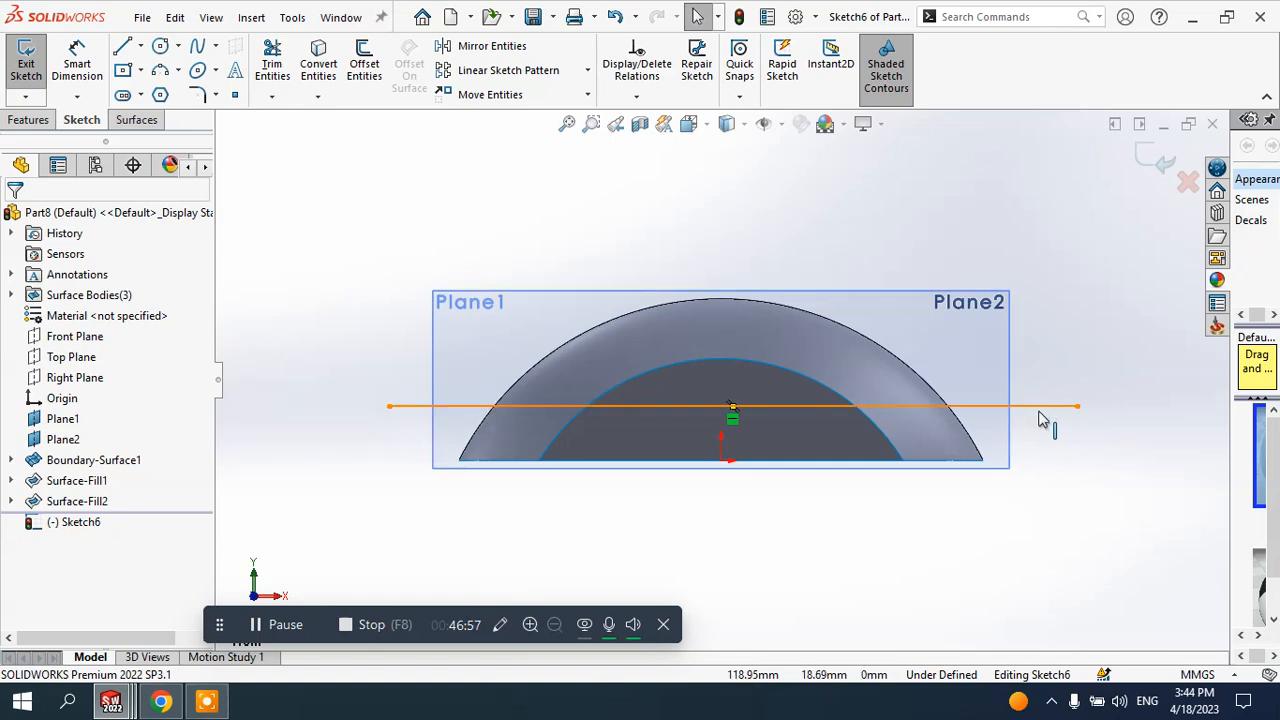
- Move the horizontal sketch line slightly down, closer to the base of the body
left_click(692, 397)
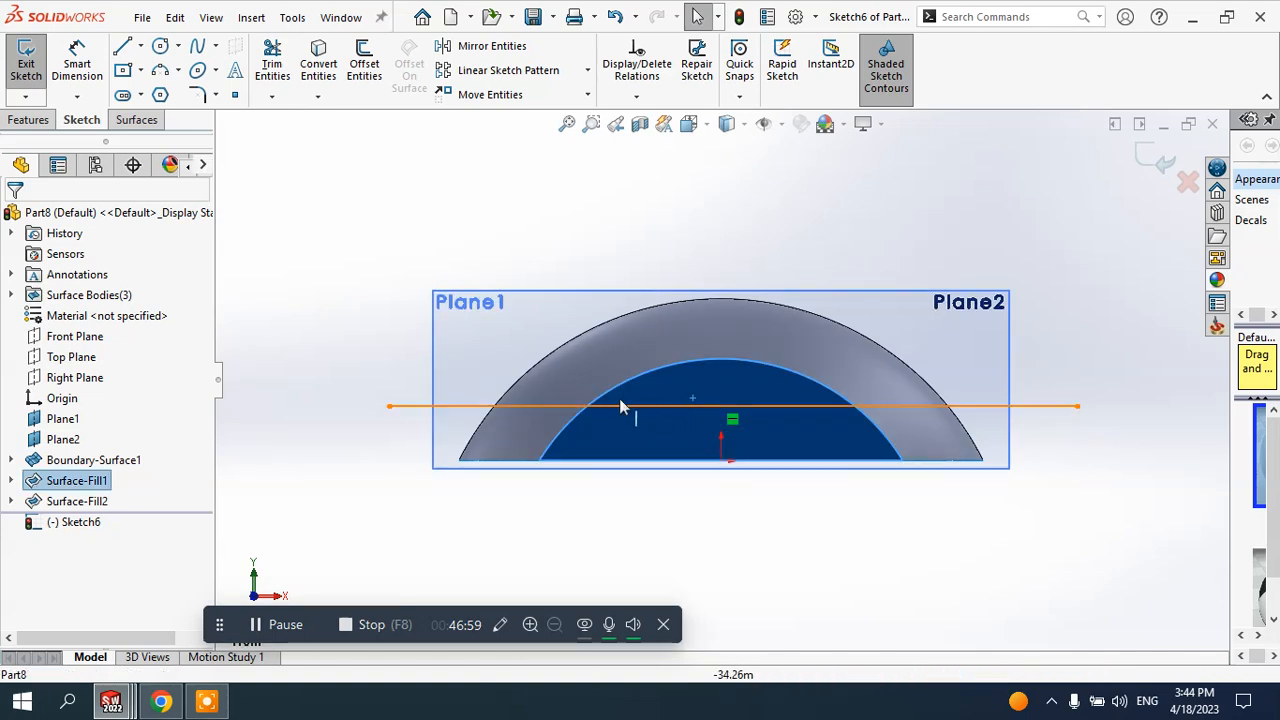
left_click(493, 411)
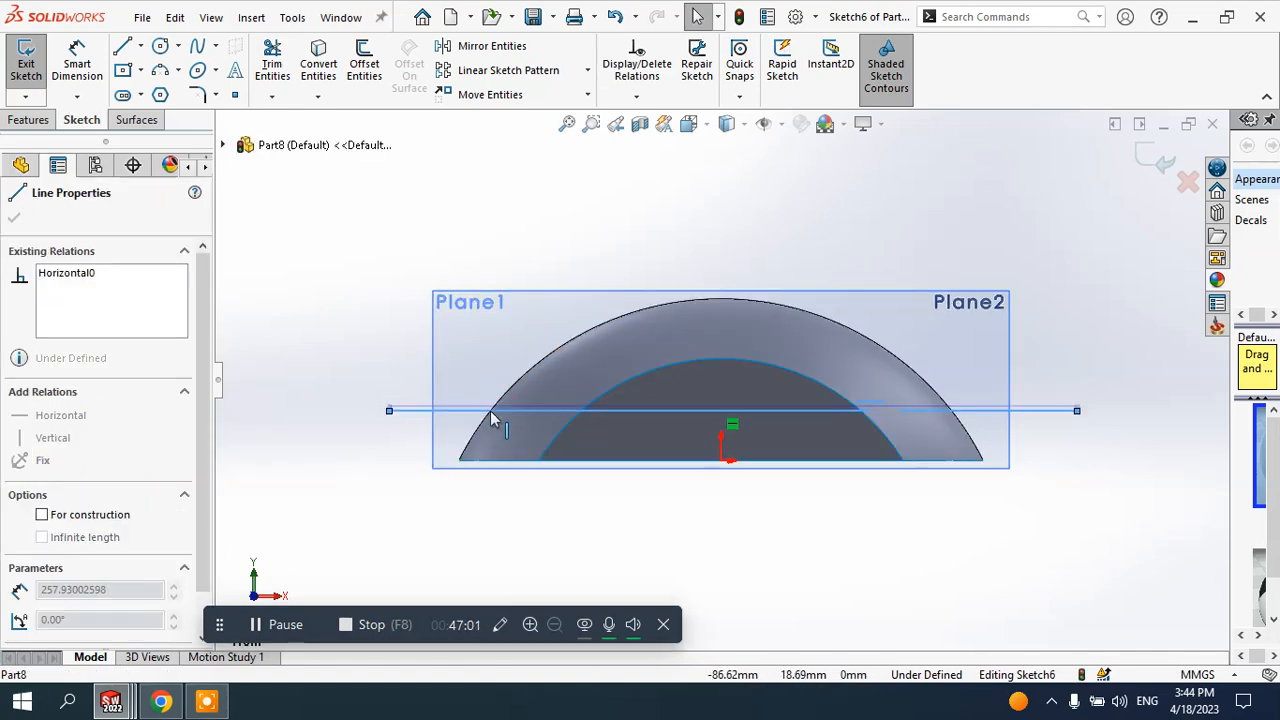
left_click_drag(490, 411, 486, 417)
left_click(1014, 543)
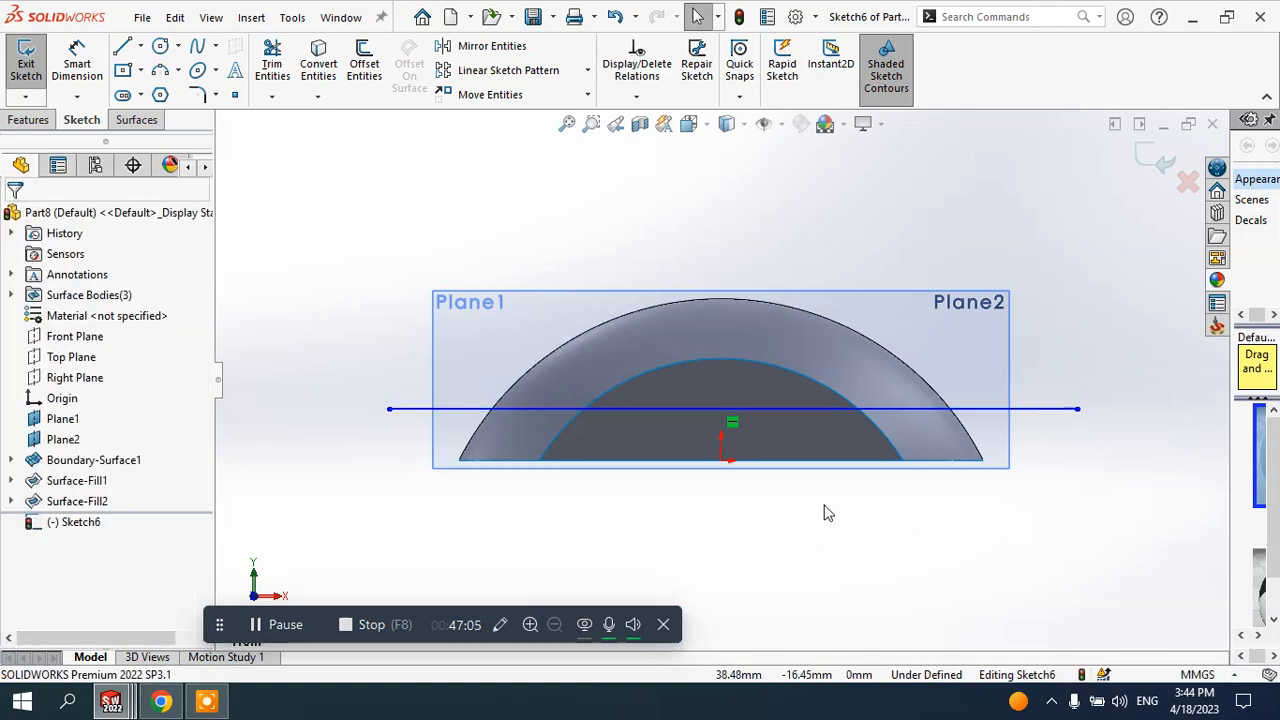
- Extrude the sketched line as a surface with a Mid Plane end condition and a depth of 130 mm
middle_click_drag(826, 513, 700, 550)
left_click(122, 120)
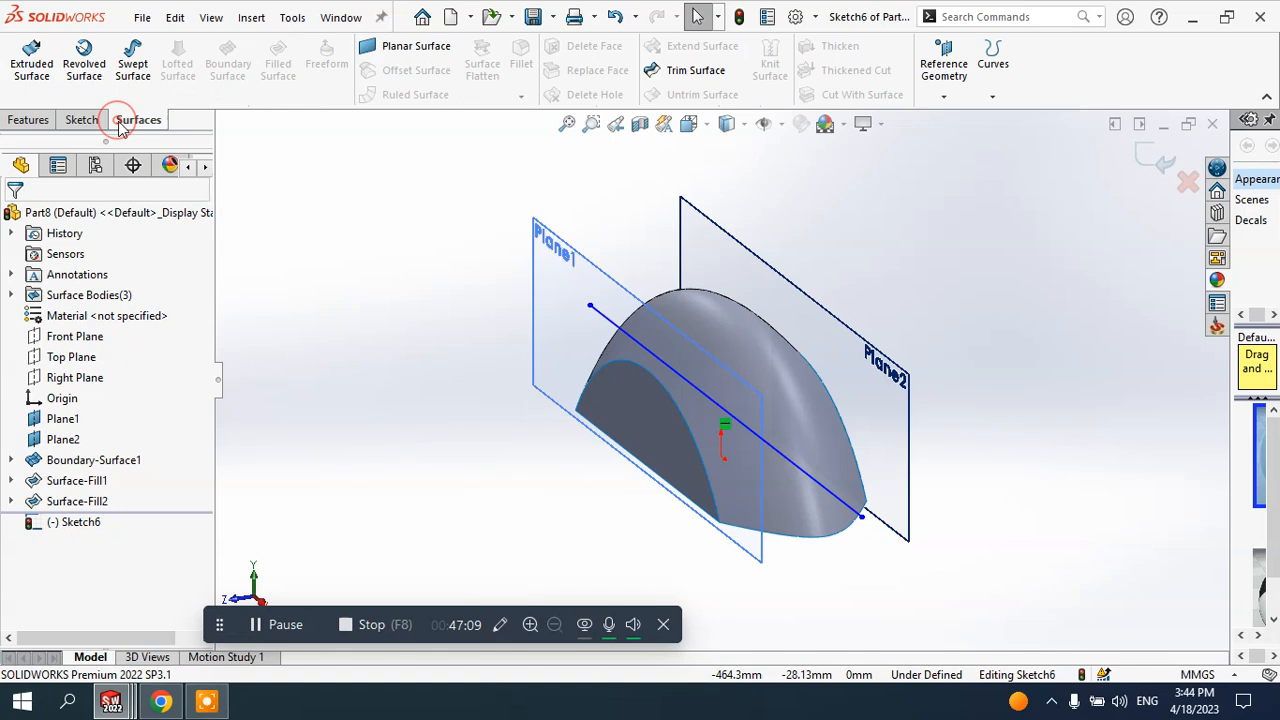
left_click(33, 62)
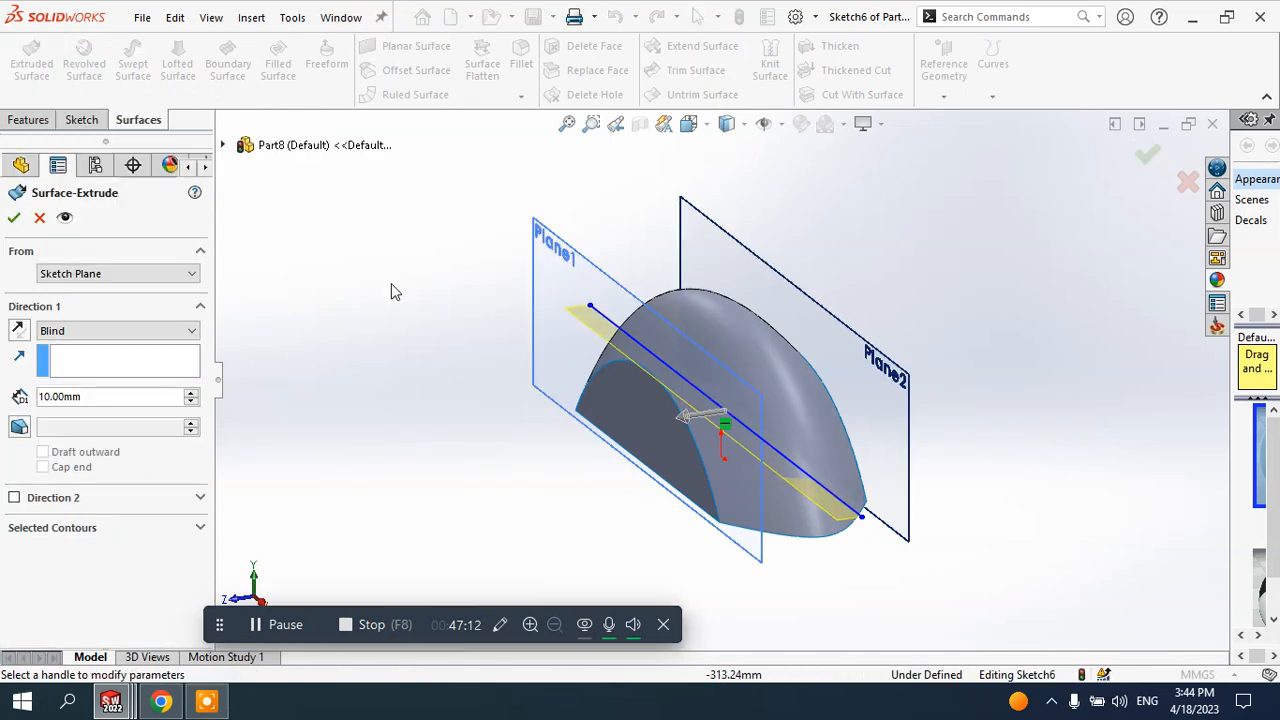
left_click(97, 331)
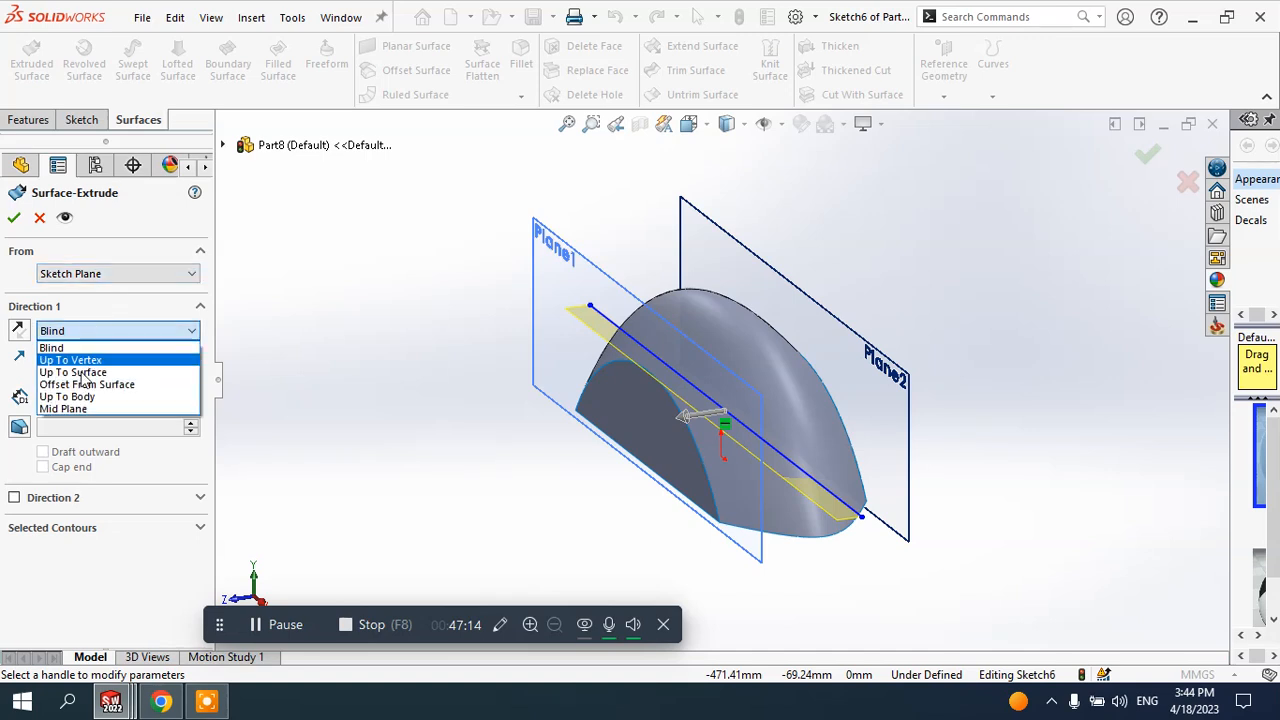
left_click(68, 409)
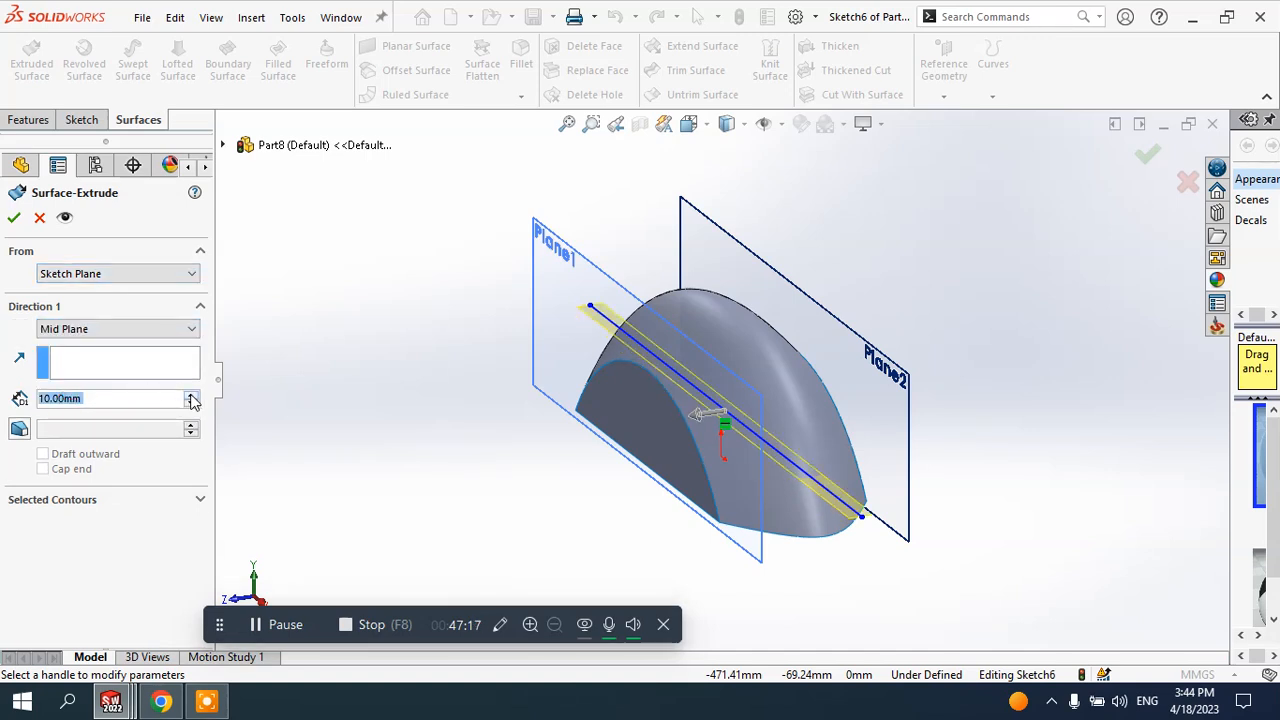
left_click_drag(190, 398, 190, 398)
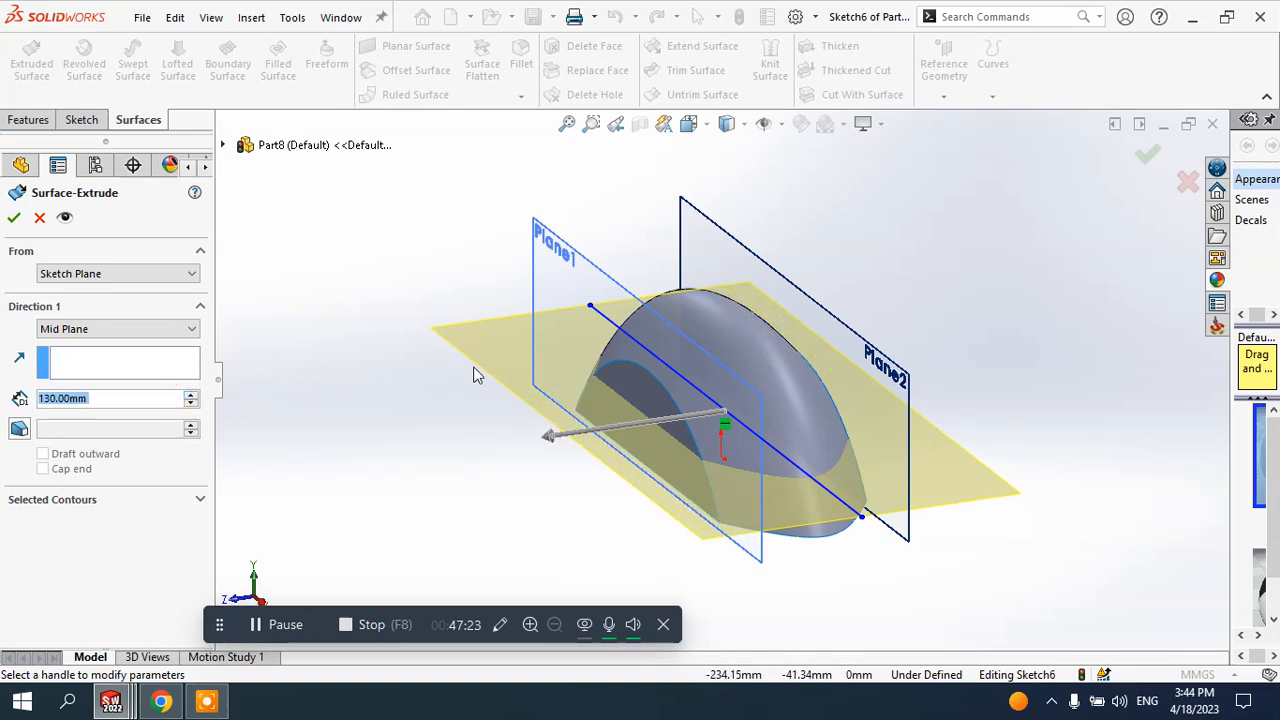
middle_click_drag(477, 371, 420, 363)
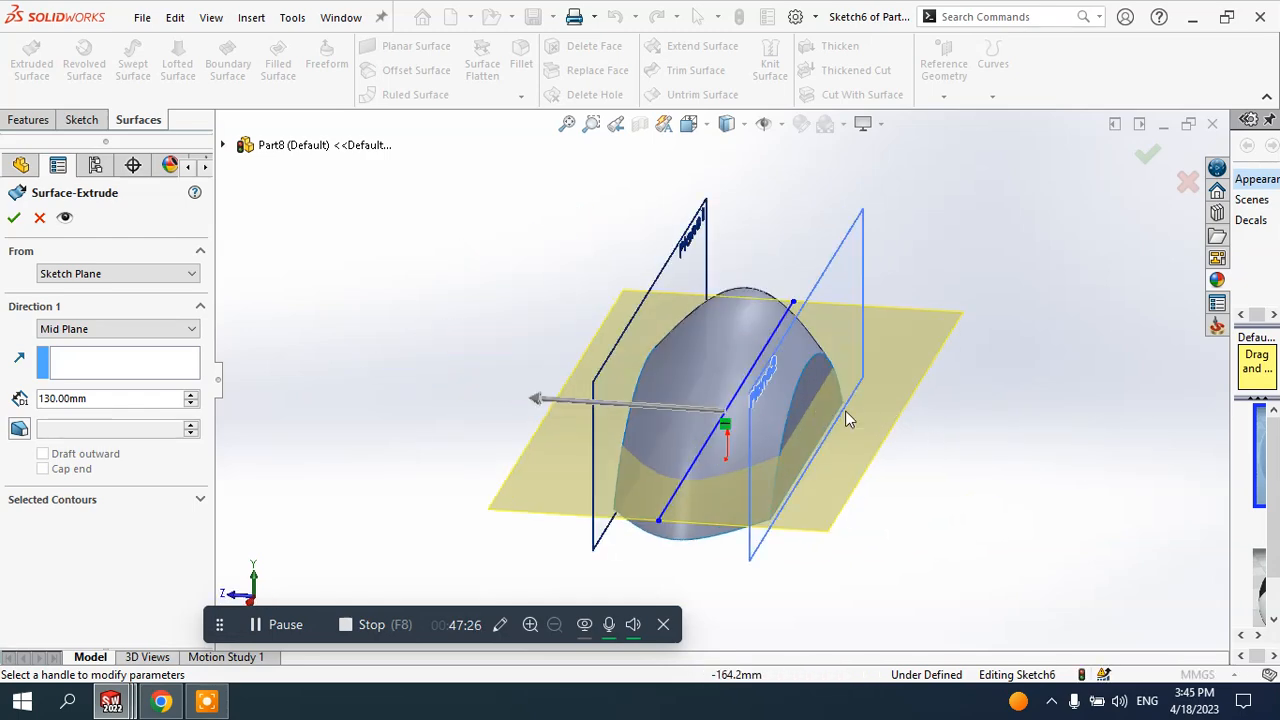
middle_click_drag(804, 414, 560, 400)
left_click(87, 402)
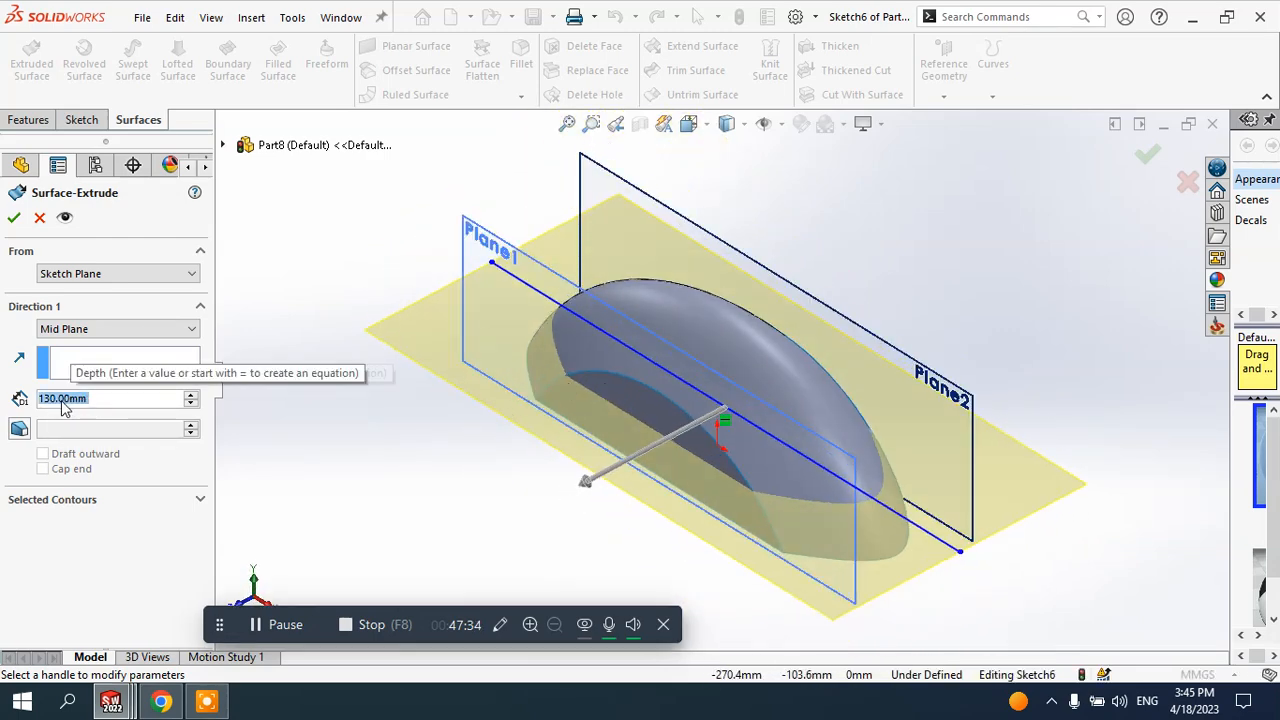
left_click(15, 219)
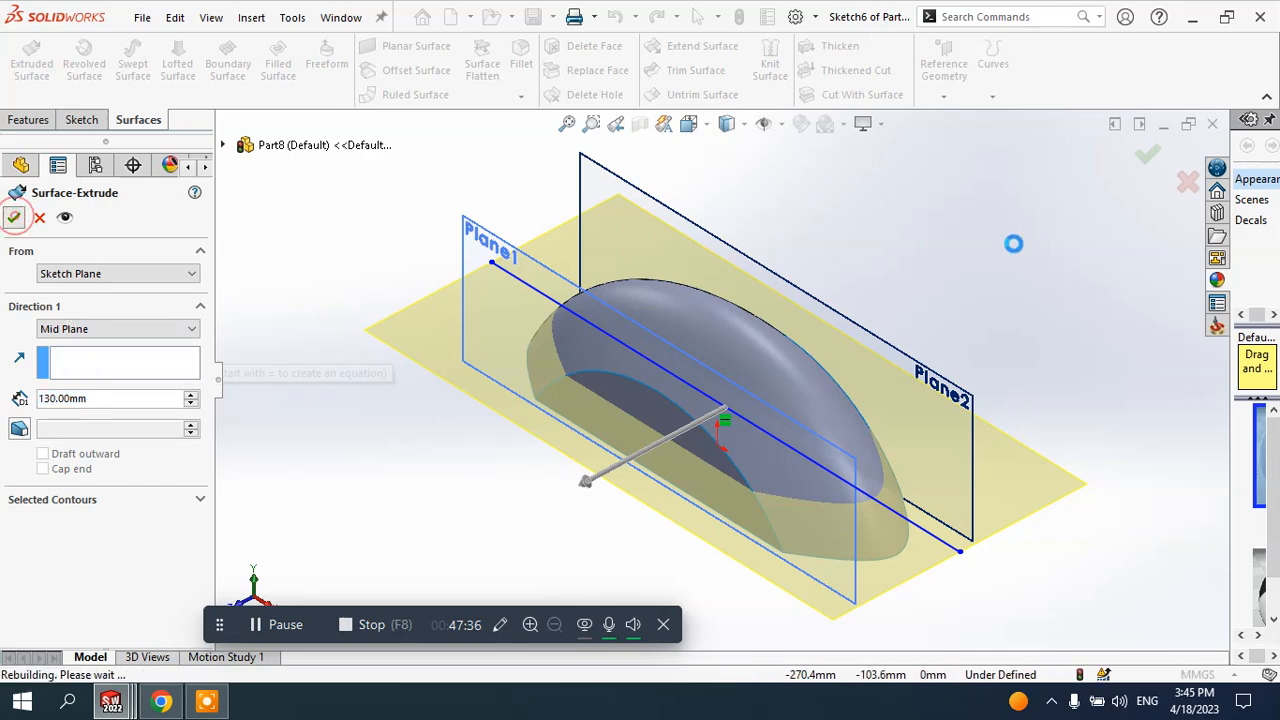
- Inspect the finished mouse body in the trim sheet part as a reference, and return to Part8
middle_click_drag(815, 380, 852, 306)
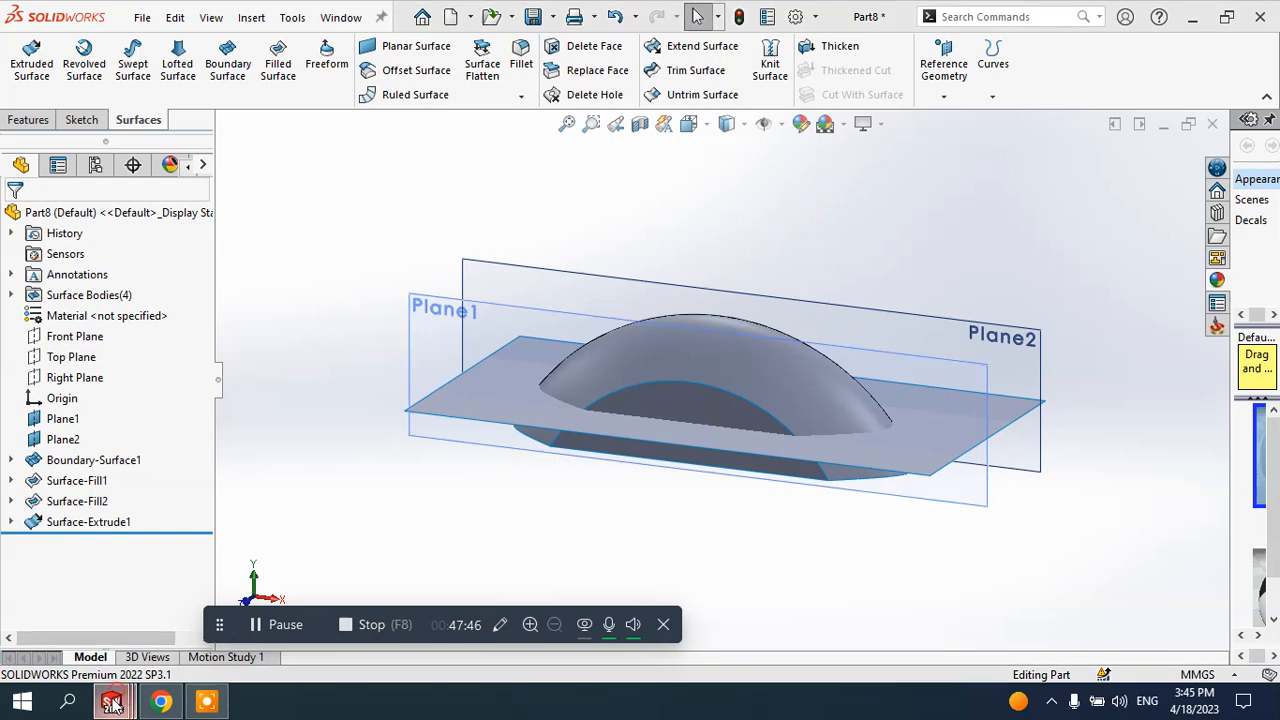
mouse_move(110, 705)
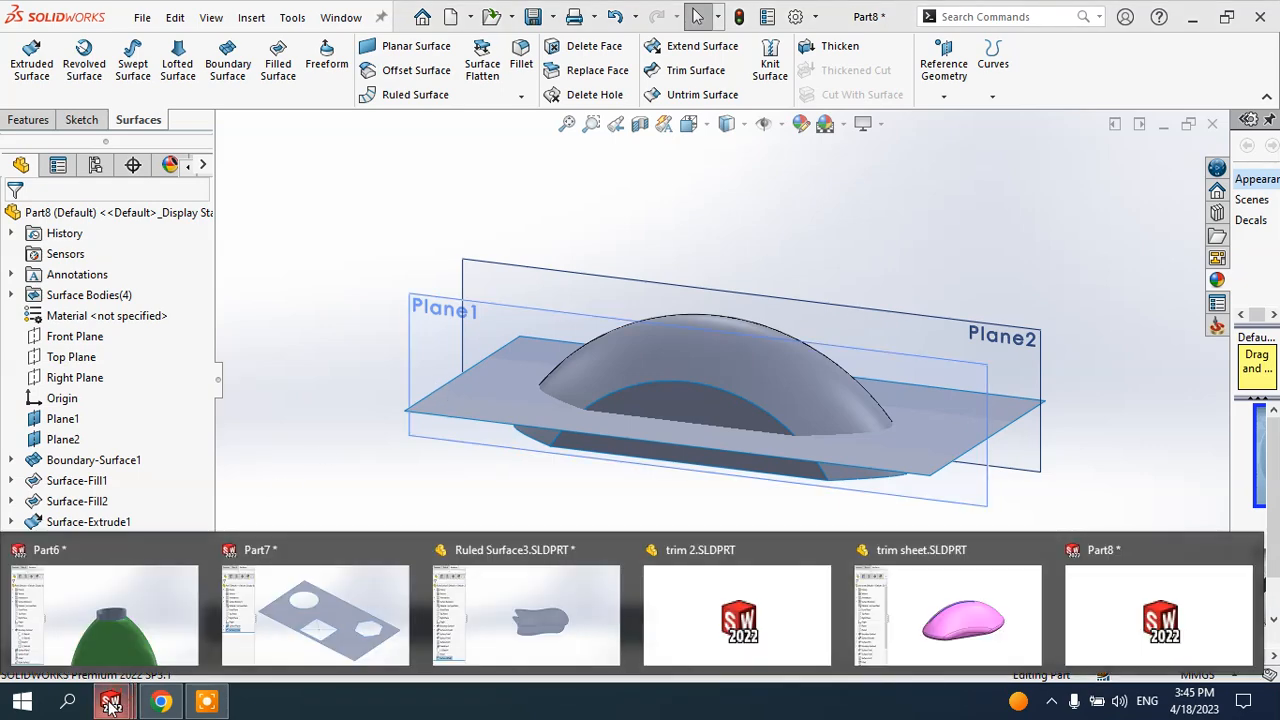
left_click(940, 612)
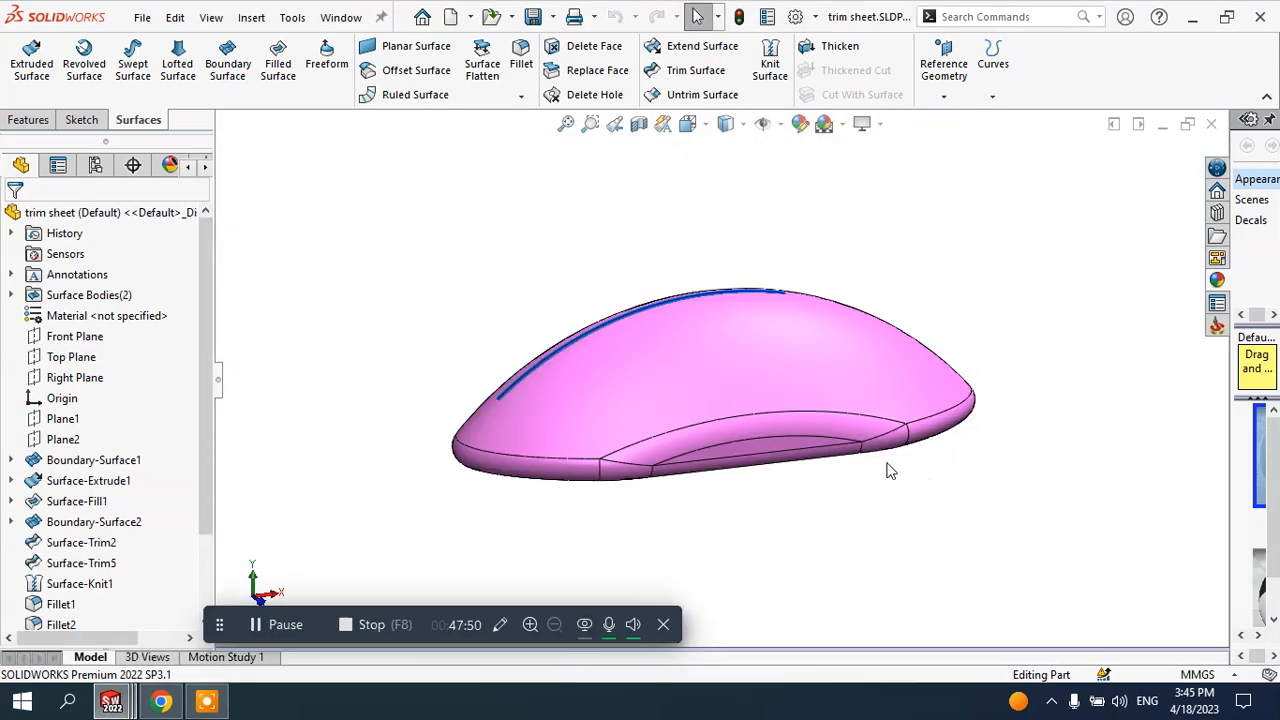
middle_click_drag(888, 549, 833, 462)
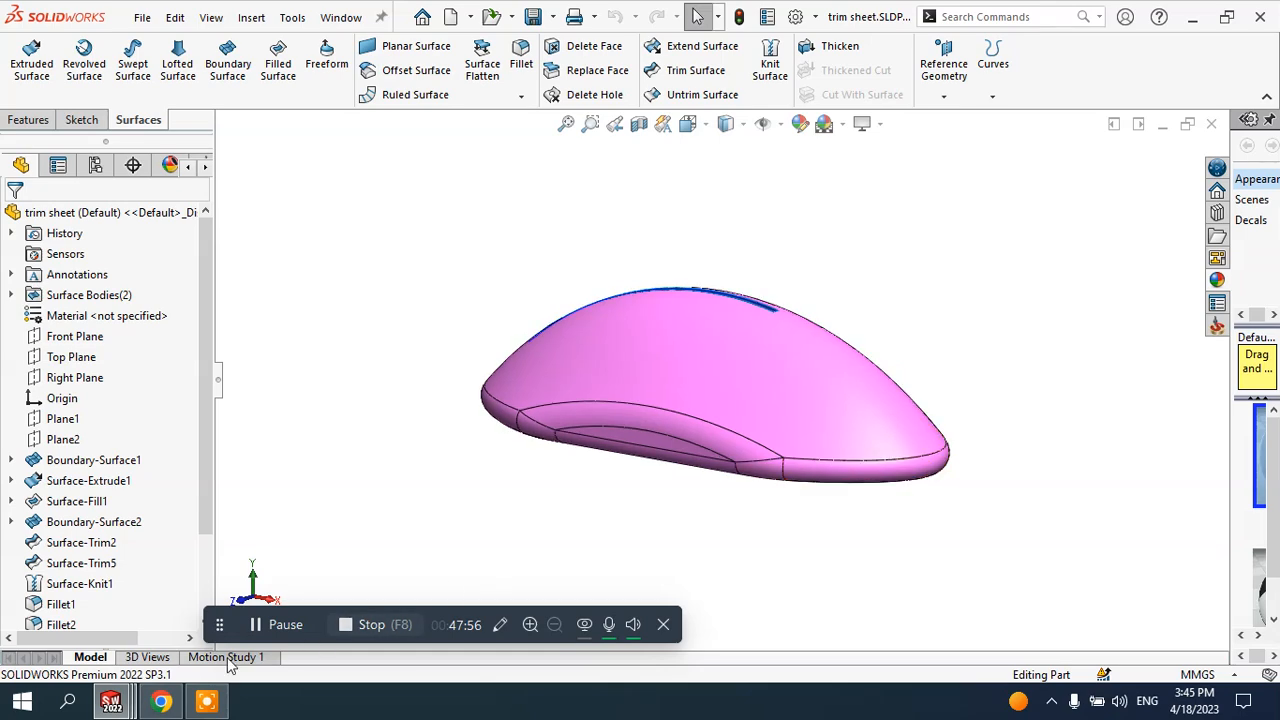
mouse_move(128, 700)
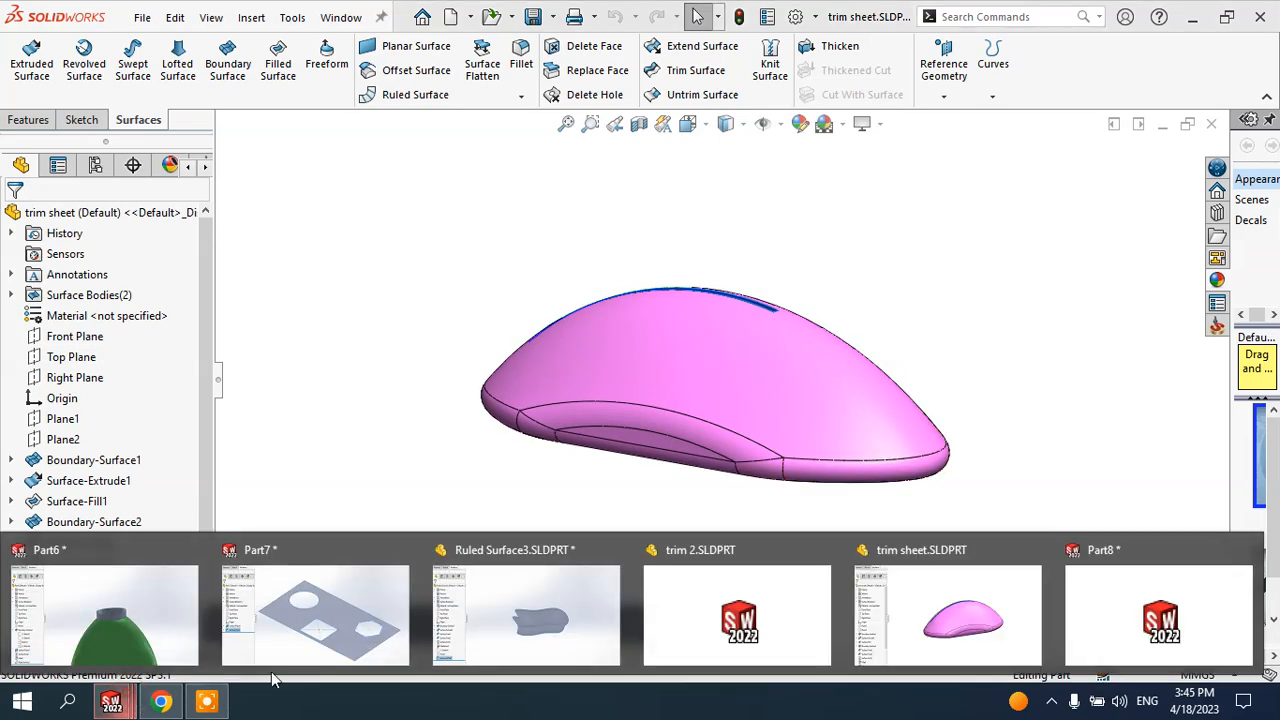
left_click(1126, 604)
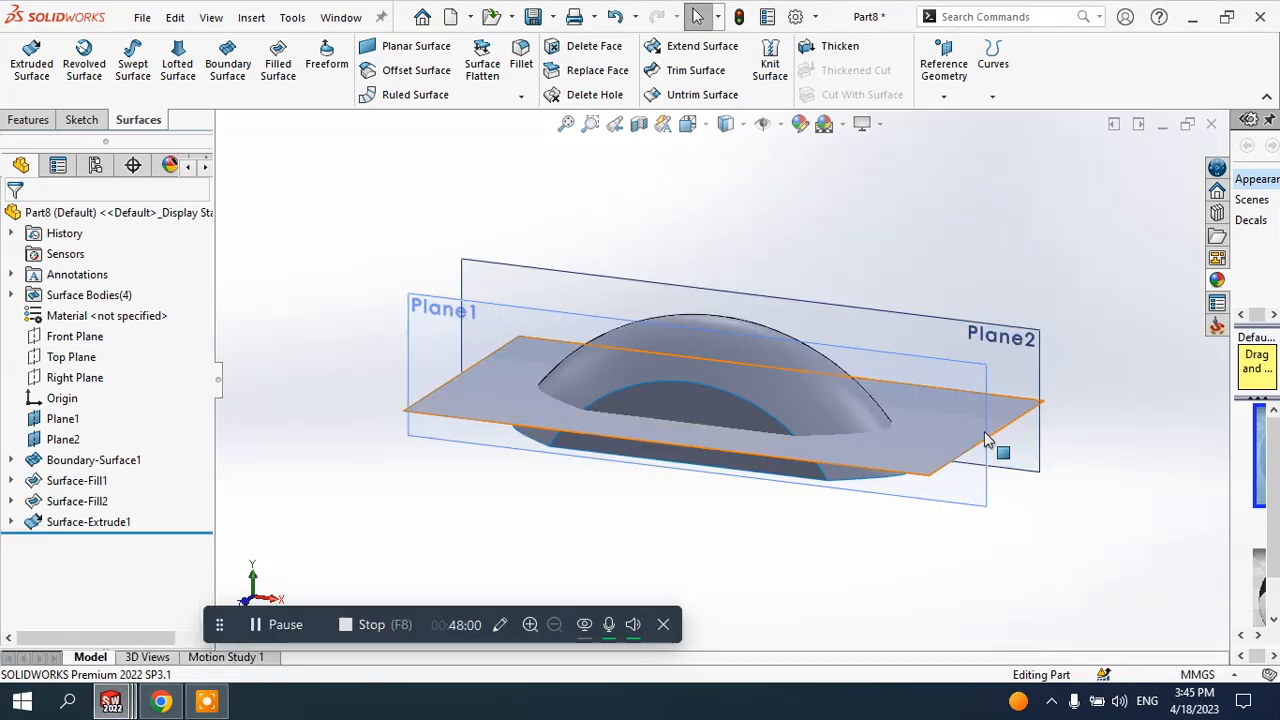
- Examine how the extruded flat surface cuts through the boundary surface and the filled end surfaces
middle_click_drag(985, 440, 955, 415)
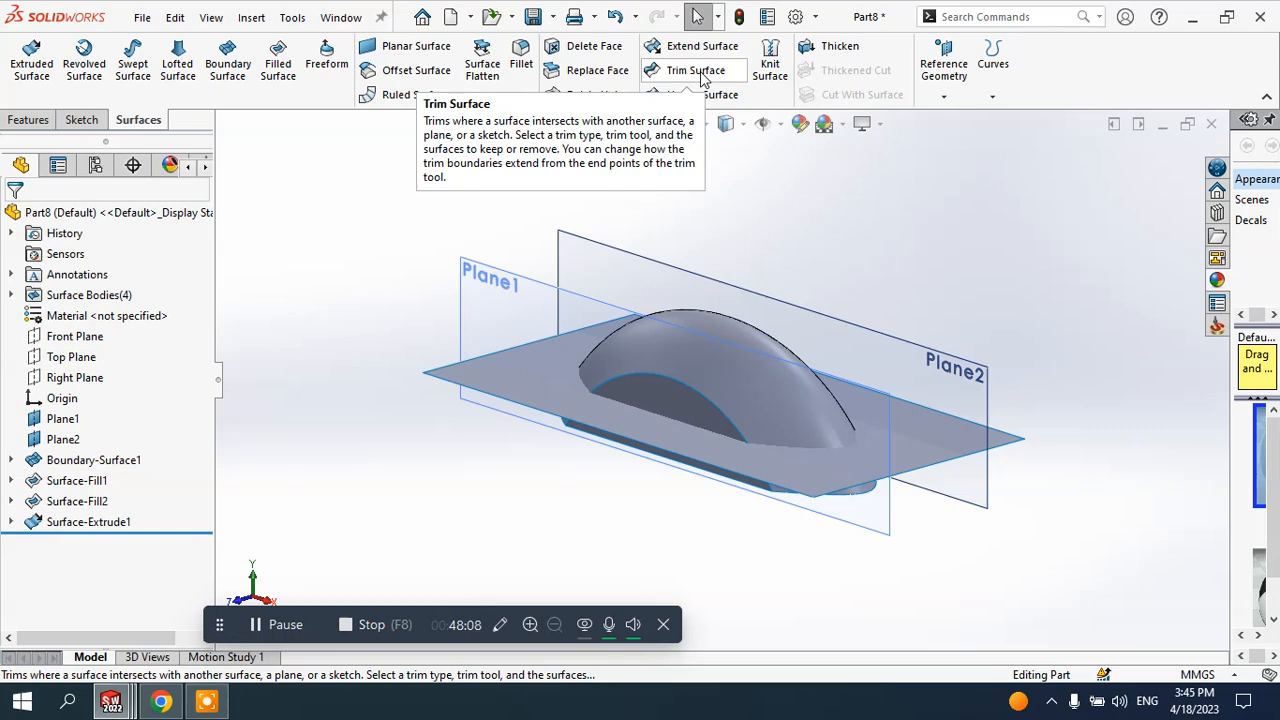
middle_click_drag(682, 396, 738, 386)
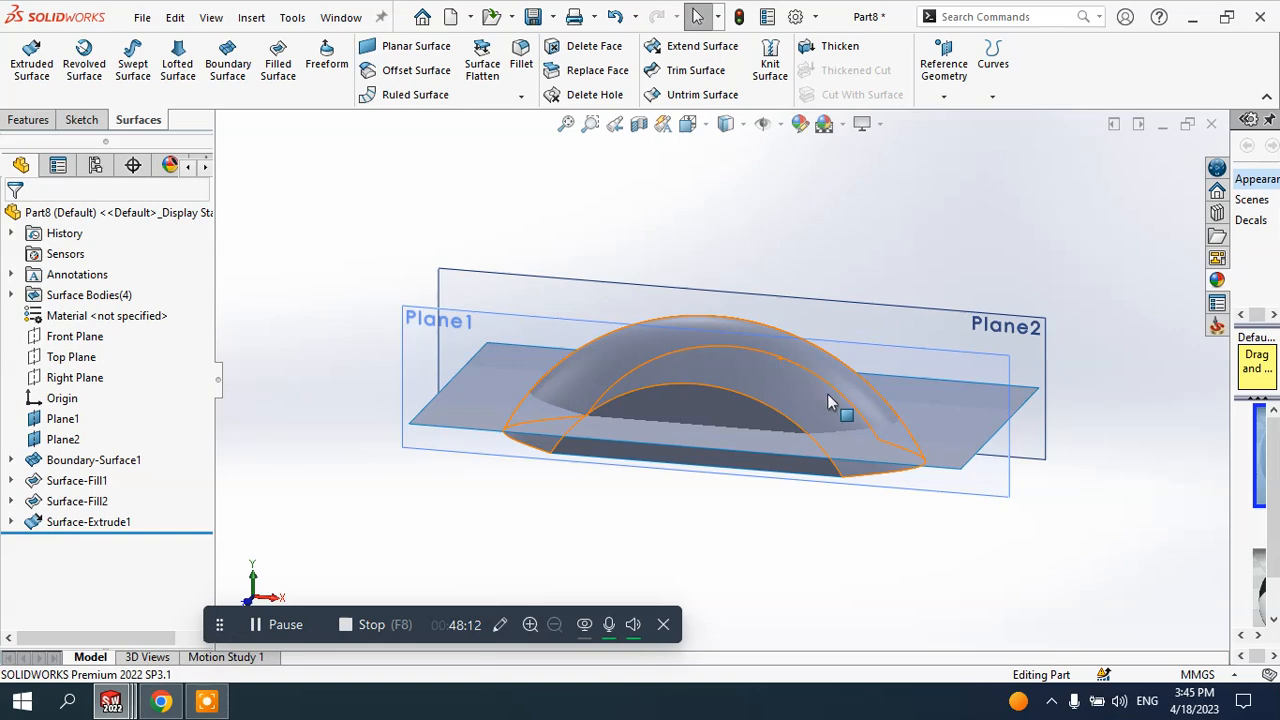
scroll(772, 381, "down", 4)
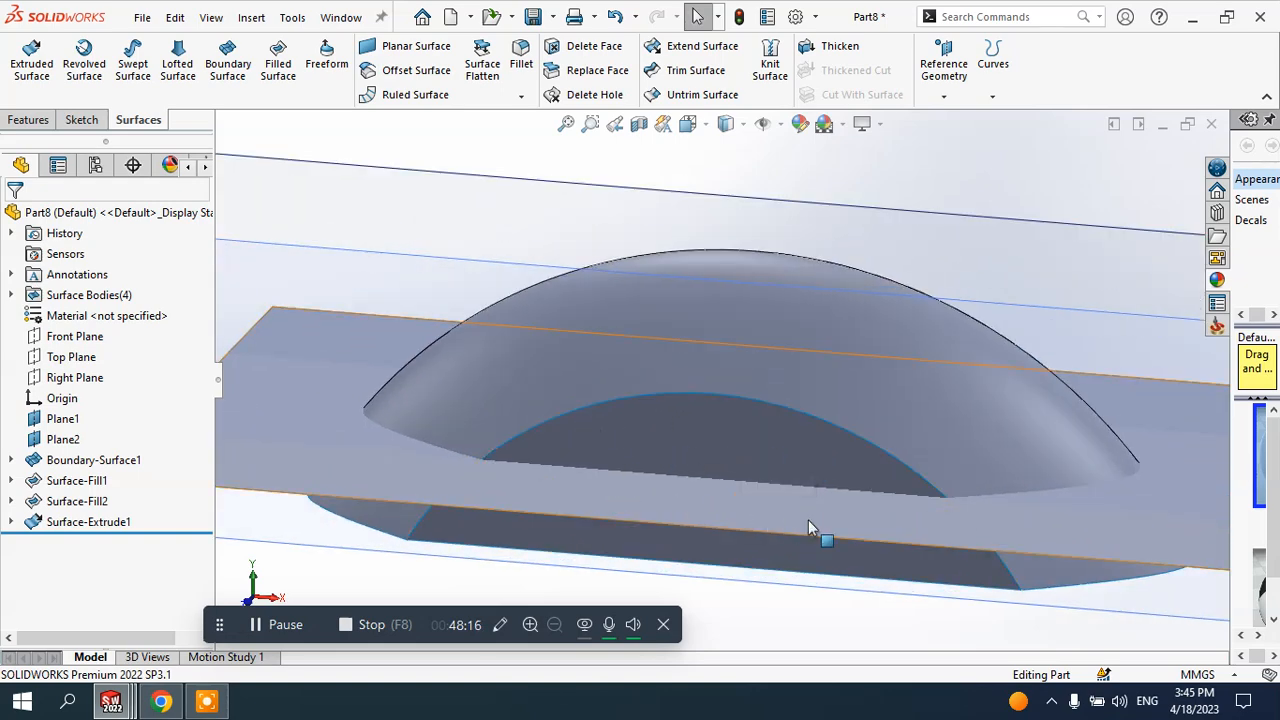
left_click(729, 512)
middle_click_drag(794, 497, 811, 443)
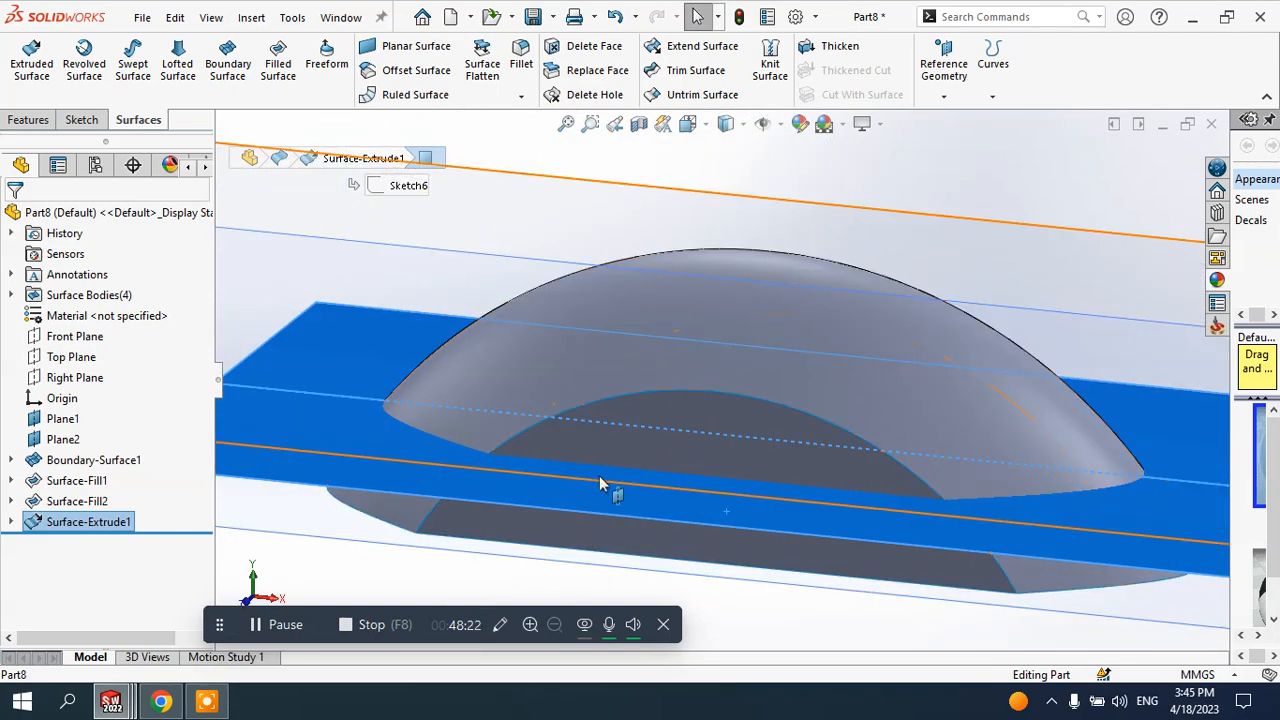
middle_click_drag(543, 509, 553, 432)
left_click(474, 554)
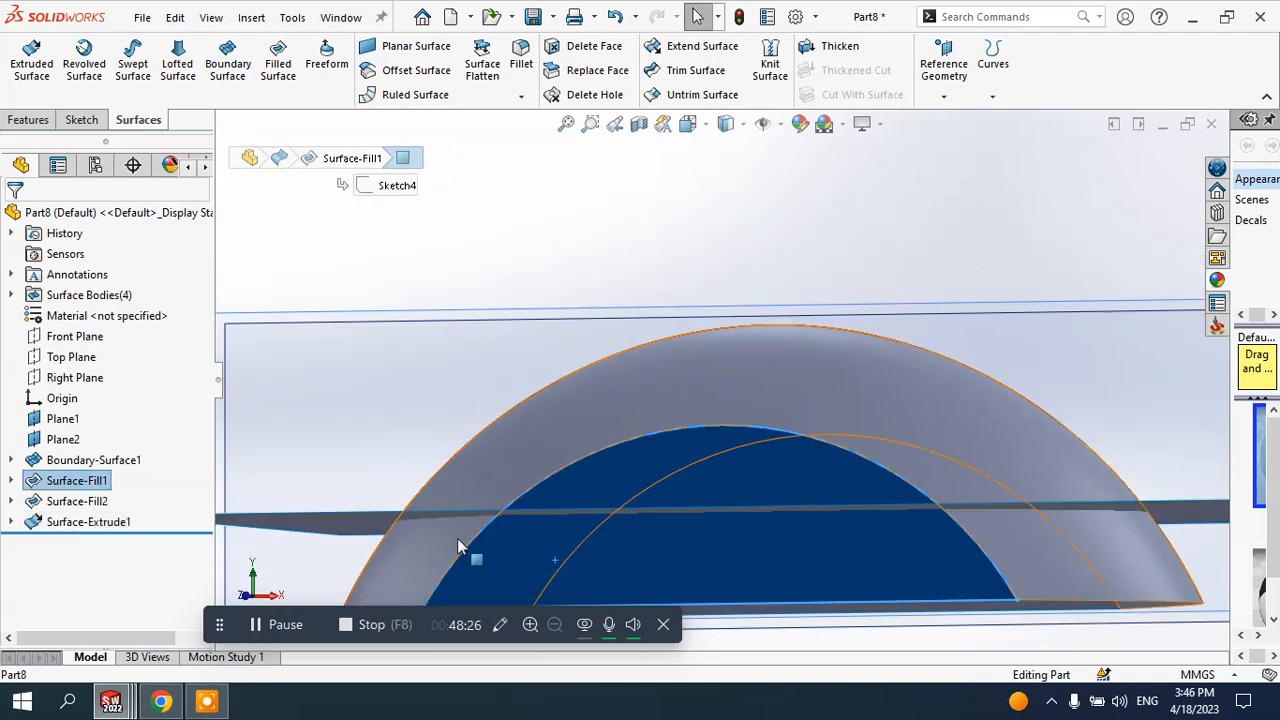
middle_click_drag(548, 476, 625, 495)
scroll(625, 495, "up", 3)
left_click(777, 294)
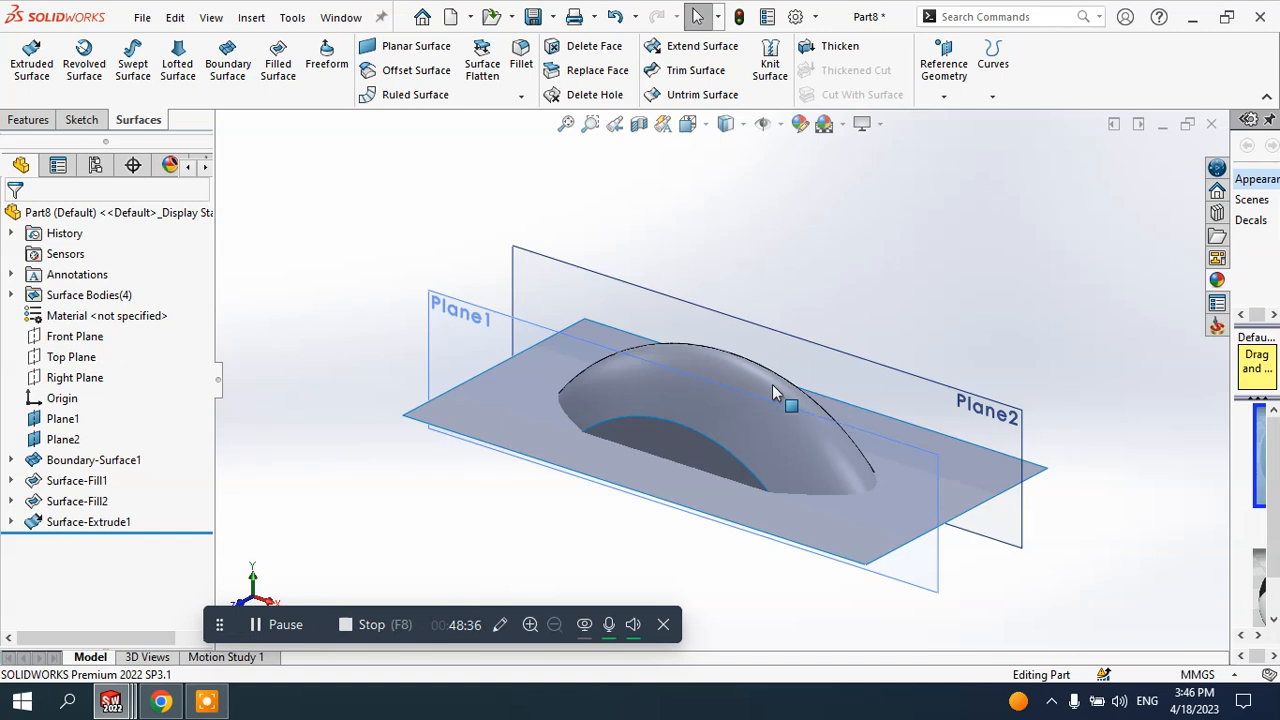
- Set up a Mutual Trim Surface with the extruded surface, the boundary surface and both filled end surfaces as the trimming surfaces
left_click(688, 78)
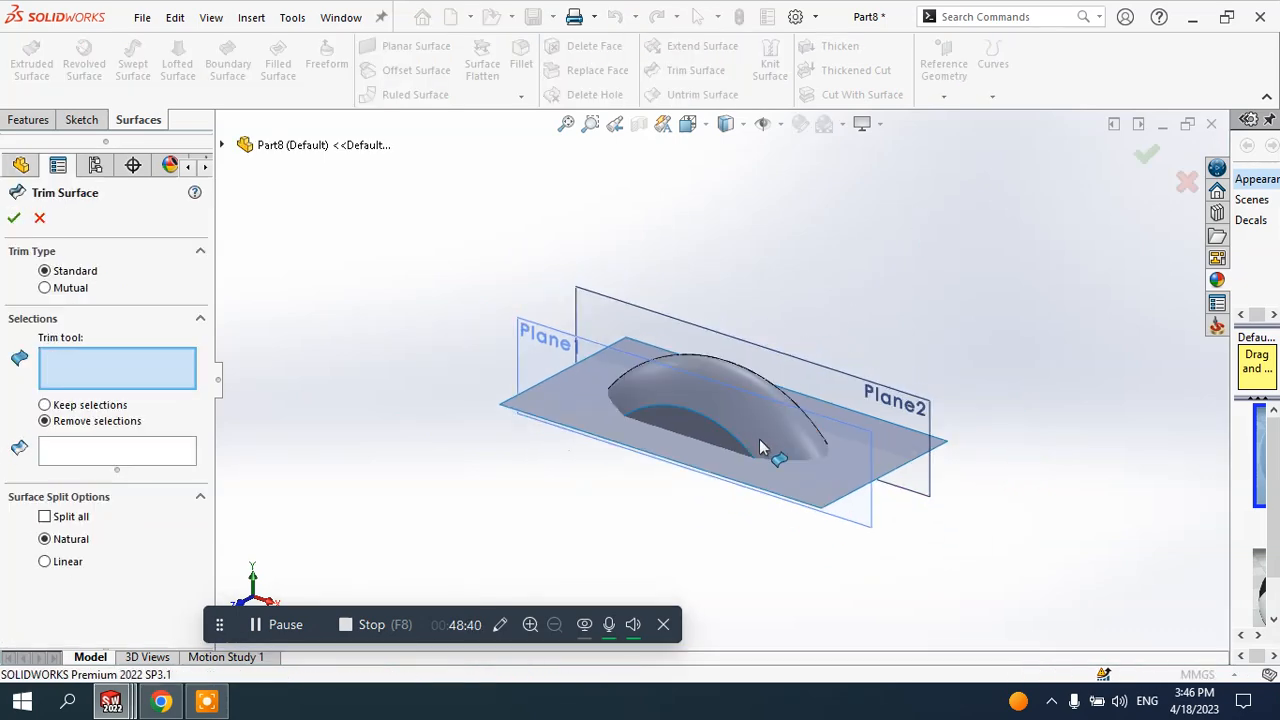
scroll(766, 451, "down", 5)
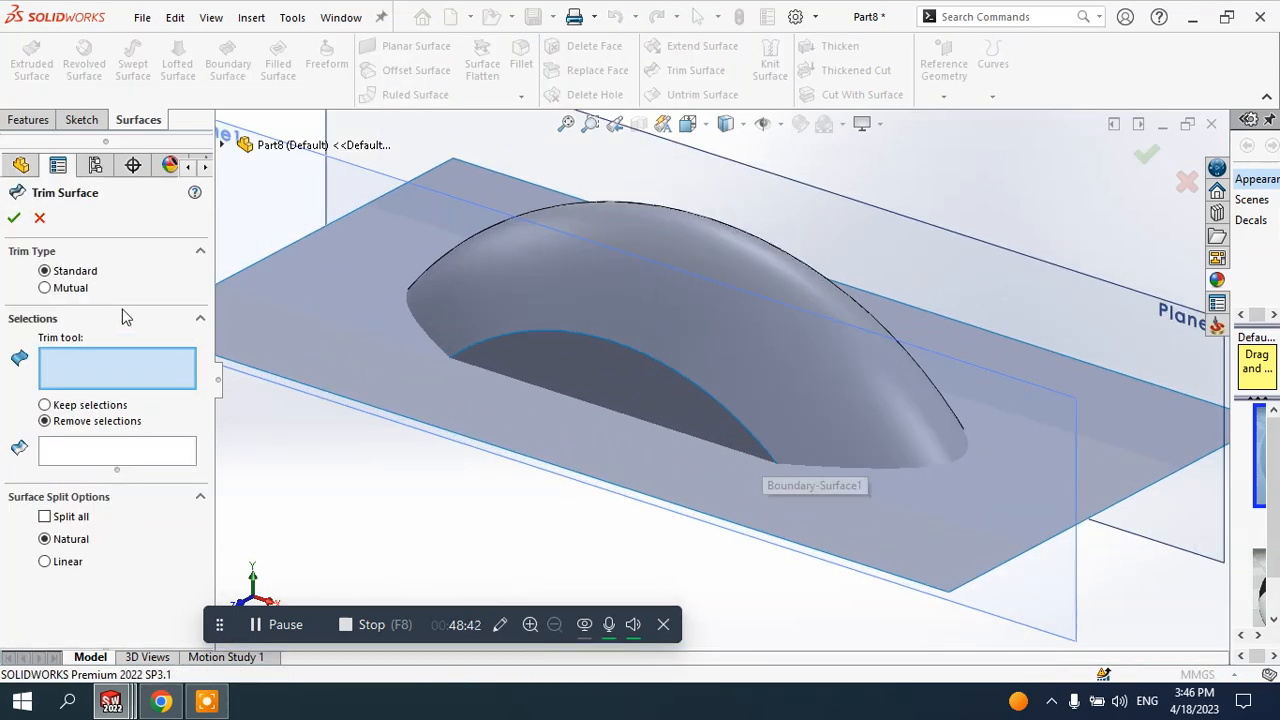
left_click(70, 289)
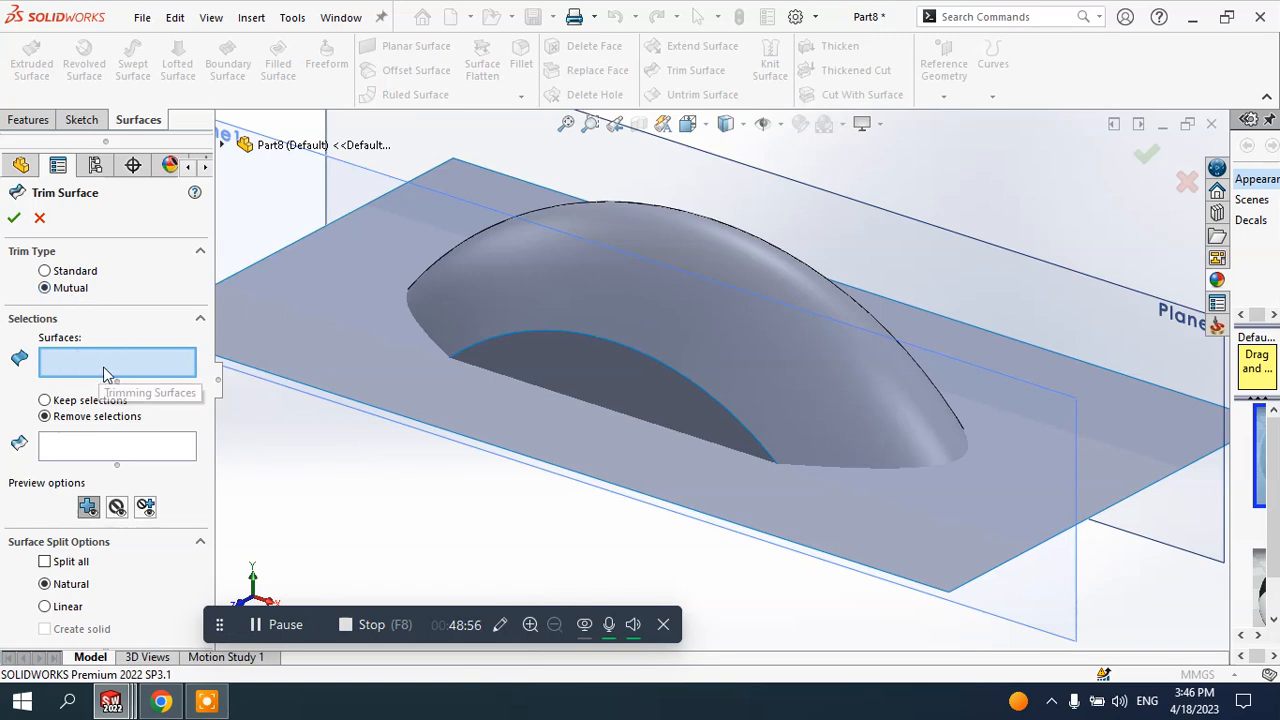
left_click(339, 338)
mouse_move(339, 340)
middle_mouse_down()
mouse_move(394, 289)
mouse_move(338, 293)
mouse_move(350, 318)
middle_mouse_up()
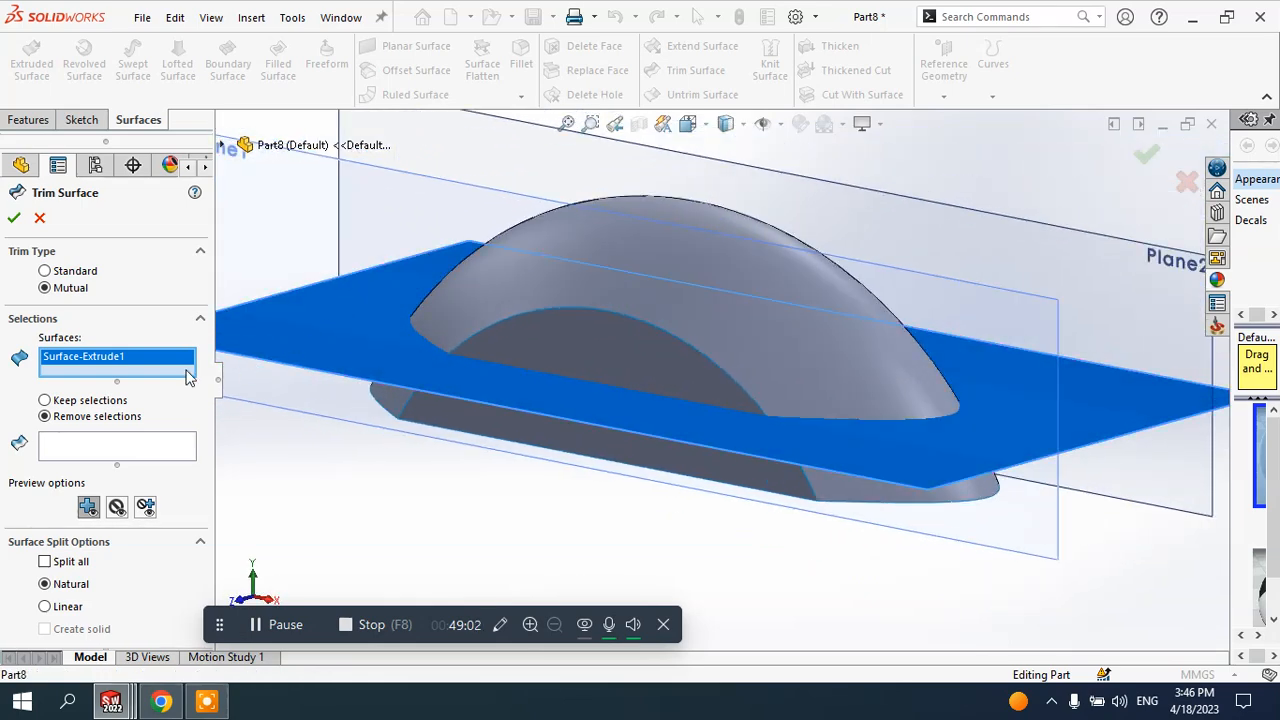
left_click(450, 308)
left_click(540, 342)
middle_click_drag(600, 357, 806, 347)
left_click(806, 347)
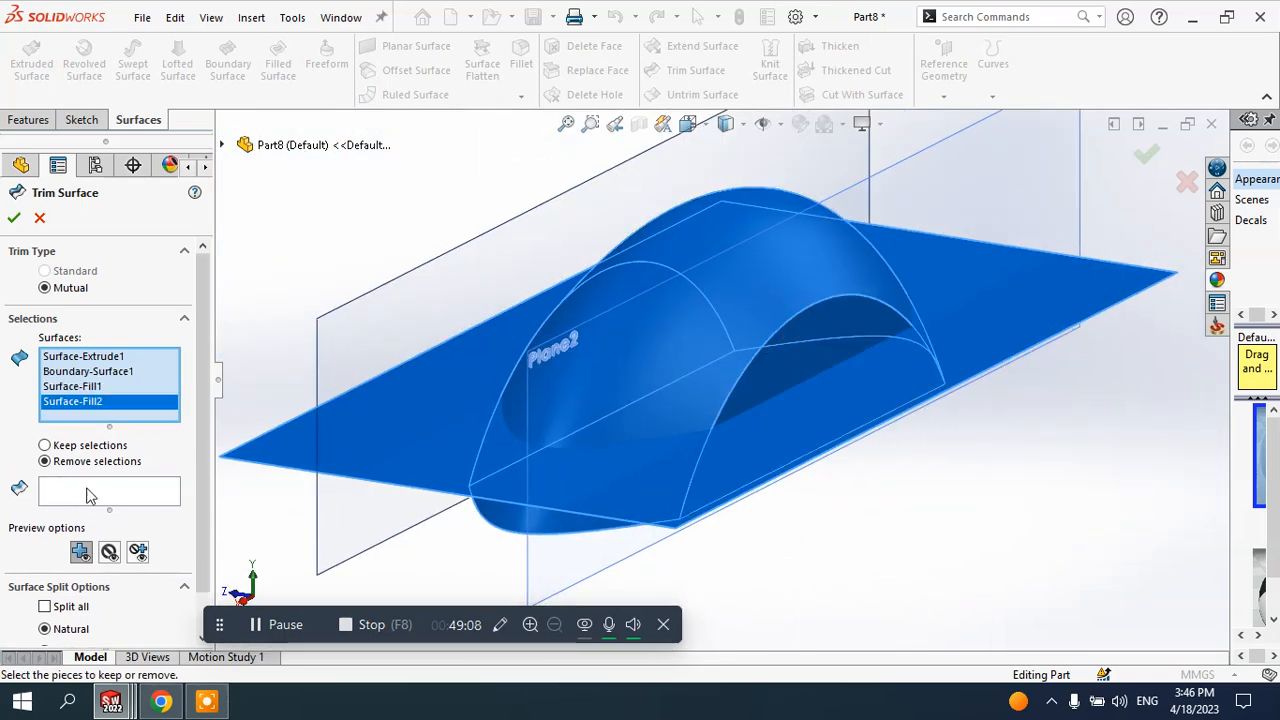
- Complete the mutual trim with Remove selections, discarding the outer flat surface and the boundary and filled-surface pieces below it
left_click(80, 497)
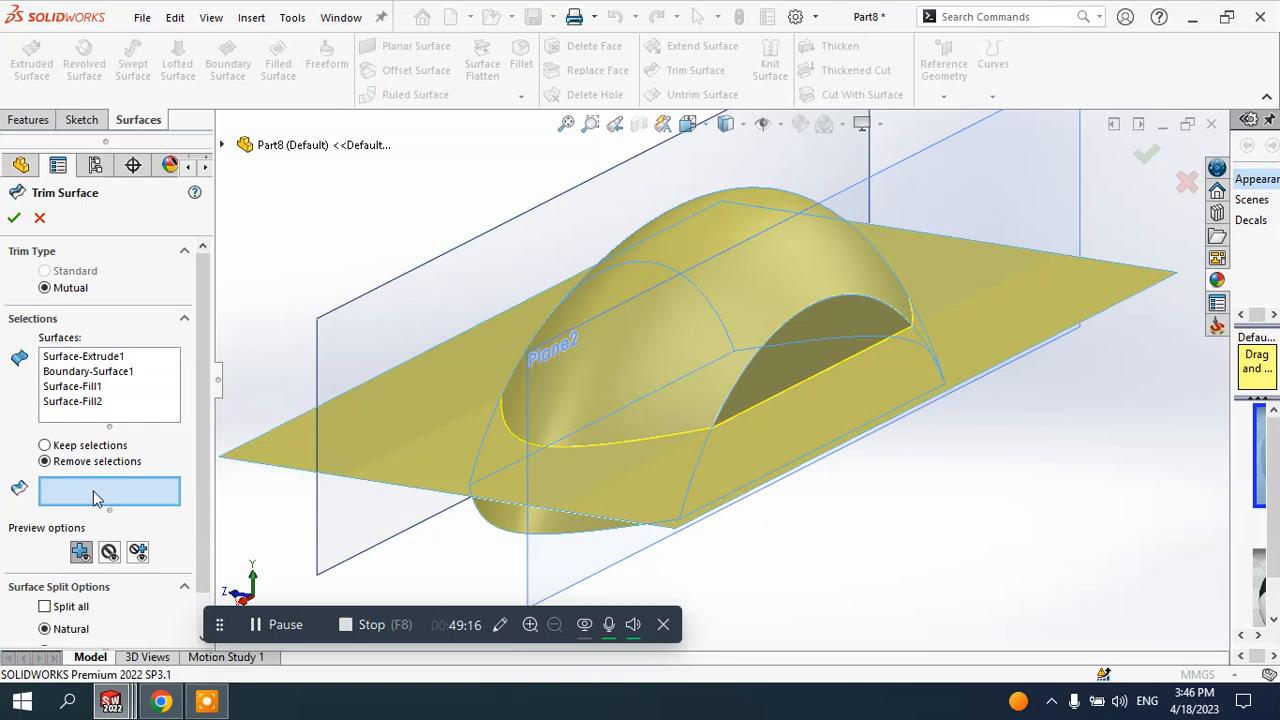
left_click(60, 450)
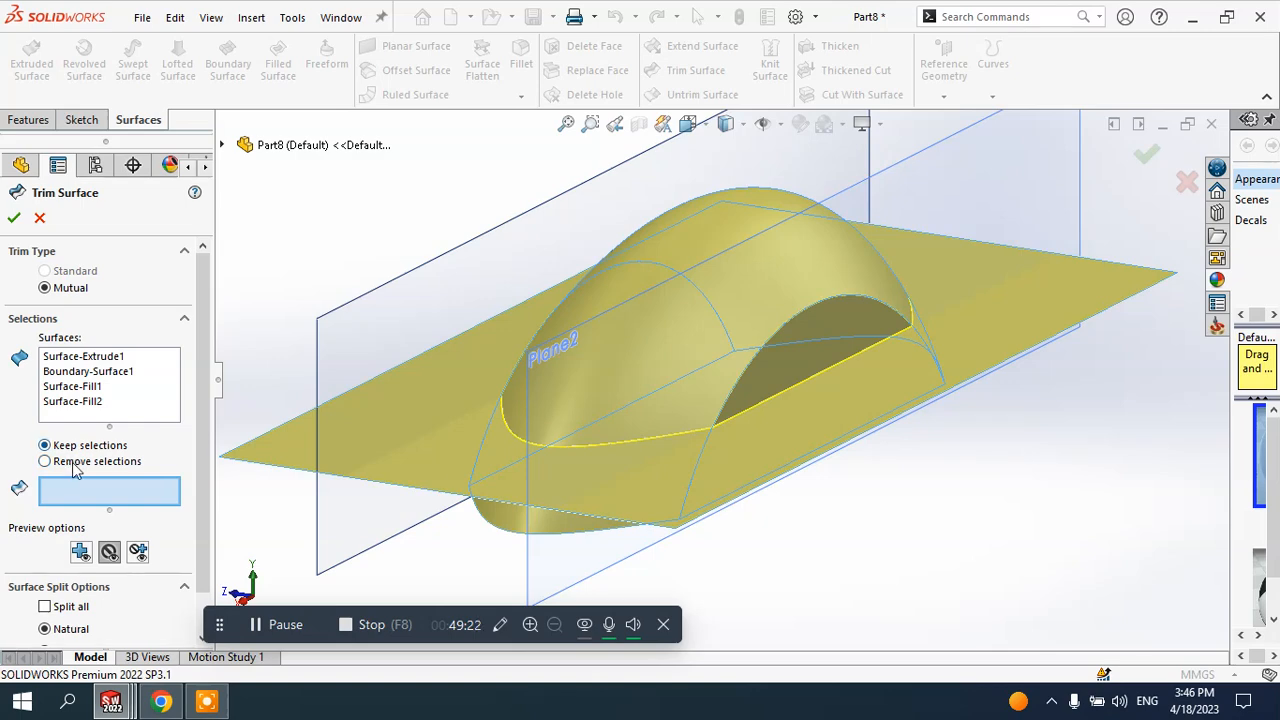
left_click(76, 465)
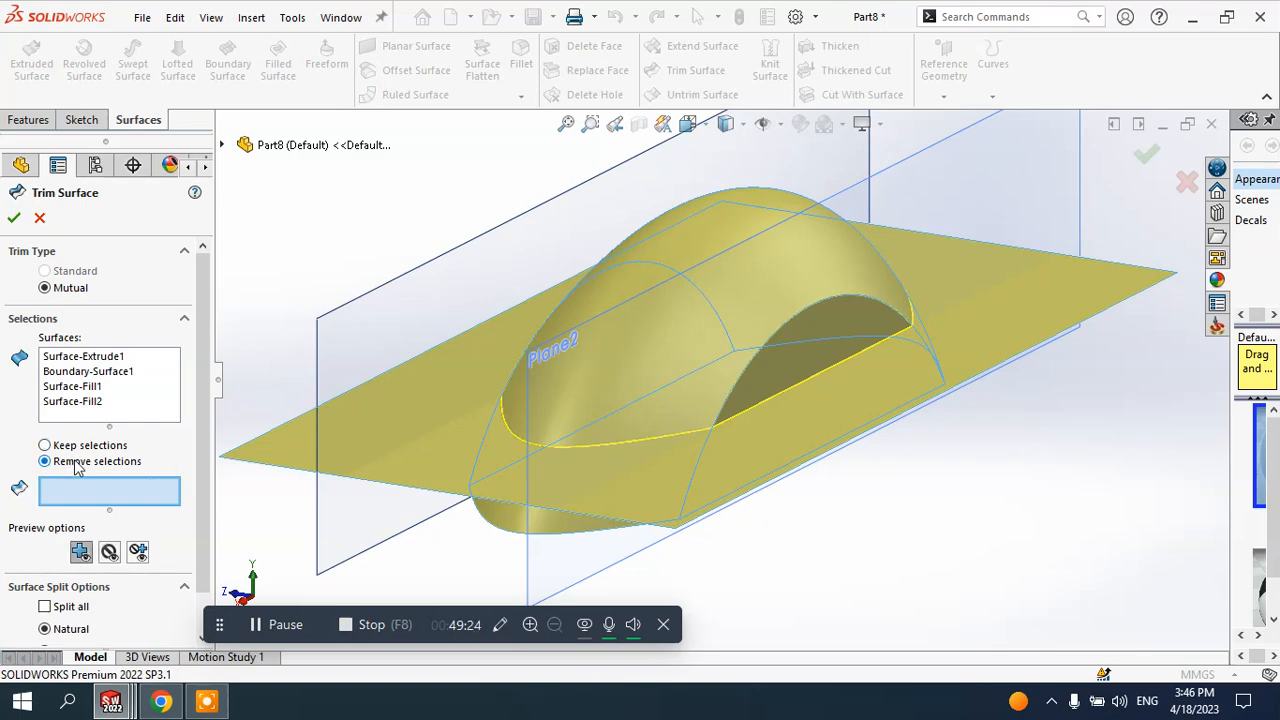
mouse_move(380, 465)
middle_mouse_down()
mouse_move(491, 443)
mouse_move(491, 486)
mouse_move(370, 450)
middle_mouse_up()
scroll(370, 448, "down", 3)
left_click(400, 309)
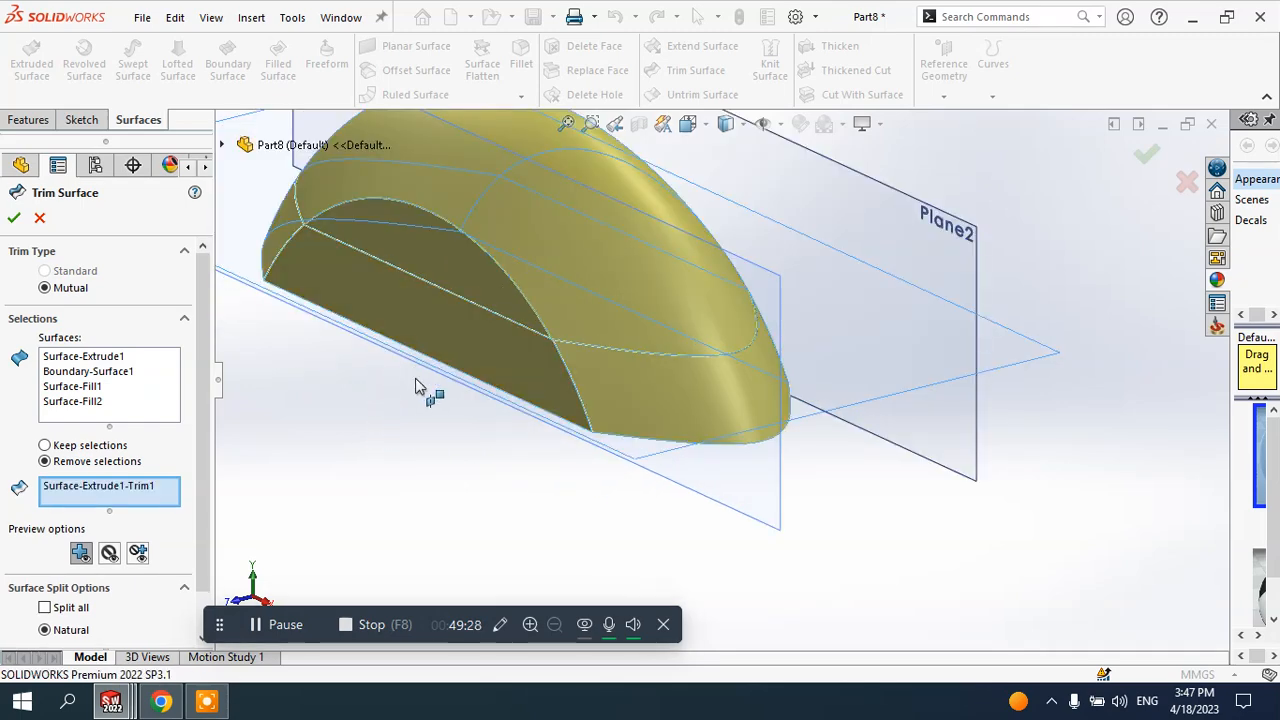
middle_click_drag(417, 380, 403, 344)
left_click(422, 352)
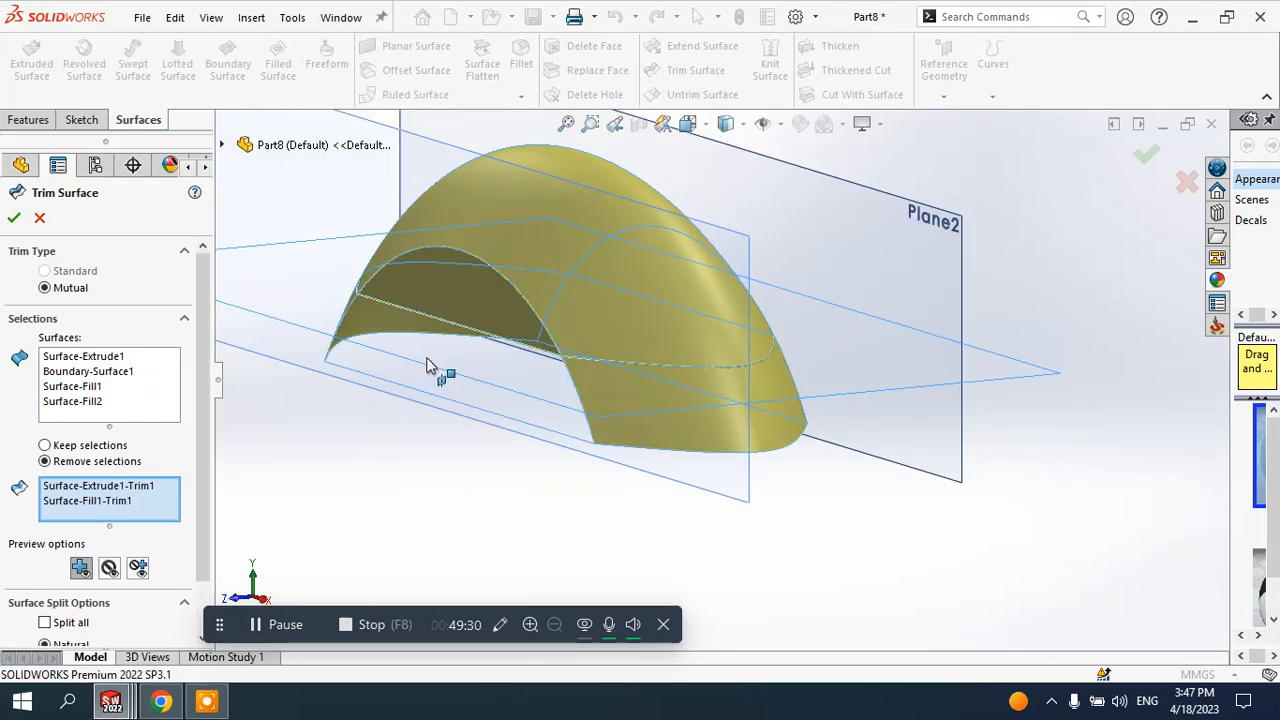
left_click(608, 388)
middle_click_drag(589, 396, 1061, 412)
left_click(824, 396)
left_click(912, 416)
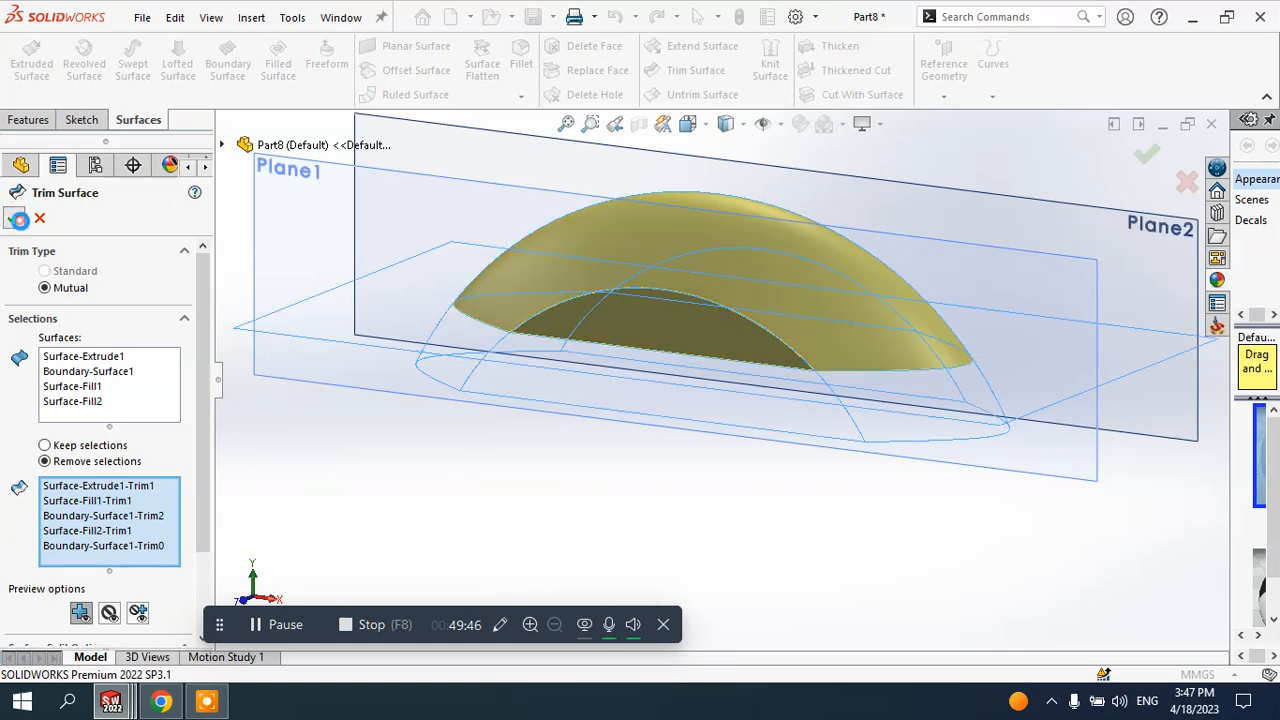
middle_click_drag(449, 391, 520, 407)
- Delete the mutual trim feature to restore the untrimmed surfaces
left_click(80, 542)
right_click(80, 542)
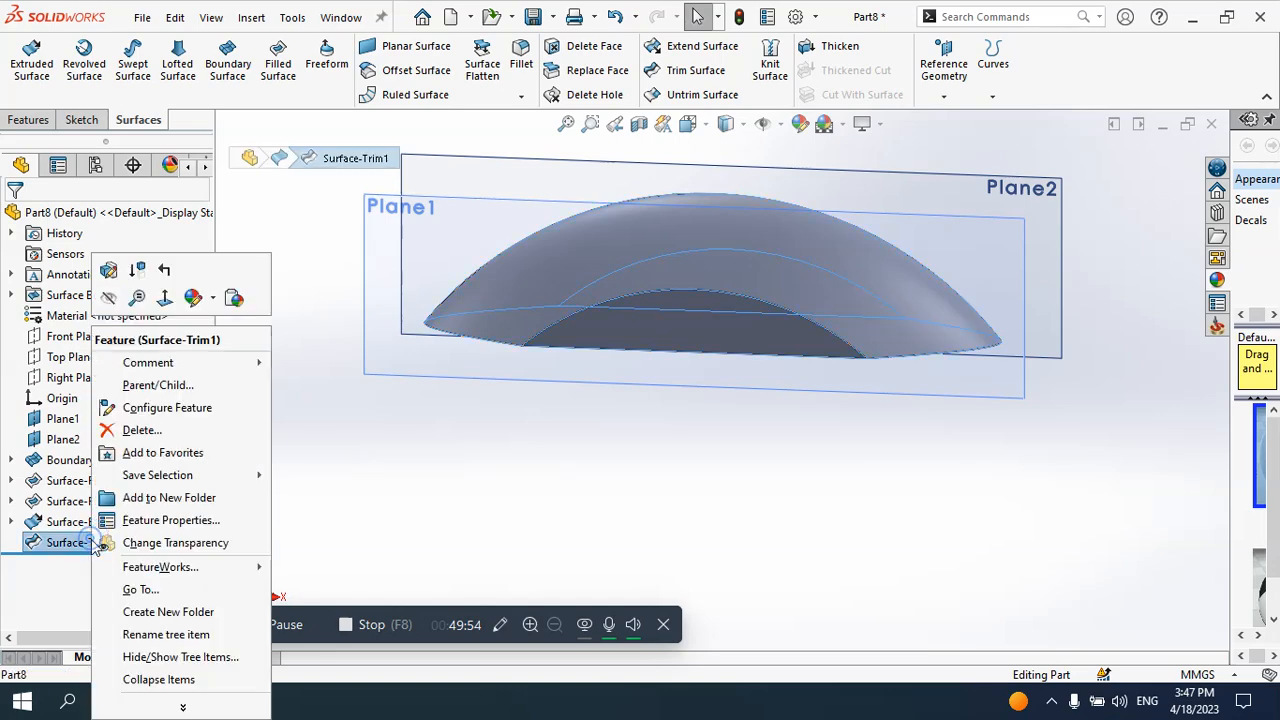
left_click(161, 432)
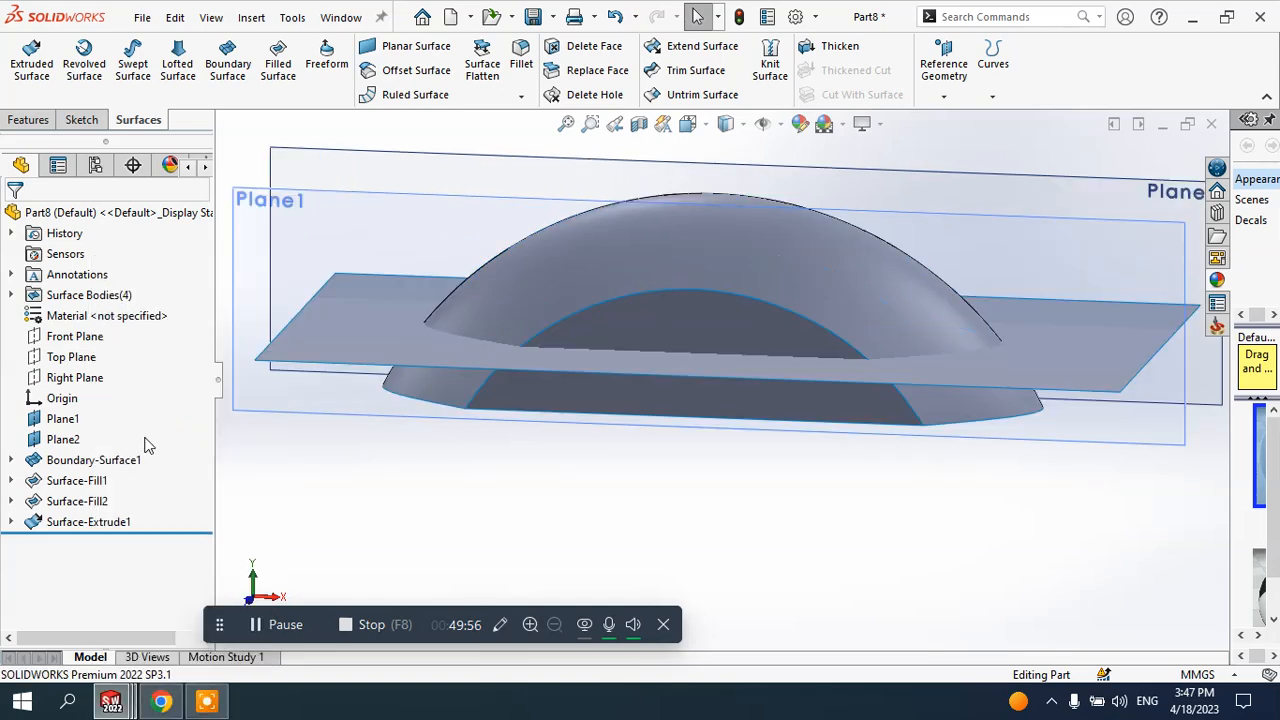
middle_click_drag(557, 460, 613, 457)
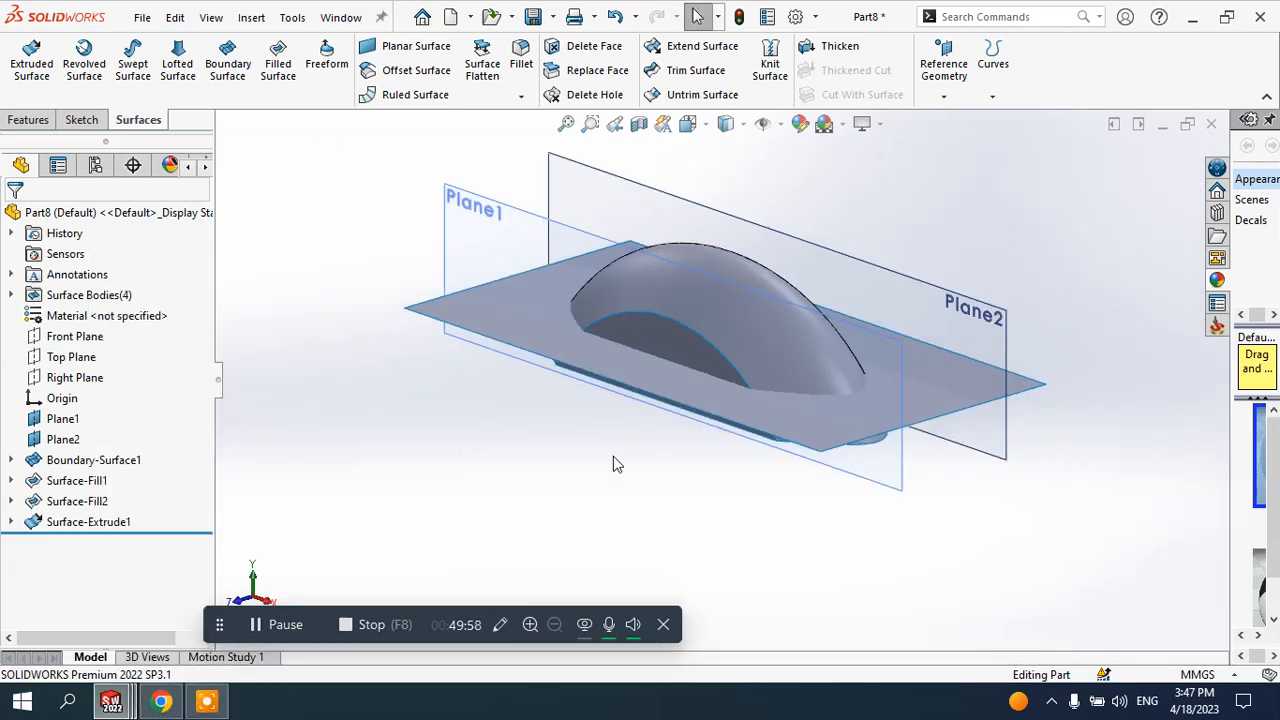
scroll(732, 240, "up", 2)
scroll(897, 223, "down", 1)
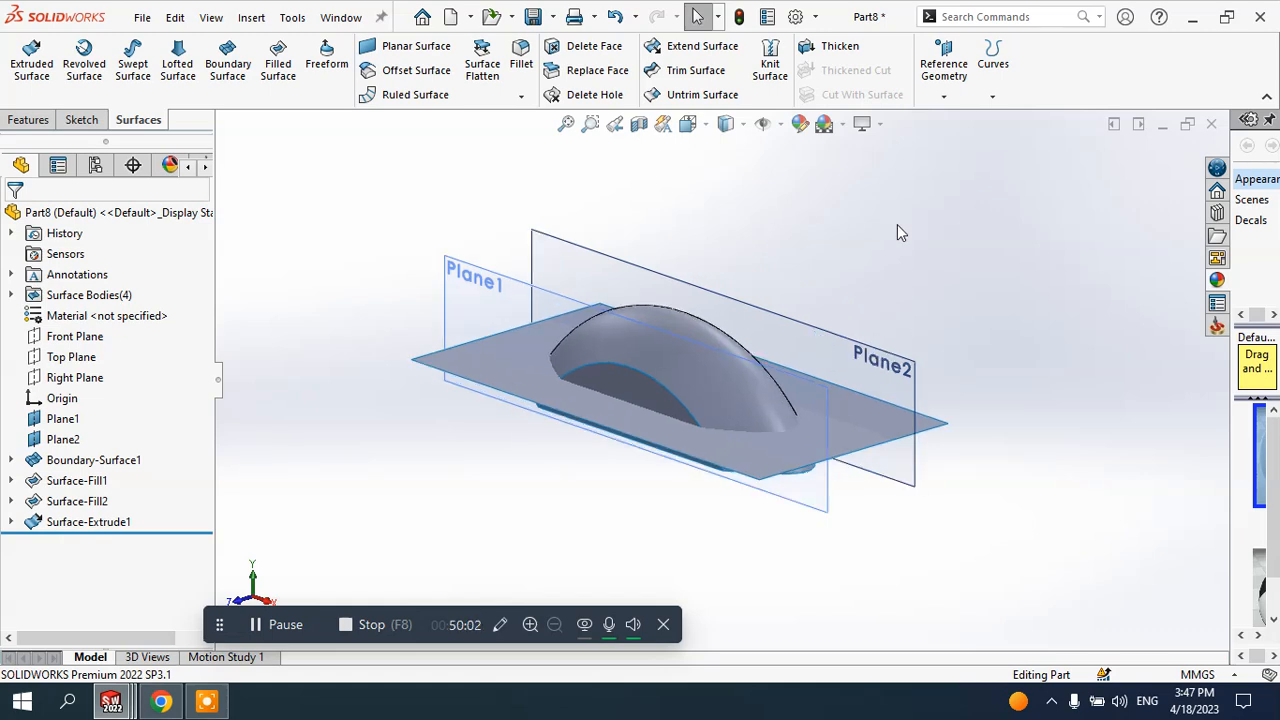
- Set up a Mutual Trim Surface again, with the extruded flat surface, the boundary surface and both filled end surfaces as trimming surfaces
left_click(688, 72)
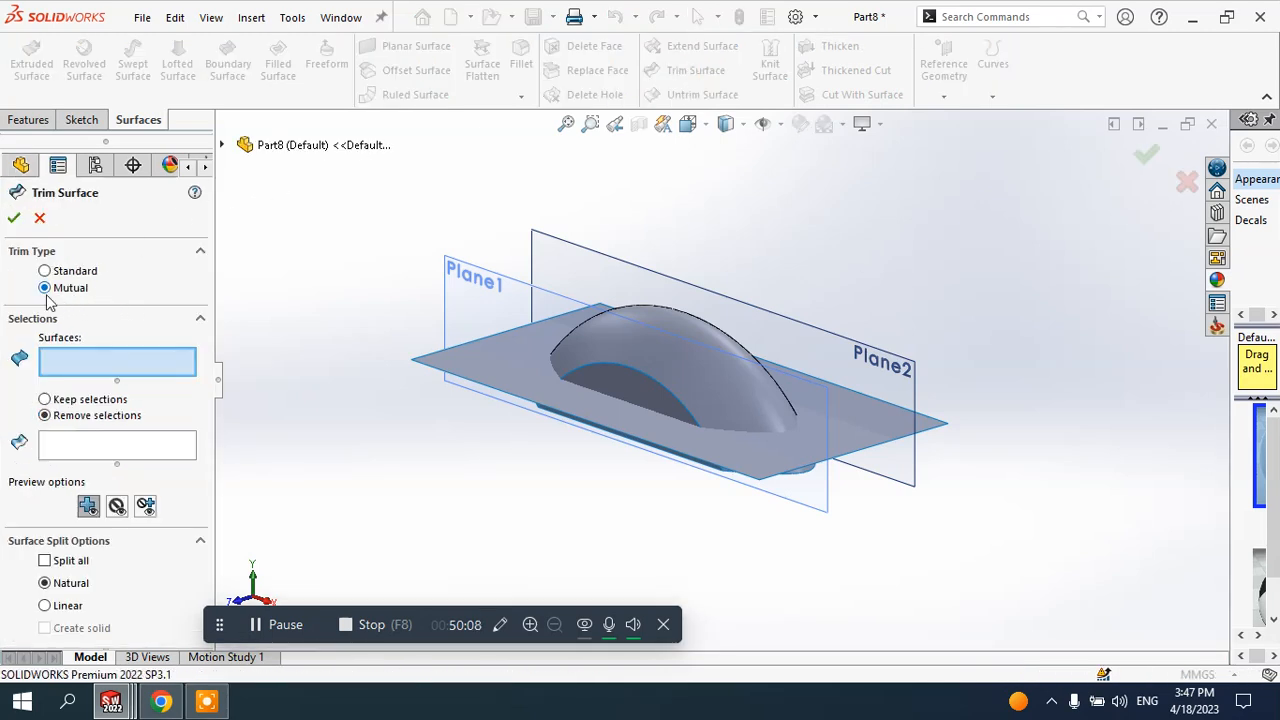
scroll(655, 300, "down", 2)
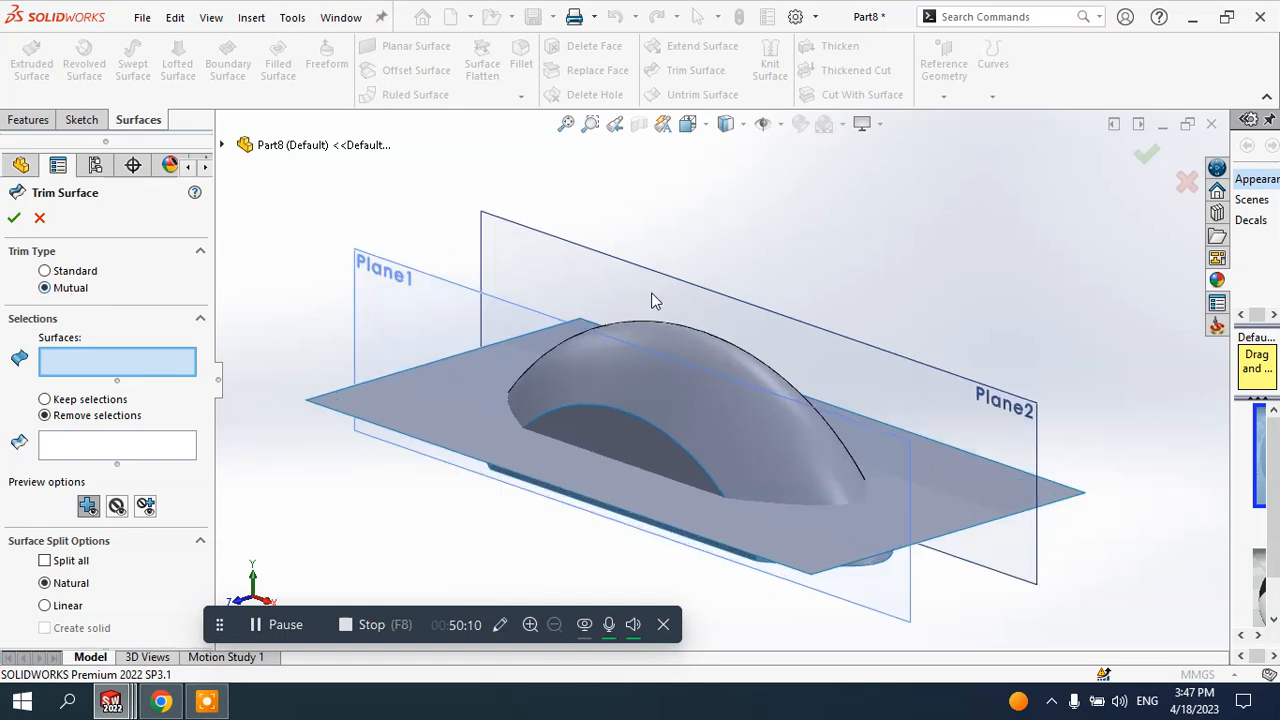
left_click(446, 383)
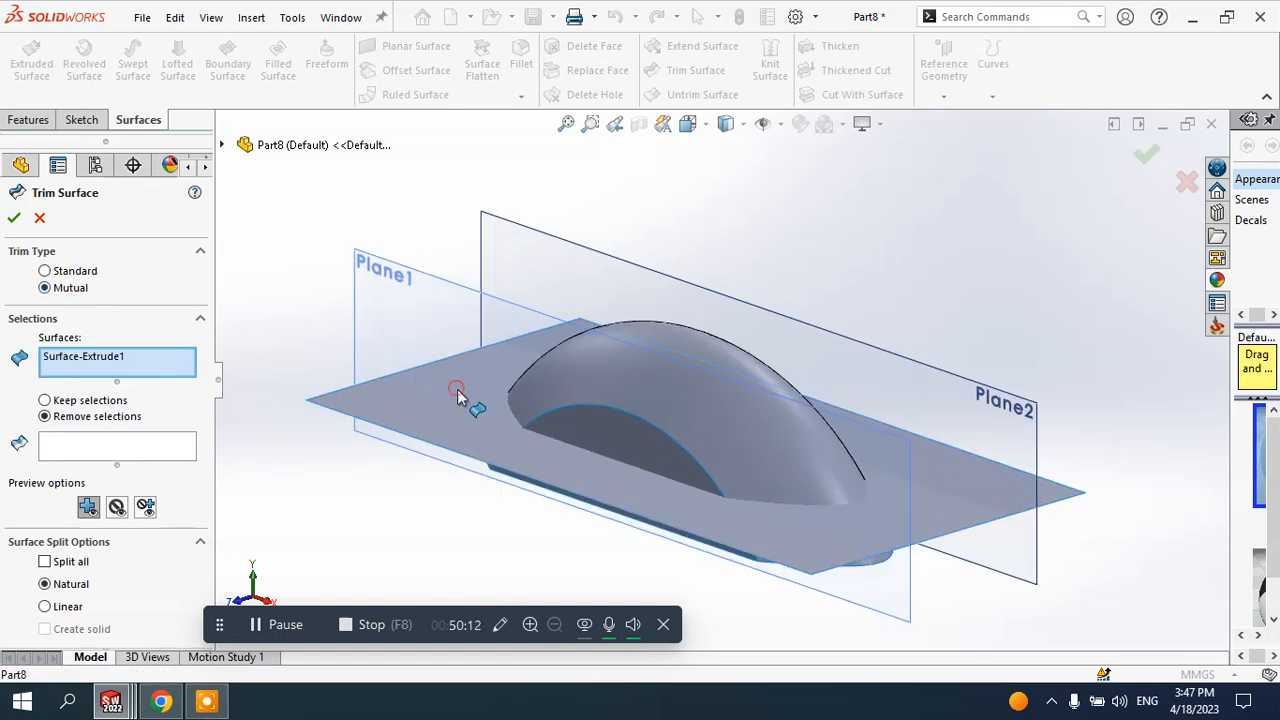
left_click(580, 370)
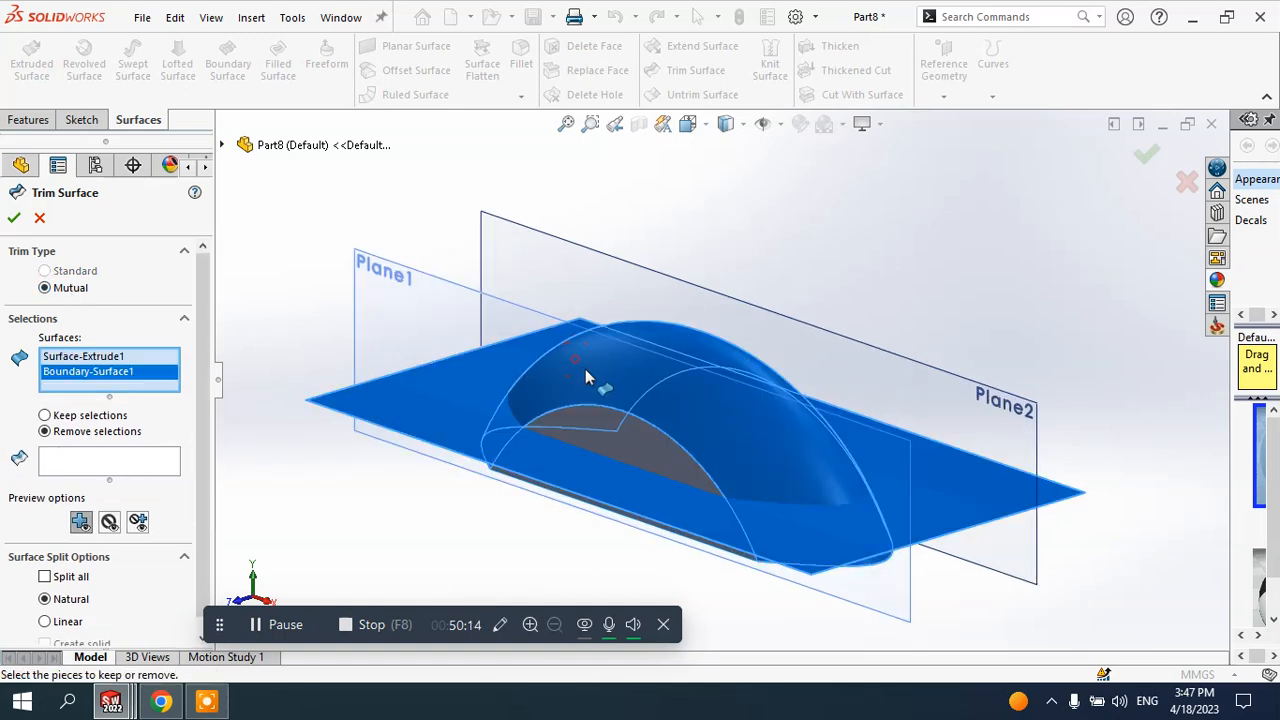
left_click(608, 425)
middle_click_drag(608, 425, 846, 393)
left_click(768, 435)
- Trim away the flat surface outside the body and all boundary and end-fill pieces beneath it, using Remove selections
left_click(72, 491)
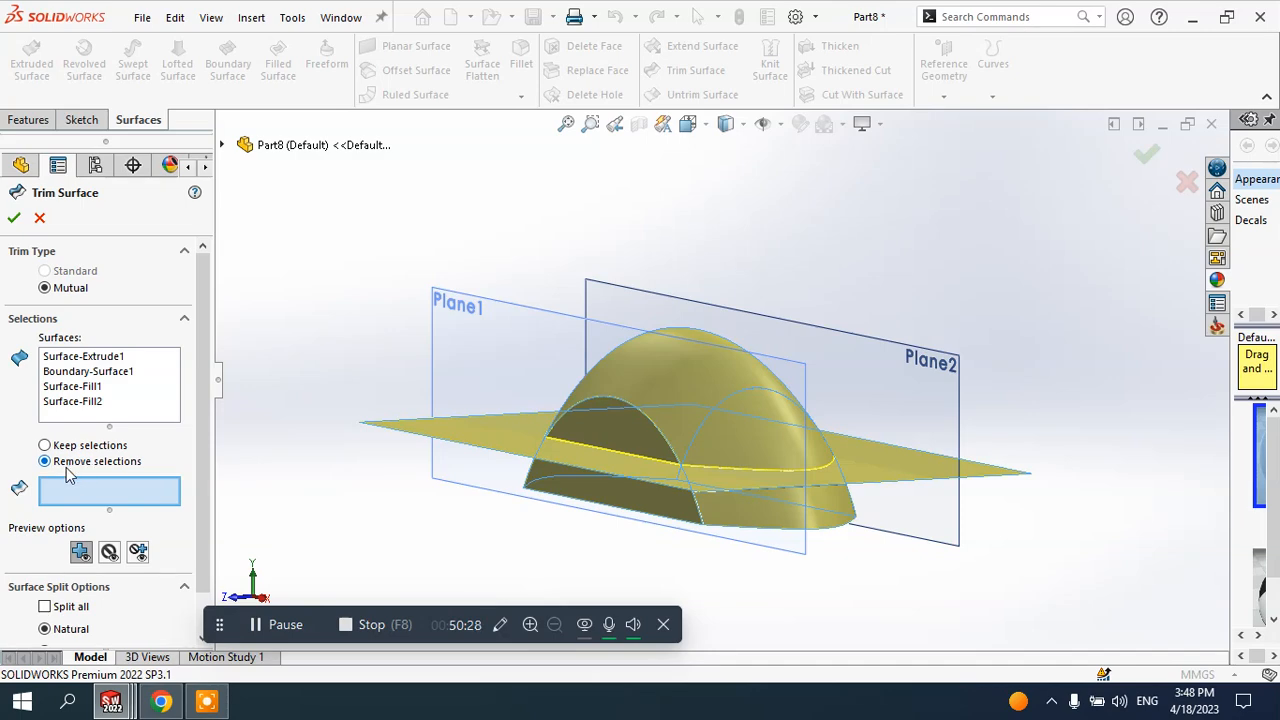
middle_click_drag(367, 435, 366, 466)
left_click(468, 391)
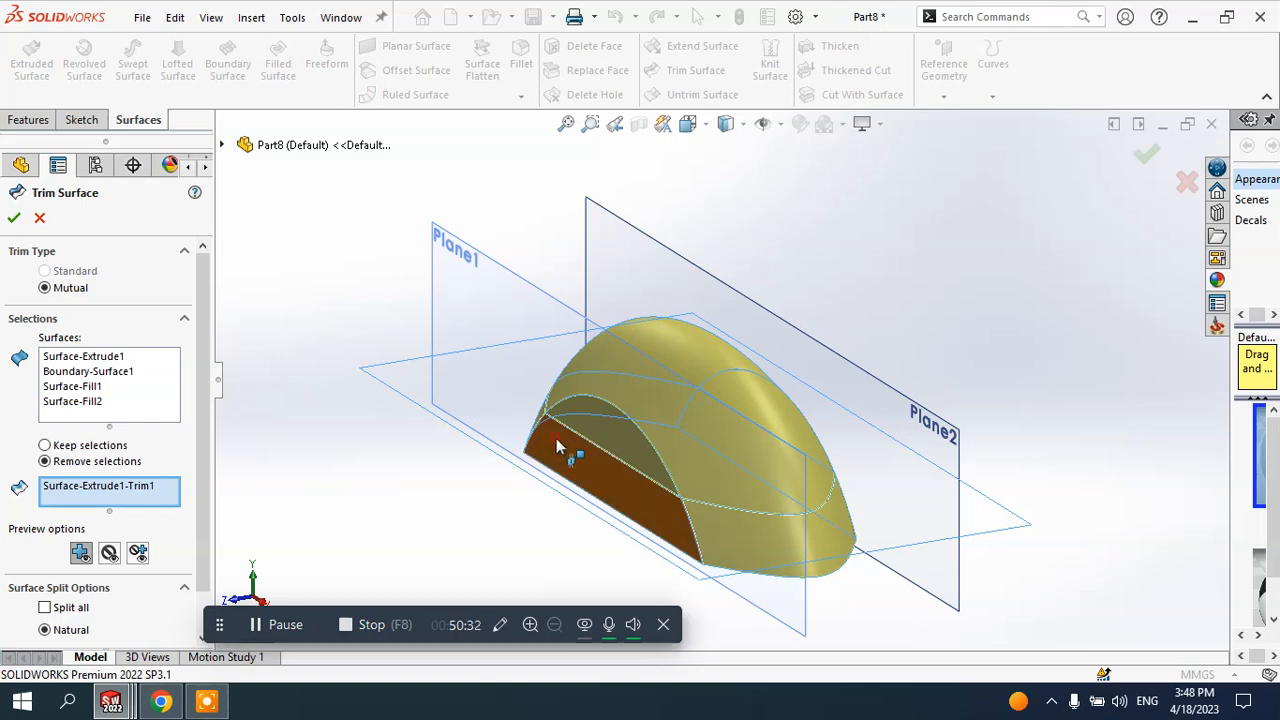
left_click(596, 481)
left_click(733, 531)
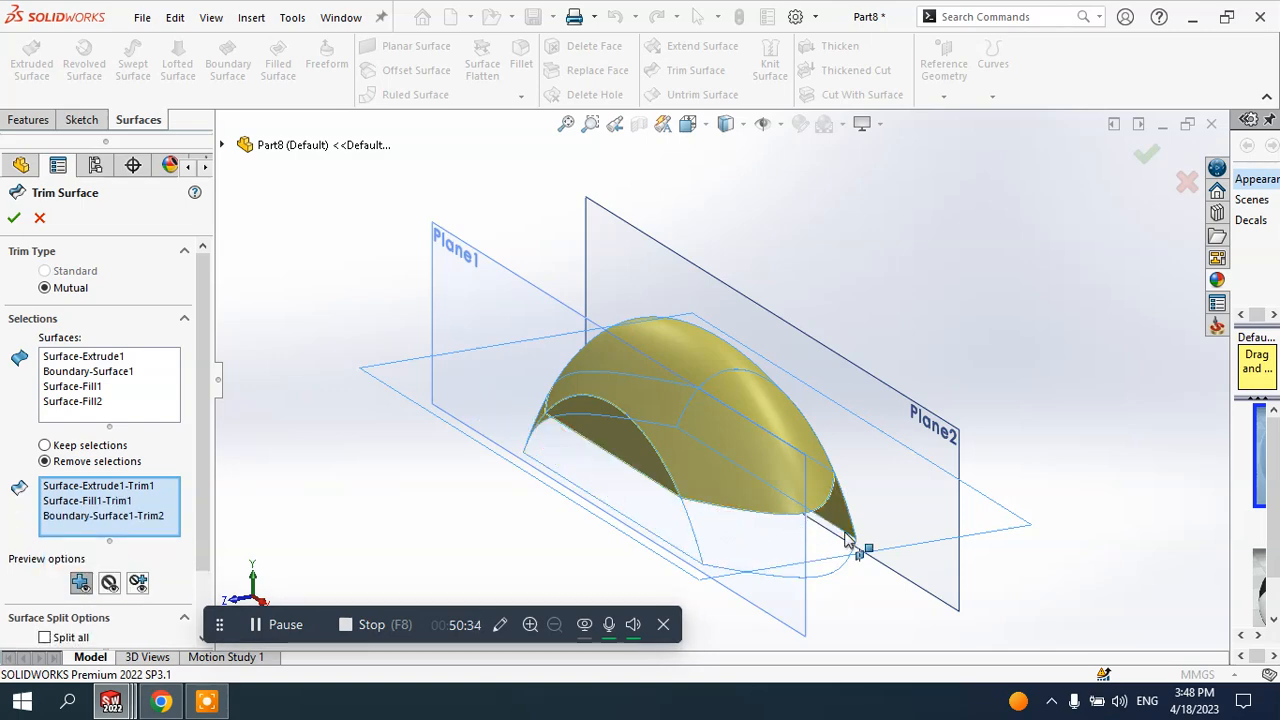
middle_click_drag(858, 547, 705, 513)
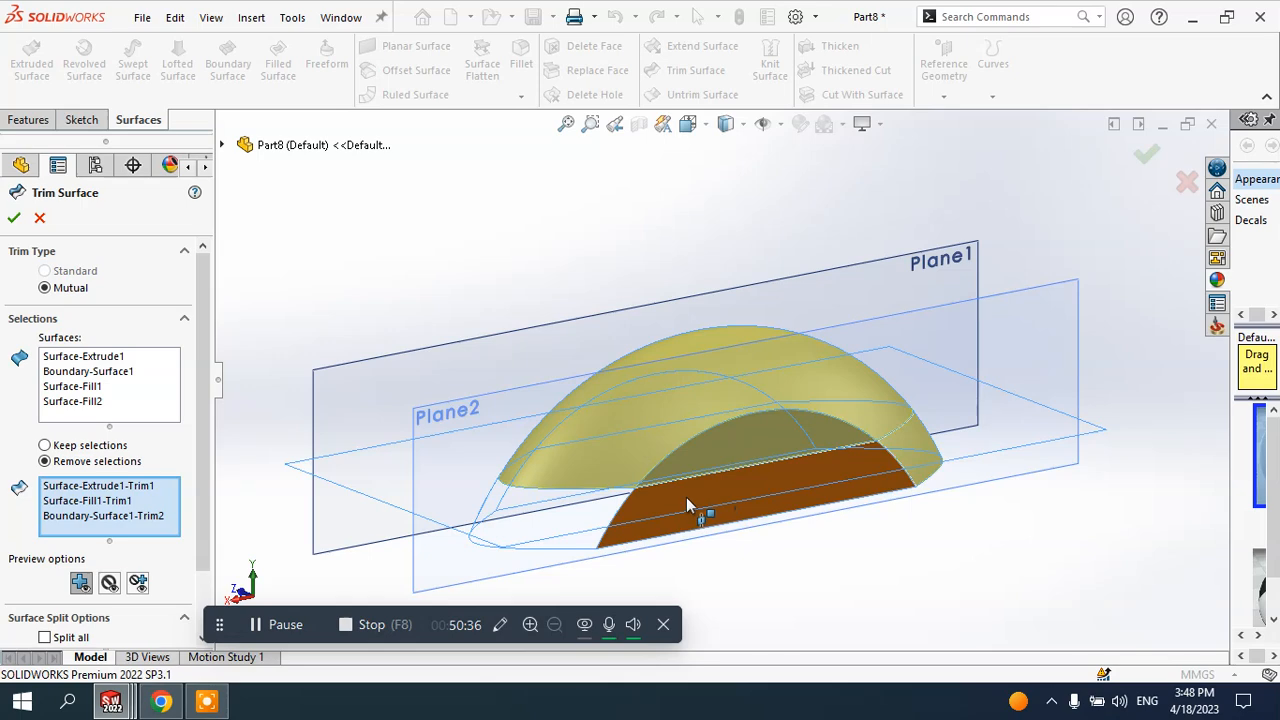
left_click(686, 498)
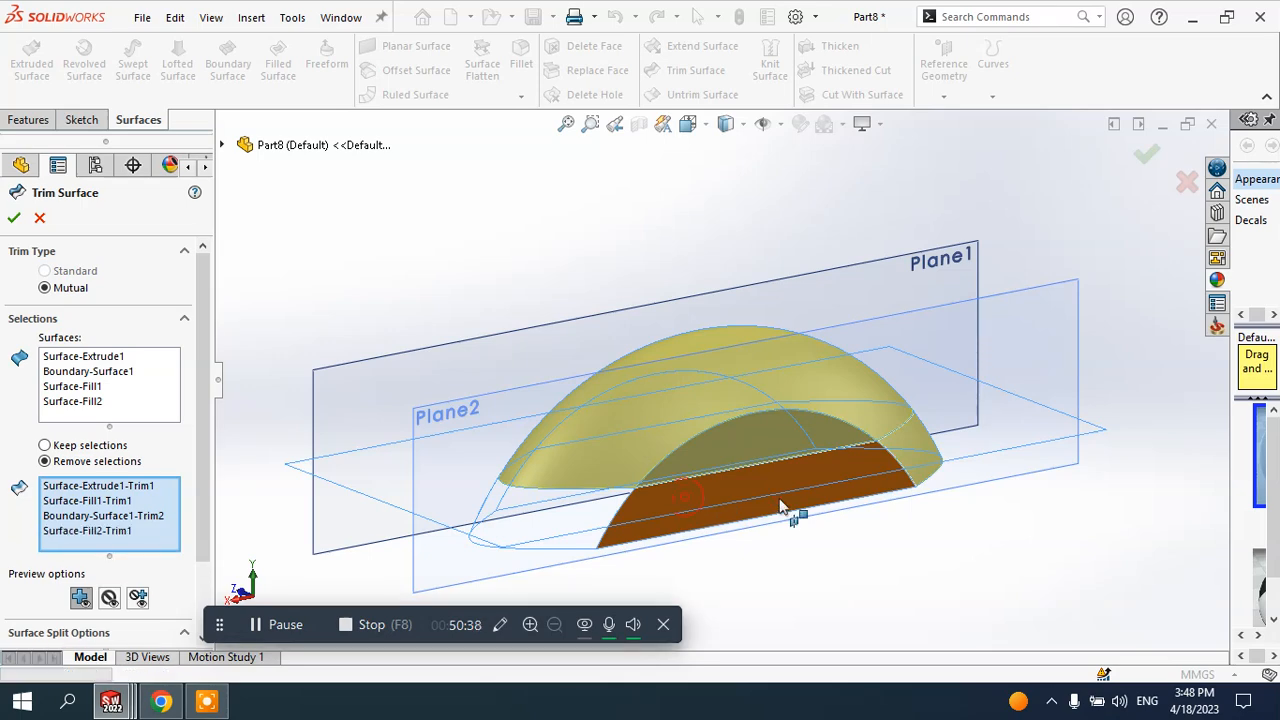
middle_click_drag(786, 509, 1104, 503)
left_click(897, 519)
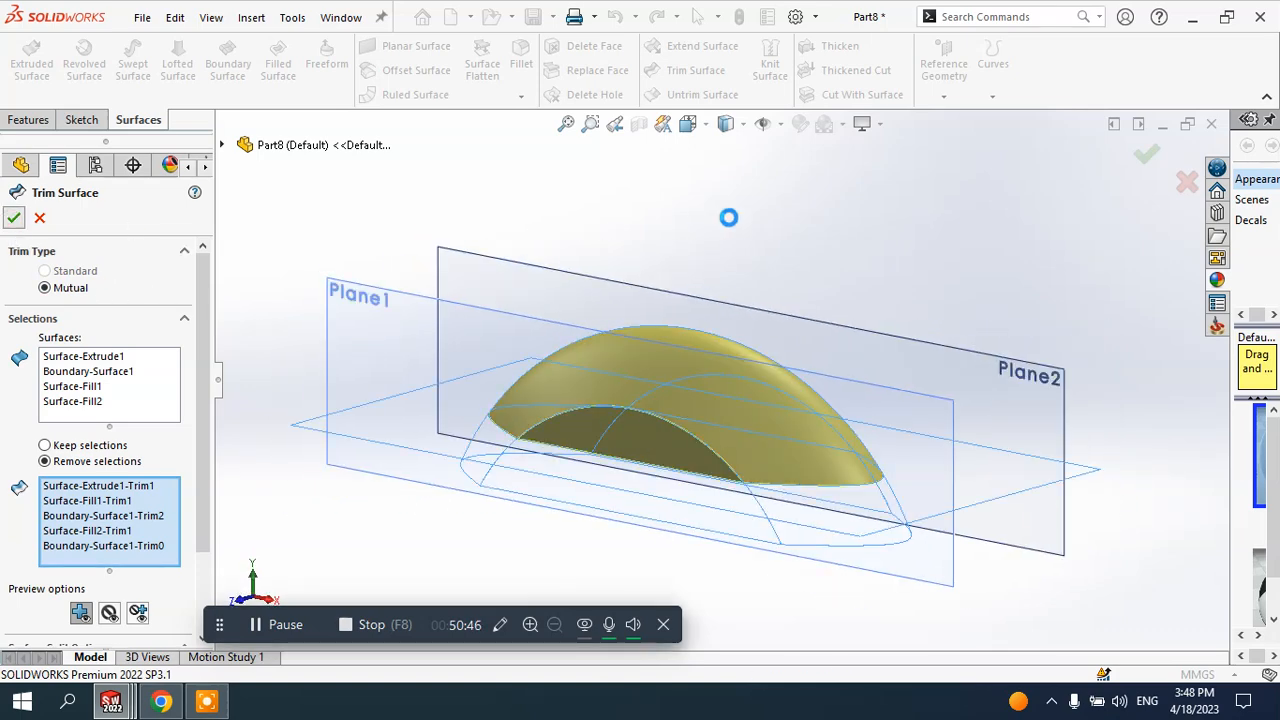
middle_click_drag(729, 214, 660, 279)
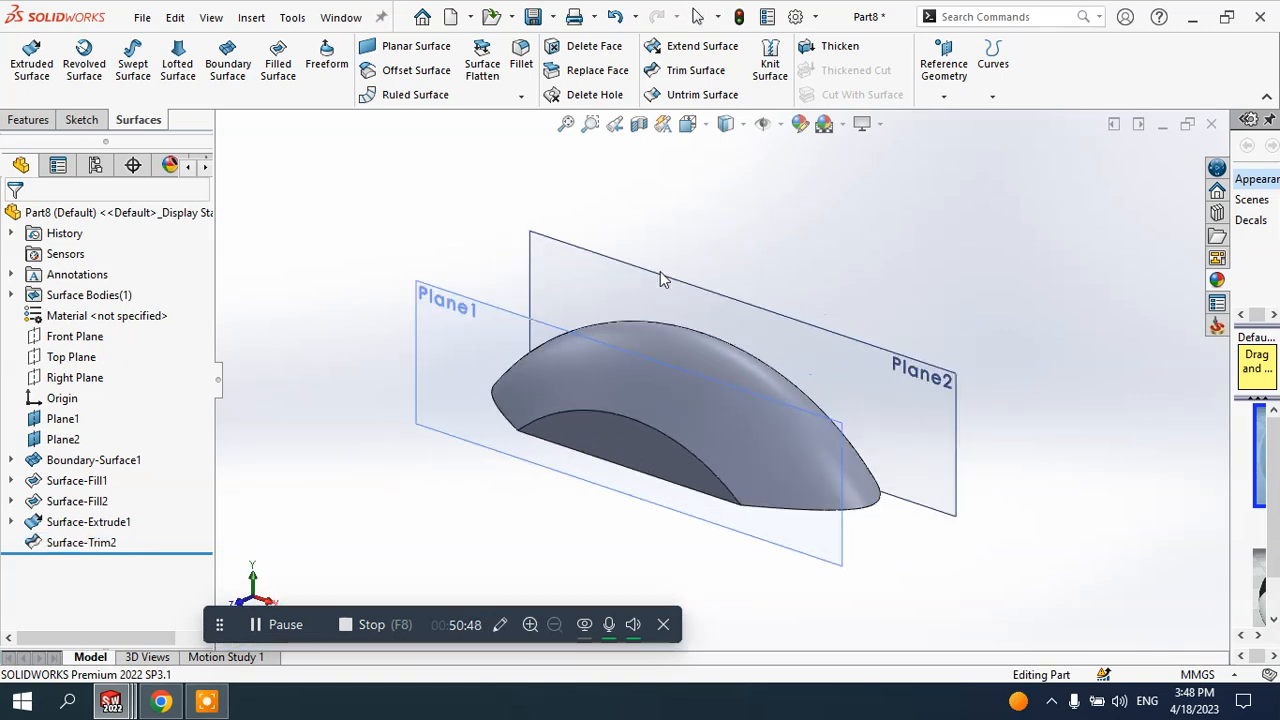
- Hide Plane1 and Plane2 around the trimmed body
left_click(490, 308)
left_click(579, 258)
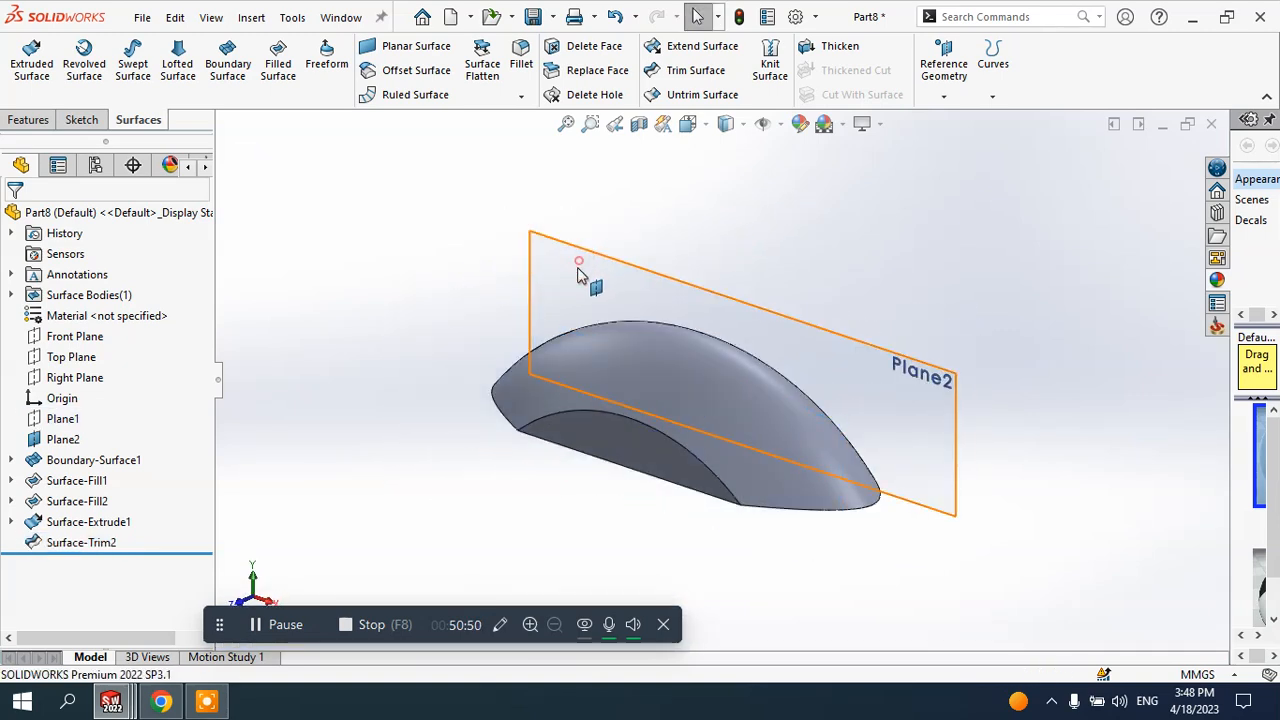
left_click(578, 275)
left_click(689, 214)
- Examine the trimmed body's underside and the faces contributed by the boundary surface, both filled surfaces and the extruded surface
middle_click_drag(689, 214, 770, 185)
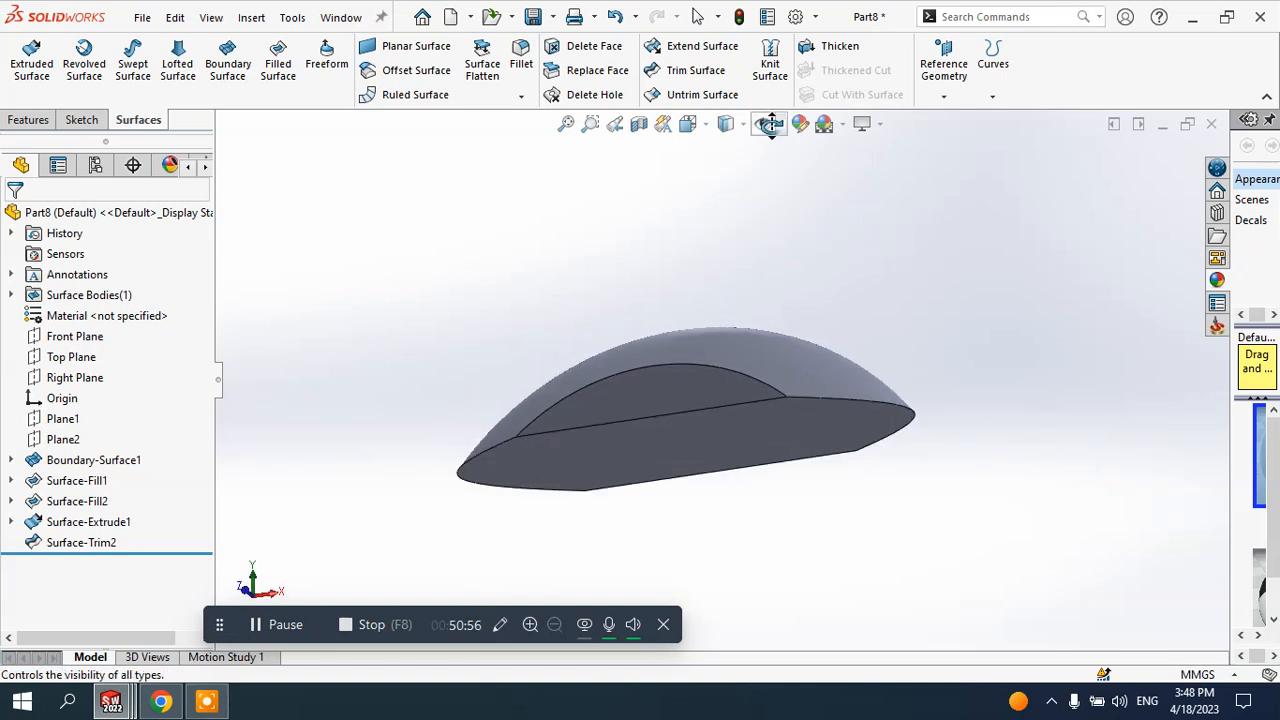
middle_click_drag(770, 123, 849, 246)
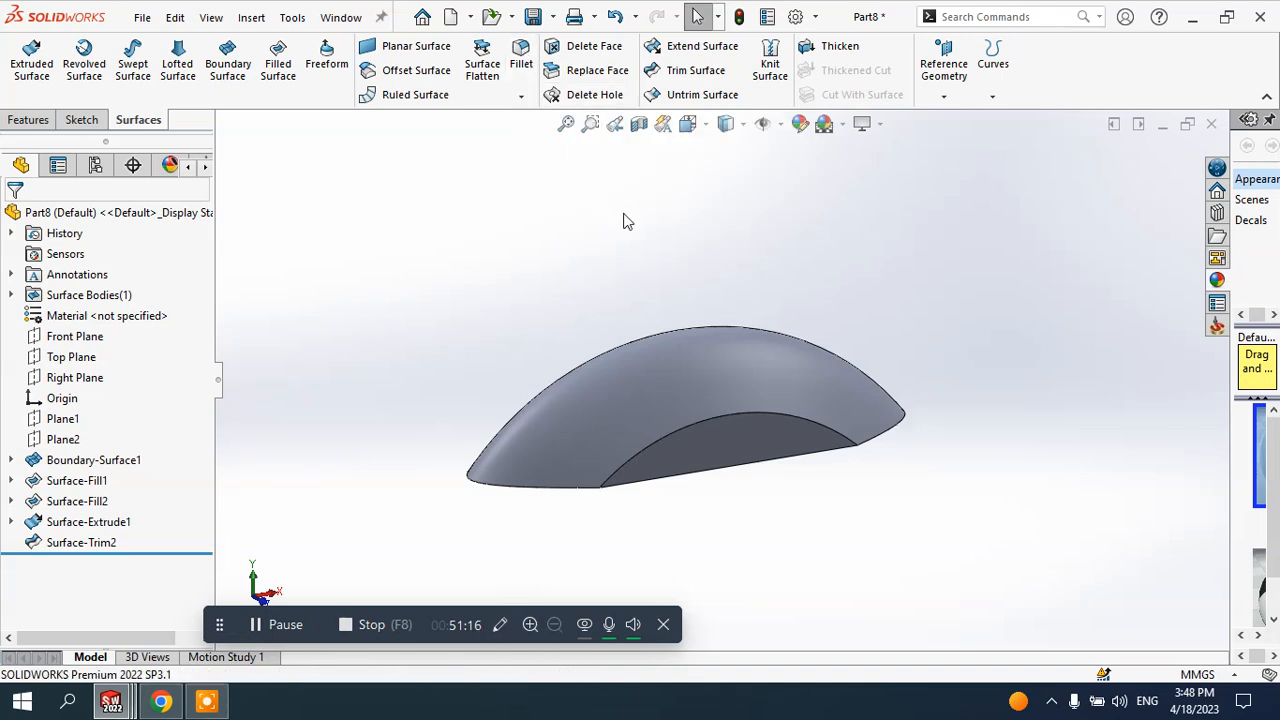
left_click(675, 366)
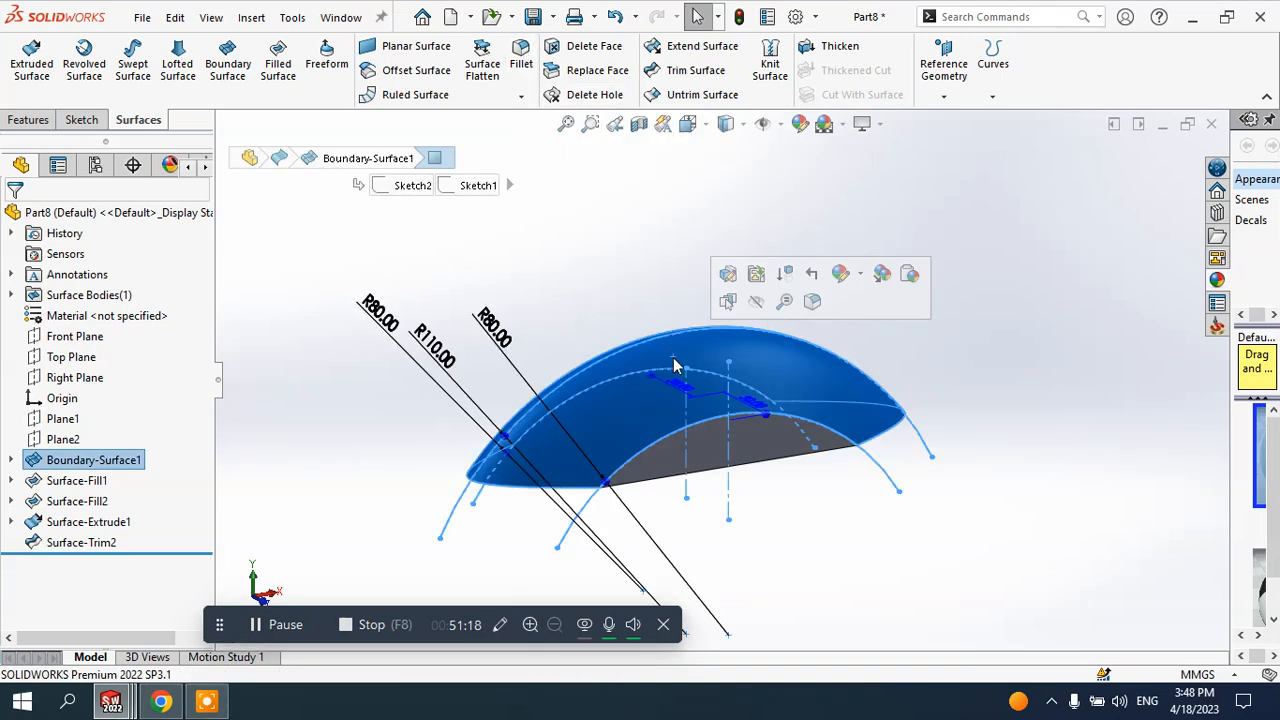
left_click(90, 482)
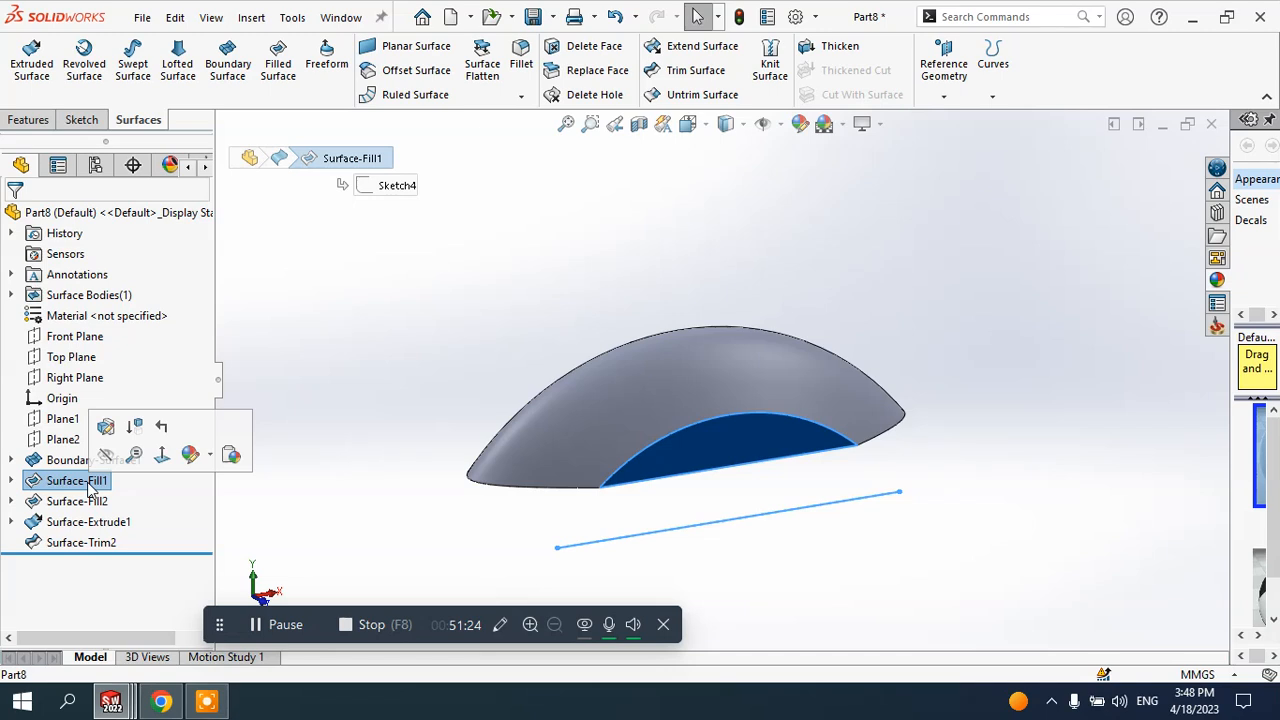
middle_click_drag(726, 486, 854, 451)
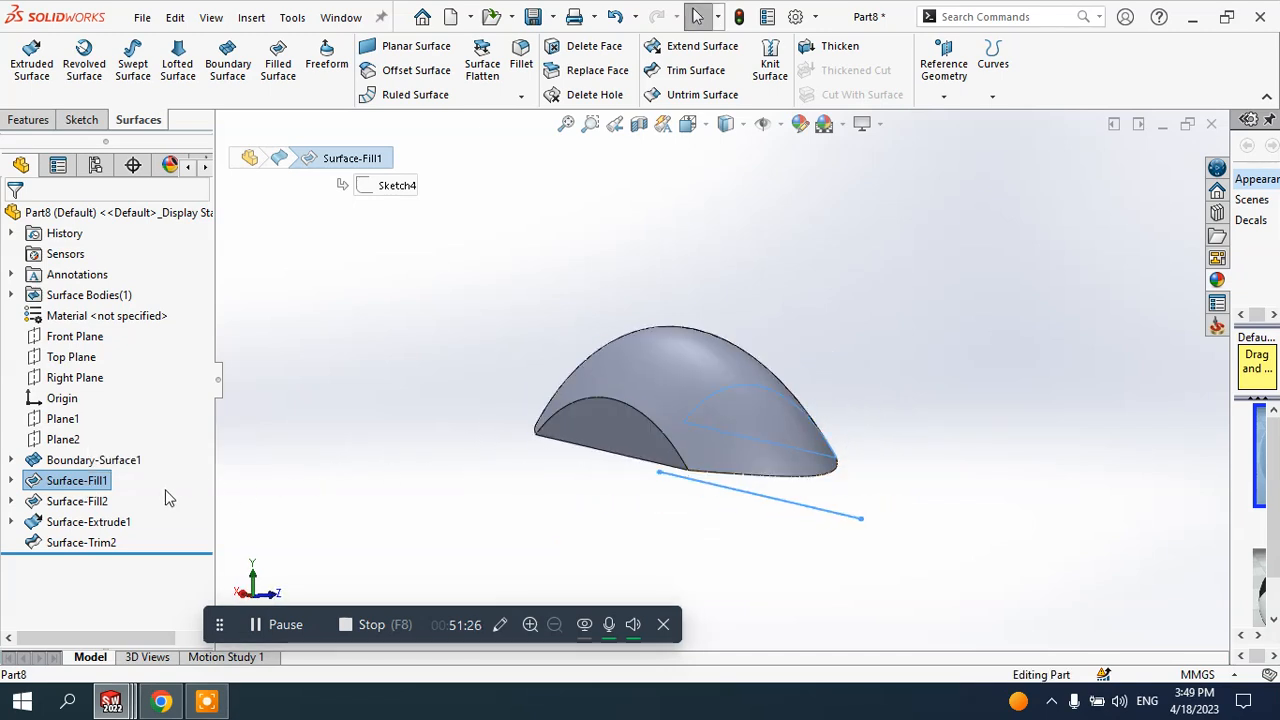
left_click(96, 503)
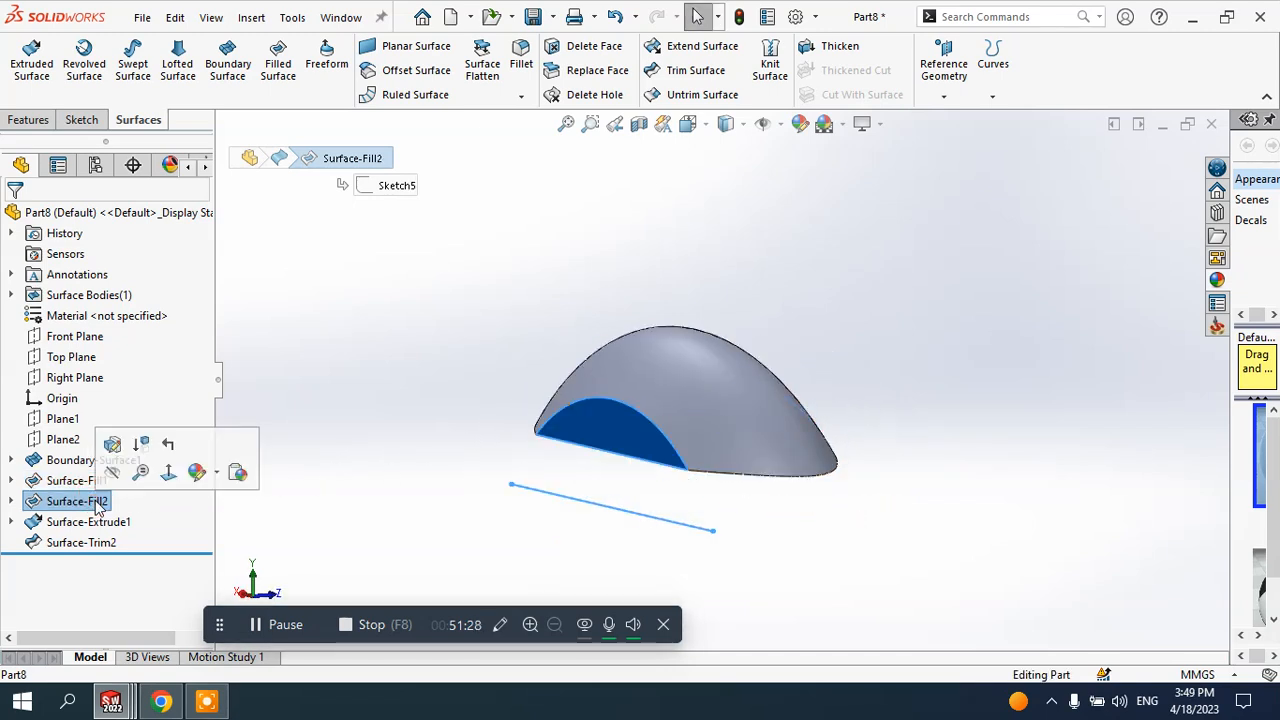
left_click(88, 523)
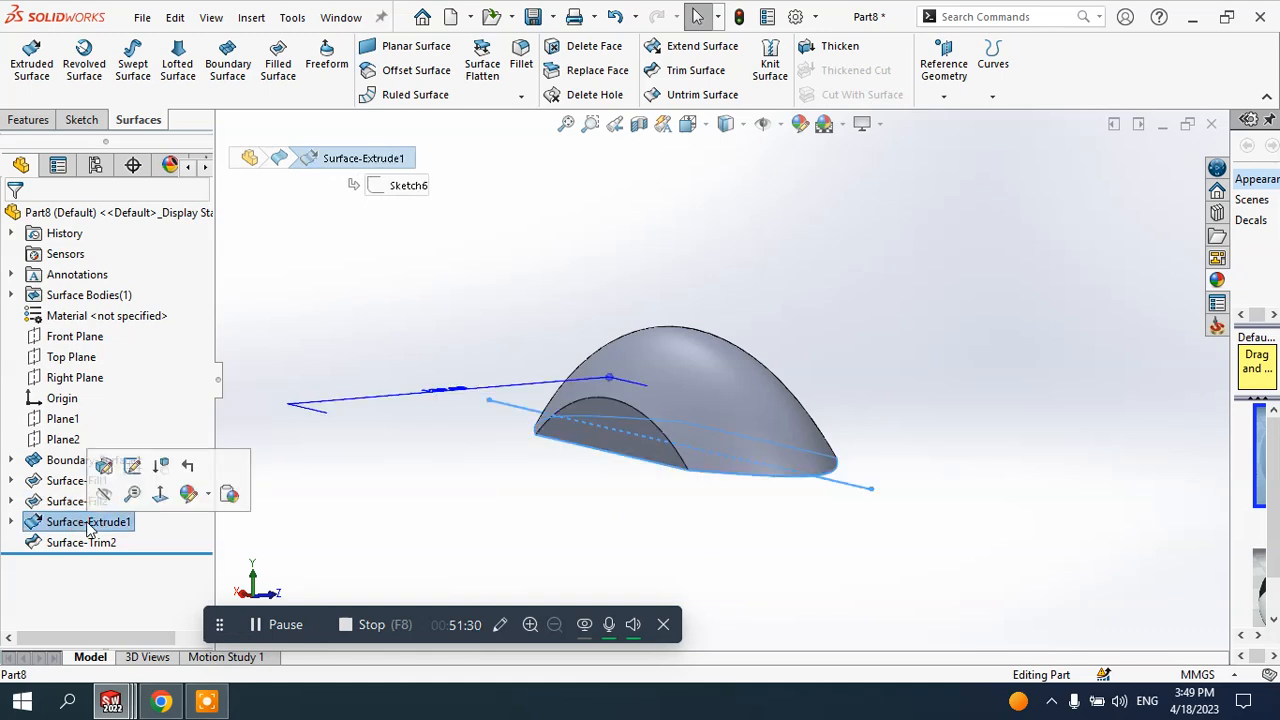
middle_click_drag(743, 480, 577, 495)
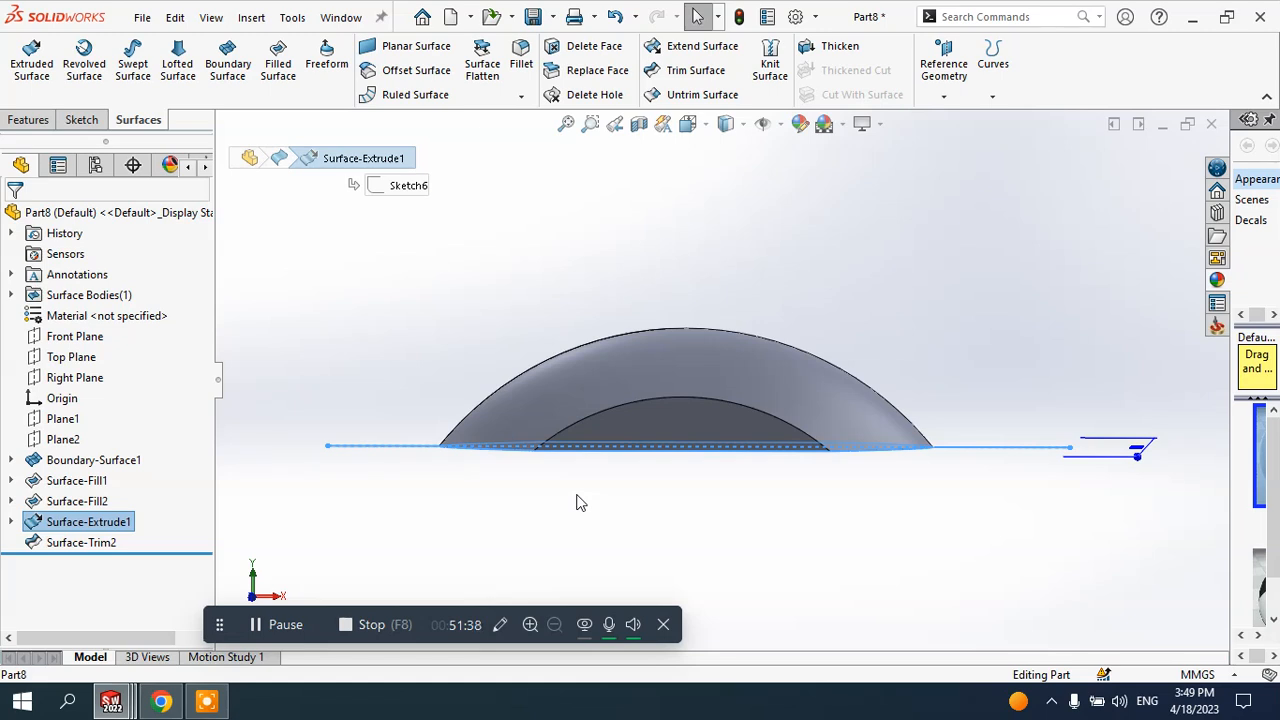
- Try to knit the trimmed surface body, first with default options and again with Merge entities enabled
left_click(770, 60)
middle_click_drag(700, 222, 729, 323)
left_click(709, 357)
middle_click_drag(791, 449, 731, 302)
left_click(575, 427)
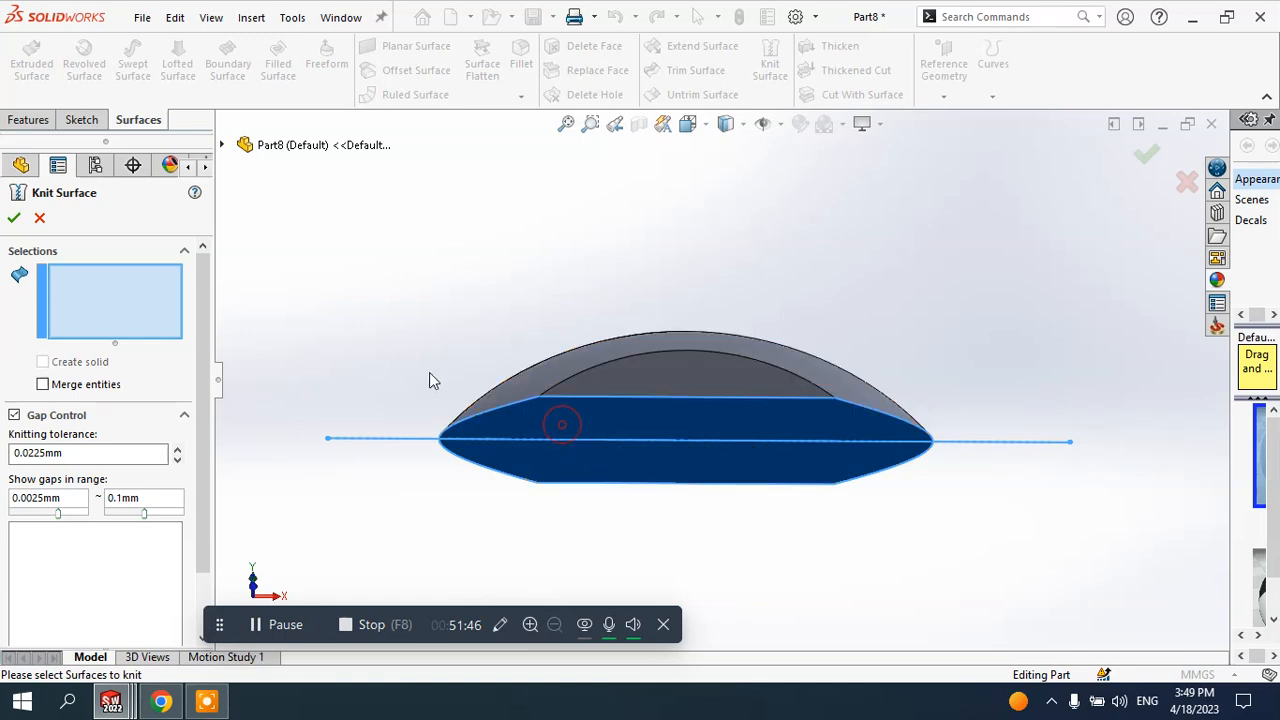
left_click(670, 385)
middle_click_drag(670, 385, 678, 528)
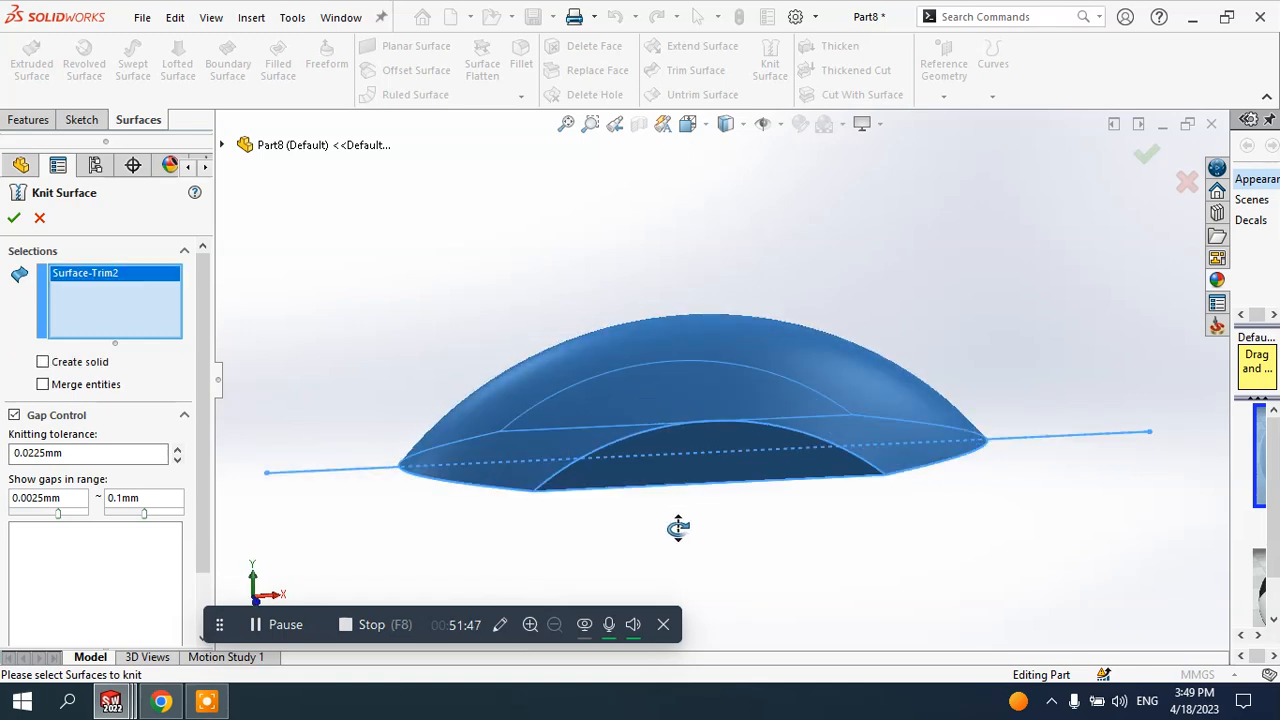
left_click(15, 218)
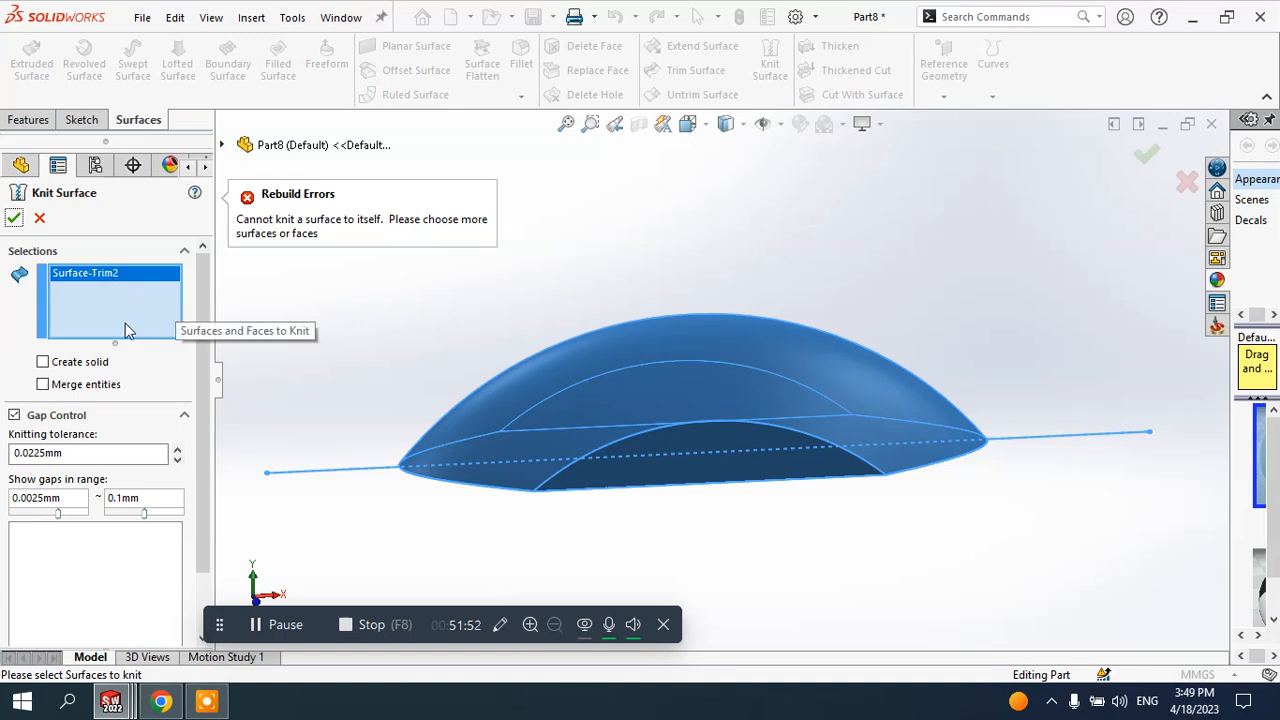
left_click(74, 389)
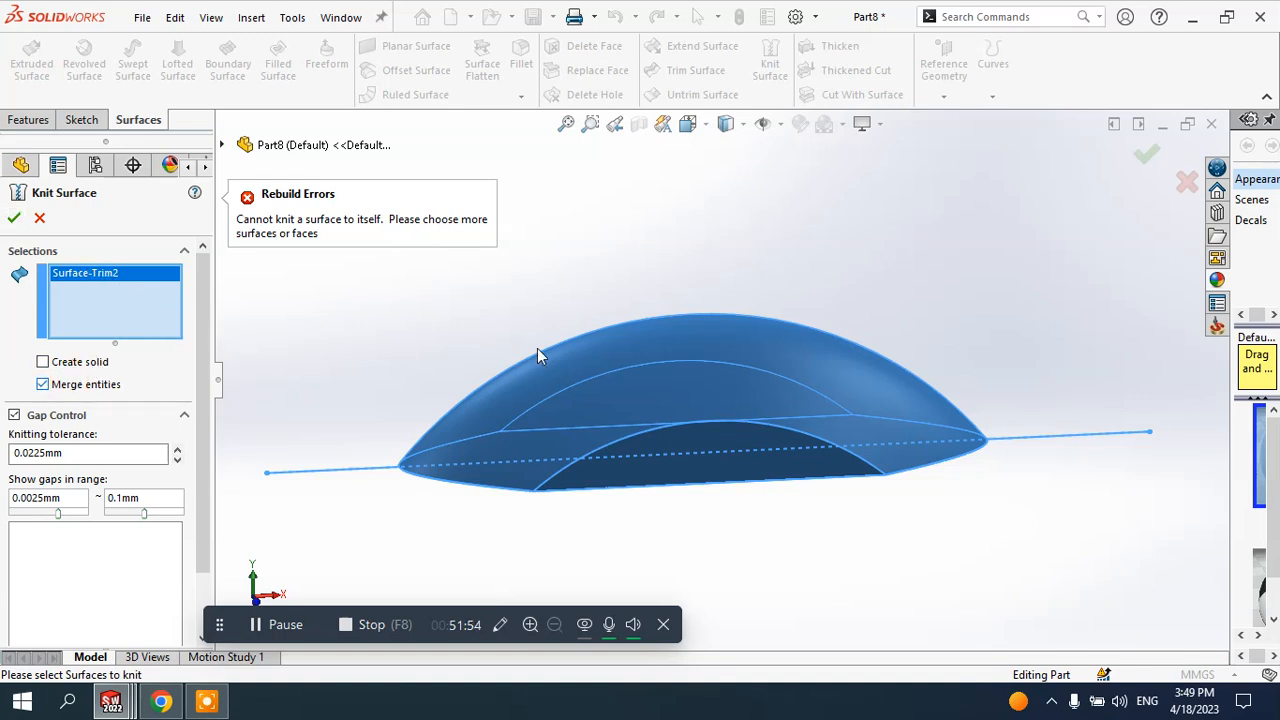
left_click(14, 219)
left_click(40, 219)
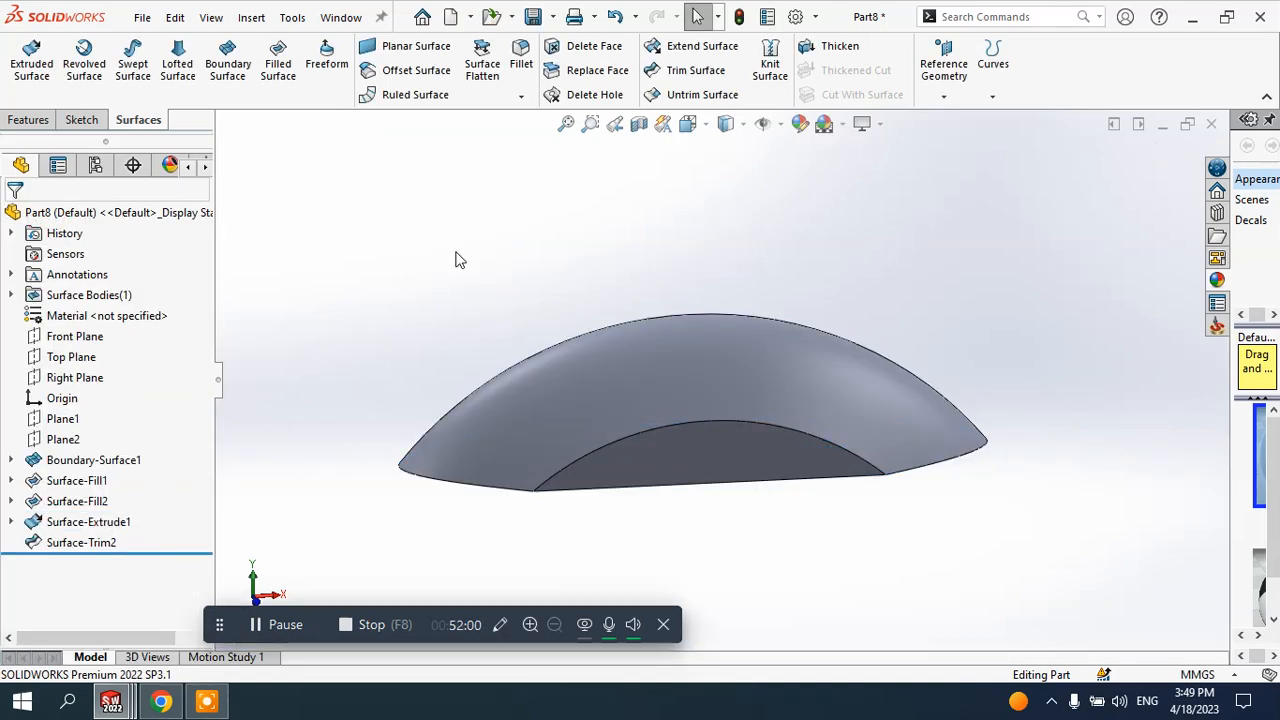
- Try once more to knit the single trimmed surface body, leaving Create solid and Merge entities off
left_click(770, 63)
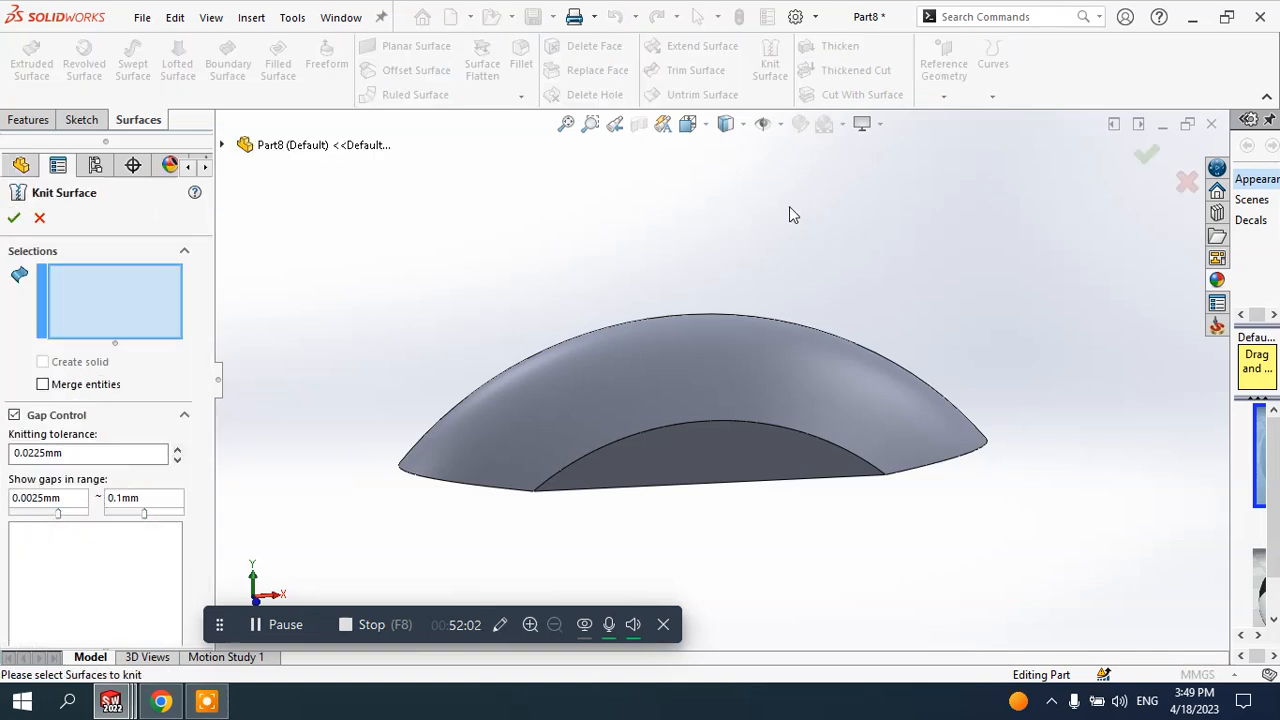
left_click(640, 360)
middle_click_drag(623, 303, 422, 387)
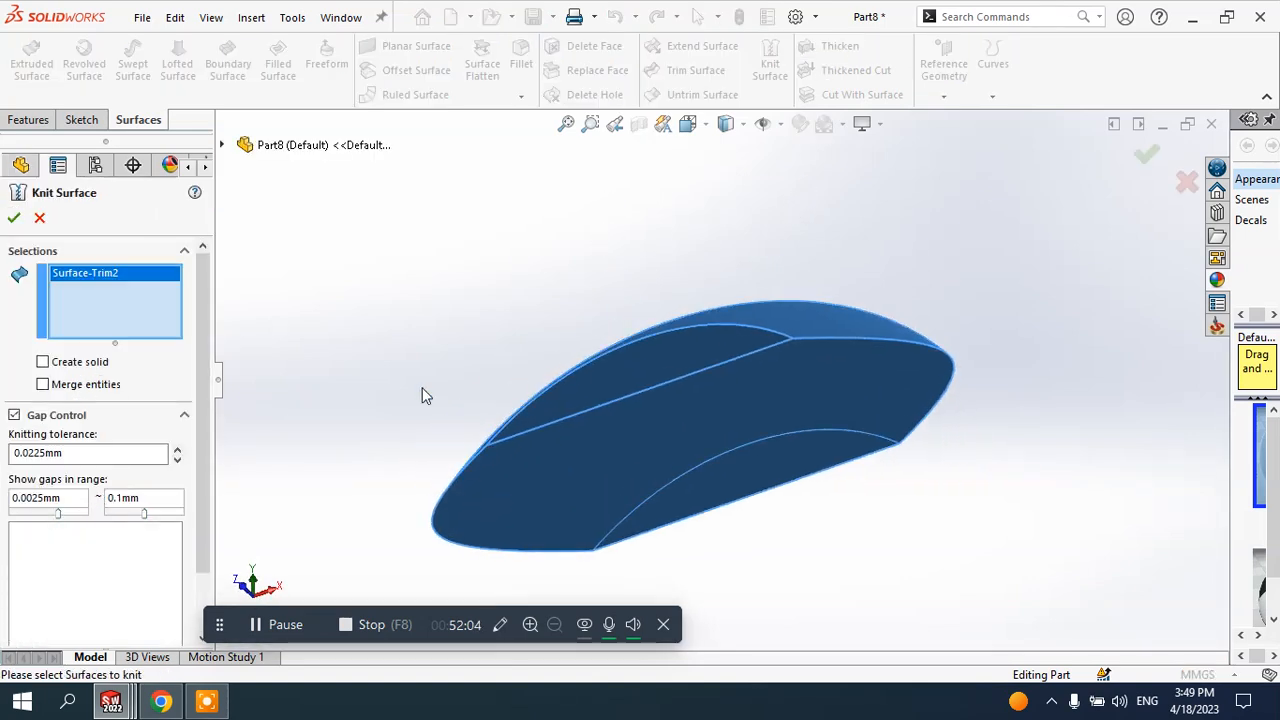
left_click(14, 219)
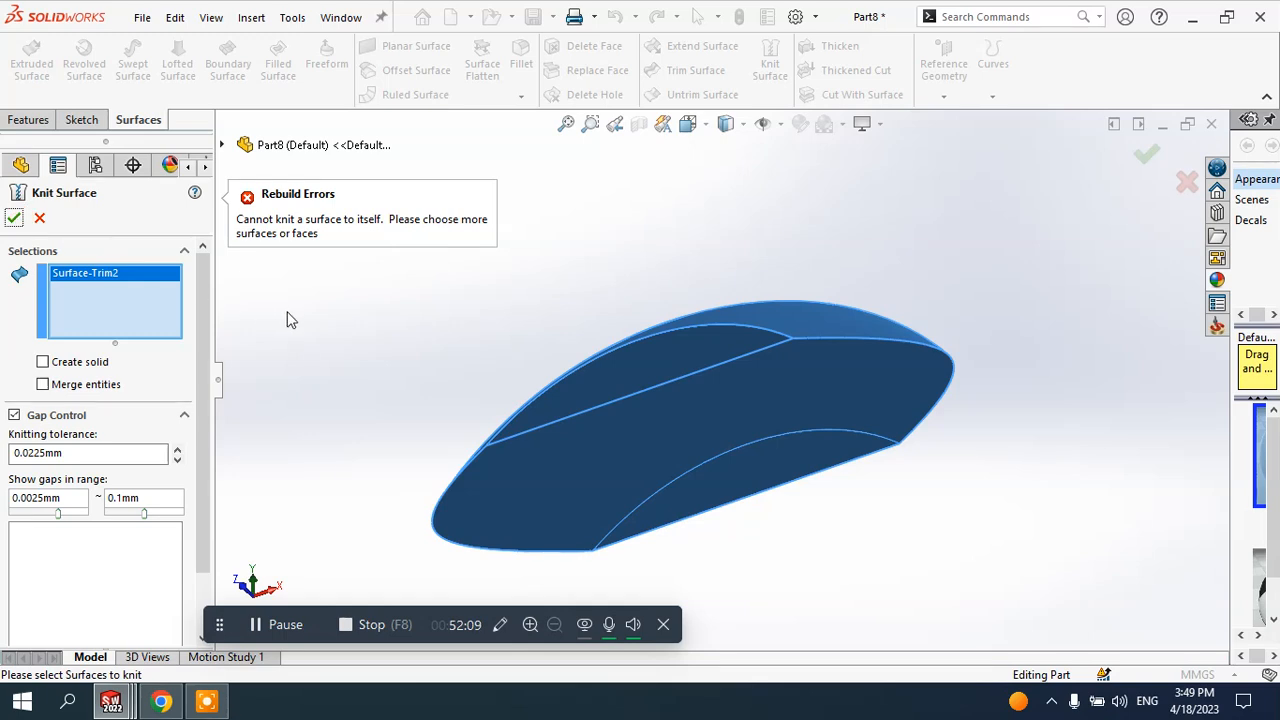
middle_click_drag(475, 385, 491, 531)
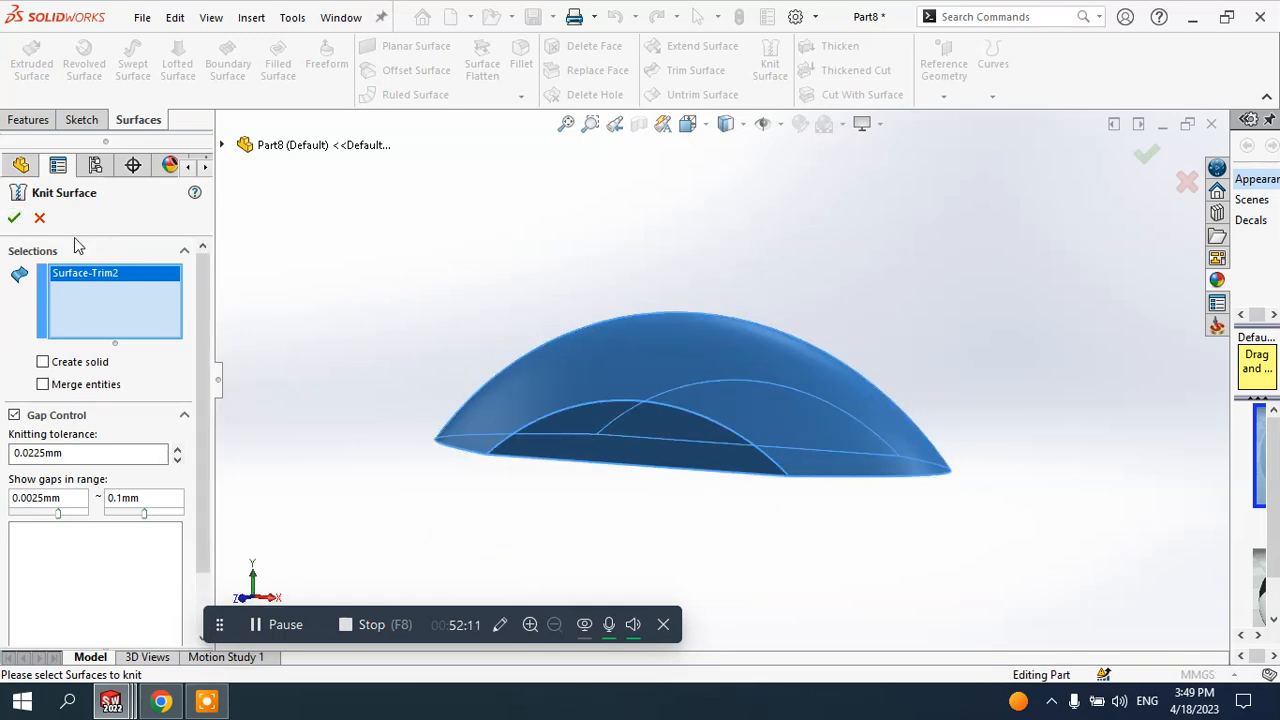
middle_click_drag(426, 226, 497, 277)
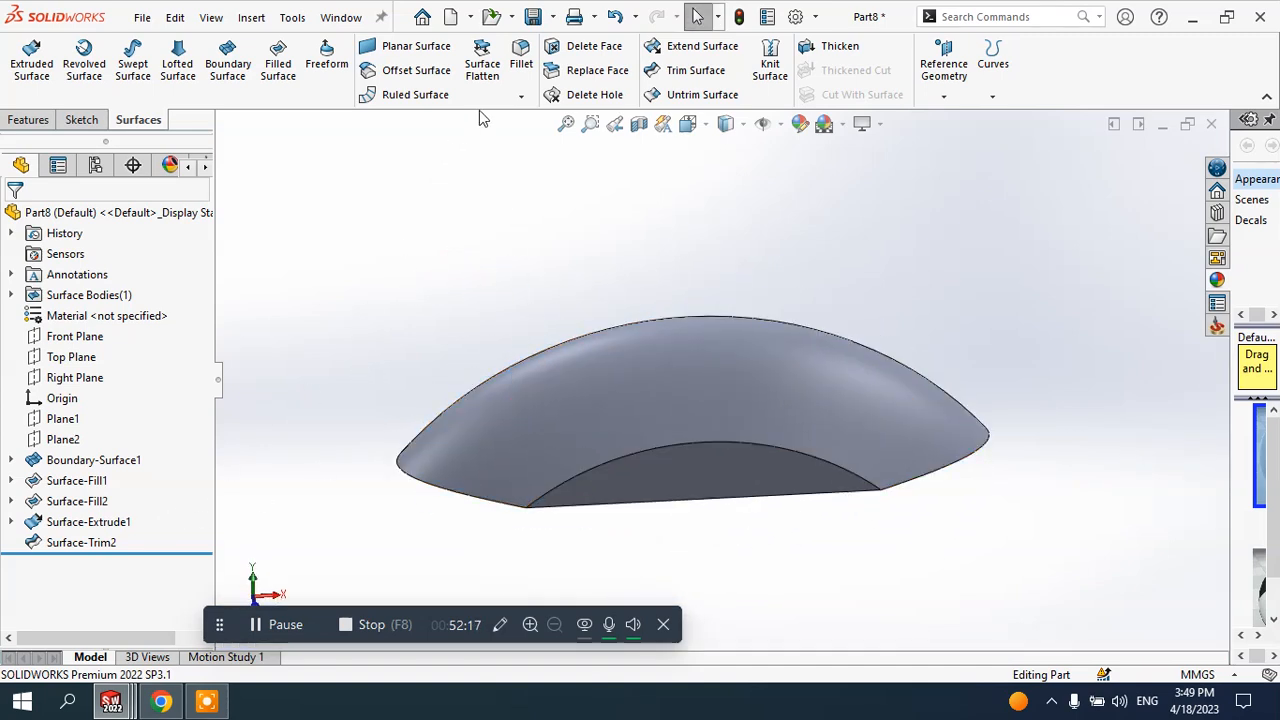
- Fillet the arched upper edges of both flat sides of the body with a 10 mm radius
left_click(521, 57)
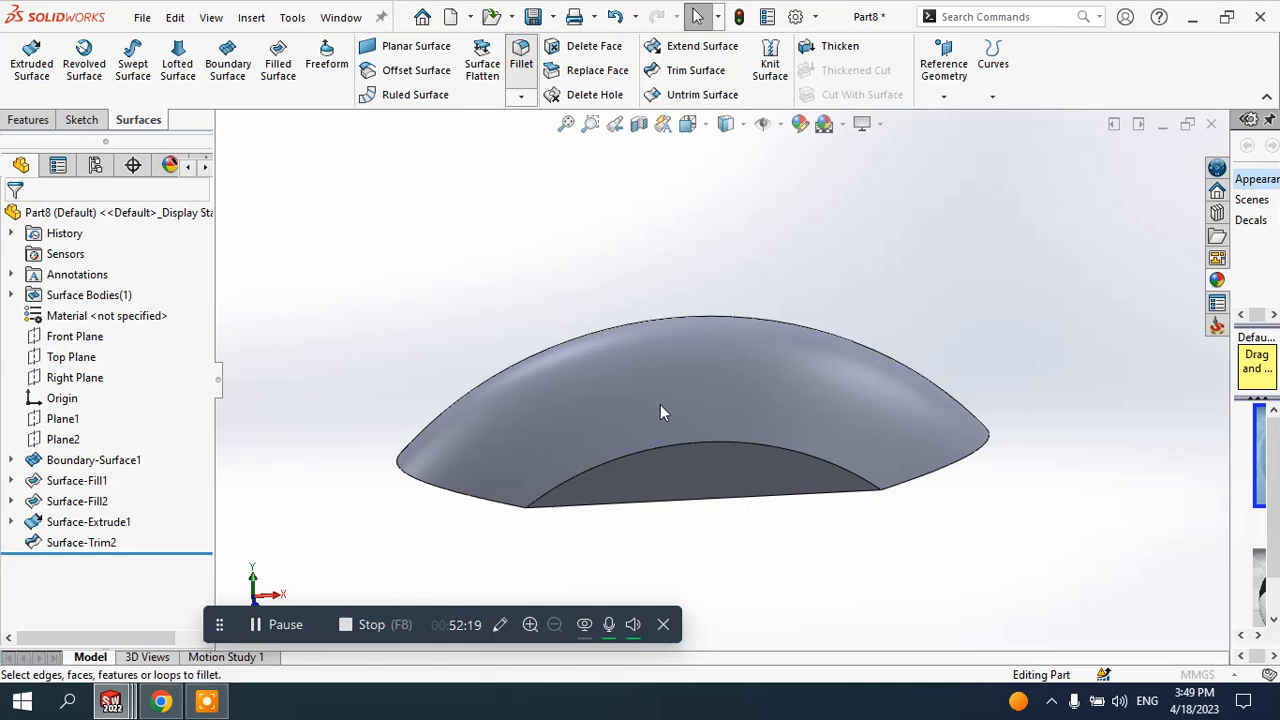
left_click(672, 452)
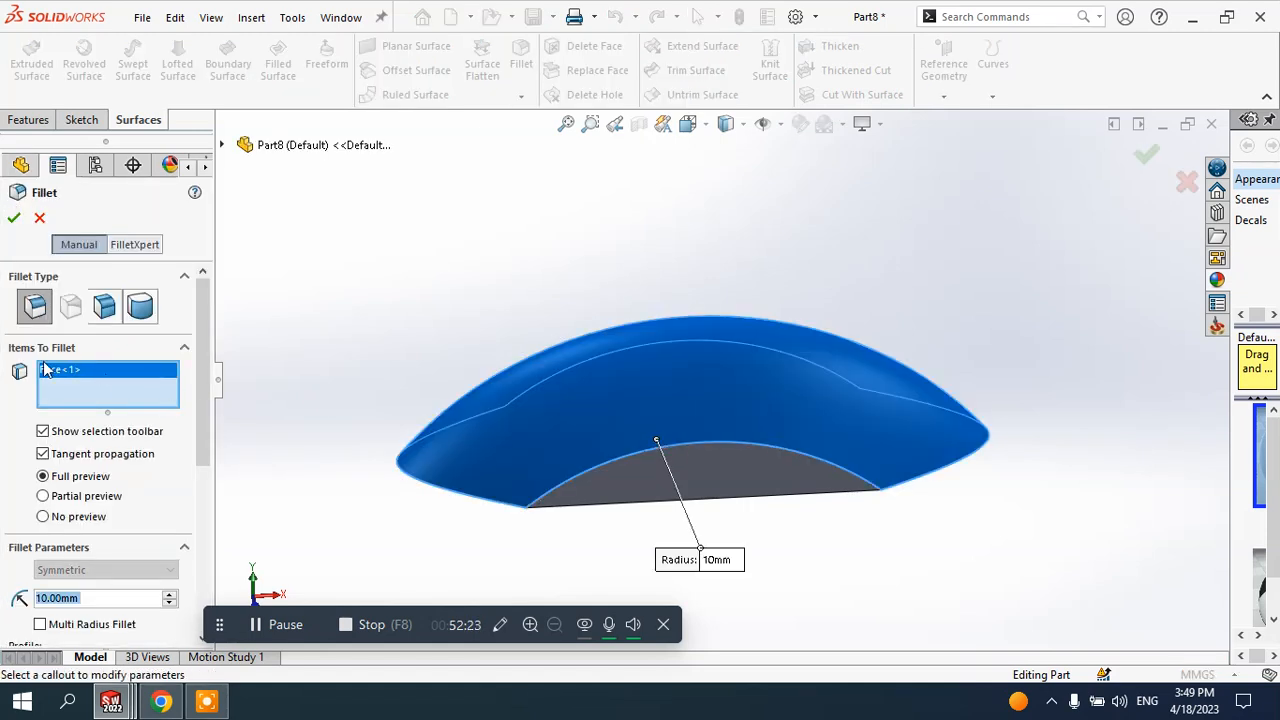
right_click(45, 370)
left_click(95, 406)
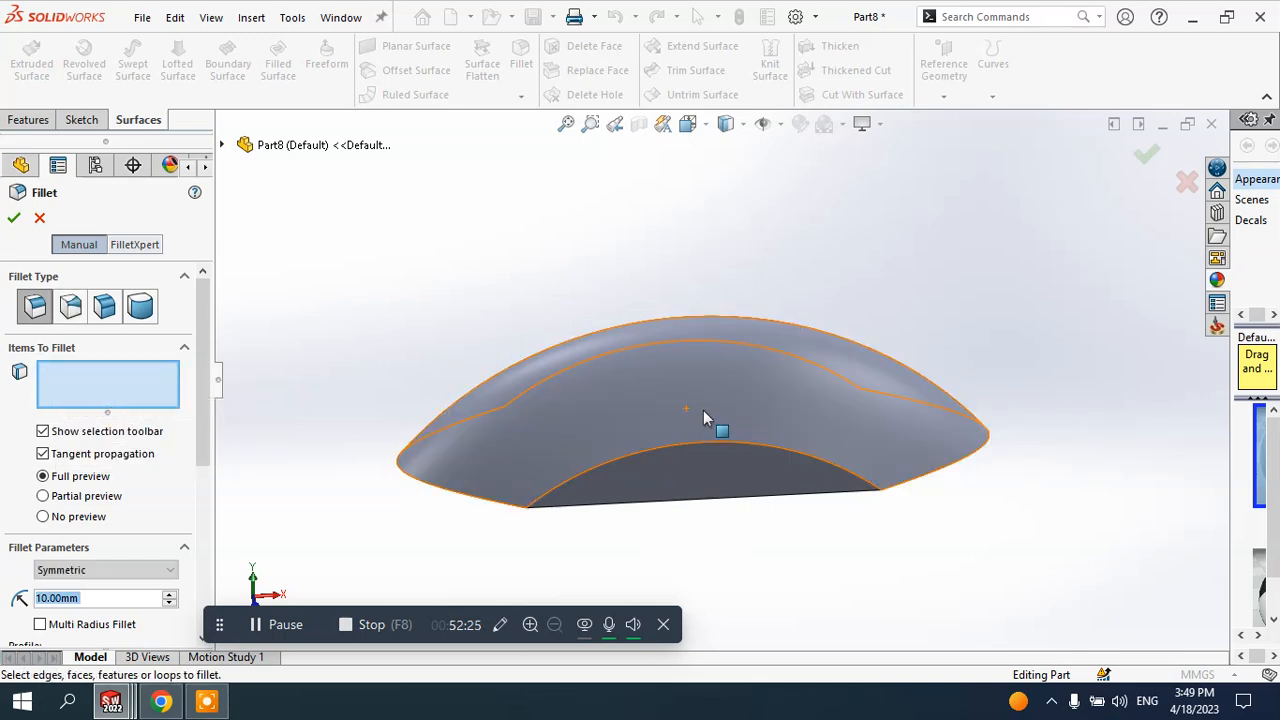
left_click(713, 442)
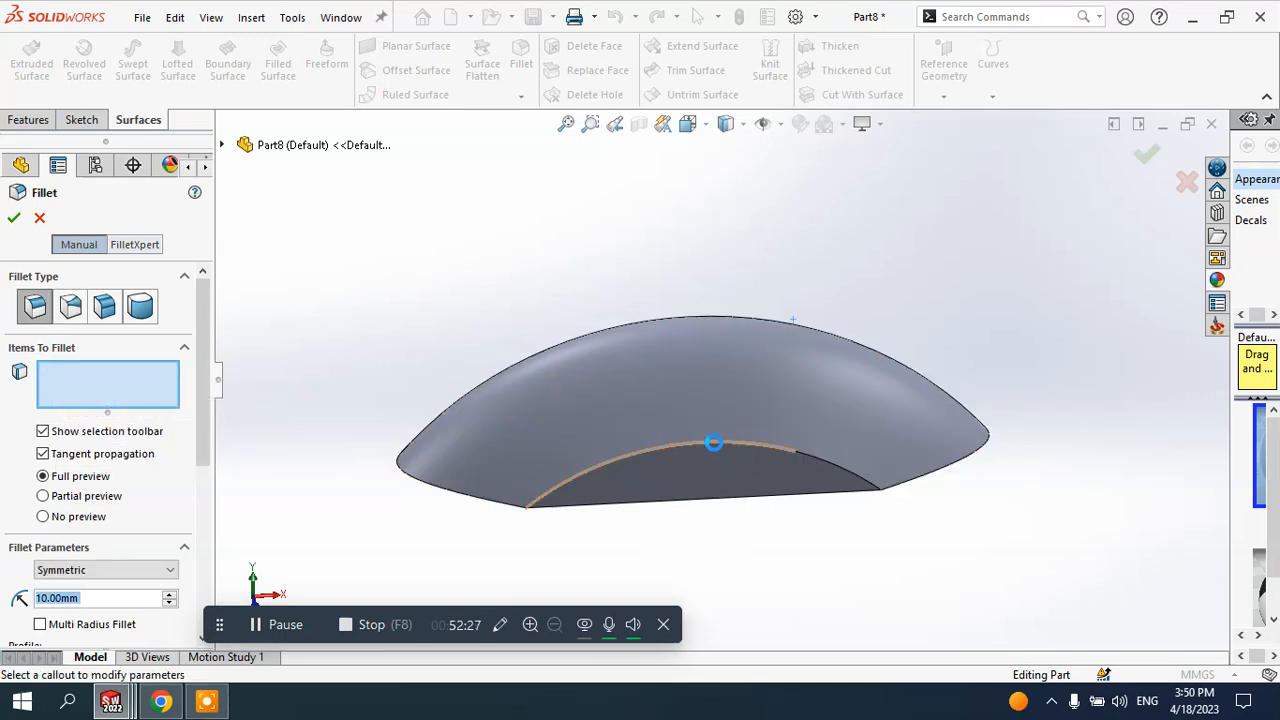
middle_click_drag(834, 494, 660, 431)
scroll(660, 433, "down", 3)
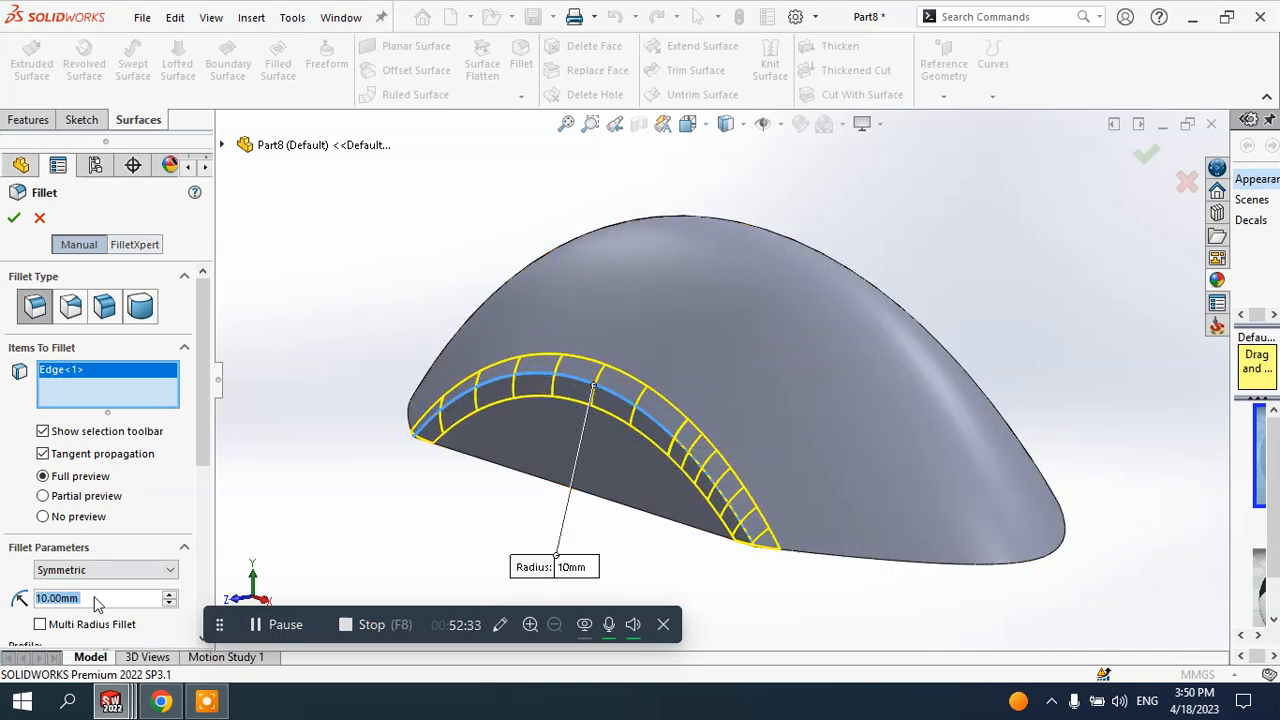
middle_click_drag(897, 449, 789, 443)
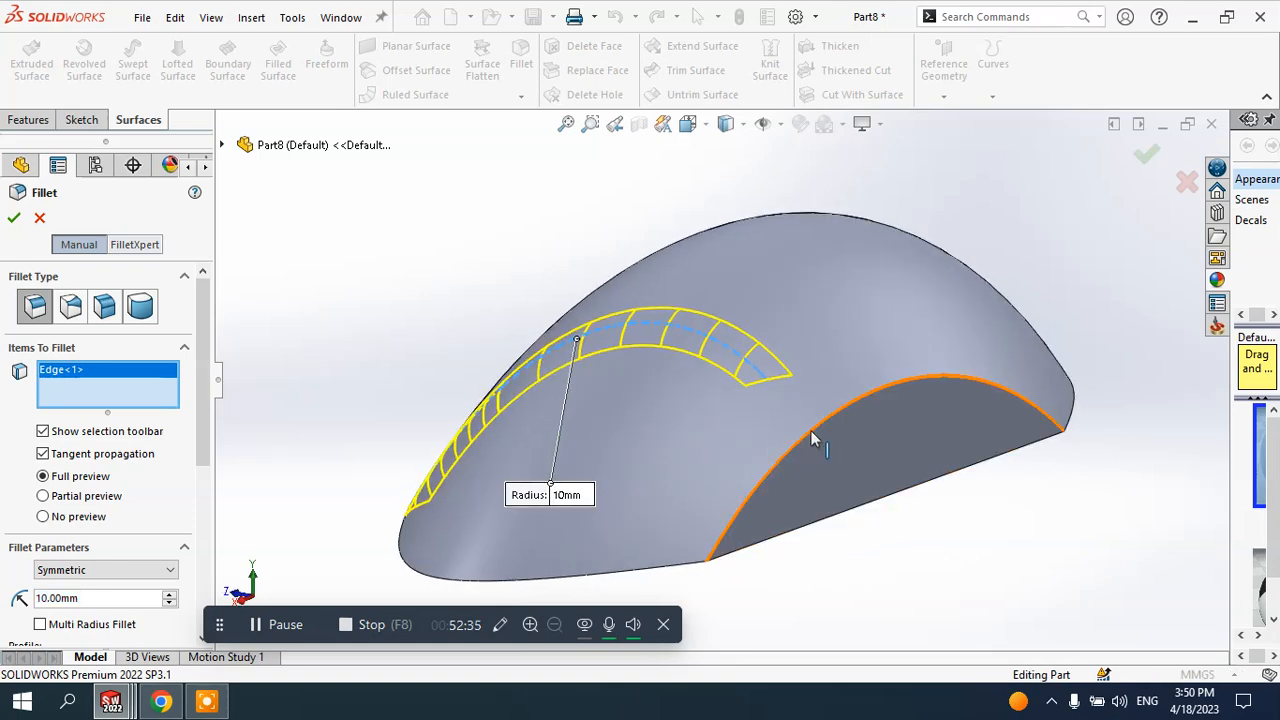
left_click(812, 438)
scroll(790, 430, "up", 2)
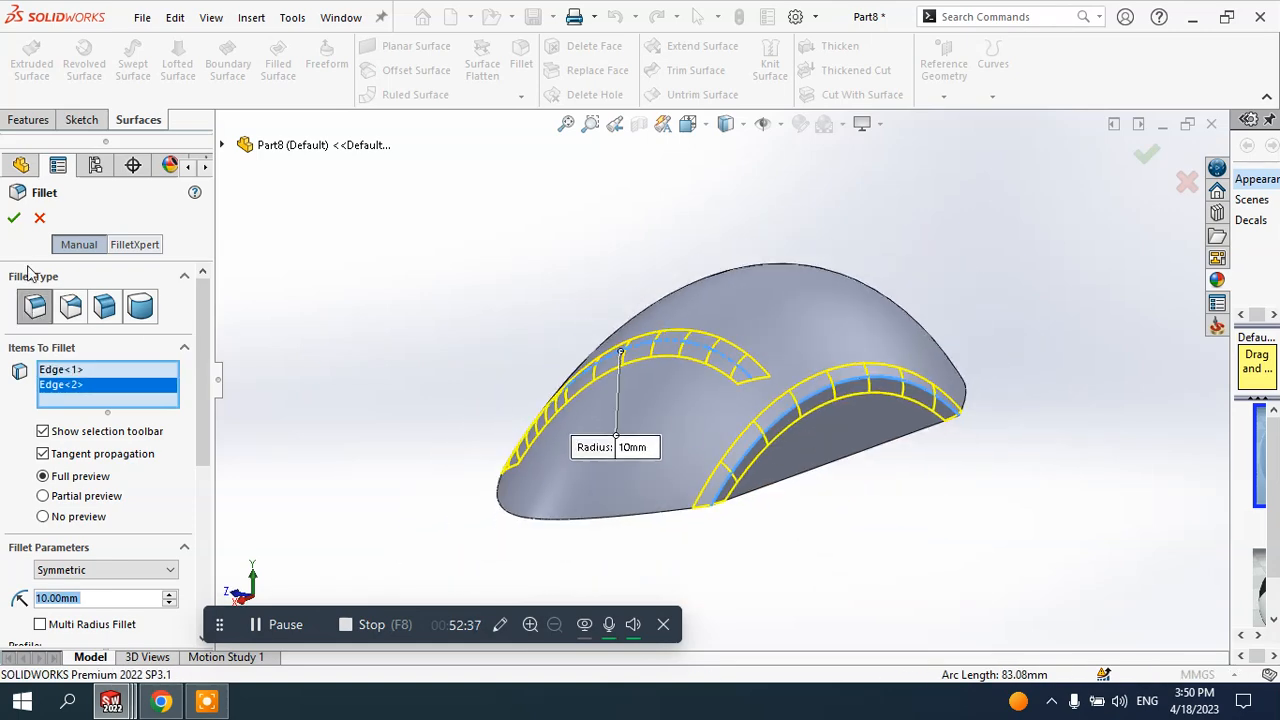
left_click(14, 217)
- Fillet the body's entire bottom perimeter edge with a 5 mm radius, using tangent propagation
middle_click_drag(357, 237, 391, 289)
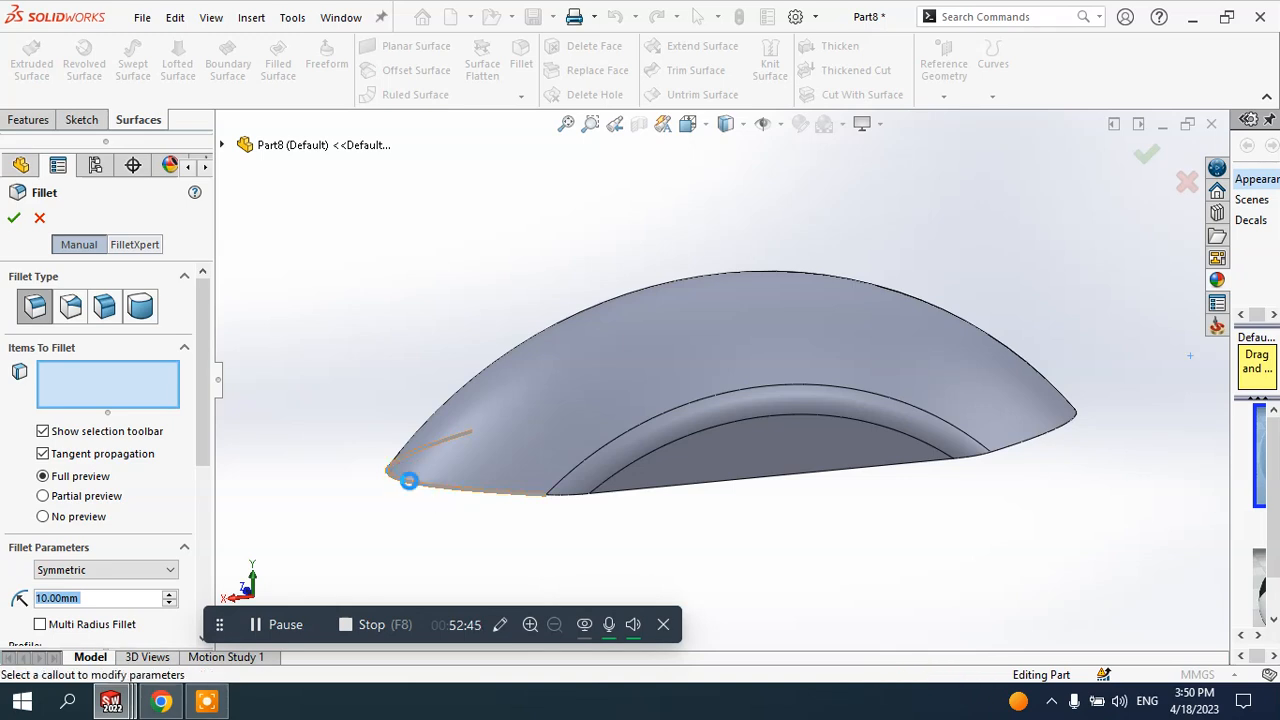
left_click(409, 481)
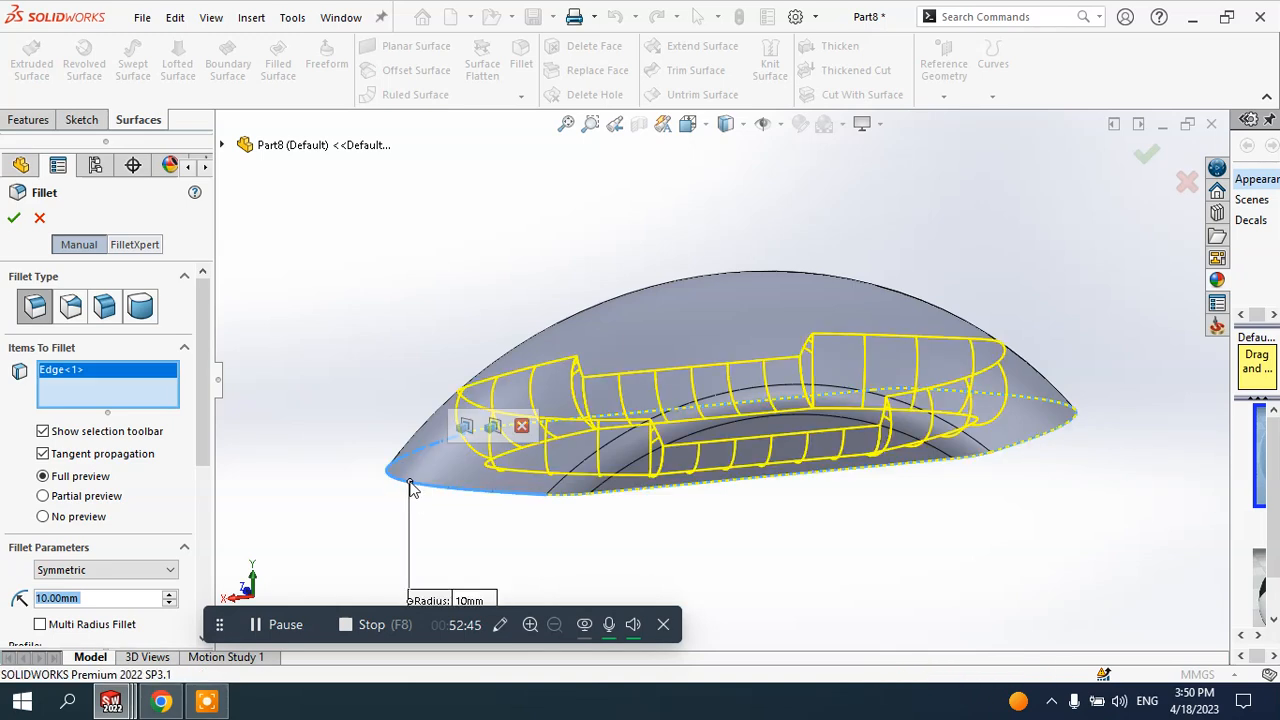
left_click(88, 597)
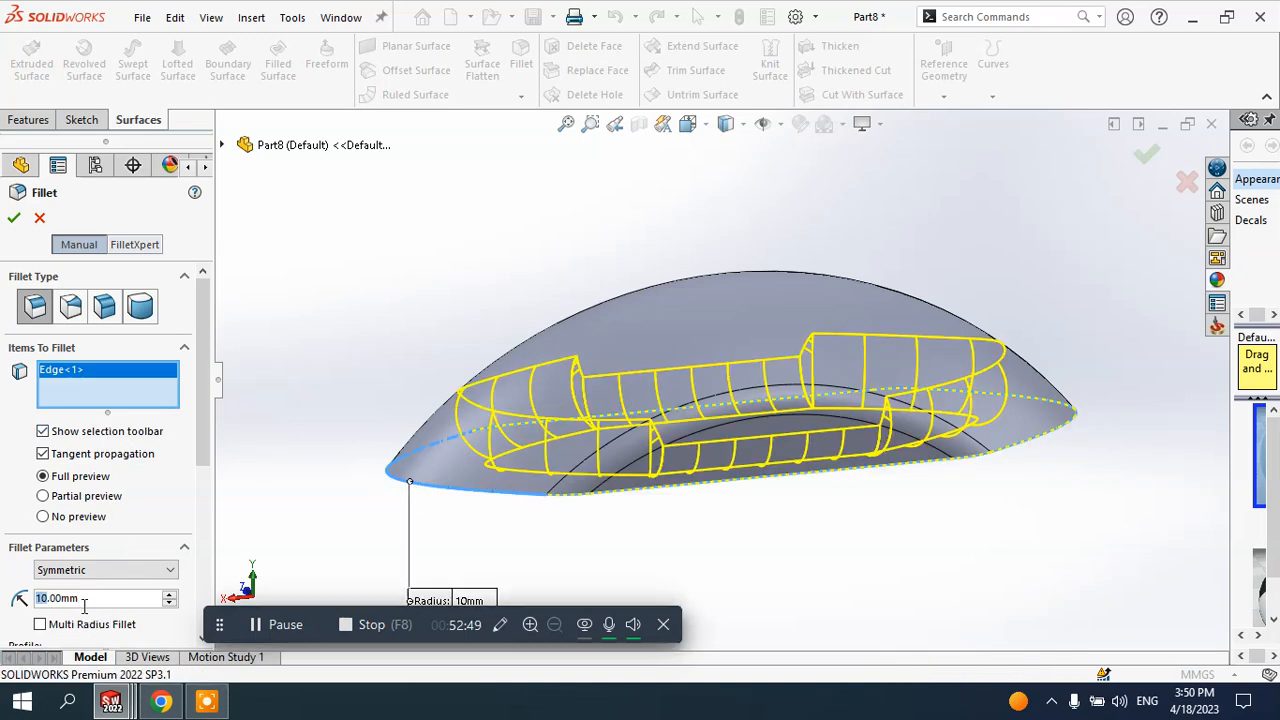
double_click(76, 598)
type("5")
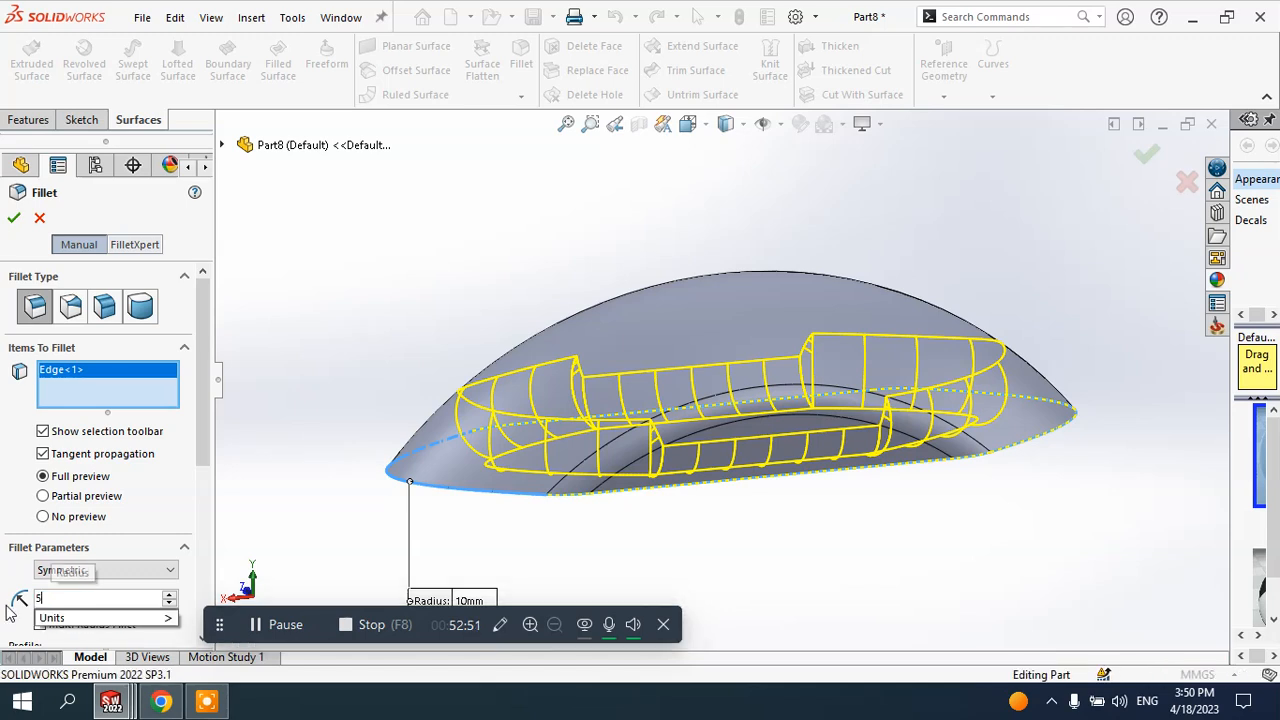
key("Return")
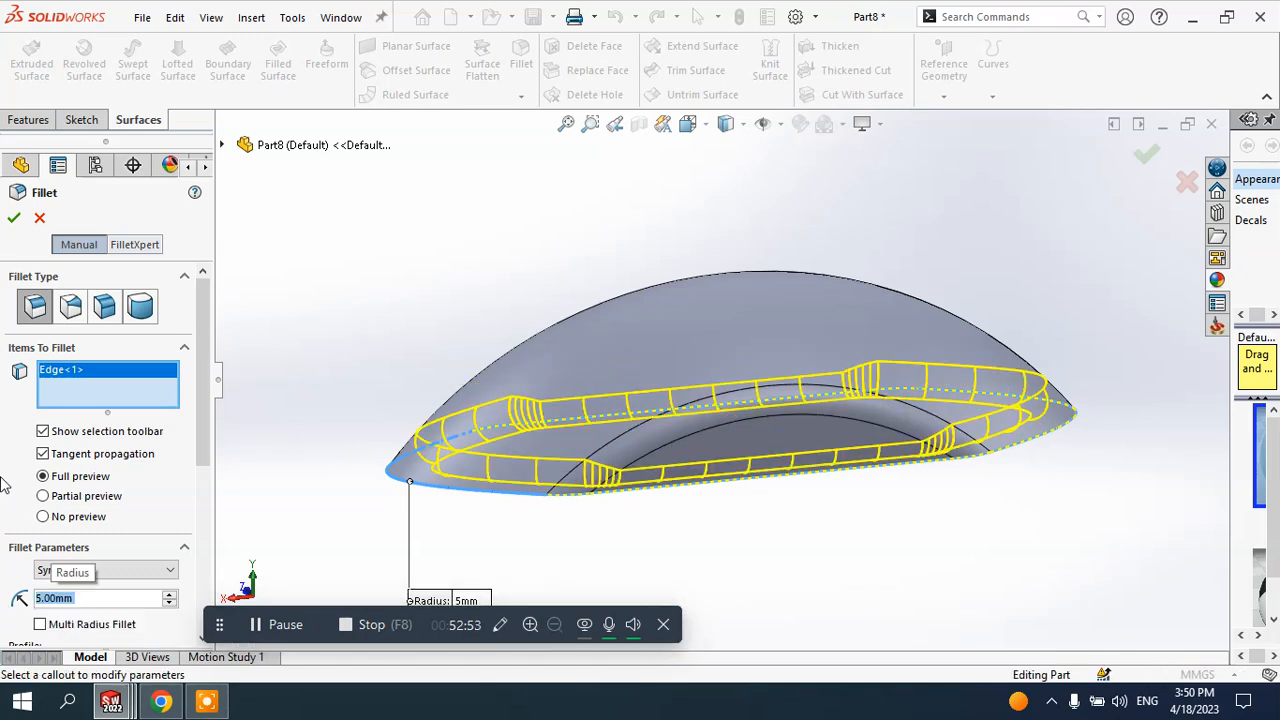
left_click(10, 222)
- Inspect the inside of the filleted body with a temporary section view along the Front Plane
scroll(617, 300, "up", 3)
middle_click_drag(650, 371, 768, 355)
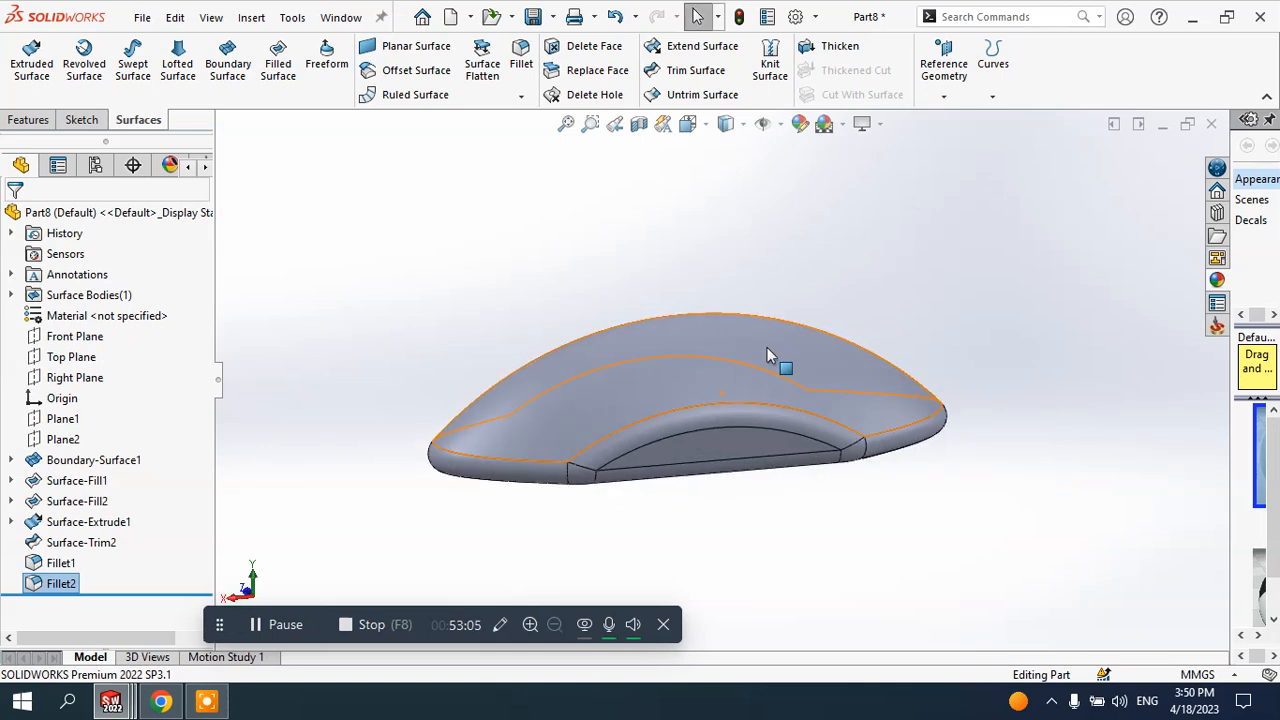
left_click(639, 123)
middle_click_drag(705, 416, 776, 402)
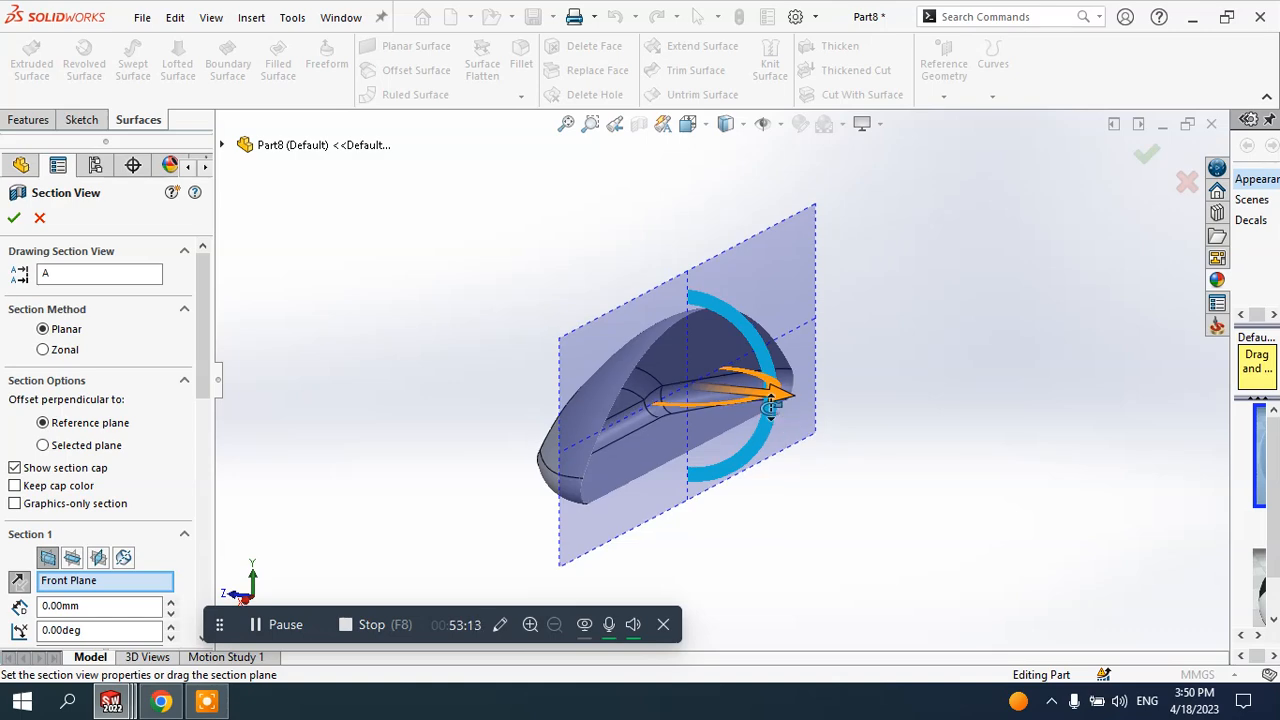
middle_click_drag(771, 408, 716, 440)
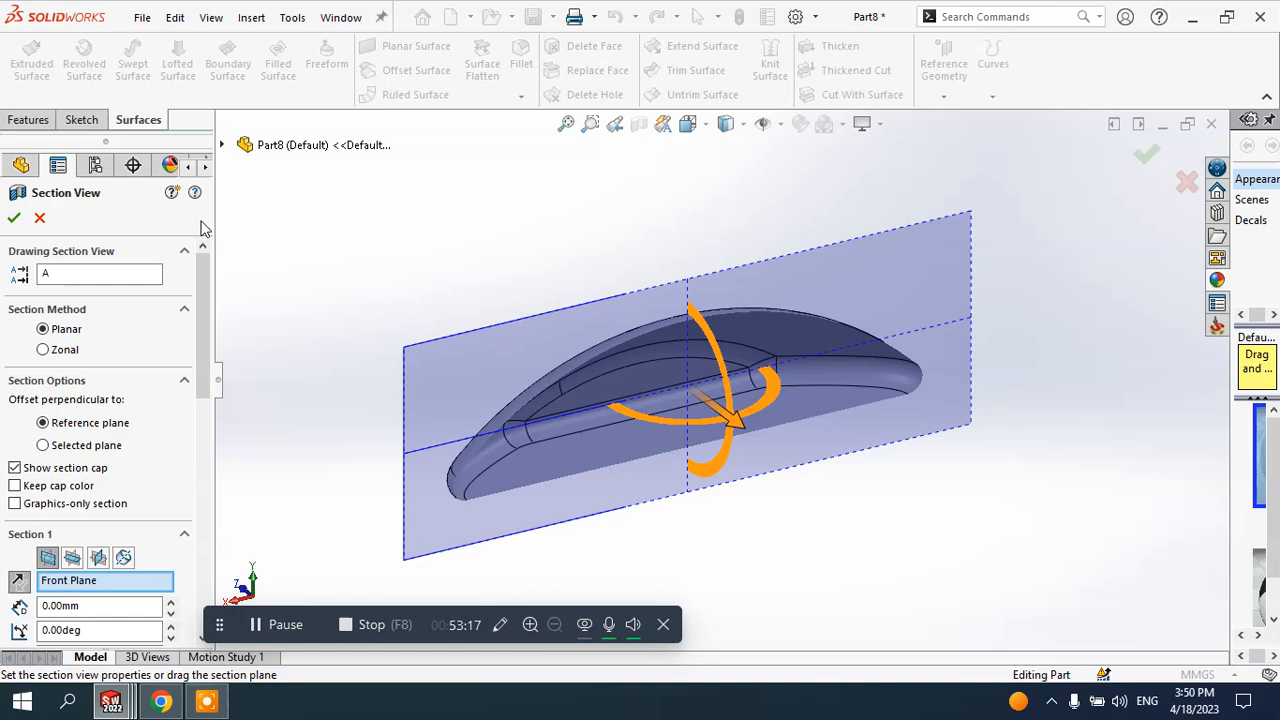
left_click(40, 218)
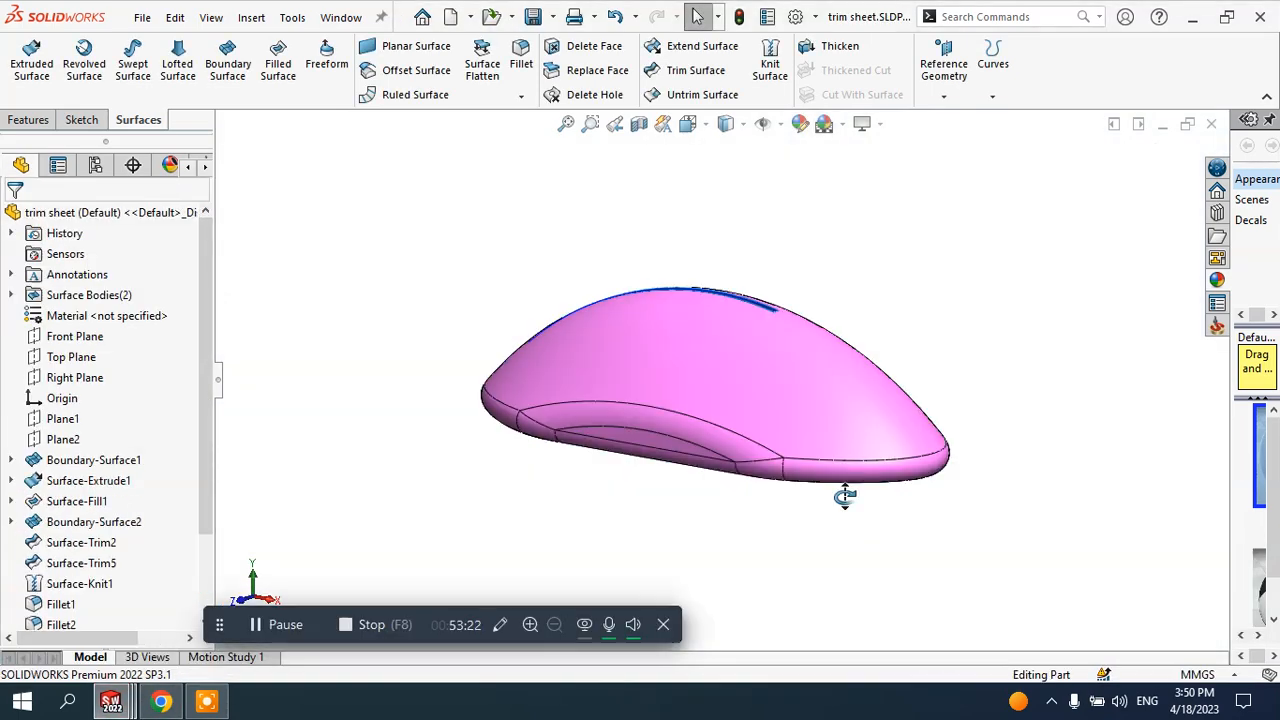
- Examine the swept groove along the top of the finished mouse in the trim sheet part, including its curve and surface sweep
middle_click_drag(845, 494, 980, 548)
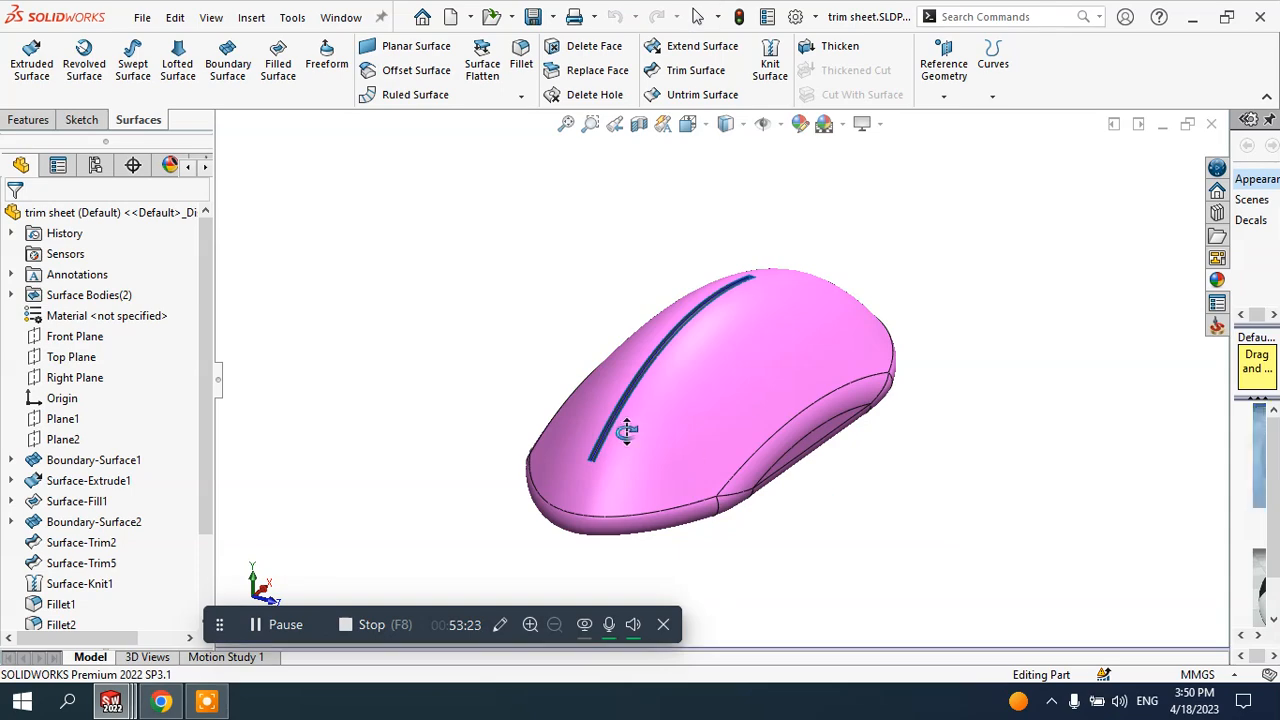
scroll(628, 434, "down", 3)
scroll(612, 458, "down", 2)
left_click(585, 458)
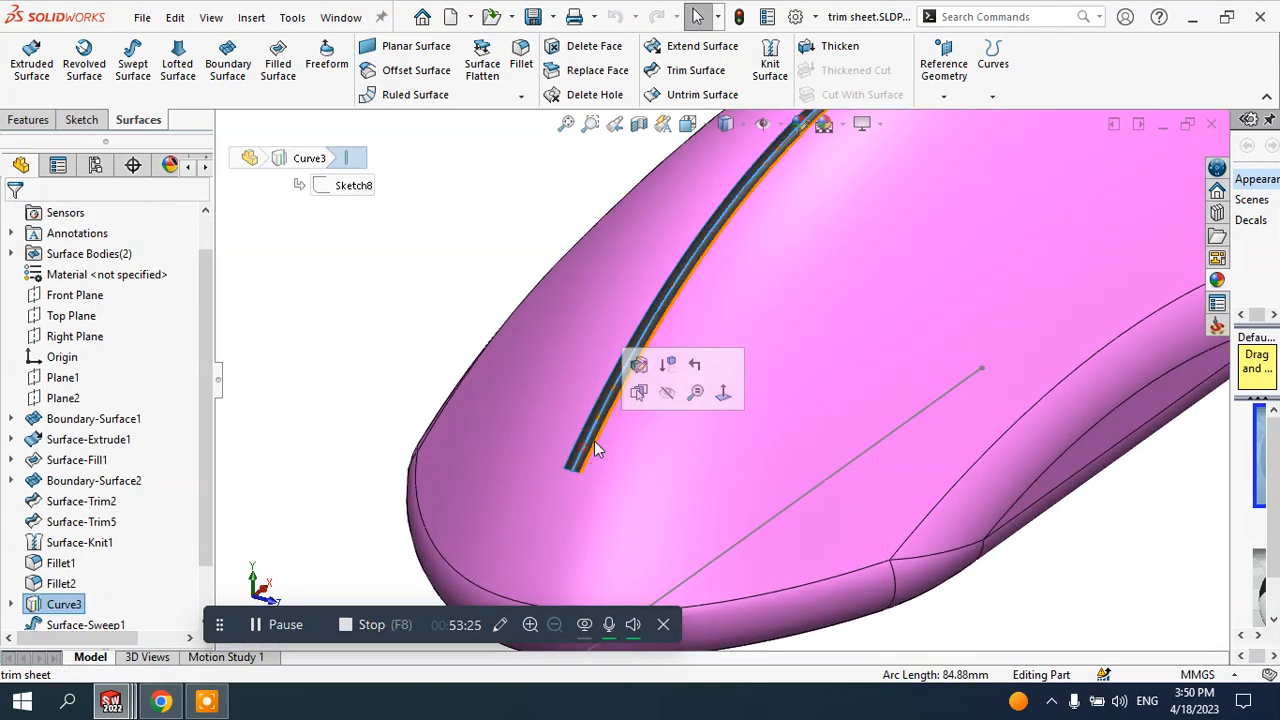
scroll(584, 445, "up", 4)
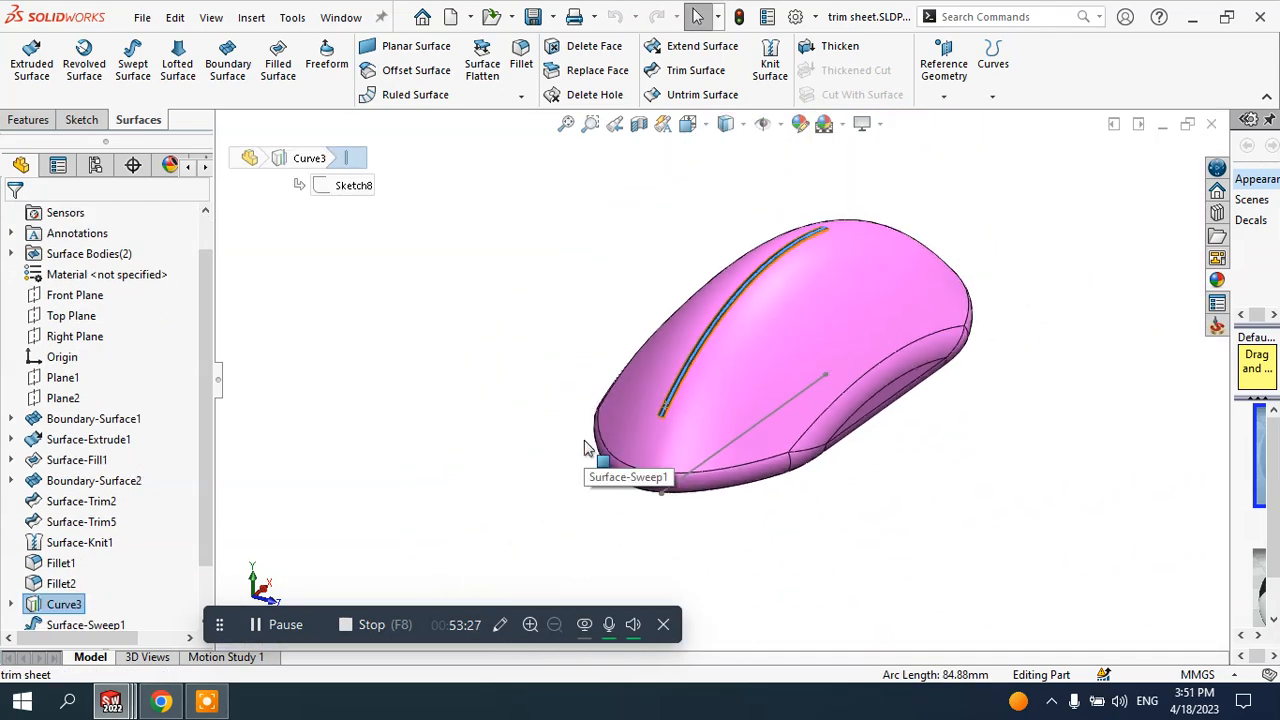
middle_click_drag(1050, 403, 848, 252)
middle_click_drag(831, 268, 760, 277)
scroll(826, 314, "down", 8)
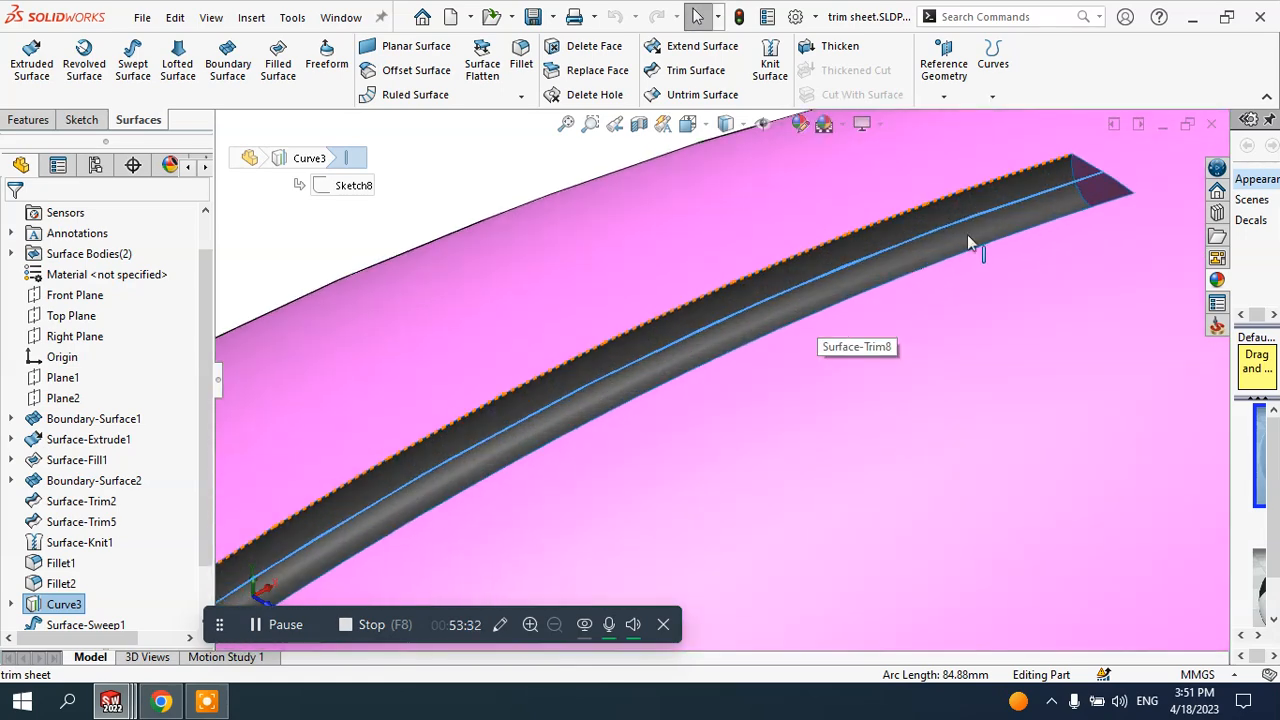
left_click(1060, 200)
scroll(1040, 215, "up", 8)
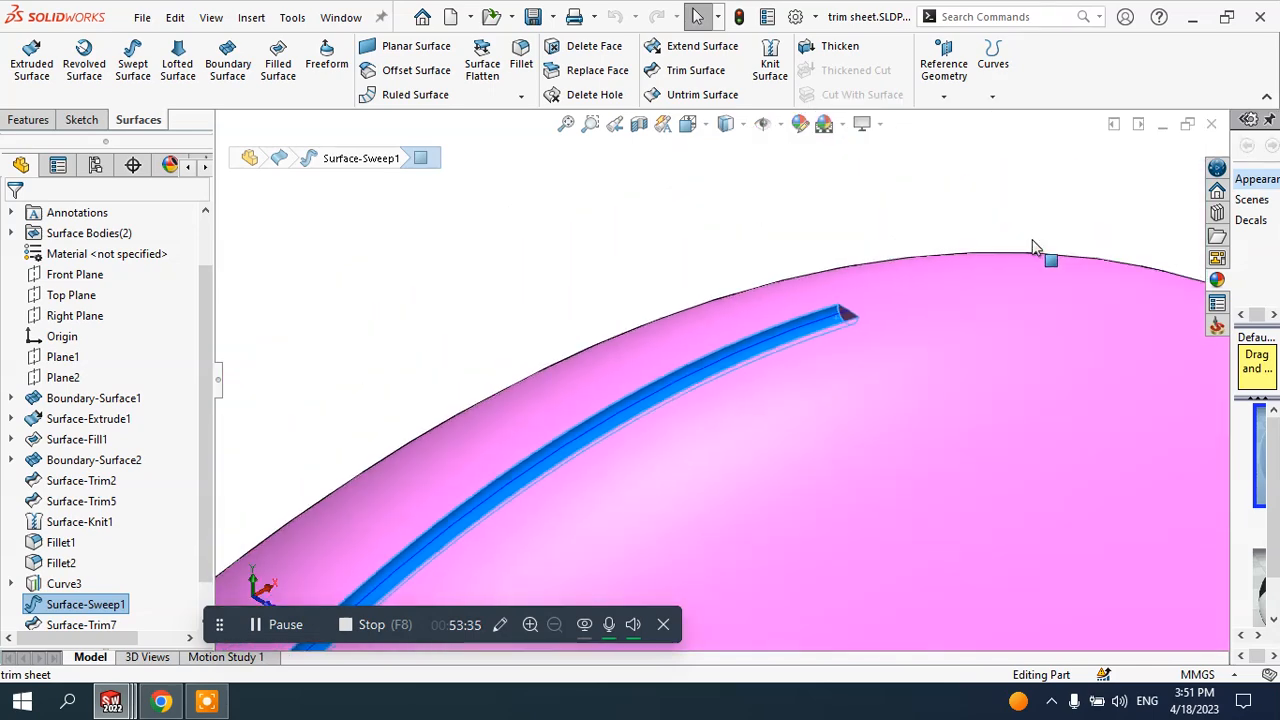
middle_click_drag(1043, 251, 829, 374)
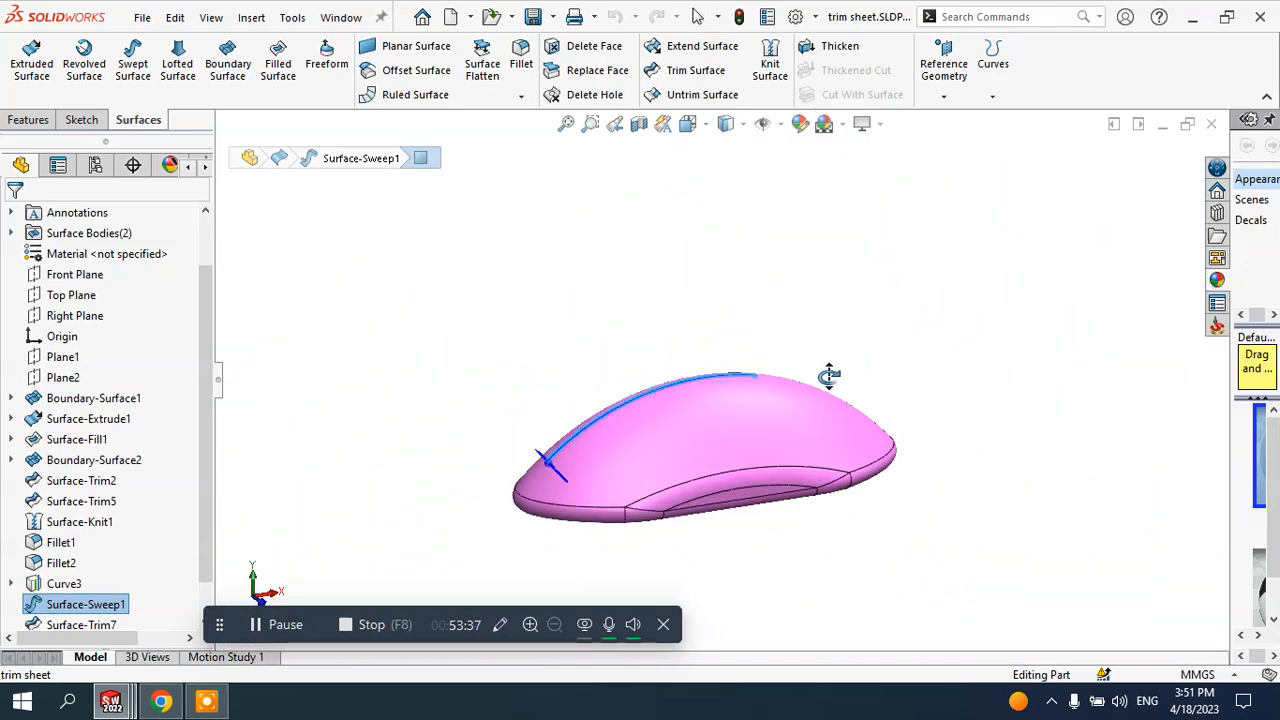
left_click(669, 353)
scroll(663, 447, "up", 1)
scroll(700, 422, "down", 3)
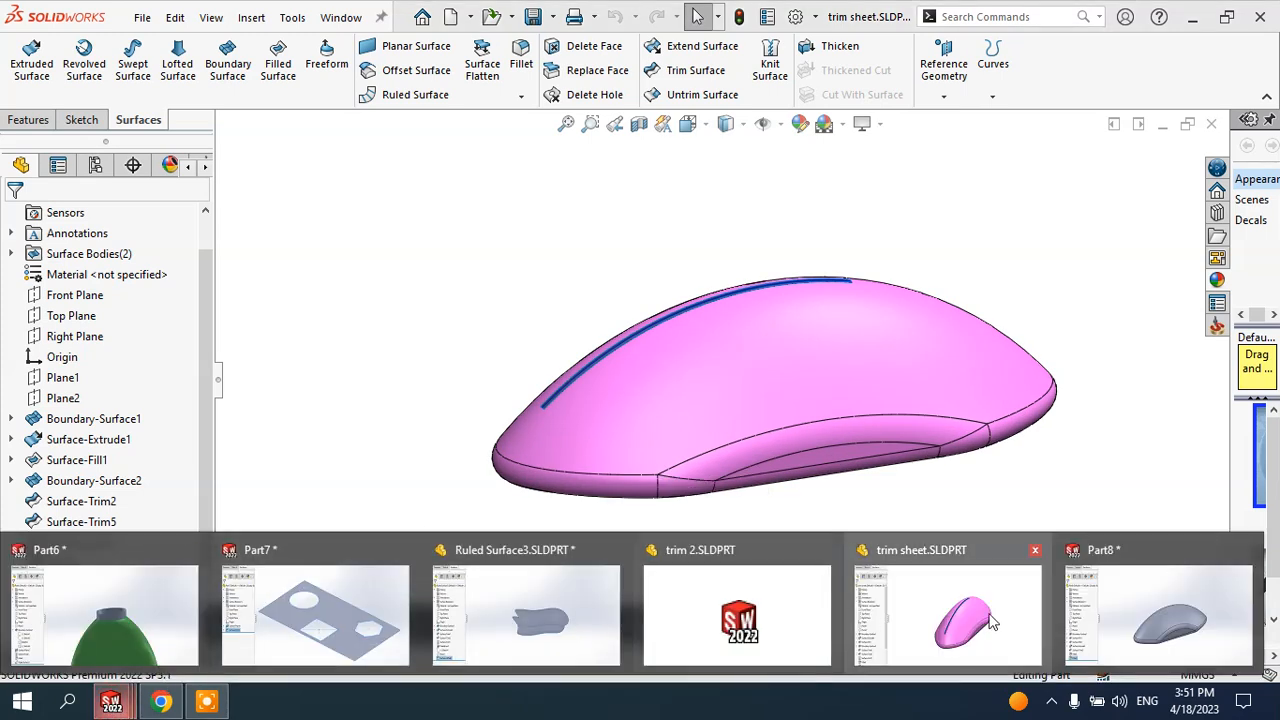
- Switch back to the Part8 mouse body and start a new sketch on the Top Plane
key("ctrl+Tab")
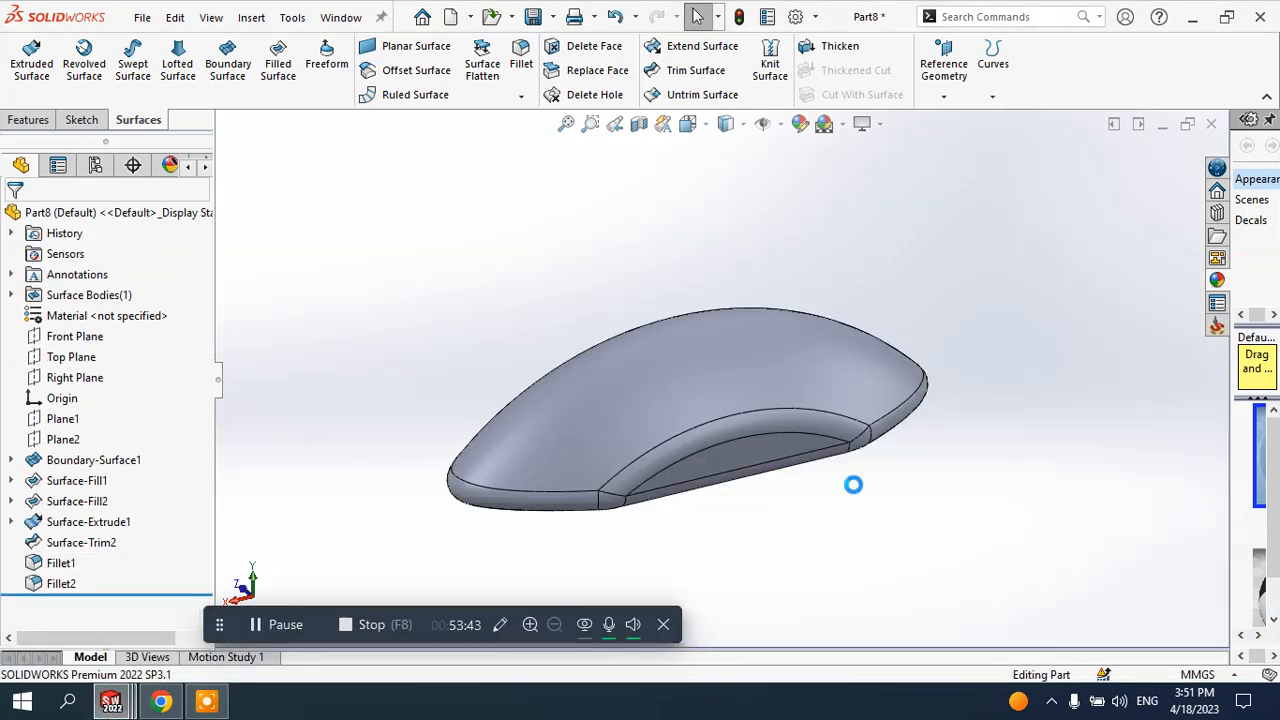
middle_click_drag(851, 486, 954, 460)
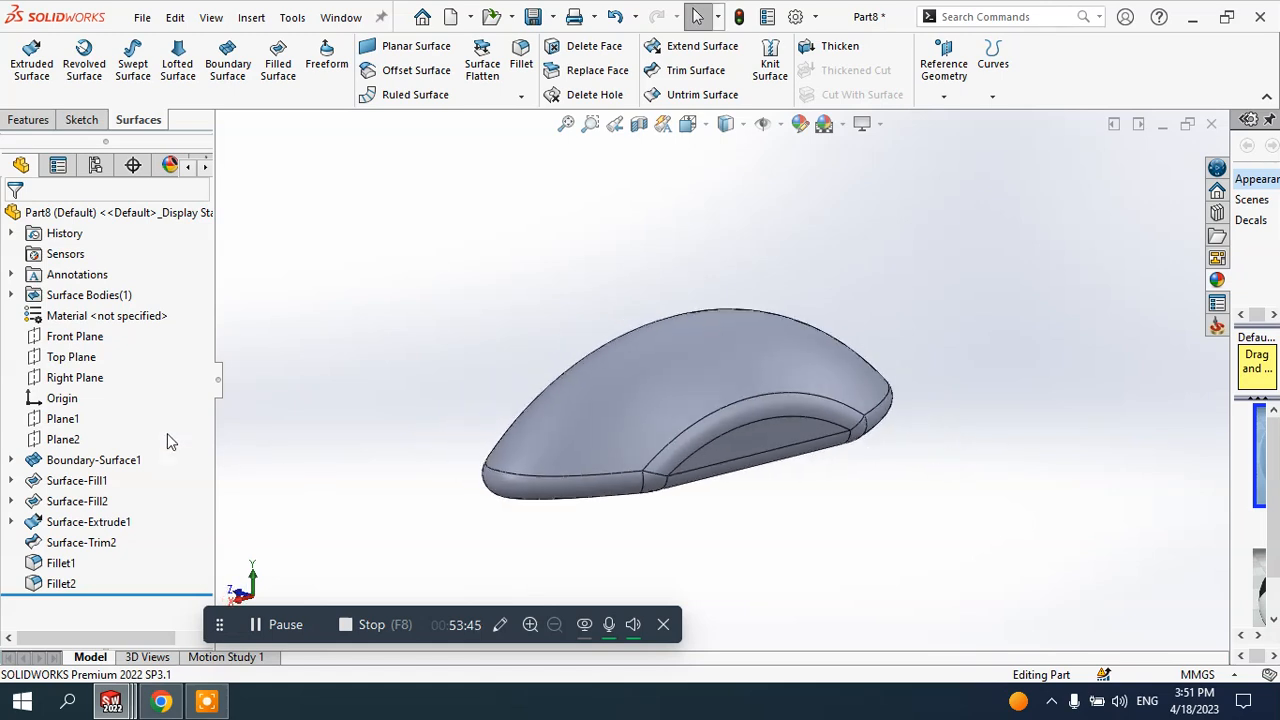
left_click(78, 359)
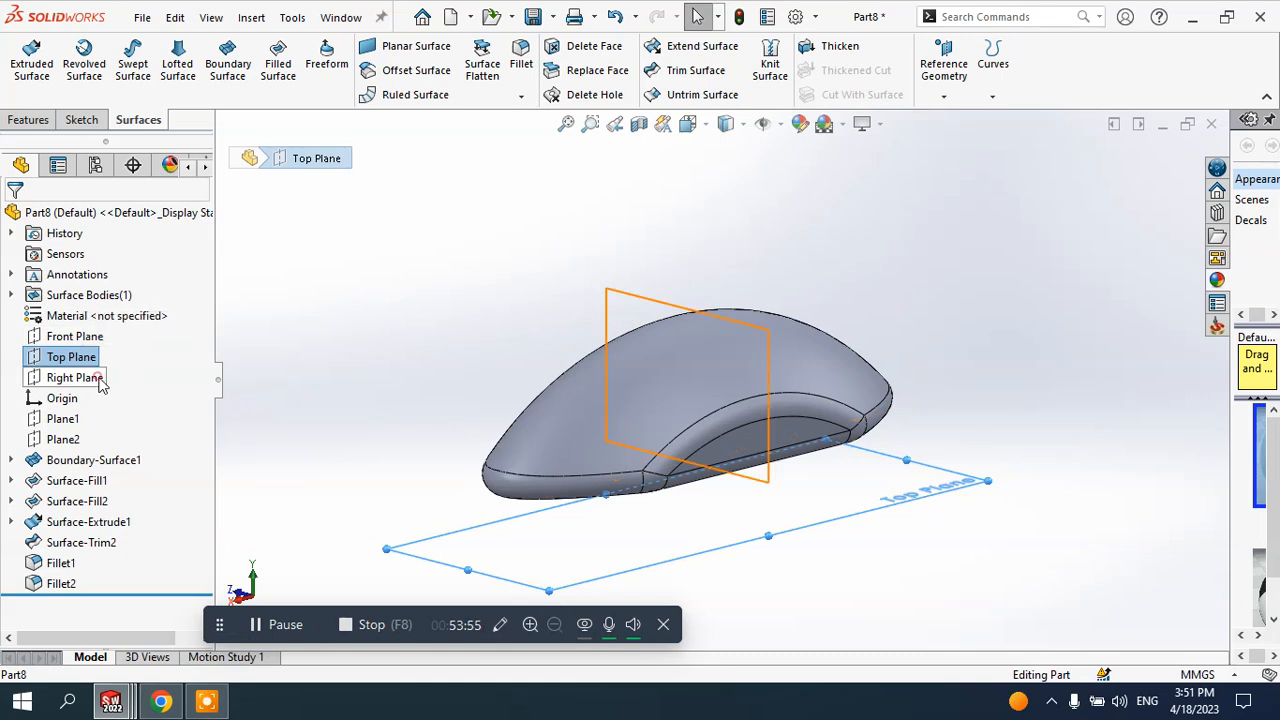
left_click(75, 377)
left_click(79, 364)
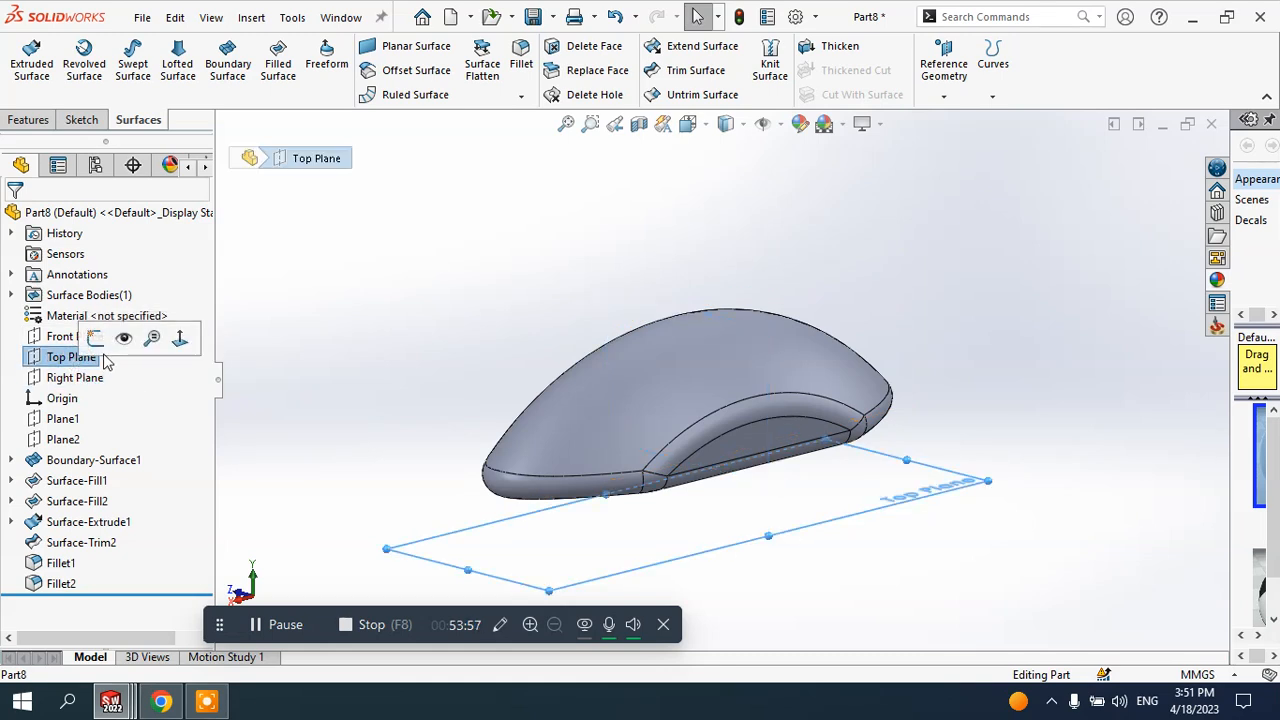
left_click(104, 351)
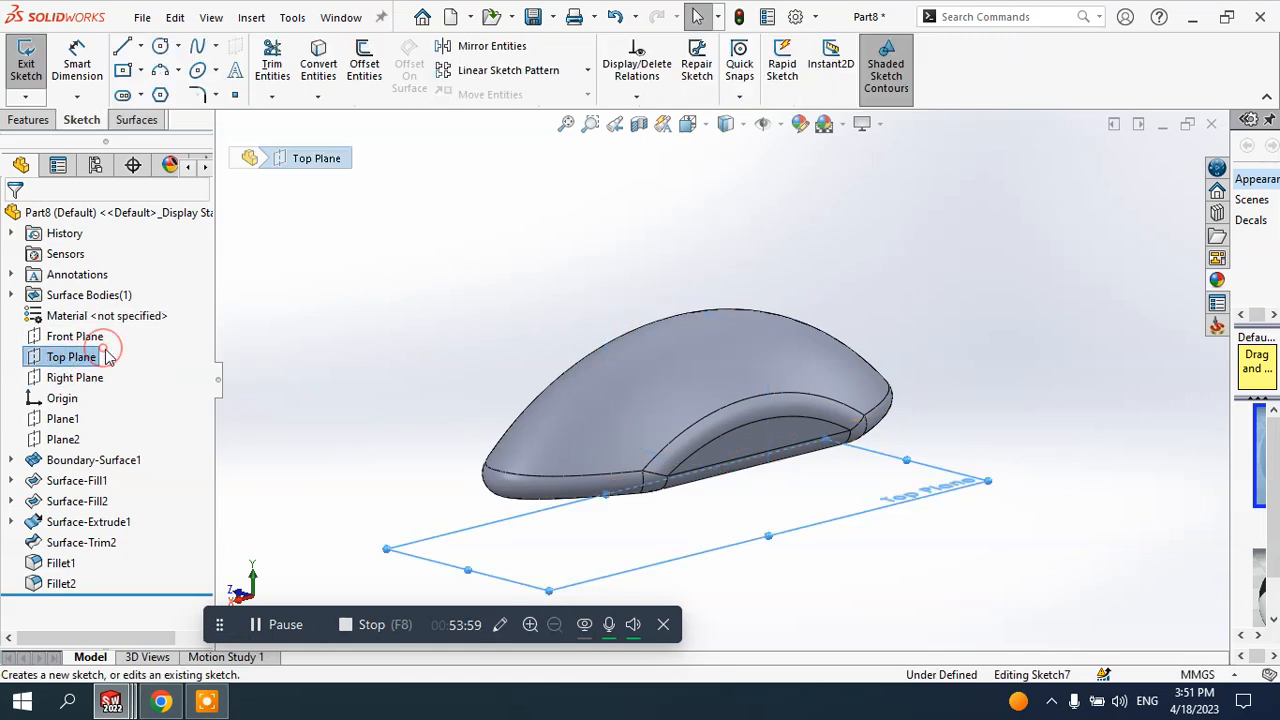
- Sketch a horizontal line about 60 mm long from the origin in the negative X direction
left_click(140, 46)
left_click(150, 72)
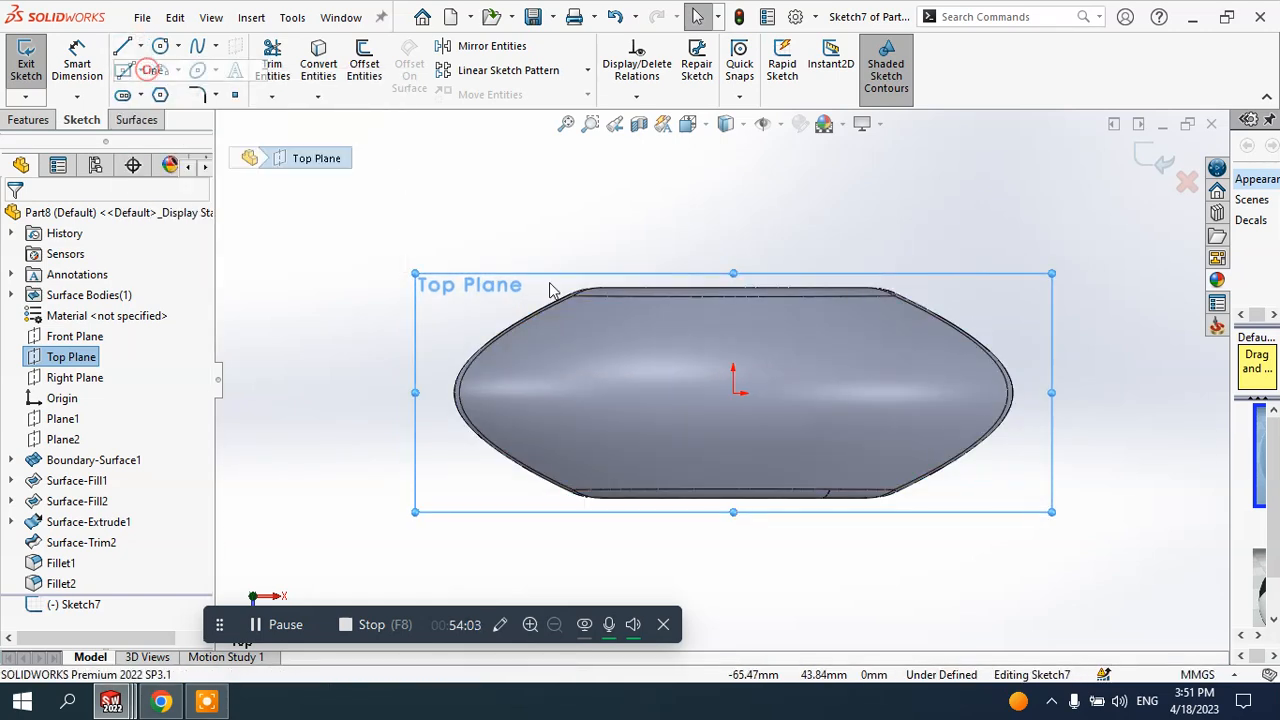
left_click(733, 393)
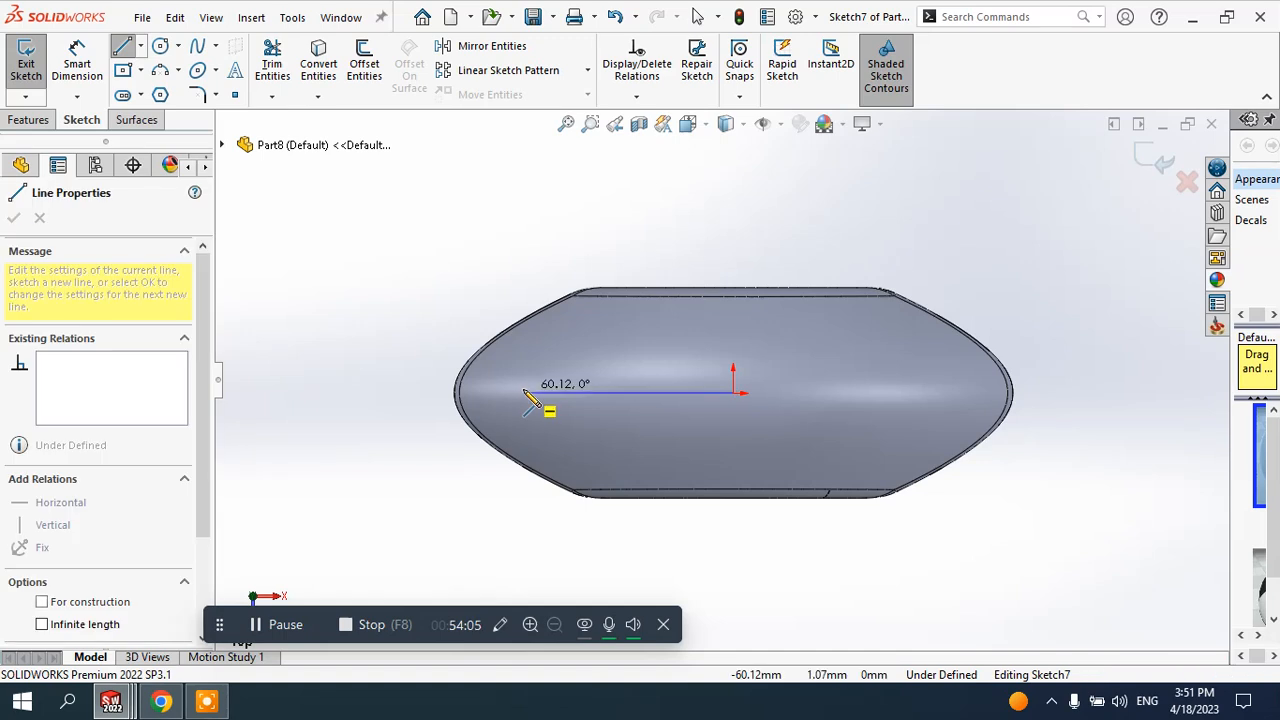
left_click(523, 393)
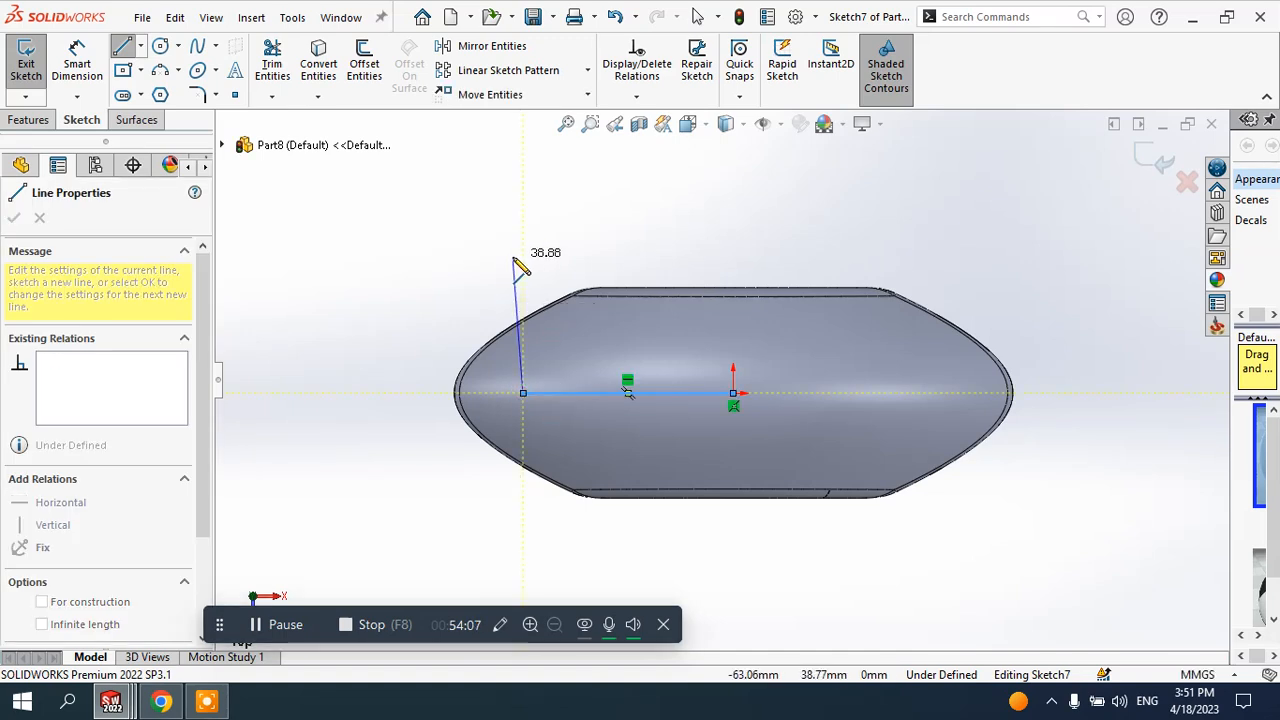
key("Escape")
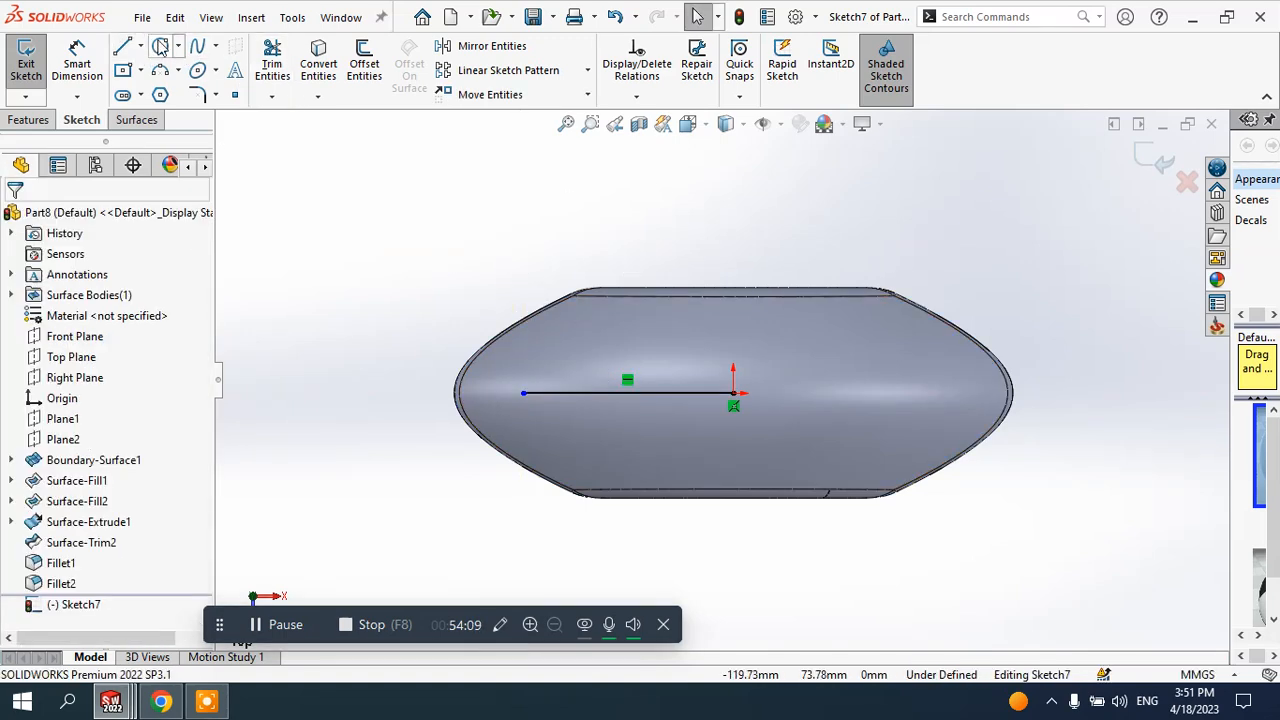
- Dimension the horizontal line's length as 60 mm and finish the sketch
left_click(77, 62)
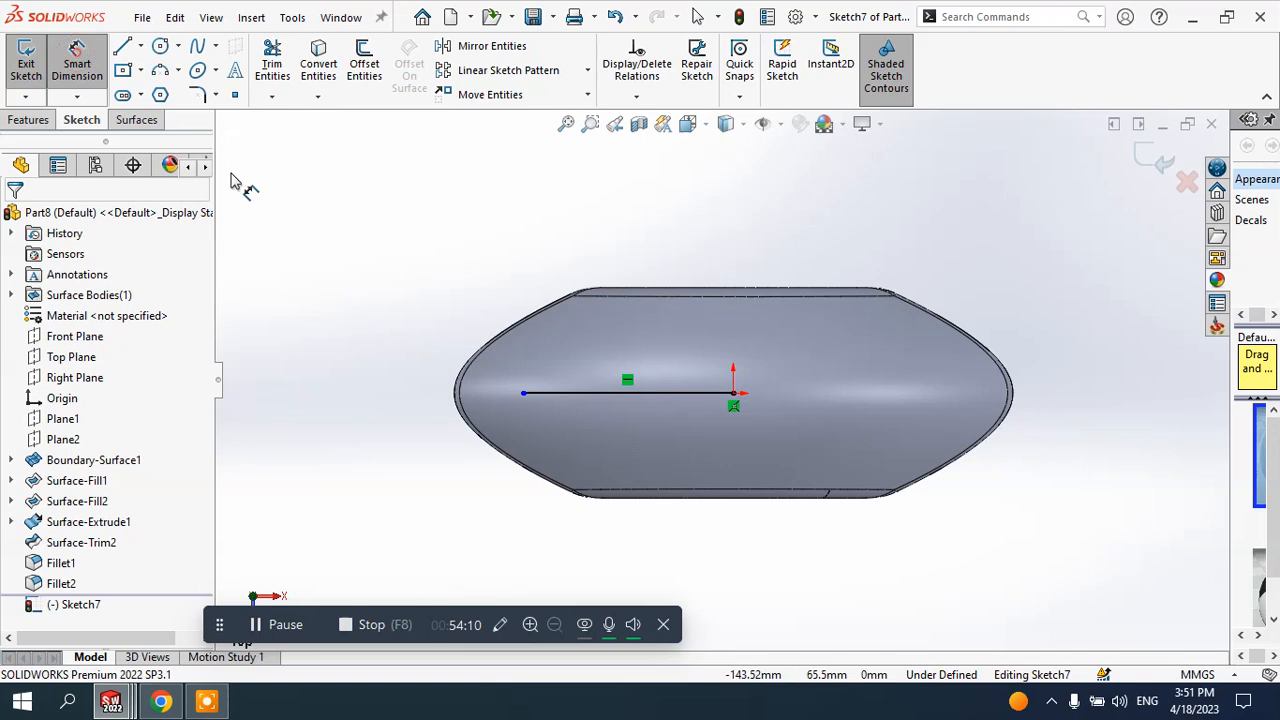
left_click(575, 393)
left_click(660, 243)
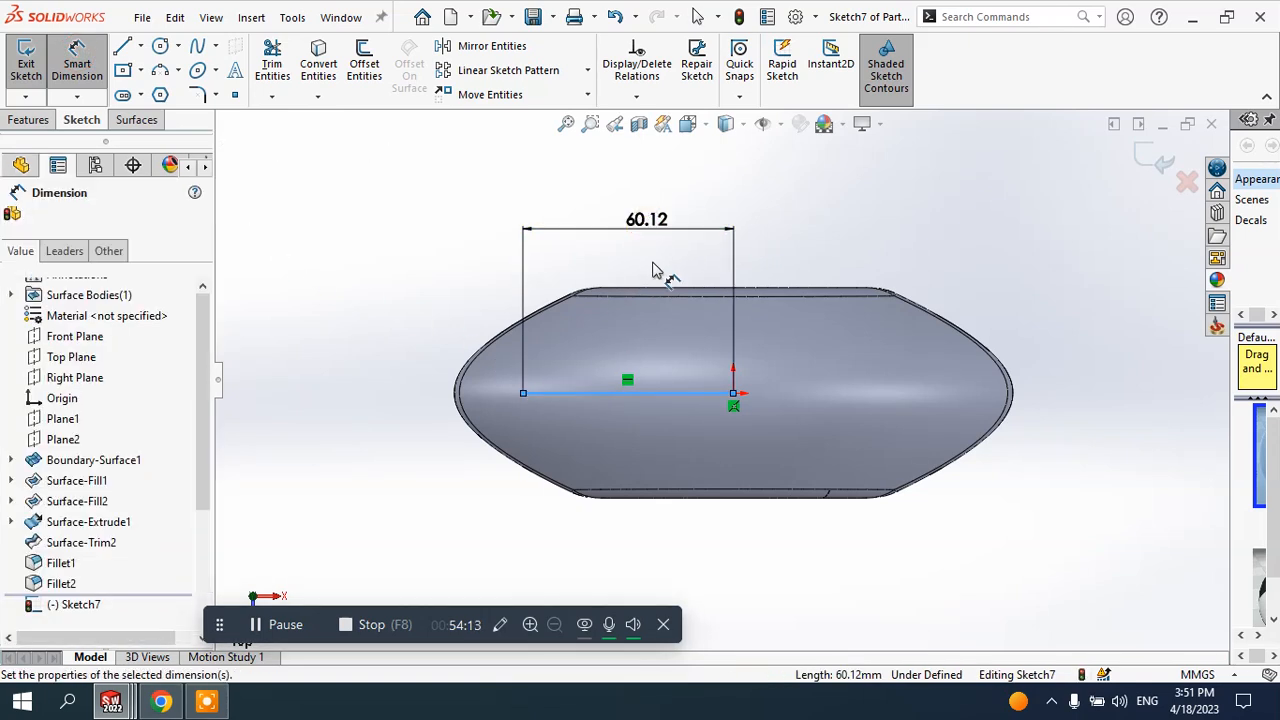
type("60")
key("Return")
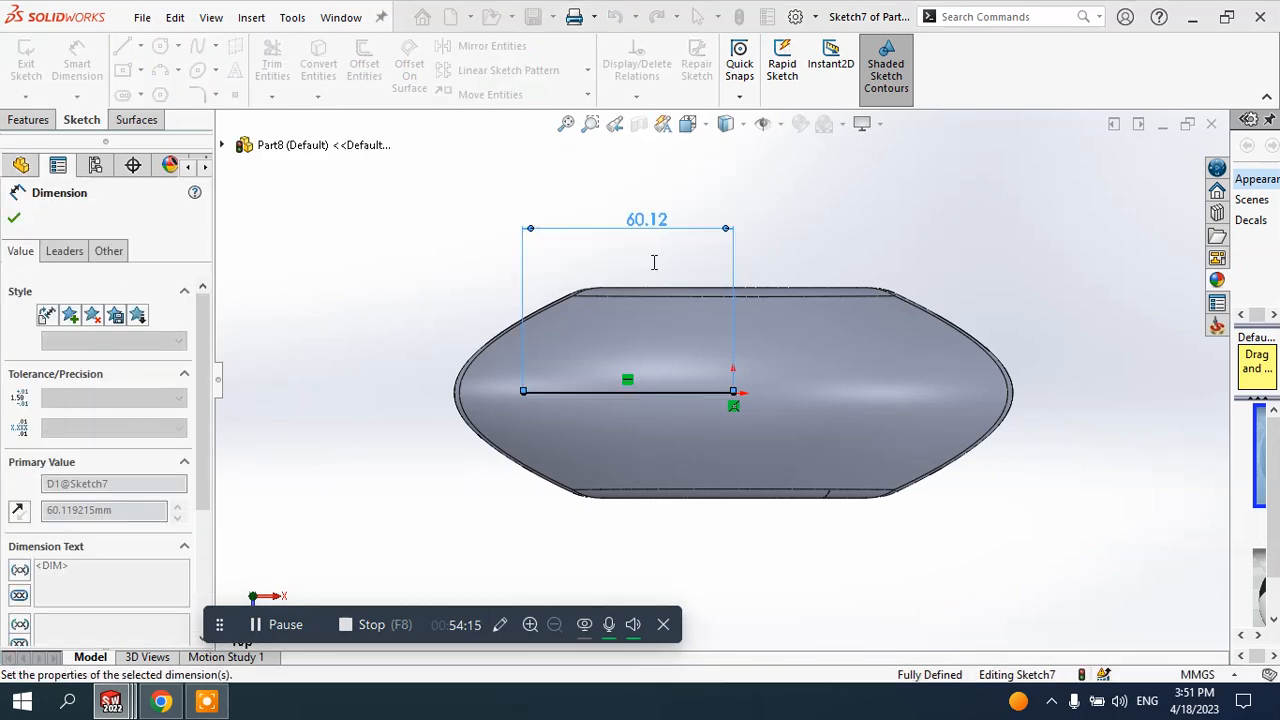
key("Escape")
mouse_move(748, 505)
middle_mouse_down()
mouse_move(749, 266)
mouse_move(806, 260)
mouse_move(894, 449)
middle_mouse_up()
left_click(1172, 165)
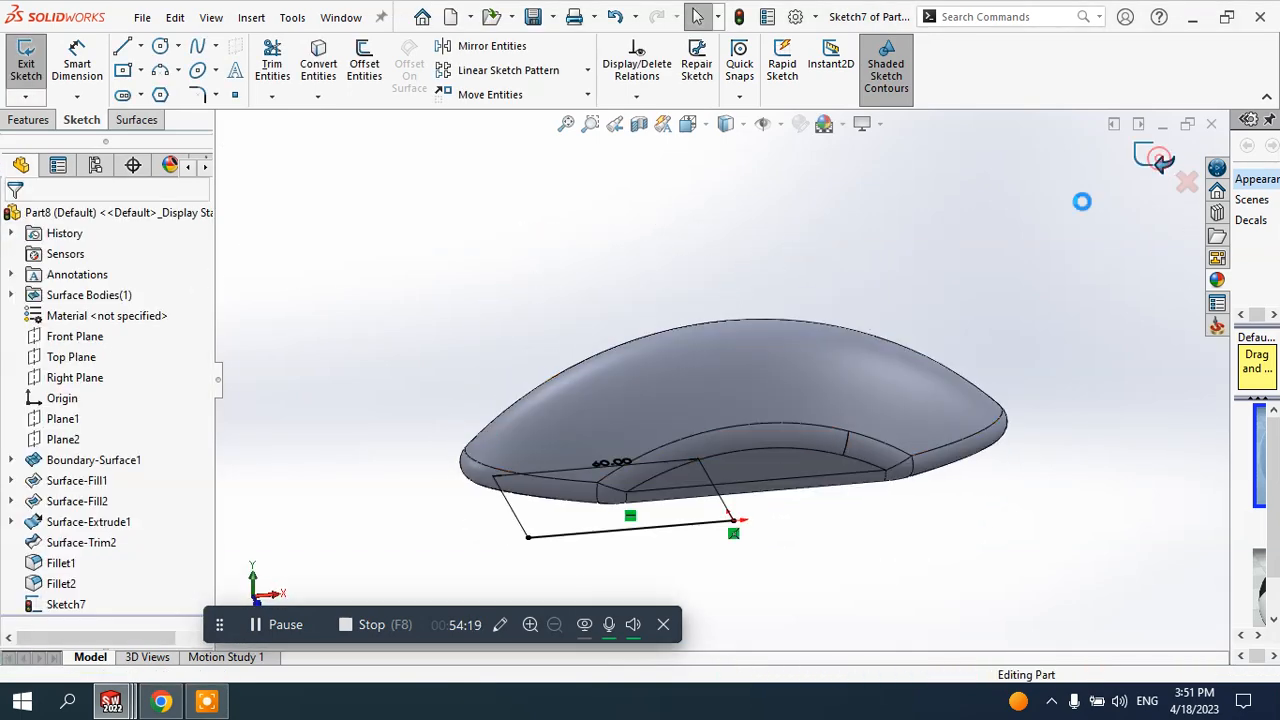
- Project the line sketch onto the body's curved top face as a Projected Curve, using the sketch on faces type
scroll(940, 300, "up", 3)
middle_click_drag(881, 319, 894, 331)
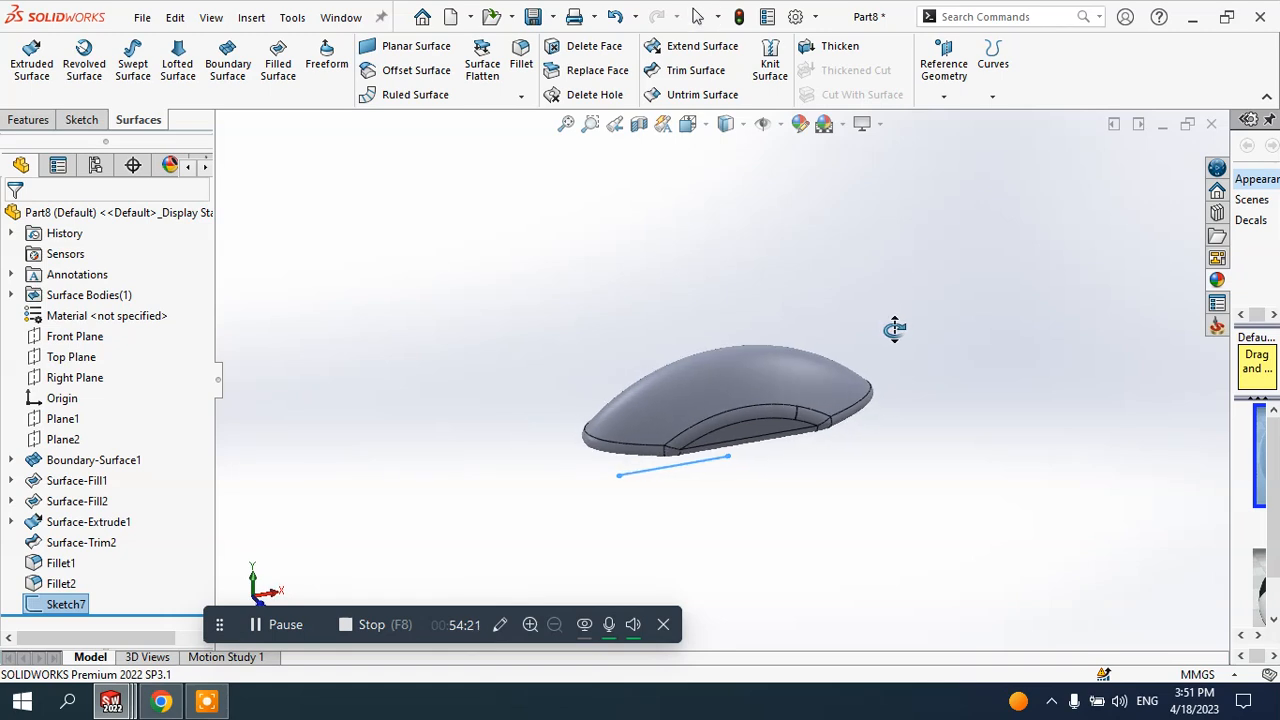
left_click(942, 93)
mouse_move(988, 101)
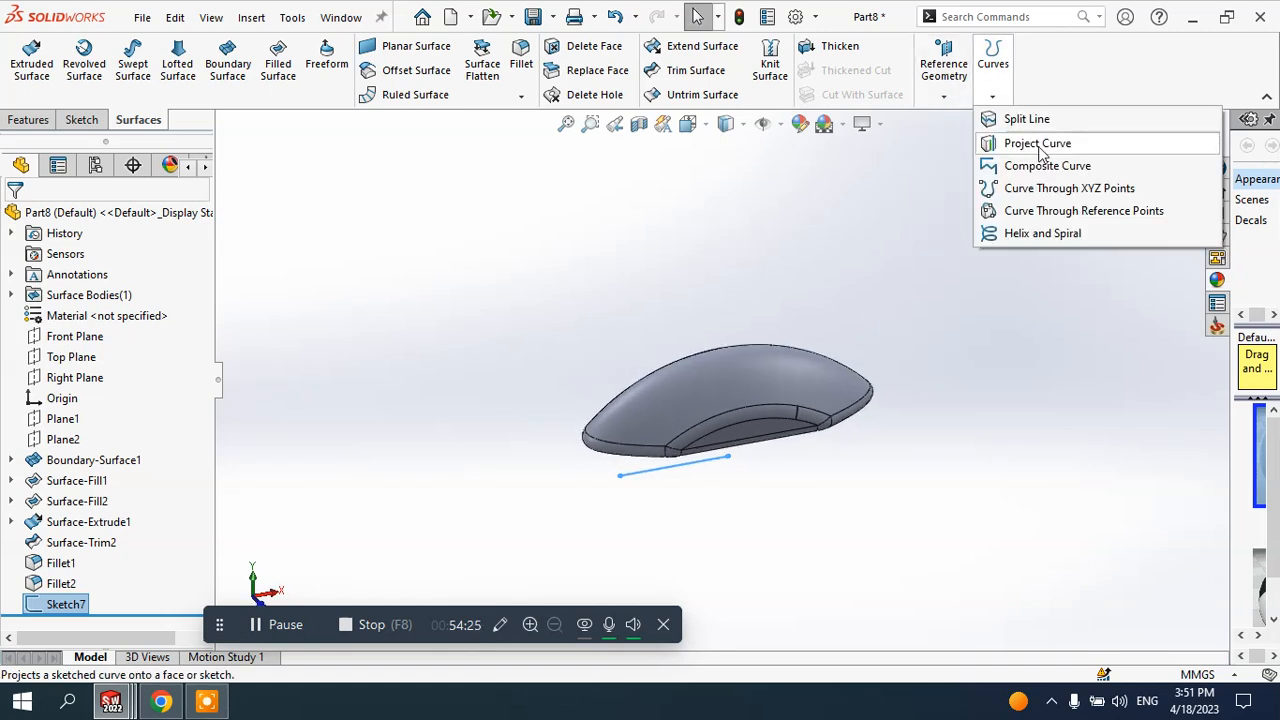
left_click(1035, 146)
scroll(760, 370, "down", 3)
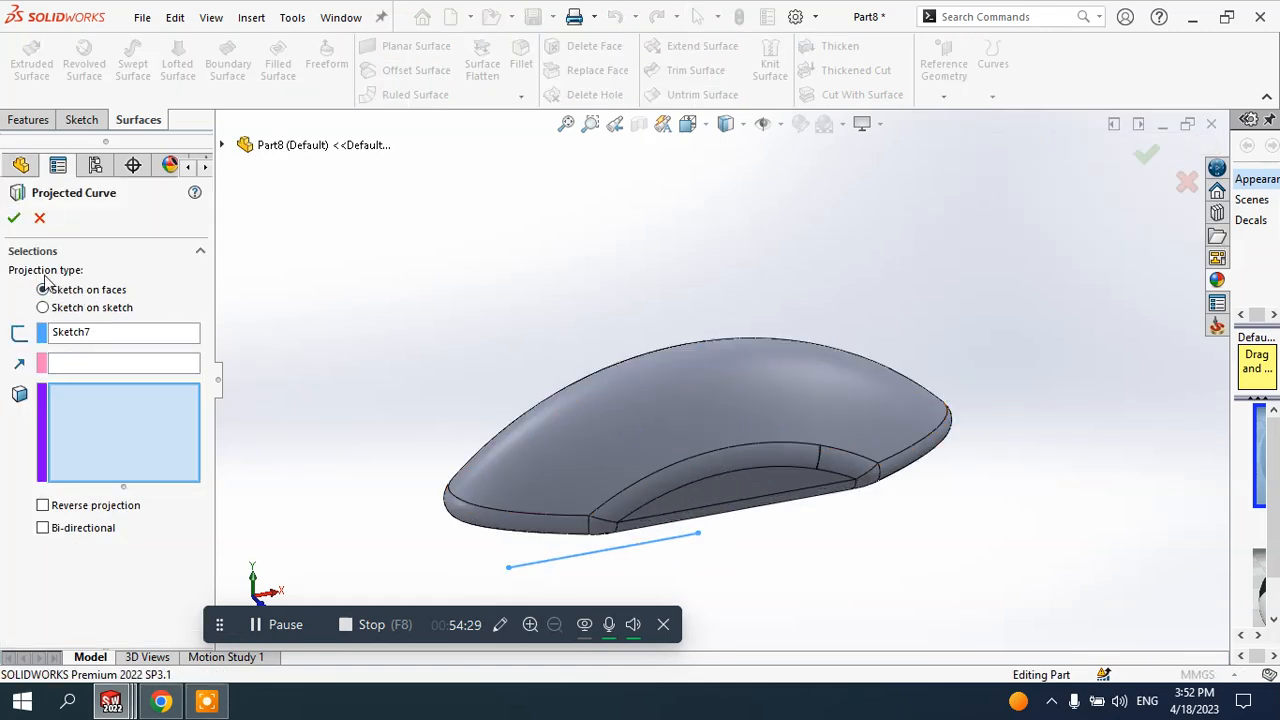
key("z")
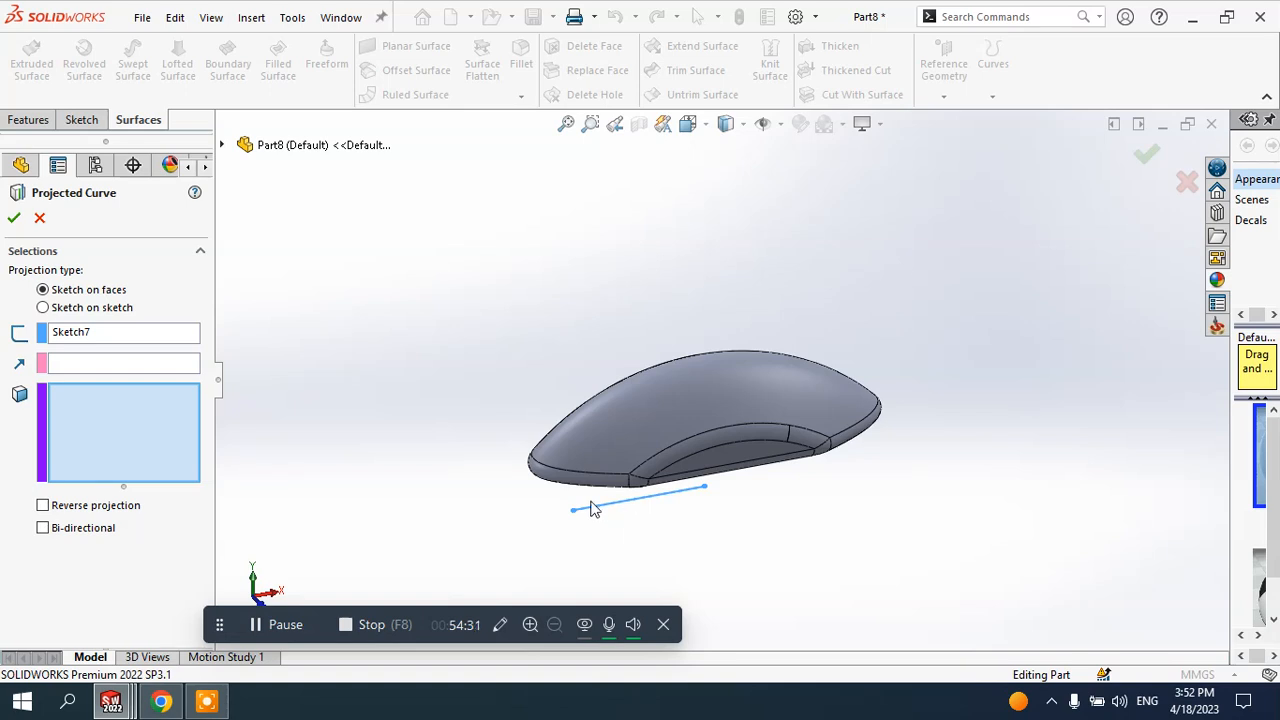
left_click(70, 342)
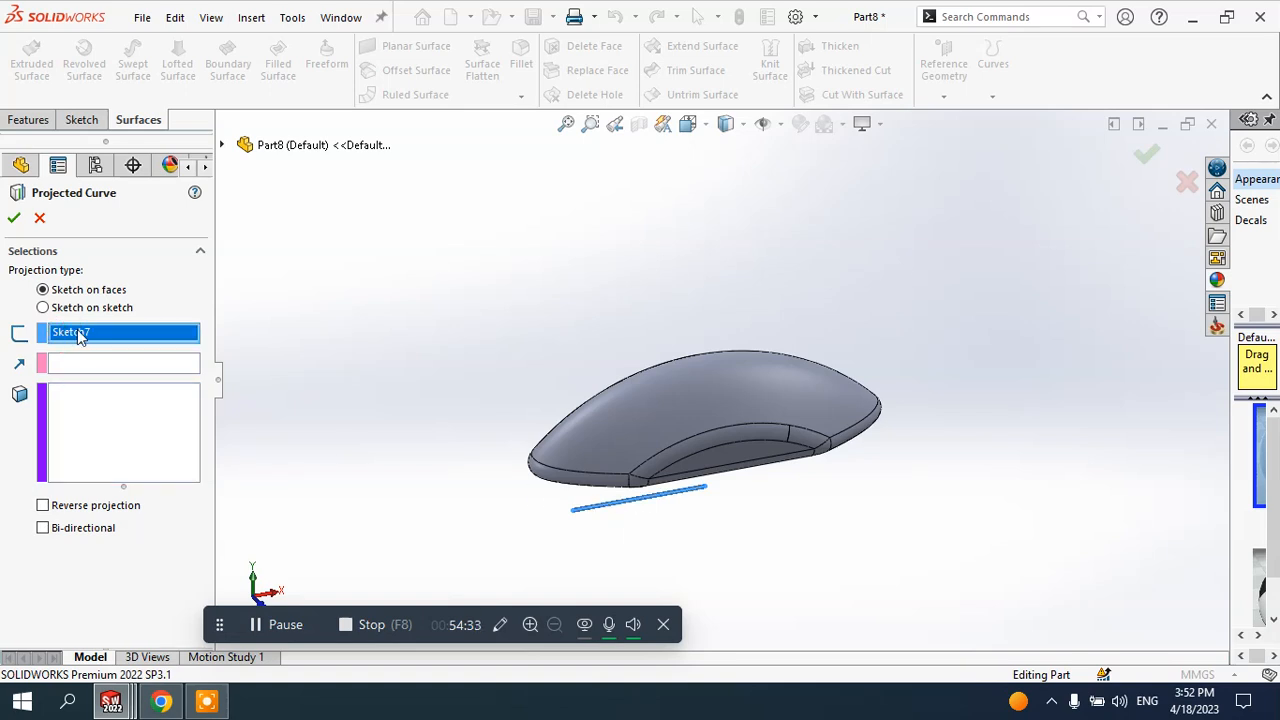
left_click(72, 410)
scroll(680, 351, "down", 3)
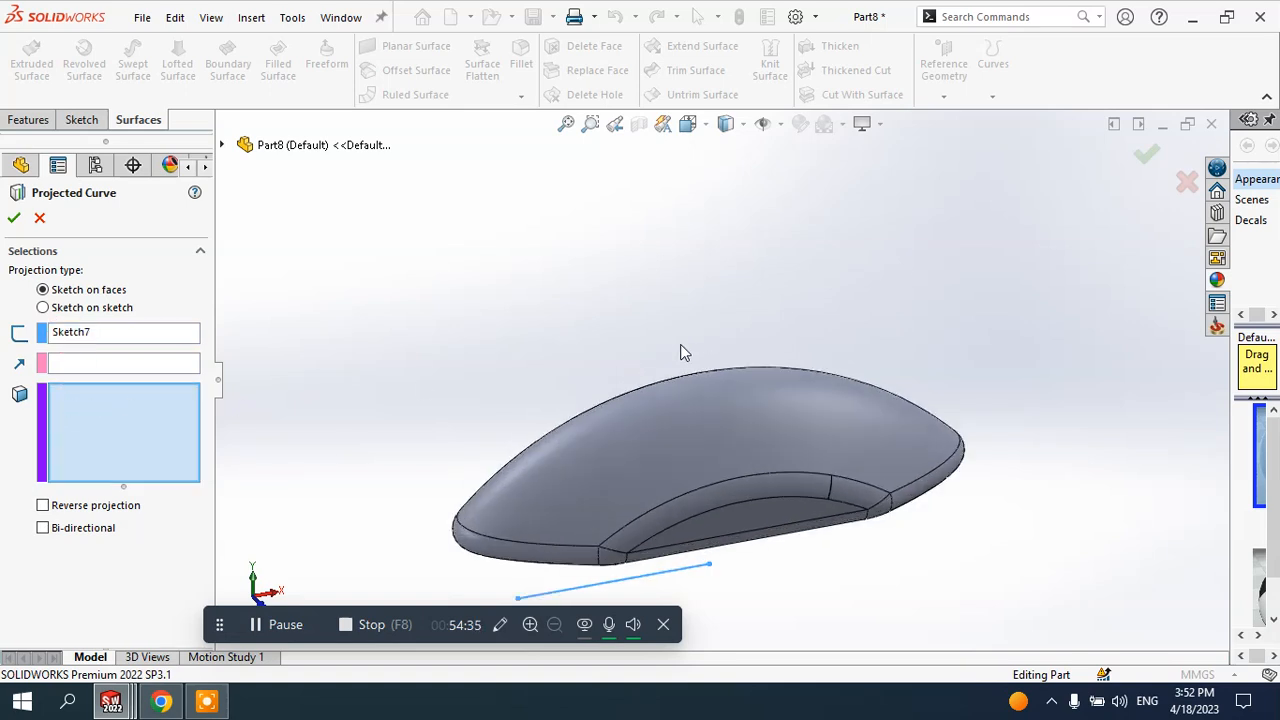
left_click(652, 443)
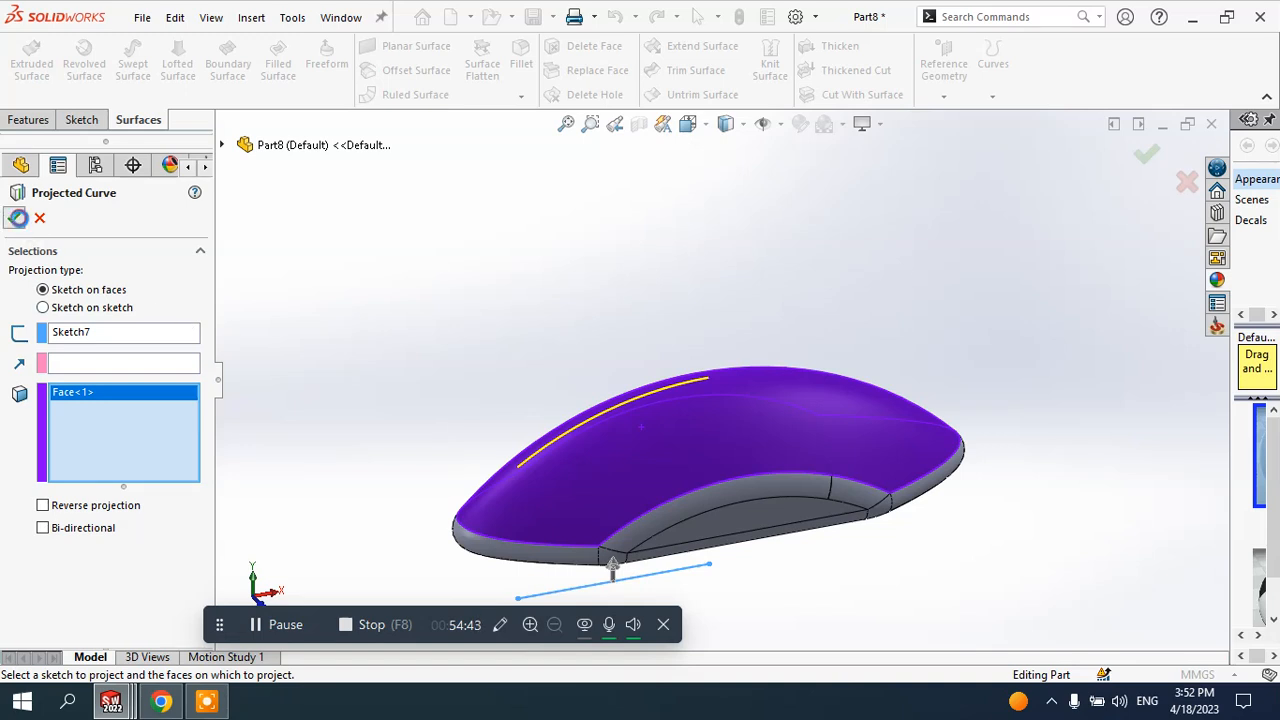
left_click(17, 218)
middle_click_drag(383, 289, 581, 339)
scroll(721, 444, "down", 4)
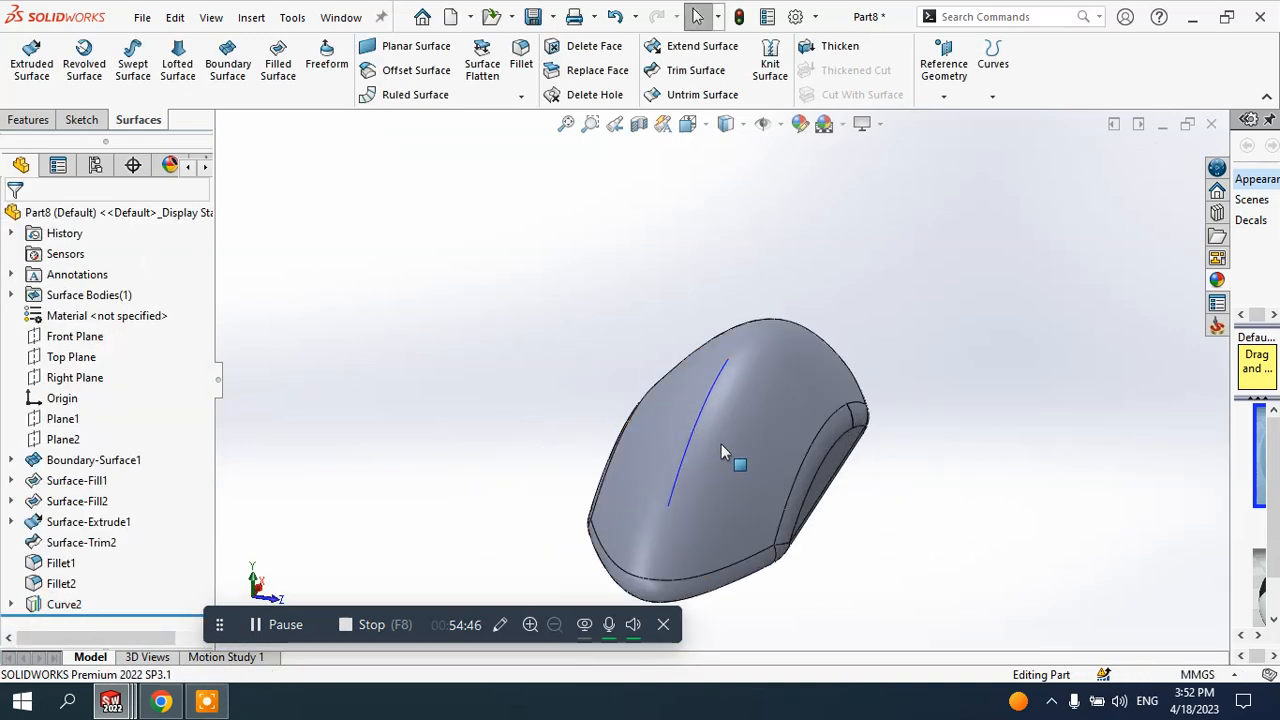
- Create a swept surface with a circular profile of 2 mm diameter along the projected curve on the body's top face
left_click(657, 487)
mouse_move(688, 503)
middle_mouse_down()
mouse_move(690, 515)
mouse_move(665, 509)
mouse_move(690, 500)
middle_mouse_up()
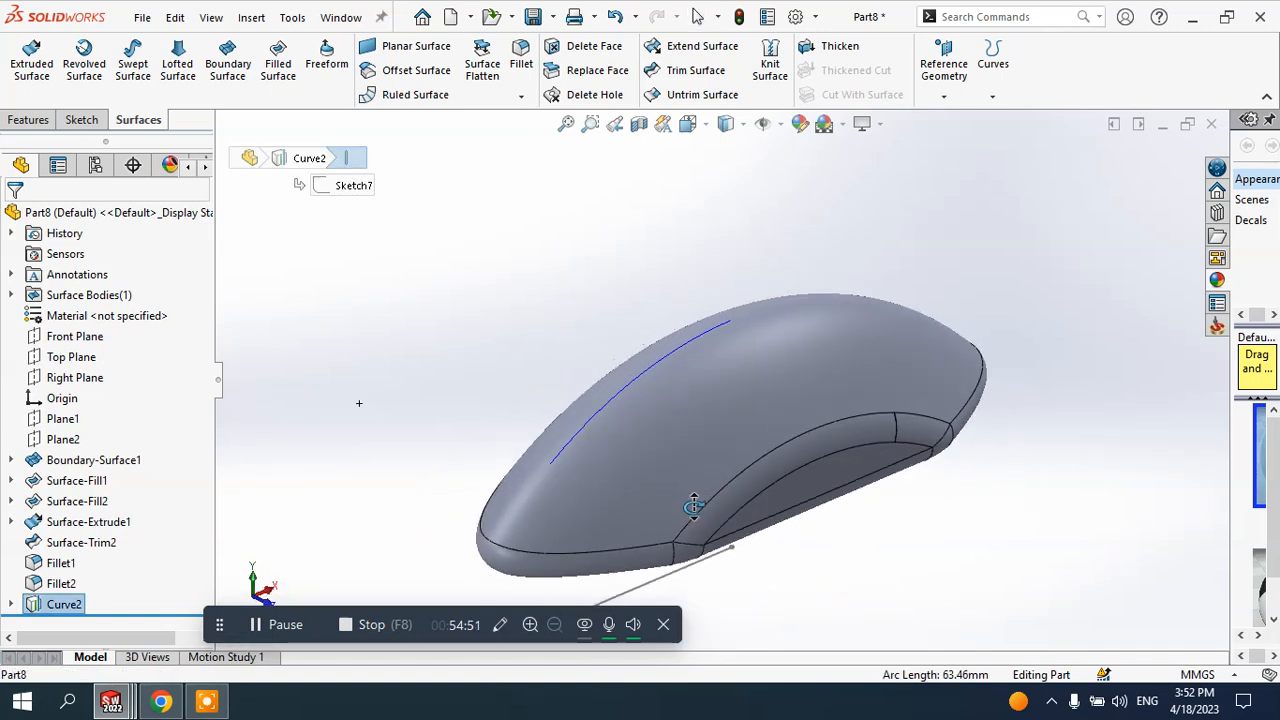
scroll(741, 437, "down", 2)
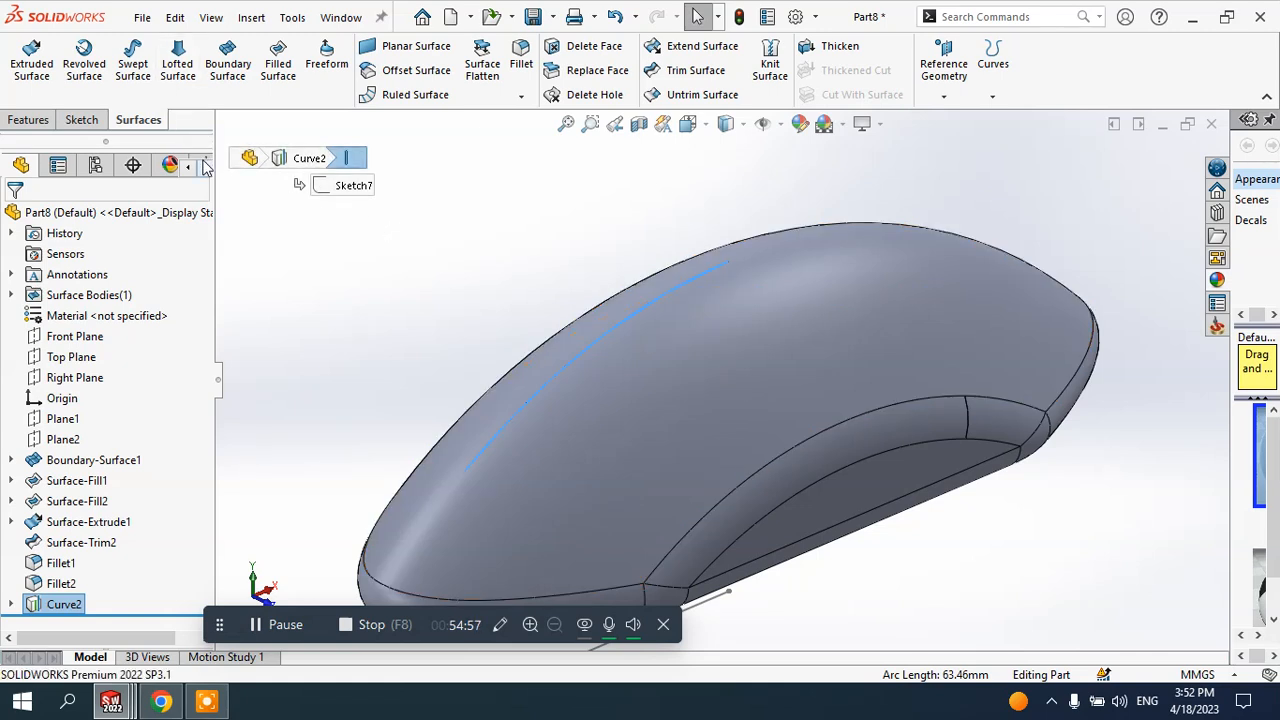
left_click(136, 65)
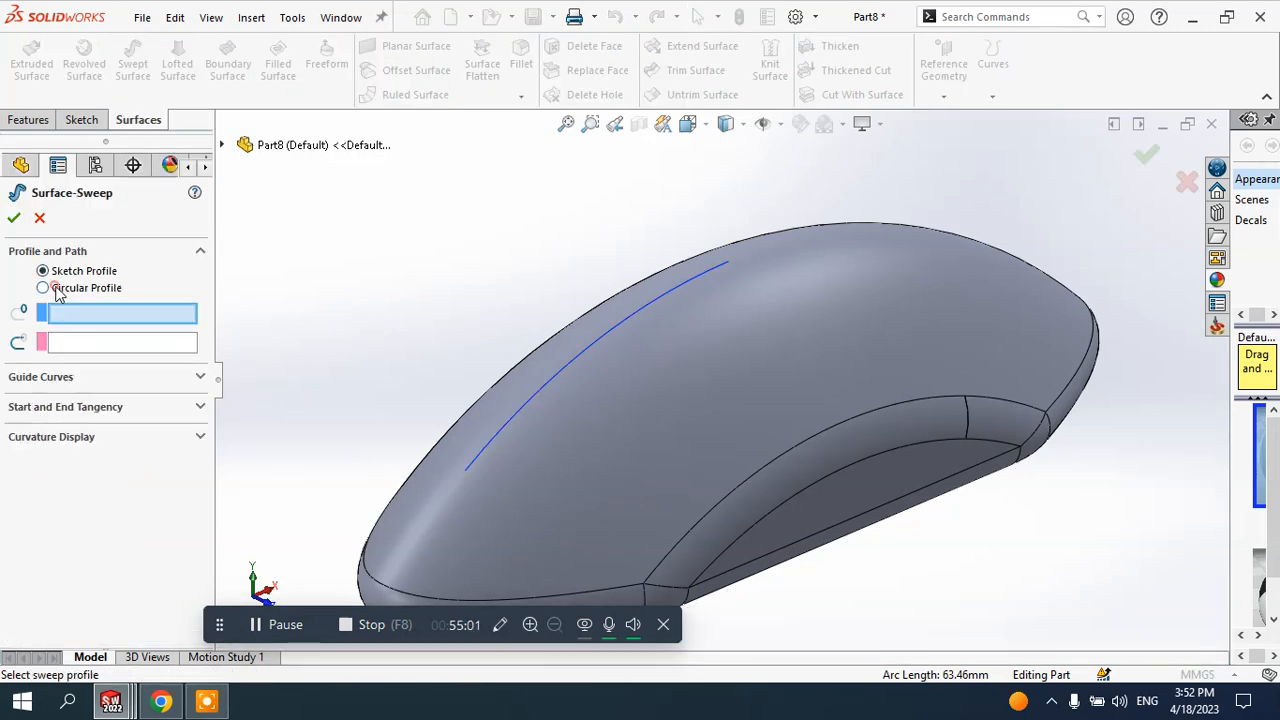
left_click(43, 289)
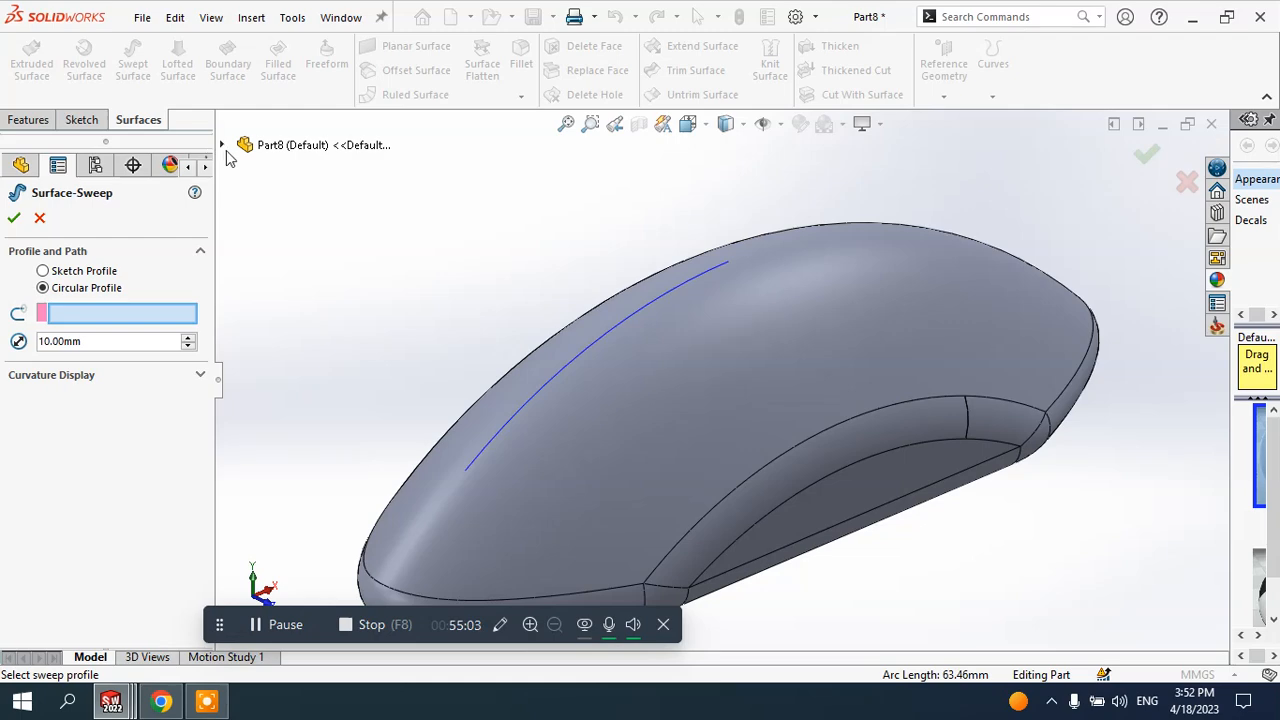
left_click(223, 146)
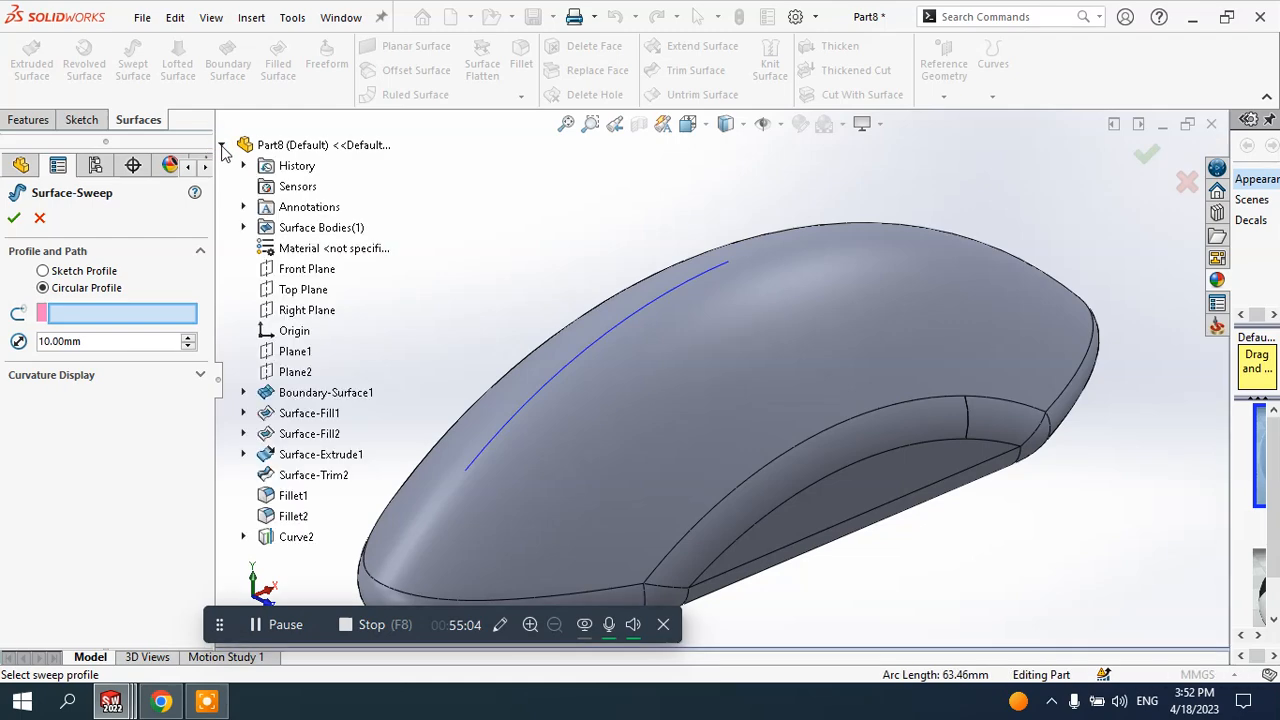
left_click(296, 538)
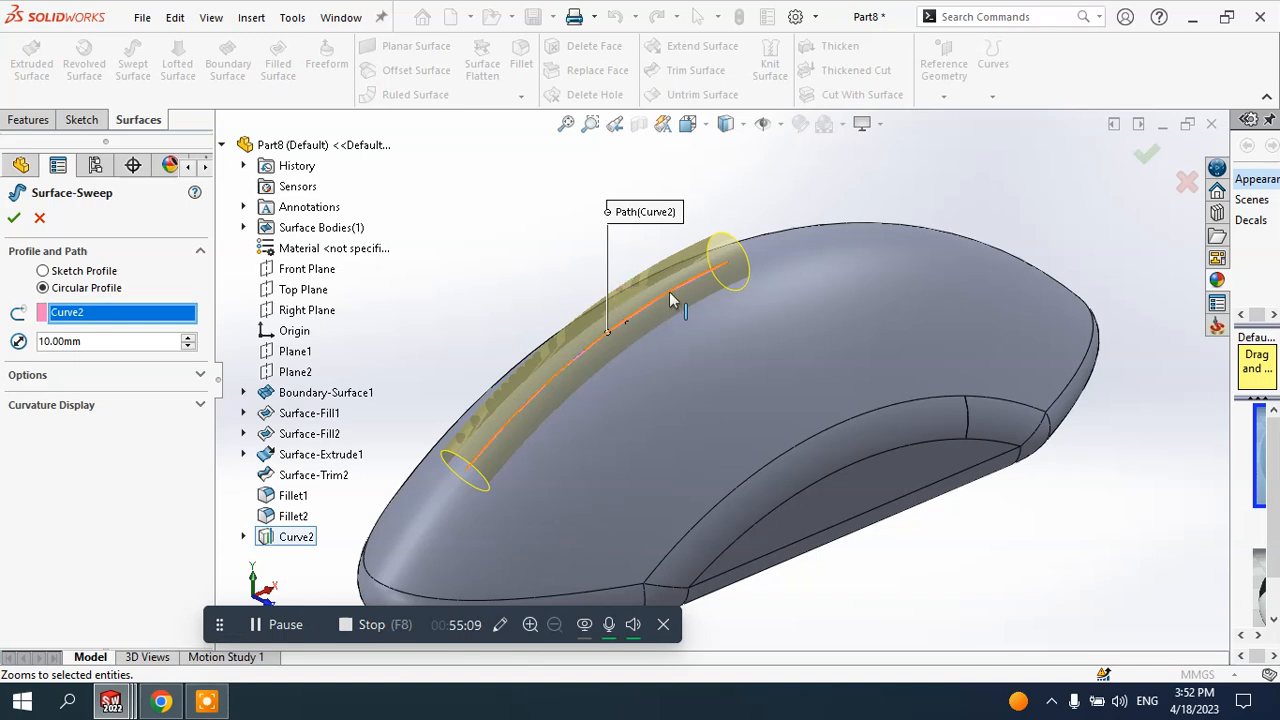
double_click(92, 341)
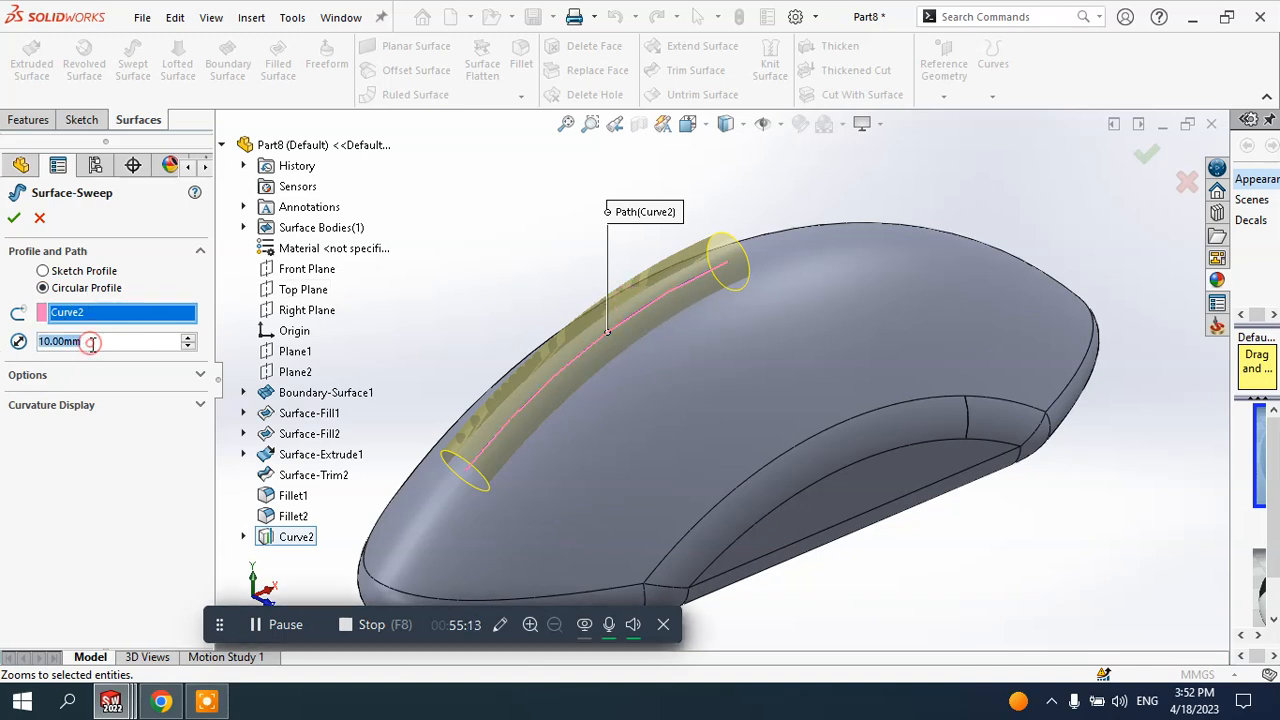
type("2")
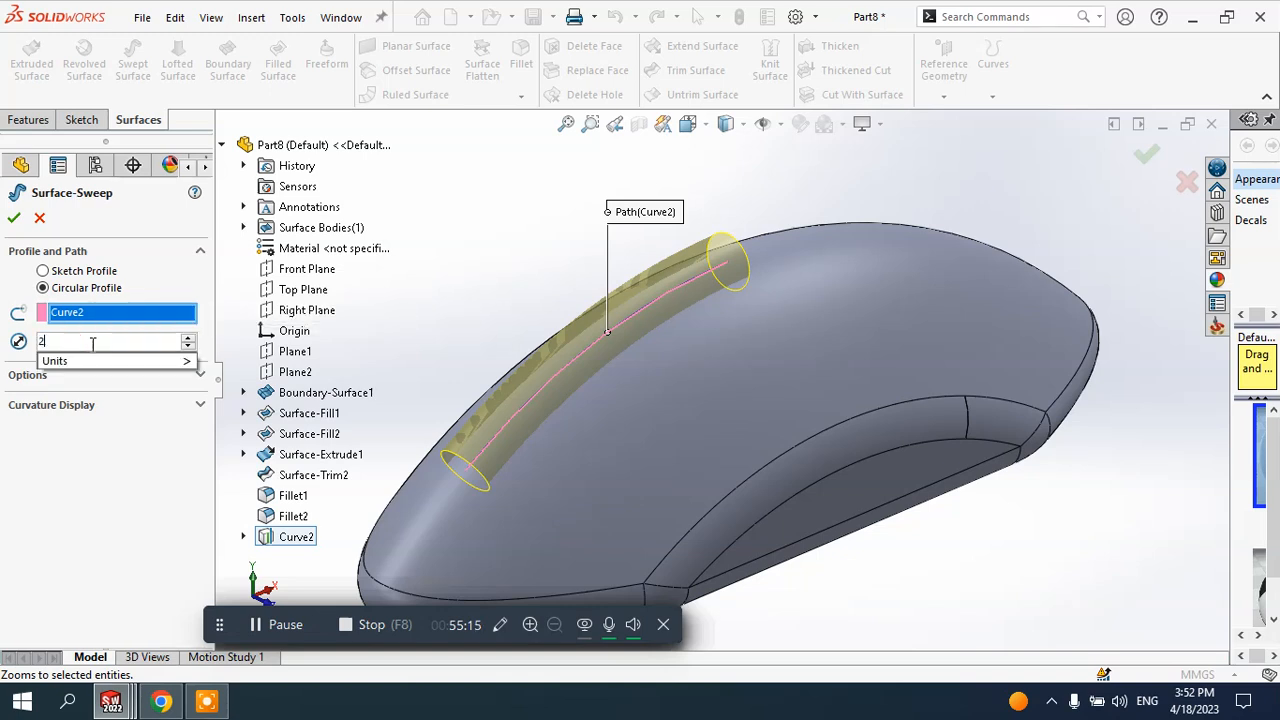
key("Return")
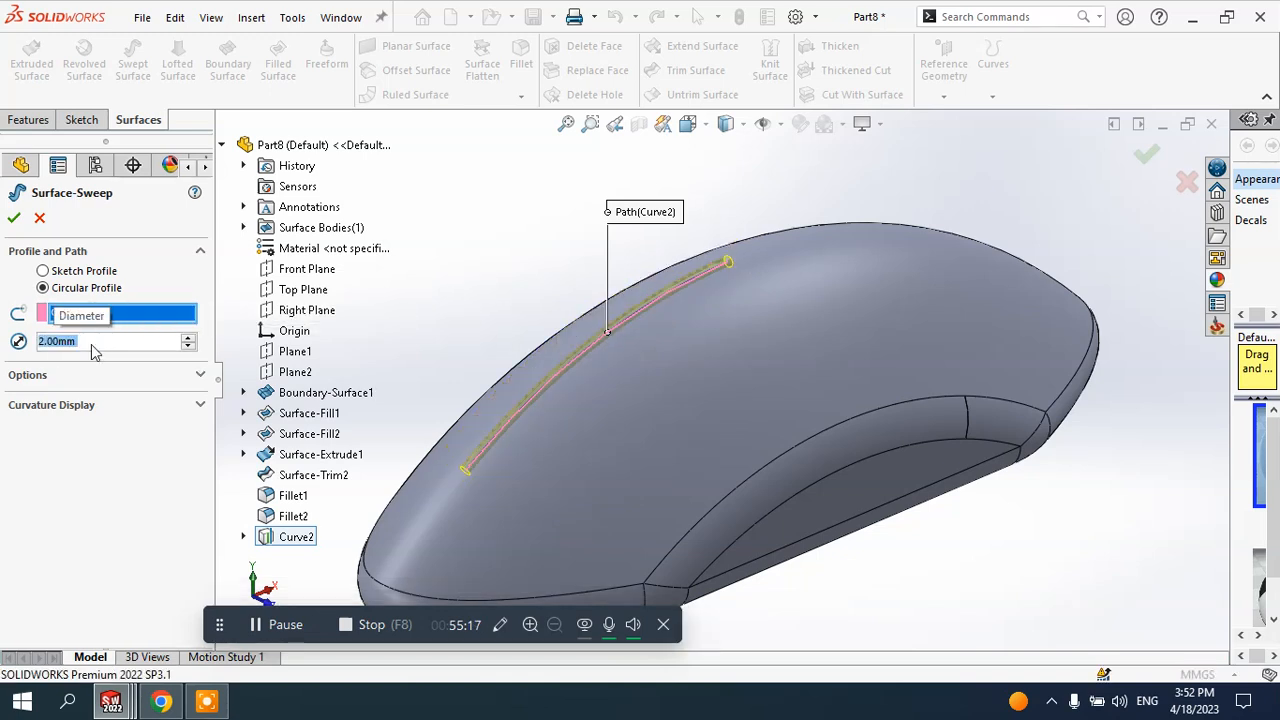
left_click(15, 218)
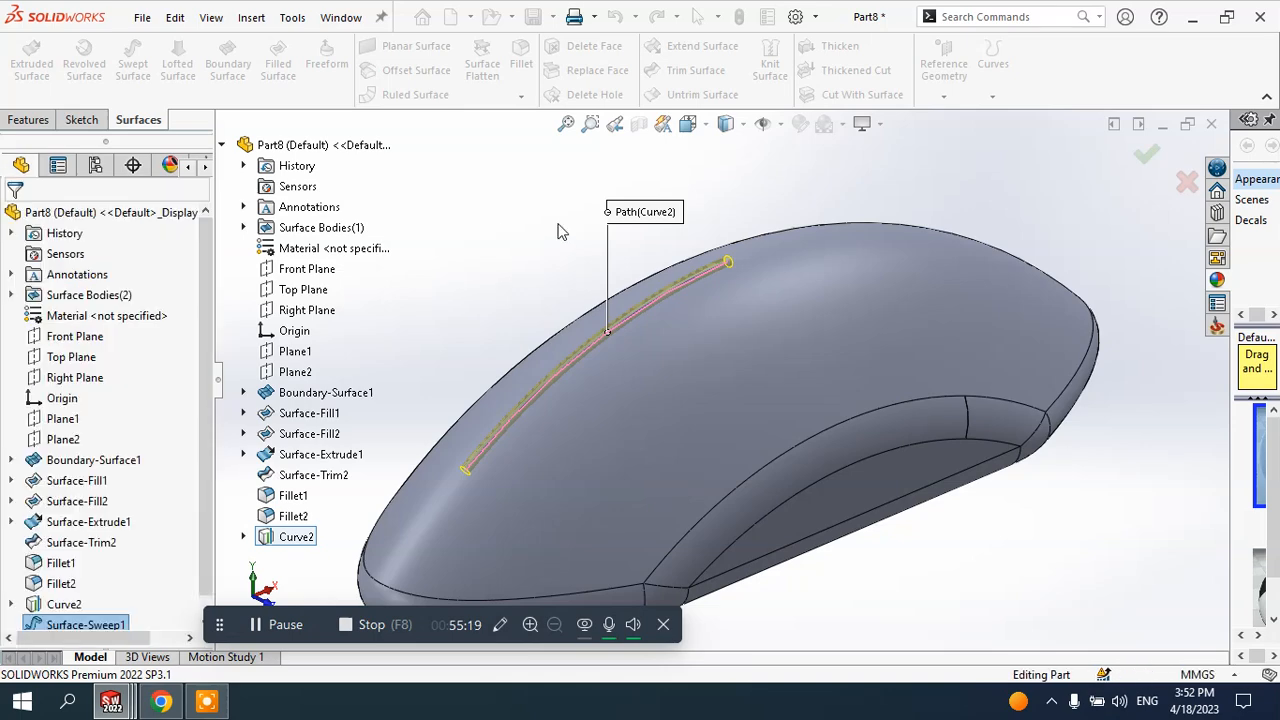
- Examine the lower end of the swept tube on the body's top face and select the projected curve there
middle_click_drag(540, 250, 566, 189)
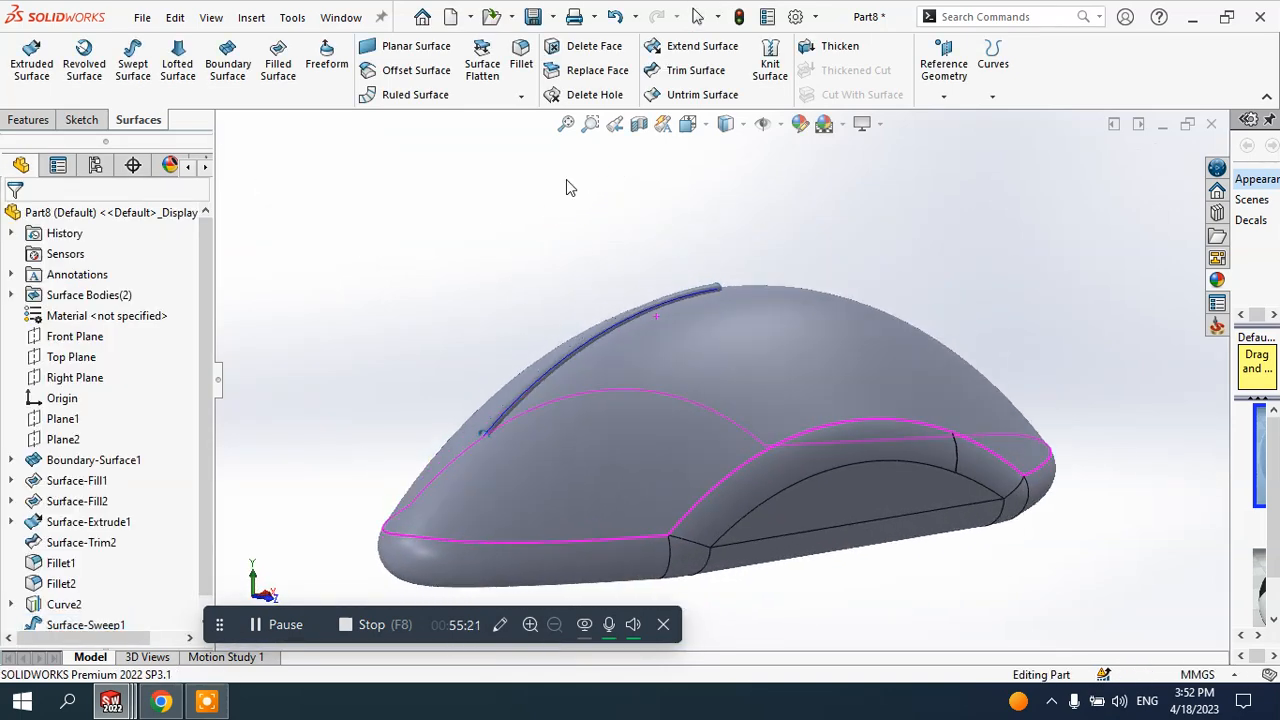
scroll(514, 443, "down", 5)
left_click(476, 466)
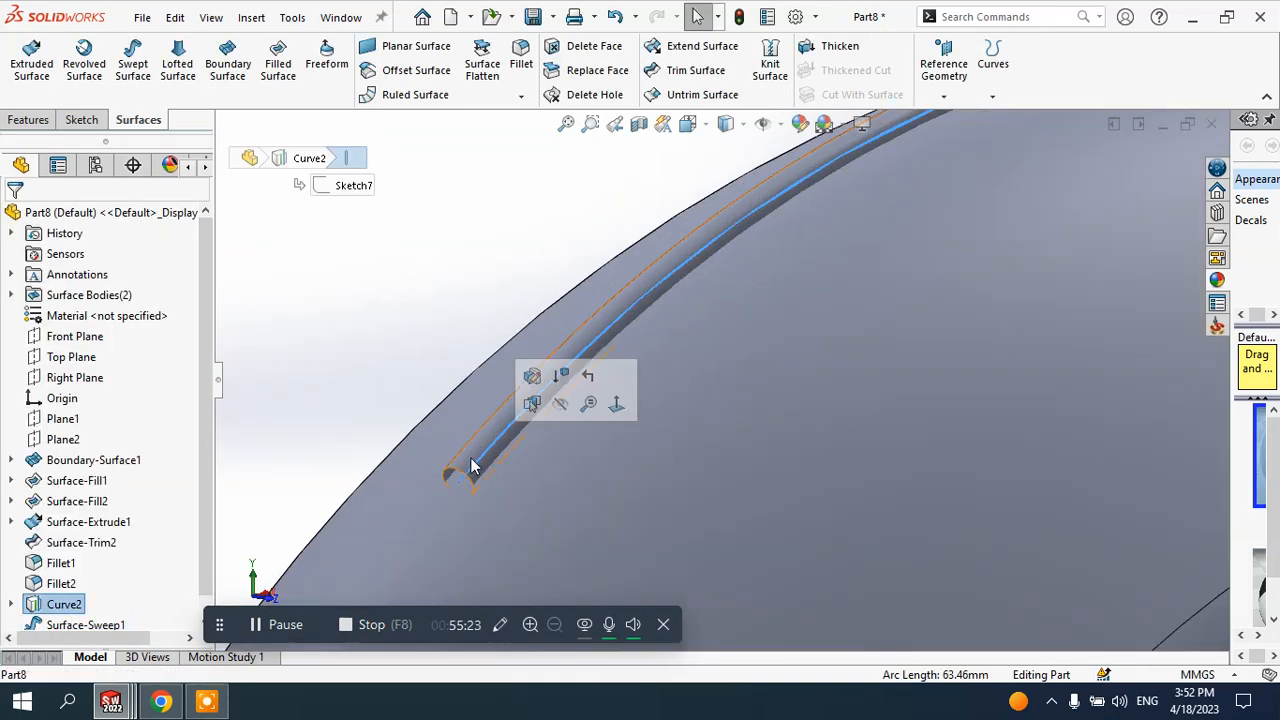
- Apply a standard surface trim with the filleted mouse body as trim tool, removing the protruding part of the swept surface
left_click(473, 465)
scroll(473, 465, "up", 5)
left_click(473, 410)
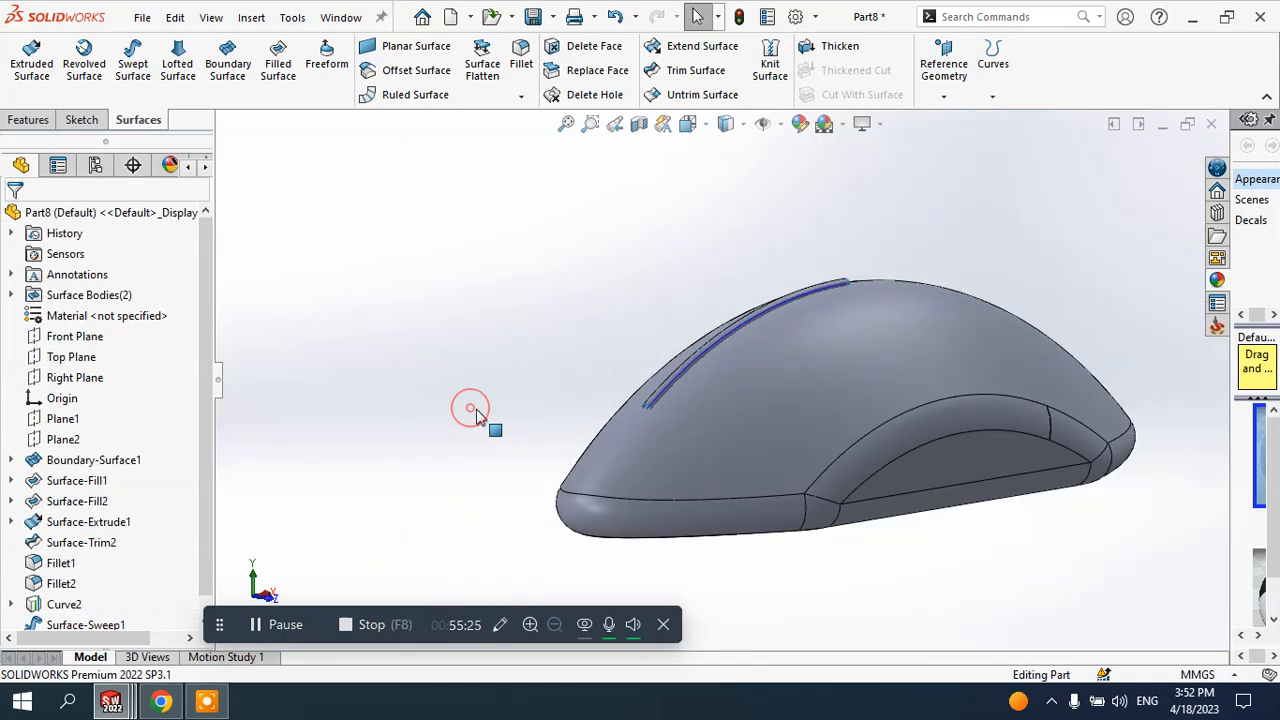
middle_click_drag(475, 412, 814, 387)
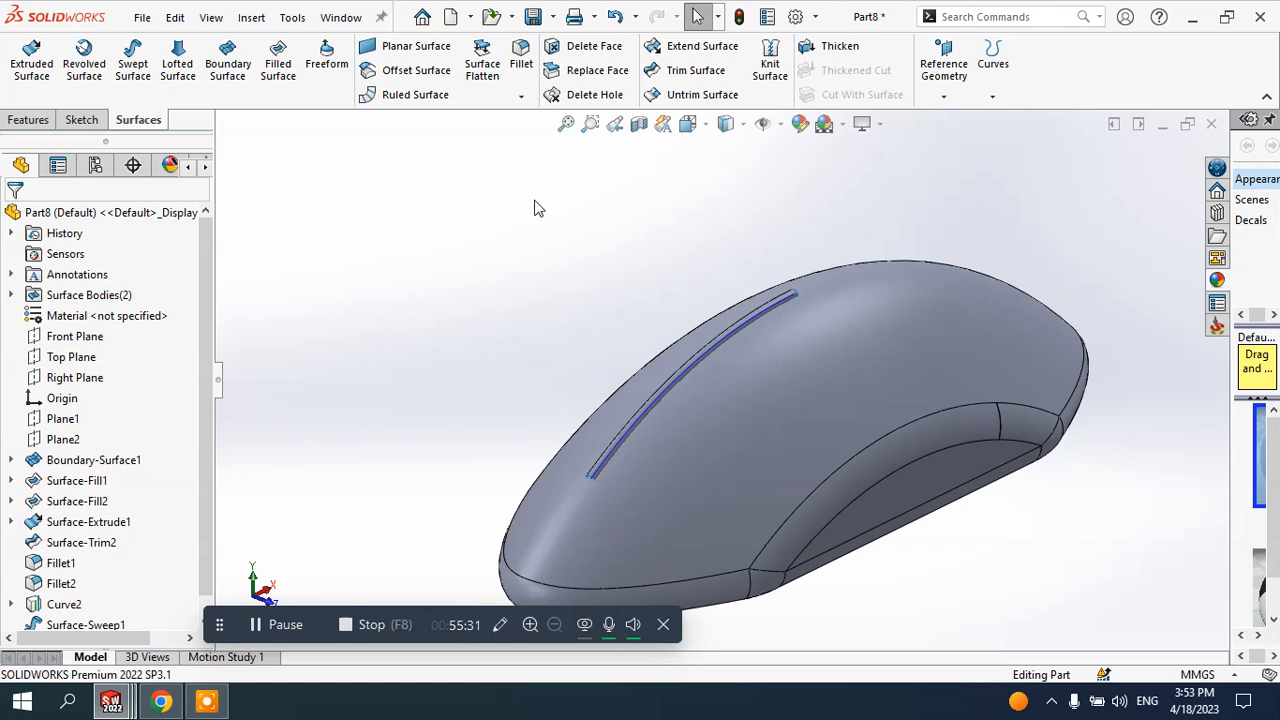
left_click(697, 72)
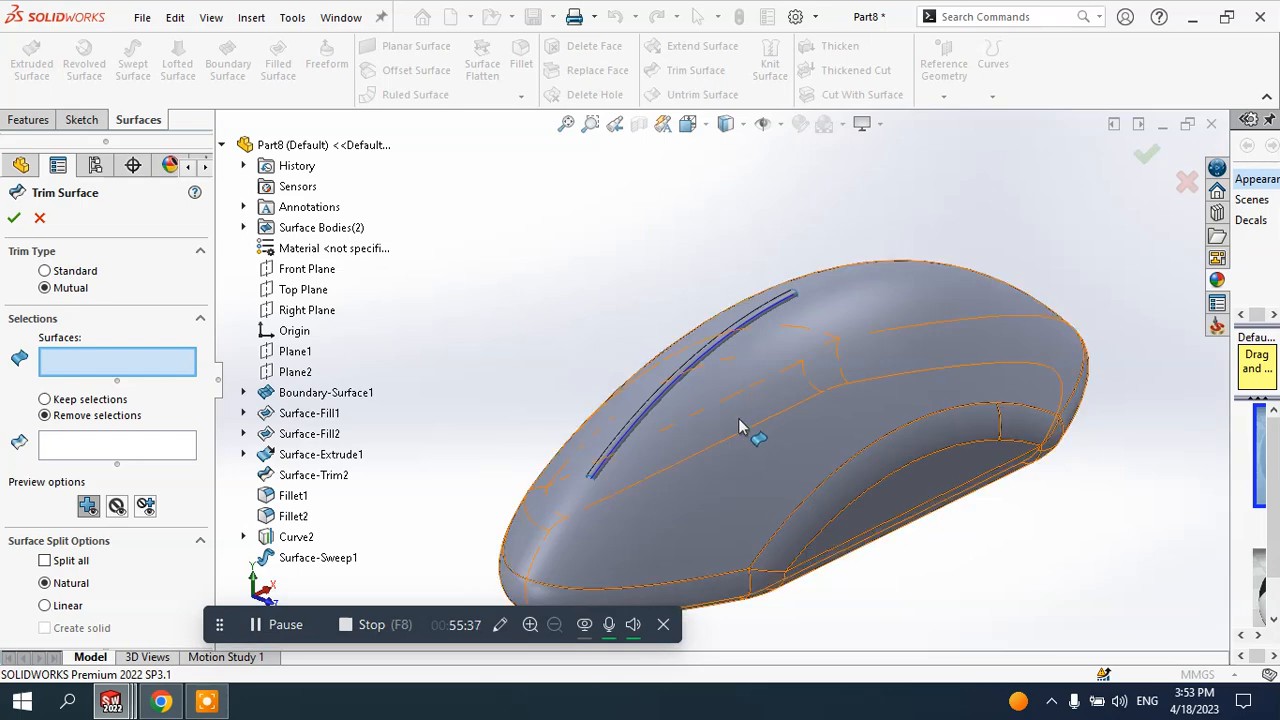
scroll(656, 408, "down", 3)
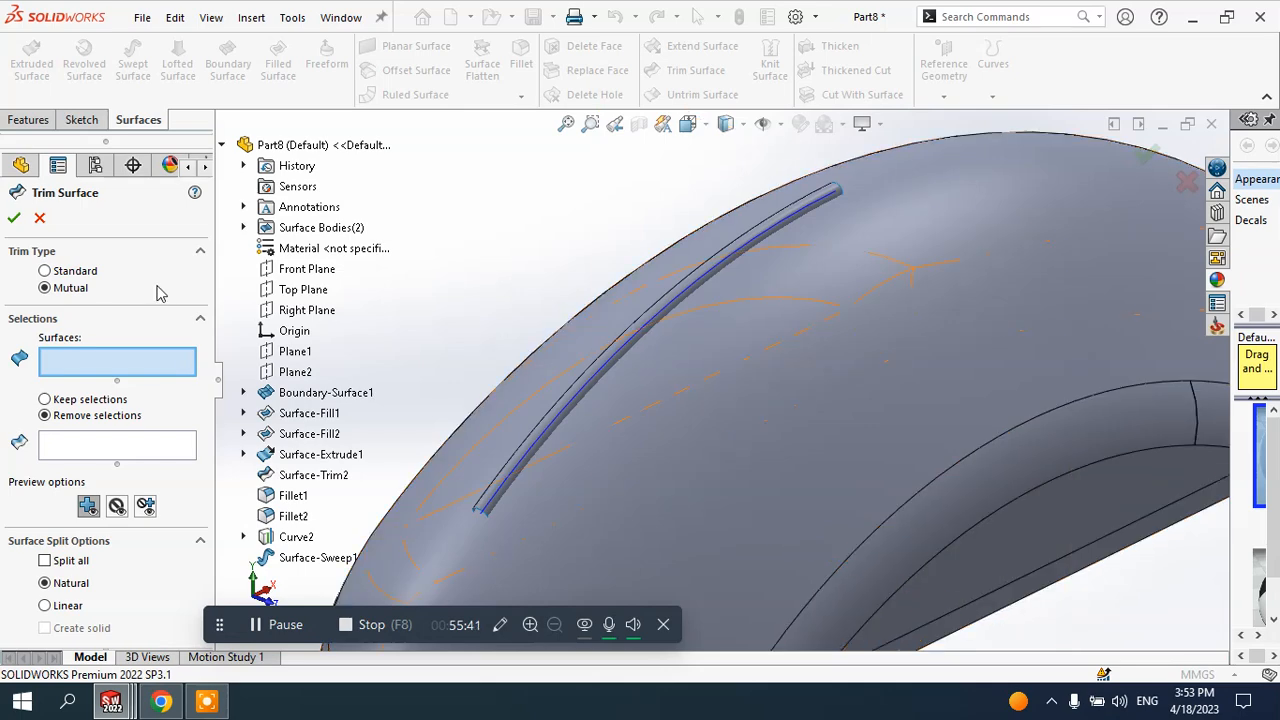
left_click(78, 272)
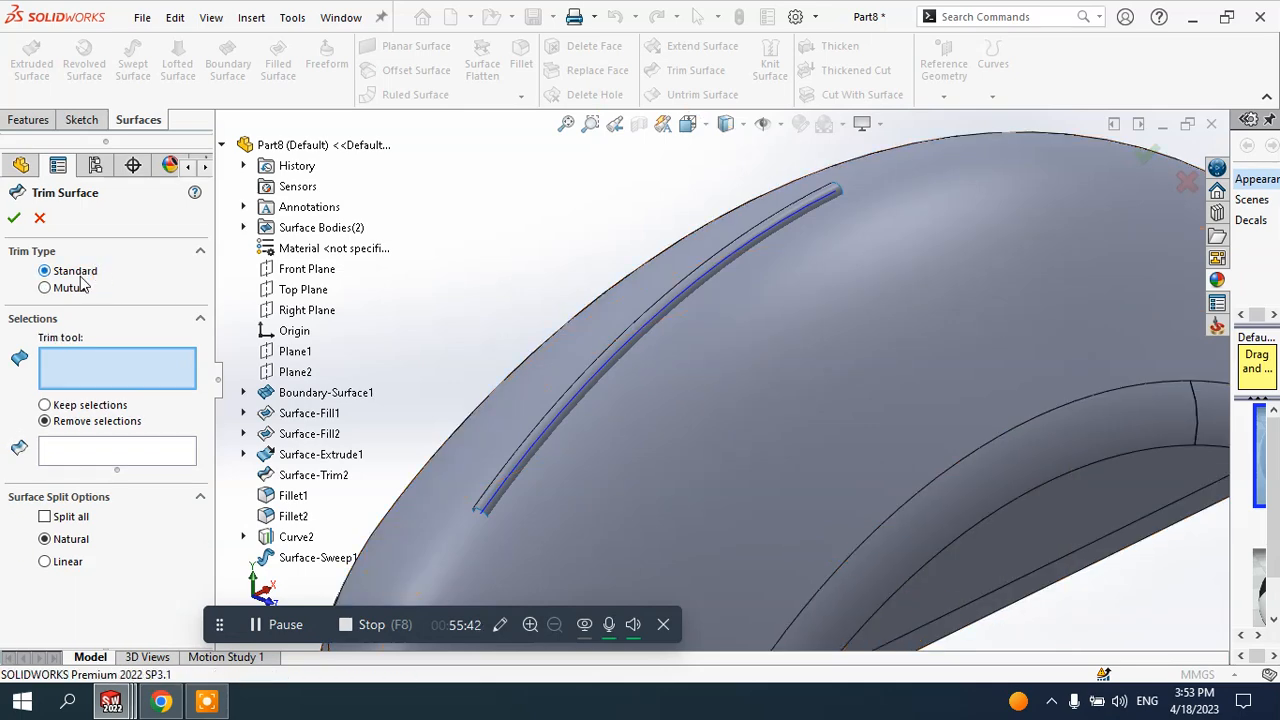
left_click(705, 350)
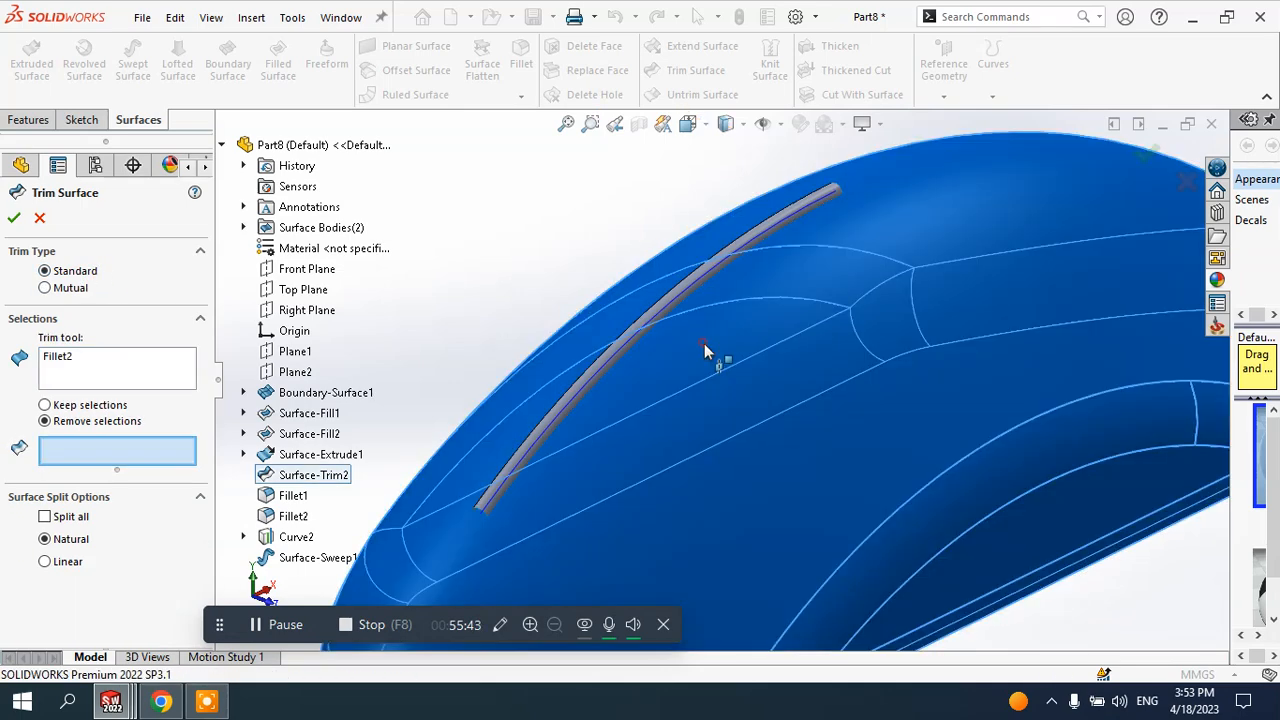
left_click(62, 455)
scroll(545, 462, "down", 3)
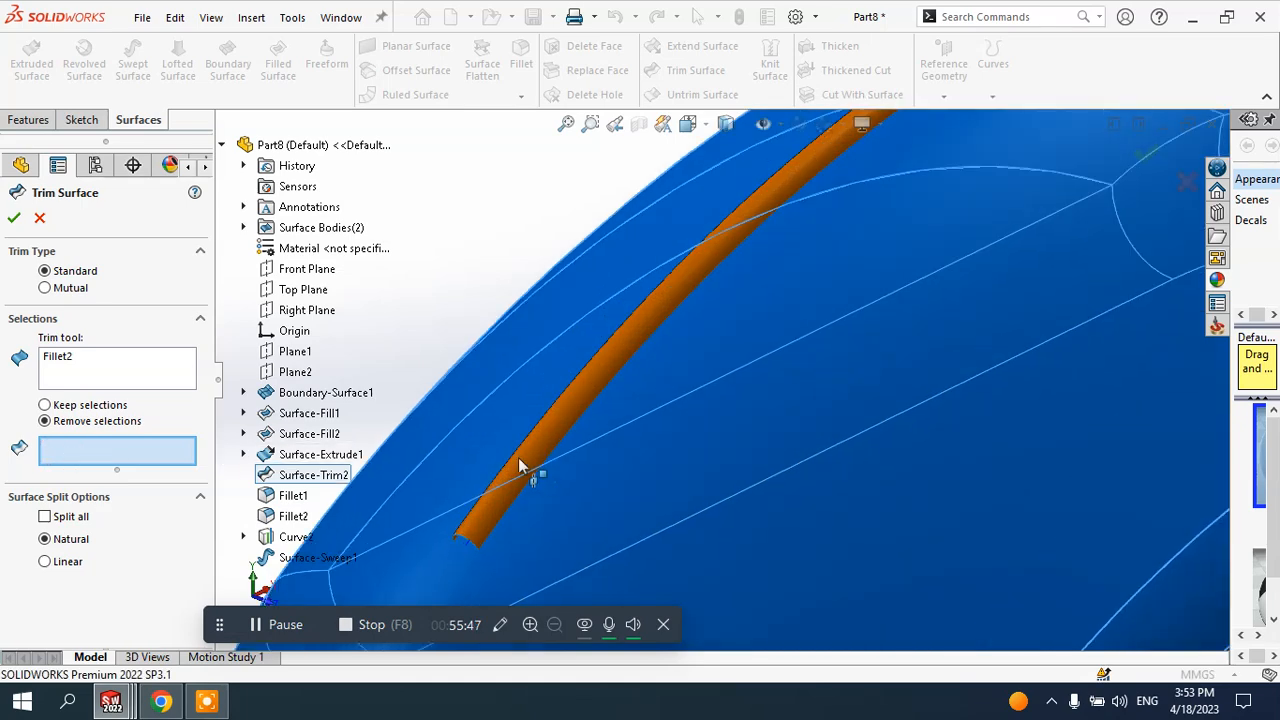
left_click(500, 503)
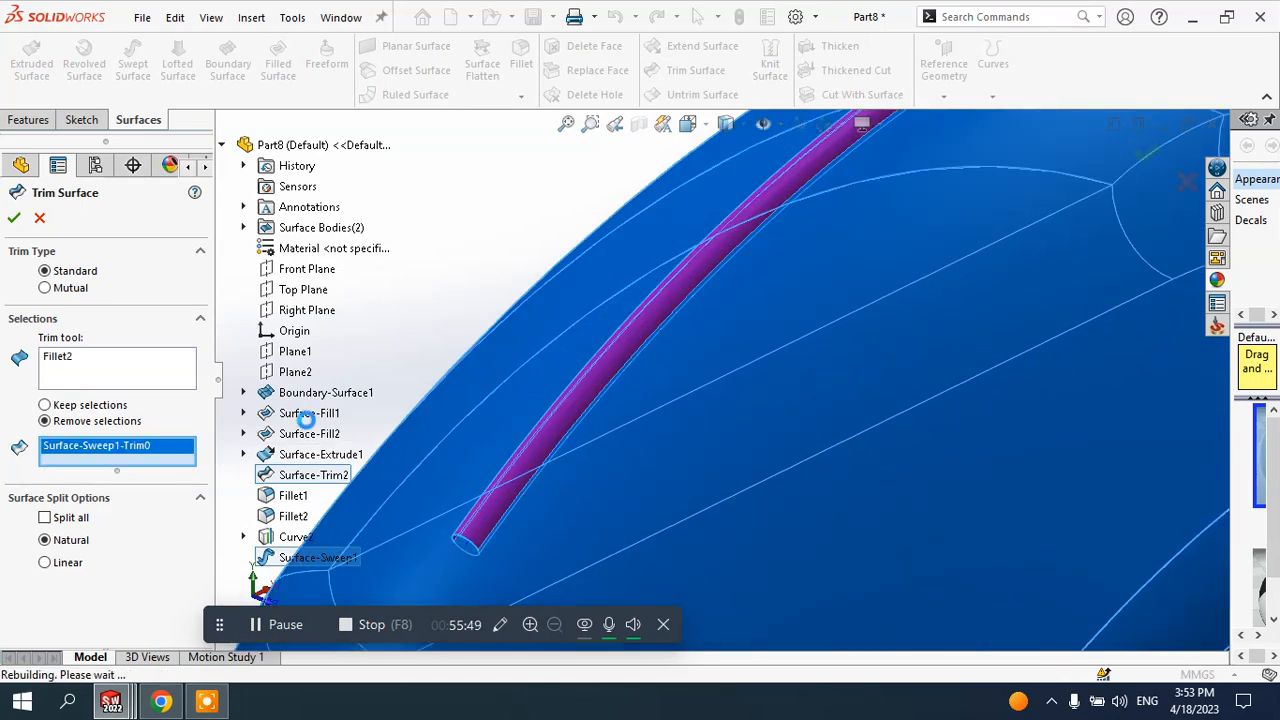
key("Return")
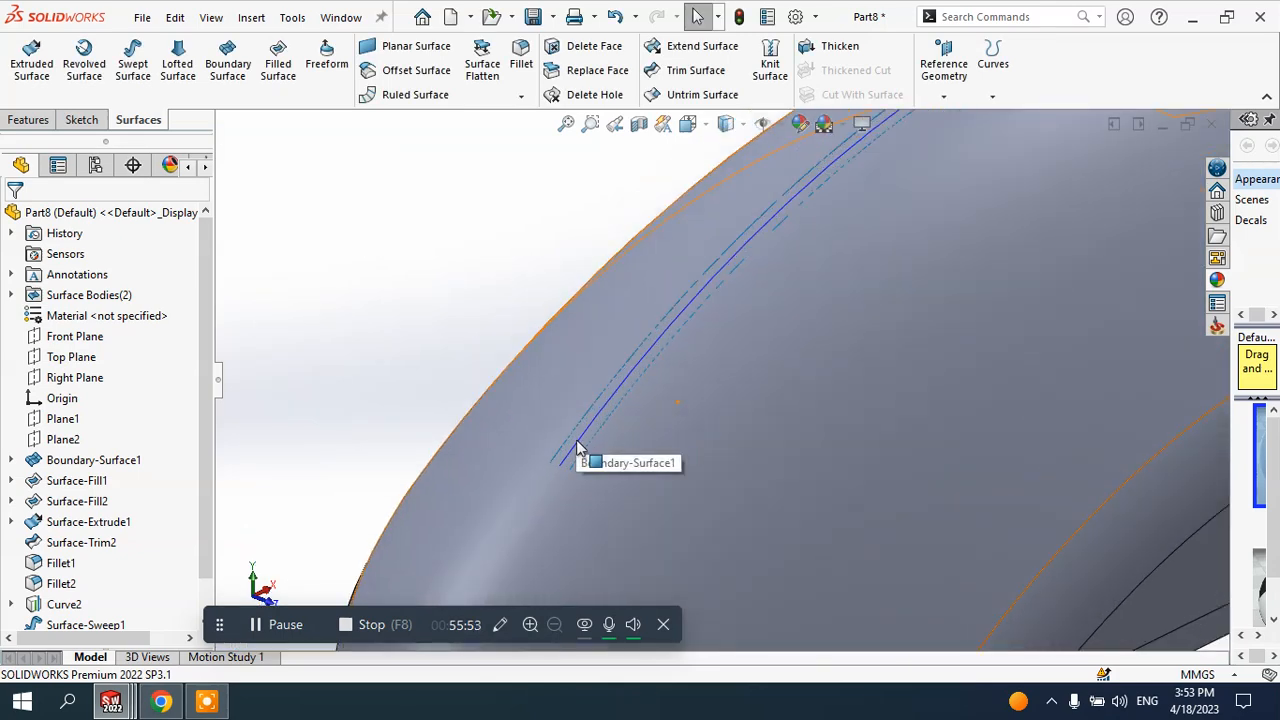
scroll(586, 452, "up", 2)
scroll(617, 430, "up", 3)
scroll(873, 283, "down", 4)
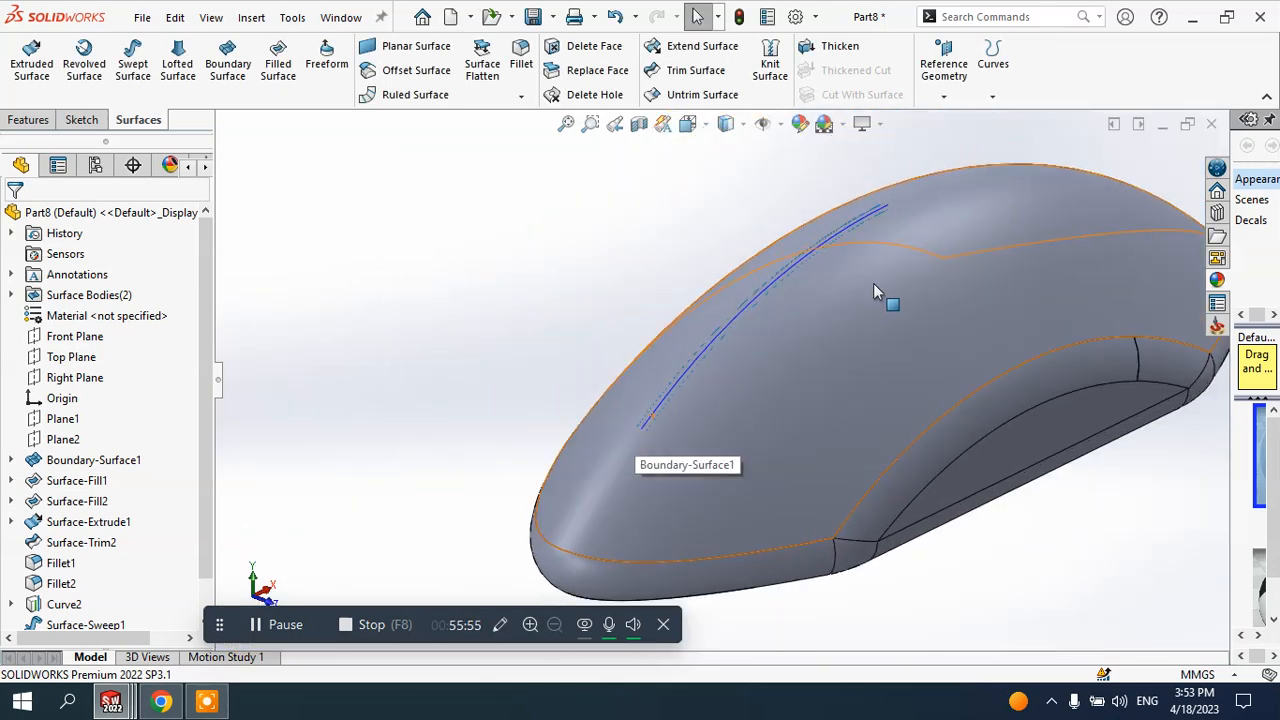
left_click(686, 79)
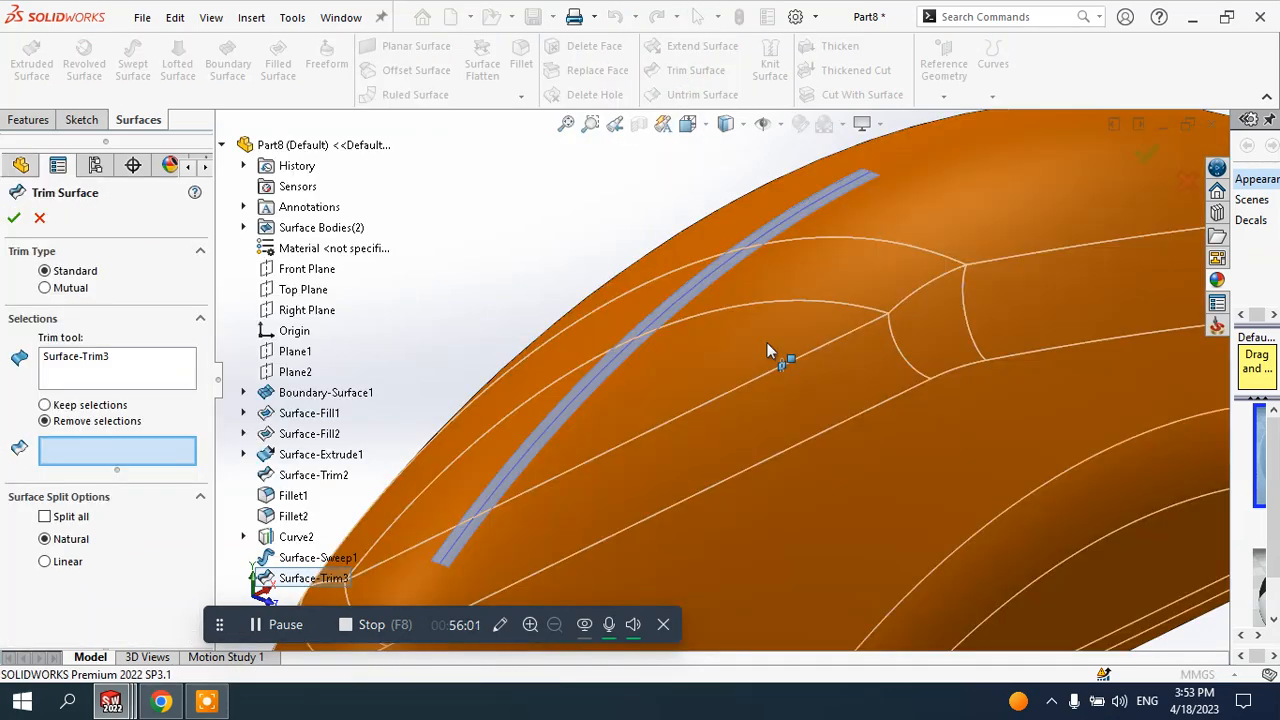
left_click(767, 342)
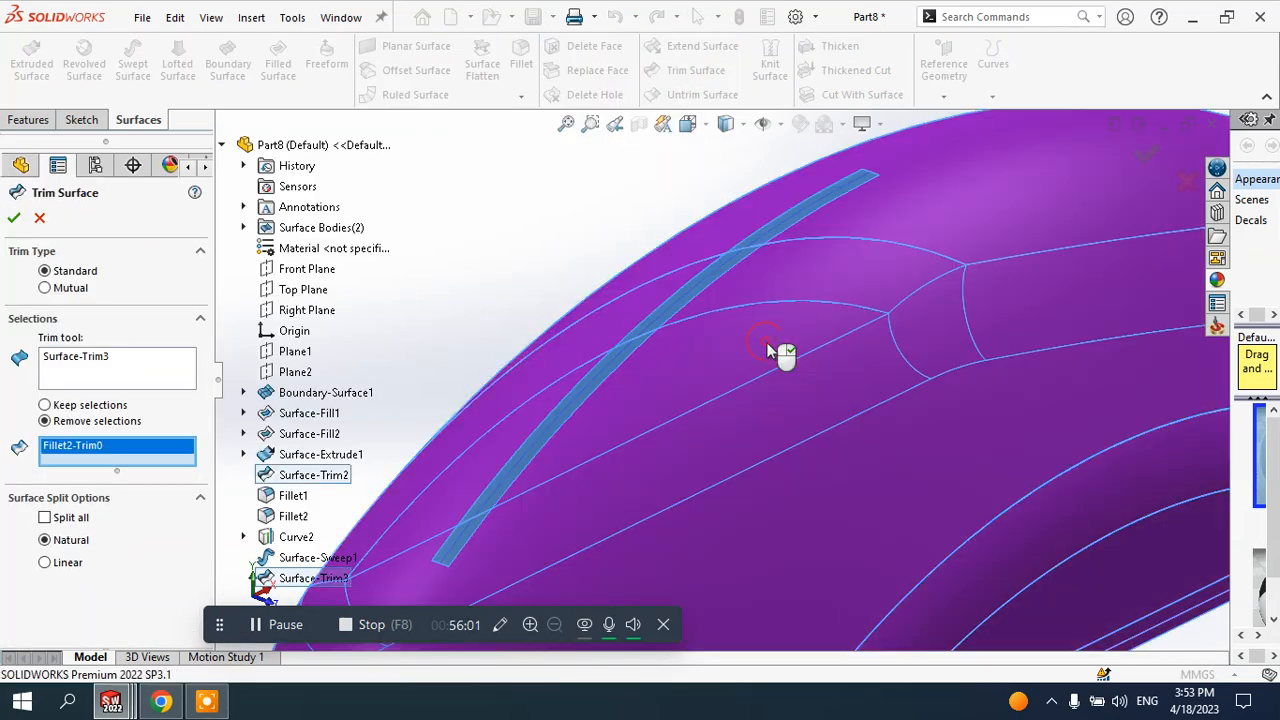
right_click(73, 452)
left_click(132, 460)
left_click(66, 374)
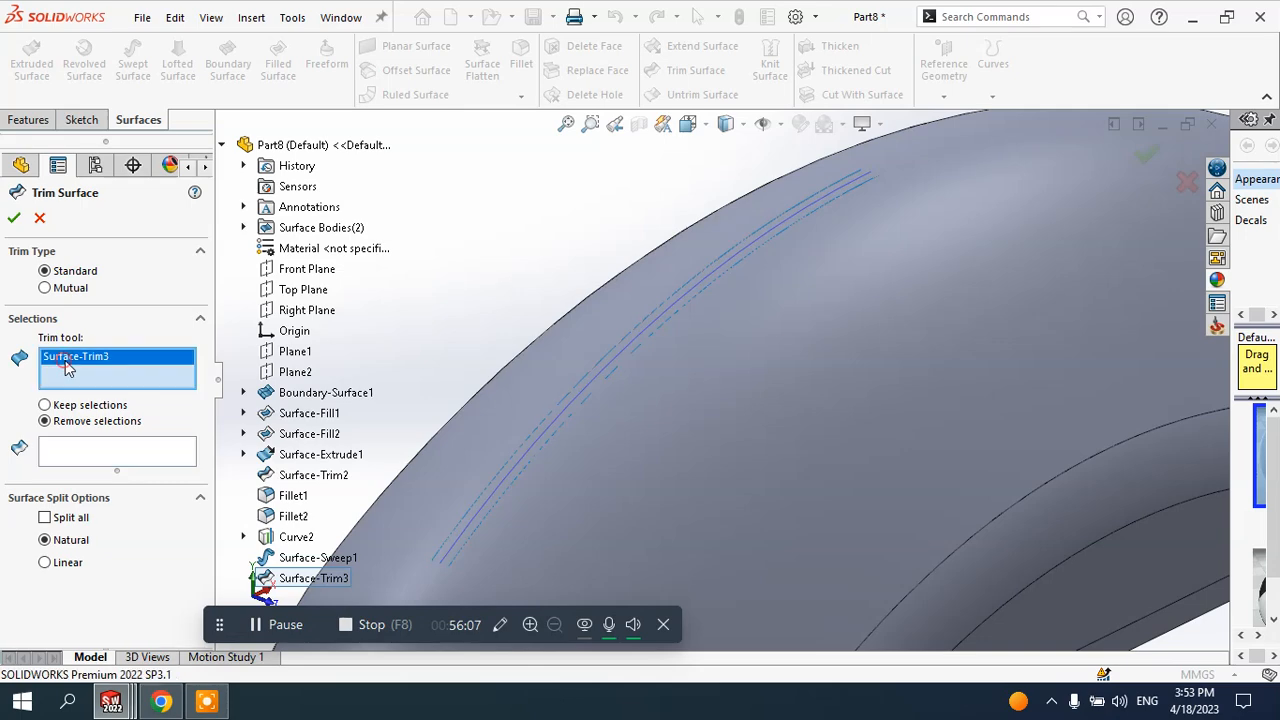
left_click(694, 400)
left_click(85, 451)
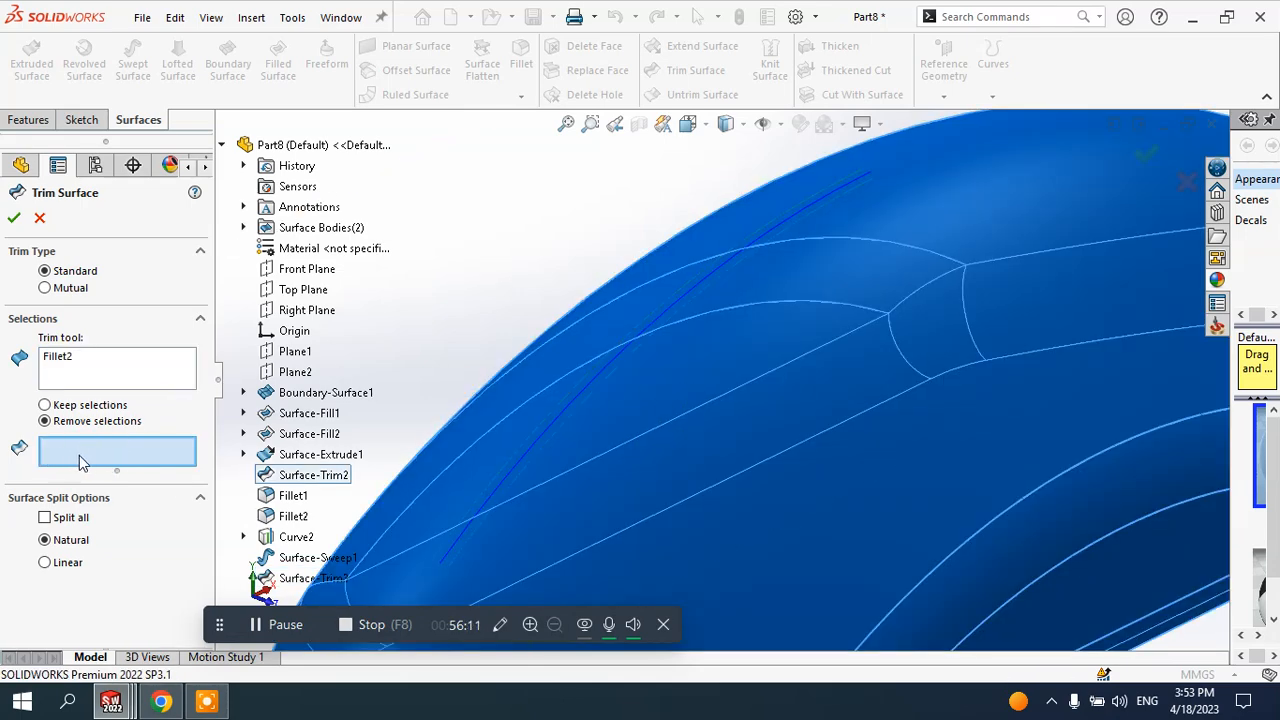
scroll(546, 440, "down", 3)
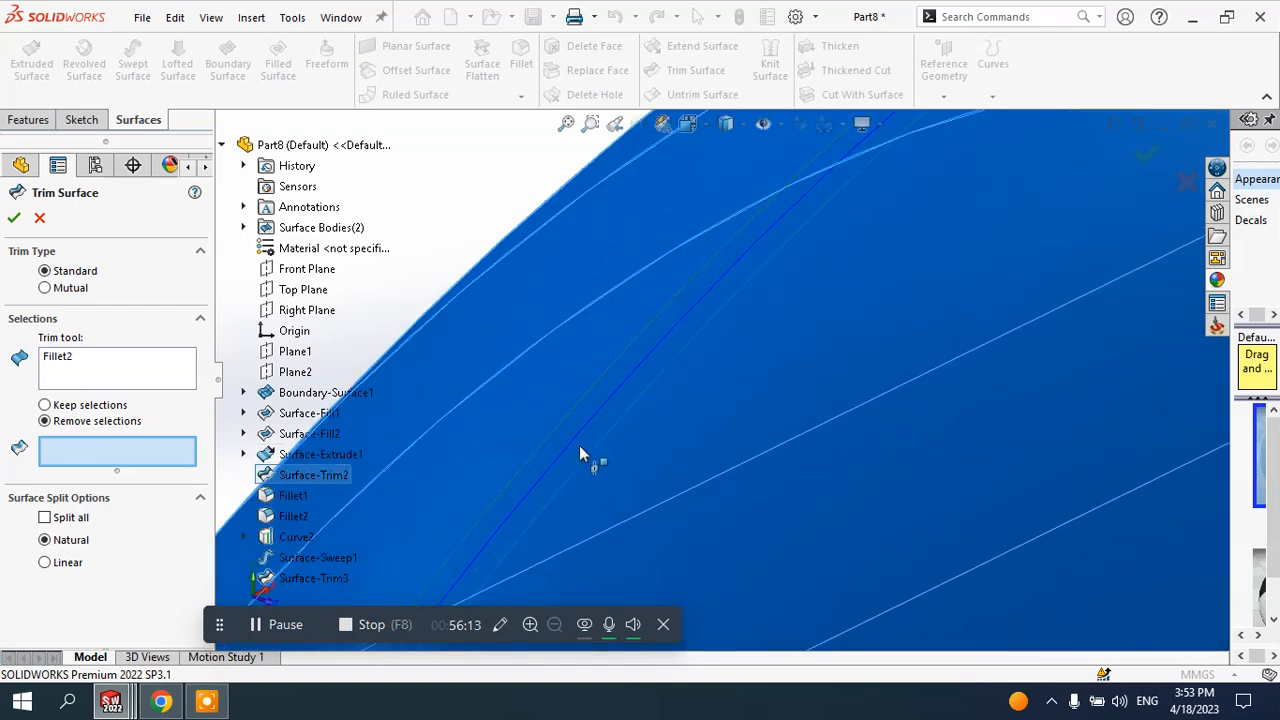
left_click(64, 453)
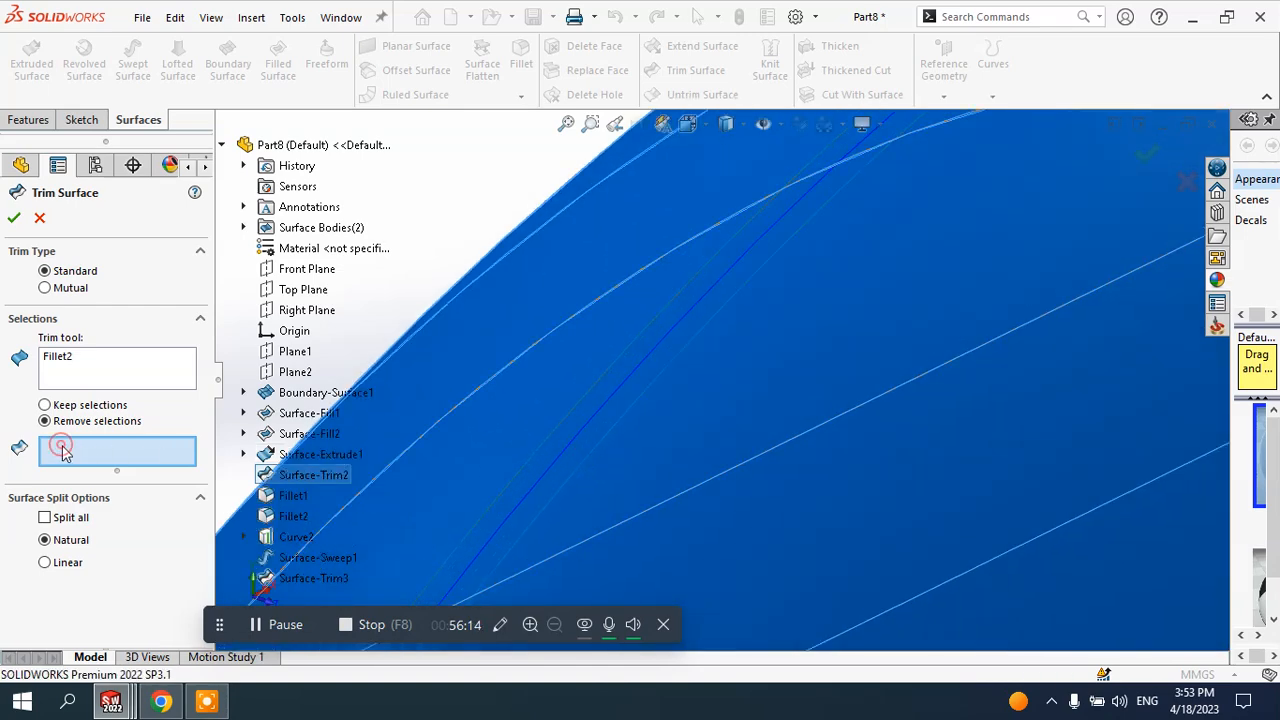
left_click(71, 364)
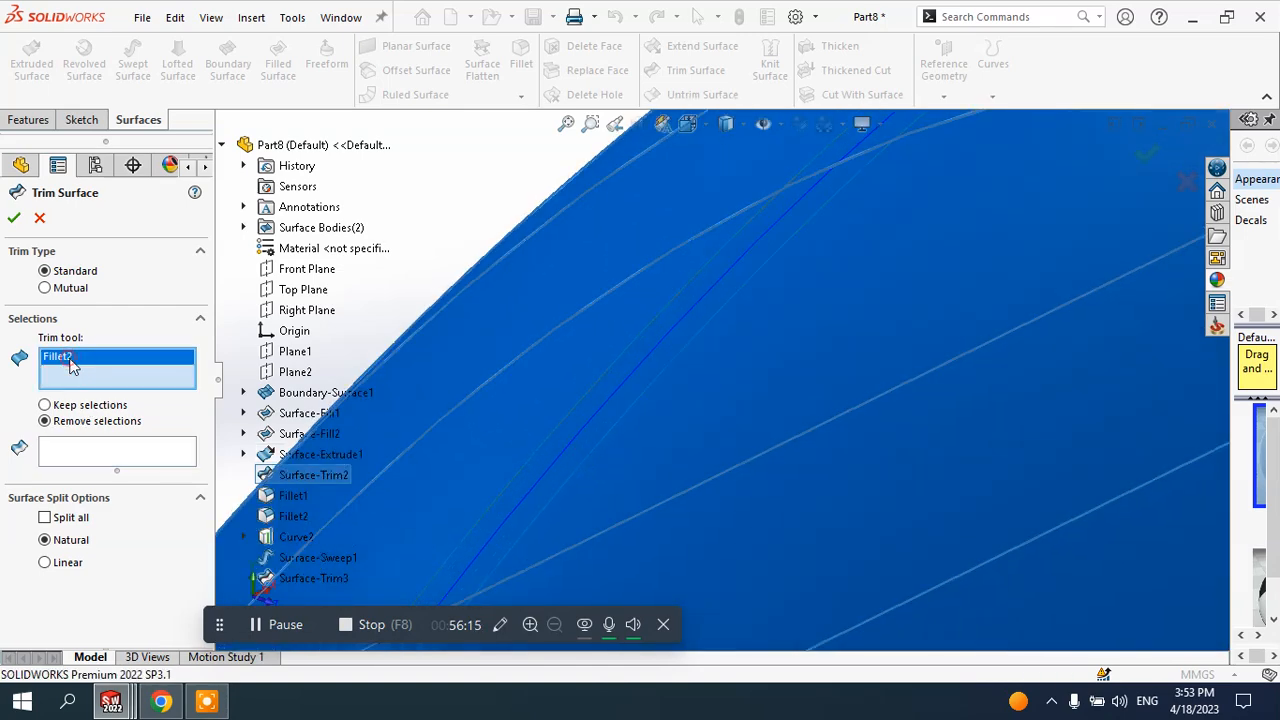
left_click(39, 218)
scroll(577, 363, "up", 8)
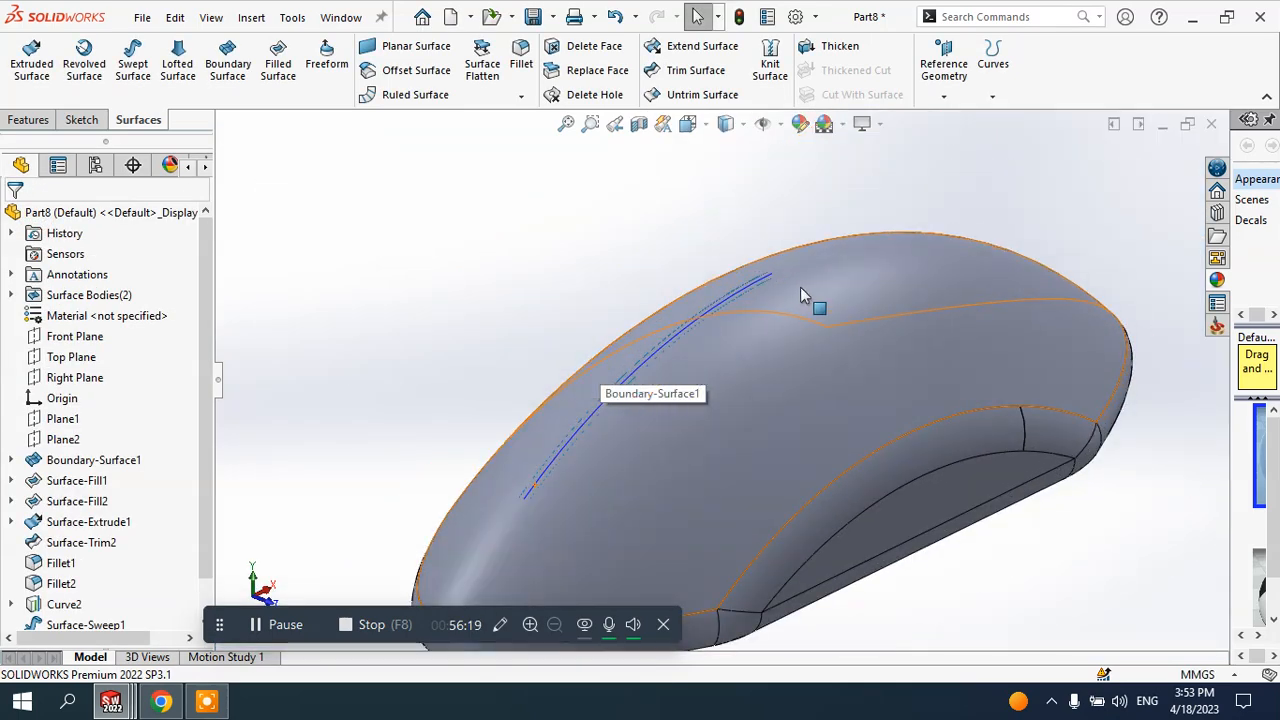
- Delete the Surface-Trim3 feature to restore the full swept surface
scroll(800, 296, "down", 5)
left_click(688, 325)
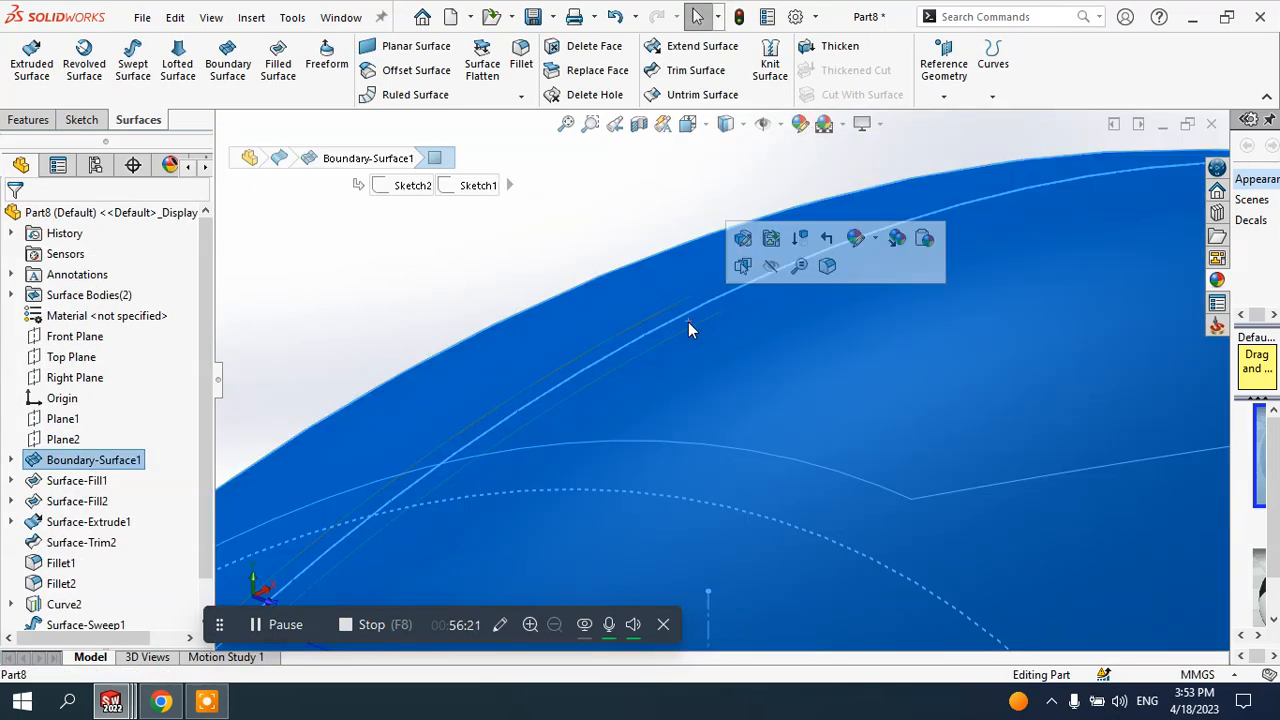
scroll(700, 345, "up", 6)
scroll(668, 410, "down", 2)
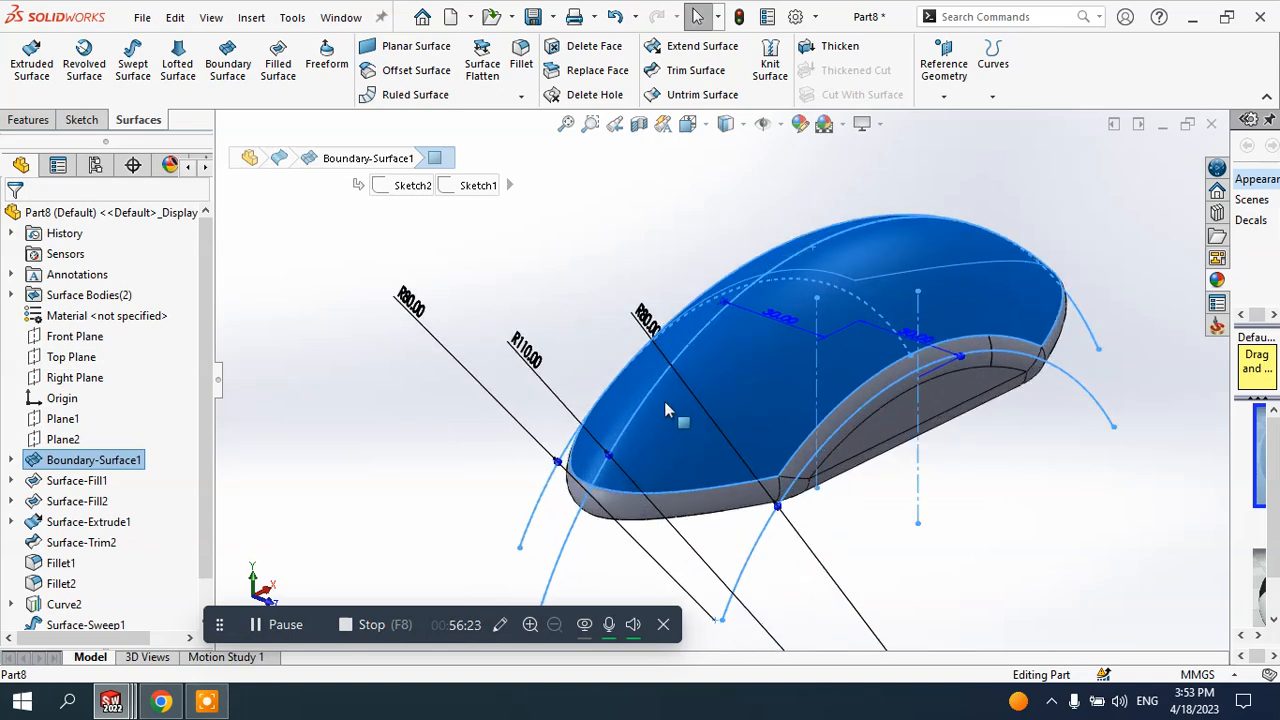
scroll(665, 408, "down", 2)
scroll(98, 569, "down", 1)
left_click(80, 605)
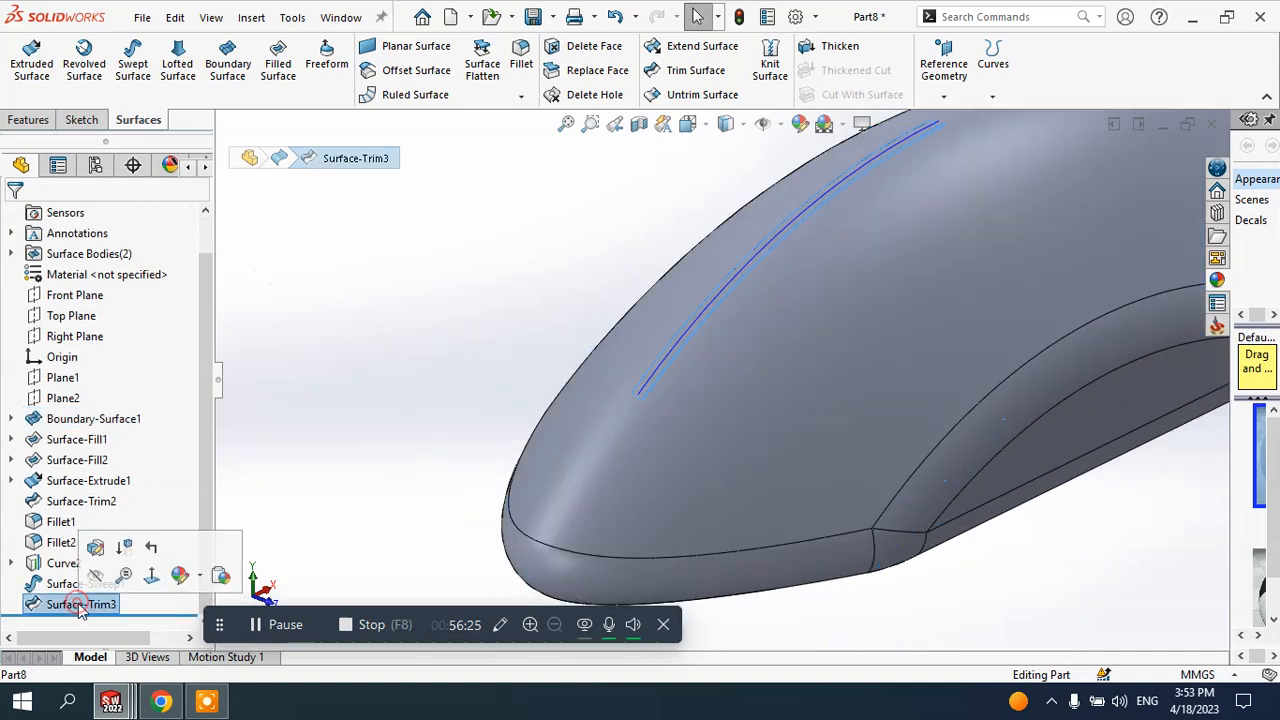
right_click(80, 610)
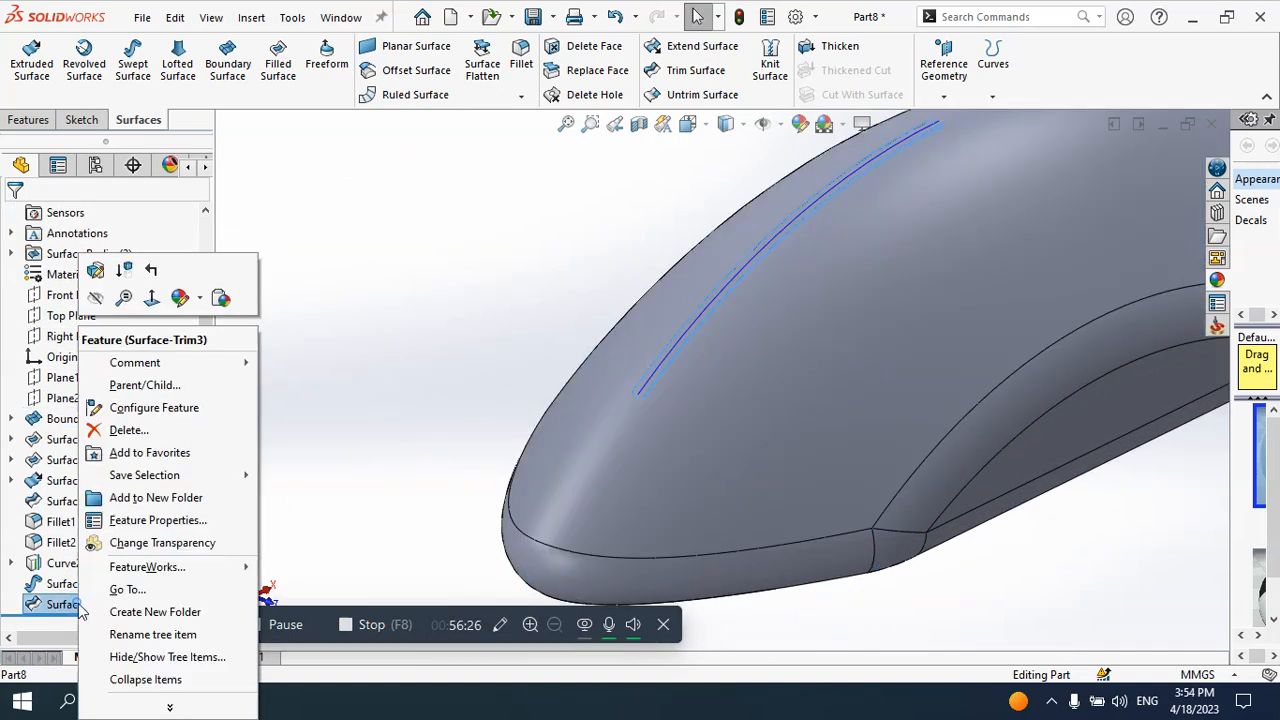
left_click(152, 429)
- Set up a mutual surface trim between the filleted mouse body and the swept surface along its upper side
scroll(542, 362, "up", 3)
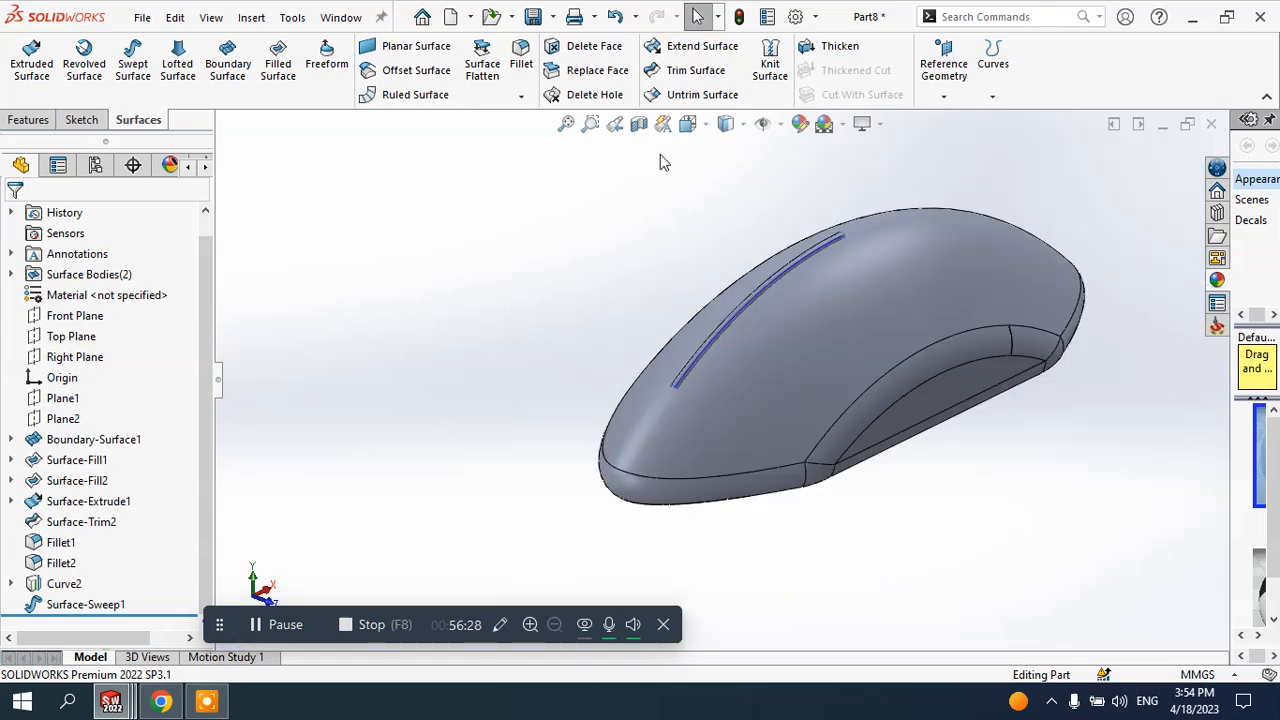
left_click(695, 70)
scroll(790, 306, "down", 2)
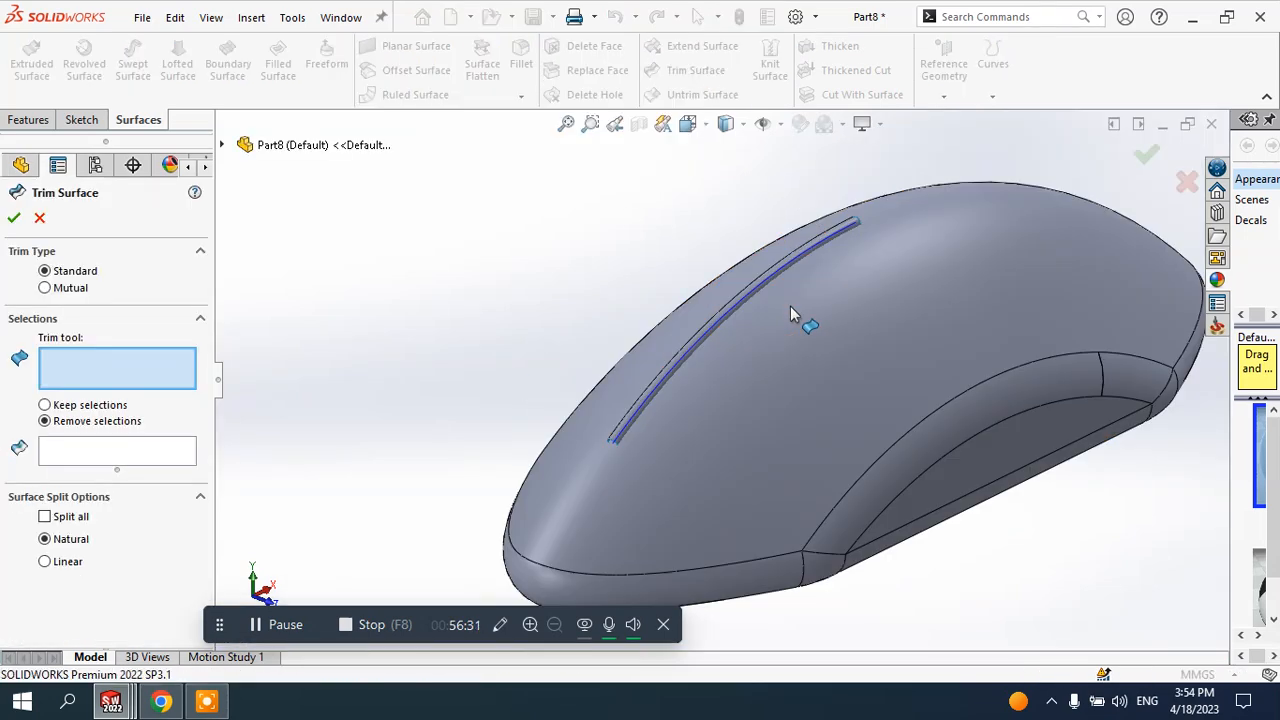
left_click(46, 288)
scroll(653, 416, "down", 2)
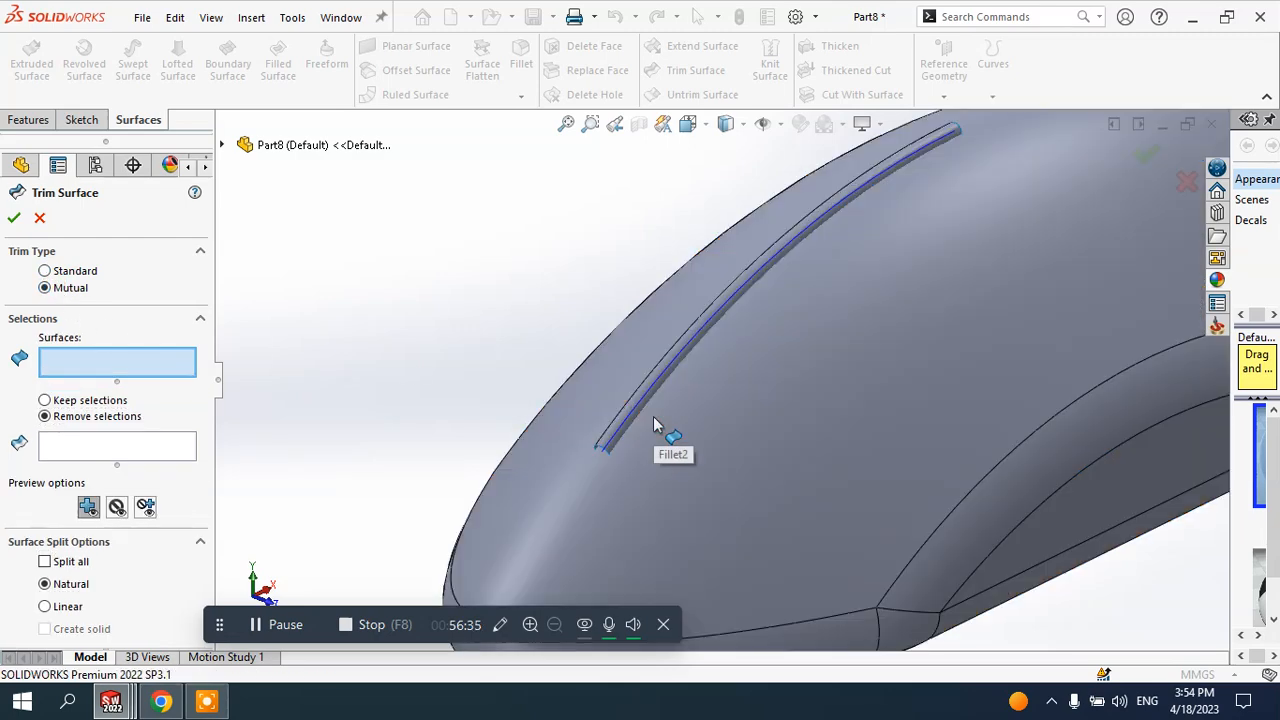
scroll(710, 416, "up", 4)
scroll(745, 395, "down", 3)
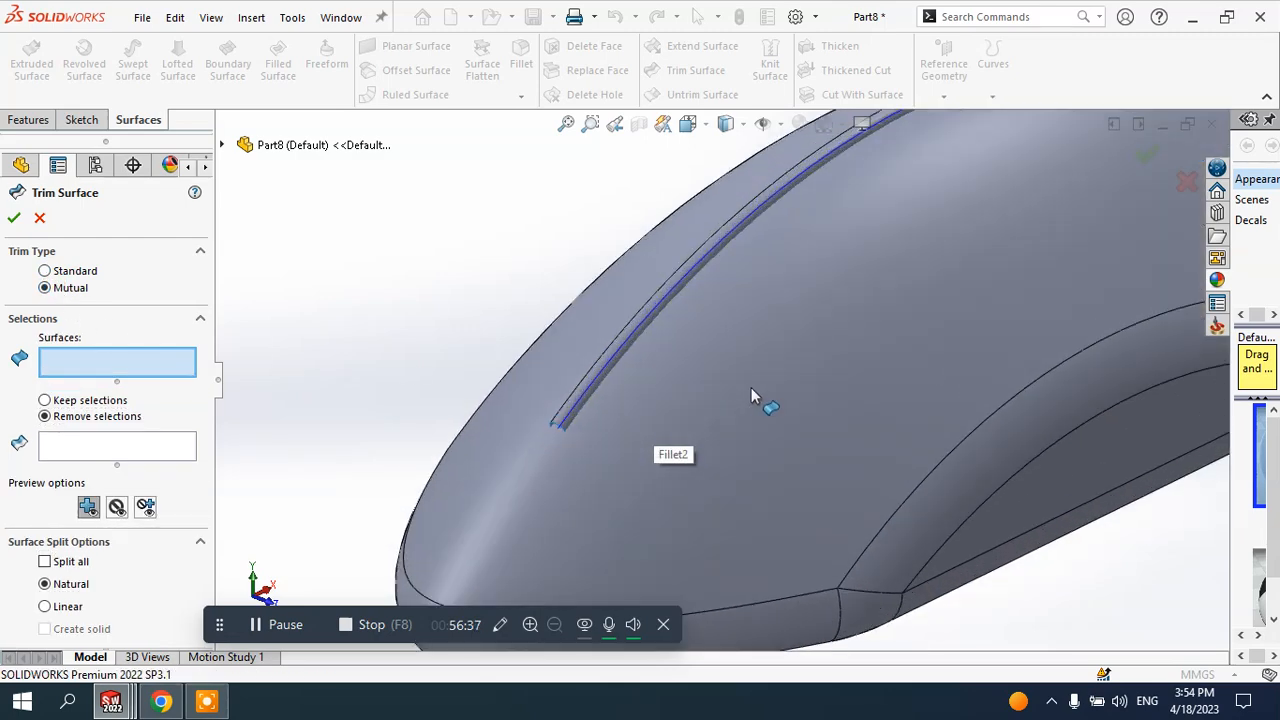
left_click(726, 380)
scroll(565, 410, "down", 5)
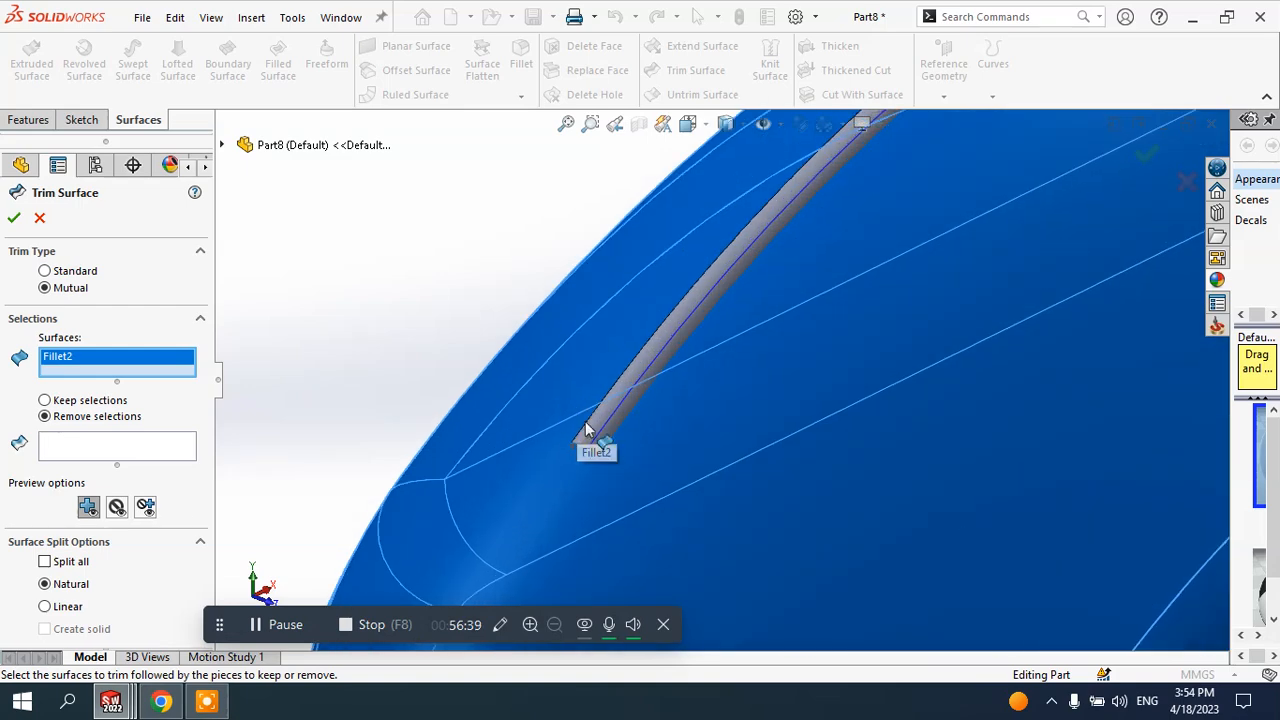
left_click(588, 437)
- Remove the sweep's protruding piece and the body strip inside it, completing the mutual trim as a recessed groove
left_click(84, 459)
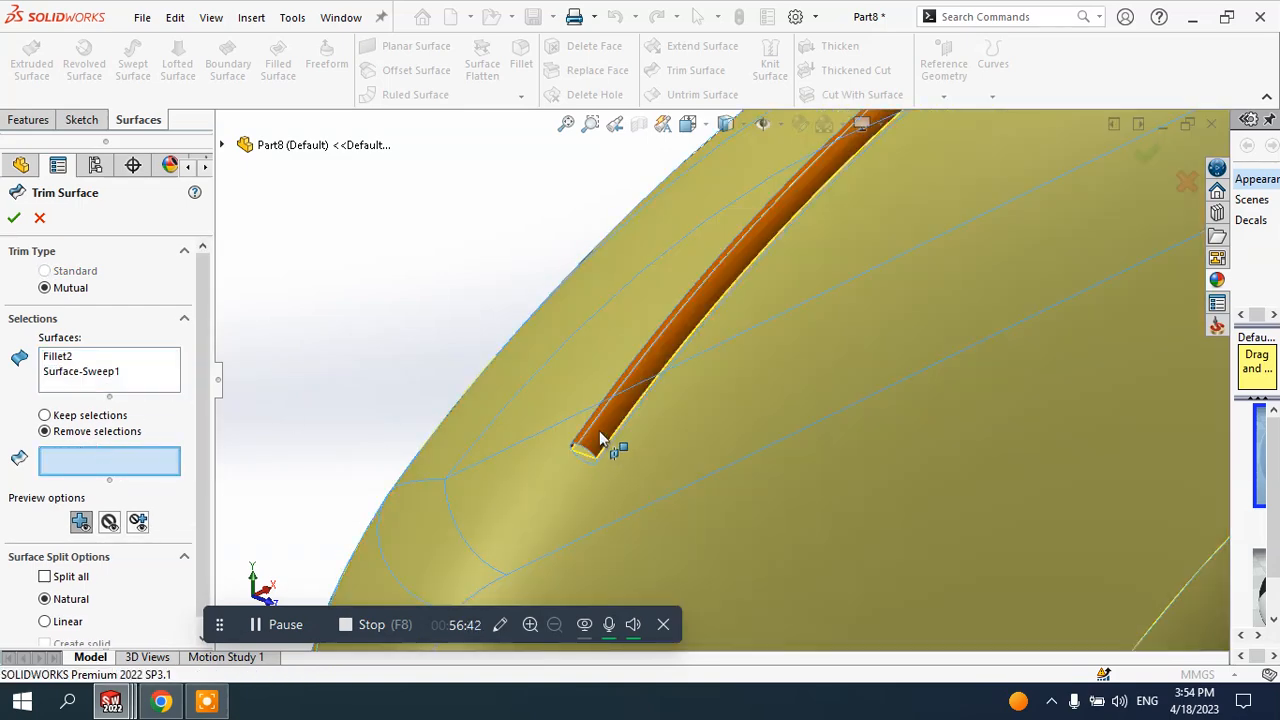
left_click(600, 440)
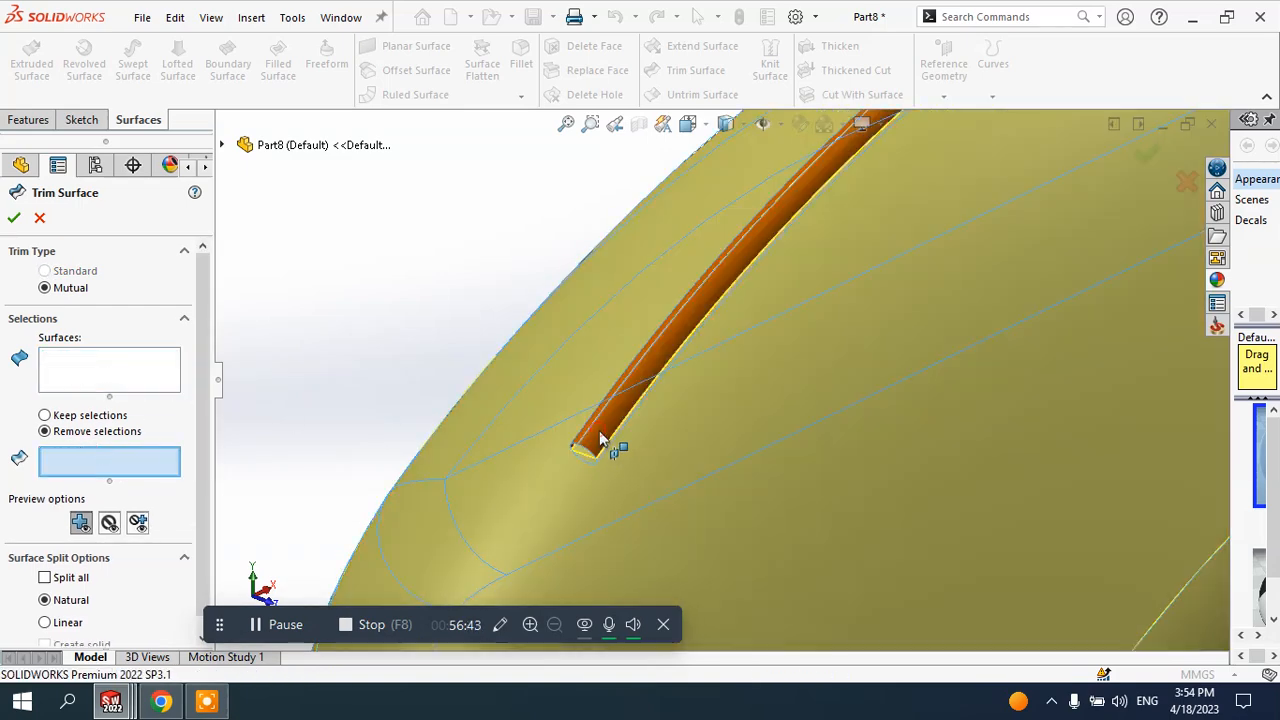
scroll(614, 417, "down", 2)
left_click(615, 424)
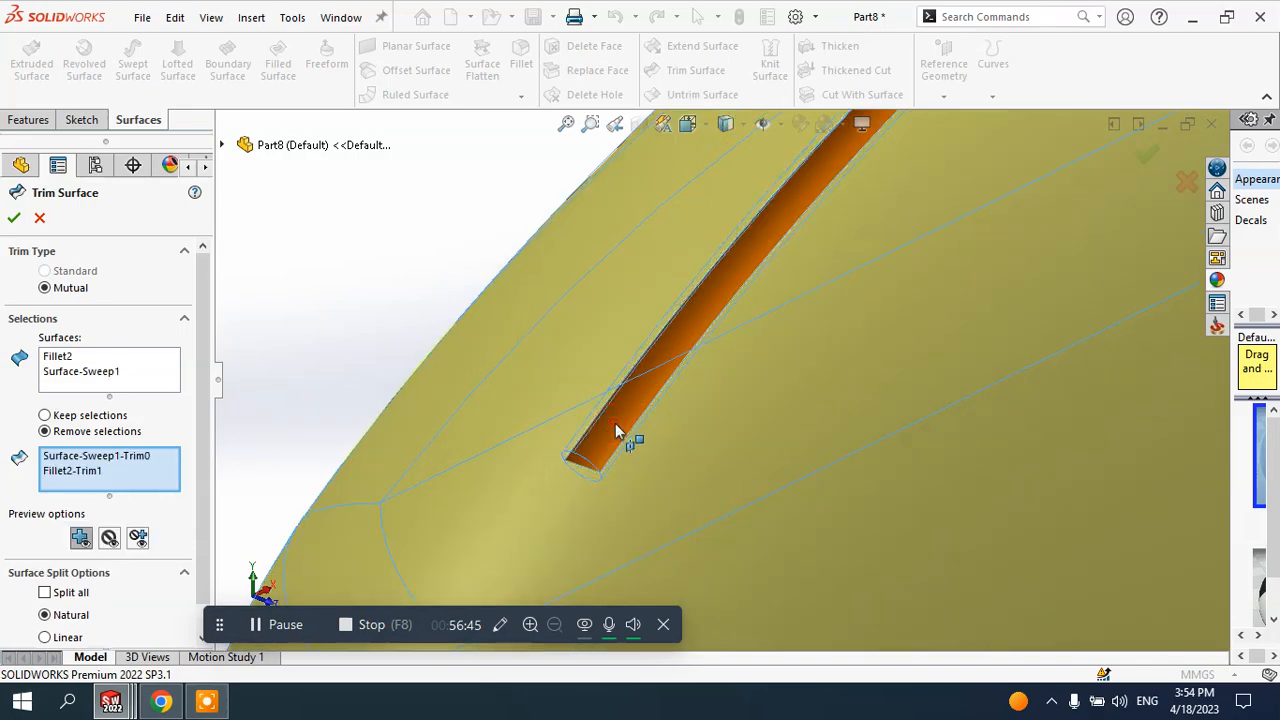
scroll(626, 424, "up", 5)
scroll(757, 343, "down", 5)
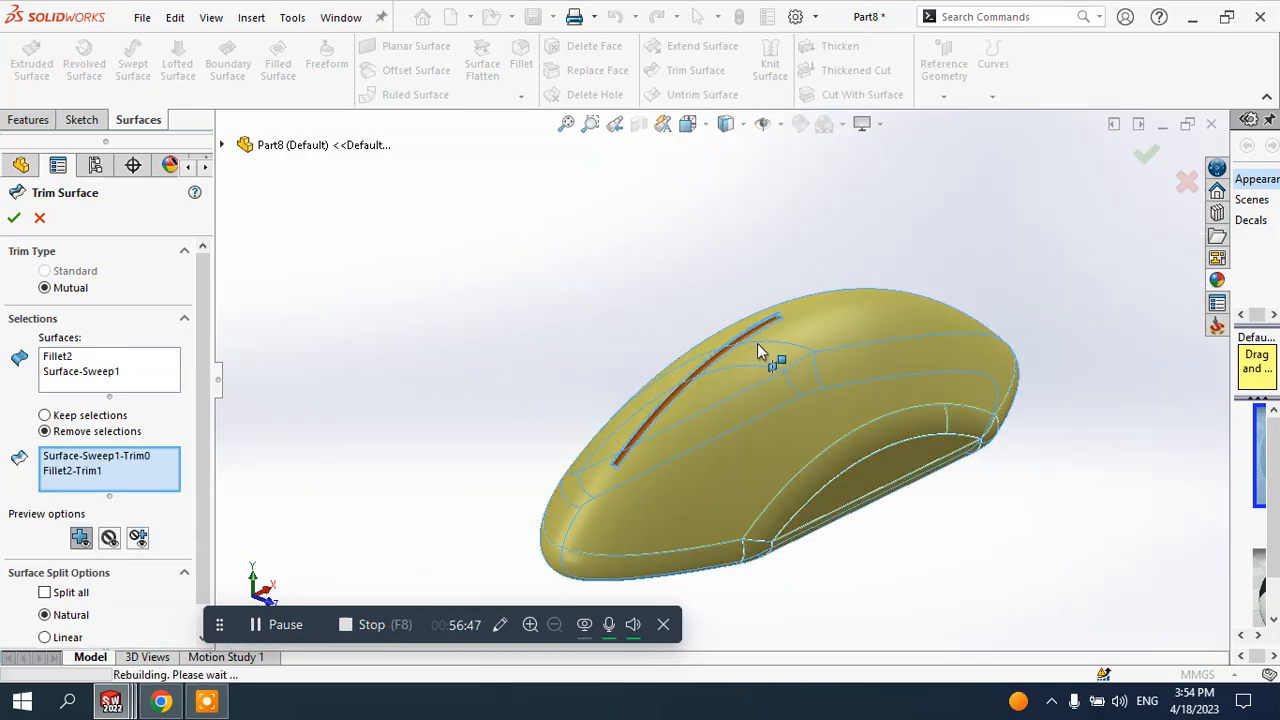
- Examine the trimmed groove and both of its ends on the mouse body
scroll(804, 274, "down", 4)
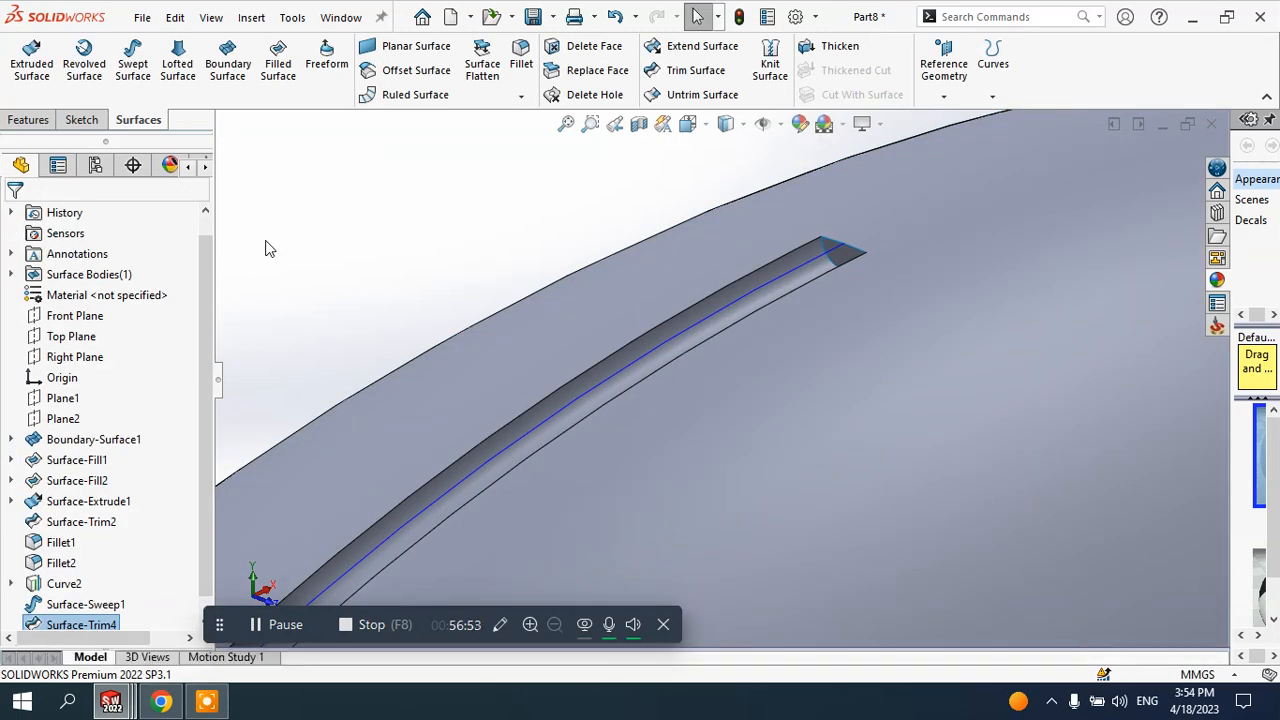
scroll(480, 262, "up", 4)
scroll(560, 335, "up", 3)
middle_click_drag(632, 420, 669, 357)
scroll(623, 523, "down", 4)
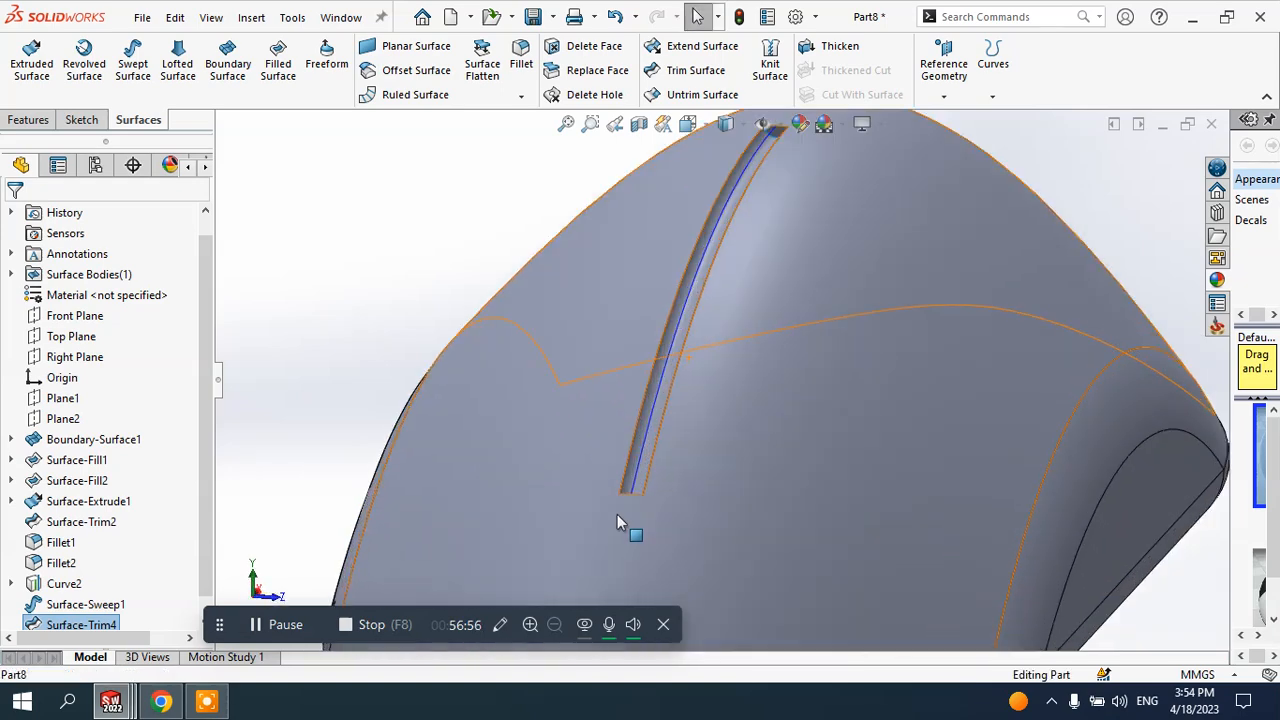
scroll(680, 434, "down", 3)
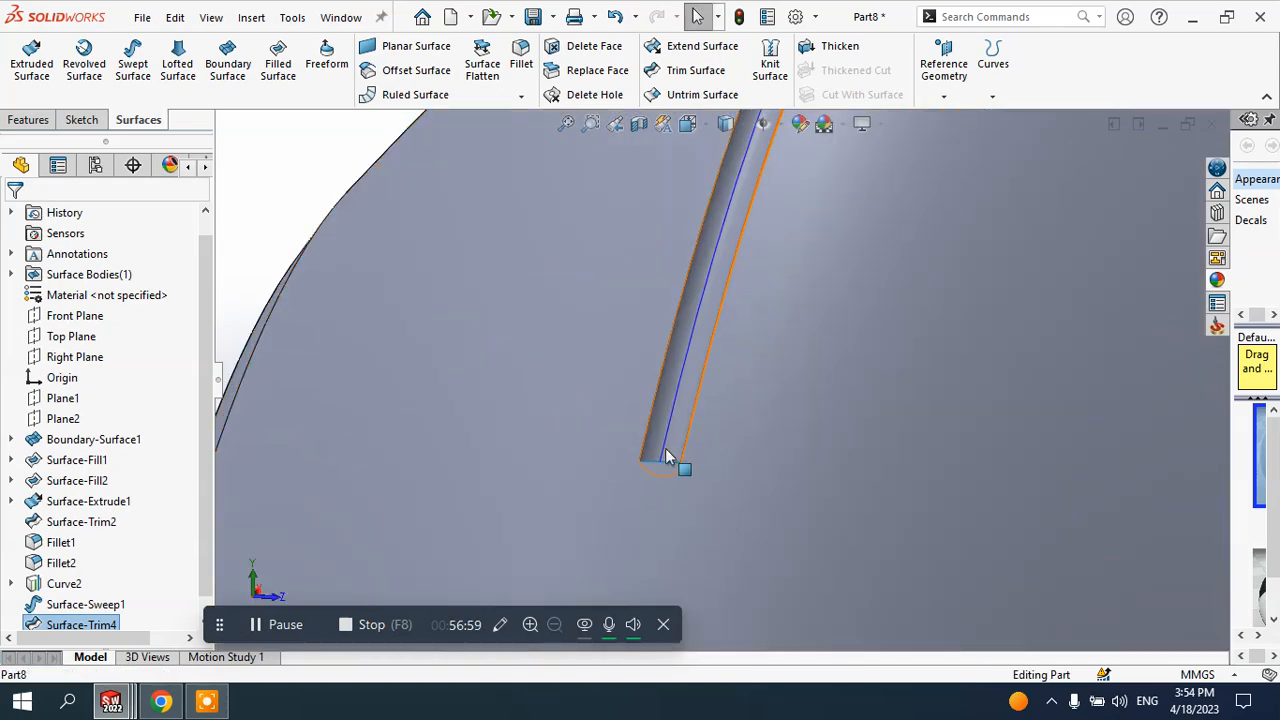
scroll(671, 451, "up", 5)
middle_click_drag(717, 420, 760, 240)
left_click(838, 50)
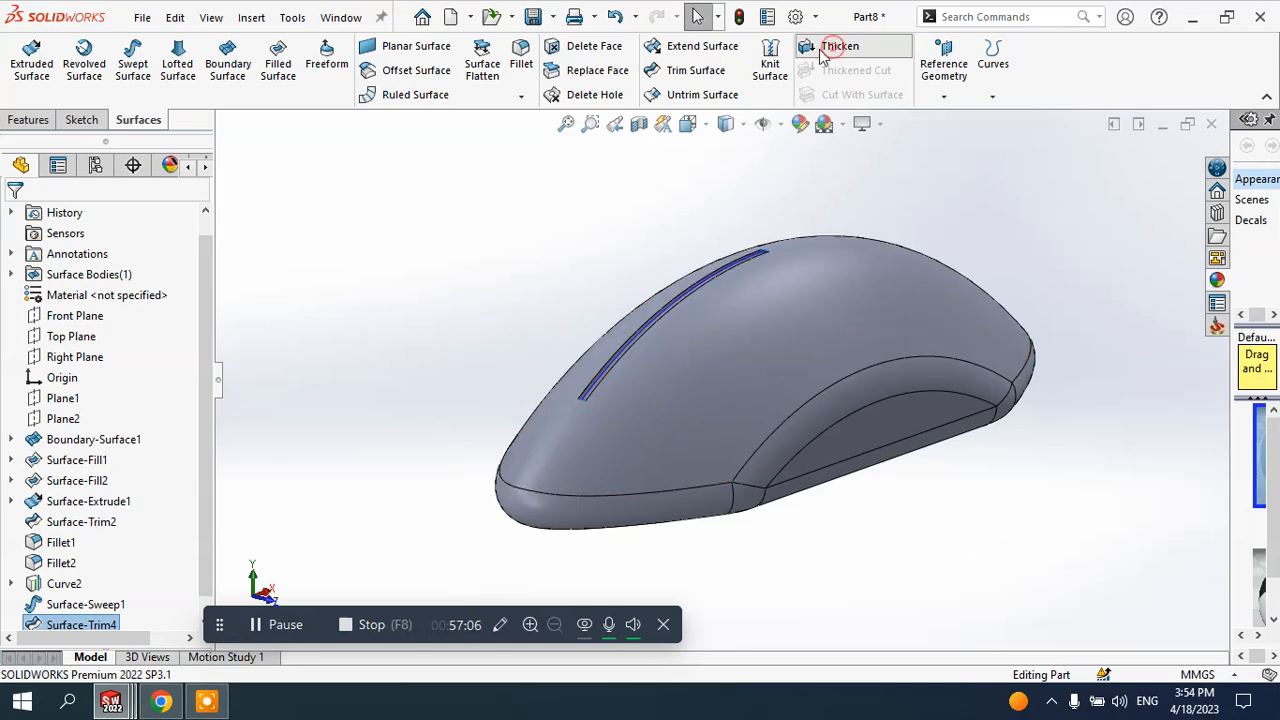
left_click(39, 218)
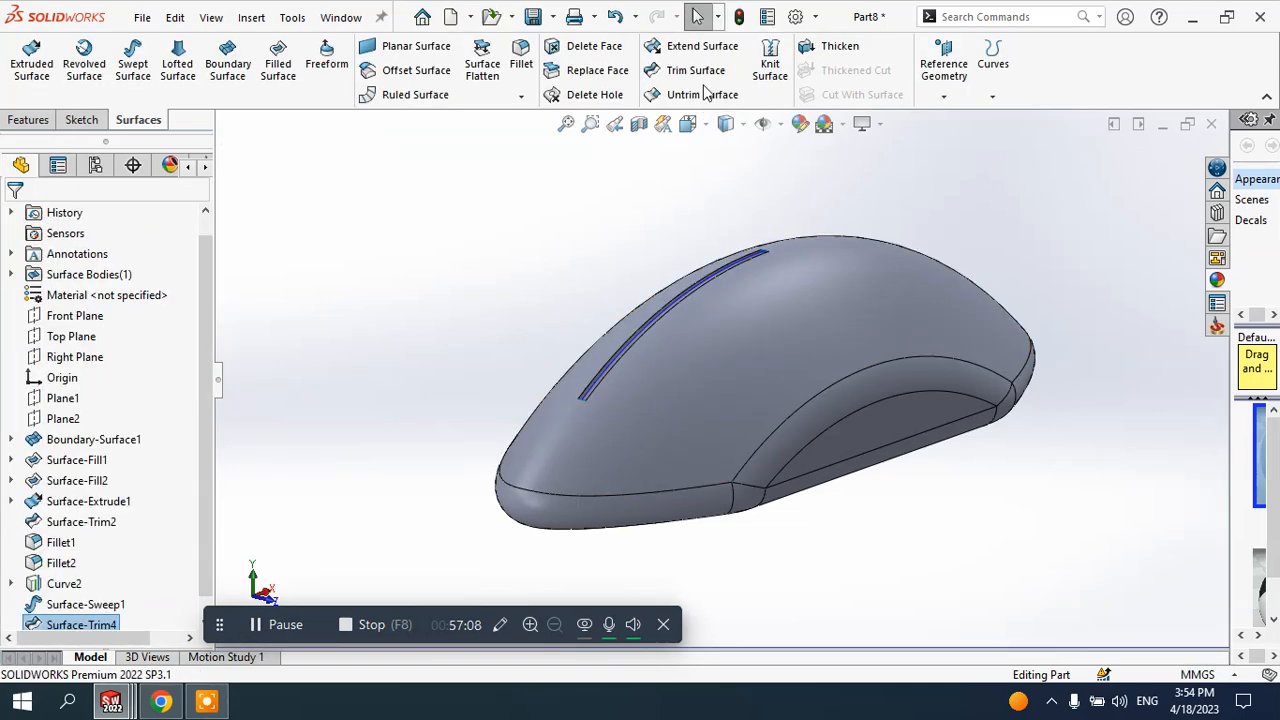
left_click(770, 60)
scroll(708, 357, "down", 5)
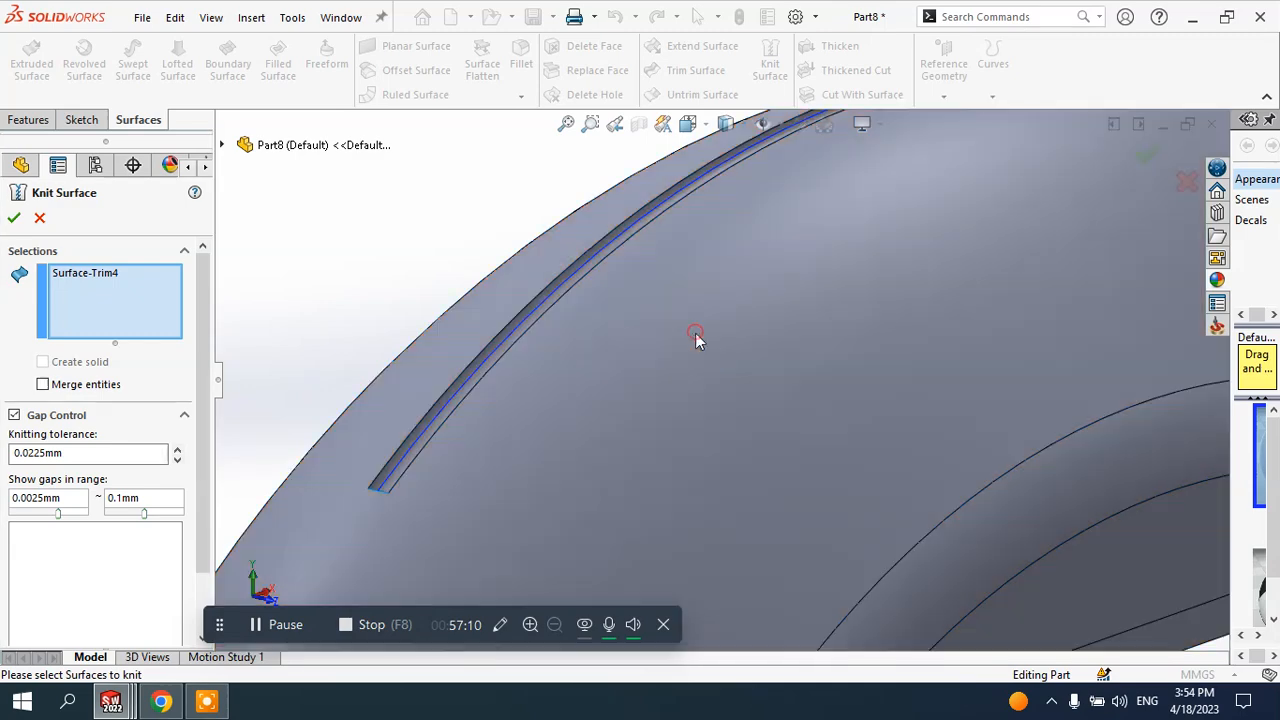
left_click(533, 410)
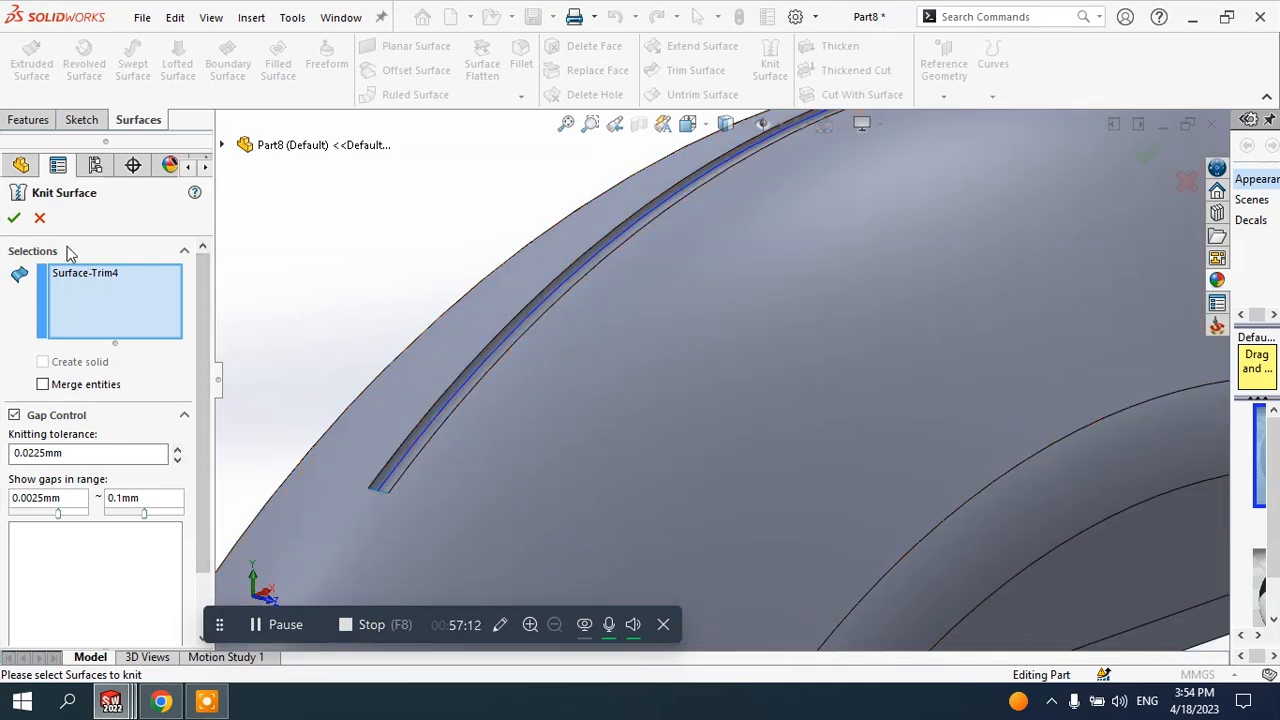
left_click(39, 218)
scroll(620, 351, "up", 5)
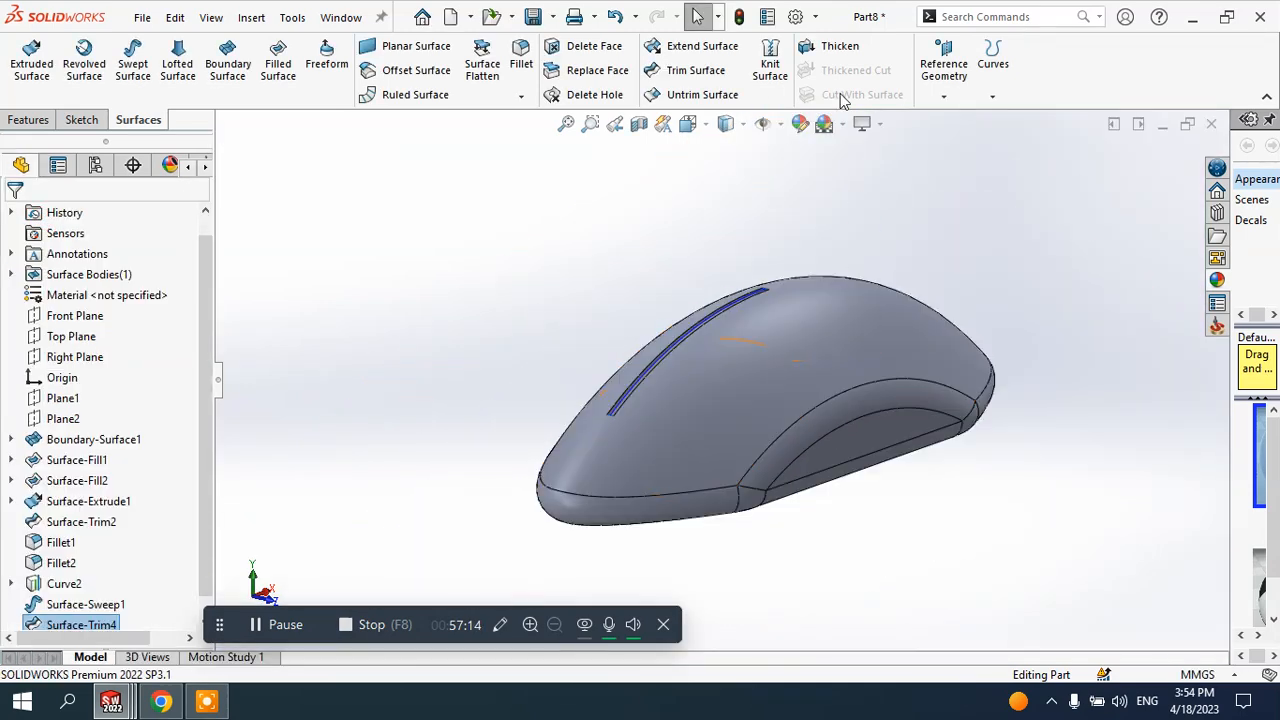
- Try to thicken the trimmed mouse surface by 1 mm
left_click(840, 47)
scroll(775, 300, "up", 2)
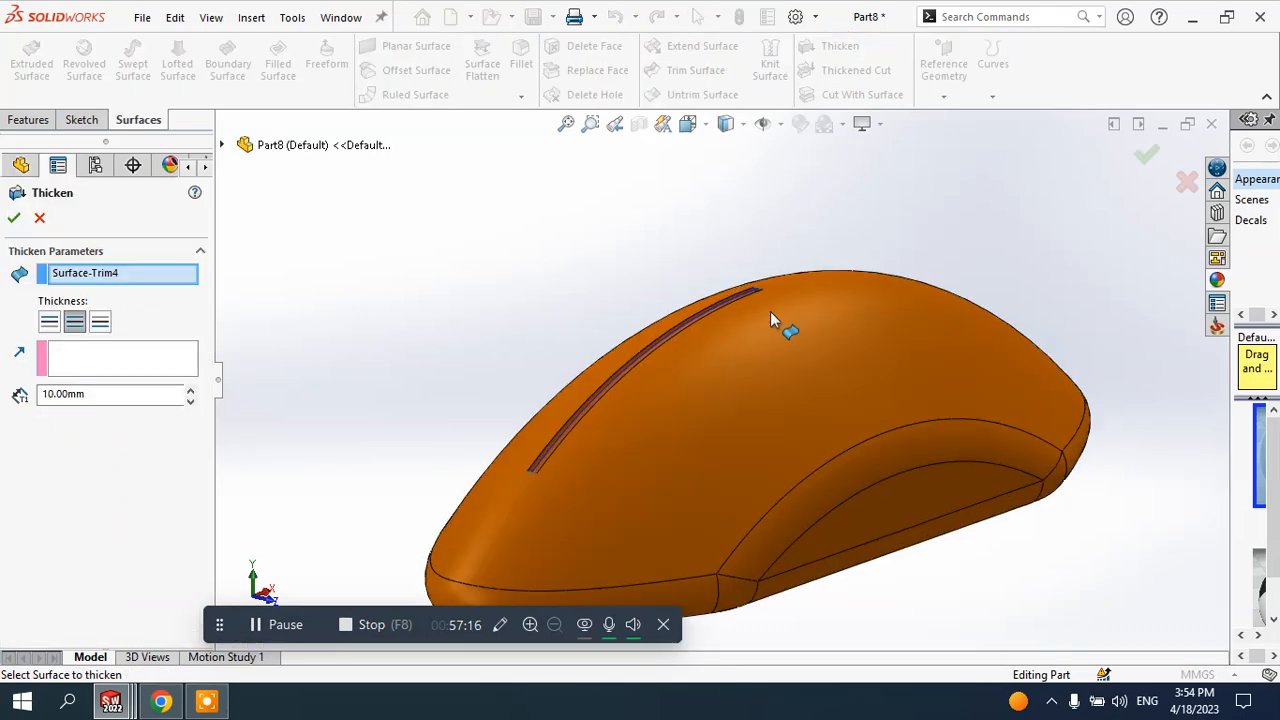
left_click(727, 357)
scroll(727, 357, "down", 4)
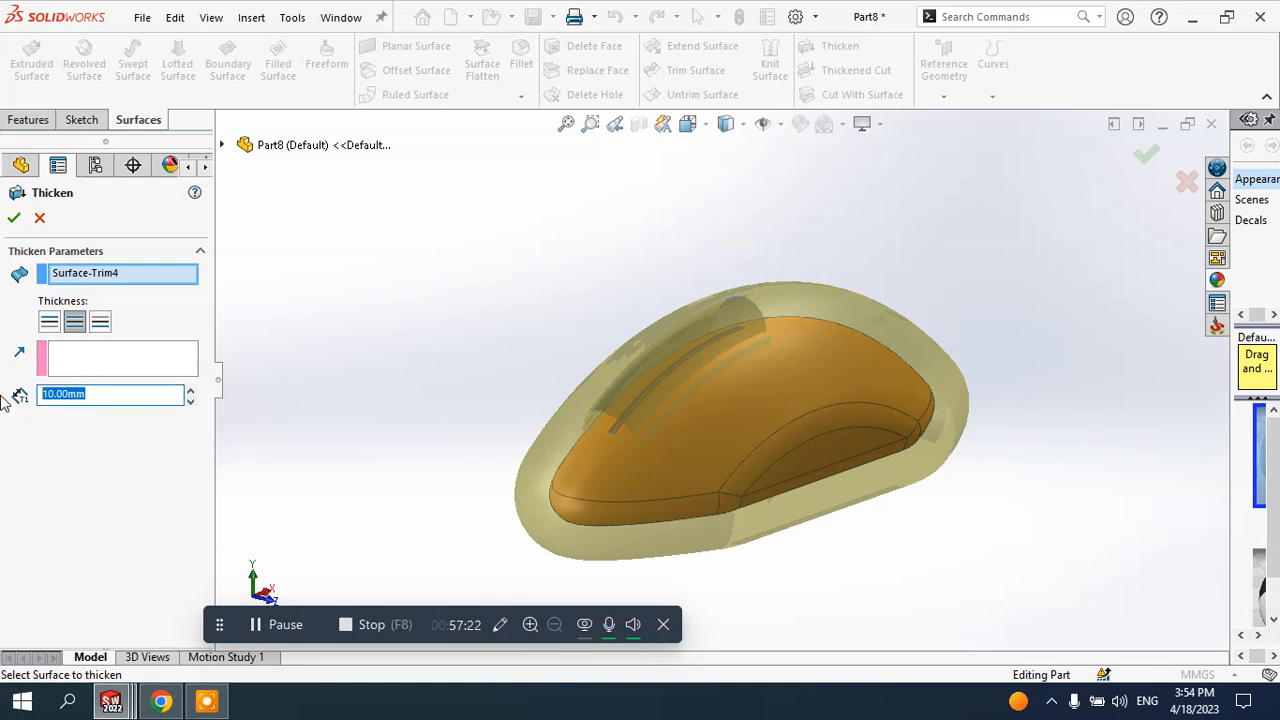
key("Return")
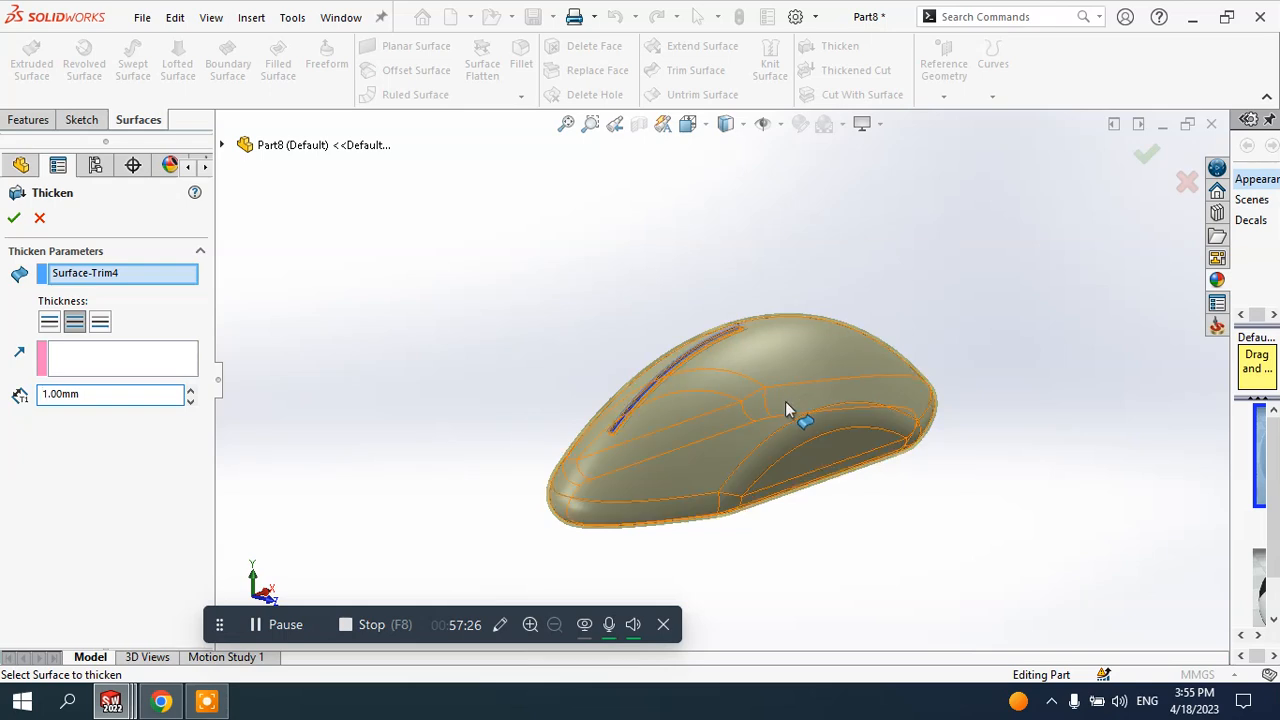
middle_click_drag(785, 410, 690, 400)
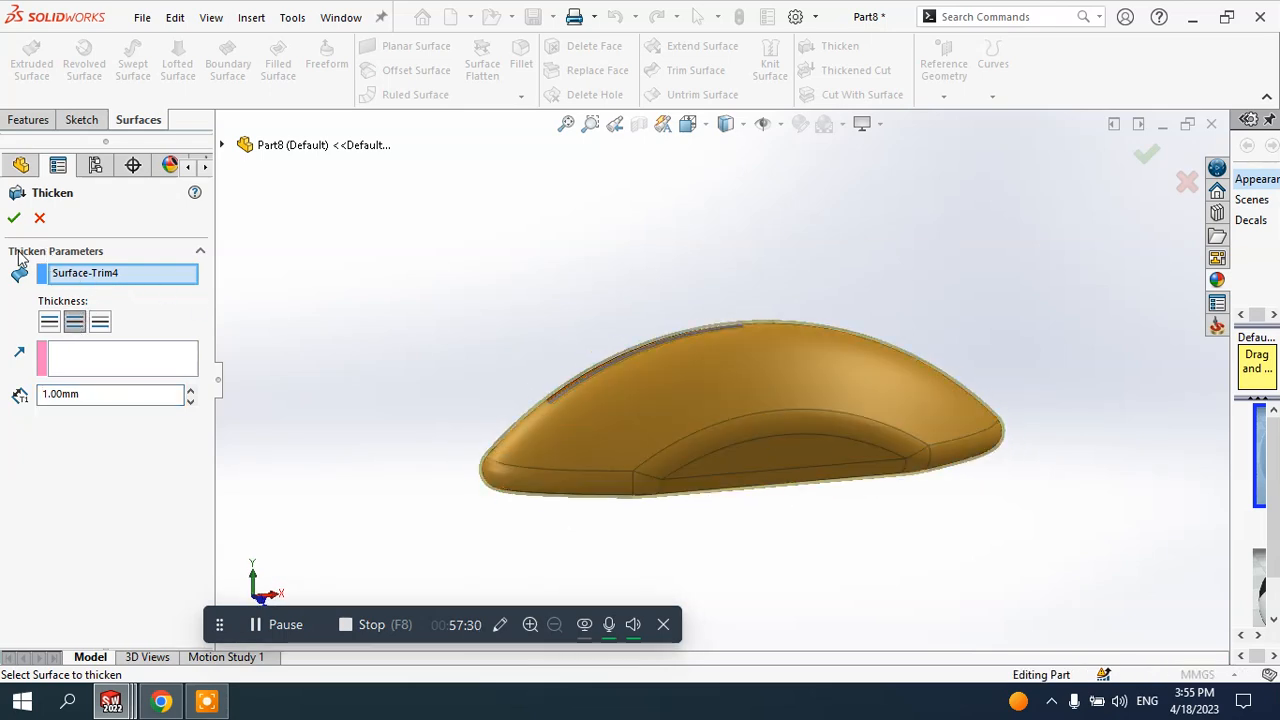
left_click(13, 219)
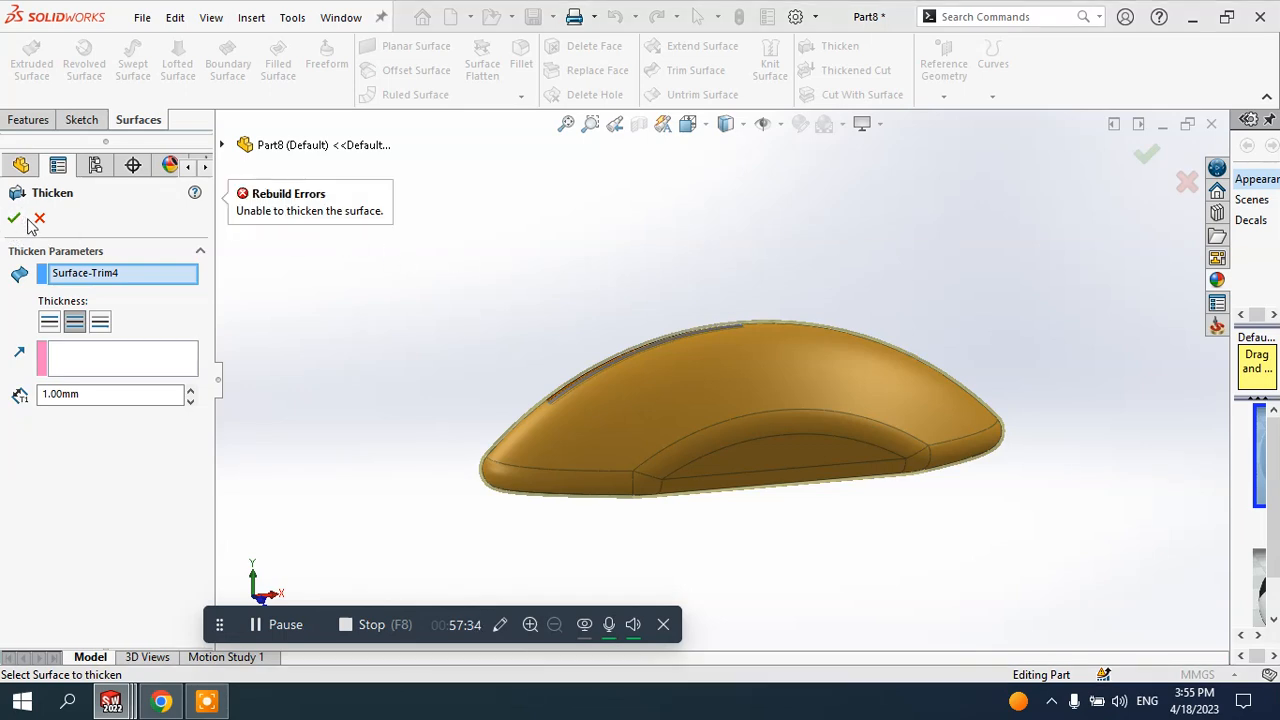
- Retry thickening the mouse surface with the other thickness side, and with a thickness of 0.1 mm
left_click(54, 327)
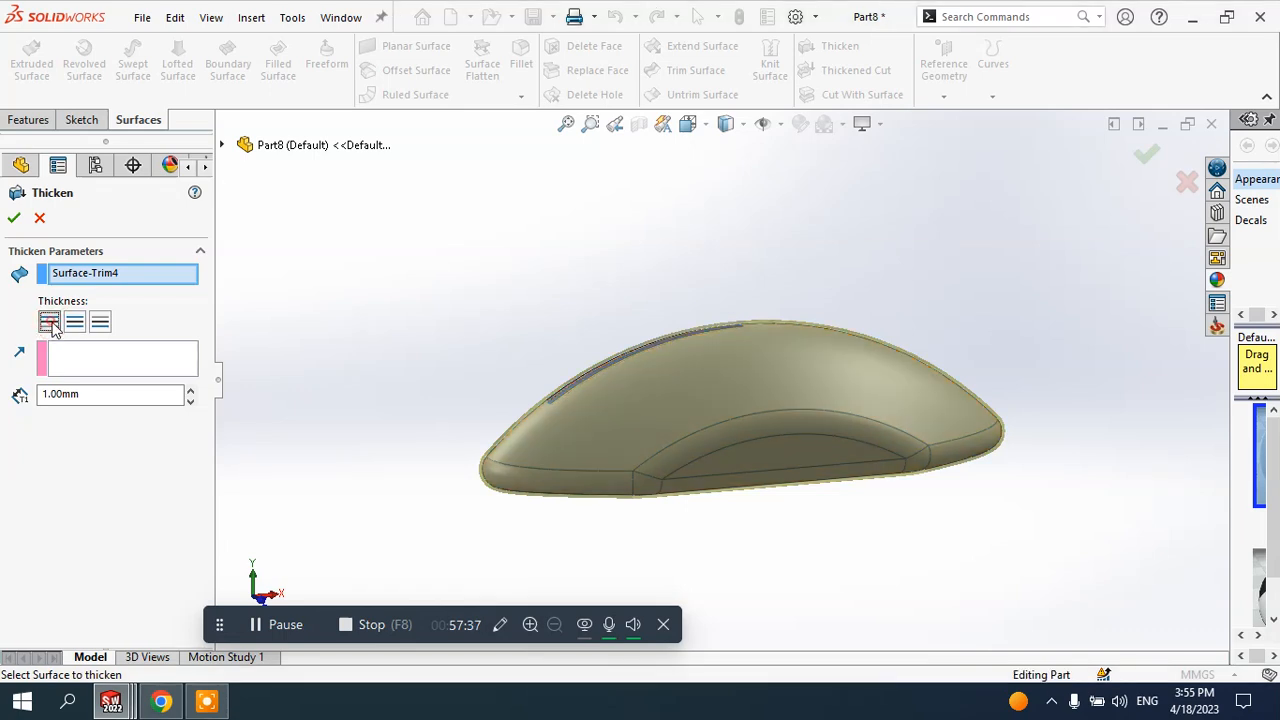
left_click(14, 219)
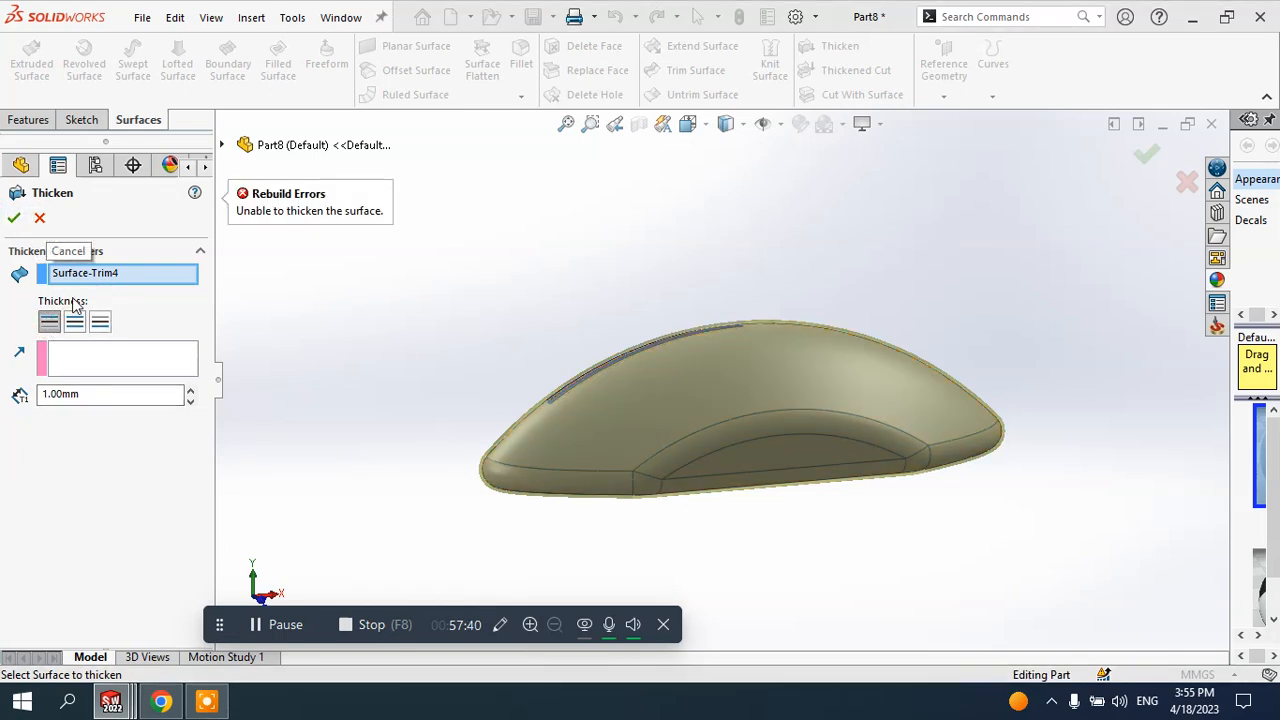
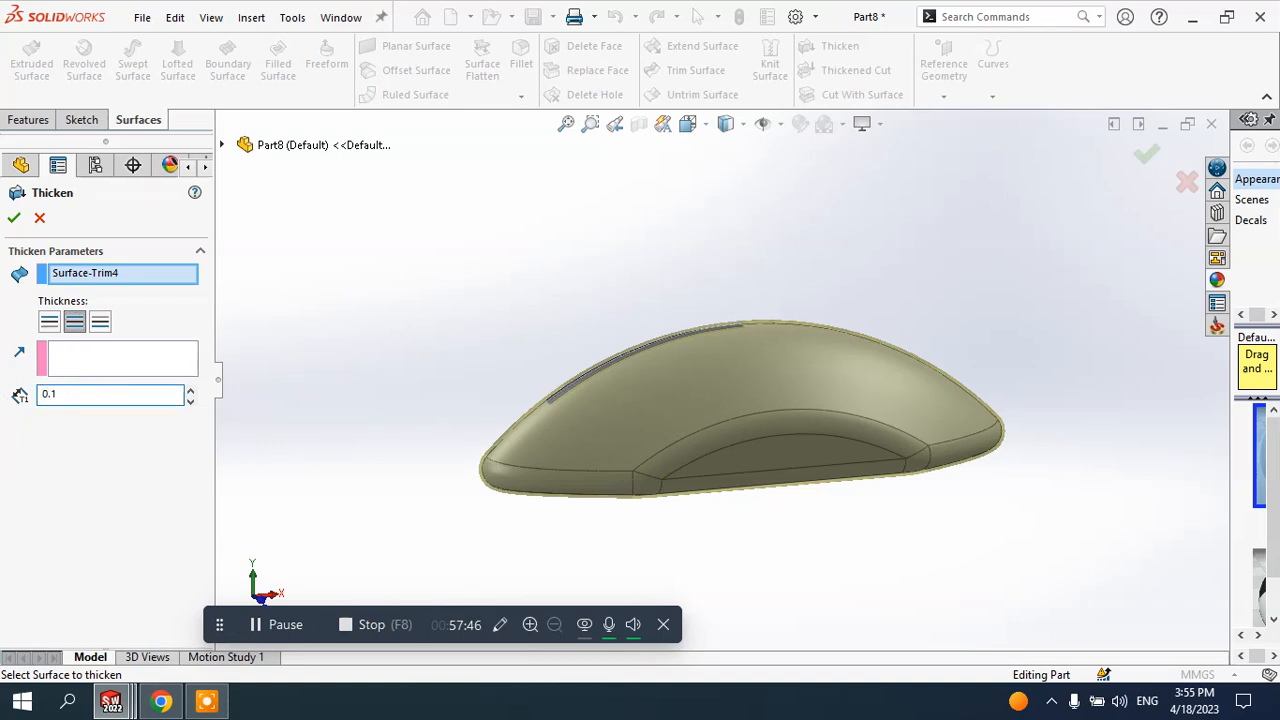
left_click(12, 218)
left_click(40, 218)
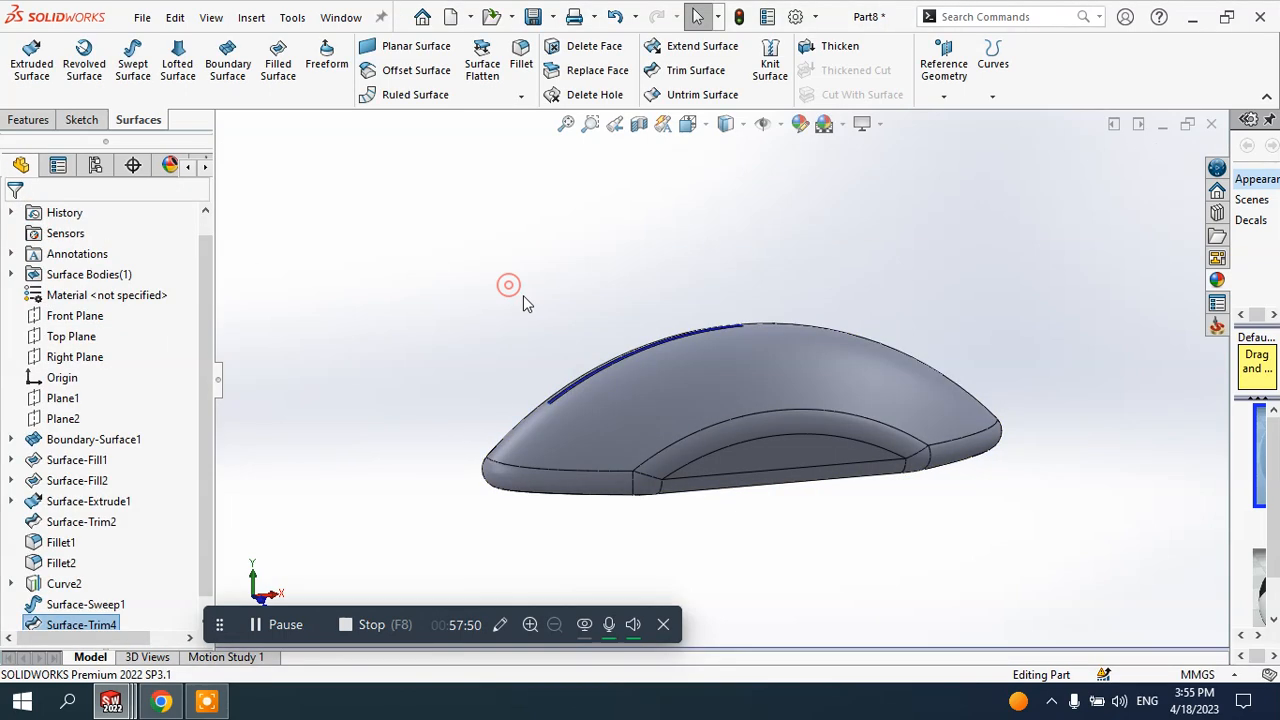
- Section the mouse body along the Front Plane and examine the groove from the inside
middle_click_drag(523, 295, 596, 320)
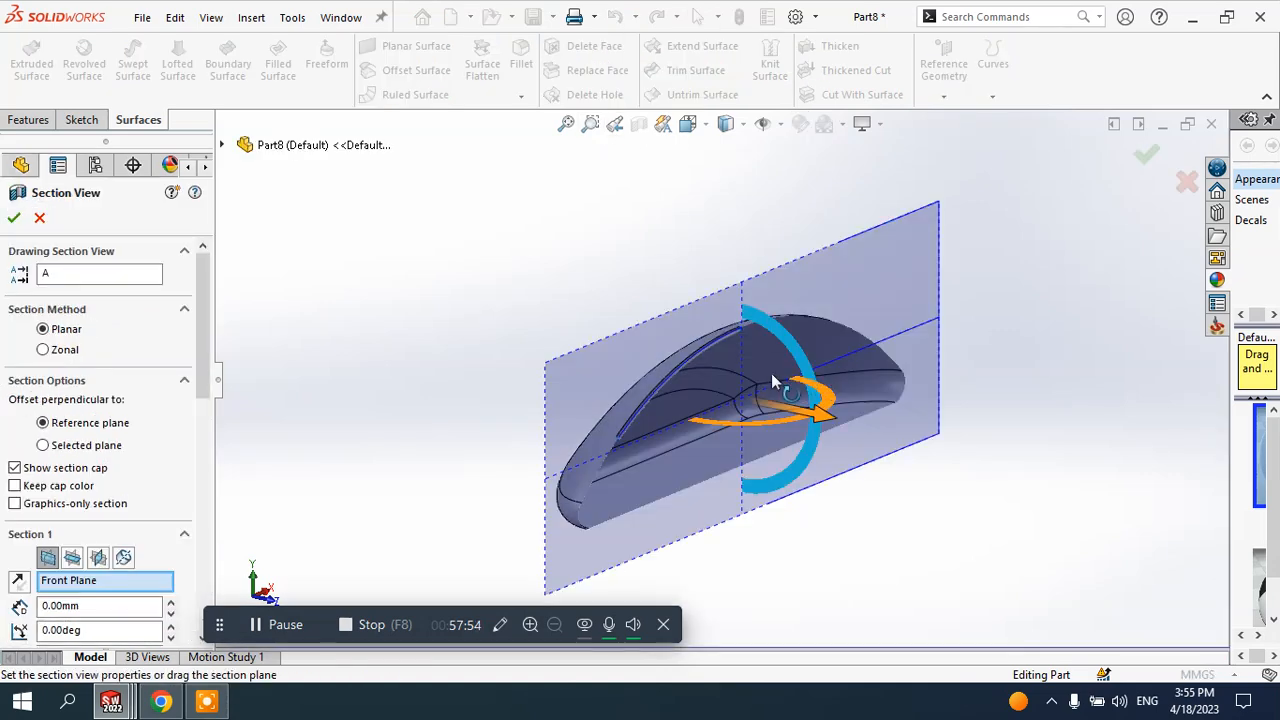
middle_click_drag(771, 373, 775, 325)
scroll(646, 373, "down", 3)
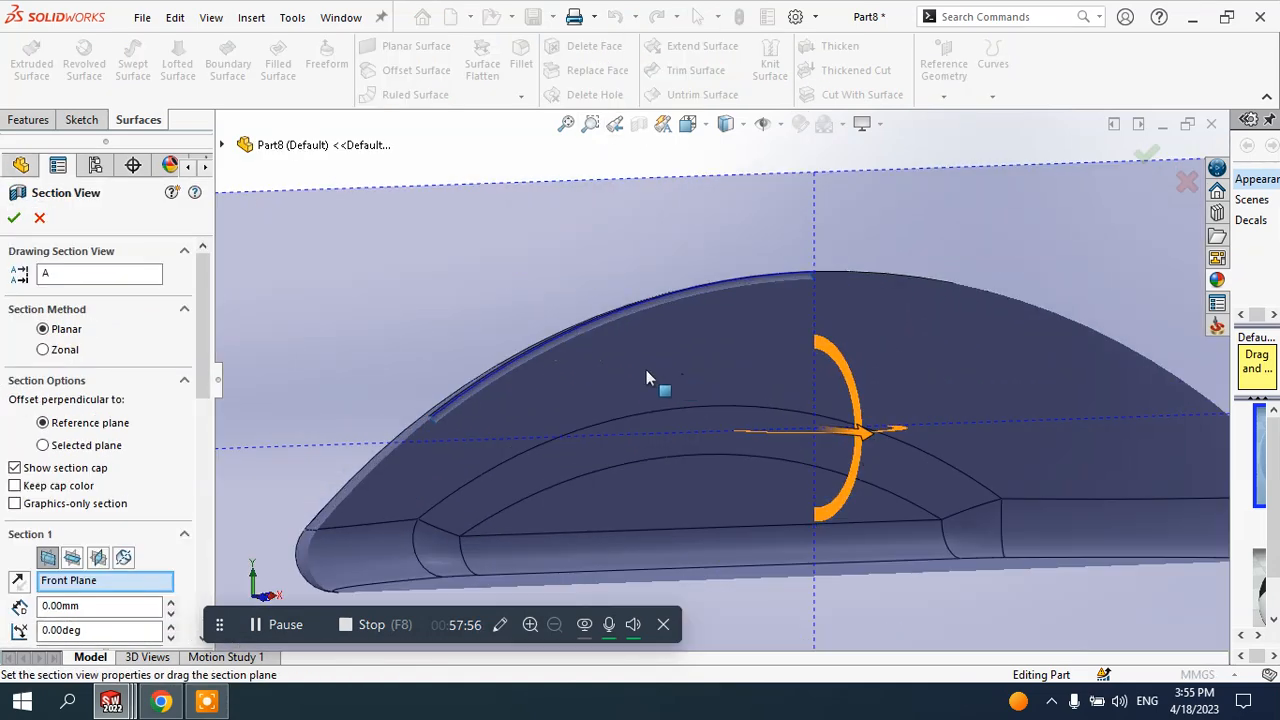
scroll(471, 389, "down", 3)
scroll(459, 414, "up", 3)
scroll(459, 413, "up", 2)
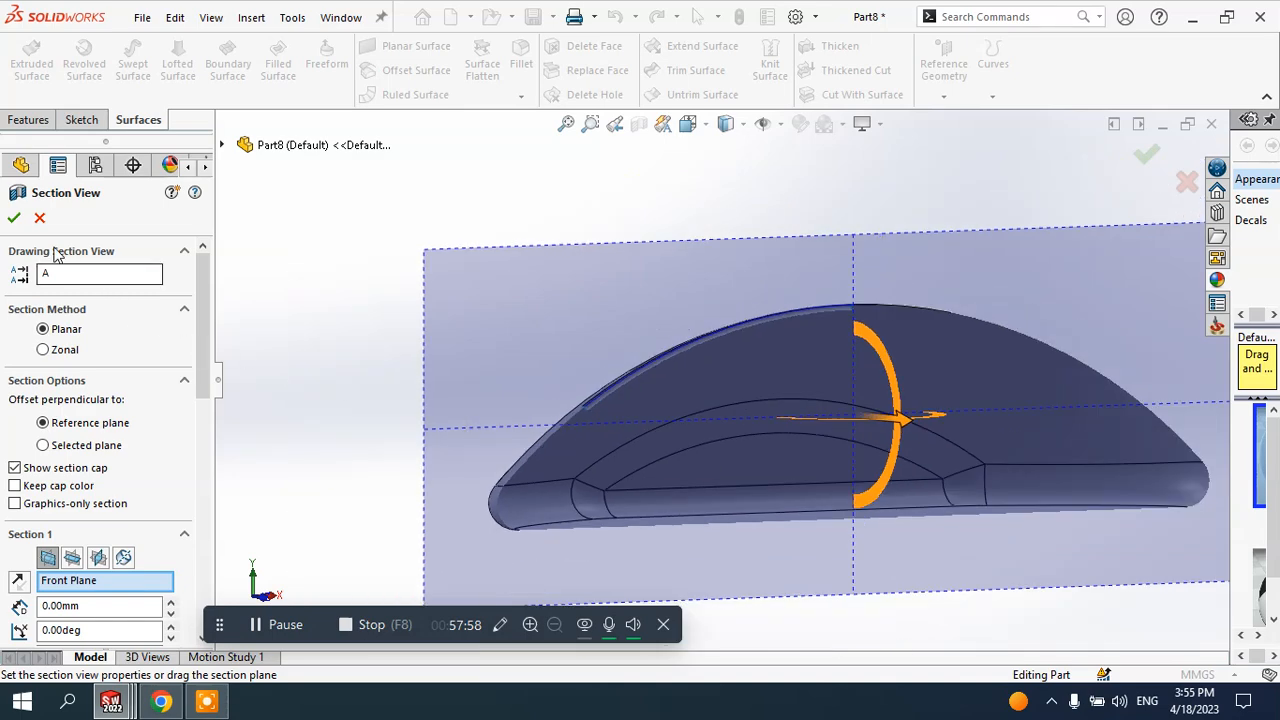
left_click(40, 219)
scroll(600, 402, "down", 3)
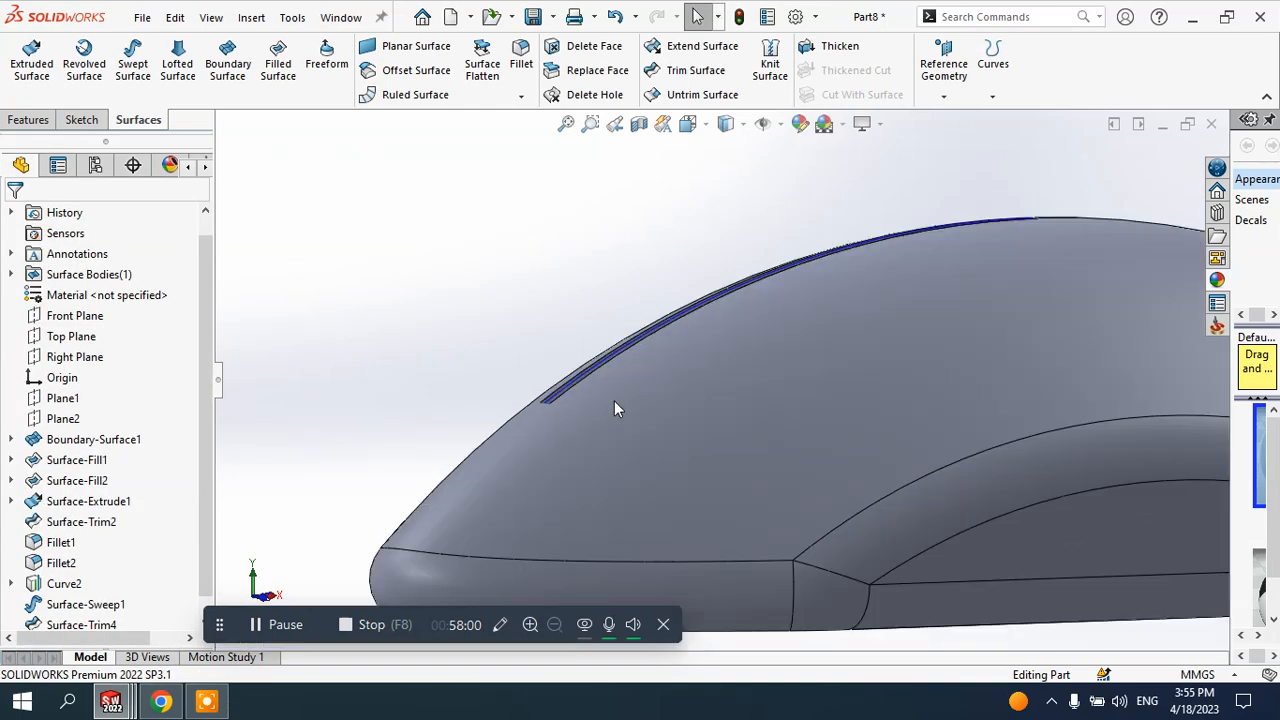
scroll(607, 406, "down", 1)
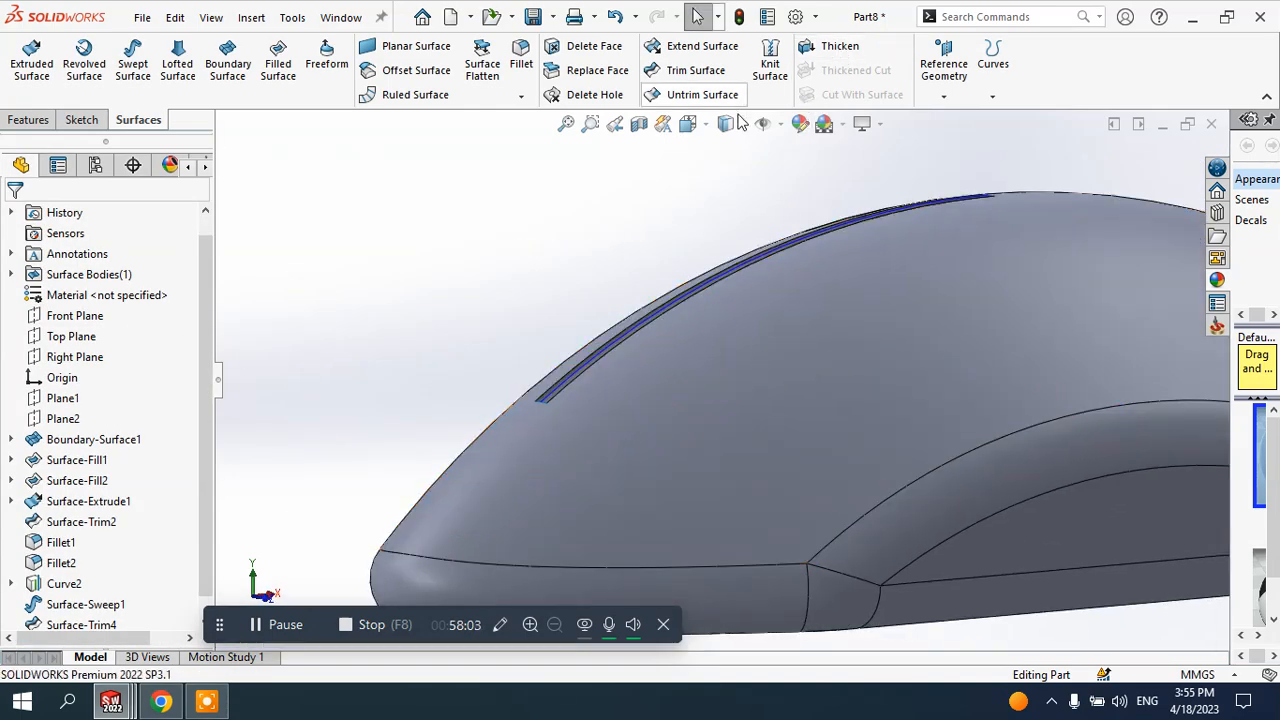
left_click(638, 124)
left_click(14, 218)
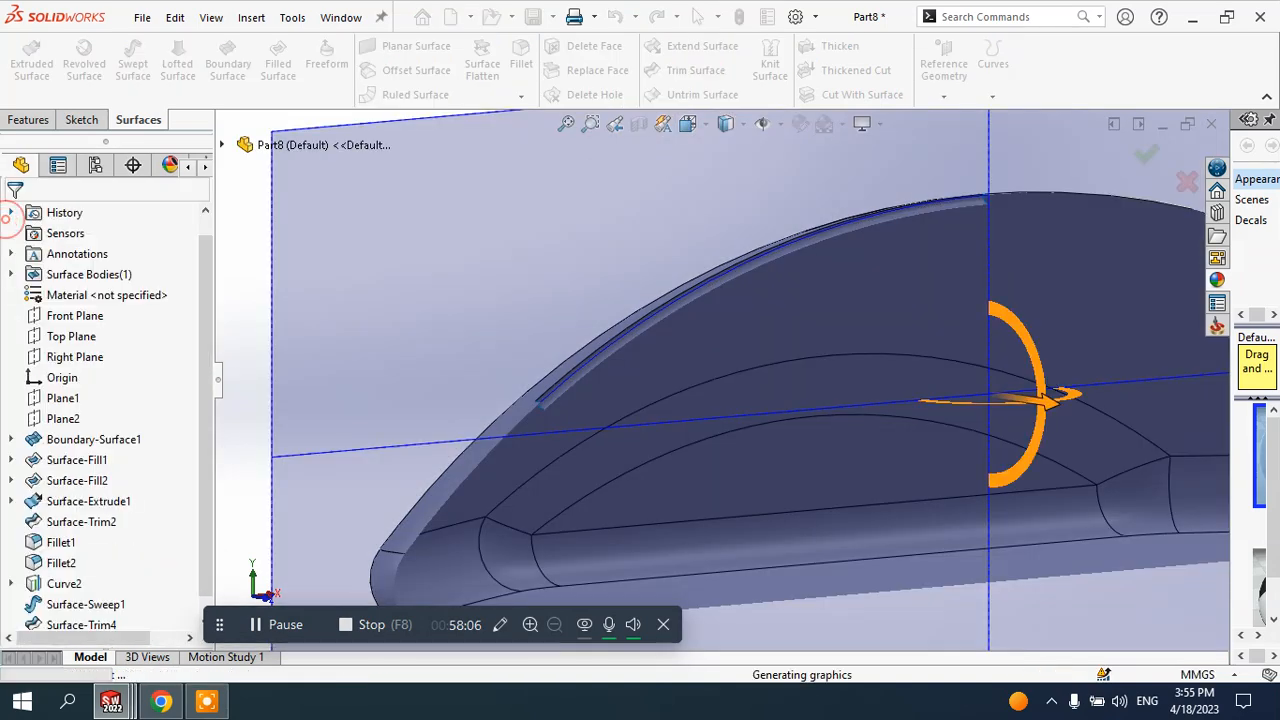
scroll(570, 332, "up", 4)
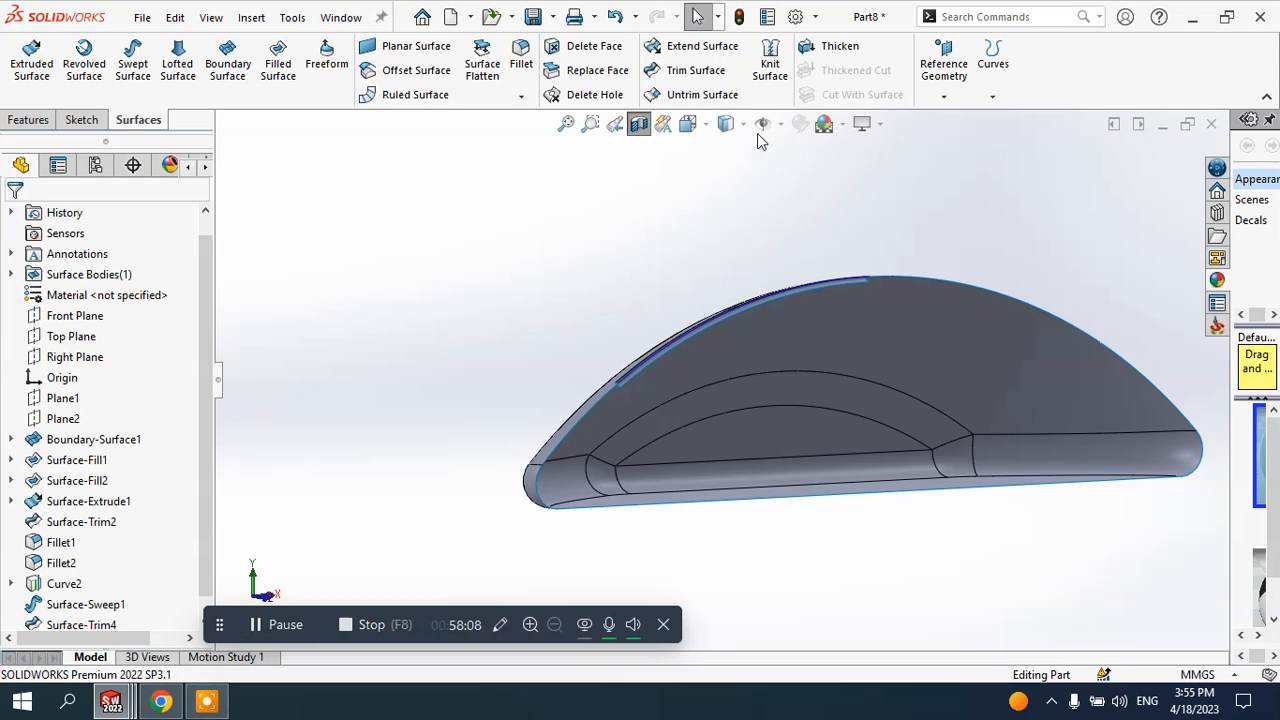
left_click(772, 64)
scroll(643, 408, "down", 6)
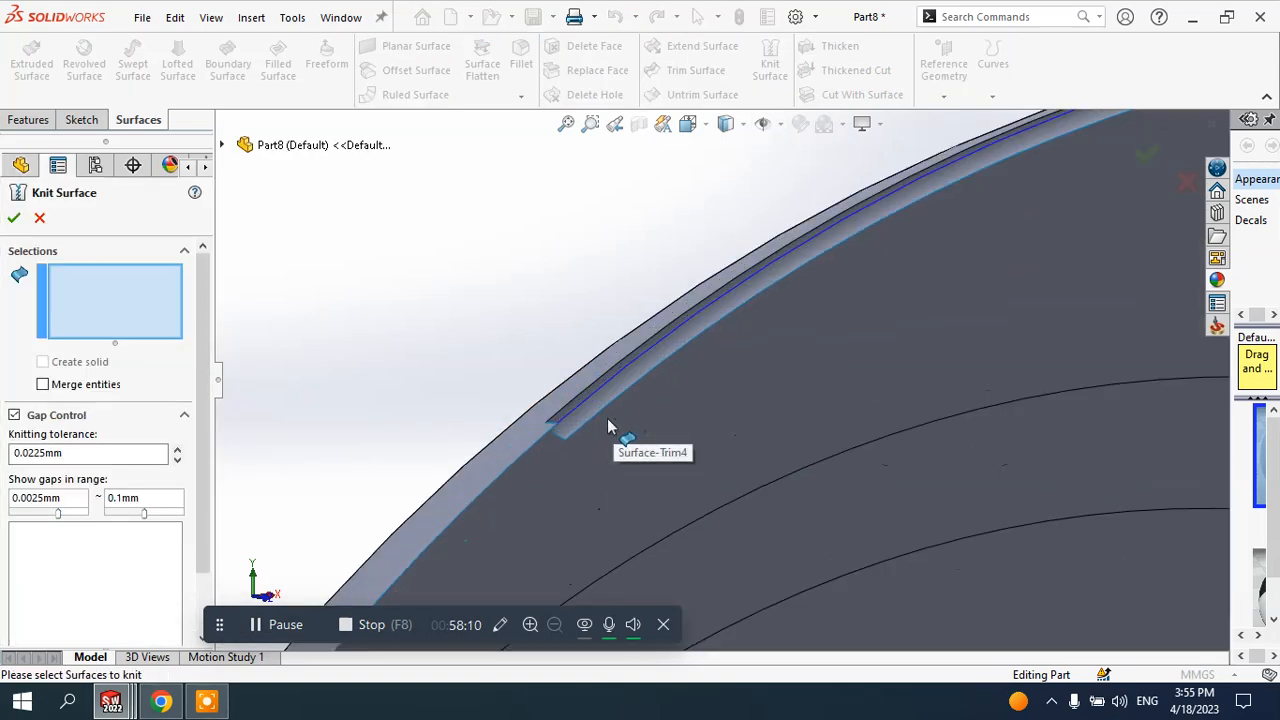
left_click(575, 428)
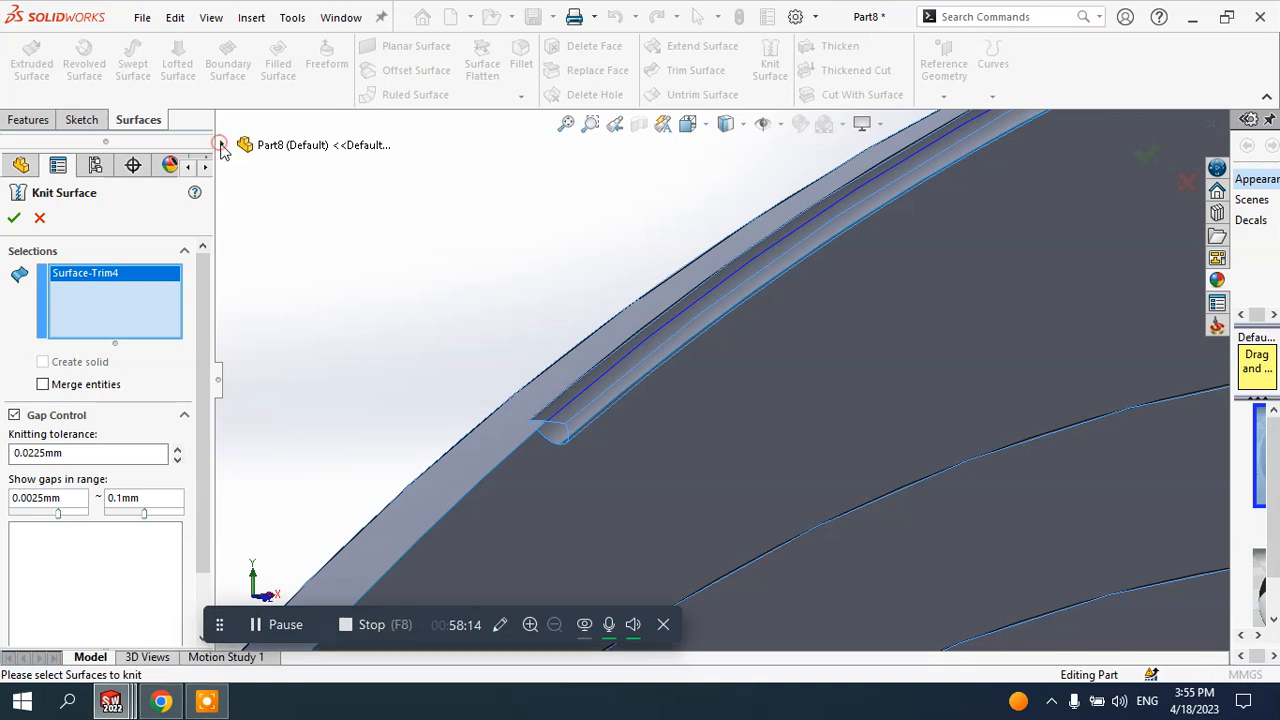
left_click(223, 145)
left_click(476, 458)
scroll(476, 458, "up", 3)
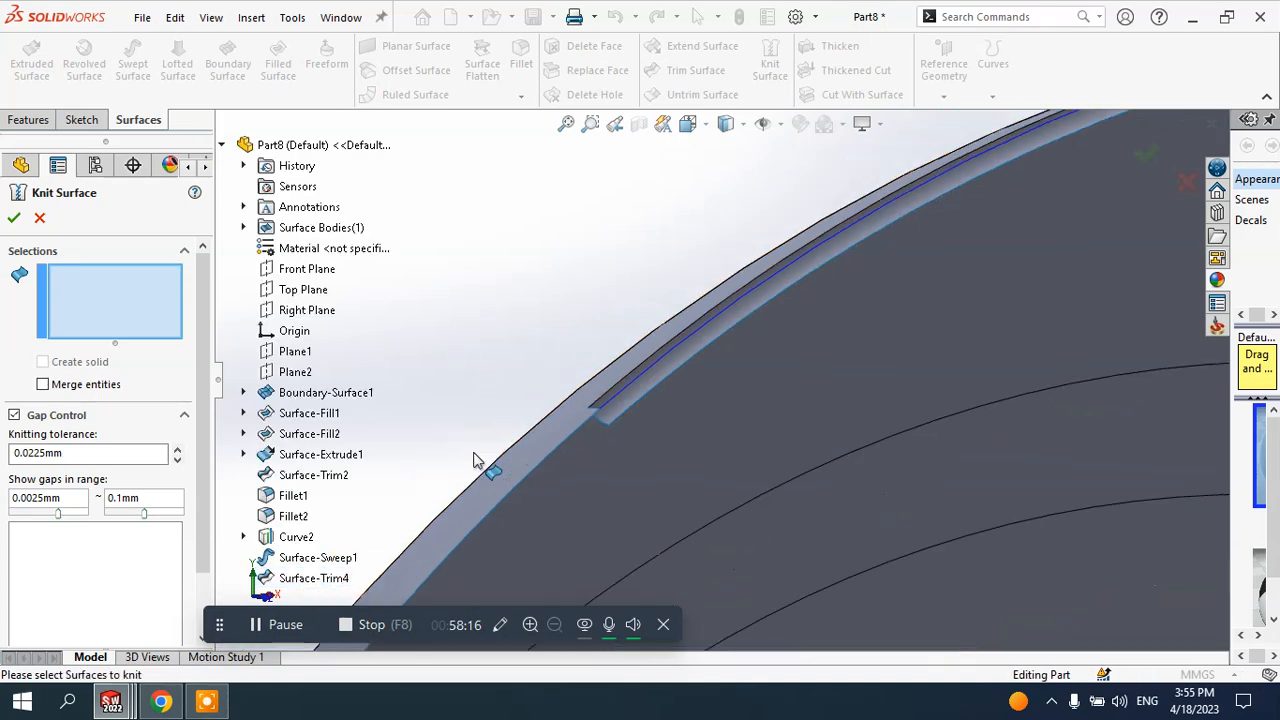
left_click(543, 481)
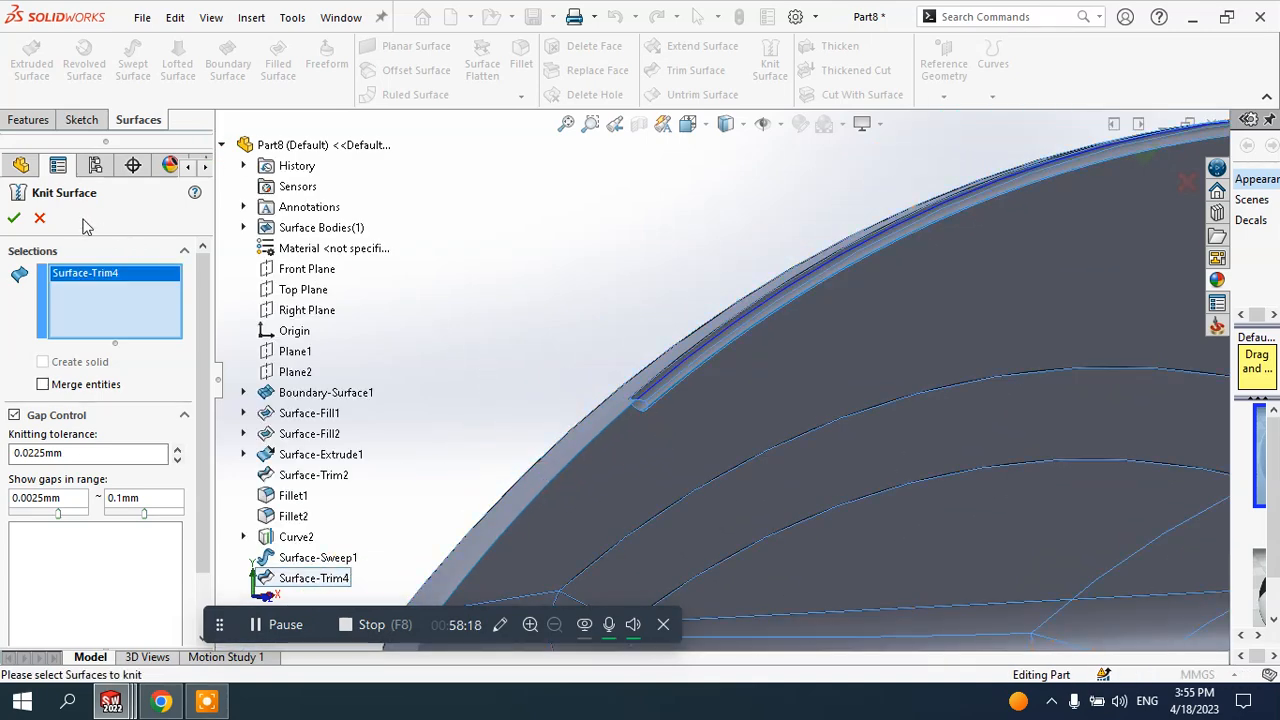
left_click(40, 218)
- Turn off the section view and inspect the complete mouse body around the groove
scroll(626, 288, "up", 5)
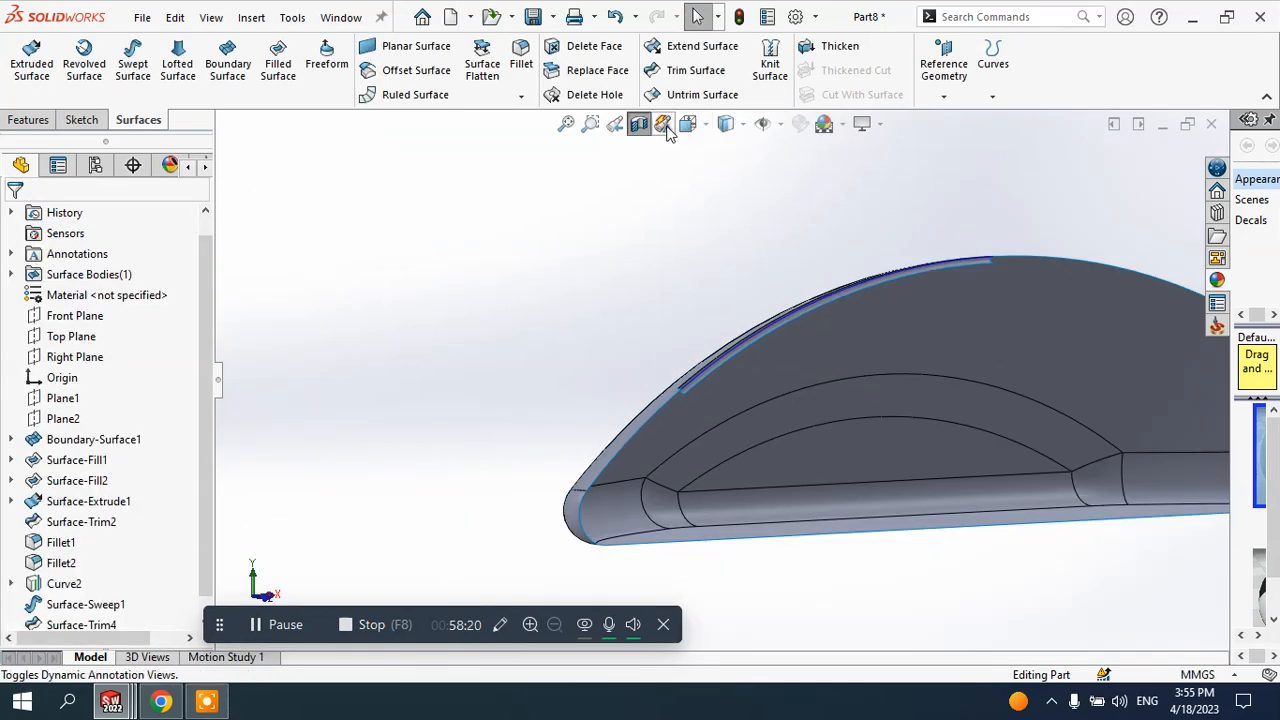
left_click(646, 131)
middle_click_drag(712, 285, 813, 377)
scroll(690, 374, "up", 5)
scroll(911, 390, "down", 3)
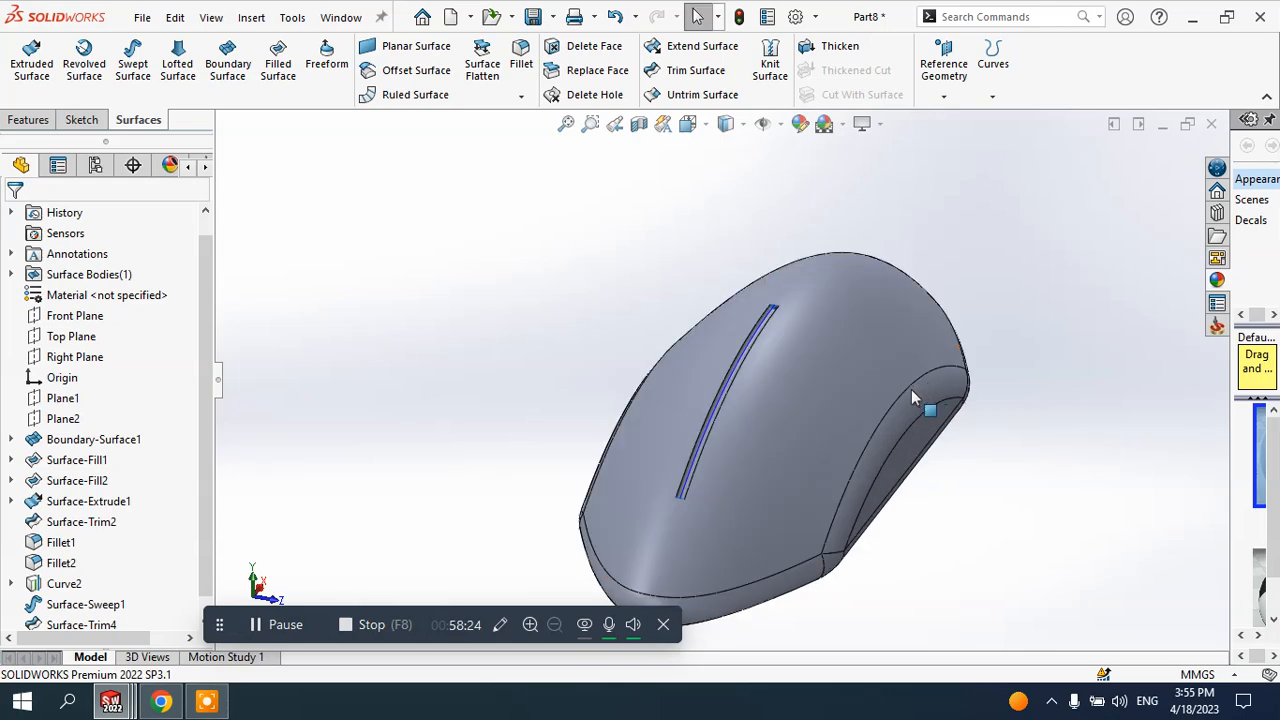
middle_click_drag(912, 397, 709, 391)
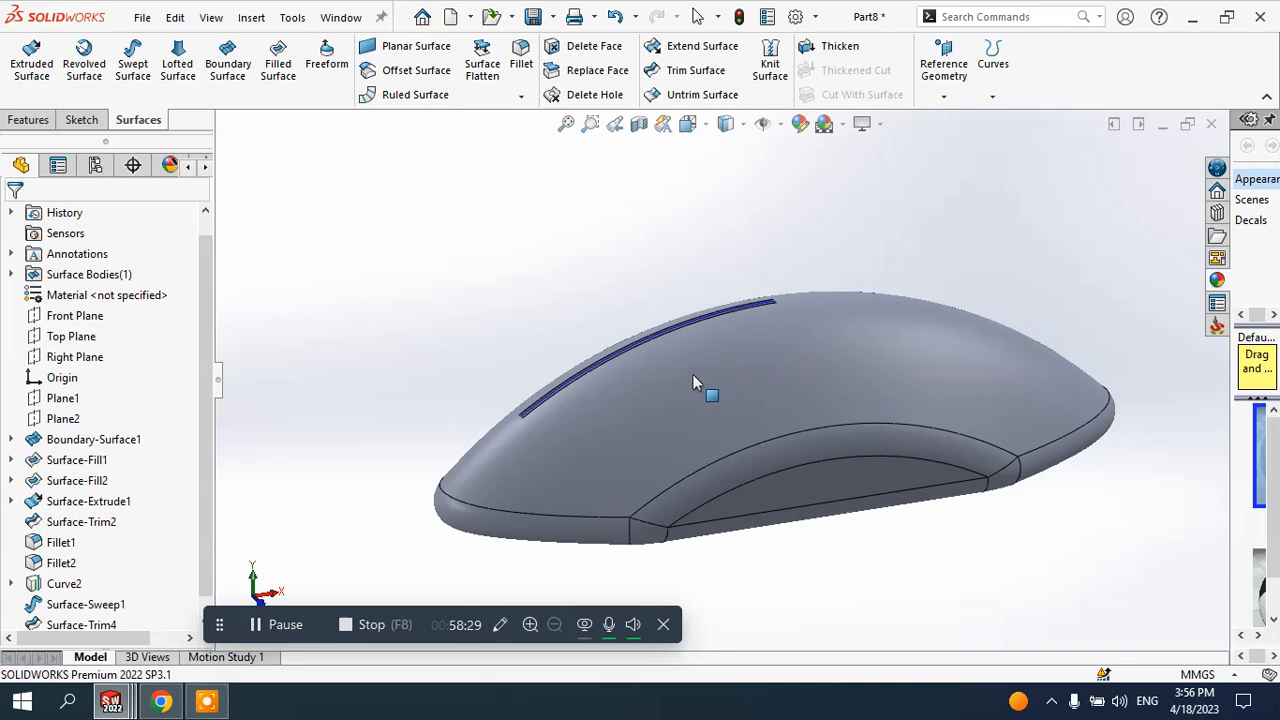
- Select the large upper shell face together with the swept groove face
left_click(630, 398)
scroll(605, 445, "down", 6)
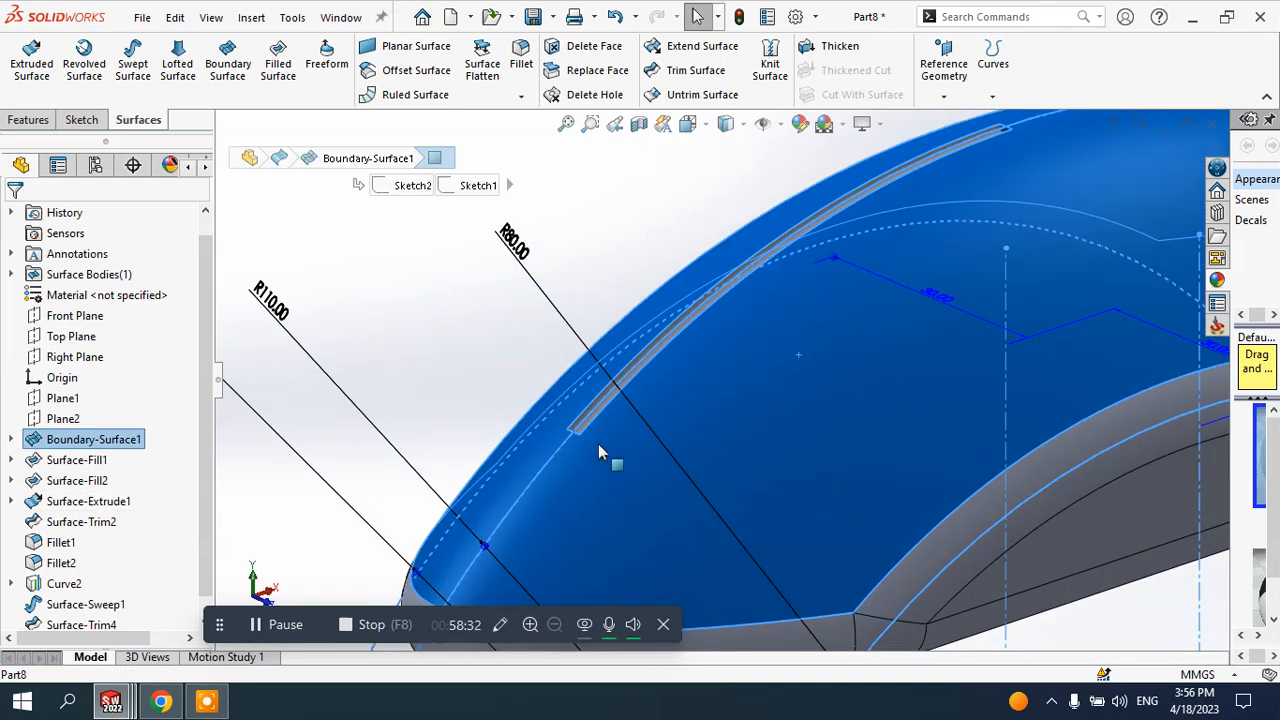
scroll(596, 420, "down", 2)
scroll(612, 420, "down", 3)
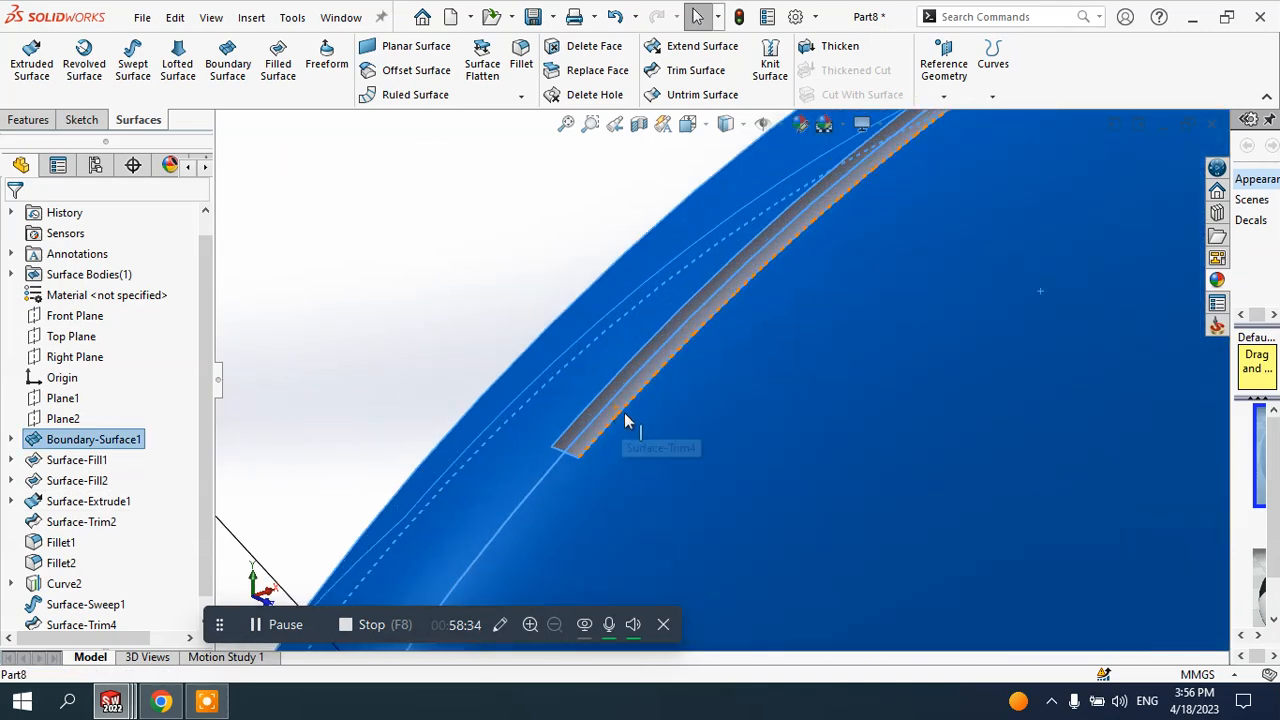
left_click(610, 422, "ctrl")
scroll(630, 430, "up", 5)
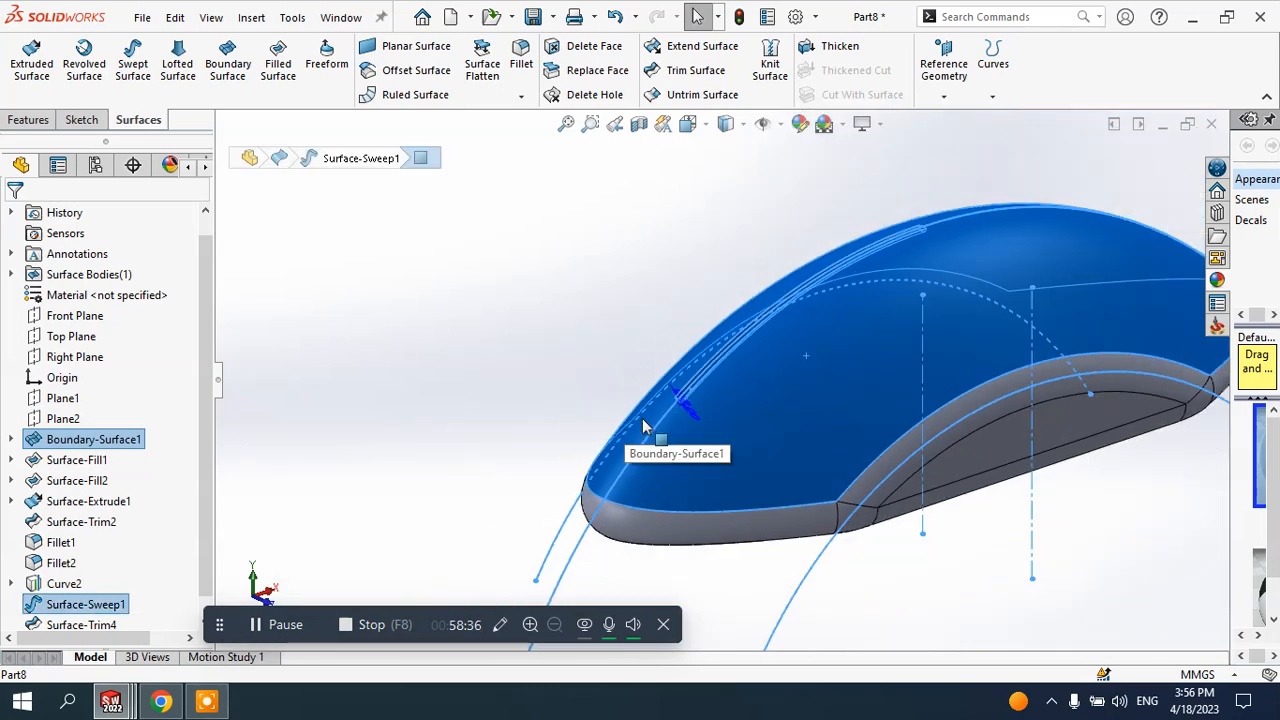
- Add the rim fillet faces, the first side recess with its edge fillet, and the bottom face to the selection
scroll(715, 445, "down", 2)
left_click(718, 445, "ctrl")
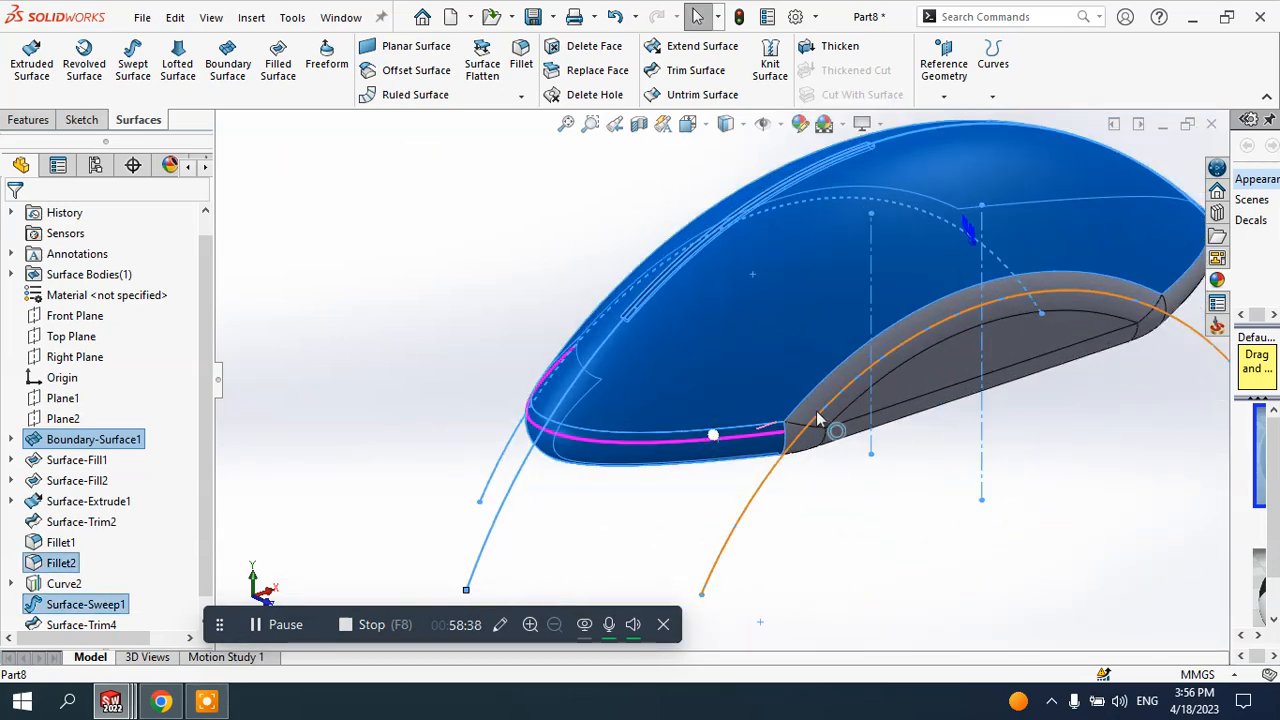
left_click(838, 415, "ctrl")
left_click(887, 405, "ctrl")
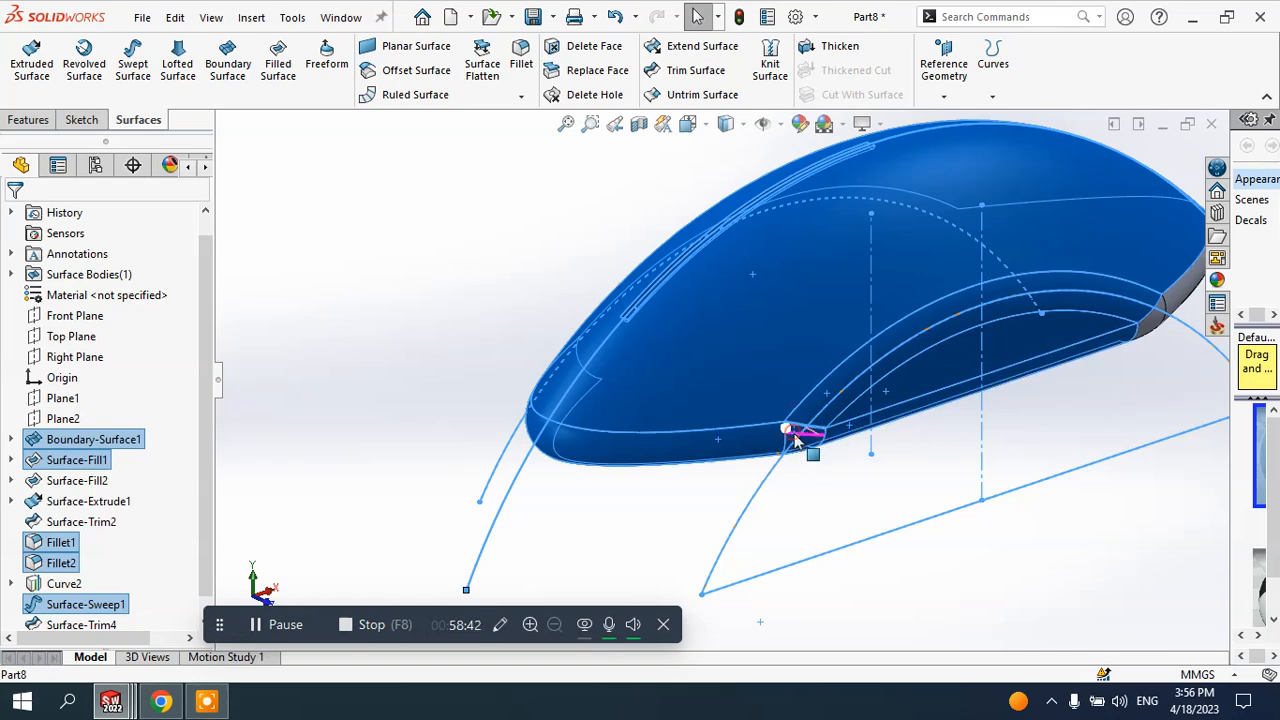
middle_click_drag(893, 443, 873, 381)
left_click(872, 375, "ctrl")
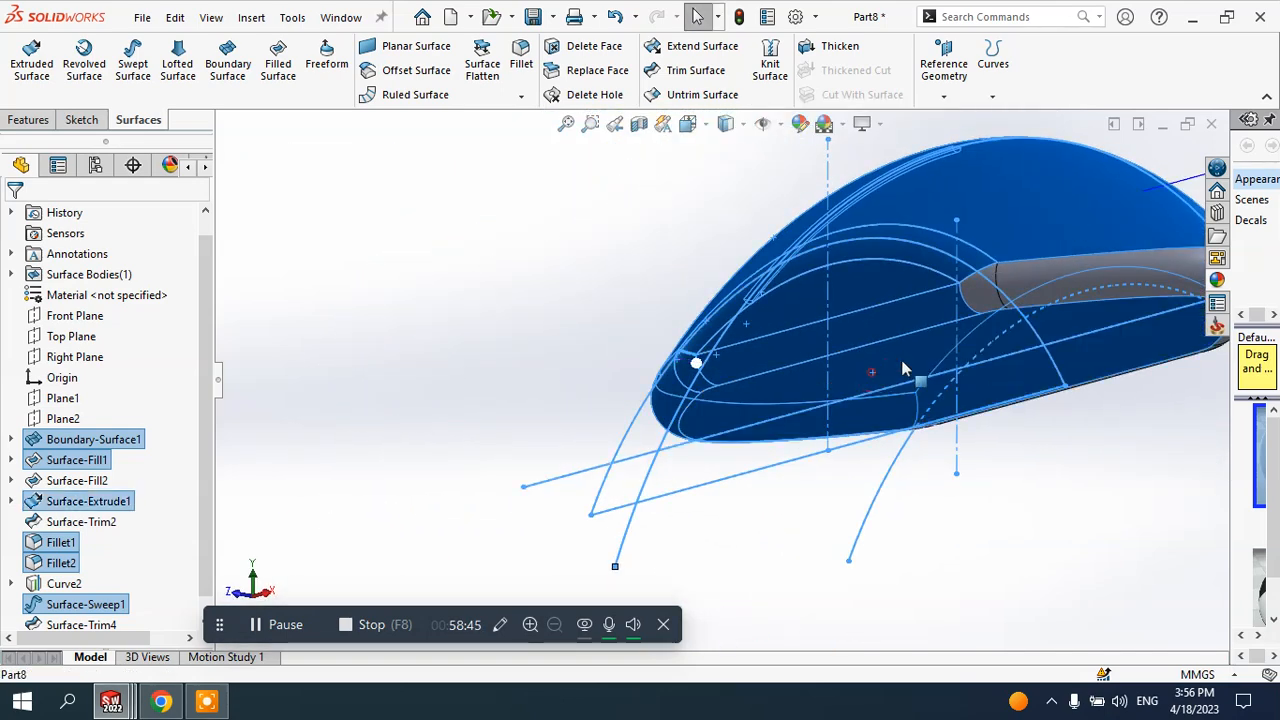
left_click(1020, 280, "ctrl")
- Add the opposite side recess and its surrounding fillet and corner faces to complete the selection of the mouse body
middle_click_drag(1020, 280, 879, 352)
key("f")
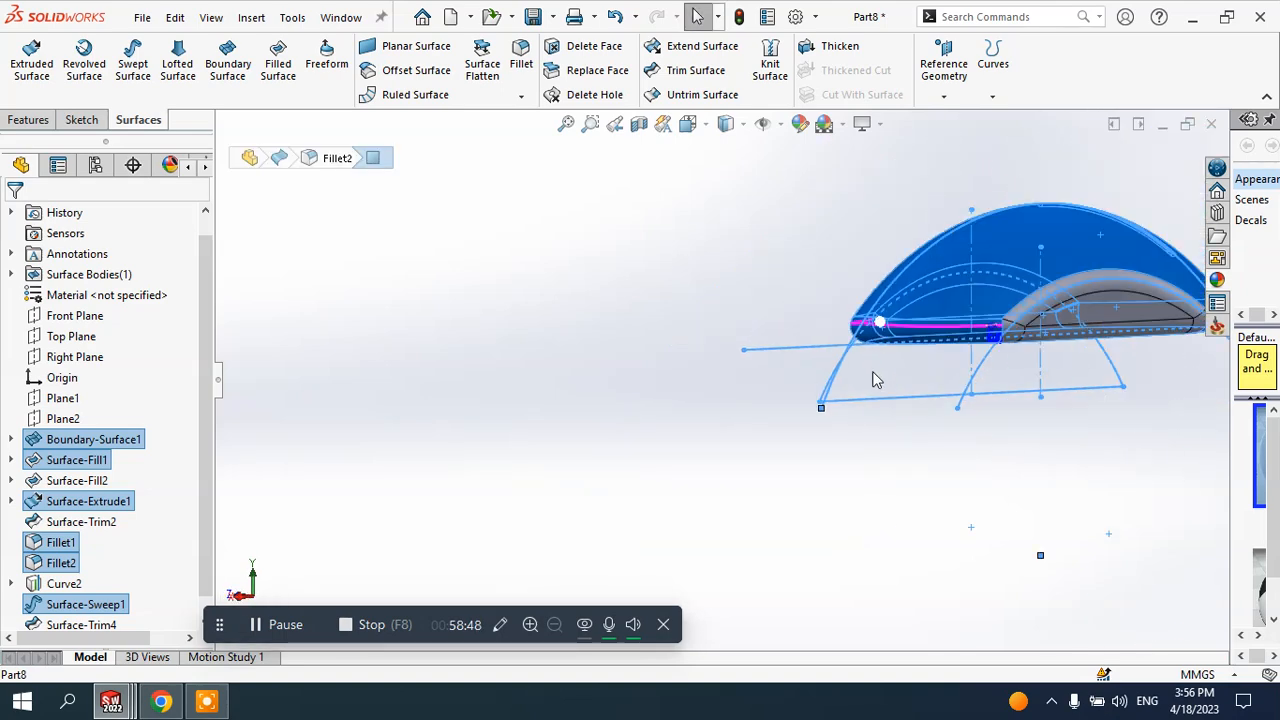
left_click(877, 370, "ctrl")
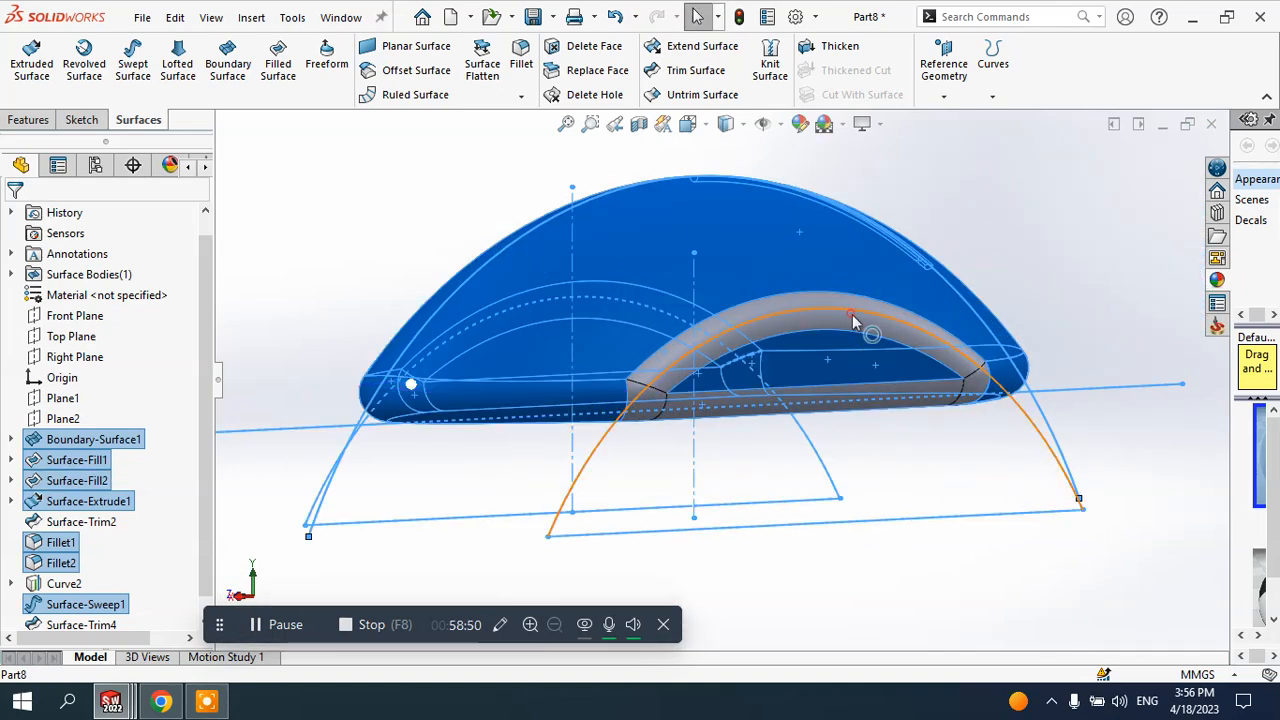
scroll(680, 385, "down", 5)
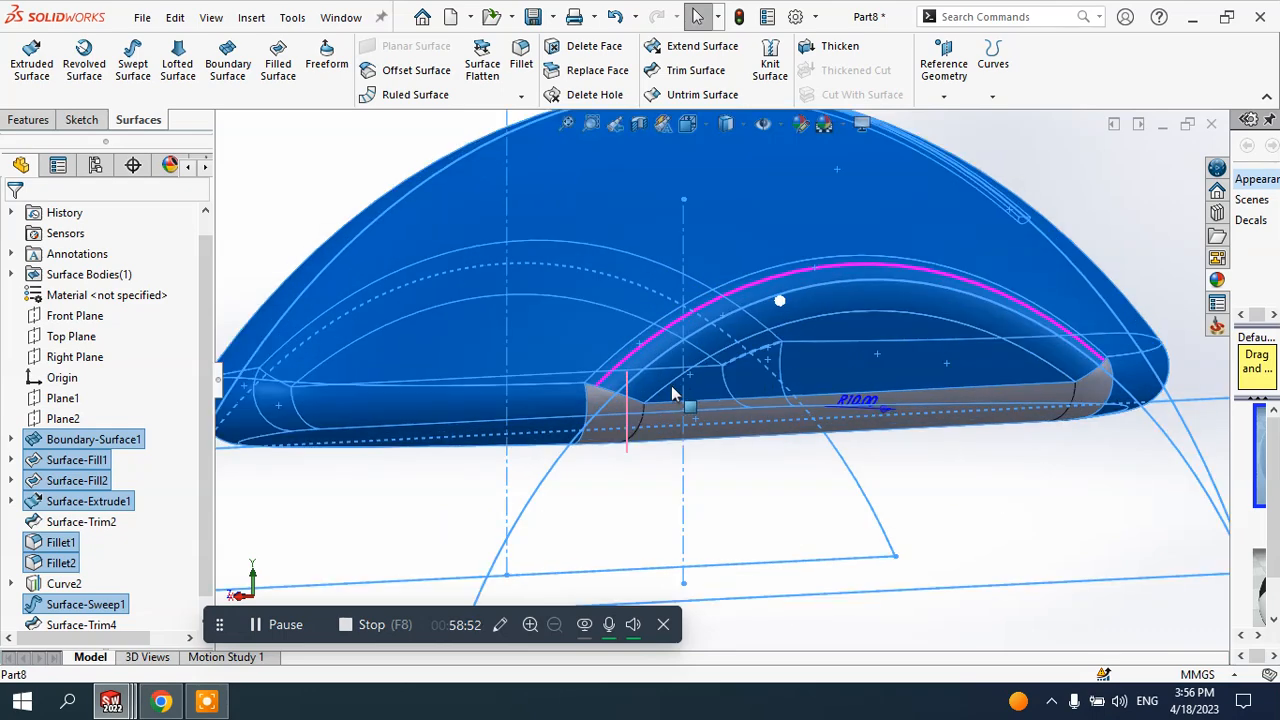
left_click(648, 430)
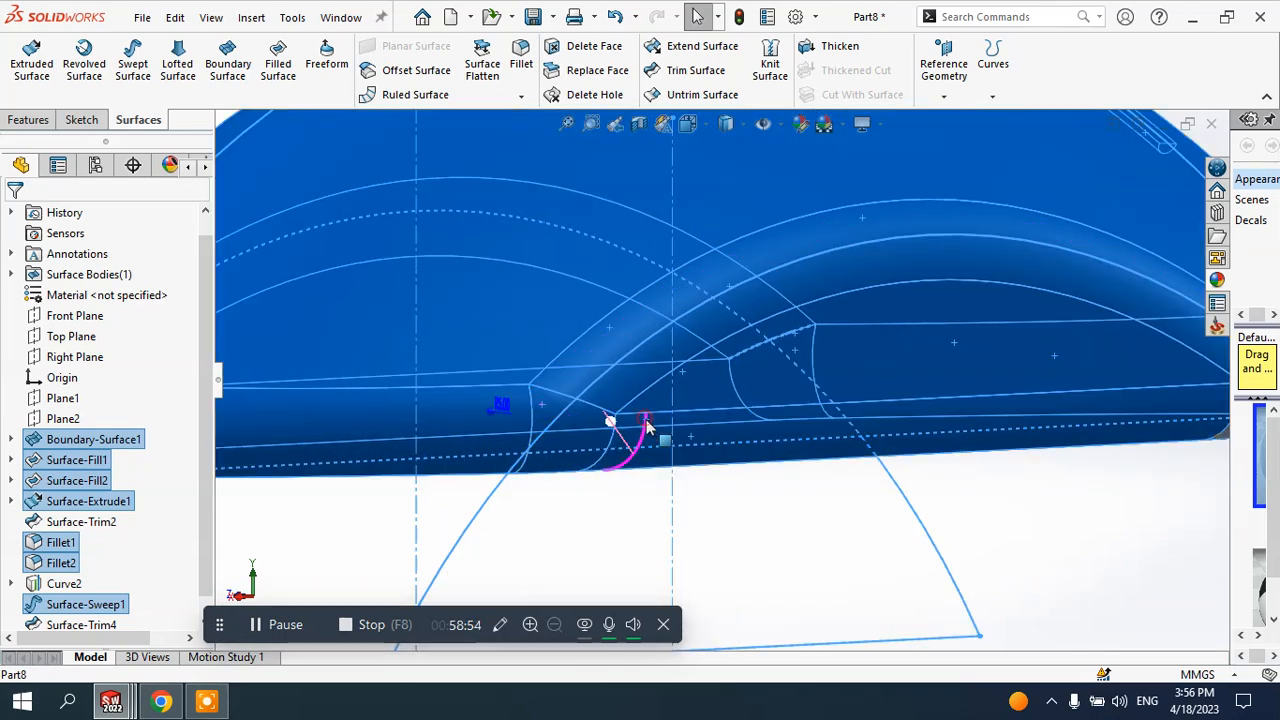
scroll(694, 409, "up", 5)
middle_click_drag(711, 310, 845, 318)
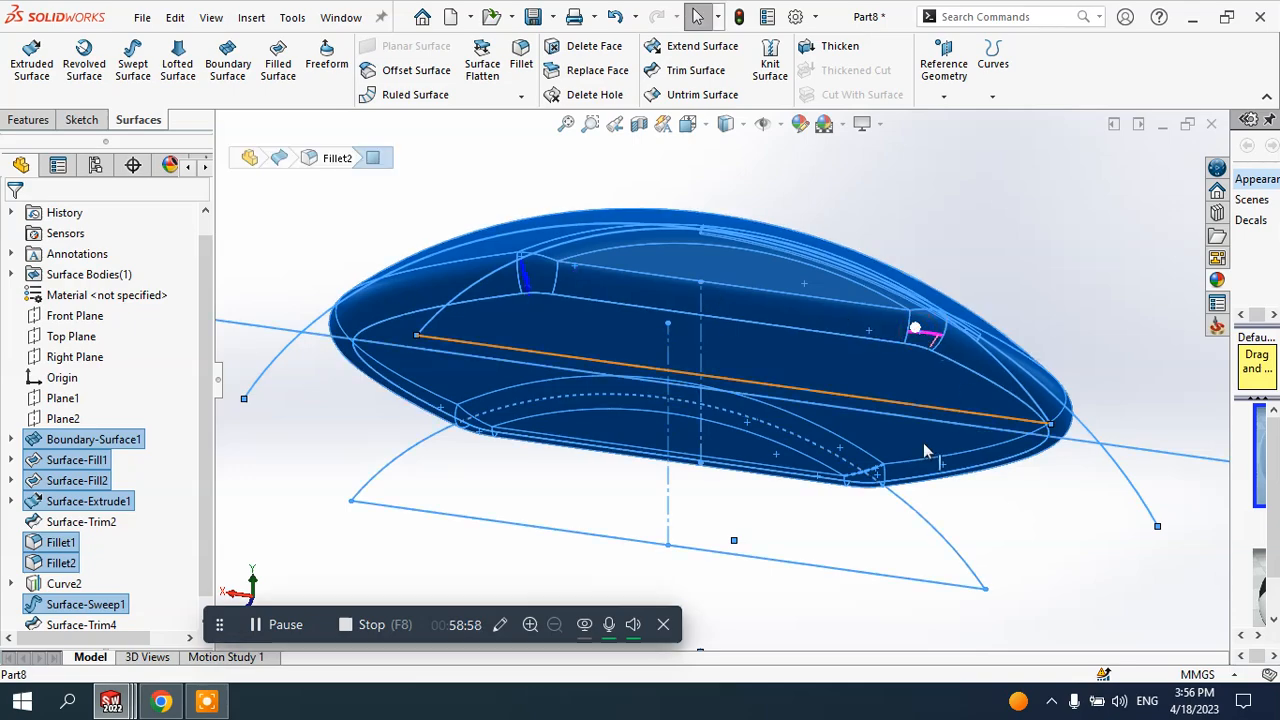
middle_click_drag(929, 331, 735, 450)
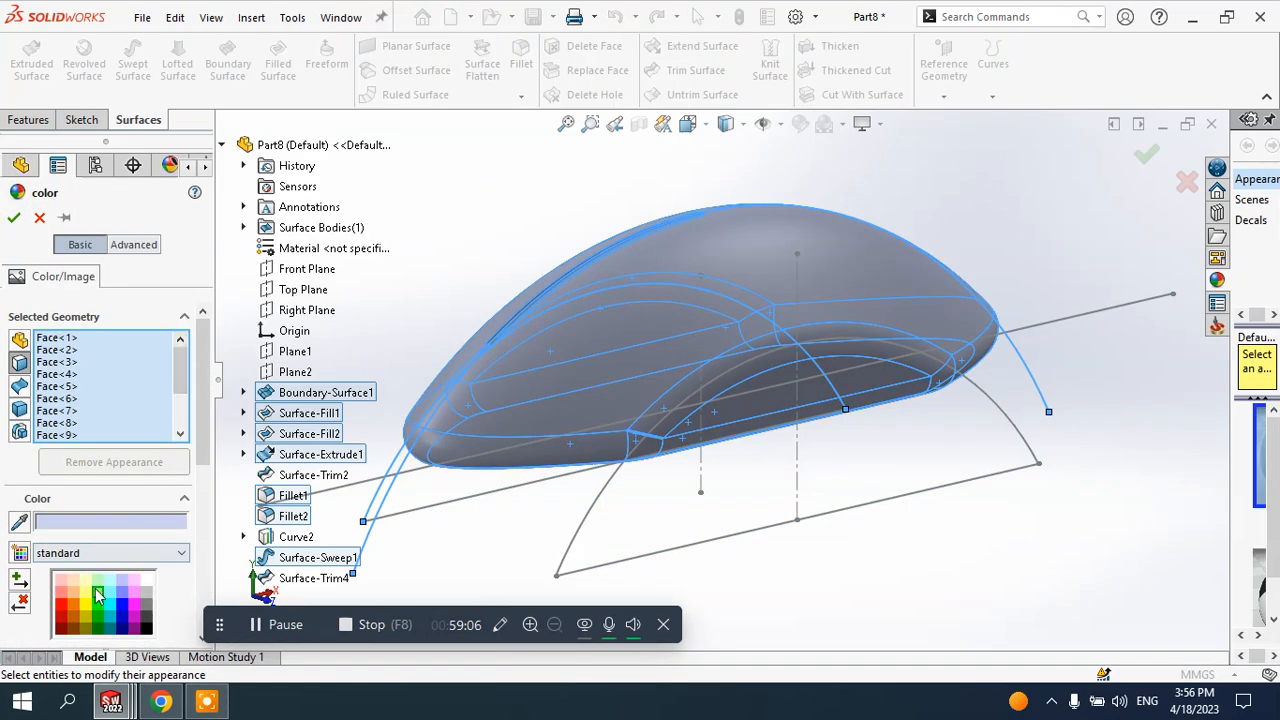
- Apply a light magenta color from the standard palette to all the selected mouse faces
left_click(132, 604)
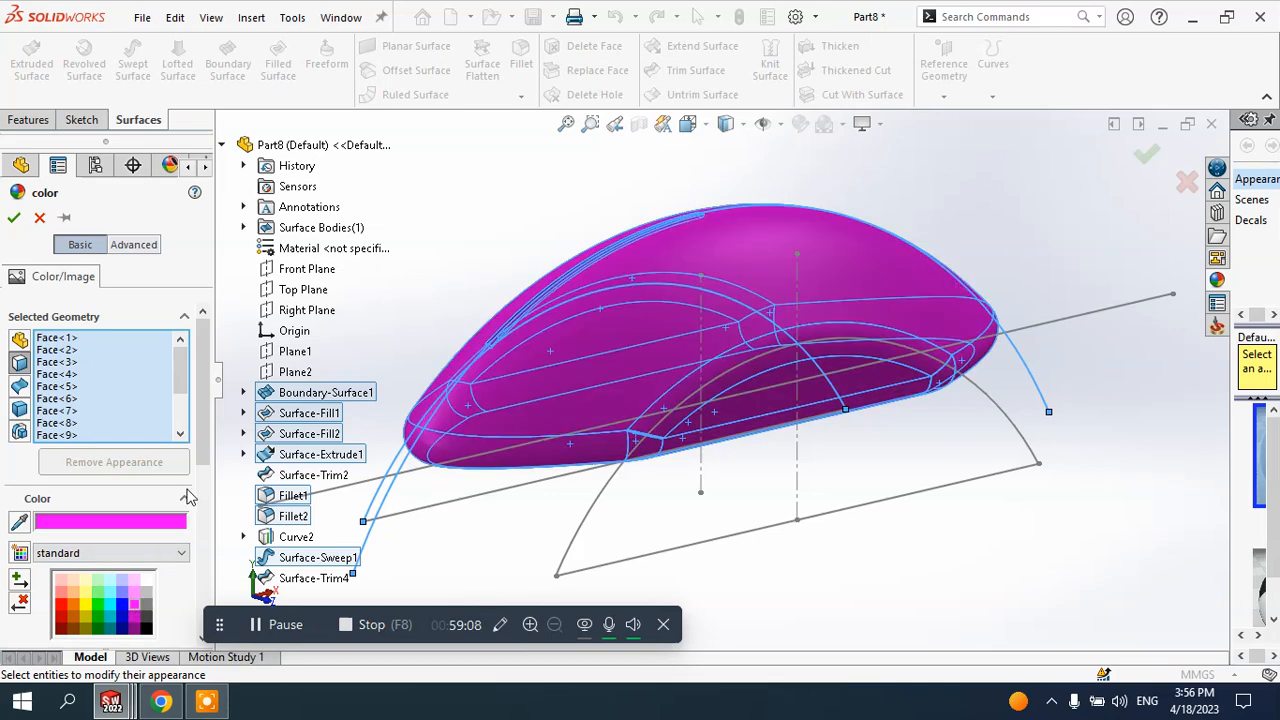
left_click(136, 593)
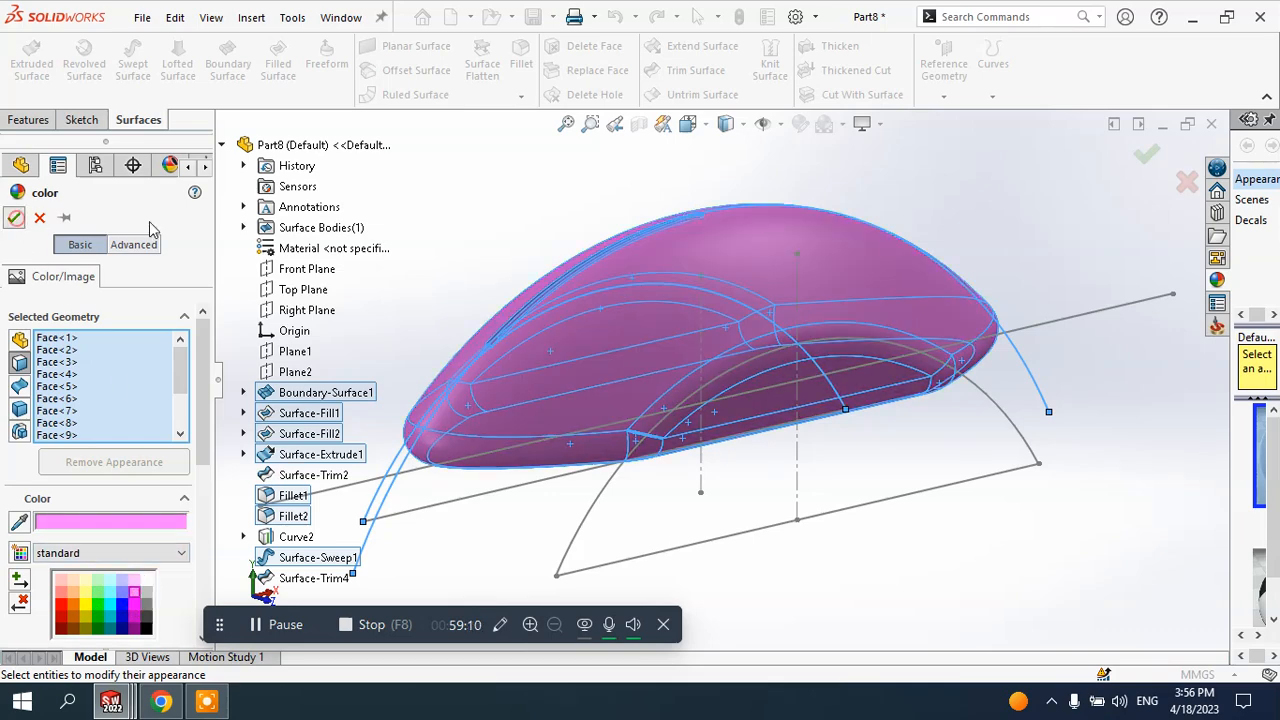
middle_click_drag(461, 229, 512, 236)
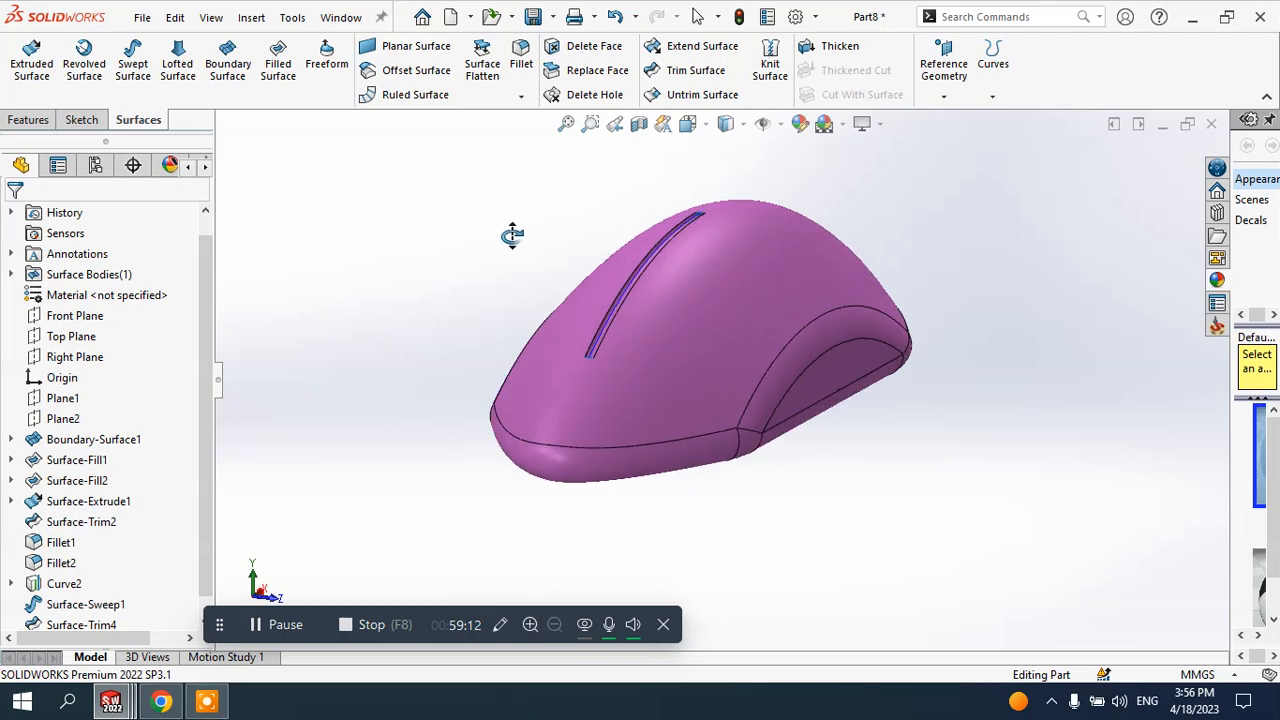
- Color the swept groove face blue from the standard palette and inspect the colored mouse
scroll(608, 337, "down", 6)
left_click(660, 424)
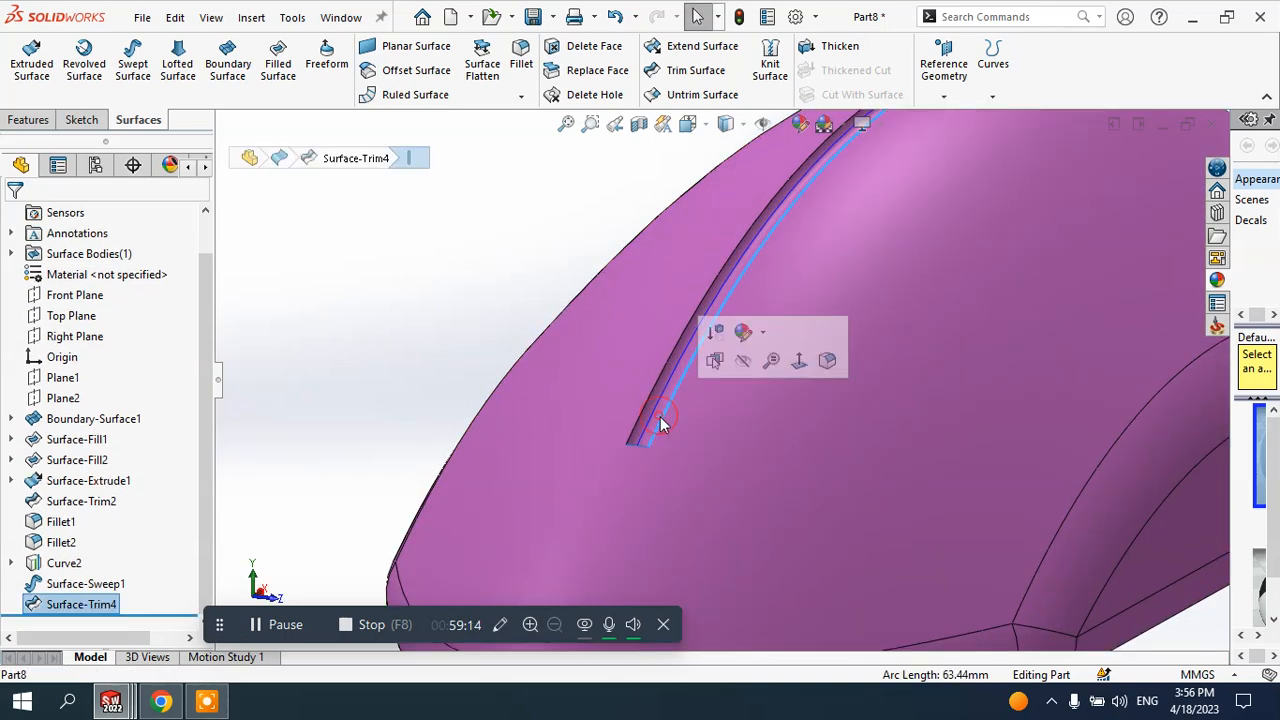
left_click(674, 426)
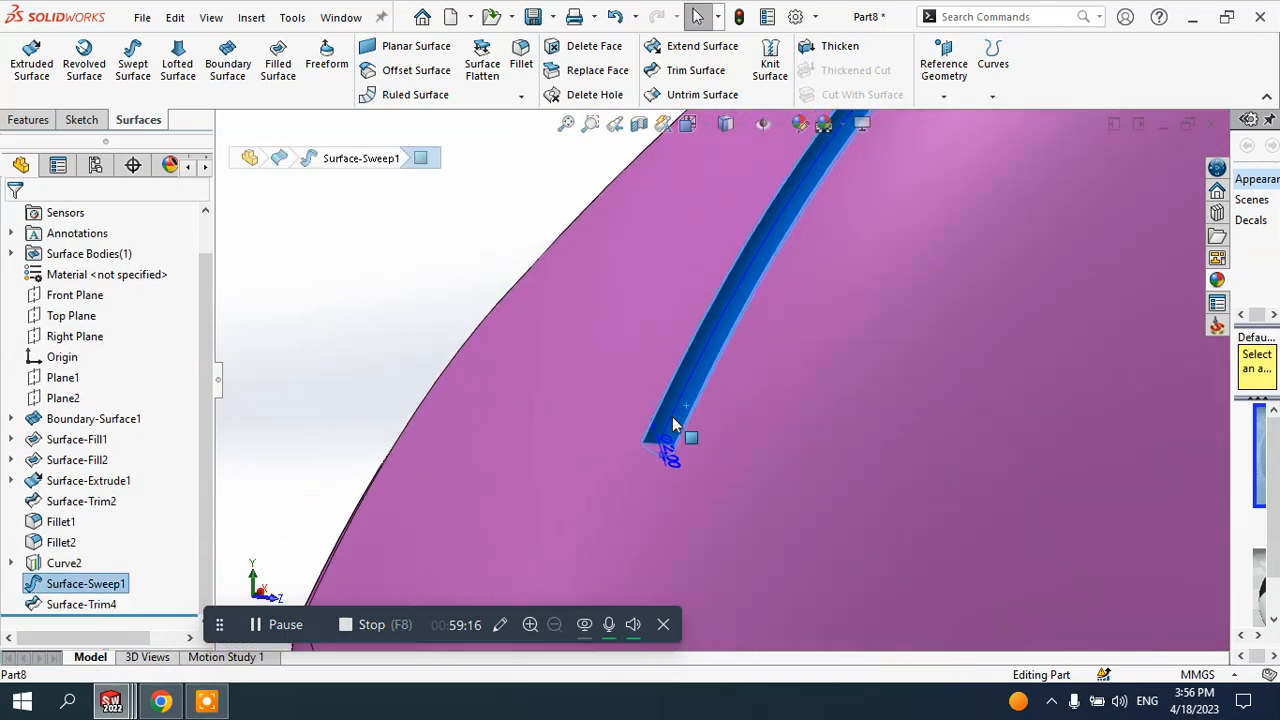
scroll(700, 400, "up", 6)
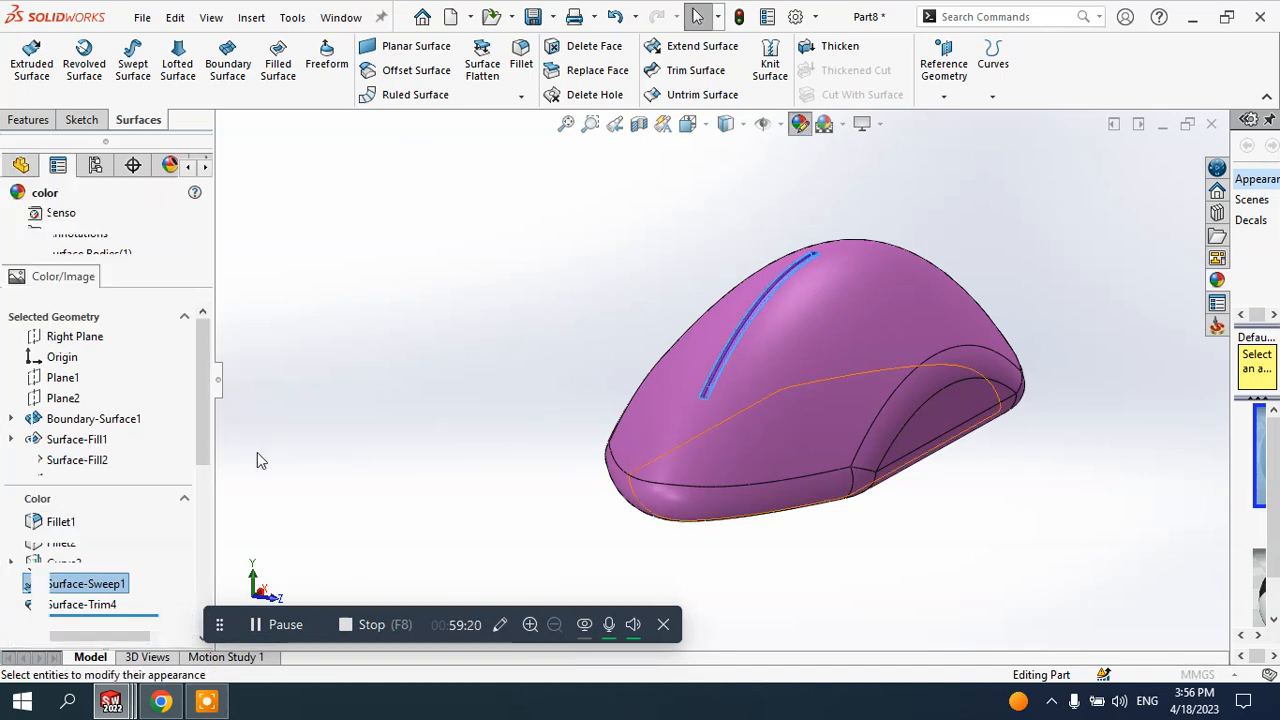
left_click(121, 604)
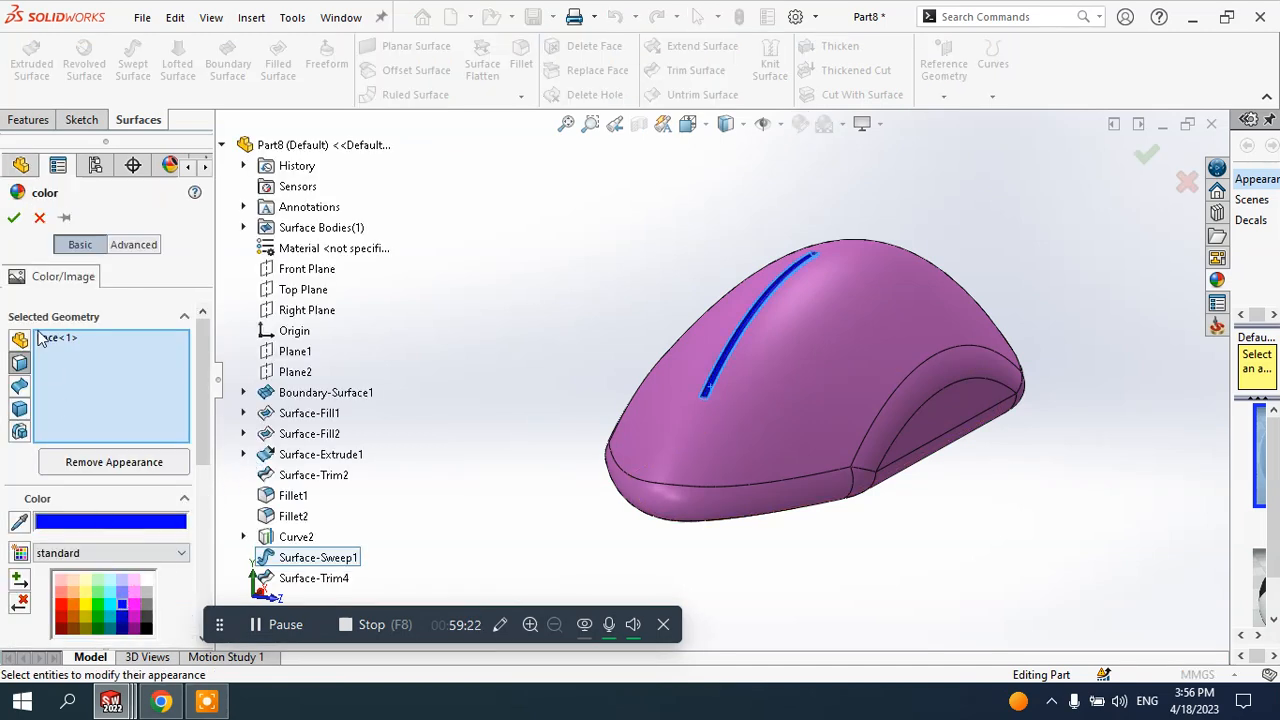
left_click(14, 217)
middle_click_drag(543, 237, 748, 321)
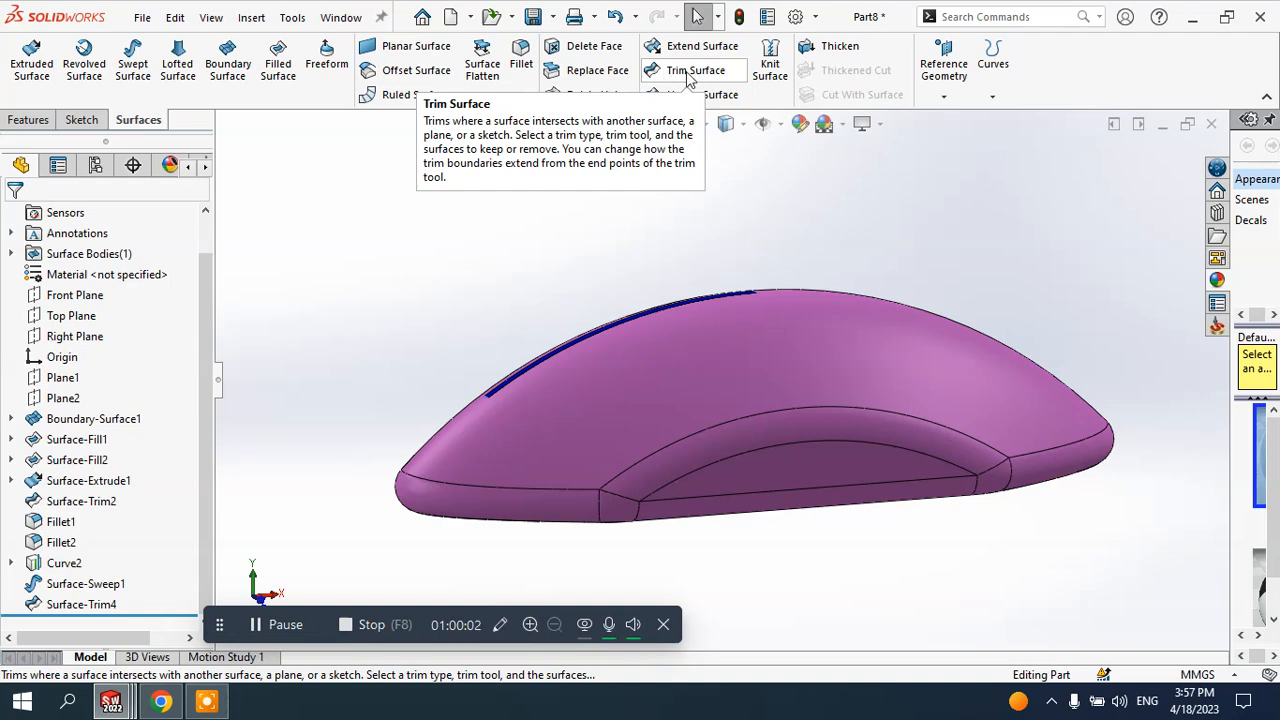
middle_click_drag(823, 194, 785, 285)
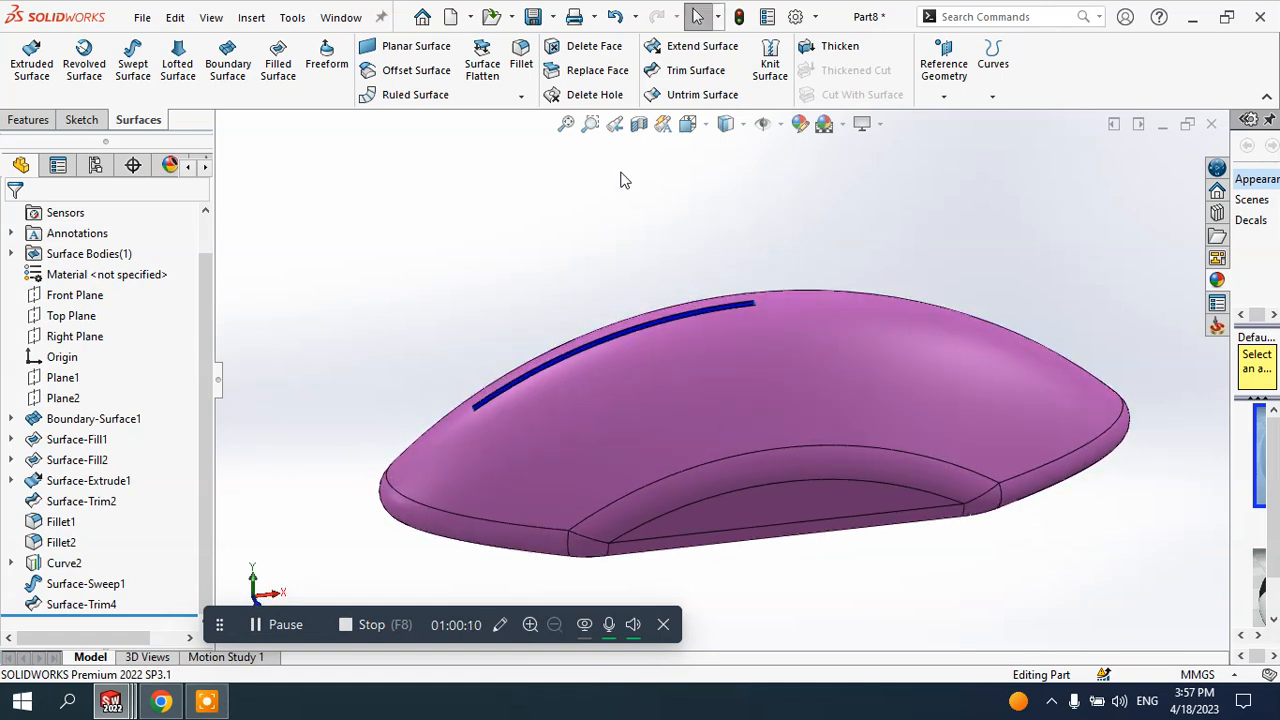
- Open trim 2.SLDPRT from the Surface folder and view the part from another angle
left_click(511, 17)
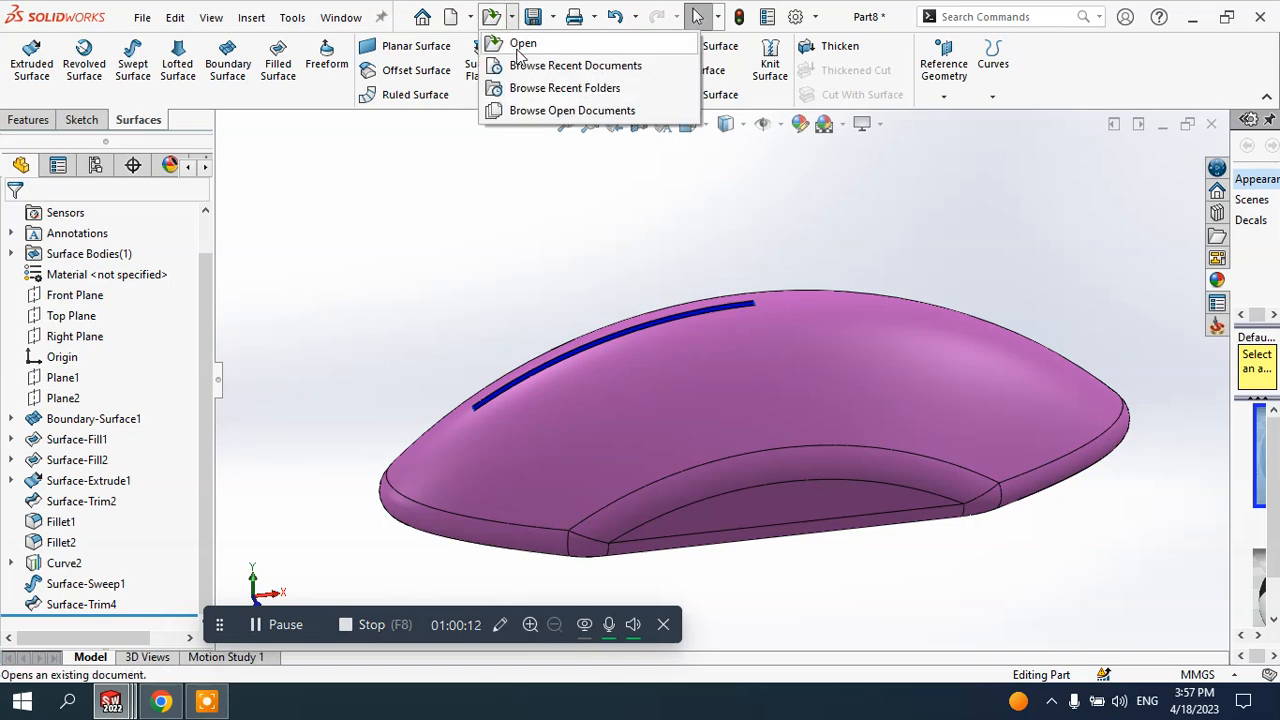
left_click(518, 46)
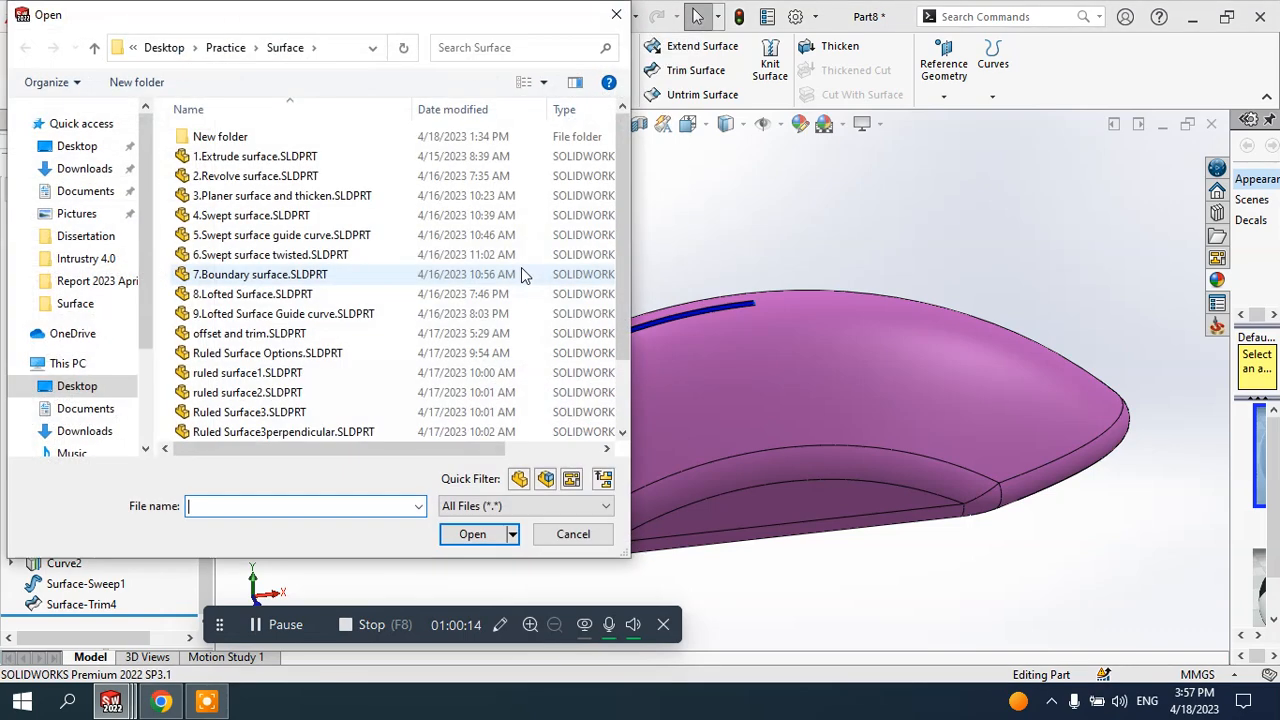
scroll(318, 318, "down", 2)
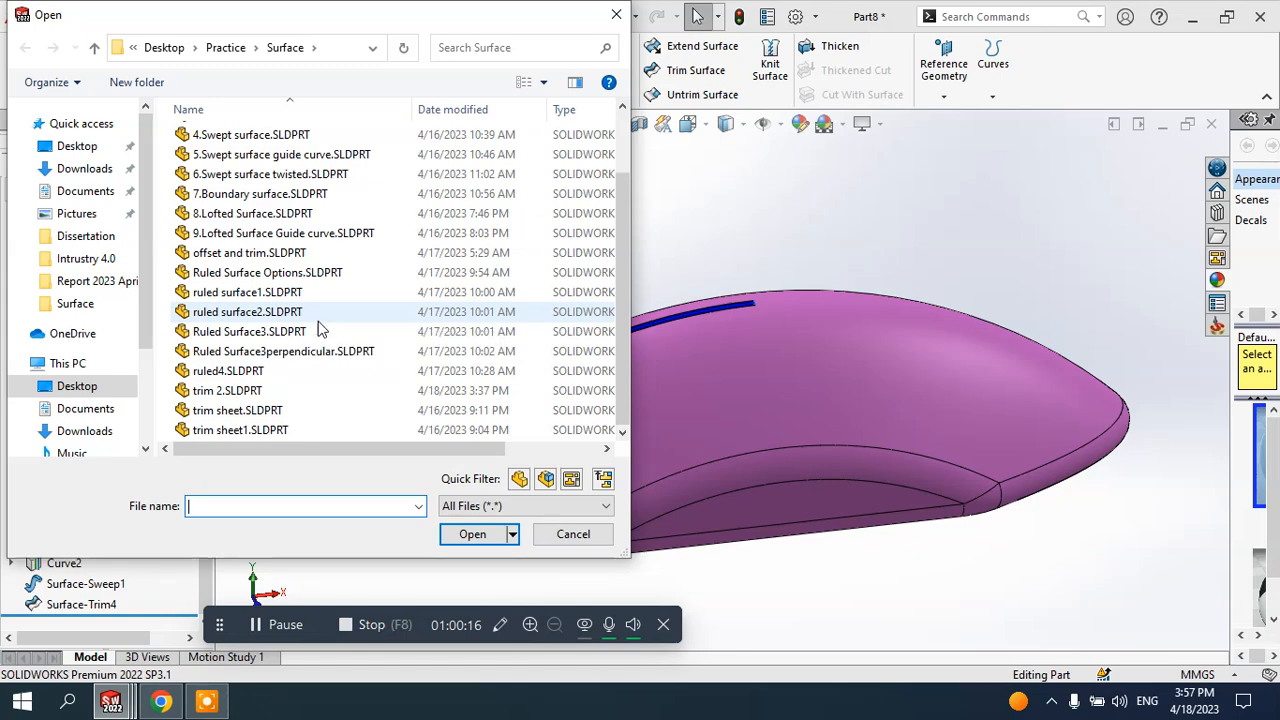
left_click(255, 410)
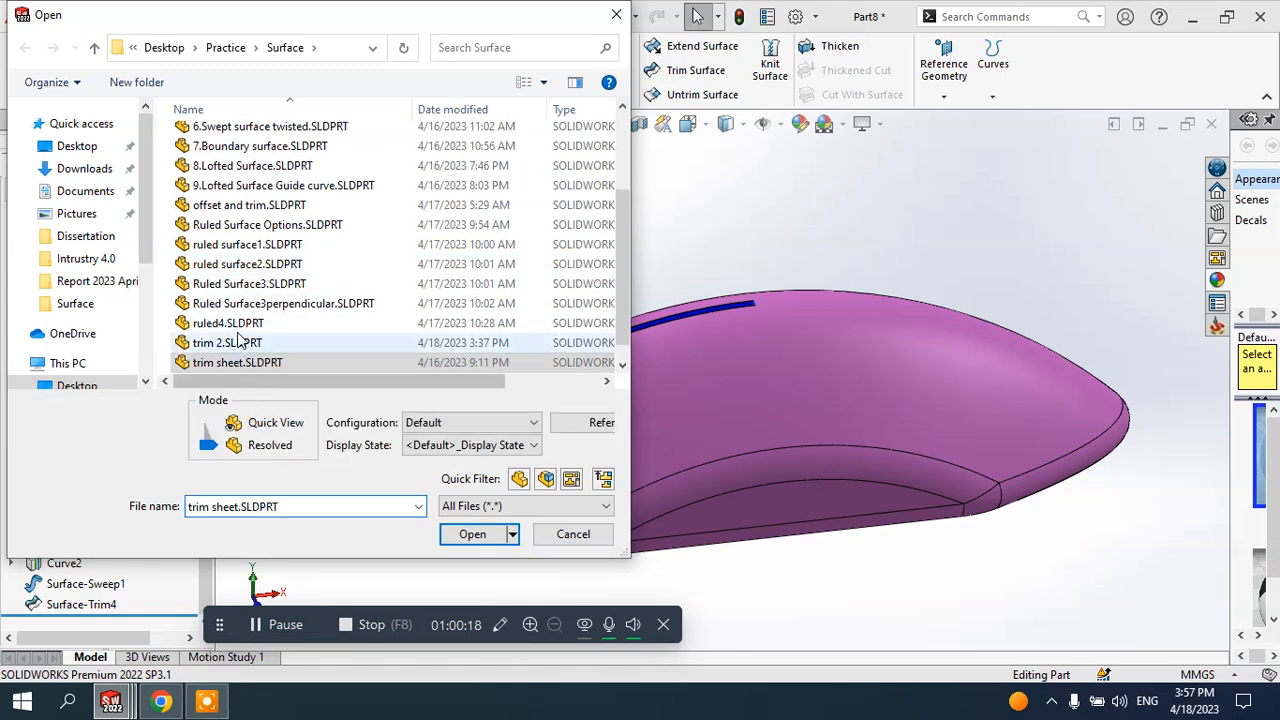
left_click(292, 343)
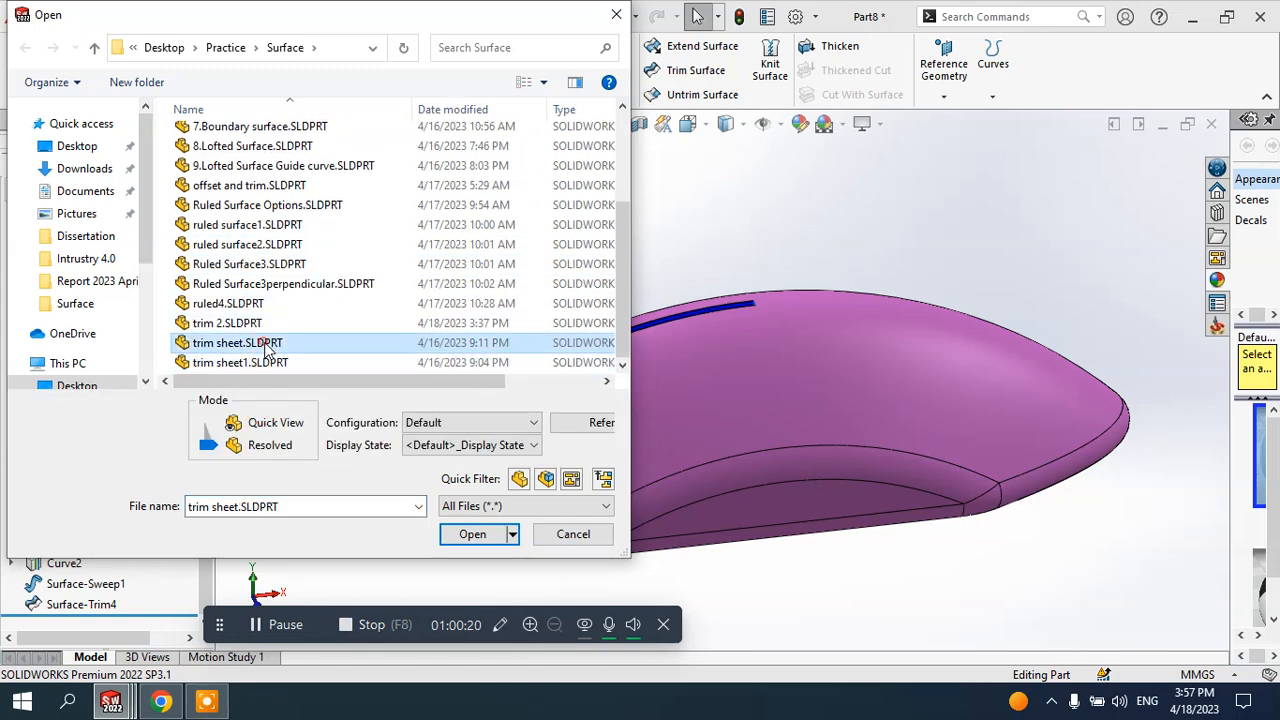
left_click(228, 323)
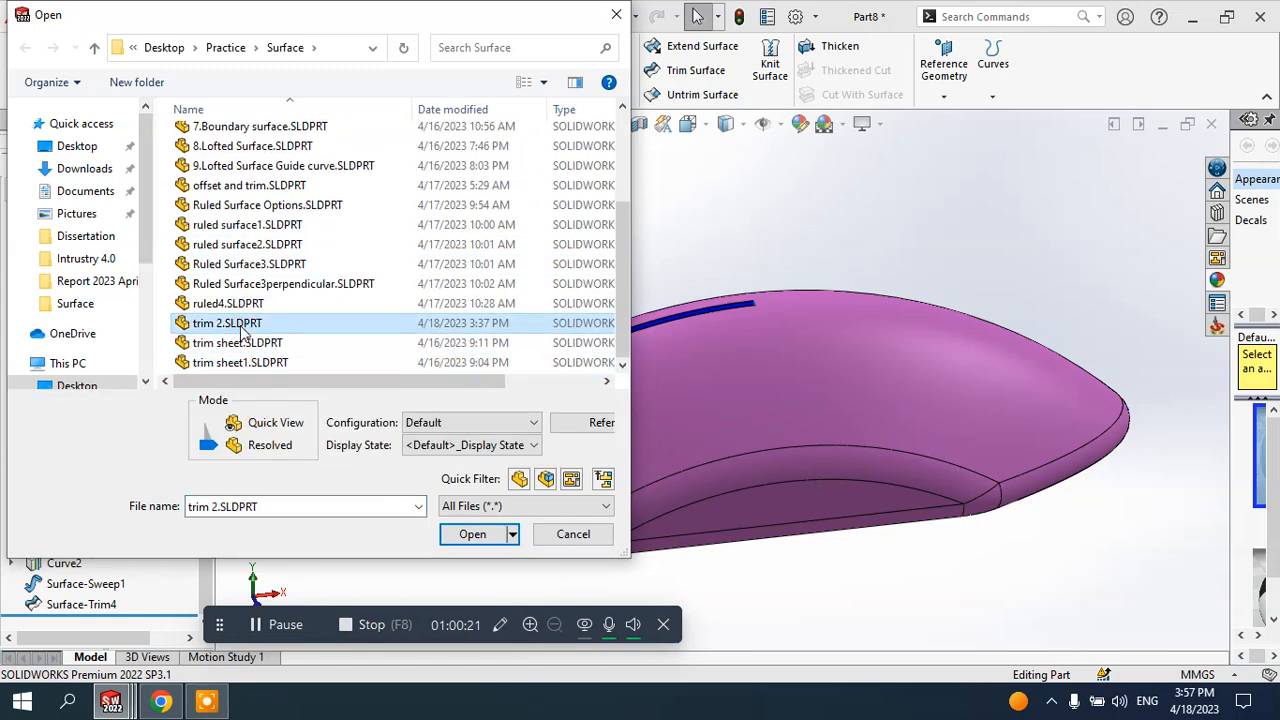
left_click(472, 534)
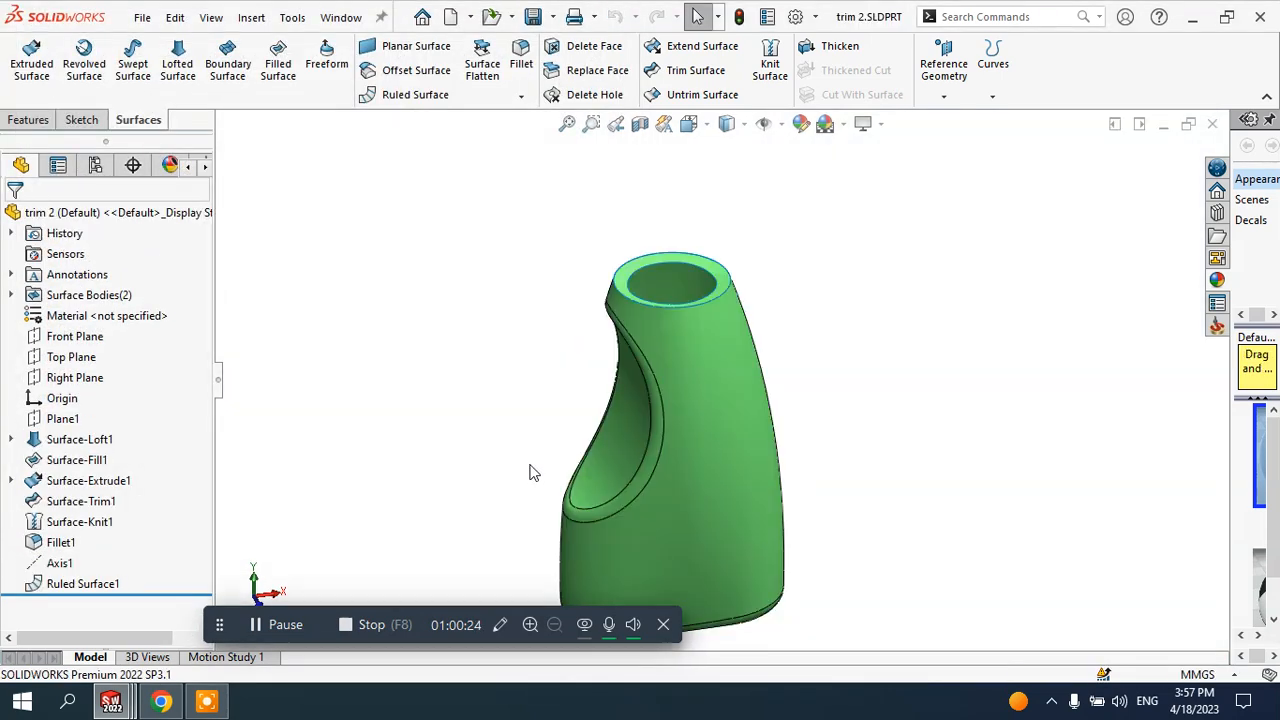
middle_click_drag(529, 471, 558, 420)
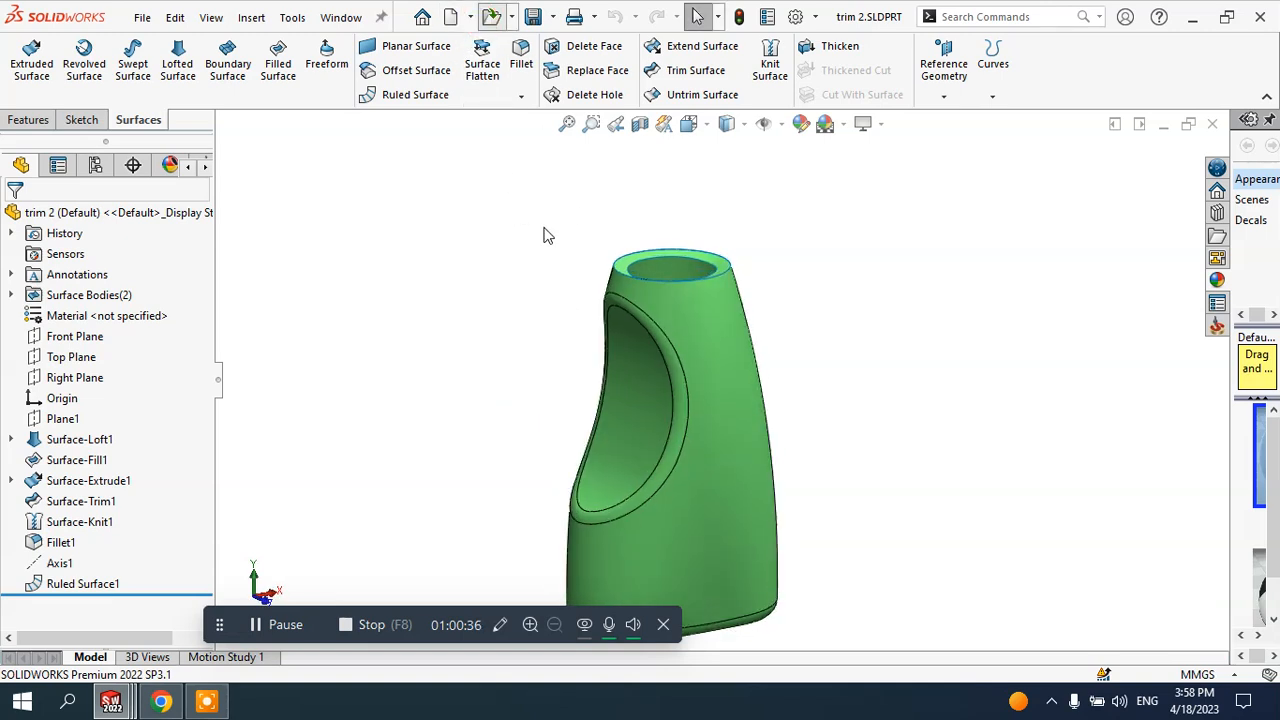
- Open trim sheet.SLDPRT from the Surface folder
key("ctrl+o")
scroll(388, 320, "down", 2)
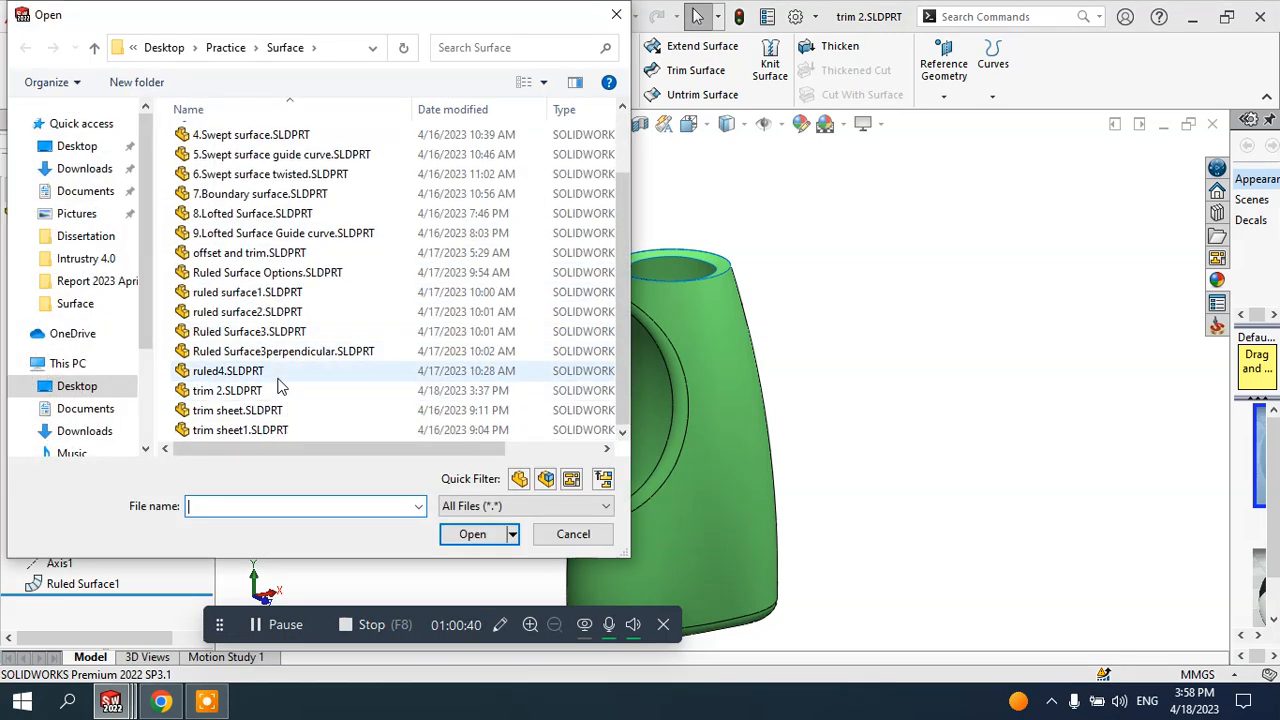
left_click(262, 412)
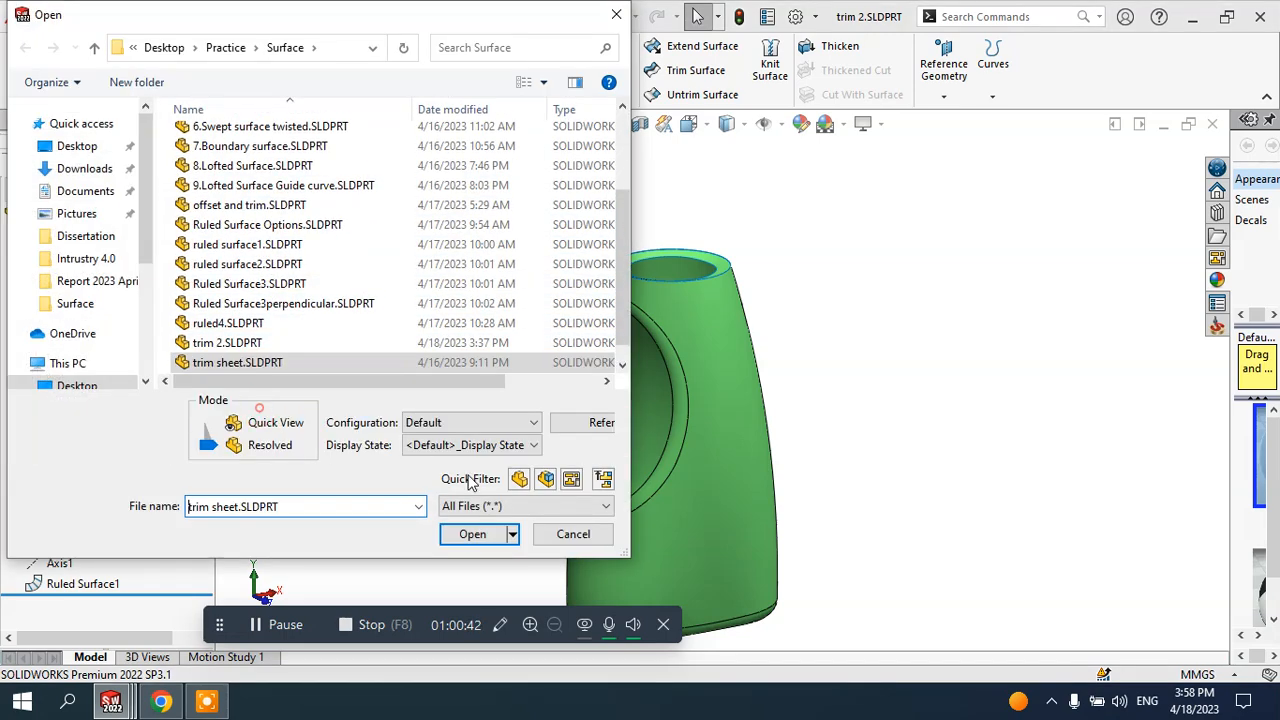
left_click(484, 534)
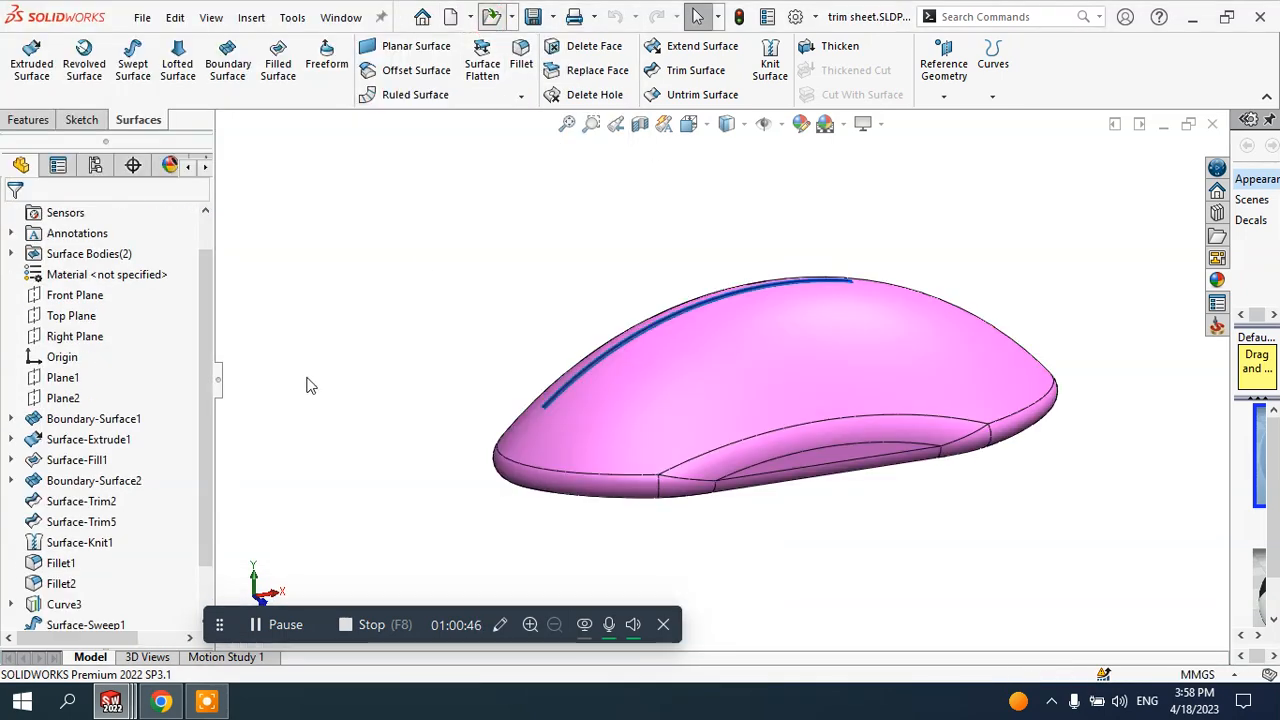
- Open 4.SLDPRT from New folder to view the part, and close it again
key("ctrl+o")
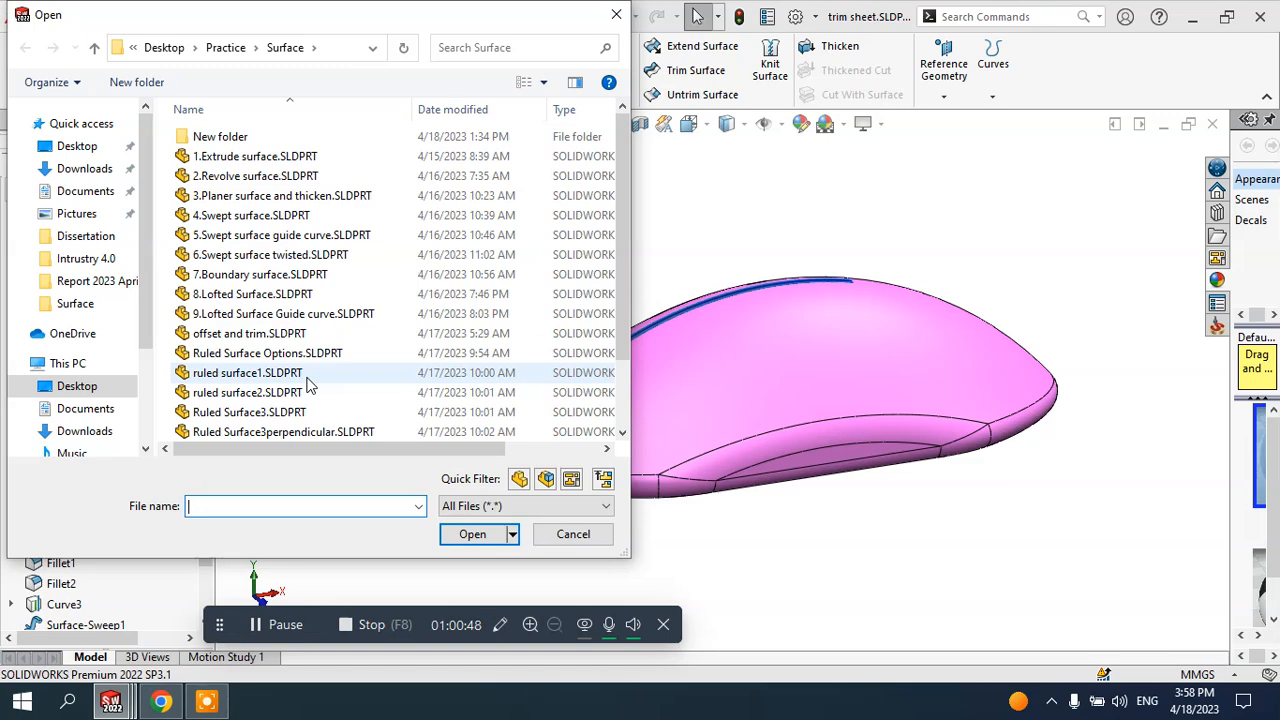
double_click(228, 139)
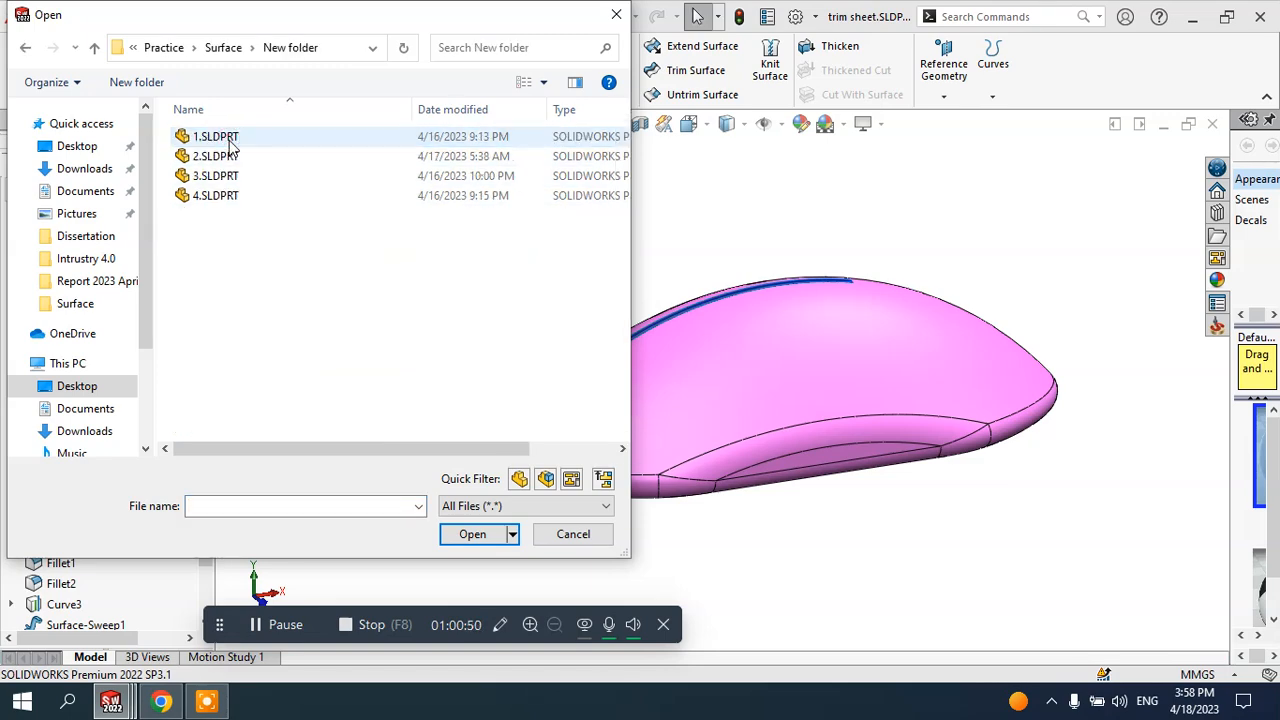
left_click(210, 140)
left_click(214, 160)
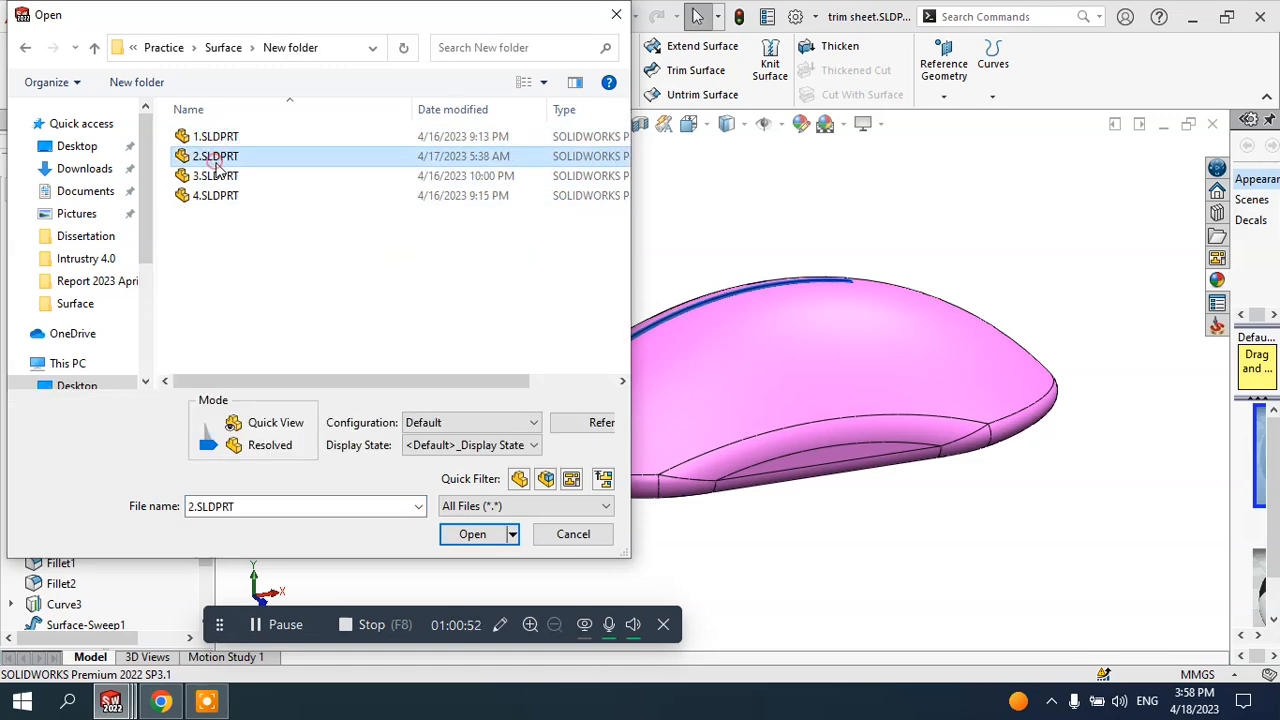
left_click(216, 196)
left_click(471, 533)
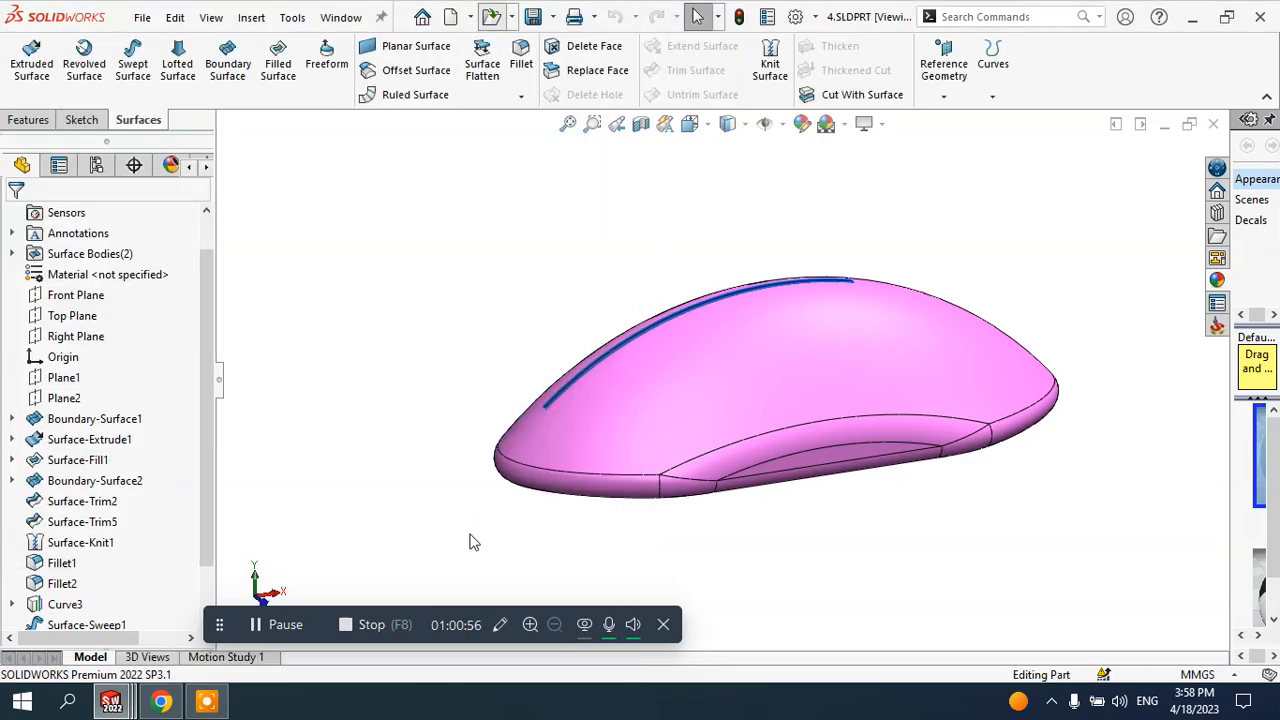
left_click(766, 369)
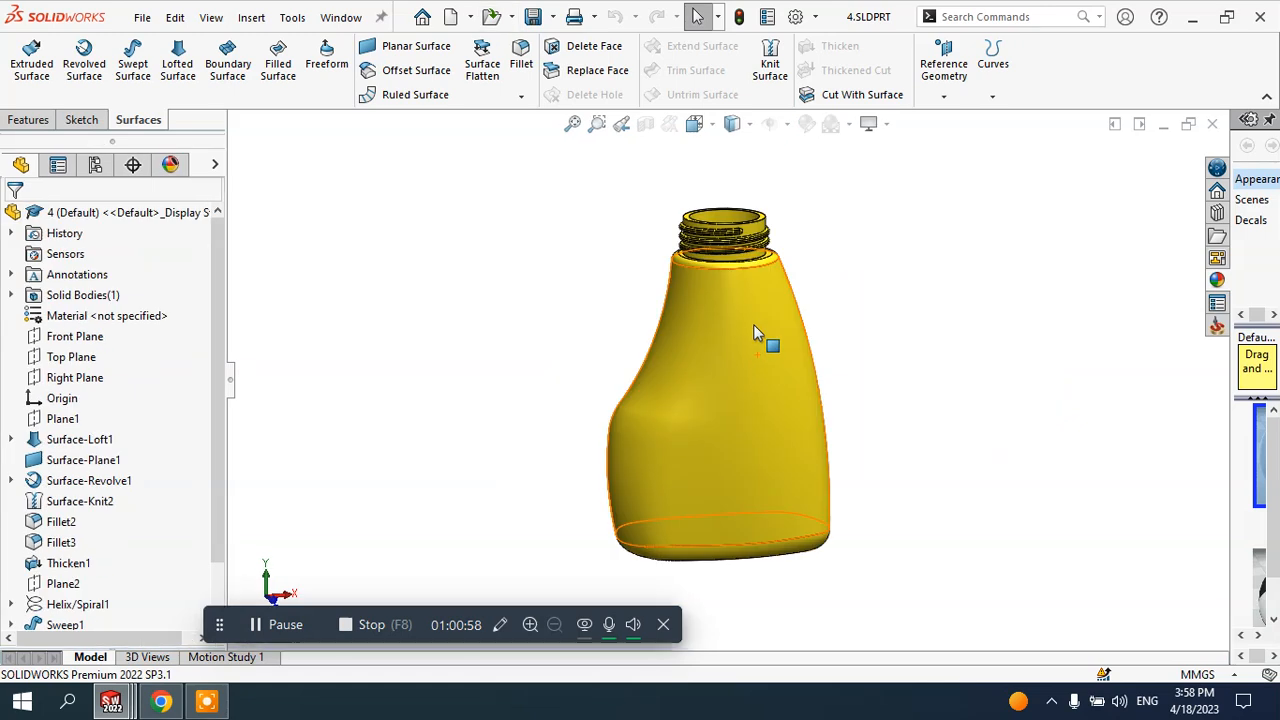
left_click(1212, 123)
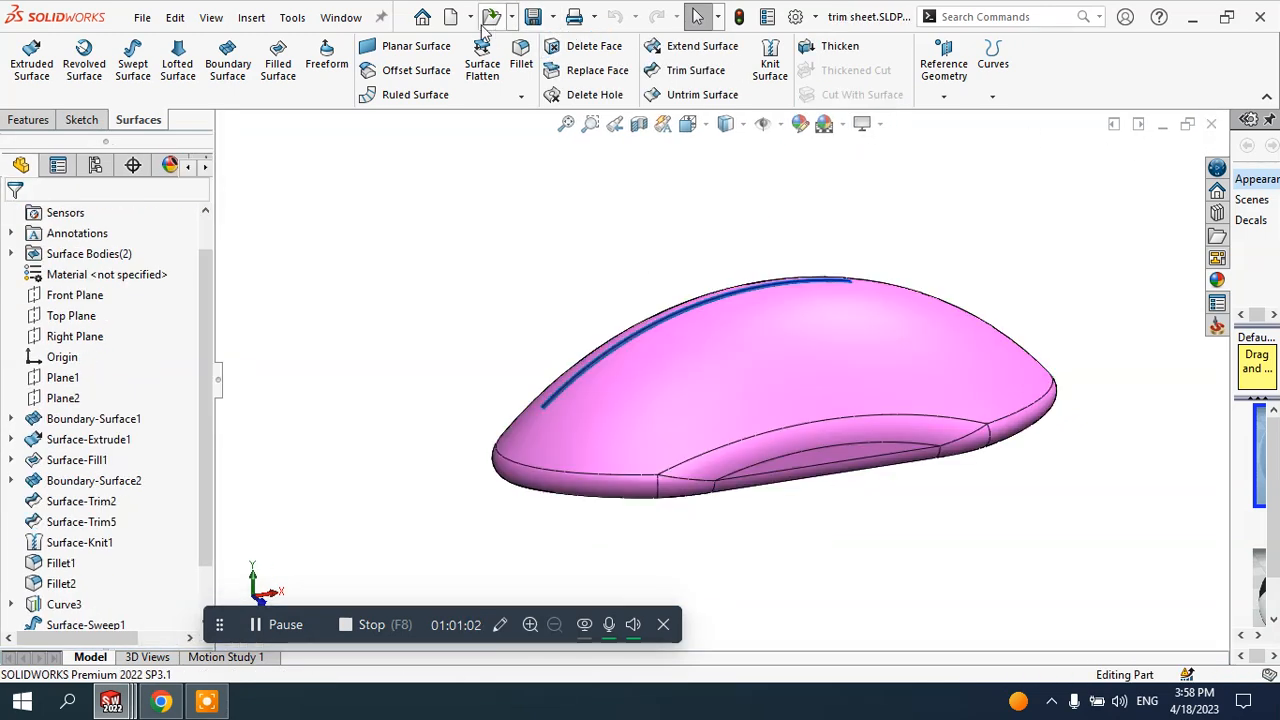
- Open 3.SLDPRT from New folder to view the part
key("ctrl+o")
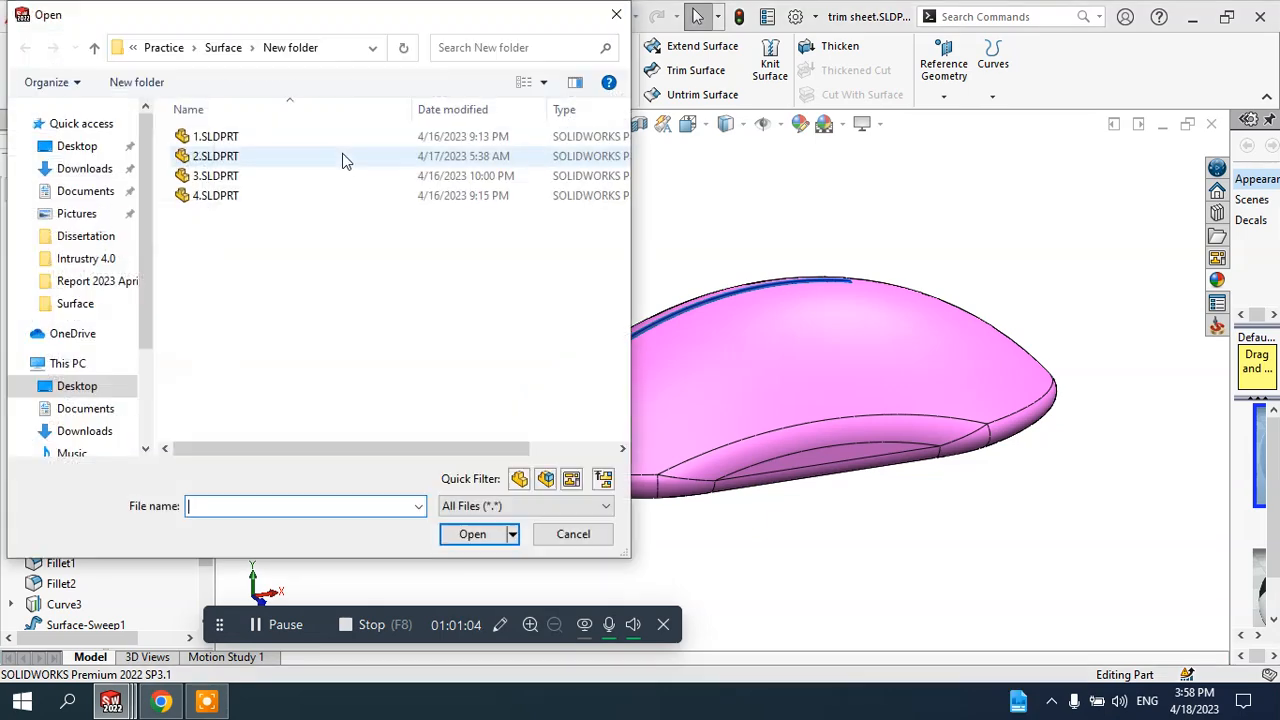
left_click(250, 175)
left_click(484, 539)
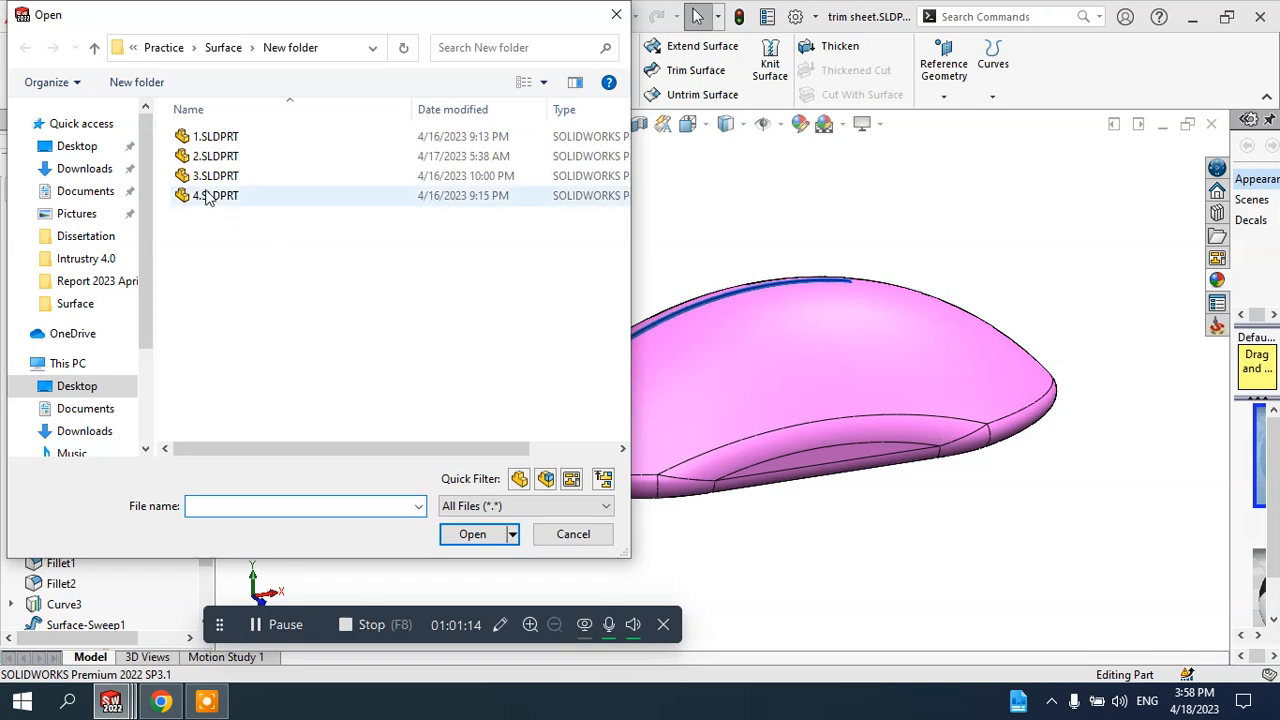
left_click(215, 48)
scroll(266, 378, "down", 2)
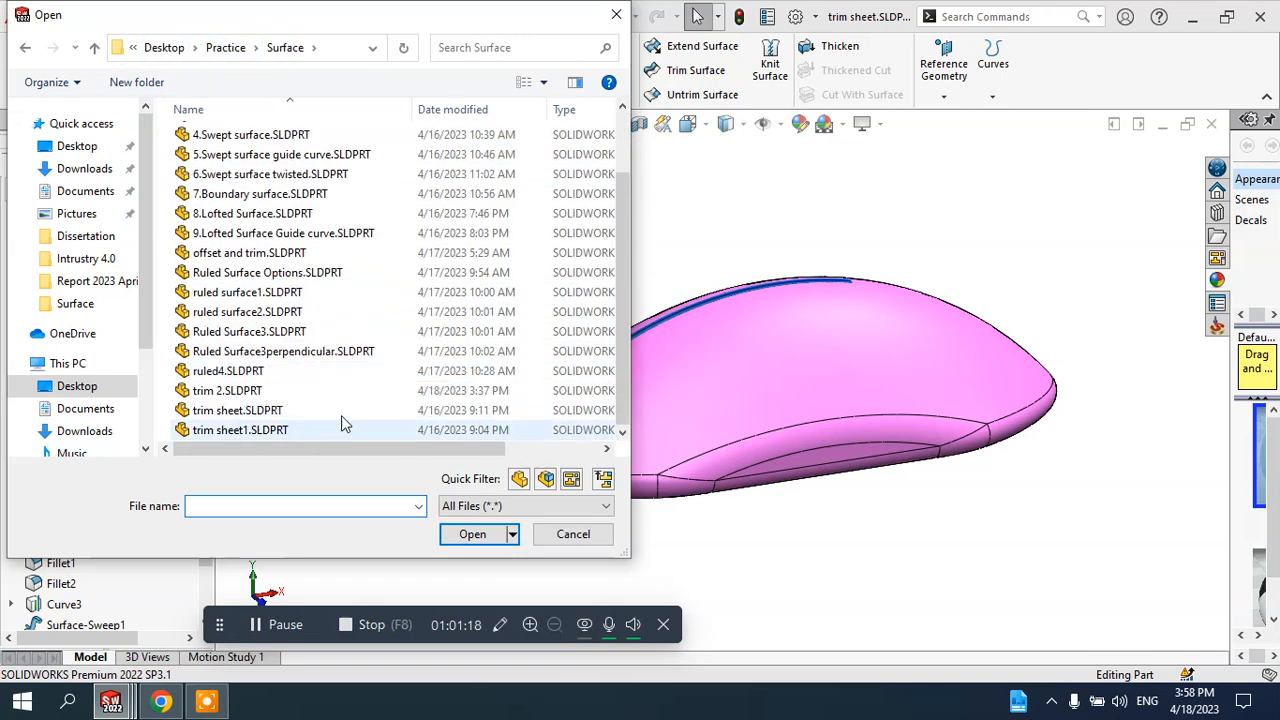
left_click(626, 16)
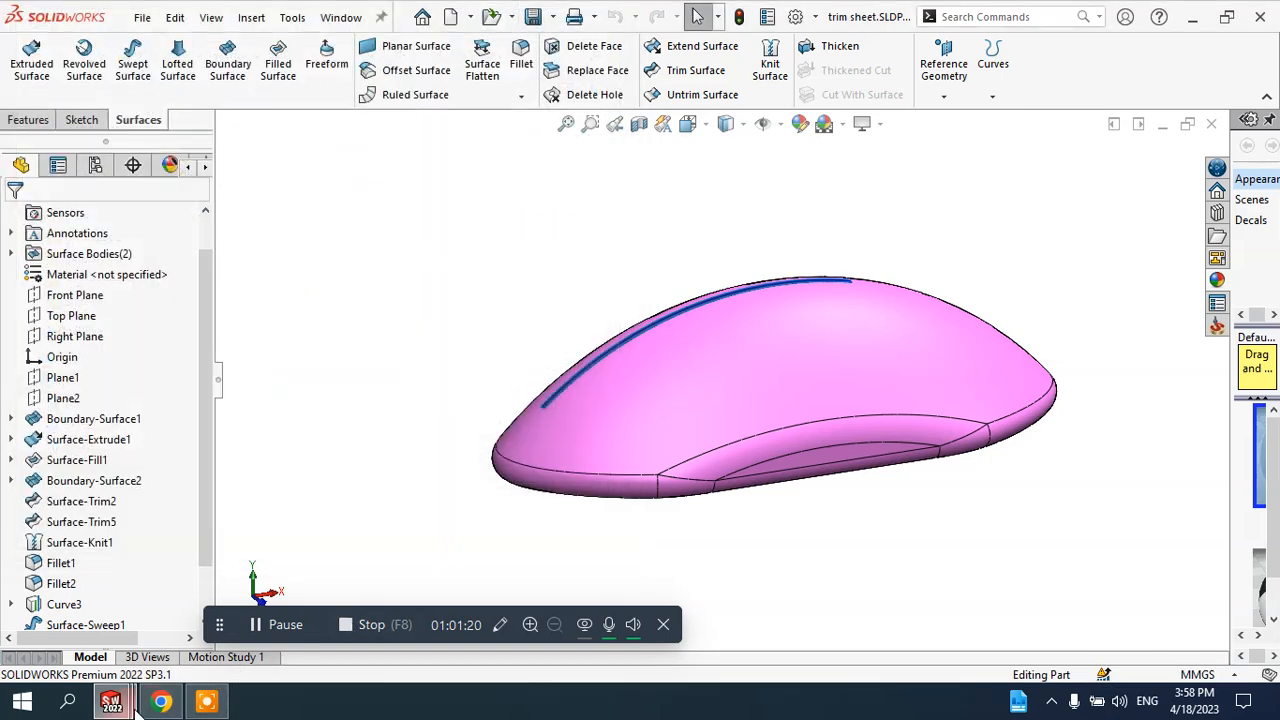
mouse_move(116, 706)
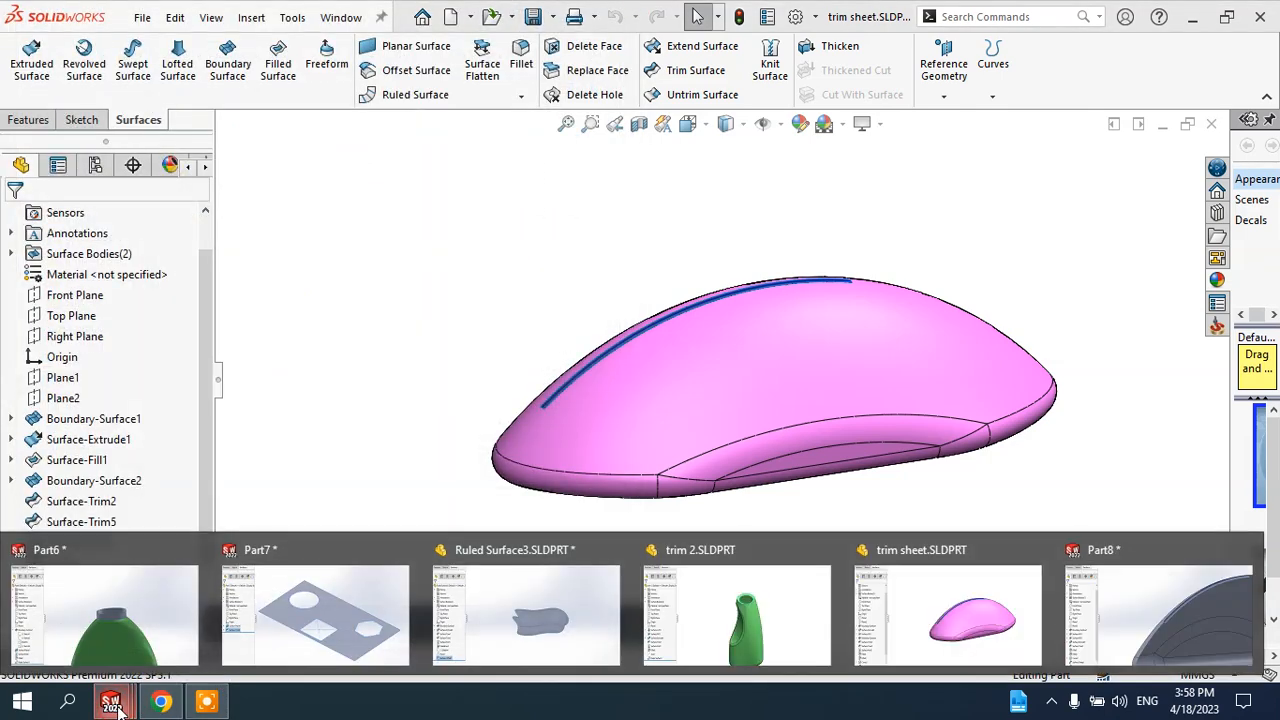
left_click(422, 190)
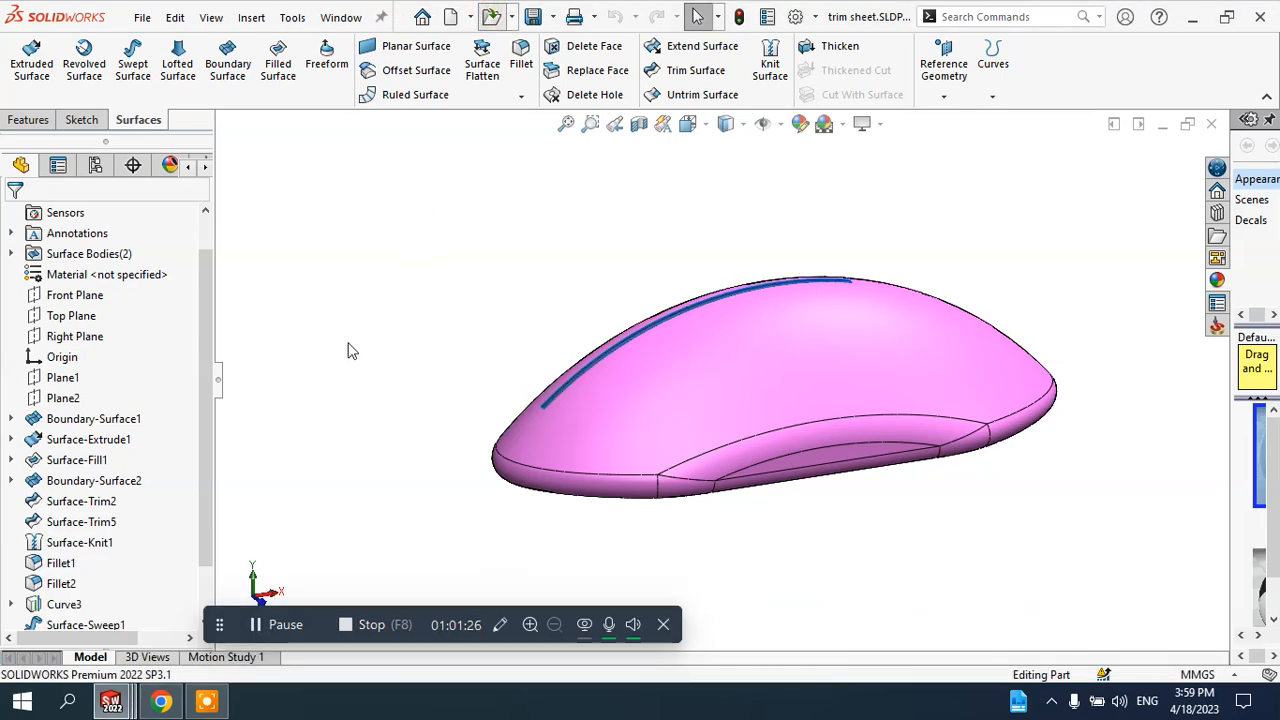
- Open offset and trim.SLDPRT from the Surface folder
key("ctrl+o")
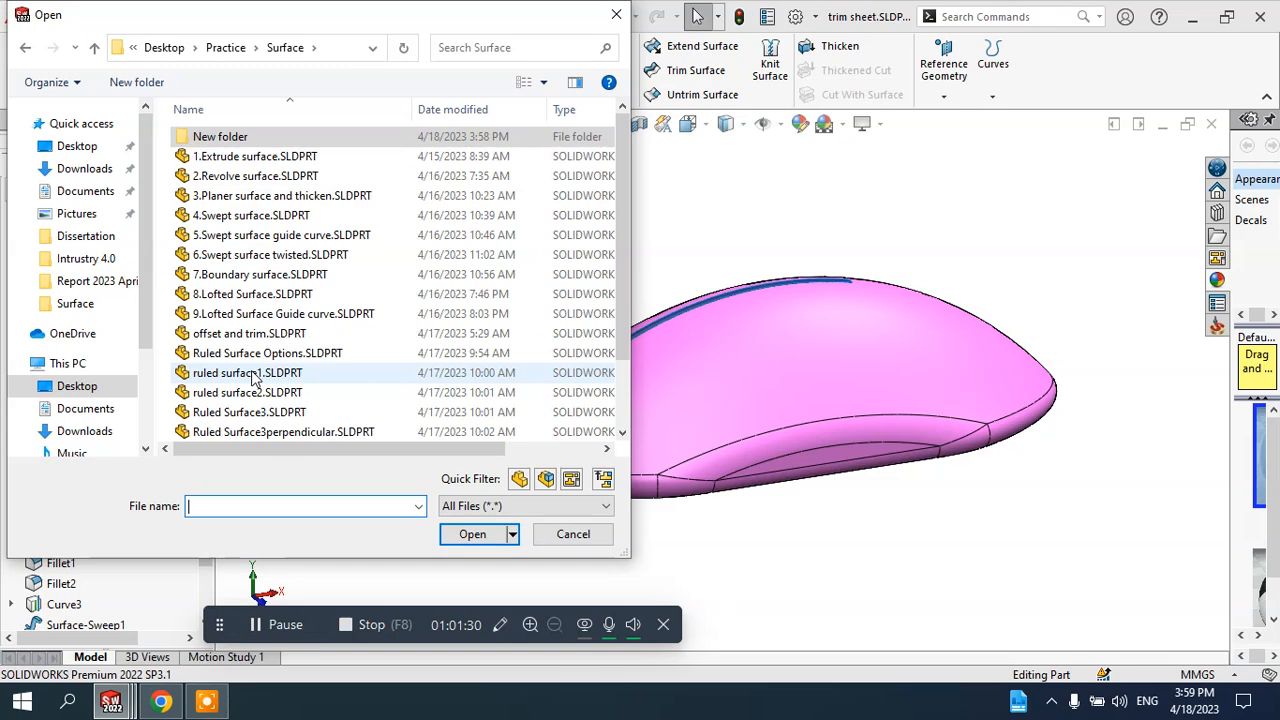
left_click(240, 334)
left_click(466, 532)
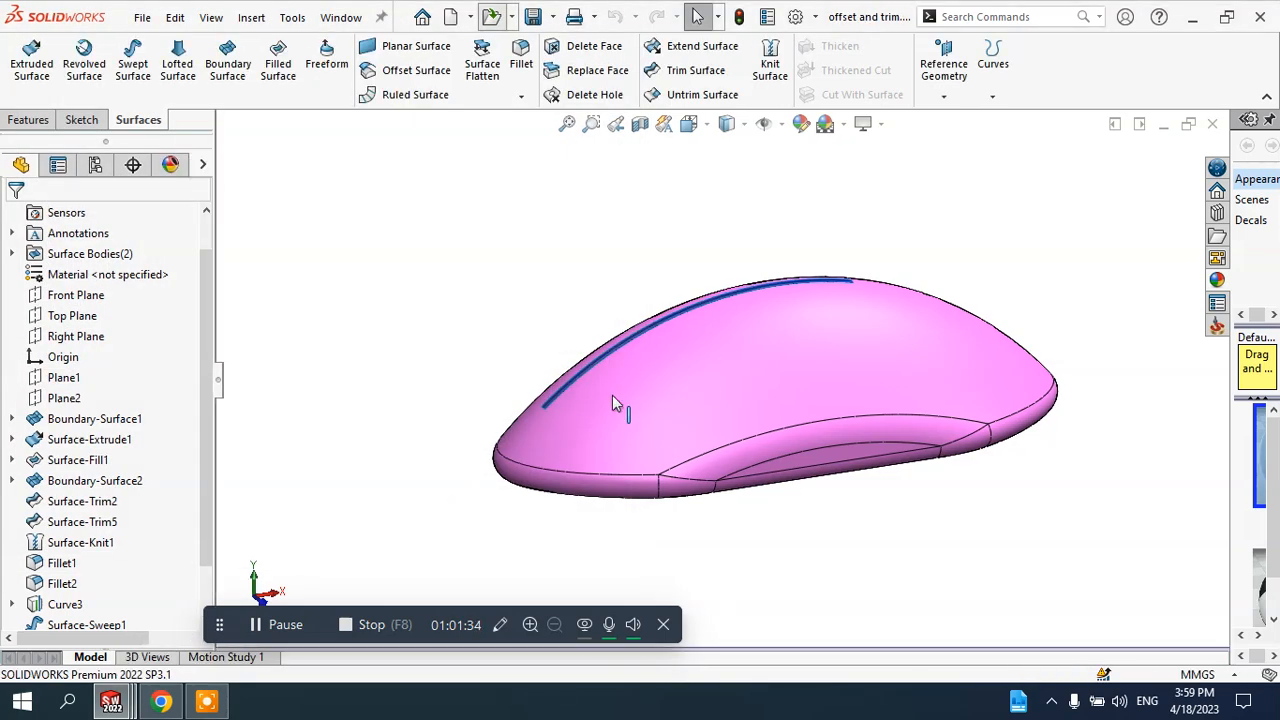
- Examine the bottle's recessed yellow panel, its filleted groove edge and the open neck from several angles
middle_click_drag(666, 400, 632, 394)
scroll(648, 394, "down", 2)
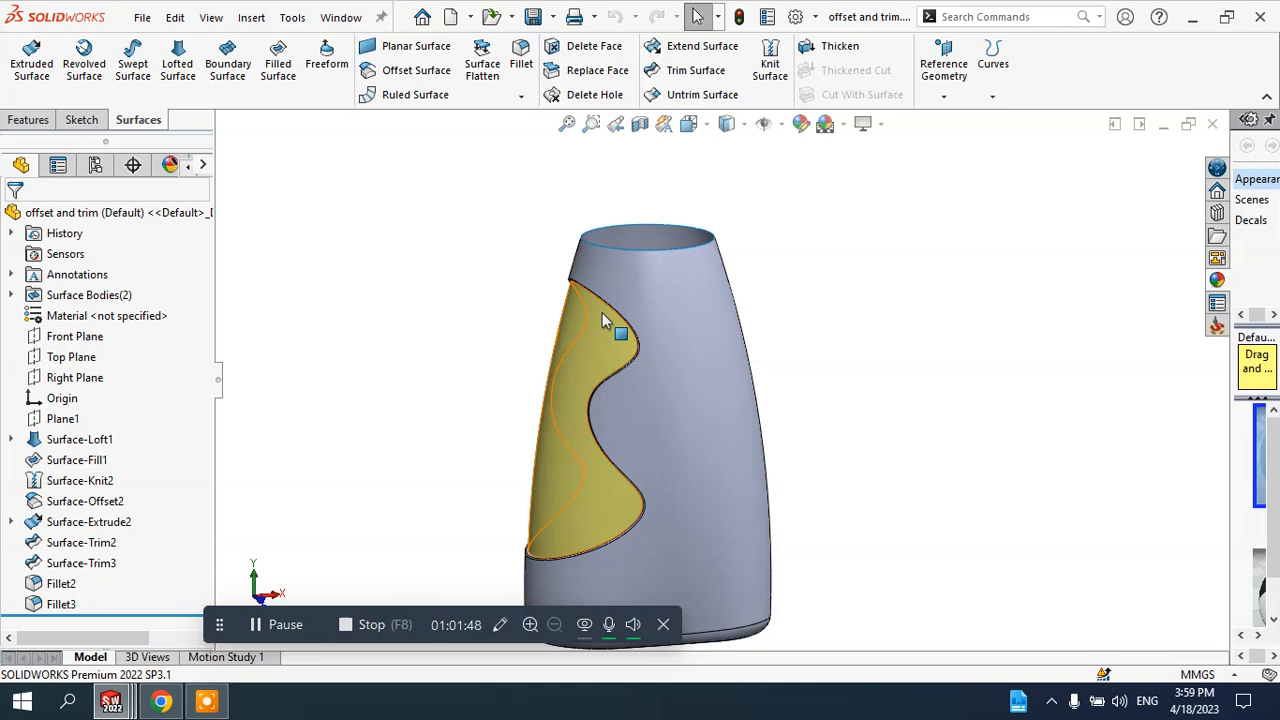
scroll(595, 335, "down", 5)
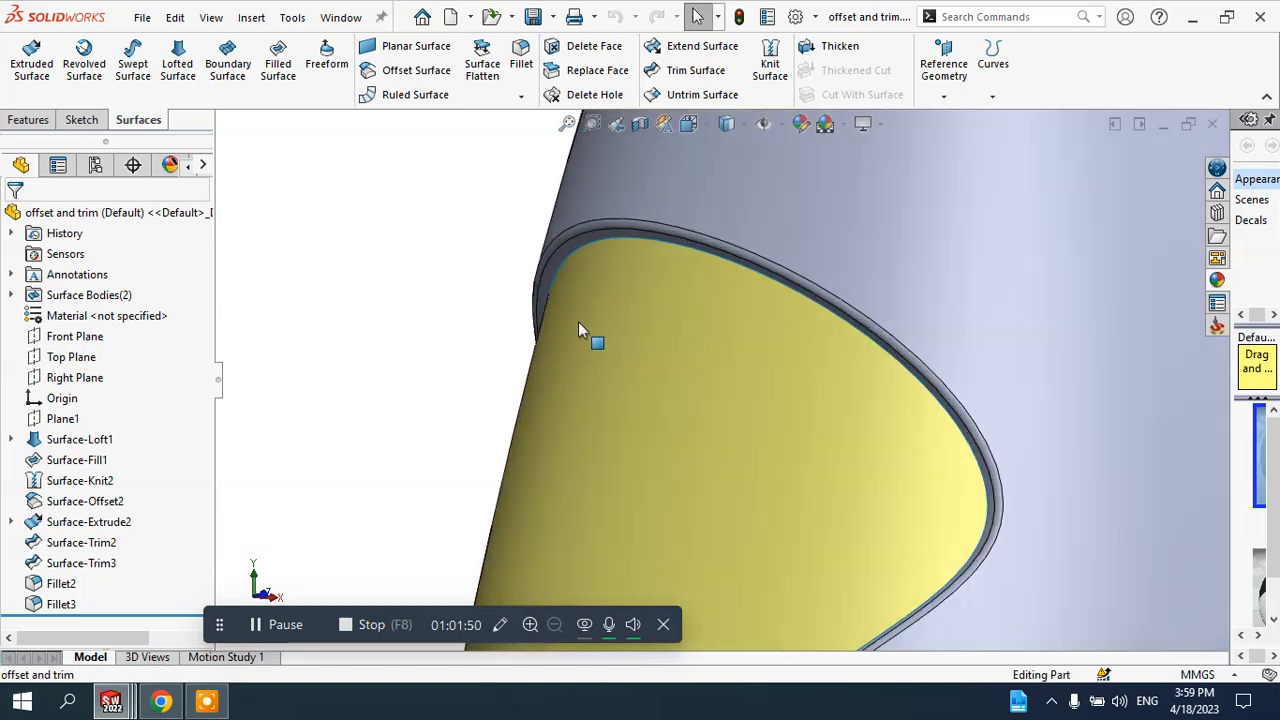
middle_click_drag(587, 314, 529, 457)
scroll(711, 388, "up", 4)
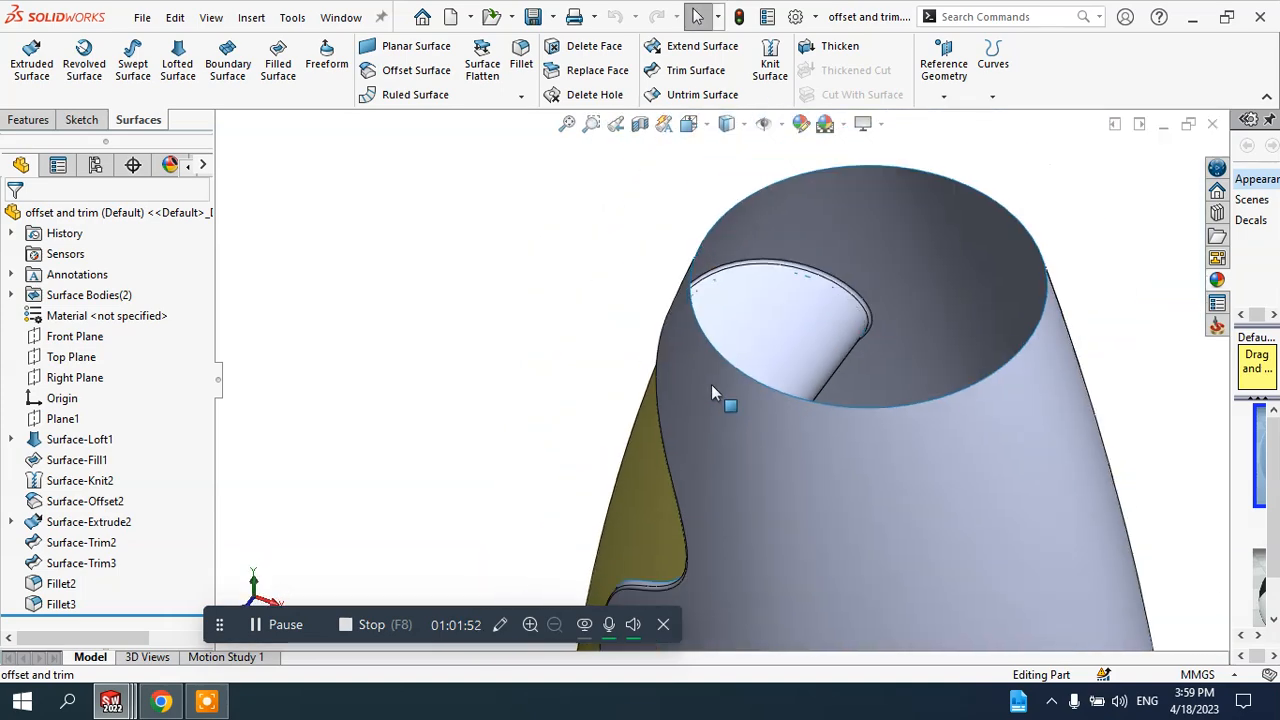
middle_click_drag(711, 388, 775, 380)
scroll(775, 380, "up", 6)
middle_click_drag(709, 439, 755, 443)
scroll(749, 447, "down", 3)
mouse_move(708, 394)
middle_mouse_down()
mouse_move(703, 366)
mouse_move(705, 380)
middle_mouse_up()
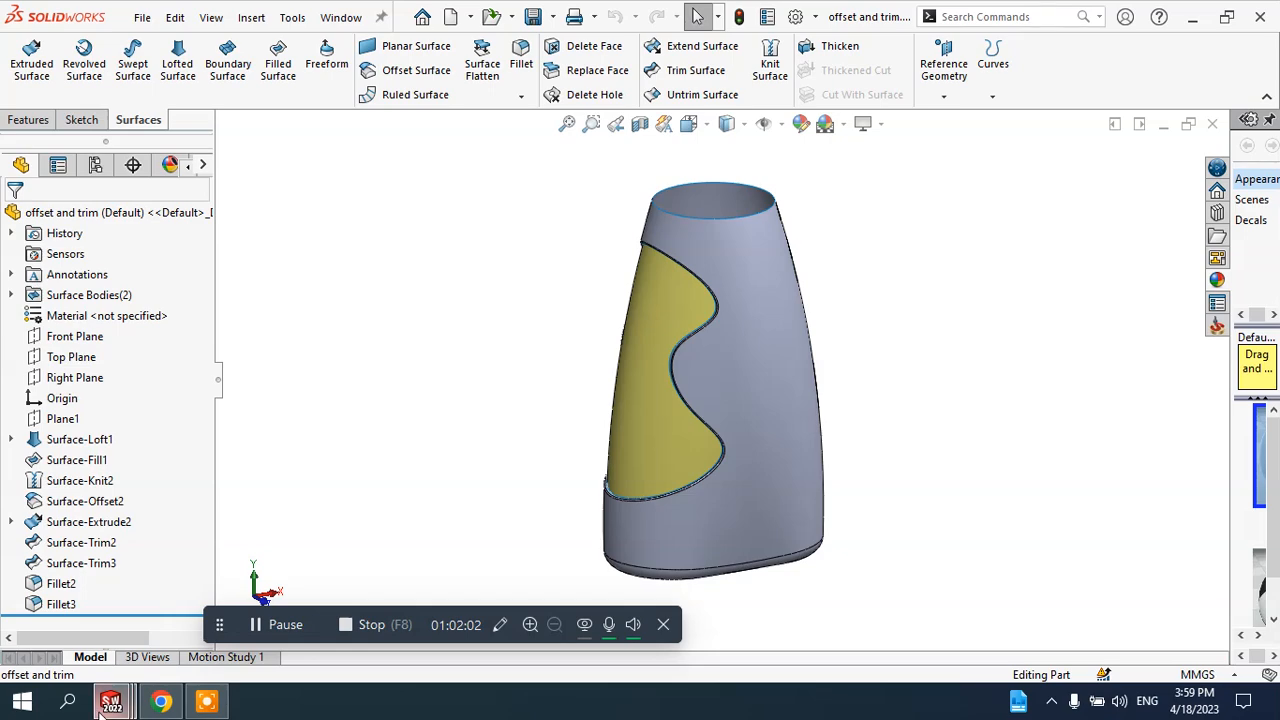
- Close the Part7 and Ruled Surface3.SLDPRT documents without saving their changes
mouse_move(108, 706)
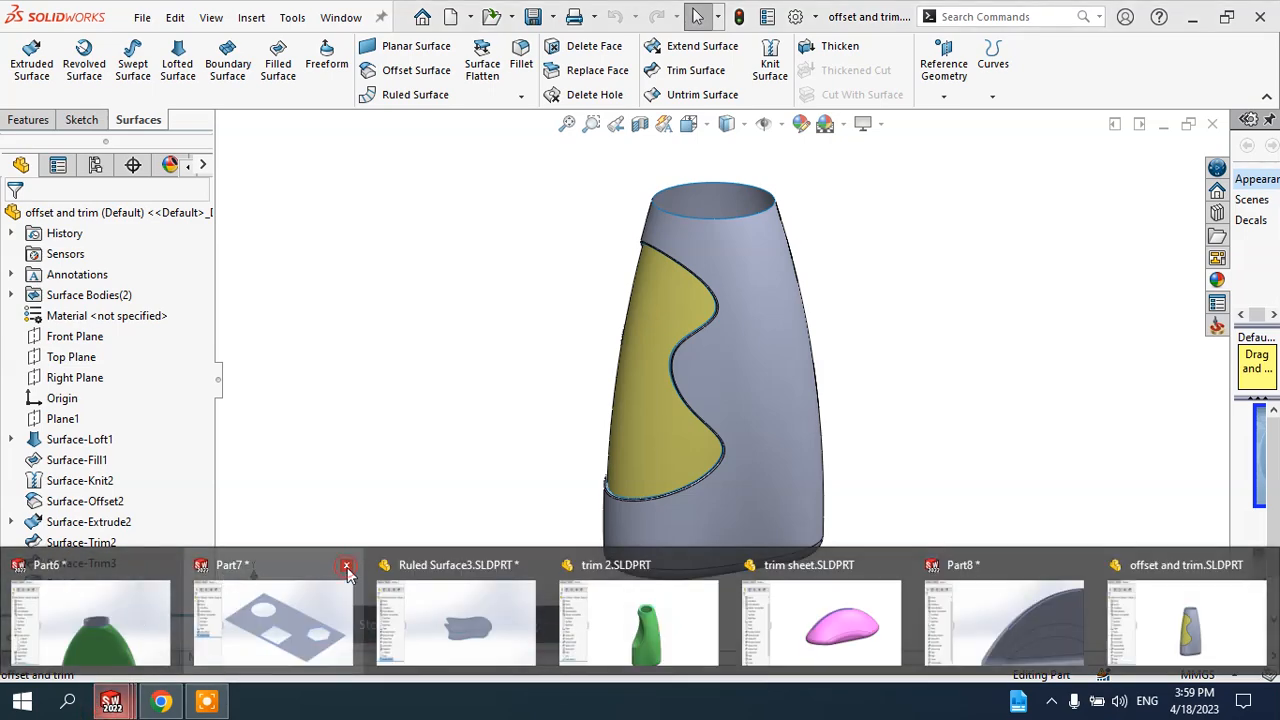
left_click(347, 569)
left_click(571, 360)
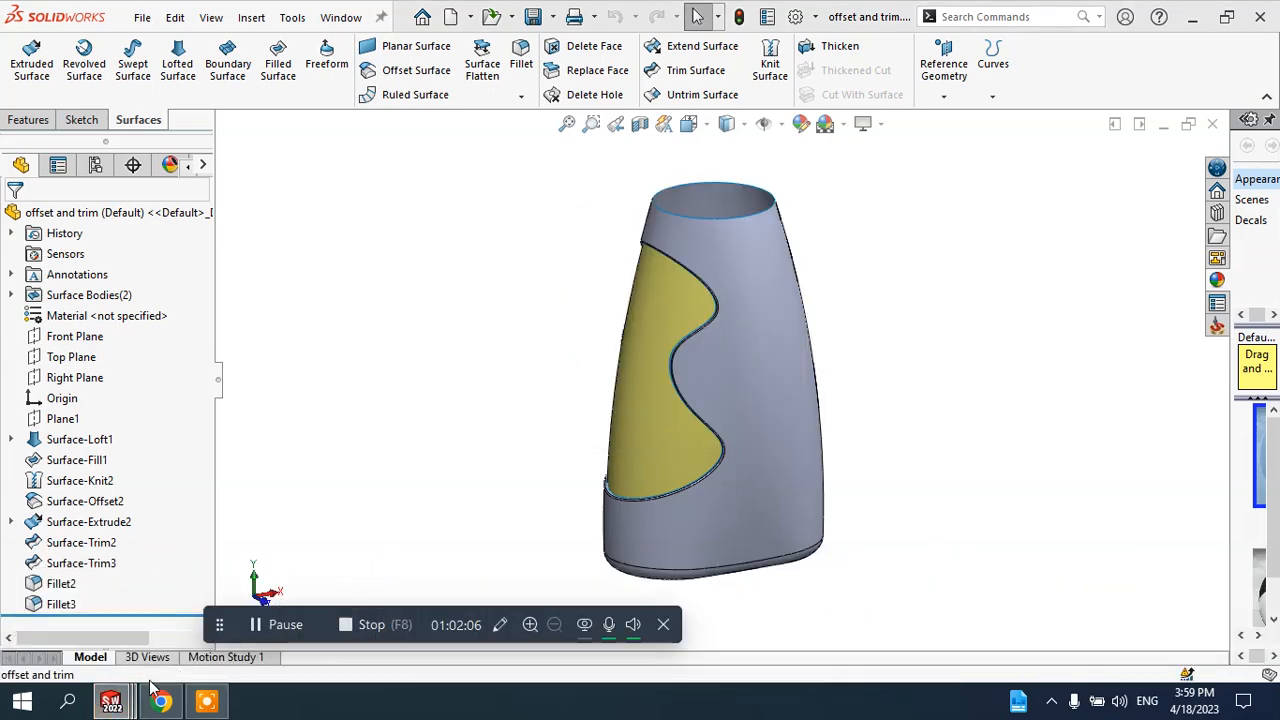
mouse_move(120, 705)
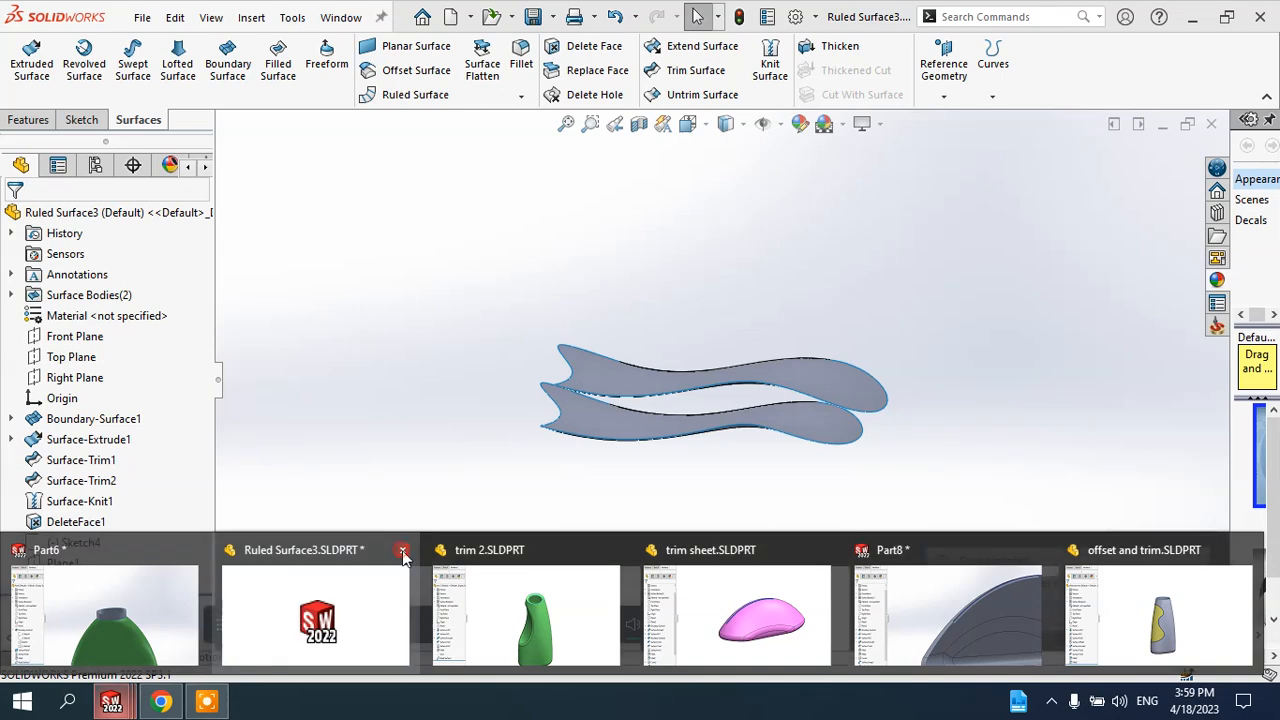
left_click(407, 556)
left_click(566, 362)
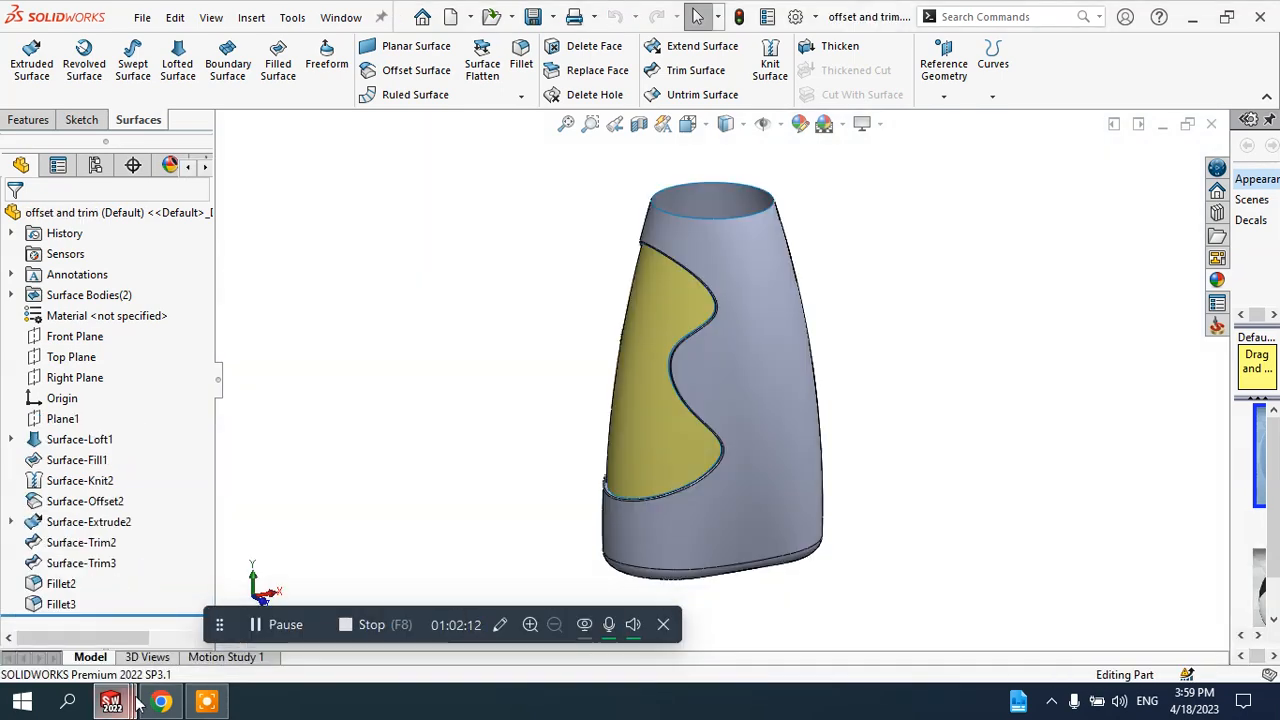
- Close trim sheet.SLDPRT and the Part8 mouse model, discarding unsaved changes
mouse_move(112, 703)
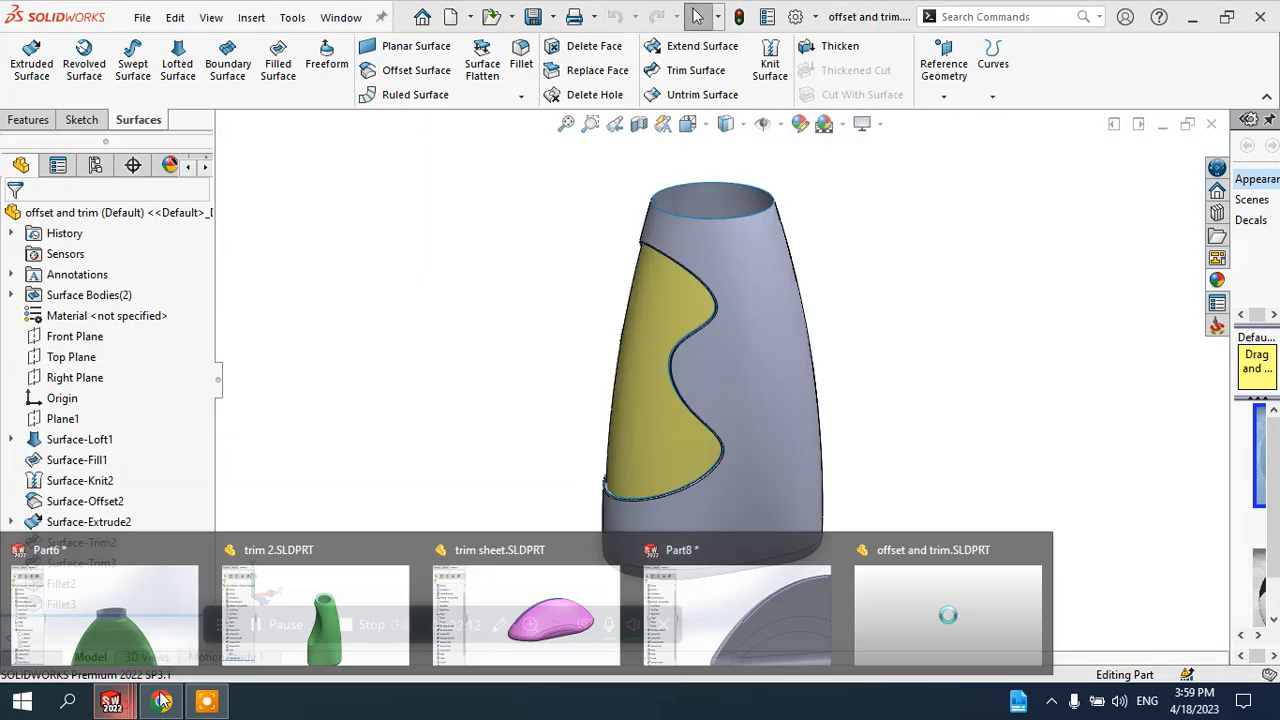
left_click(610, 554)
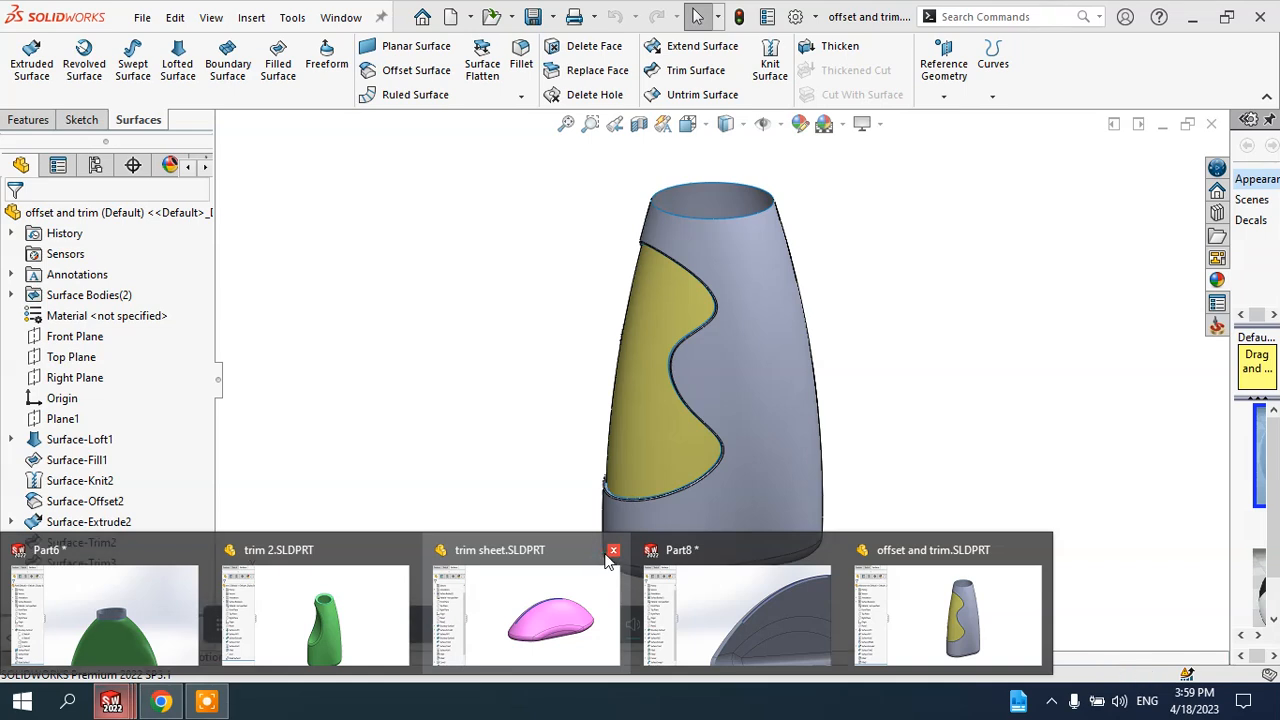
left_click(550, 605)
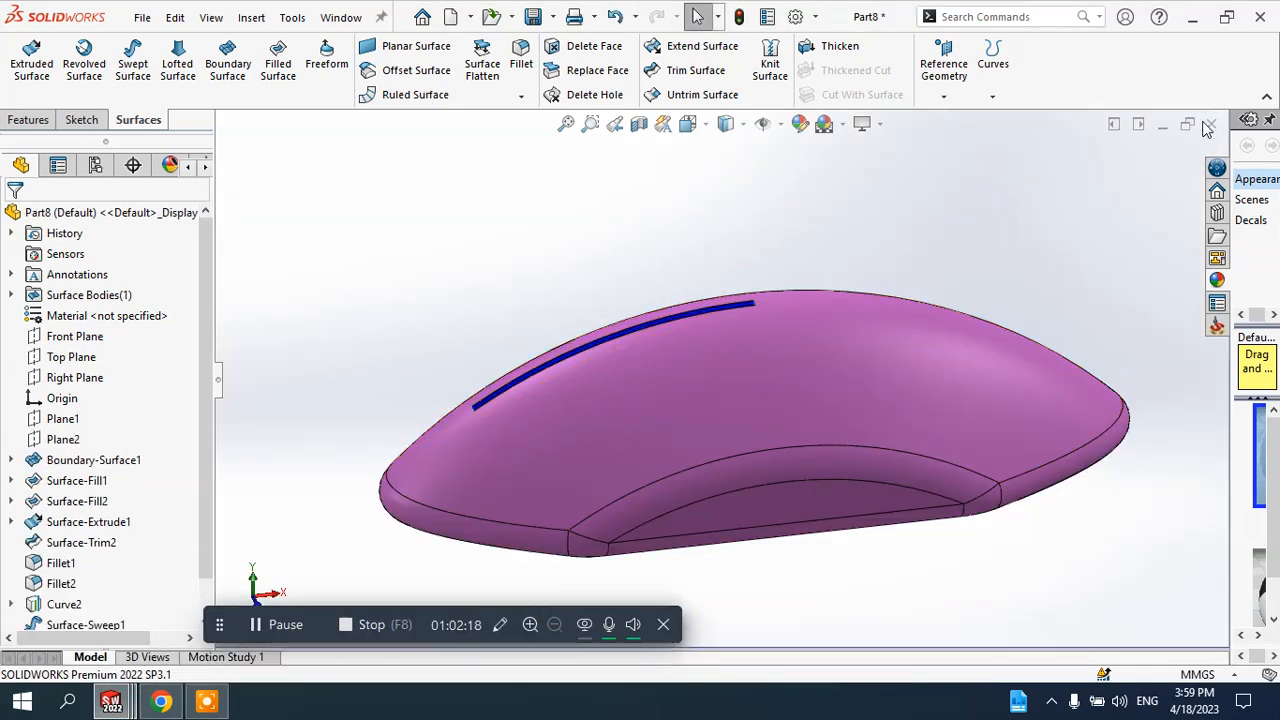
left_click(1211, 122)
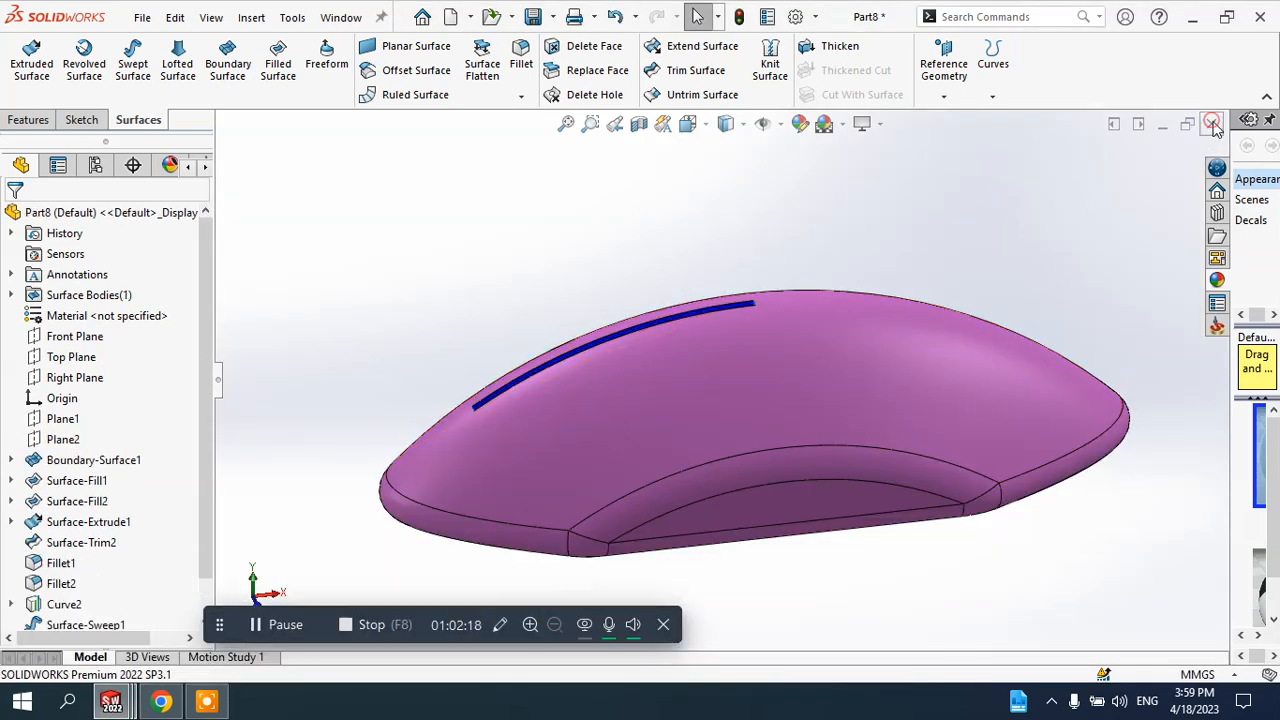
left_click(586, 362)
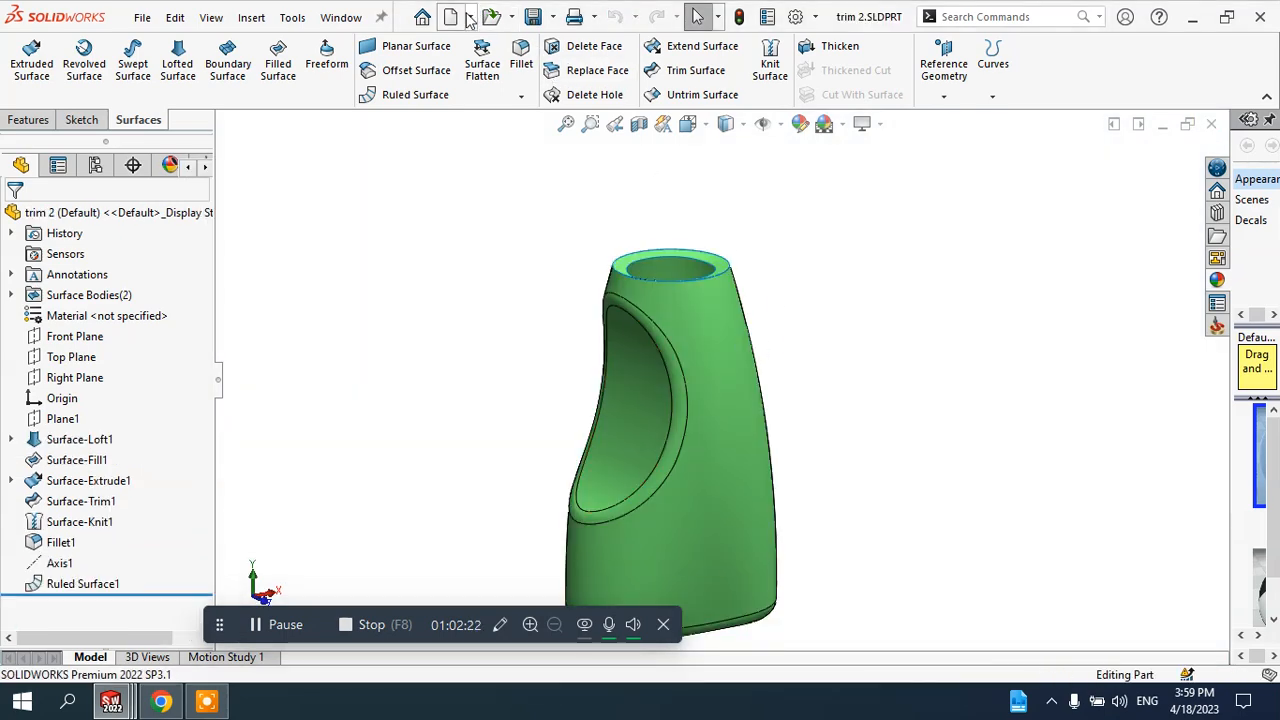
- Create a new part document, check the bottle in offset and trim.SLDPRT once more, and return to the new part
left_click(469, 17)
left_click(470, 37)
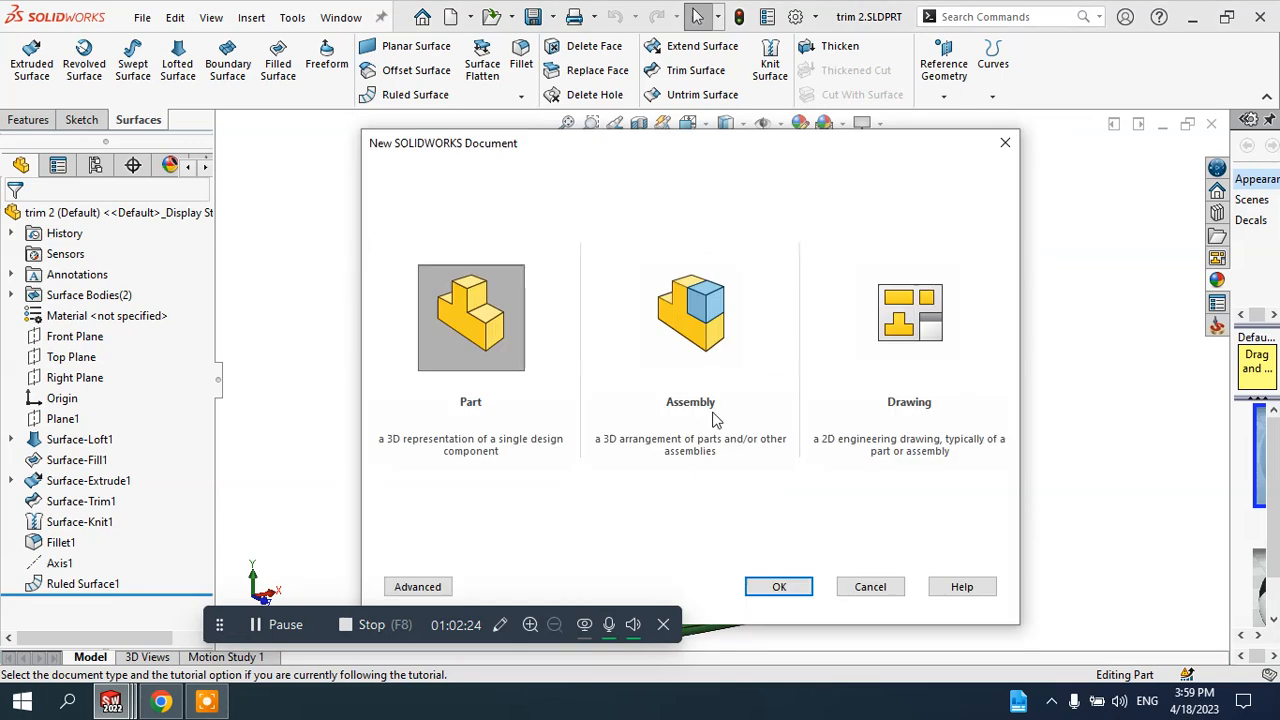
left_click(780, 587)
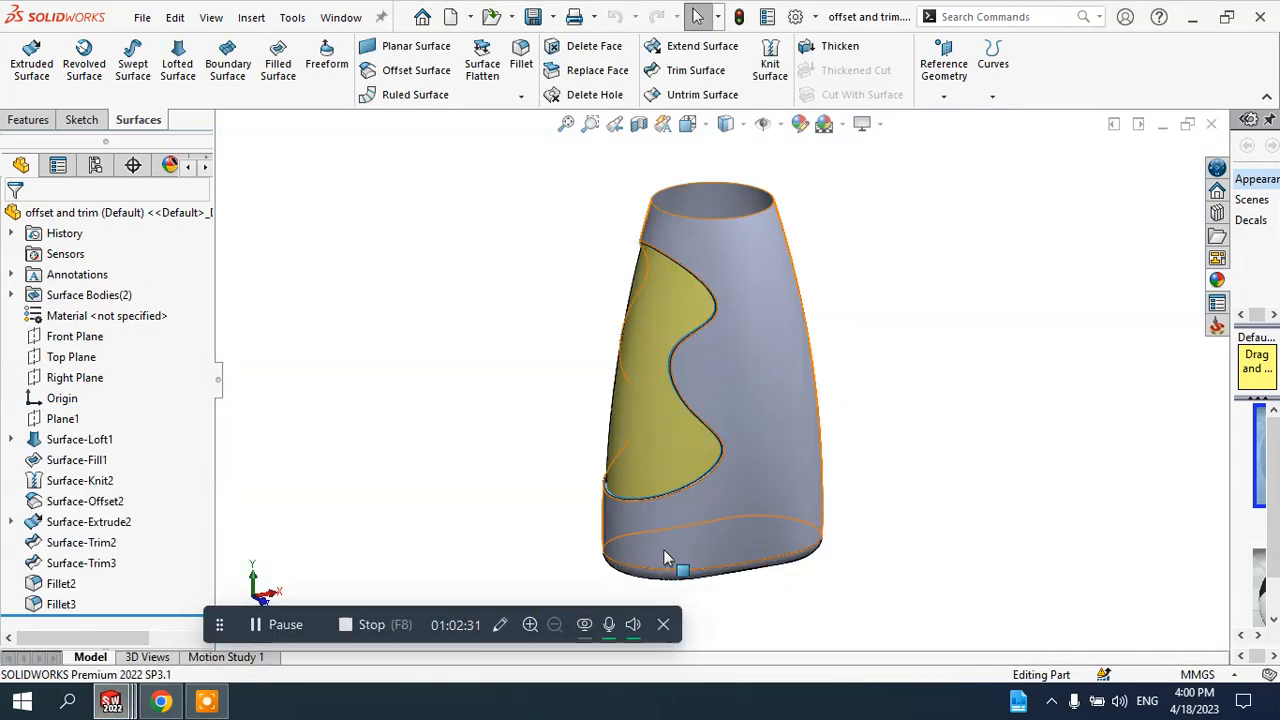
mouse_move(666, 556)
middle_mouse_down()
mouse_move(660, 477)
mouse_move(667, 518)
mouse_move(590, 493)
mouse_move(677, 537)
middle_mouse_up()
left_click(738, 276)
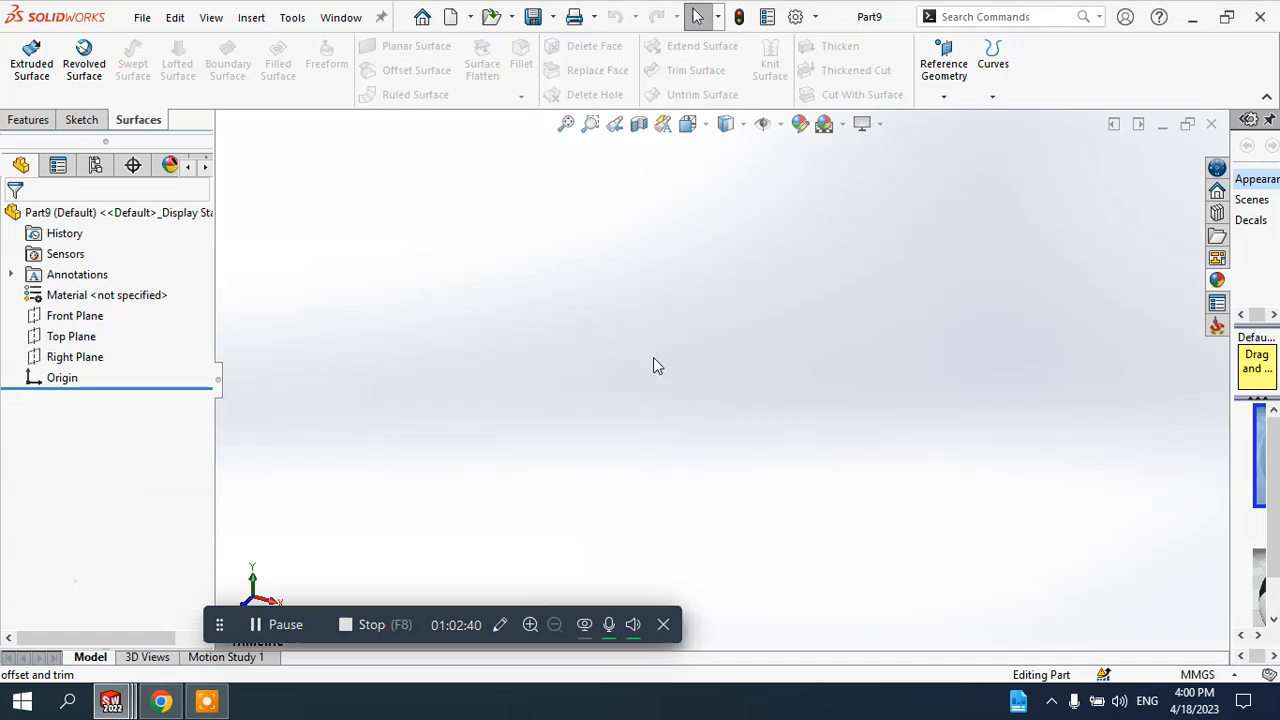
- Start a sketch on the Top Plane and draw a center rectangle about 143 mm by 78 mm centered on the origin
left_click(88, 343)
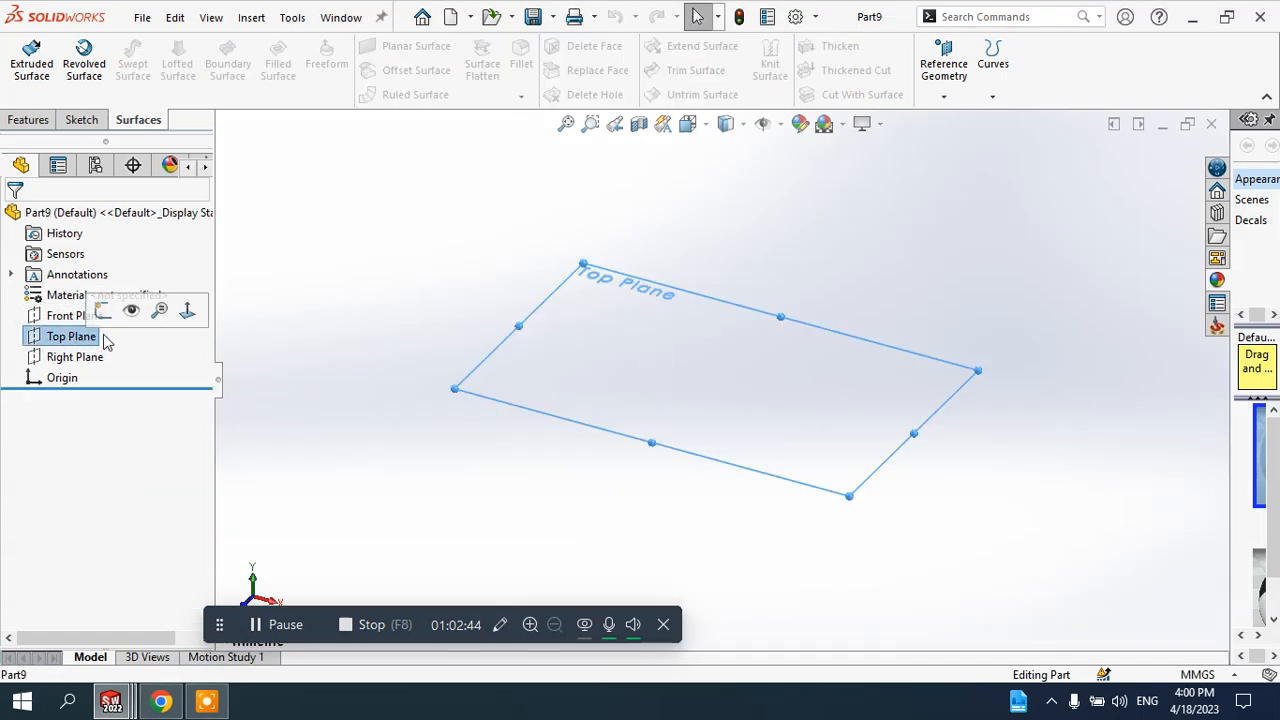
left_click(104, 311)
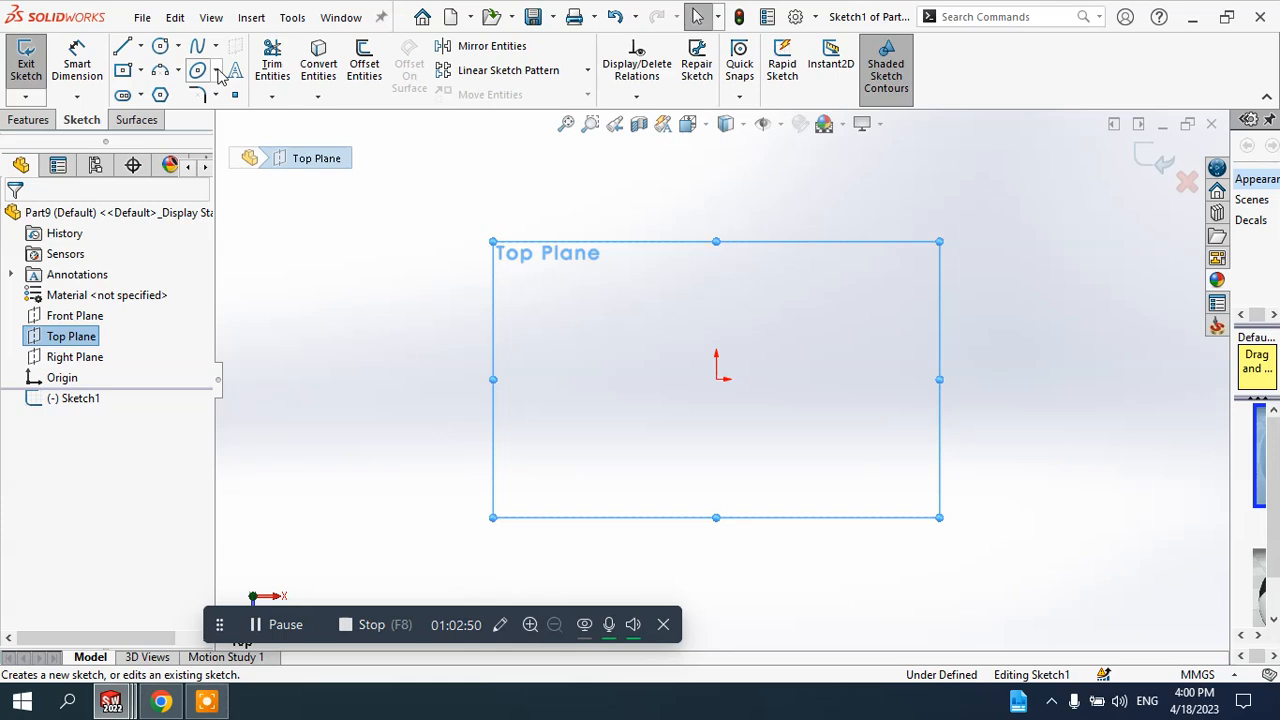
left_click(140, 70)
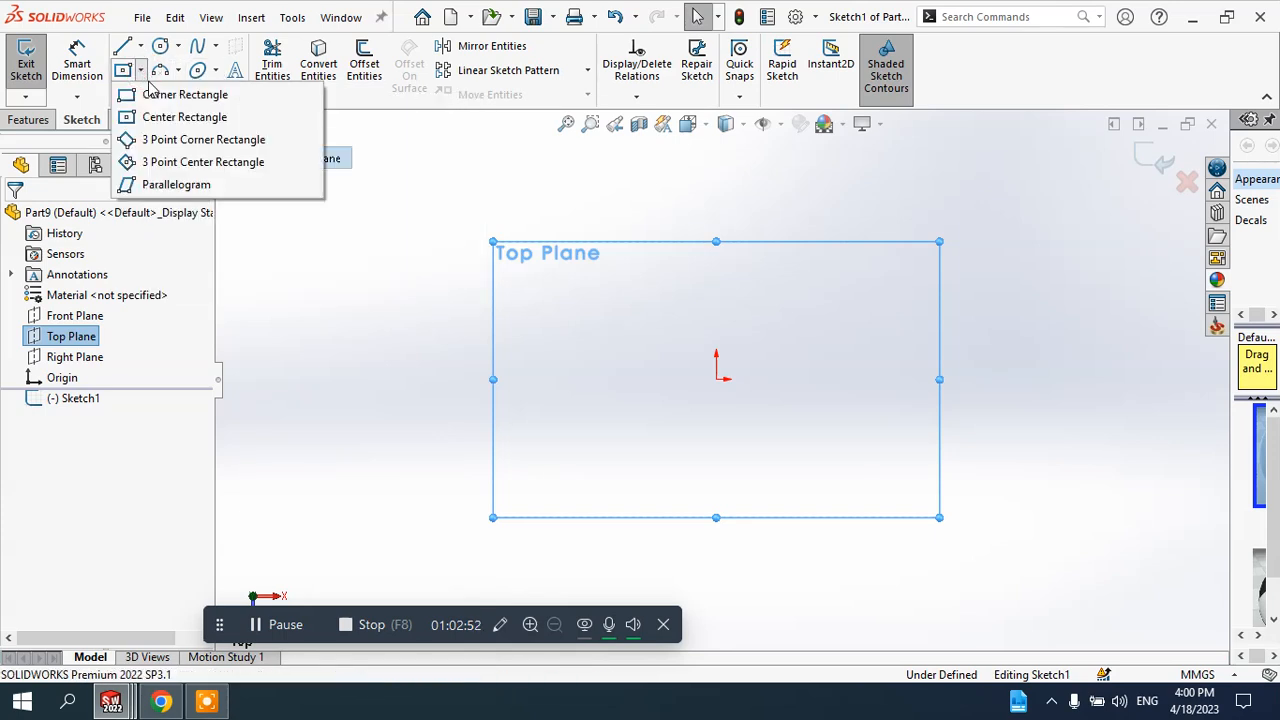
left_click(160, 117)
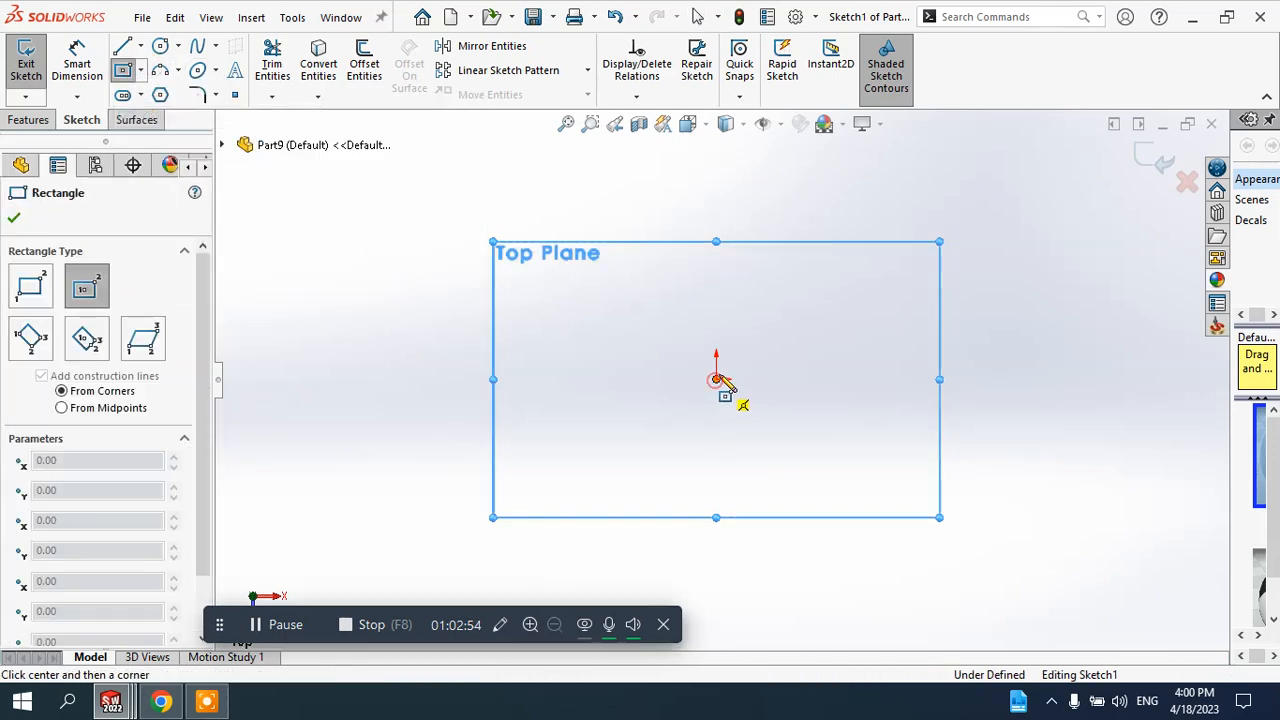
left_click(716, 379)
left_click(896, 282)
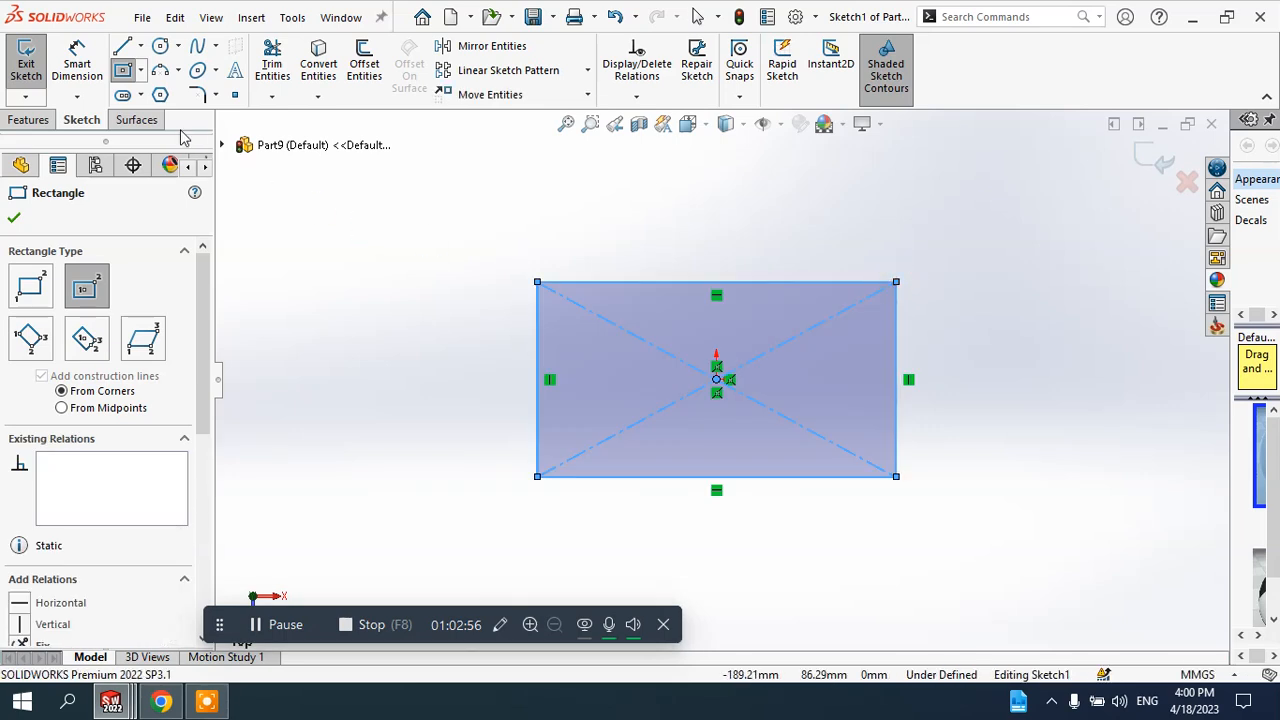
- Fillet all four corners of the rectangle with a 20 mm radius and finish the sketch
left_click(217, 95)
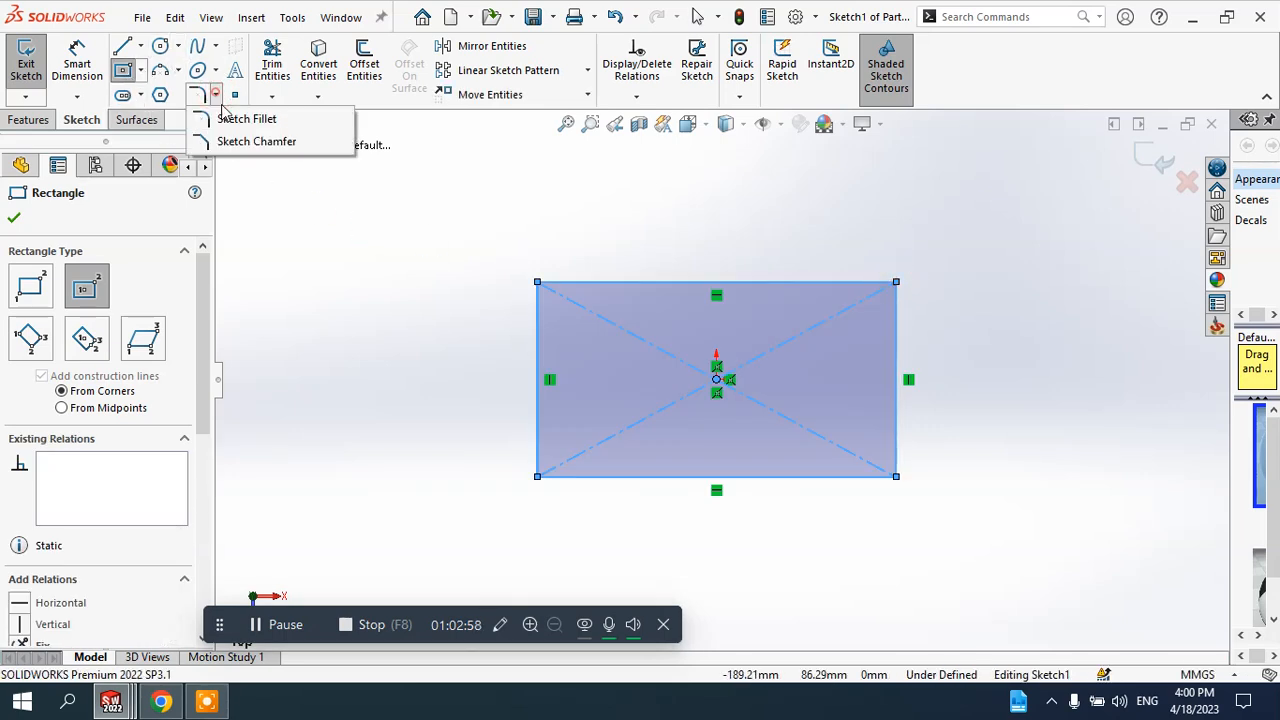
left_click(232, 118)
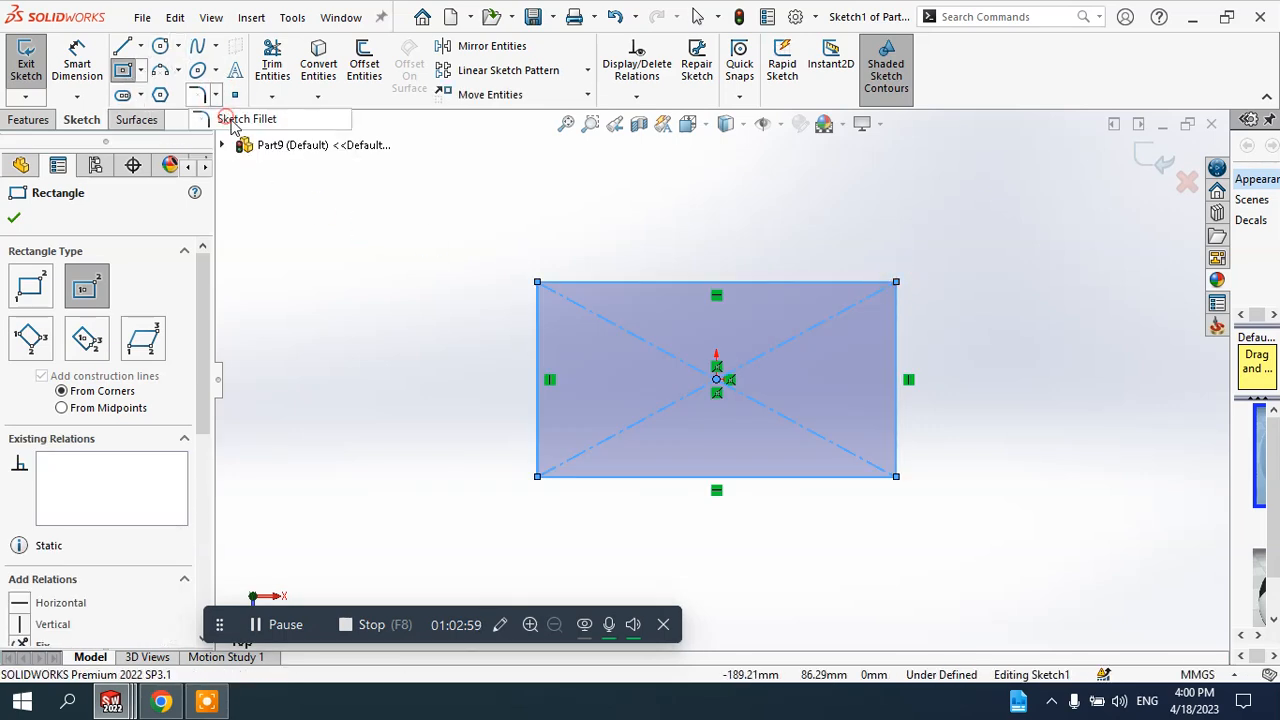
left_click(537, 284)
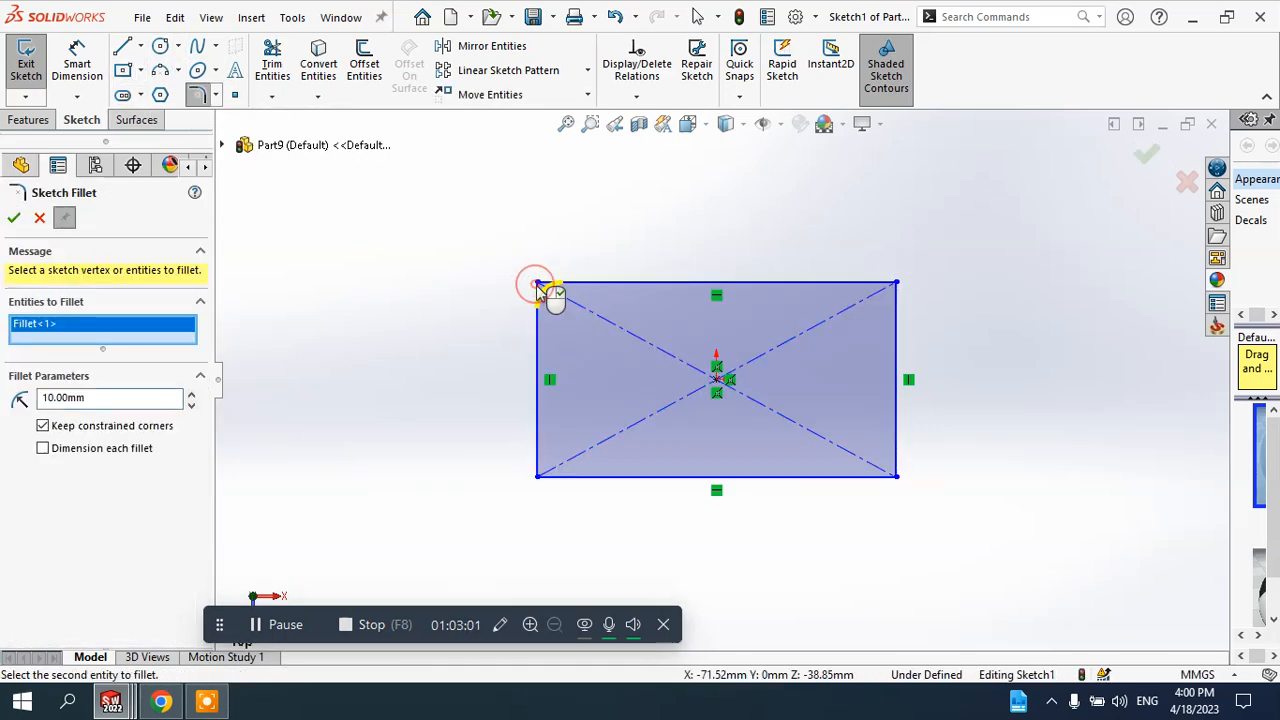
left_click(191, 402)
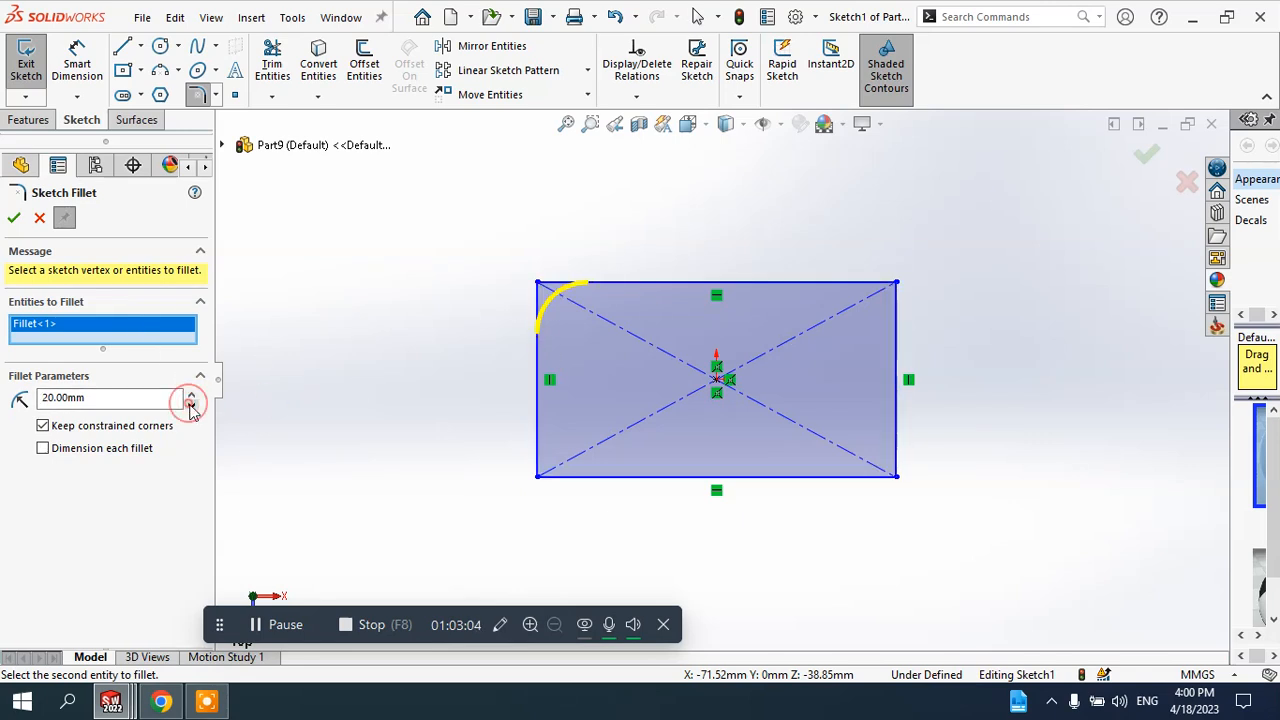
left_click(897, 289)
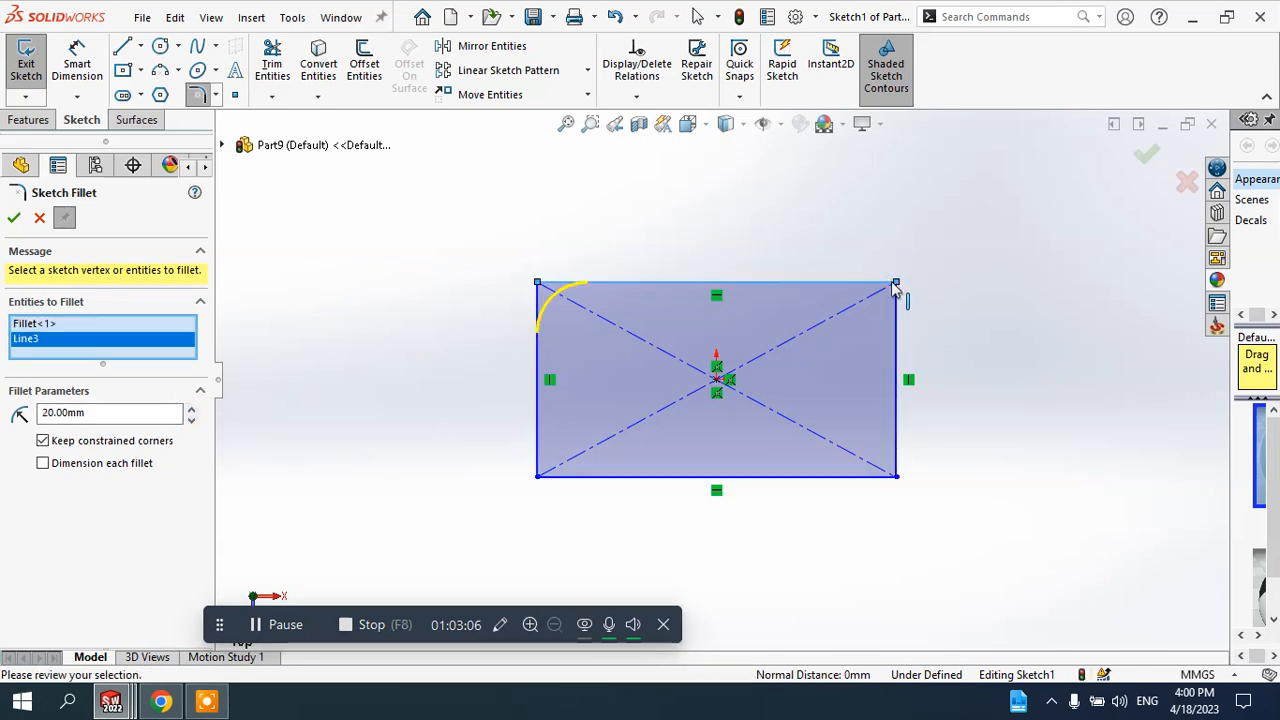
left_click(895, 310)
left_click(896, 478)
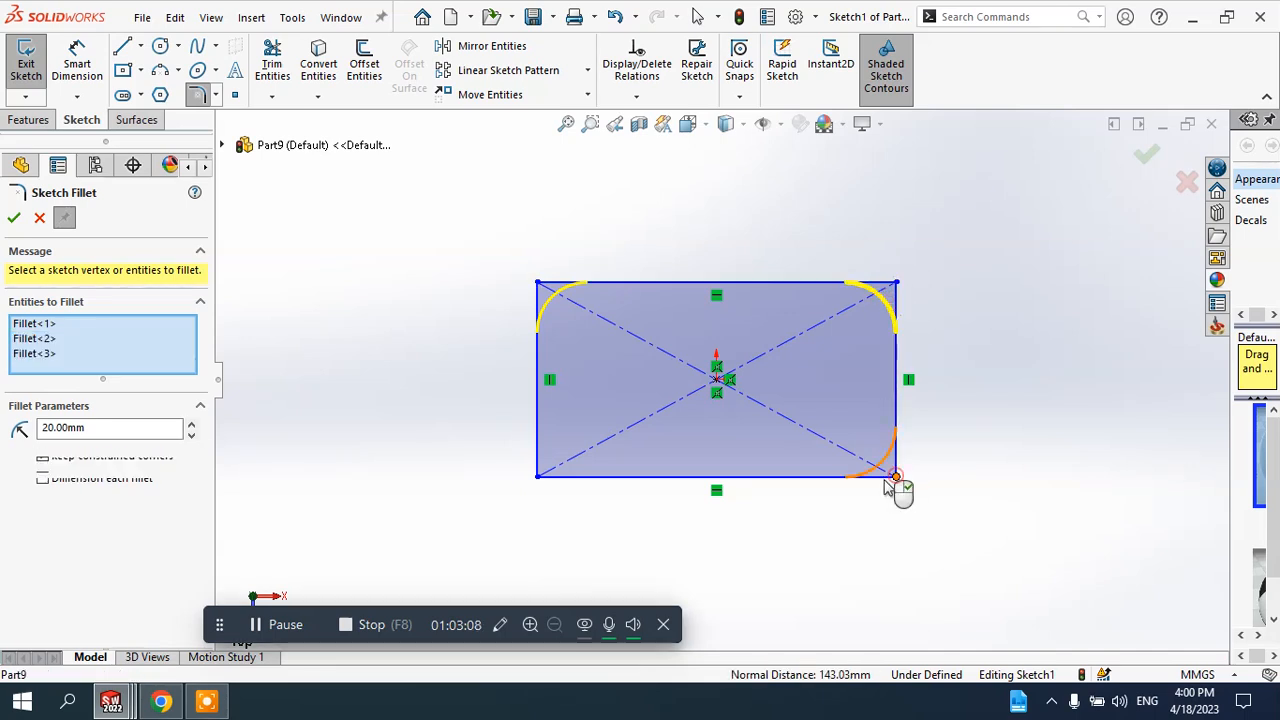
left_click(541, 479)
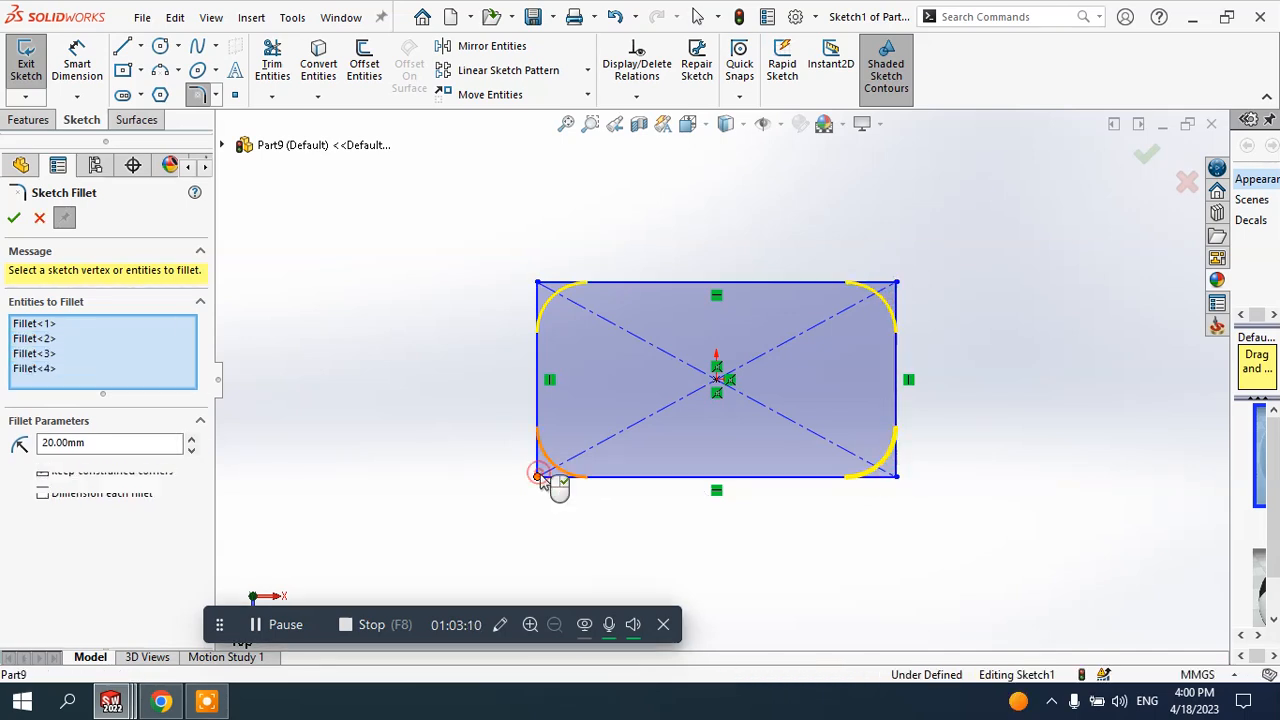
left_click(1146, 156)
mouse_move(1057, 320)
middle_mouse_down()
mouse_move(774, 409)
mouse_move(769, 203)
mouse_move(786, 291)
middle_mouse_up()
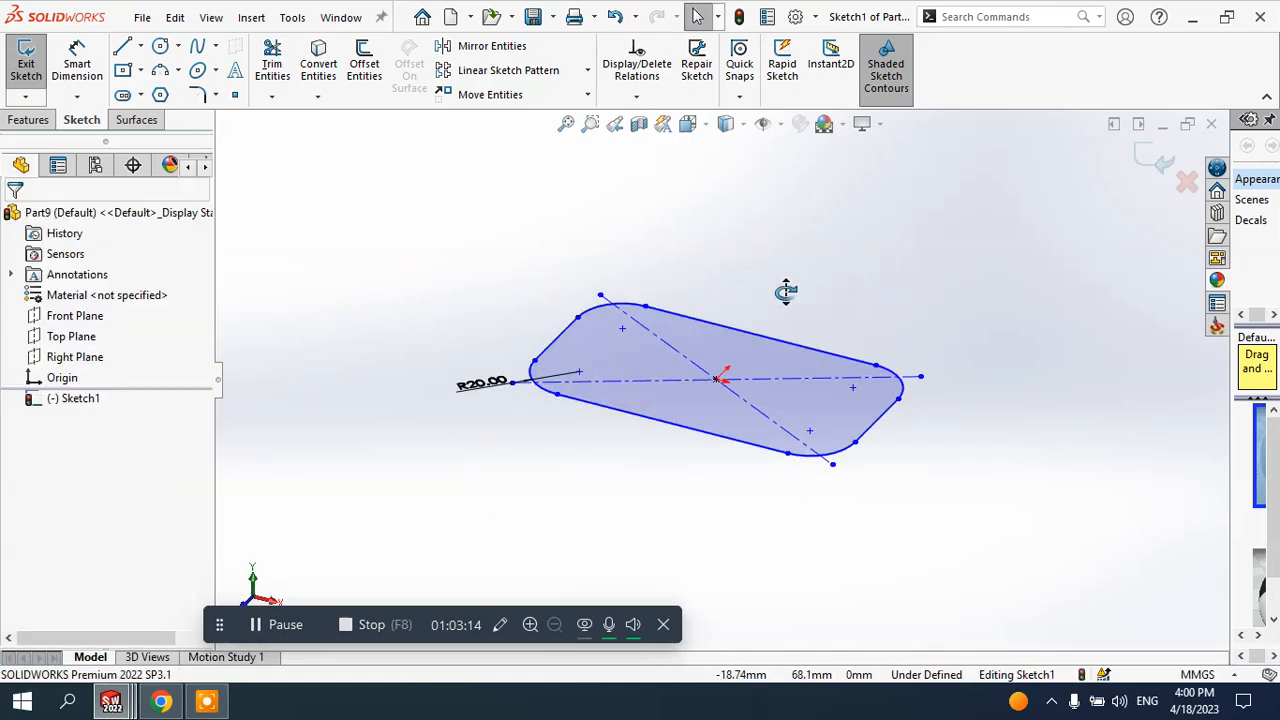
left_click(1164, 164)
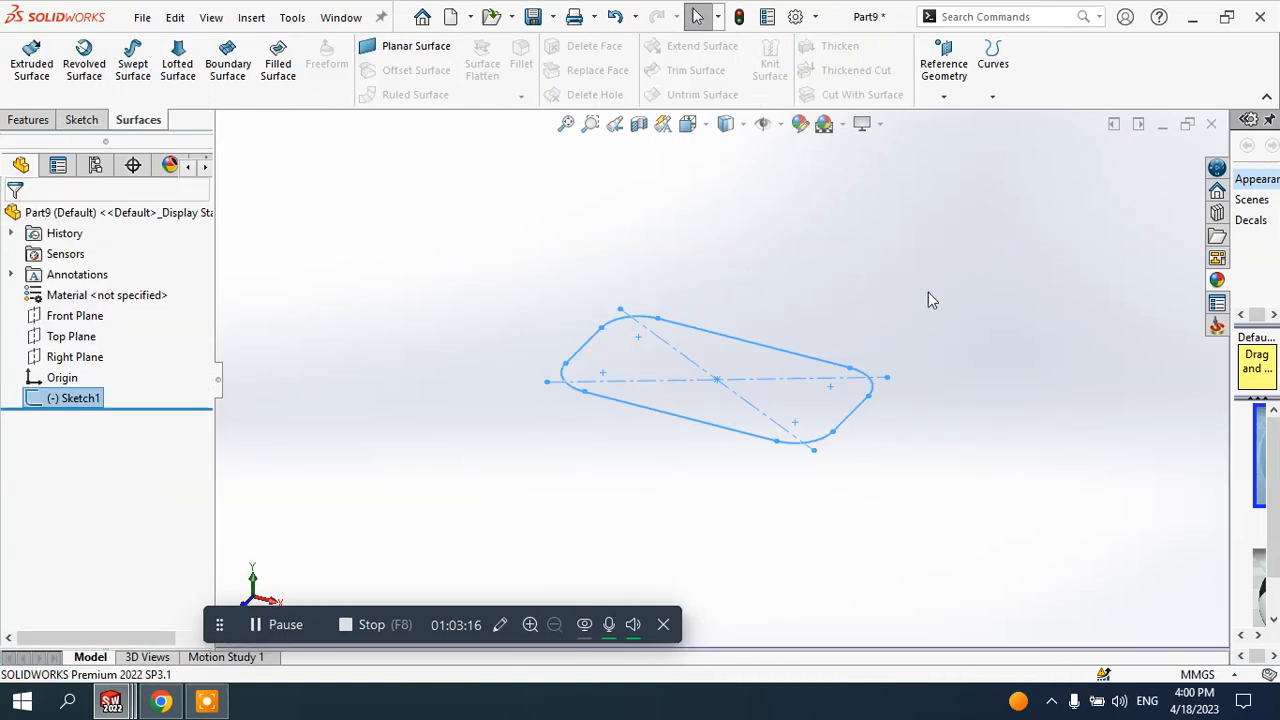
- Create a reference plane offset 240 mm above the Top Plane
left_click(942, 98)
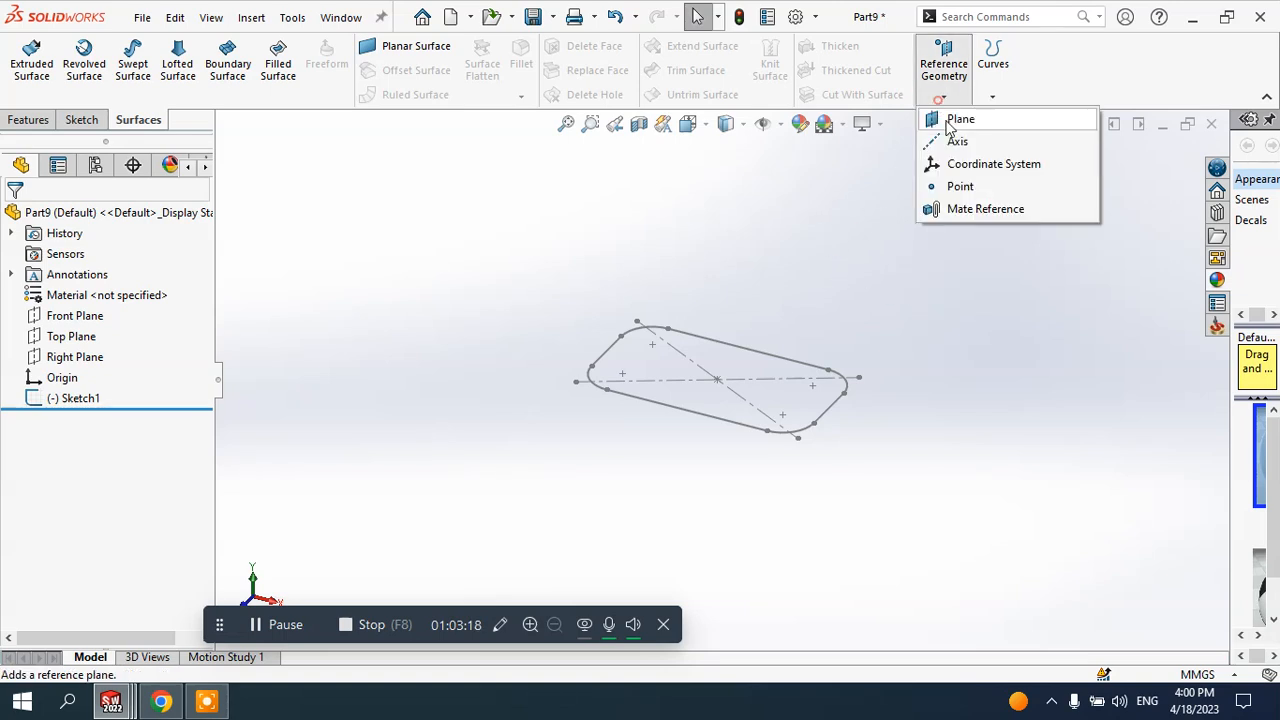
left_click(955, 120)
scroll(905, 337, "down", 2)
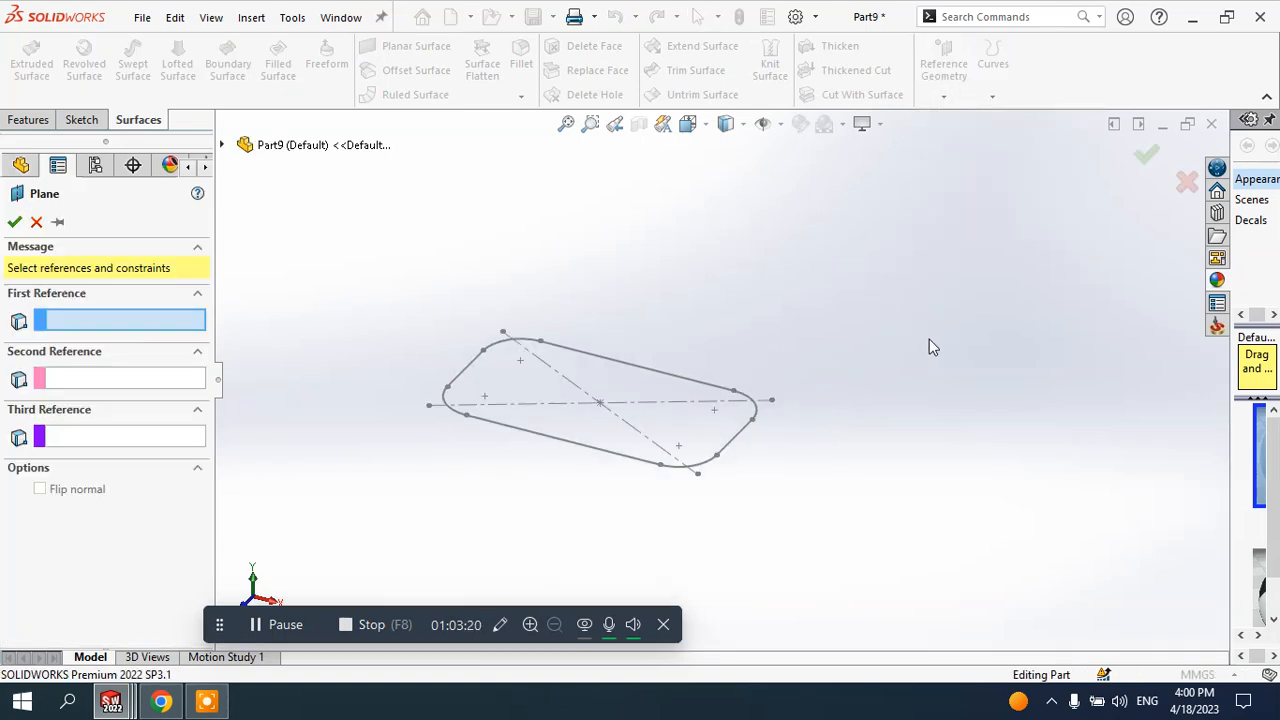
left_click(224, 146)
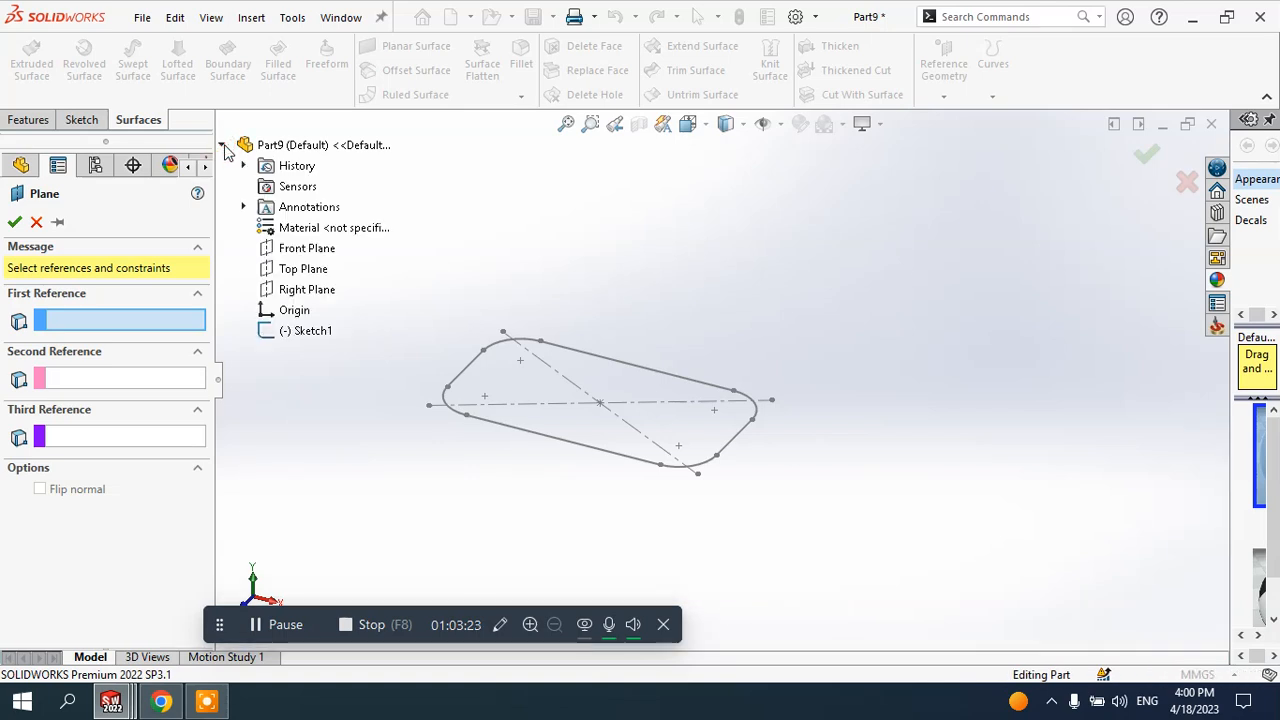
left_click(304, 270)
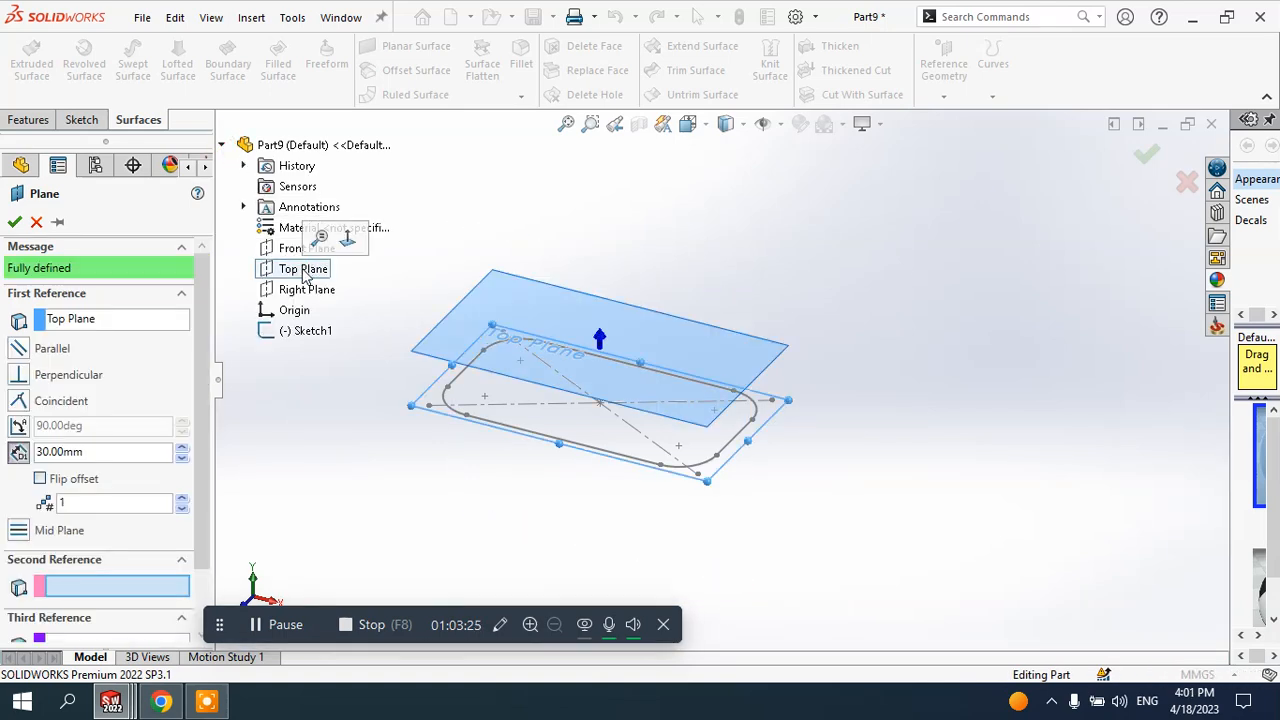
left_click(184, 447)
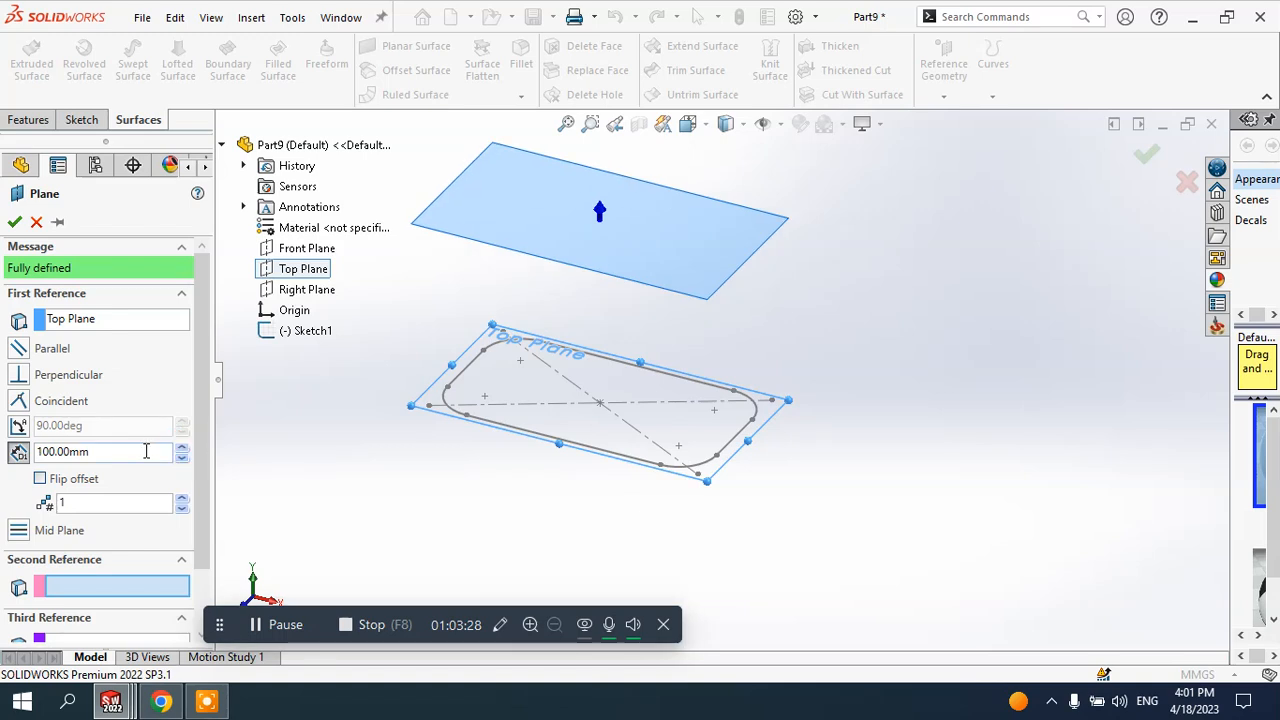
scroll(564, 460, "up", 2)
left_click(184, 448)
left_click(184, 448)
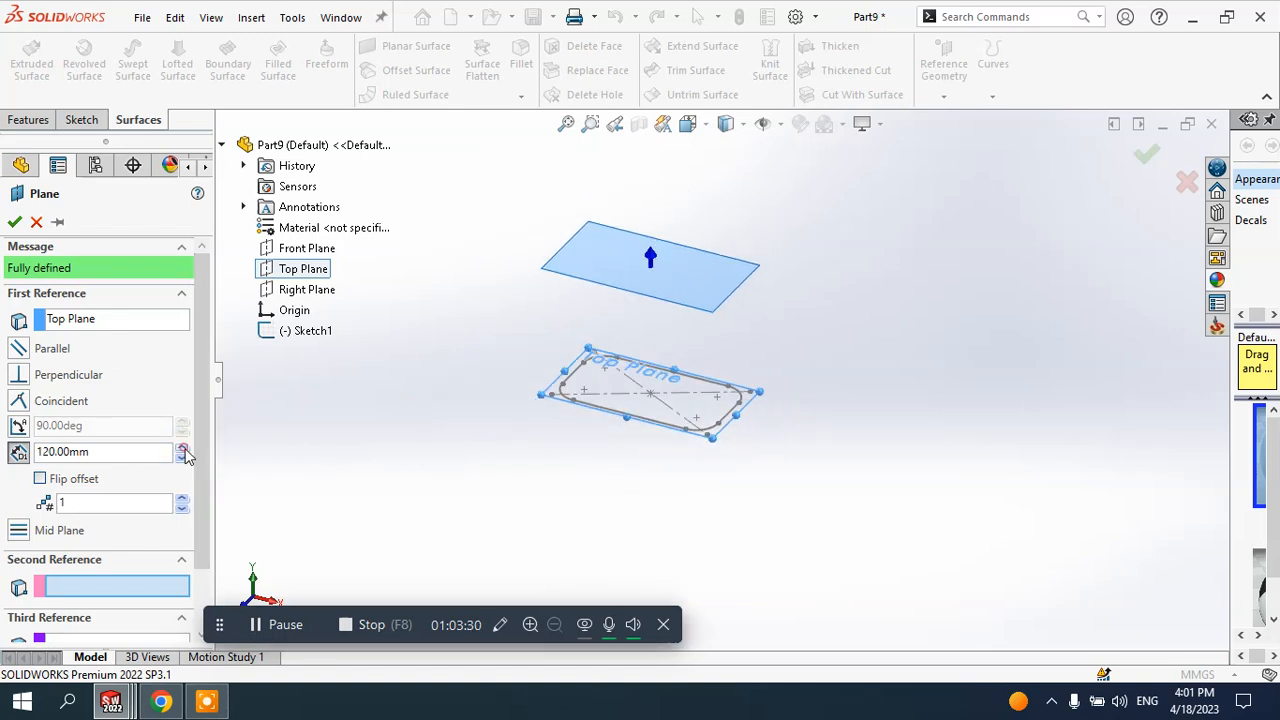
left_click(184, 448)
left_click(184, 448)
left_click(184, 448)
left_click(184, 448)
left_click(184, 448)
left_click(184, 448)
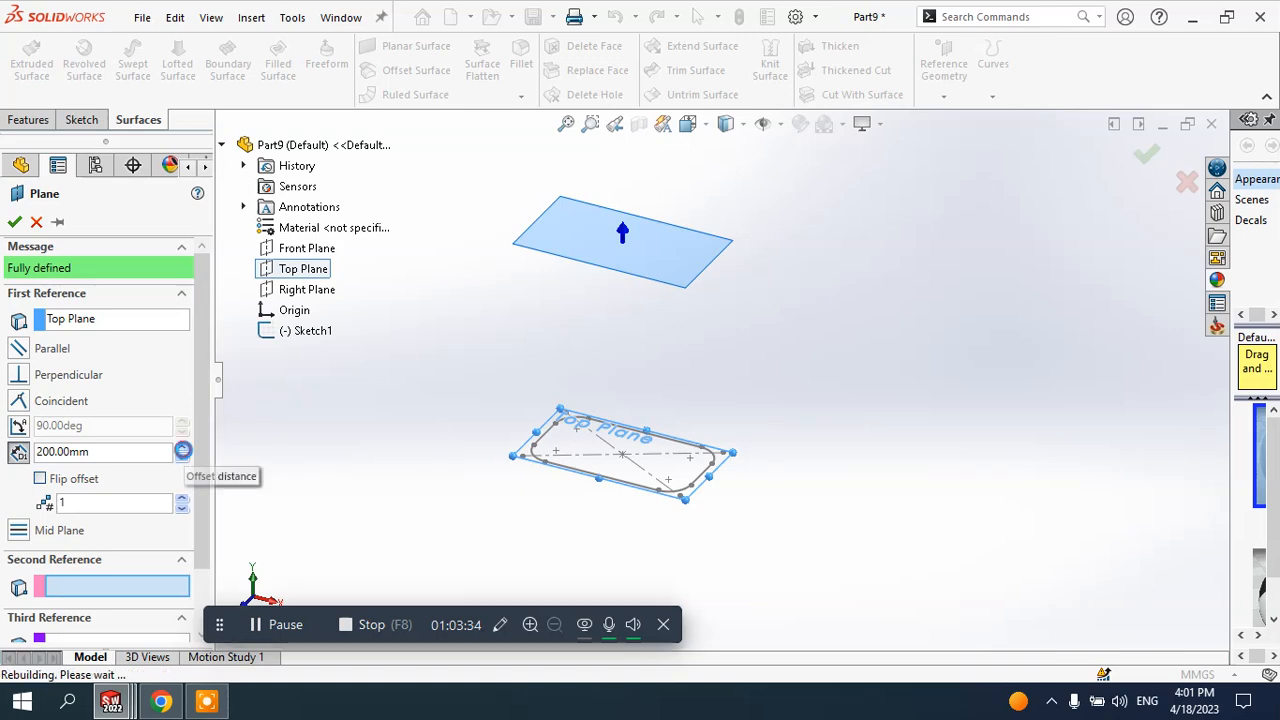
left_click(183, 448)
left_click(183, 448)
left_click(183, 448)
left_click(183, 448)
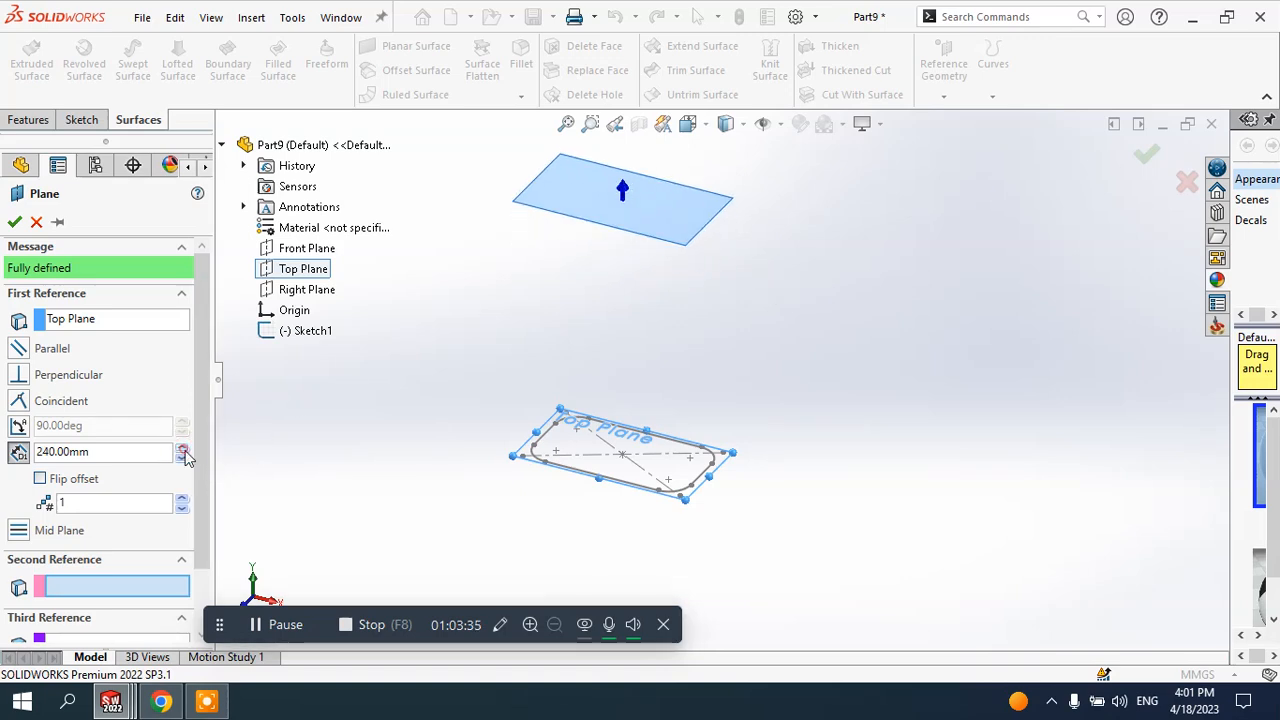
left_click(14, 222)
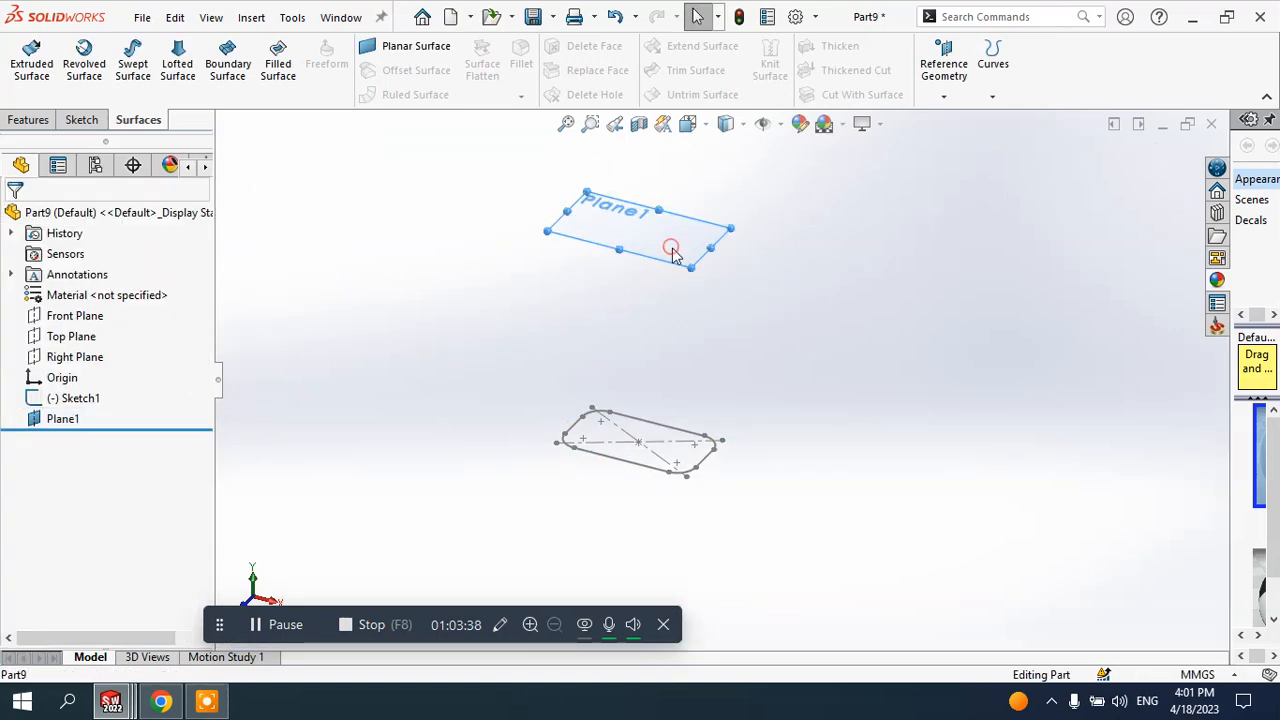
- Start a sketch on the new offset plane and draw a circle about 71 mm in diameter centered on the origin
left_click(671, 249)
left_click(756, 193)
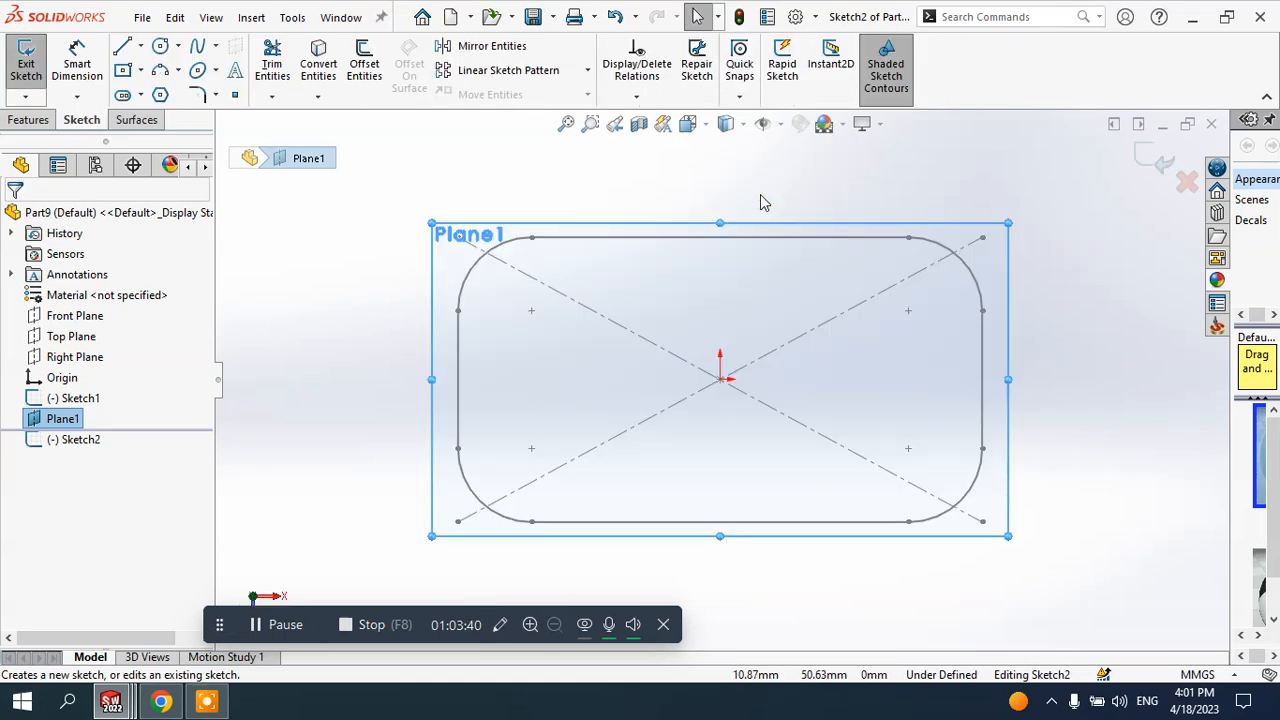
left_click(160, 47)
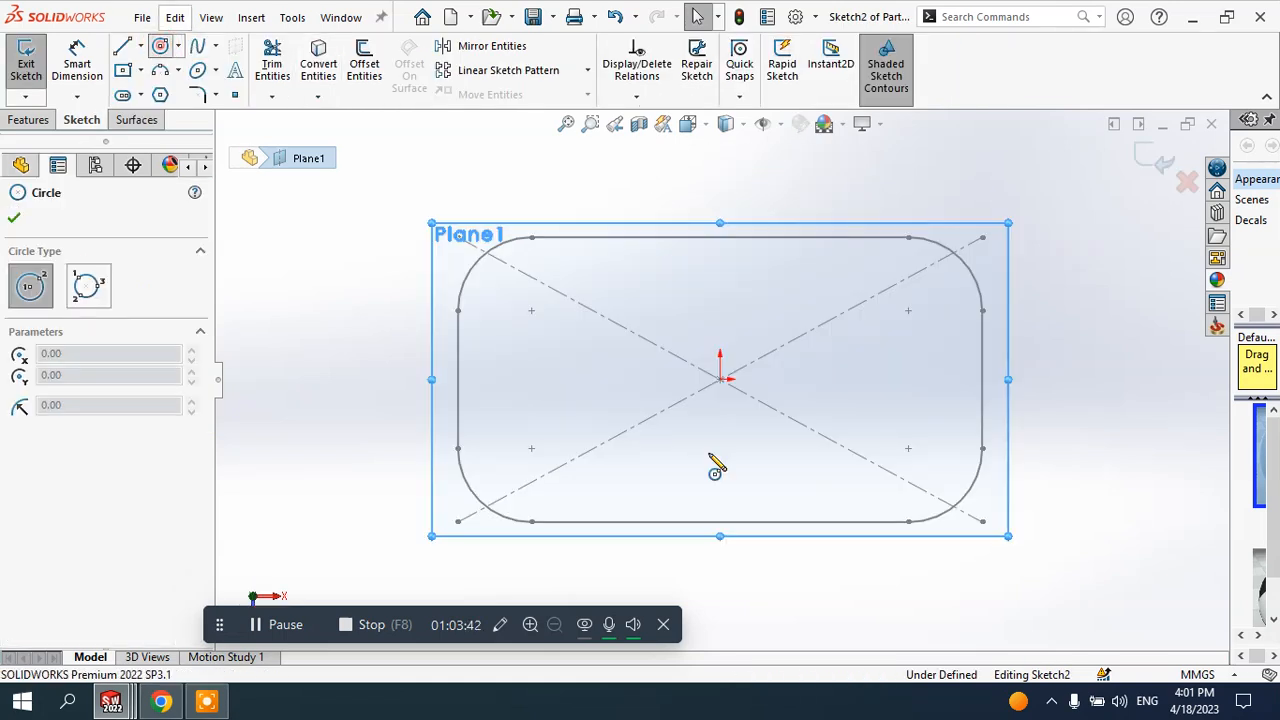
left_click(720, 379)
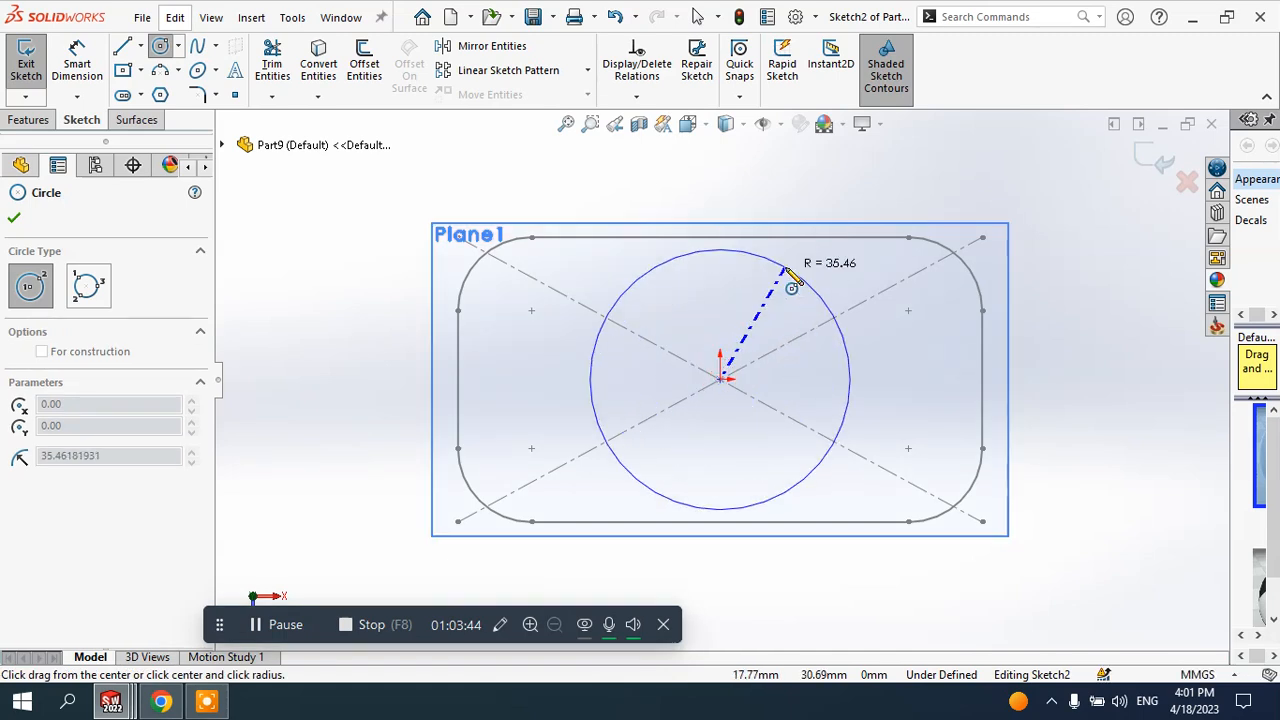
left_click(794, 281)
left_click(15, 219)
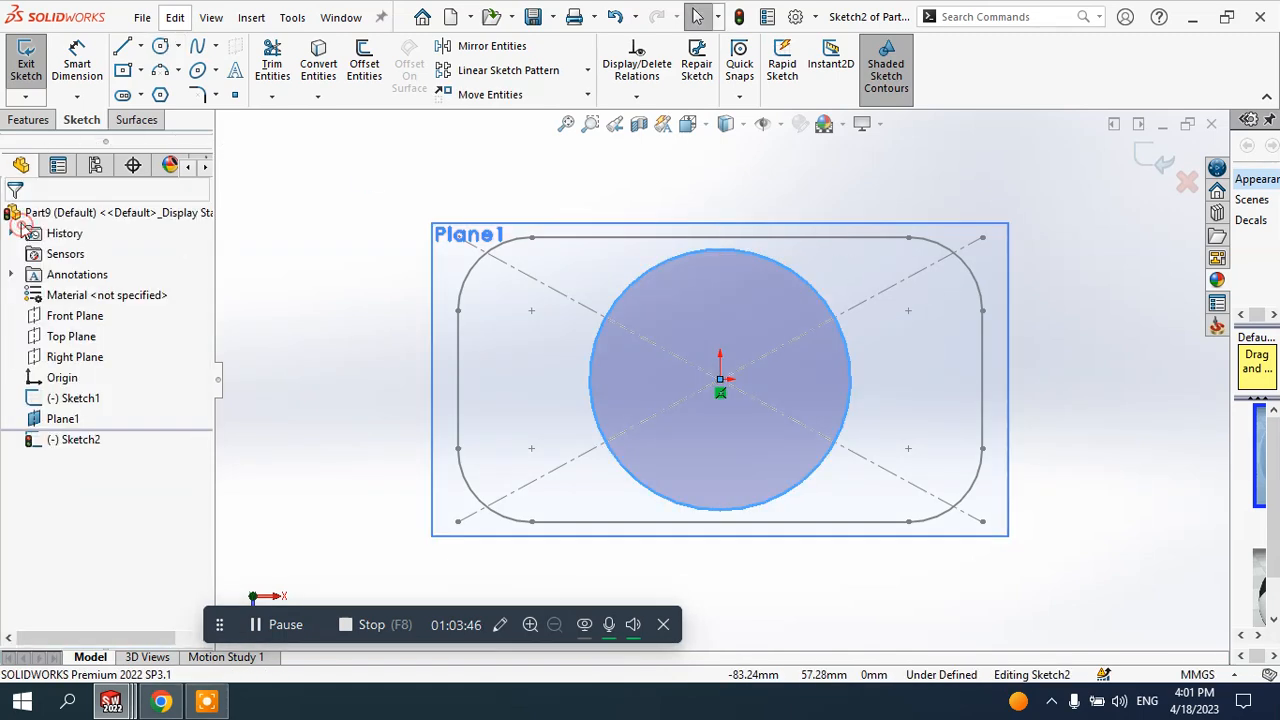
- Dimension the circle's diameter to 70 mm and finish the sketch
left_click(80, 57)
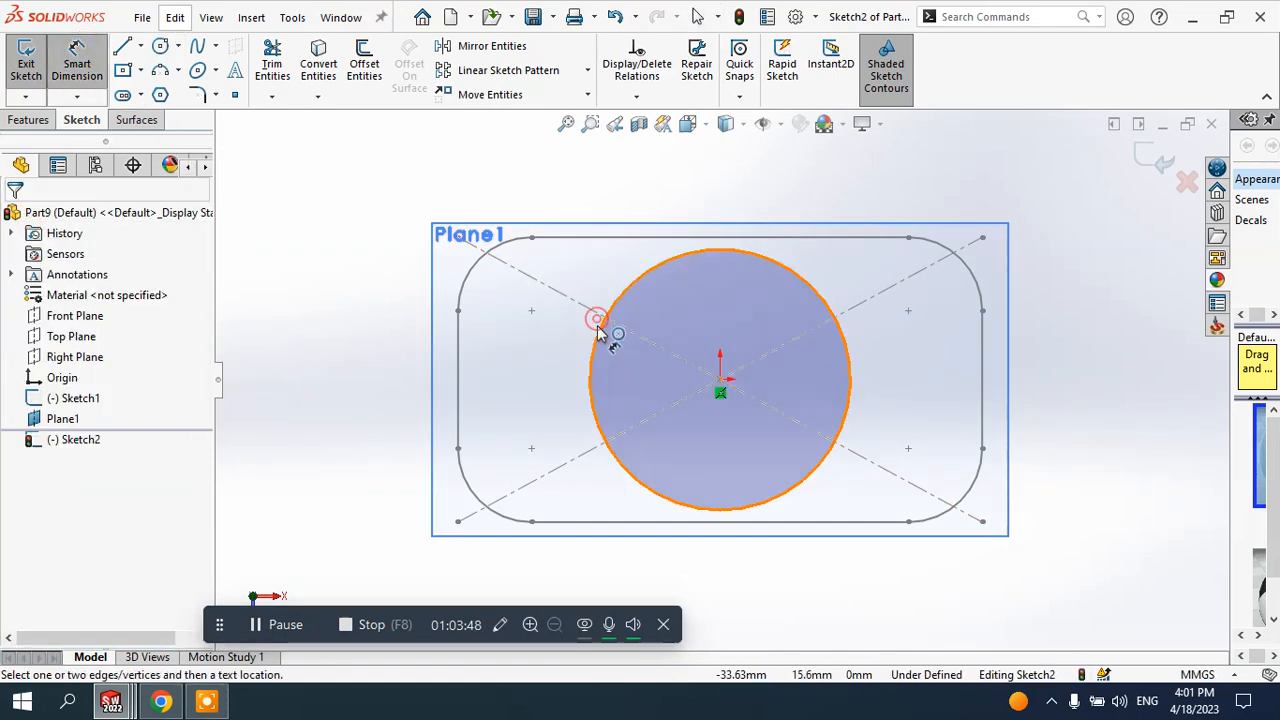
left_click(603, 335)
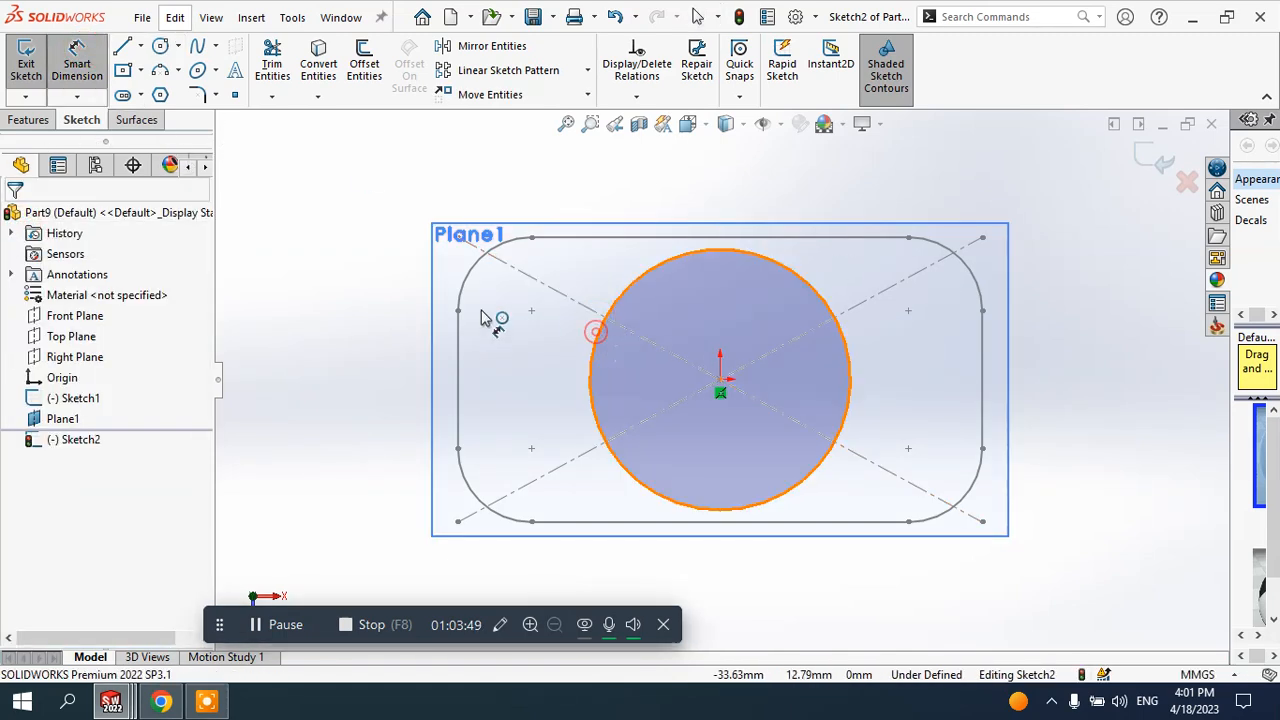
left_click(391, 400)
type("70")
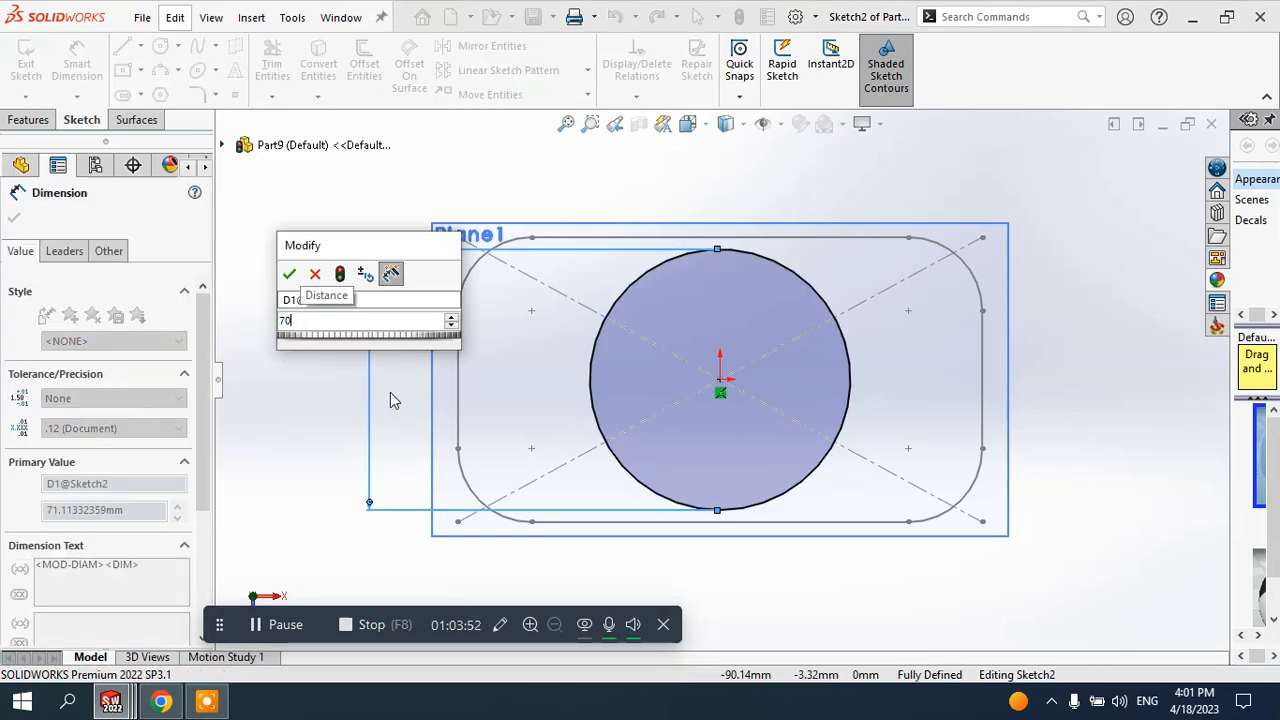
key("Return")
key("Escape")
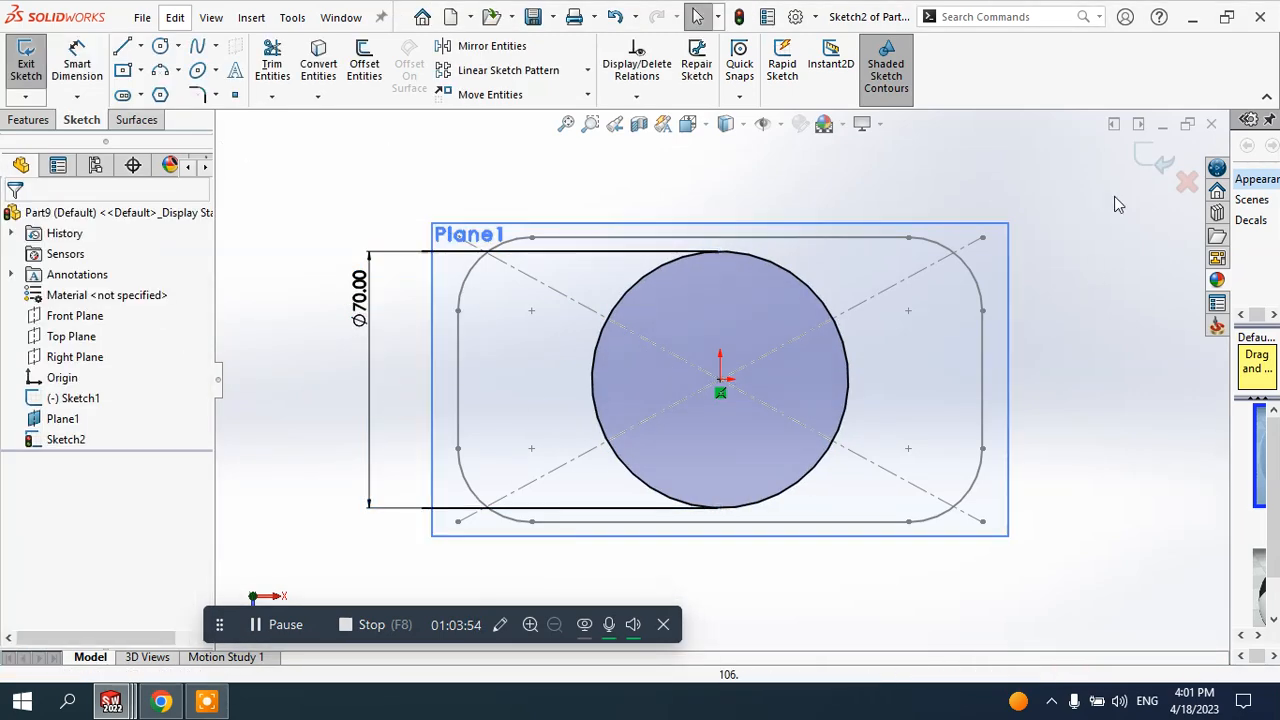
left_click(1152, 162)
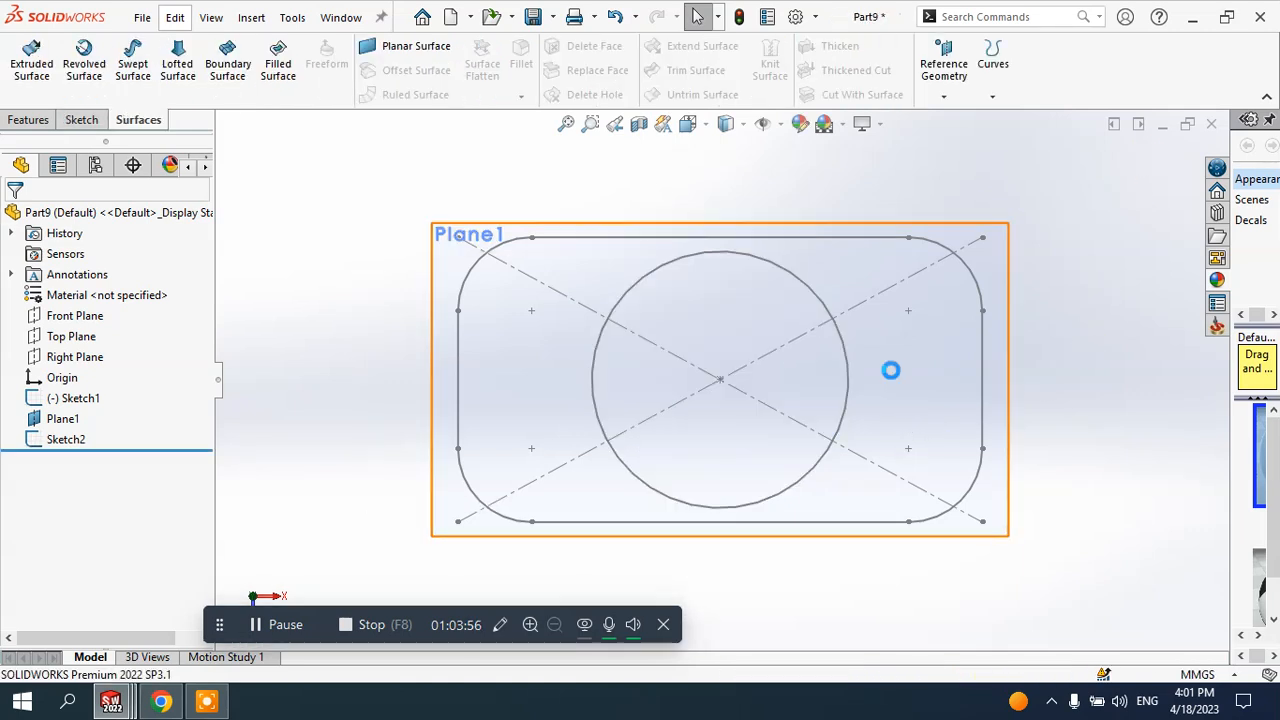
- Hide the offset plane that carries the circle sketch
middle_click_drag(891, 370, 840, 223)
scroll(783, 363, "up", 5)
middle_click_drag(783, 363, 805, 357)
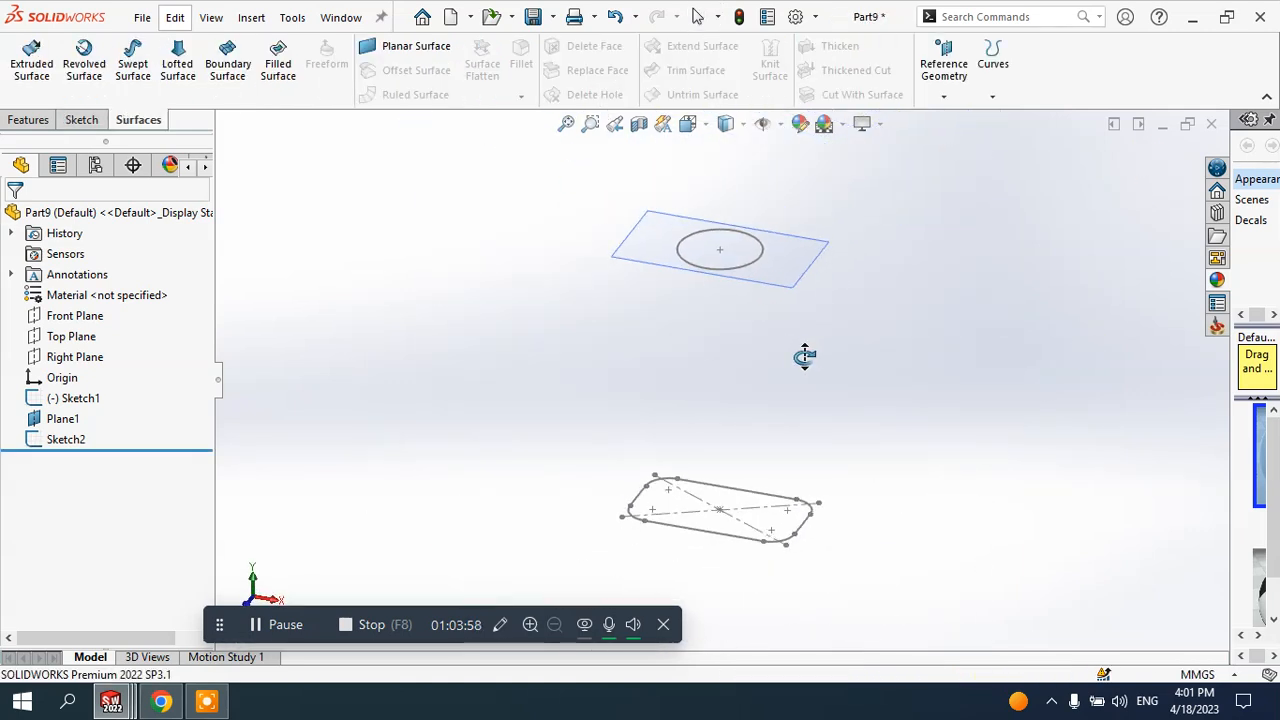
left_click(786, 280)
left_click(894, 237)
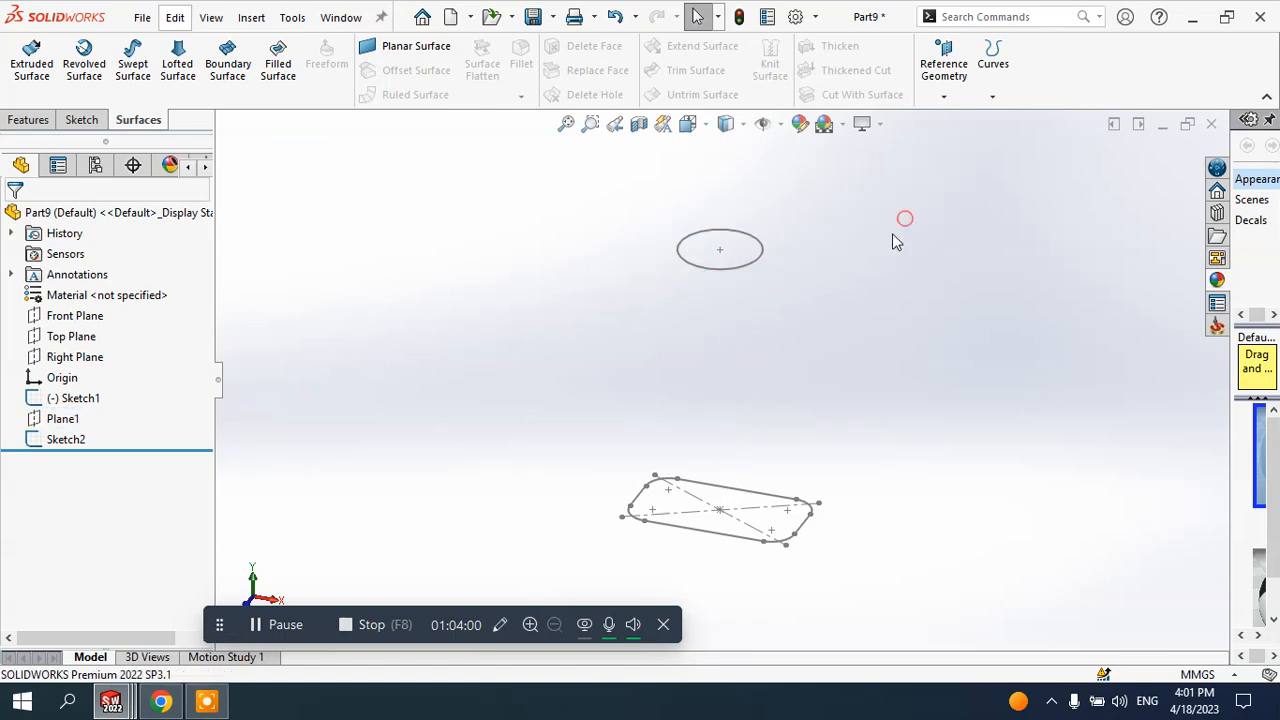
- Start a sketch on the Front Plane and draw an outward-bulging 3 point arc, about 236 mm end to end, beside the circle and base profile
mouse_move(880, 277)
middle_mouse_down()
mouse_move(834, 280)
mouse_move(860, 294)
mouse_move(899, 289)
mouse_move(877, 302)
middle_mouse_up()
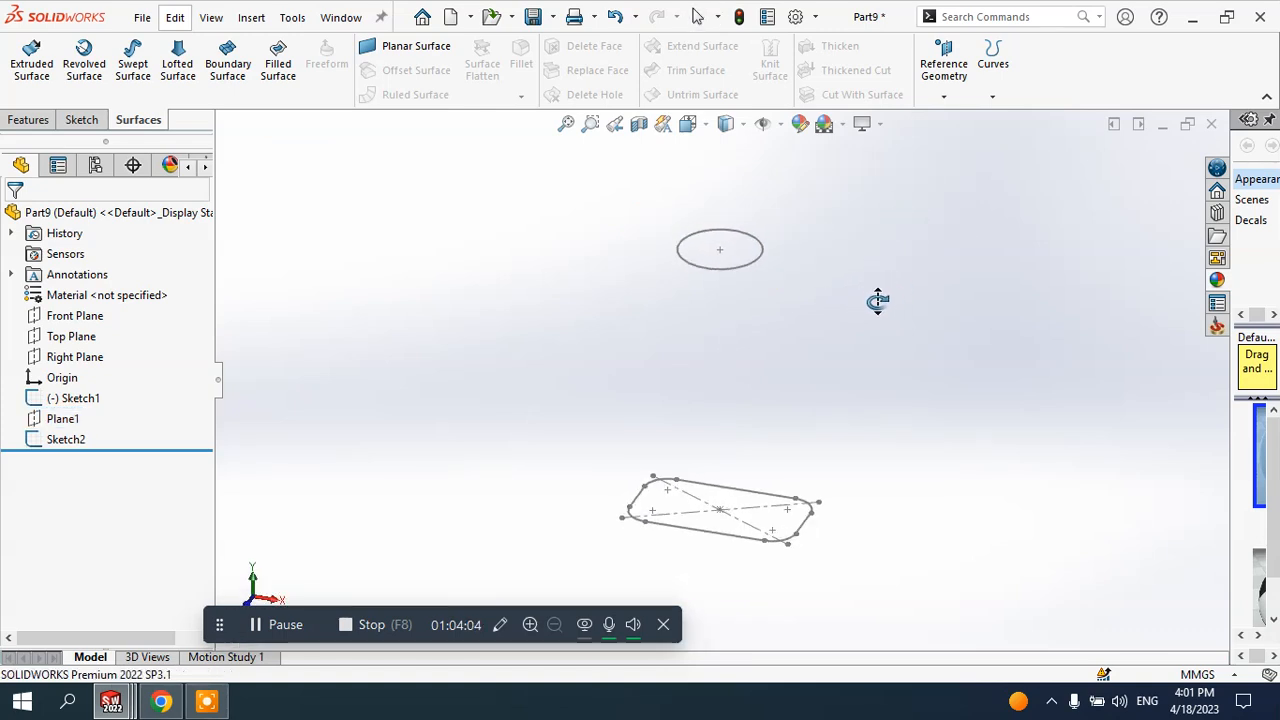
left_click(87, 322)
left_click(100, 295)
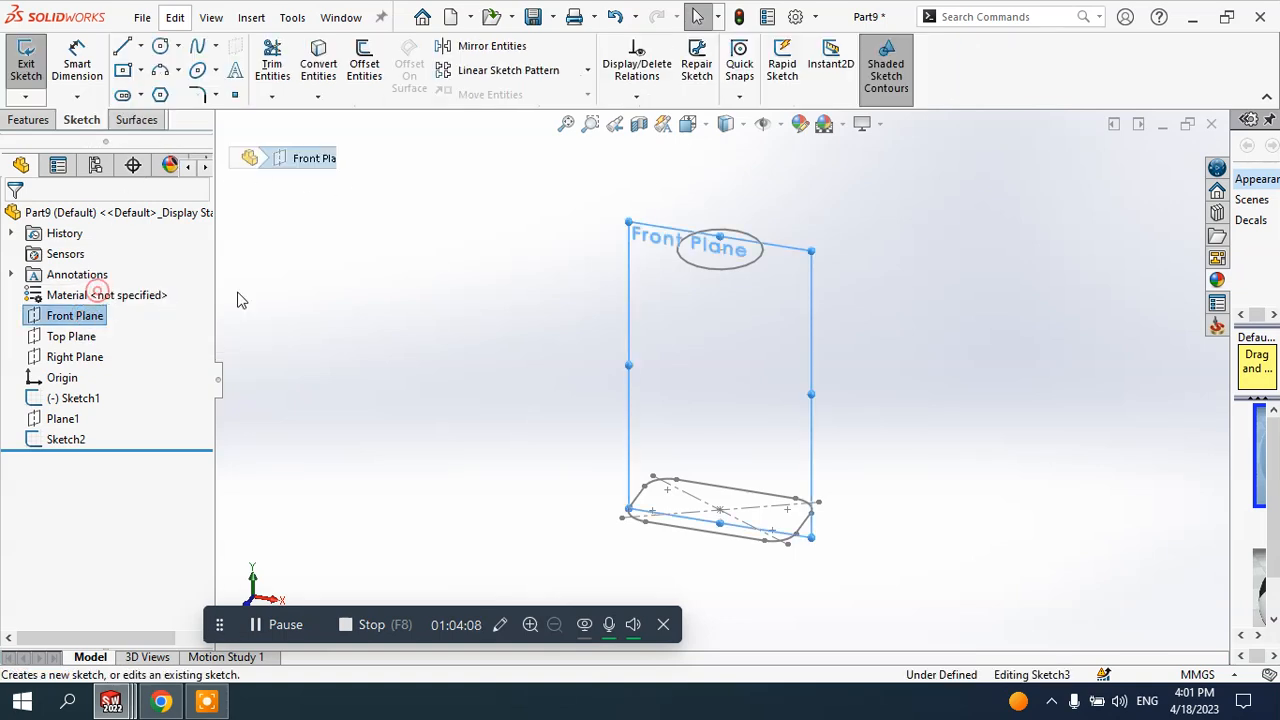
left_click(180, 72)
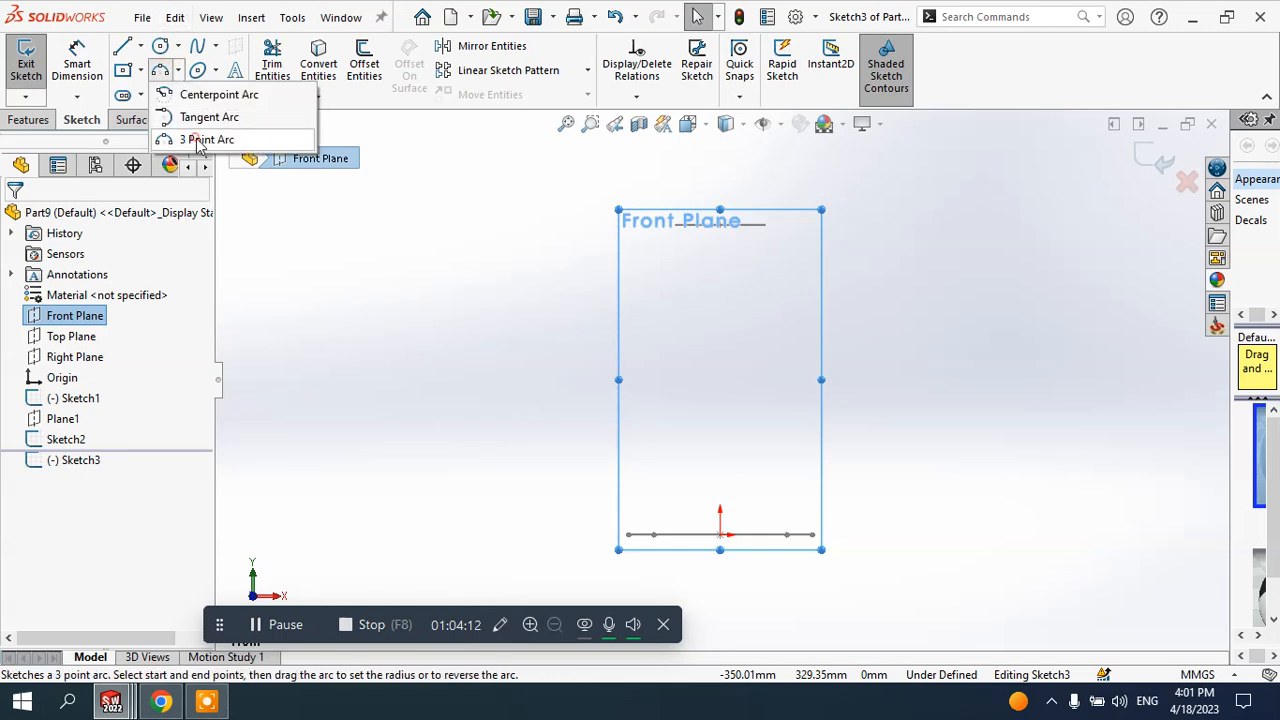
left_click(198, 137)
left_click(787, 227)
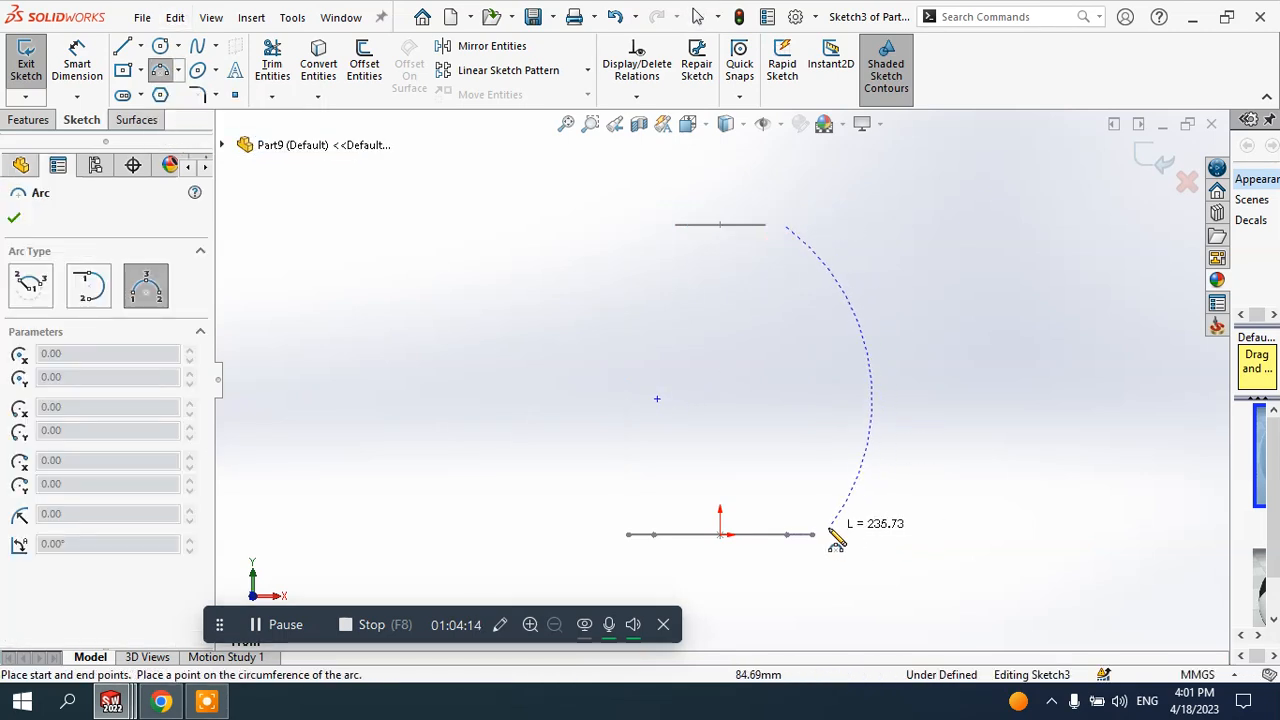
left_click(846, 372)
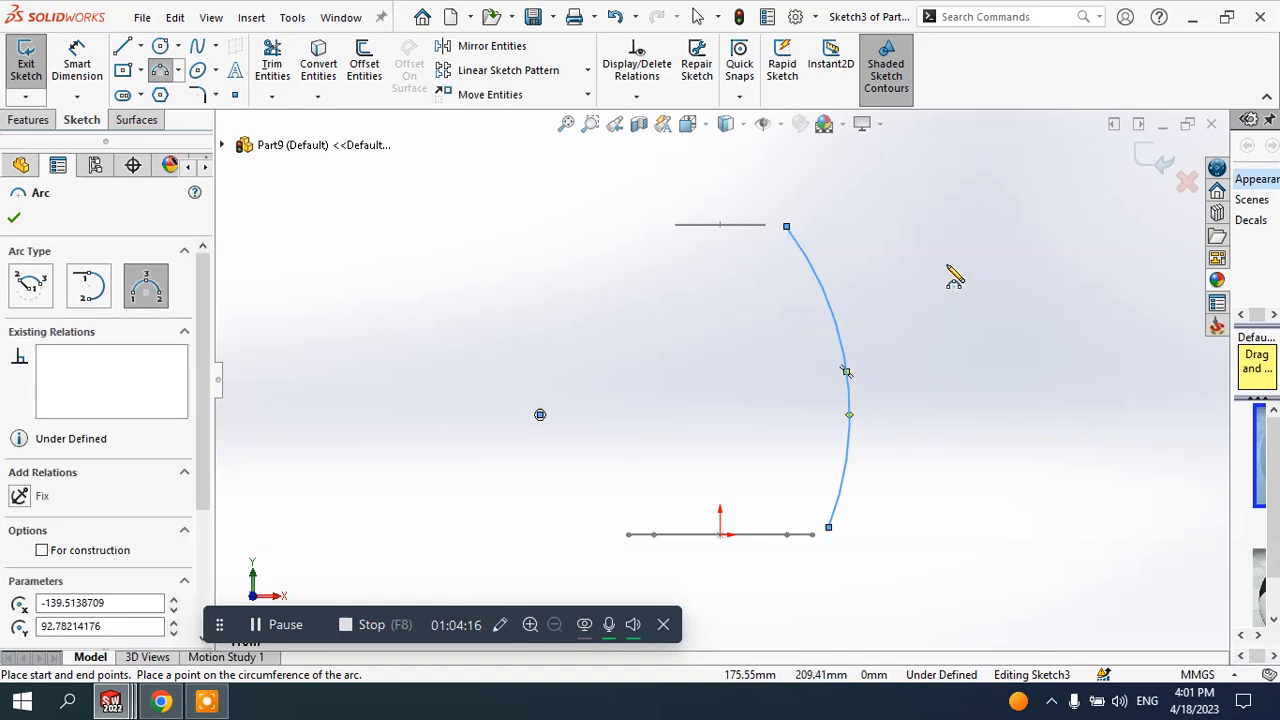
key("Escape")
mouse_move(949, 270)
middle_mouse_down()
mouse_move(883, 274)
mouse_move(880, 298)
middle_mouse_up()
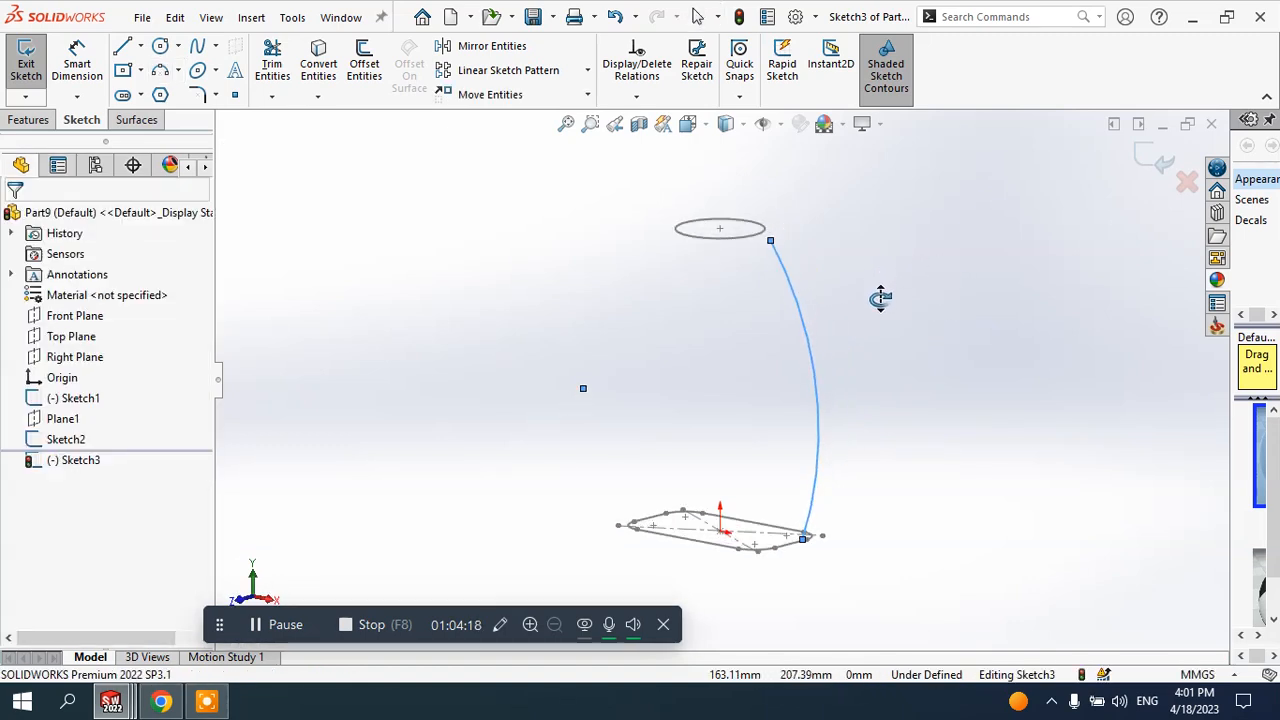
- Add a Pierce relation between the arc's upper endpoint and the 70 mm circle
left_click(768, 242)
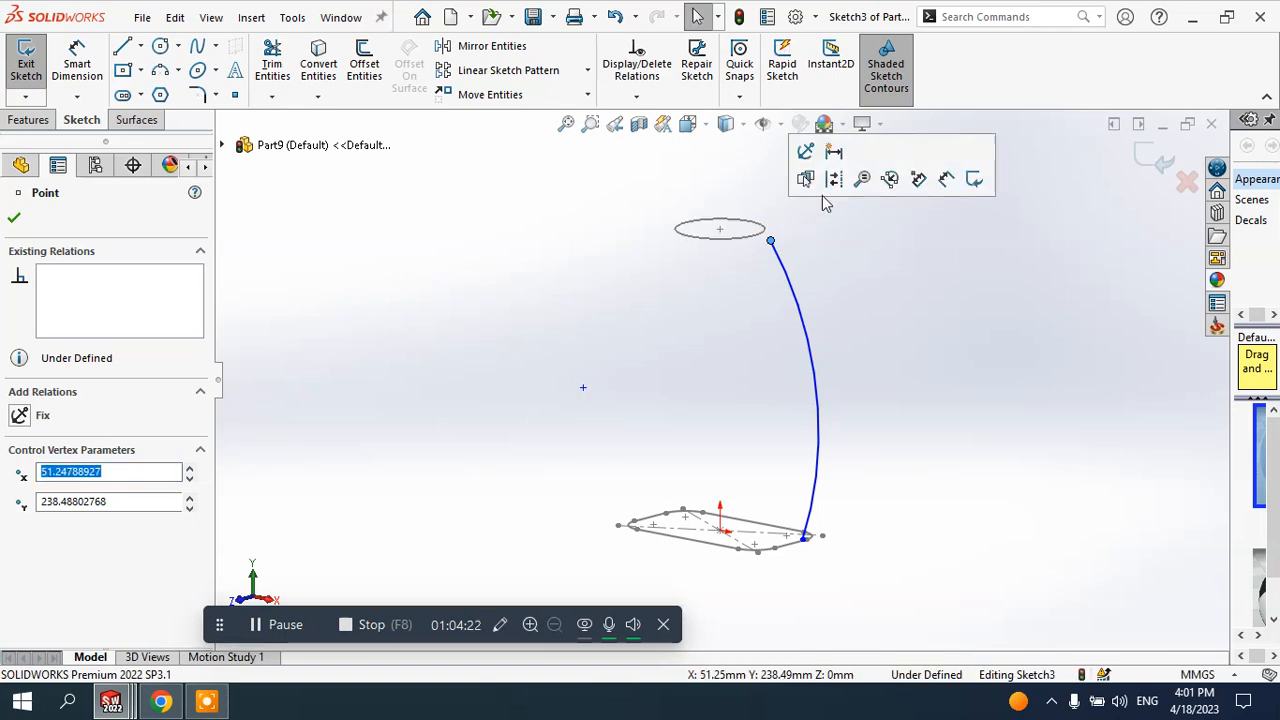
left_click(860, 253)
left_click(773, 249)
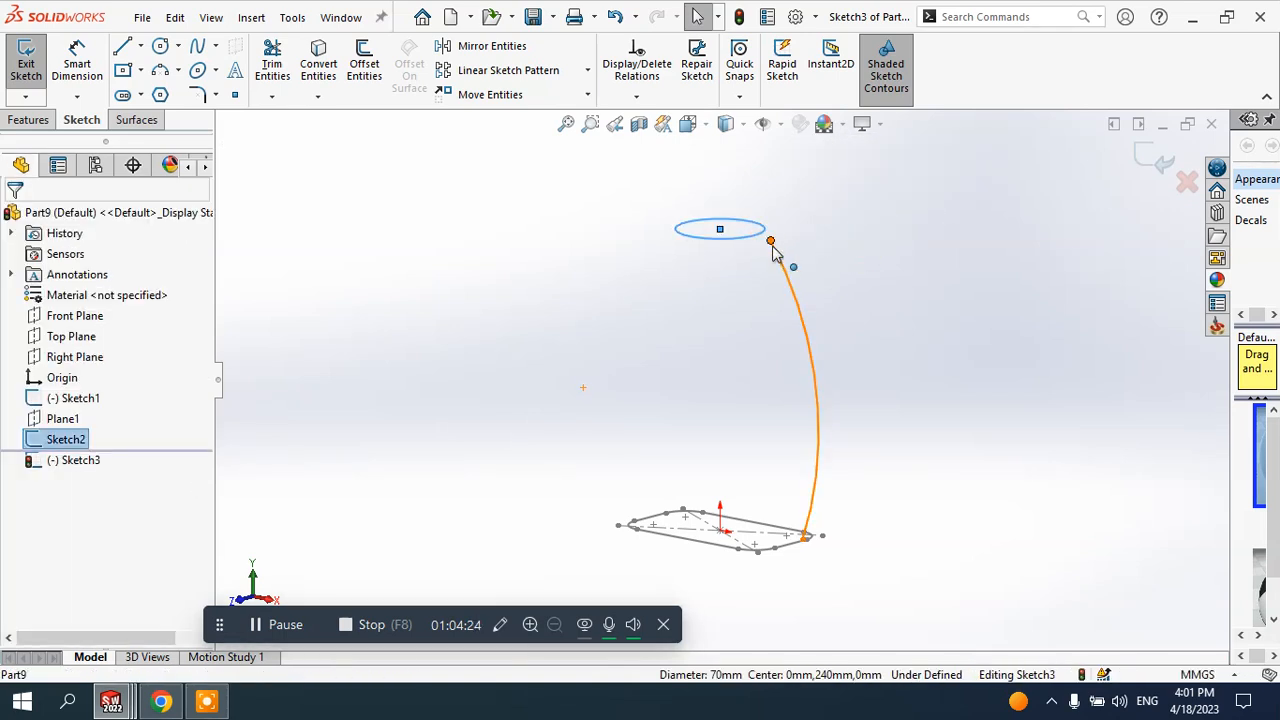
left_click(771, 243, "ctrl")
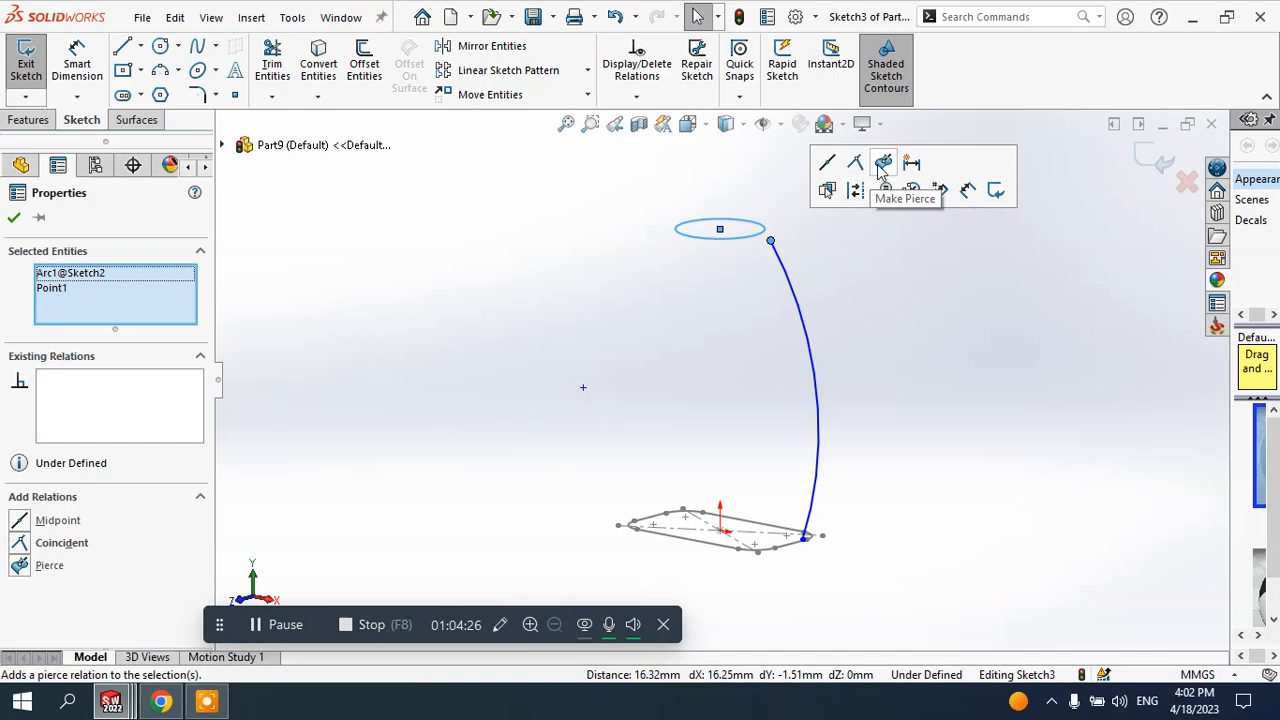
left_click(879, 164)
left_click(868, 249)
- Add a Pierce relation between the arc's lower endpoint and the adjacent short straight side of the base profile
left_click(787, 538)
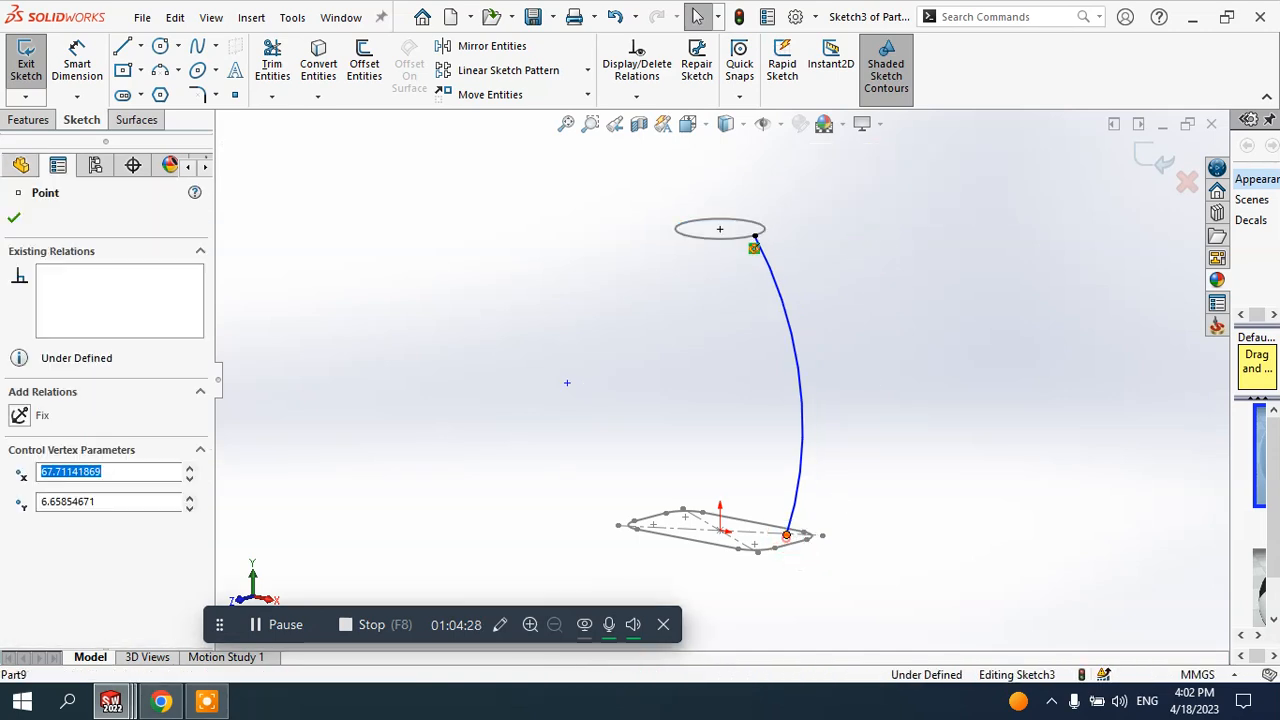
left_click(790, 543, "ctrl")
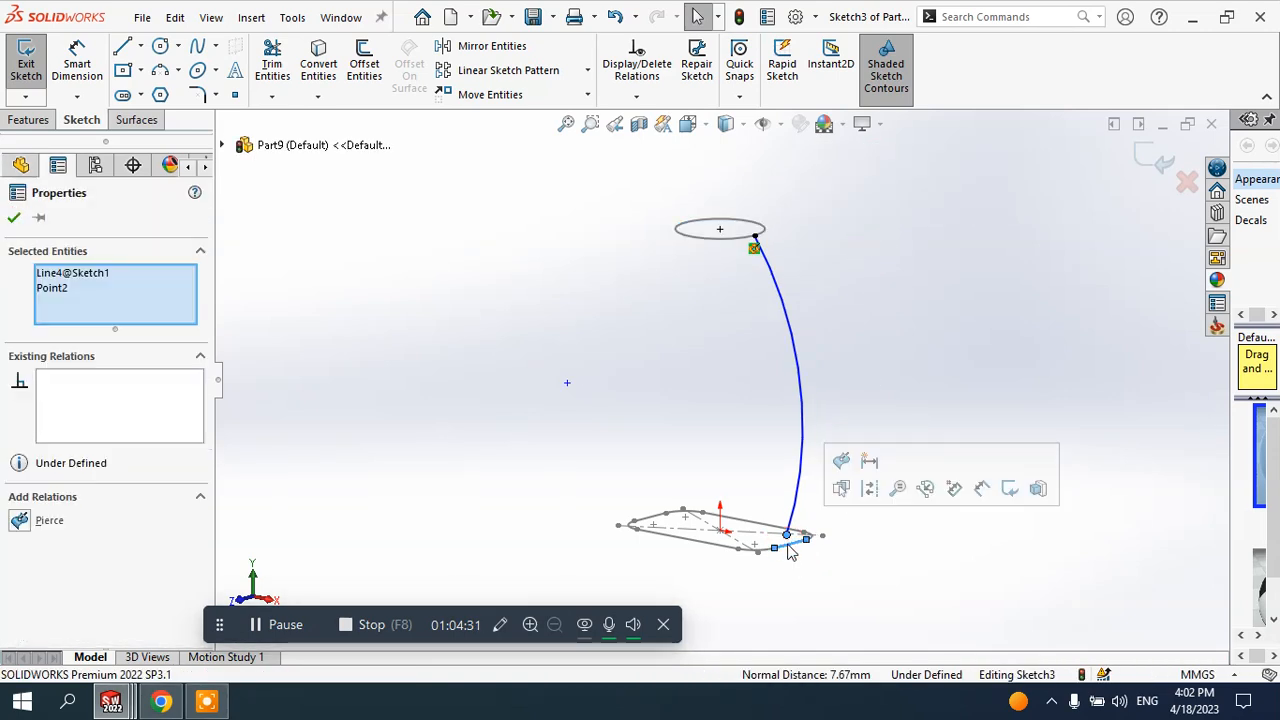
left_click(842, 464)
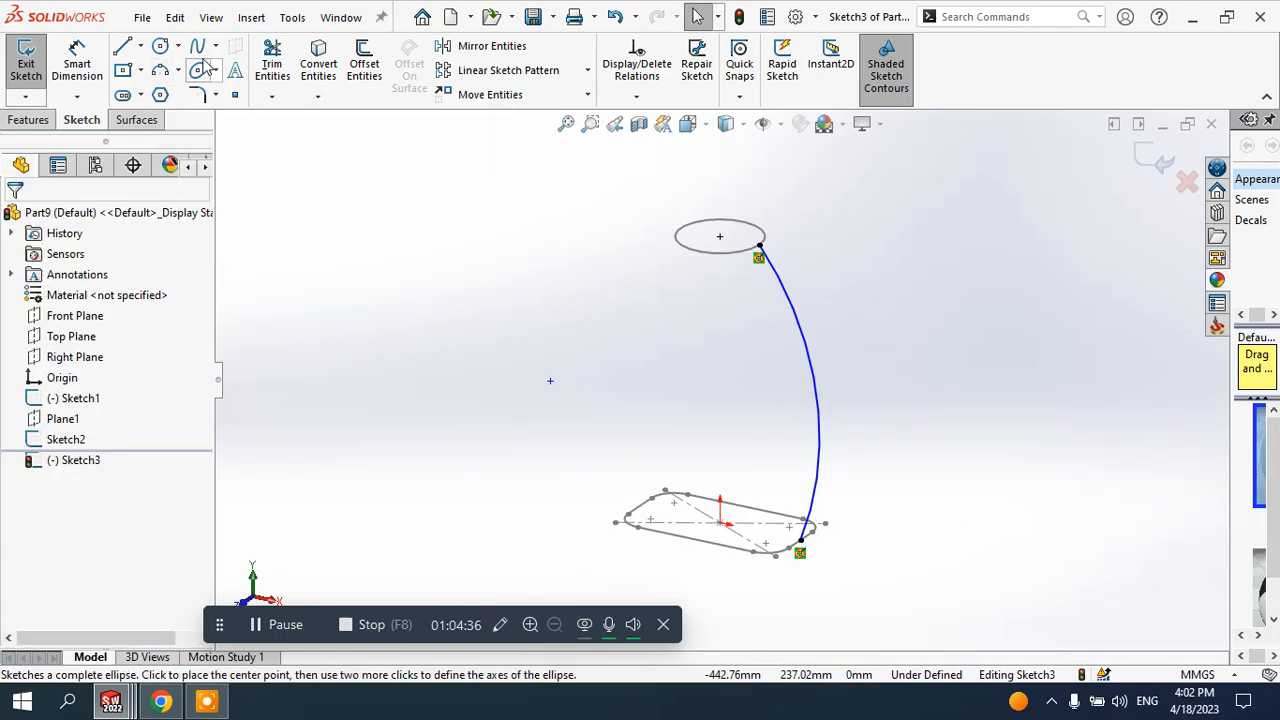
- Draw a vertical centerline upward from the origin in the Front Plane sketch
left_click(141, 47)
left_click(160, 92)
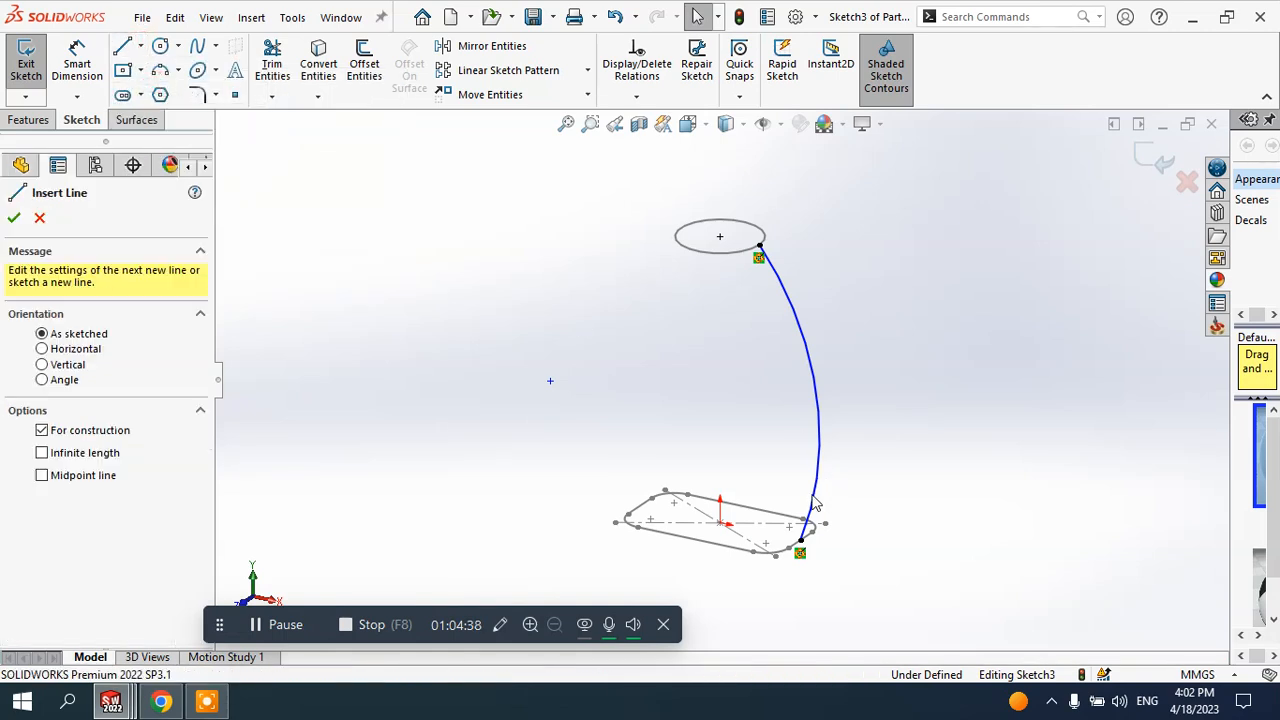
left_click(720, 522)
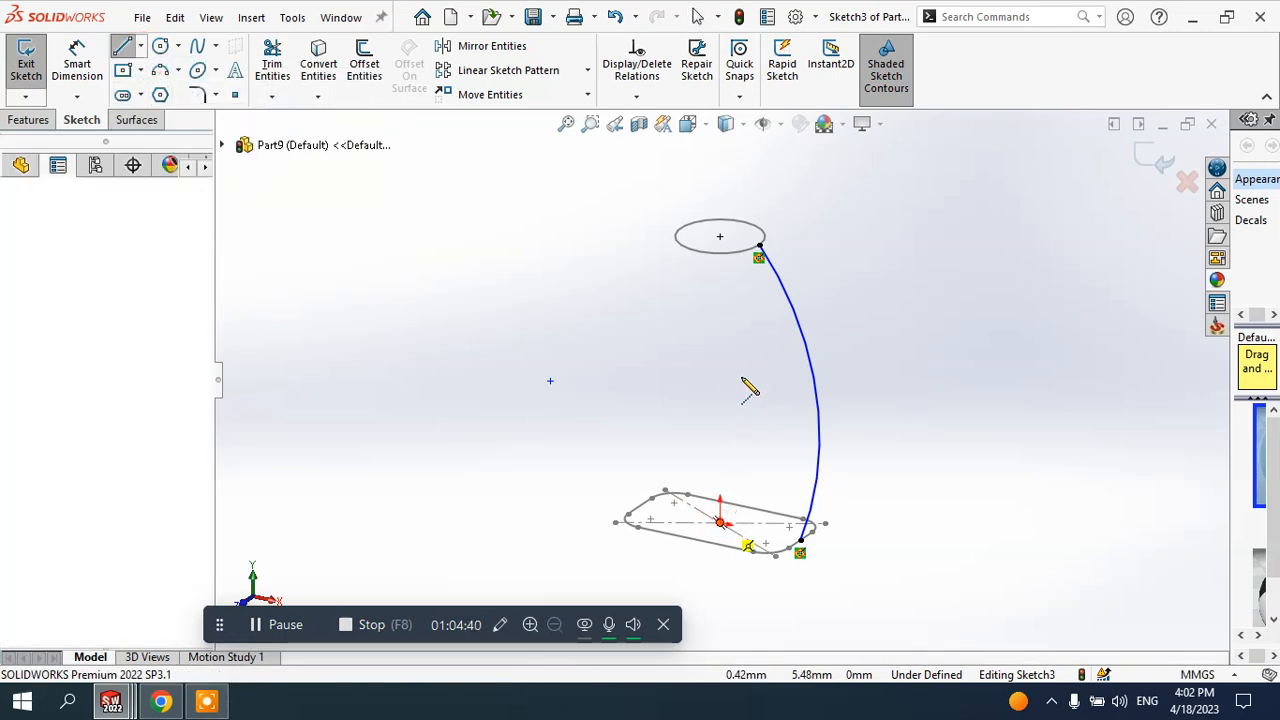
left_click(720, 347)
right_click(777, 352)
left_click(810, 389)
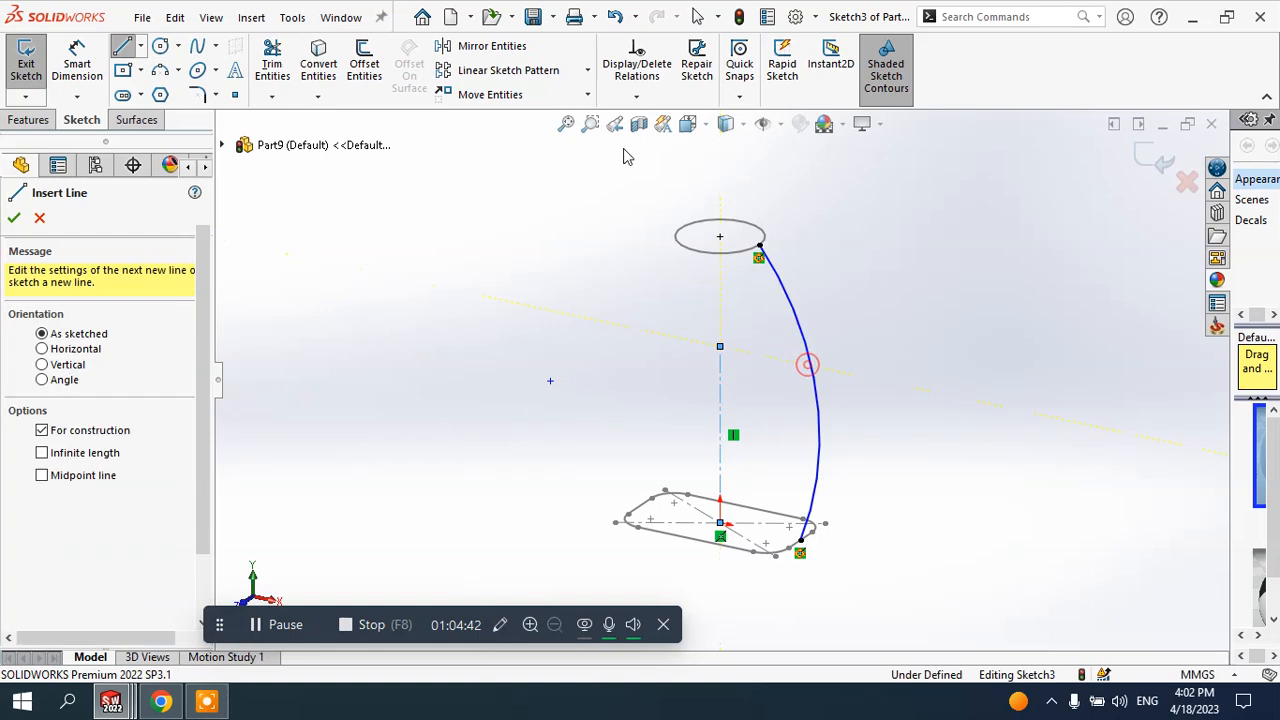
key("Escape")
- Mirror the side arc about the vertical centerline, keeping the original, and finish the Front Plane sketch
left_click(491, 45)
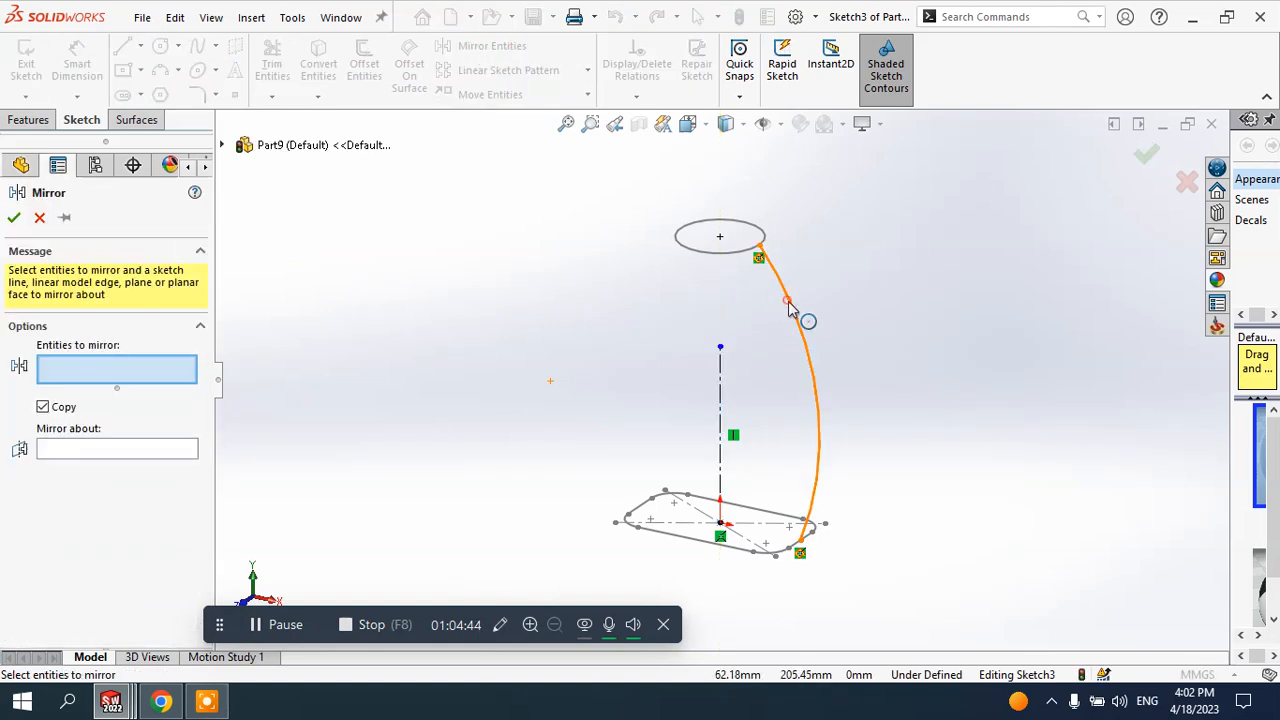
left_click(810, 320)
left_click(88, 452)
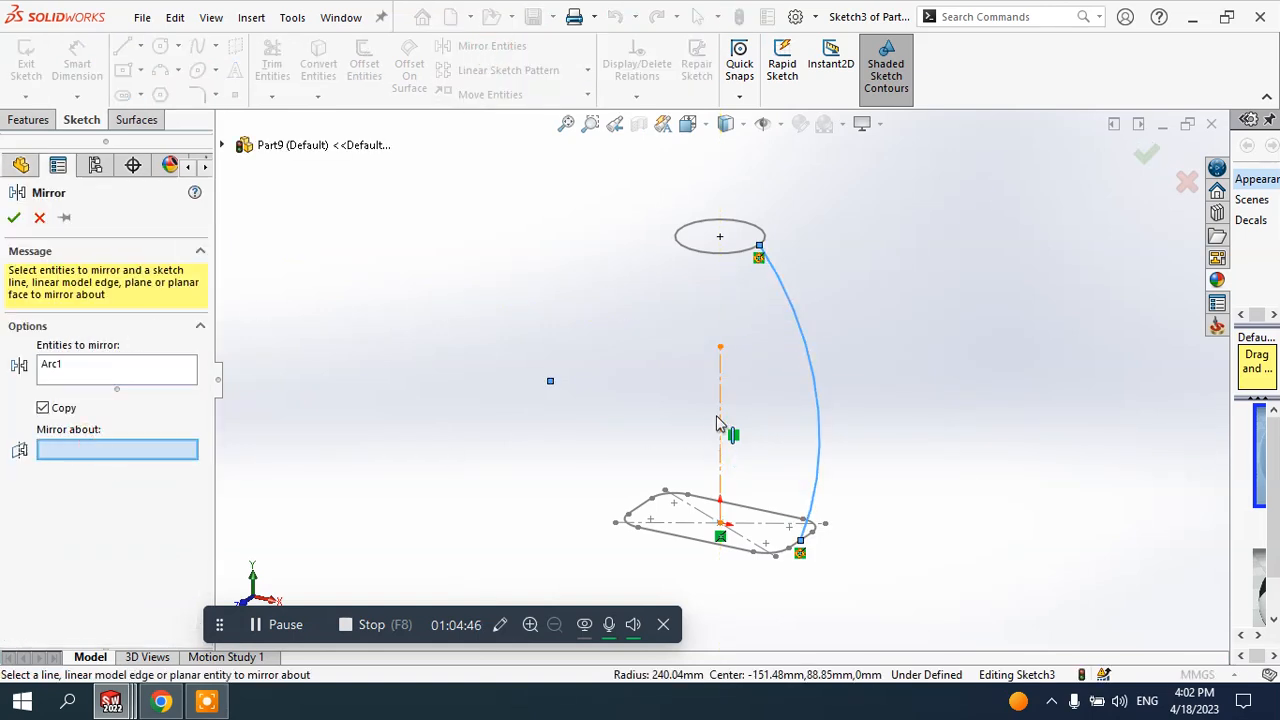
left_click(719, 420)
left_click(14, 218)
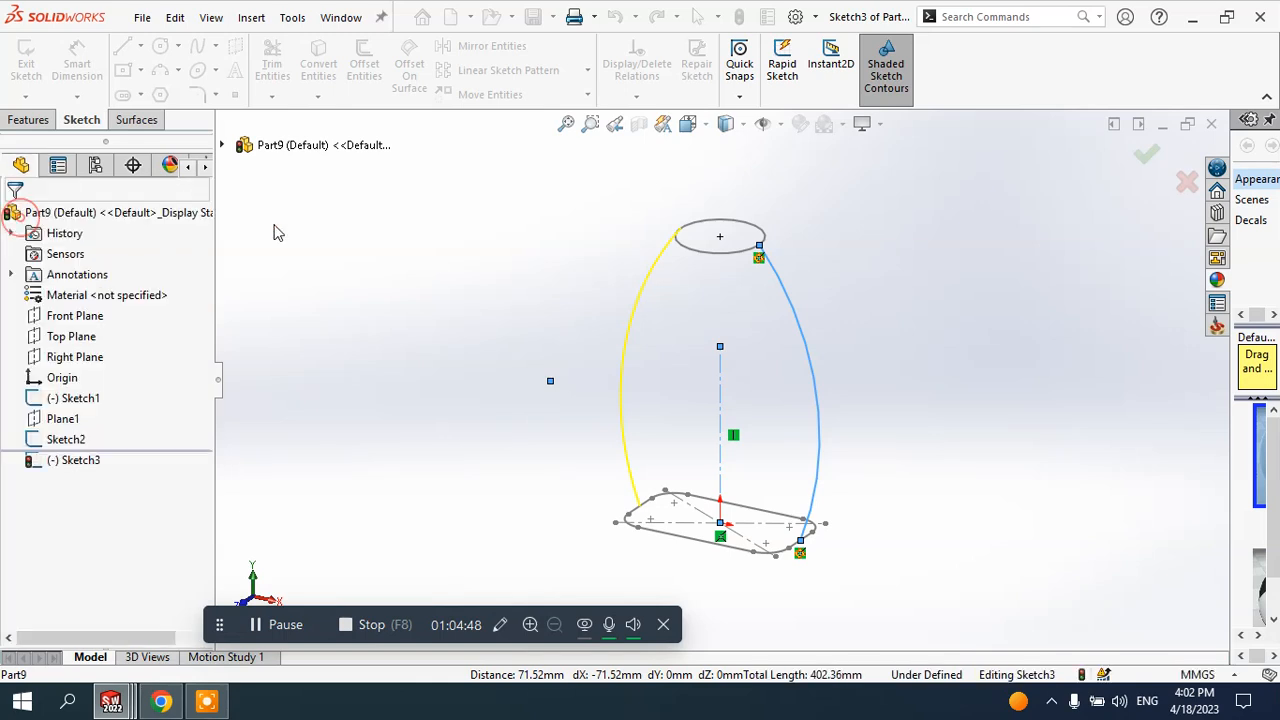
mouse_move(465, 243)
middle_mouse_down()
mouse_move(506, 237)
mouse_move(459, 257)
middle_mouse_up()
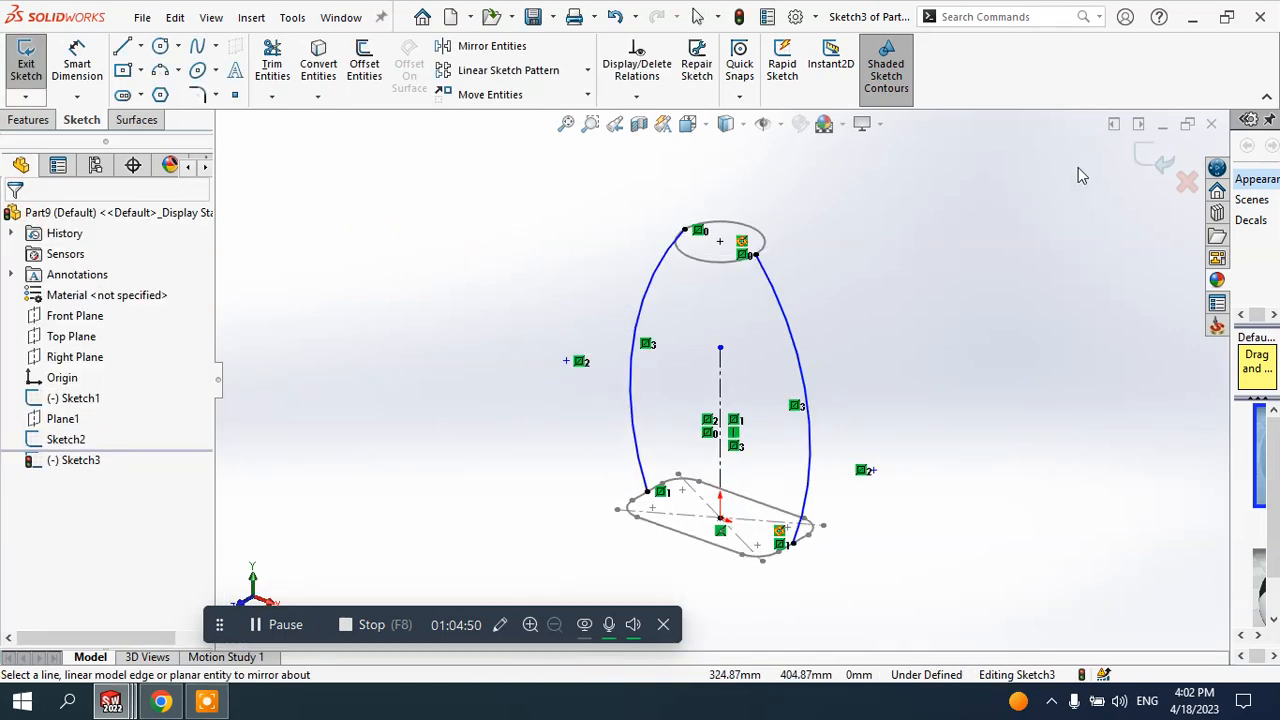
left_click(1152, 160)
mouse_move(953, 264)
middle_mouse_down()
mouse_move(846, 226)
mouse_move(871, 277)
mouse_move(898, 277)
middle_mouse_up()
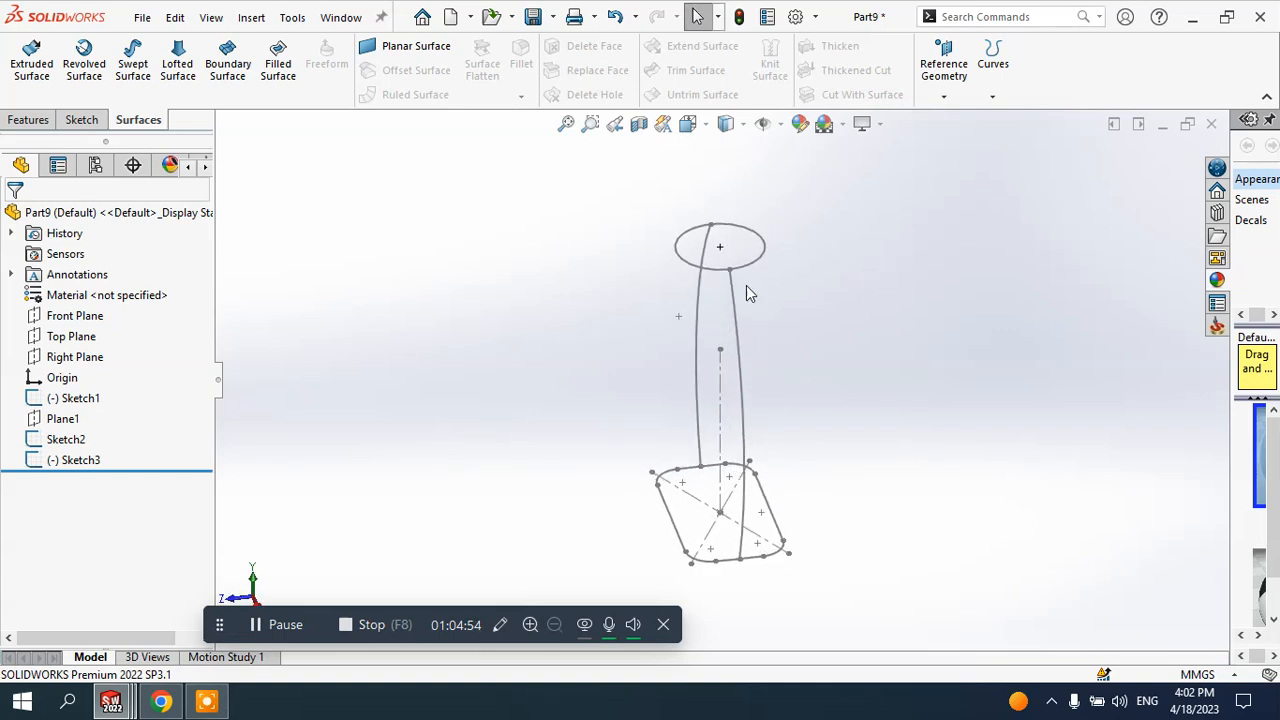
- Start a sketch on the Right Plane and draw an outward-bulging 3 point arc, about 238 mm end to end, beside the circle and base profile
left_click(76, 360)
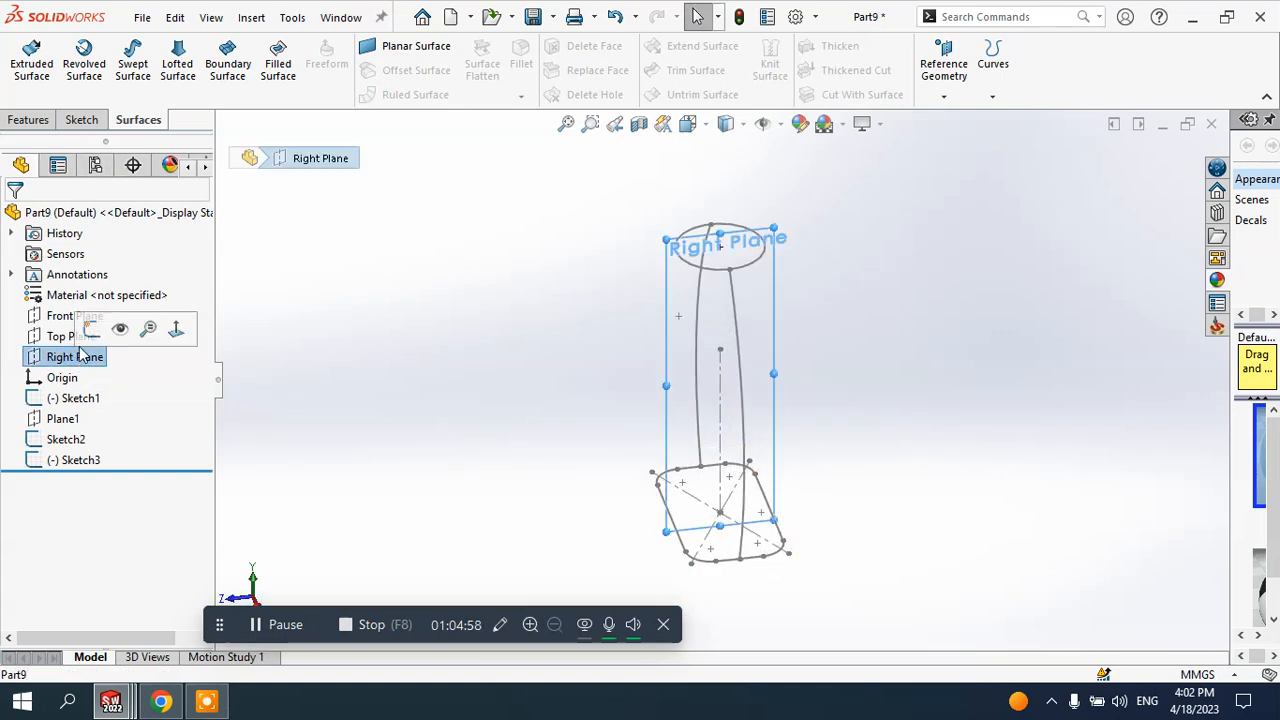
left_click(80, 358)
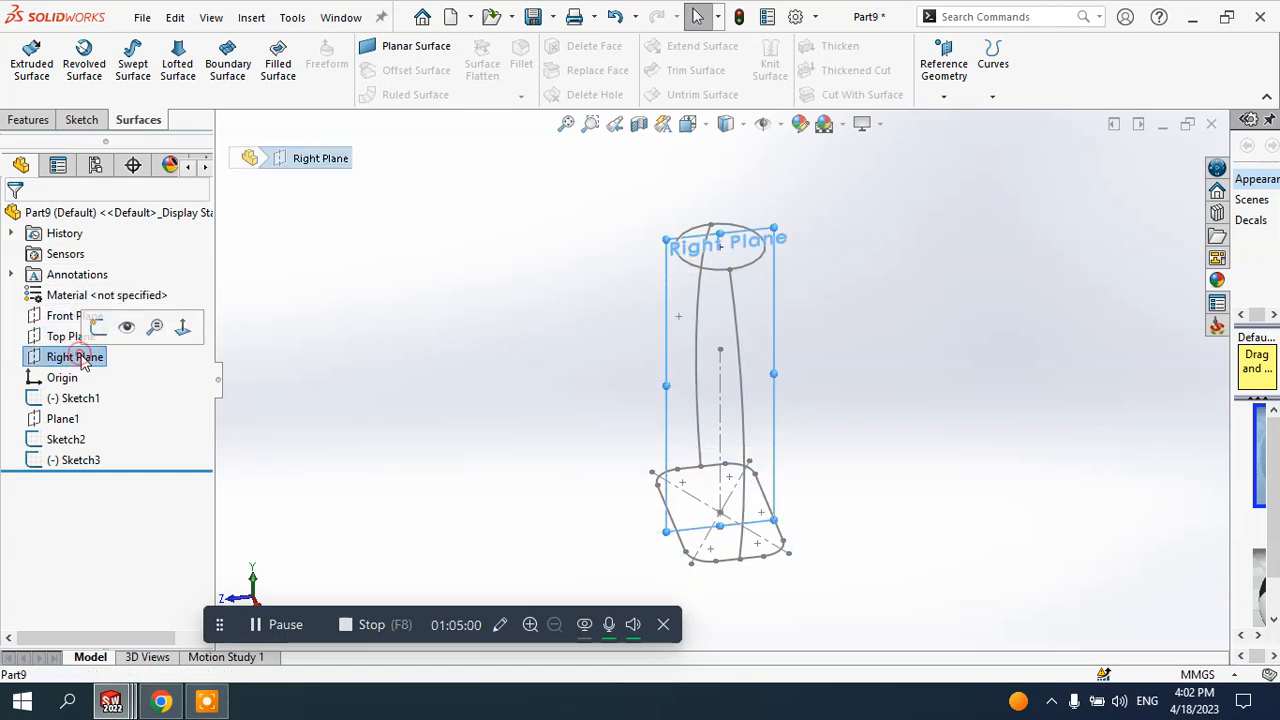
left_click(99, 328)
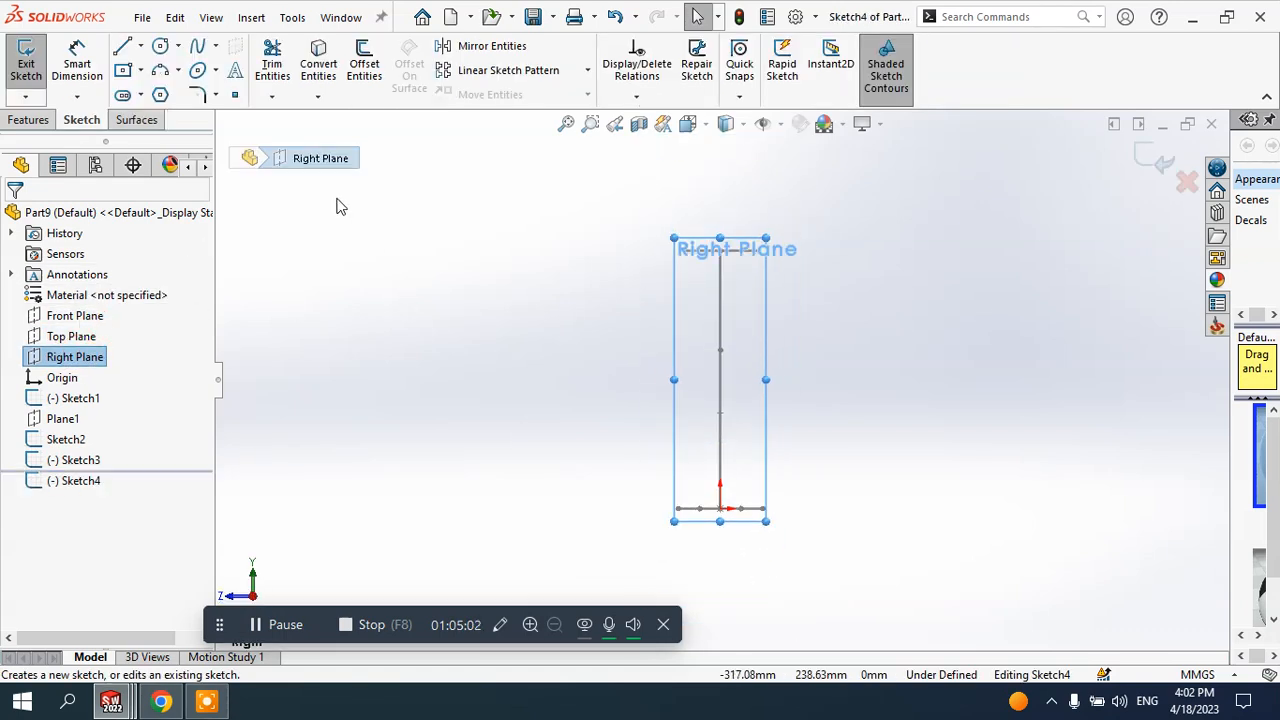
left_click(179, 71)
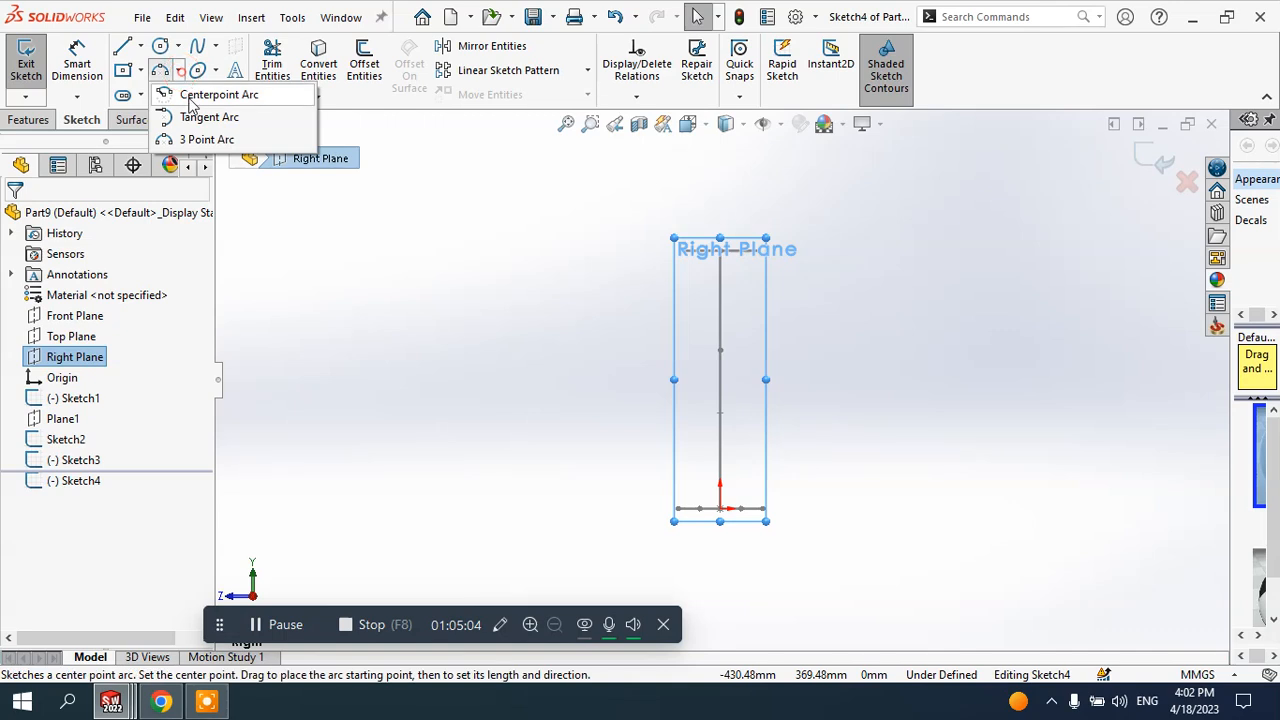
left_click(184, 136)
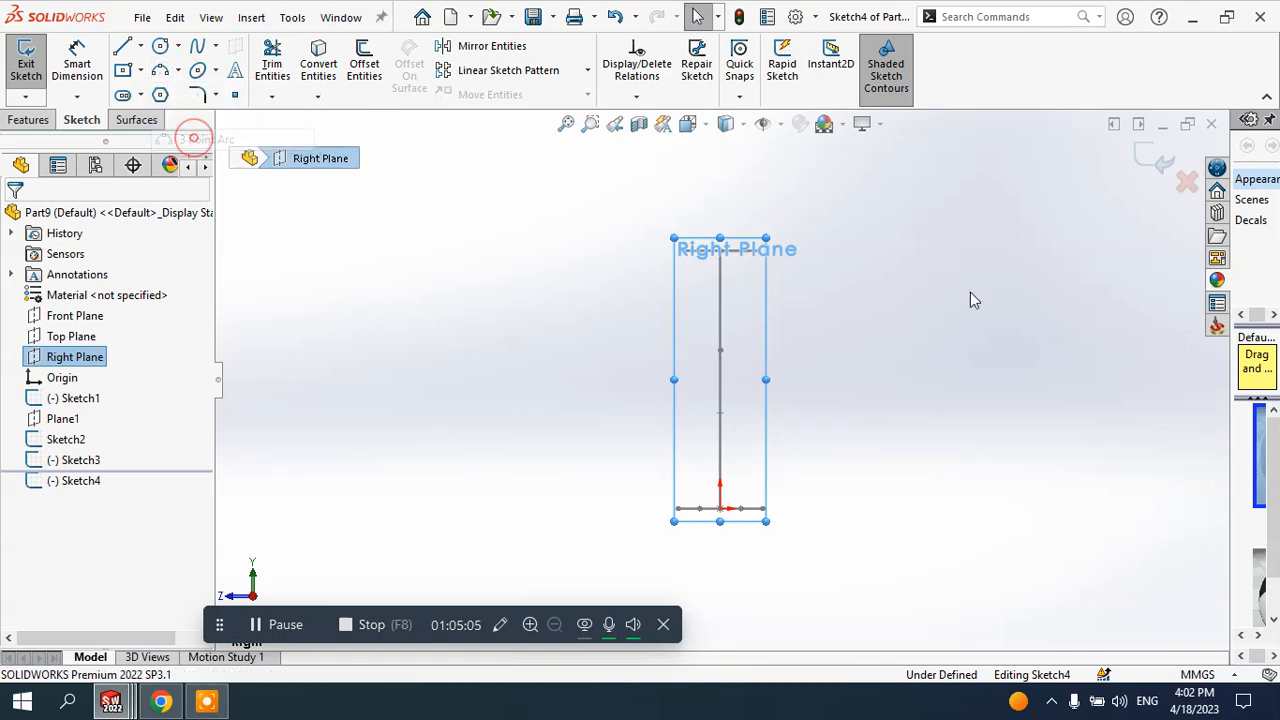
left_click(792, 253)
left_click(794, 511)
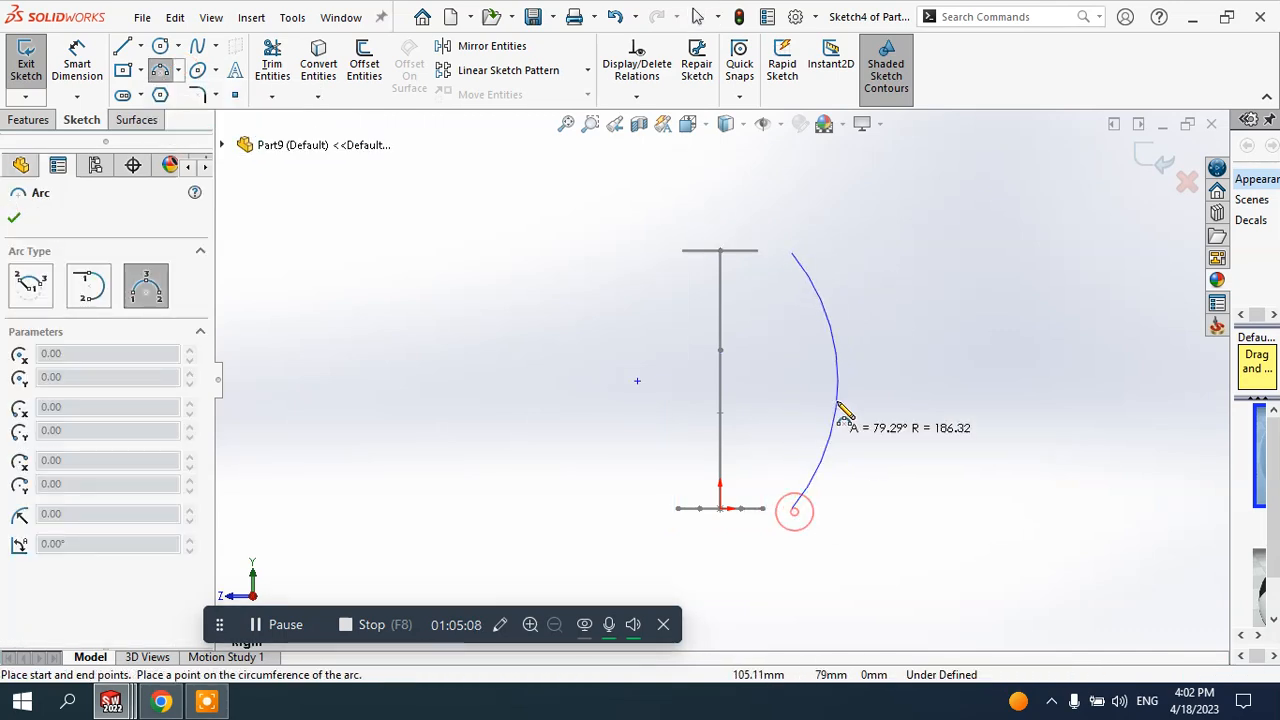
left_click(823, 313)
key("Escape")
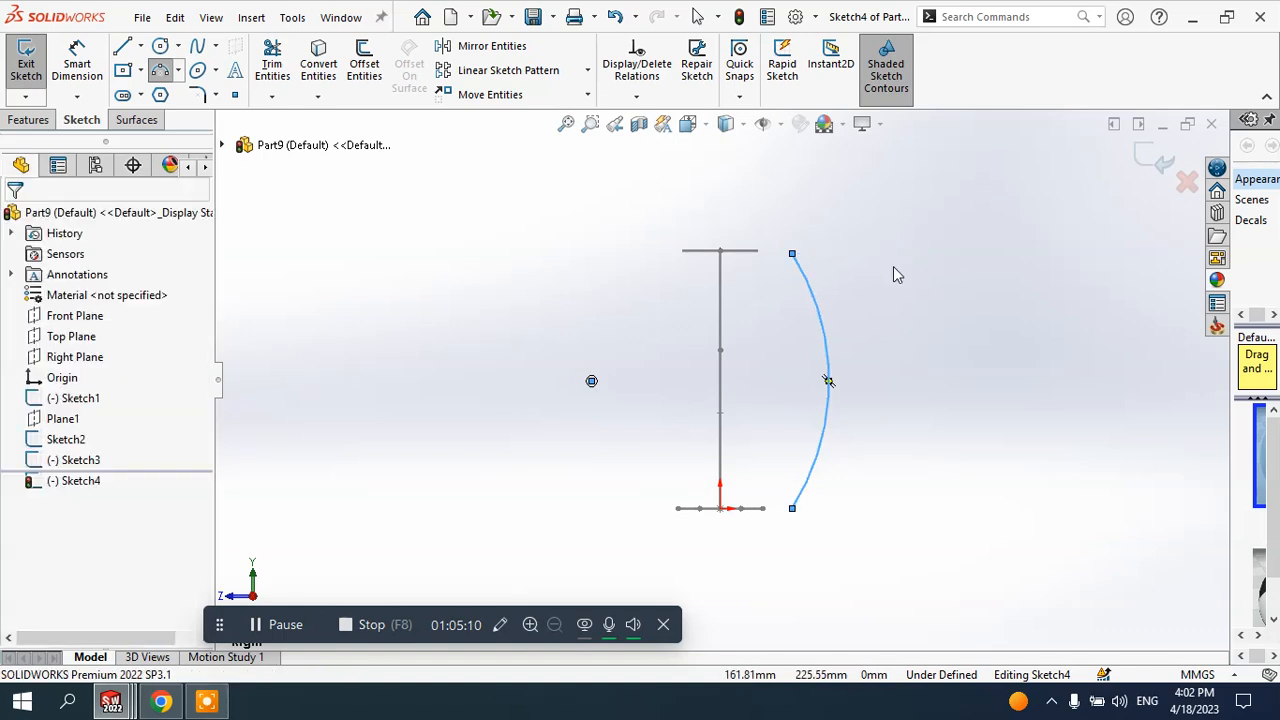
- Pierce the Right Plane arc's upper endpoint to the top circle
mouse_move(893, 266)
middle_mouse_down()
mouse_move(834, 317)
mouse_move(804, 299)
middle_mouse_up()
left_click(775, 274)
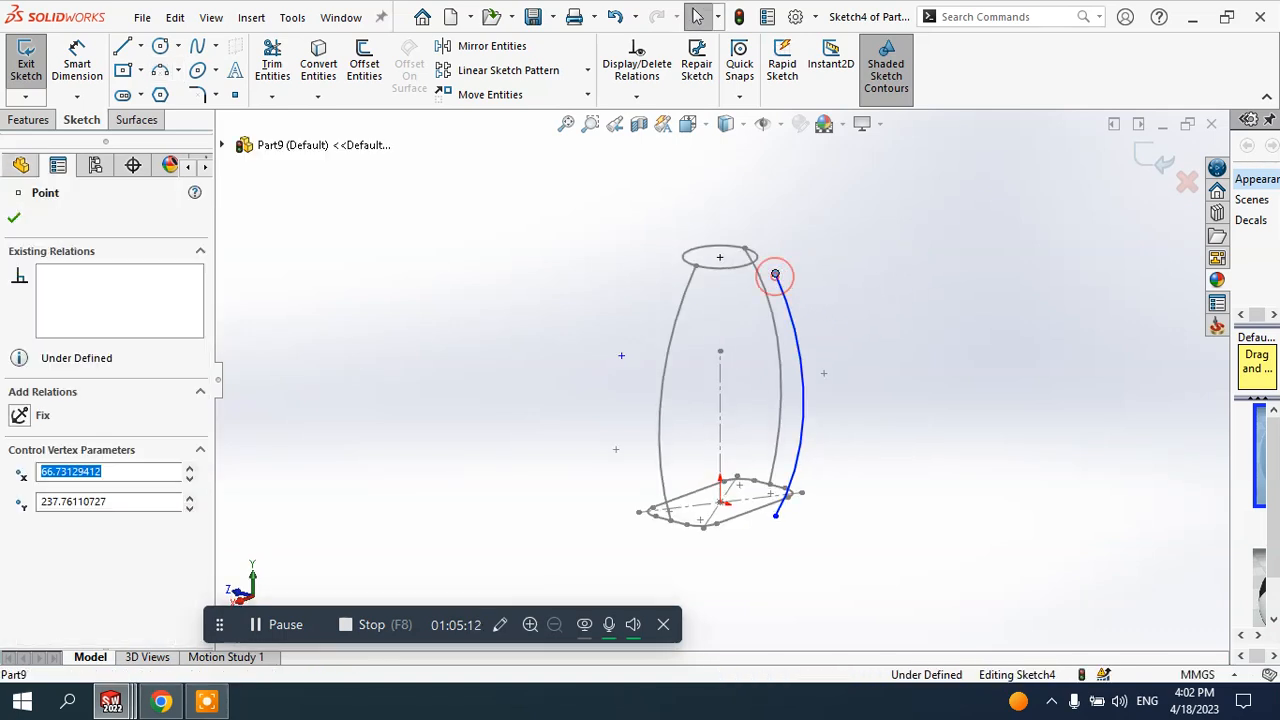
left_click(750, 264, "ctrl")
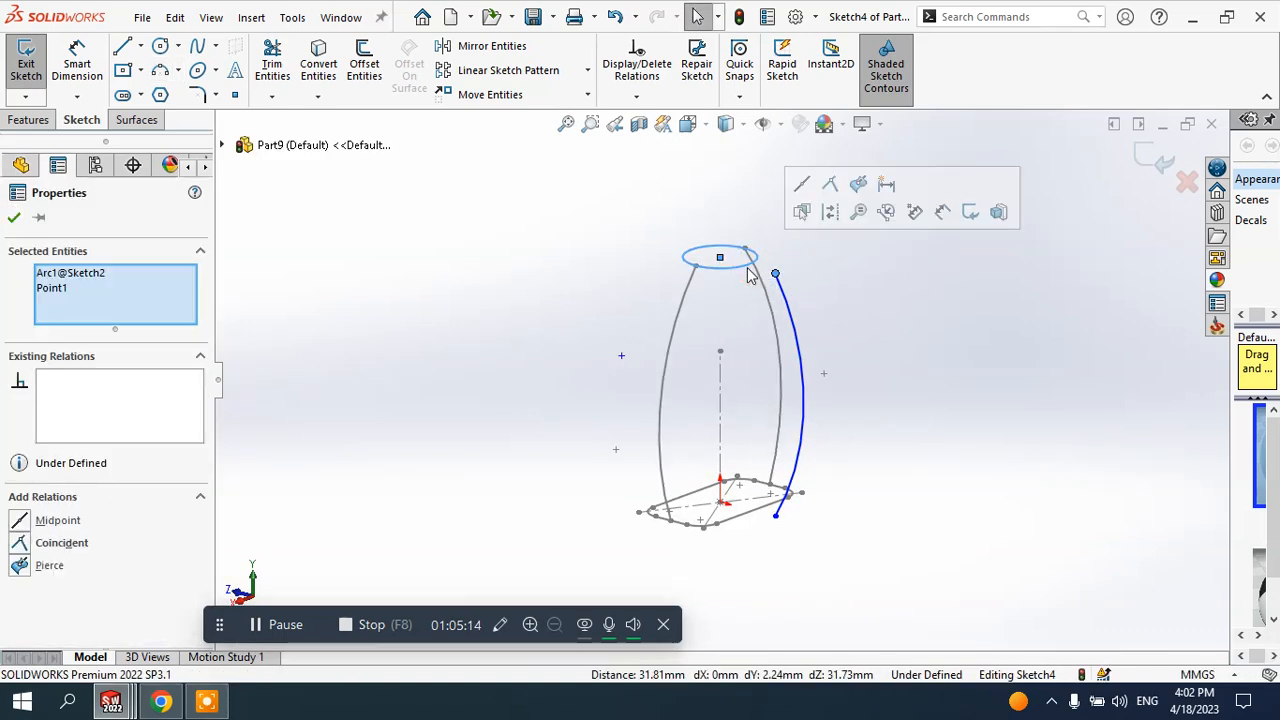
left_click(859, 180)
left_click(854, 283)
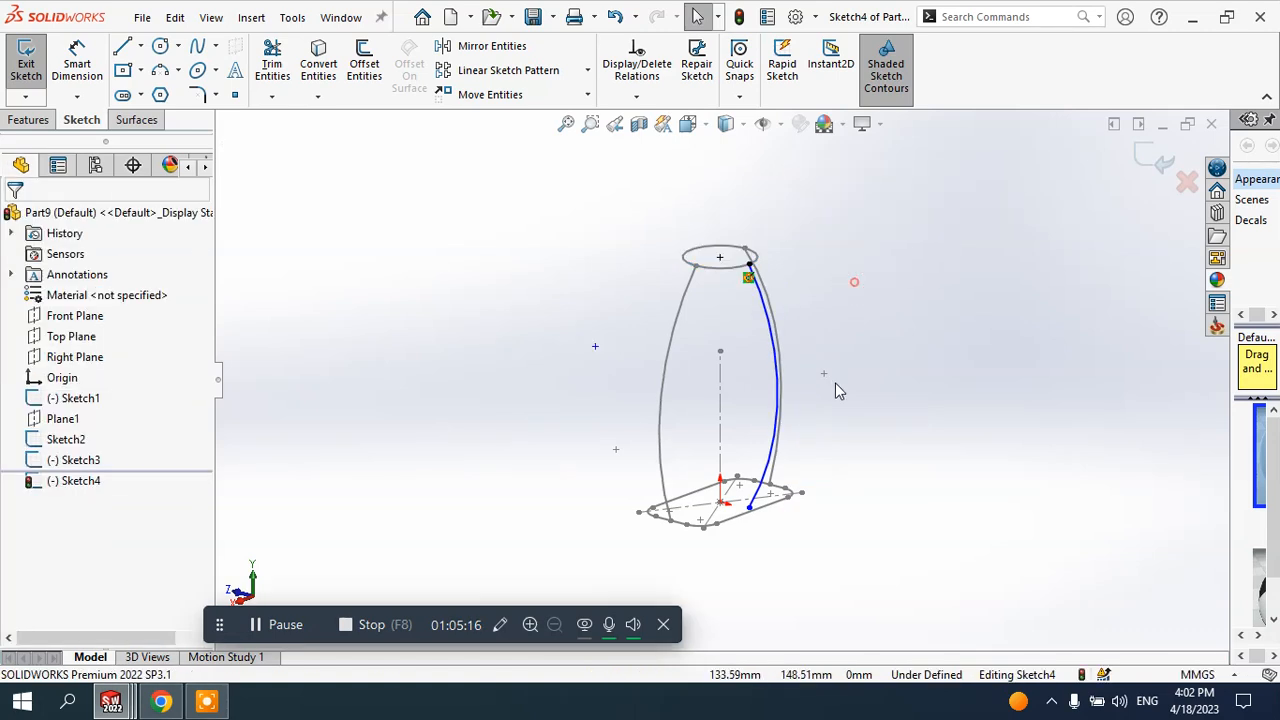
- Pierce the Right Plane arc's lower endpoint to the nearby long straight side of the base profile
middle_click_drag(838, 385, 848, 396)
scroll(770, 505, "down", 3)
left_click(740, 470)
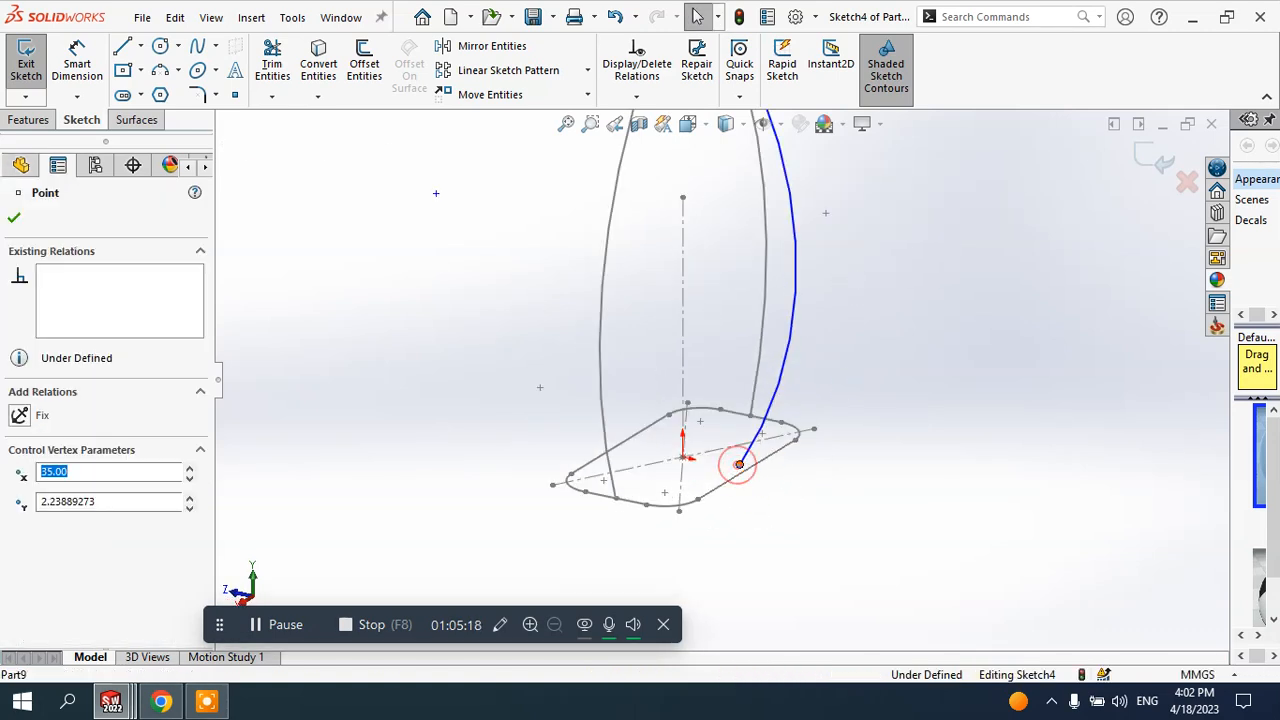
left_click(733, 480, "ctrl")
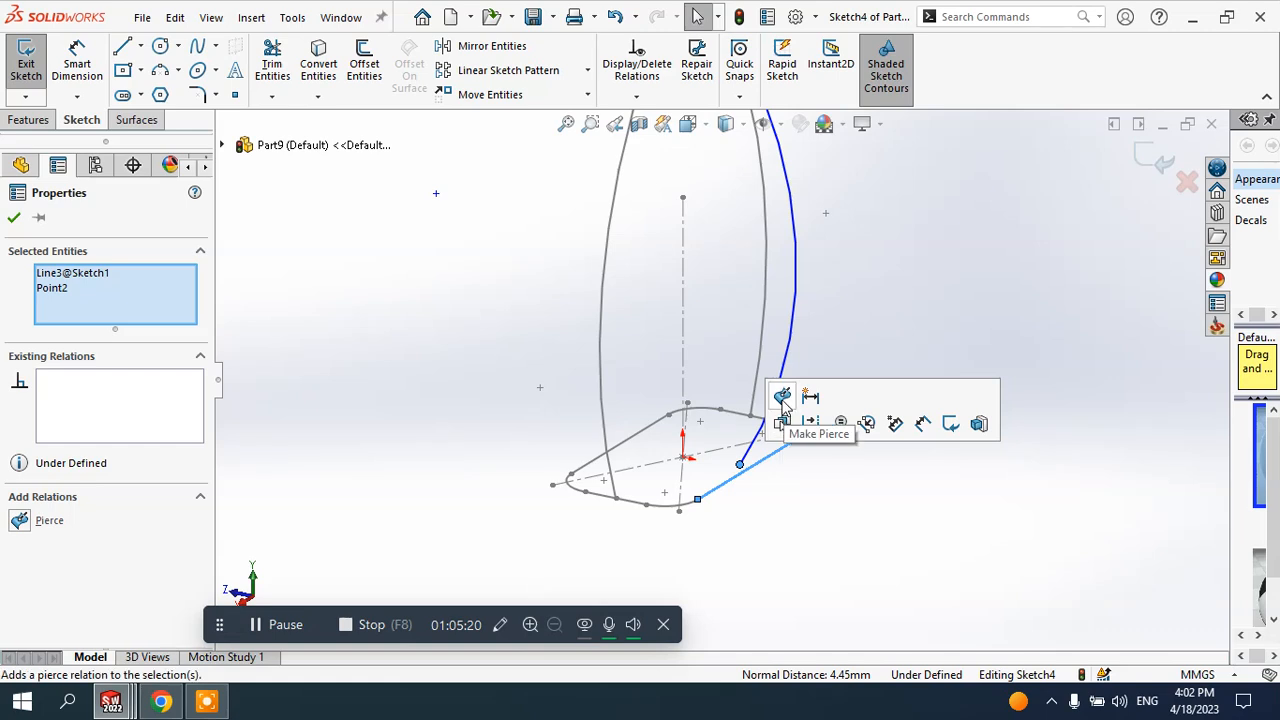
left_click(782, 424)
left_click(906, 280)
scroll(753, 235, "up", 2)
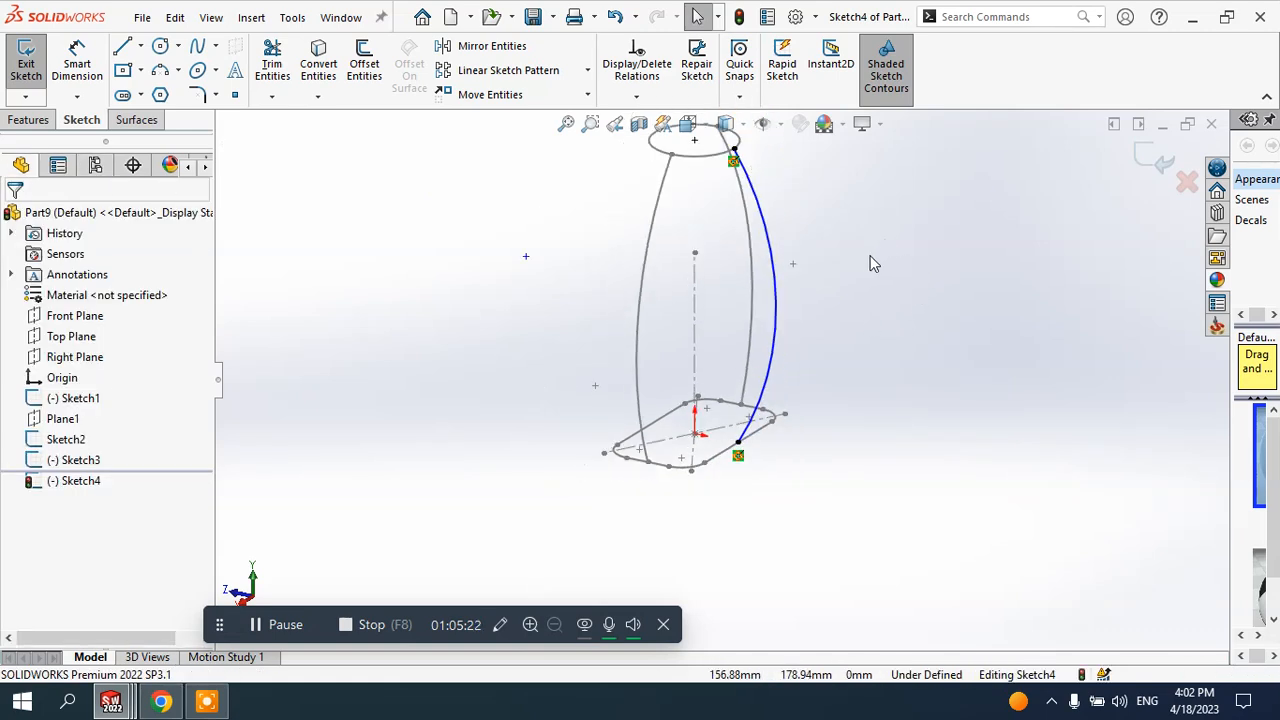
- Draw a vertical centerline upward from the origin in the Right Plane sketch
left_click(140, 46)
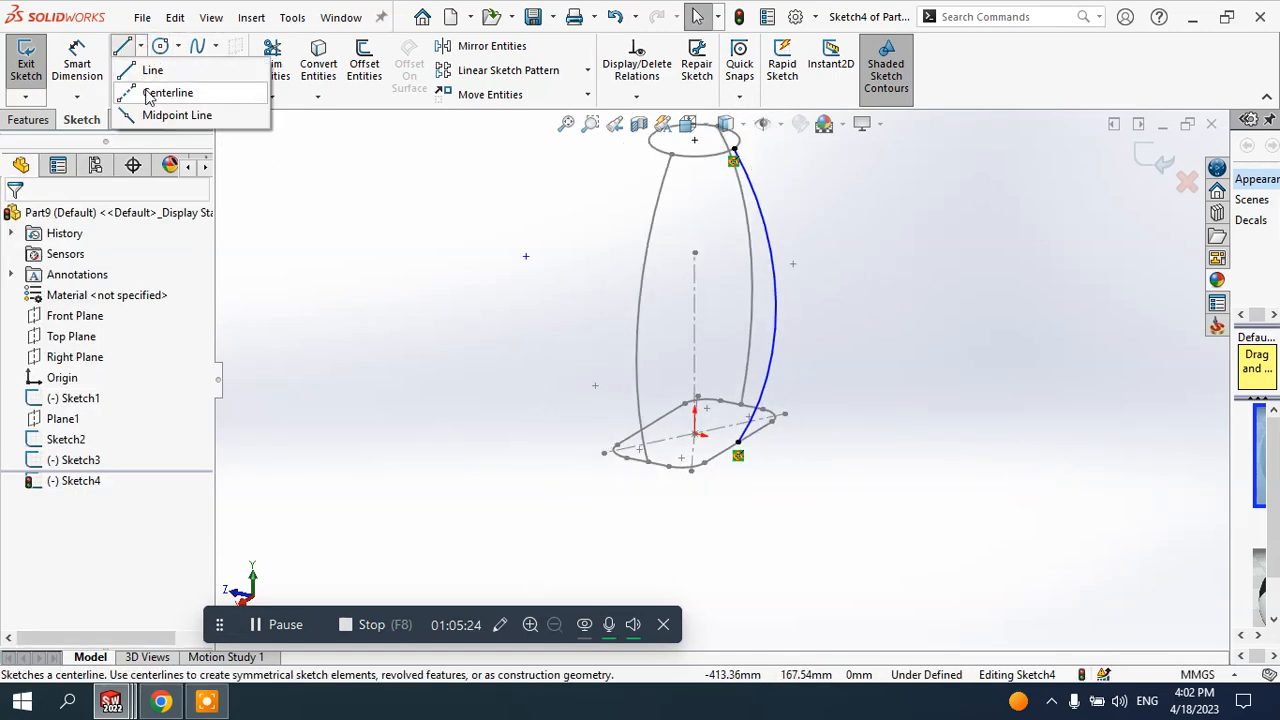
left_click(166, 89)
left_click(694, 433)
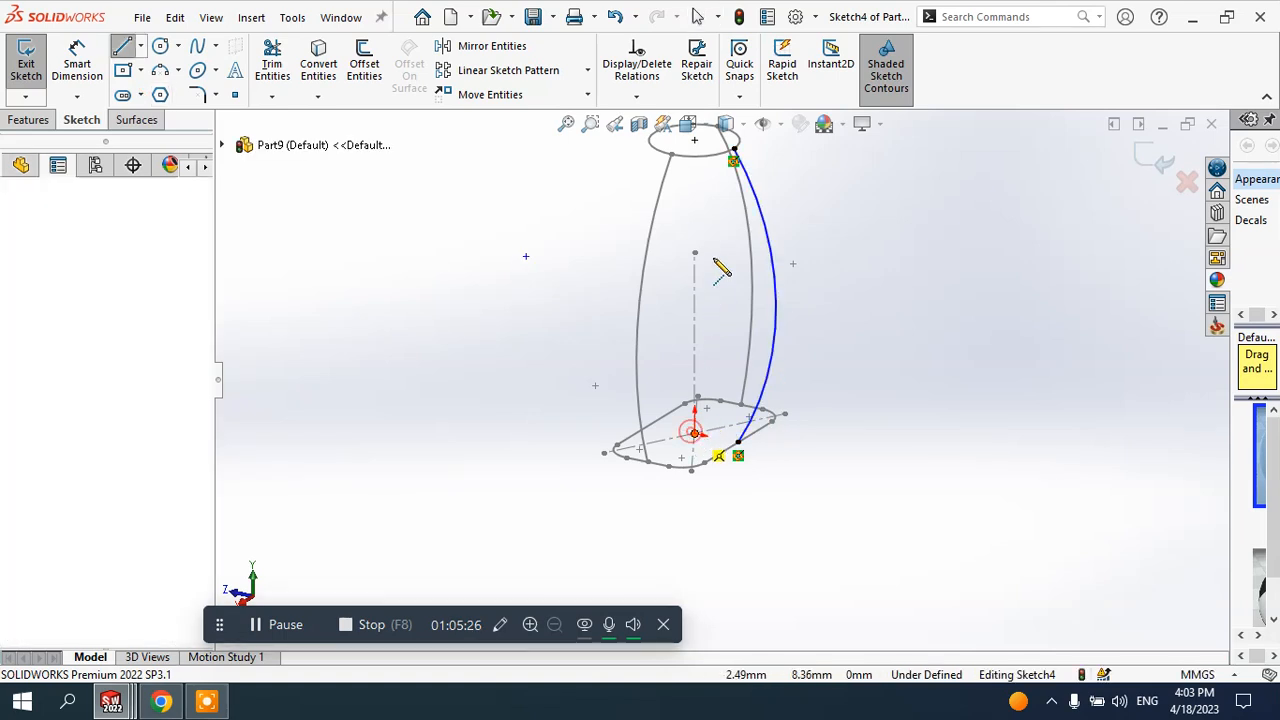
left_click(694, 211)
key("Escape")
- Mirror the Right Plane arc about its new centerline, keeping the original, and finish the sketch
left_click(493, 47)
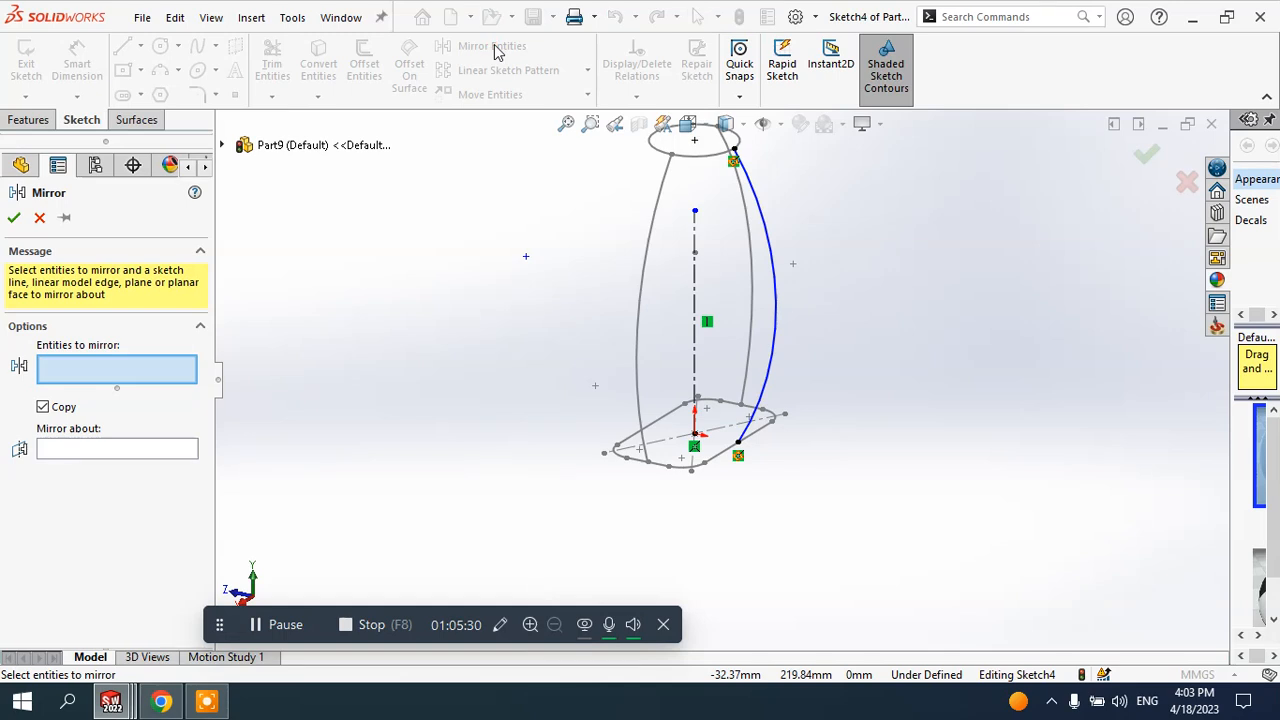
left_click(760, 208)
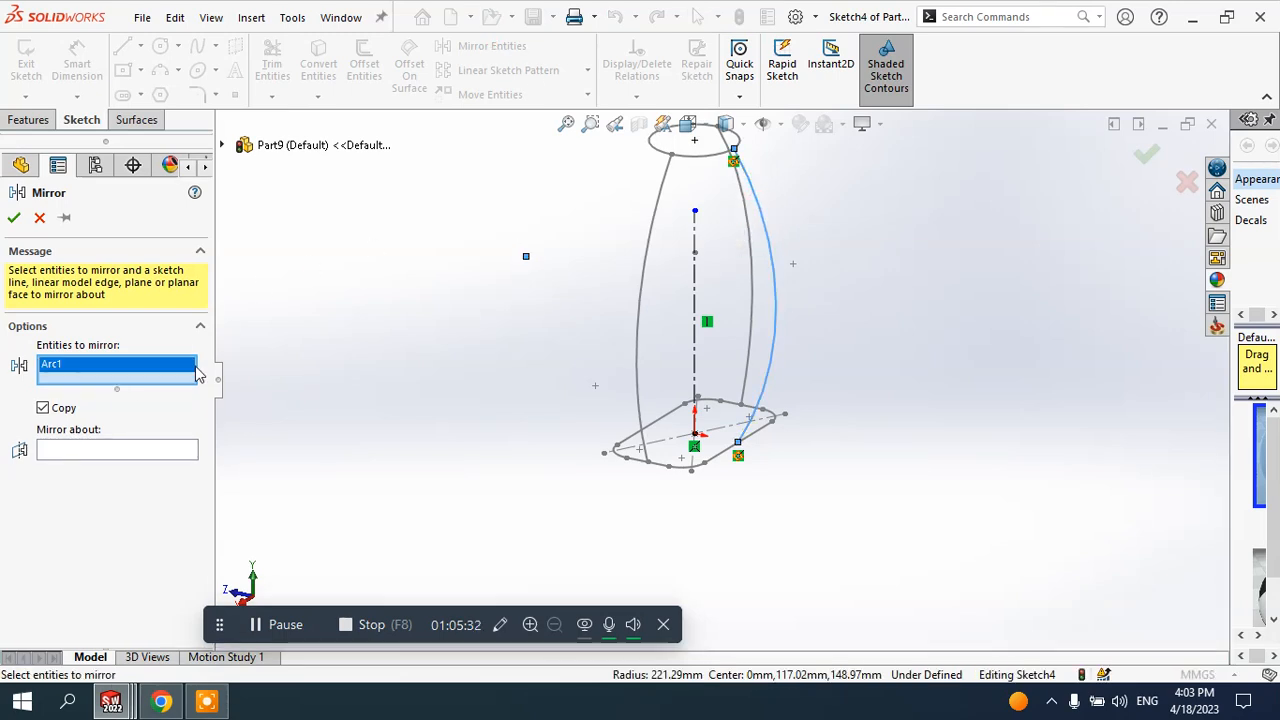
left_click(142, 452)
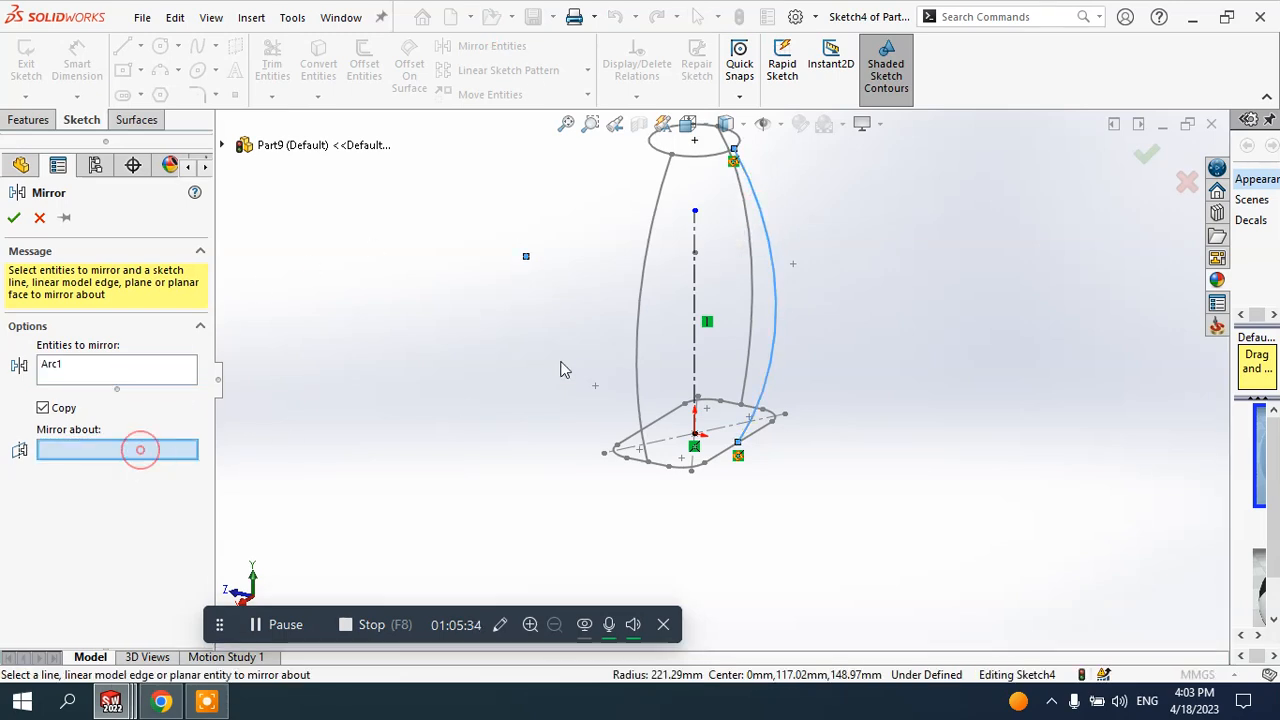
left_click(694, 262)
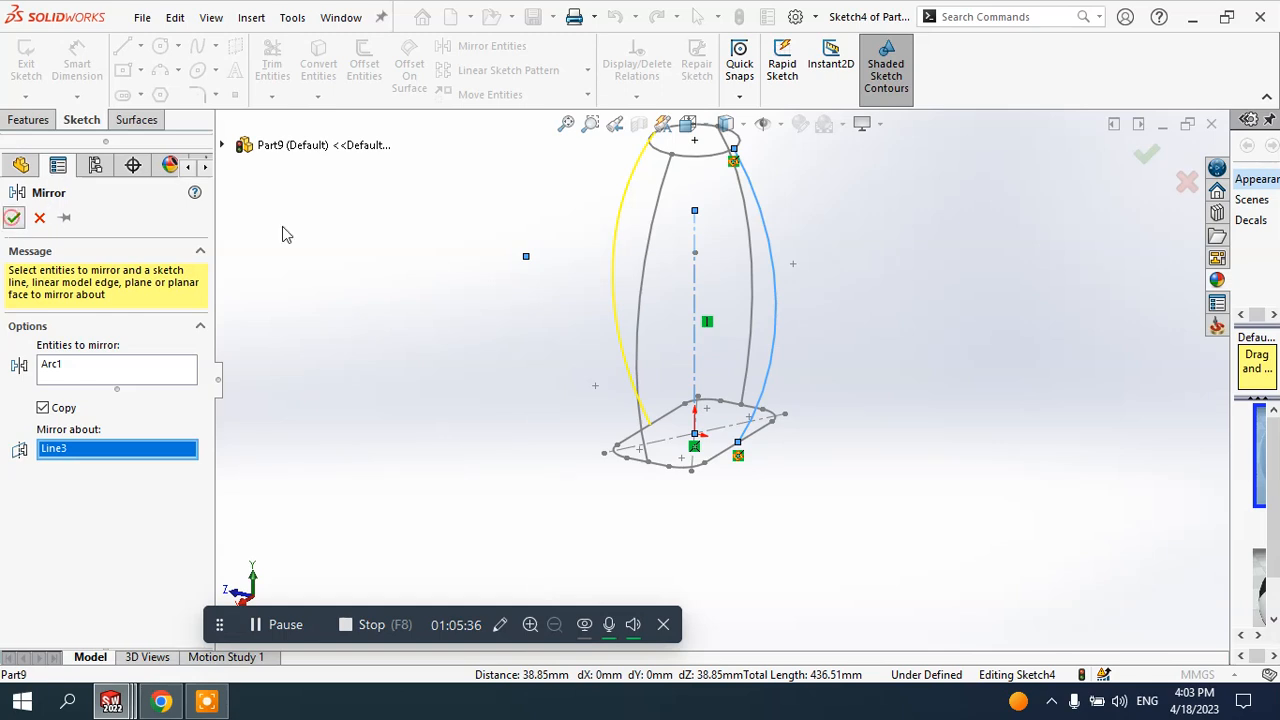
key("Return")
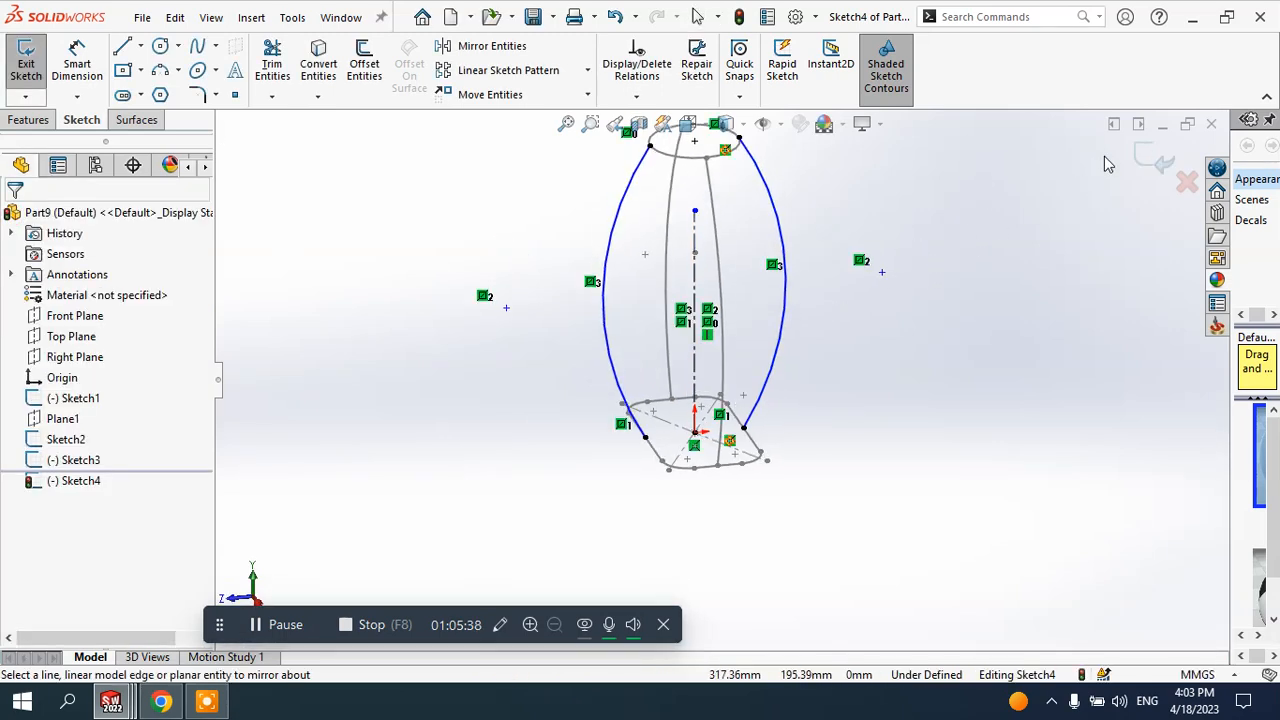
left_click(1155, 172)
mouse_move(991, 249)
middle_mouse_down()
mouse_move(934, 291)
mouse_move(943, 251)
mouse_move(994, 260)
mouse_move(943, 260)
mouse_move(955, 268)
middle_mouse_up()
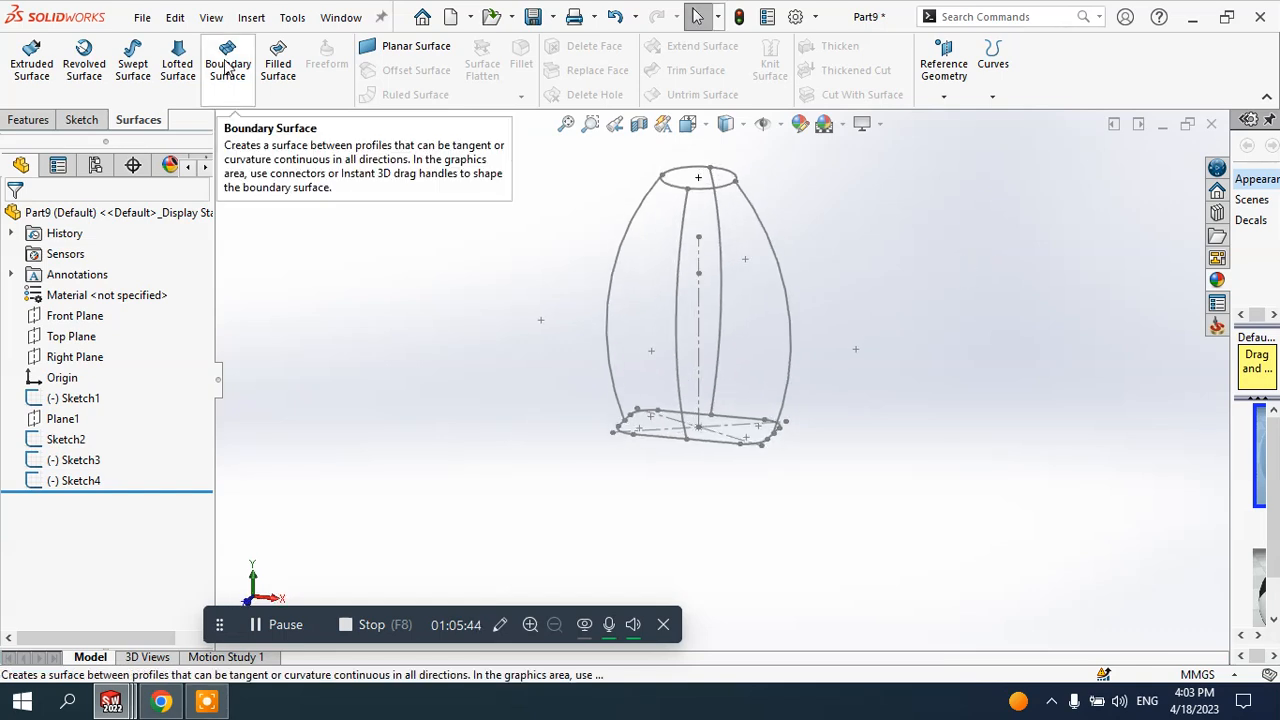
- Start a lofted surface using the top circle and the filleted rectangle at the base as profiles
left_click(181, 62)
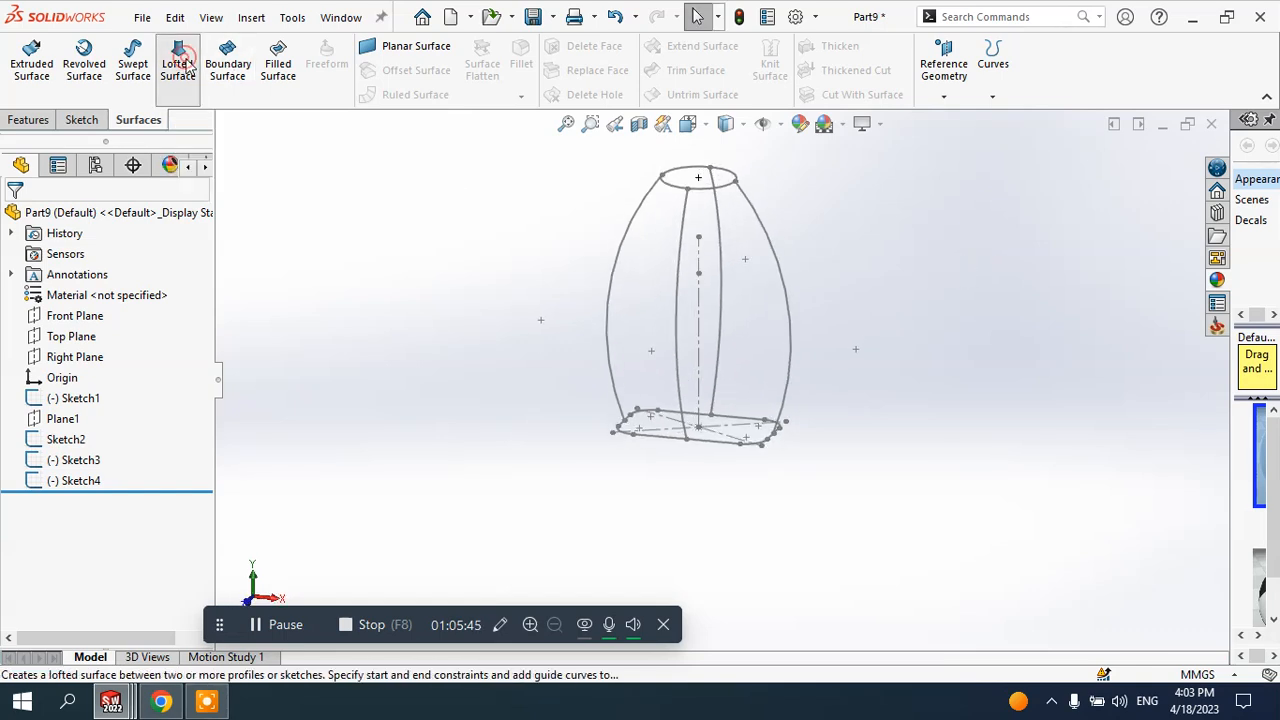
scroll(717, 198, "down", 2)
left_click(731, 204)
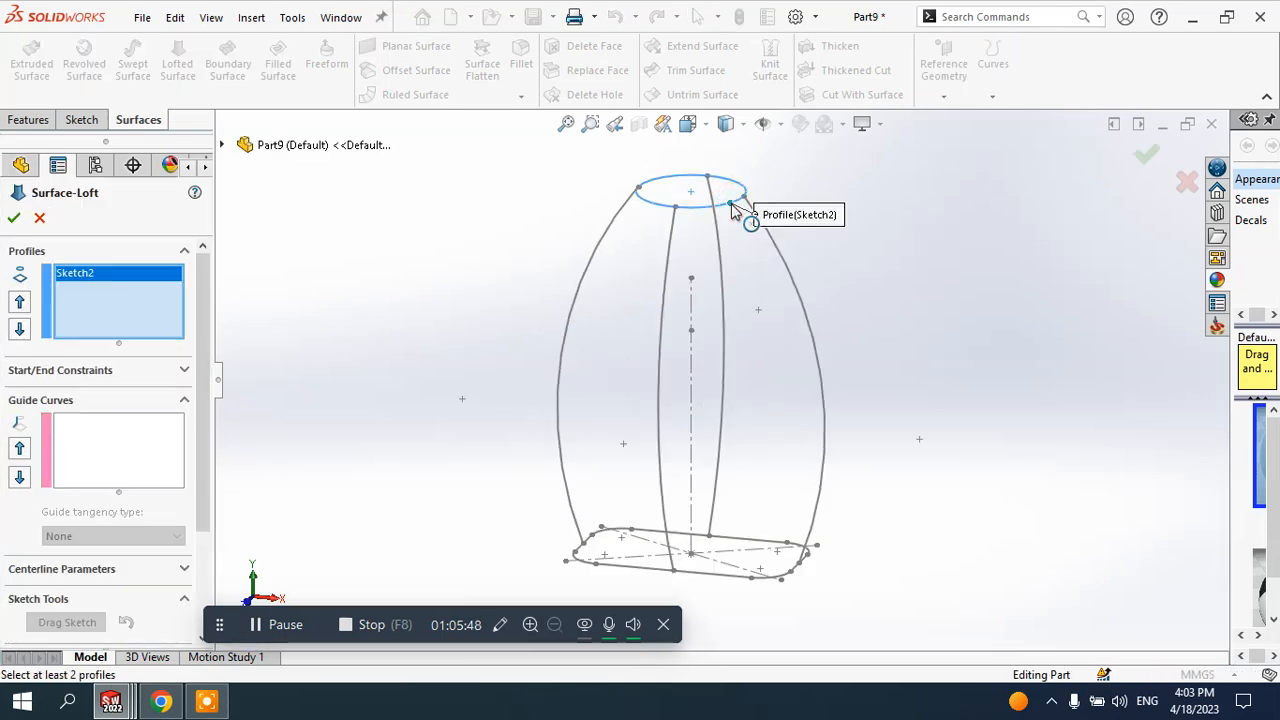
left_click(719, 584)
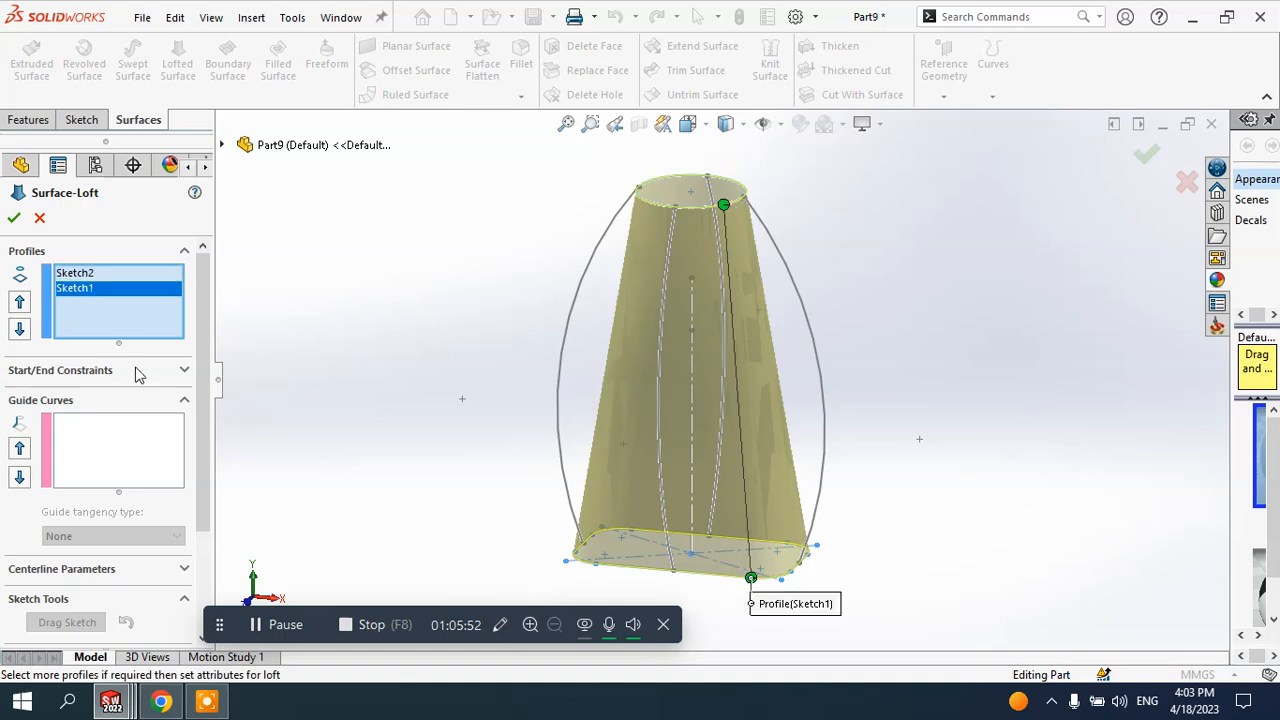
- Add two adjacent side arcs, one from each arc sketch, as the loft's first guide curves
left_click(88, 445)
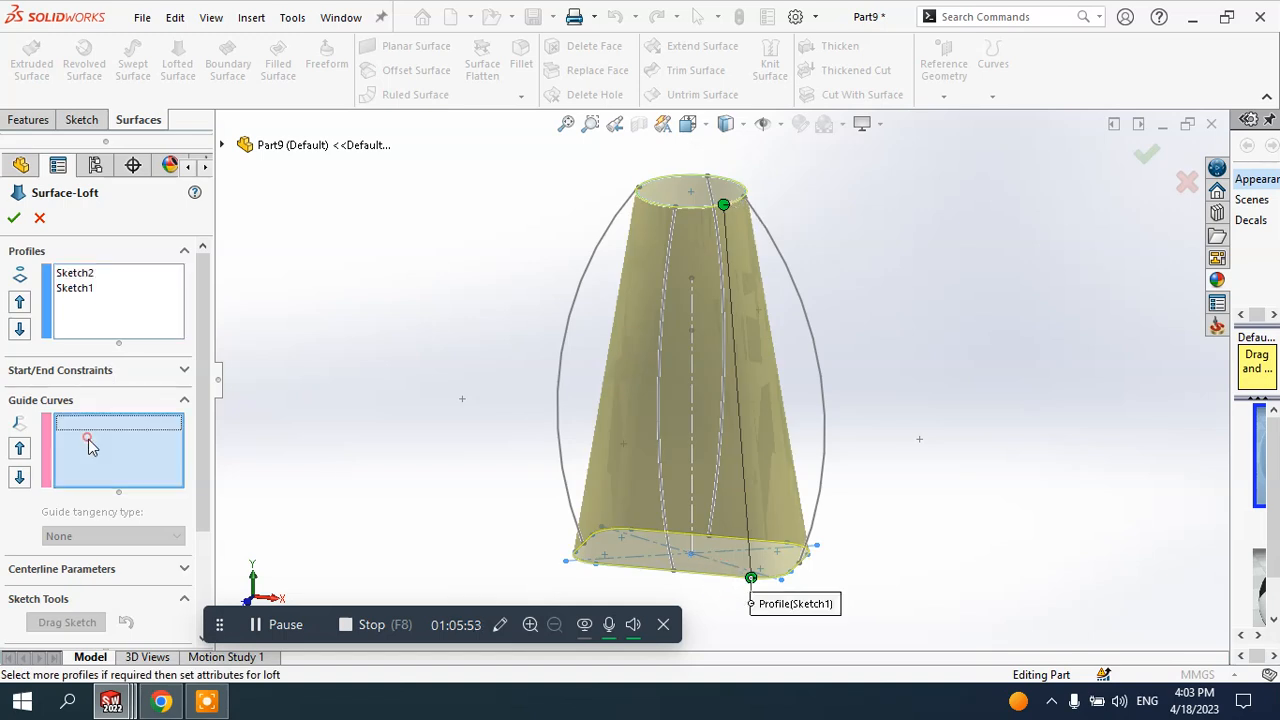
left_click(817, 531)
left_click(866, 583)
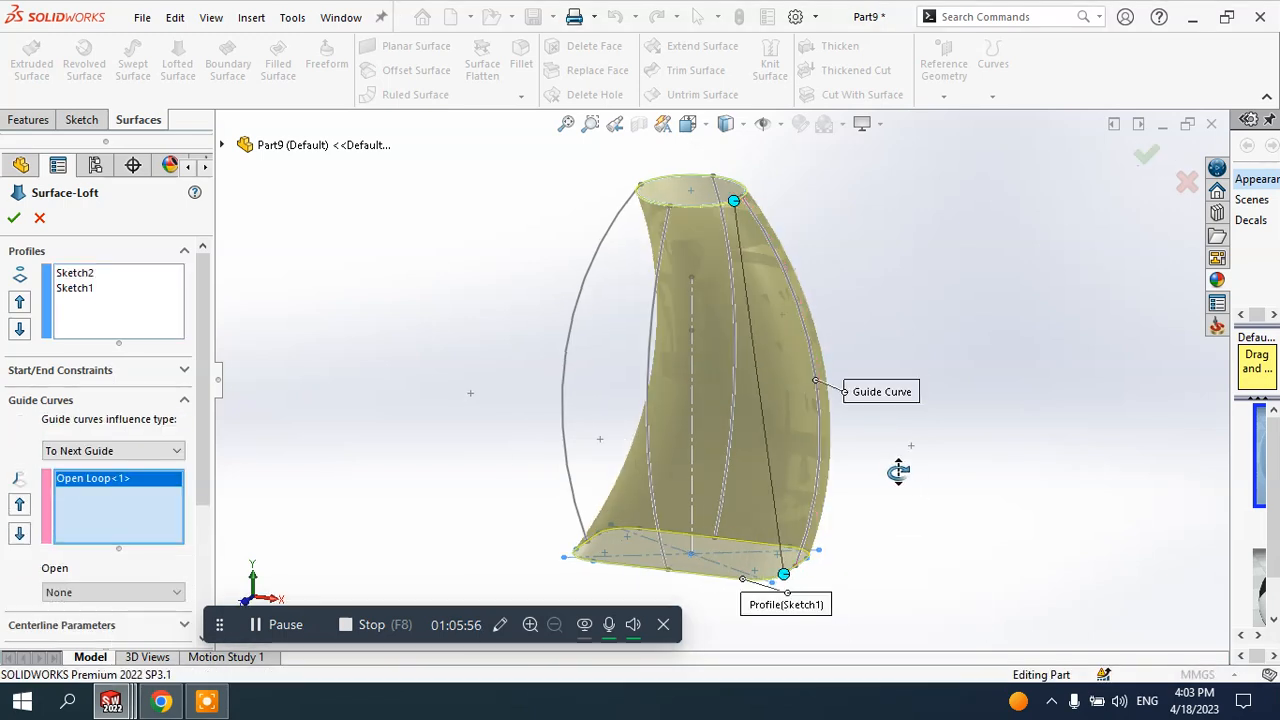
middle_click_drag(897, 471, 791, 534)
left_click(778, 518)
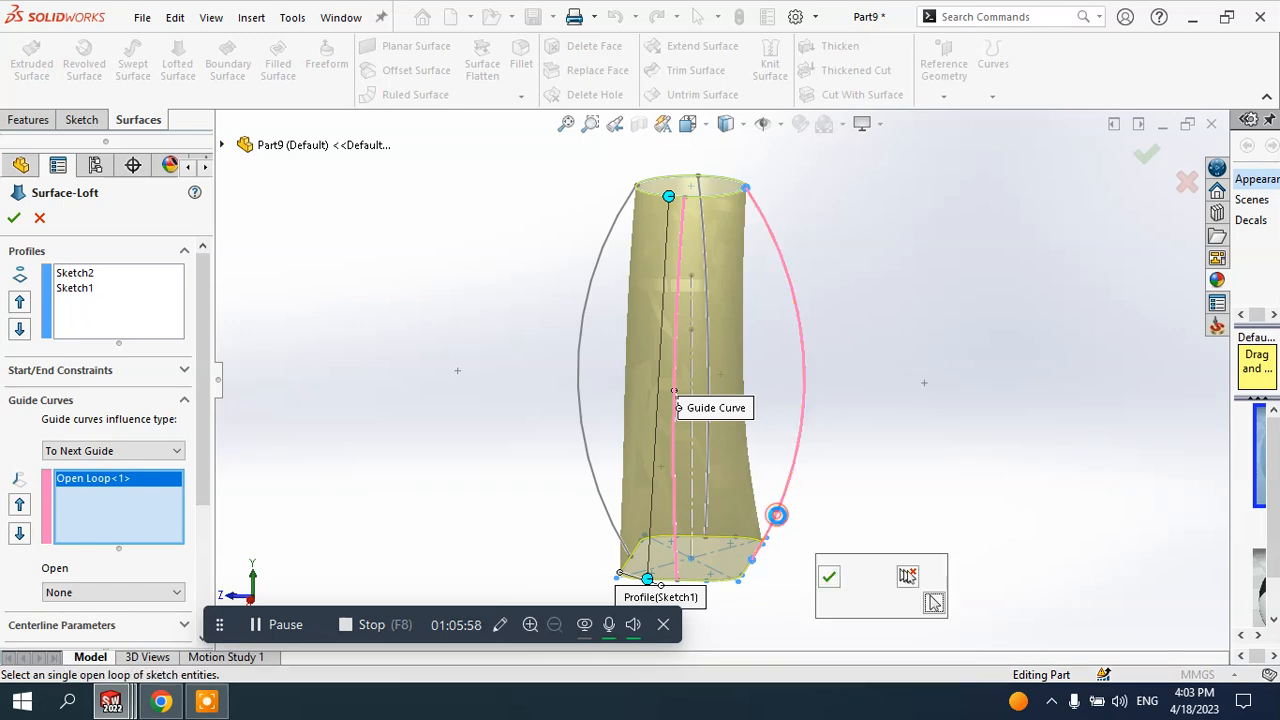
left_click(832, 576)
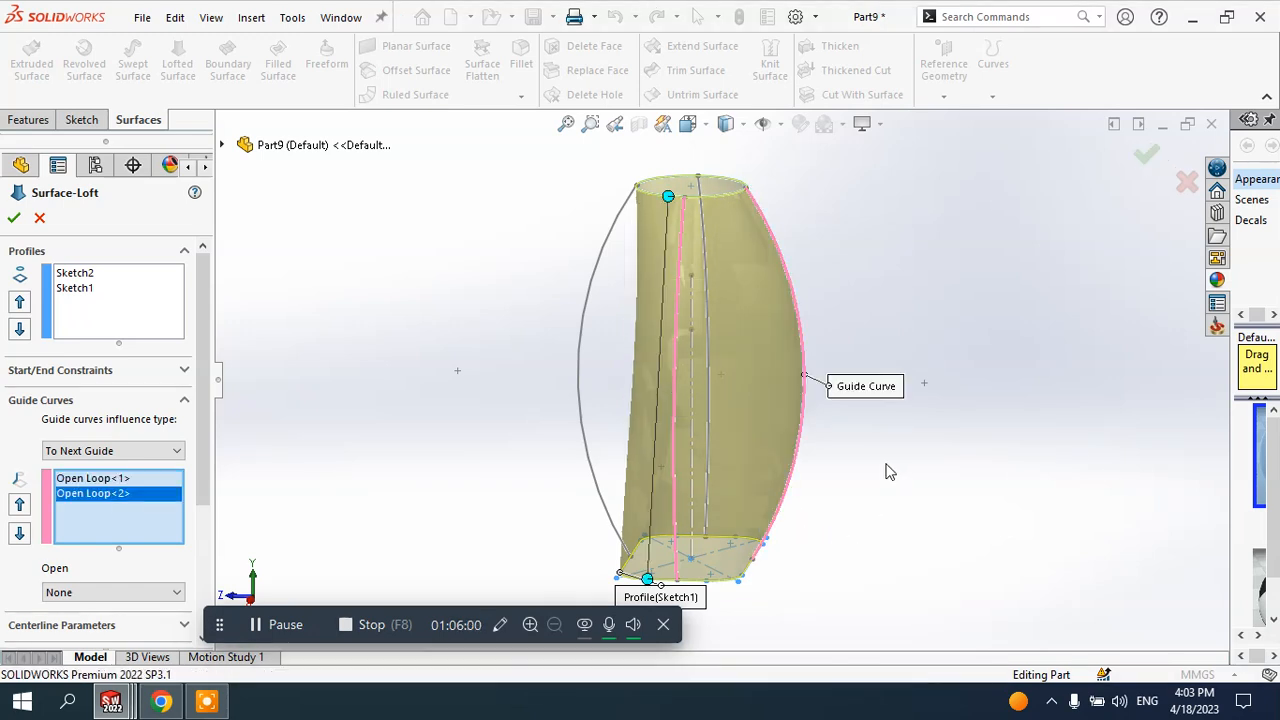
- Add the remaining two side arcs as guide curves and create the lofted bottle surface
middle_click_drag(886, 471, 840, 520)
left_click(823, 513)
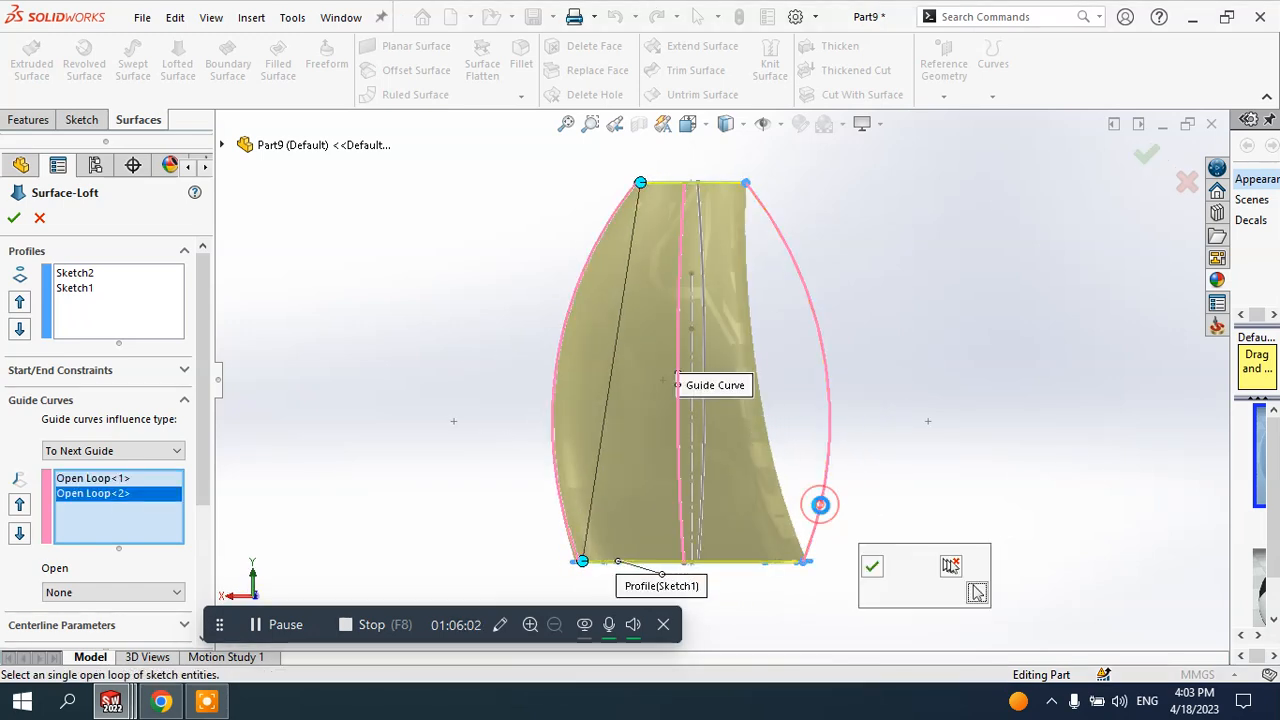
left_click(871, 567)
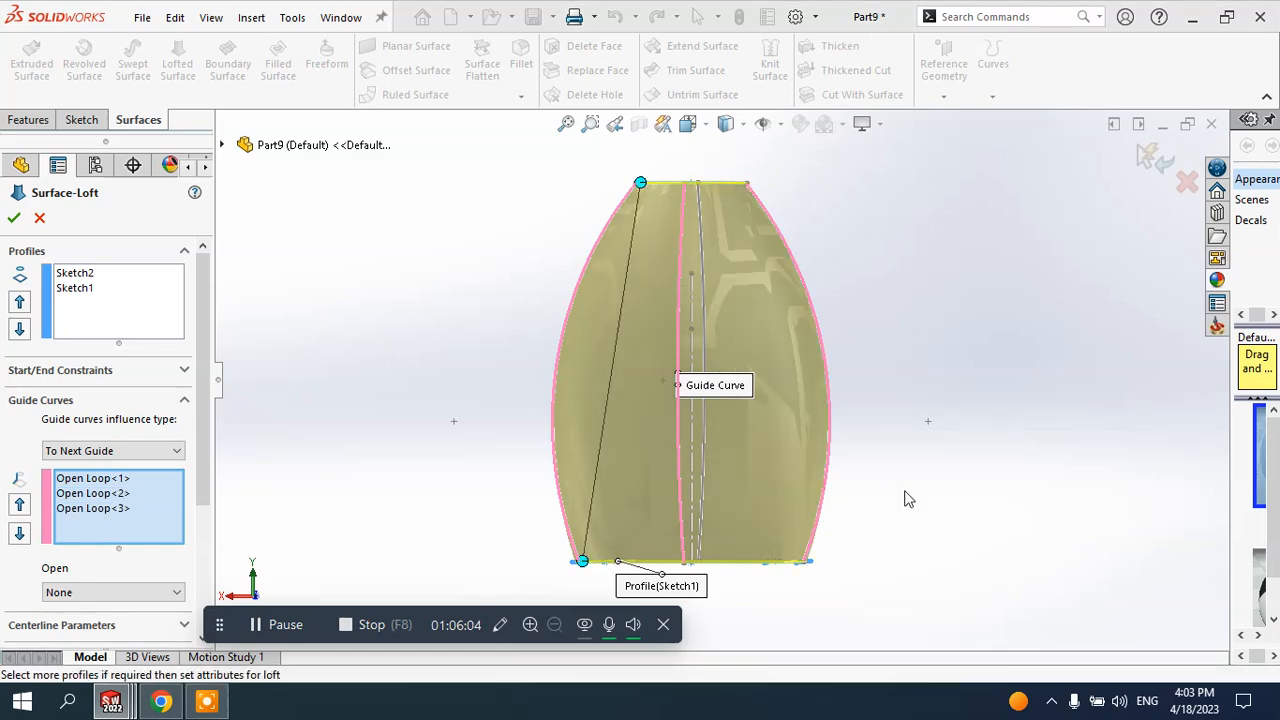
middle_click_drag(906, 494, 783, 533)
left_click(783, 520)
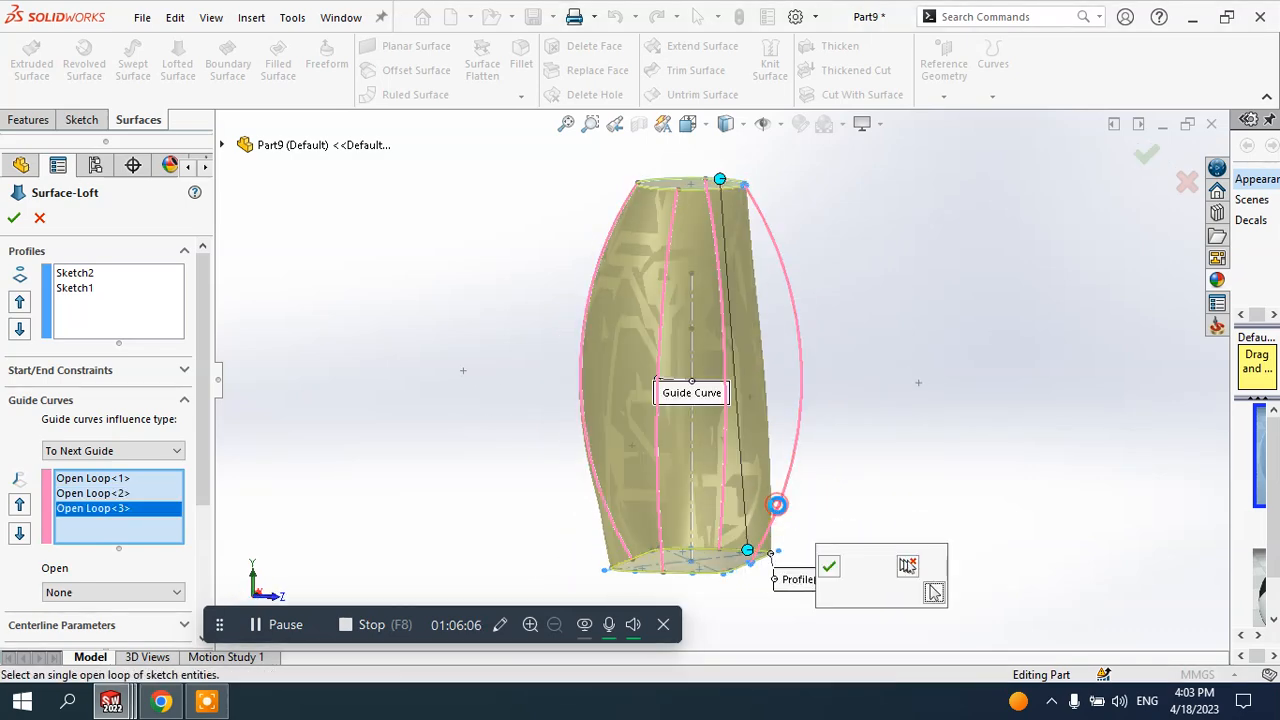
left_click(832, 566)
scroll(868, 450, "up", 2)
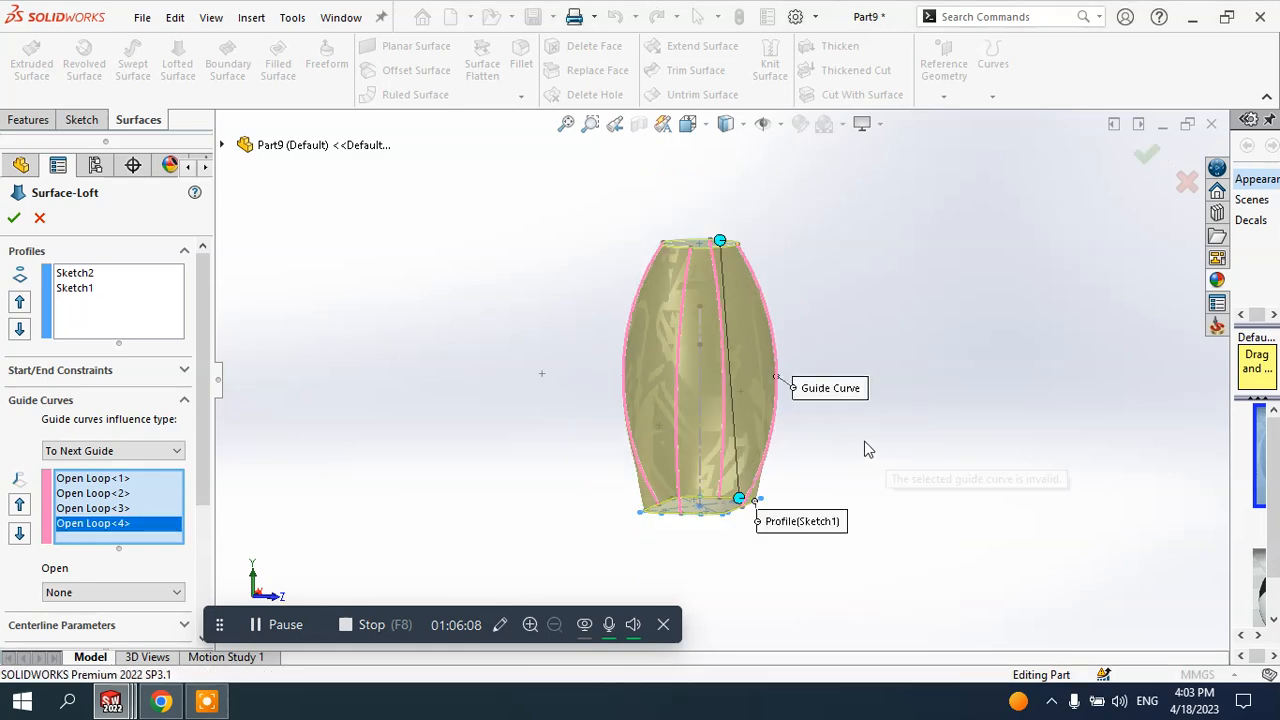
middle_click_drag(866, 449, 977, 431)
left_click(13, 219)
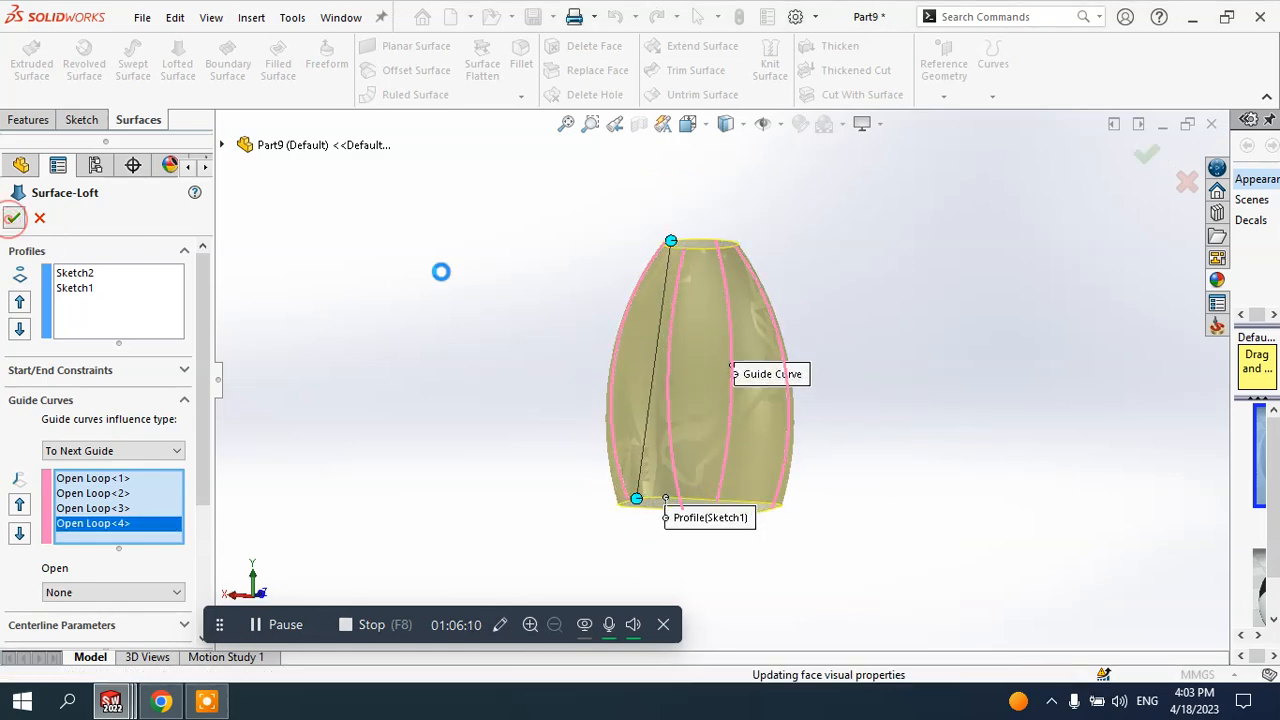
middle_click_drag(506, 291, 552, 281)
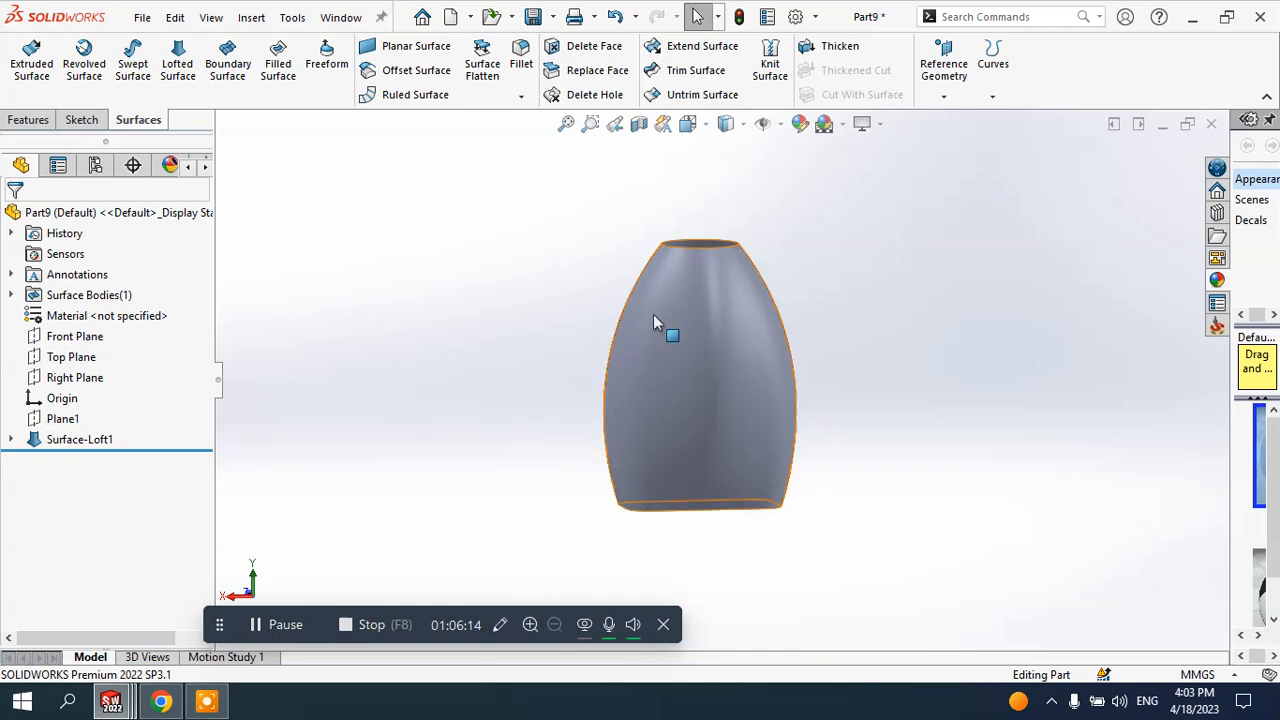
- Close the bottle's open base with a planar surface bounded by the loft's lower edge
middle_click_drag(668, 332, 667, 193)
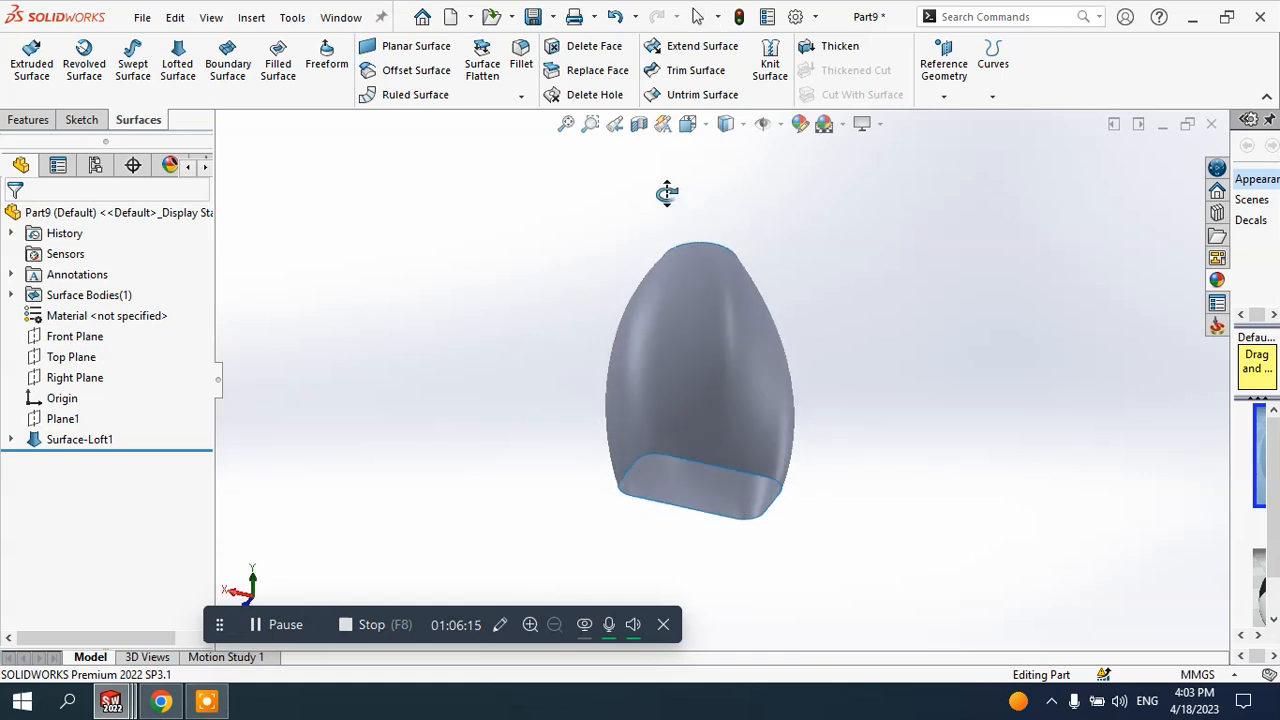
left_click(405, 57)
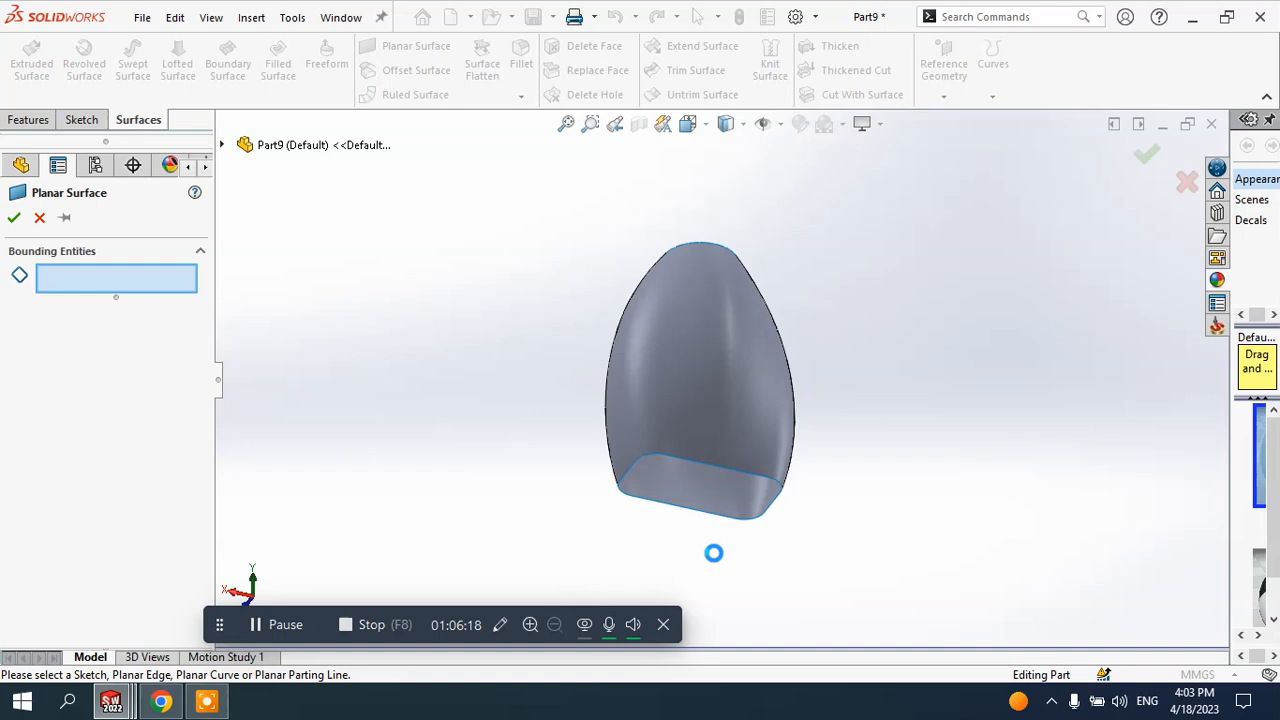
scroll(714, 556, "down", 2)
left_click(655, 390)
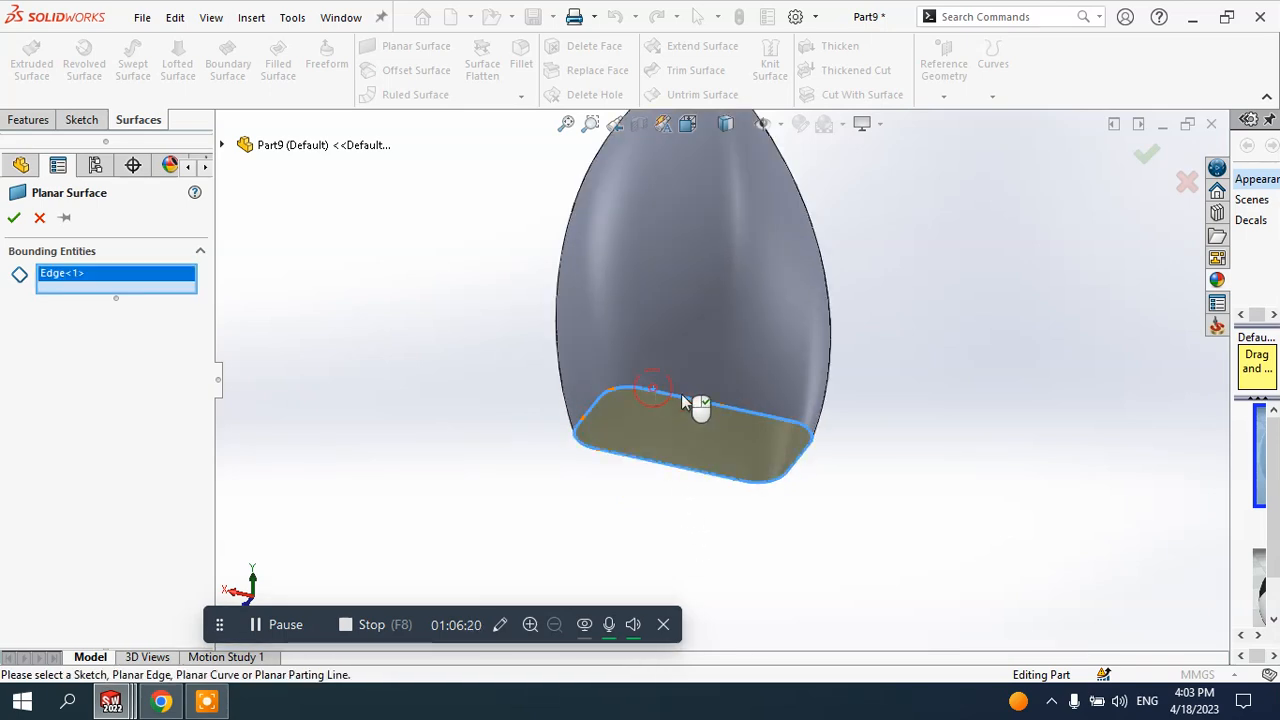
key("Return")
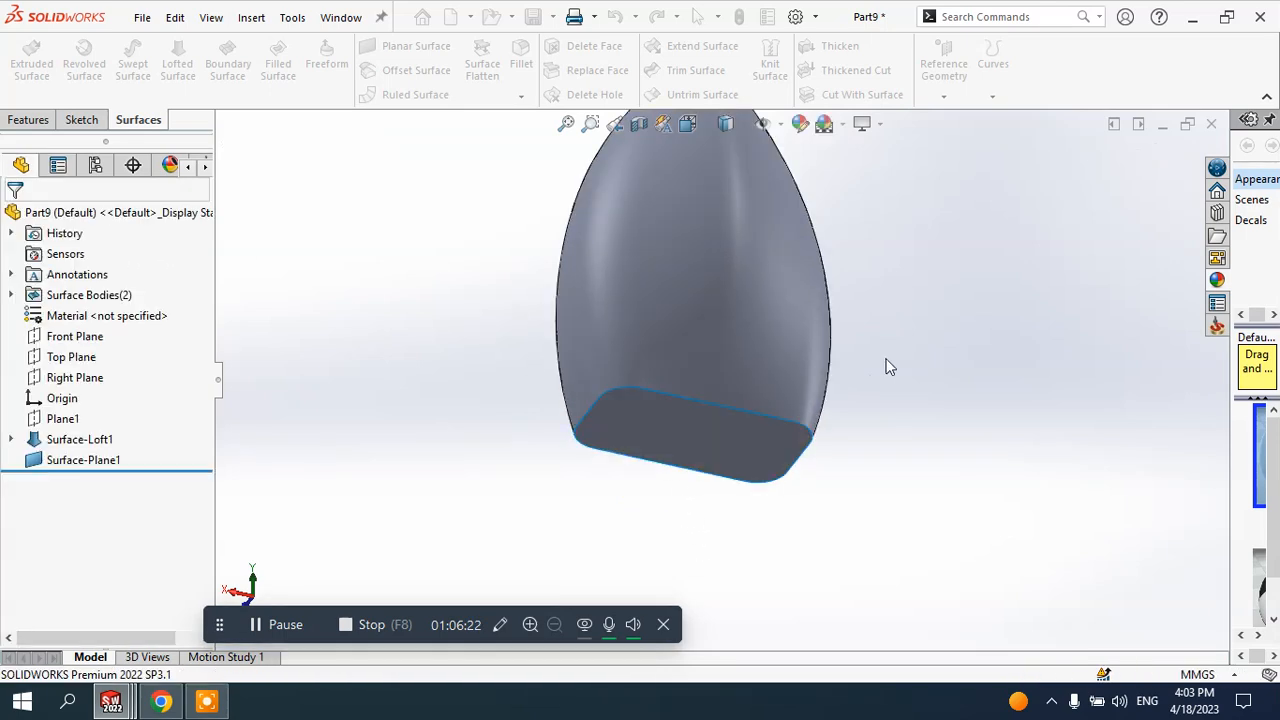
middle_click_drag(831, 374, 771, 264)
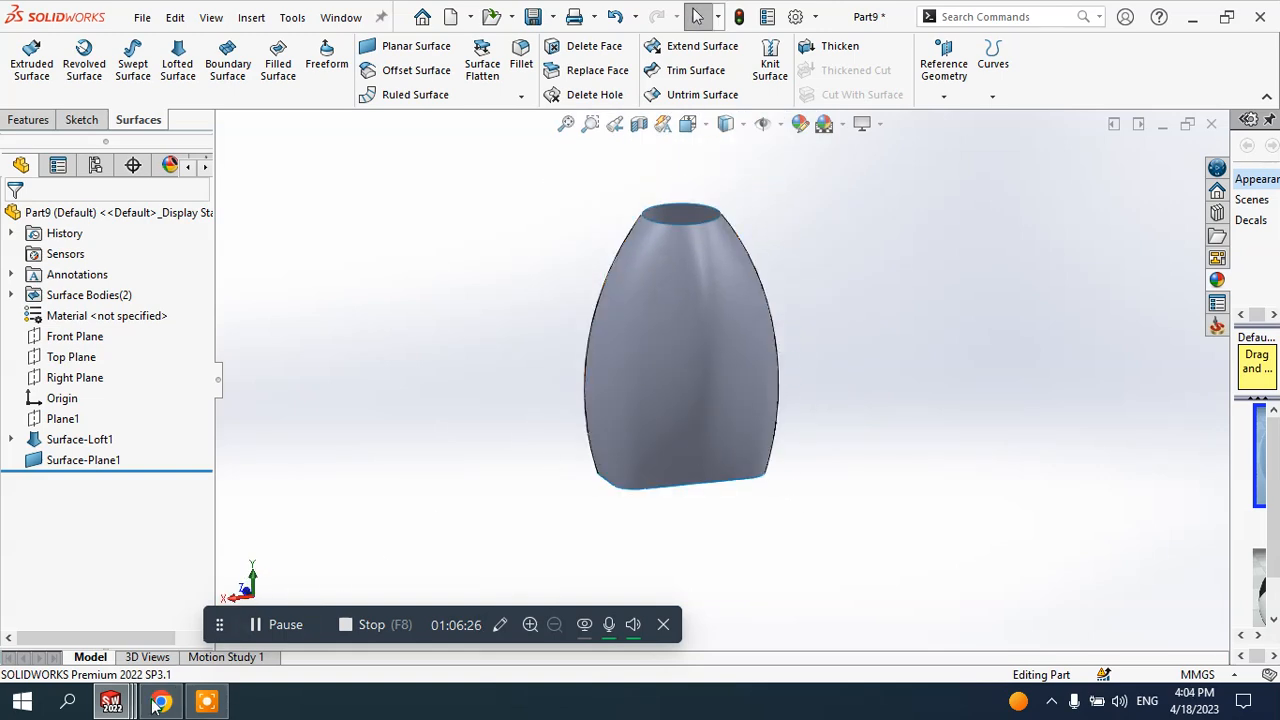
- Examine the wavy inset panel in the offset and trim reference part and return to the new bottle part
mouse_move(111, 703)
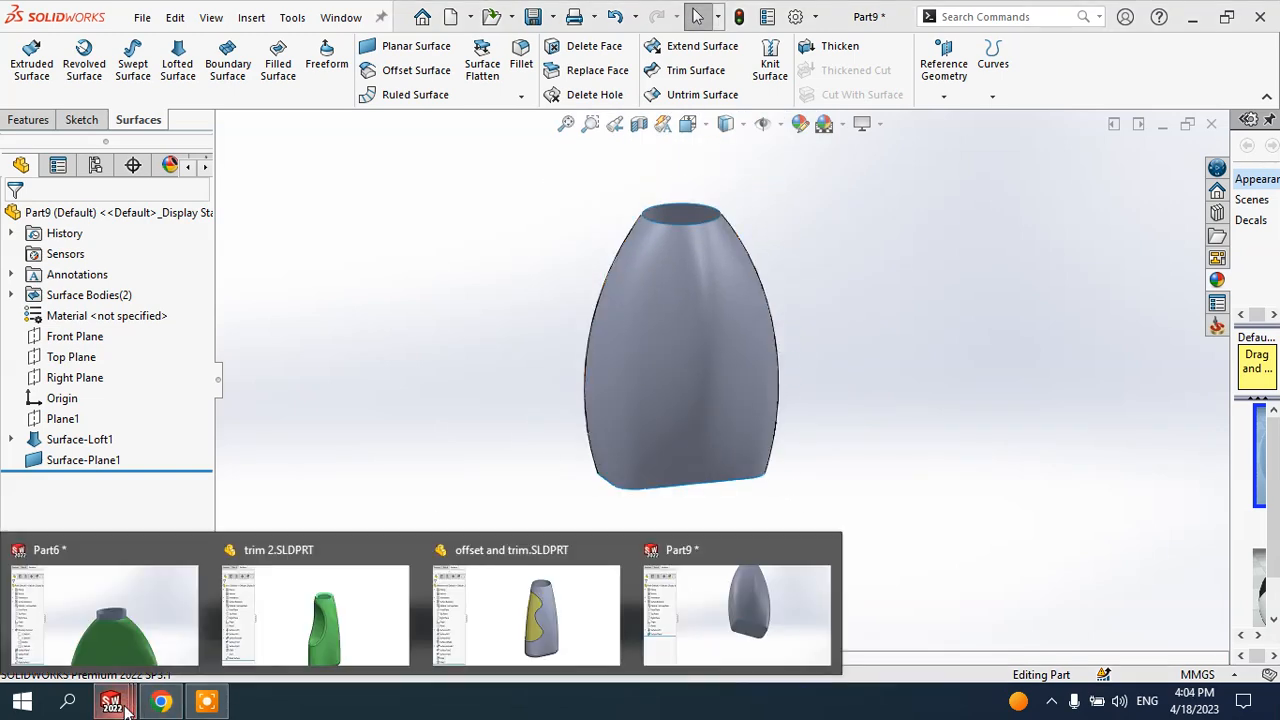
left_click(537, 608)
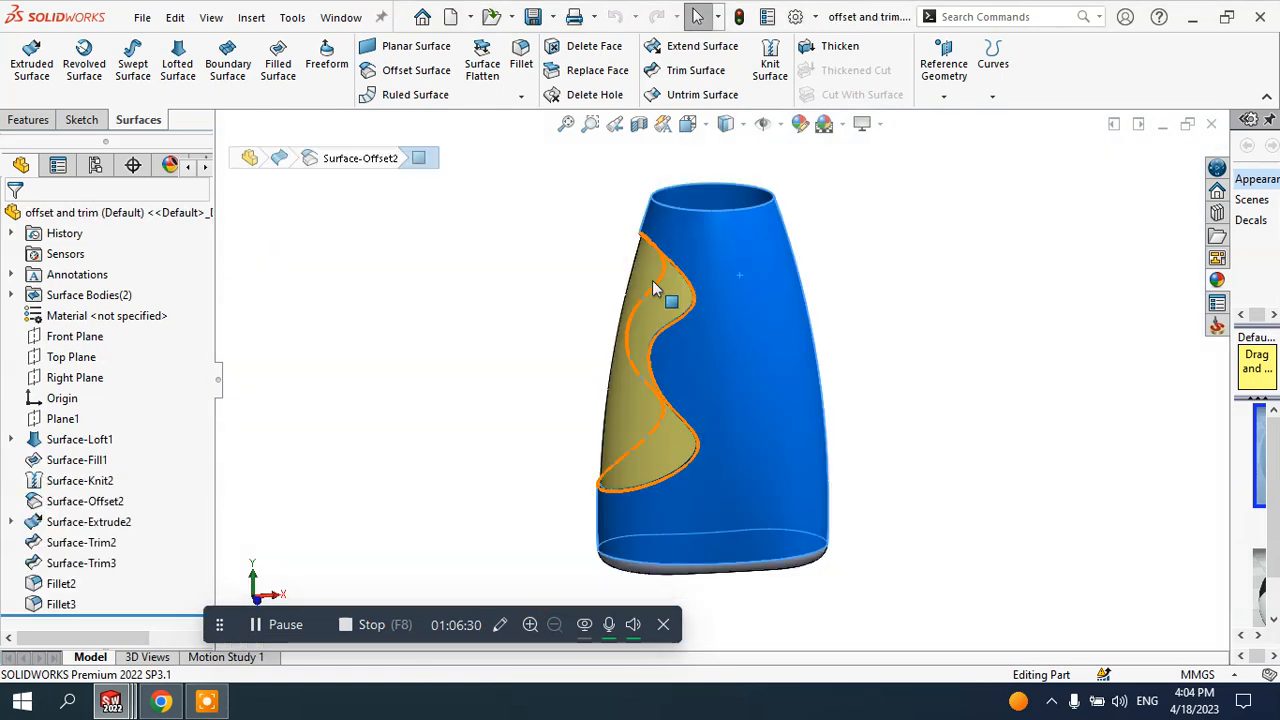
middle_click_drag(663, 447, 723, 474)
scroll(726, 458, "down", 1)
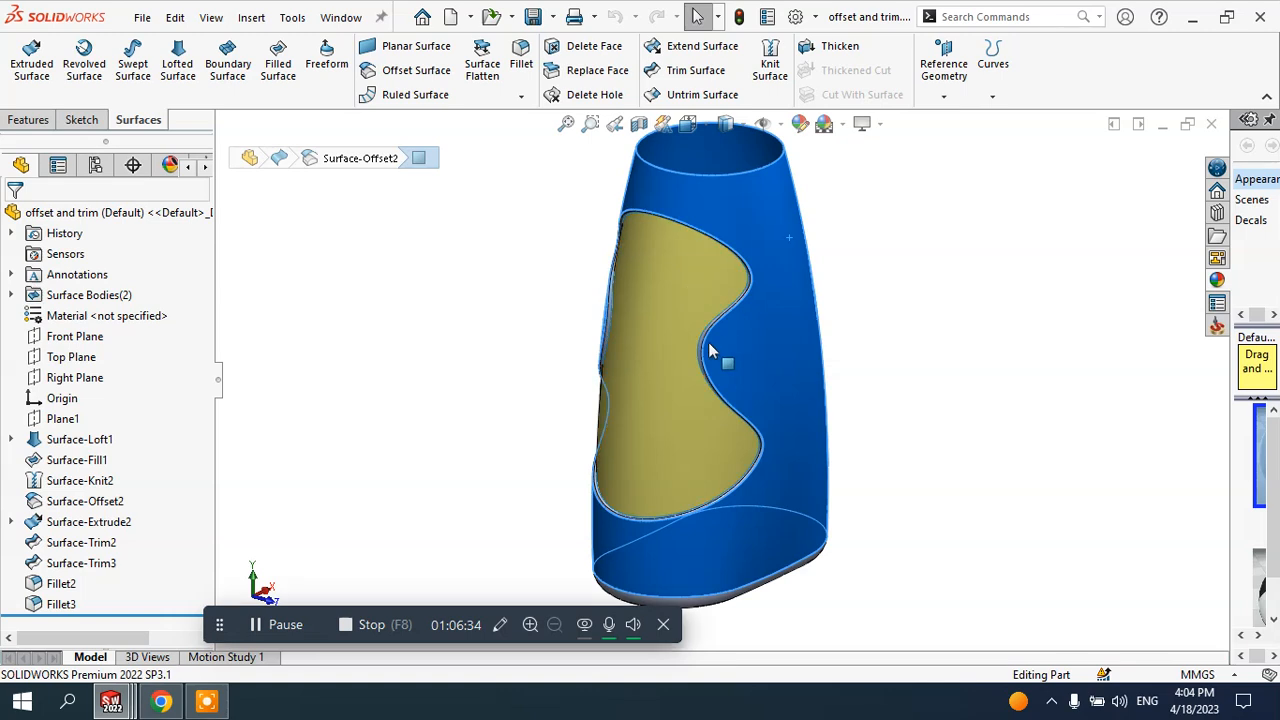
middle_click_drag(709, 347, 678, 332)
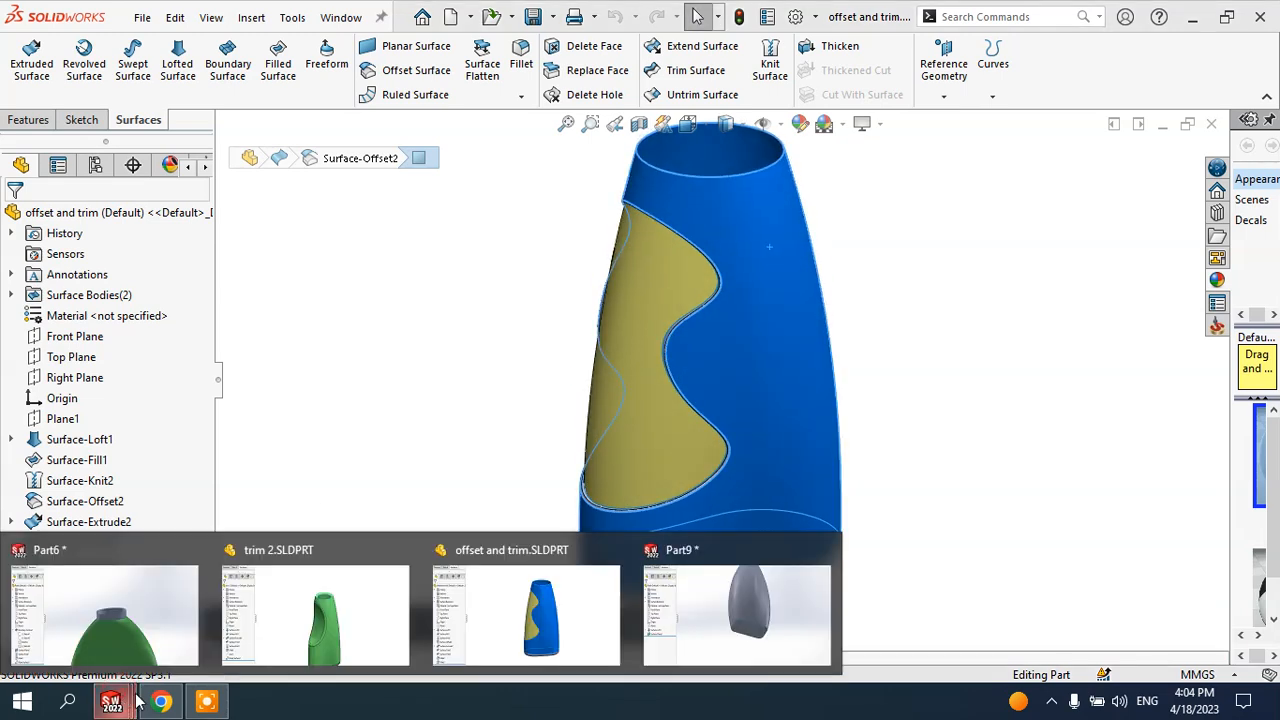
key("ctrl+Tab")
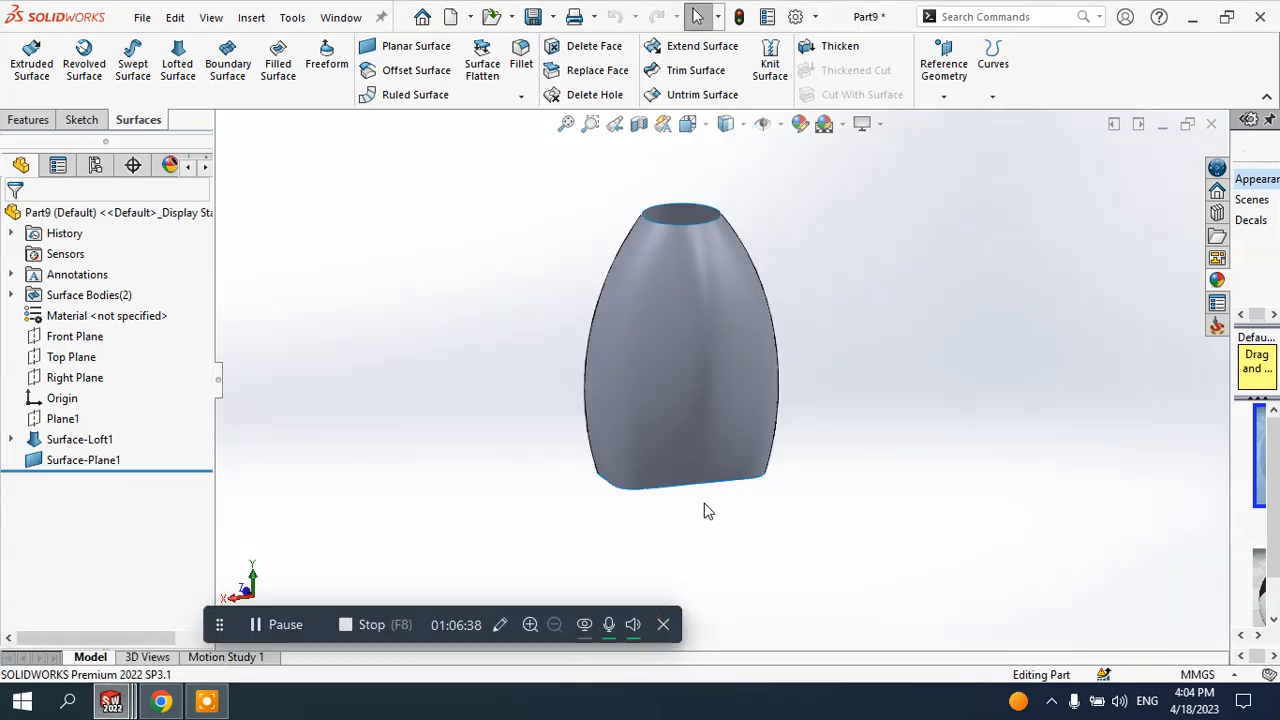
- Apply a light yellow color to the lofted face of the bottle
scroll(708, 390, "up", 1)
left_click(707, 277)
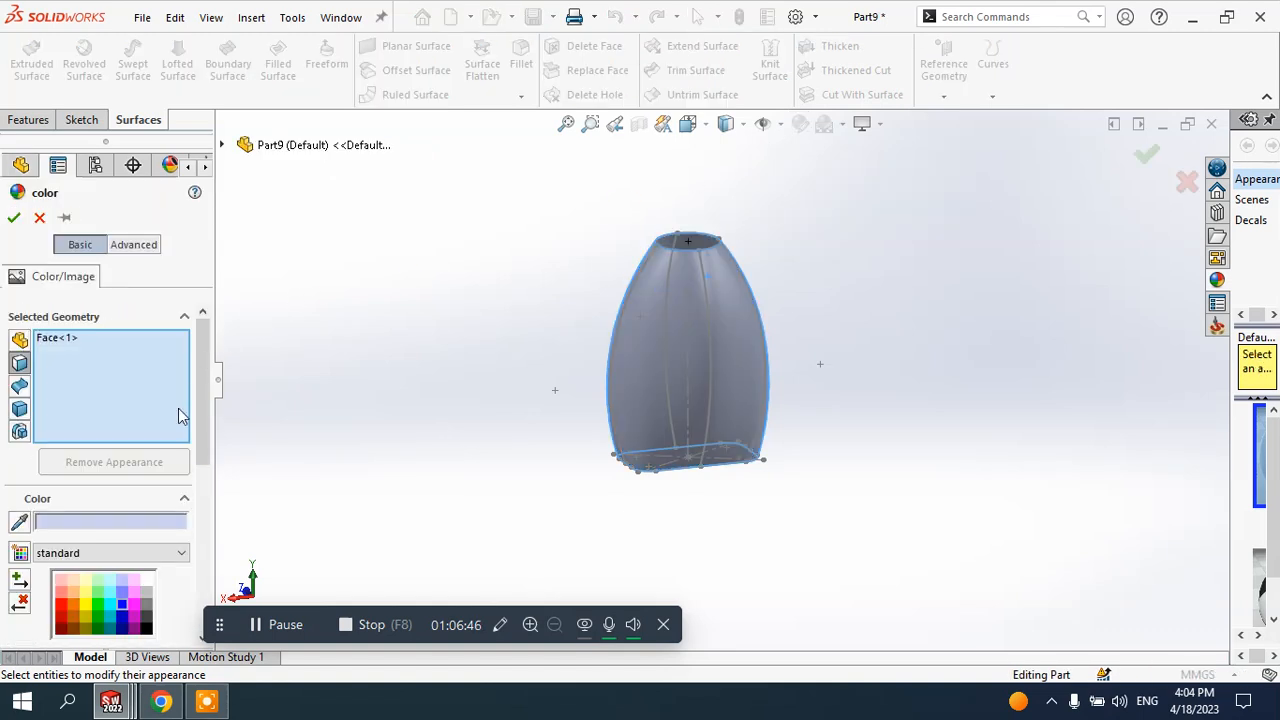
left_click(90, 597)
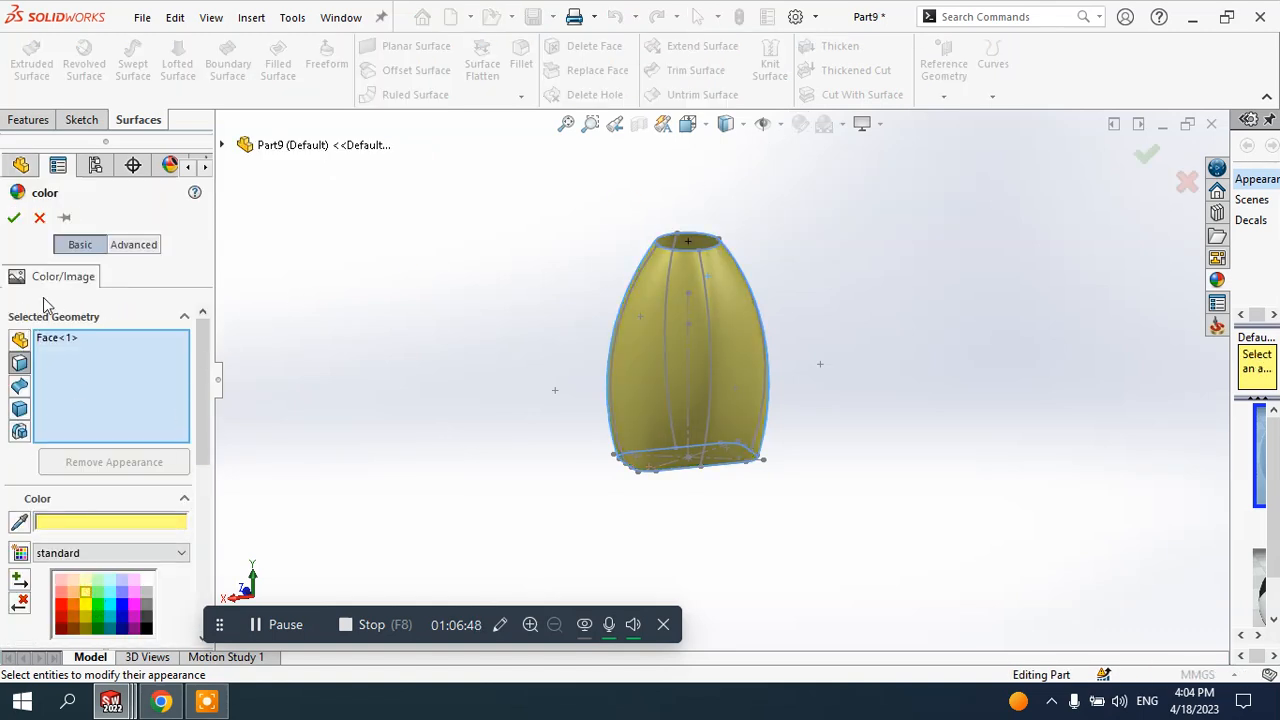
left_click(13, 220)
middle_click_drag(490, 281, 483, 180)
scroll(648, 422, "down", 3)
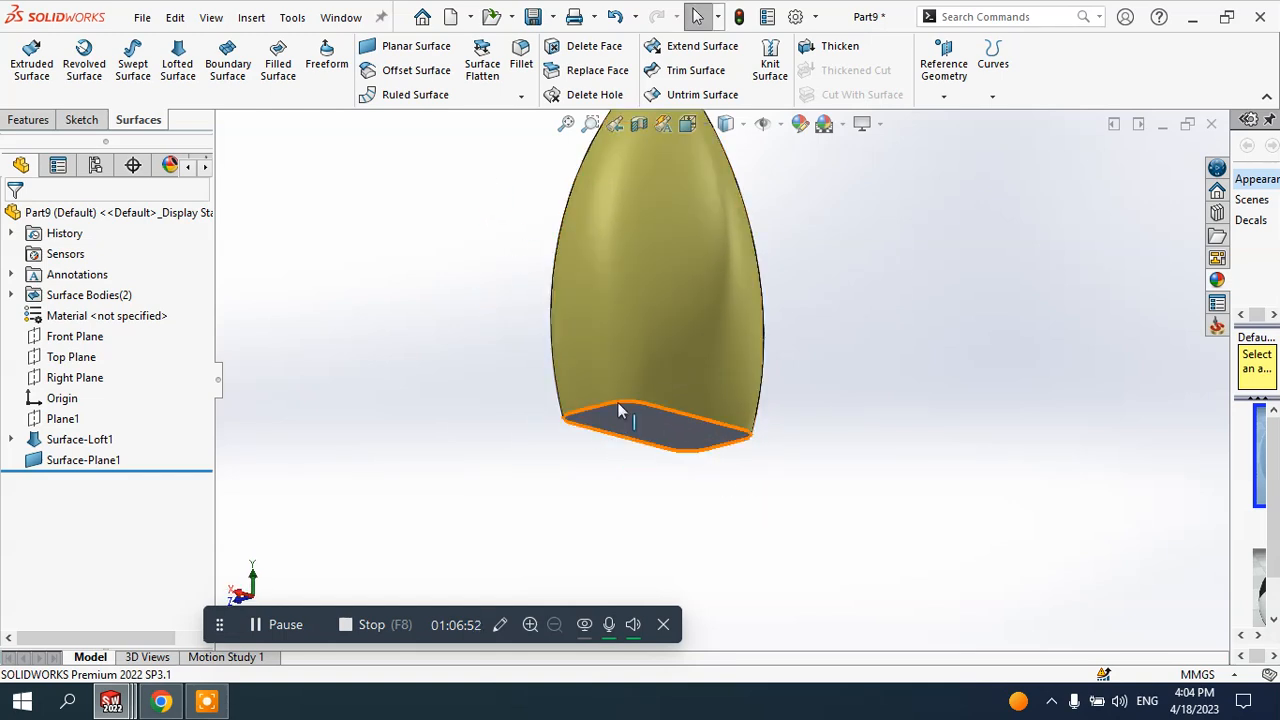
middle_click_drag(618, 403, 669, 430)
- Start an offset surface from the lofted bottle face and set its distance to 2 mm
scroll(670, 300, "up", 3)
middle_click_drag(670, 291, 748, 252)
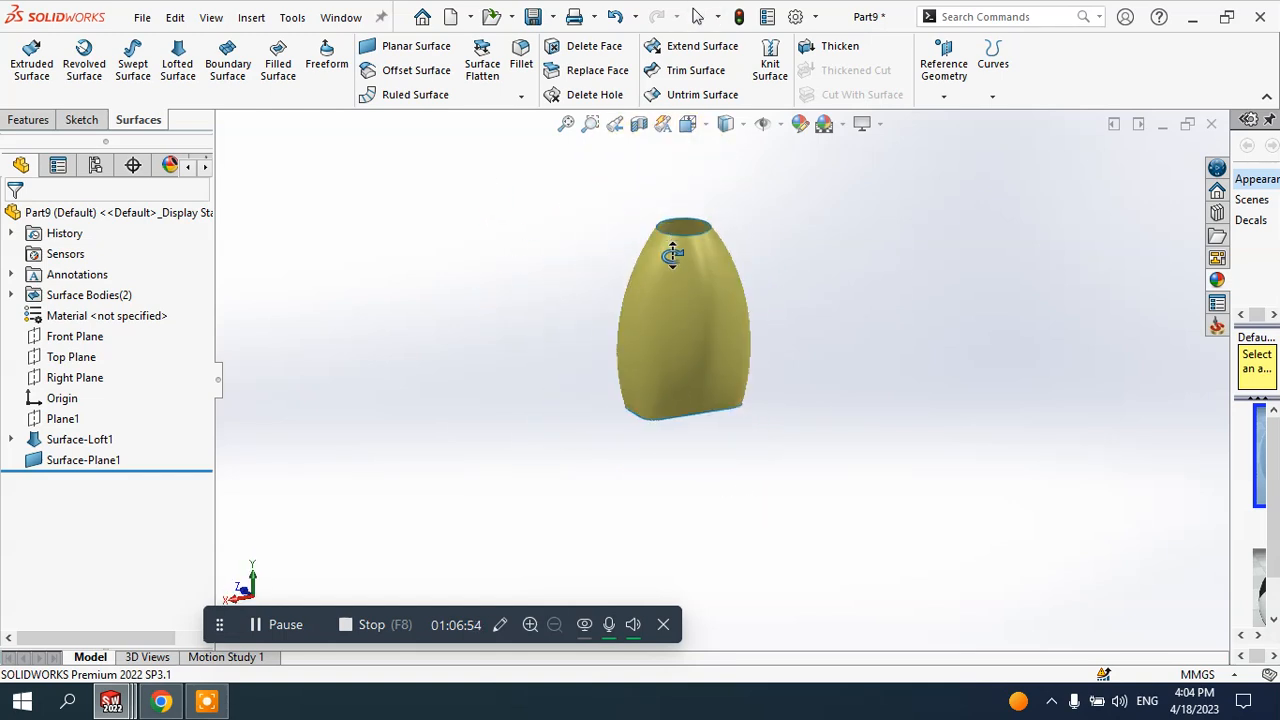
scroll(686, 258, "down", 3)
middle_click_drag(677, 331, 651, 309)
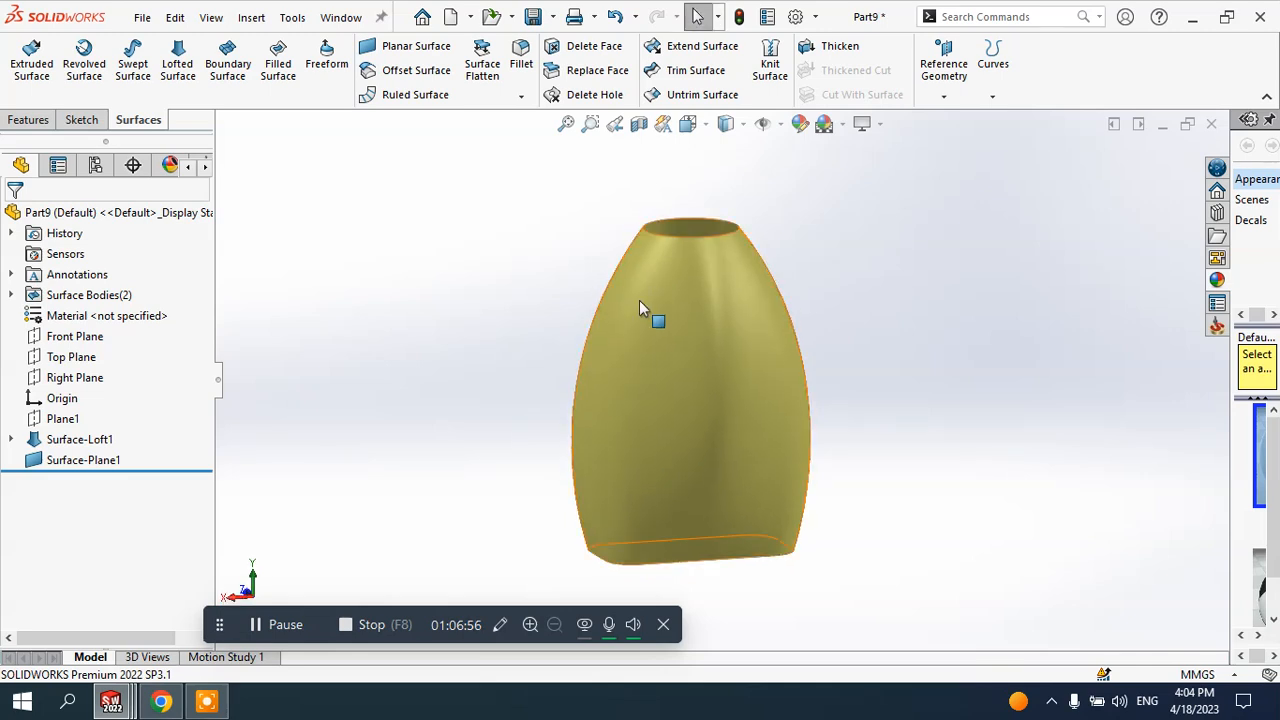
left_click(416, 70)
scroll(630, 283, "down", 2)
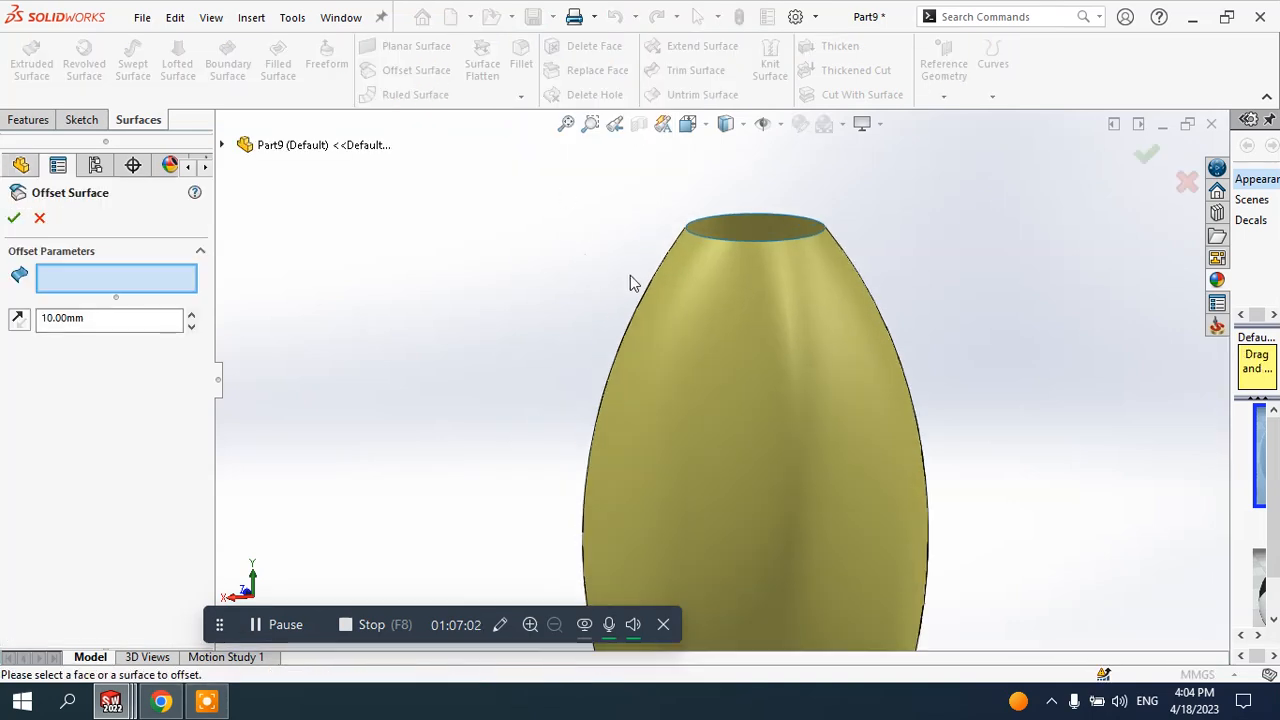
left_click(719, 305)
scroll(719, 305, "up", 2)
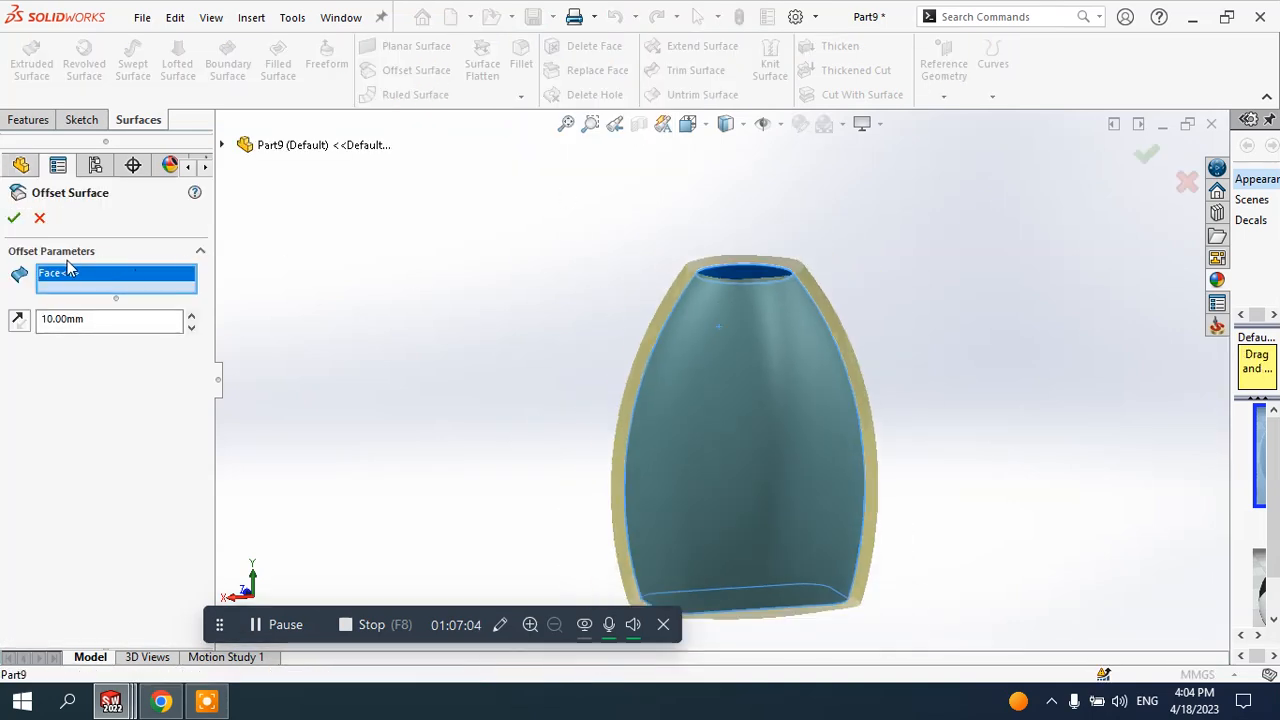
left_click(88, 318)
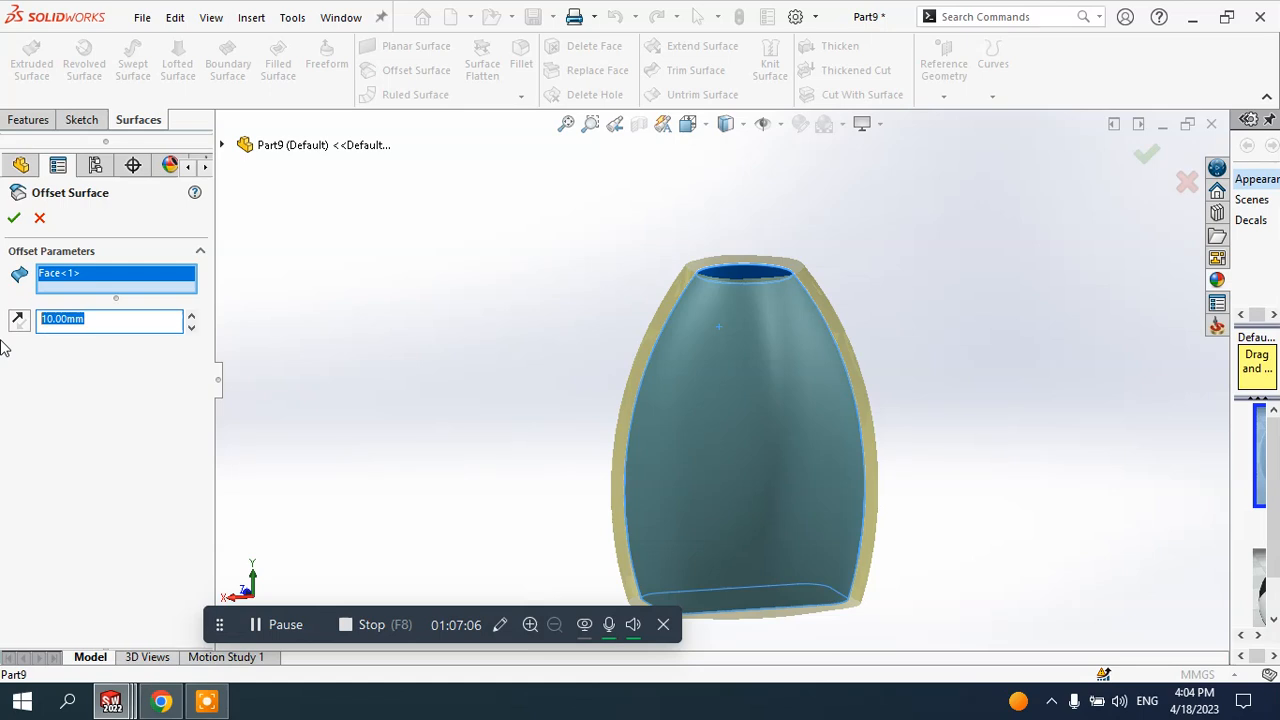
type("2")
key("Return")
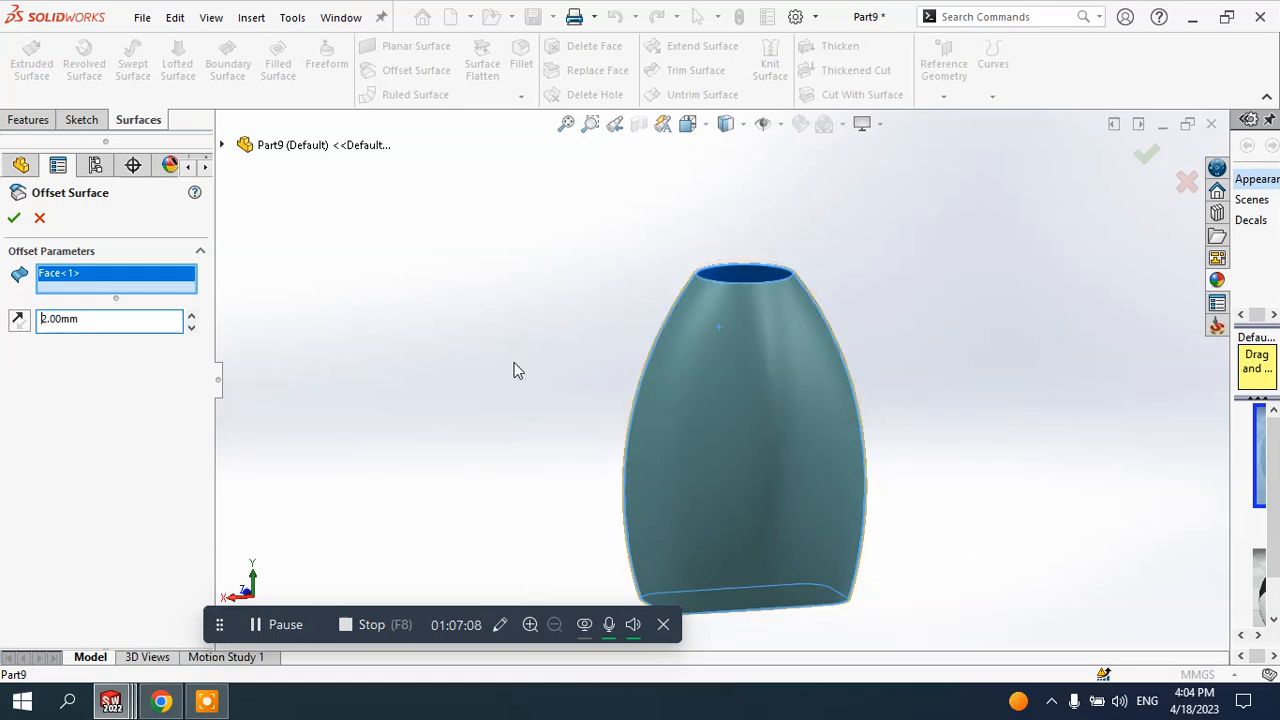
- Flip the offset direction and back so it points outward, and create the offset surface
scroll(757, 251, "down", 5)
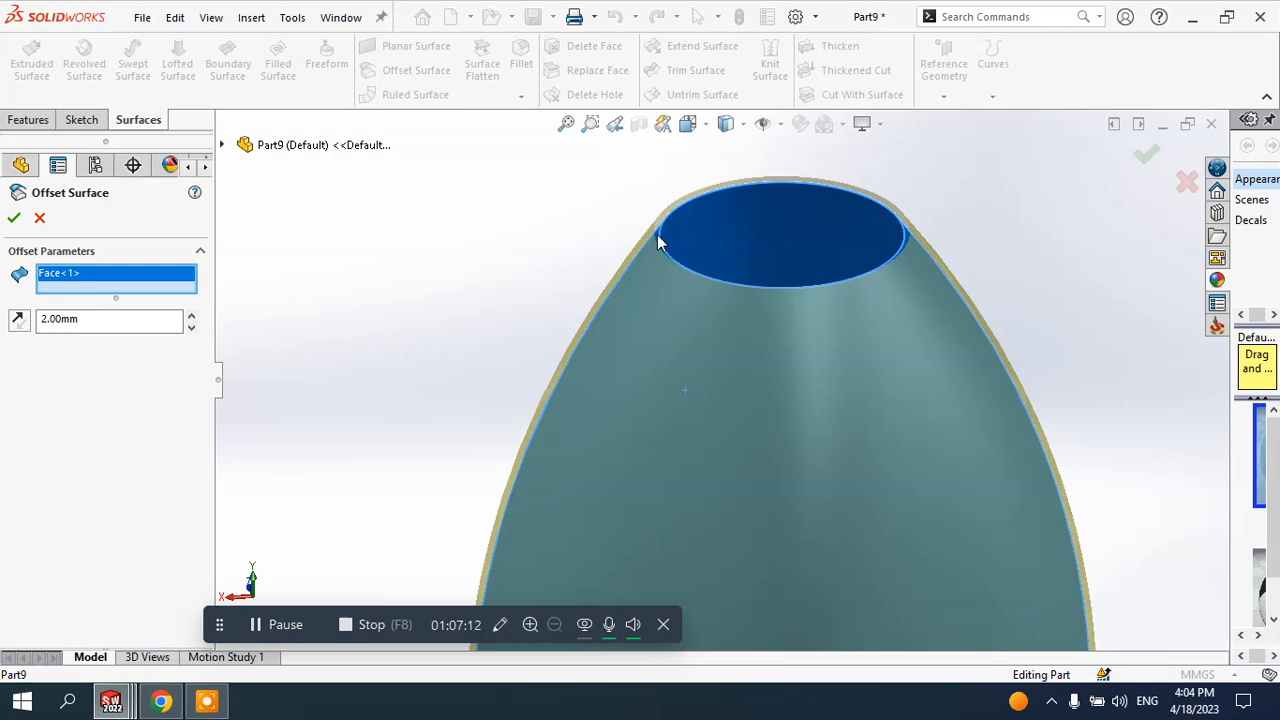
left_click(19, 320)
left_click(19, 320)
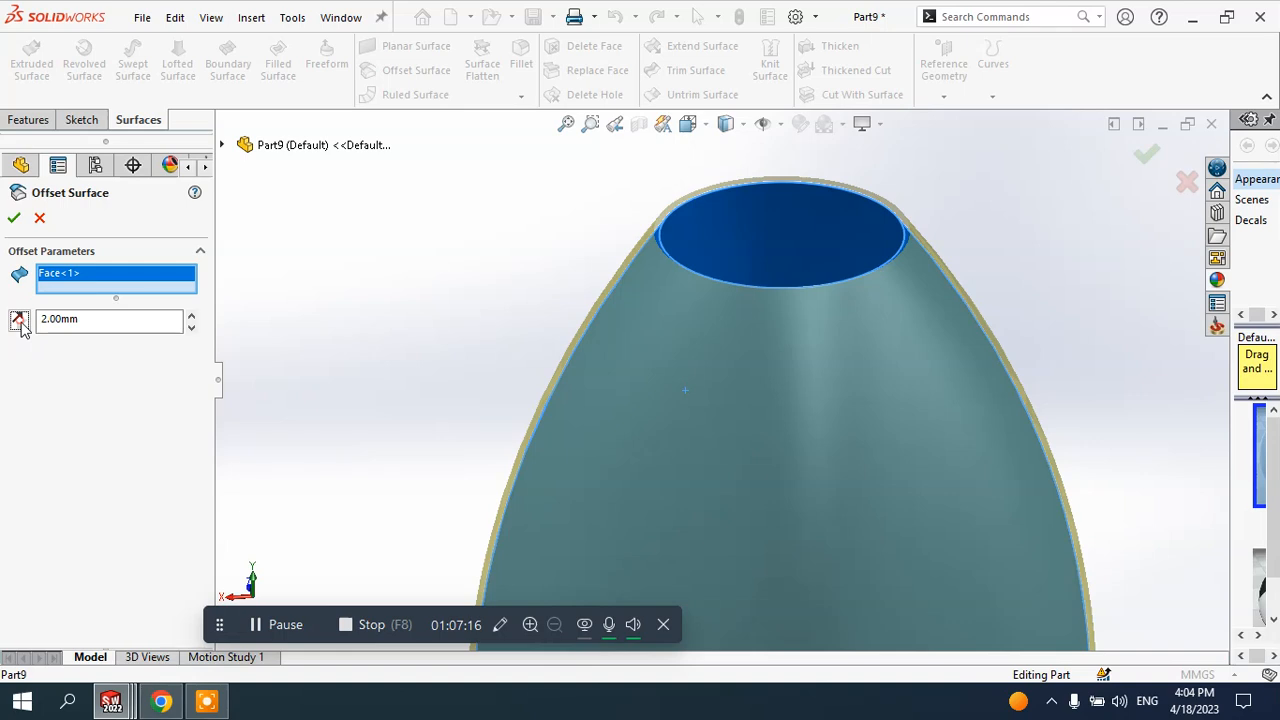
left_click(13, 222)
scroll(553, 268, "up", 5)
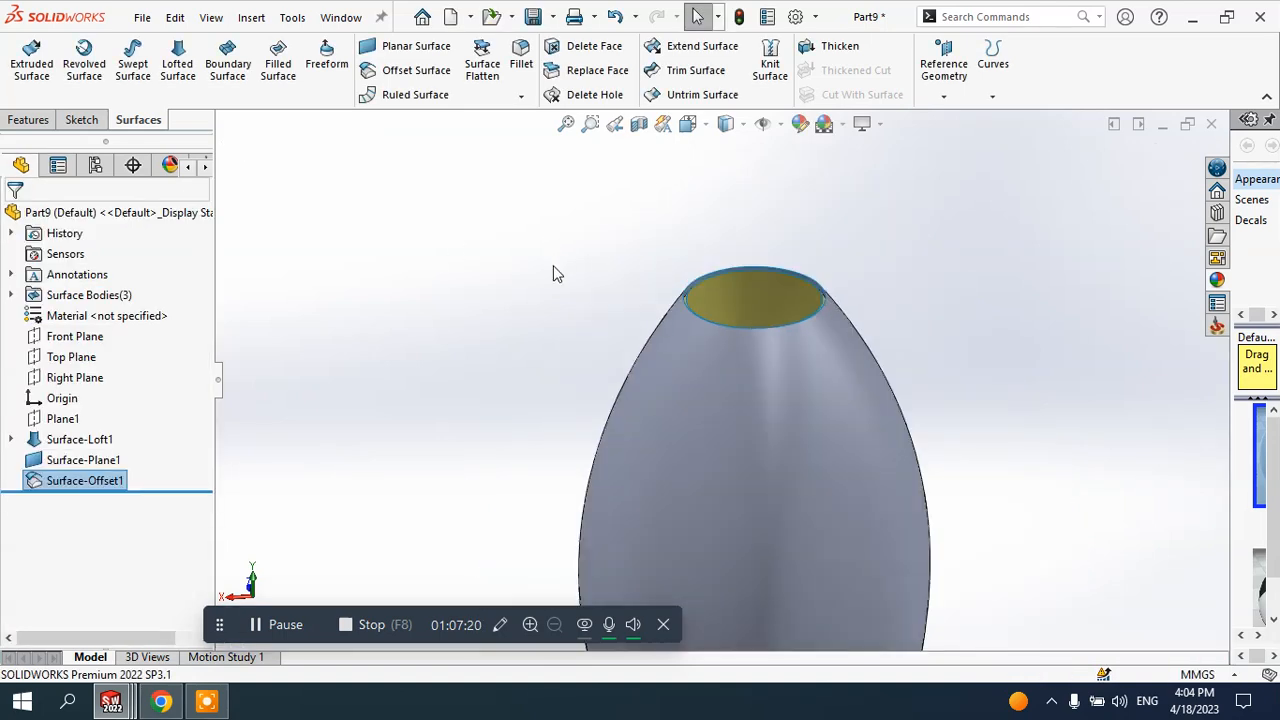
- Examine the gap between the lofted surface and the offset surface around the bottle's neck opening
middle_click_drag(590, 380, 609, 324)
scroll(744, 364, "down", 7)
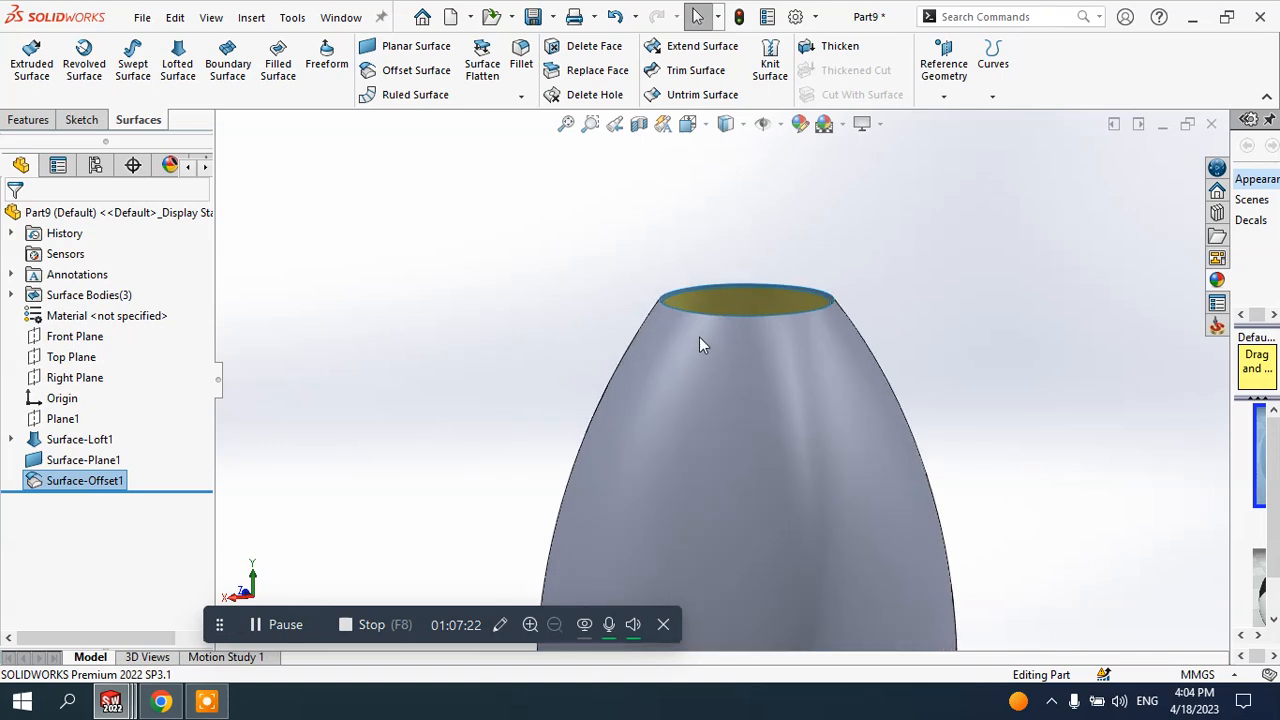
middle_click_drag(691, 315, 737, 200)
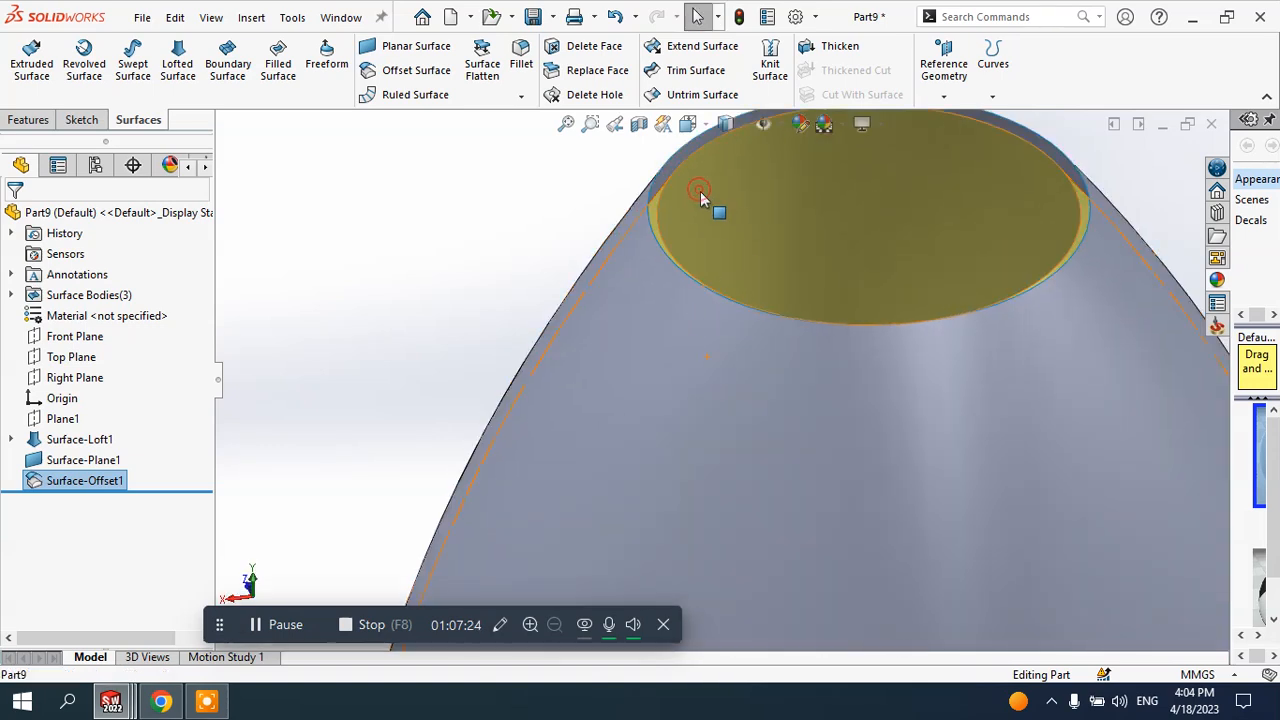
left_click(701, 198)
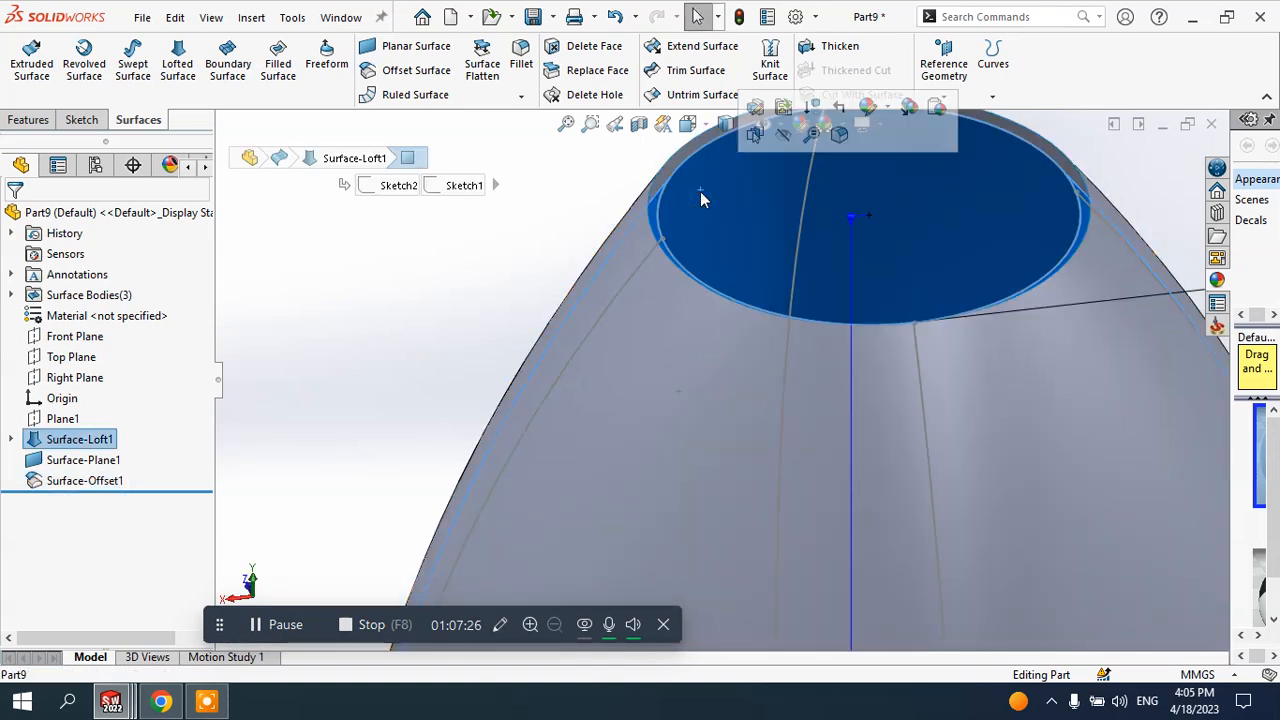
left_click(615, 264)
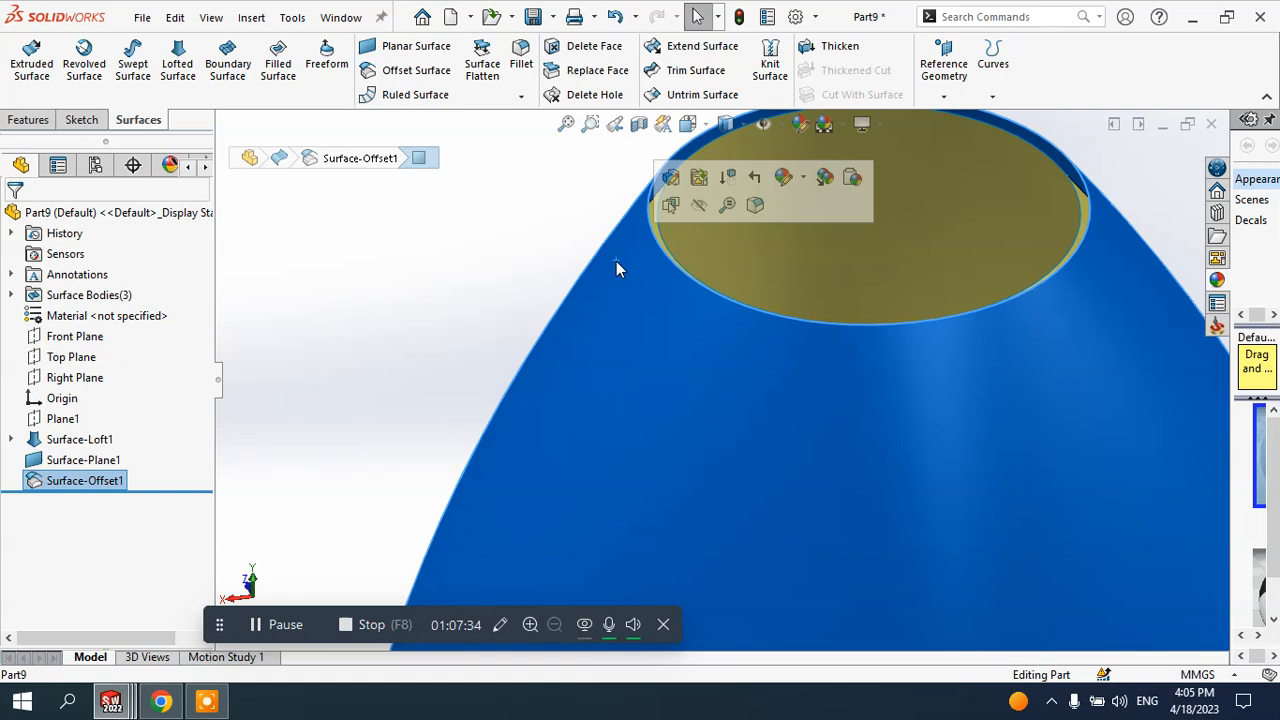
scroll(537, 274, "up", 3)
middle_click_drag(537, 274, 660, 284)
left_click(514, 377)
middle_click_drag(516, 379, 530, 408)
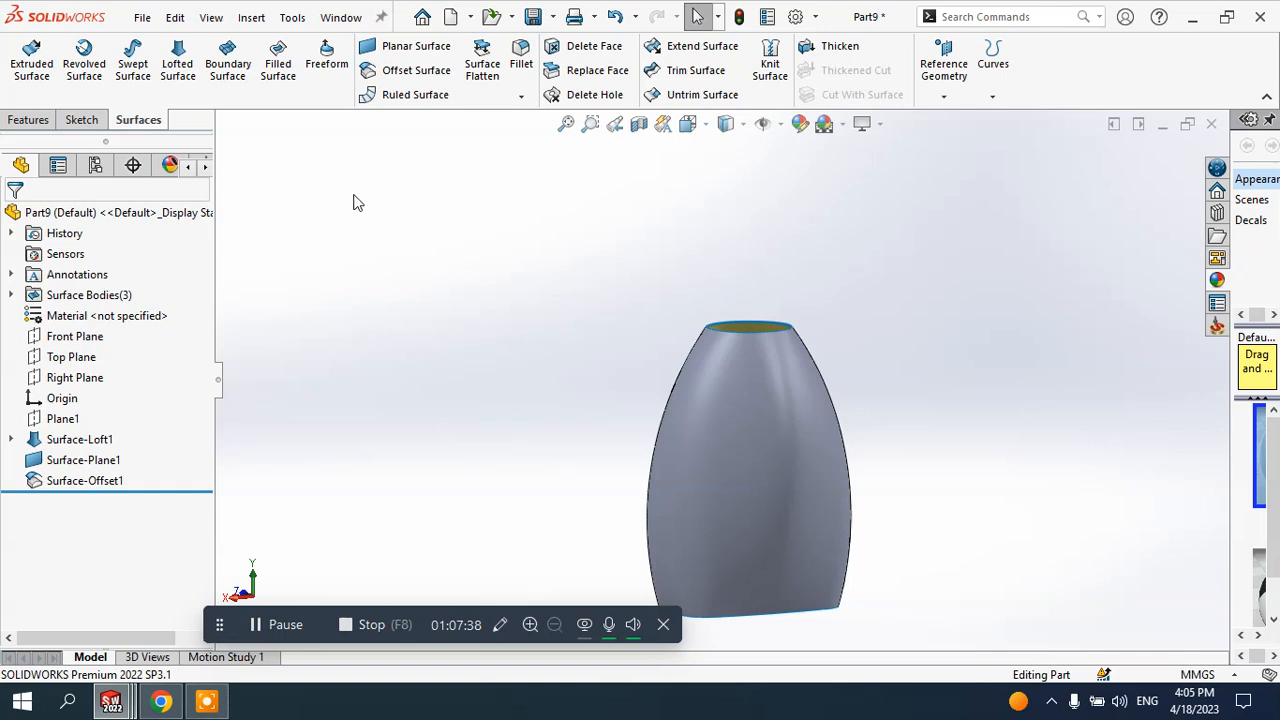
- Sketch a wavy eight-point spline on the Front Plane along the bottle's left side, starting and ending outside its silhouette
left_click(66, 340)
left_click(80, 307)
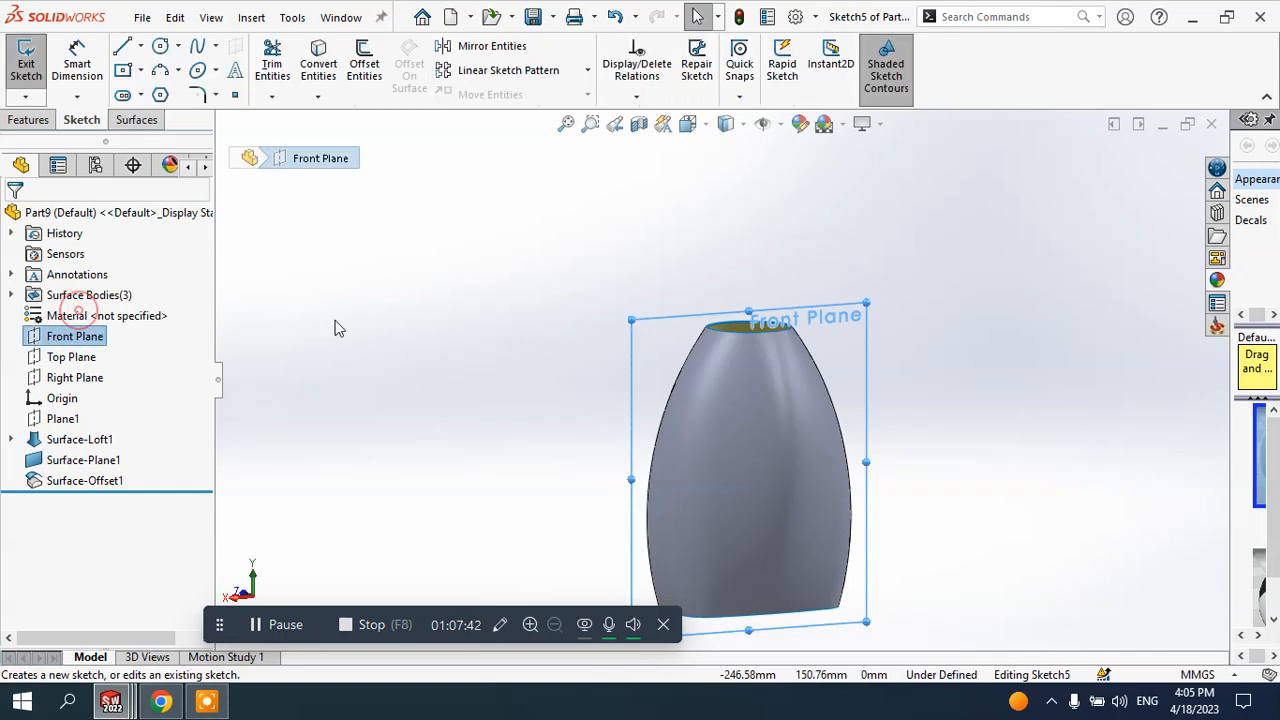
left_click(197, 46)
scroll(600, 285, "down", 4)
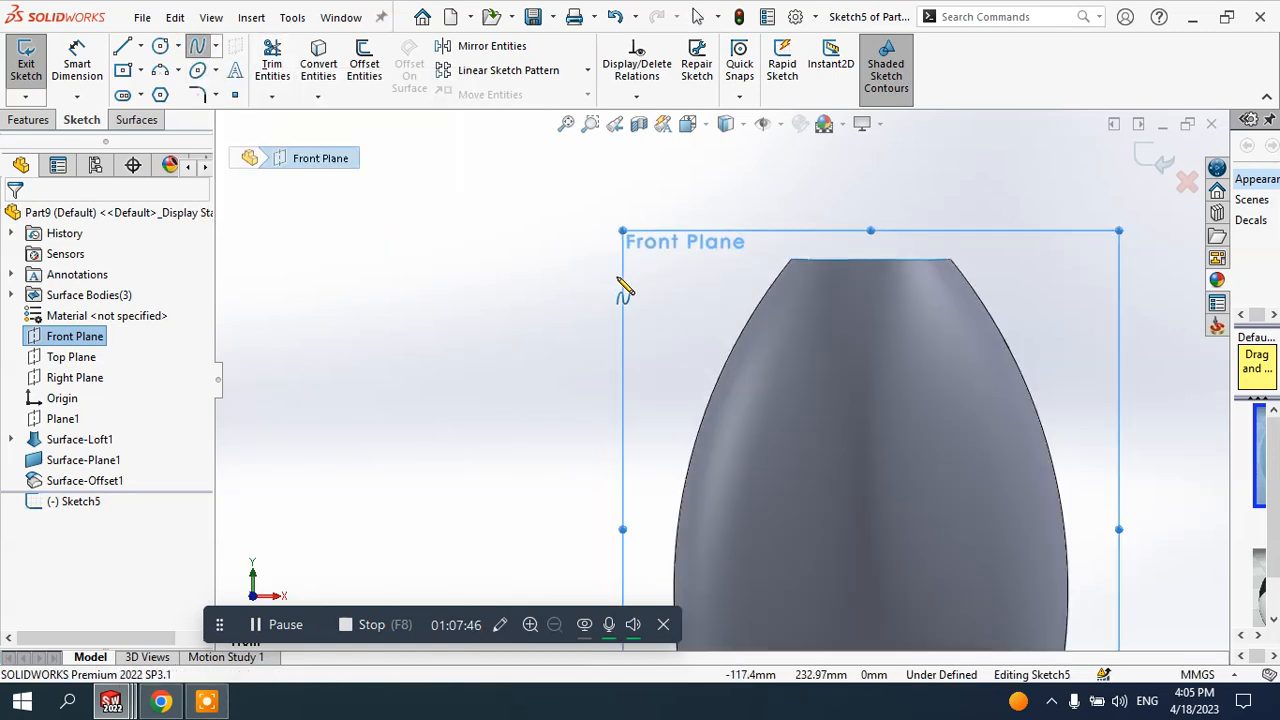
scroll(674, 290, "up", 3)
left_click(685, 314)
left_click(720, 355)
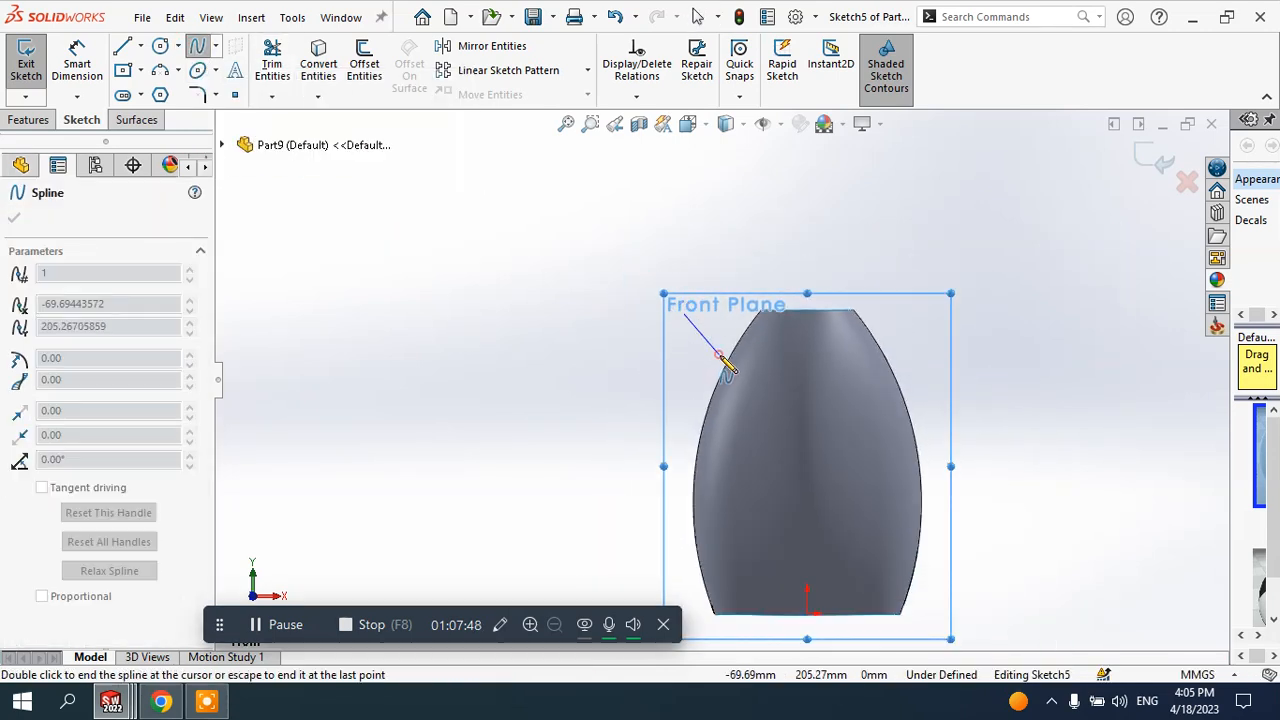
left_click(732, 388)
left_click(721, 420)
left_click(700, 443)
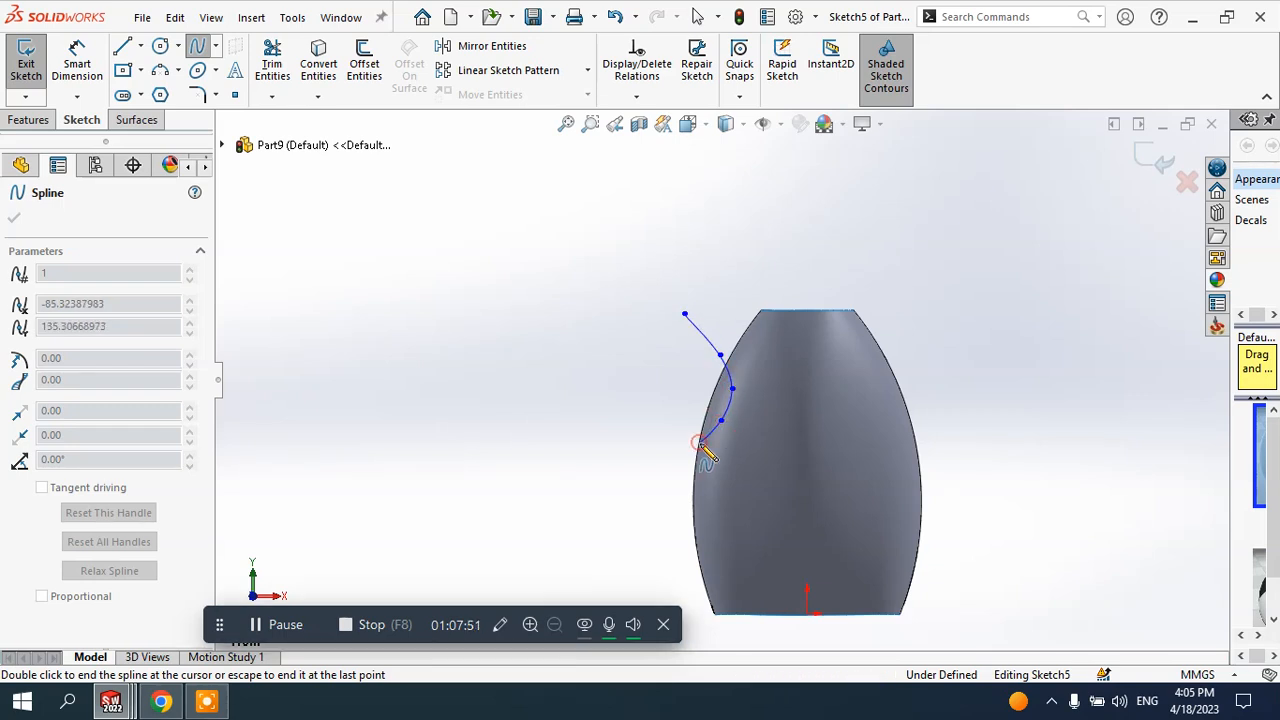
left_click(722, 481)
left_click(723, 514)
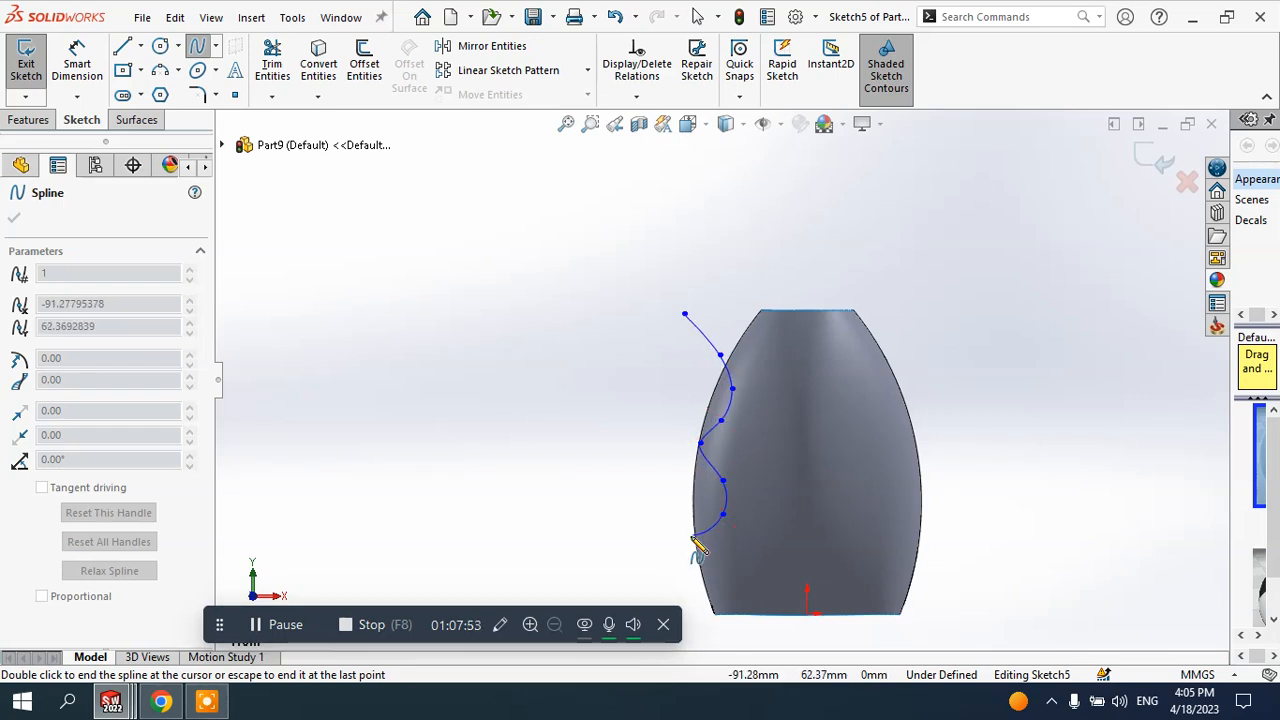
left_click(670, 550)
key("Escape")
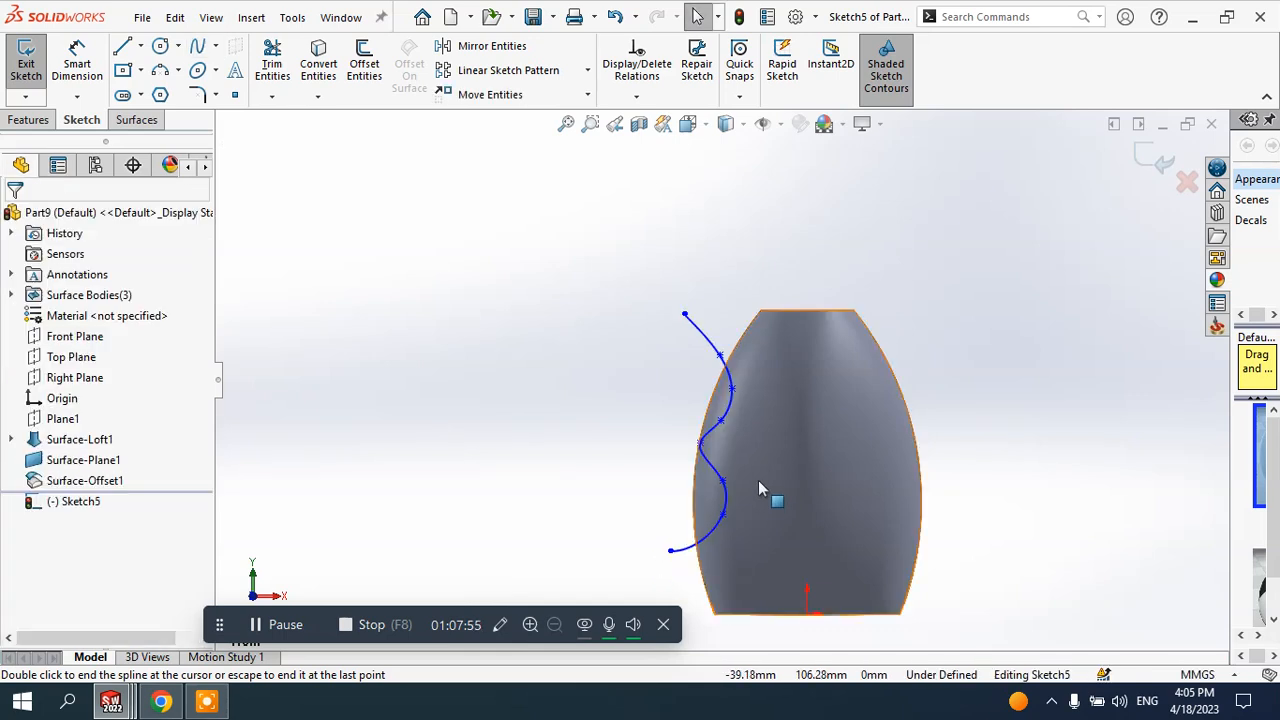
- Reshape the spline by moving its points so that the waves reach further into the bottle and the lower end sits lower
scroll(768, 495, "down", 2)
left_click_drag(716, 338, 745, 346)
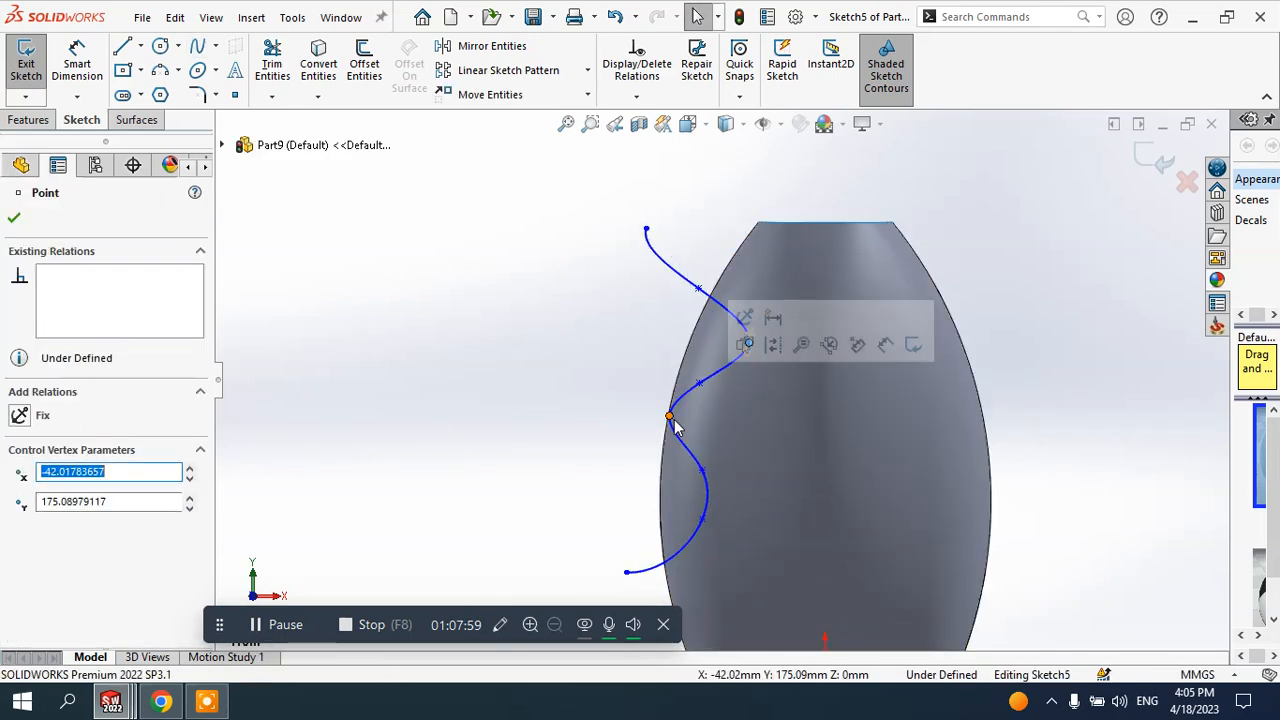
left_click_drag(669, 418, 757, 461)
left_click_drag(700, 521, 646, 517)
scroll(629, 523, "up", 3)
mouse_move(619, 392)
middle_mouse_down()
mouse_move(694, 431)
mouse_move(786, 449)
mouse_move(652, 442)
mouse_move(660, 405)
middle_mouse_up()
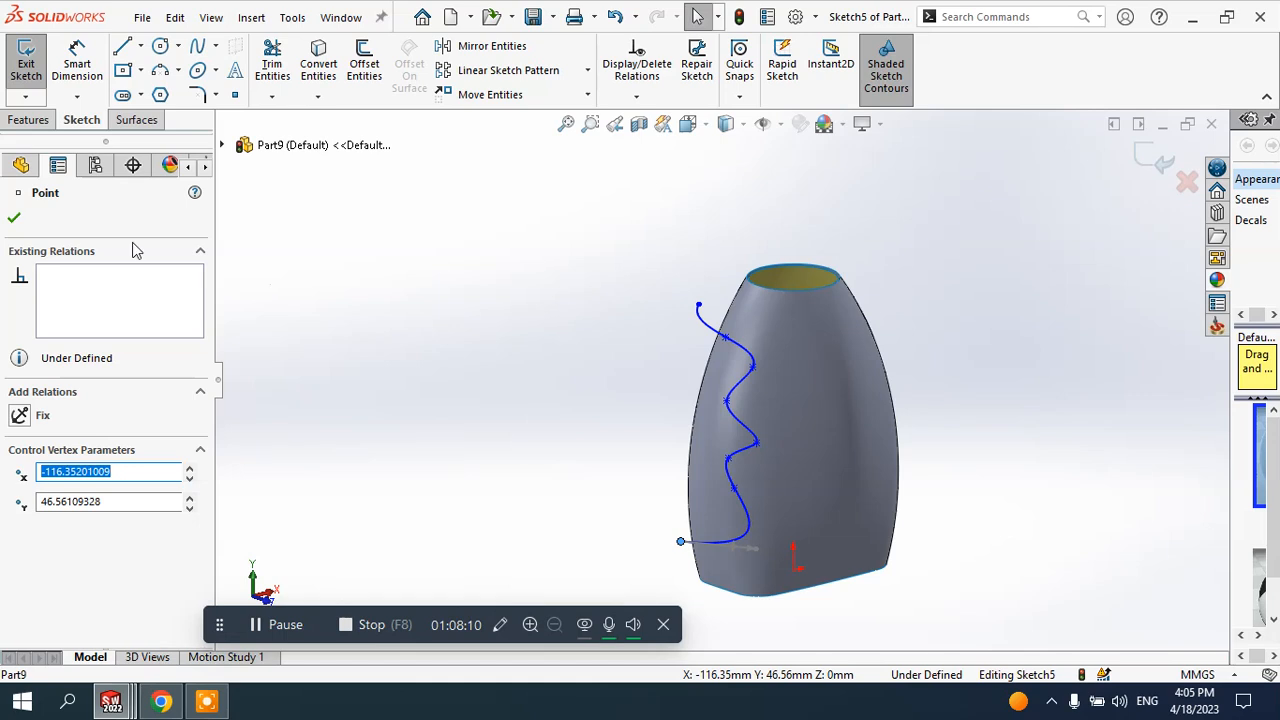
left_click(14, 217)
- Extrude the wavy spline as a surface with the Mid Plane condition and a depth of 210 mm
left_click(136, 119)
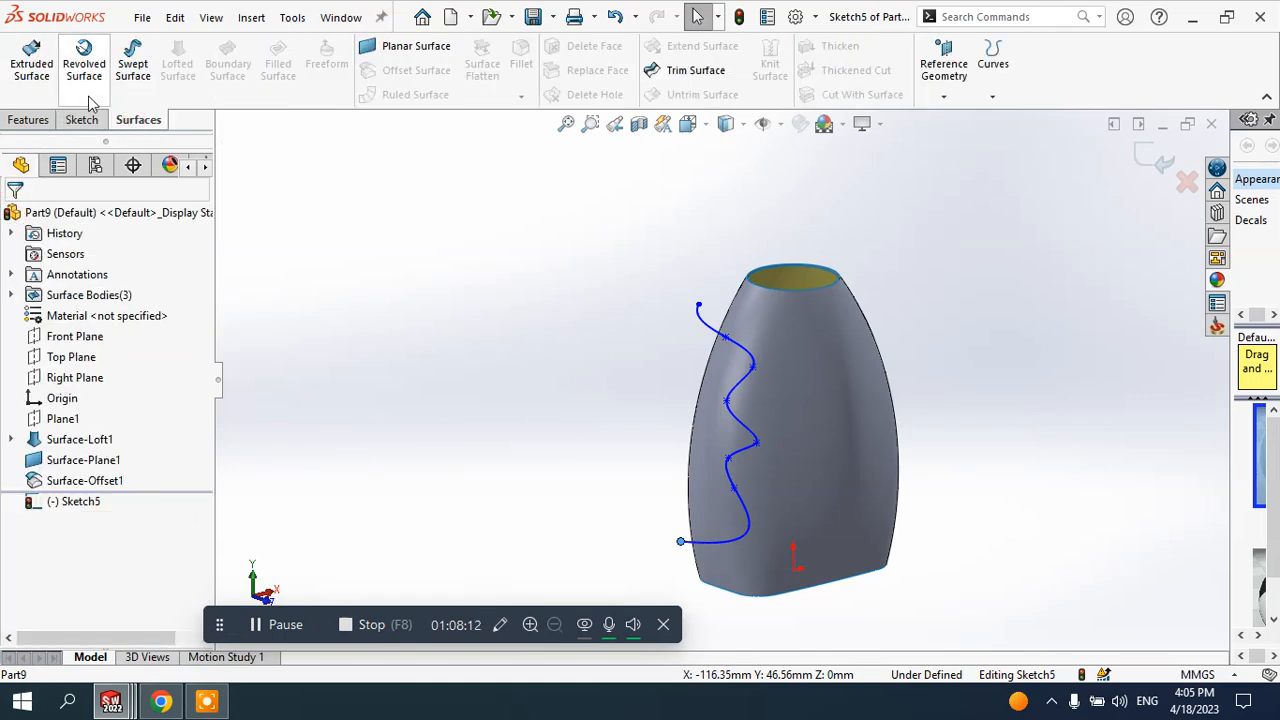
left_click(35, 62)
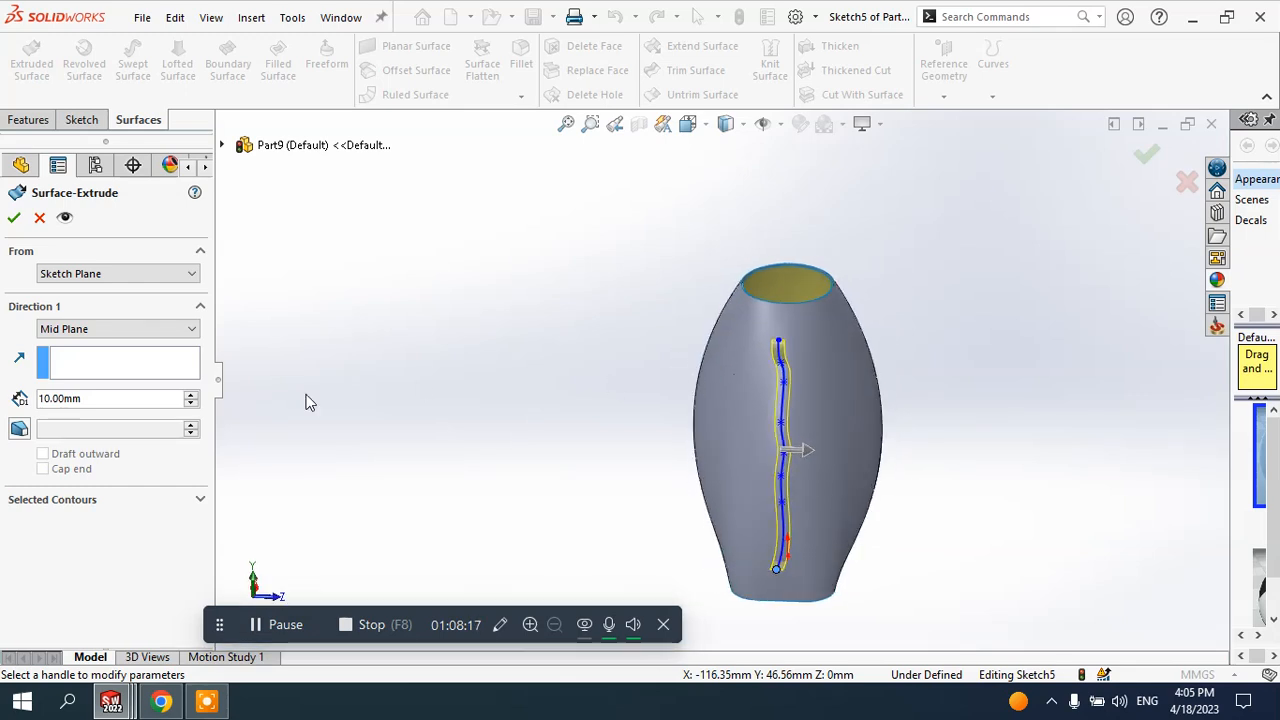
left_click(192, 394)
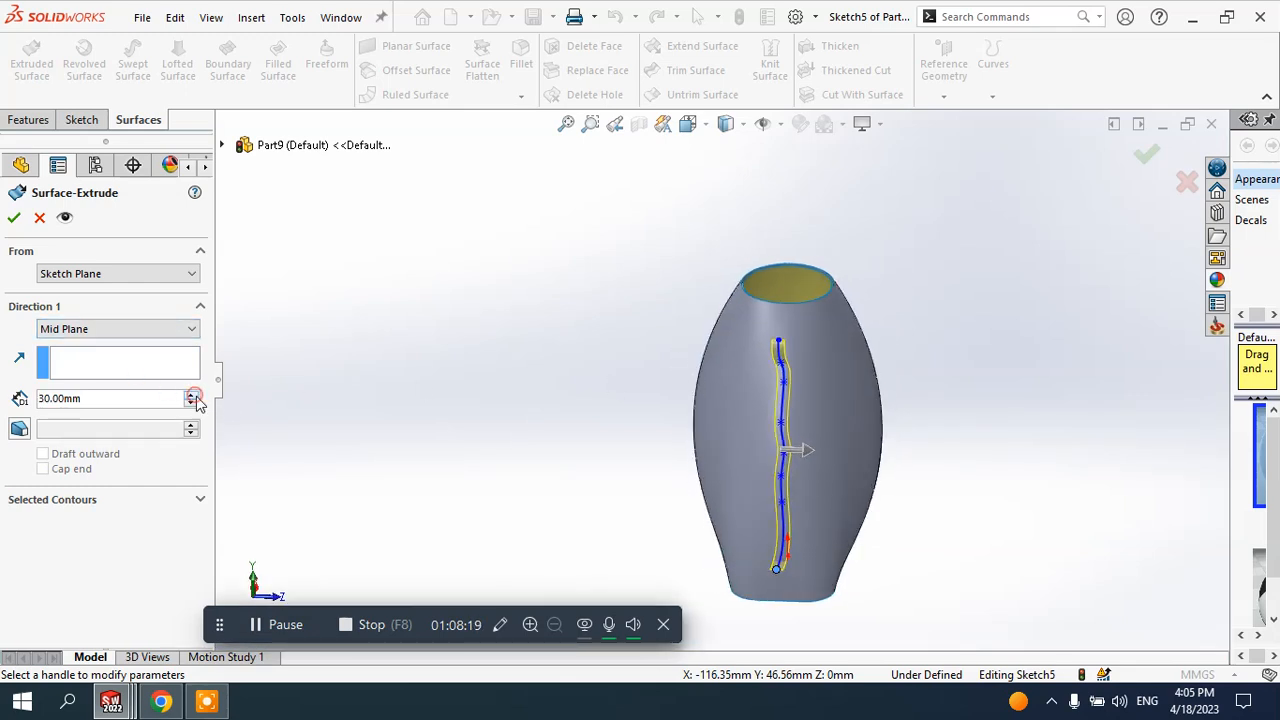
left_click(192, 395)
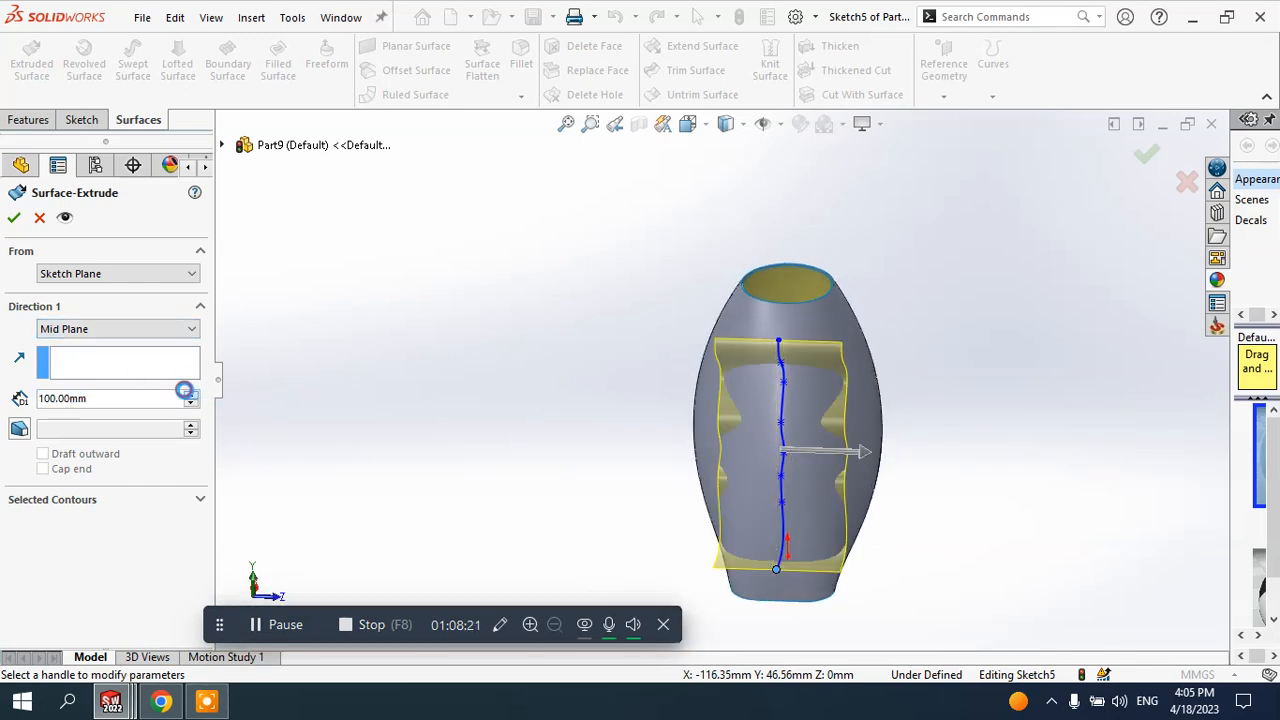
left_click(192, 395)
left_click(191, 394)
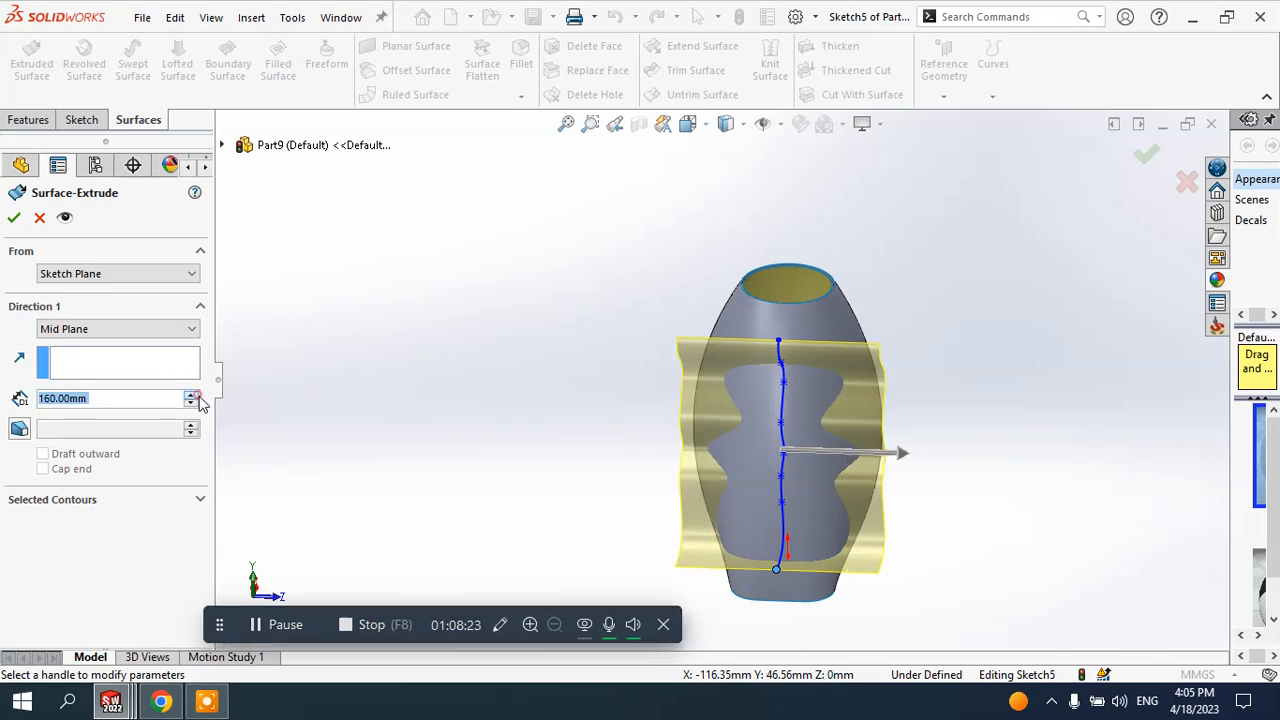
left_click(191, 394)
left_click(191, 394)
left_click(191, 394)
left_click(191, 394)
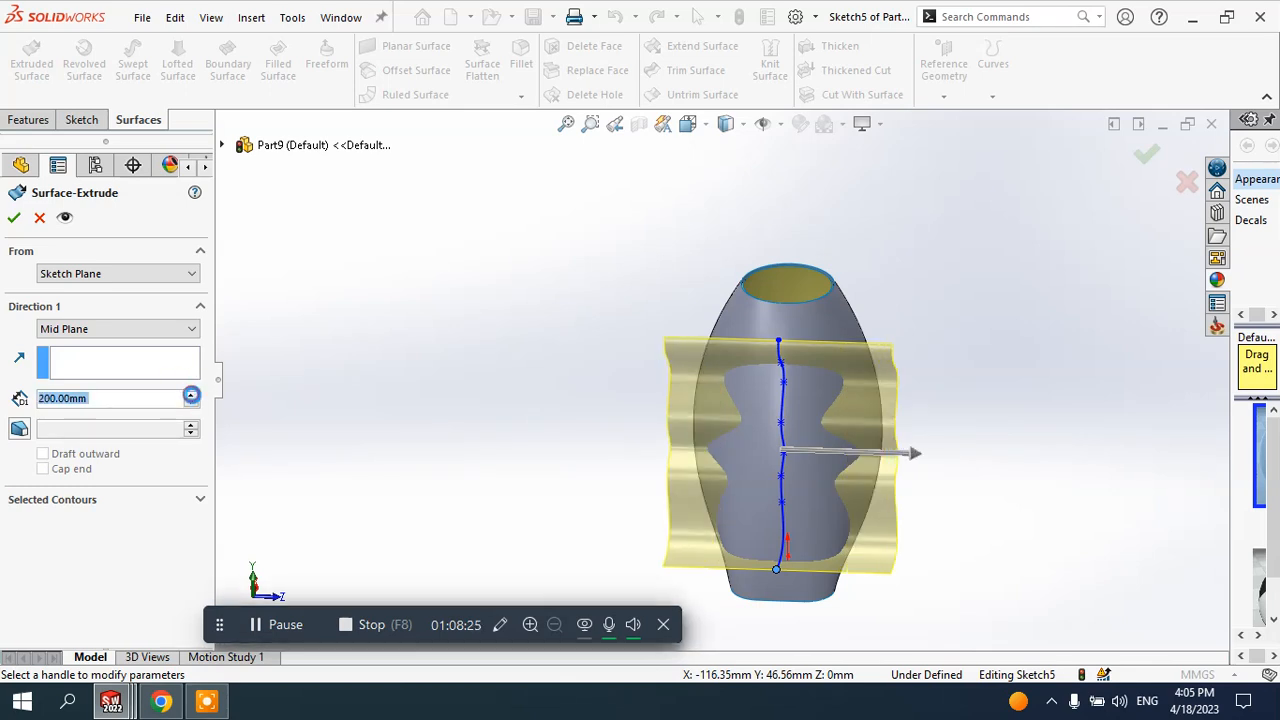
left_click(191, 394)
middle_click_drag(884, 398, 754, 390)
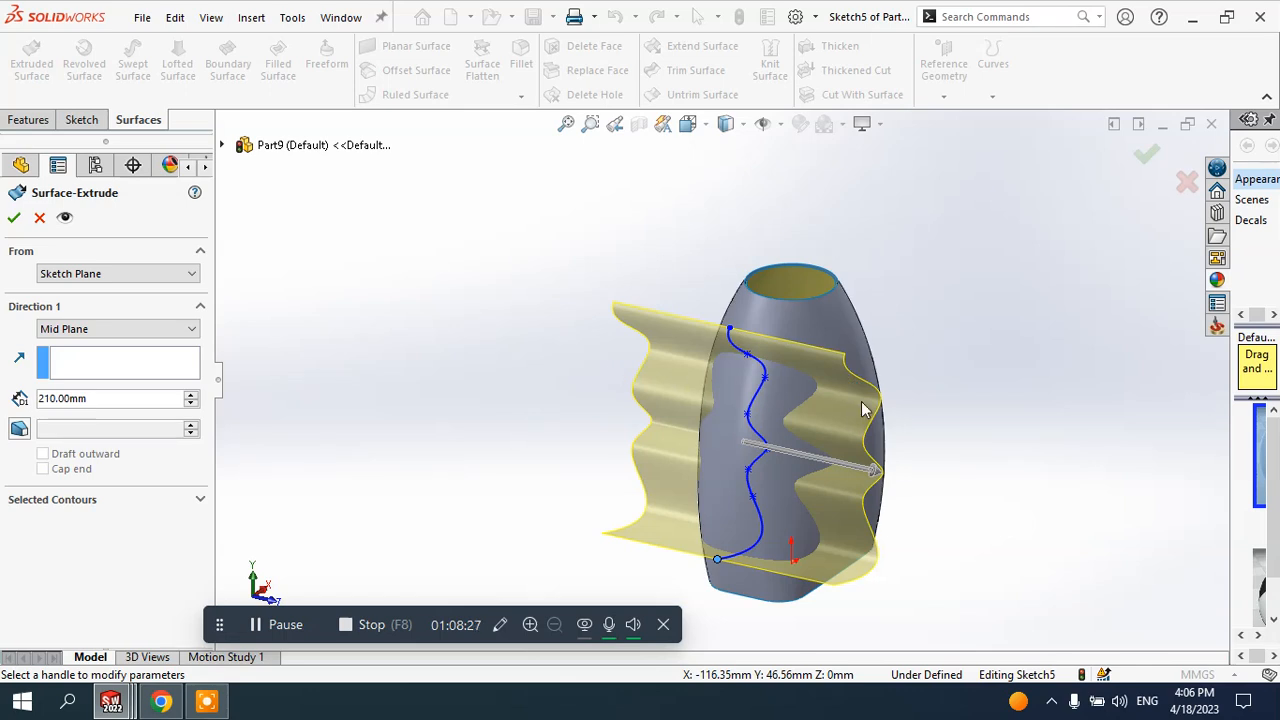
middle_click_drag(983, 453, 826, 335)
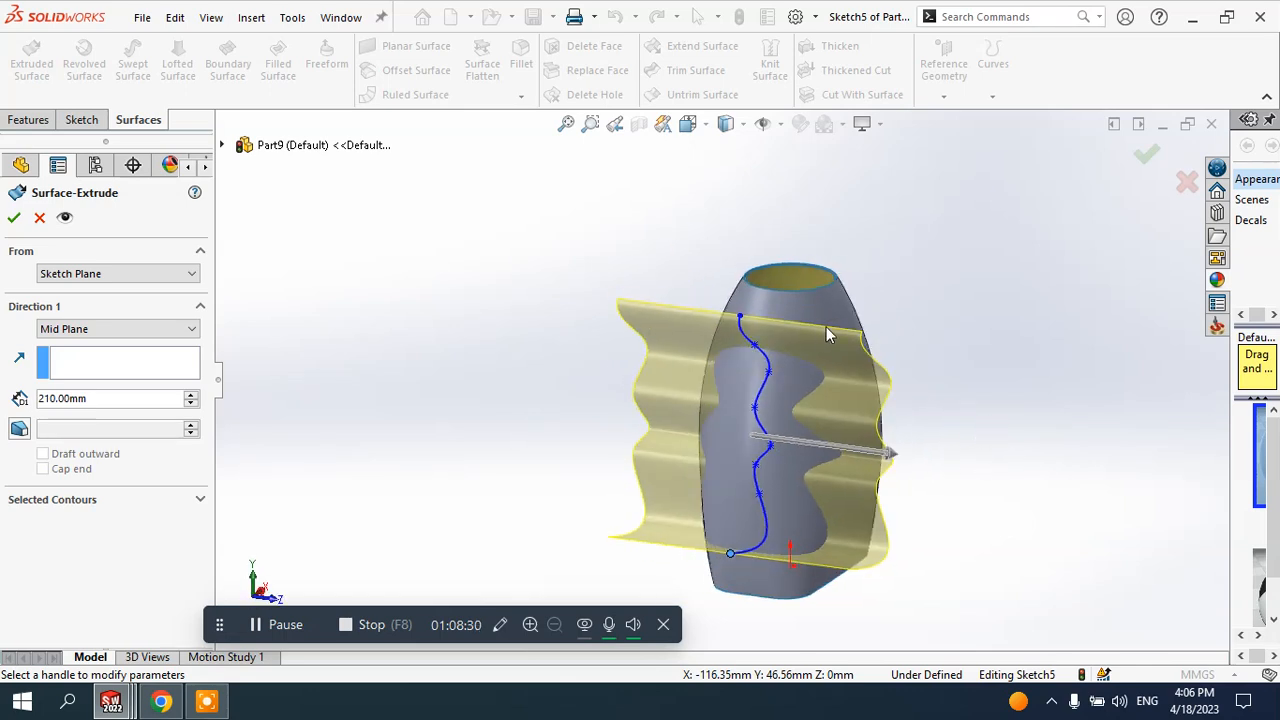
left_click(13, 220)
- Start a mutual surface trim using the offset, extruded and lofted surfaces as trimming surfaces
mouse_move(1027, 366)
middle_mouse_down()
mouse_move(858, 367)
mouse_move(877, 315)
mouse_move(926, 346)
mouse_move(923, 377)
middle_mouse_up()
middle_click_drag(757, 426, 820, 363)
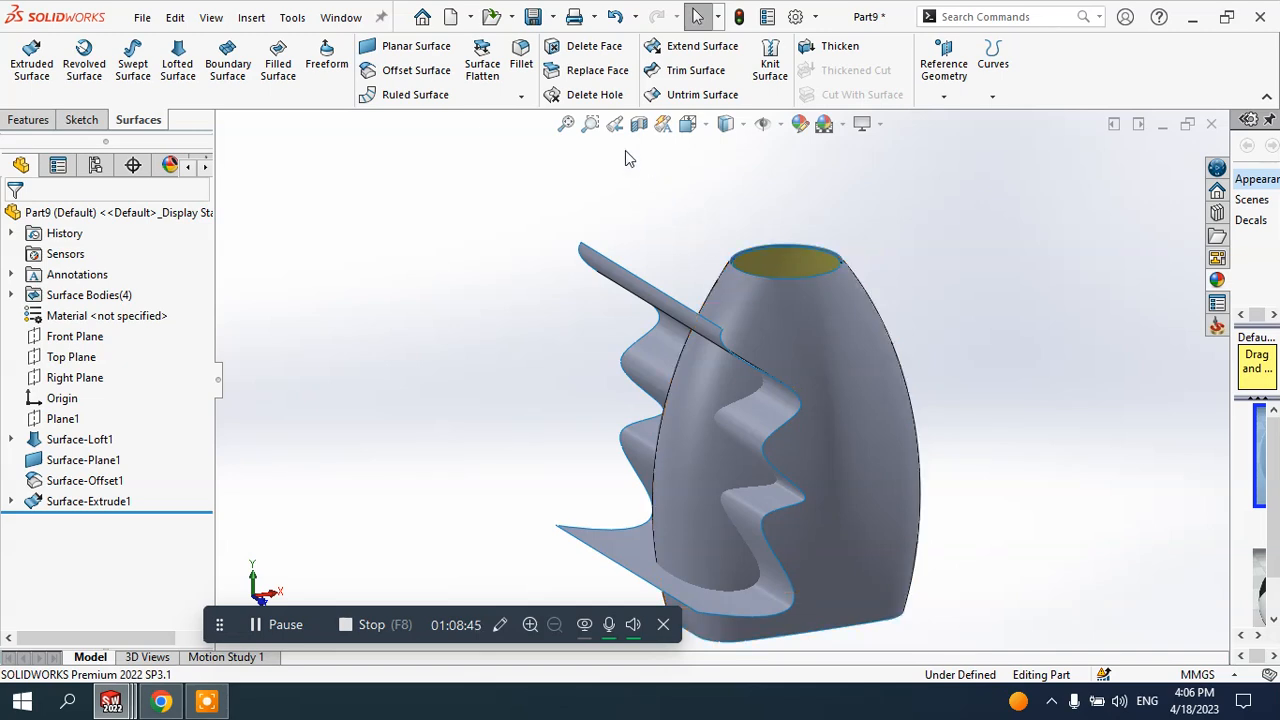
left_click(697, 72)
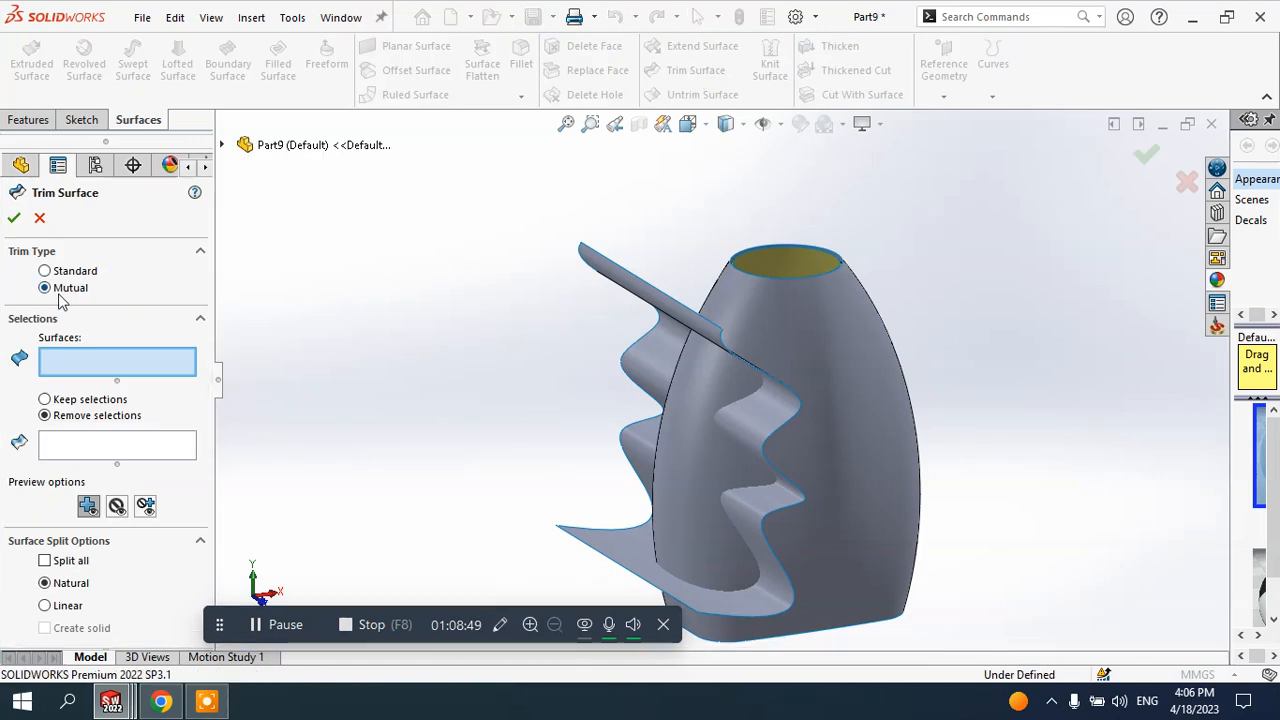
left_click(826, 344)
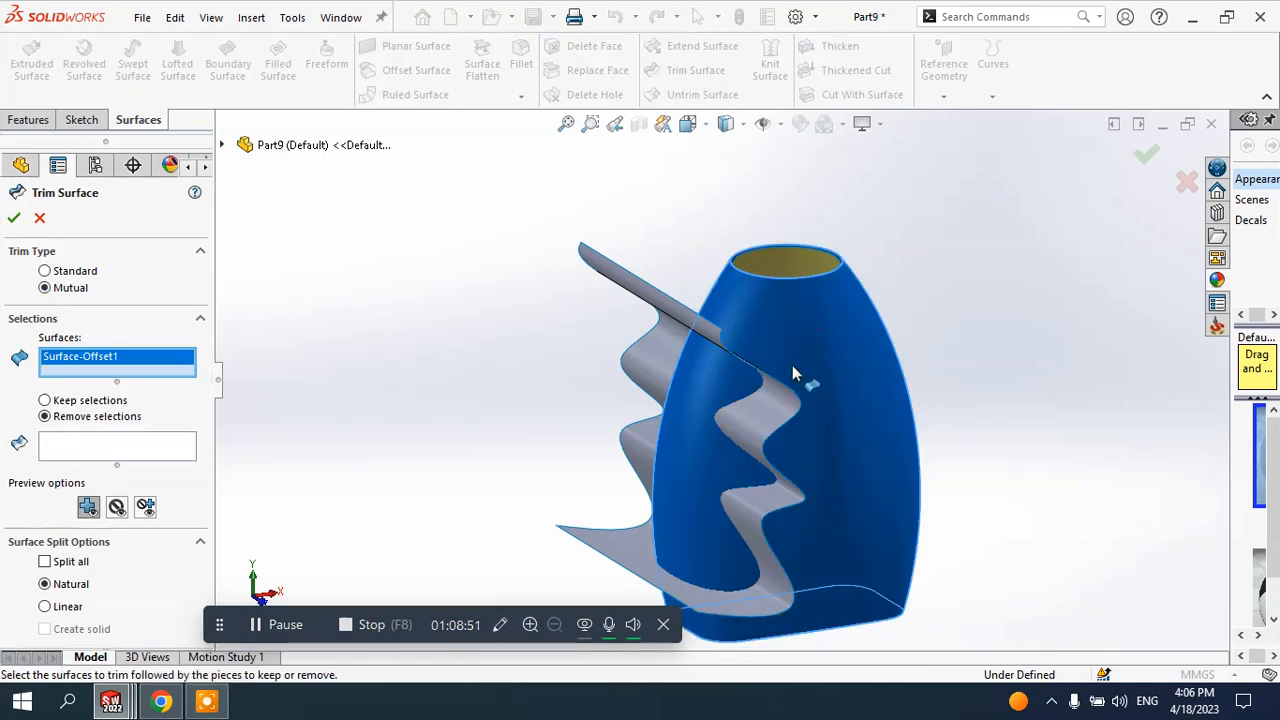
left_click(768, 422)
left_click(788, 273)
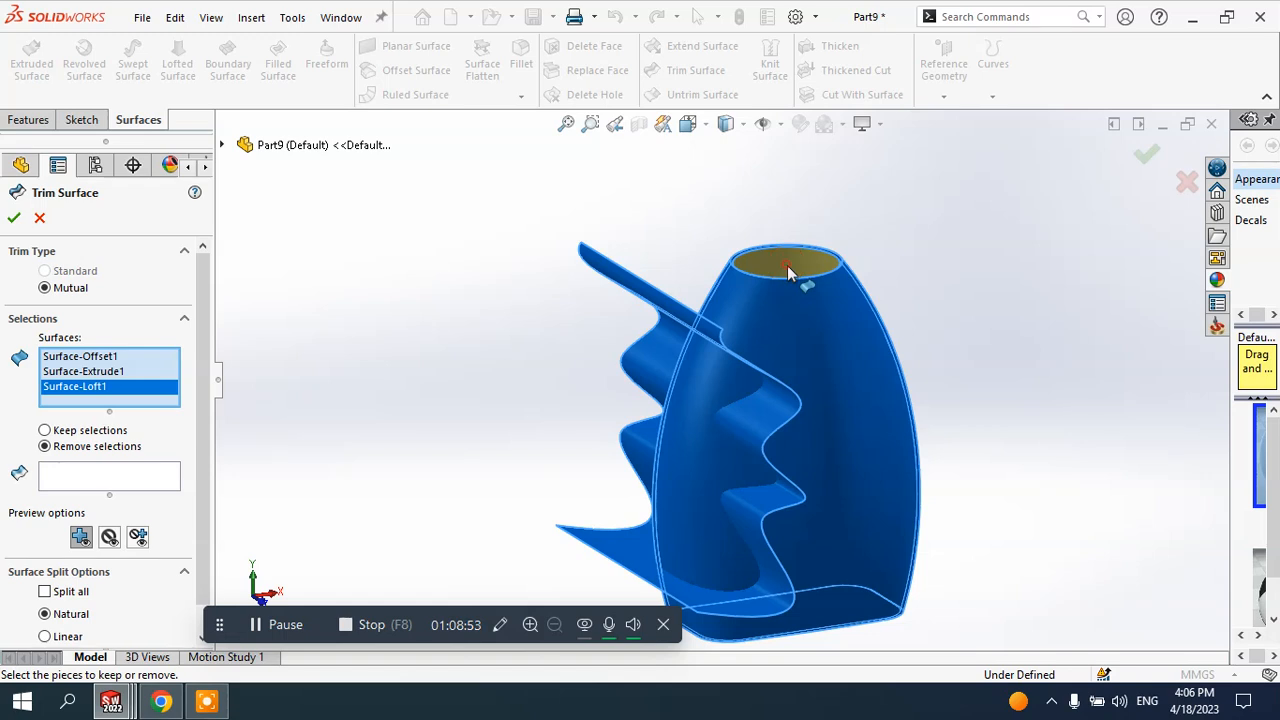
left_click(761, 270)
left_click(767, 271)
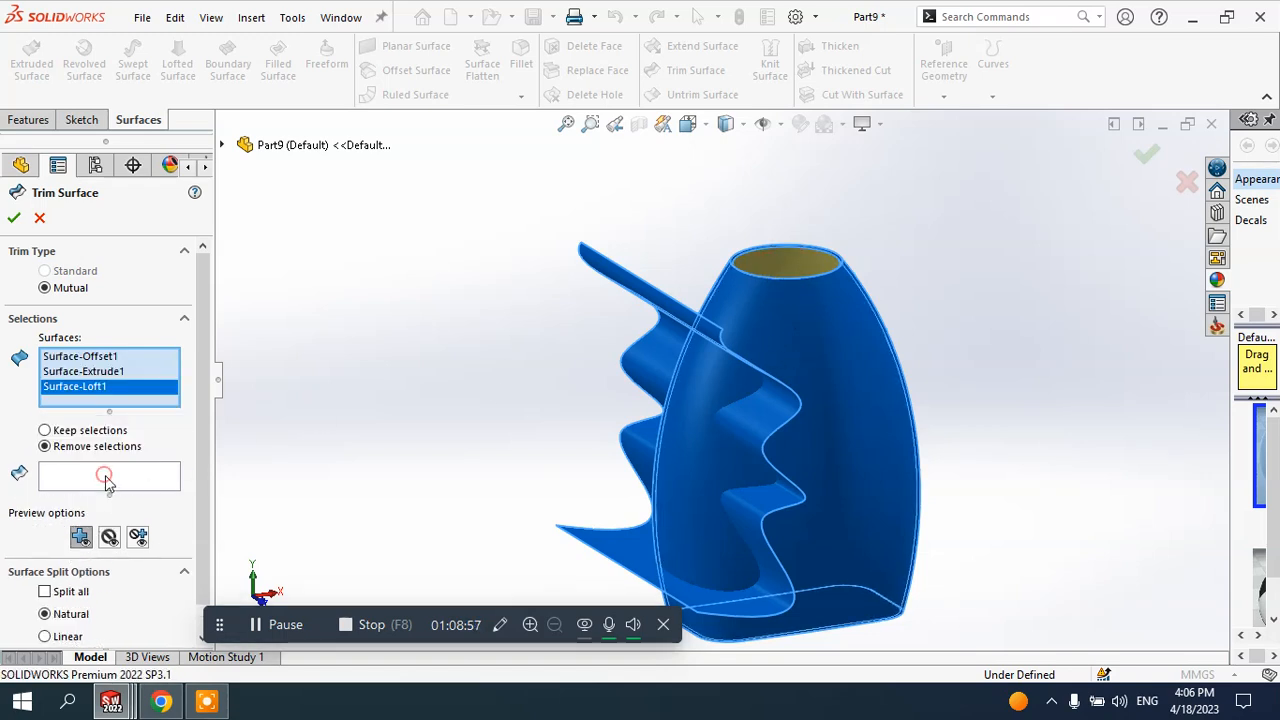
- Try to trim by removing the outer extruded piece, the offset surface's panel piece and the loft piece outside the panel, and cancel the trim
left_click(57, 480)
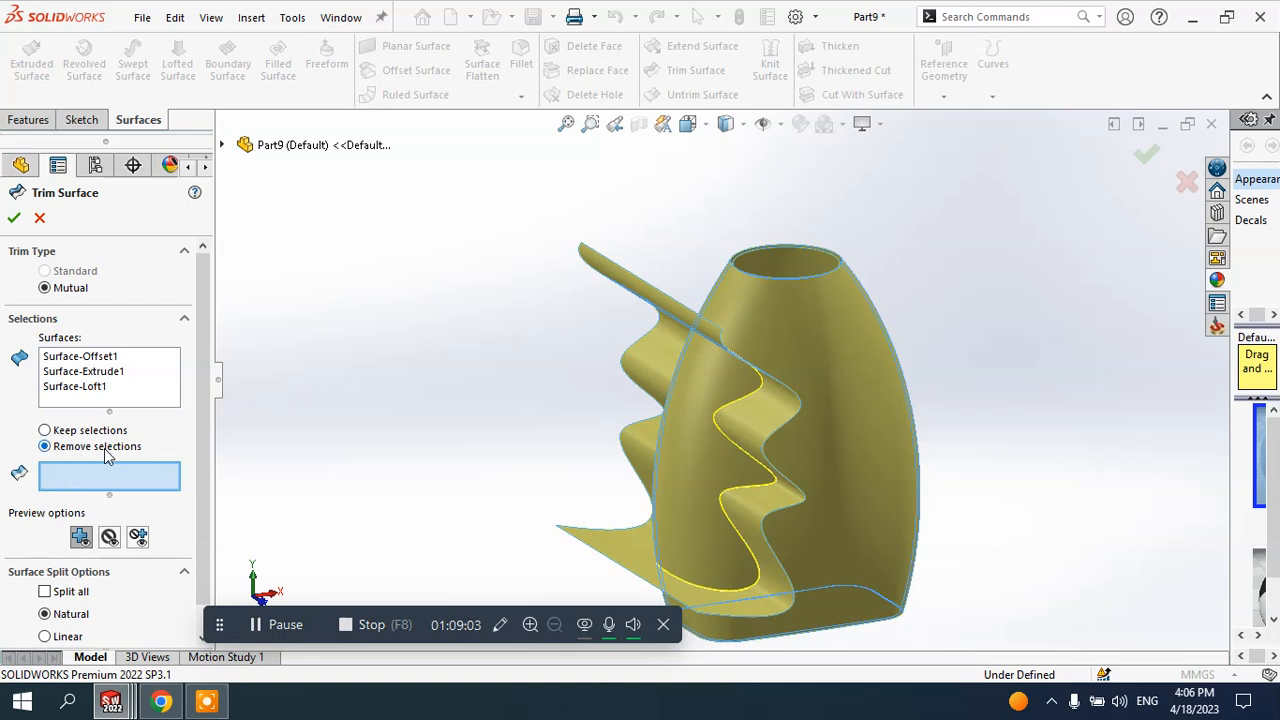
left_click(763, 413)
mouse_move(694, 443)
middle_mouse_down()
mouse_move(746, 414)
mouse_move(728, 425)
middle_mouse_up()
left_click(712, 400)
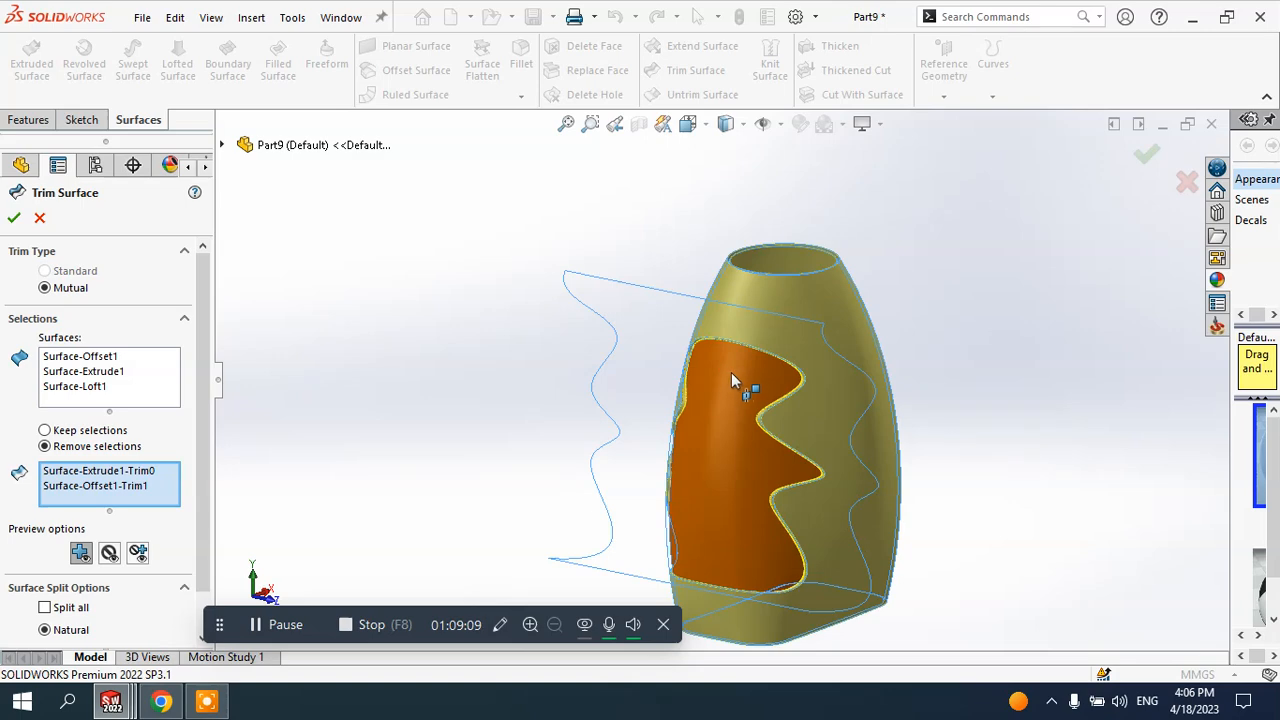
scroll(735, 360, "down", 3)
scroll(573, 308, "down", 5)
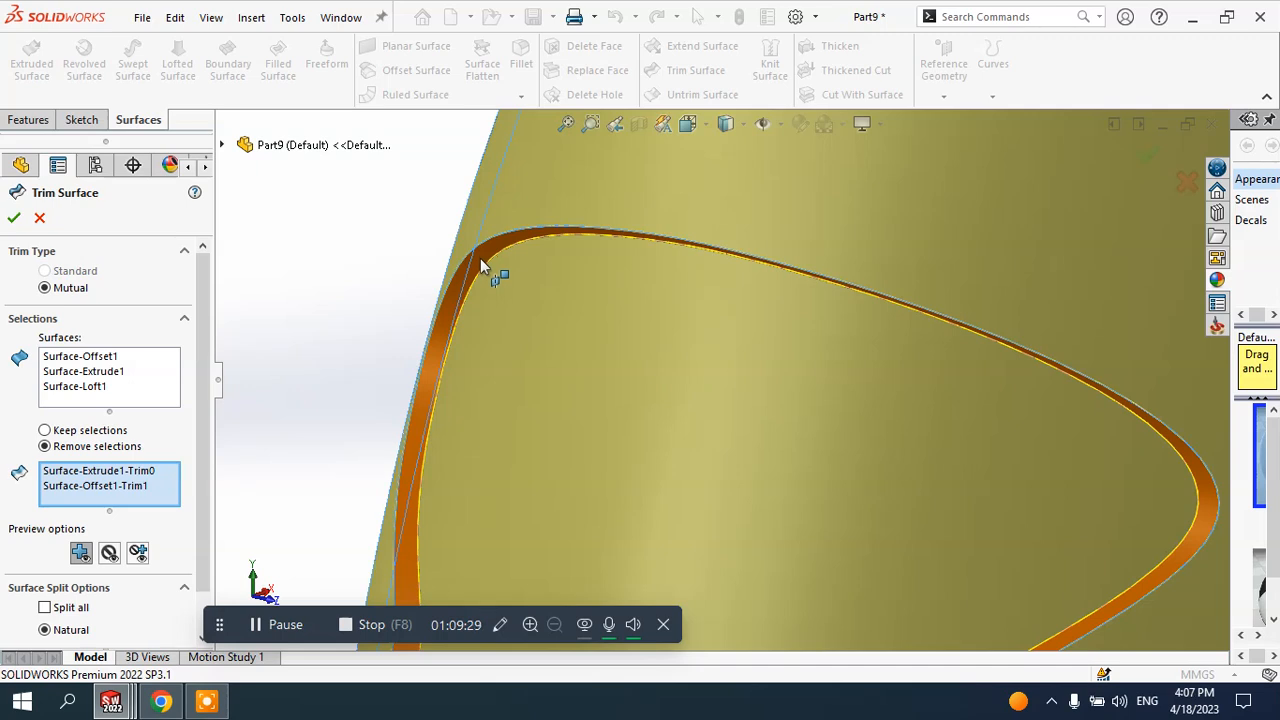
scroll(530, 295, "up", 10)
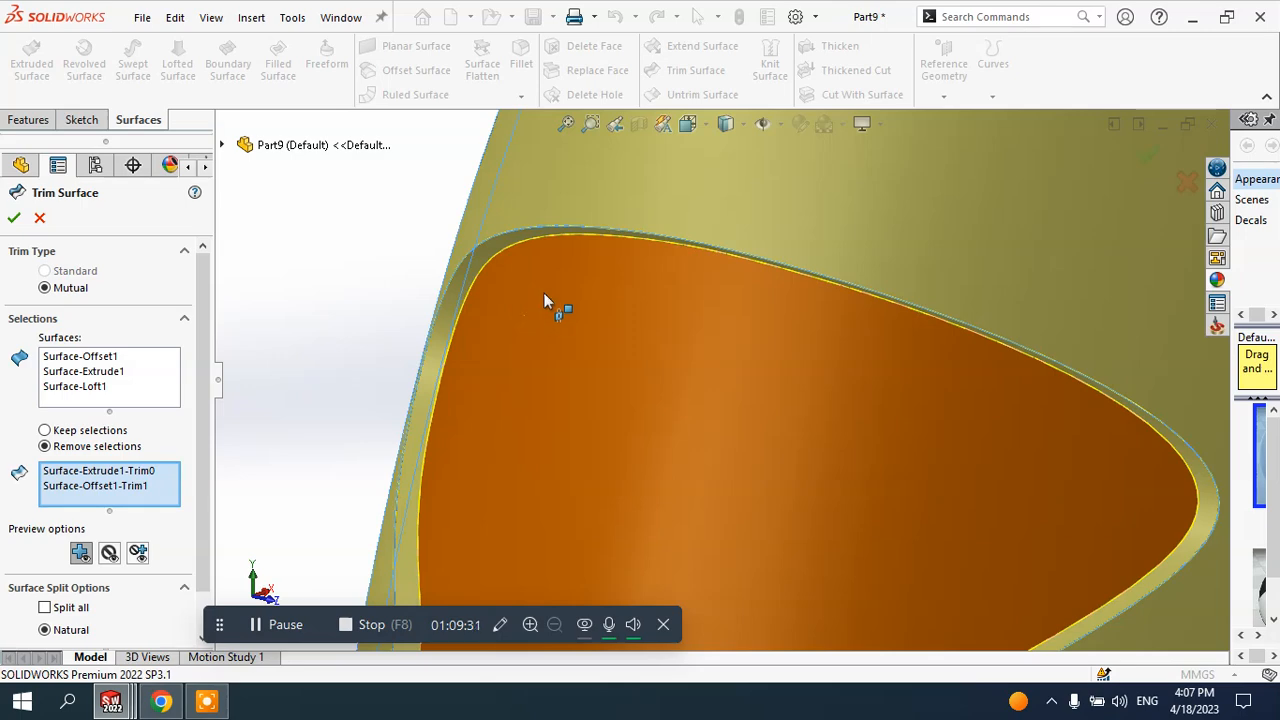
scroll(760, 290, "down", 8)
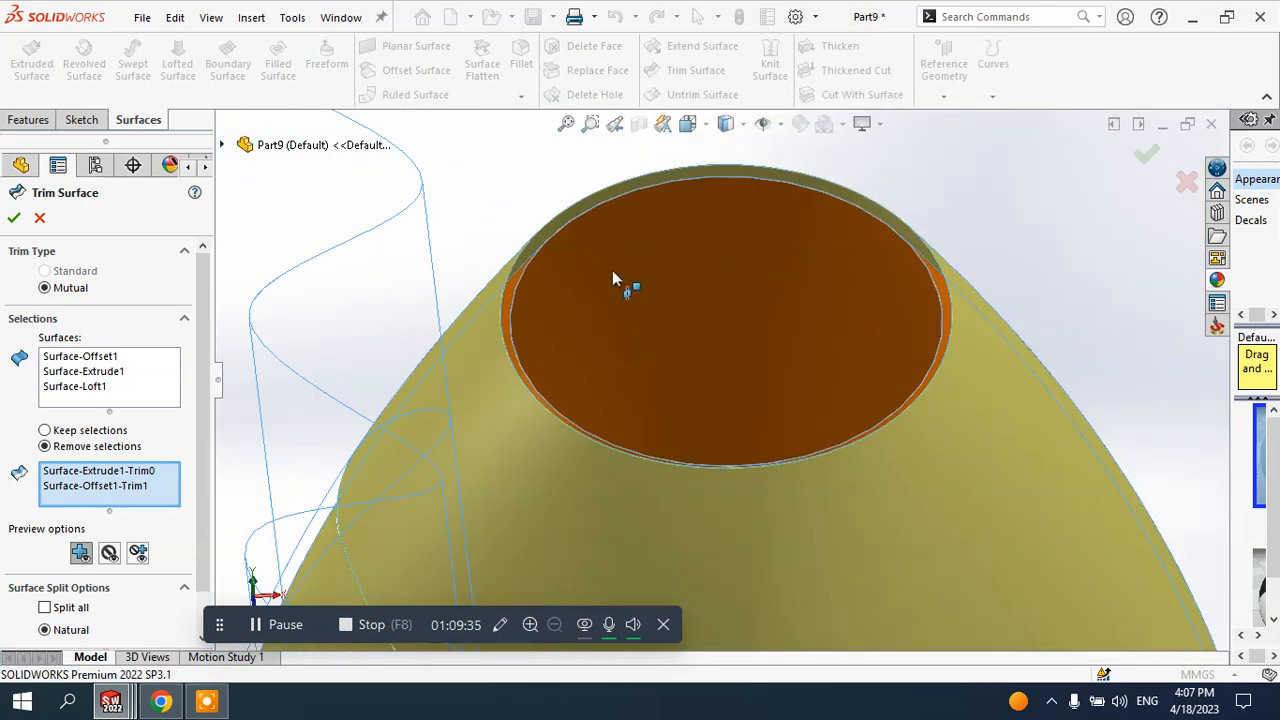
left_click(594, 266)
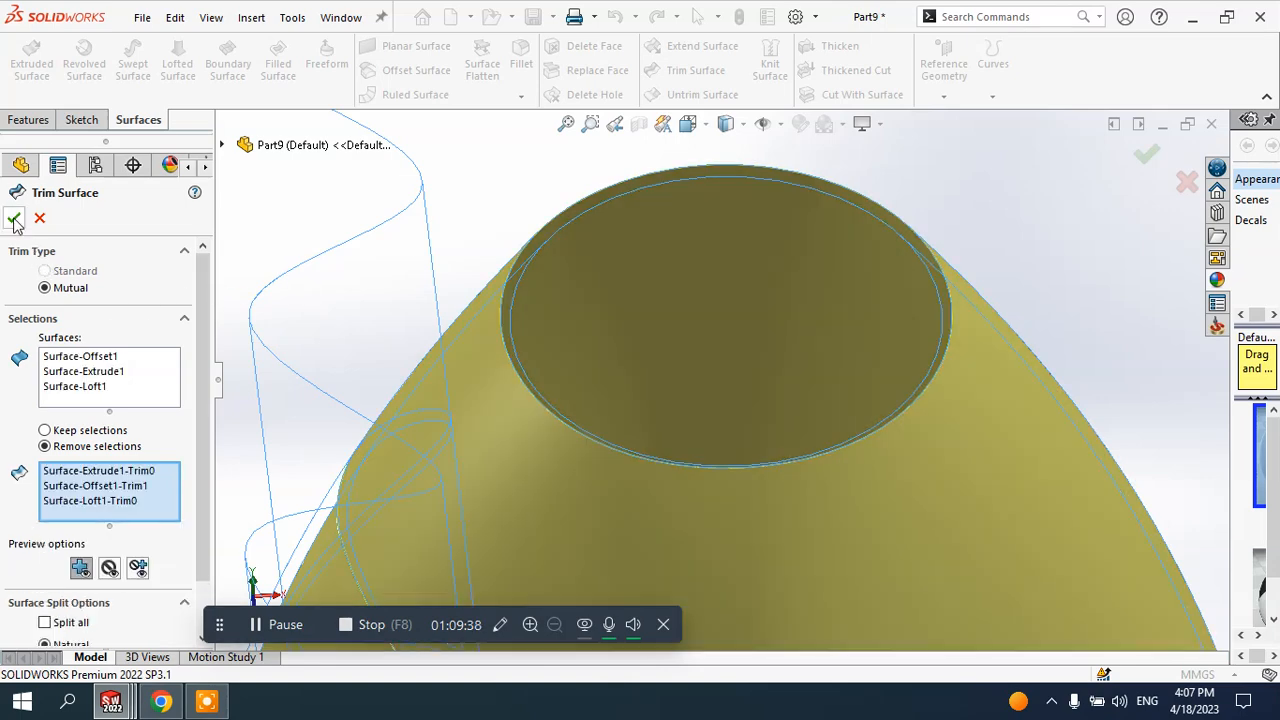
left_click(14, 220)
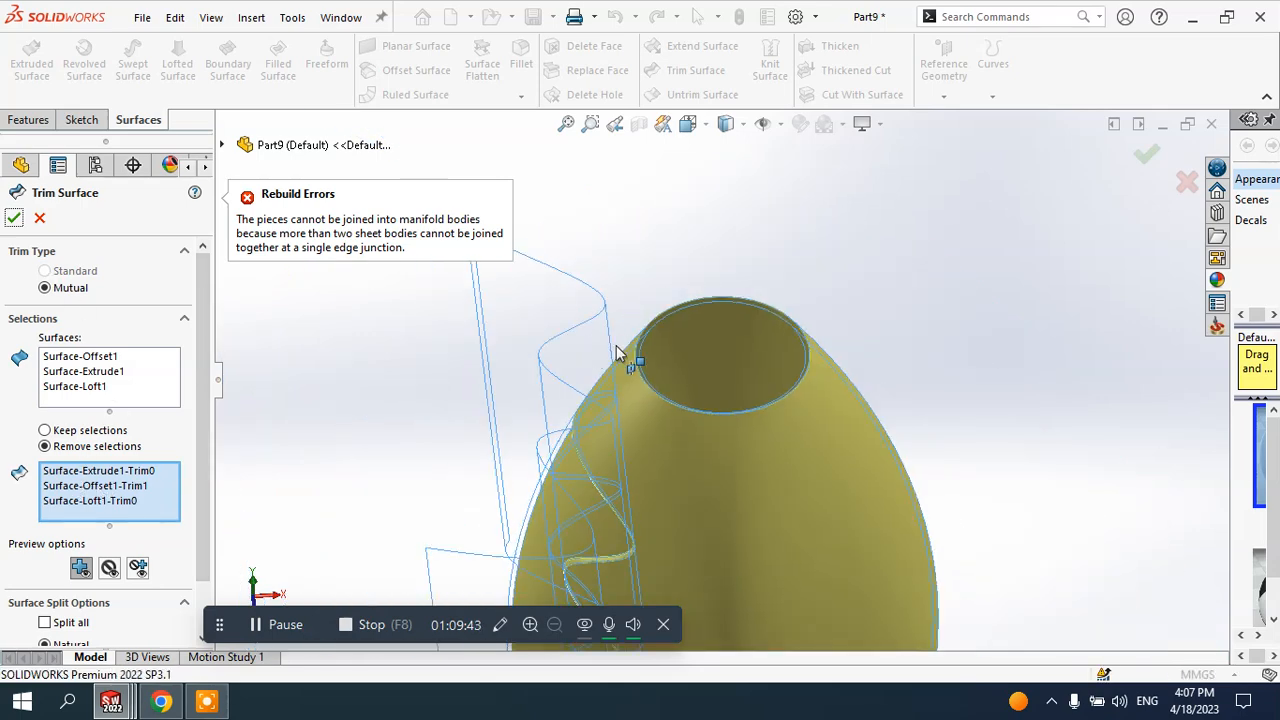
left_click(684, 348)
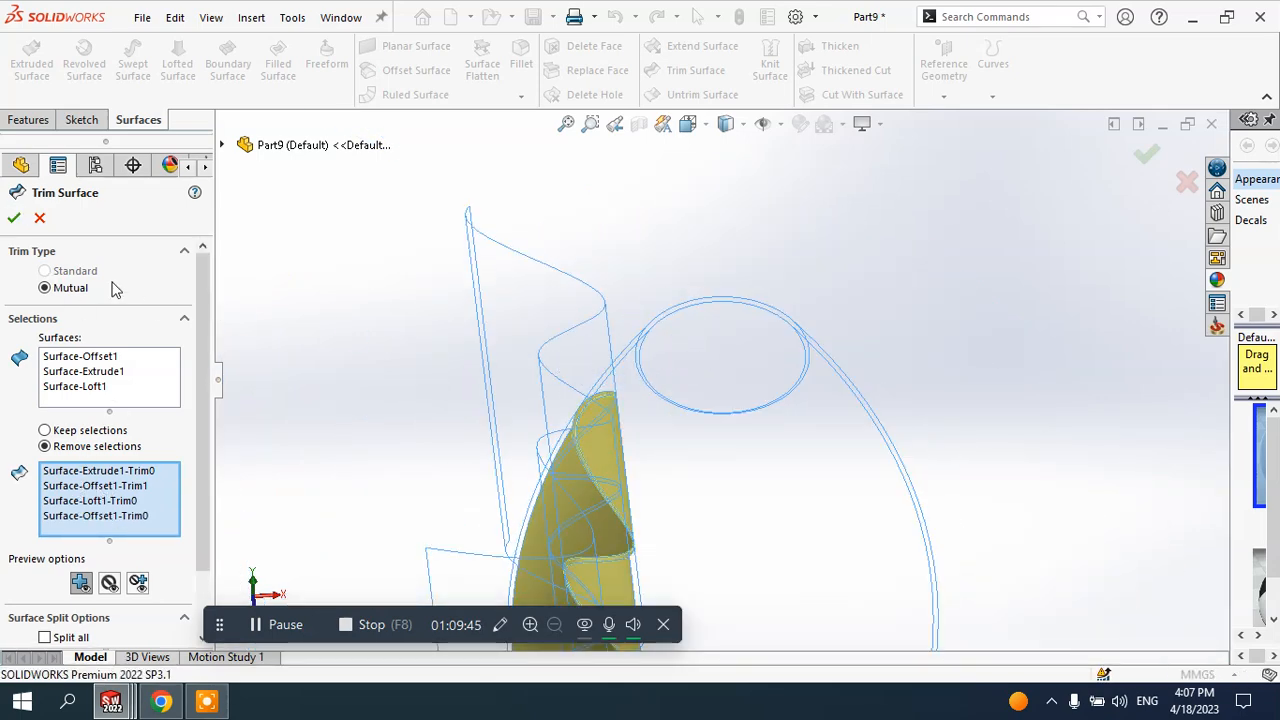
left_click(47, 217)
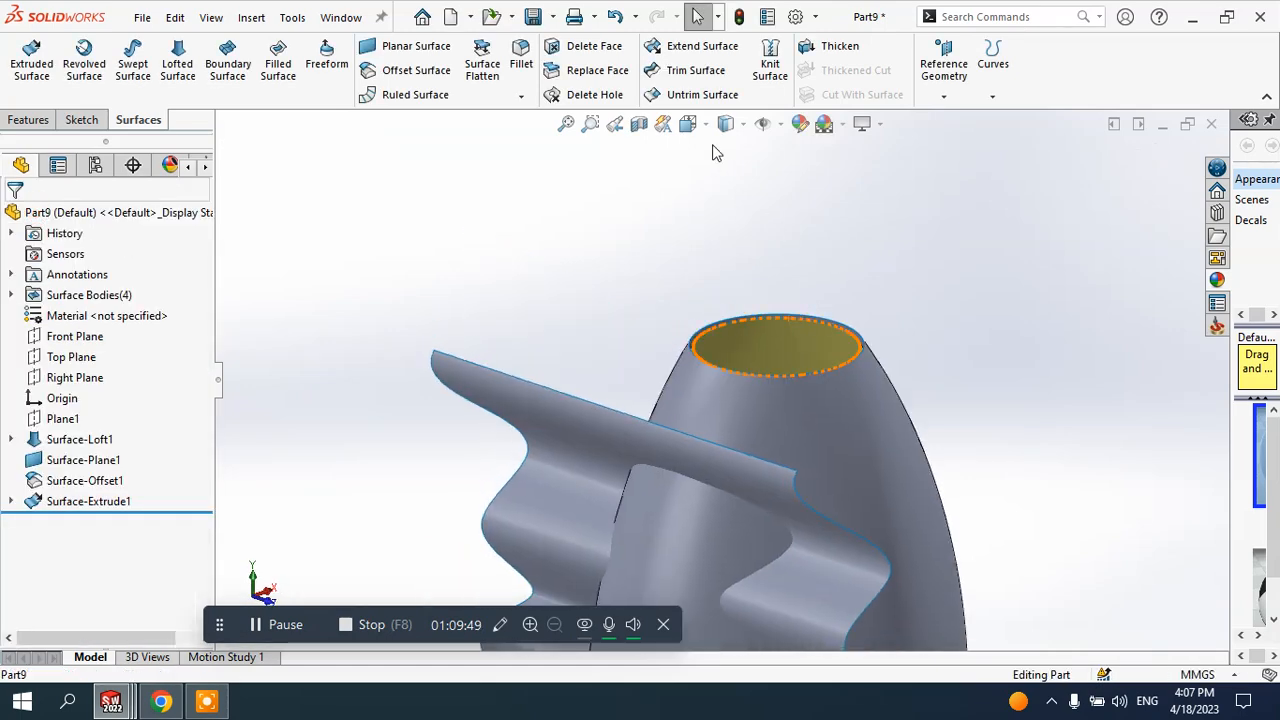
- Start a mutual surface trim using the offset surface and the extruded wavy surface as the trimming surfaces
left_click(690, 70)
scroll(812, 315, "up", 5)
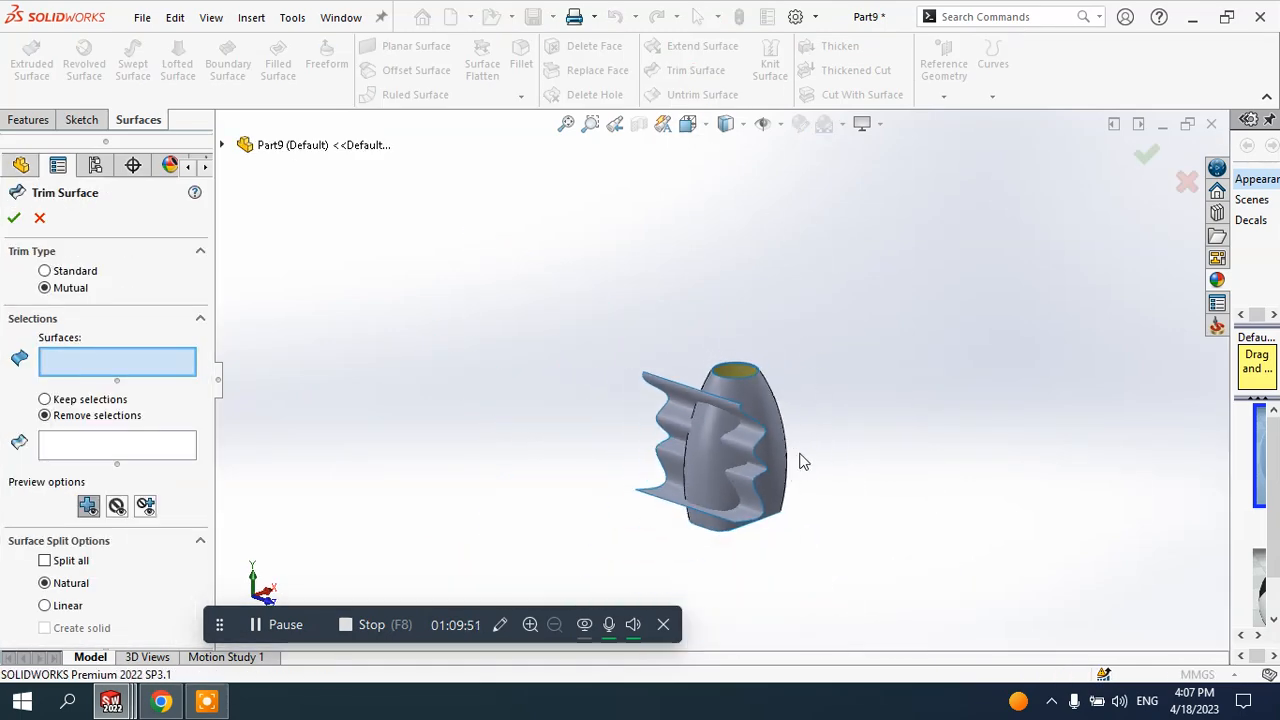
scroll(800, 461, "down", 4)
scroll(700, 325, "down", 3)
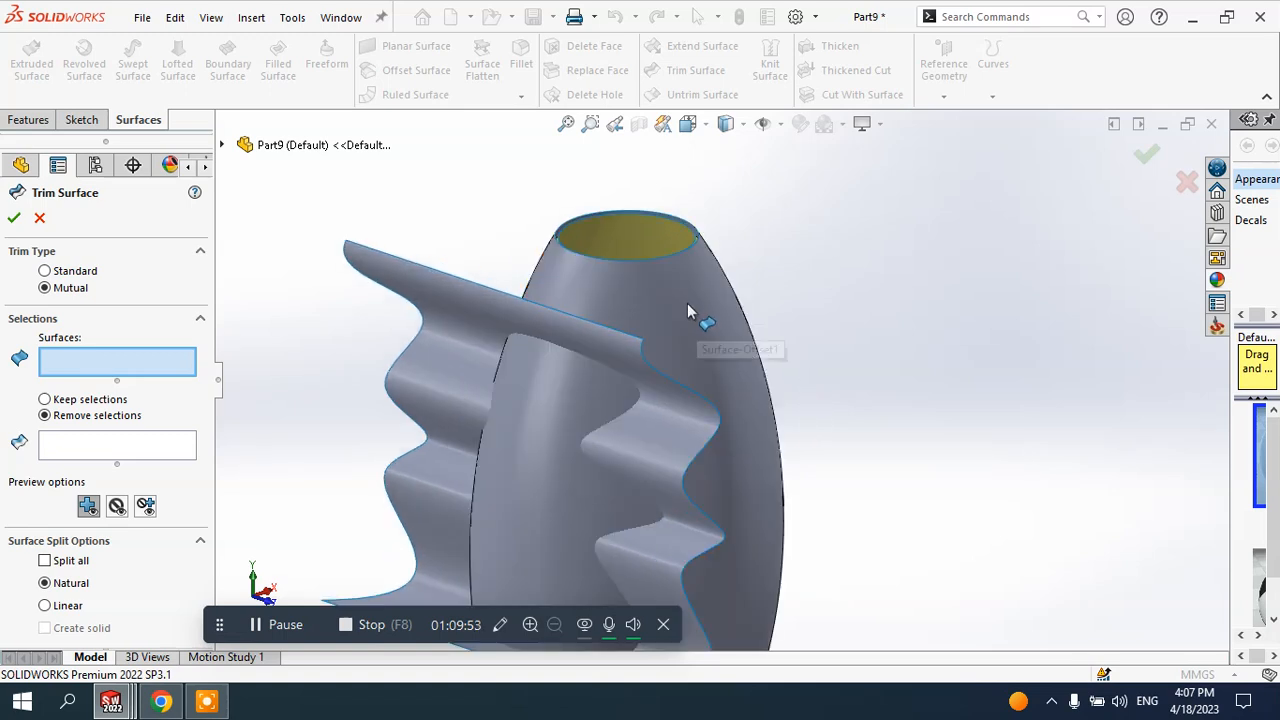
left_click(686, 310)
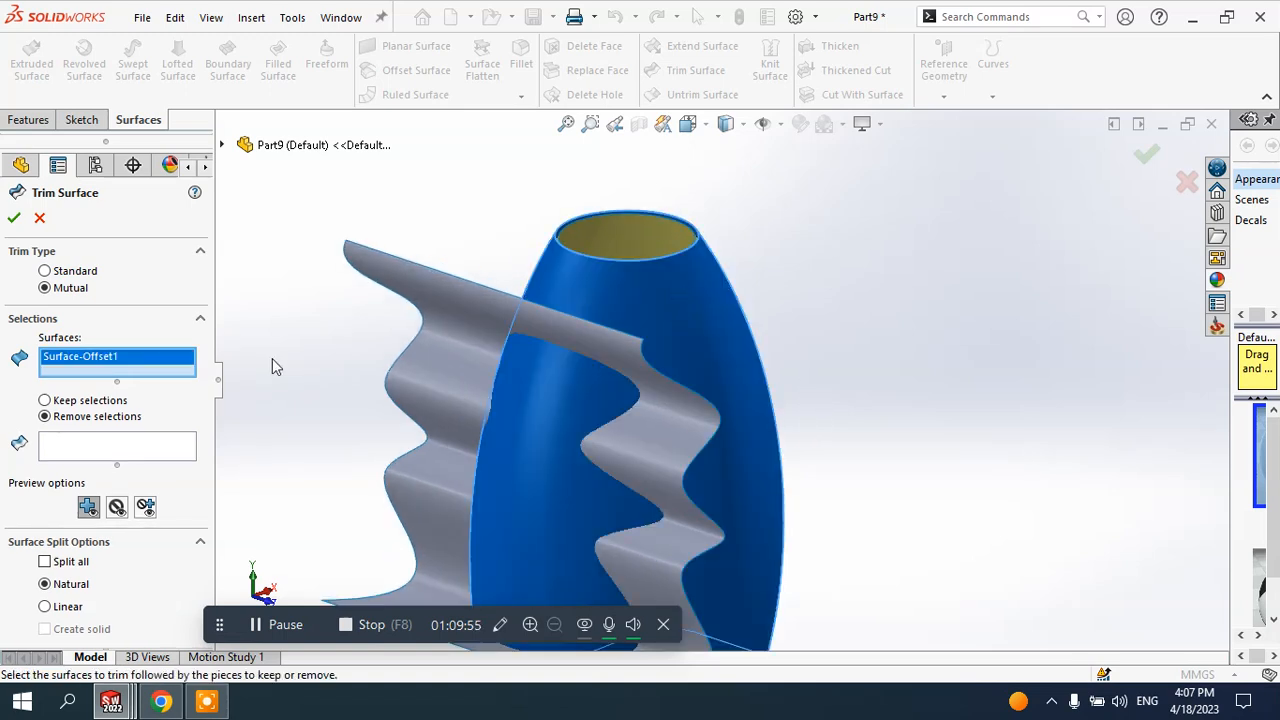
left_click(566, 340)
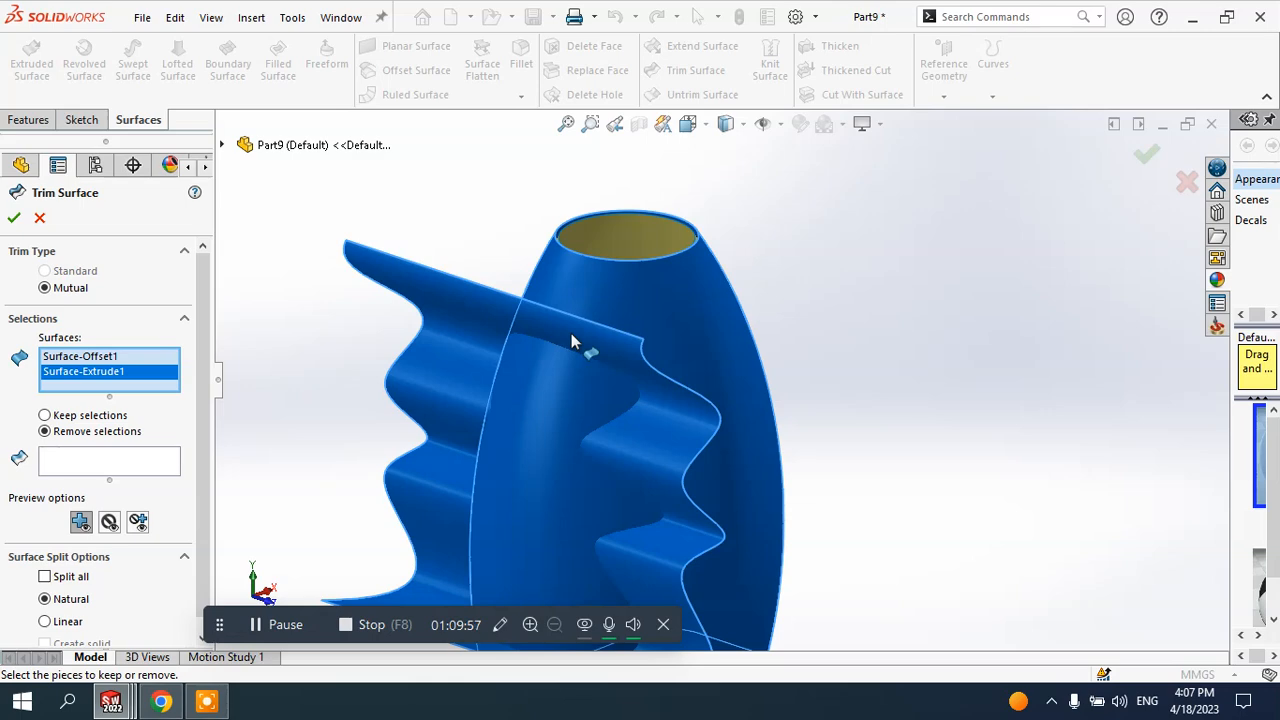
- Remove the extruded surface's outer piece and the offset surface's panel piece to complete the mutual trim
left_click(109, 460)
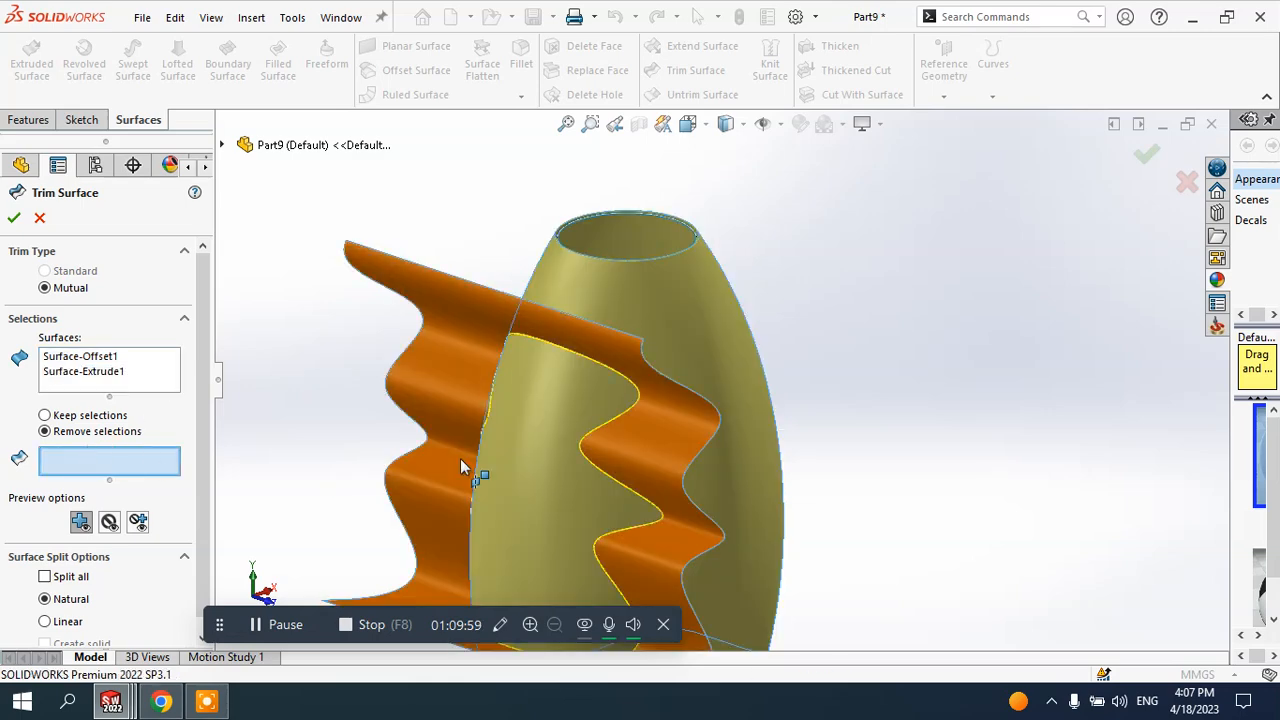
left_click(645, 445)
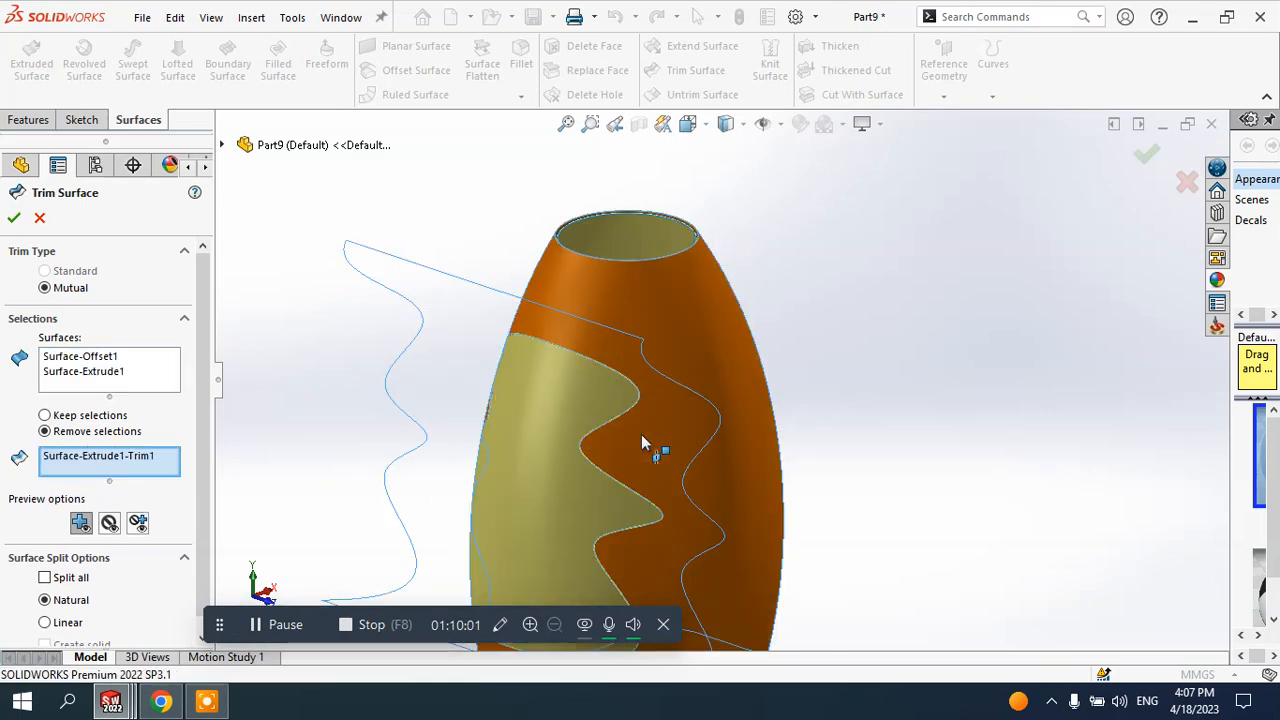
left_click(581, 391)
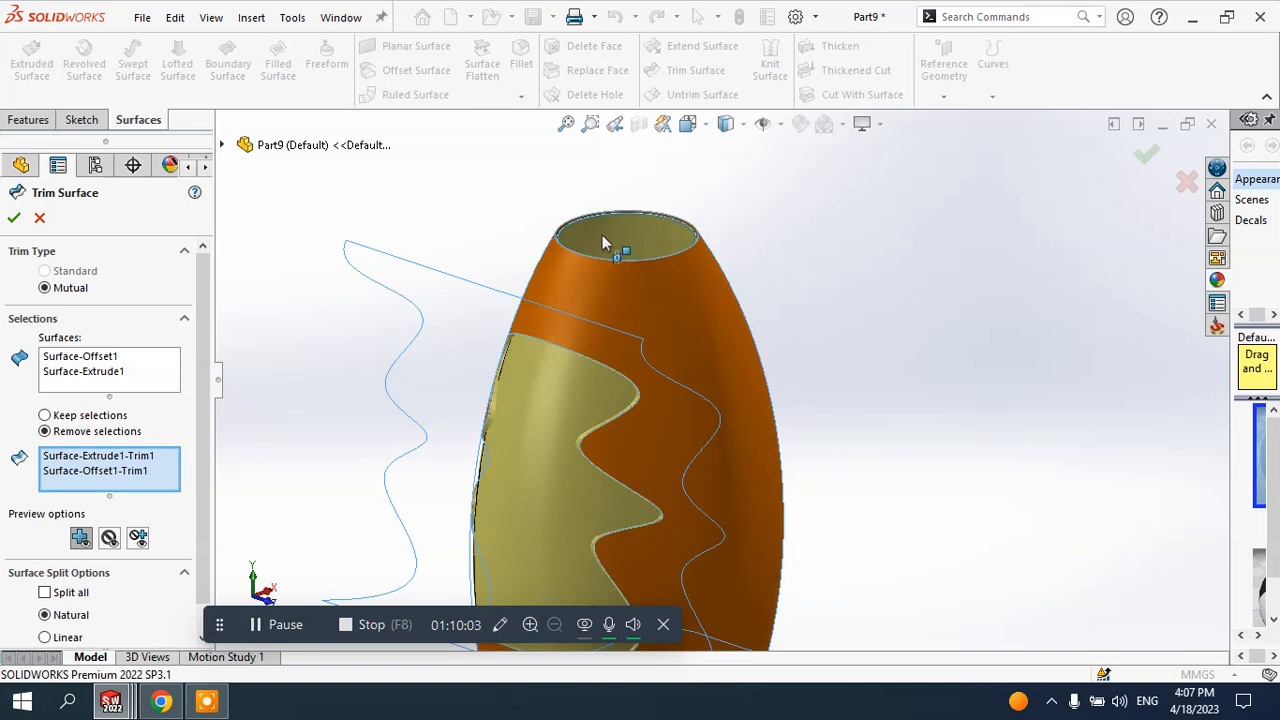
scroll(607, 245, "up", 2)
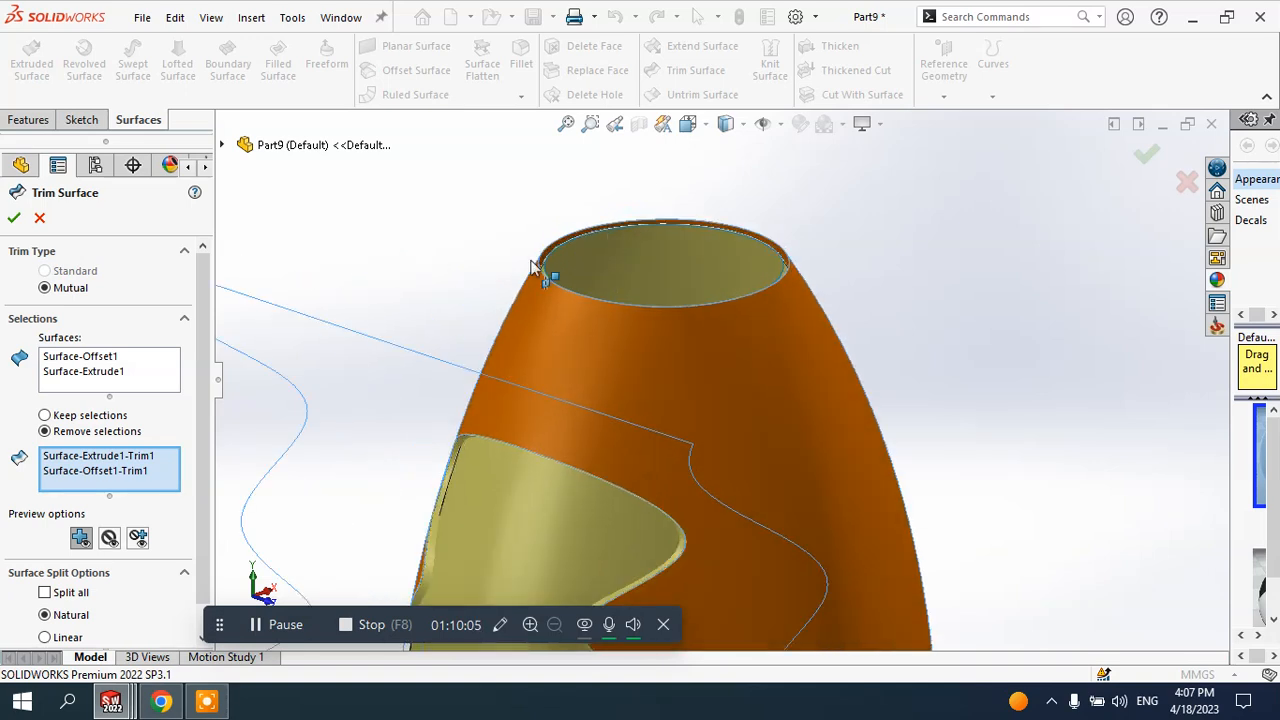
scroll(588, 262, "up", 2)
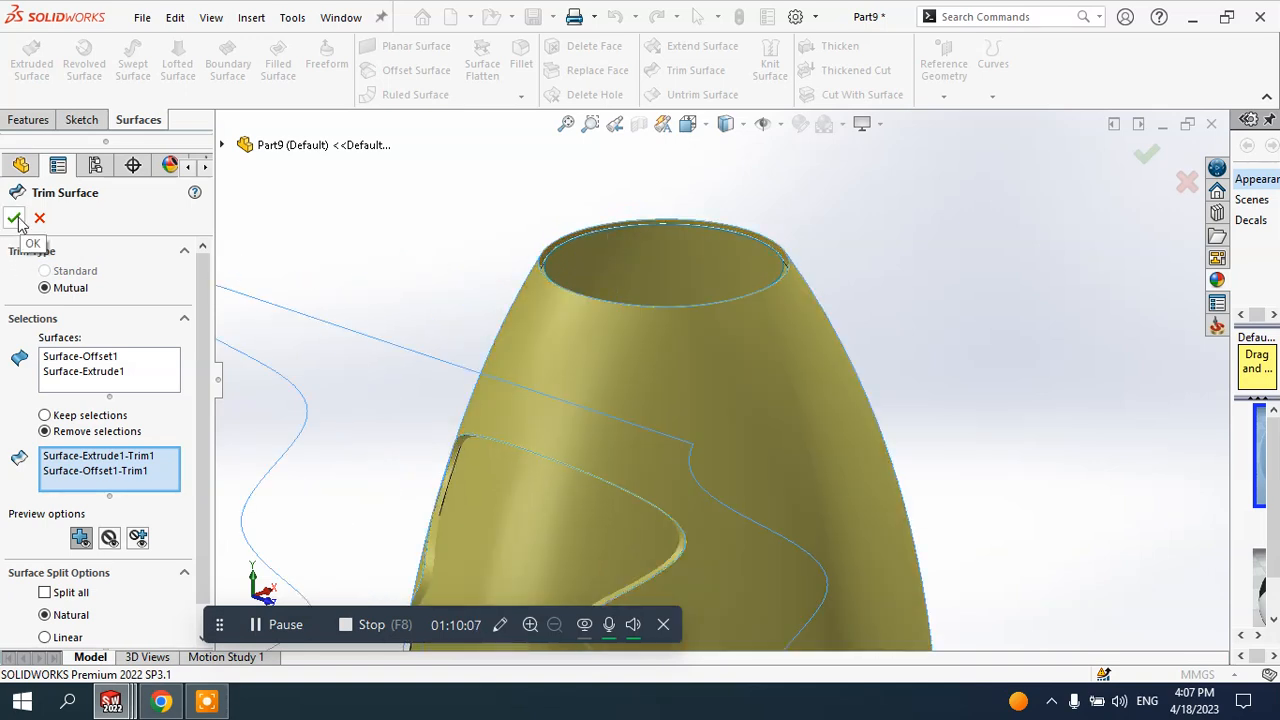
left_click(18, 222)
- Examine the trimmed wavy panel, checking which surfaces form the recessed panel, the outer body and the narrow wavy wall
scroll(593, 316, "down", 2)
scroll(640, 425, "down", 2)
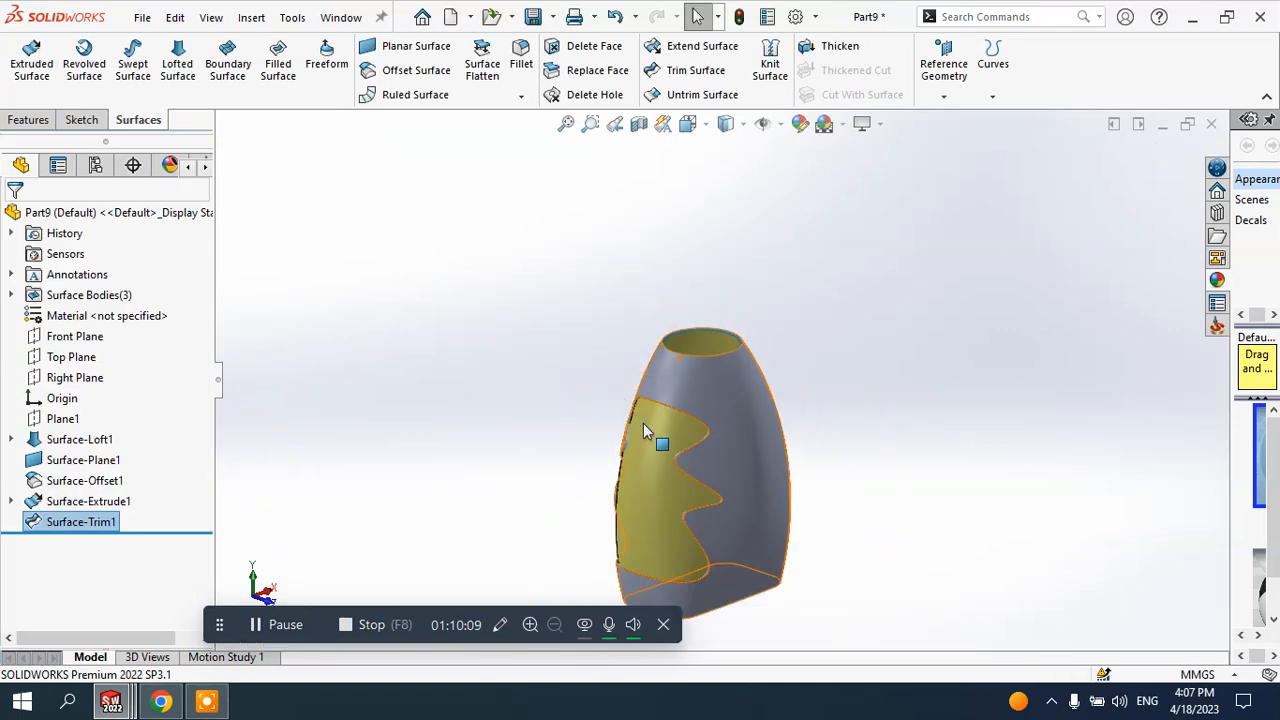
middle_click_drag(645, 432, 730, 400)
scroll(627, 424, "down", 5)
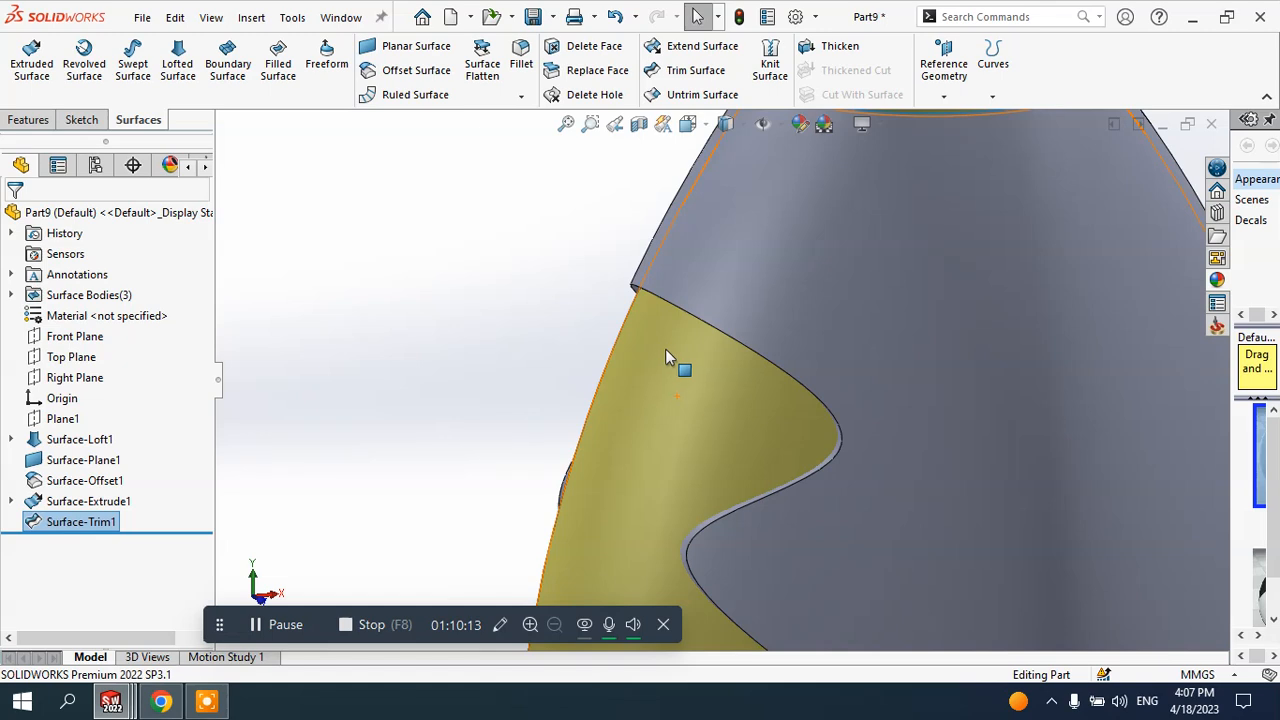
left_click(646, 356)
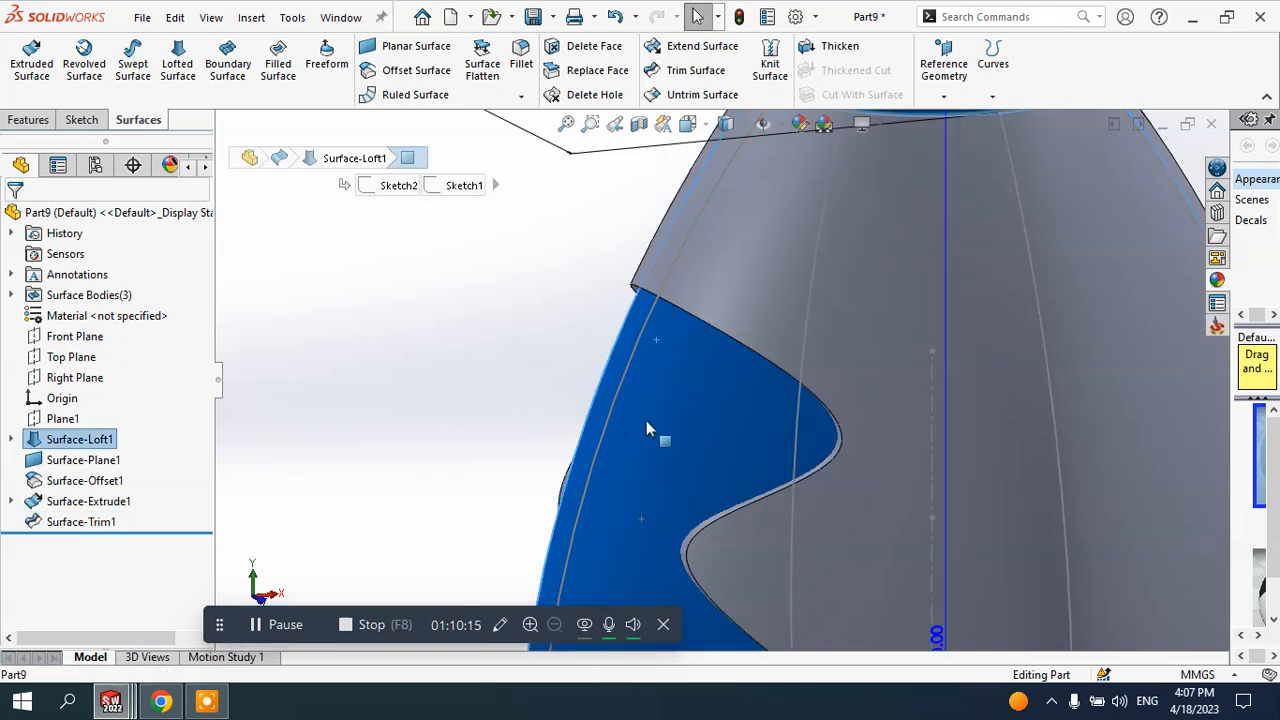
scroll(646, 430, "up", 5)
left_click(508, 371)
left_click(783, 284)
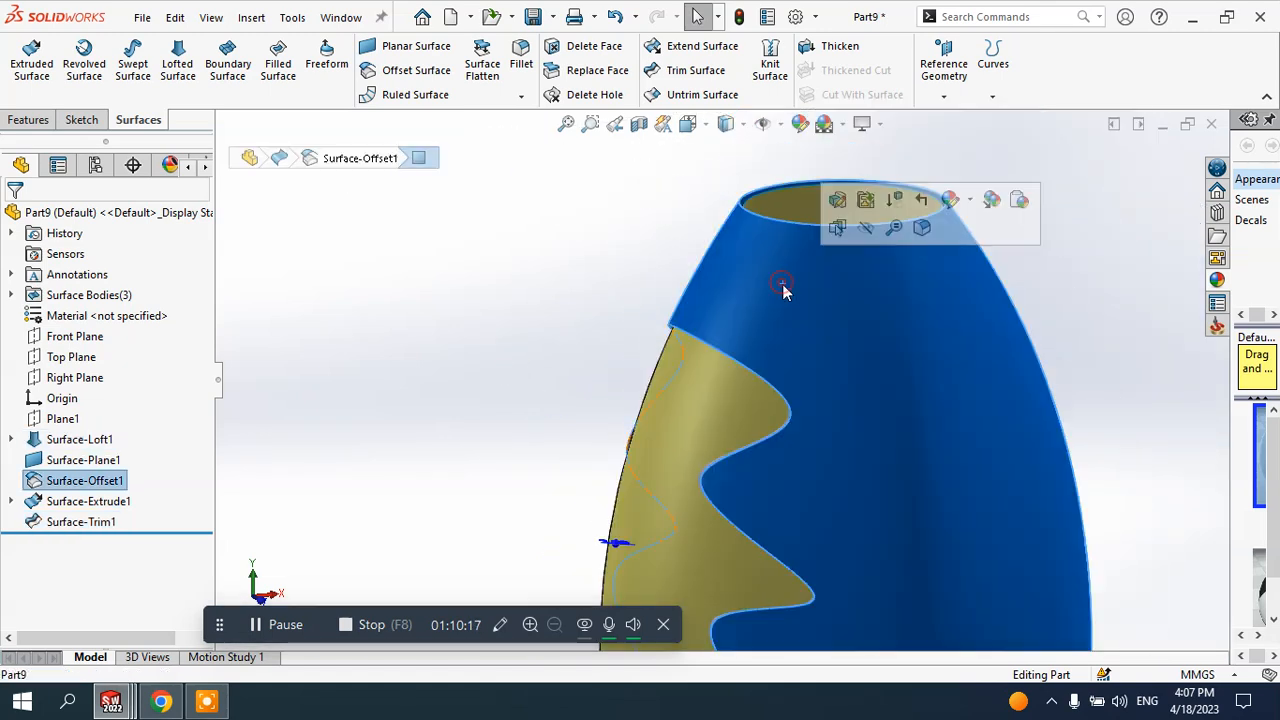
left_click(488, 261)
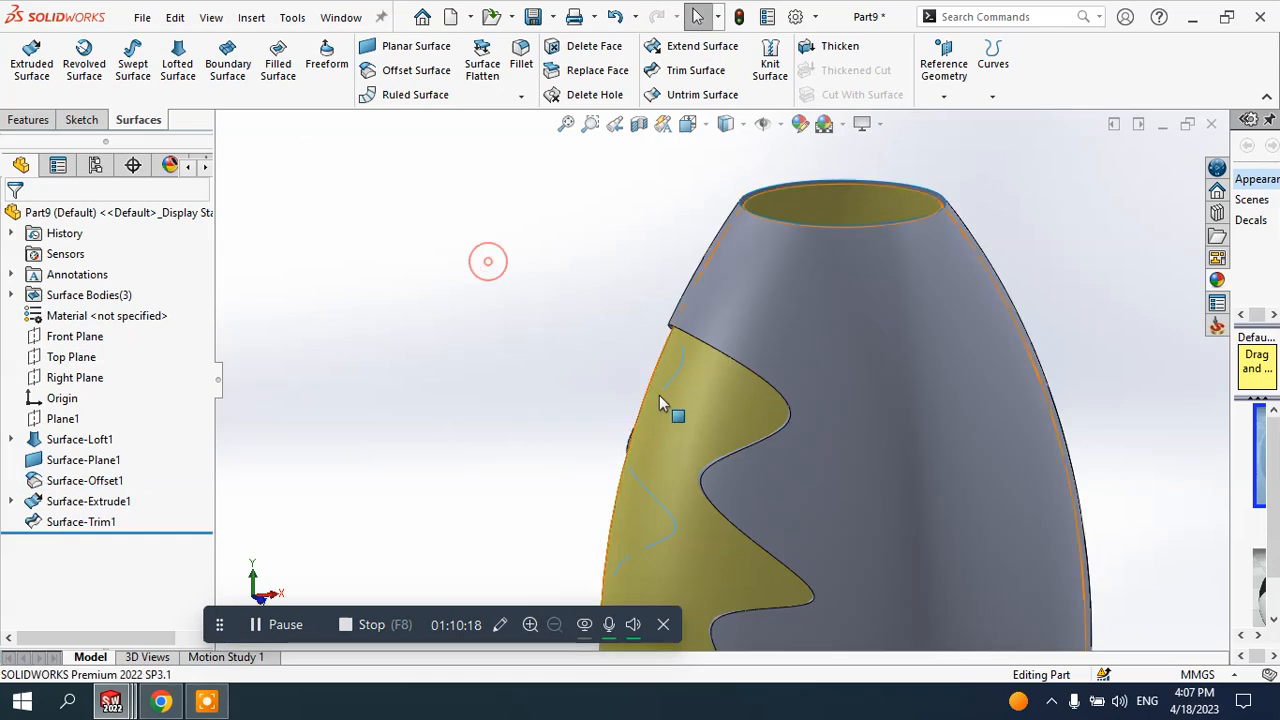
left_click(710, 383)
left_click(542, 361)
mouse_move(668, 416)
middle_mouse_down()
mouse_move(766, 391)
mouse_move(737, 443)
middle_mouse_up()
scroll(737, 457, "down", 6)
left_click(730, 447)
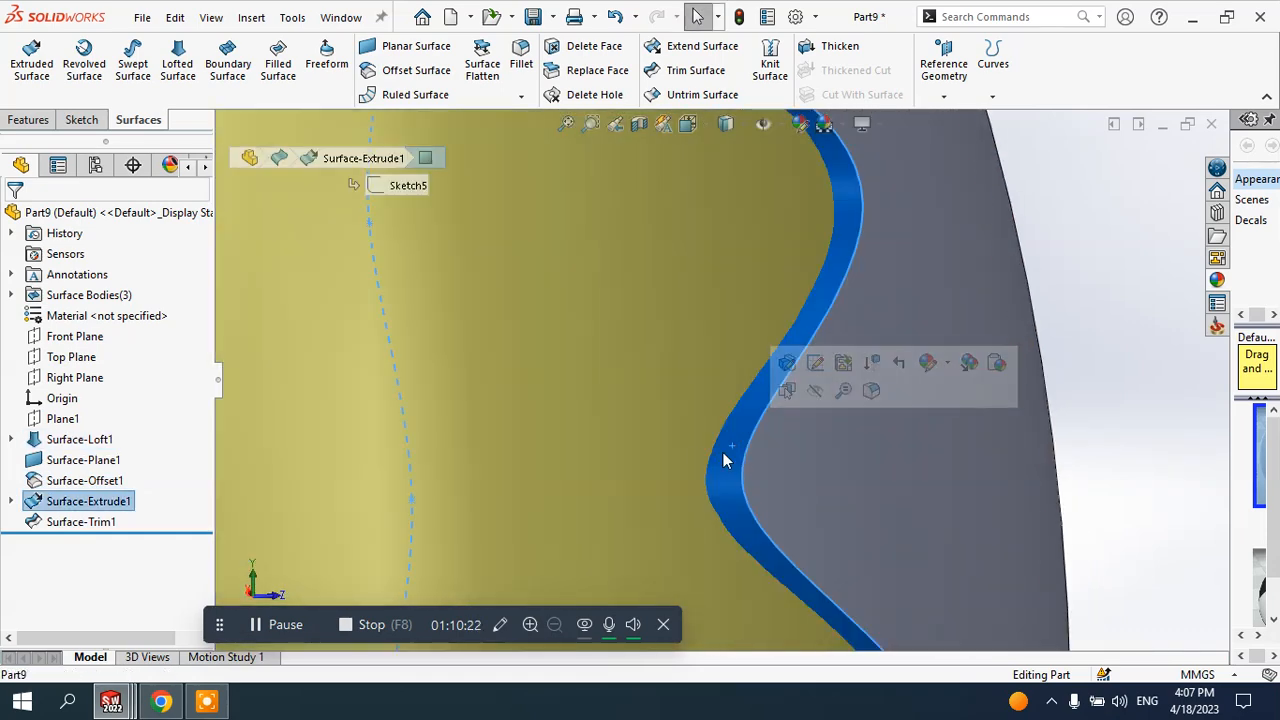
scroll(666, 505, "up", 8)
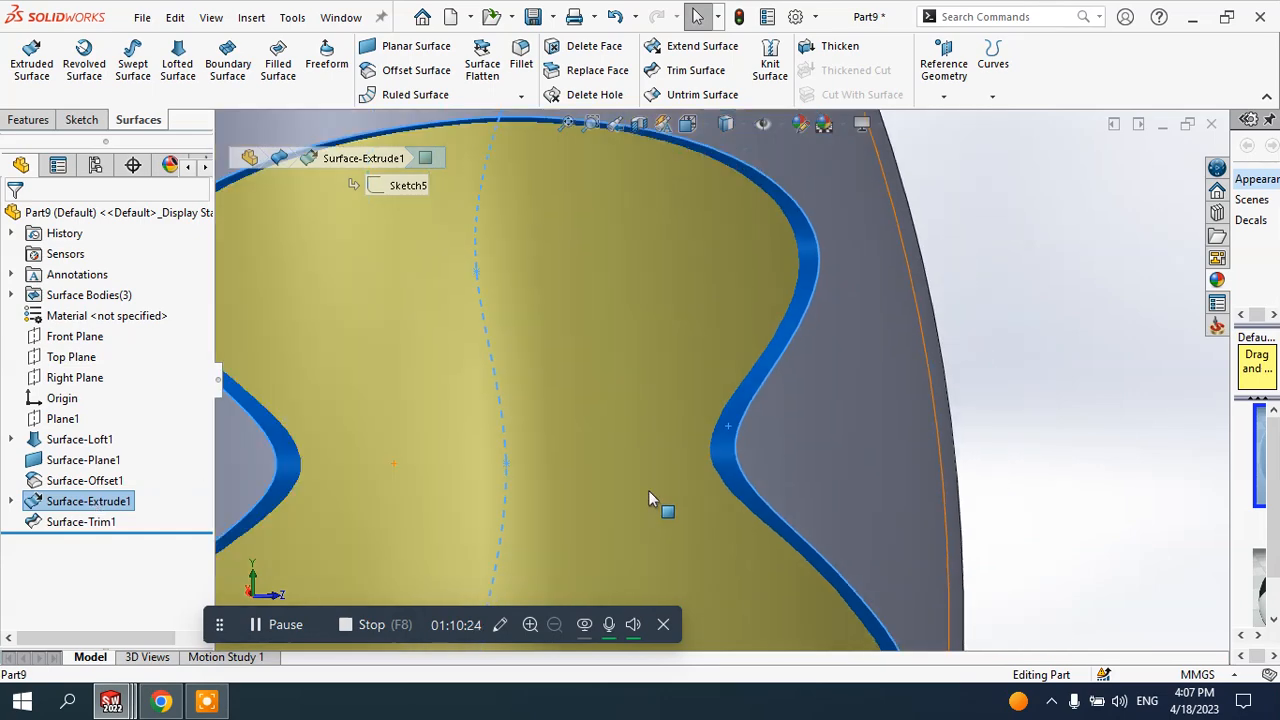
mouse_move(727, 502)
middle_mouse_down()
mouse_move(606, 449)
mouse_move(614, 514)
mouse_move(551, 471)
mouse_move(766, 436)
mouse_move(511, 466)
mouse_move(563, 480)
middle_mouse_up()
- Examine the bottle's mouth, checking the lofted and offset surfaces and the gap between their rims
scroll(746, 297, "down", 10)
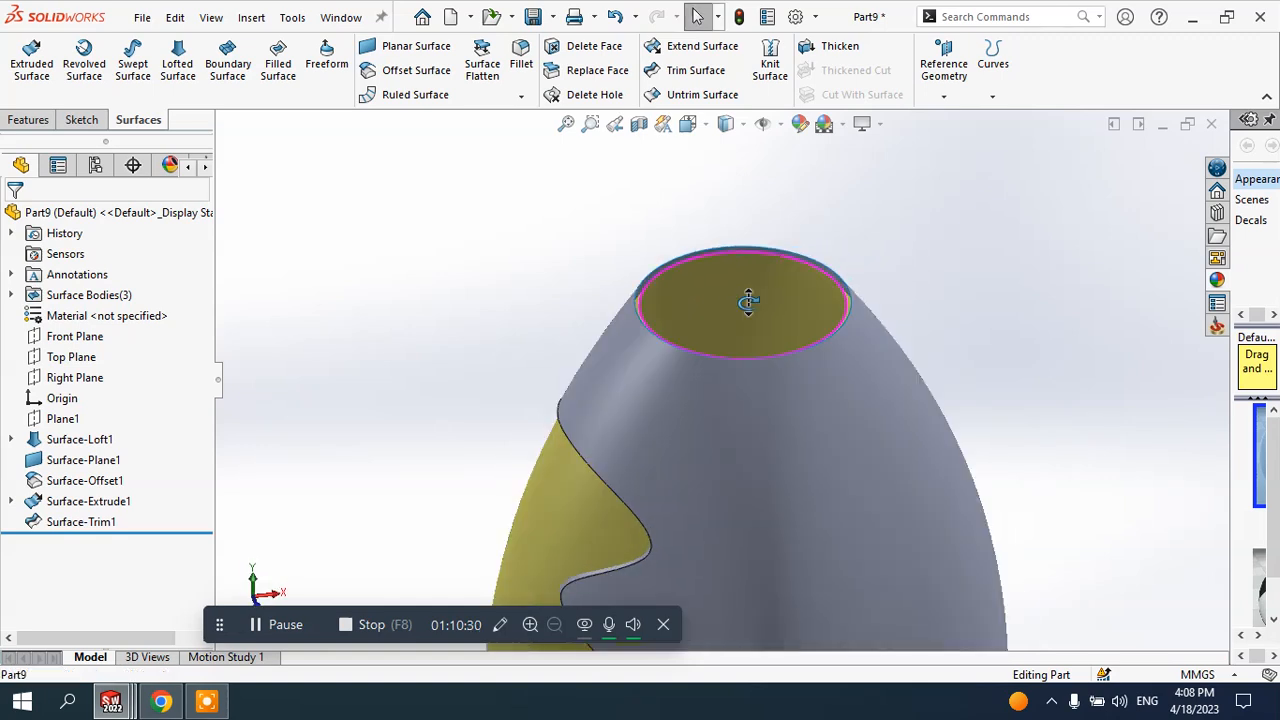
left_click(630, 270)
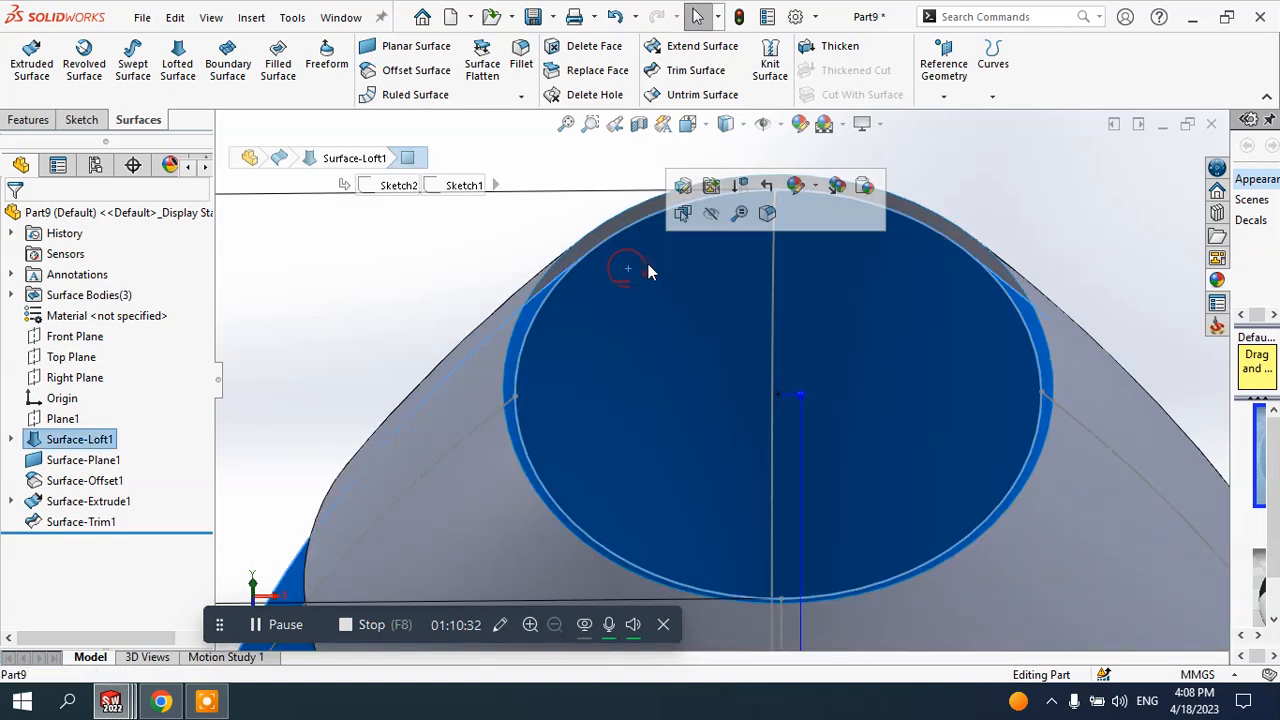
scroll(630, 255, "up", 2)
left_click(615, 250)
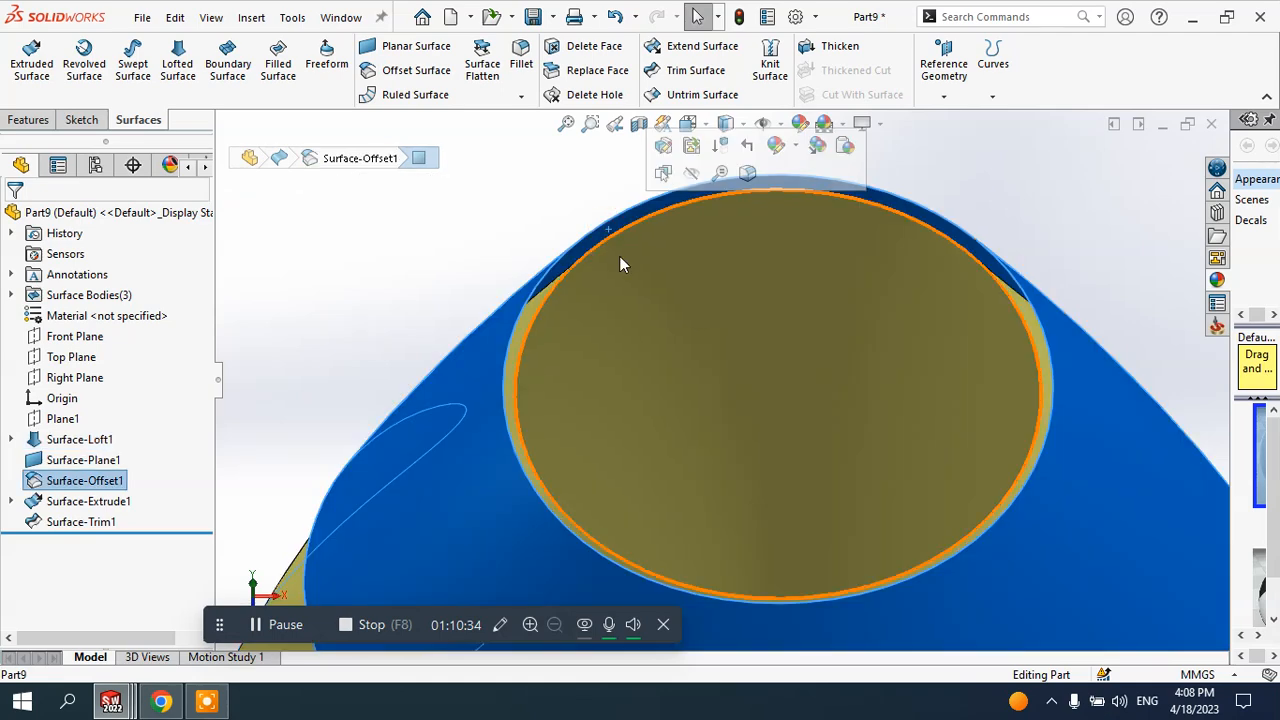
scroll(628, 280, "up", 2)
middle_click_drag(633, 299, 700, 289)
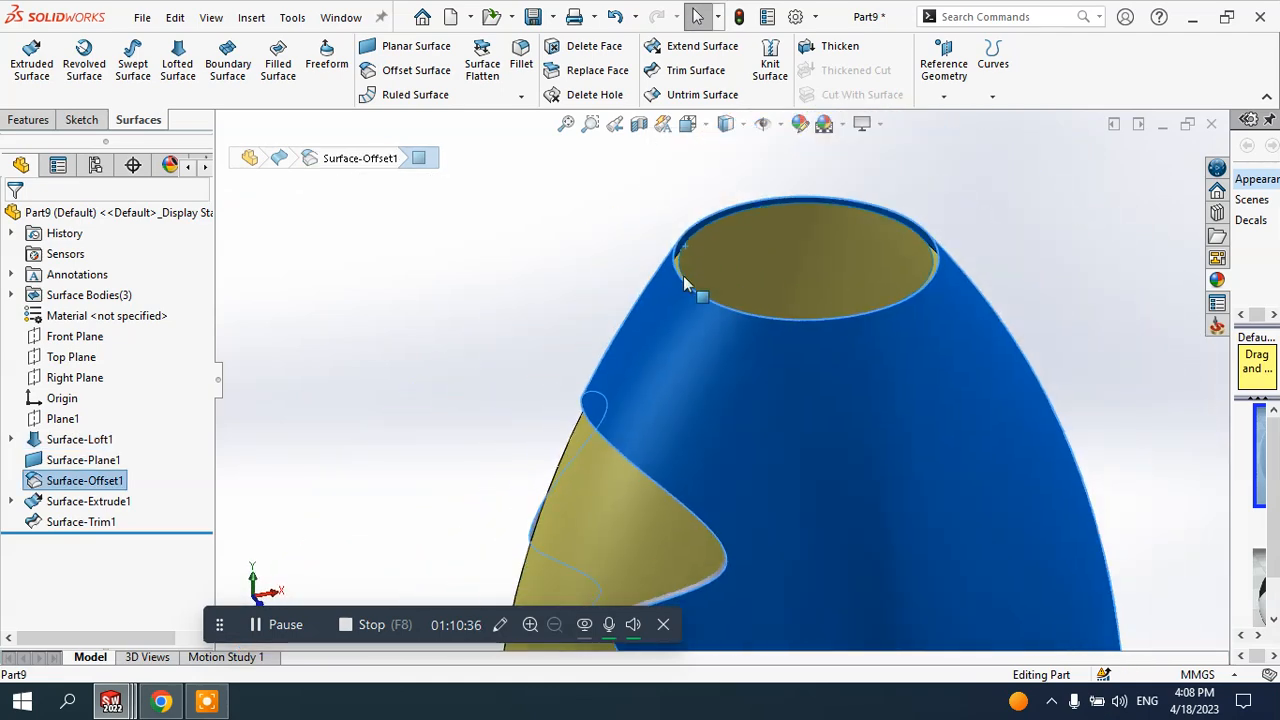
scroll(765, 256, "down", 3)
scroll(720, 272, "down", 2)
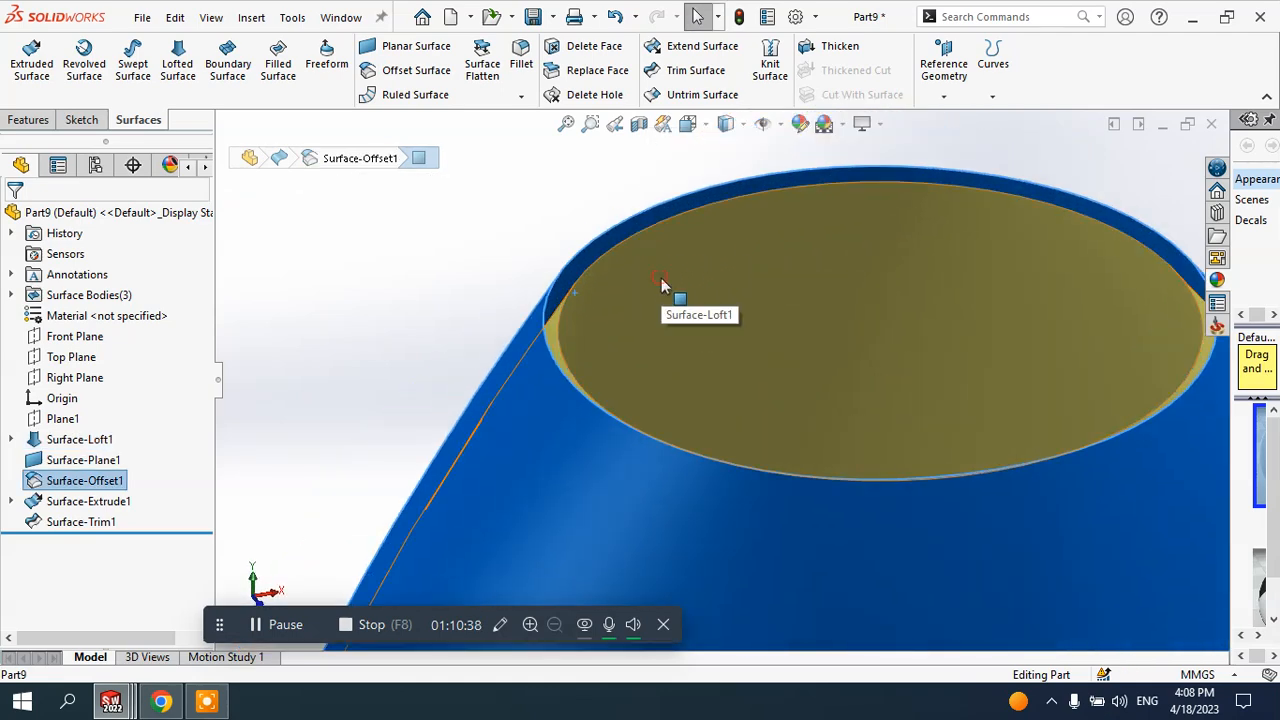
left_click(650, 294)
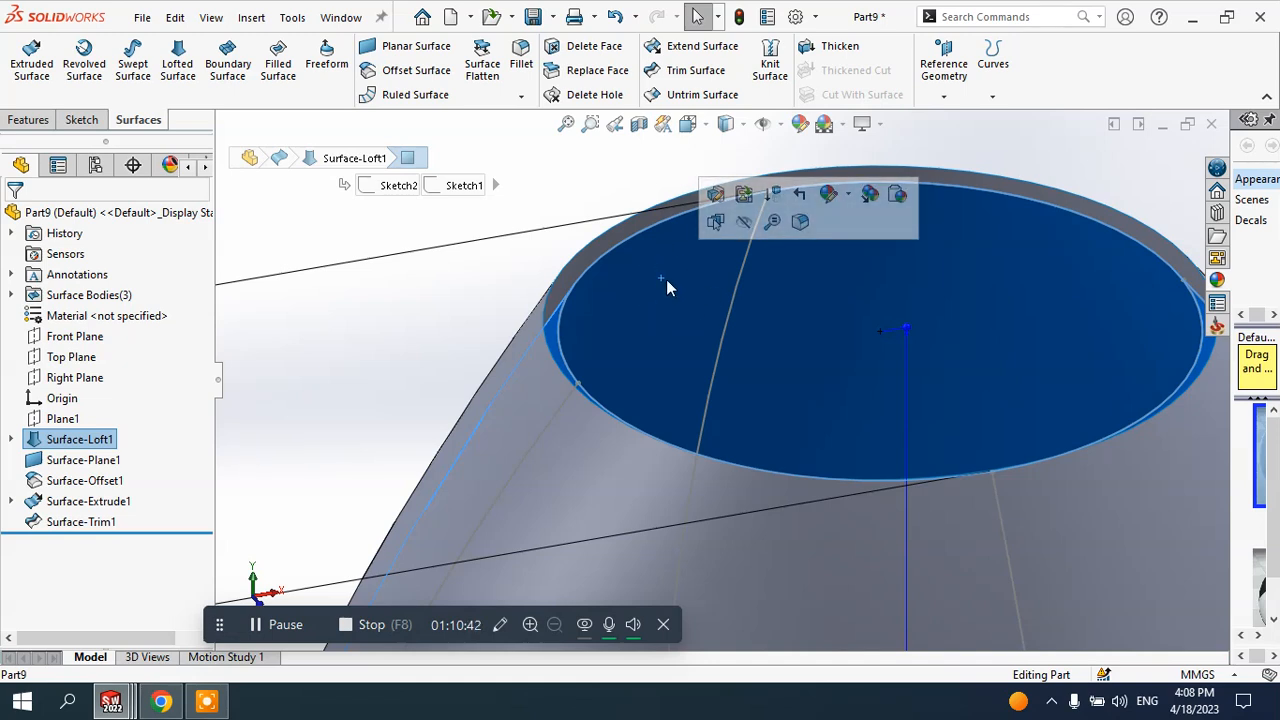
left_click(420, 262)
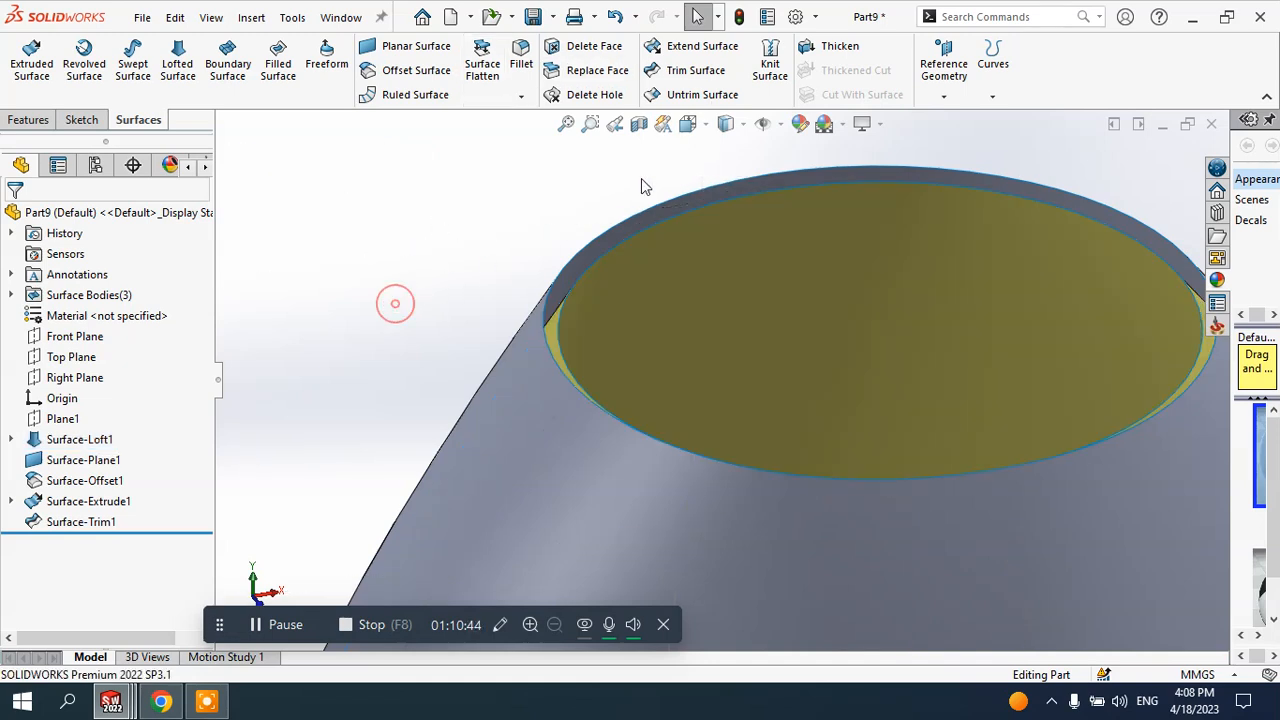
- Trim the lofted surface with a Standard trim, using Surface-Trim1 as the trim tool and removing the loft piece outside the panel
left_click(688, 72)
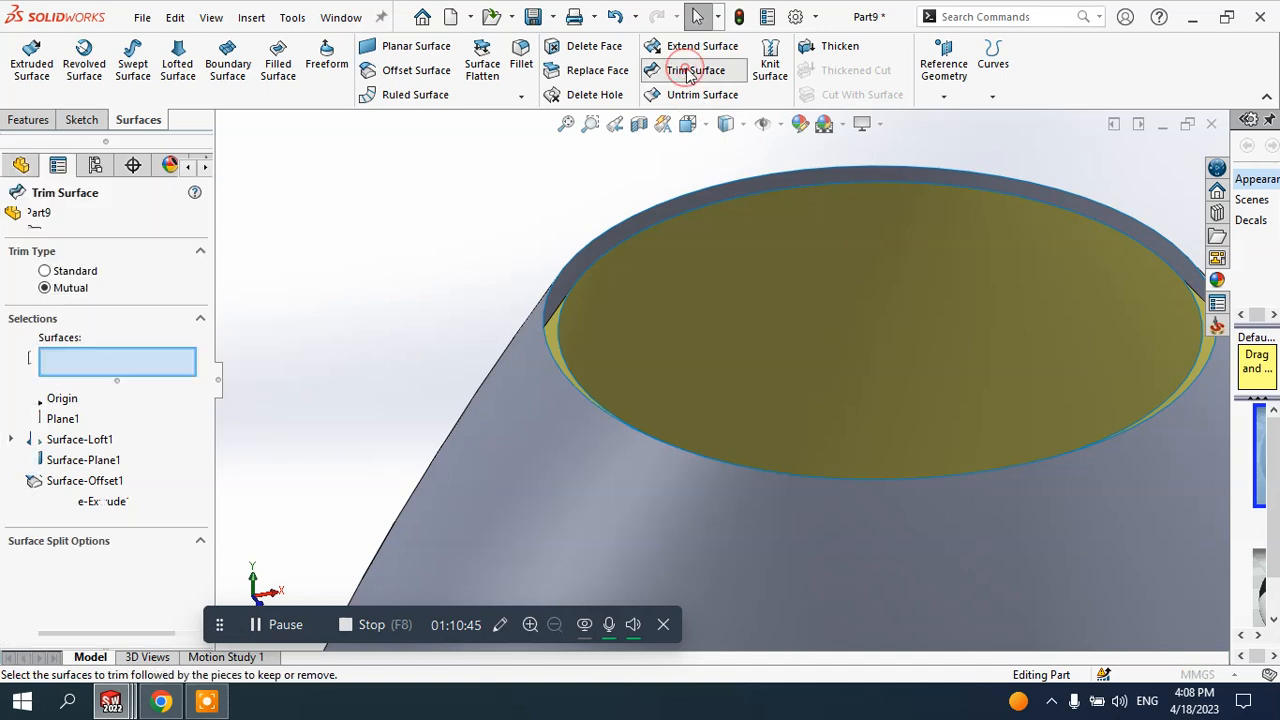
left_click(76, 271)
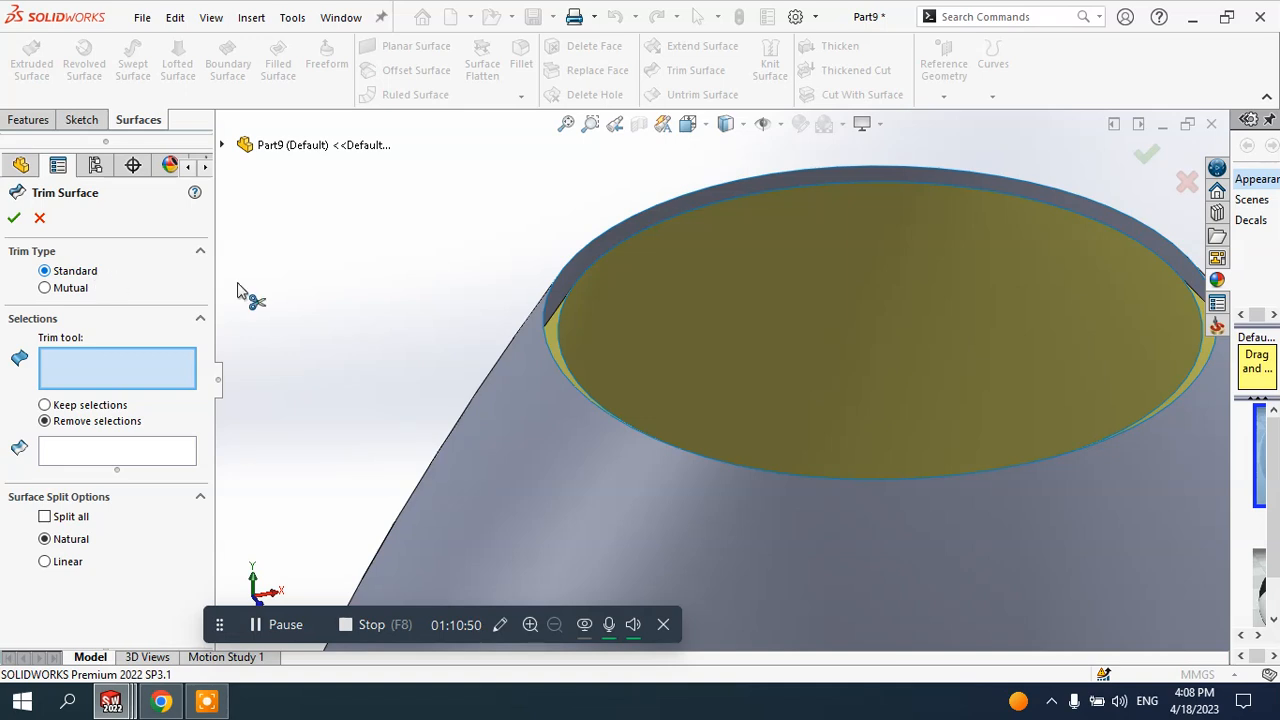
left_click(521, 366)
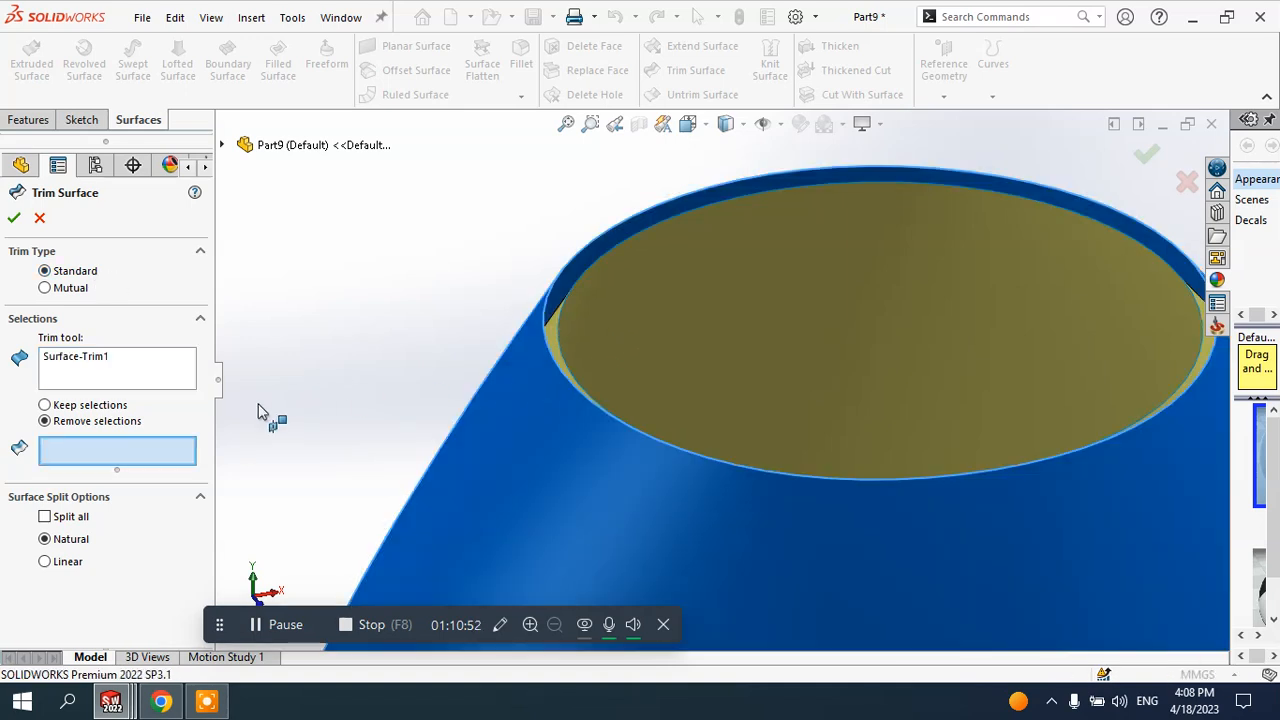
left_click(628, 369)
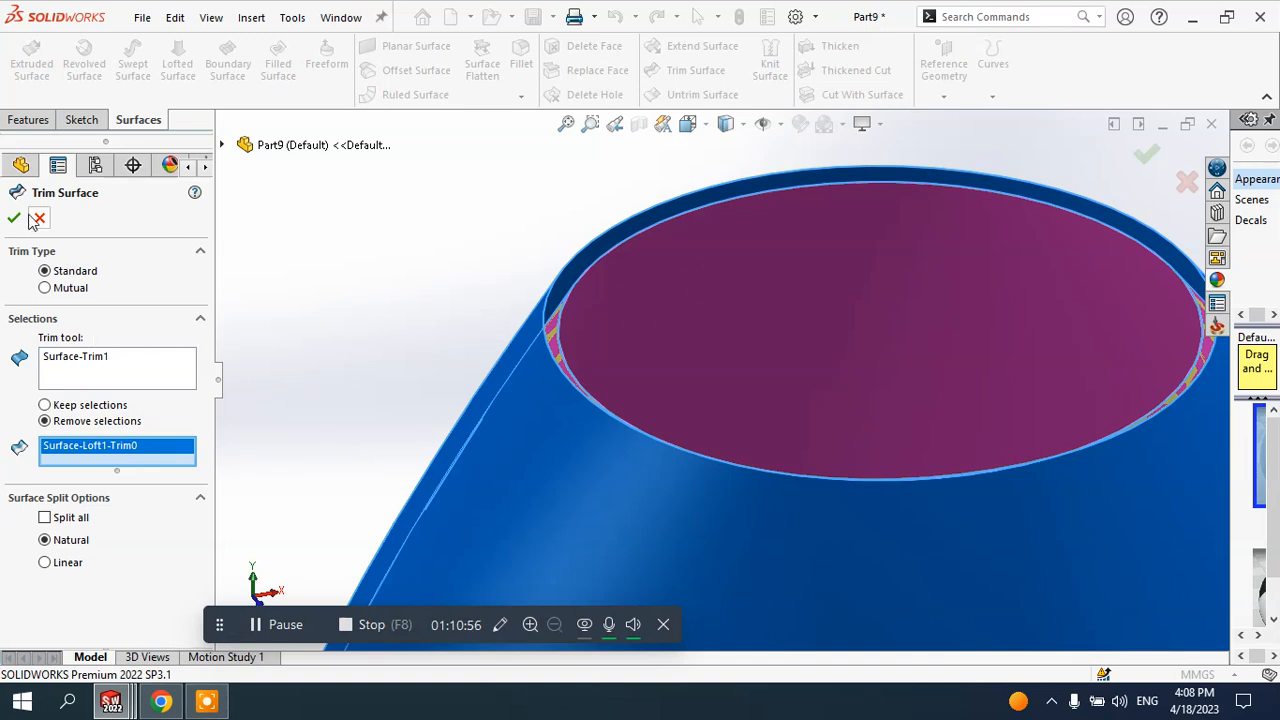
scroll(540, 275, "up", 8)
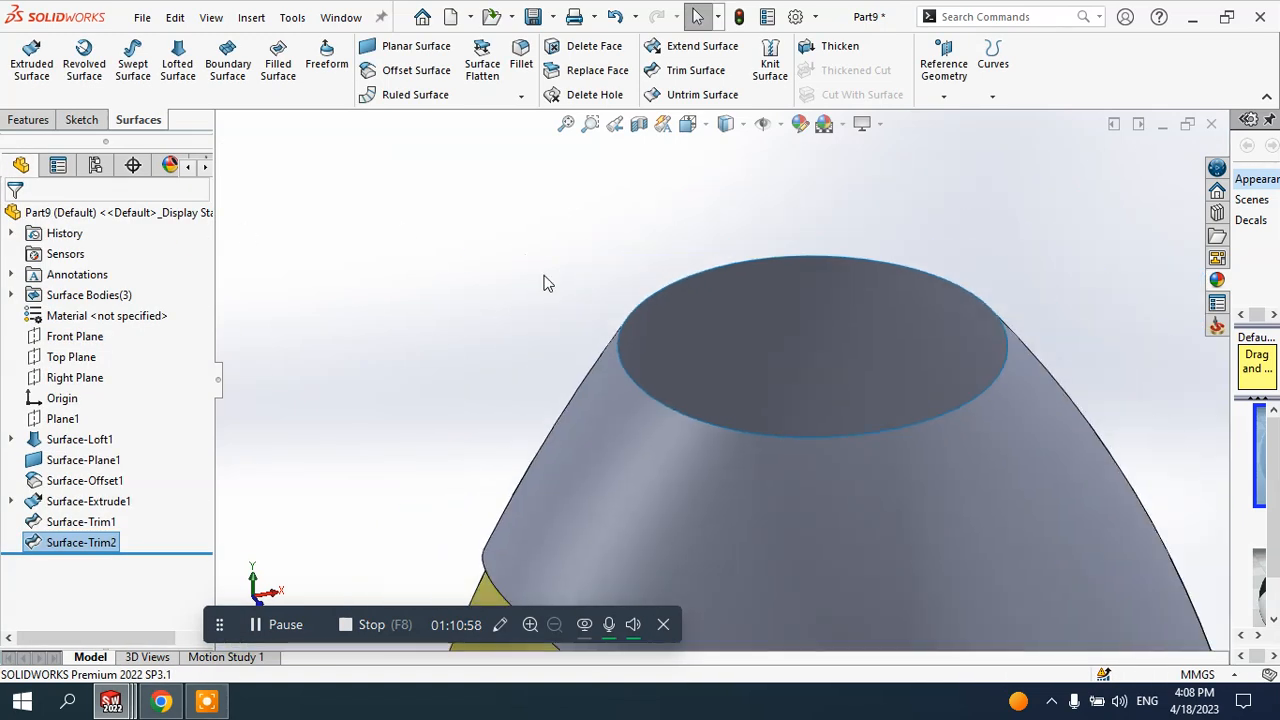
- Apply a section view through the Front Plane and examine the bottle's interior, wavy wall and recessed panel
scroll(769, 364, "down", 3)
middle_click_drag(751, 380, 686, 320)
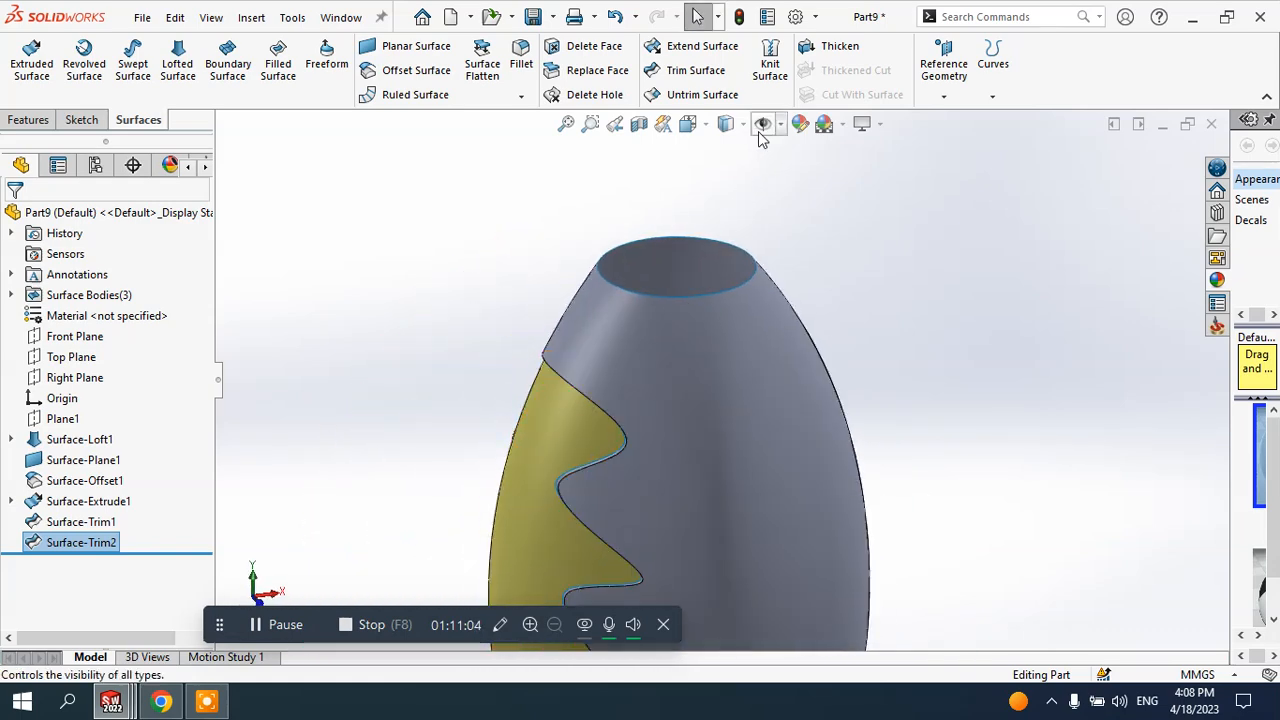
left_click(638, 123)
middle_click_drag(731, 313, 655, 322)
scroll(610, 380, "down", 6)
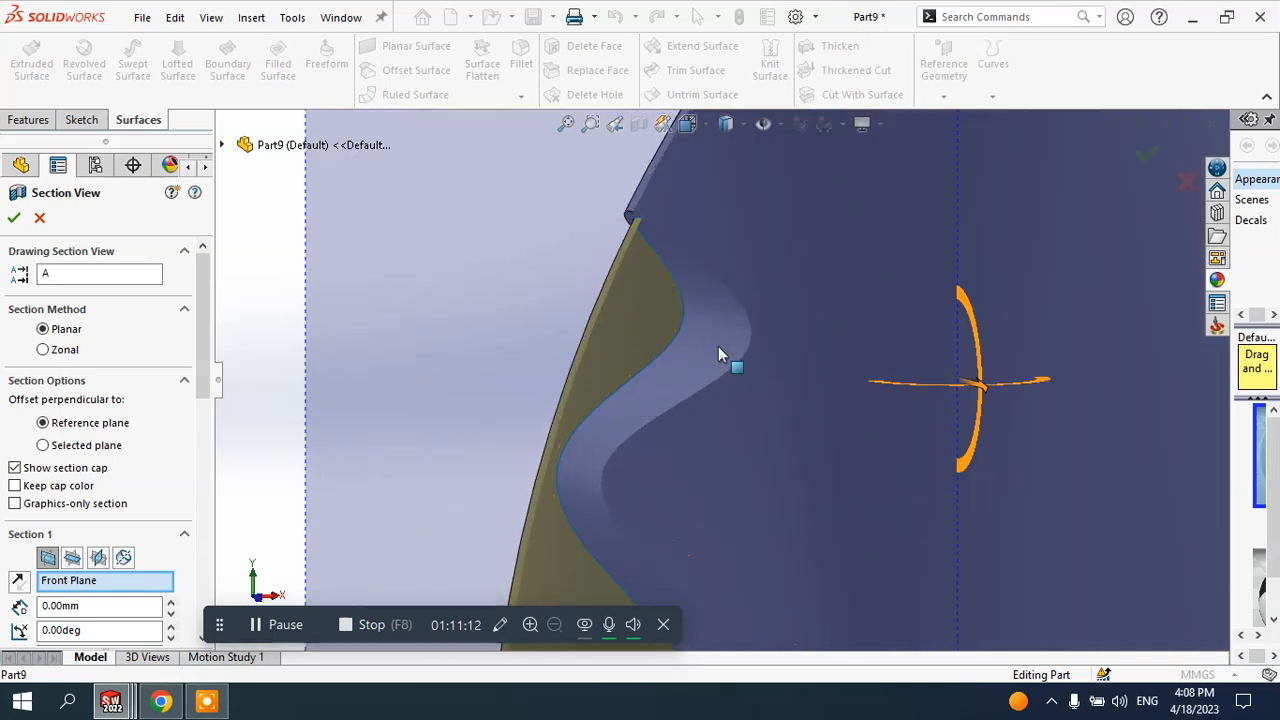
middle_click_drag(720, 354, 697, 385)
scroll(709, 374, "up", 6)
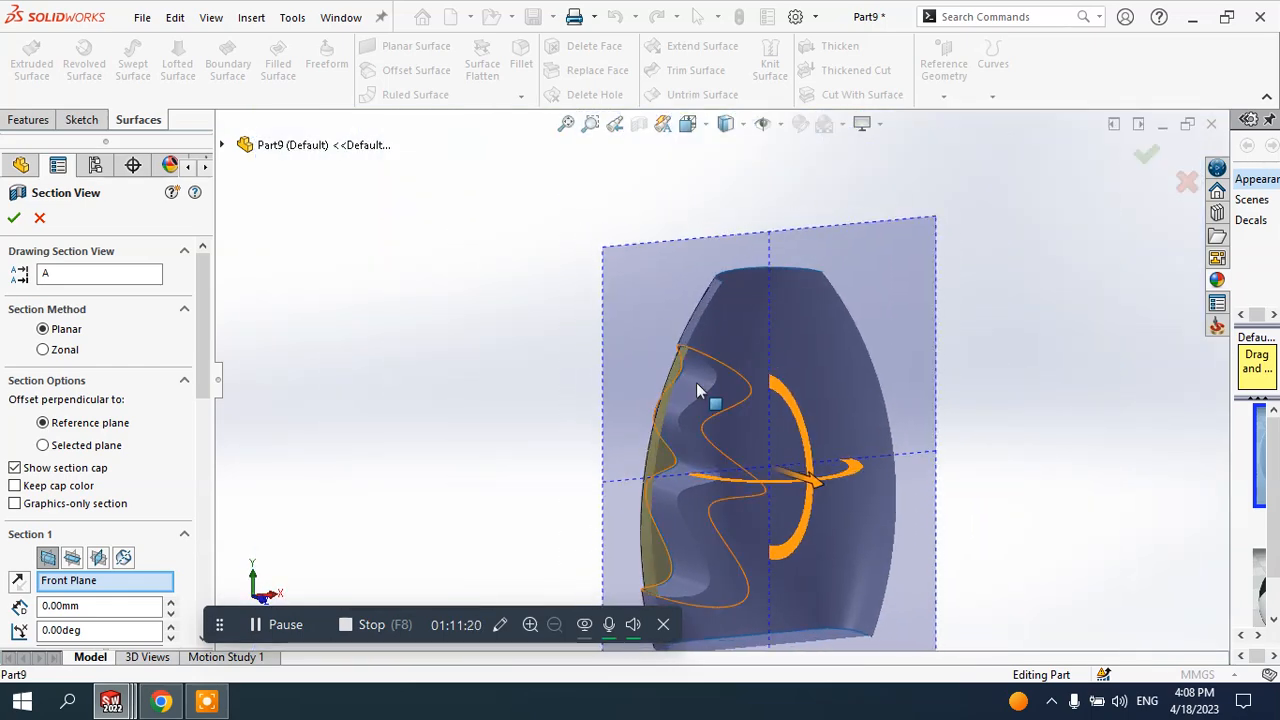
scroll(690, 365, "down", 5)
scroll(712, 362, "up", 5)
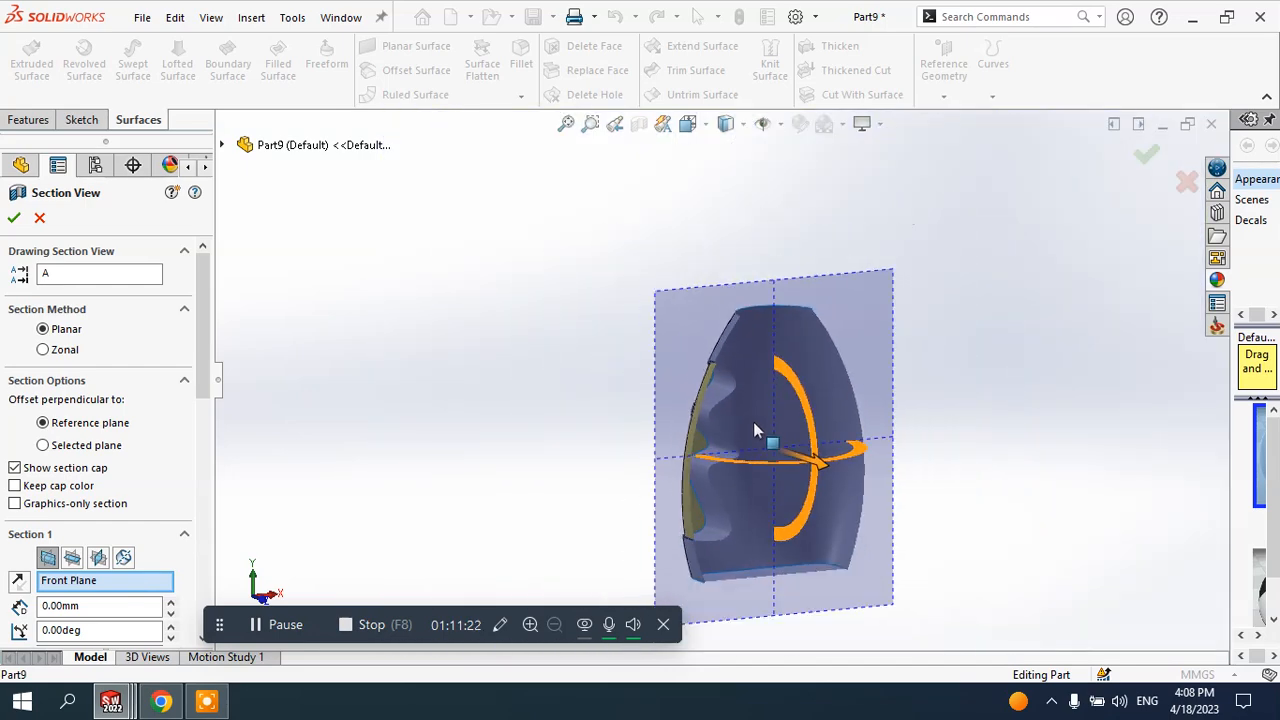
middle_click_drag(760, 429, 671, 430)
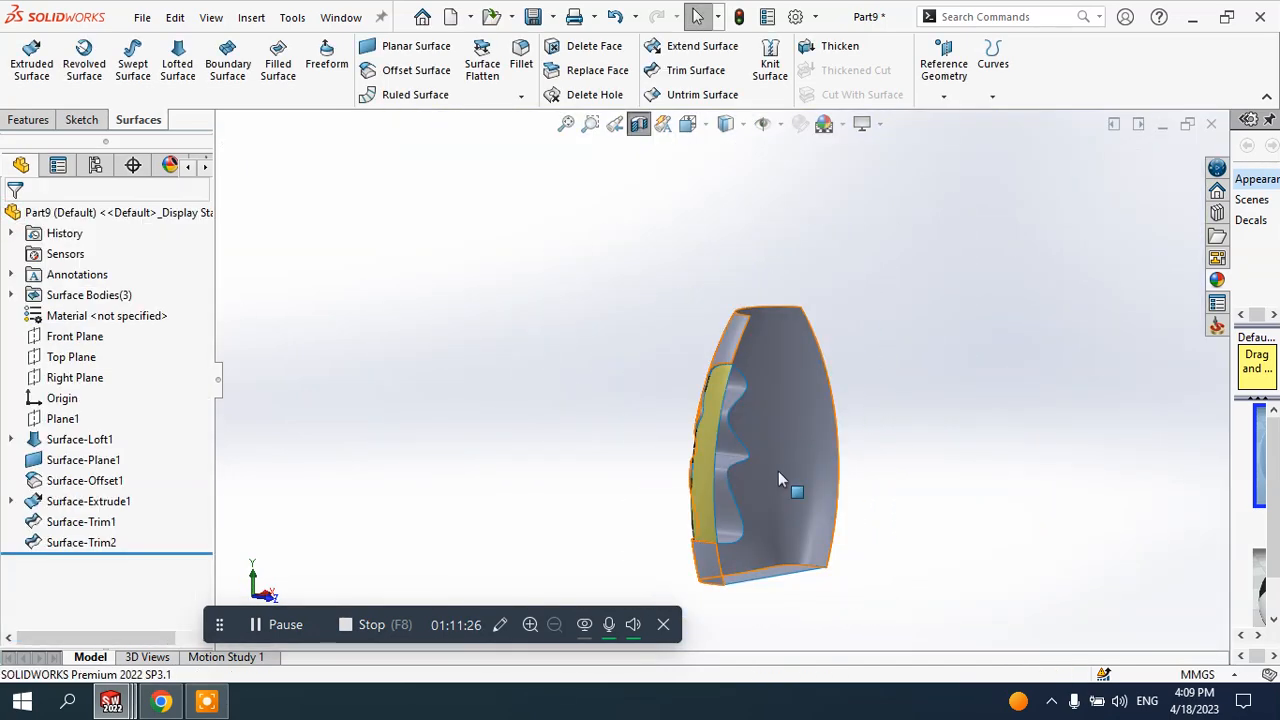
scroll(776, 470, "down", 4)
mouse_move(715, 463)
middle_mouse_down()
mouse_move(574, 449)
mouse_move(721, 463)
mouse_move(708, 466)
mouse_move(645, 386)
middle_mouse_up()
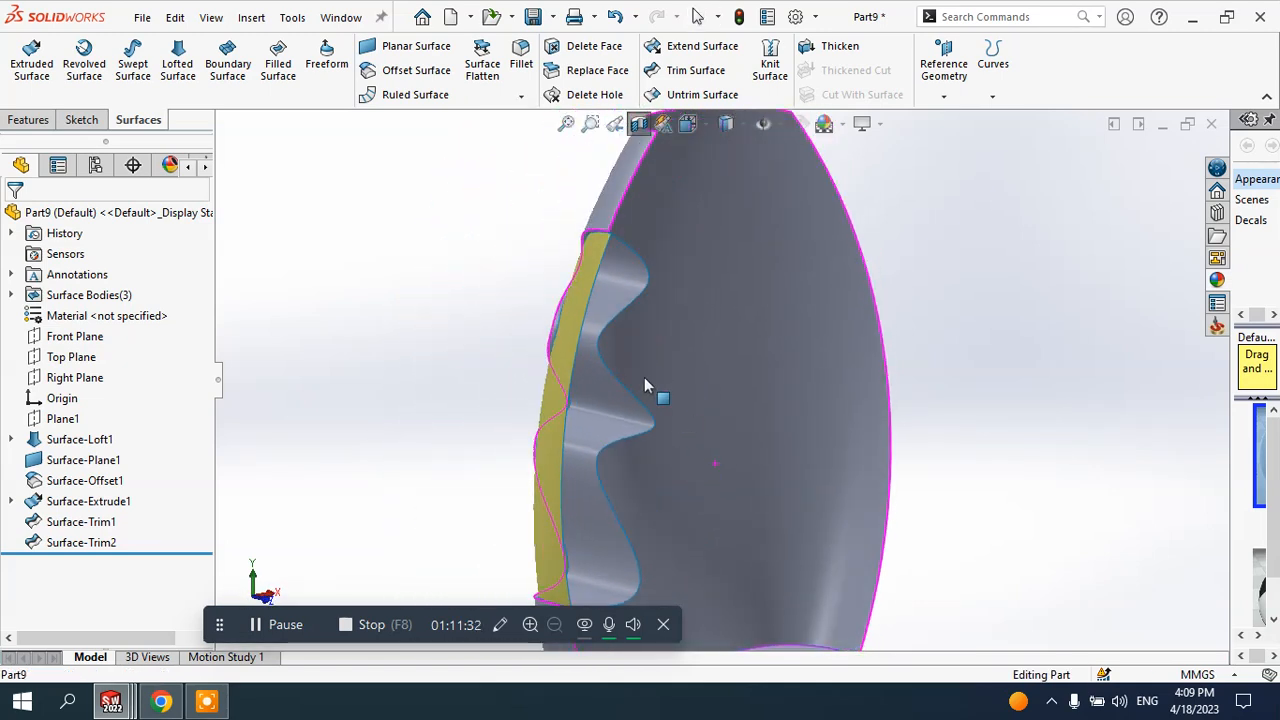
left_click(591, 271)
mouse_move(661, 270)
middle_mouse_down()
mouse_move(833, 288)
mouse_move(586, 303)
mouse_move(809, 289)
mouse_move(838, 300)
mouse_move(698, 321)
middle_mouse_up()
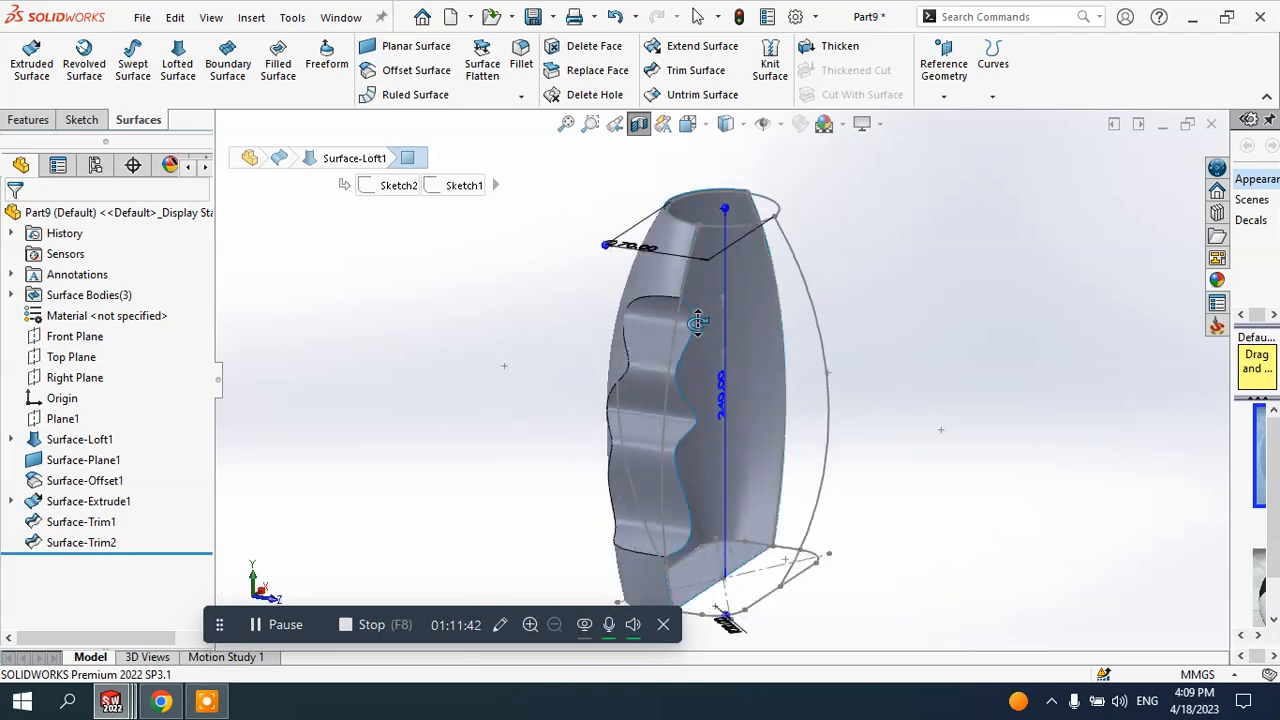
- Turn off the section view and show the hidden Surface-Trim2 body in the wavy panel area
left_click(643, 122)
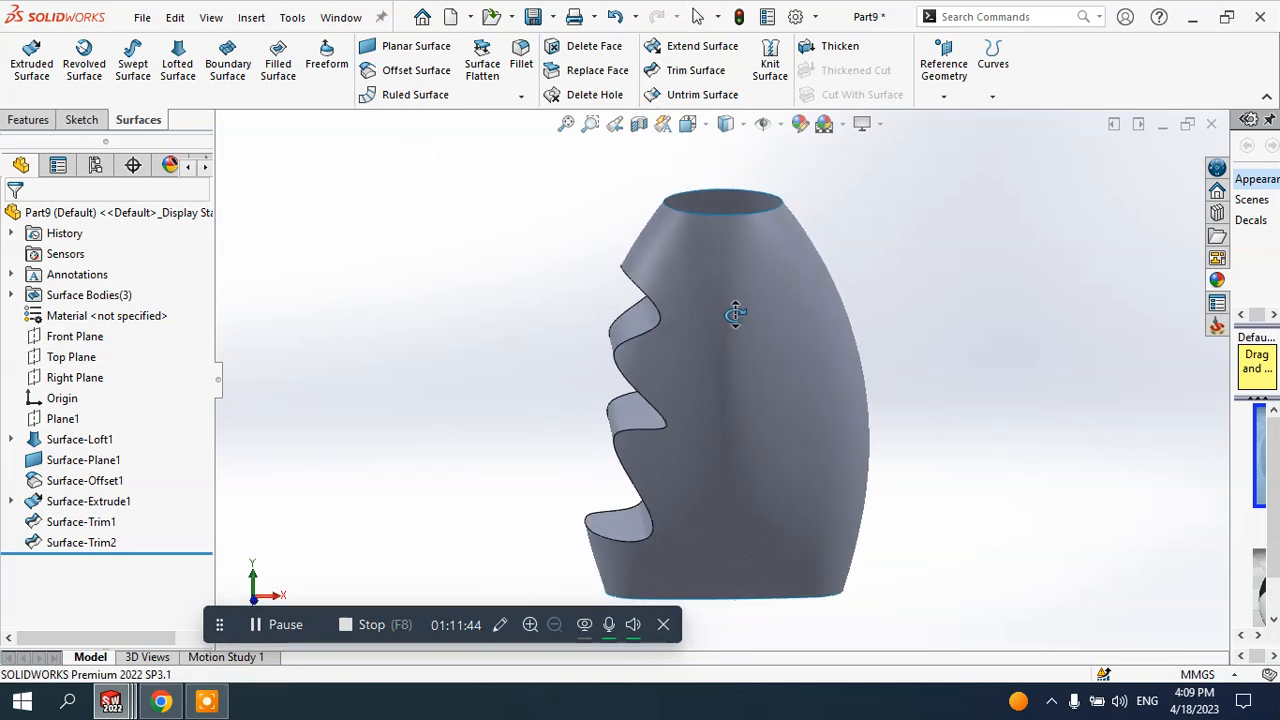
mouse_move(778, 293)
middle_mouse_down()
mouse_move(870, 293)
mouse_move(749, 303)
mouse_move(696, 289)
middle_mouse_up()
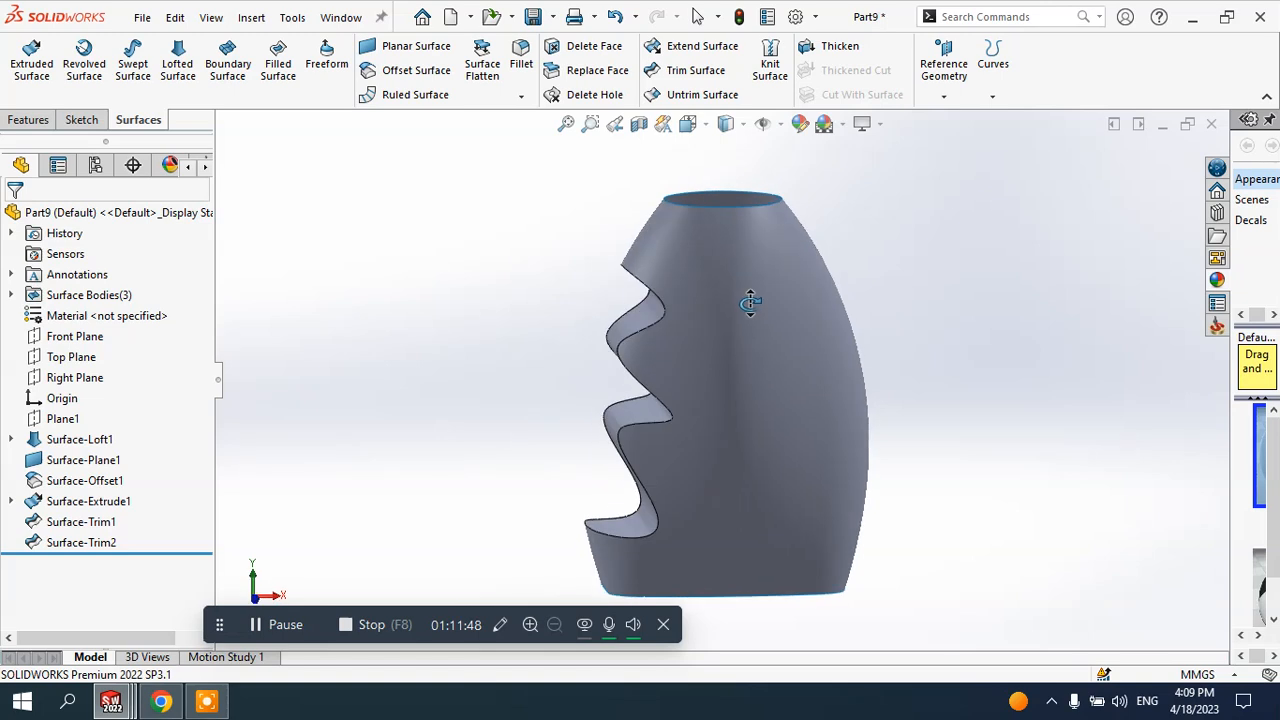
middle_click_drag(778, 314, 810, 313)
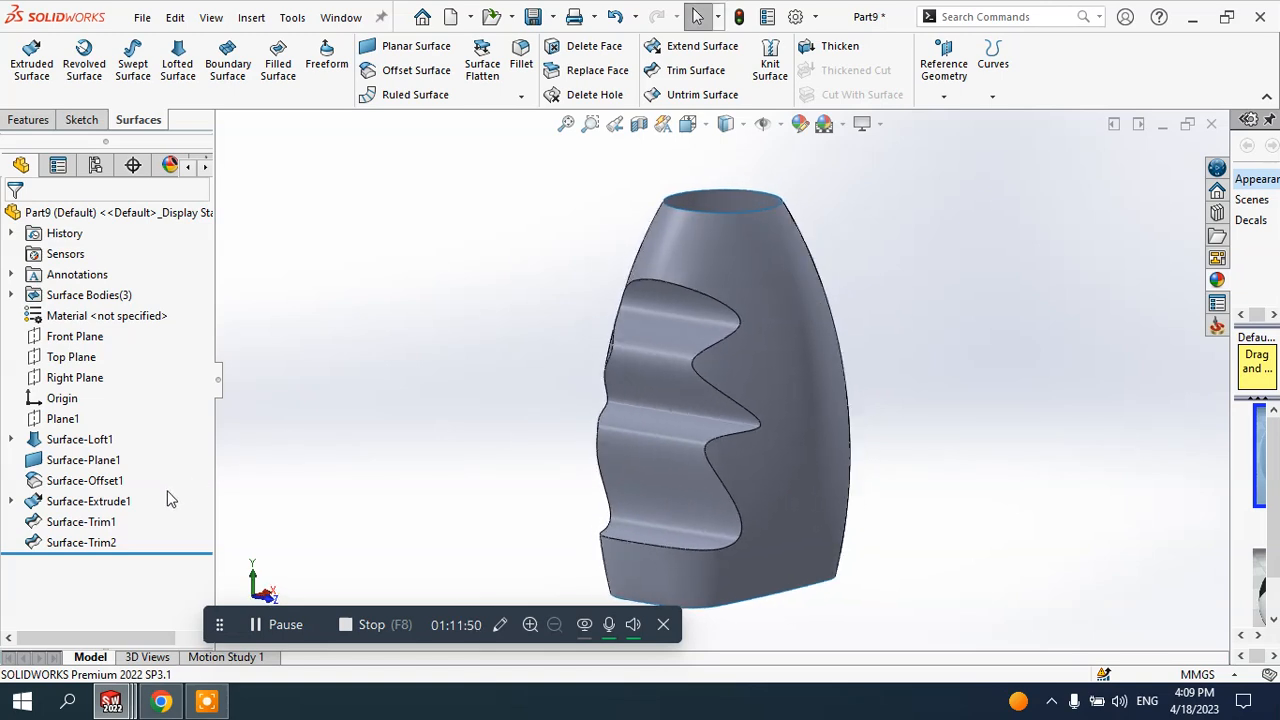
left_click(88, 545)
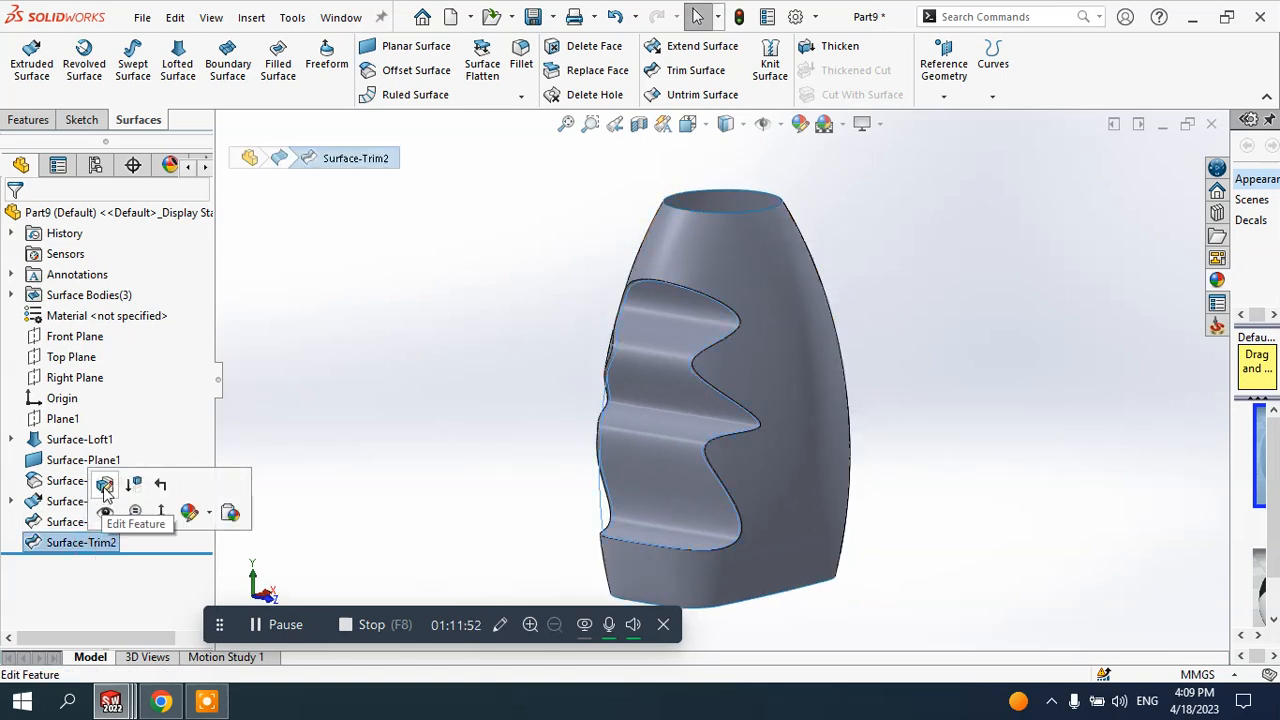
left_click(105, 516)
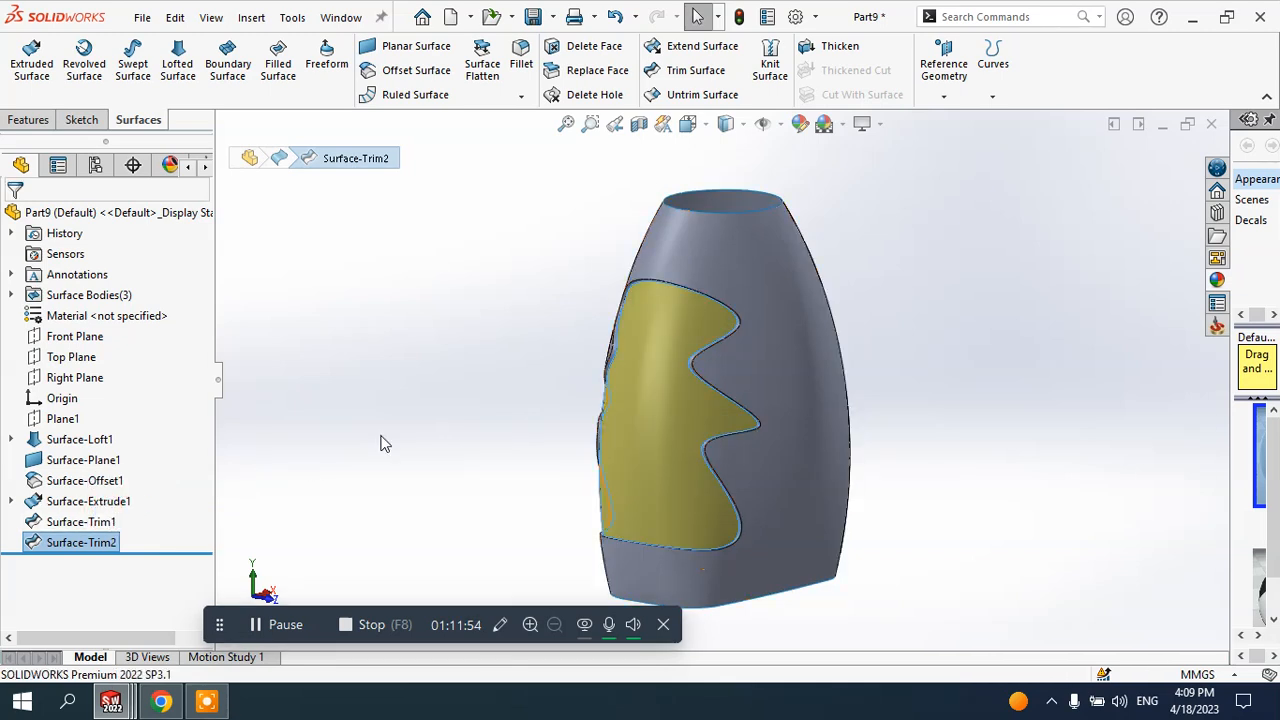
middle_click_drag(527, 429, 486, 411)
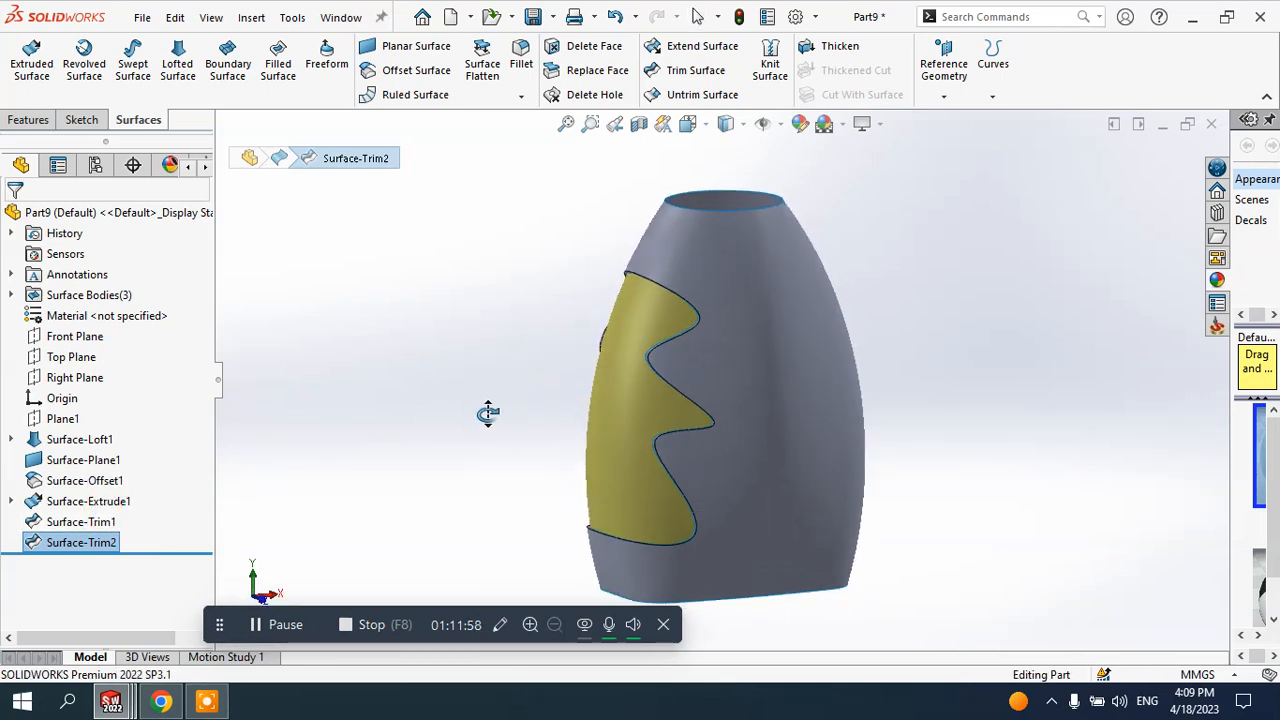
- Try to knit Surface-Trim2, Surface-Trim1 and the Surface-Plane1 base together with a knitting tolerance of 0.0225 mm
left_click(771, 62)
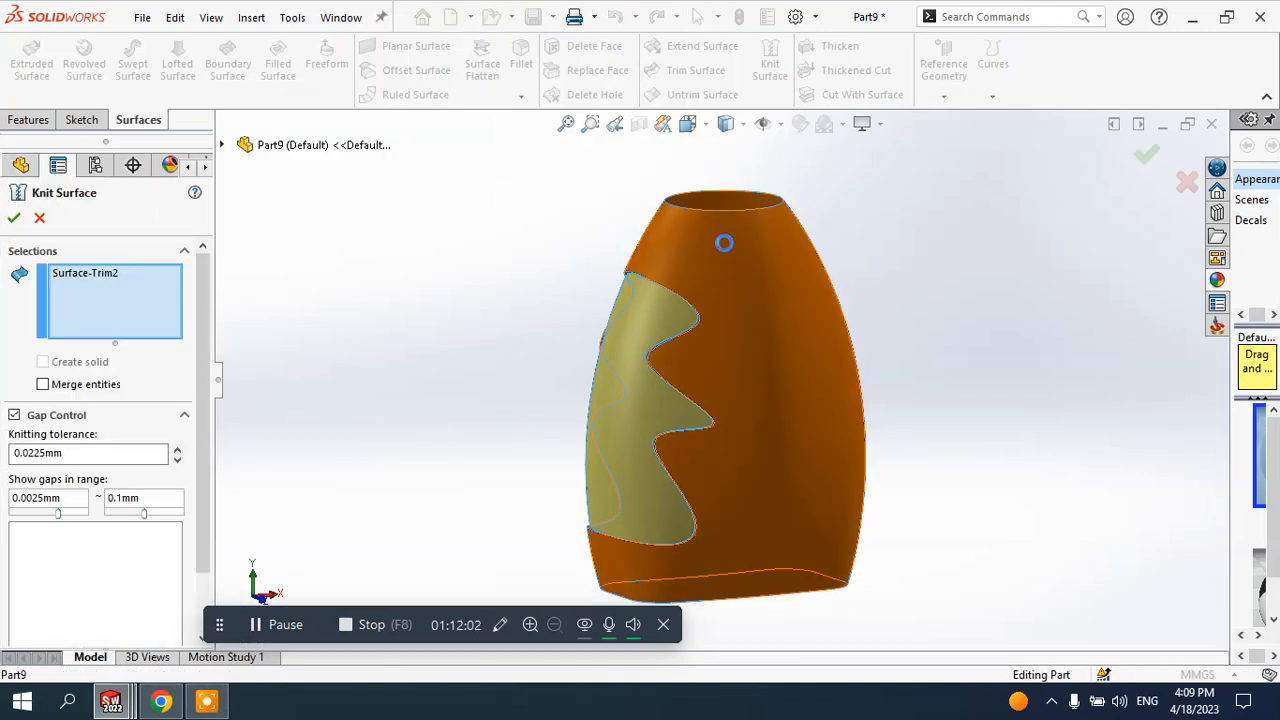
left_click(723, 240)
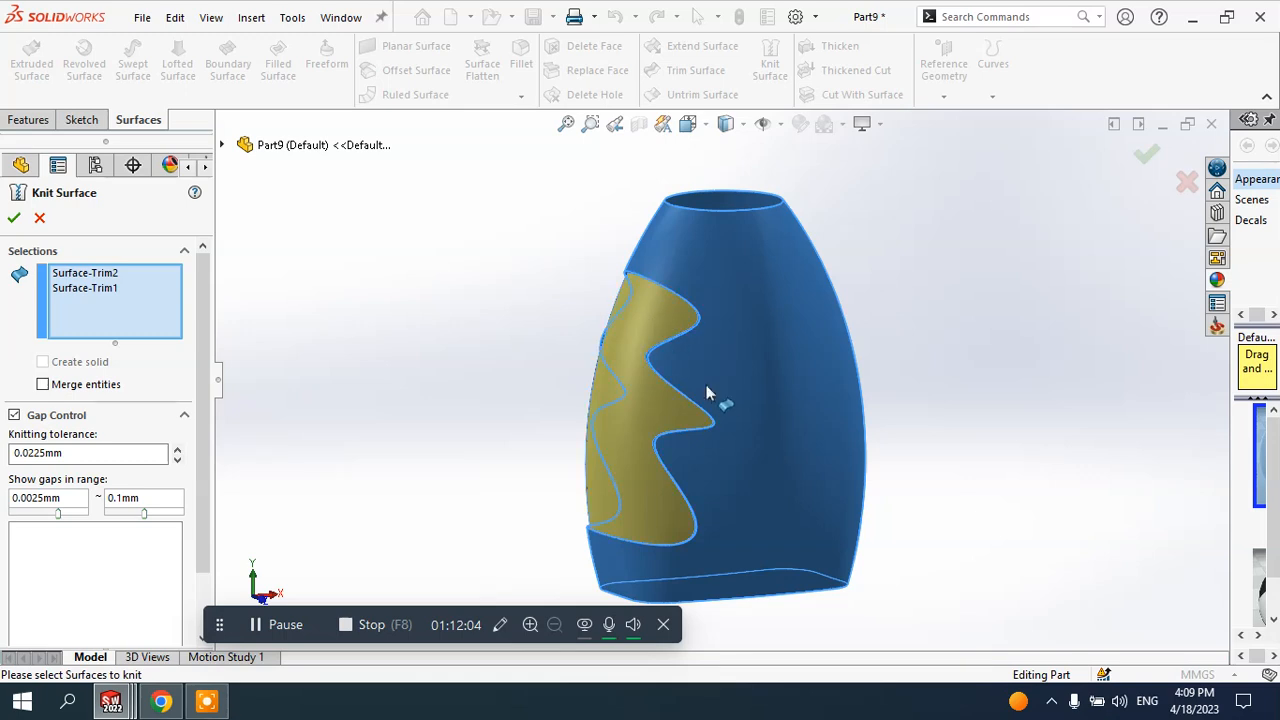
middle_click_drag(706, 392, 694, 214)
left_click(668, 492)
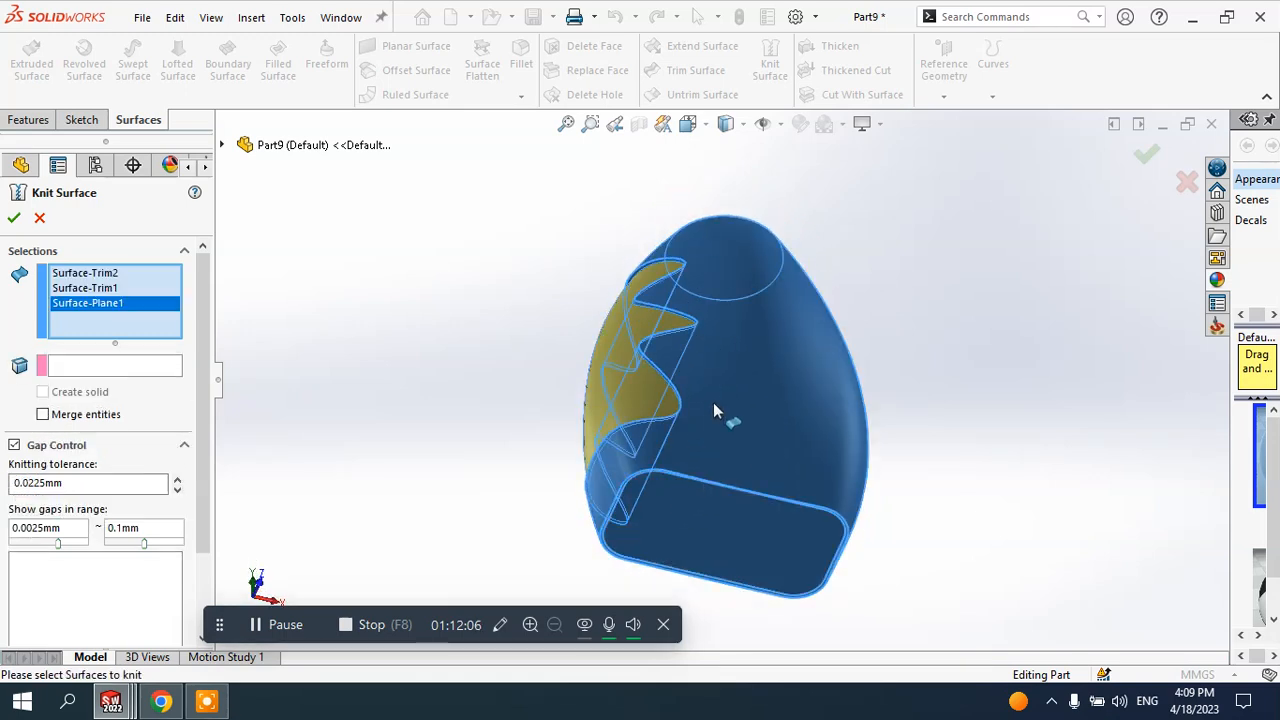
middle_click_drag(713, 402, 808, 604)
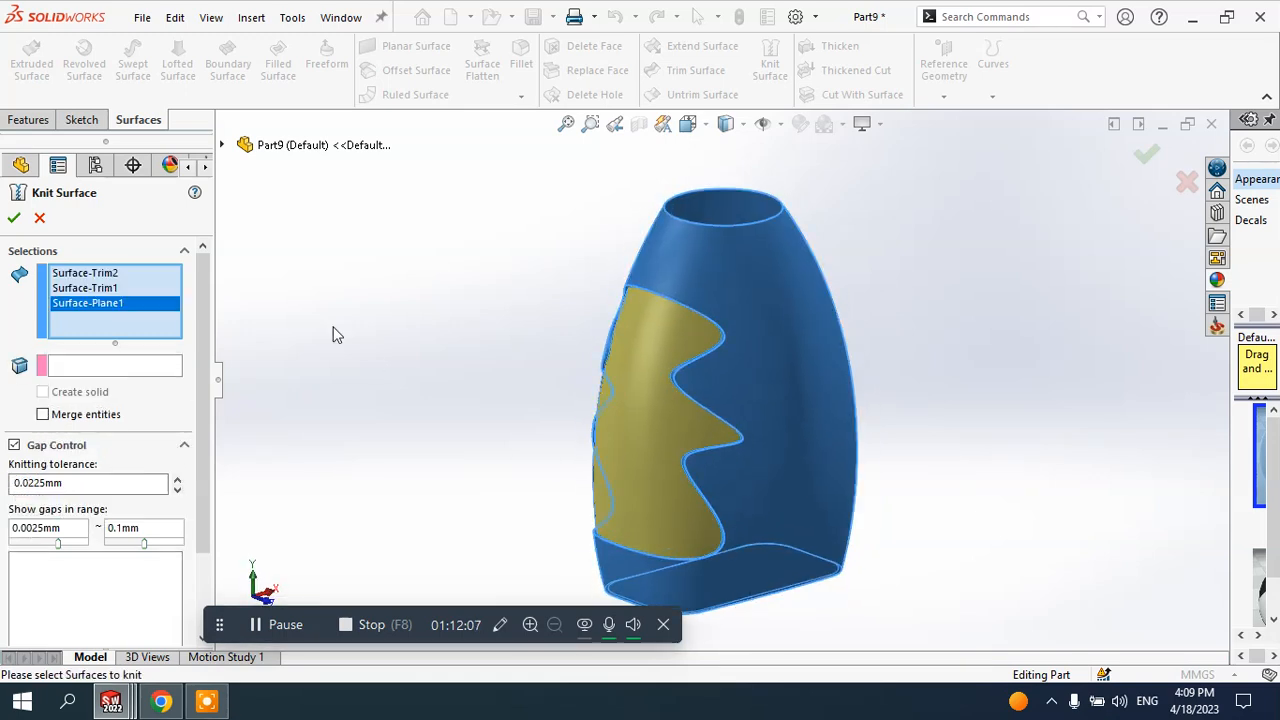
left_click(15, 219)
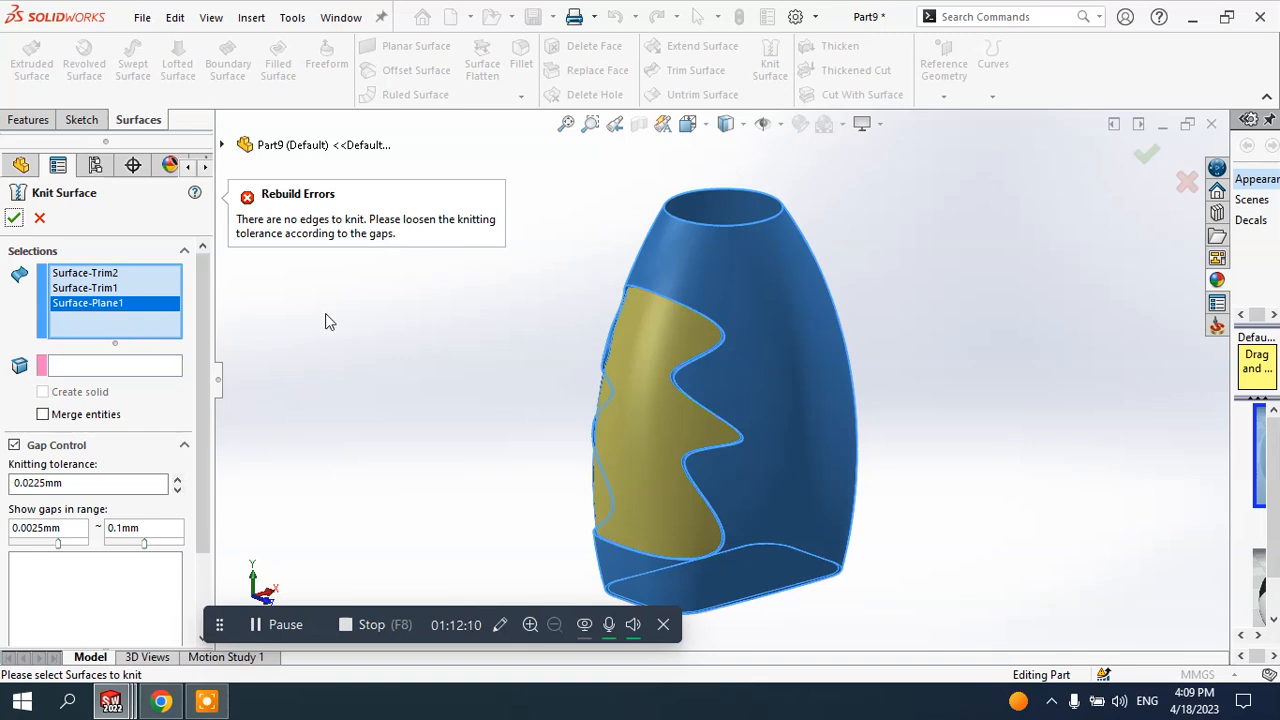
- Remove Surface-Trim1 from the knit selection and try to knit only Surface-Trim2 and Surface-Plane1
left_click(88, 288)
right_click(100, 288)
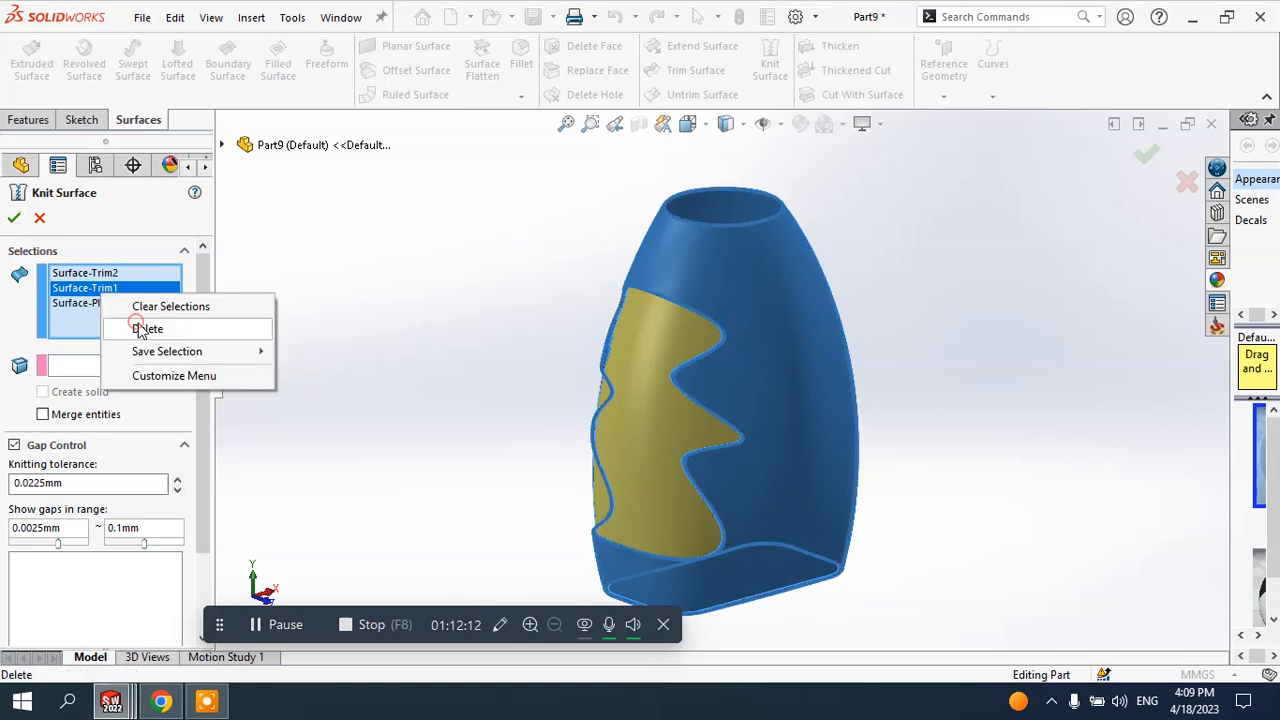
left_click(142, 326)
left_click(15, 219)
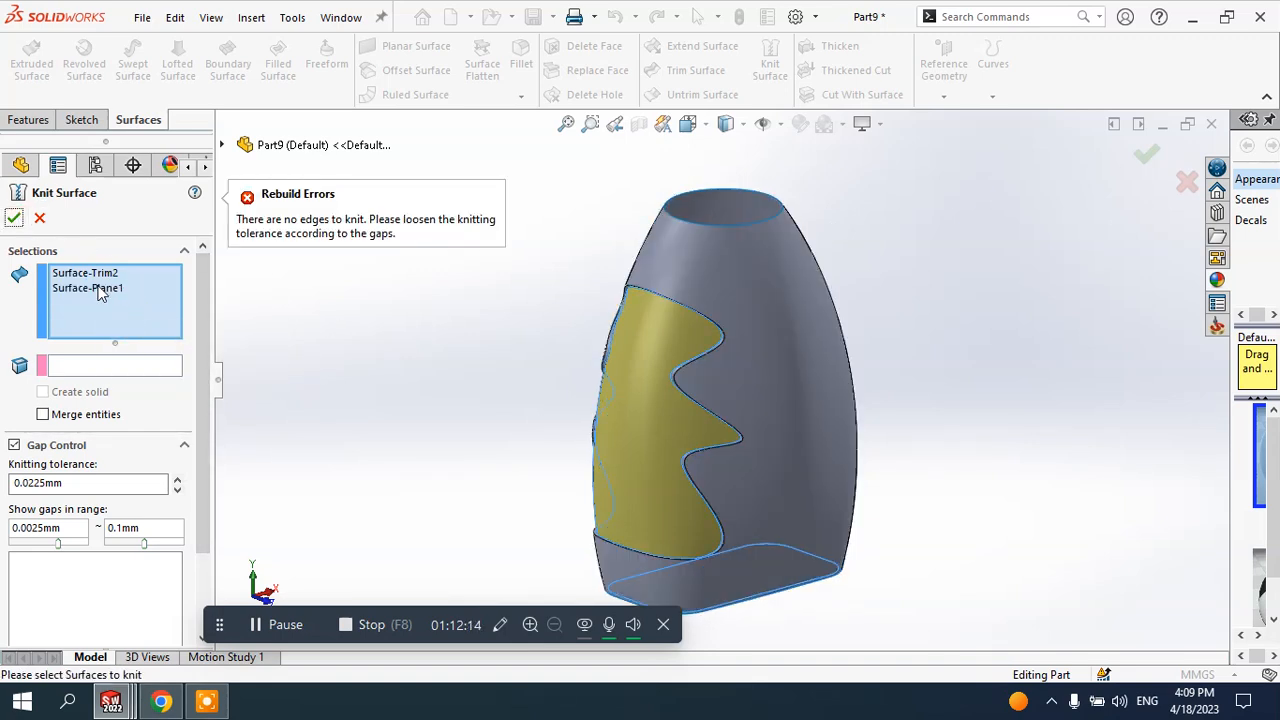
left_click(40, 219)
middle_click_drag(471, 223, 536, 253)
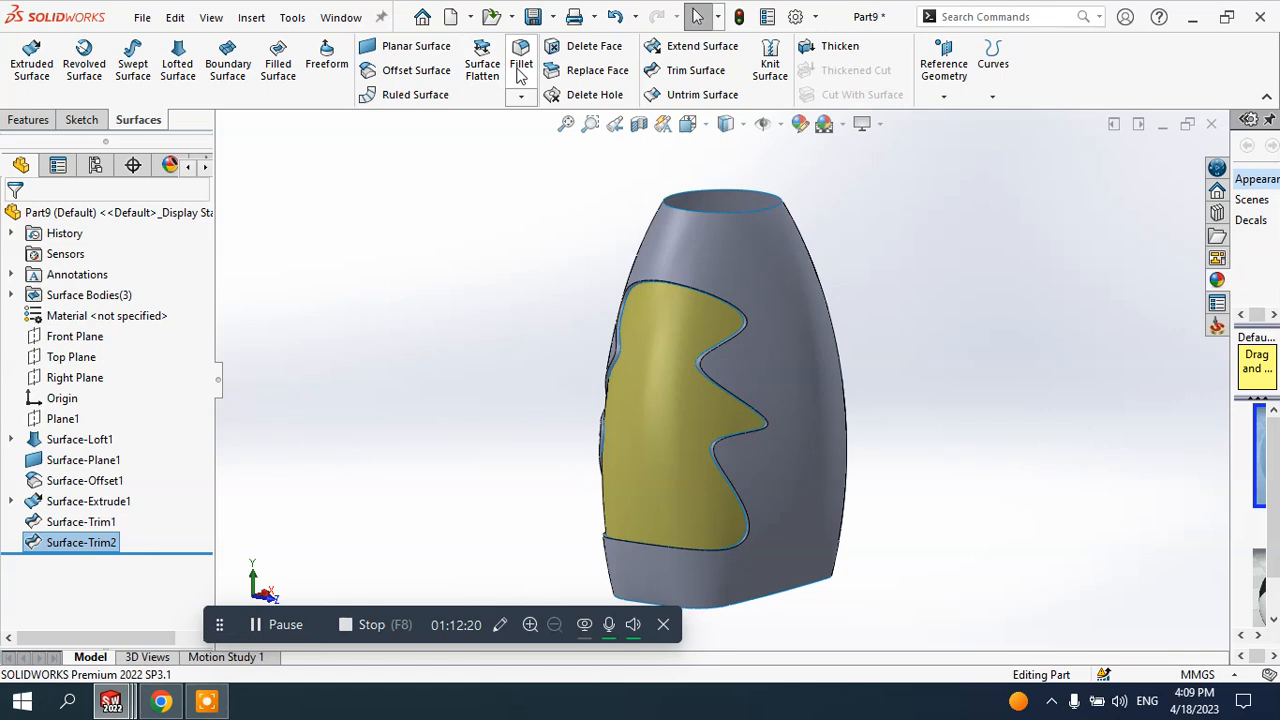
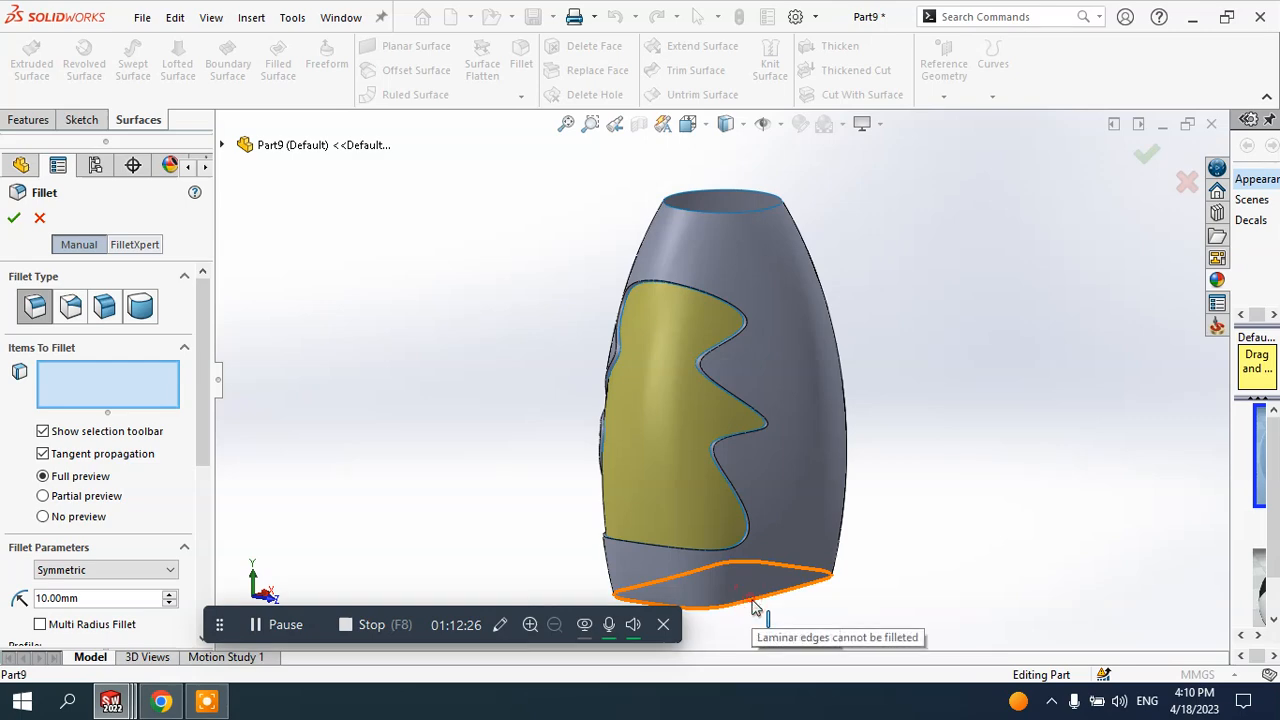
left_click(41, 218)
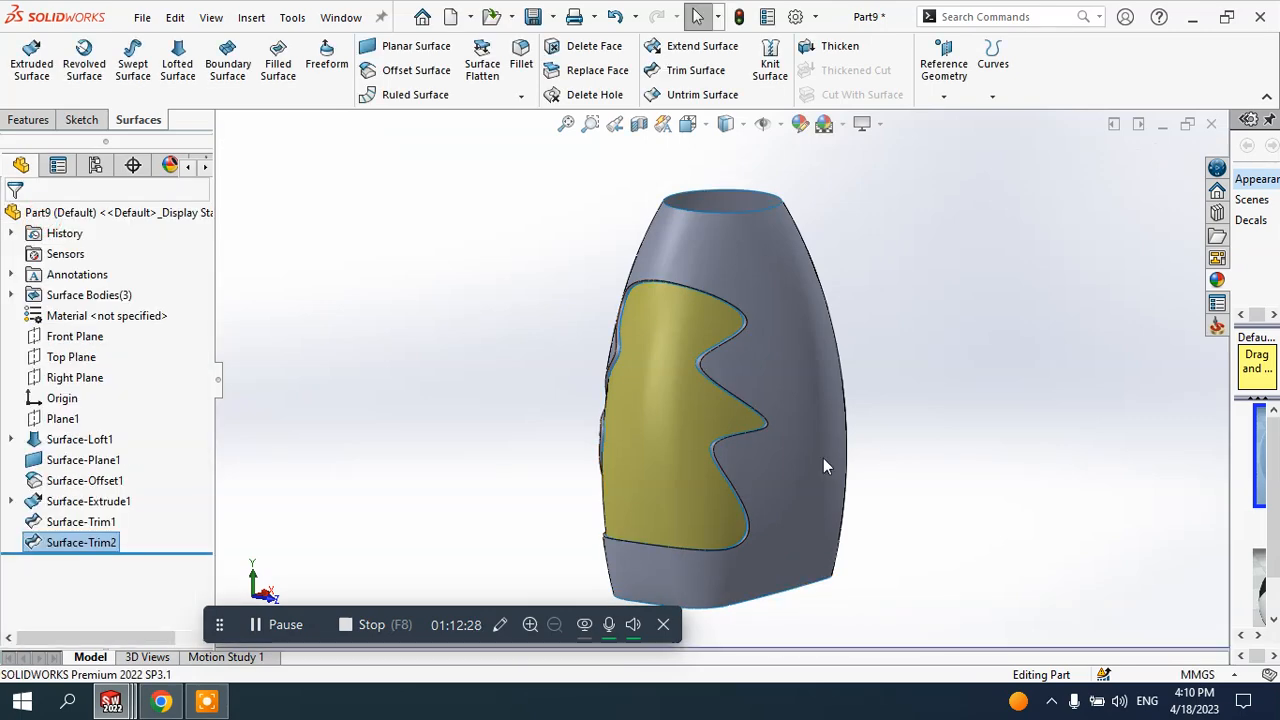
mouse_move(823, 459)
middle_mouse_down()
mouse_move(755, 438)
mouse_move(787, 458)
mouse_move(814, 450)
middle_mouse_up()
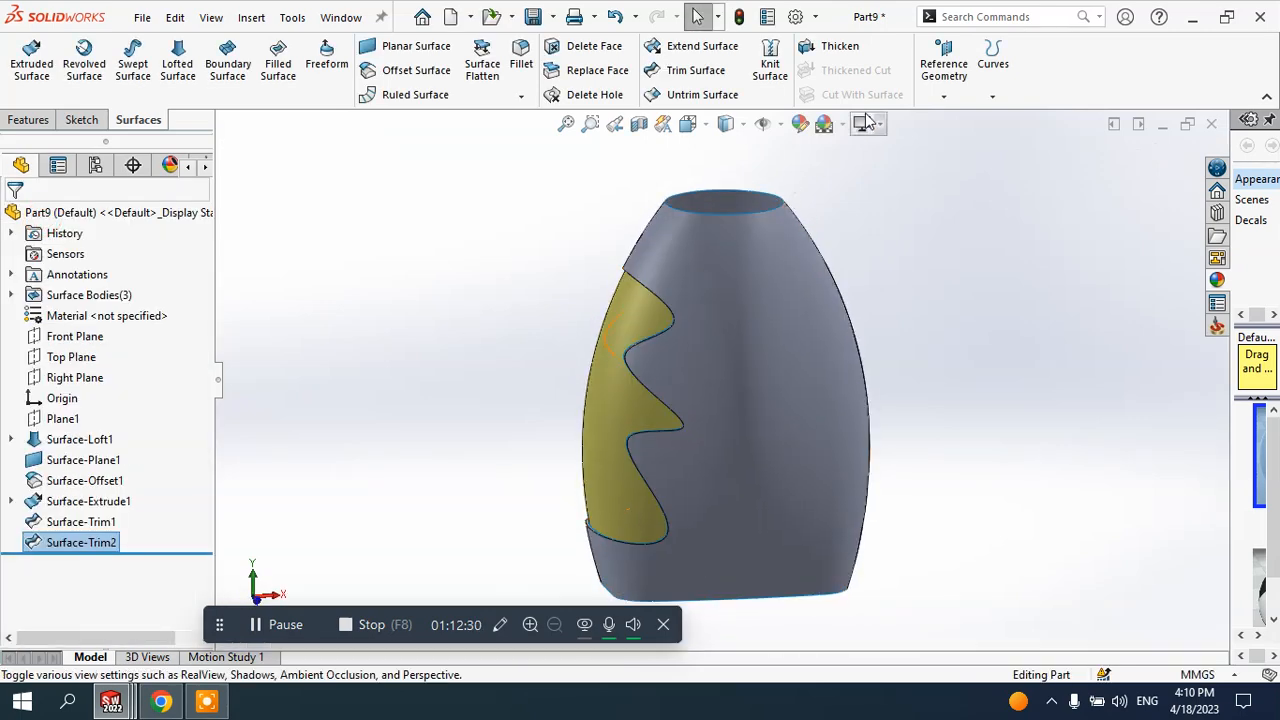
- Replace Surface-Trim2 with Surface-Trim1 in a new knit and try to join it to the Surface-Plane1 base
left_click(770, 62)
scroll(788, 530, "up", 1)
scroll(776, 540, "down", 1)
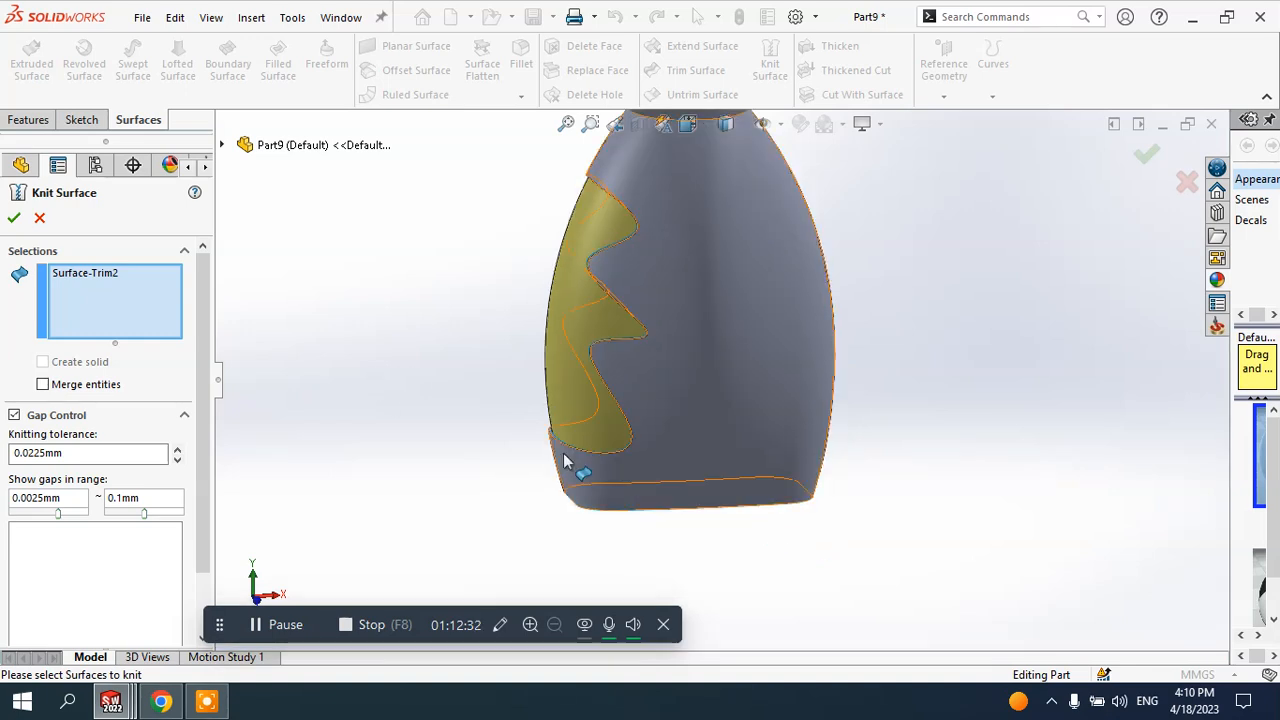
right_click(98, 278)
left_click(143, 306)
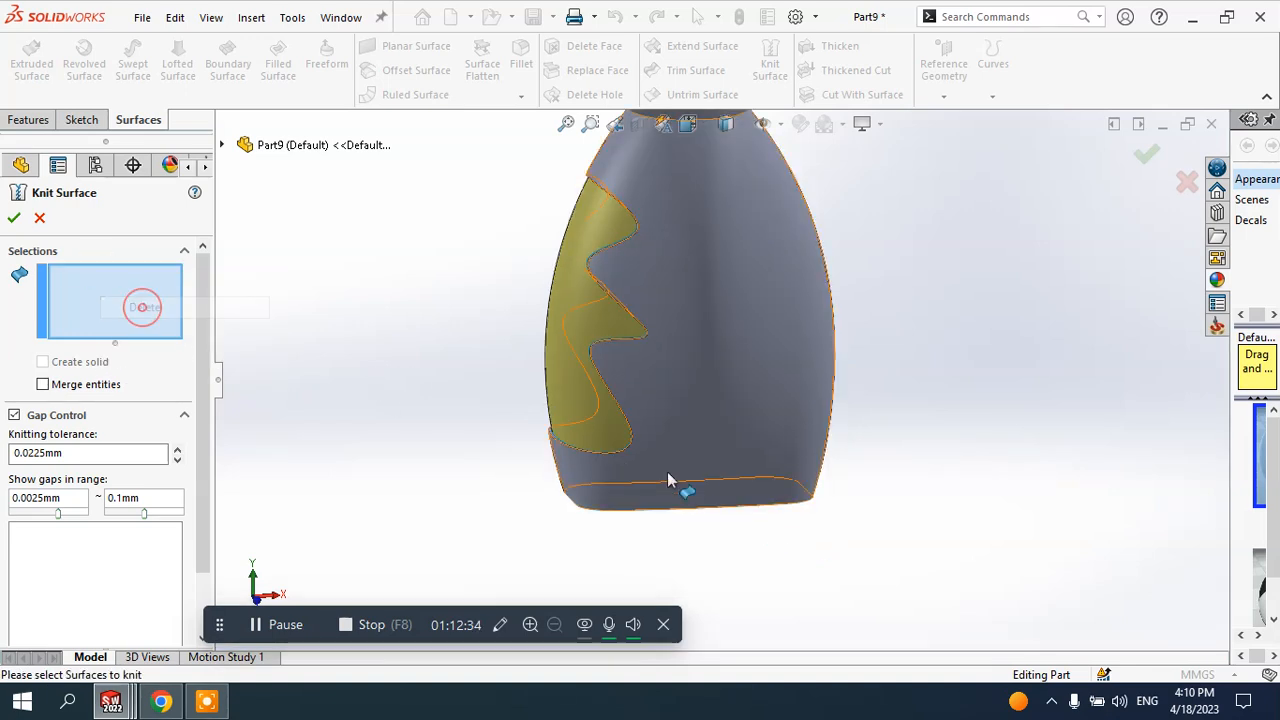
left_click(691, 453)
middle_click_drag(697, 486, 623, 400)
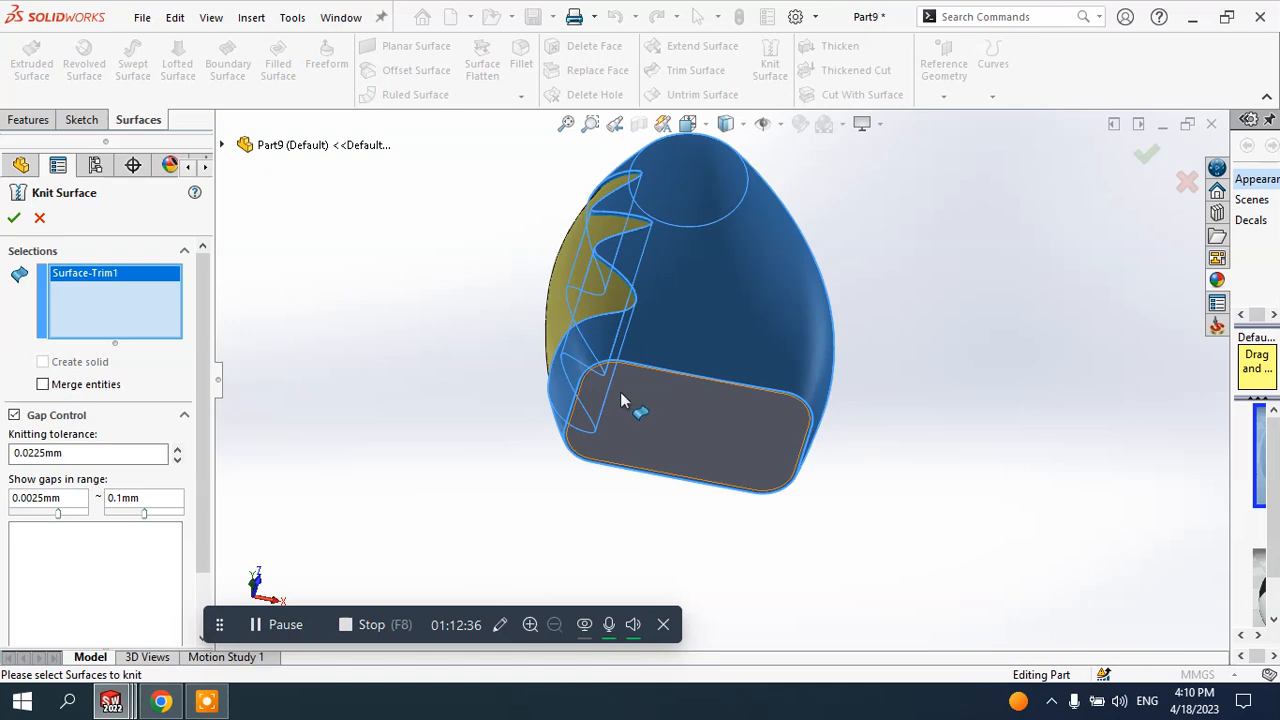
left_click(648, 393)
left_click(14, 219)
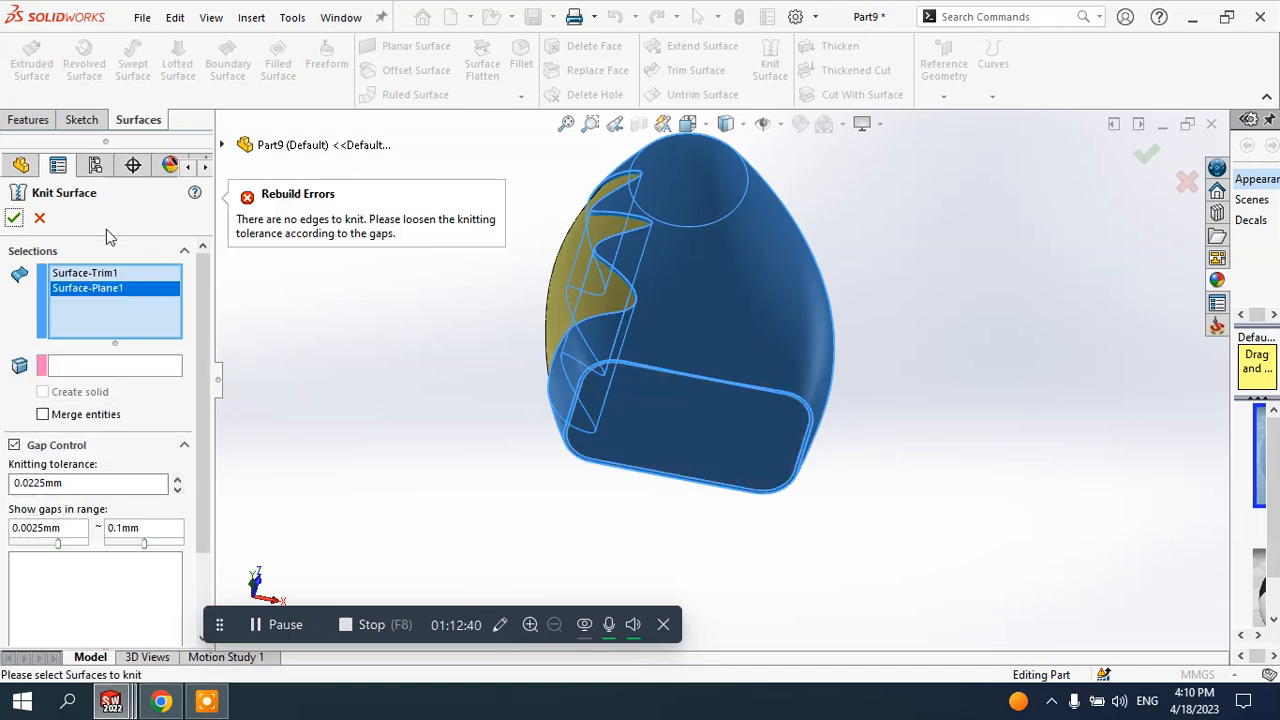
left_click(40, 219)
- Thicken the Surface-Trim2 panel on both sides with a thickness of 1 mm
middle_click_drag(654, 366, 610, 550)
scroll(738, 236, "up", 3)
scroll(738, 236, "down", 3)
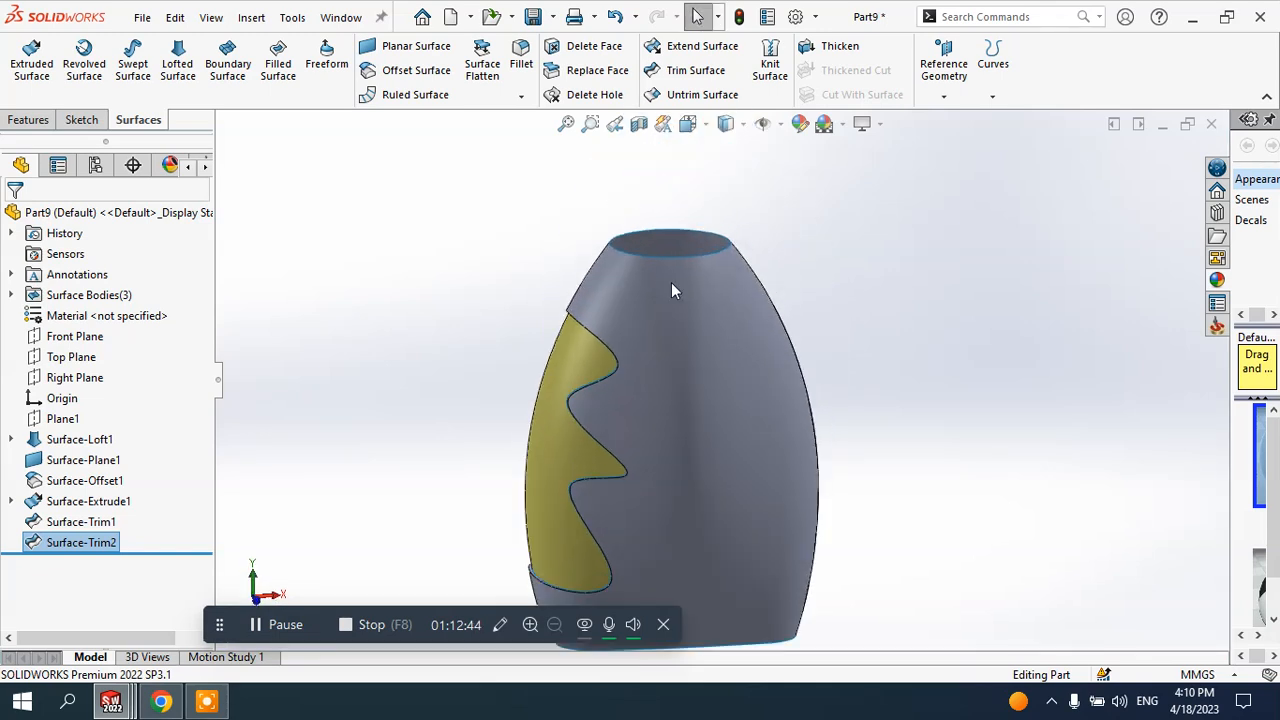
middle_click_drag(672, 285, 716, 302)
left_click(721, 317)
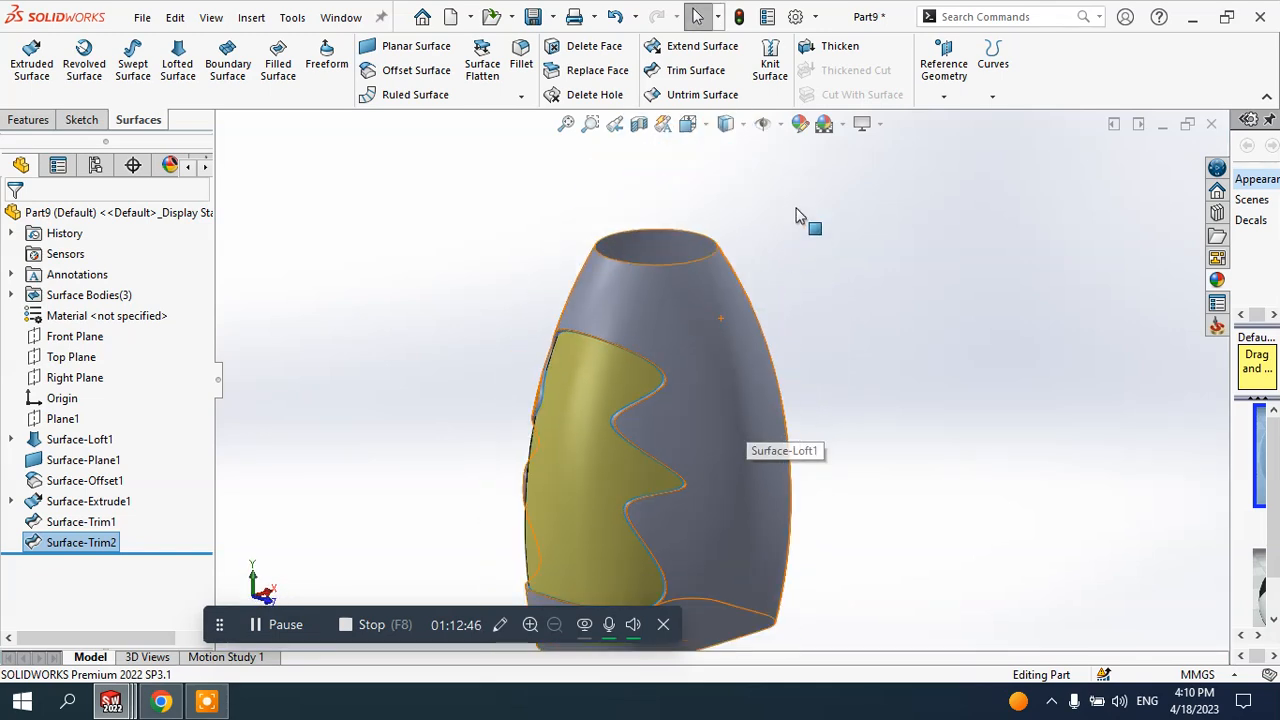
left_click(836, 50)
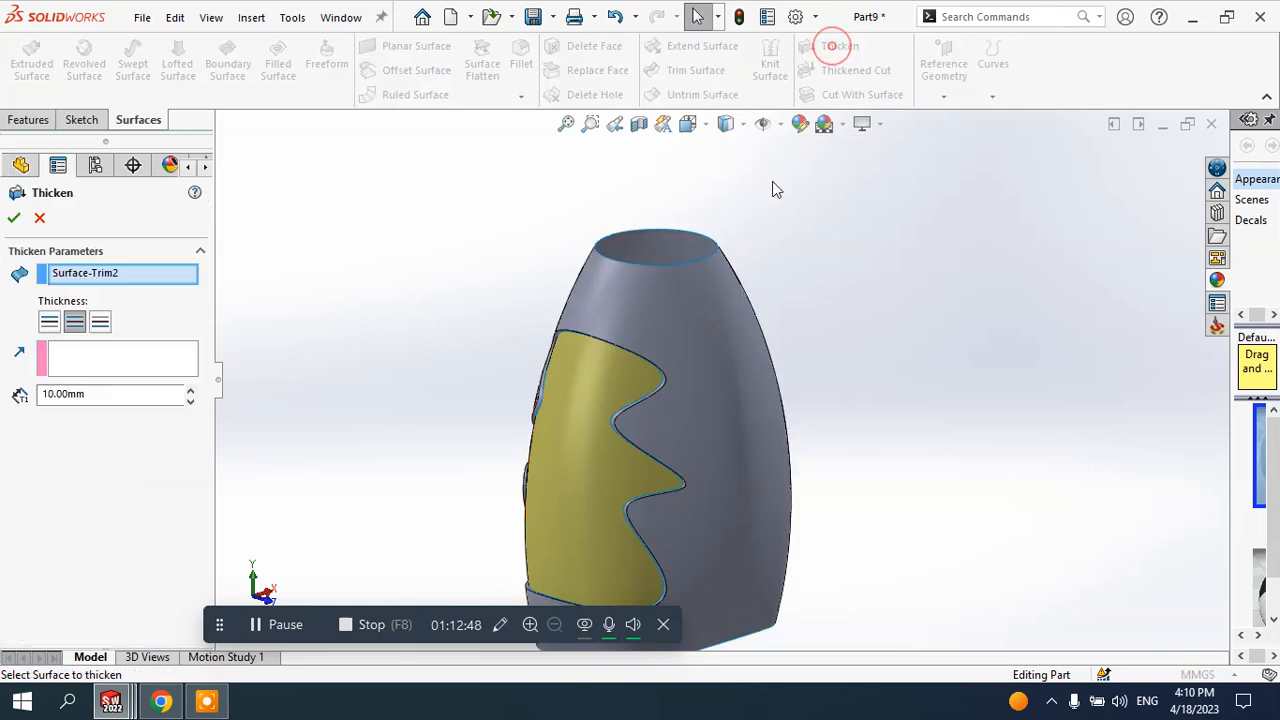
left_click(704, 301)
middle_click_drag(705, 306, 651, 323)
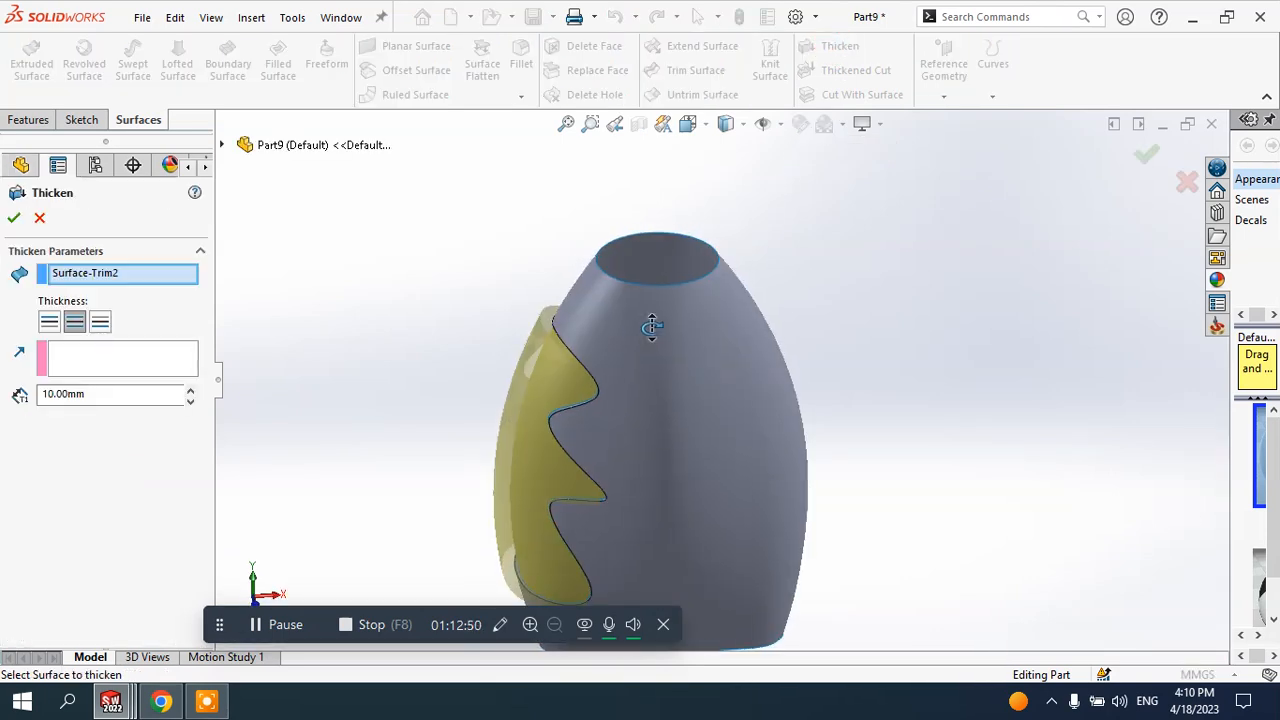
left_click(44, 394)
type("1")
key("Return")
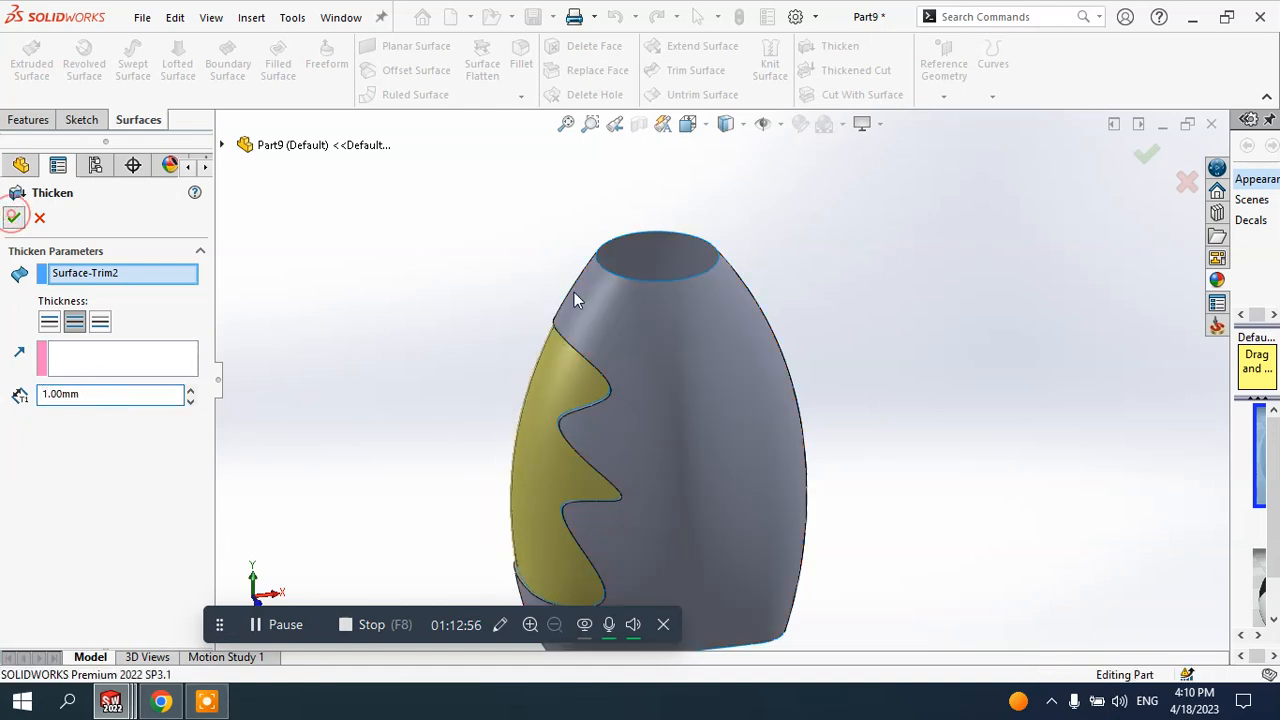
- Try to thicken the Surface-Offset1 surface with a thickness of 1 mm
scroll(625, 279, "down", 6)
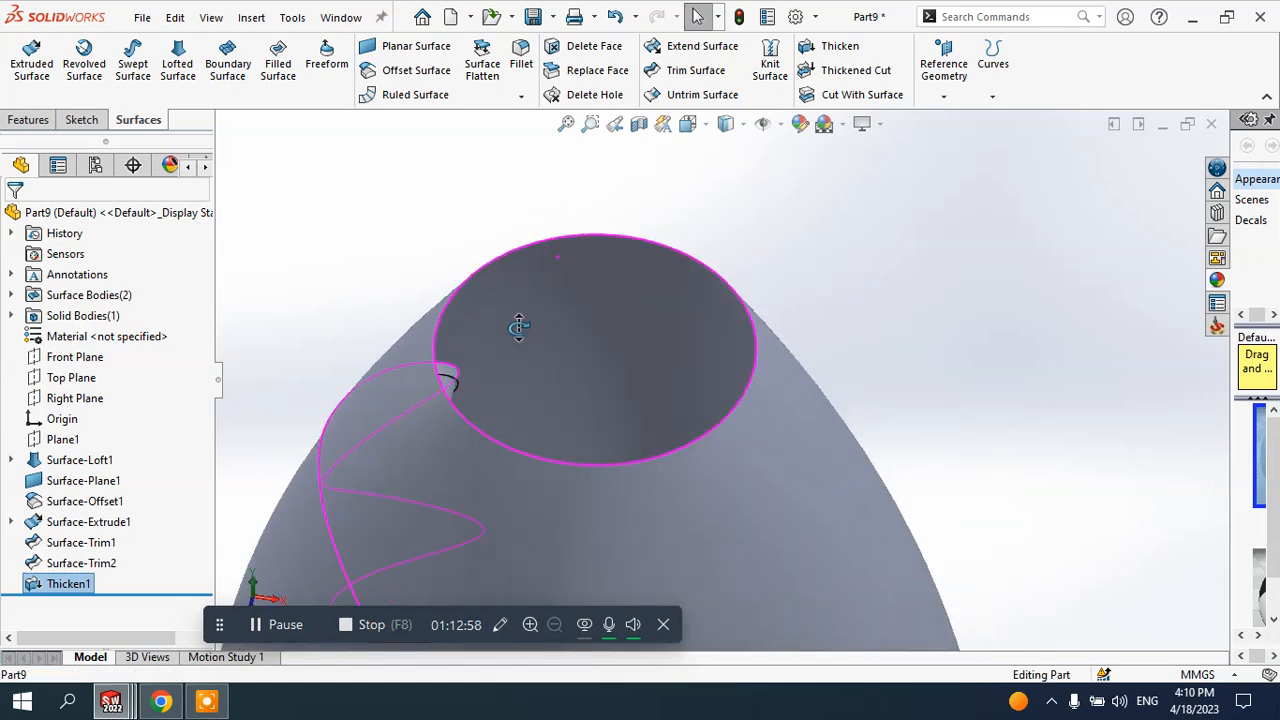
scroll(518, 326, "up", 8)
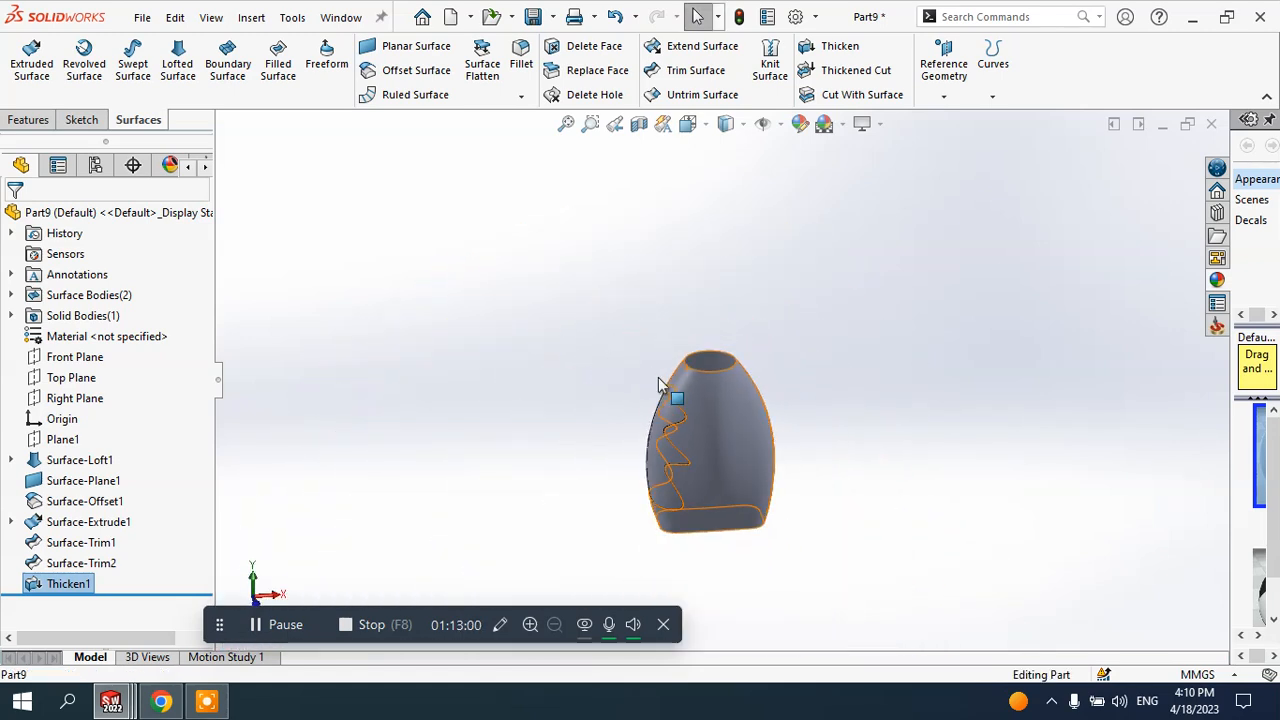
left_click(84, 481)
left_click(88, 500)
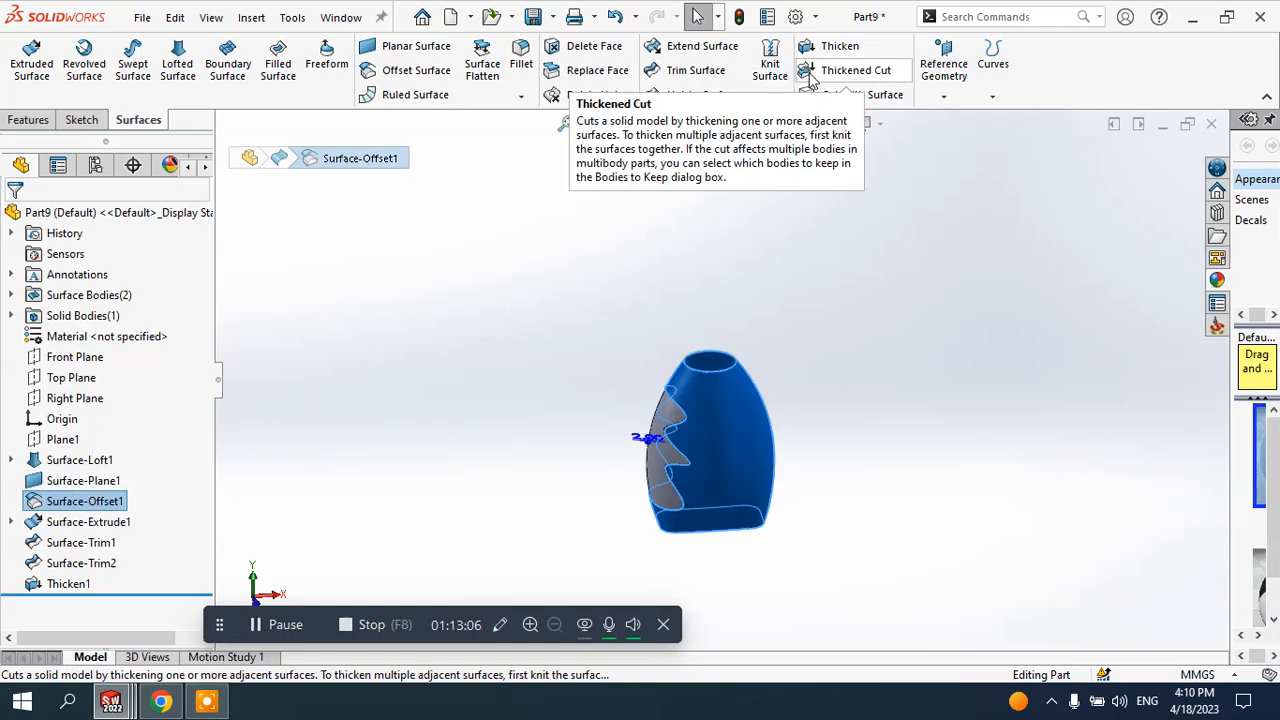
left_click(836, 46)
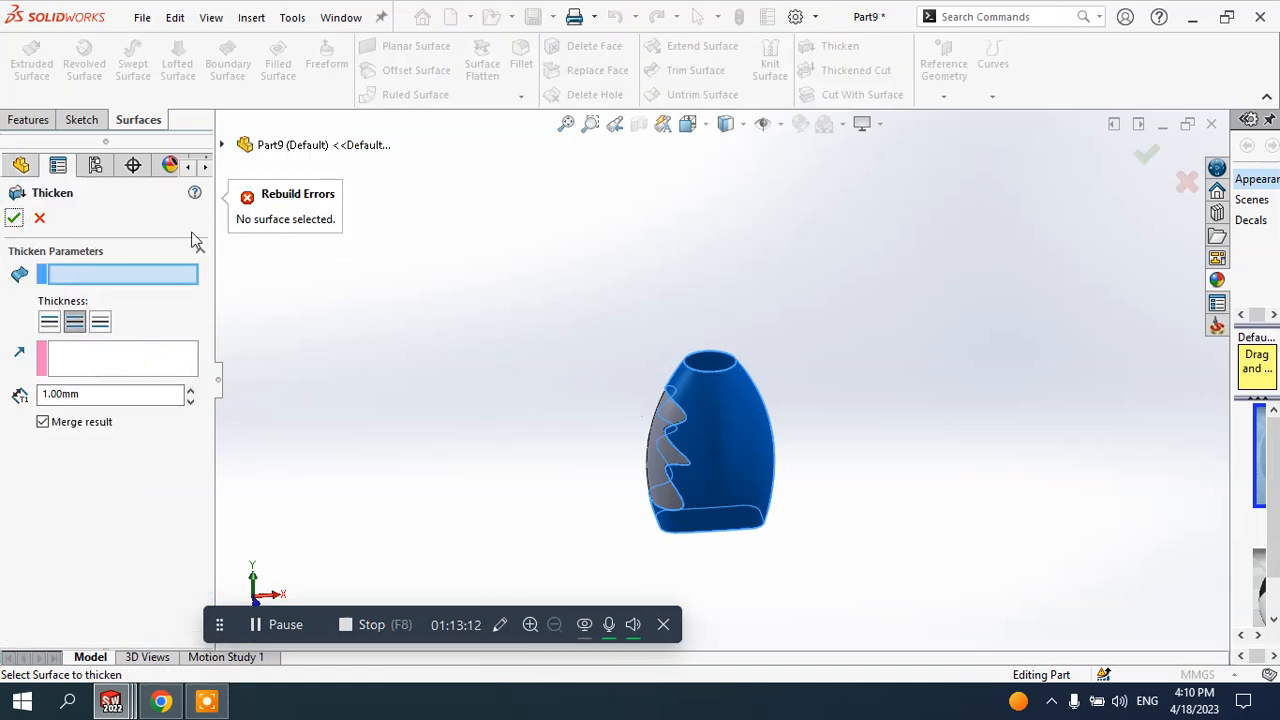
left_click(40, 219)
- Inspect the thickened wavy panel against the bottle body and delete the Thicken1 feature
scroll(726, 382, "down", 4)
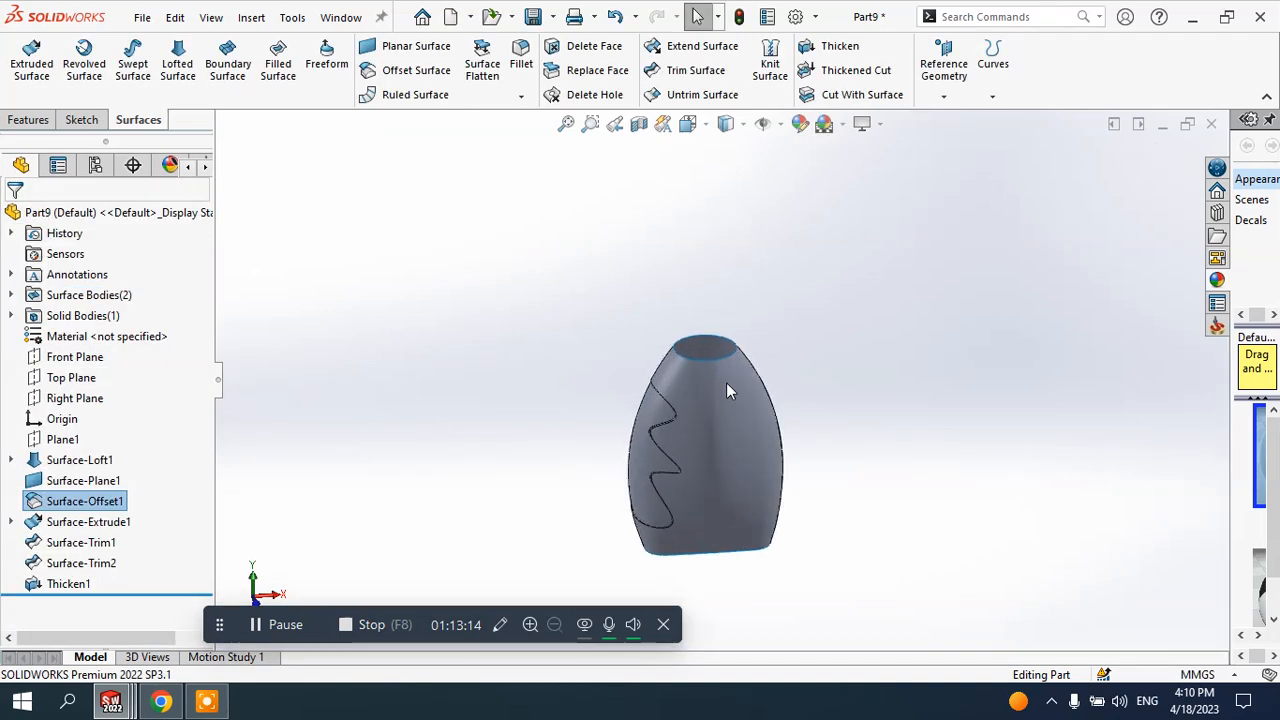
mouse_move(703, 370)
middle_mouse_down()
mouse_move(677, 309)
mouse_move(709, 380)
middle_mouse_up()
scroll(711, 380, "up", 3)
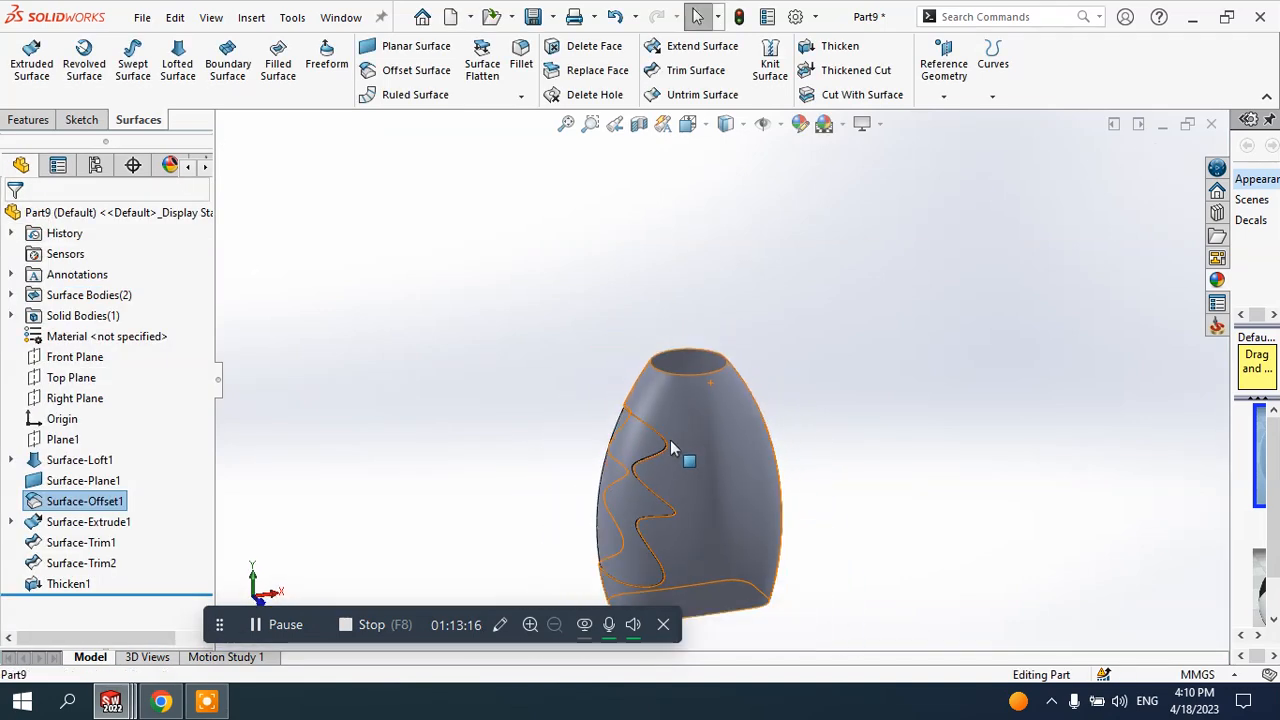
scroll(652, 463, "down", 3)
scroll(619, 480, "up", 2)
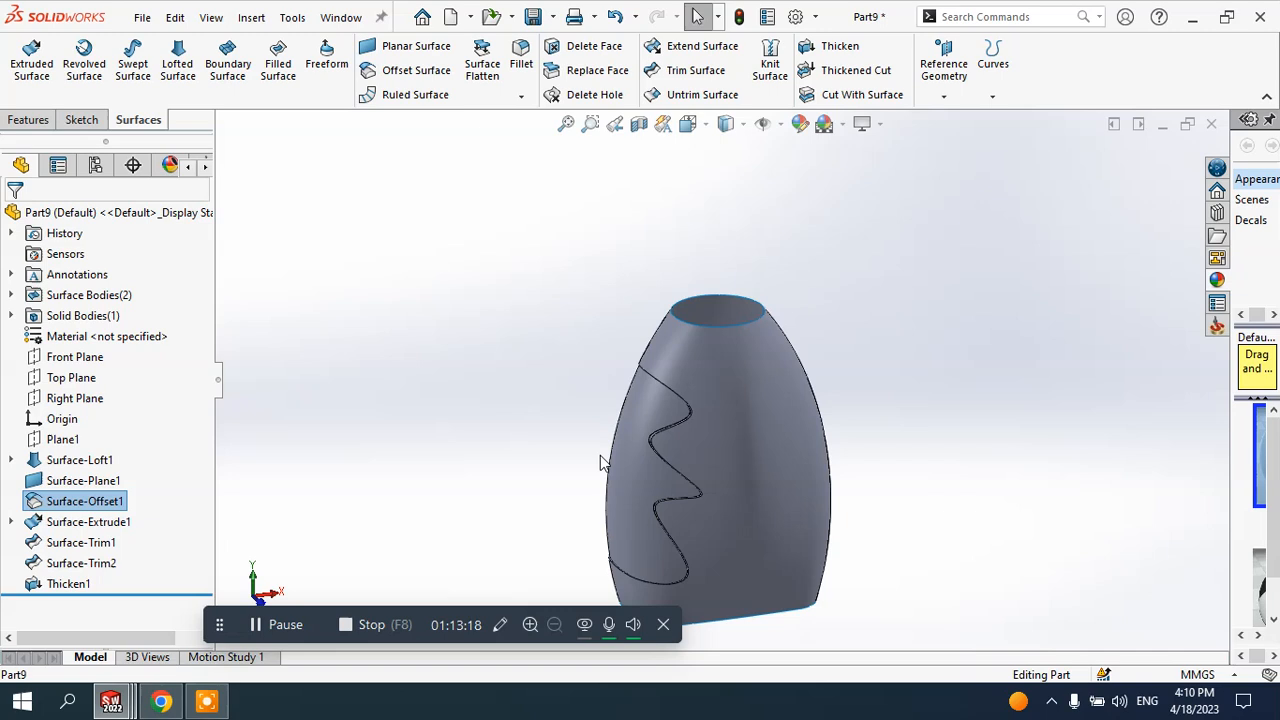
scroll(600, 462, "down", 2)
left_click(65, 584)
right_click(70, 586)
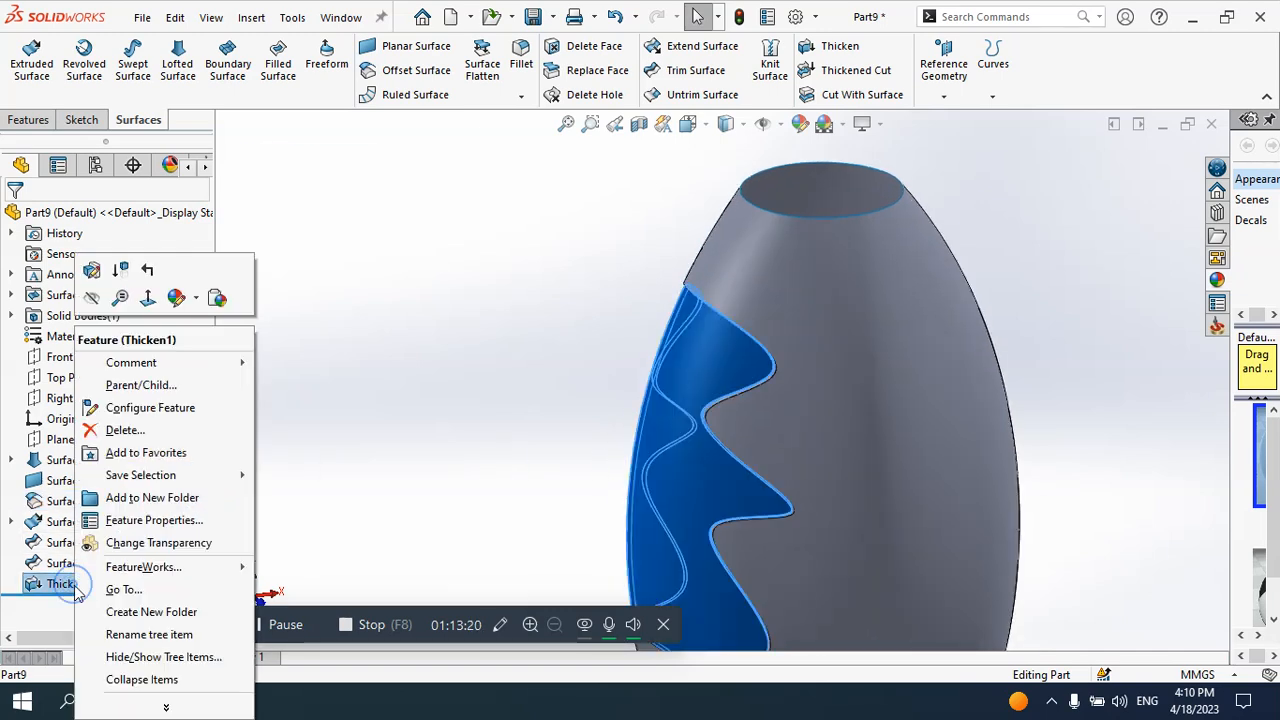
left_click(125, 430)
scroll(522, 406, "up", 3)
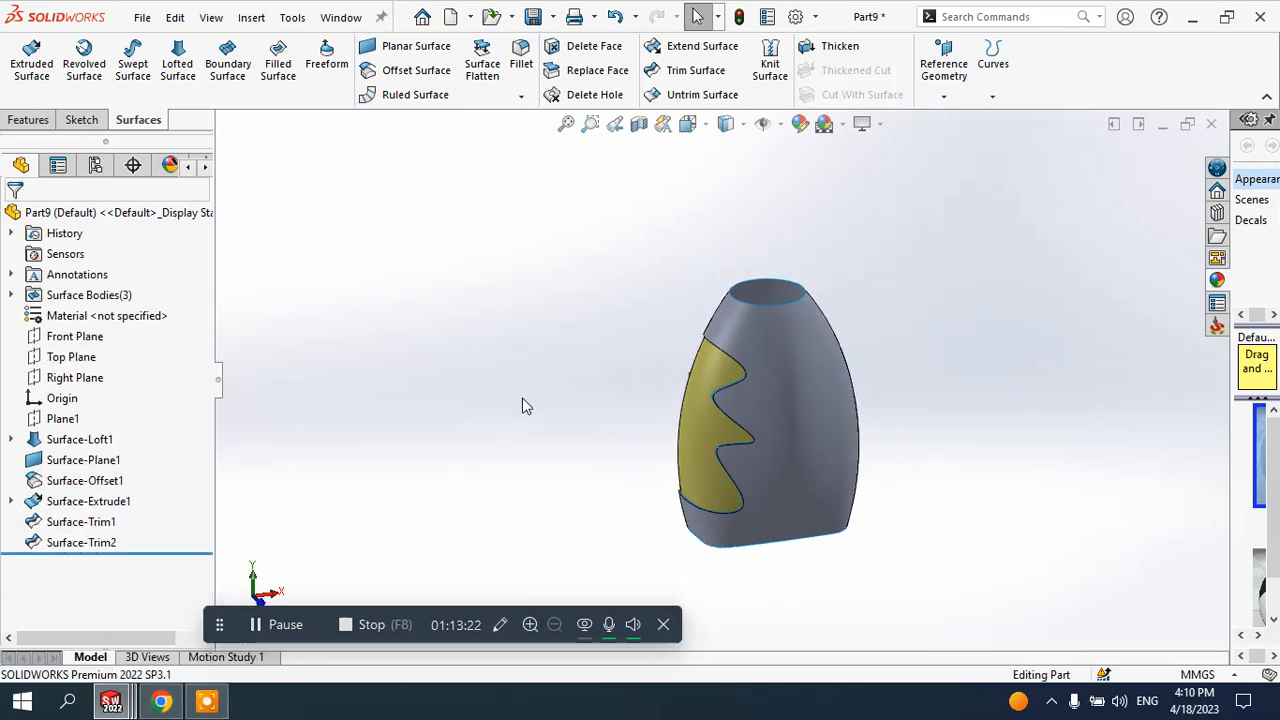
- Start a ruled surface normal to the surface on the circular edge of the bottle's neck opening
middle_click_drag(522, 399, 566, 397)
scroll(846, 305, "down", 3)
middle_click_drag(795, 289, 729, 286)
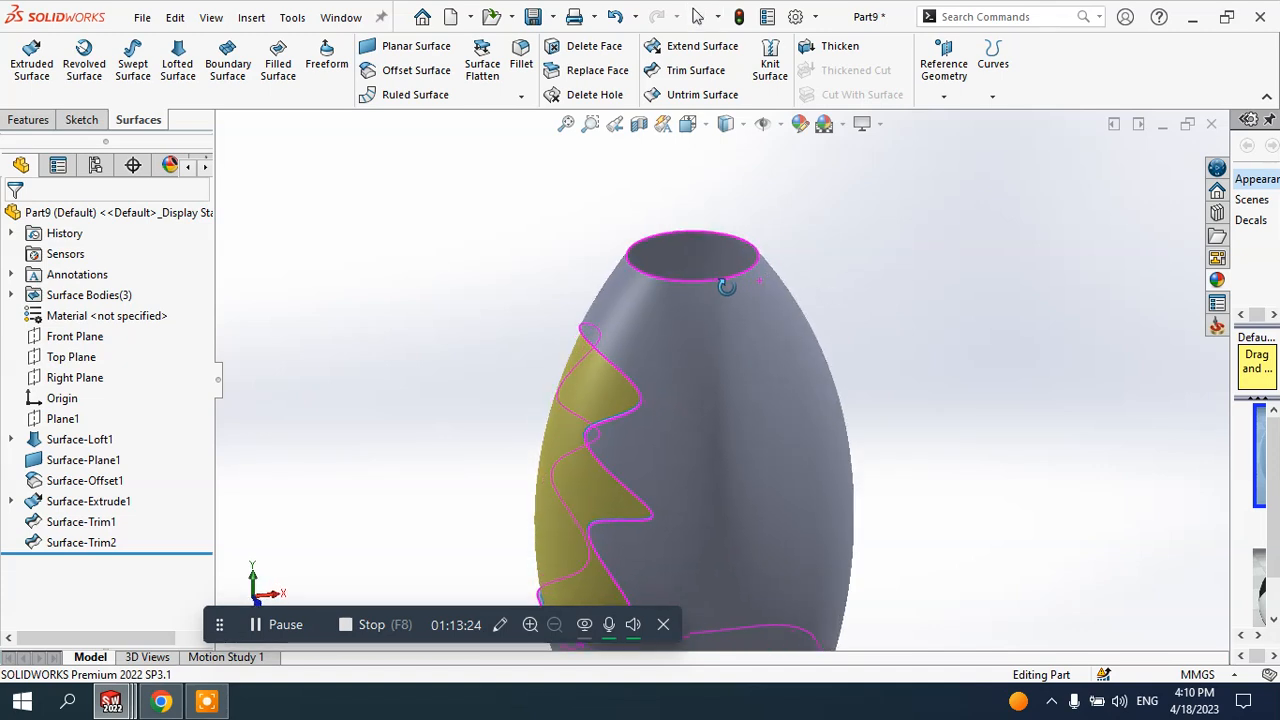
left_click(408, 96)
scroll(677, 250, "down", 4)
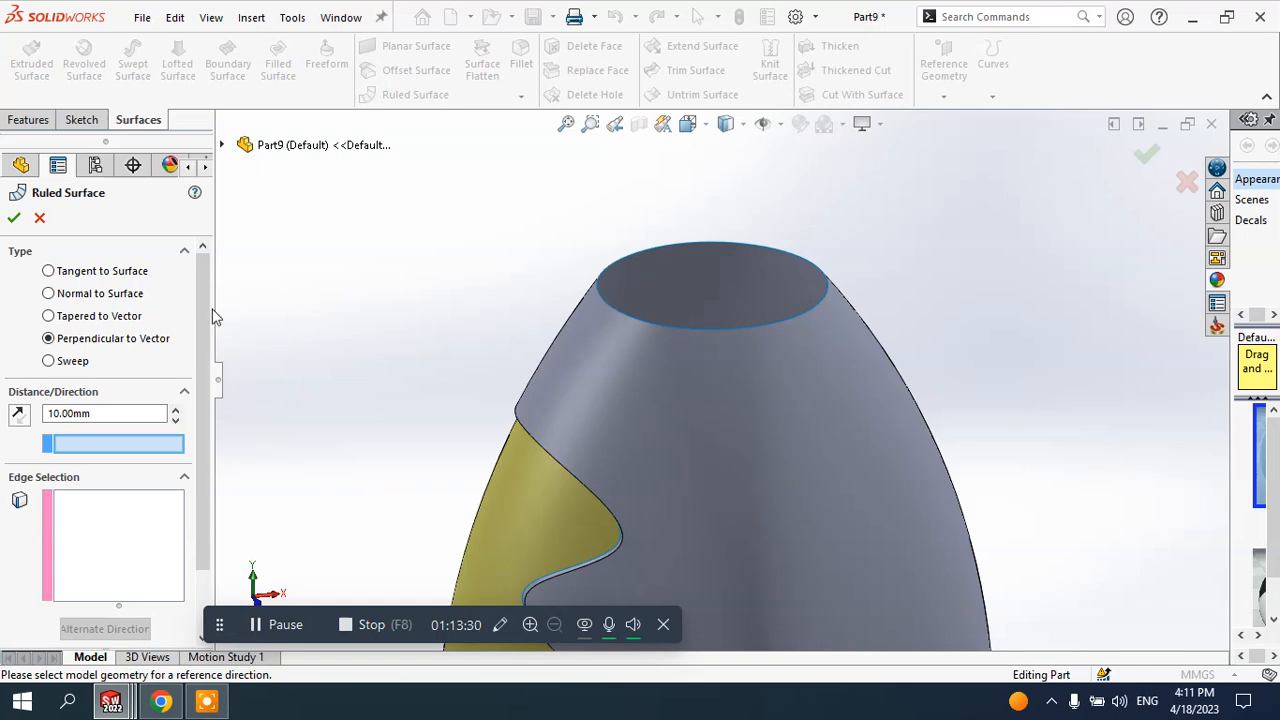
left_click(76, 271)
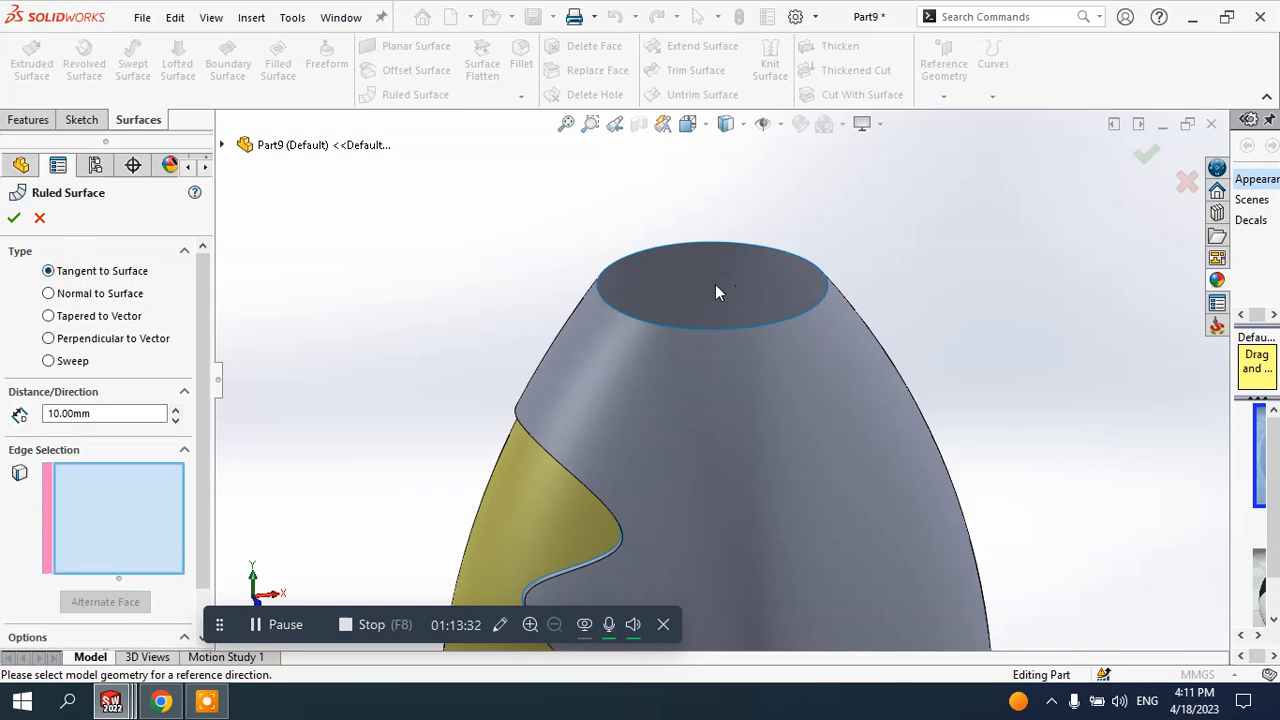
left_click(100, 293)
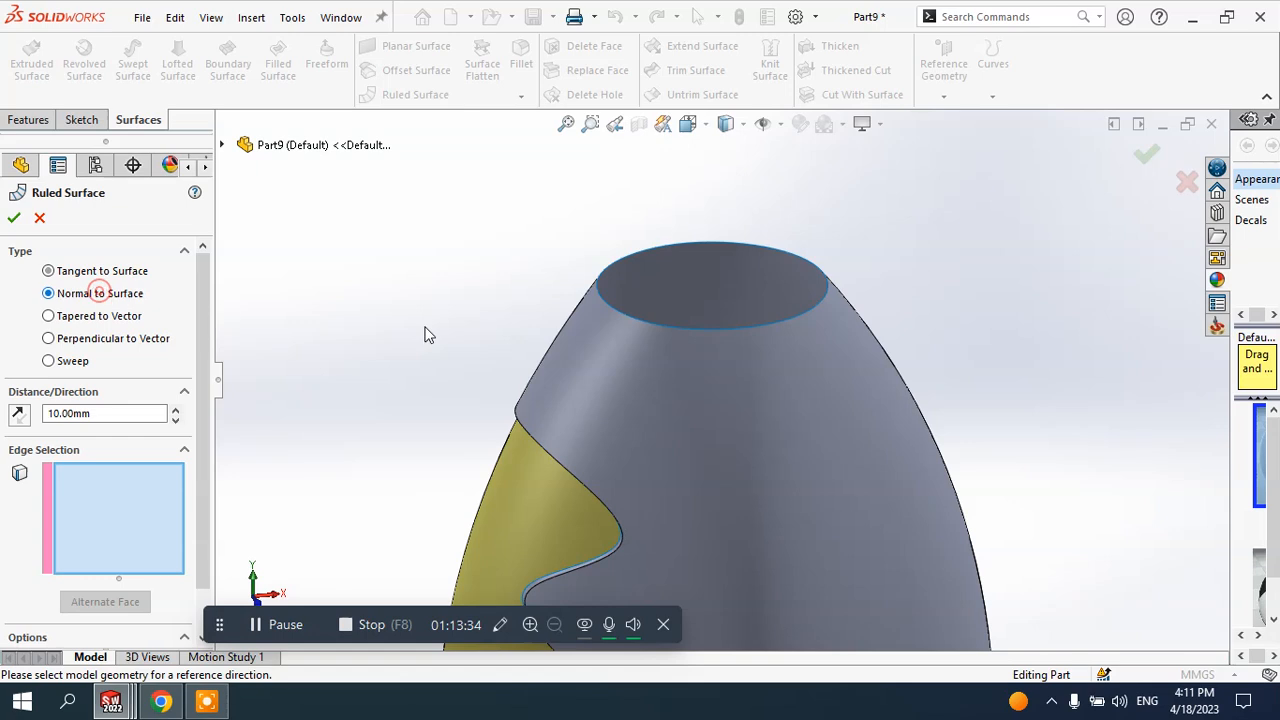
left_click(657, 330)
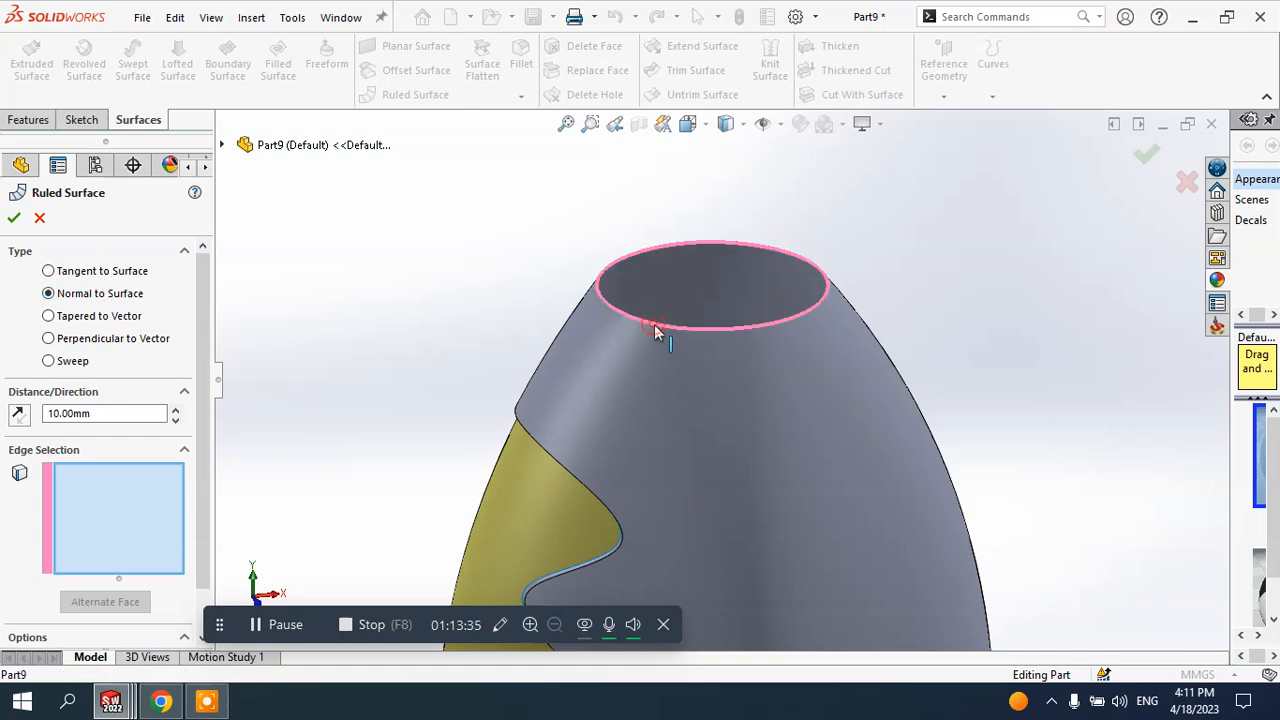
- Try the ruled surface as Perpendicular to Vector, using the Top Plane as reference and a distance of 10 mm
left_click(128, 317)
left_click(113, 339)
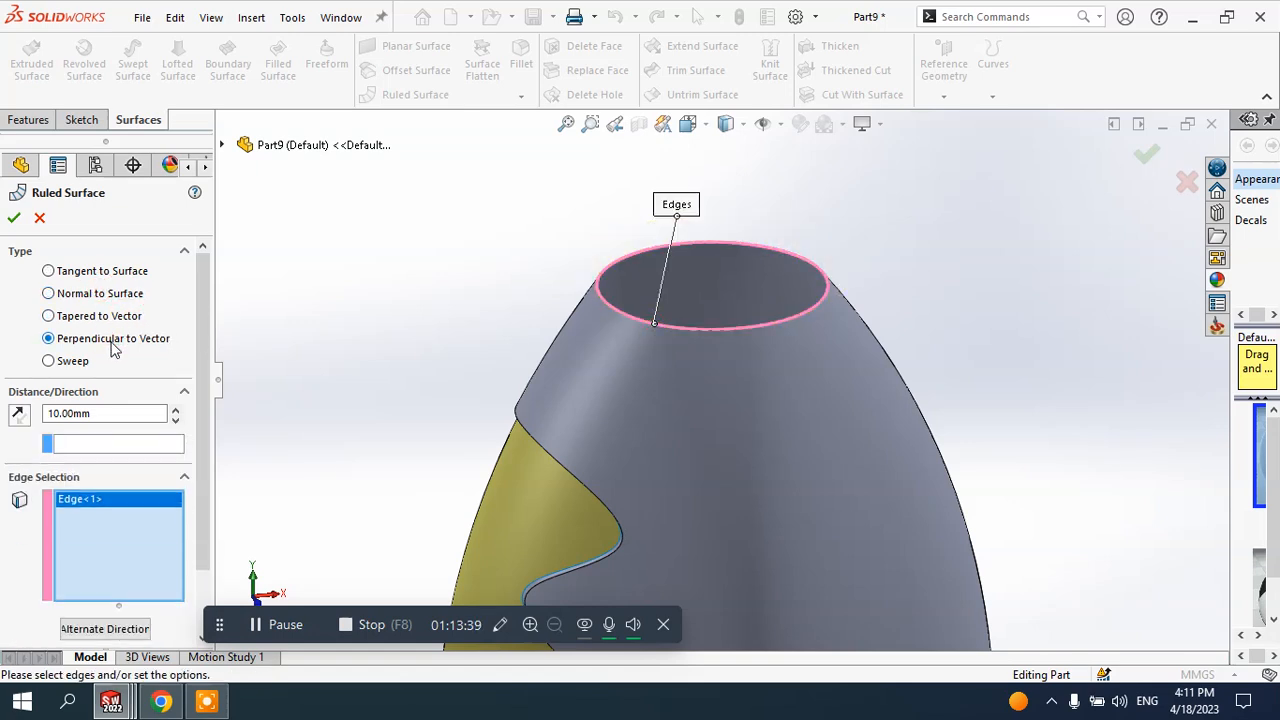
left_click(72, 445)
left_click(222, 145)
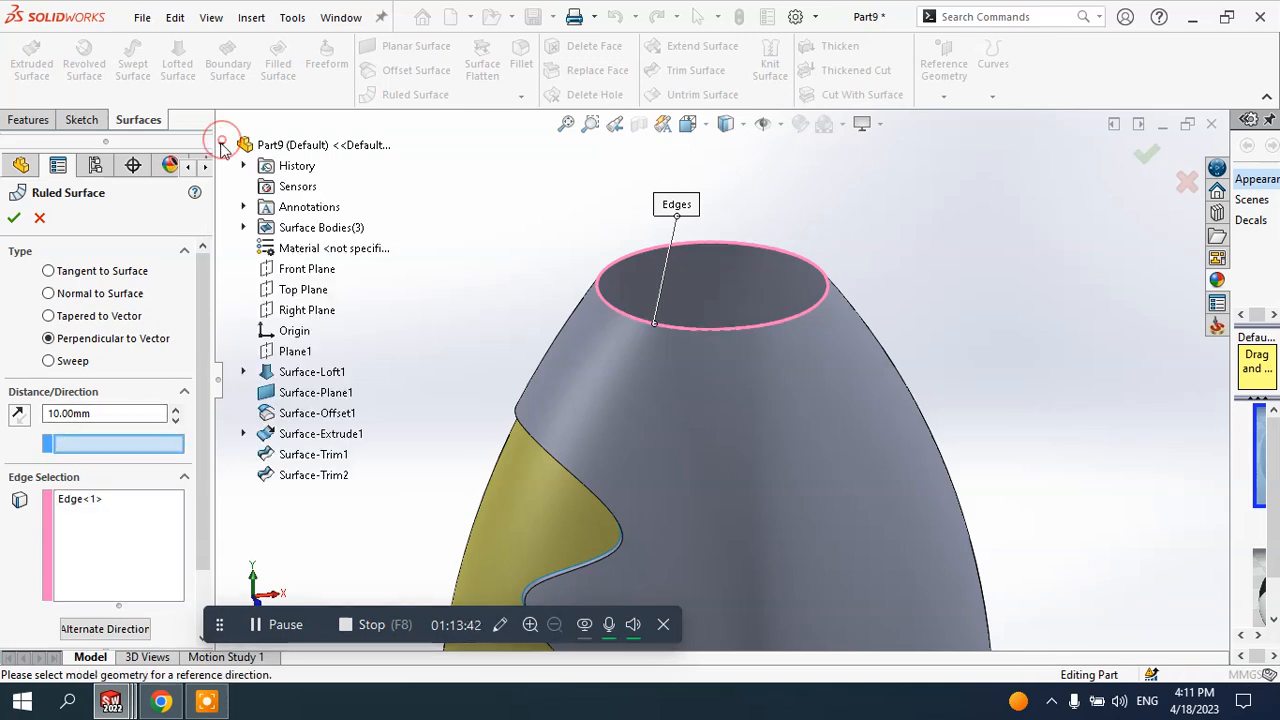
left_click(300, 289)
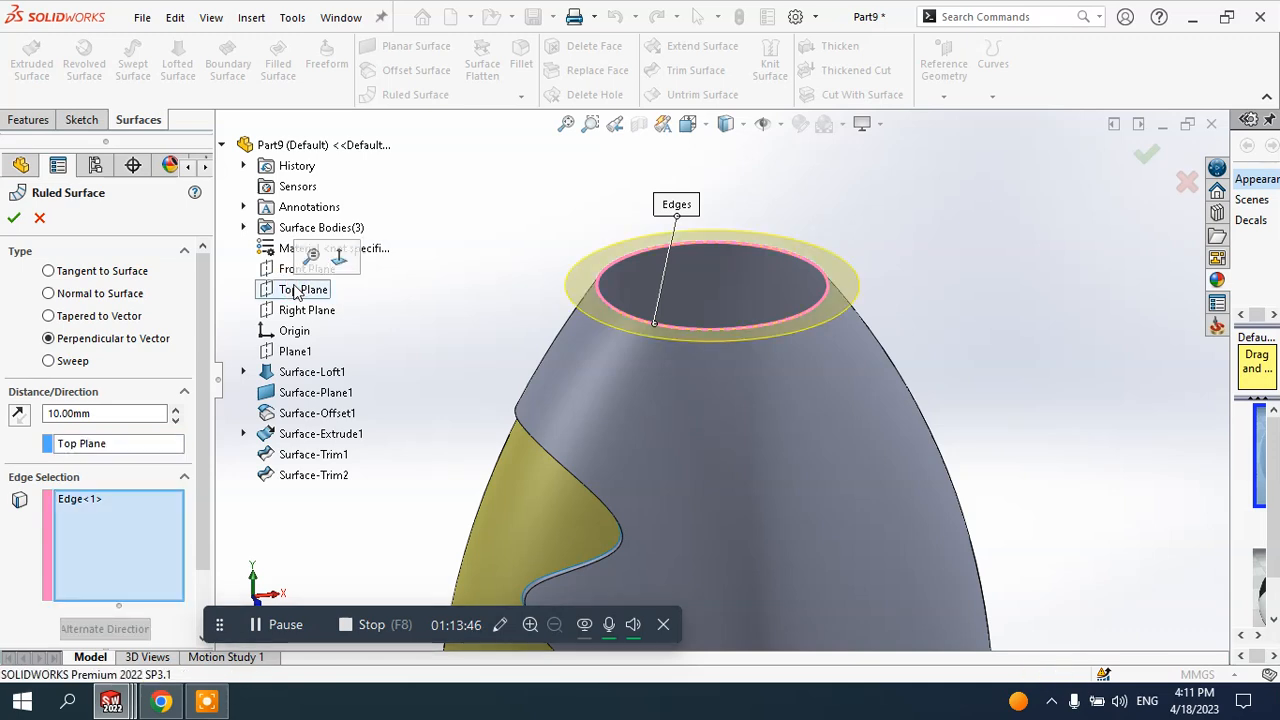
- Replace the Top Plane with the Front Plane as the ruled surface's reference vector
left_click(90, 445)
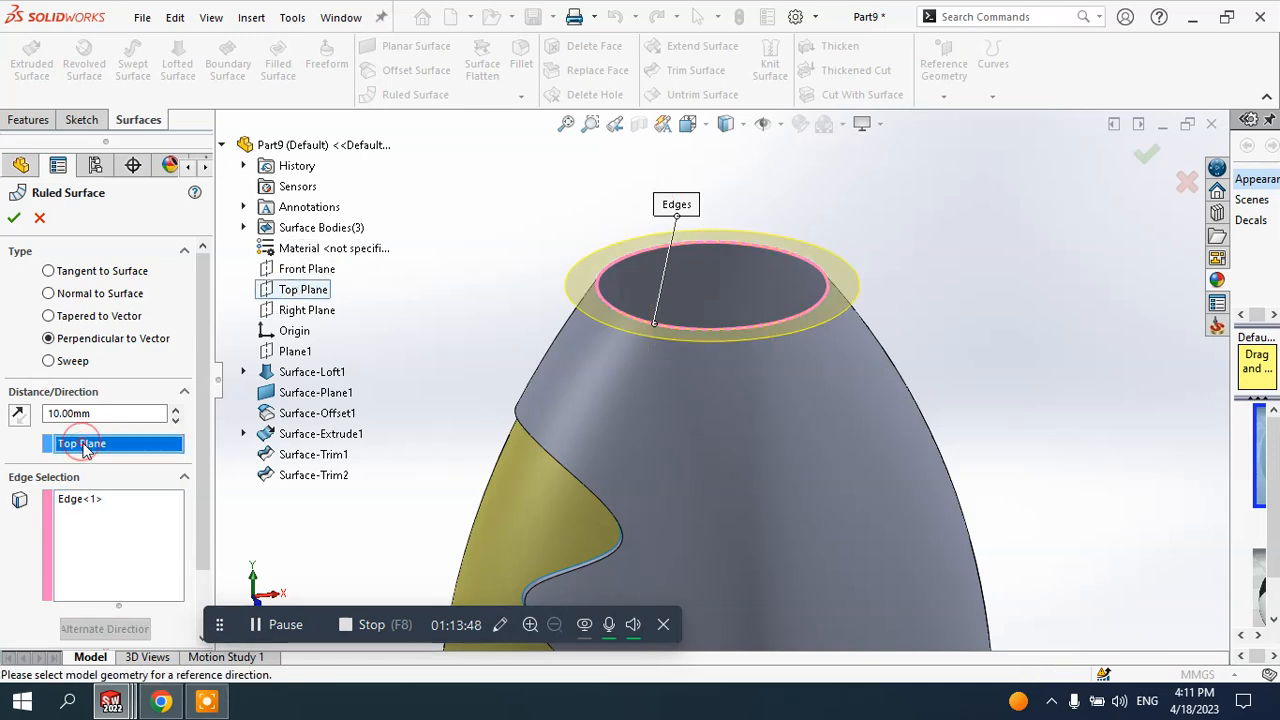
right_click(100, 447)
left_click(135, 477)
left_click(290, 269)
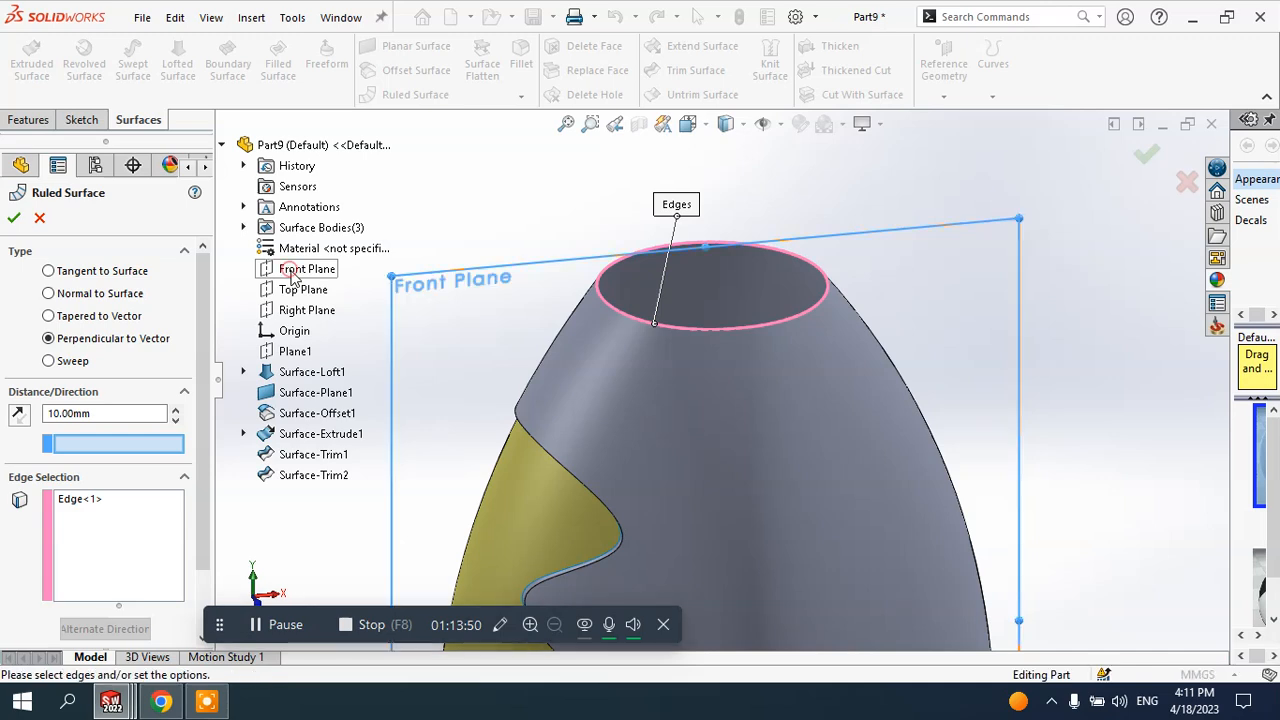
- Try the Right Plane as the ruled surface's reference vector instead of the Front Plane, and cancel the ruled surface
left_click(92, 444)
right_click(98, 445)
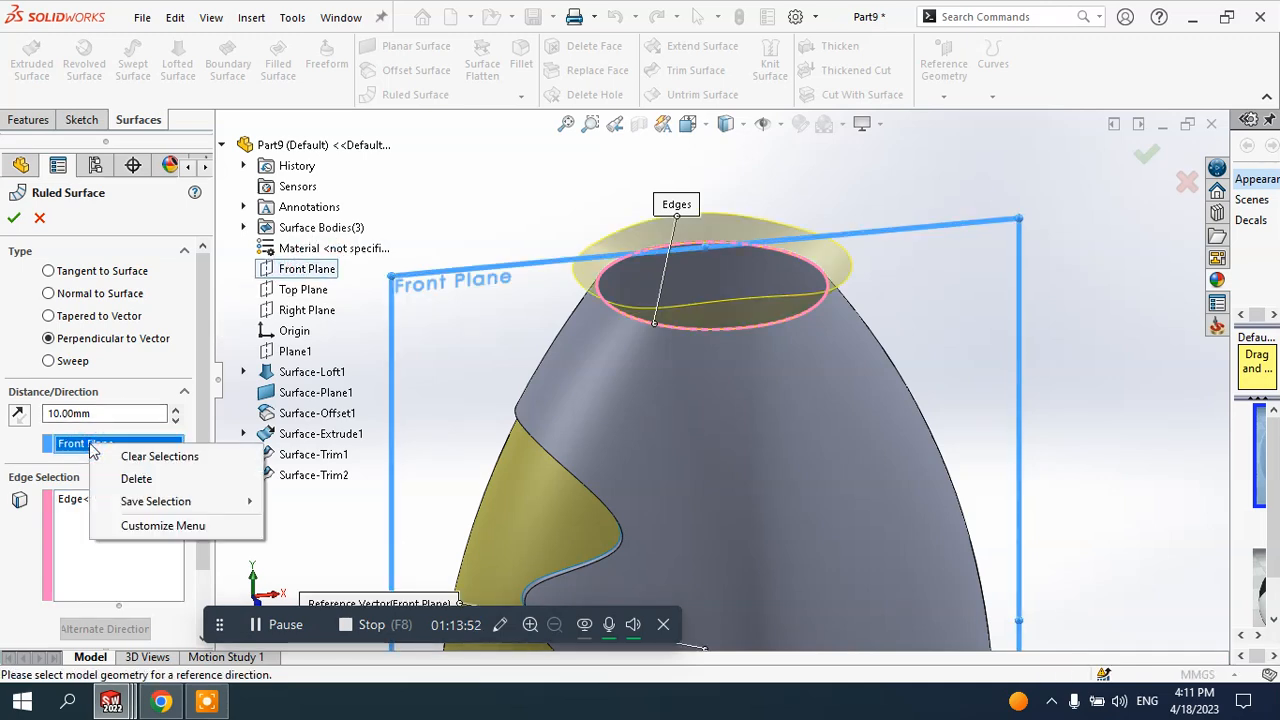
left_click(134, 479)
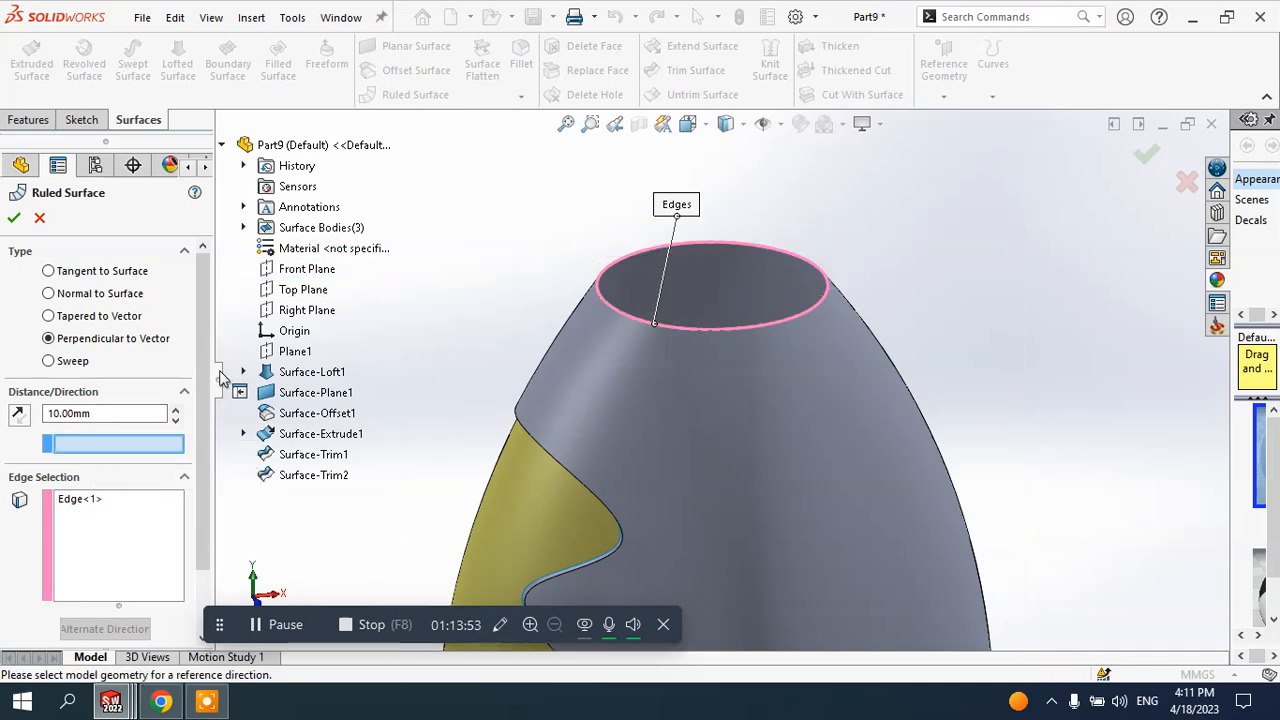
left_click(300, 310)
left_click(98, 316)
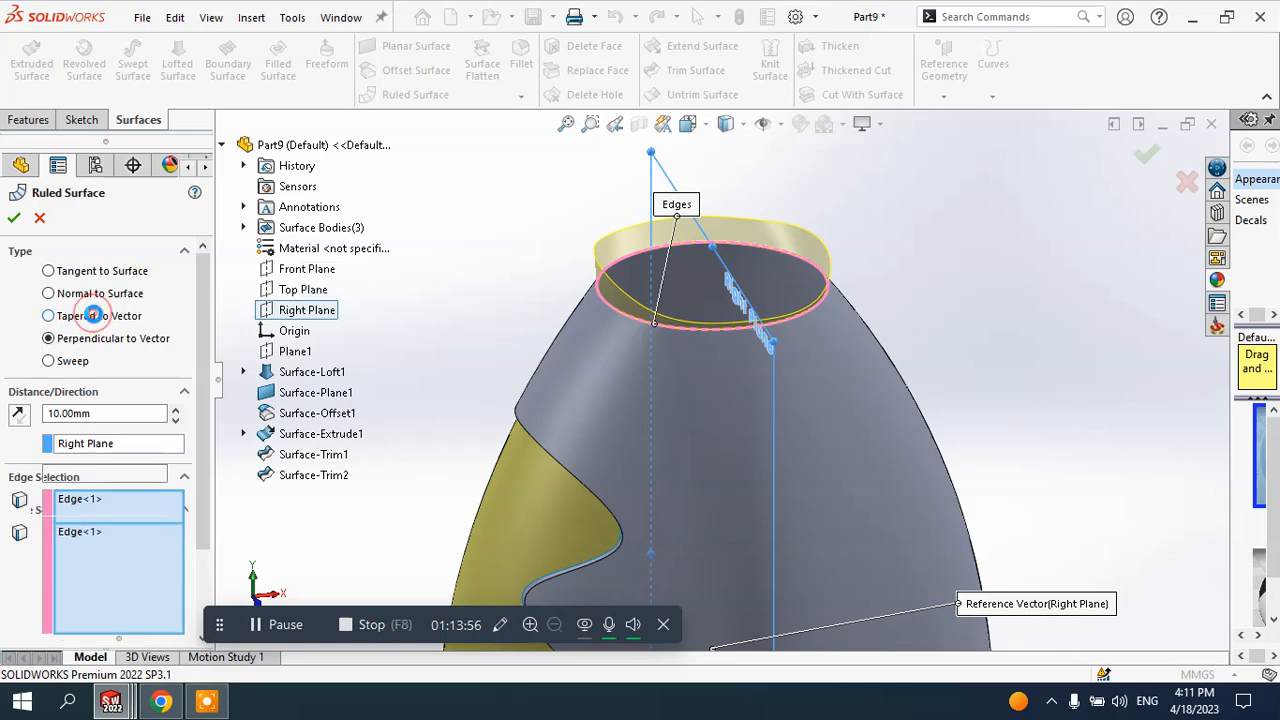
left_click(90, 338)
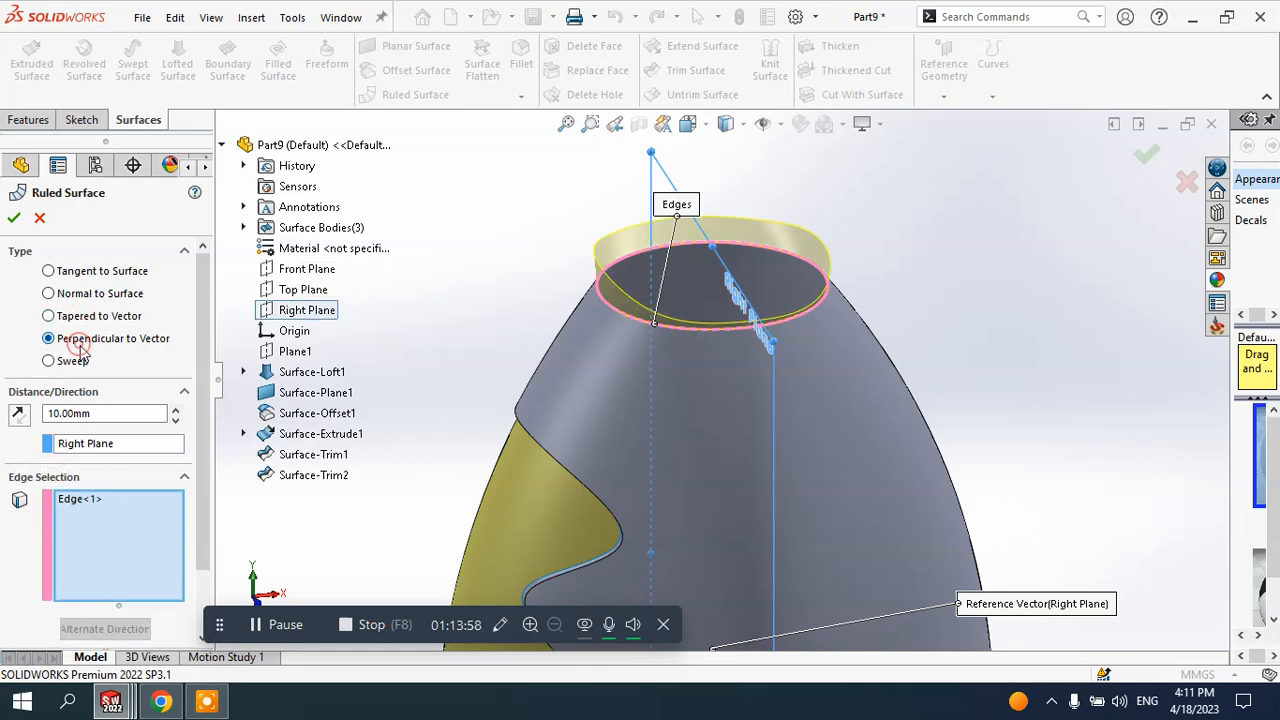
scroll(670, 300, "down", 2)
middle_click_drag(658, 312, 663, 268)
left_click(41, 218)
scroll(760, 277, "up", 5)
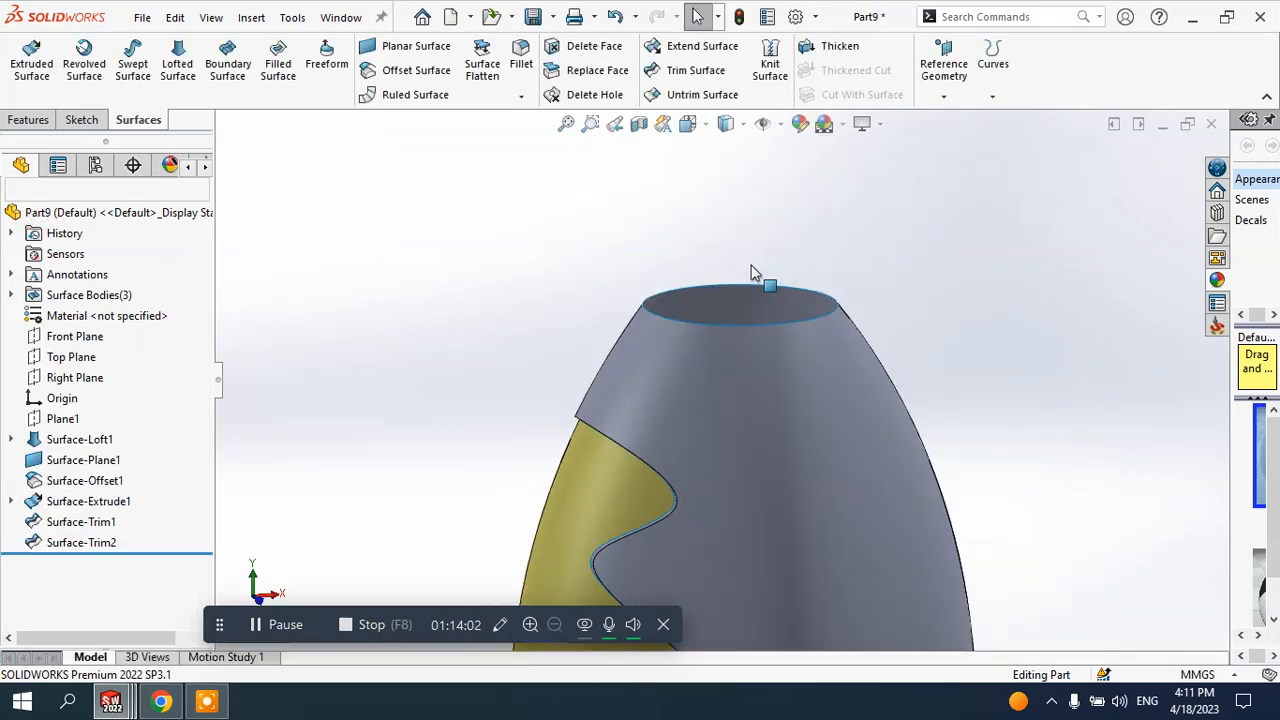
middle_click_drag(729, 401, 764, 391)
scroll(780, 420, "down", 3)
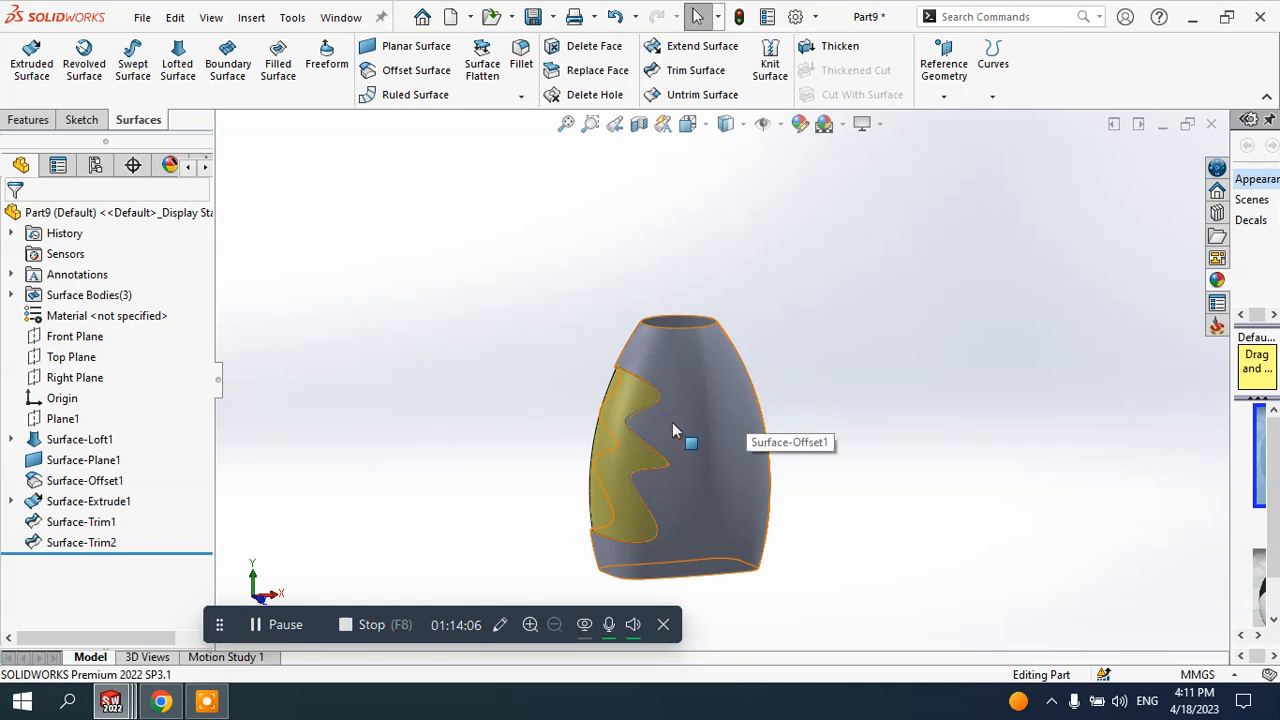
middle_click_drag(666, 451, 648, 421)
scroll(697, 434, "down", 2)
scroll(696, 417, "down", 2)
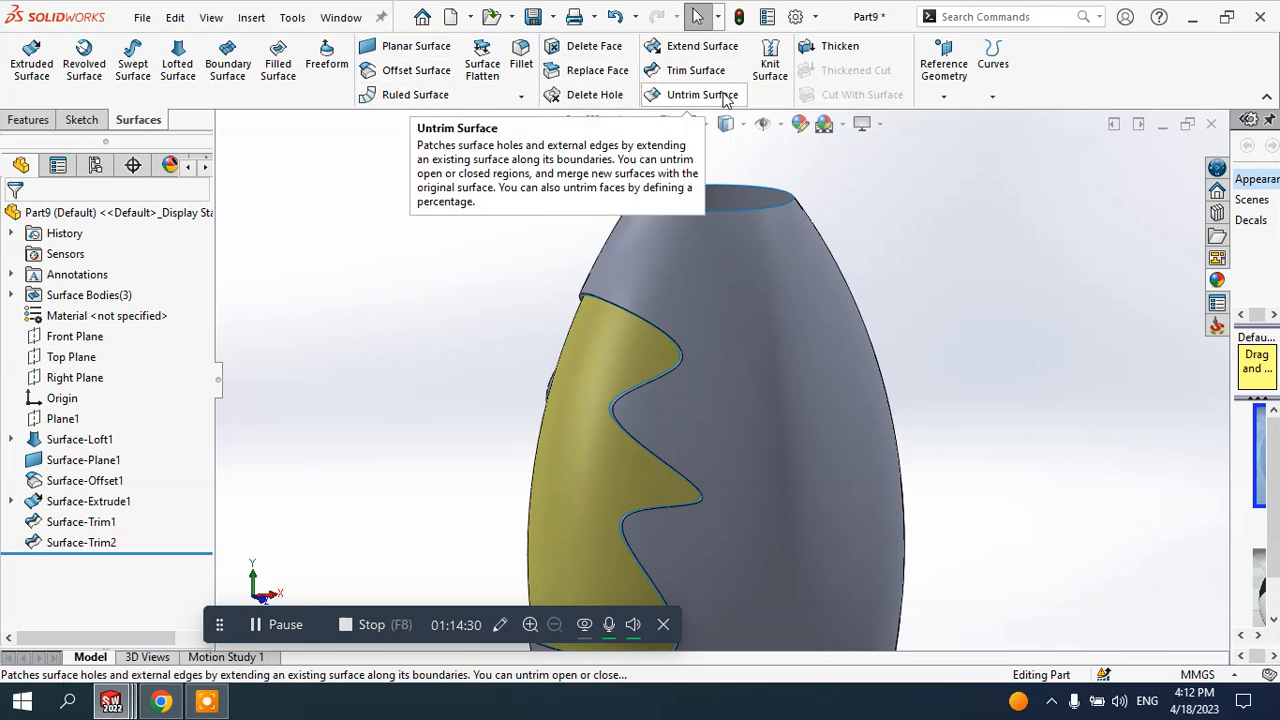
key("f")
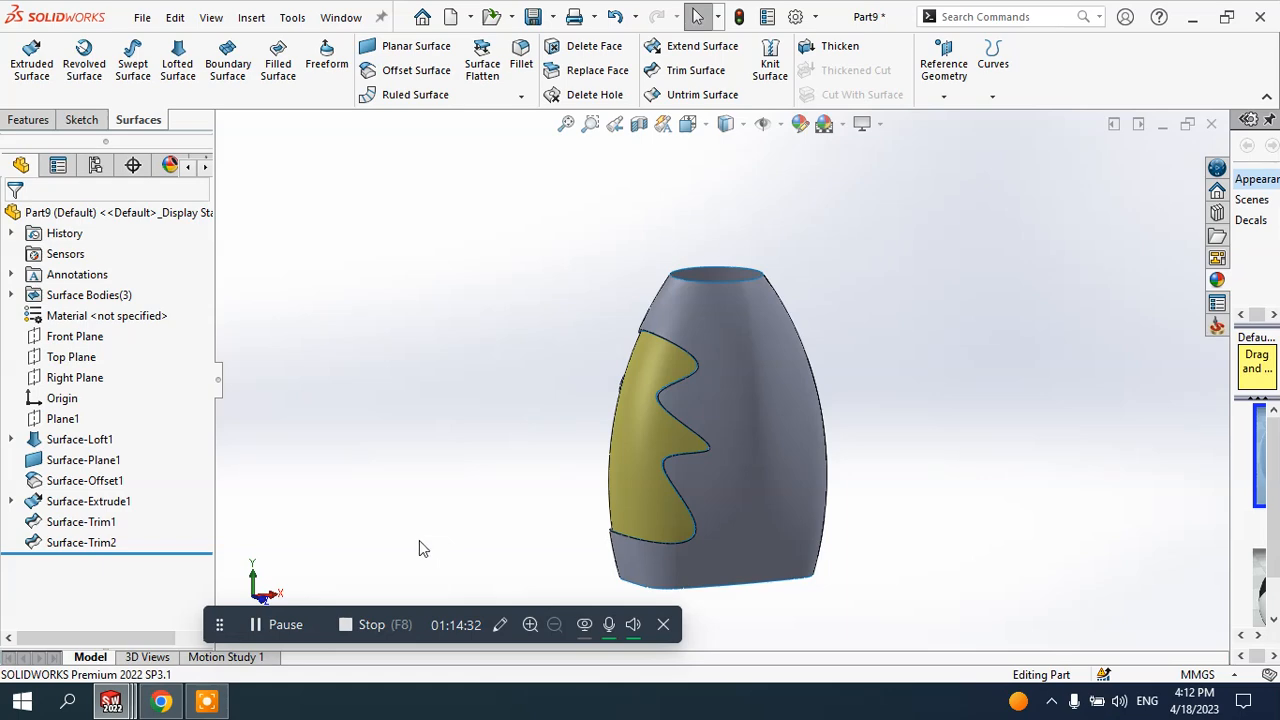